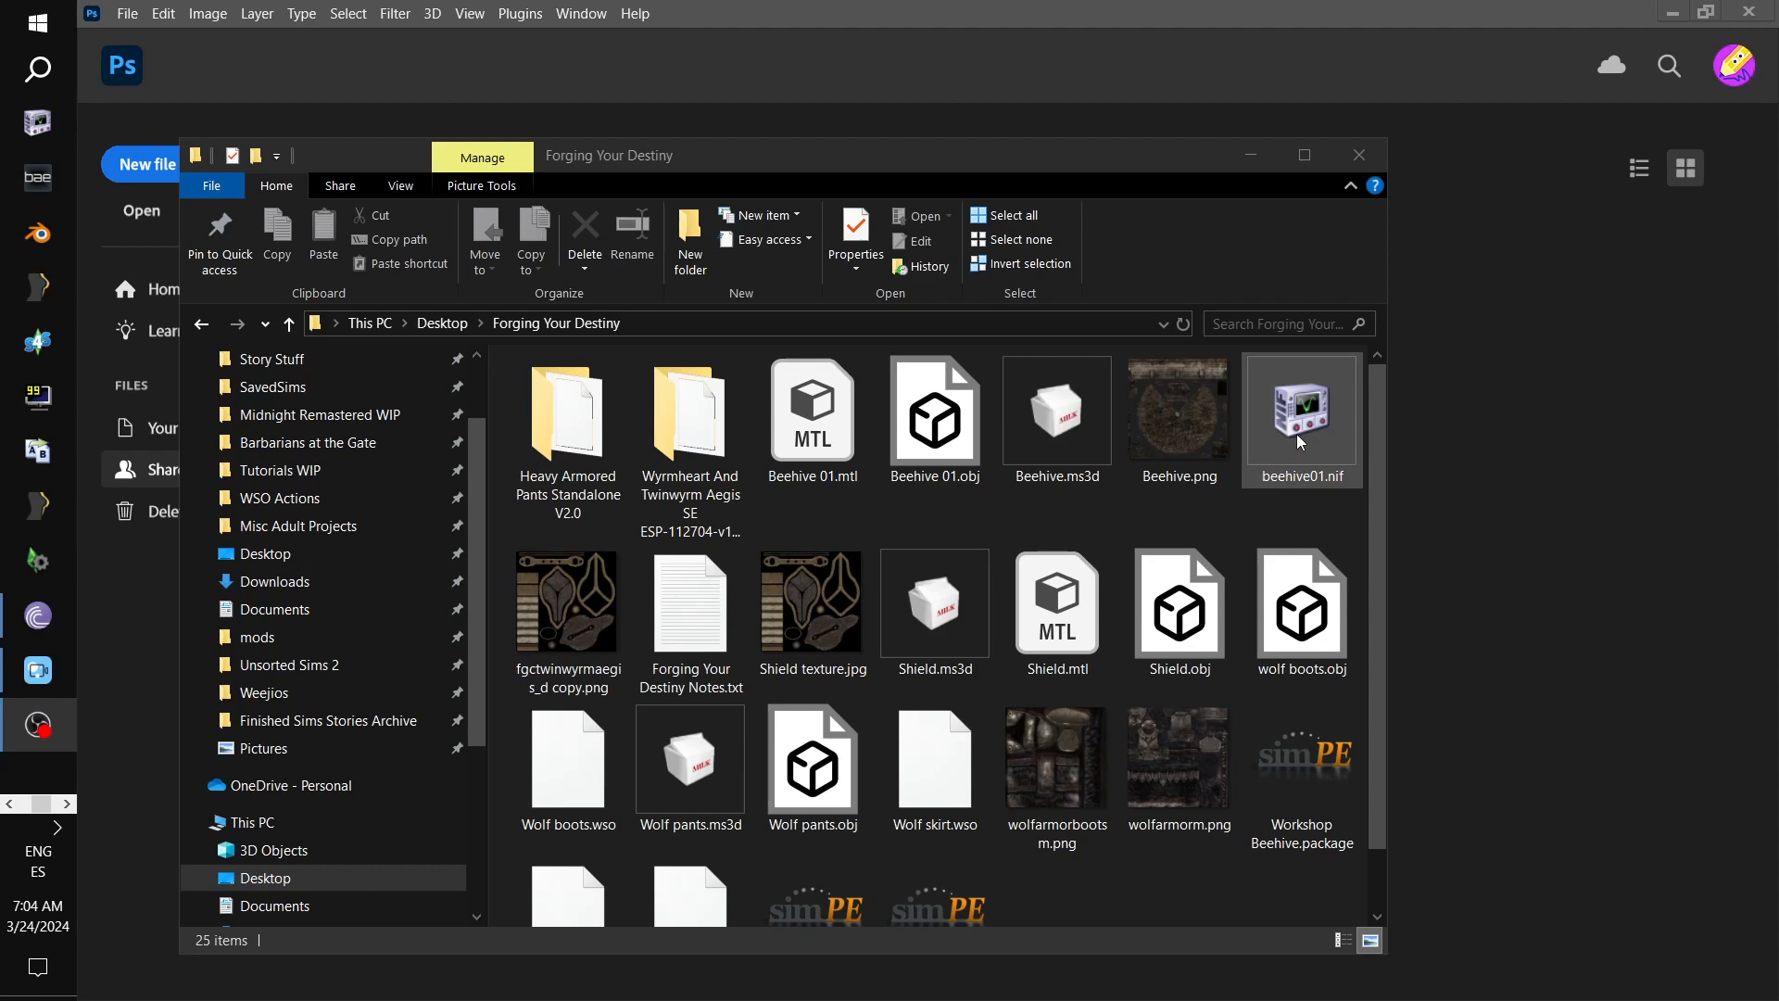
- Open beehive01.nif in NifSkope, look up the texture paths in the BeeHive:0 shape's shader texture set, and close the file
double_click(1297, 433)
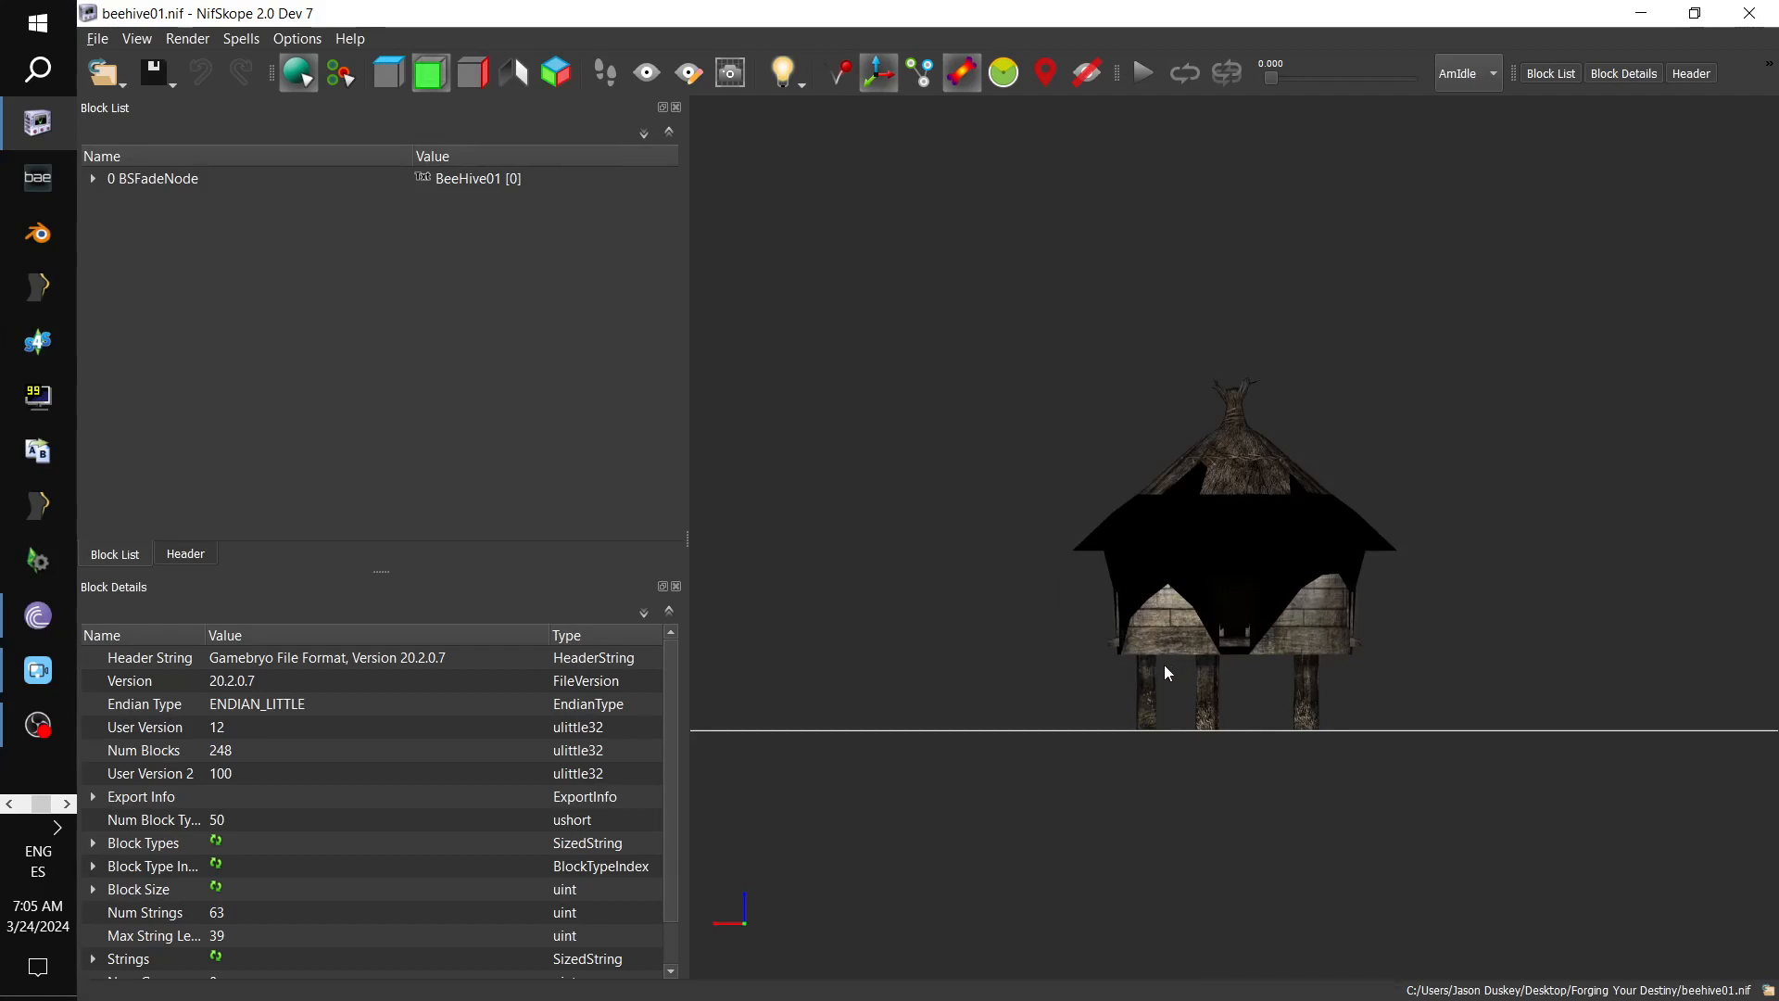
drag(1160, 690, 1174, 729)
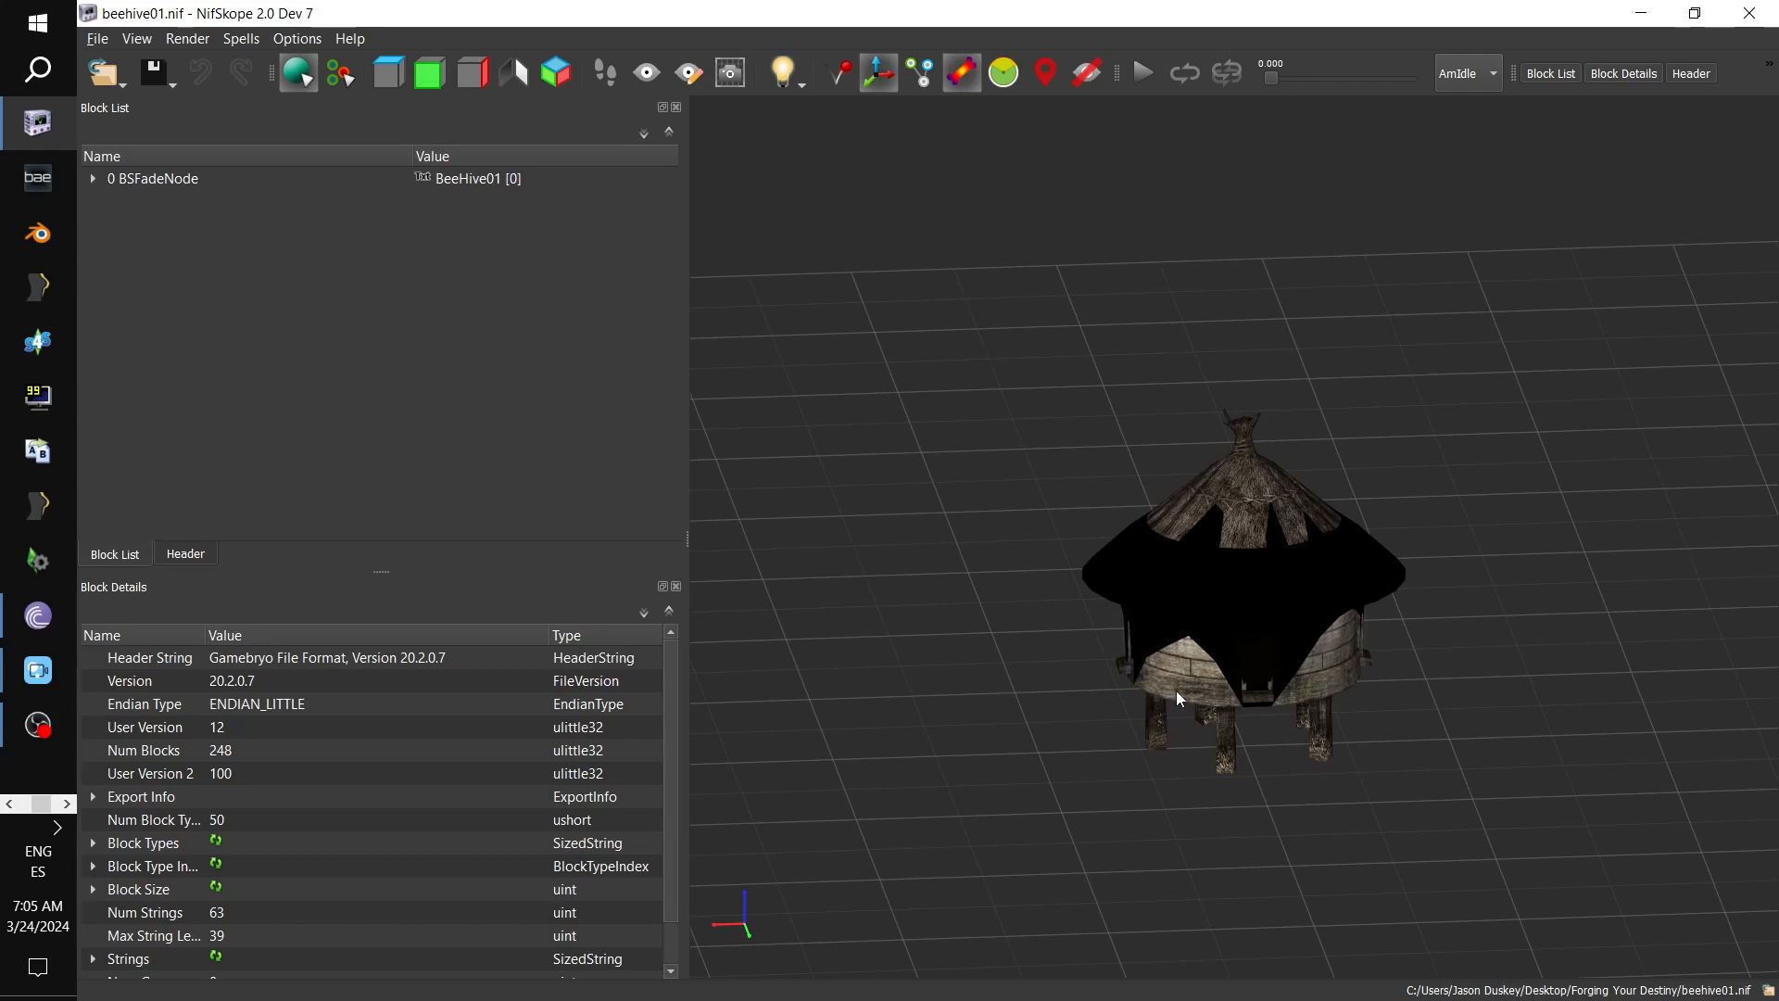
click(1176, 691)
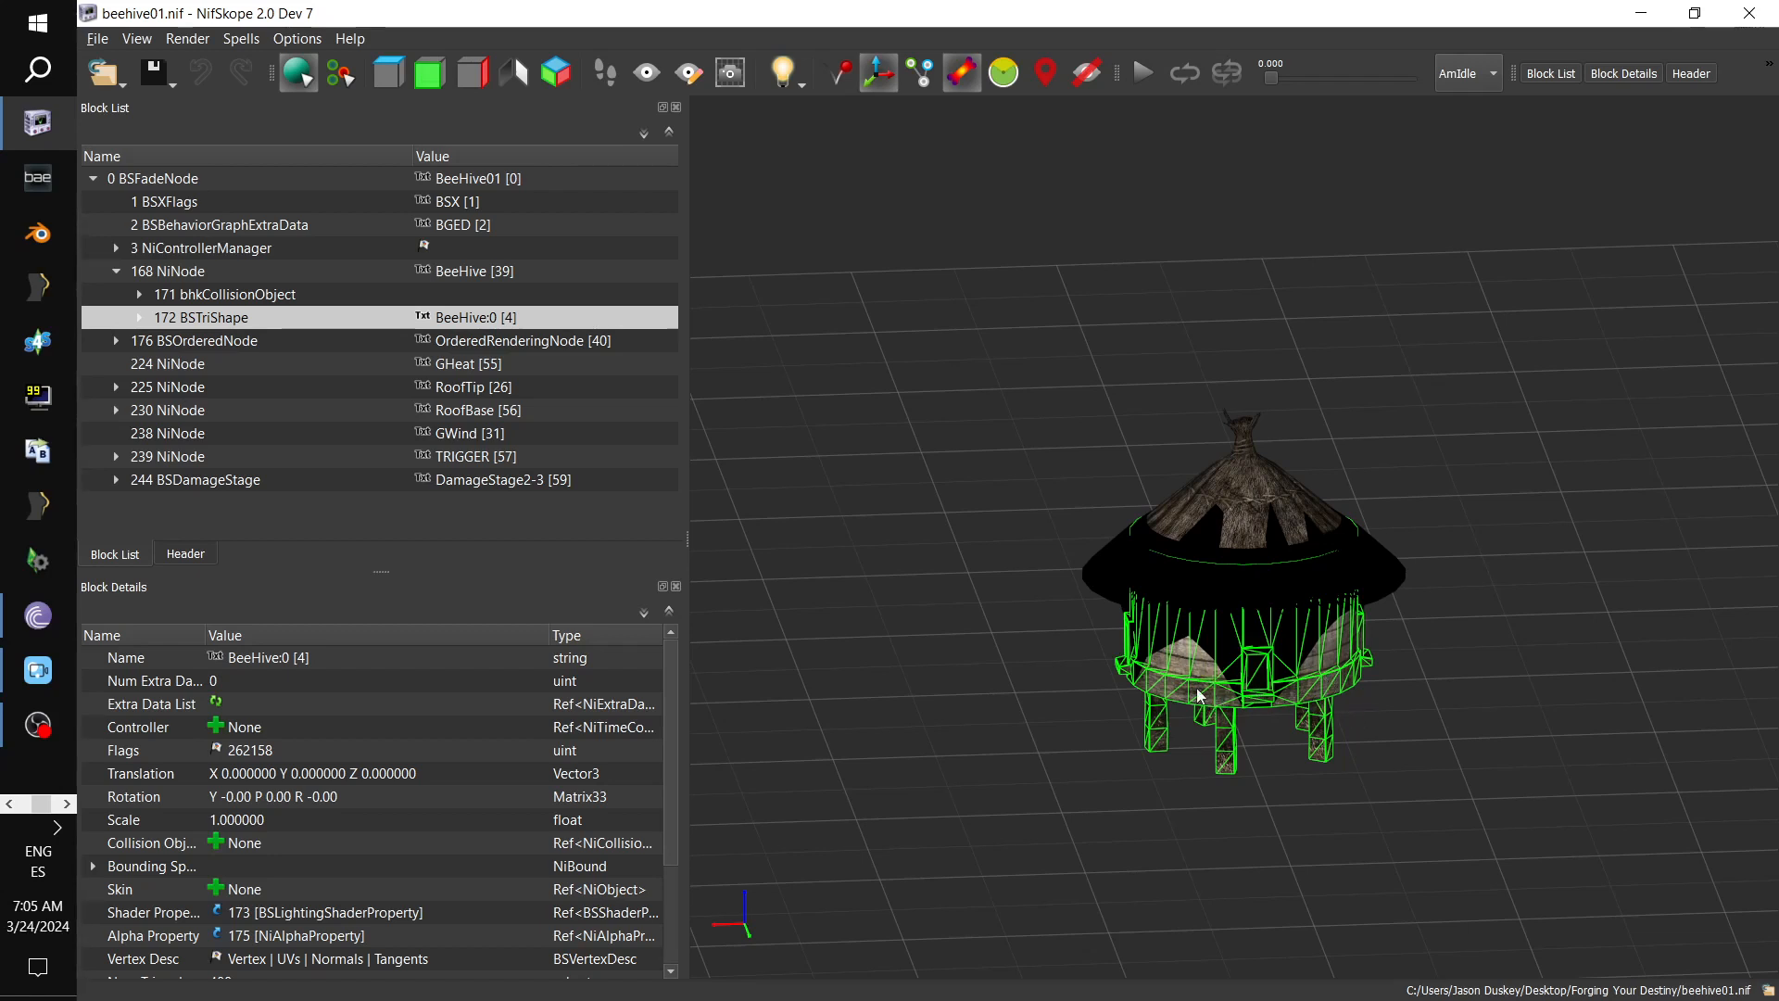
click(139, 319)
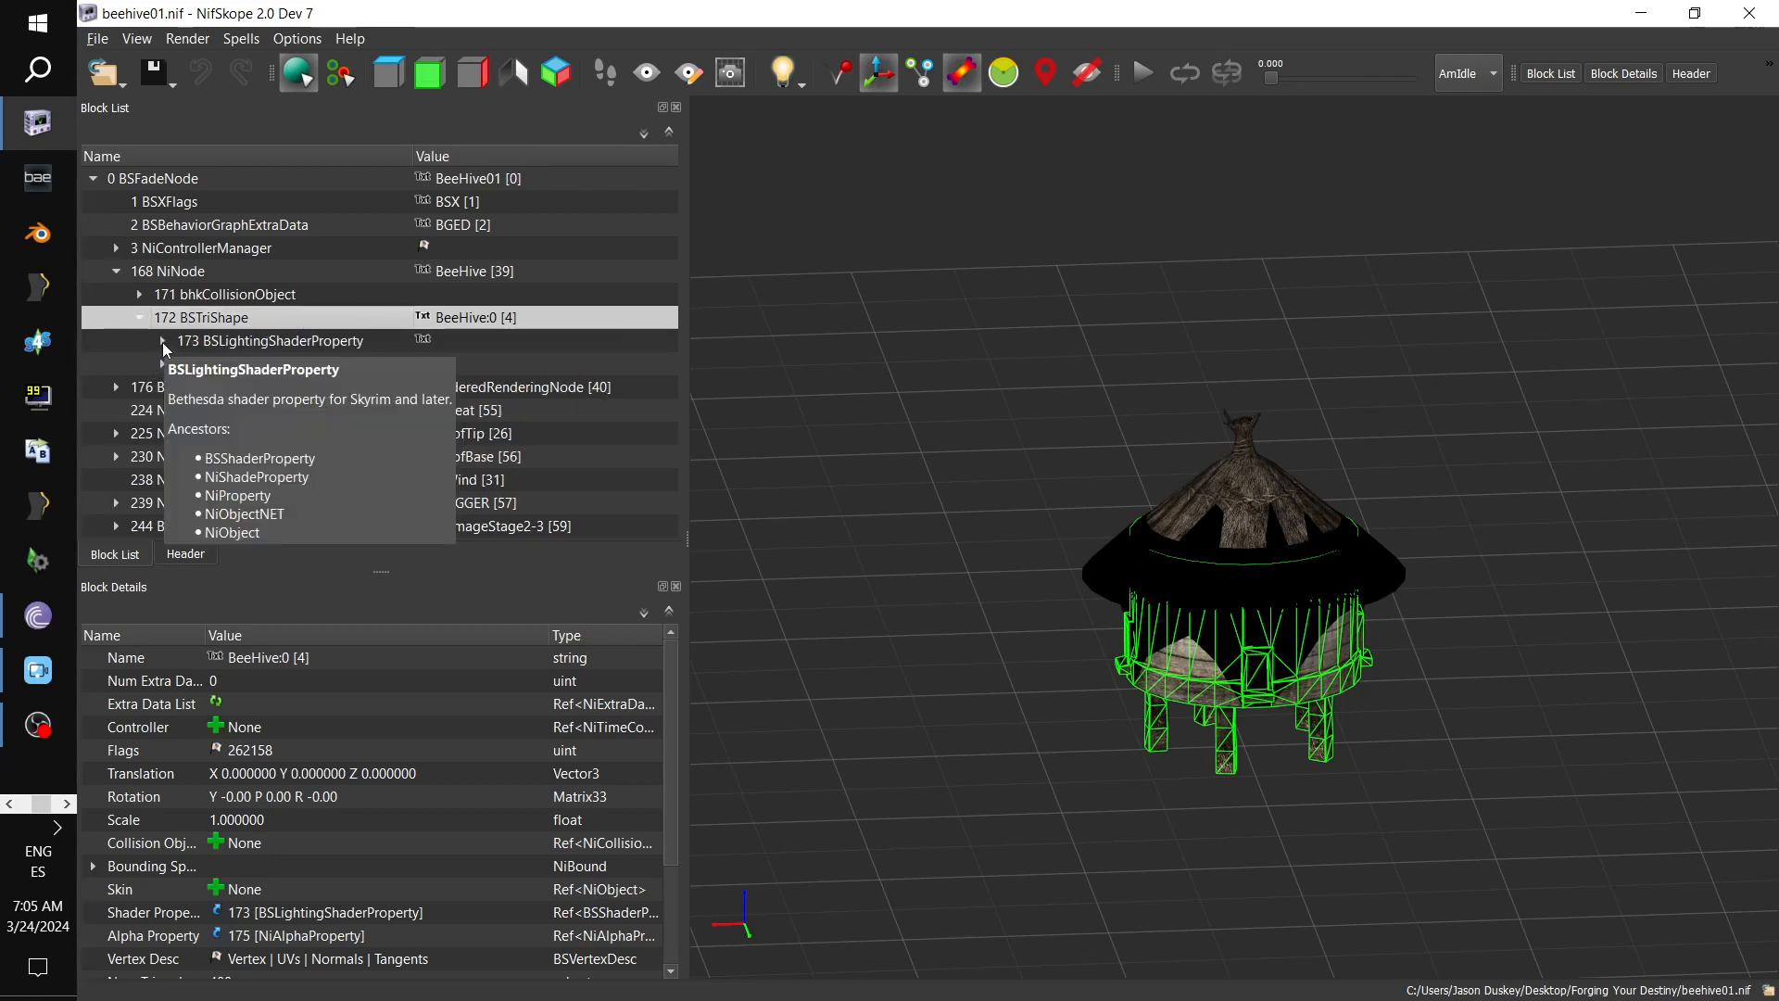
click(163, 341)
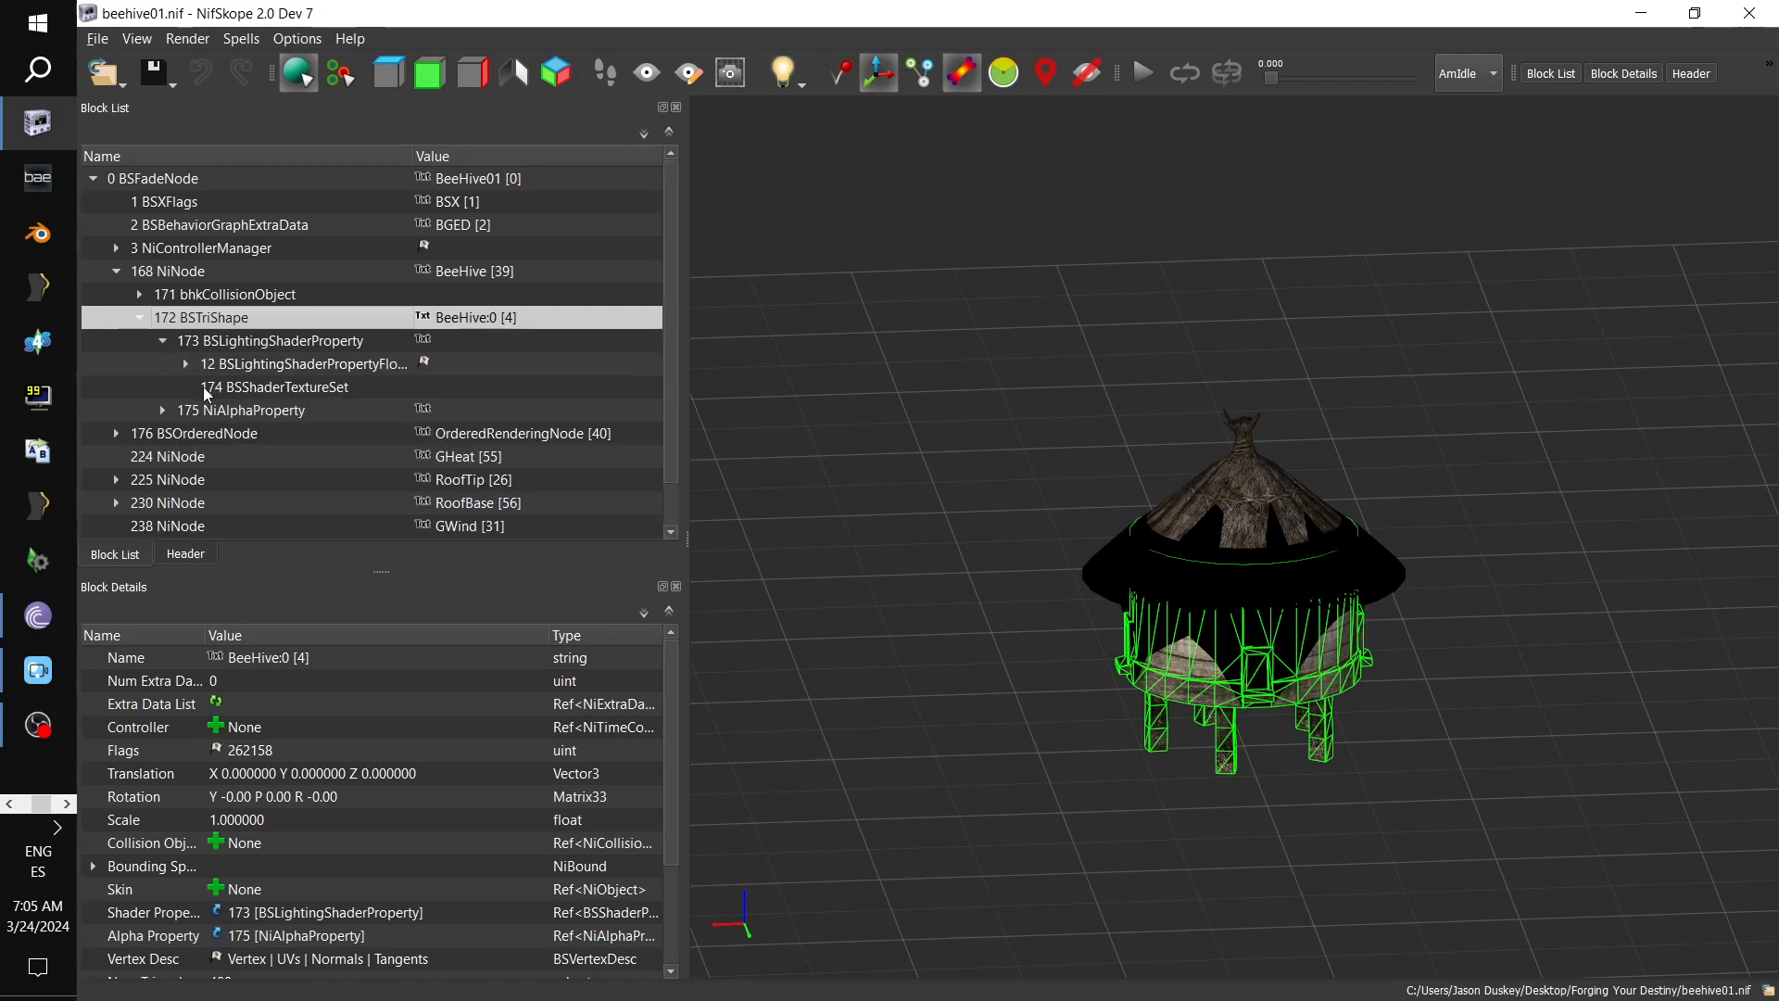
click(256, 395)
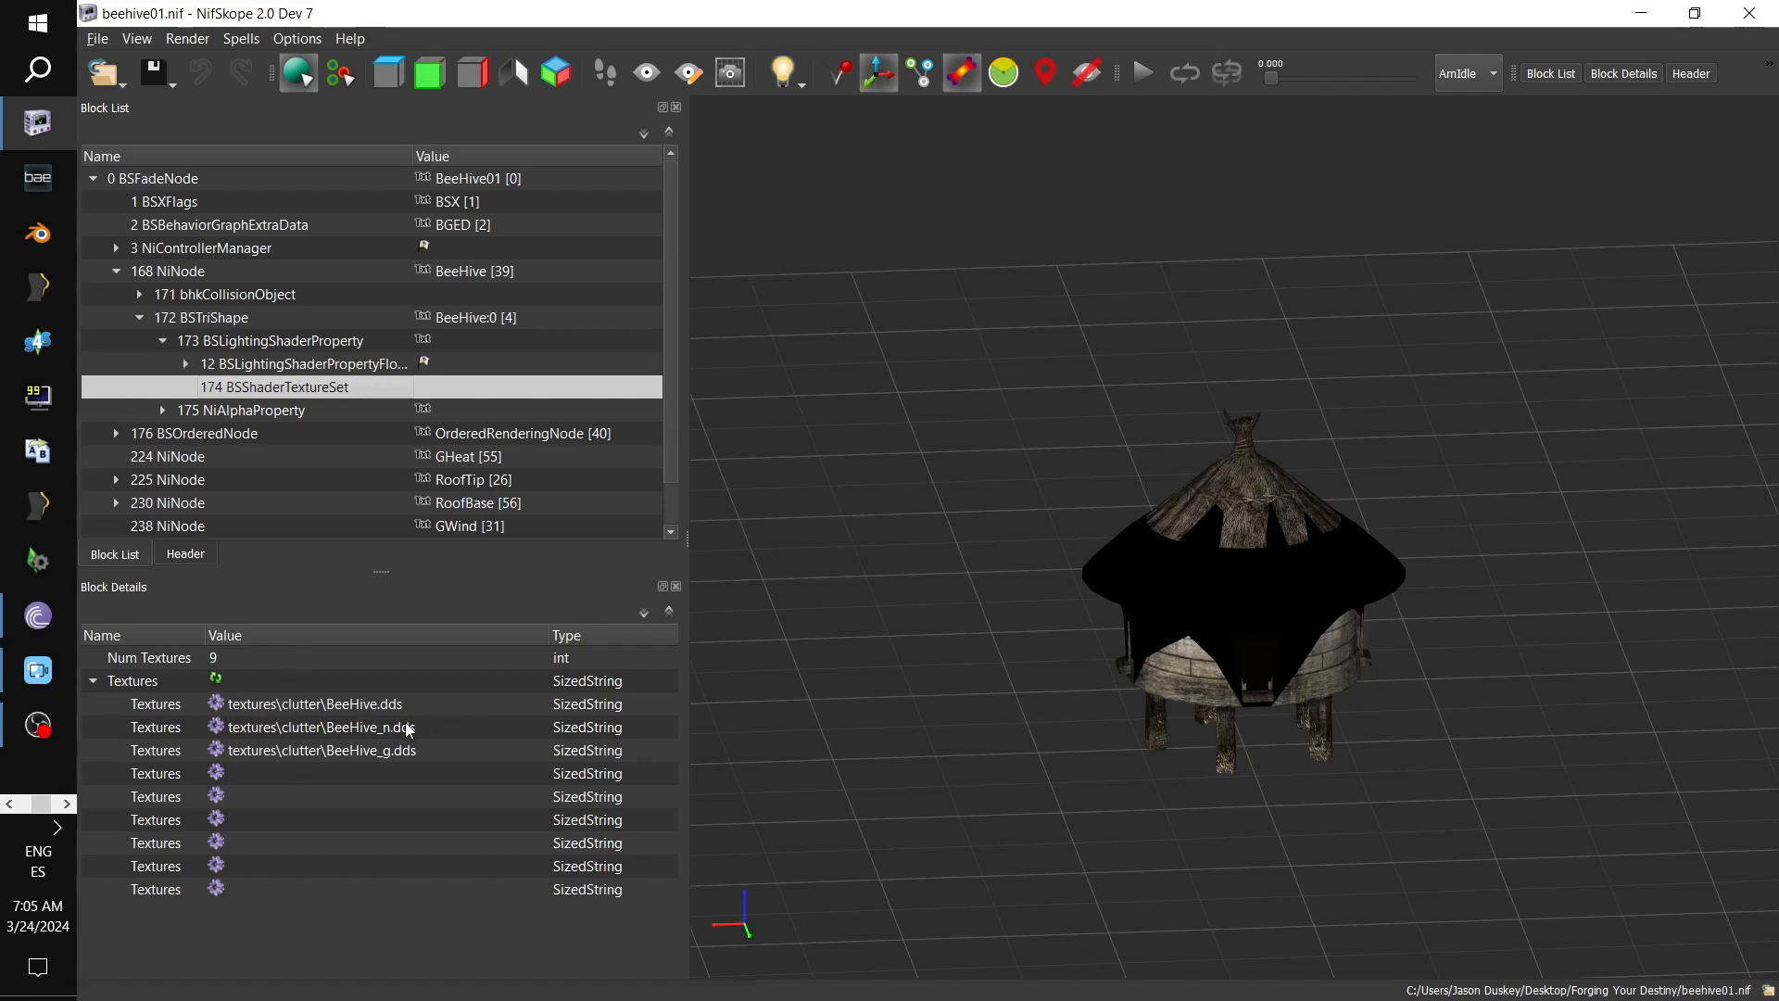
click(268, 710)
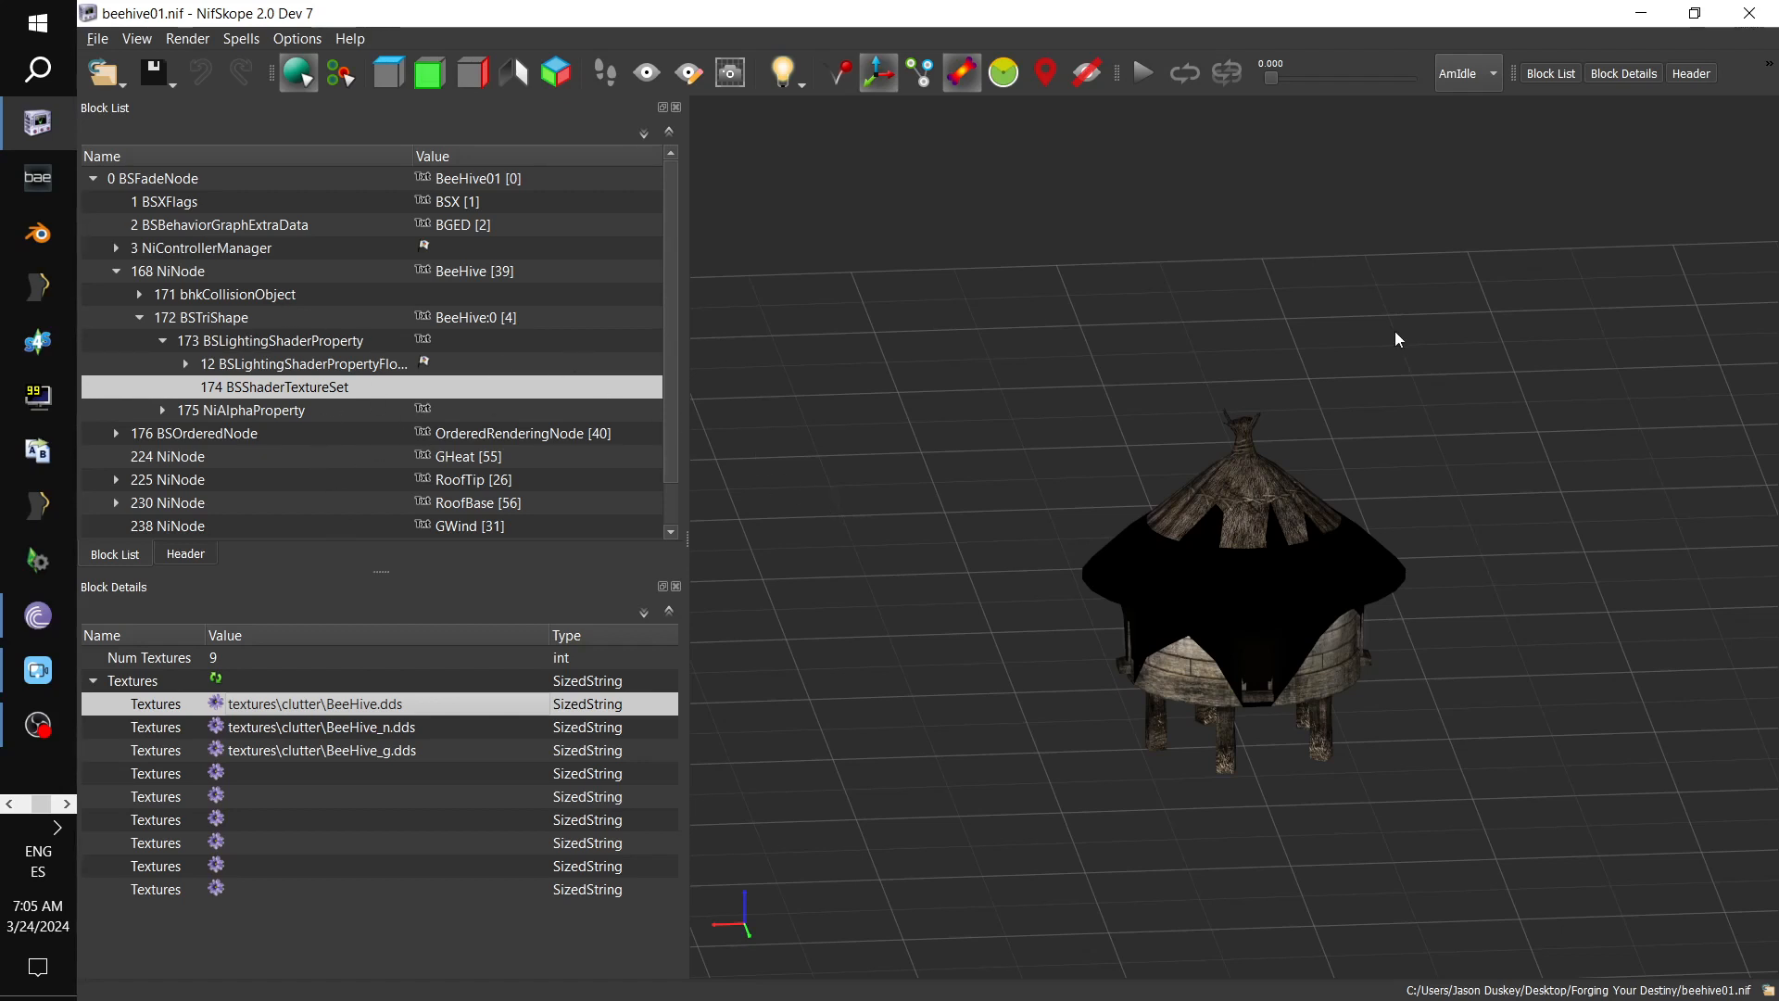
click(1749, 13)
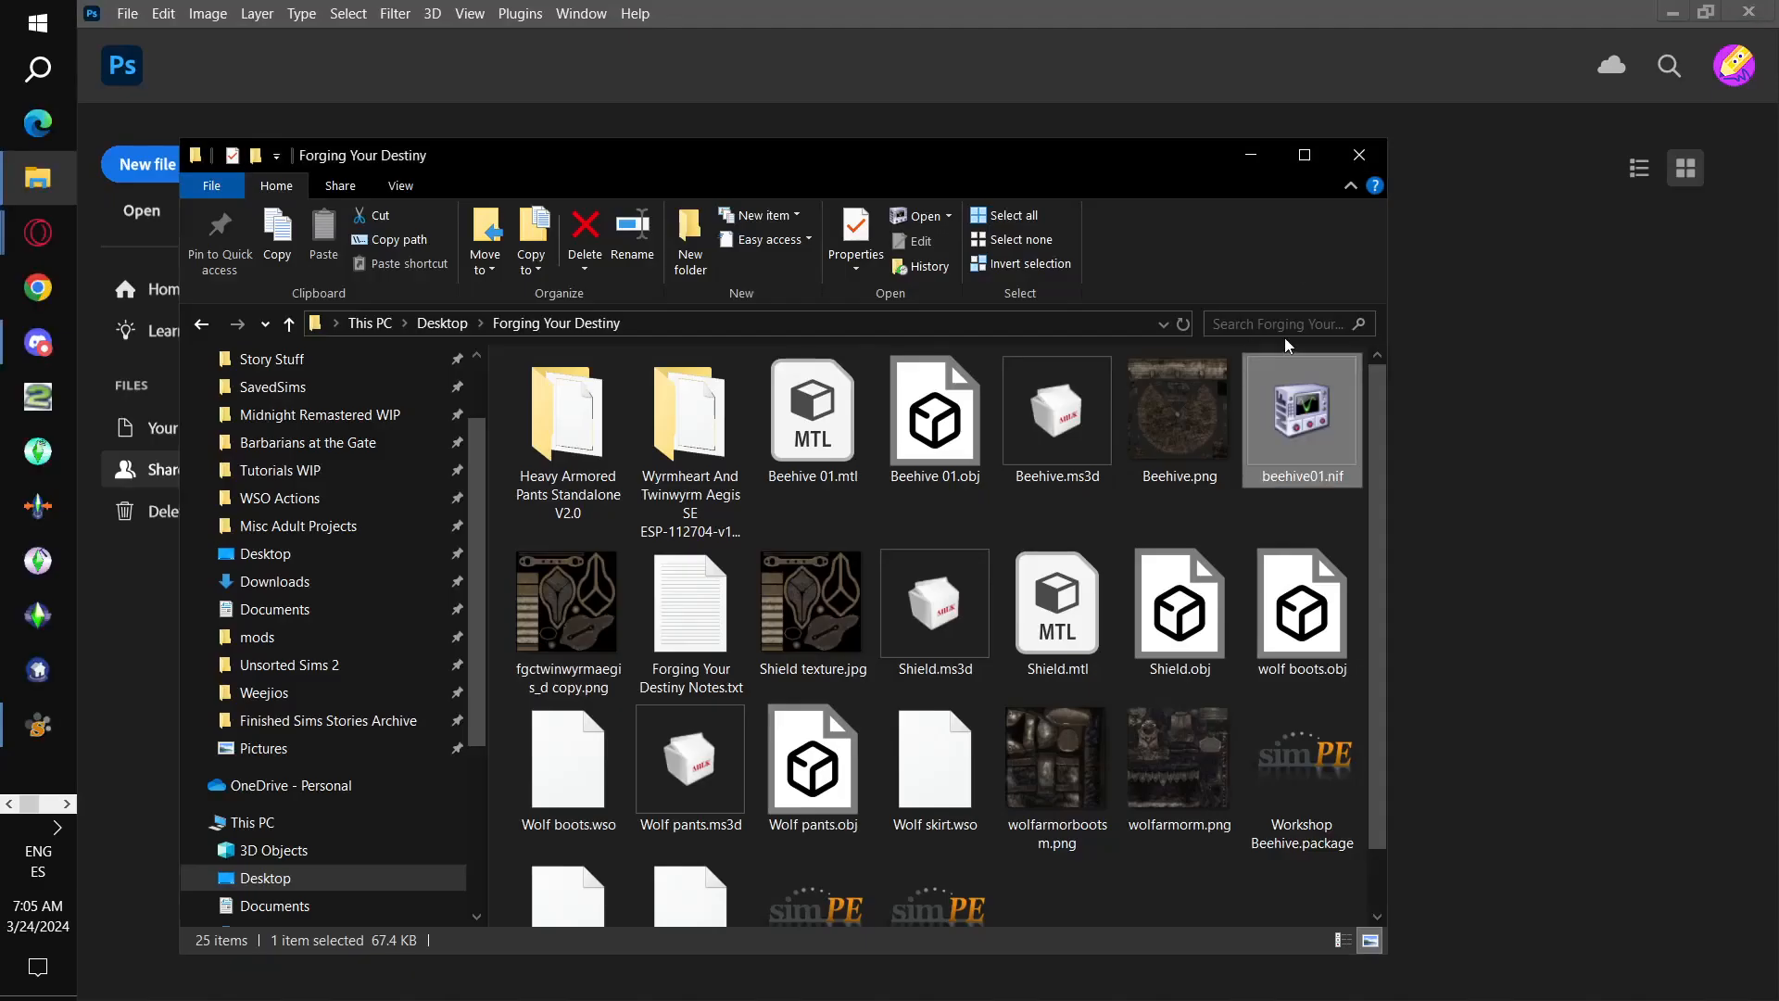
- Open wolfpants_0.nif from the meshes/armor/wolf folder of Heavy Armored Pants Standalone V2.0
double_click(588, 424)
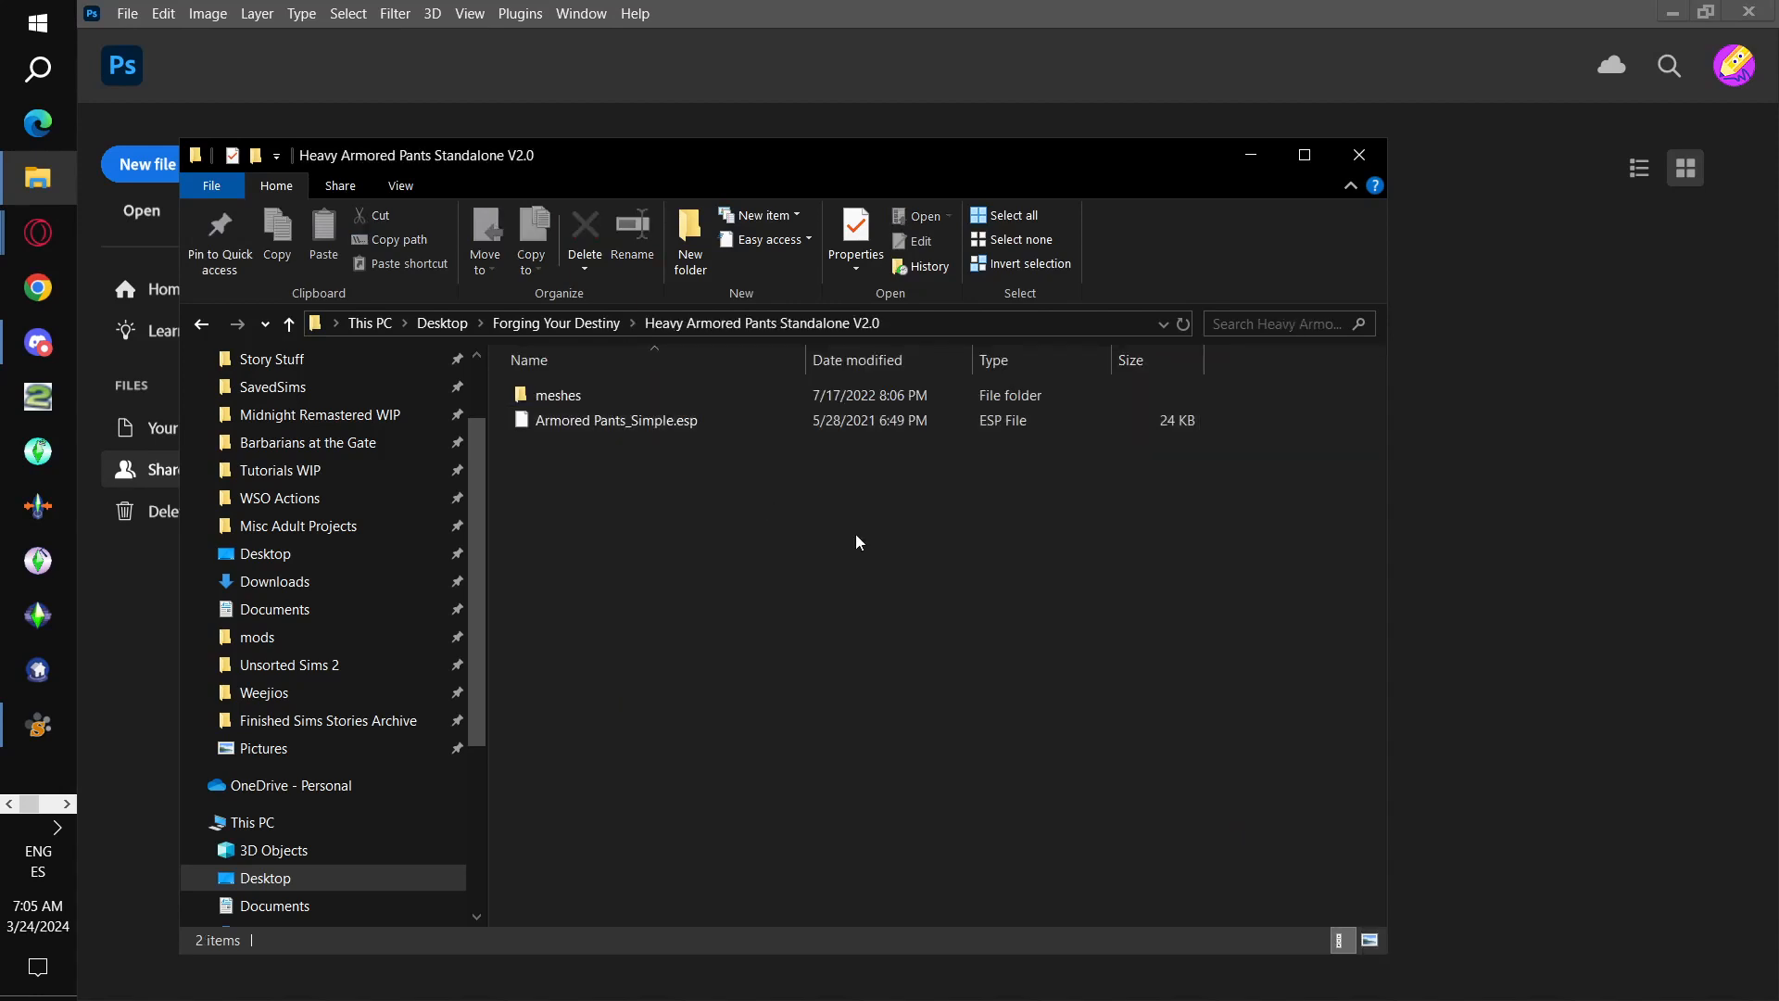
double_click(746, 404)
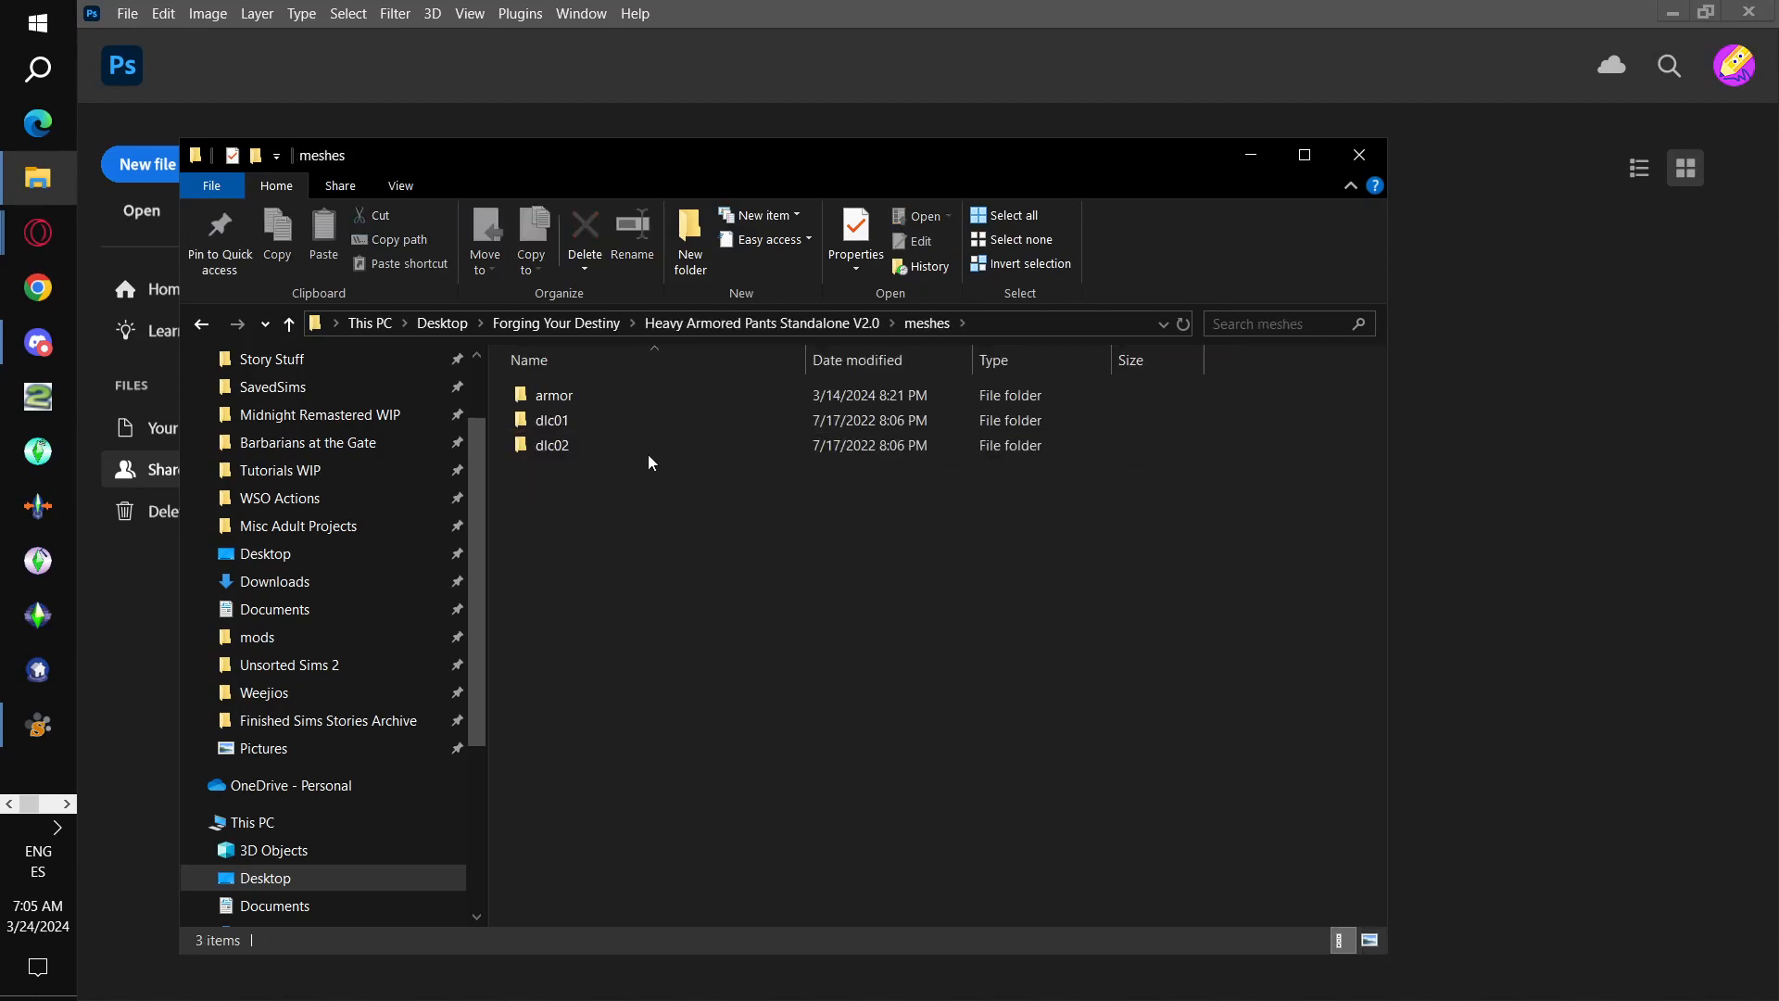
double_click(626, 396)
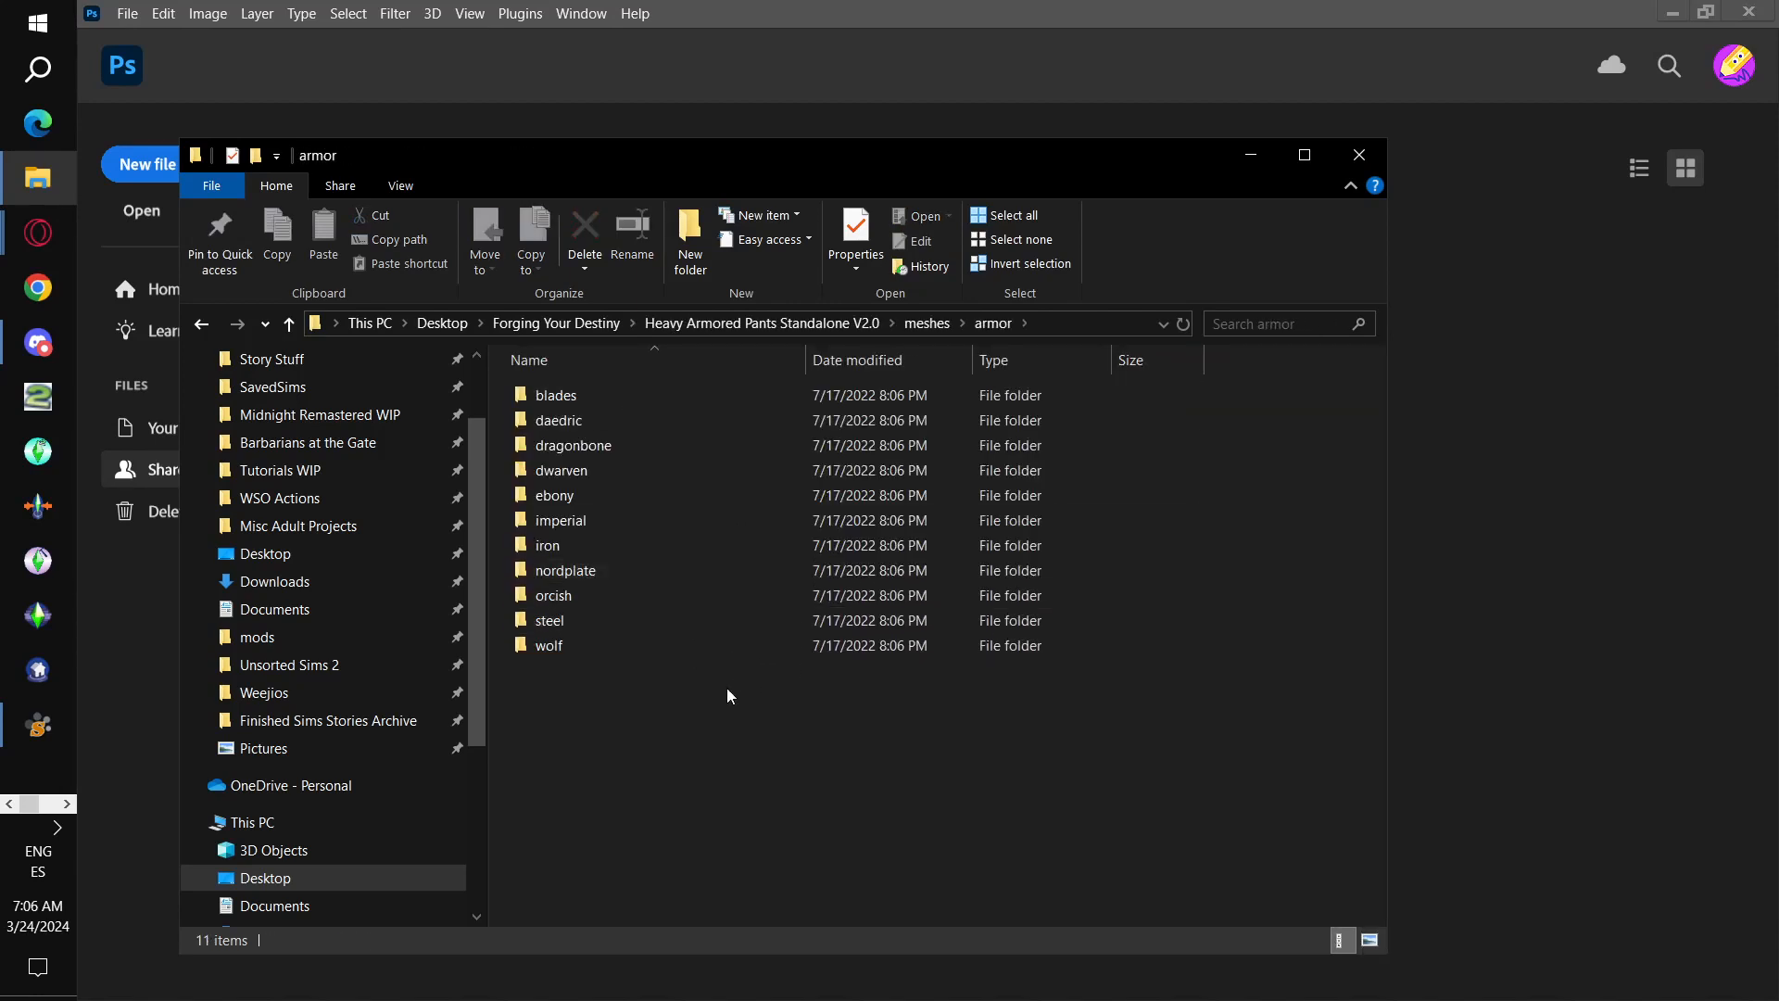
double_click(702, 647)
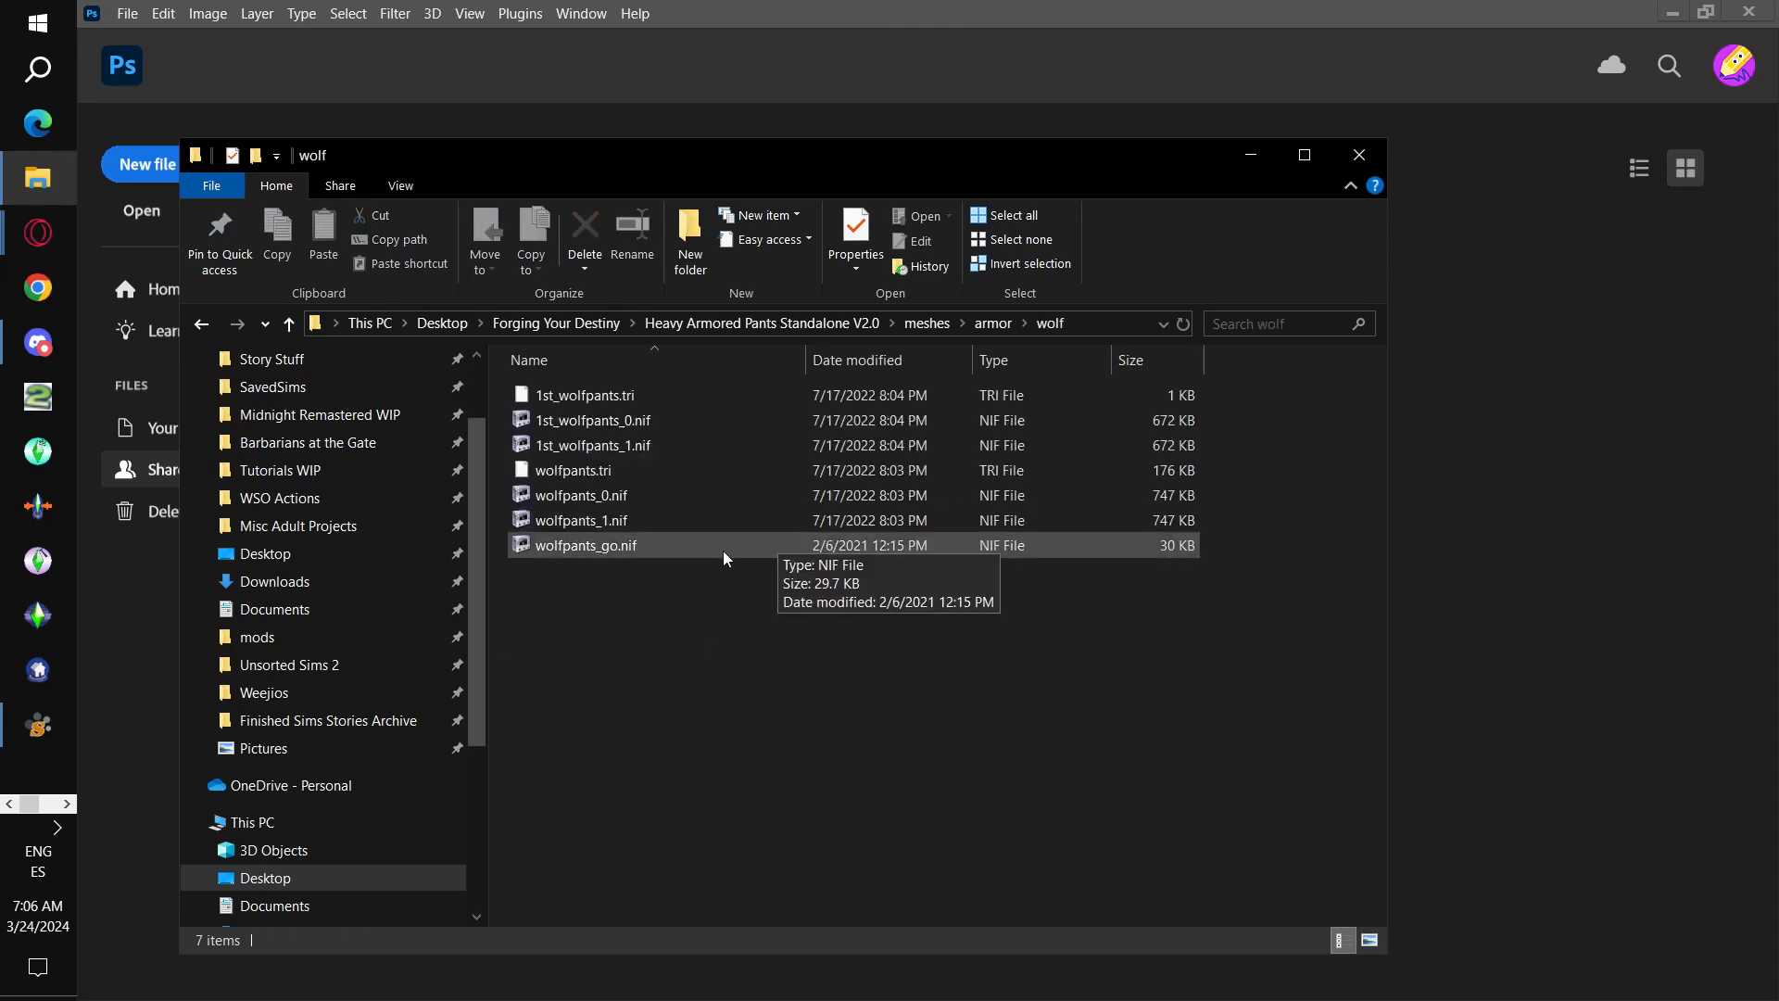
click(675, 498)
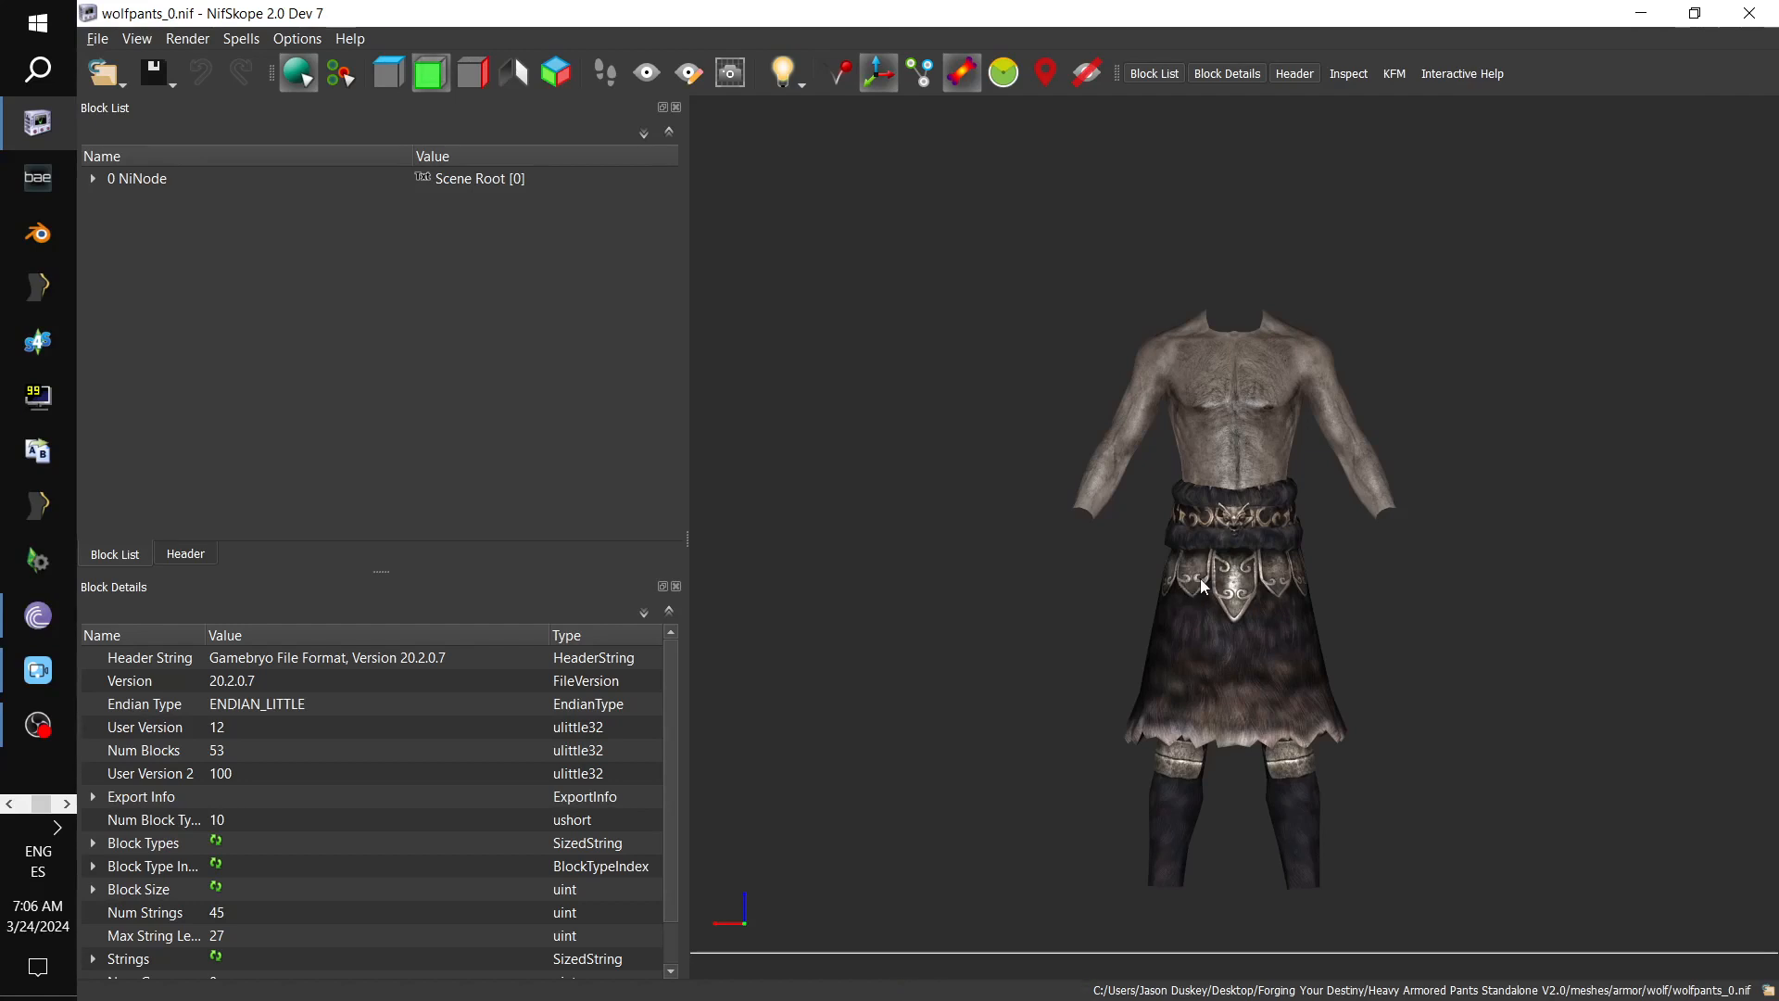
- Look up the texture paths in the WolfArmor shape's shader texture set, and close the file
click(1200, 578)
drag(1196, 619, 1187, 614)
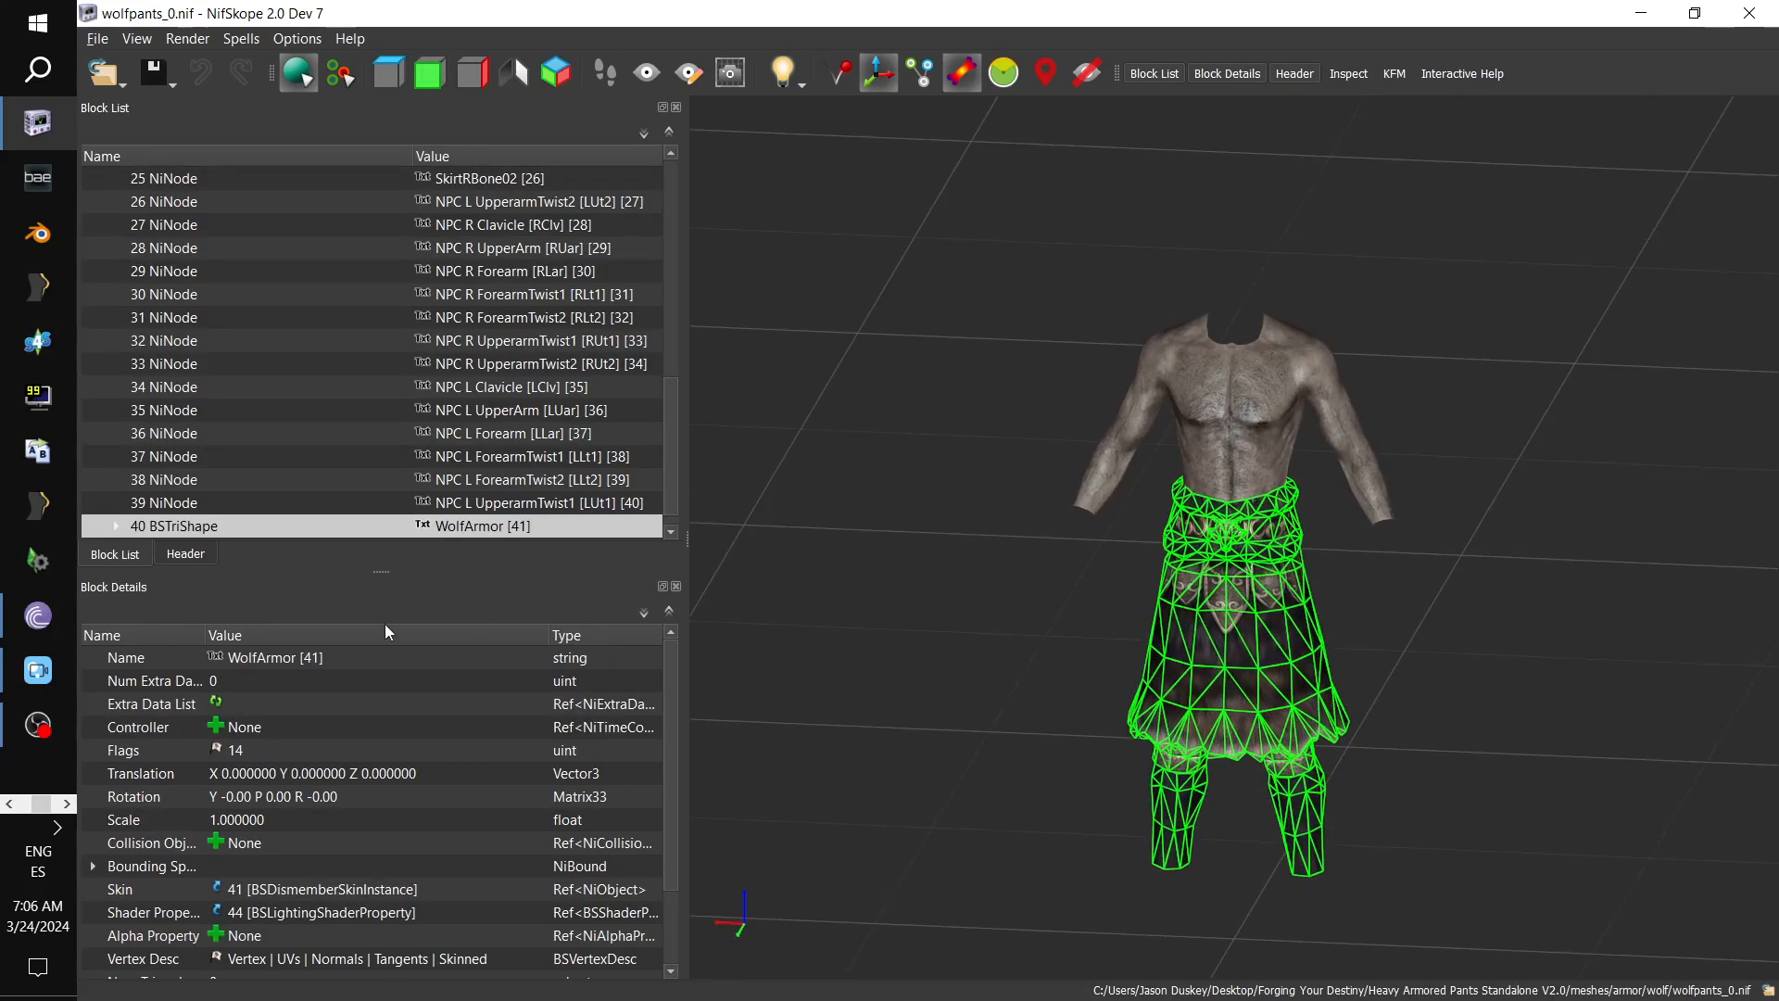
click(115, 525)
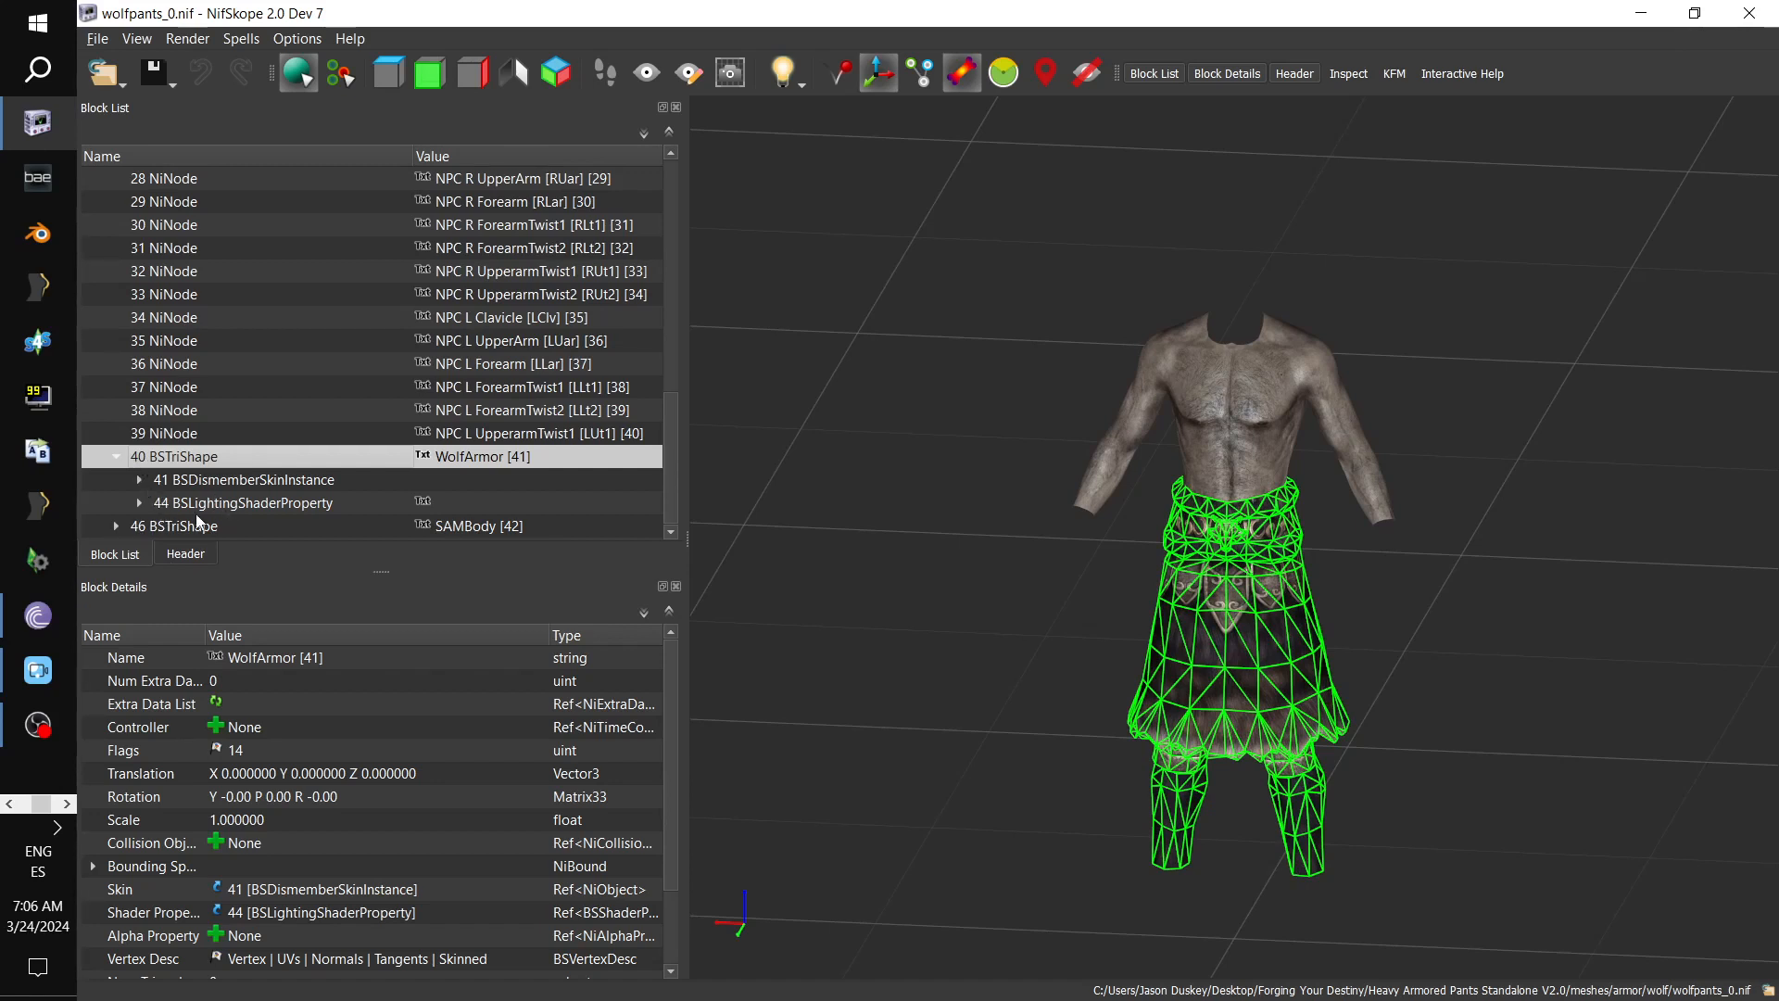
click(140, 481)
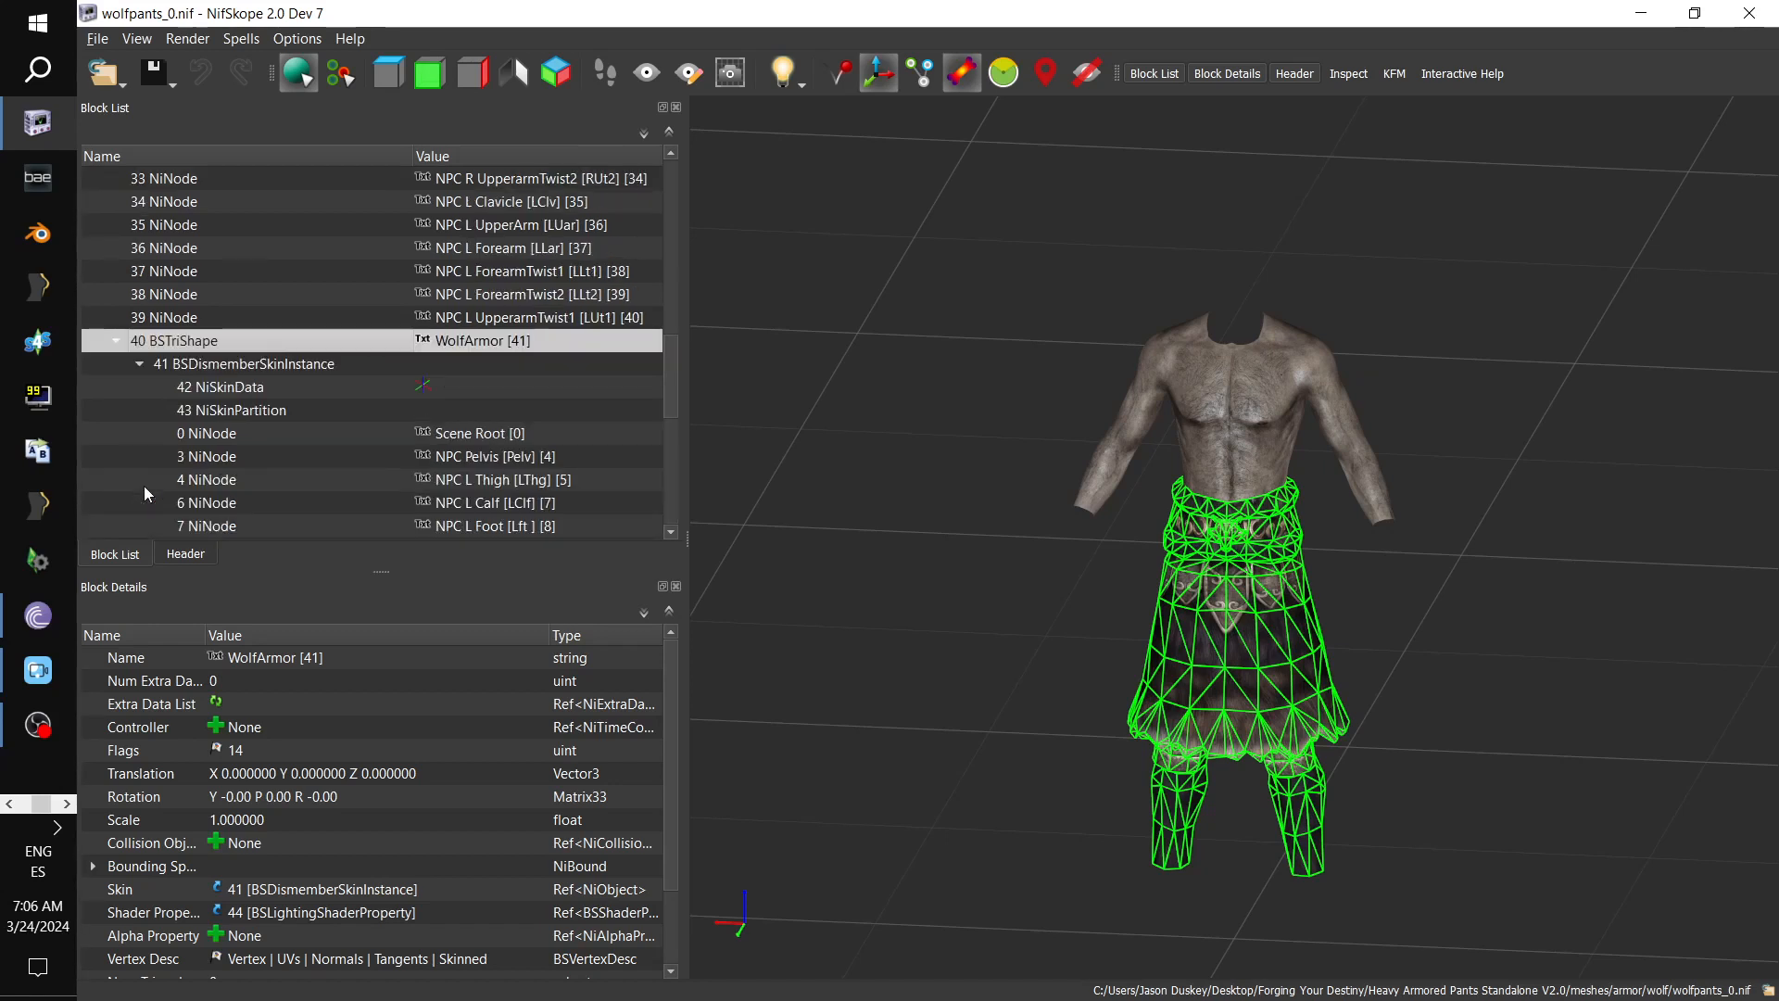
click(141, 385)
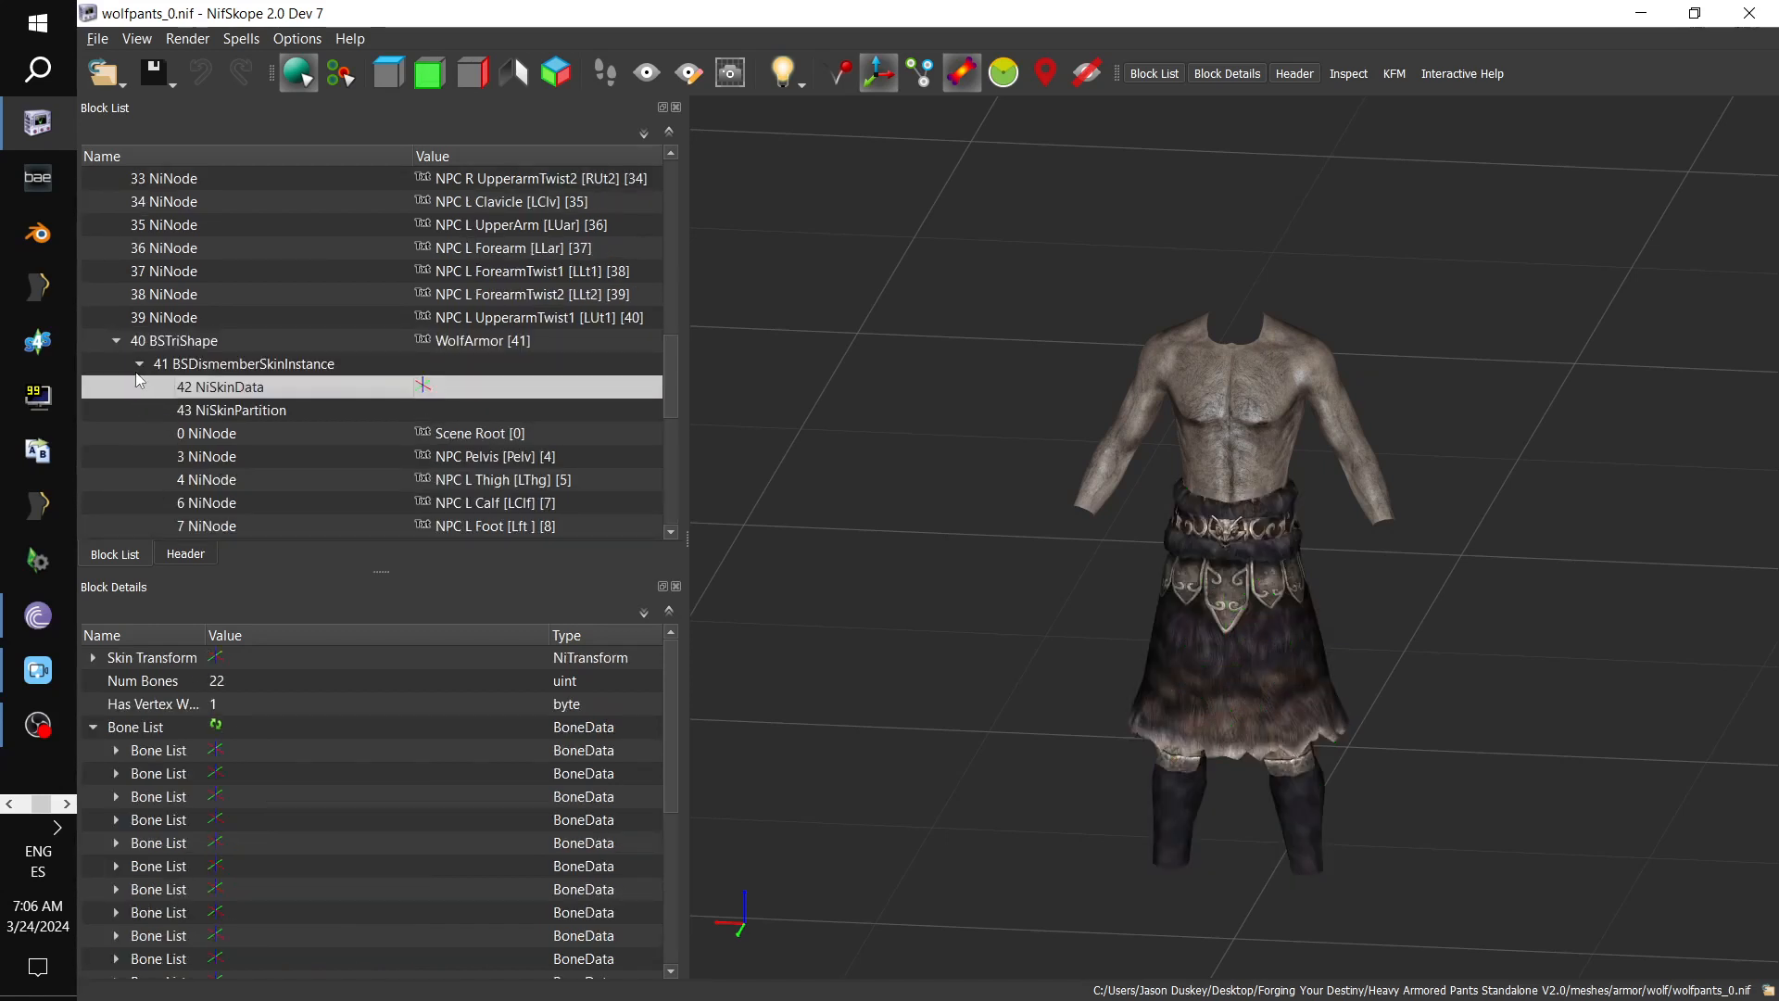
click(140, 365)
click(140, 503)
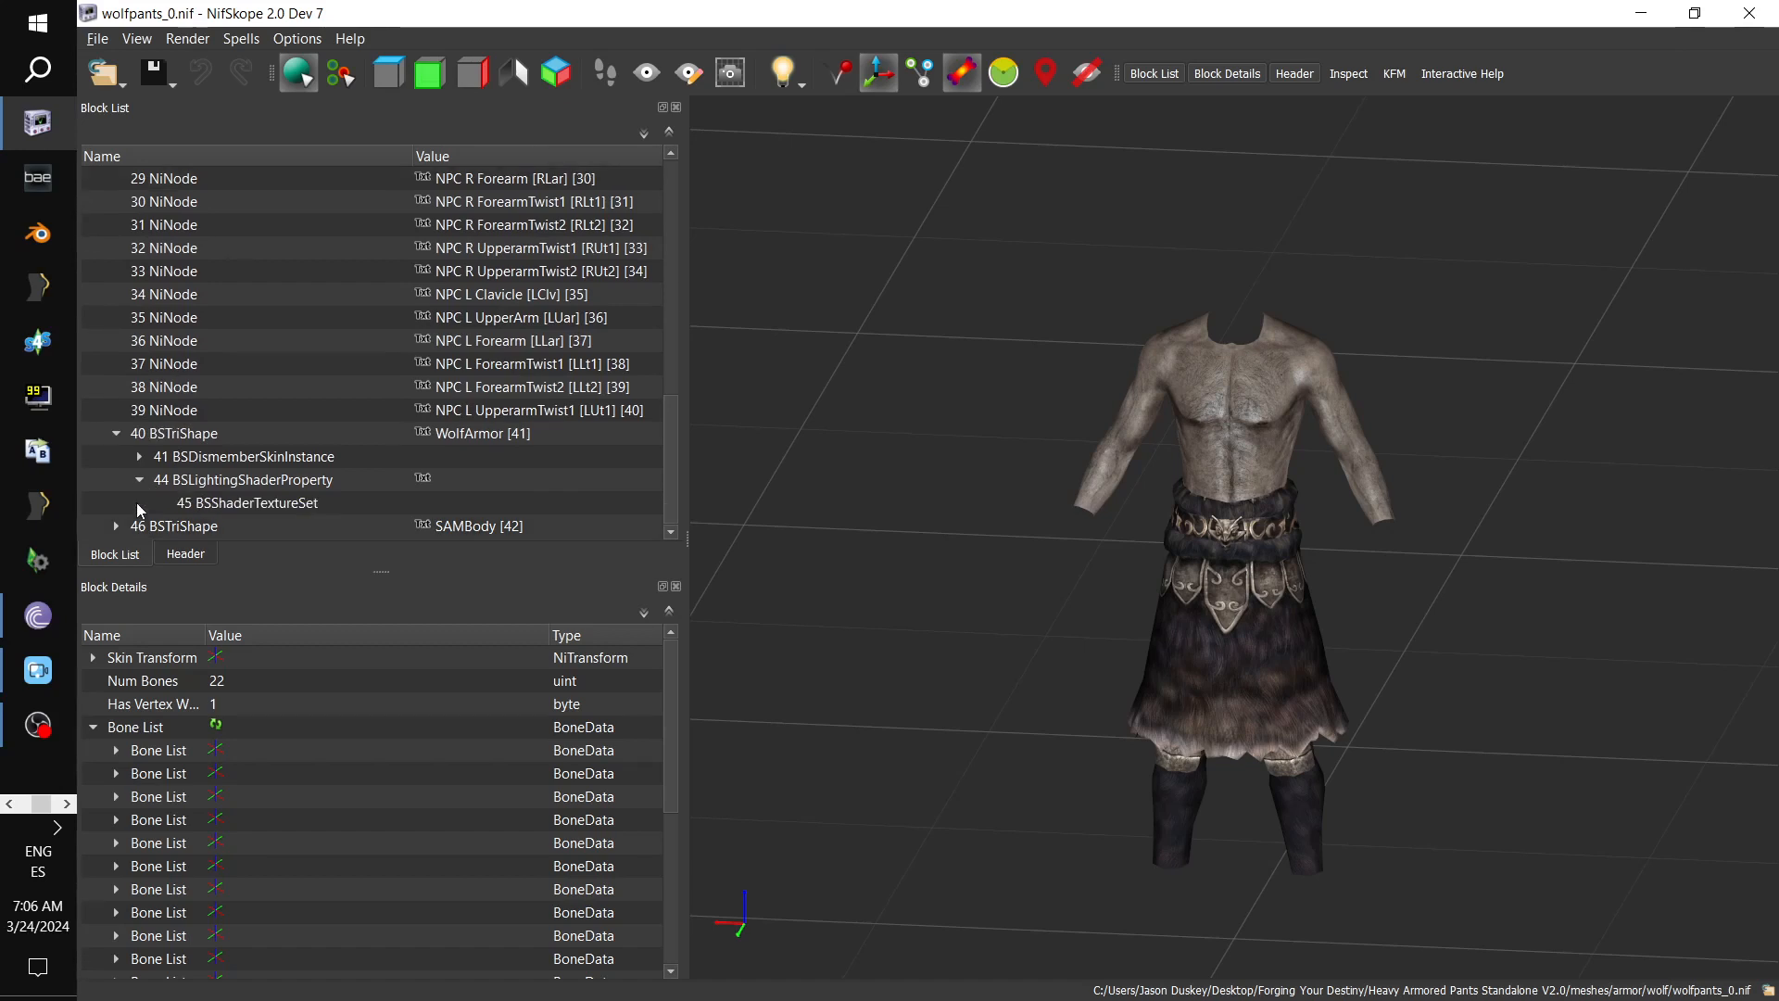
click(230, 506)
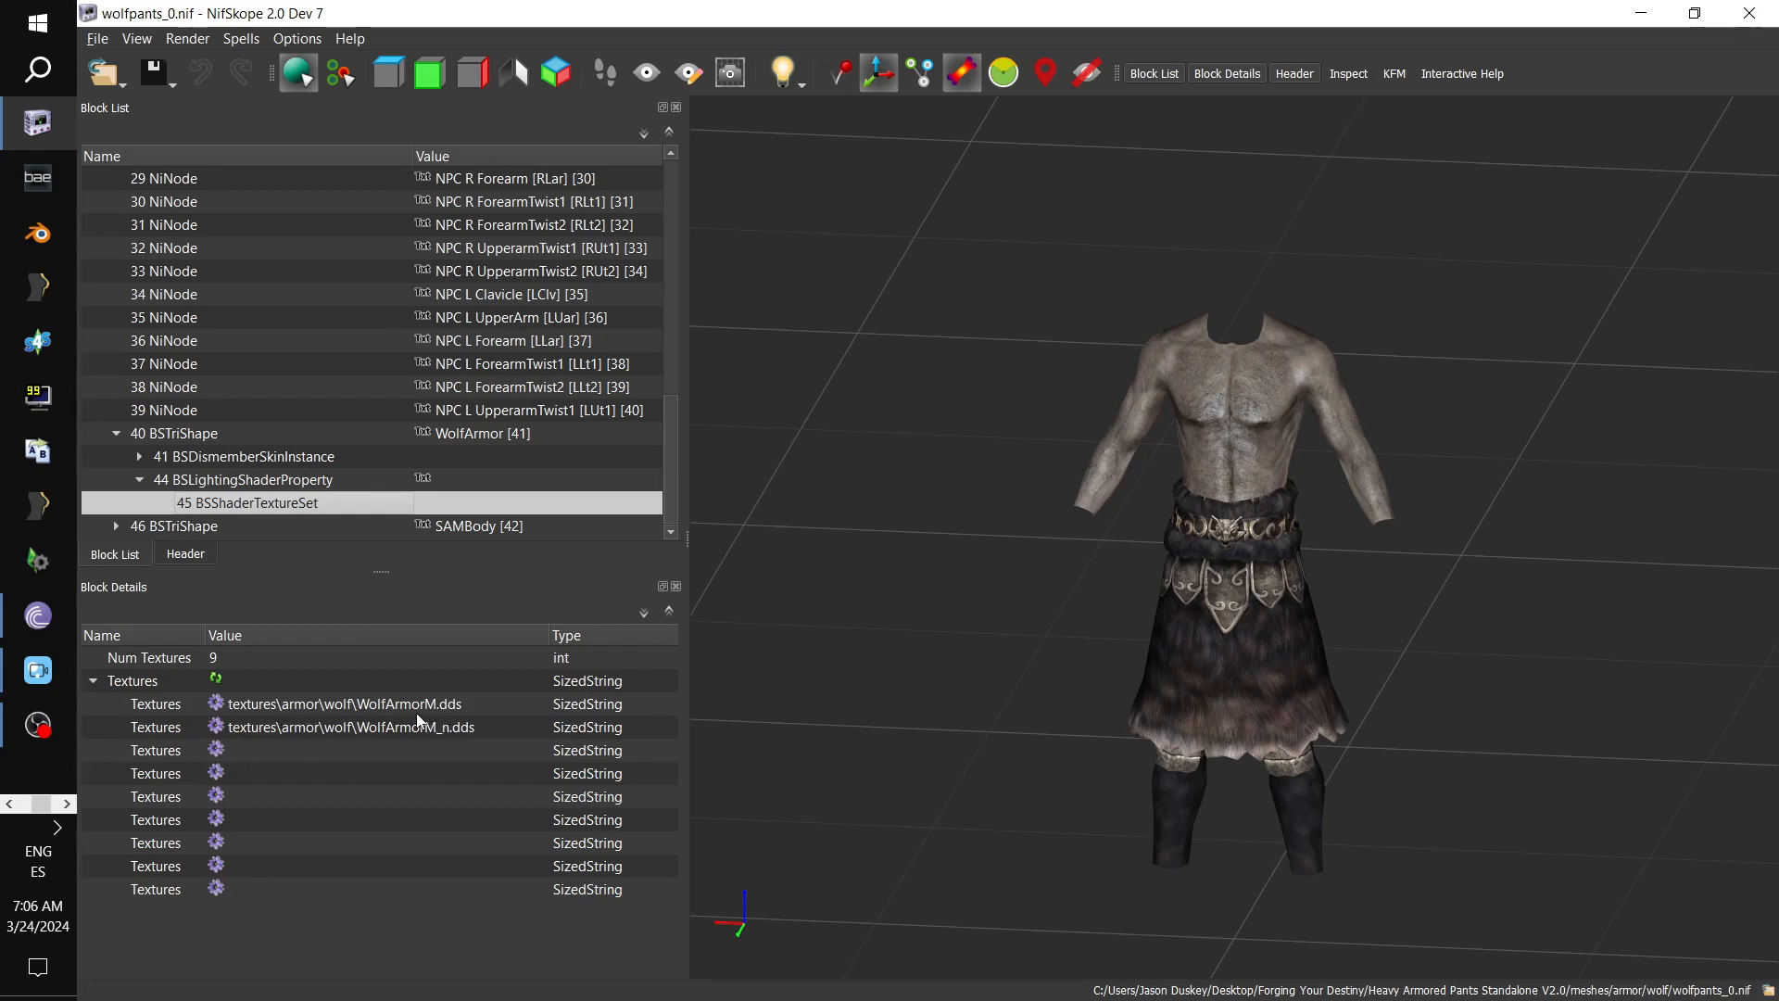
click(439, 714)
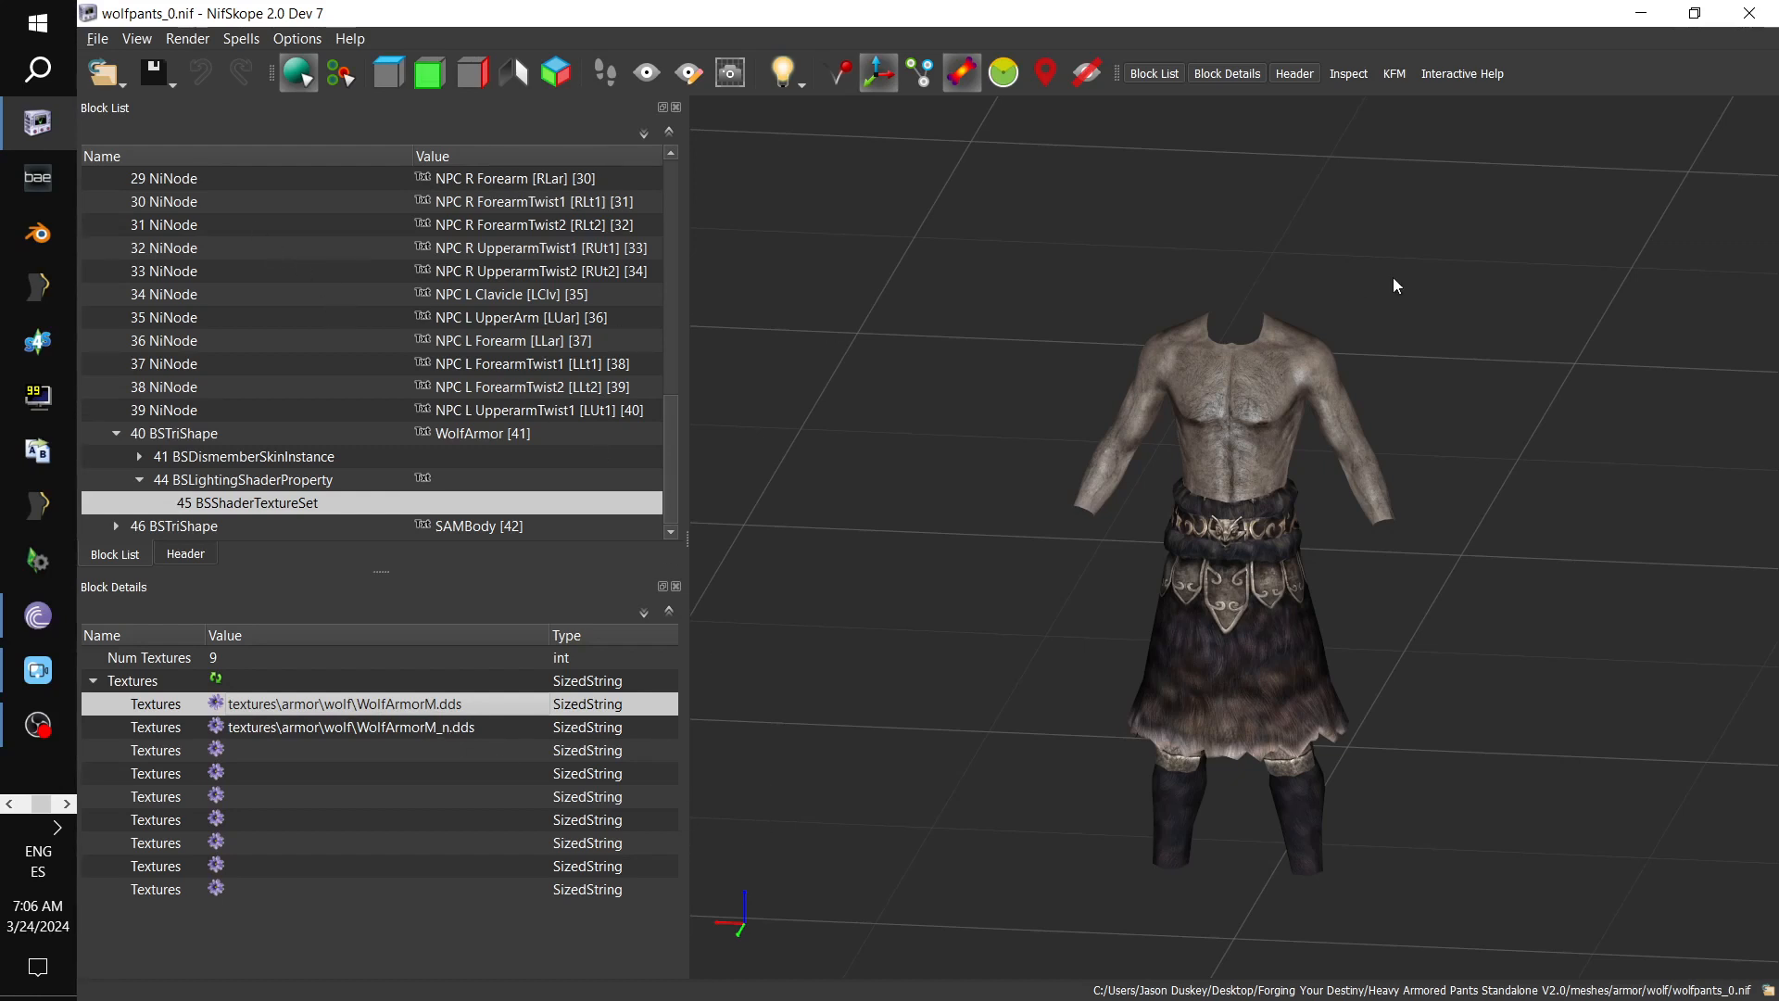
click(1758, 13)
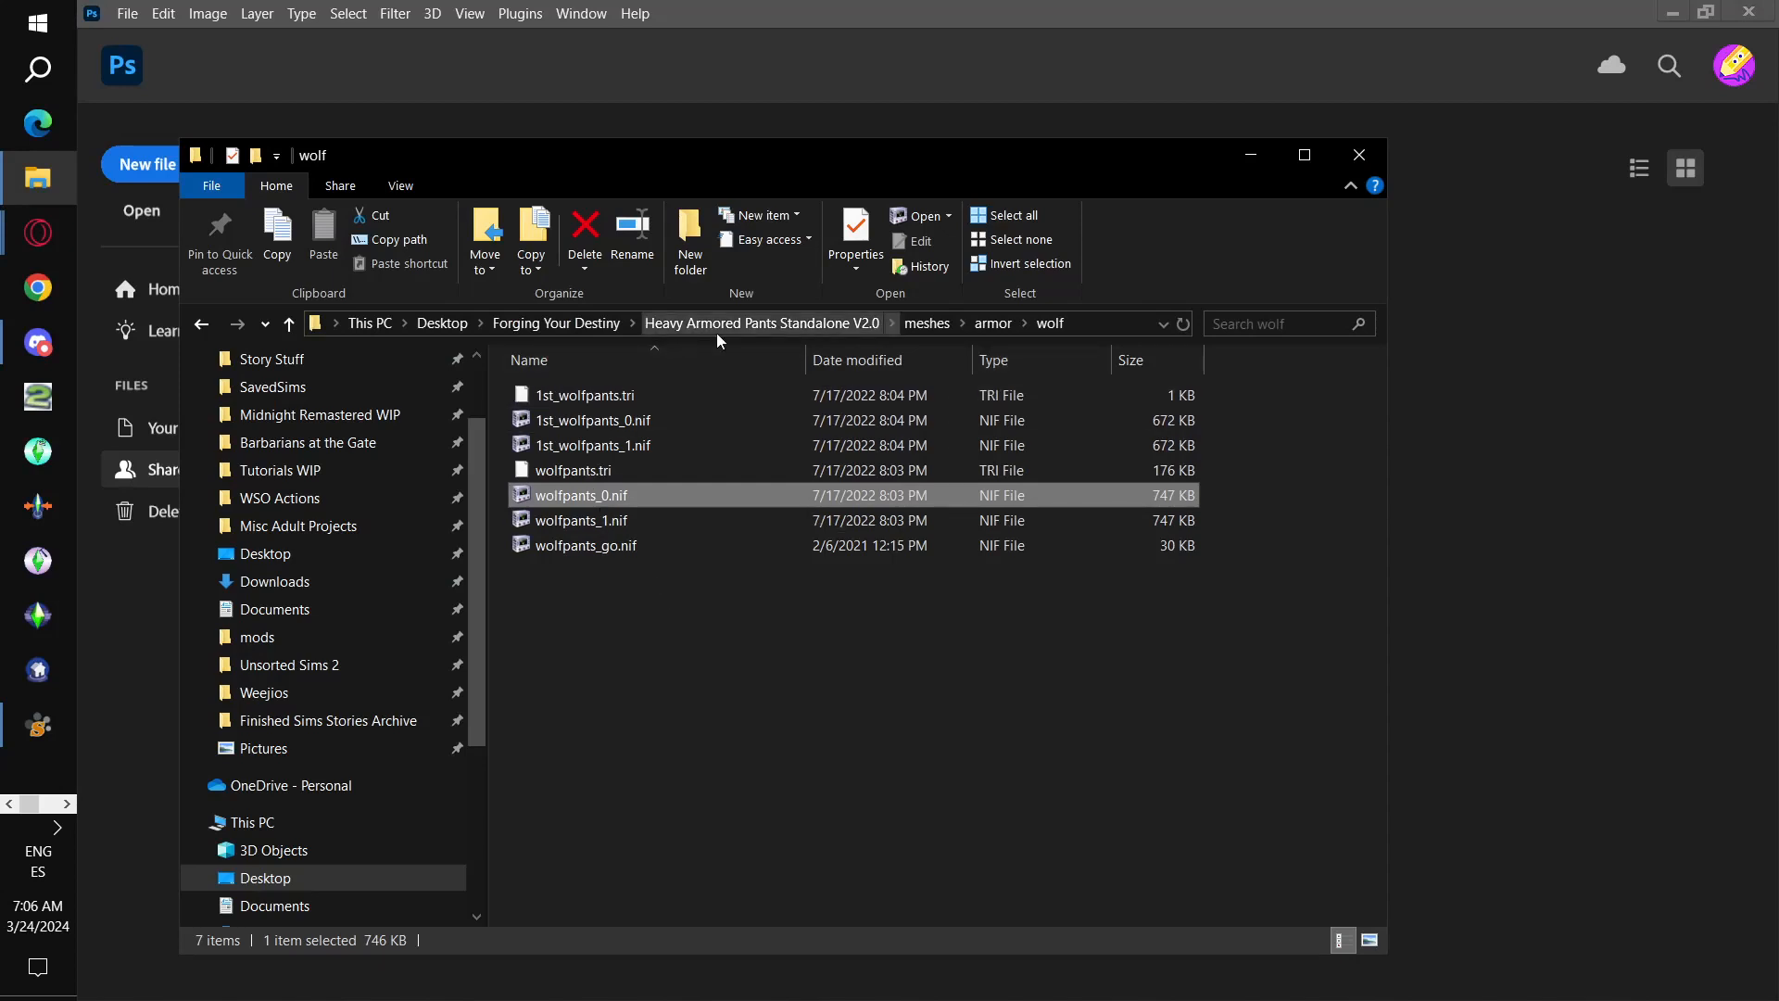
- Open fgctwinwyrmaegis.nif from the fgcwyrmheart meshes folder of the Wyrmheart And Twinwyrm Aegis mod in Forging Your Destiny
click(775, 324)
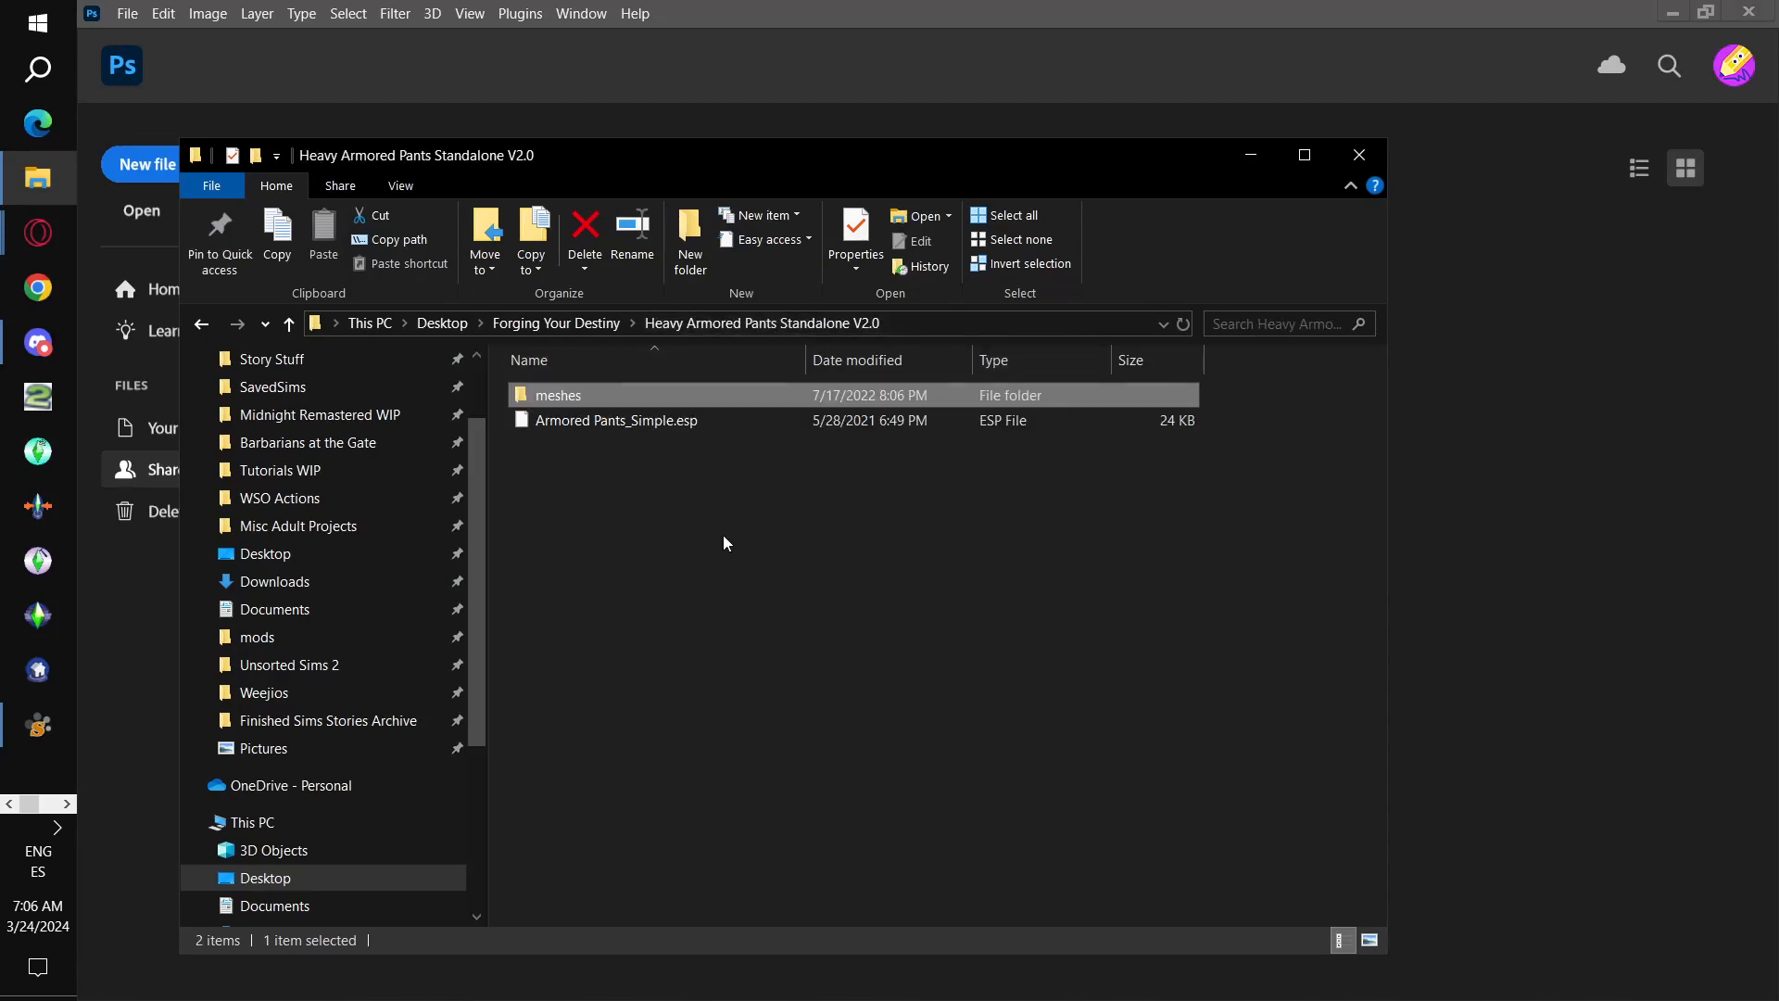
click(581, 324)
double_click(690, 418)
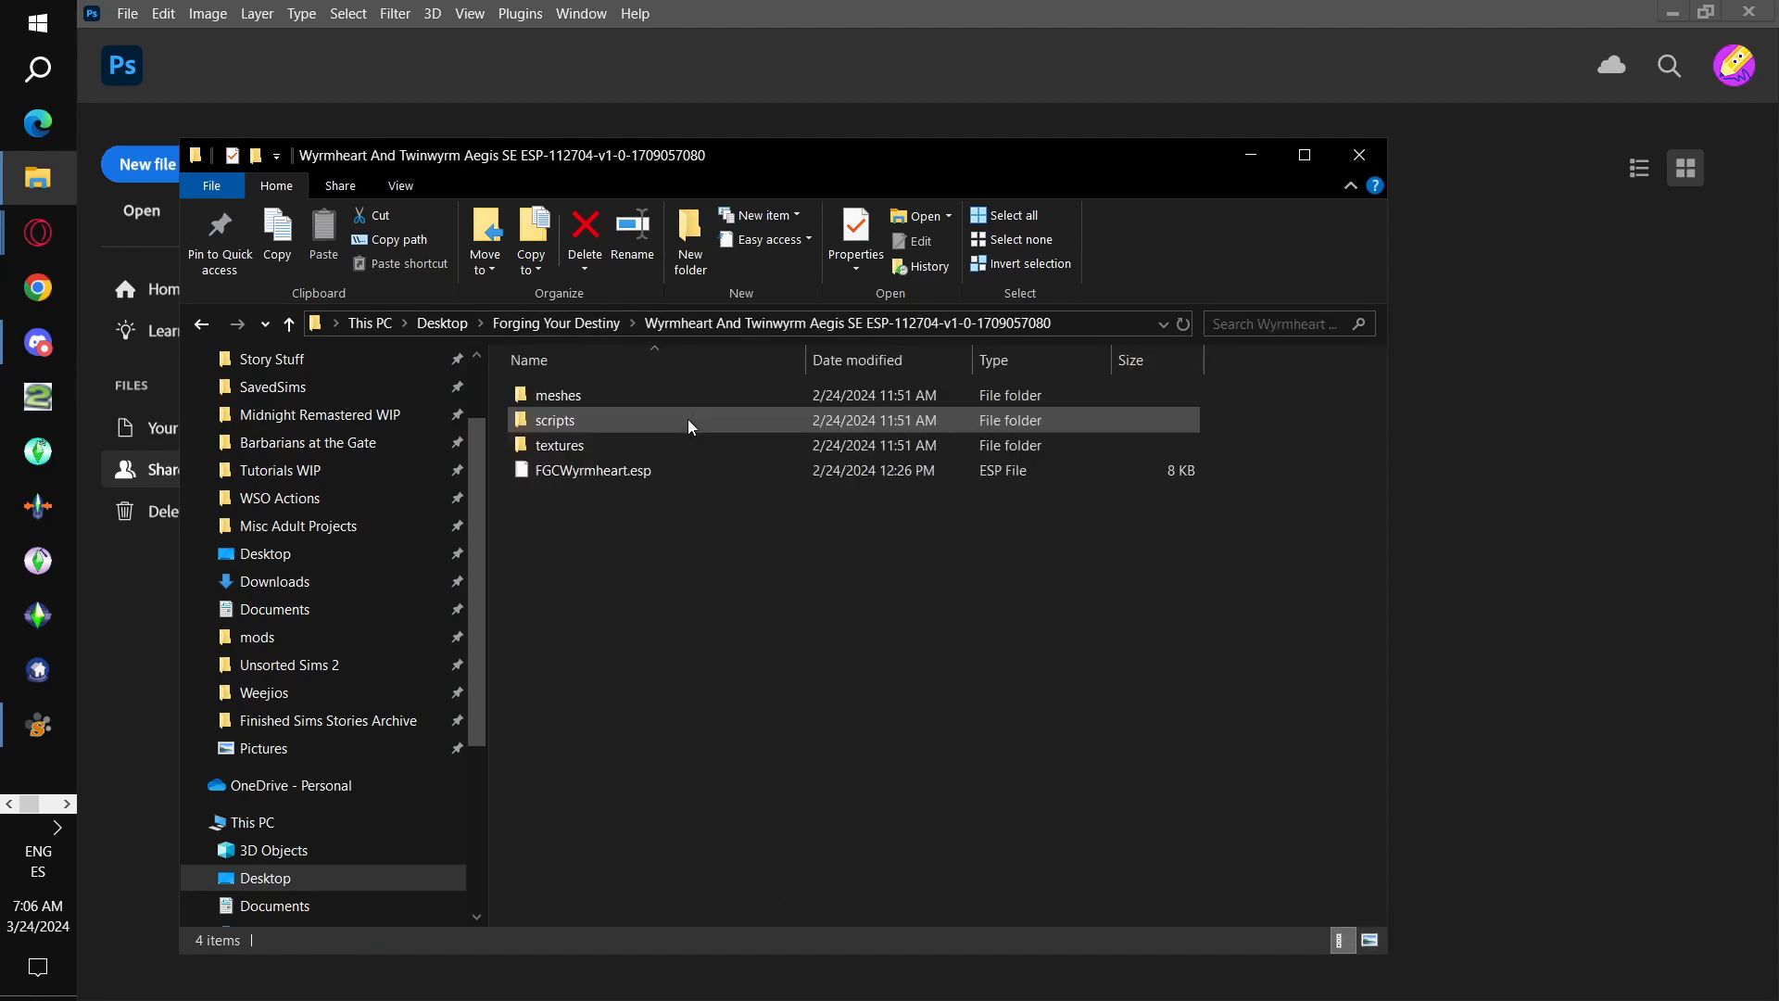
double_click(624, 404)
double_click(609, 402)
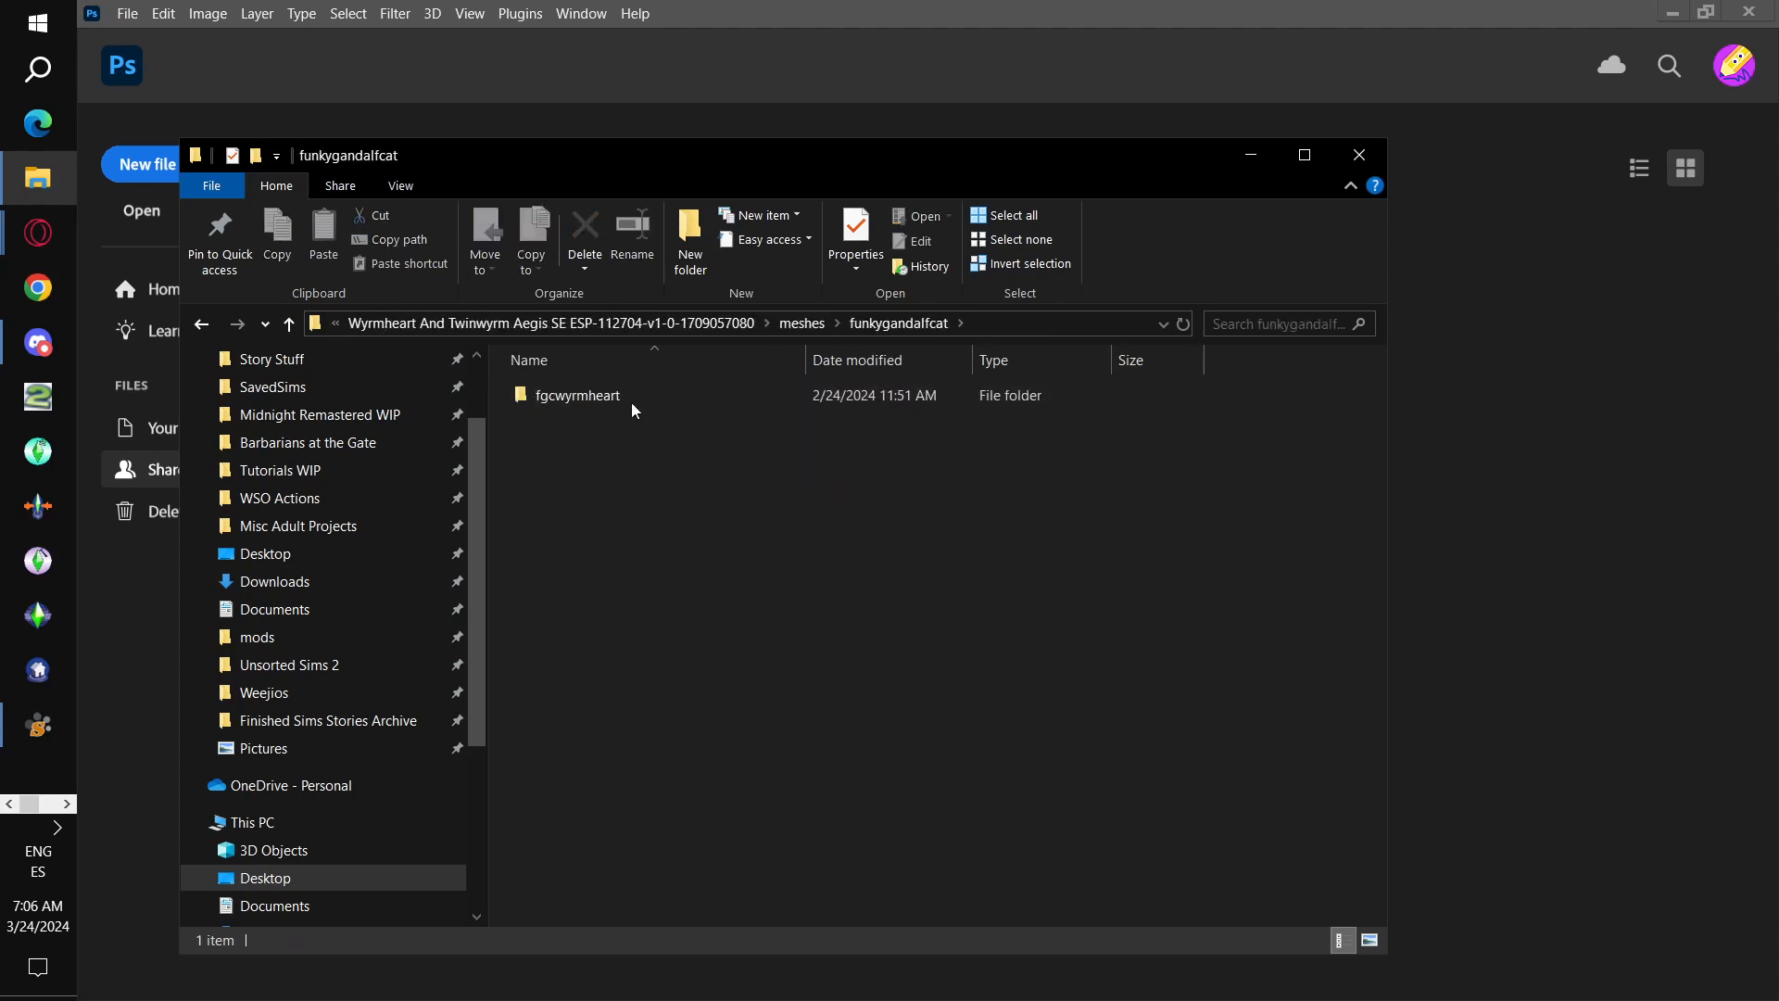
double_click(626, 397)
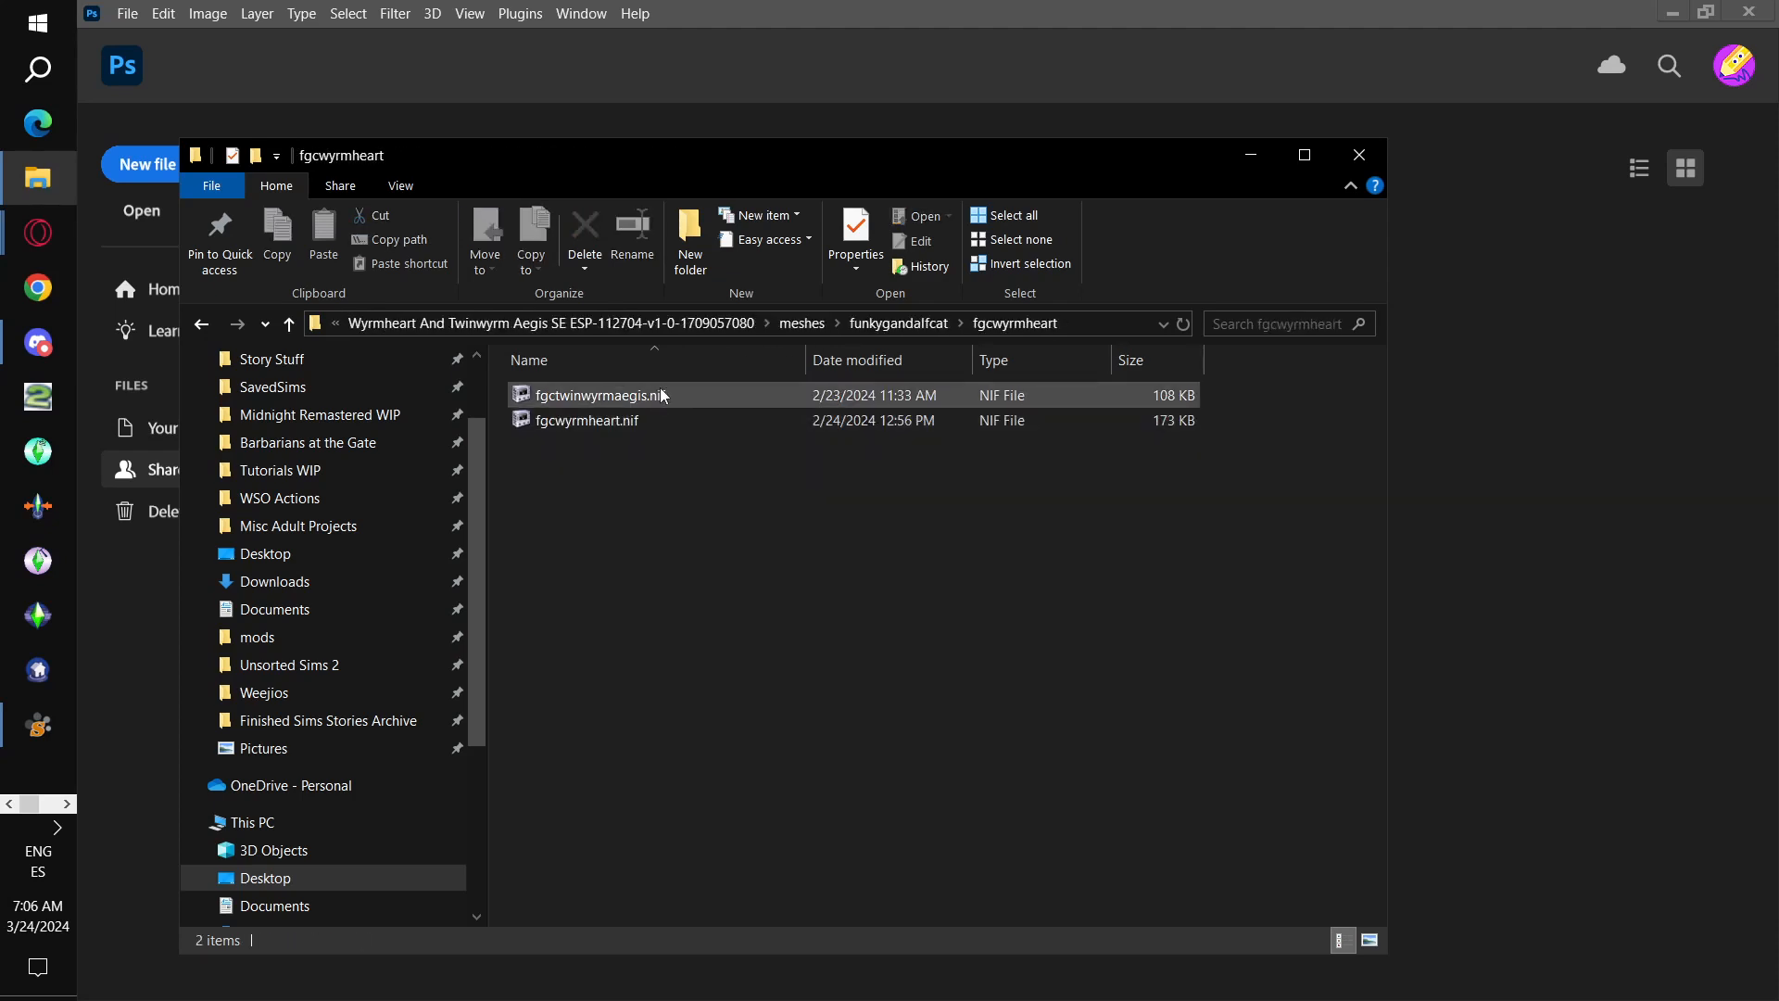
click(664, 397)
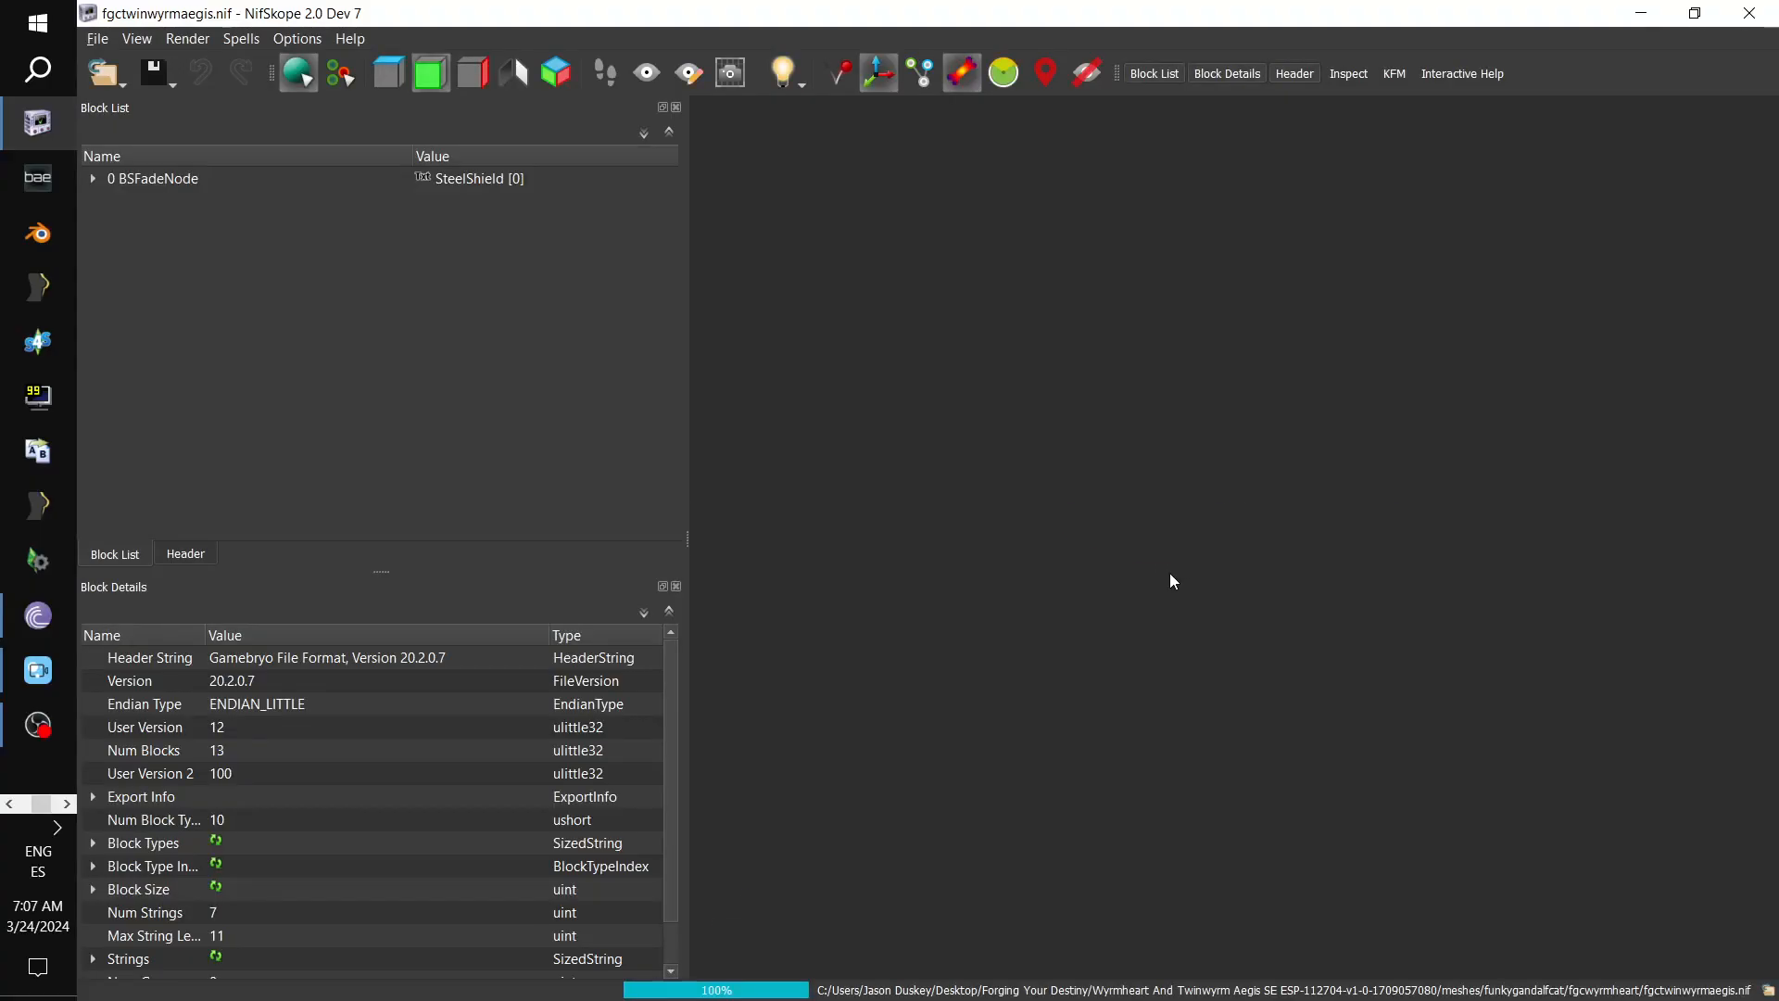
- Look up the texture paths in the shield's Bronze shape shader texture set, and close the model and its folder window
drag(1204, 570, 1115, 697)
scroll(1065, 602, up, 5)
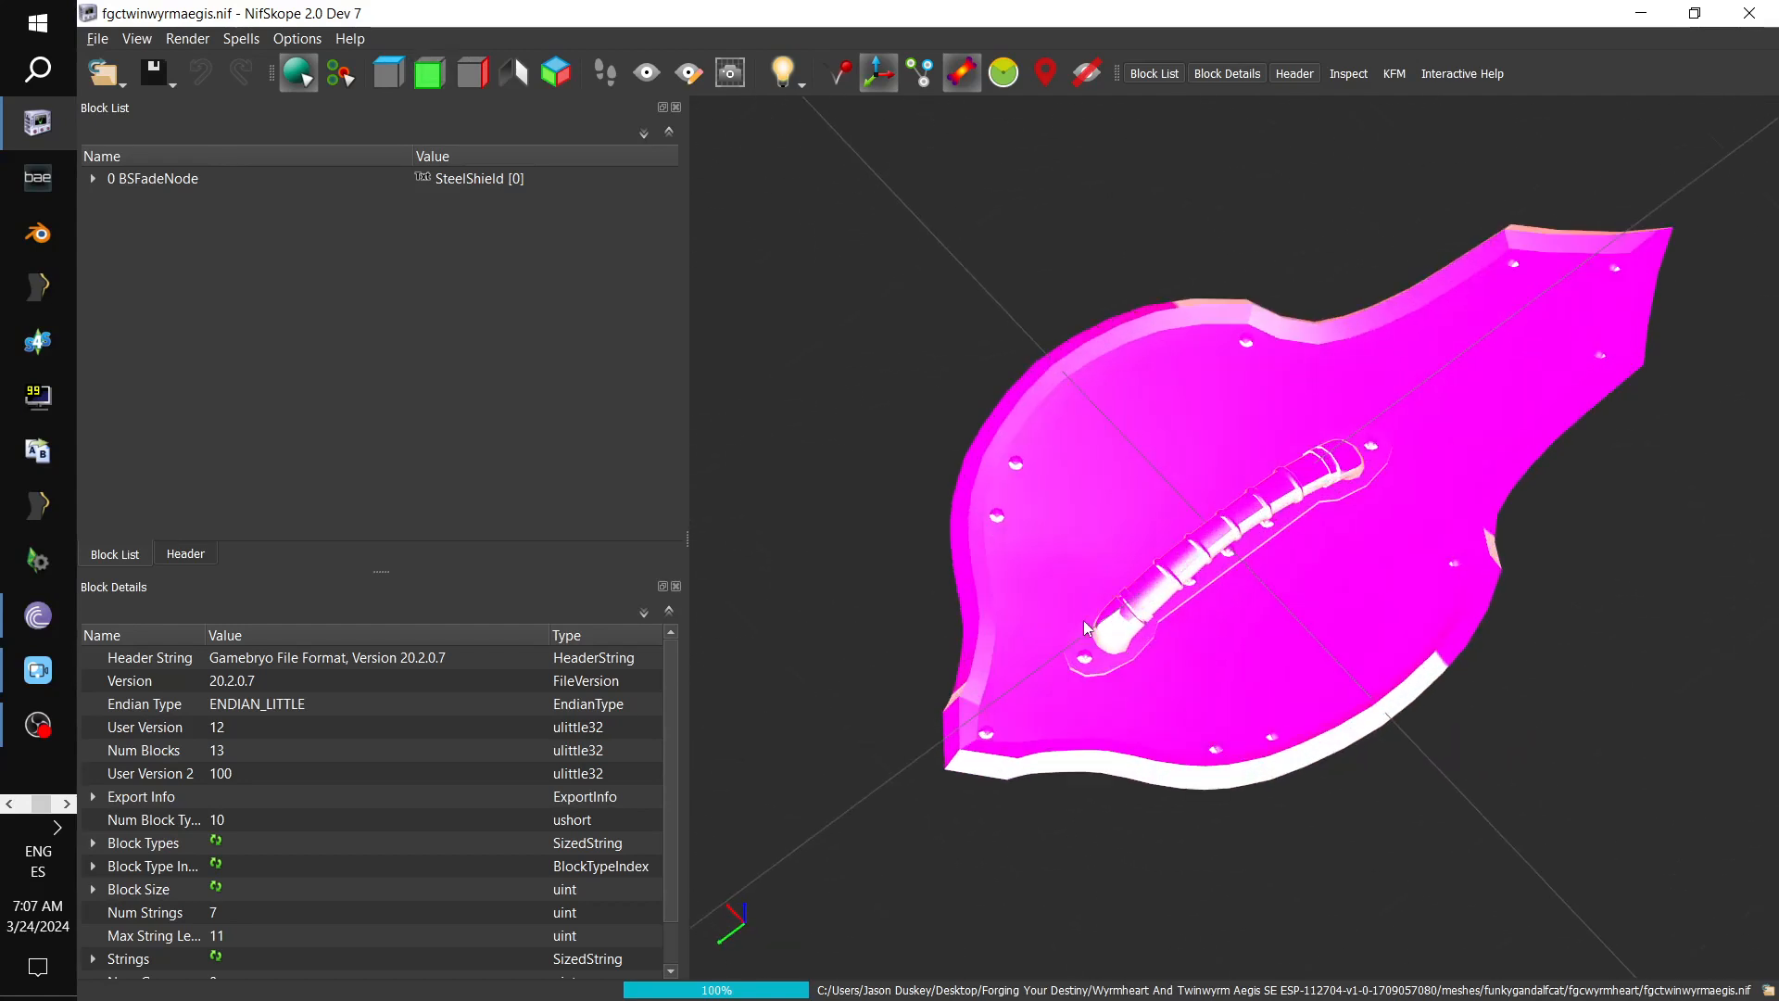
click(1009, 514)
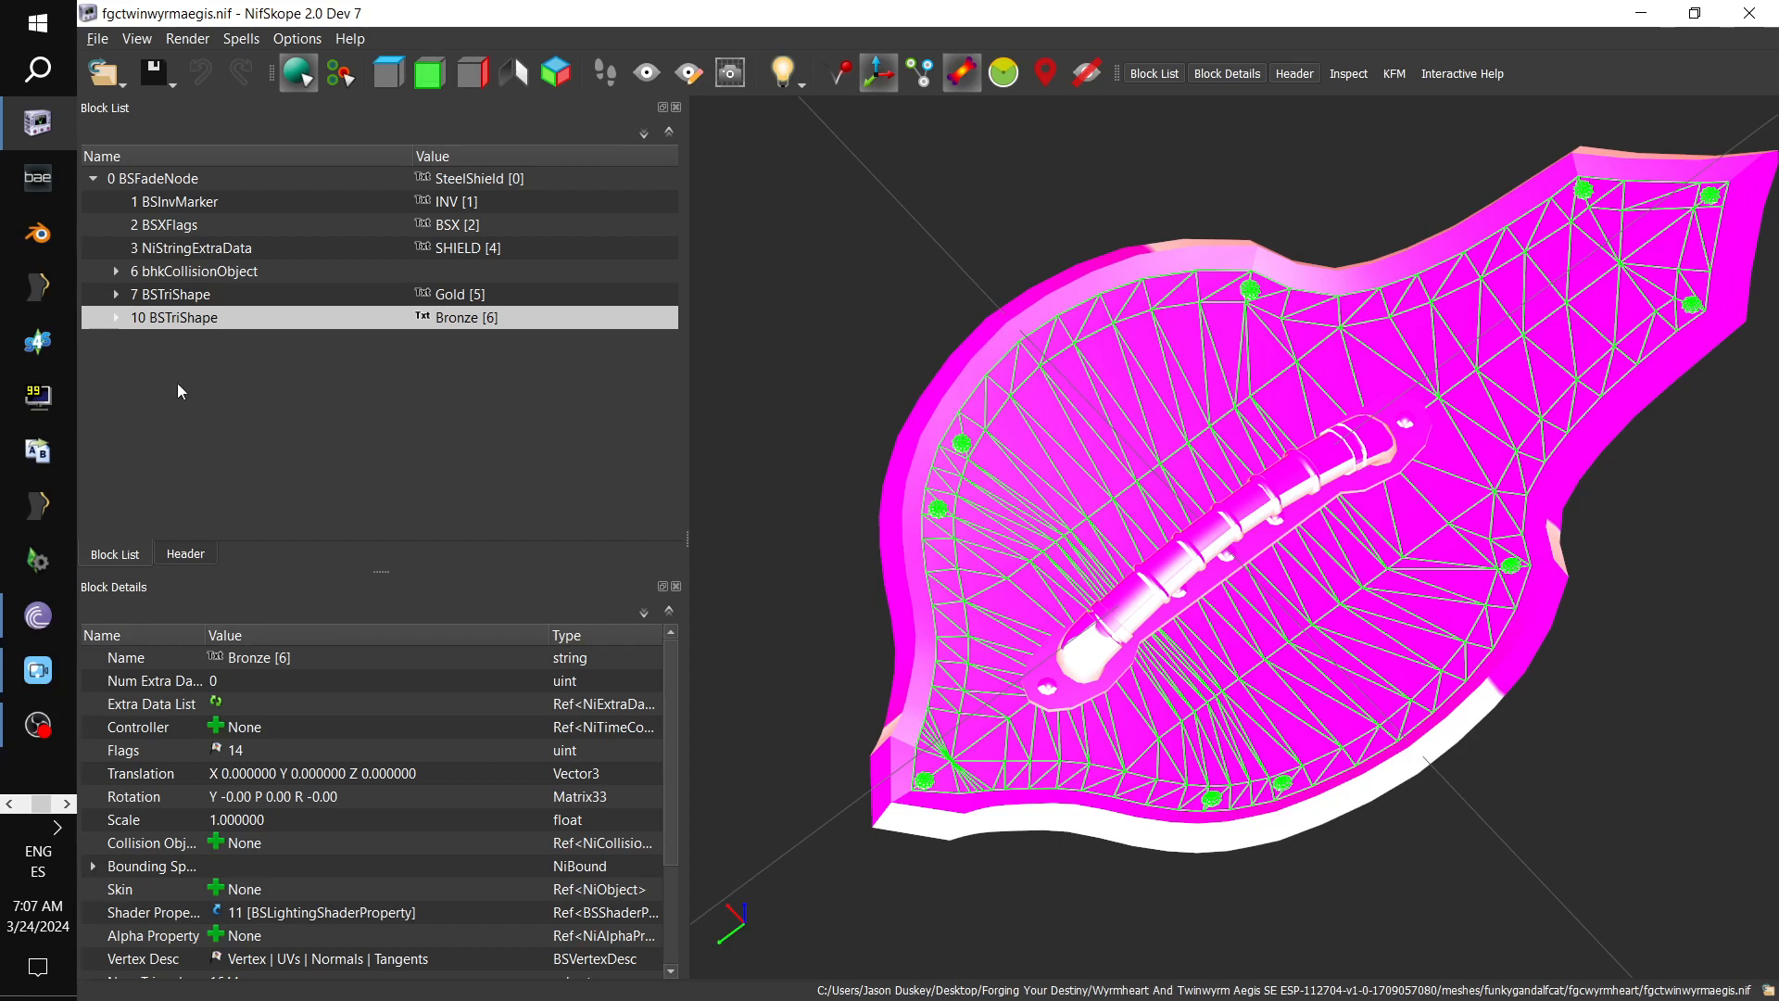
click(116, 316)
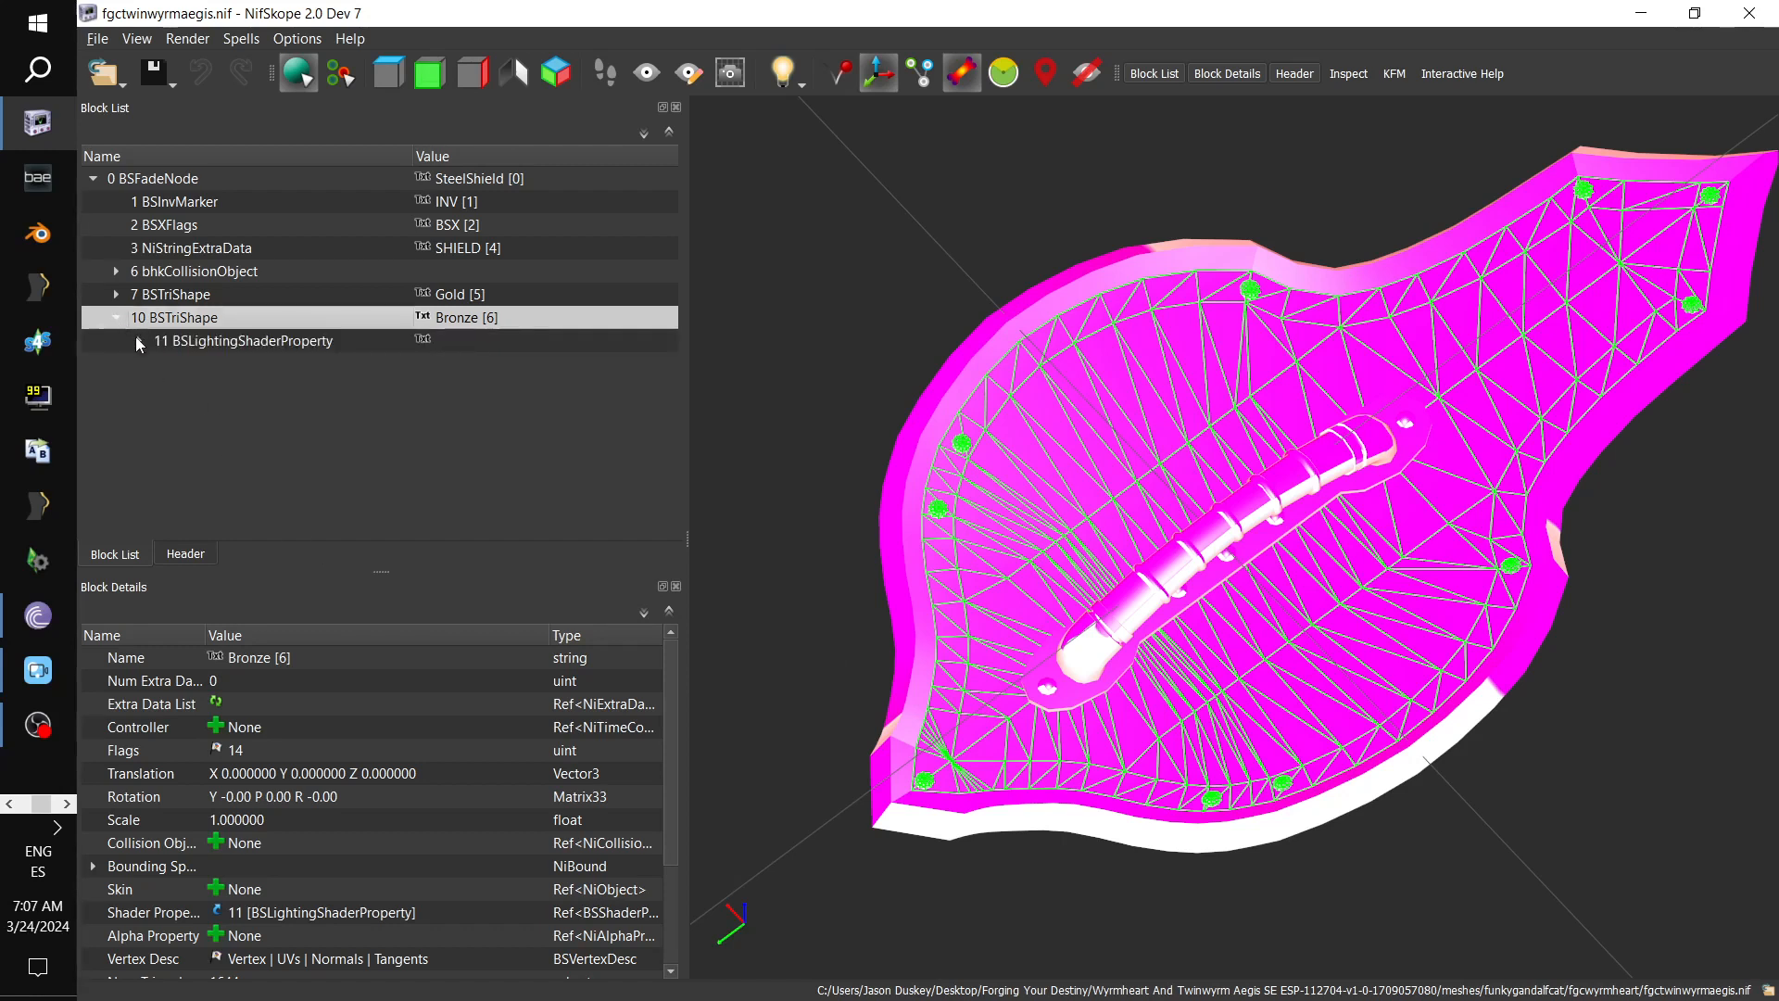
click(139, 341)
click(292, 365)
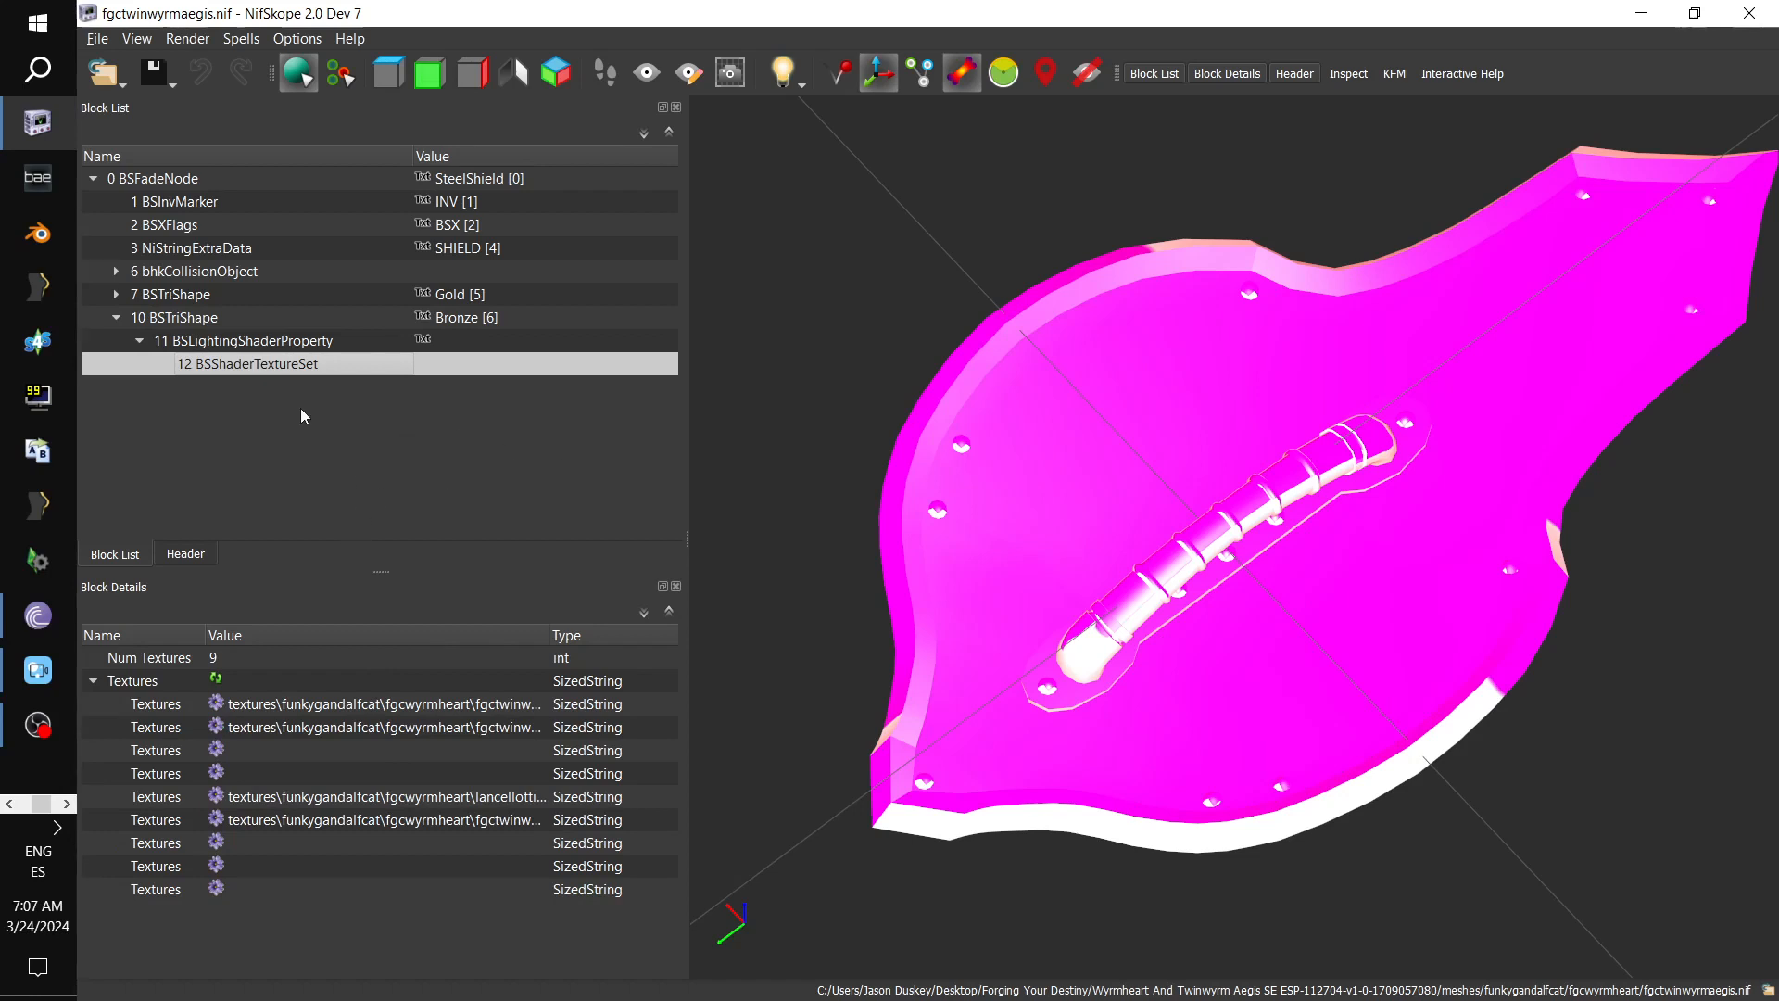
click(320, 707)
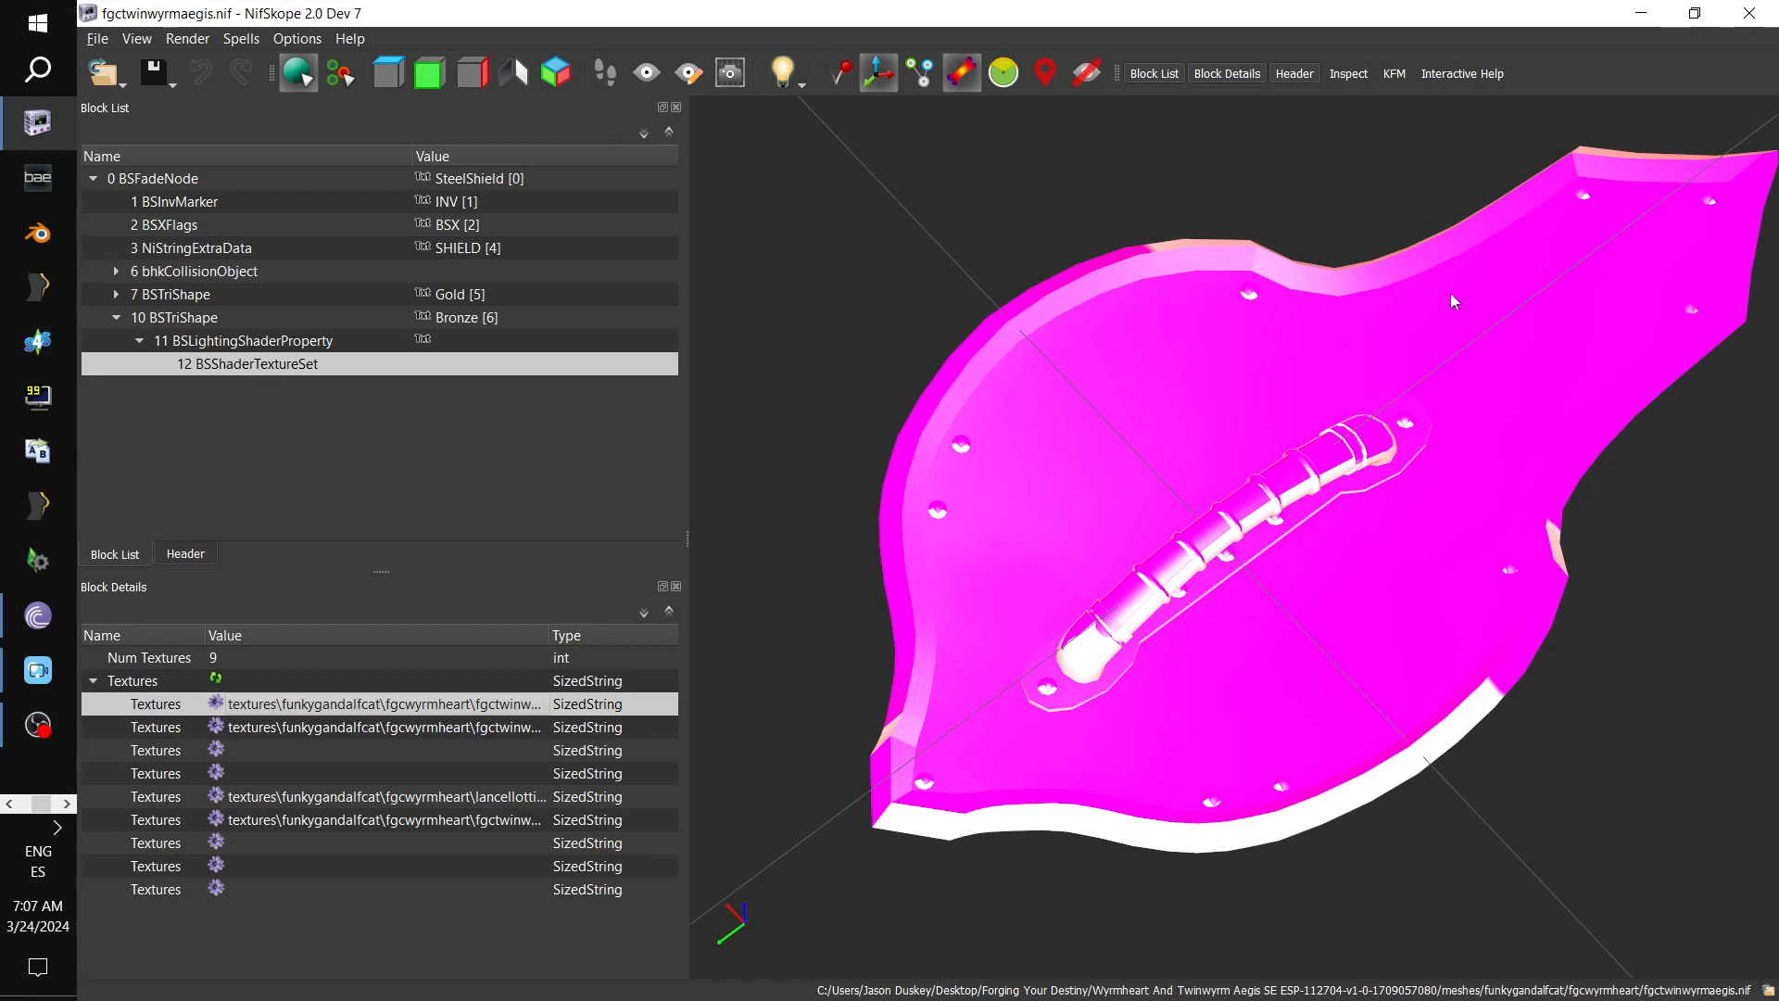
click(1748, 15)
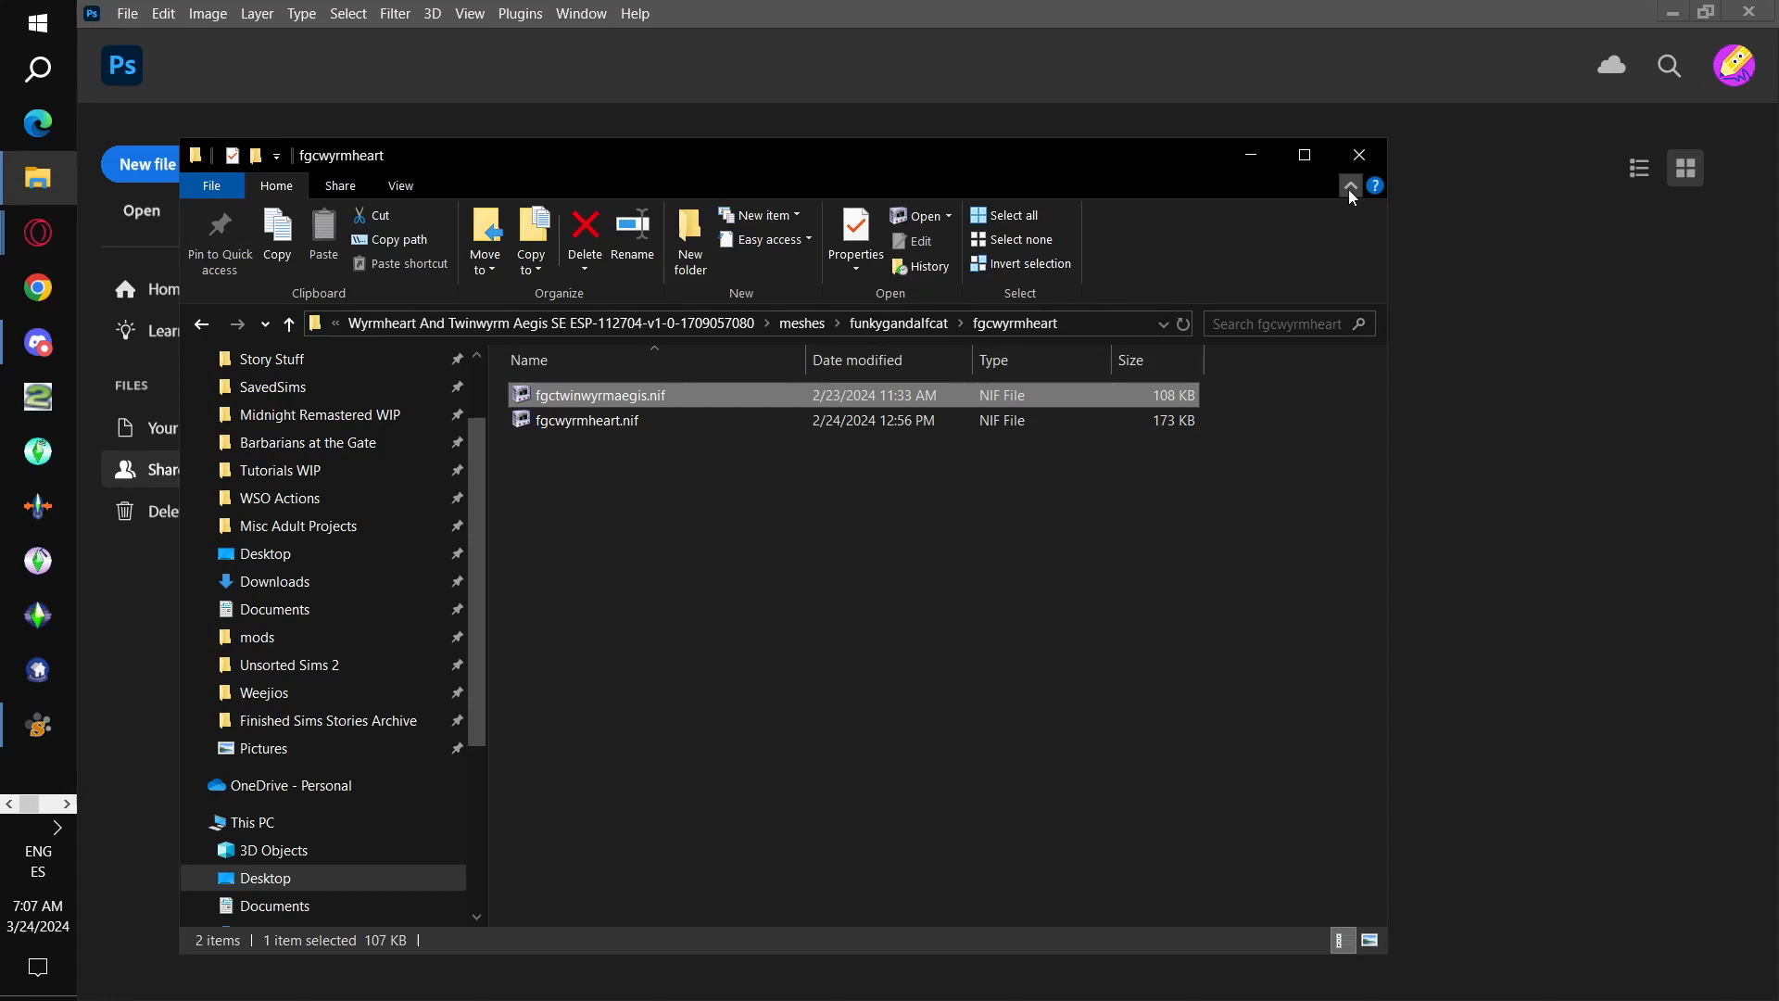
click(1359, 156)
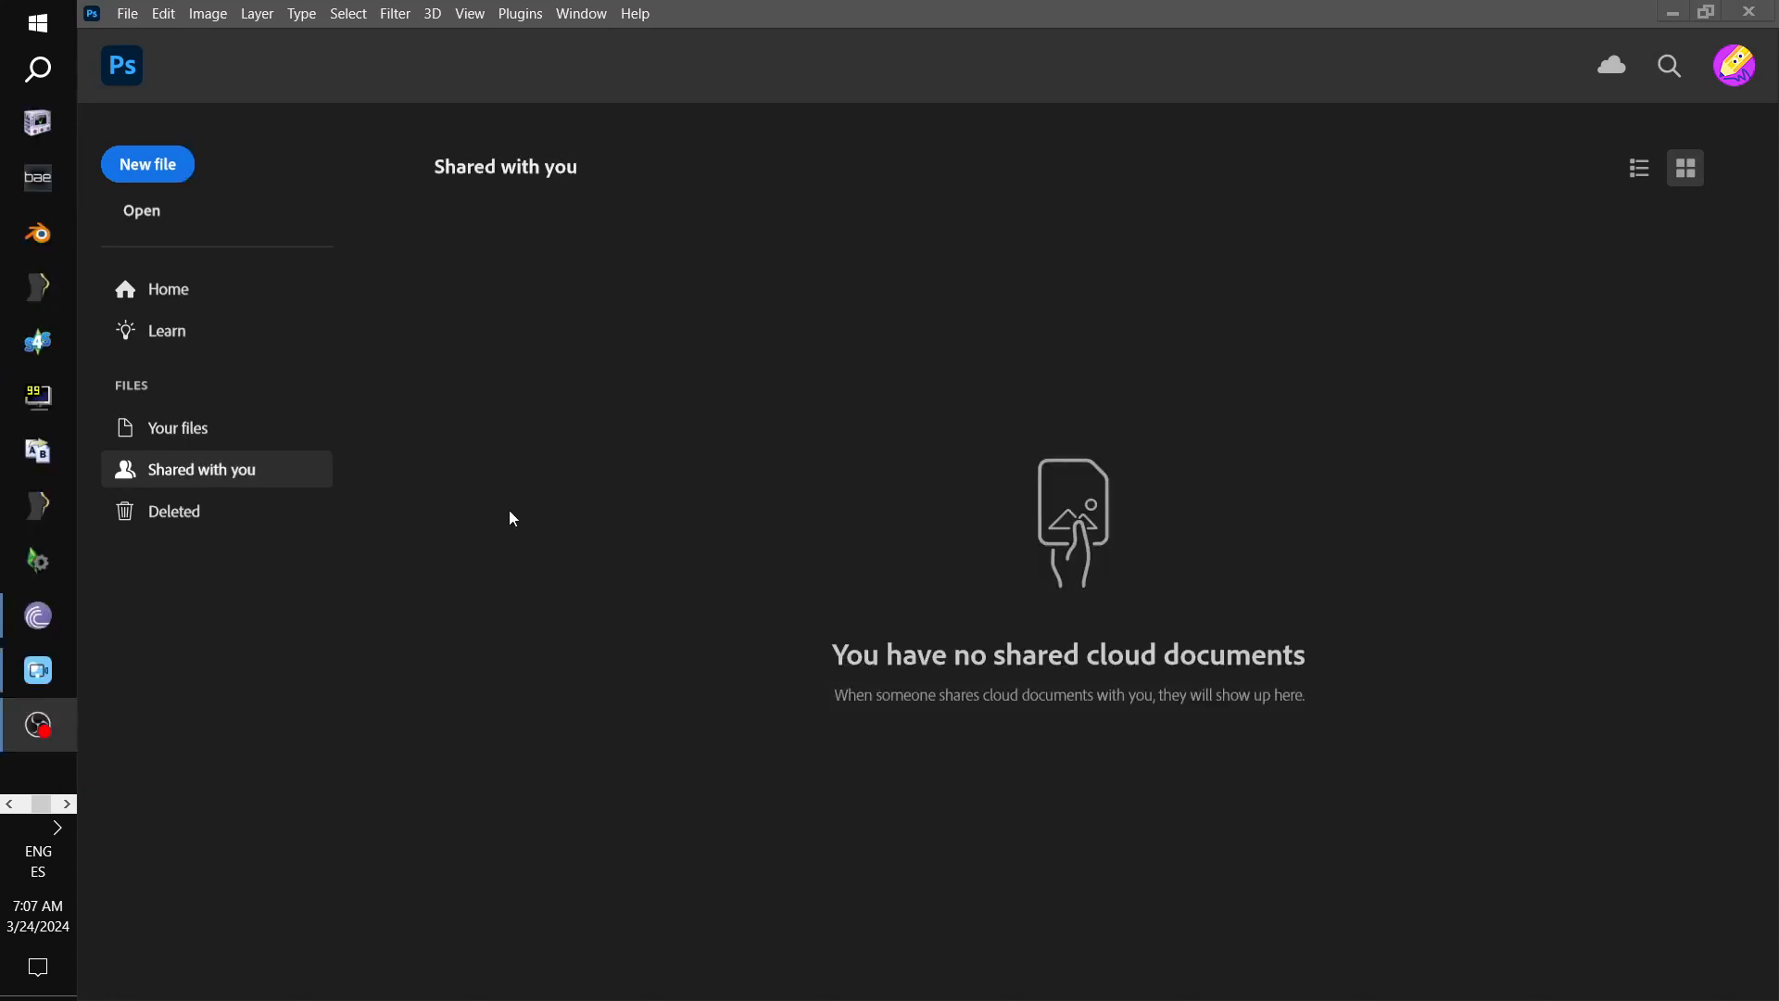
- Start opening a file and browse to the Sims 2 Projects folder on Local Disk (E:)
click(141, 215)
scroll(215, 530, up, 2)
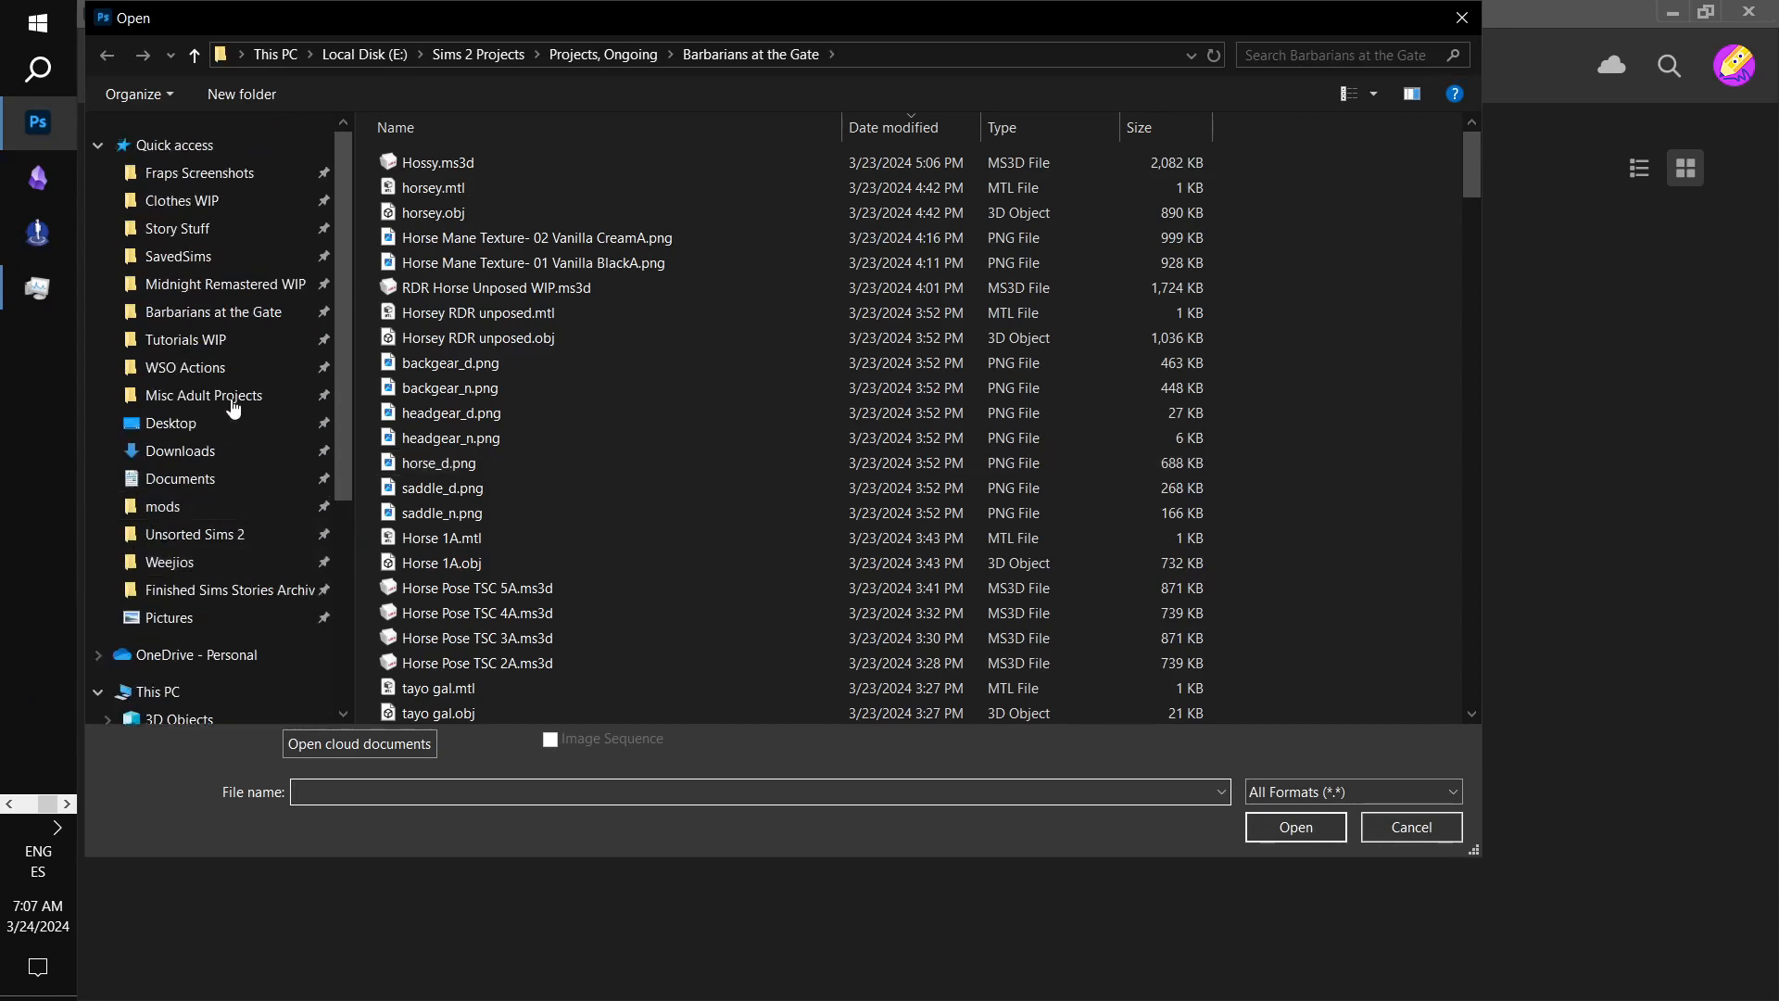
click(190, 229)
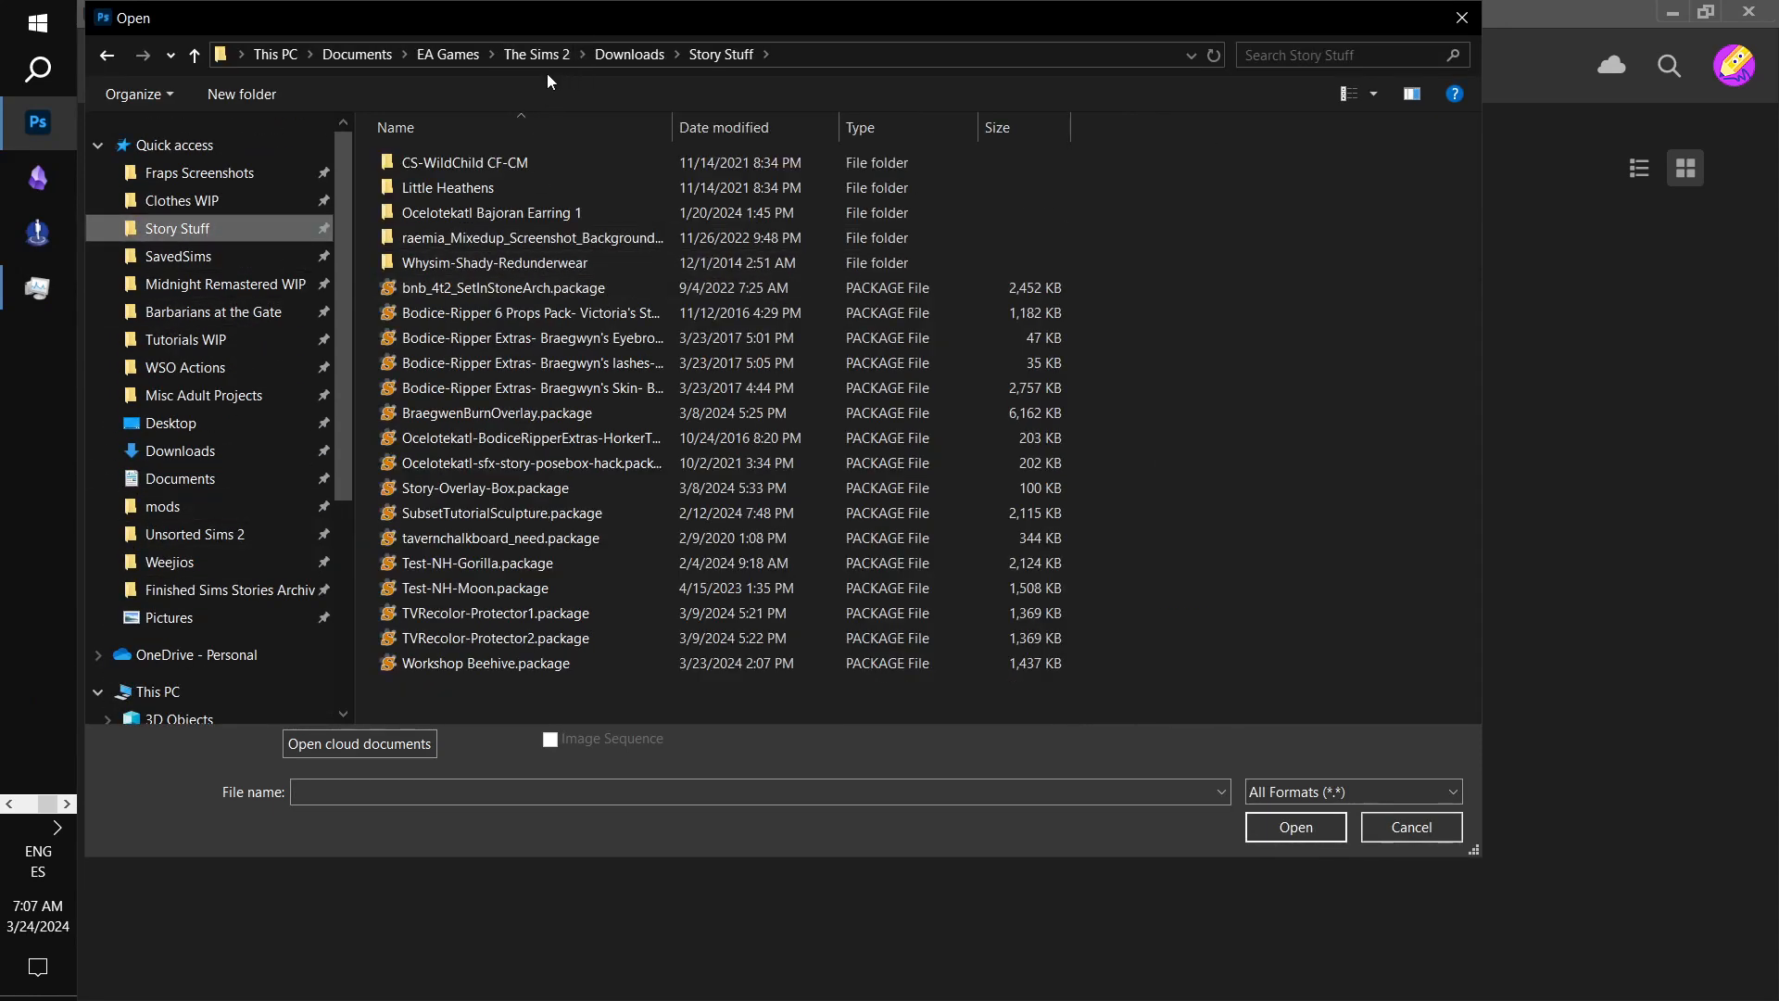
click(235, 430)
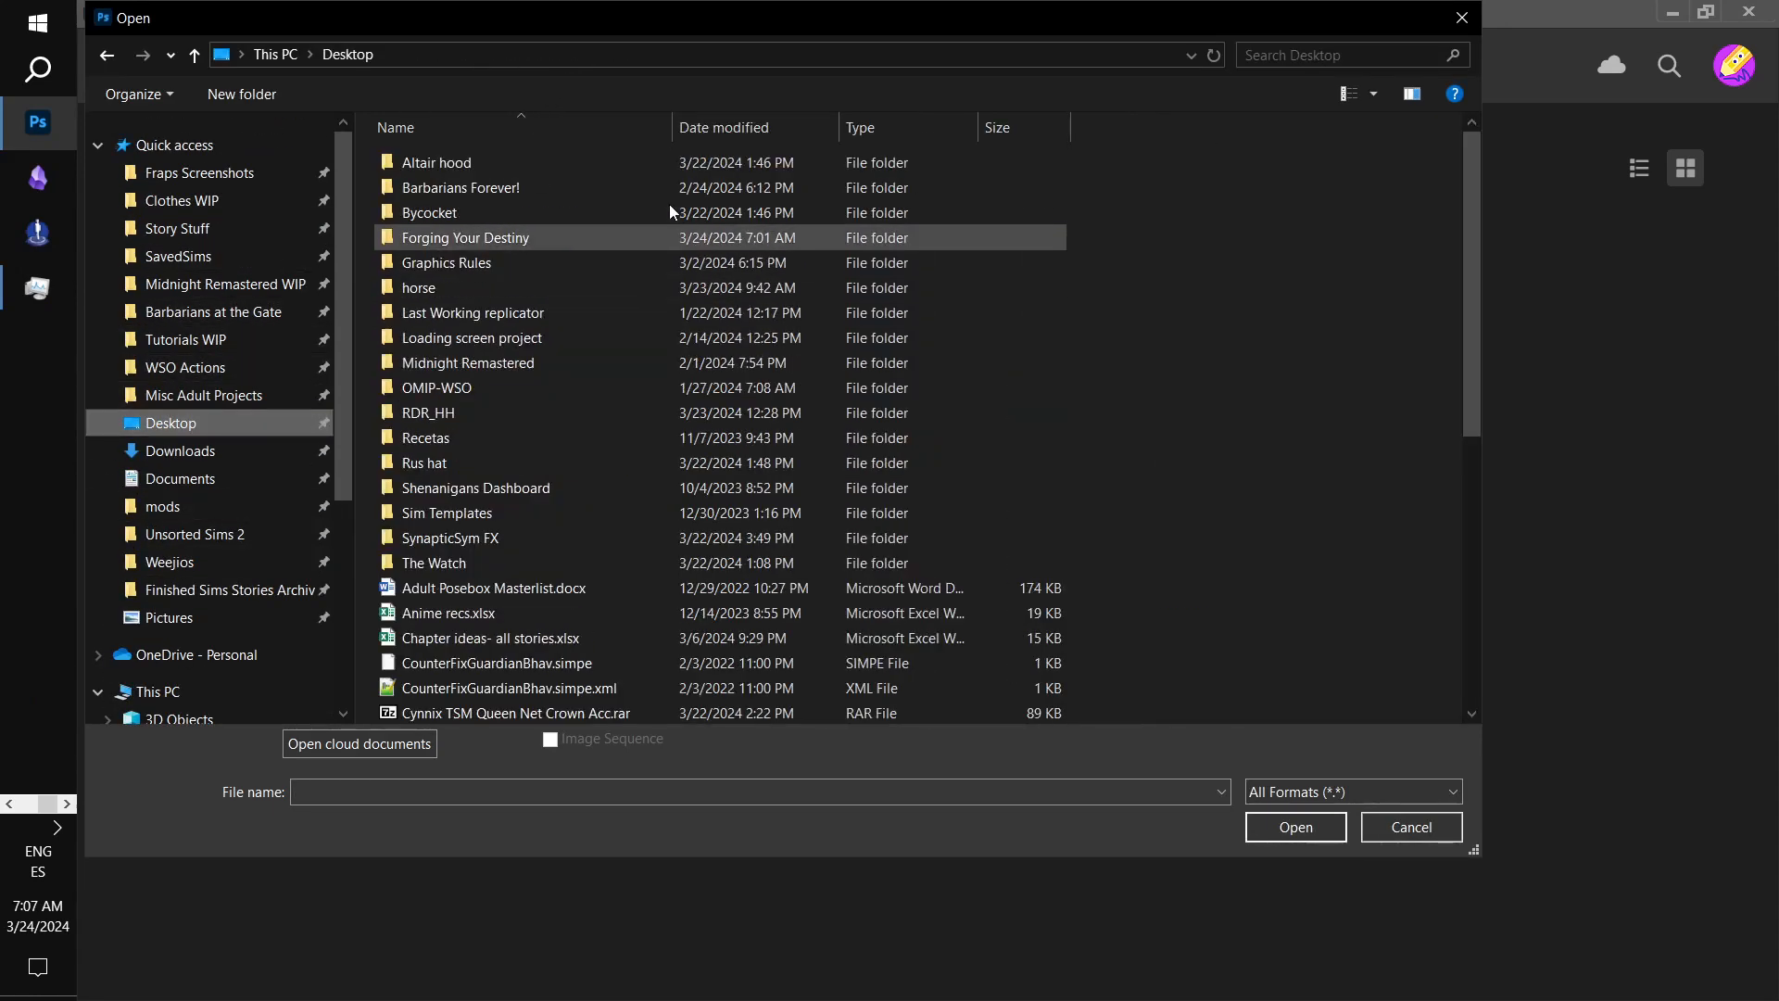
click(206, 202)
click(498, 56)
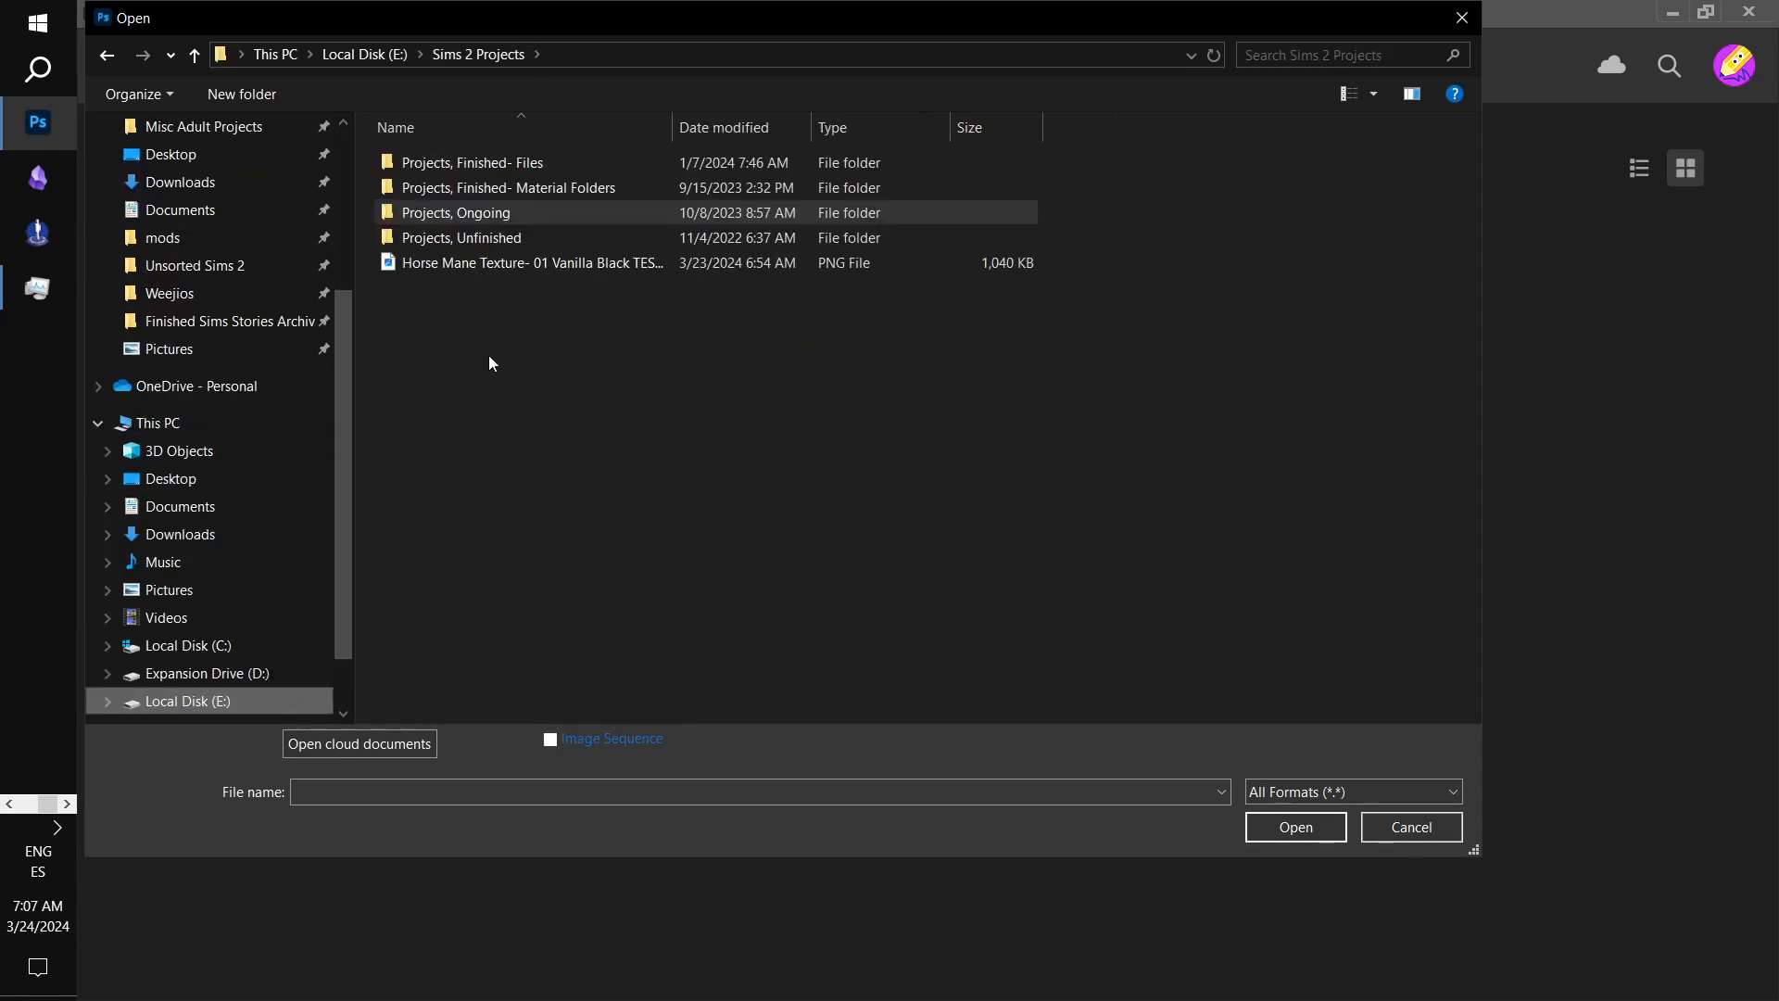
- Browse through Projects, Ongoing and Skyrim WIP to the textures folder inside Skyrim Texture Masters
double_click(480, 213)
scroll(574, 463, down, 4)
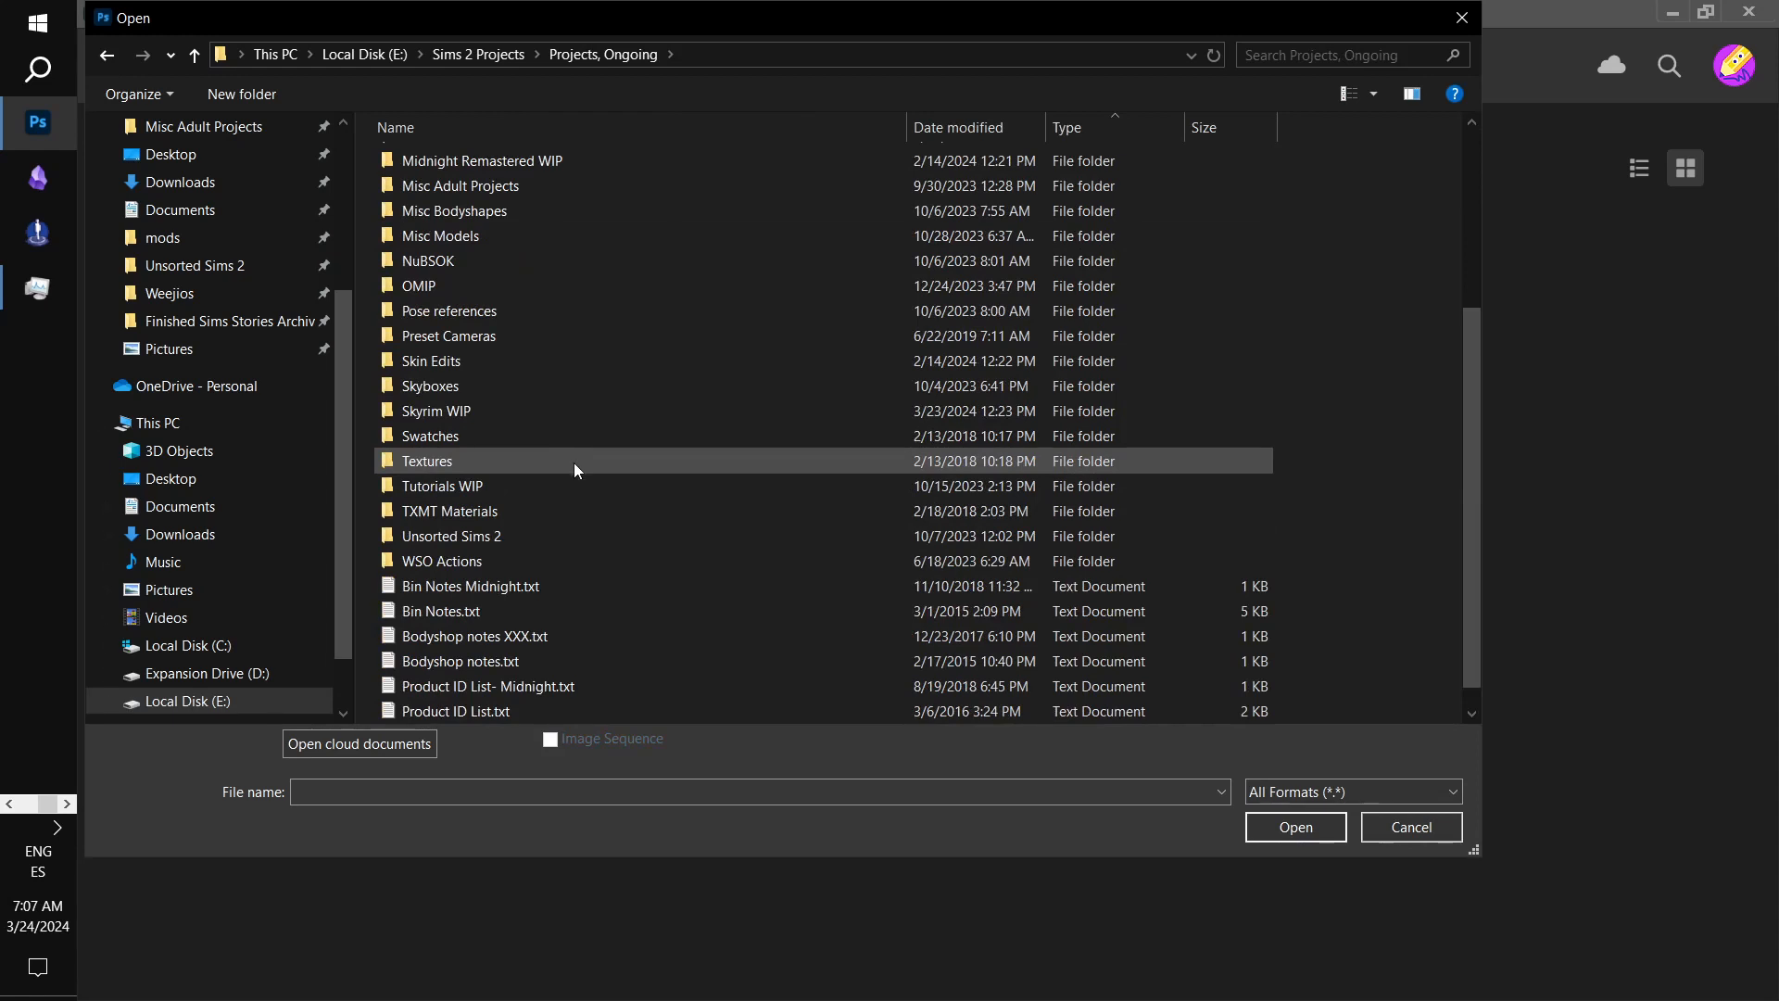
scroll(574, 463, up, 1)
scroll(526, 412, up, 3)
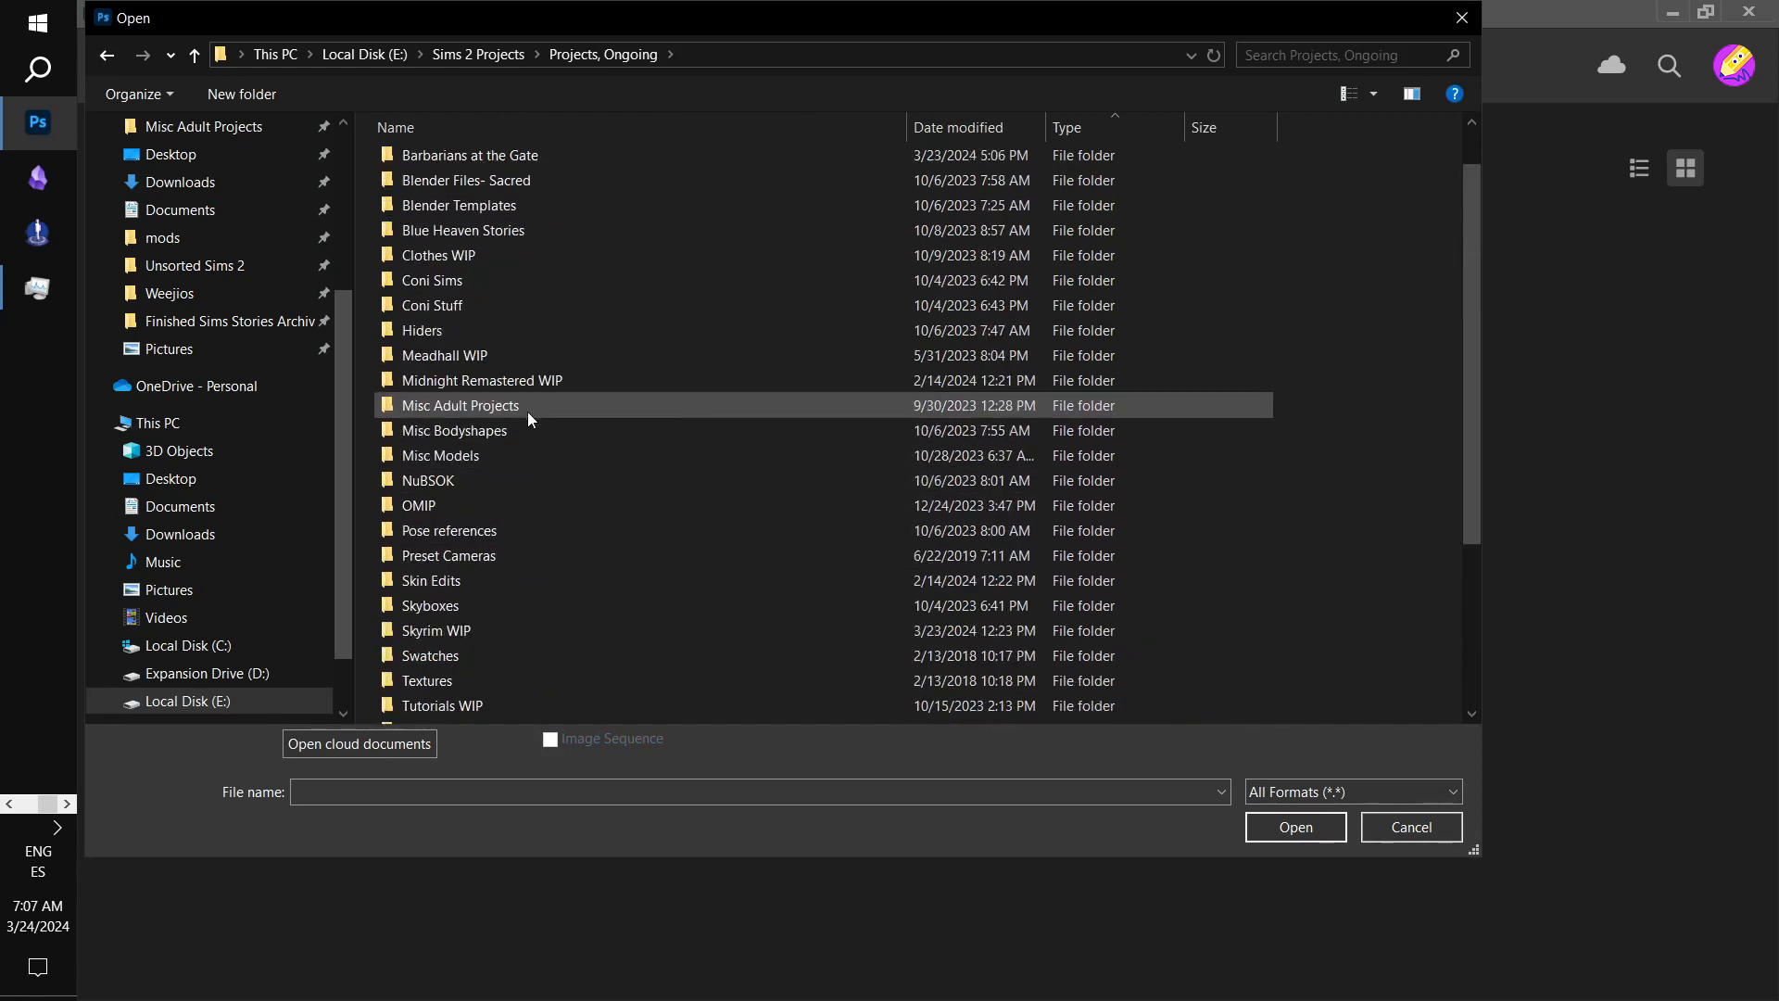
scroll(526, 409, down, 2)
double_click(525, 562)
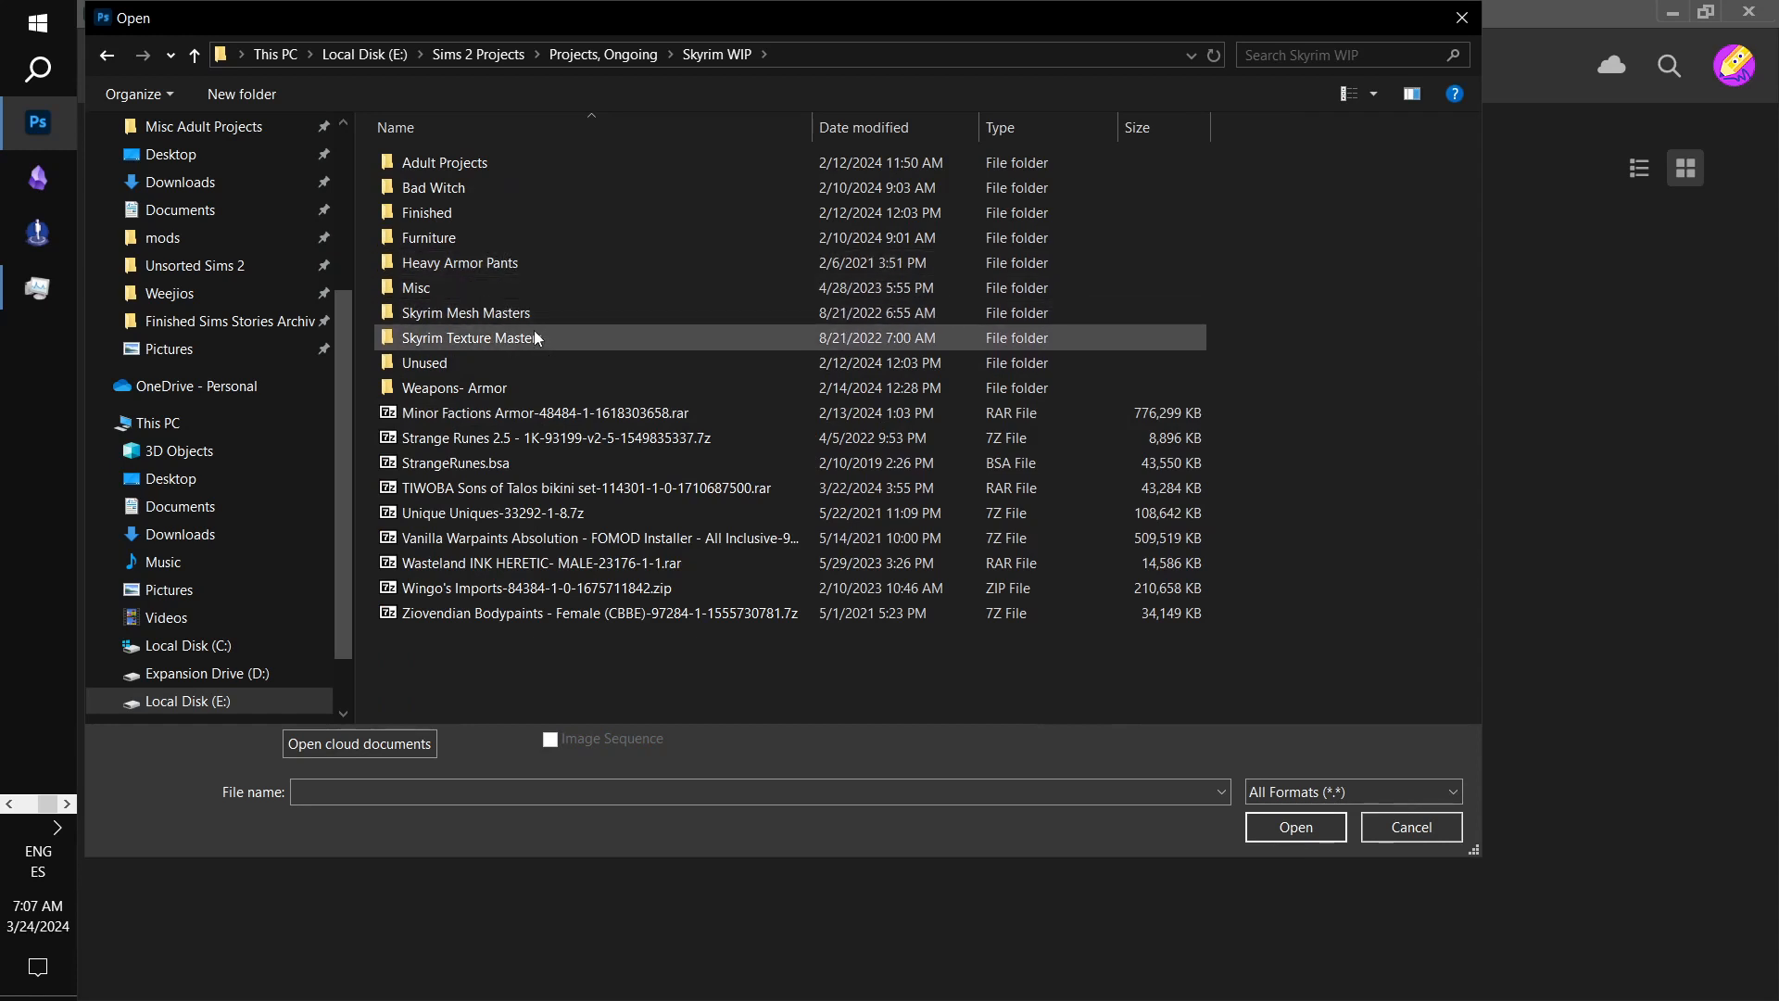
double_click(526, 335)
double_click(506, 162)
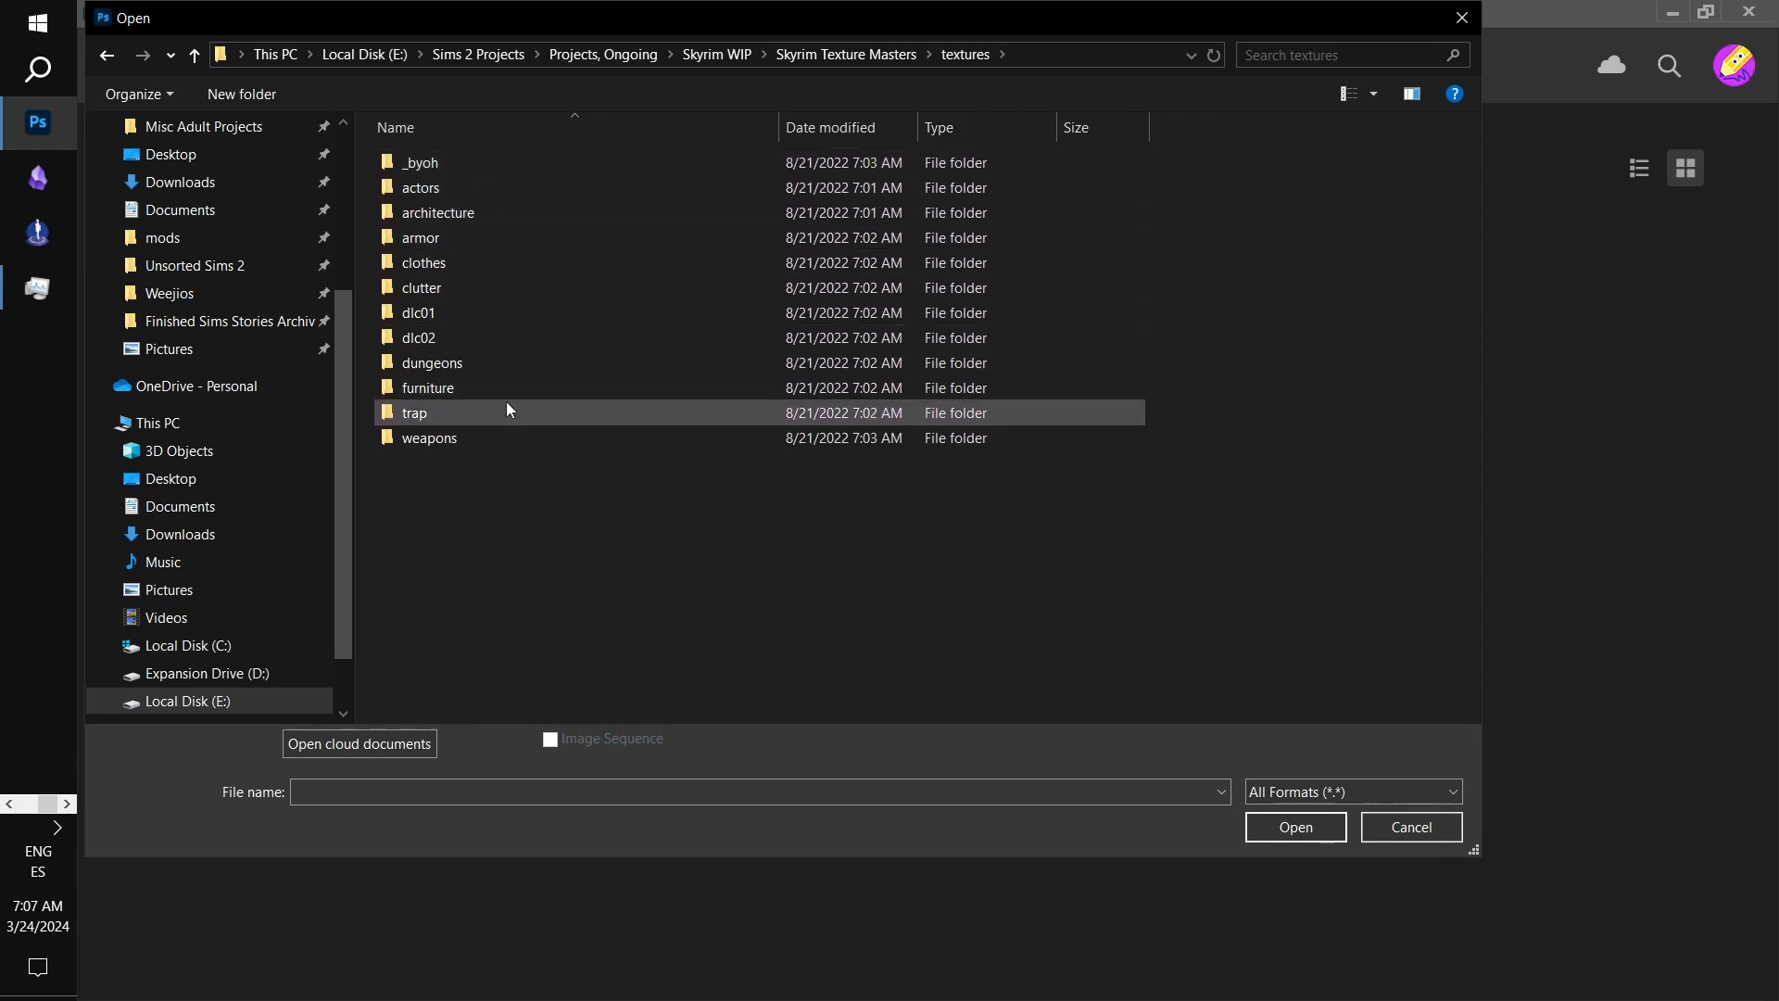
- Open beehive.dds from the clutter folder, loading its transparency as an alpha channel and without separate mip-map layers
double_click(476, 295)
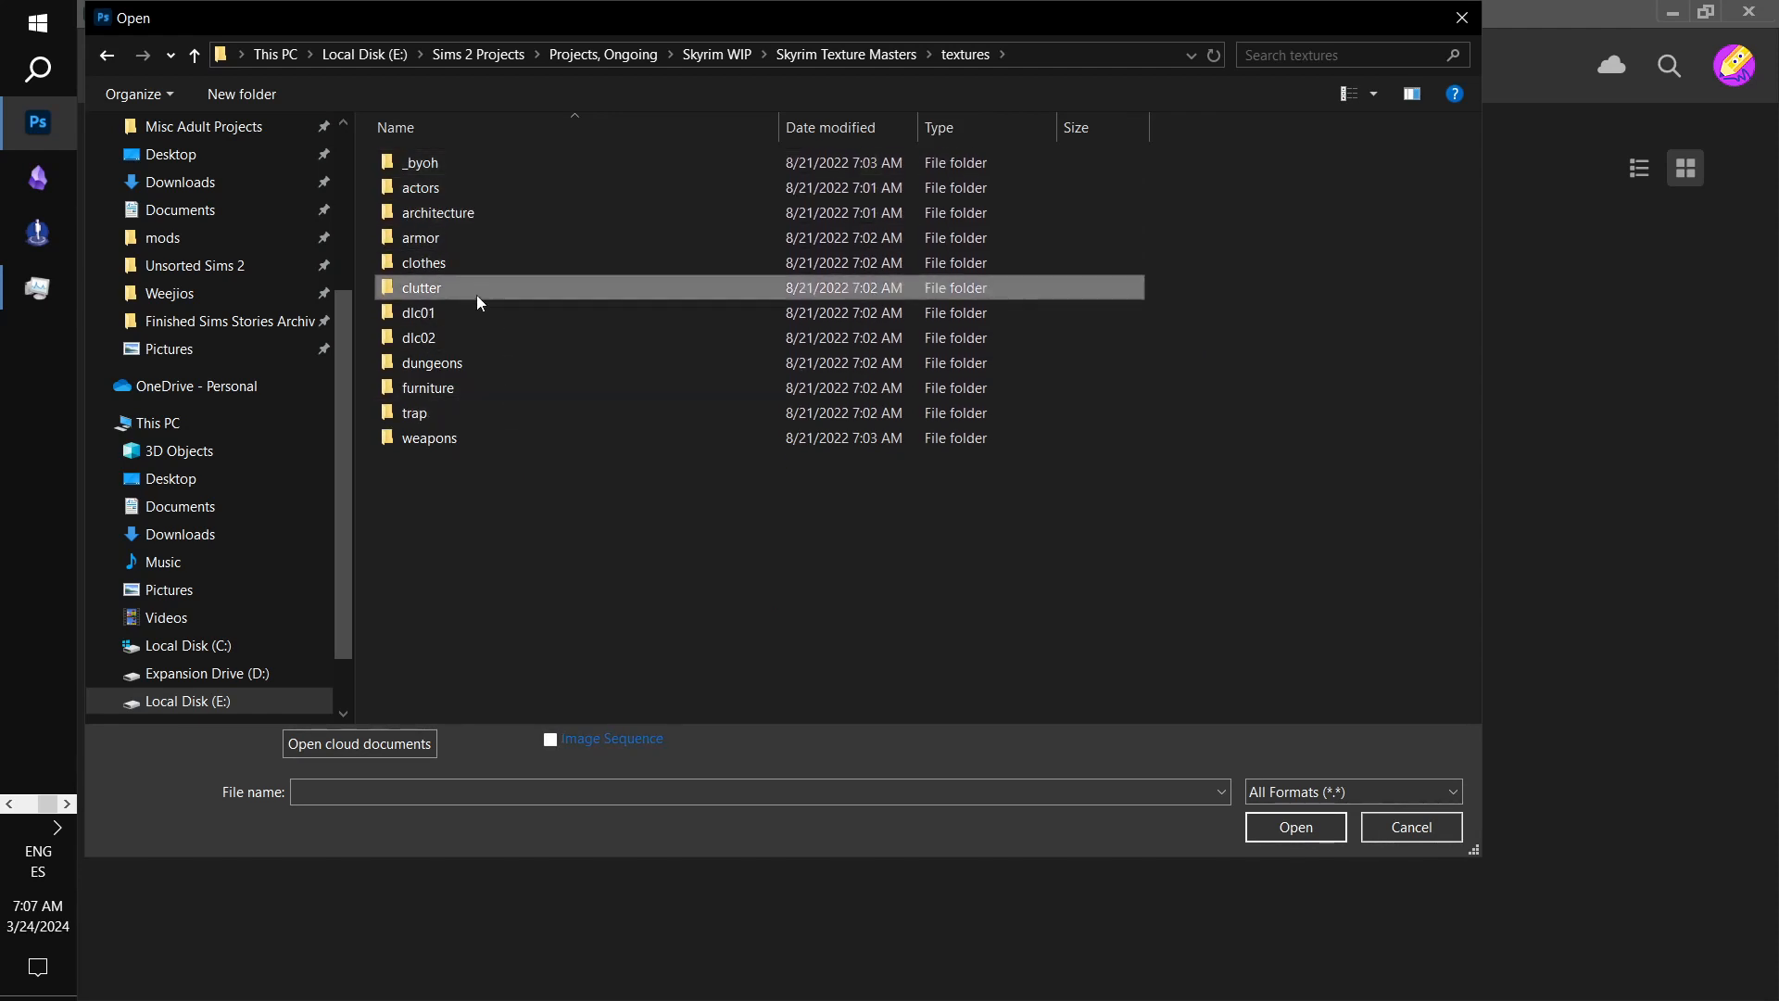
scroll(704, 421, down, 10)
scroll(715, 420, up, 8)
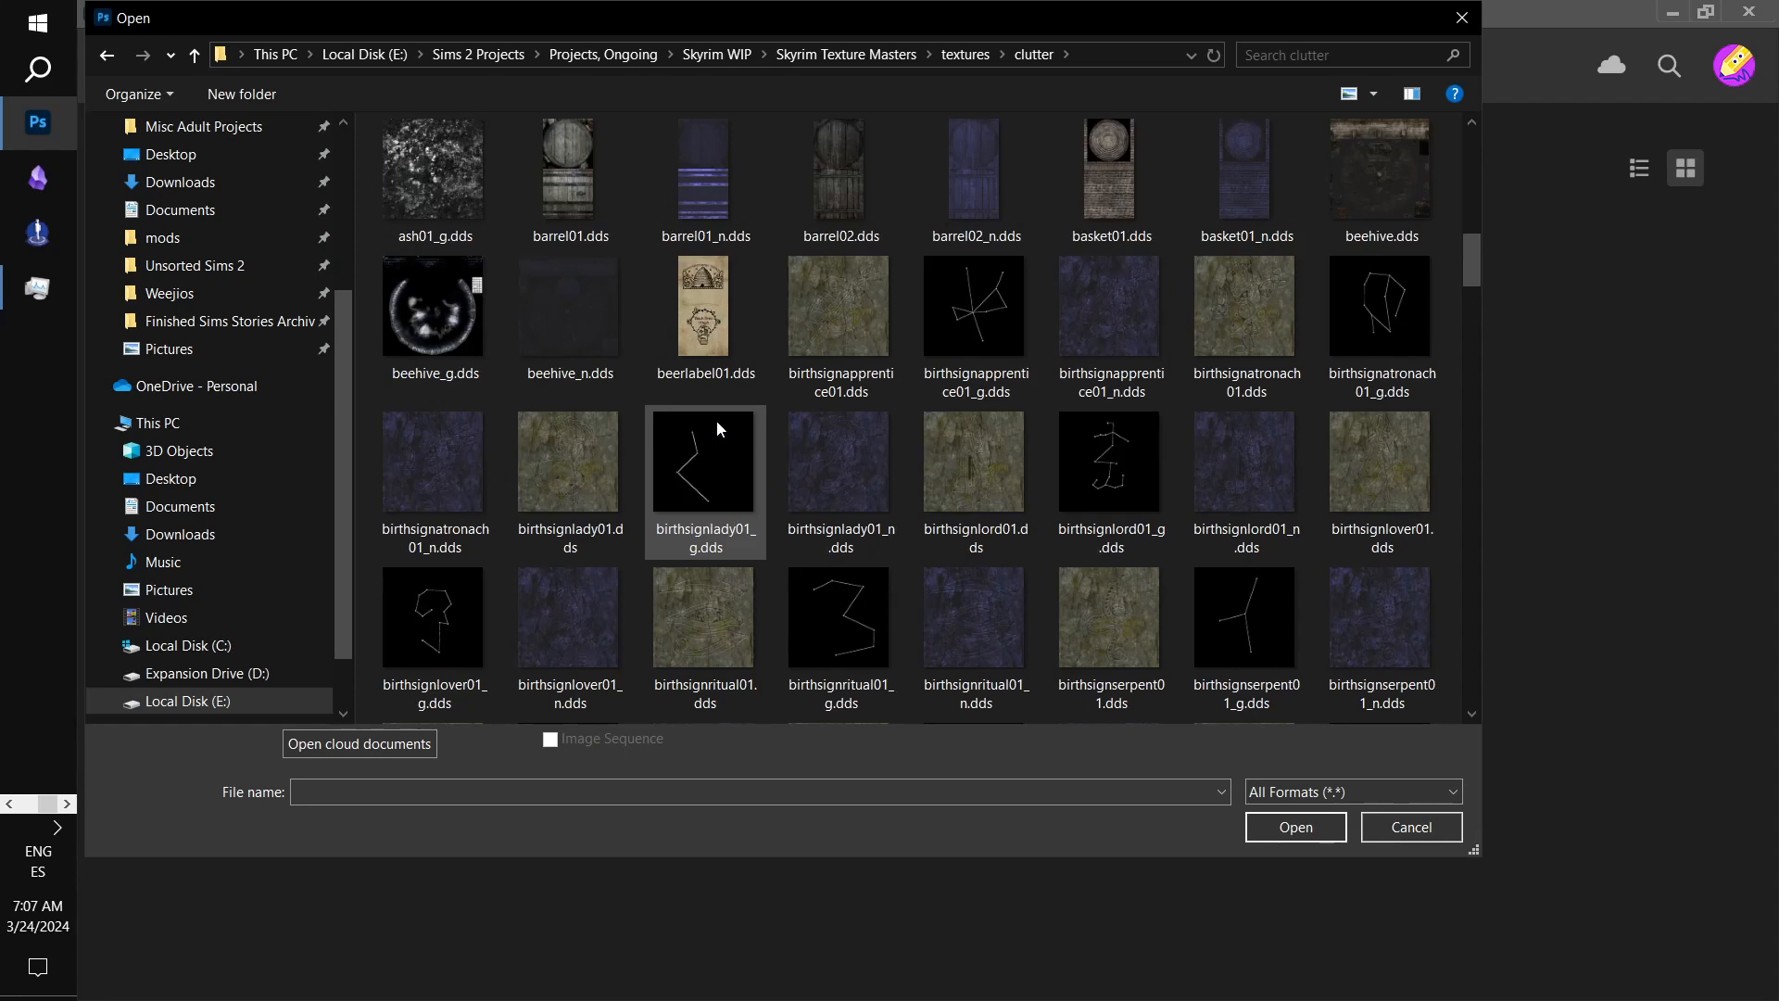
scroll(788, 463, down, 5)
scroll(786, 458, up, 5)
click(1353, 618)
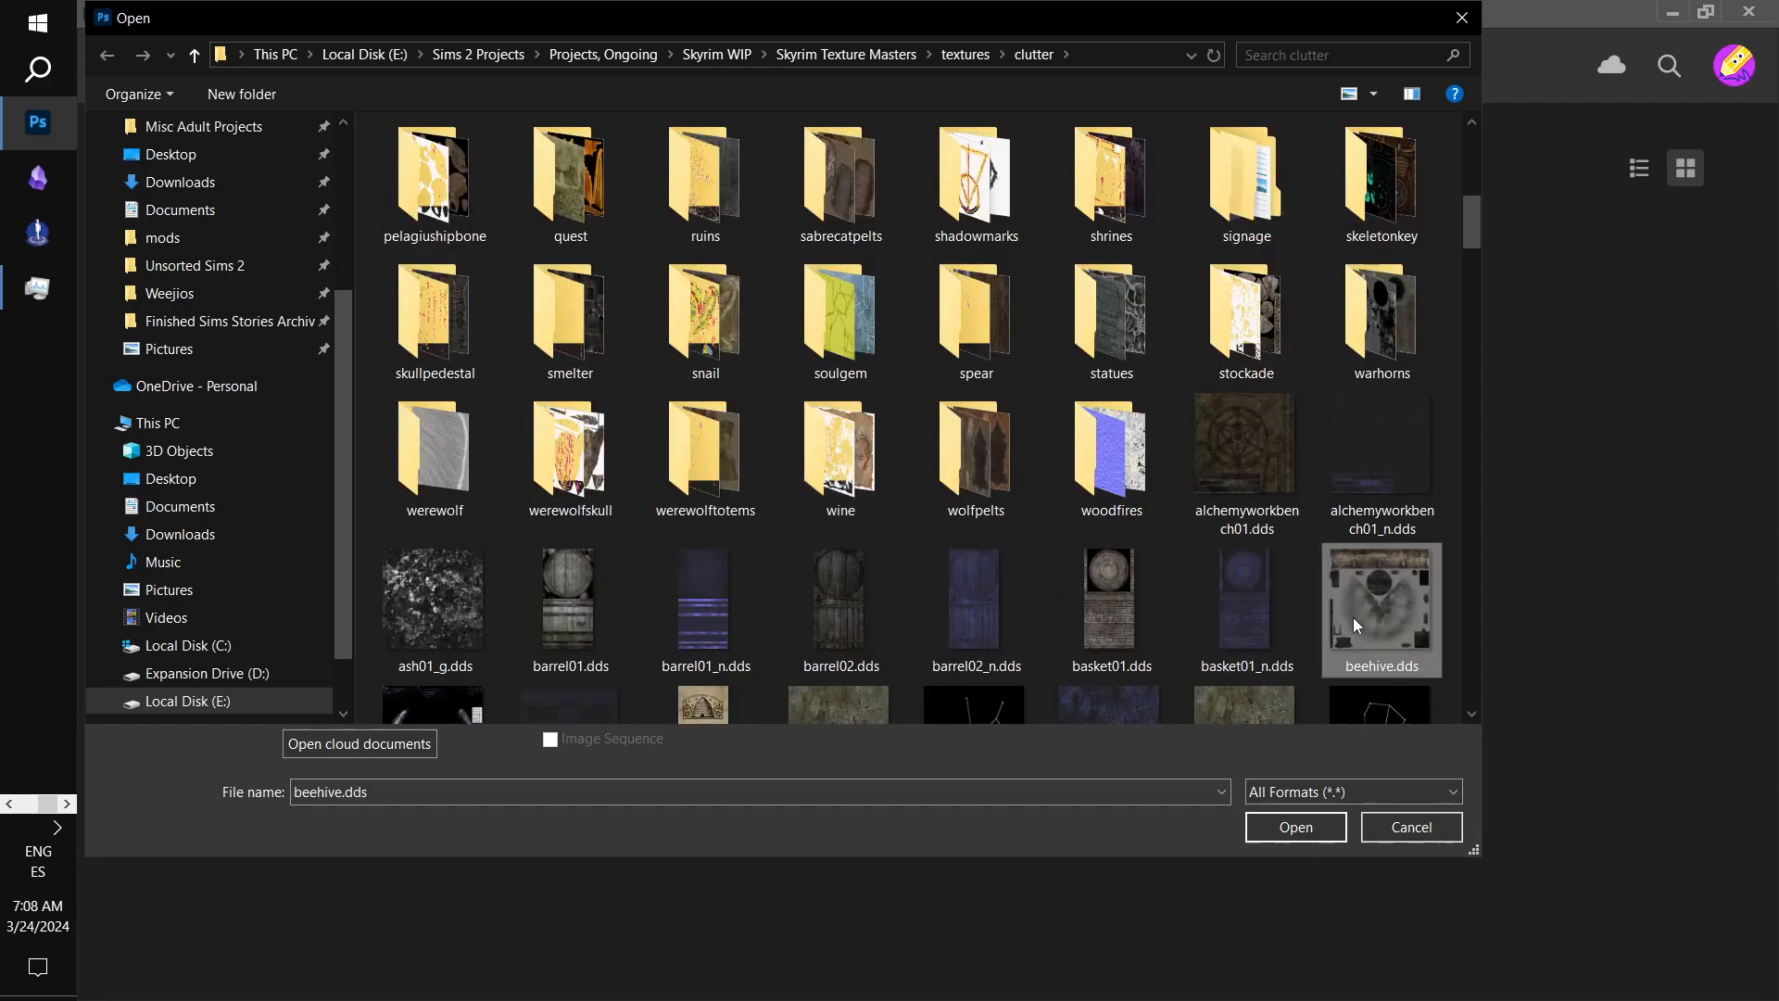
double_click(1353, 617)
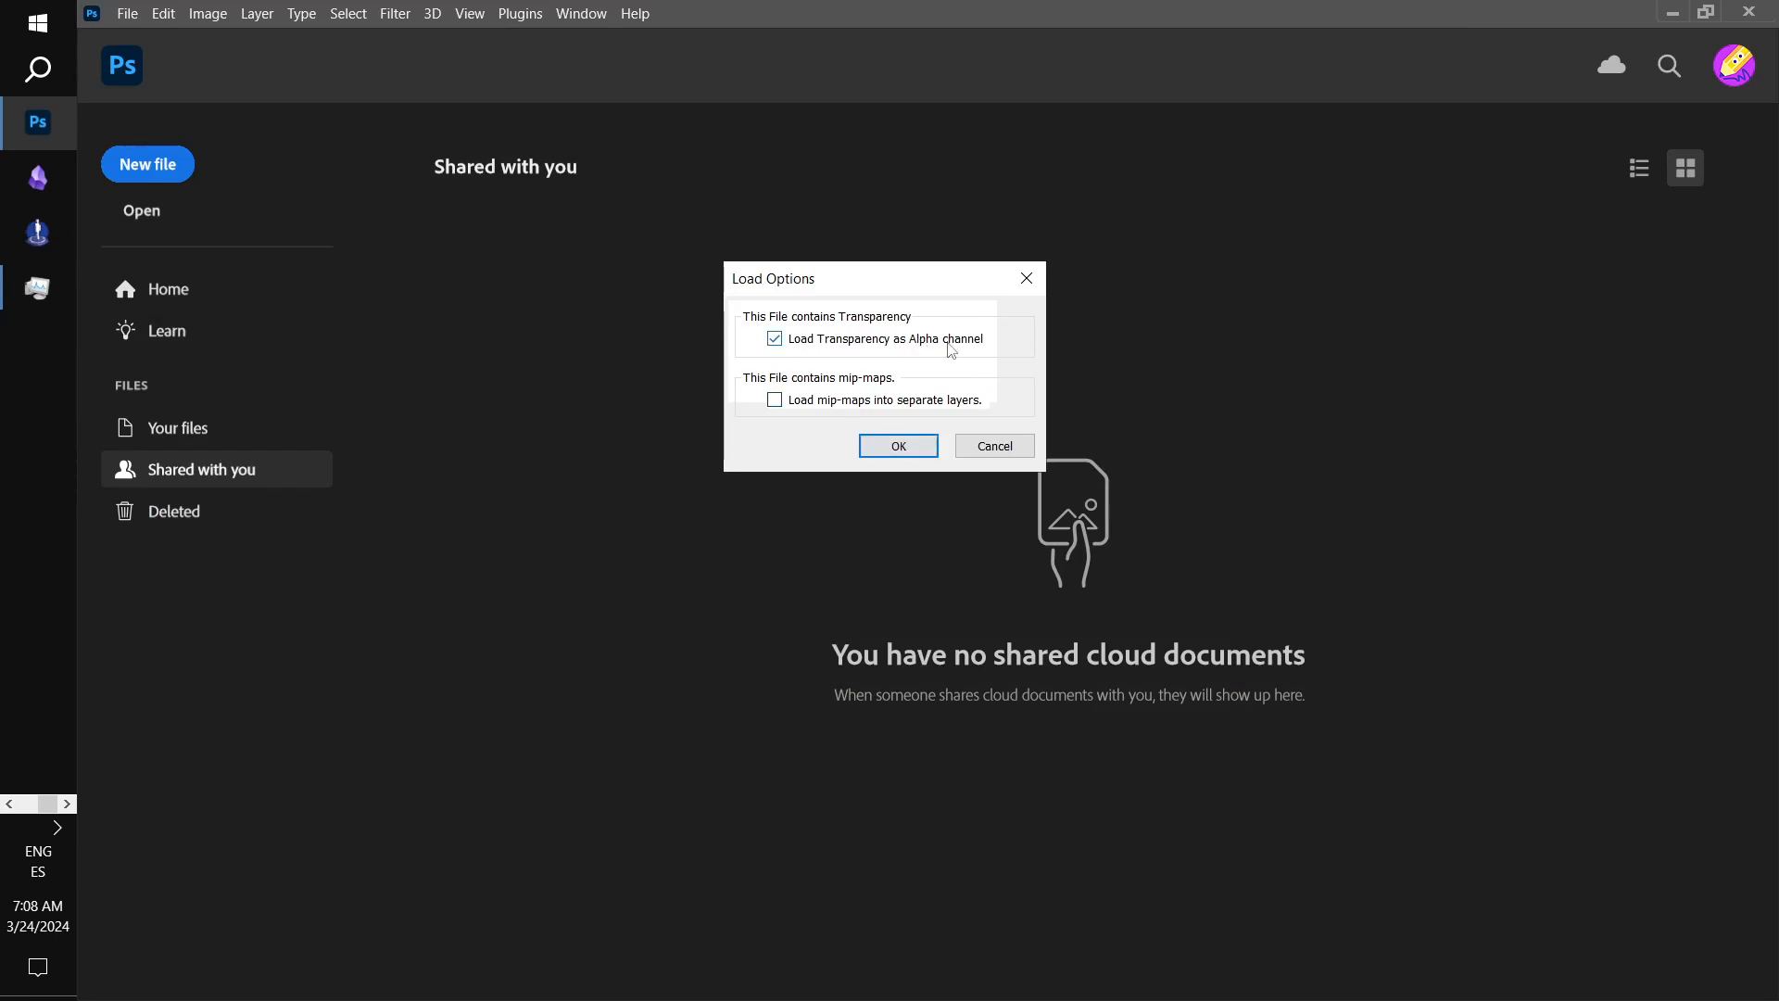
click(907, 452)
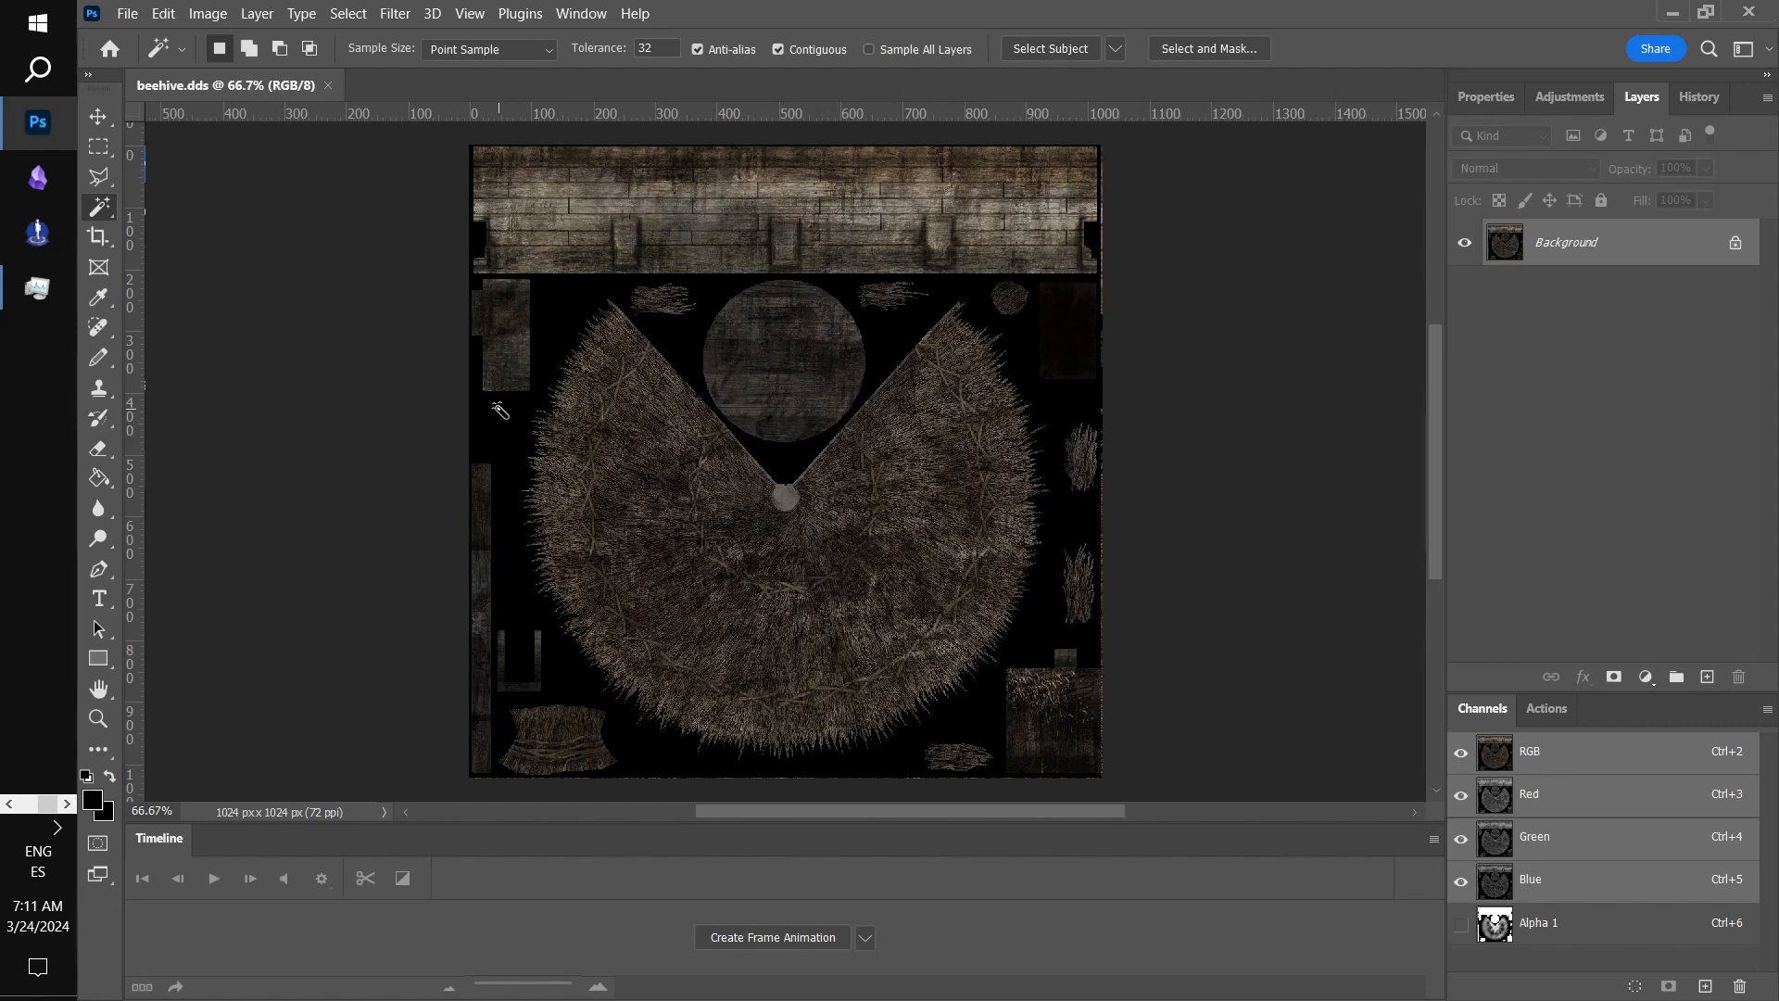
- Duplicate the Background layer under the default name and hide the original
right_click(1661, 263)
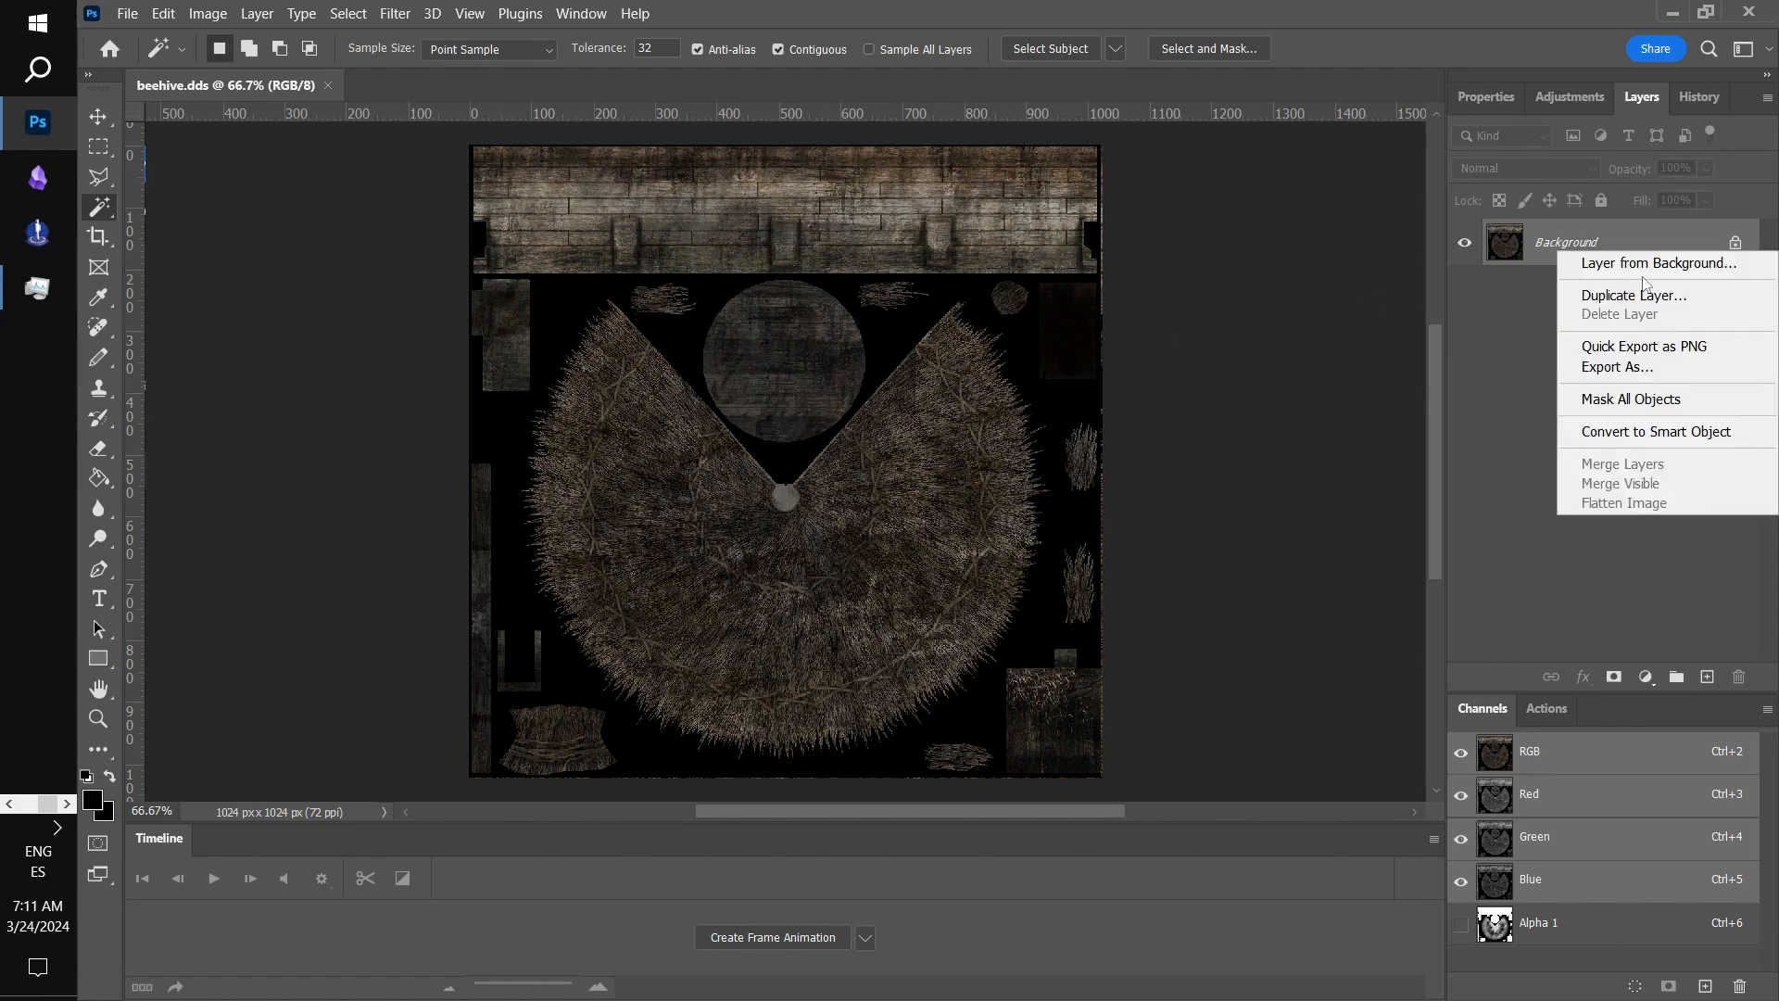
click(1544, 295)
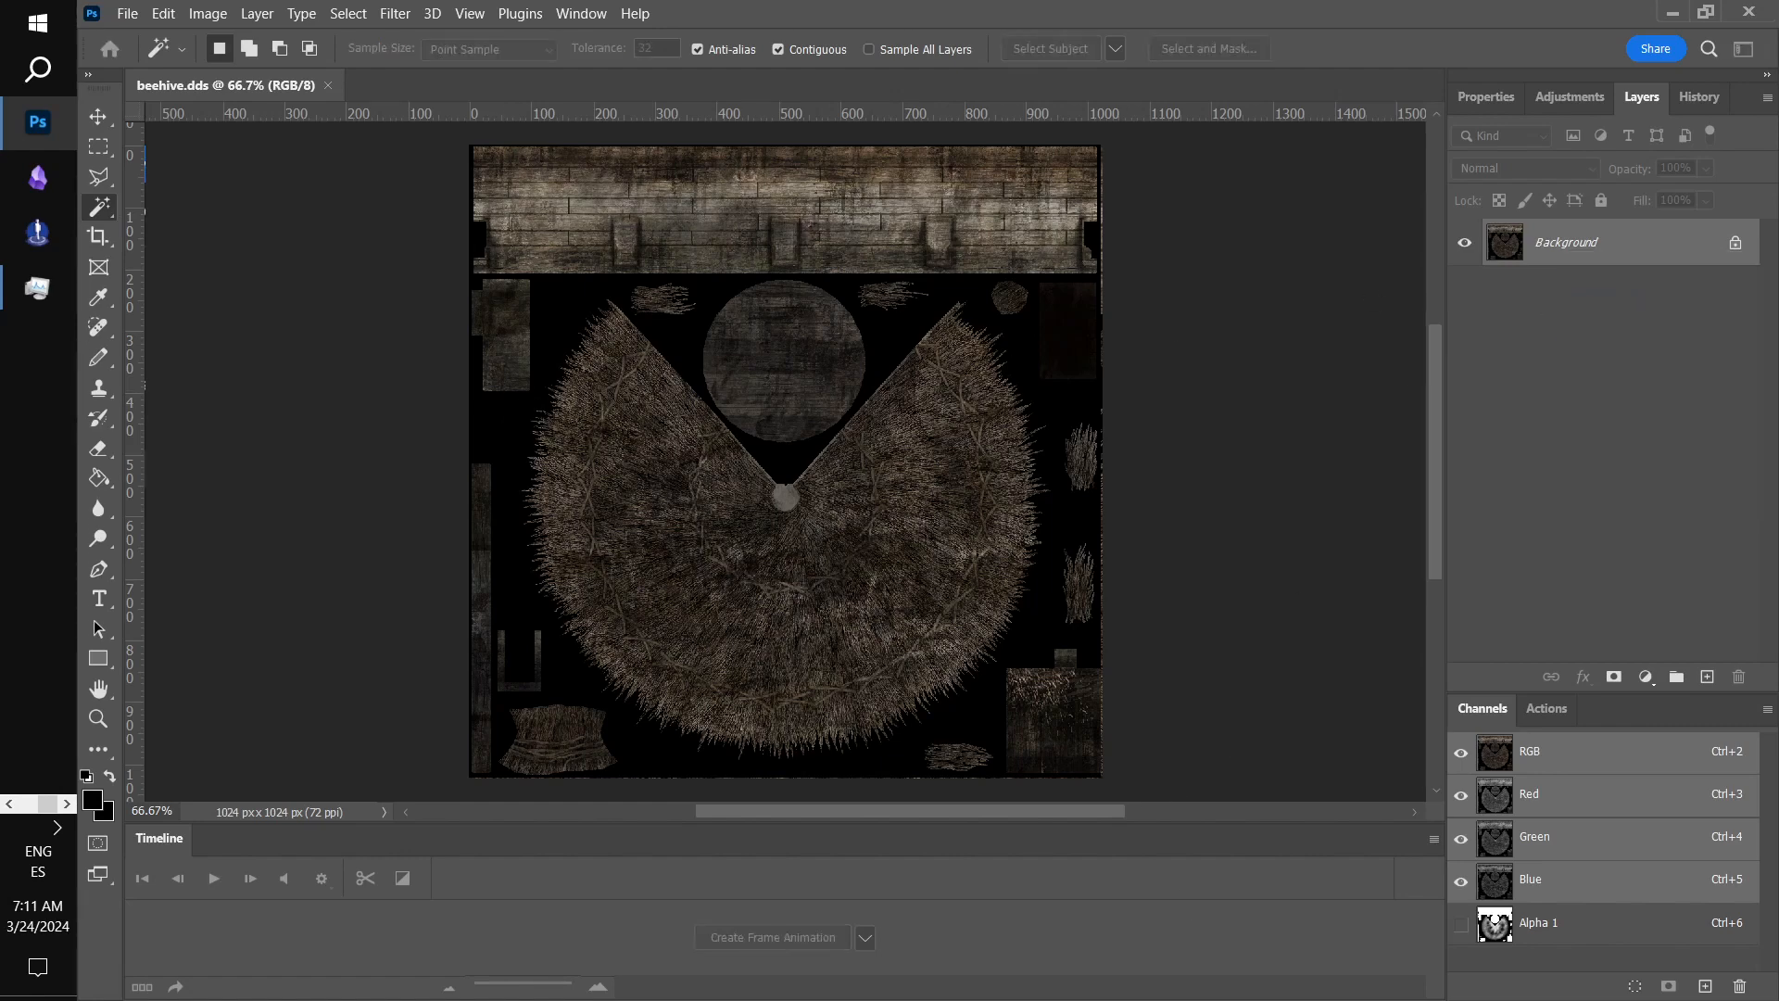
key(Return)
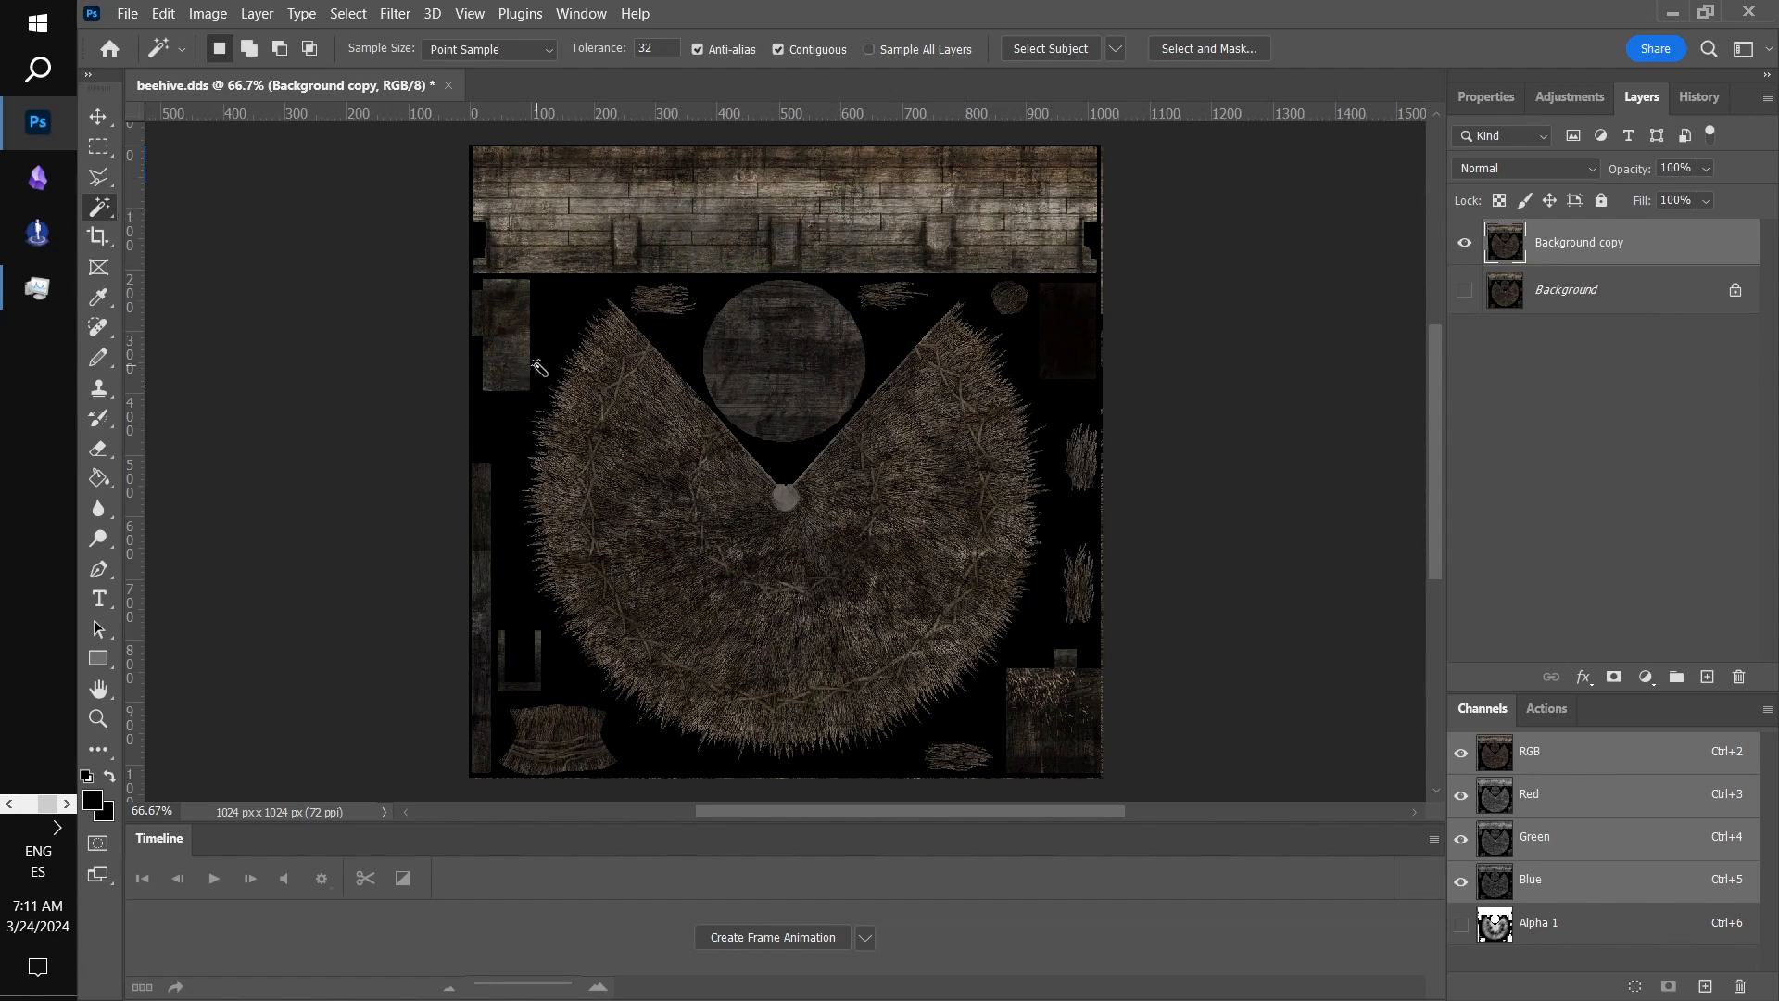
- Select the black area around the thatched cone on the copied layer with the Magic Wand, and switch to the Polygonal Lasso
click(549, 327)
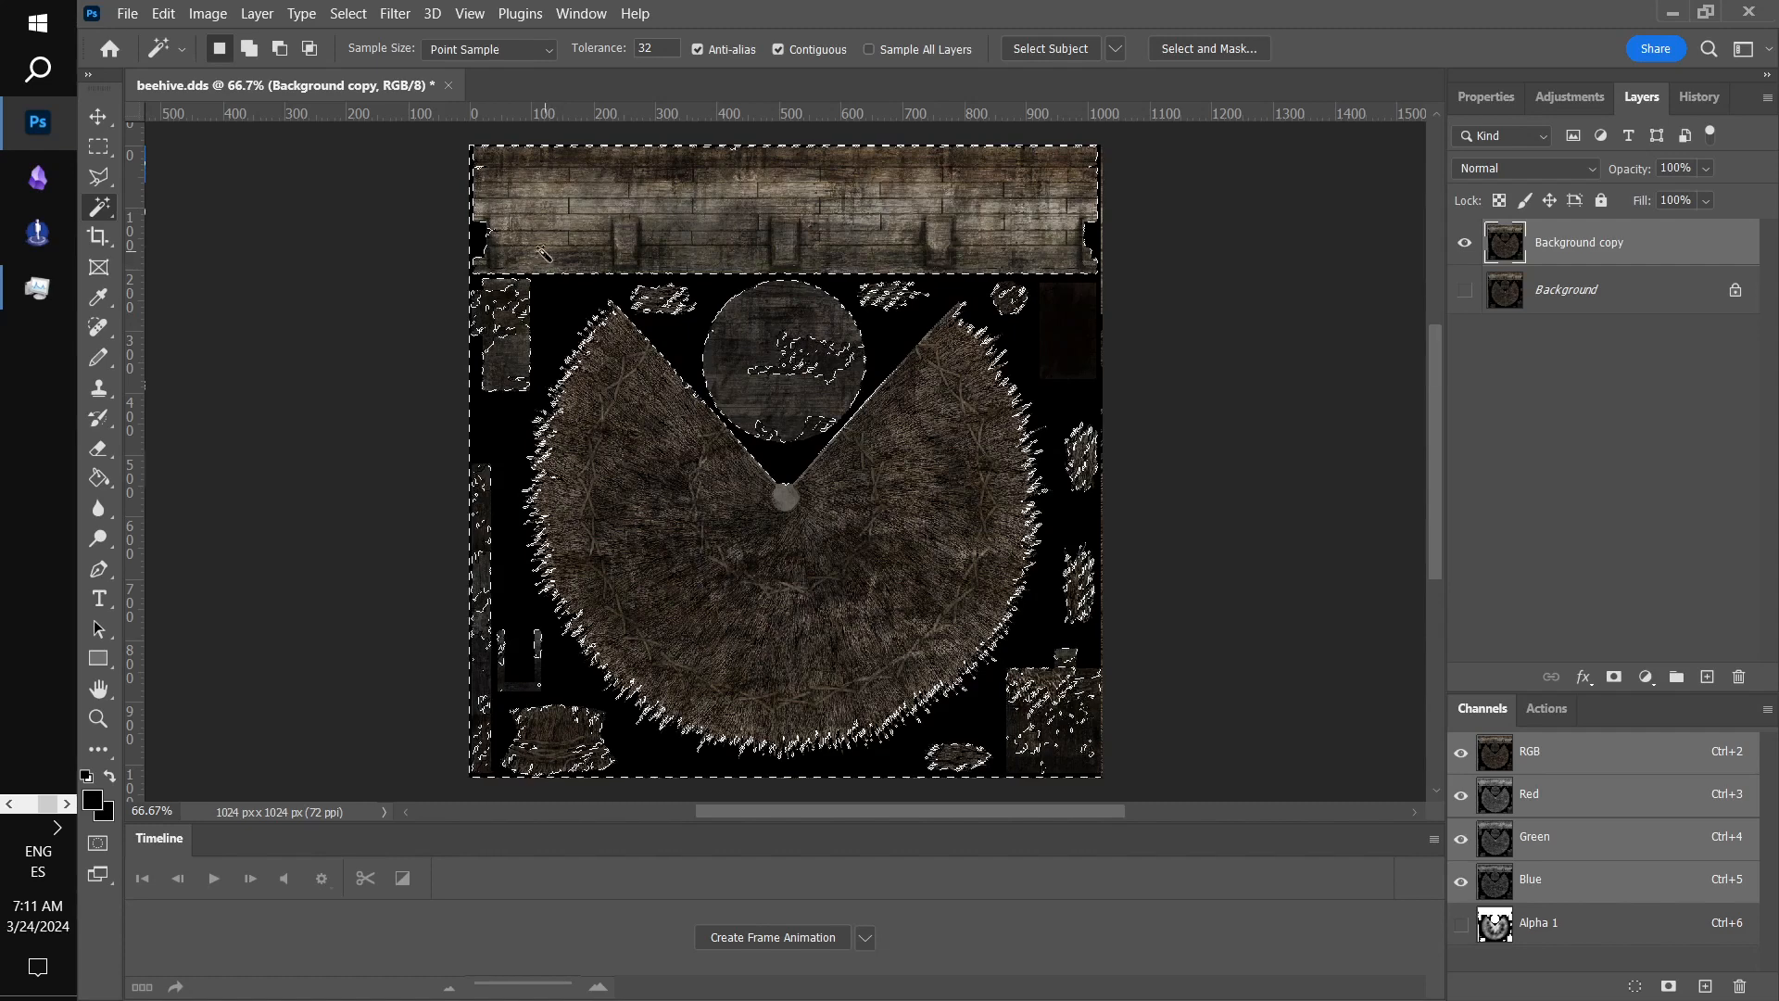
scroll(365, 203, up, 1)
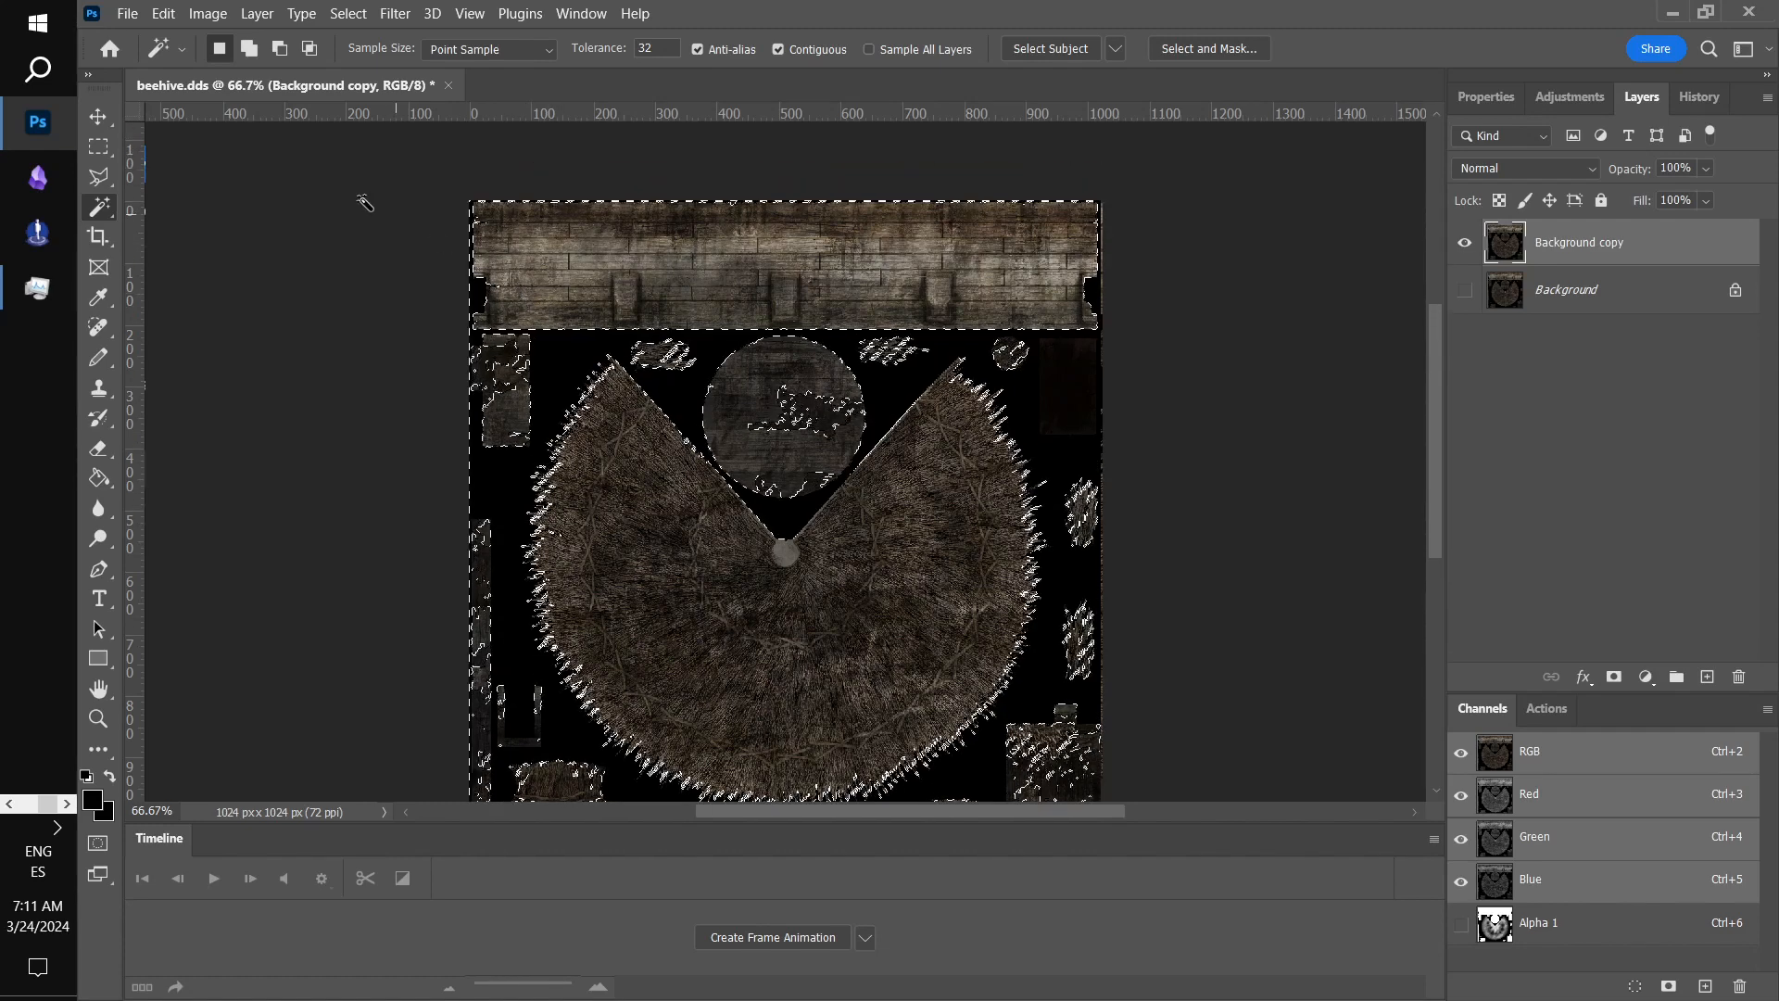
click(99, 146)
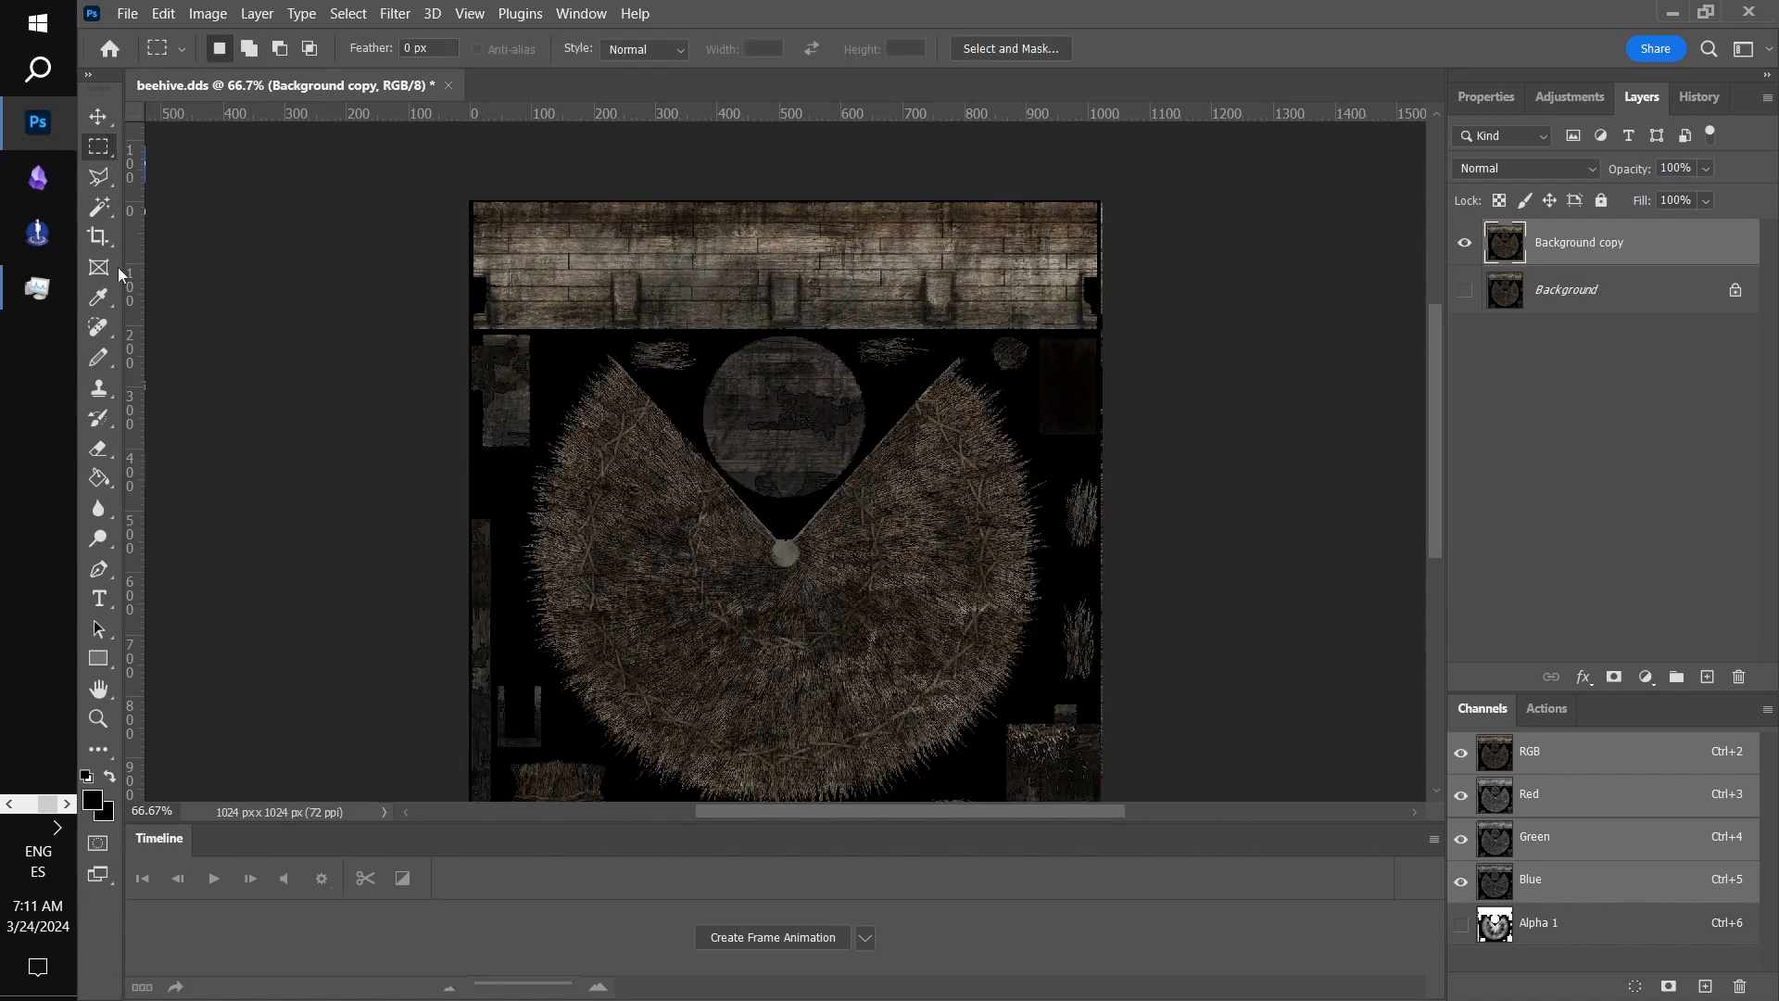
click(100, 178)
shift+click(400, 482)
click(495, 472)
click(565, 362)
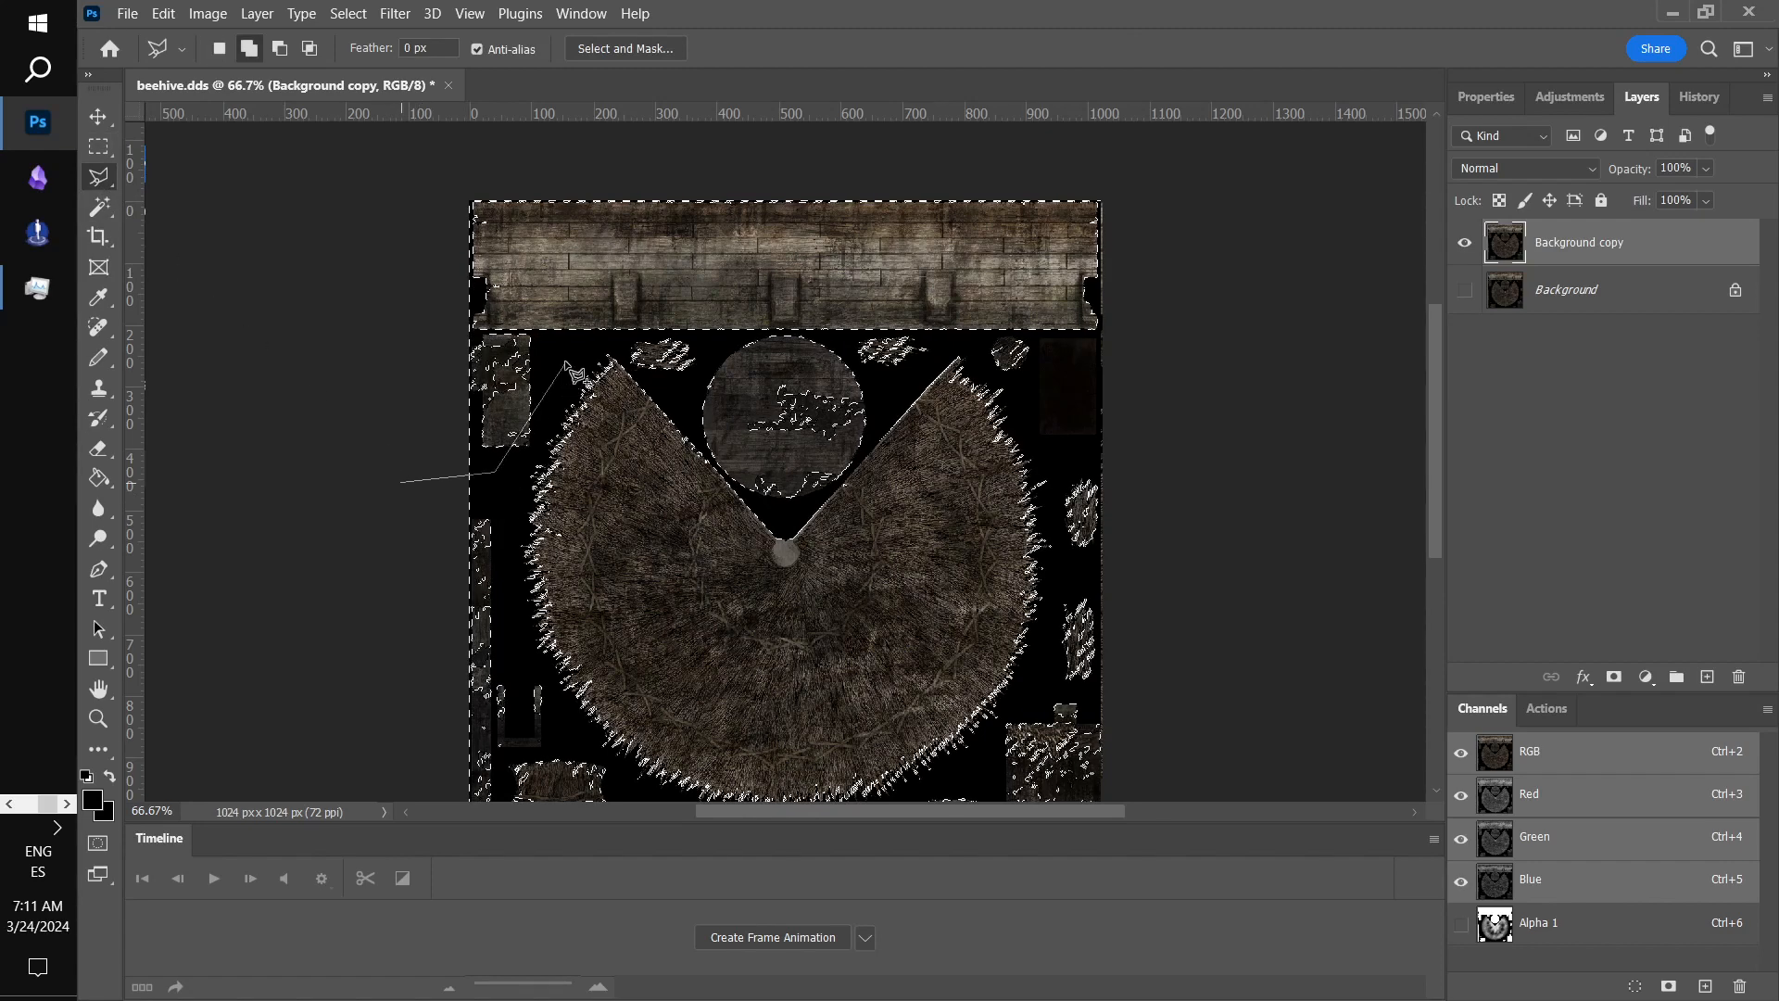
key(Escape)
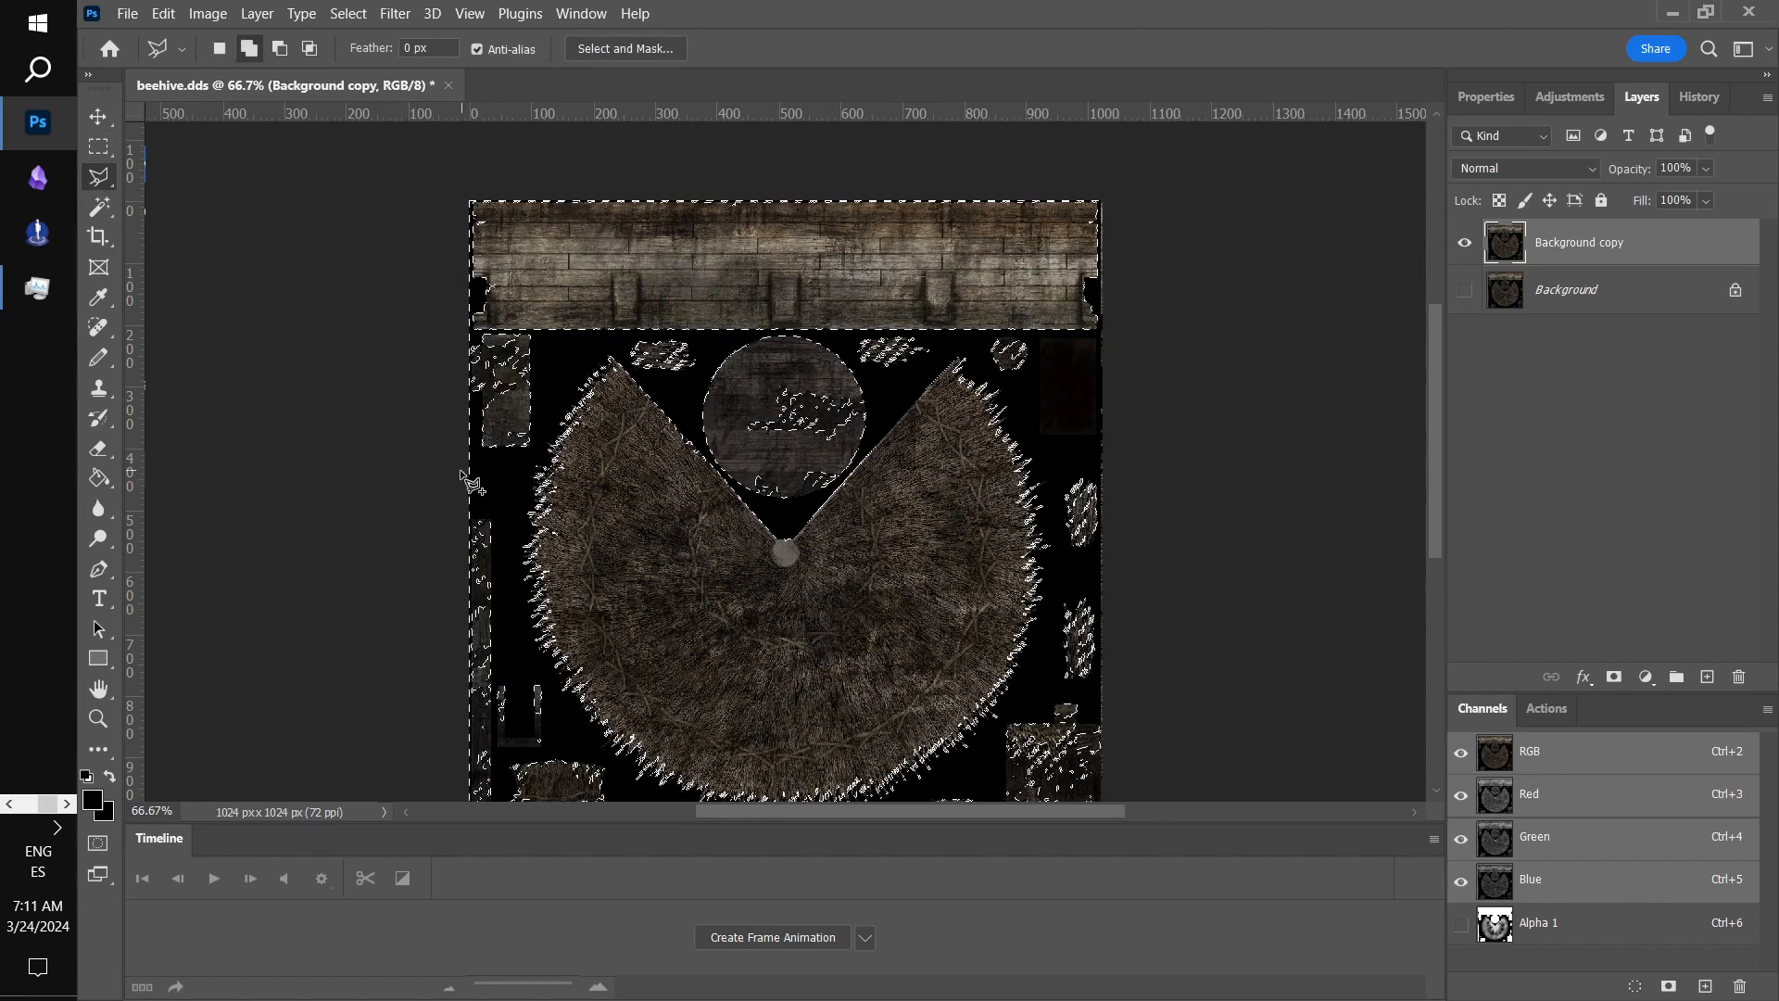
- Add the texture pieces at the lower left of the thatched cone to the selection with a Polygonal Lasso outline
click(445, 478)
click(489, 475)
click(536, 661)
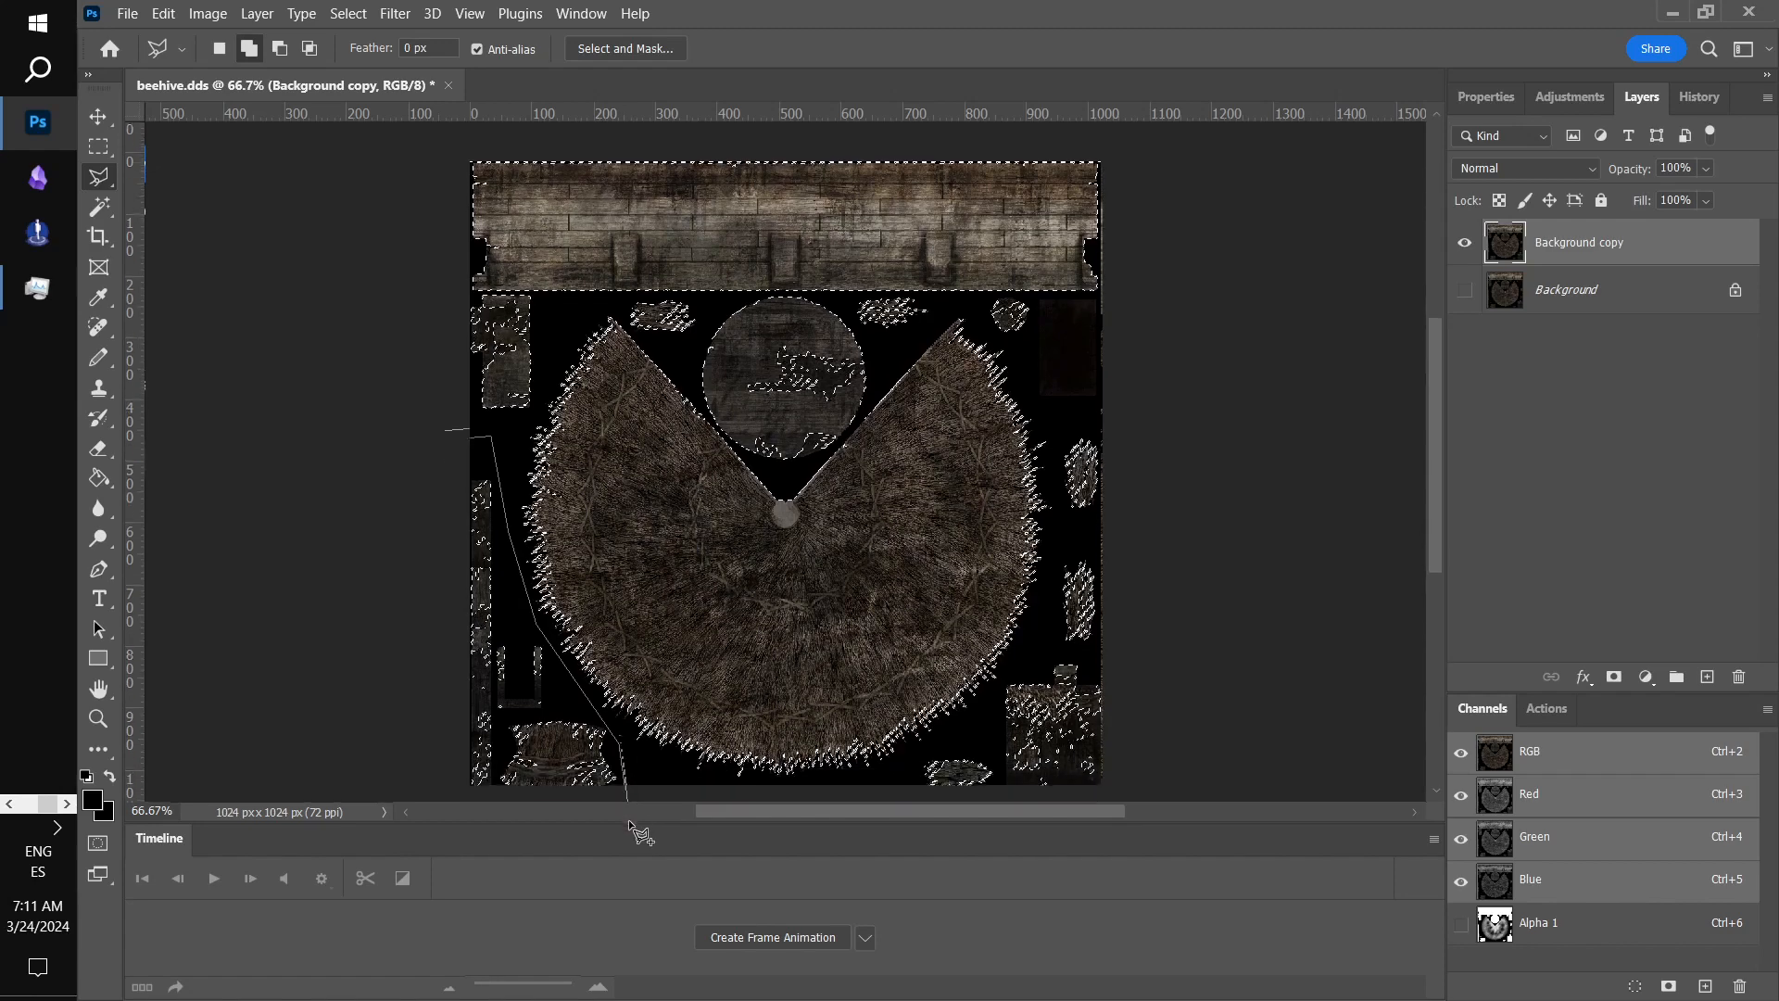
click(633, 745)
click(494, 740)
click(366, 652)
click(385, 473)
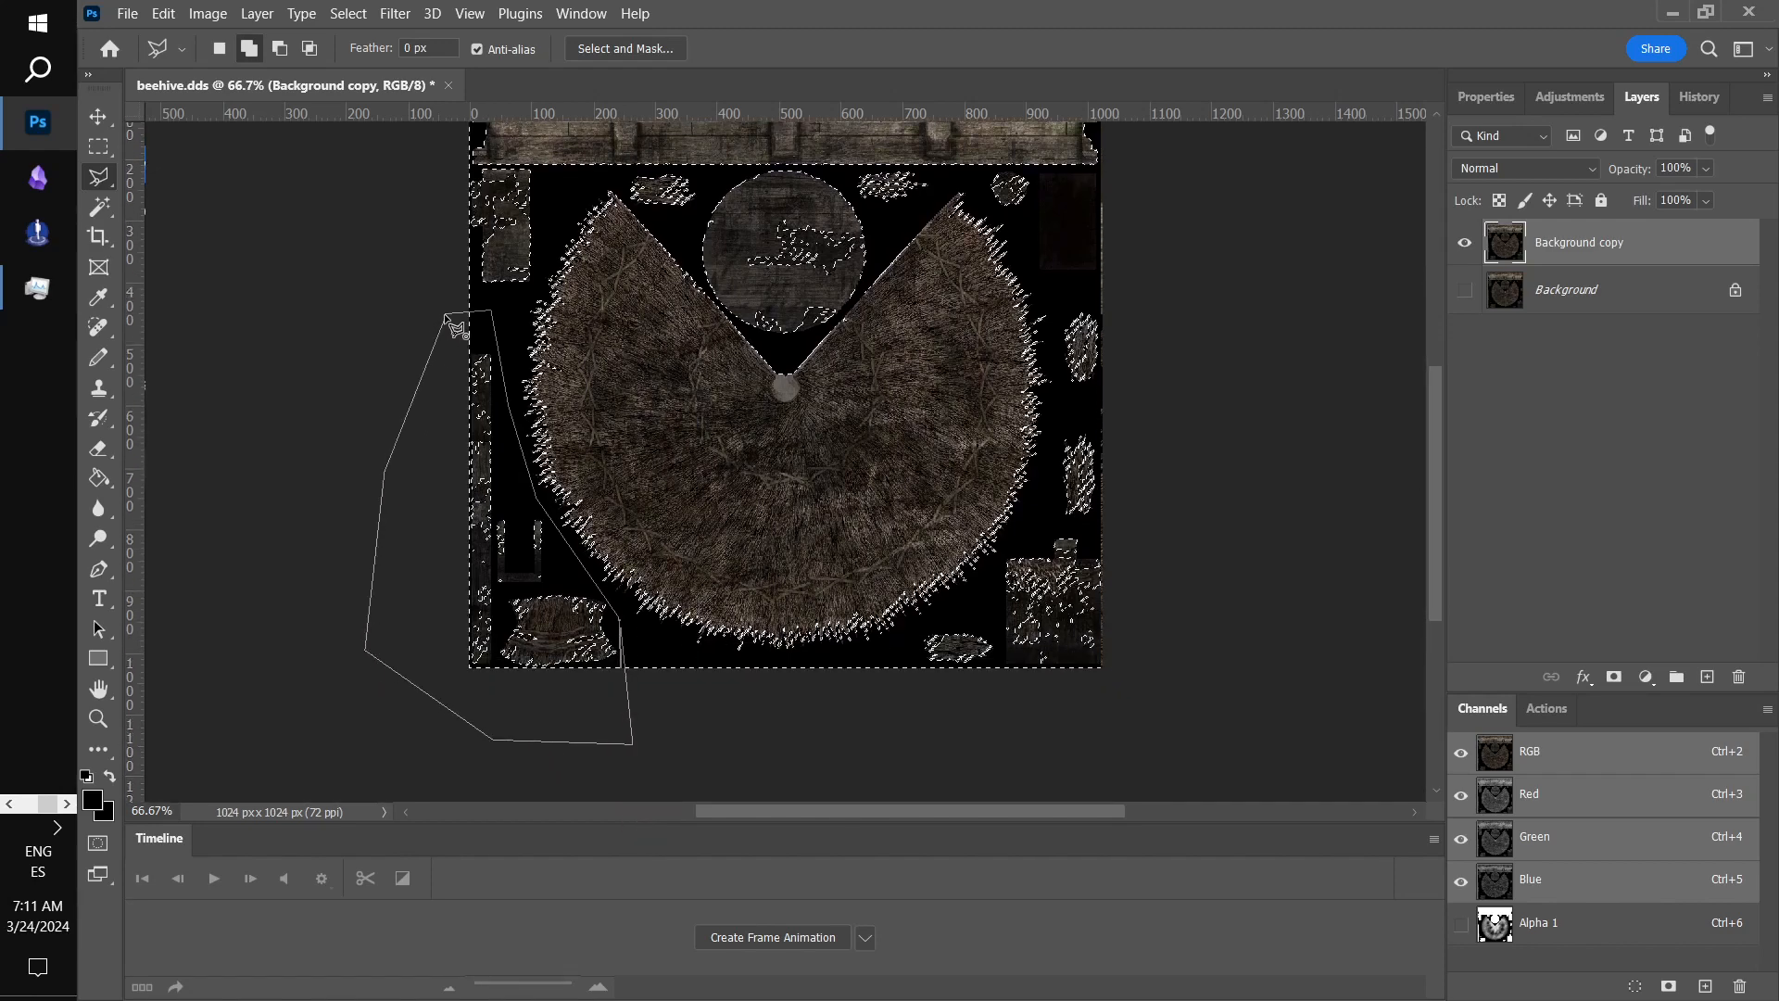
click(445, 315)
- Add the texture pieces at the lower right and right of the thatched cone to the selection with the Polygonal Lasso
click(850, 699)
click(906, 638)
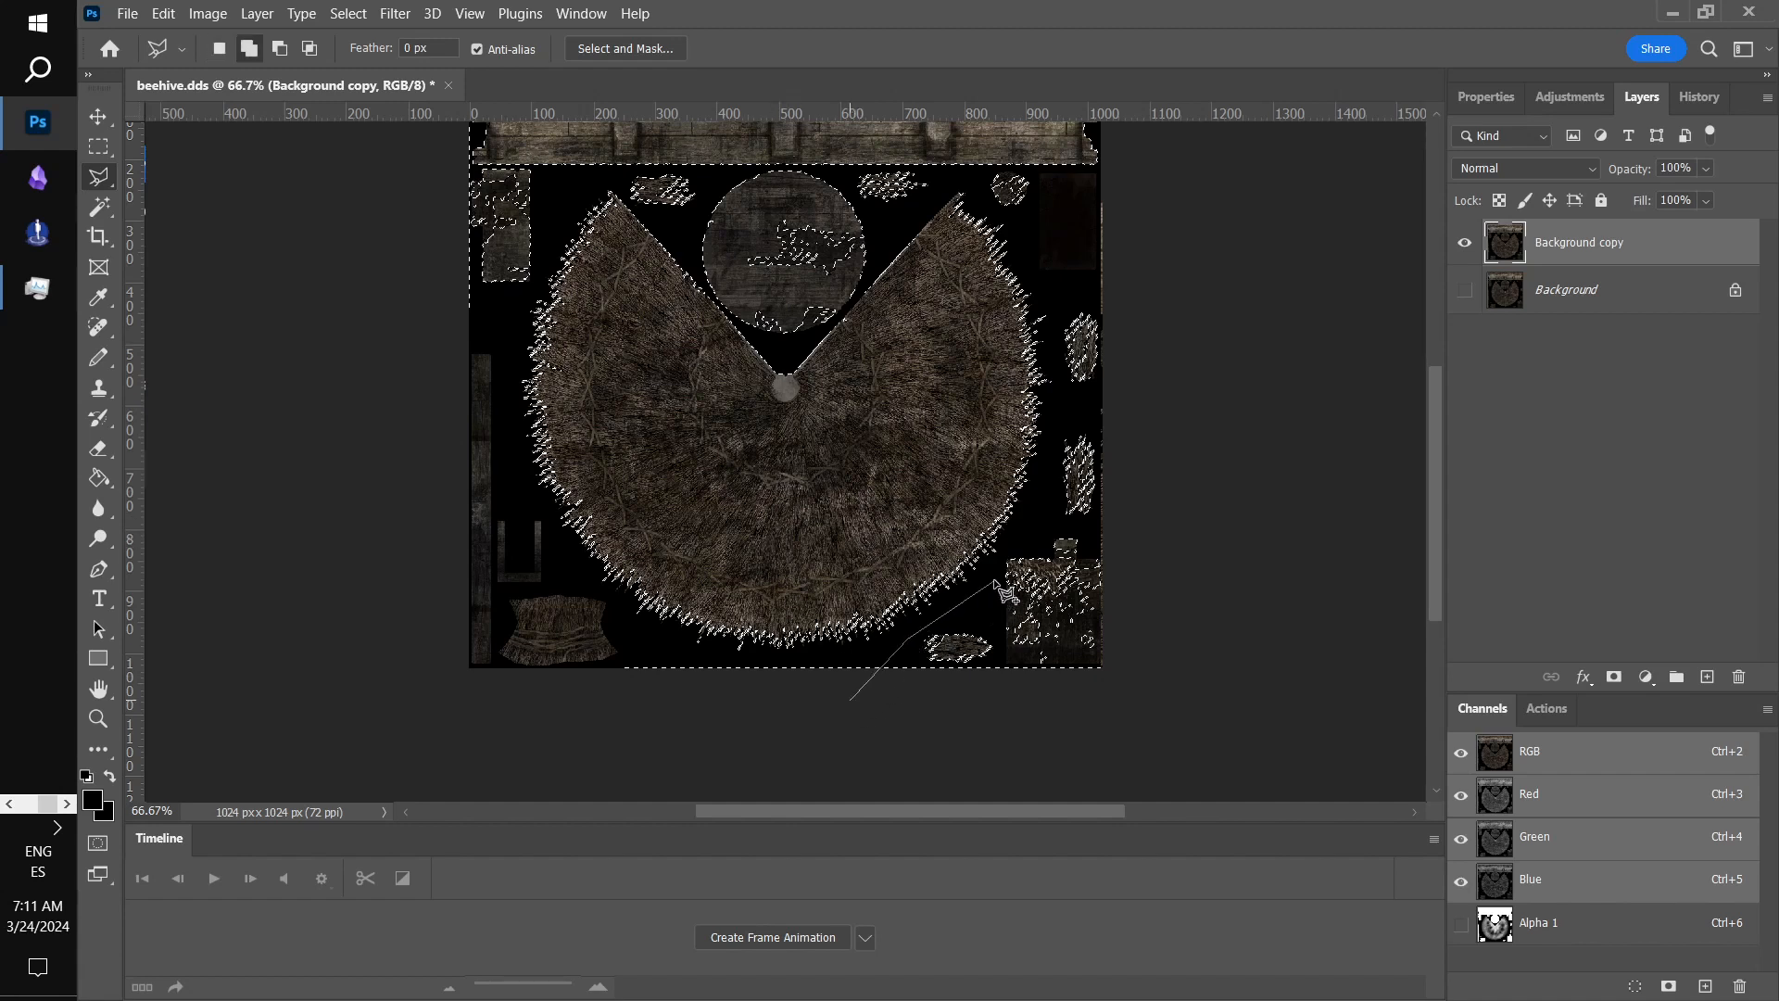
click(996, 582)
click(1053, 415)
click(1059, 239)
click(1118, 250)
click(1199, 569)
click(1179, 721)
click(1012, 753)
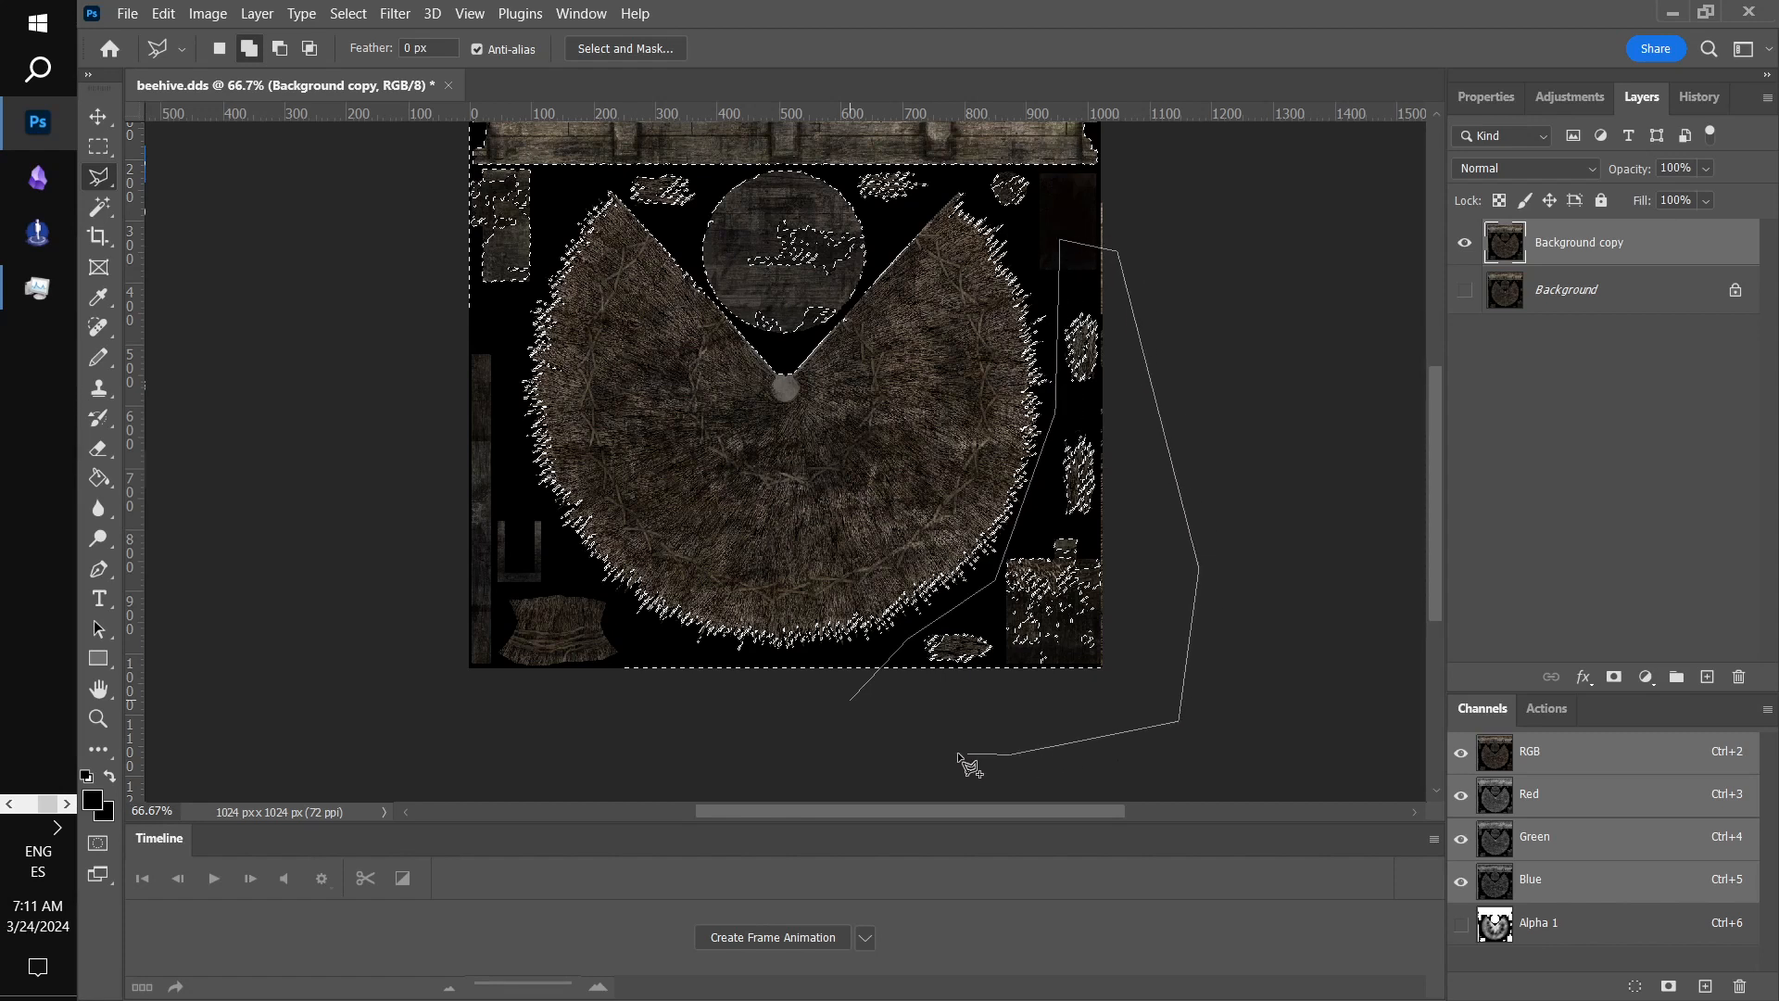
click(853, 706)
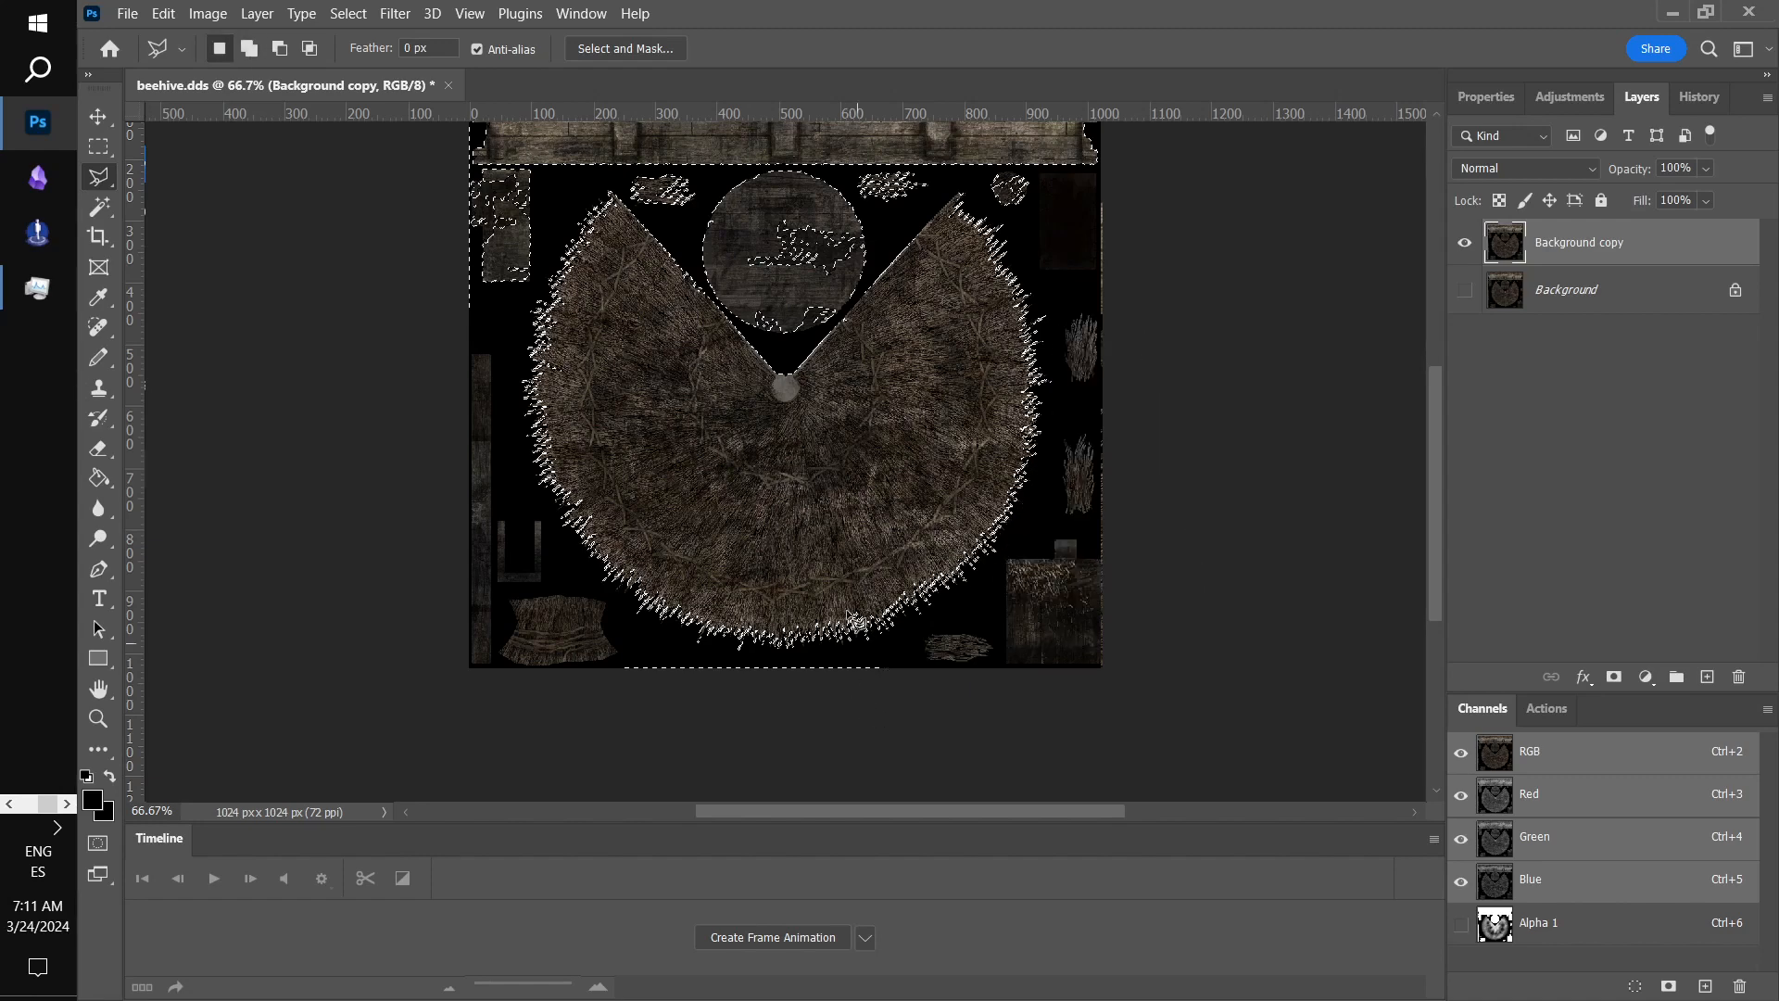
- Add the wooden plank strip, round disc and small pieces above the thatched cone to the selection with the Polygonal Lasso
scroll(818, 420, up, 3)
scroll(818, 420, up, 2)
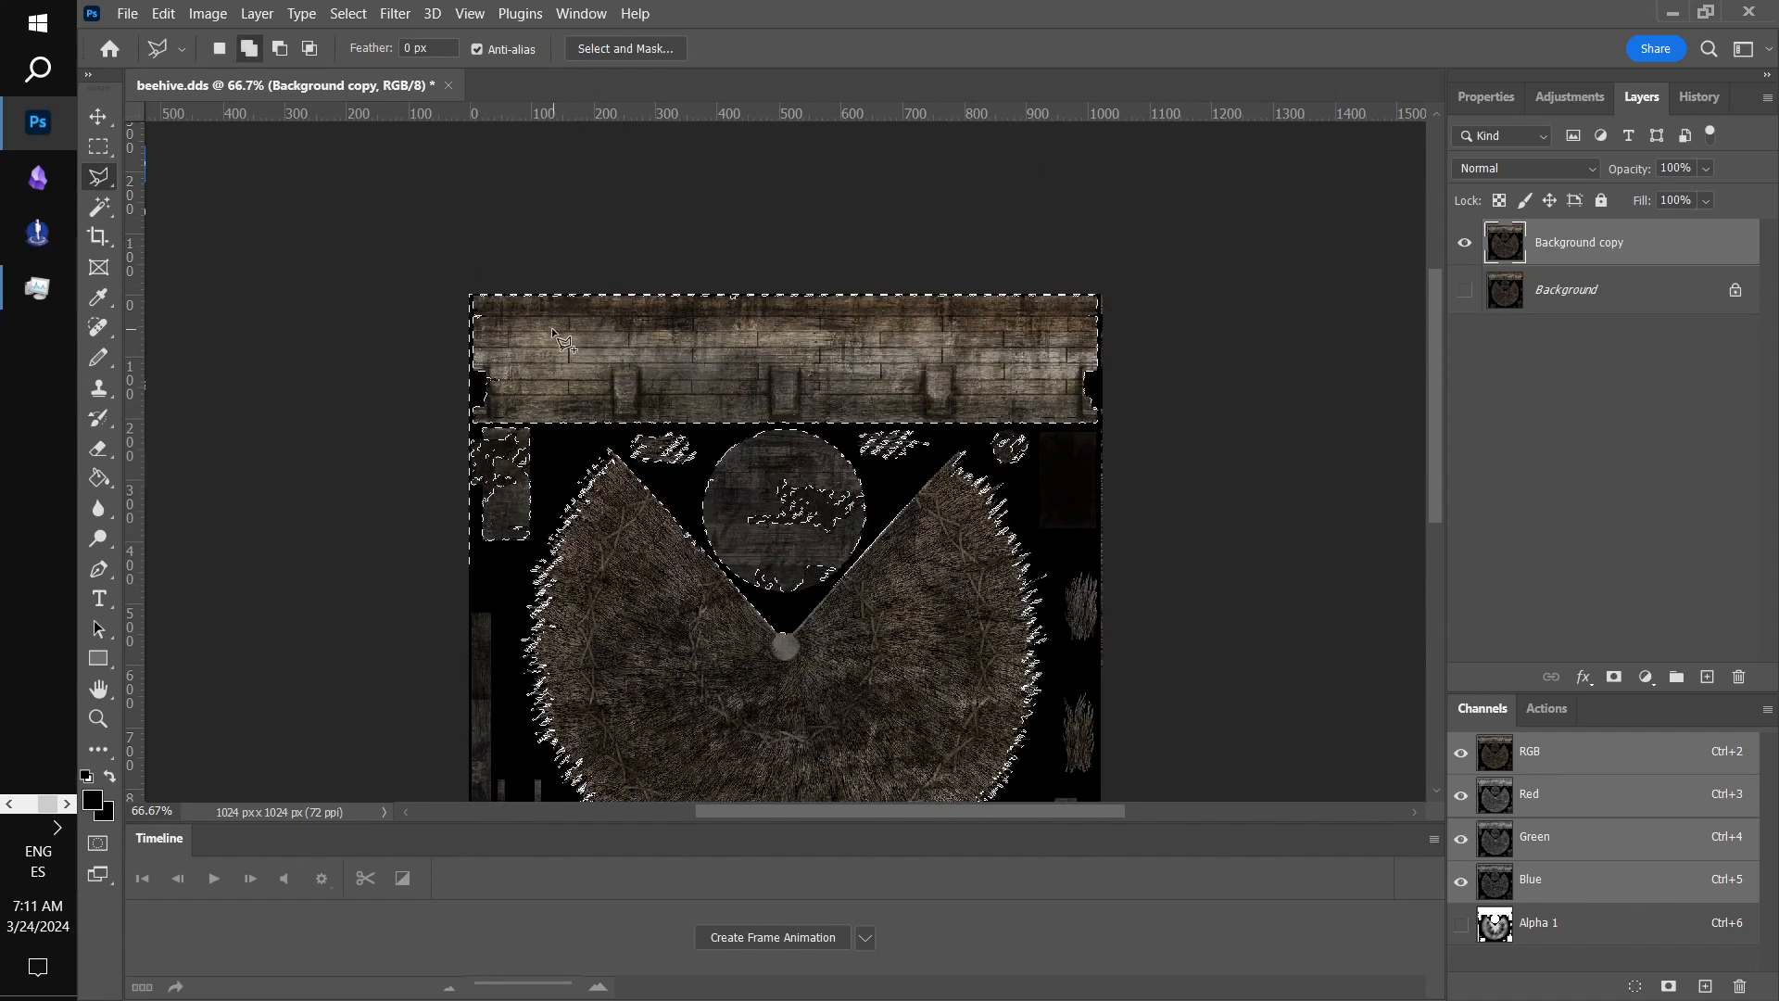
shift+click(415, 214)
click(433, 573)
click(515, 568)
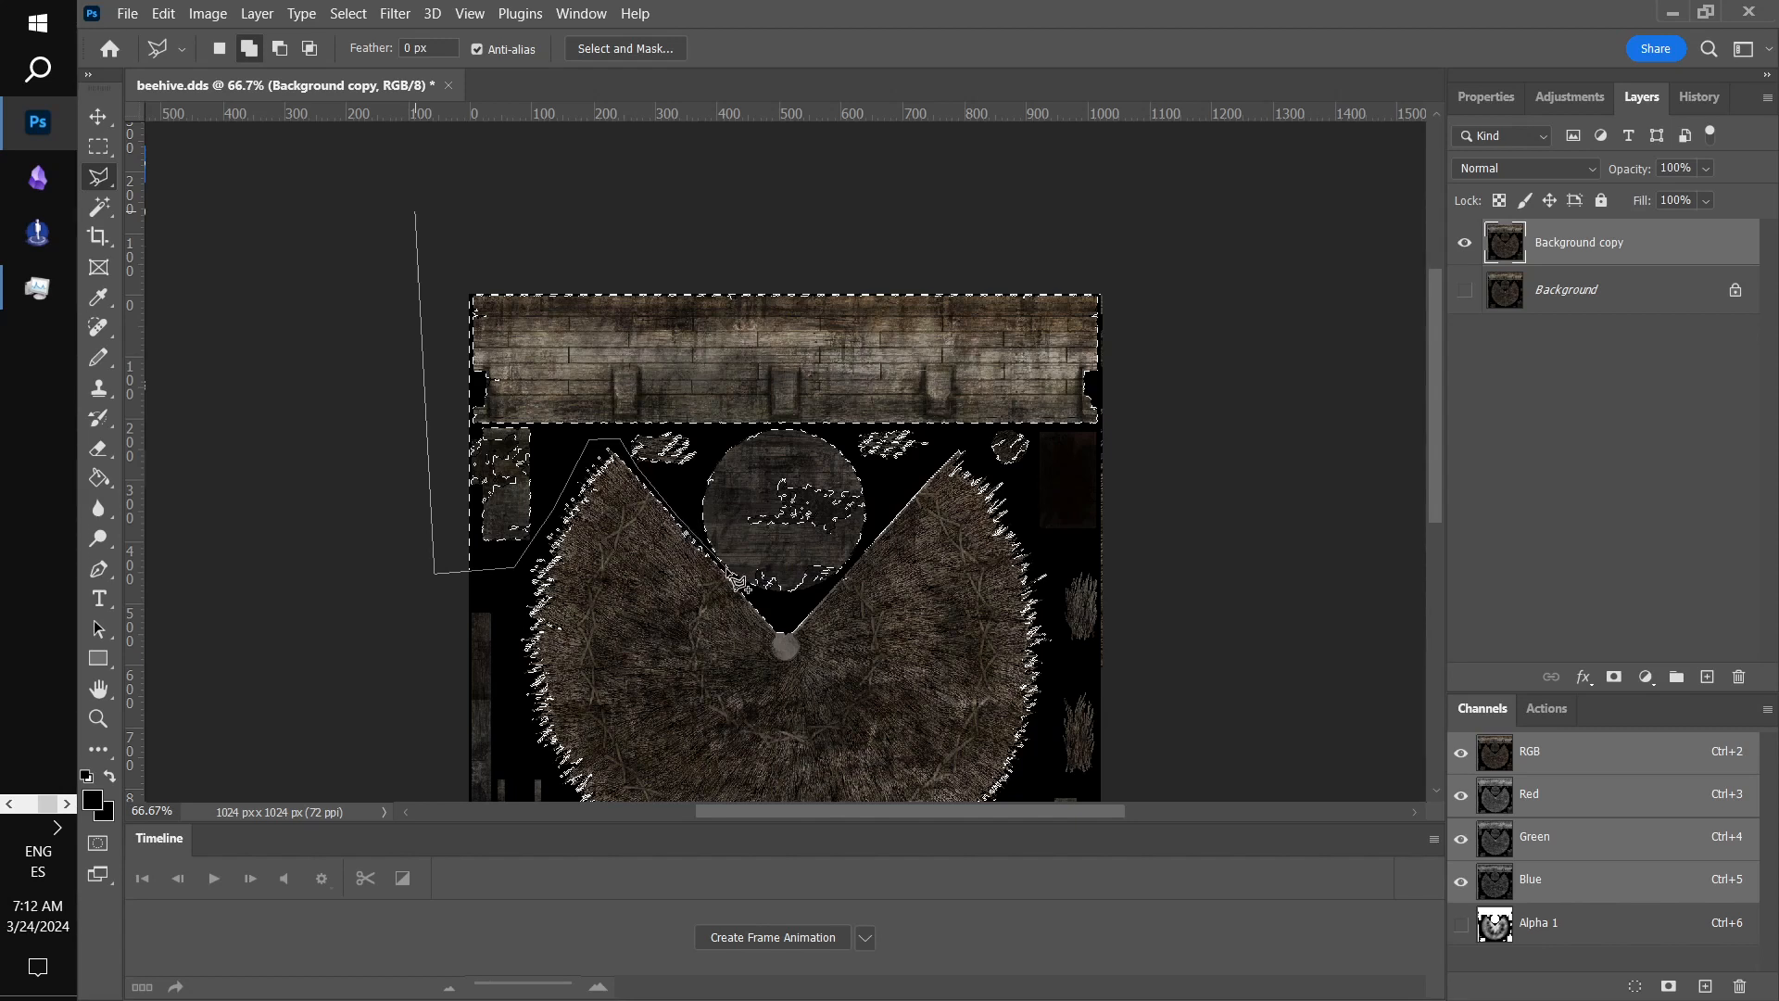
click(772, 607)
click(1024, 479)
click(1142, 476)
click(1159, 243)
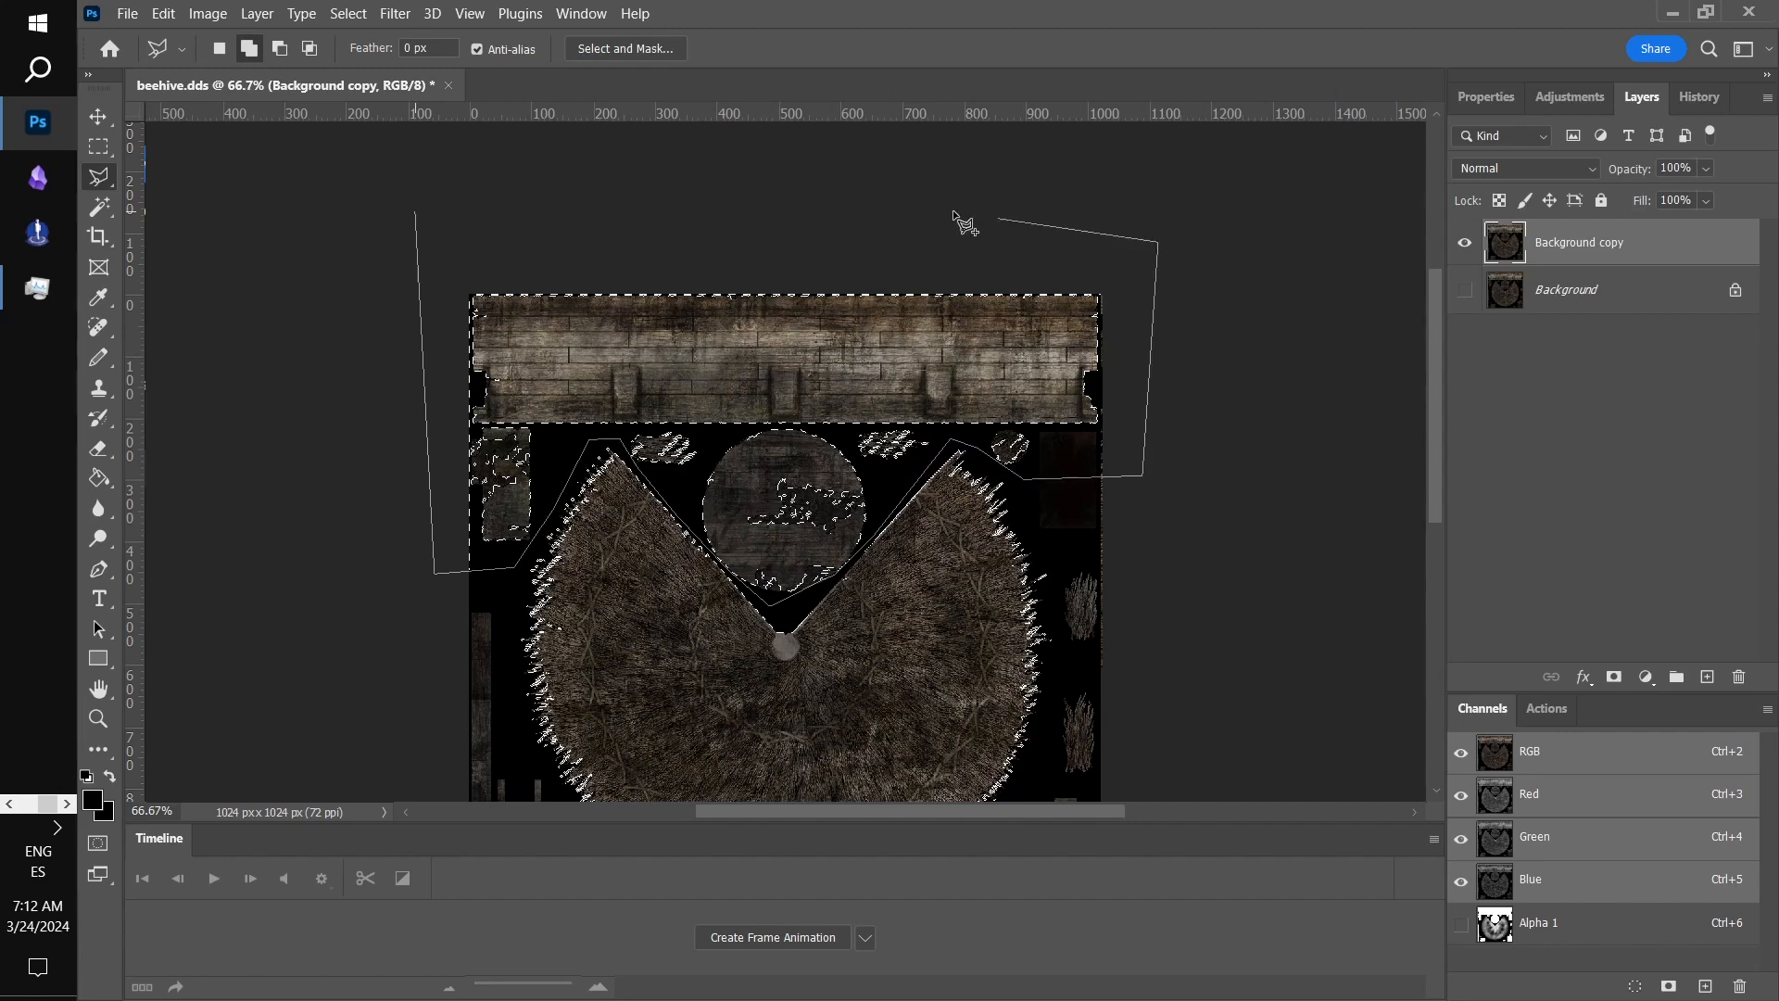
click(415, 212)
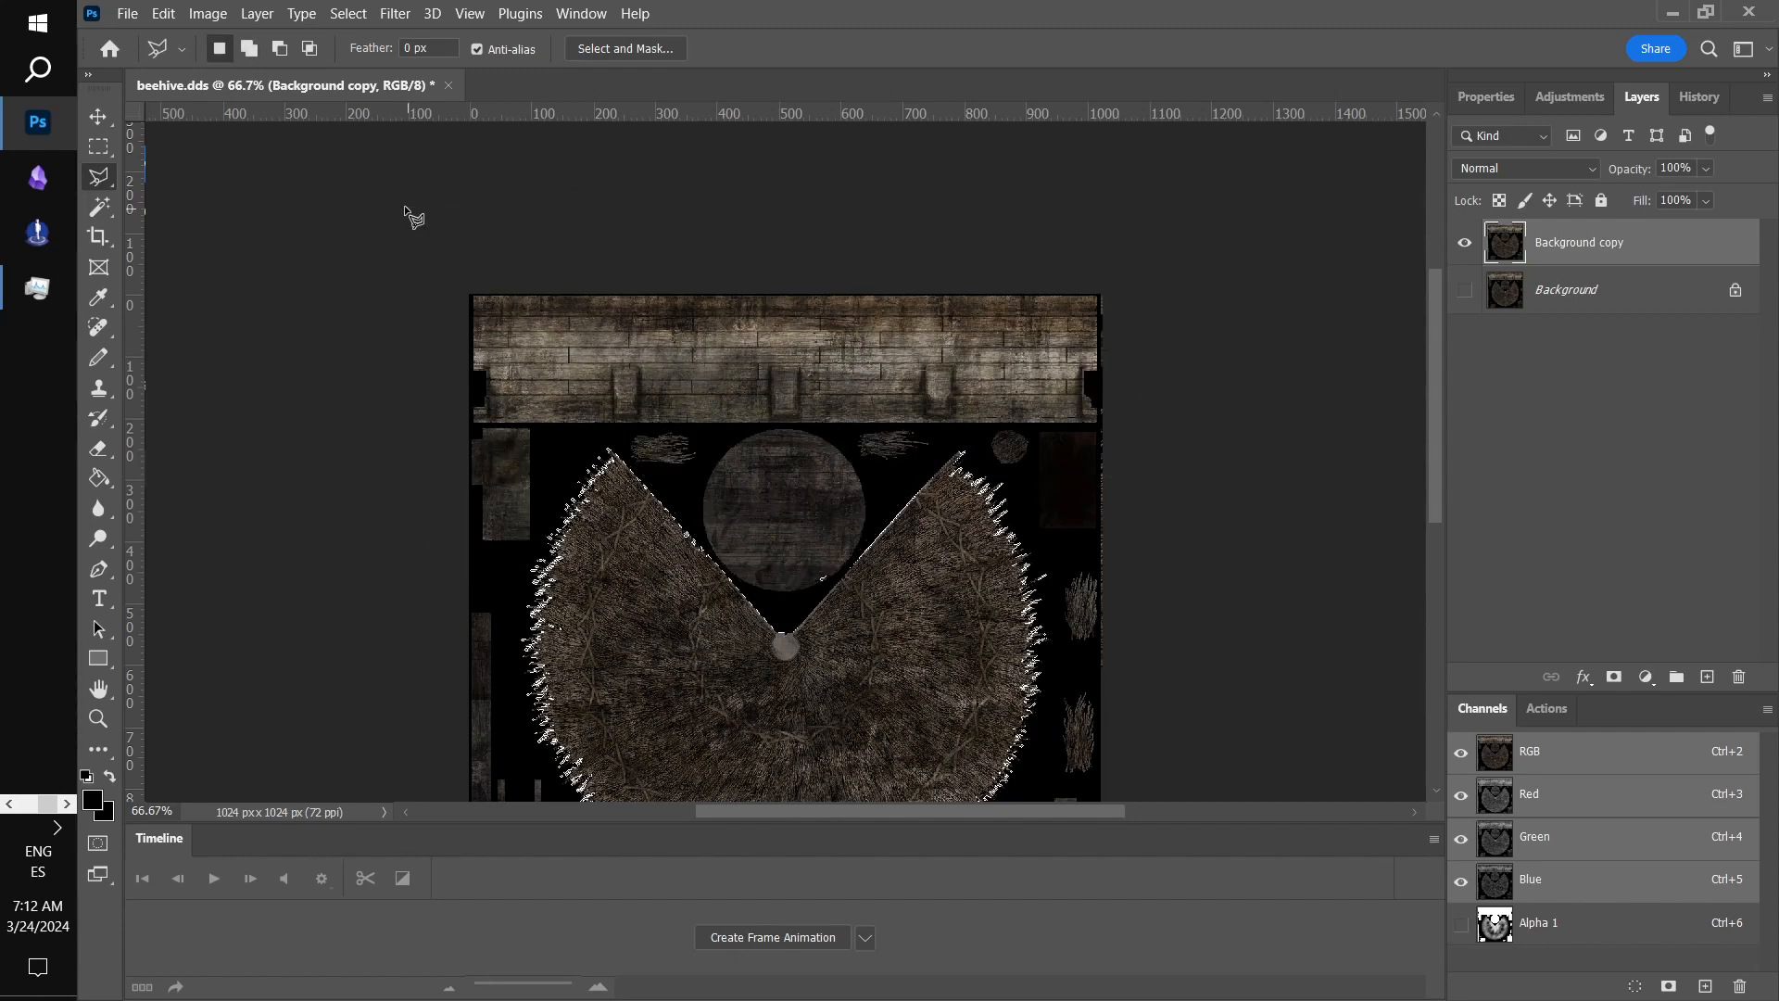
- Invert the selection so only the thatched cone is selected, and copy it
click(348, 13)
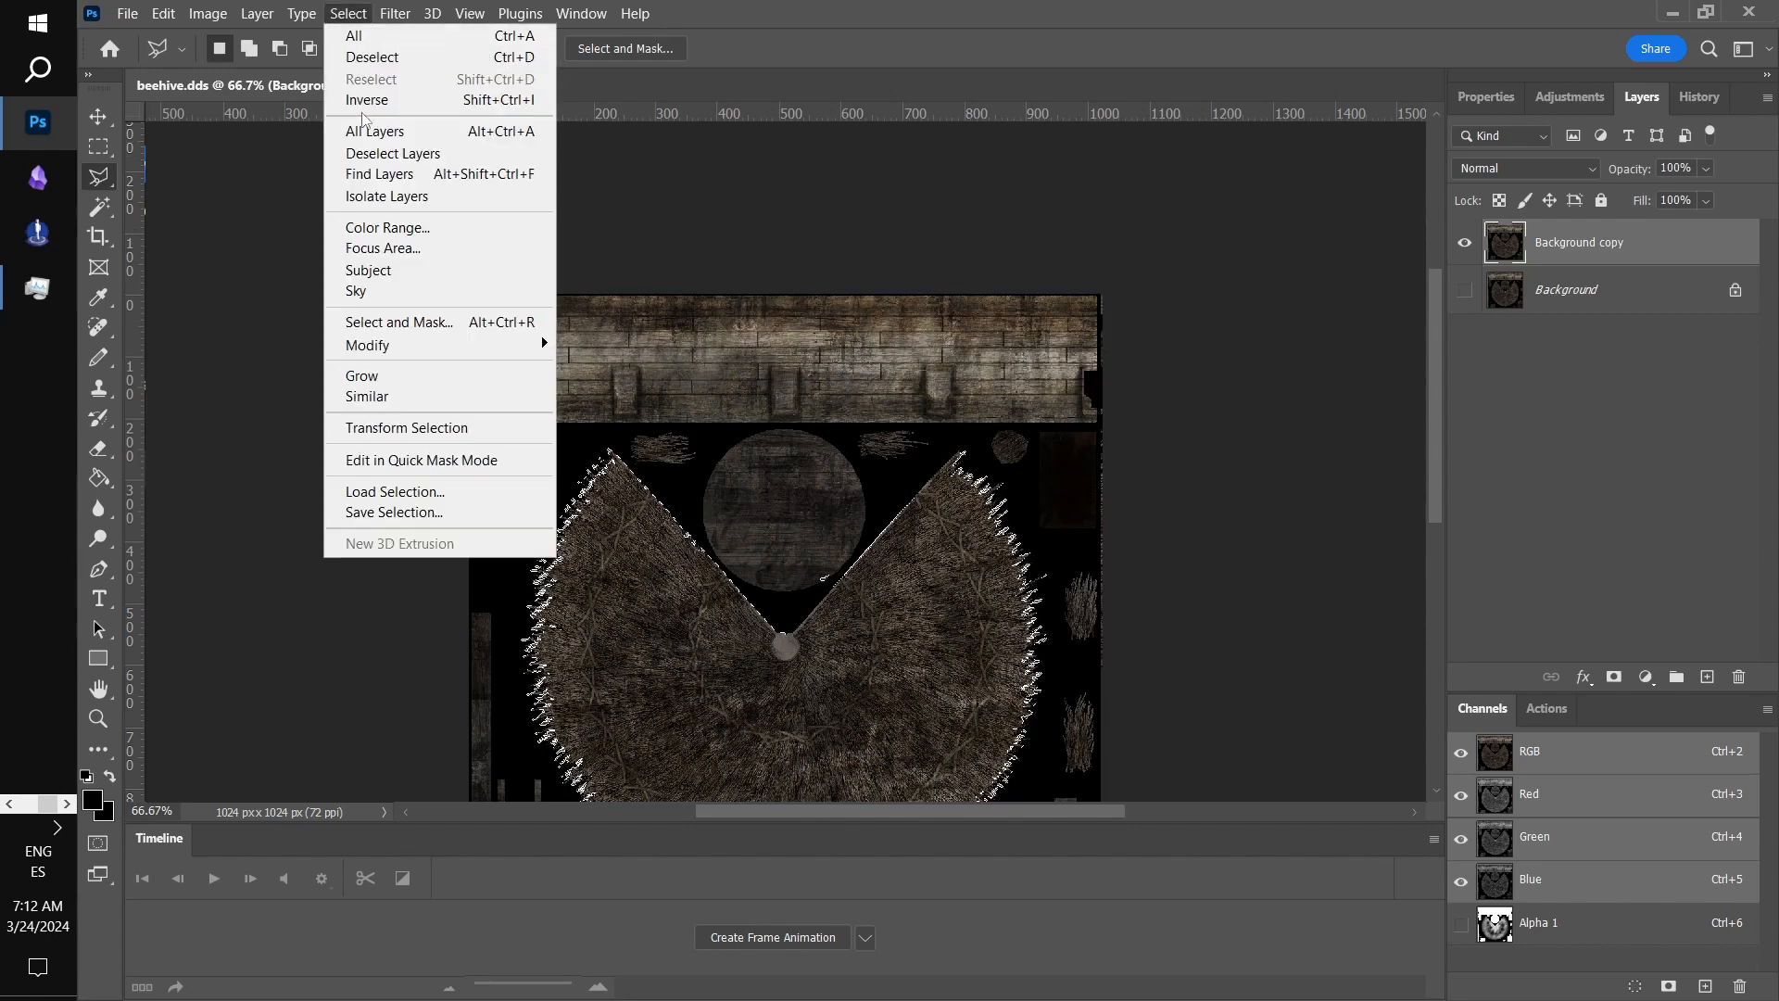
click(363, 98)
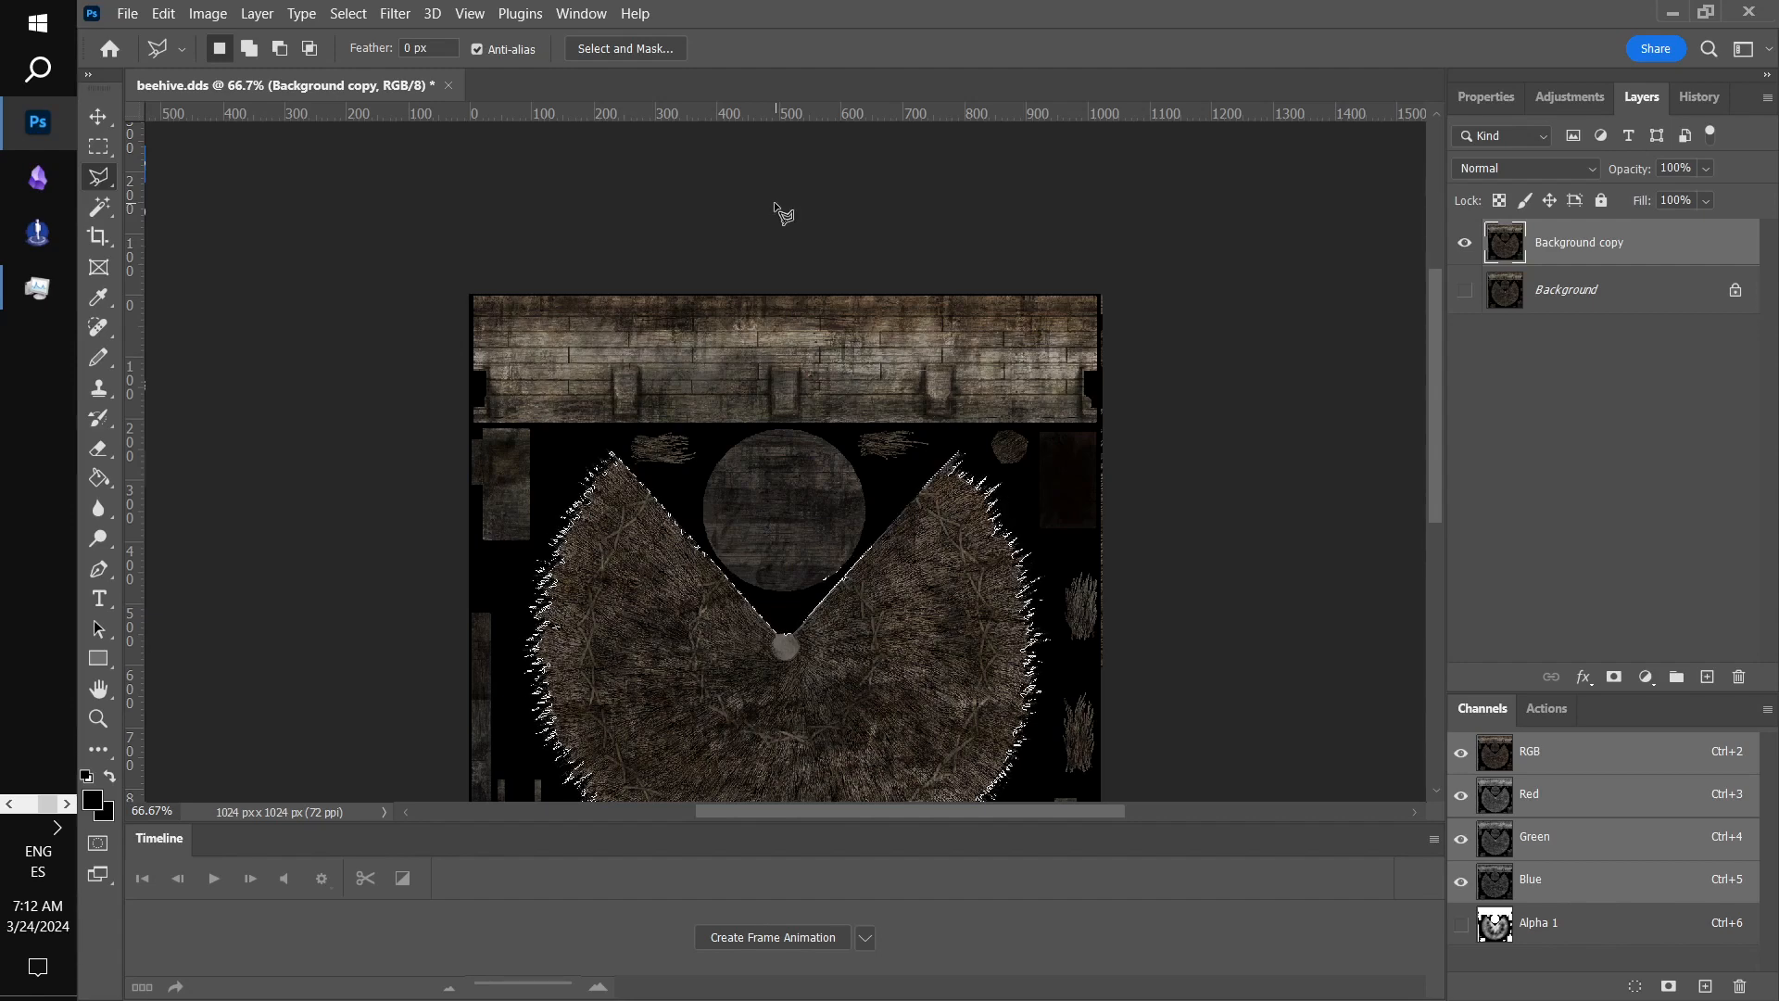
- Create a transparent 1024 x 1024 pixel document and paste the copied thatched cone into it
click(127, 13)
click(139, 31)
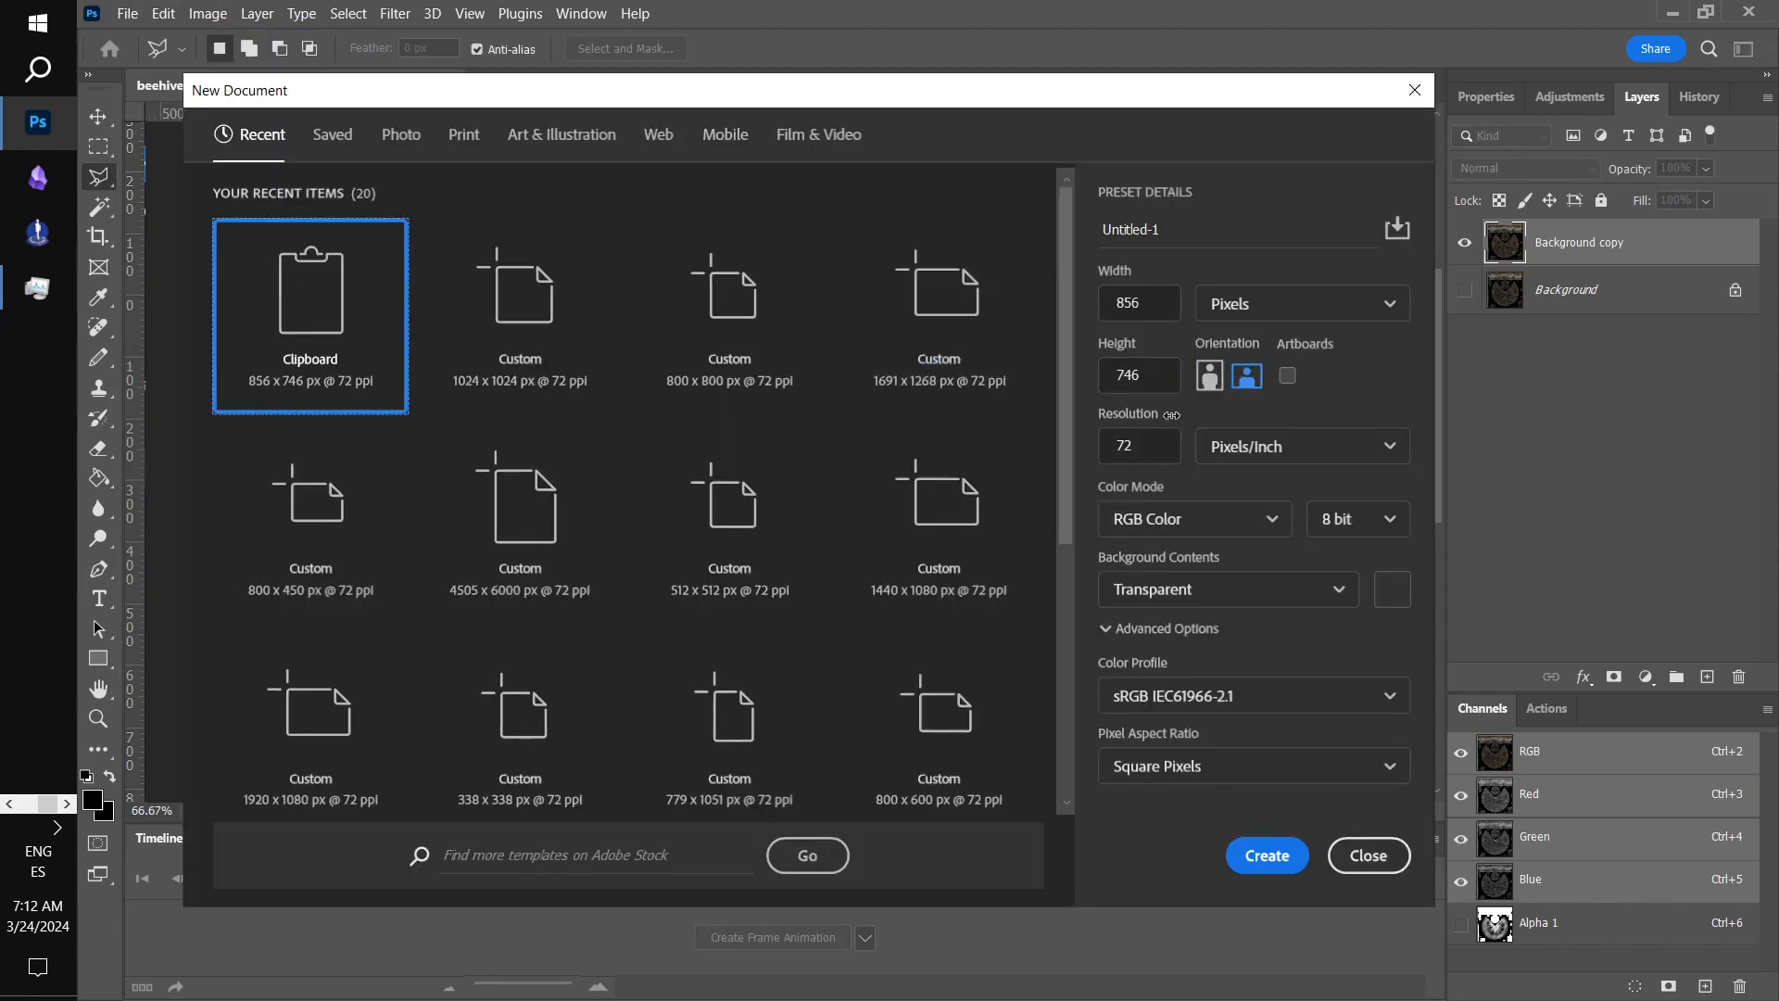
click(1165, 305)
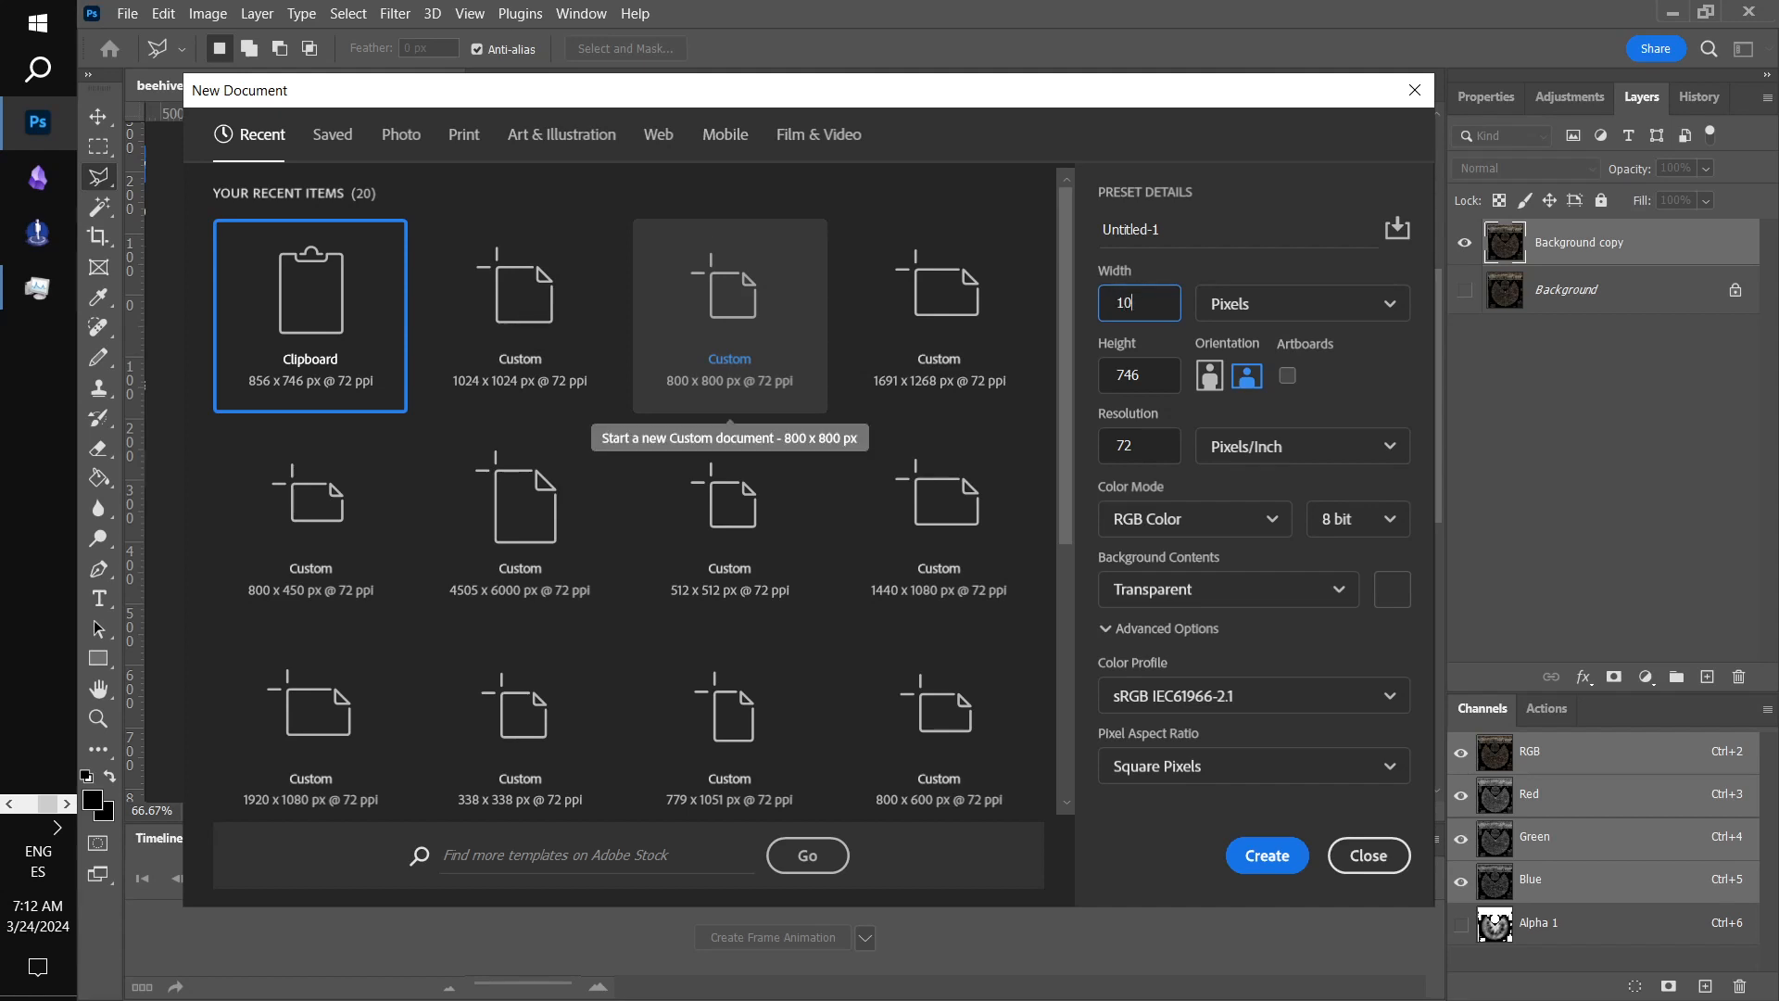
key(Tab)
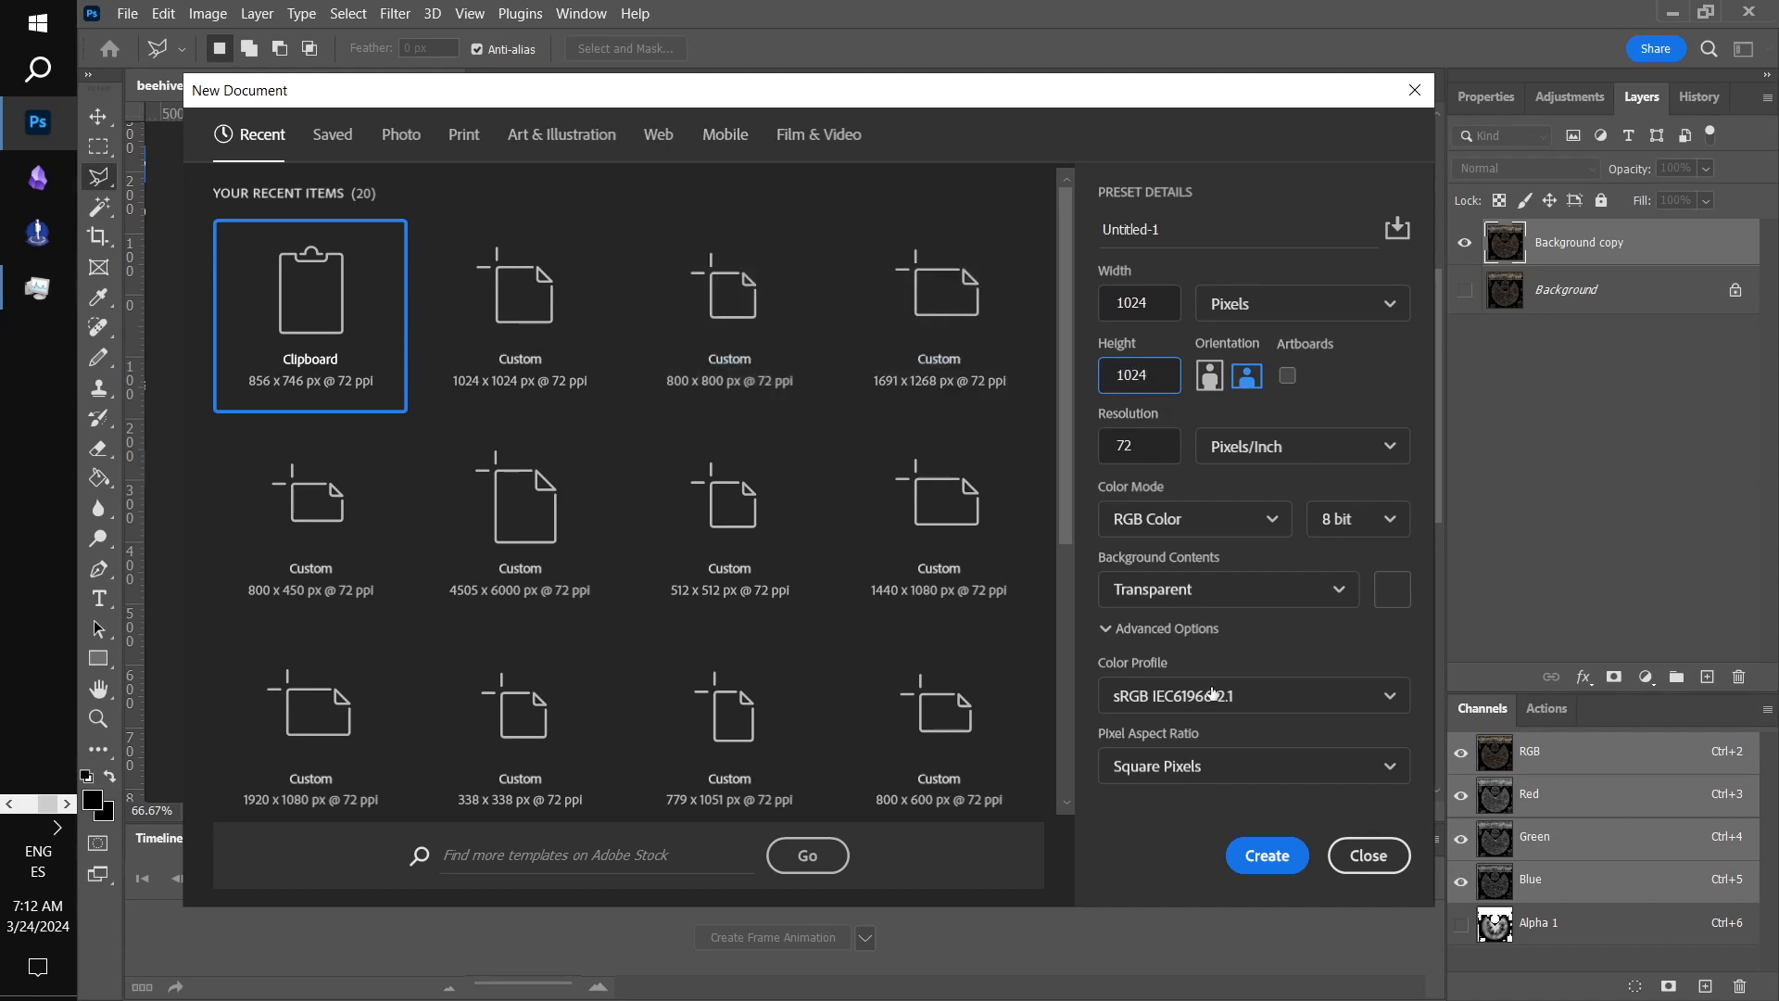
click(1267, 854)
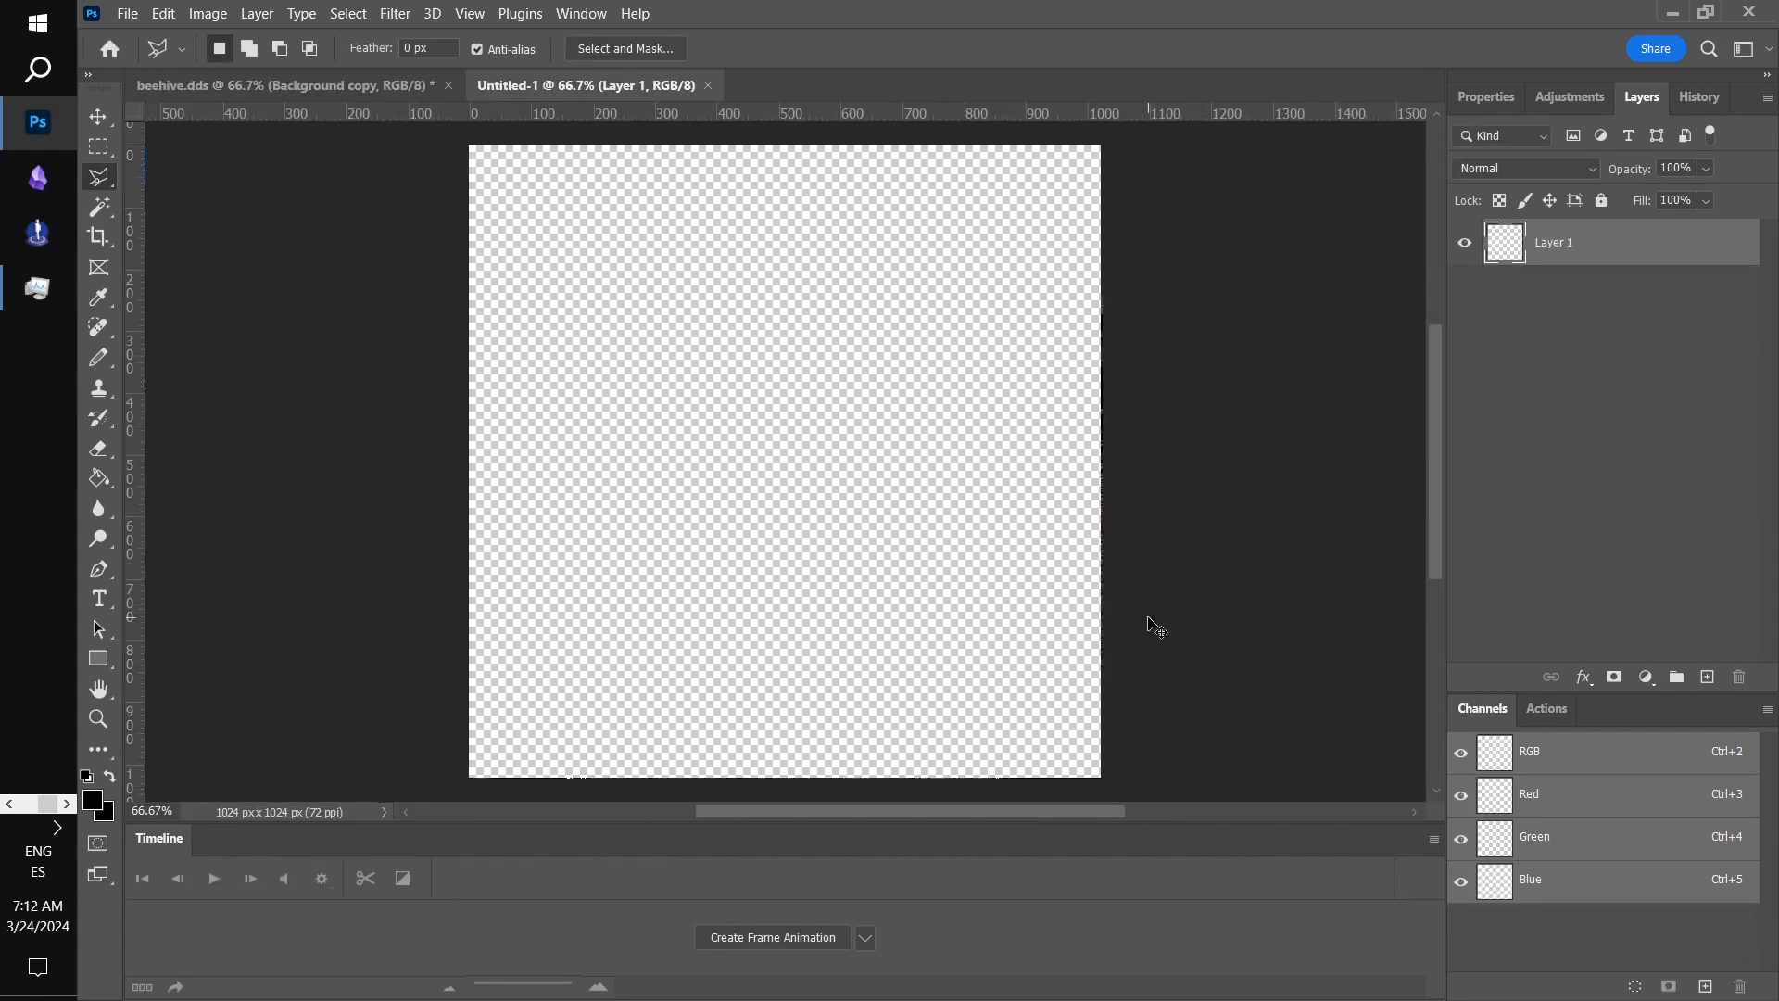
key(ctrl+v)
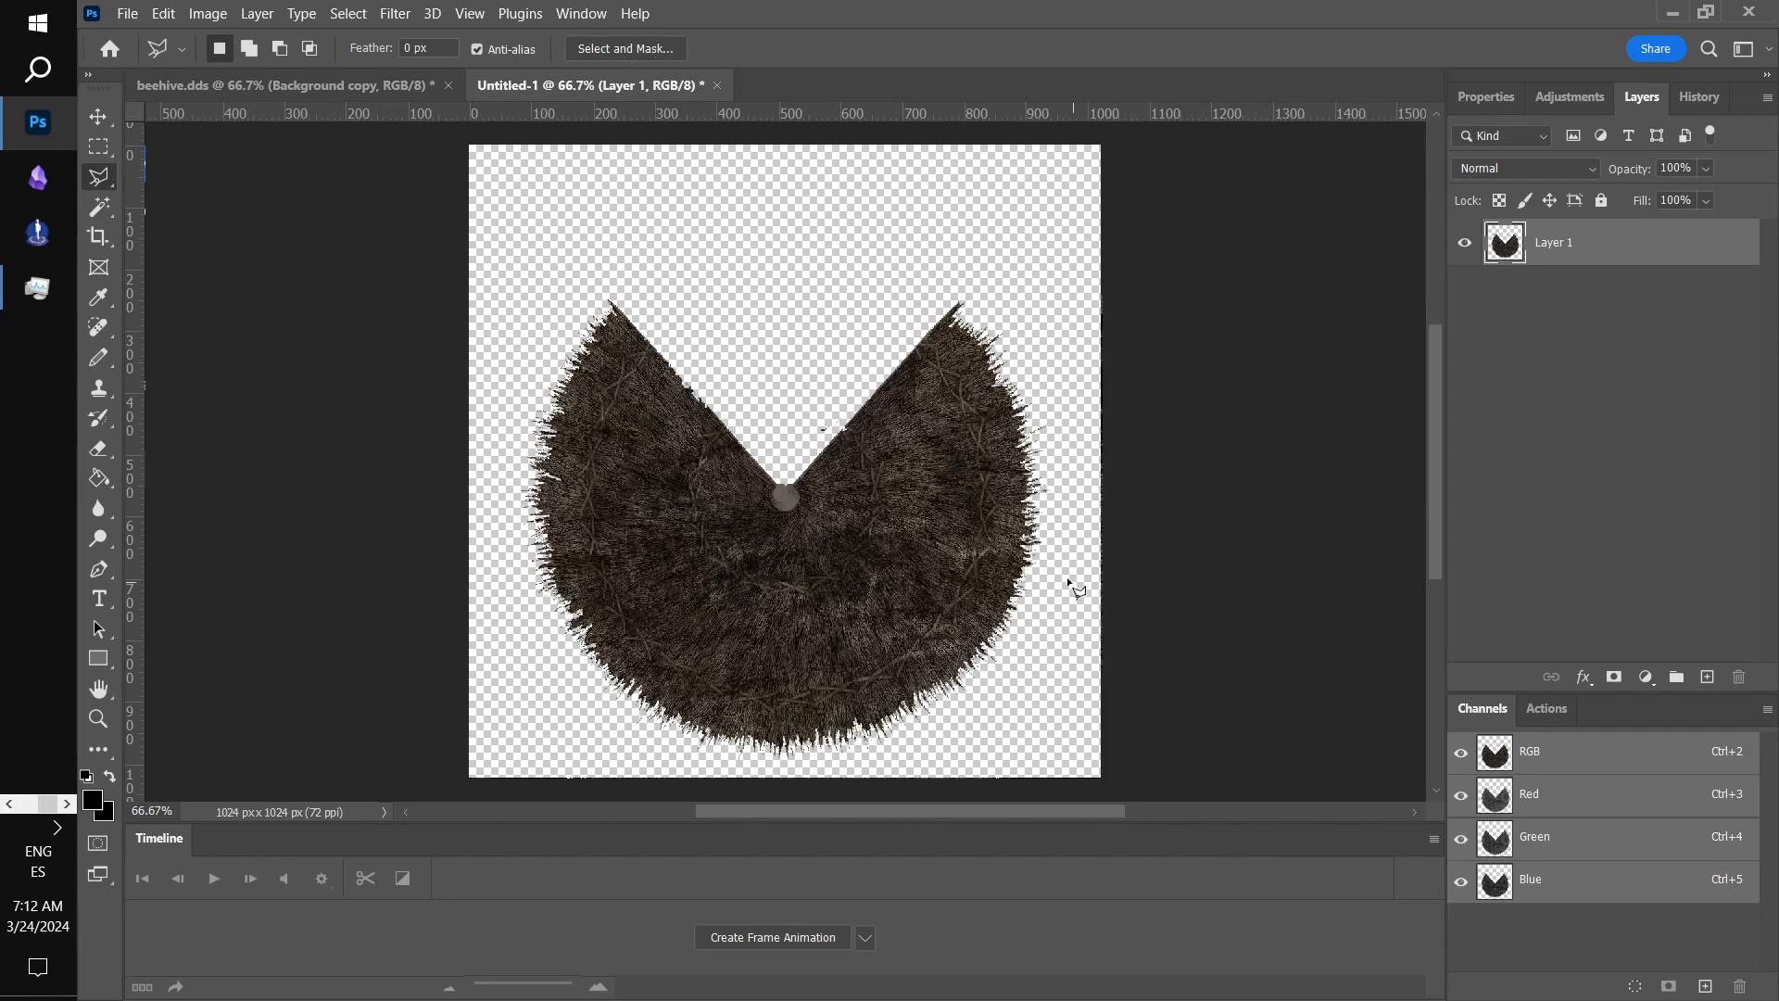
- Close the edited beehive.dds document without saving its changes
click(341, 87)
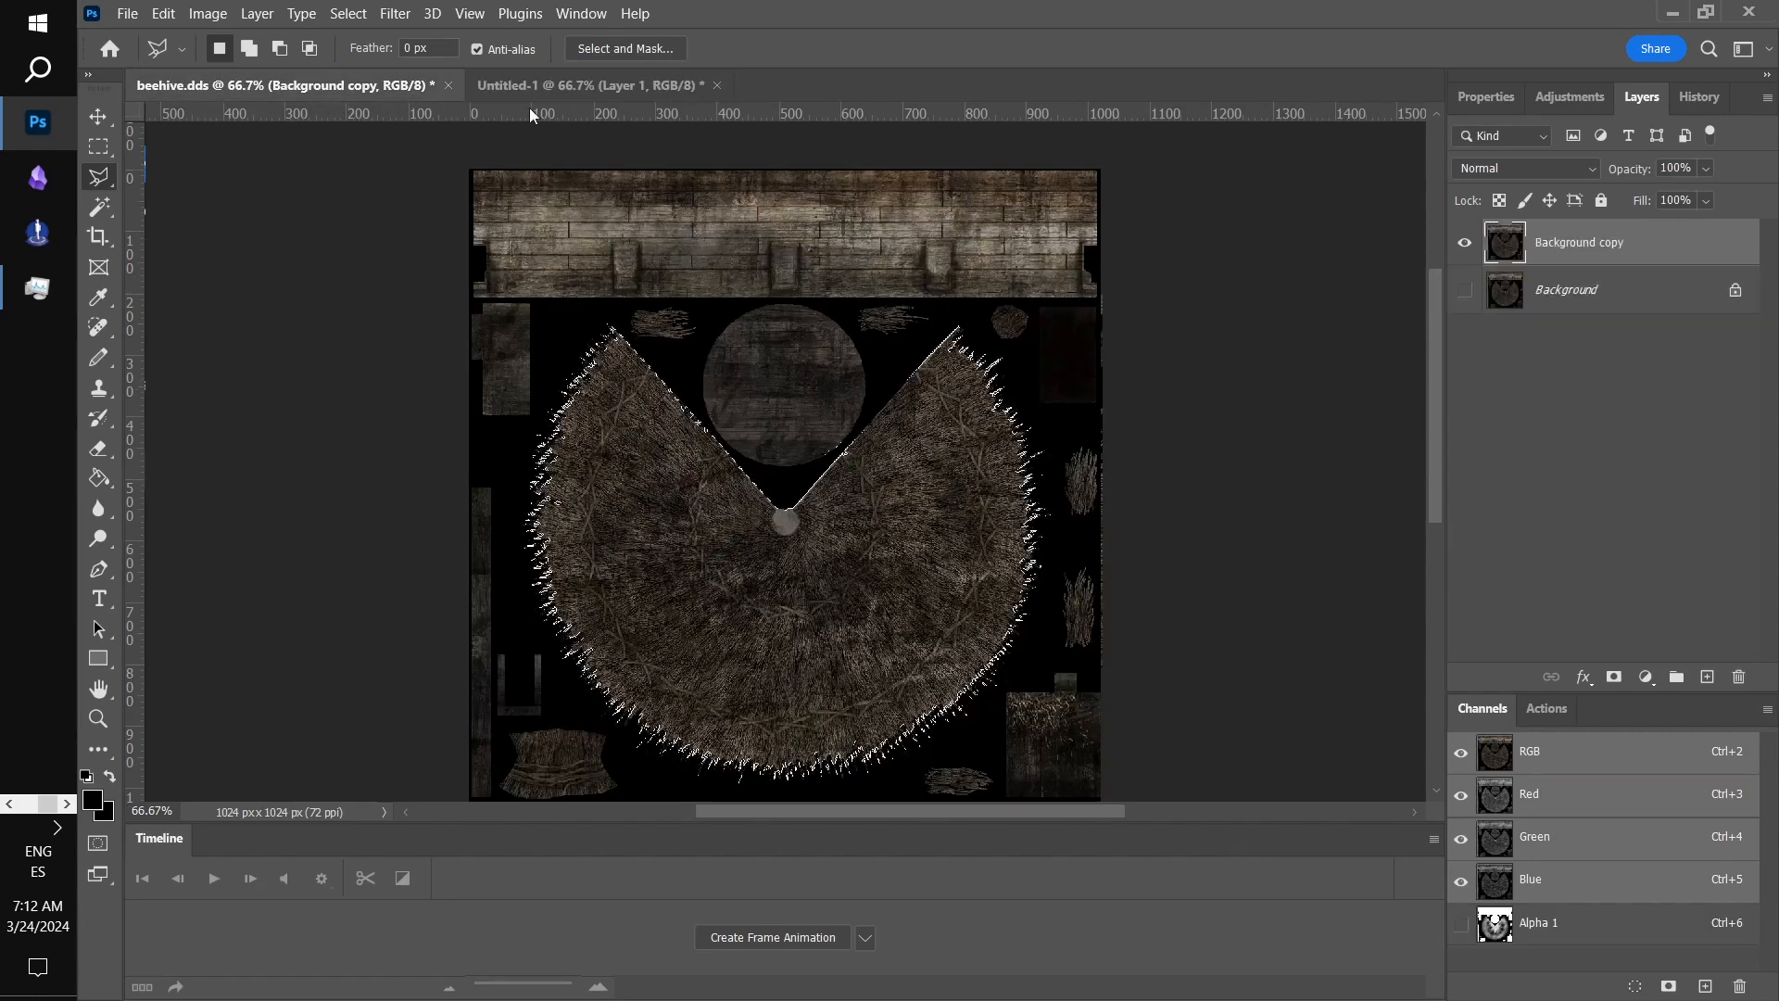
click(448, 85)
click(961, 508)
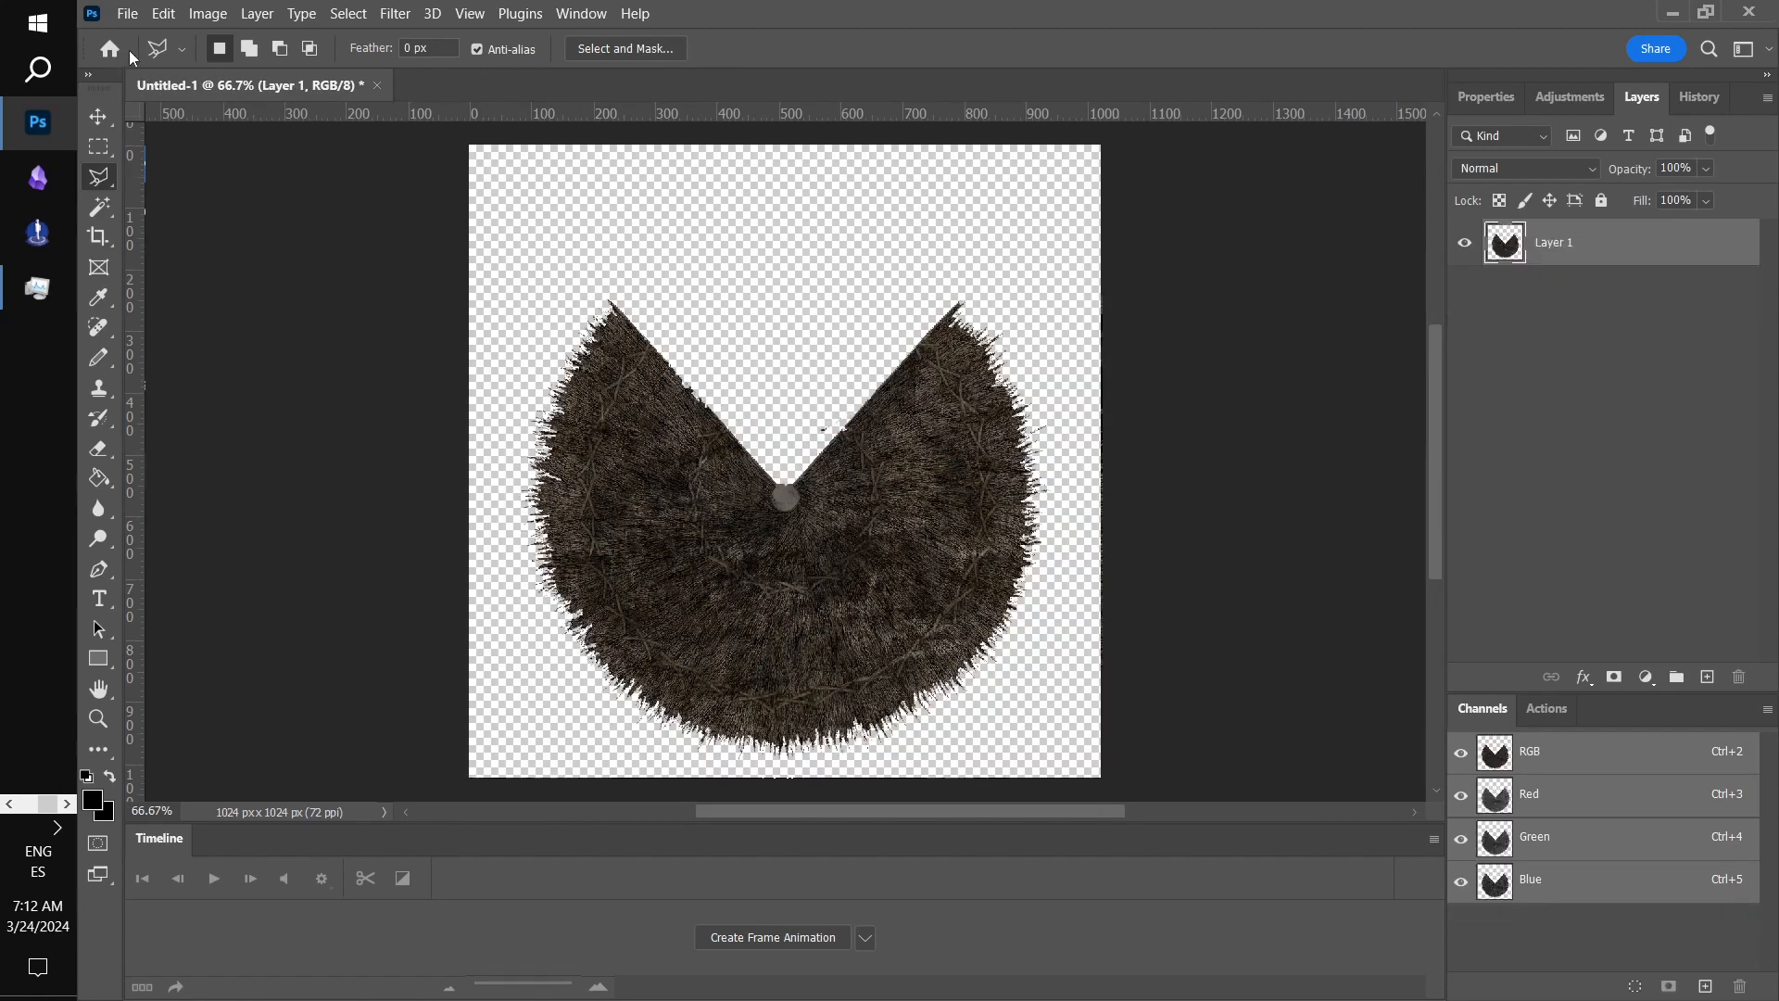
- Reopen beehive.dds from the clutter textures folder without loading transparency as an alpha channel or mip-maps as separate layers
click(129, 15)
click(130, 55)
scroll(1224, 440, down, 10)
scroll(1229, 432, up, 3)
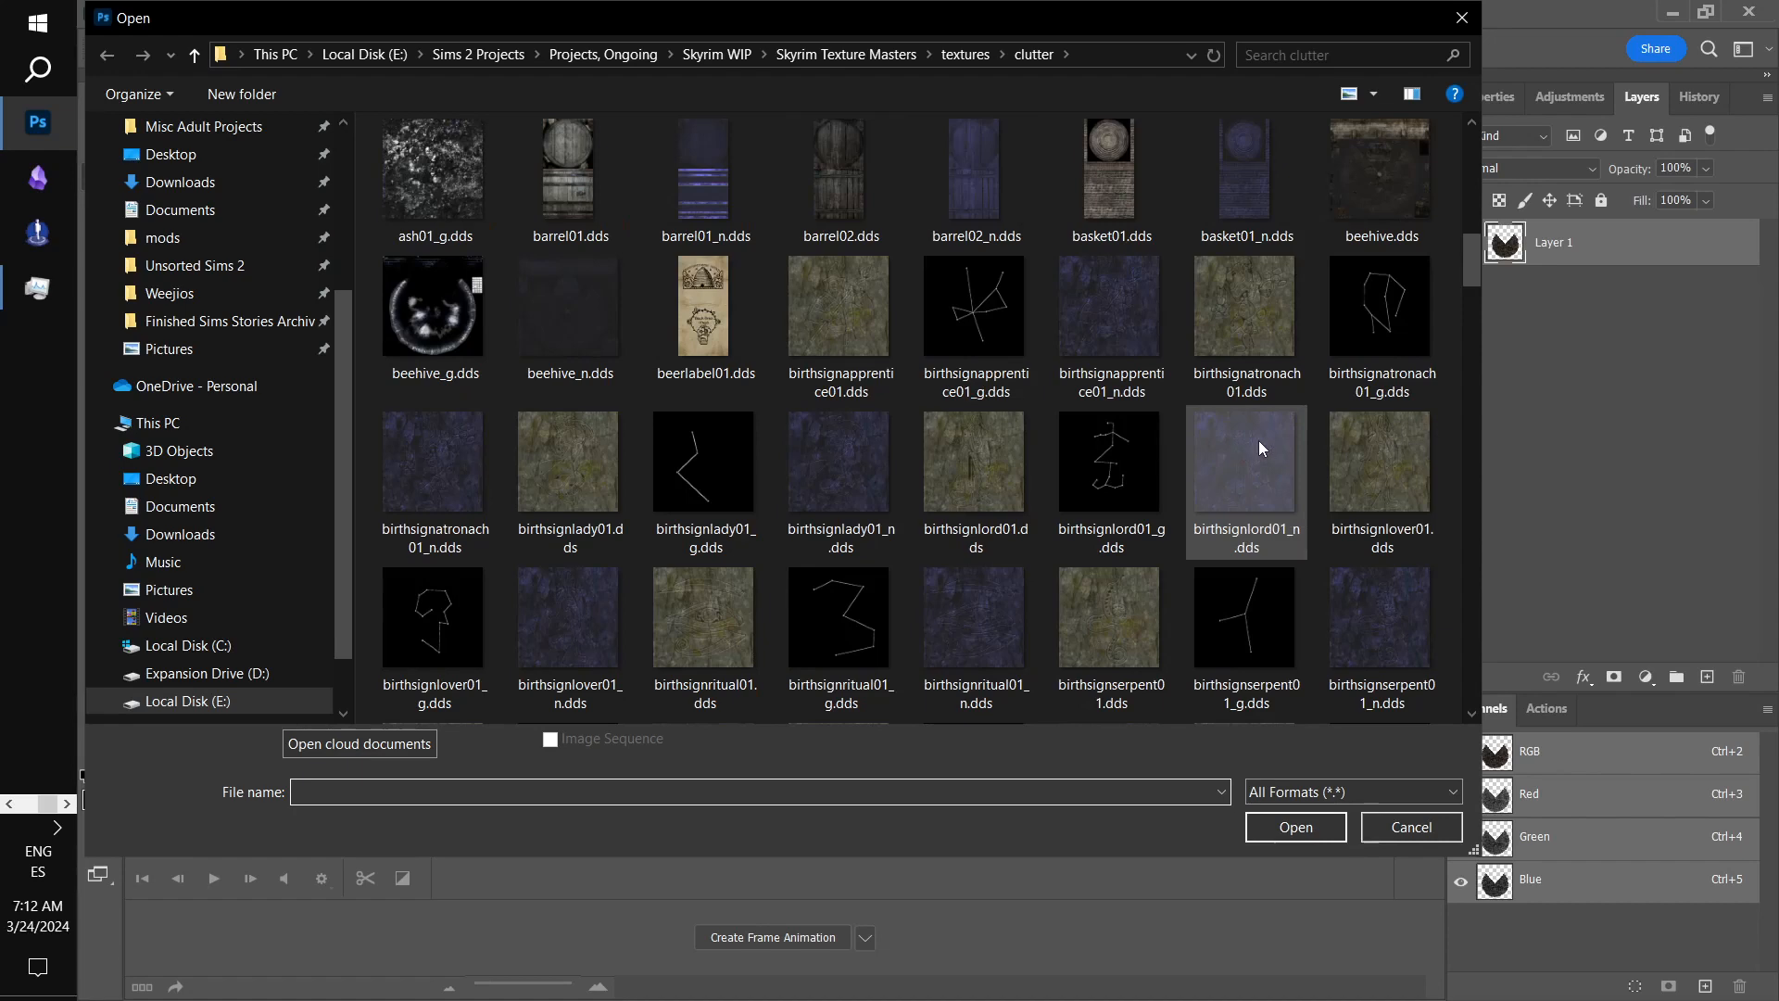
double_click(1377, 196)
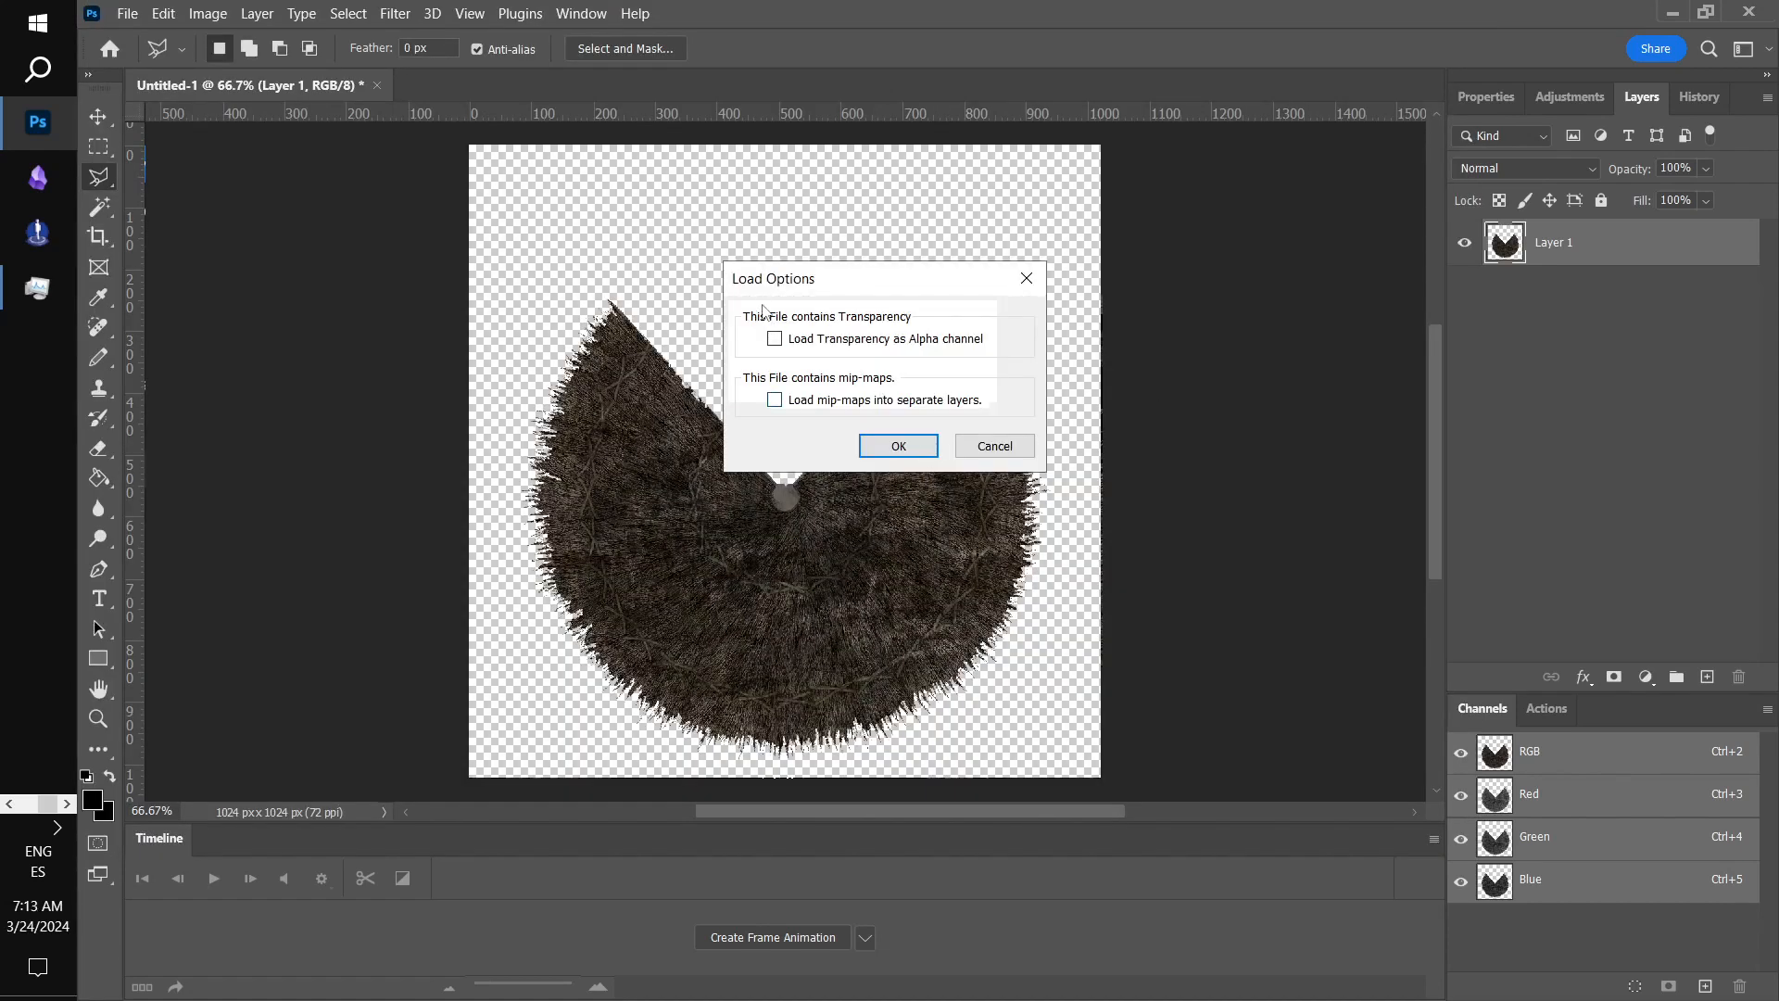
click(898, 445)
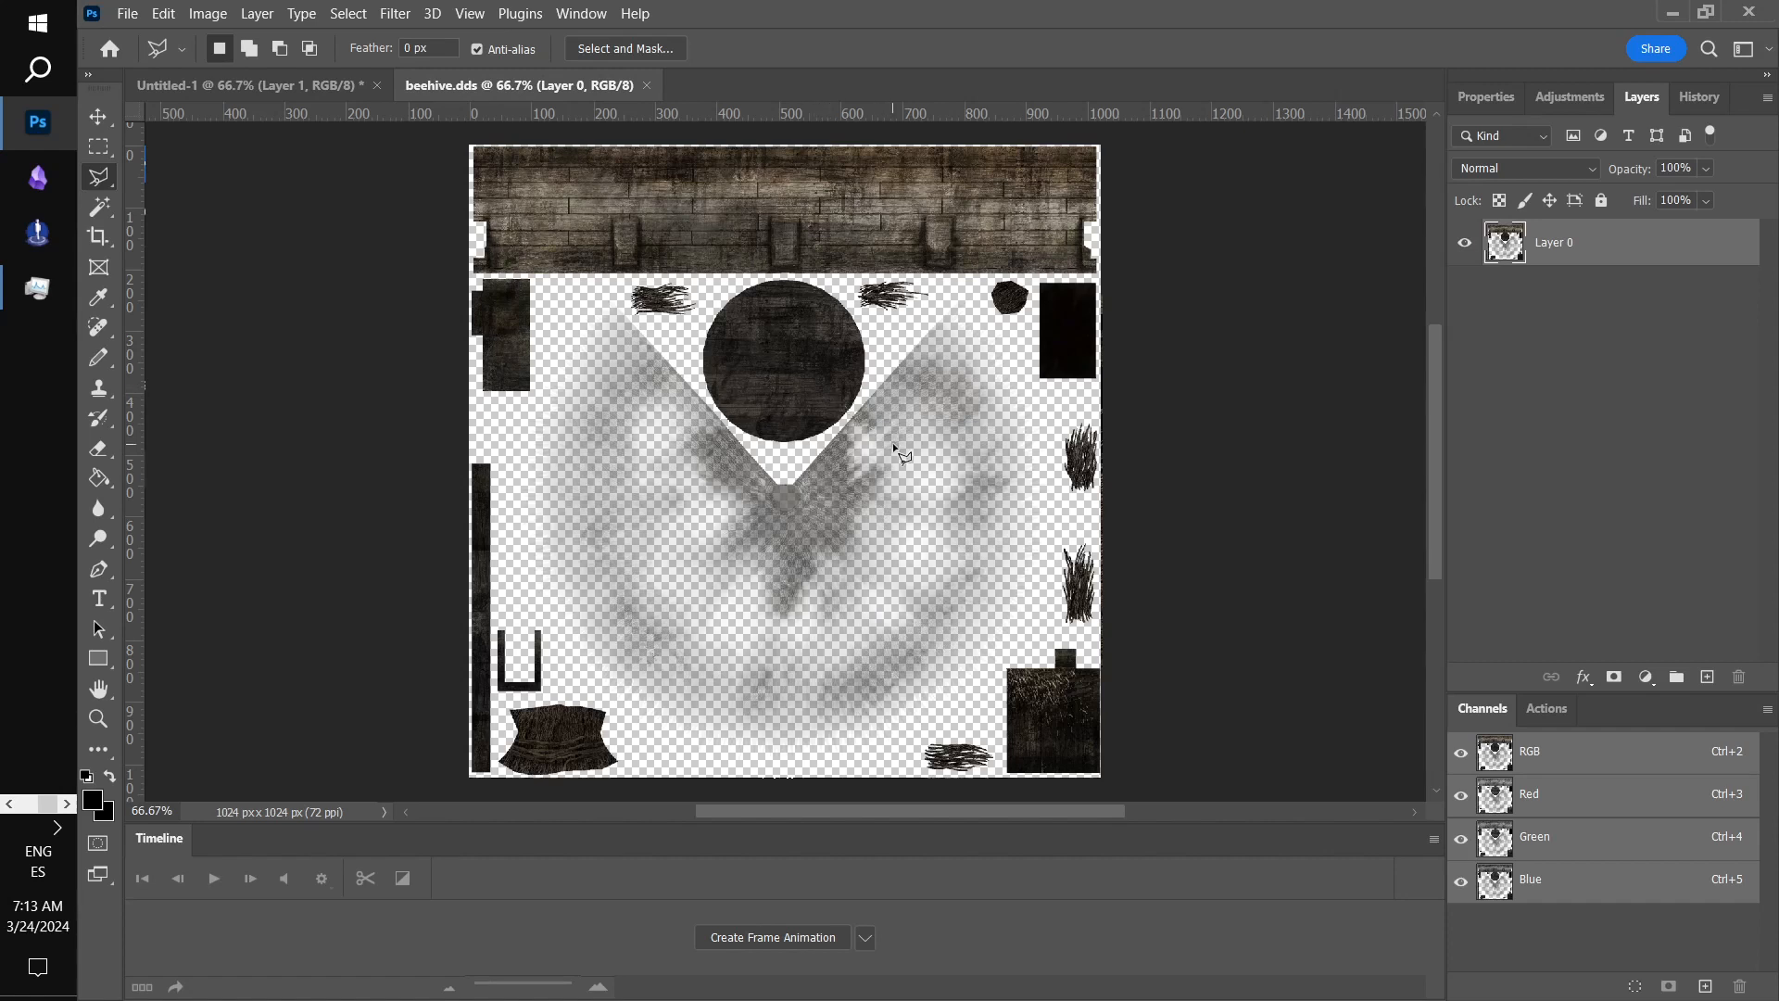
- Copy the entire beehive.dds image into the cone document as a new layer, and move the cone layer above it
key(m)
drag(456, 144, 1270, 793)
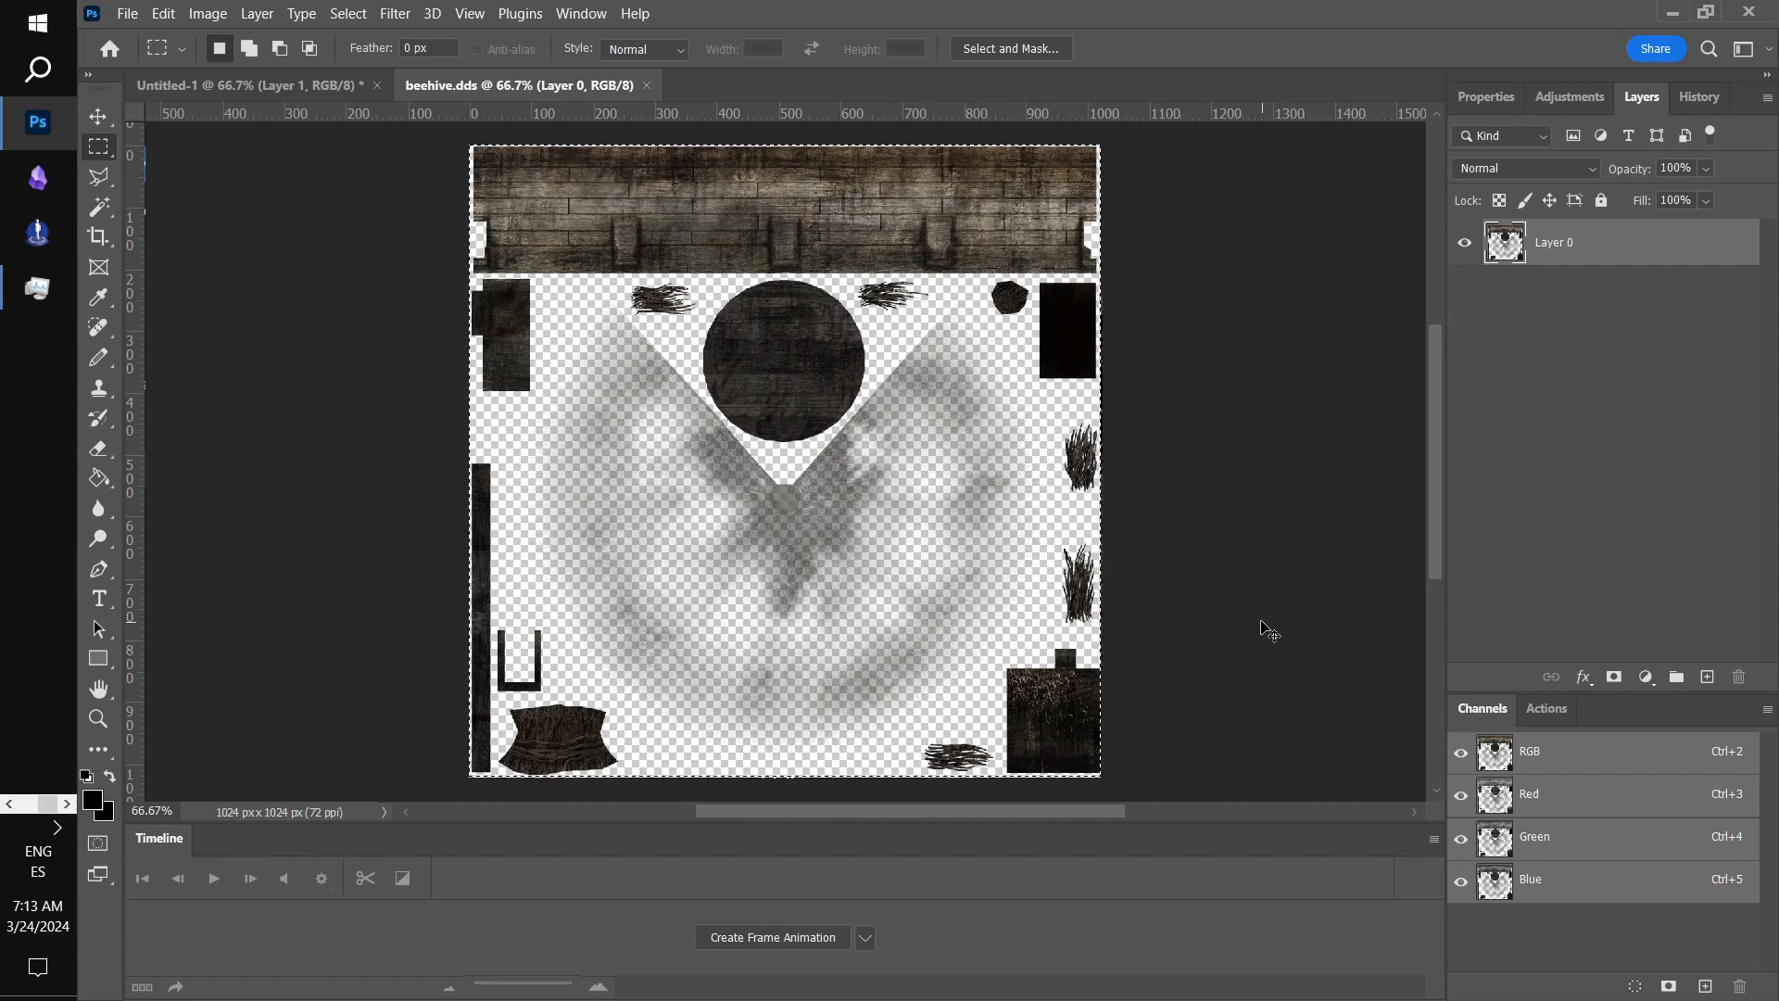
key(ctrl+Tab)
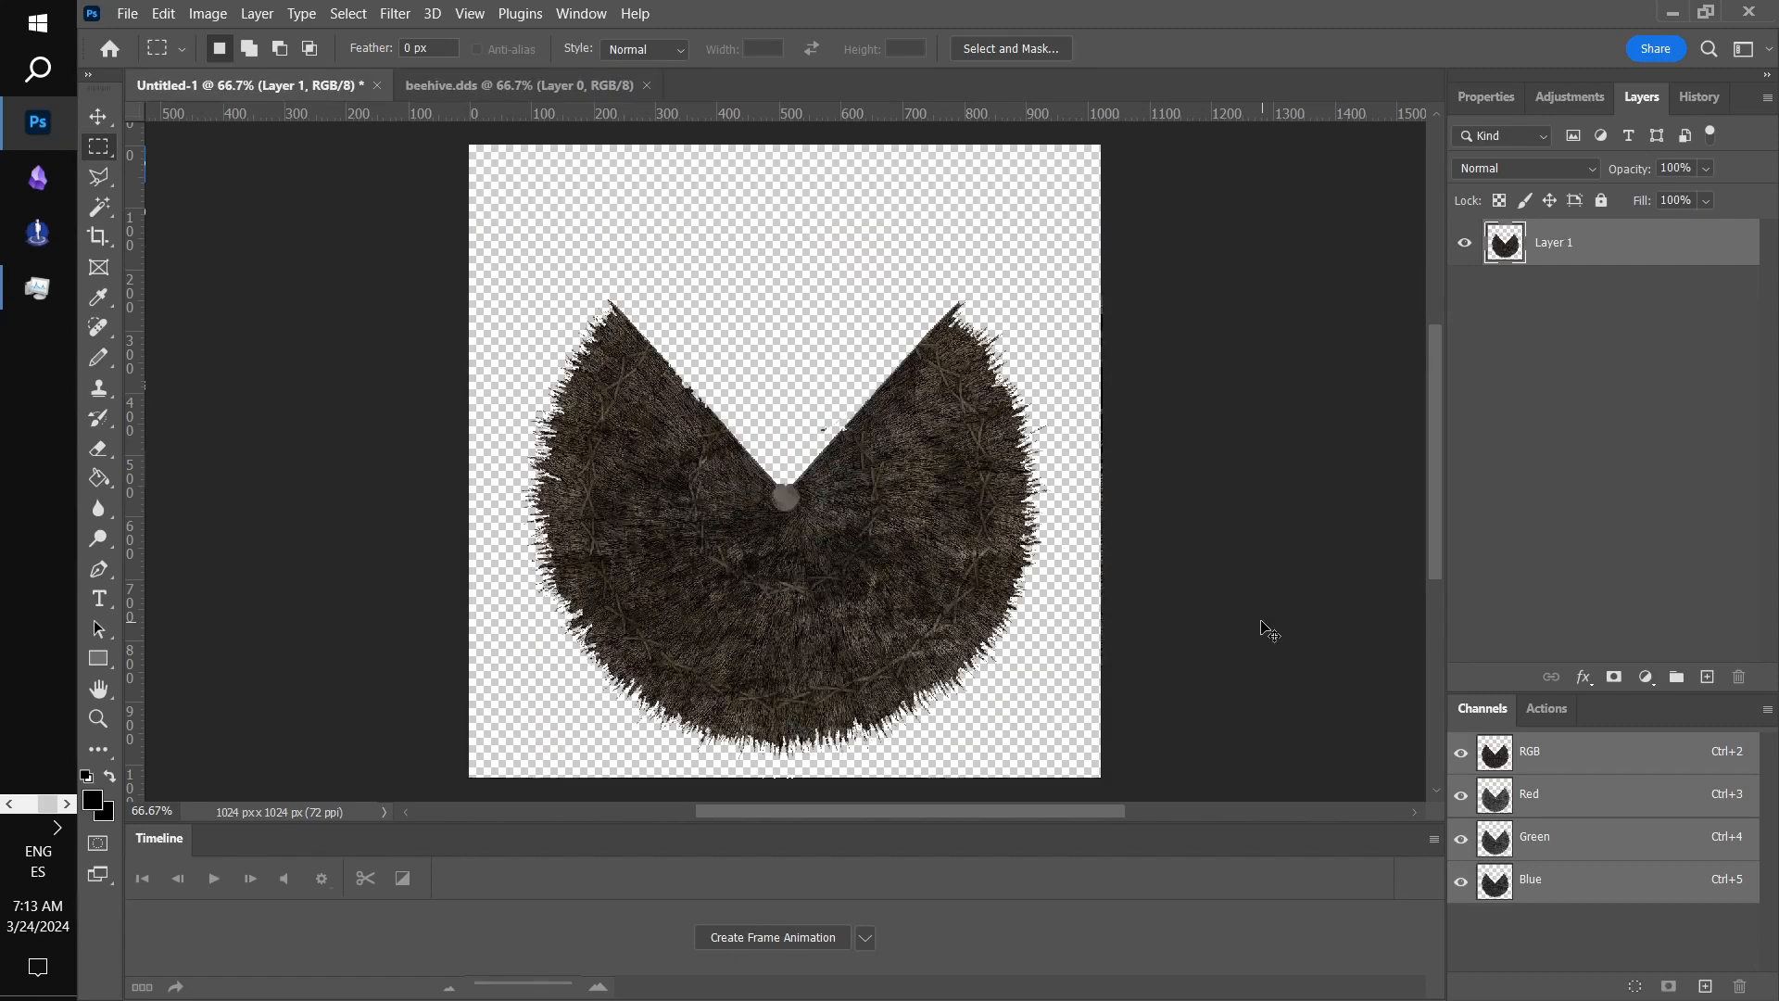
key(ctrl+v)
click(1606, 298)
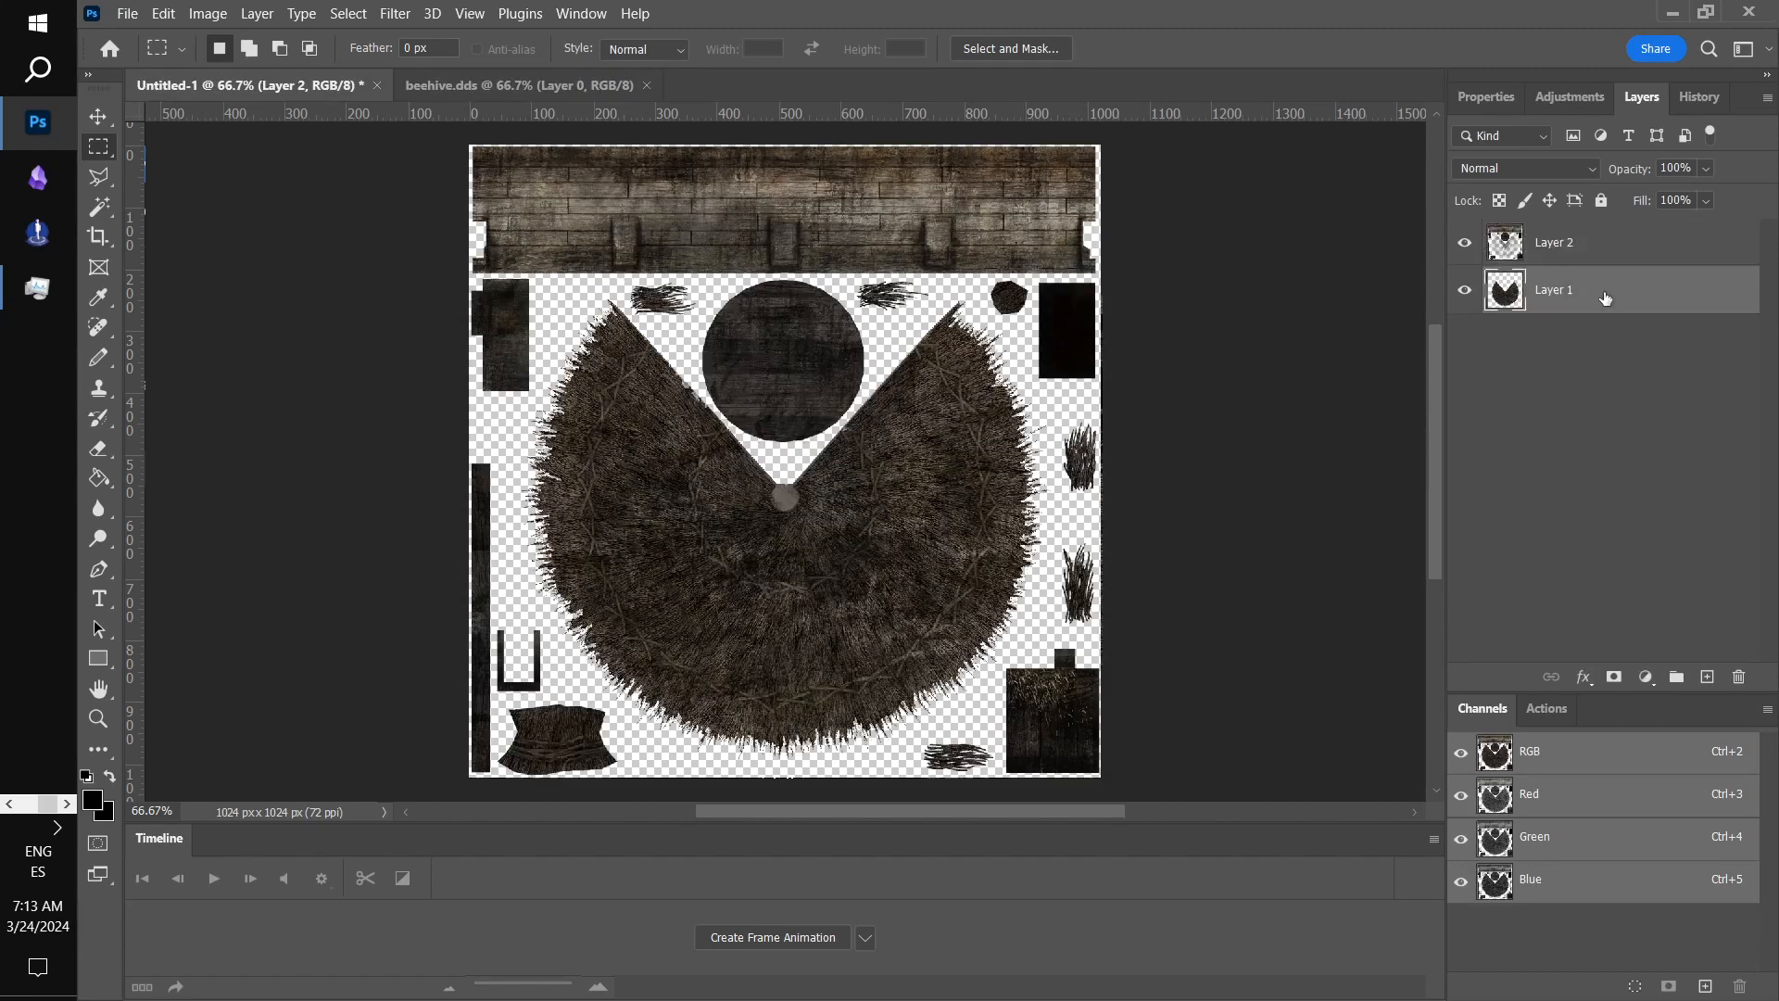
drag(1566, 306, 1562, 236)
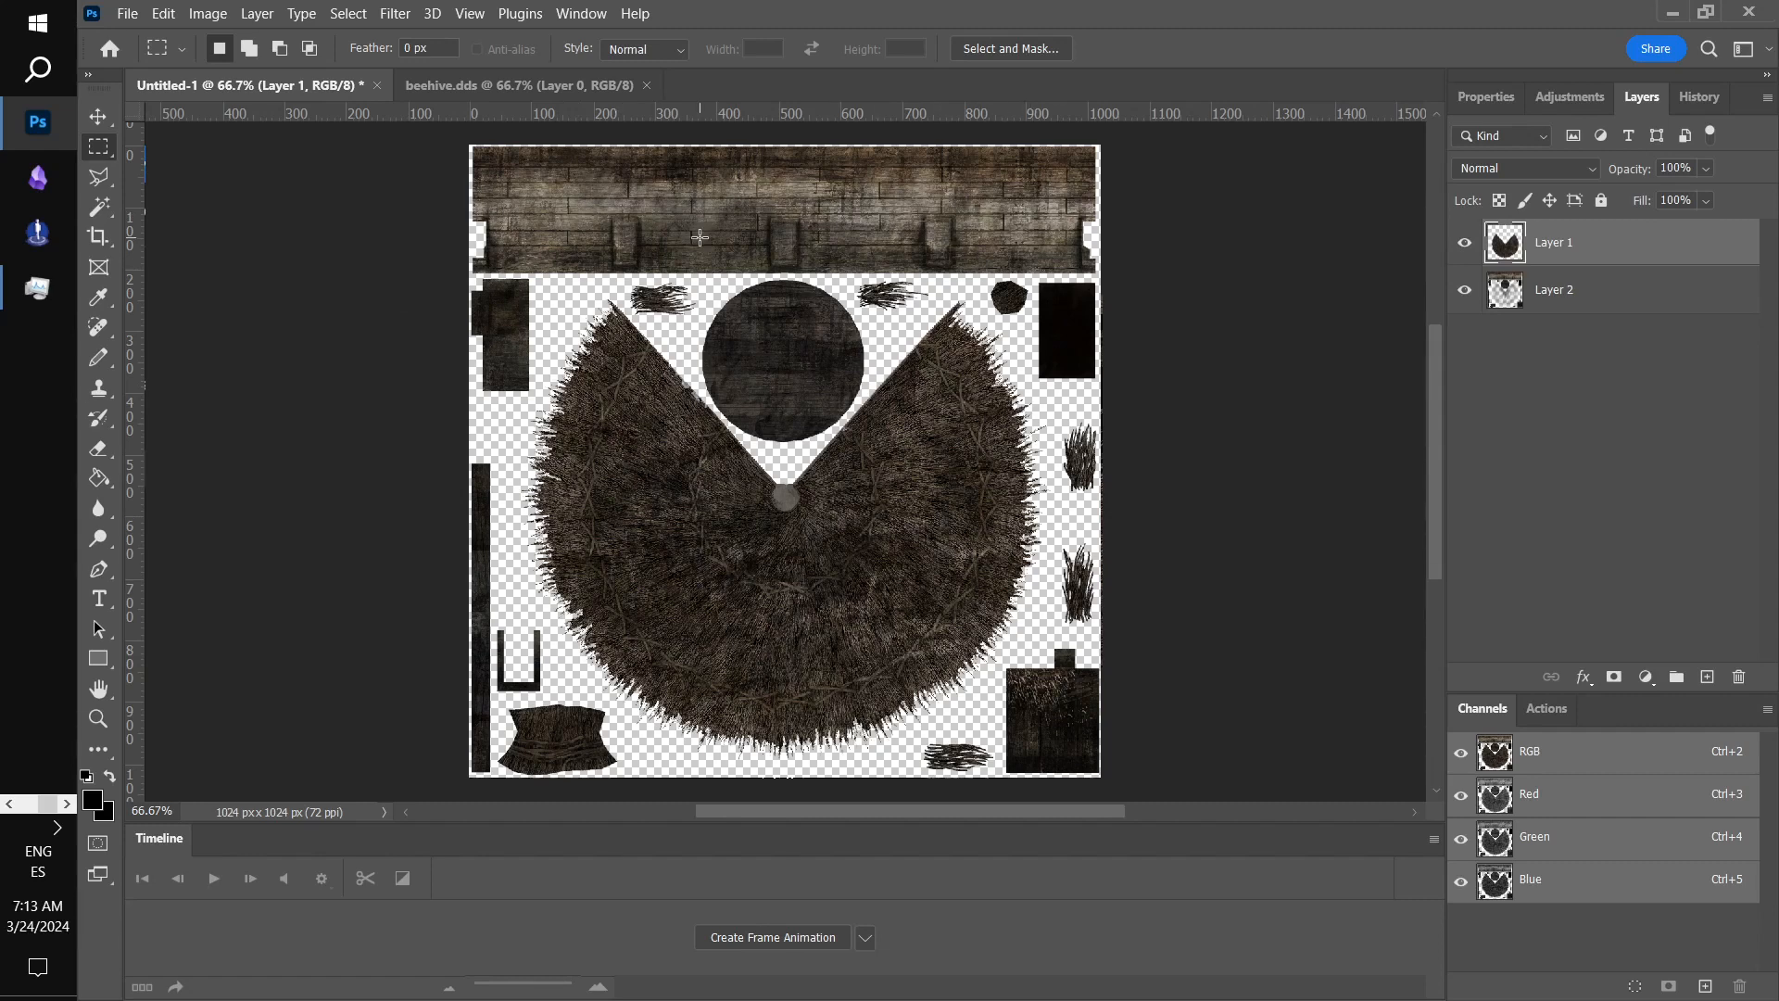
- Save a PNG copy of the combined texture as Beehive.png in the Desktop folder Forging Your Destiny, replacing the existing file
click(127, 13)
click(176, 299)
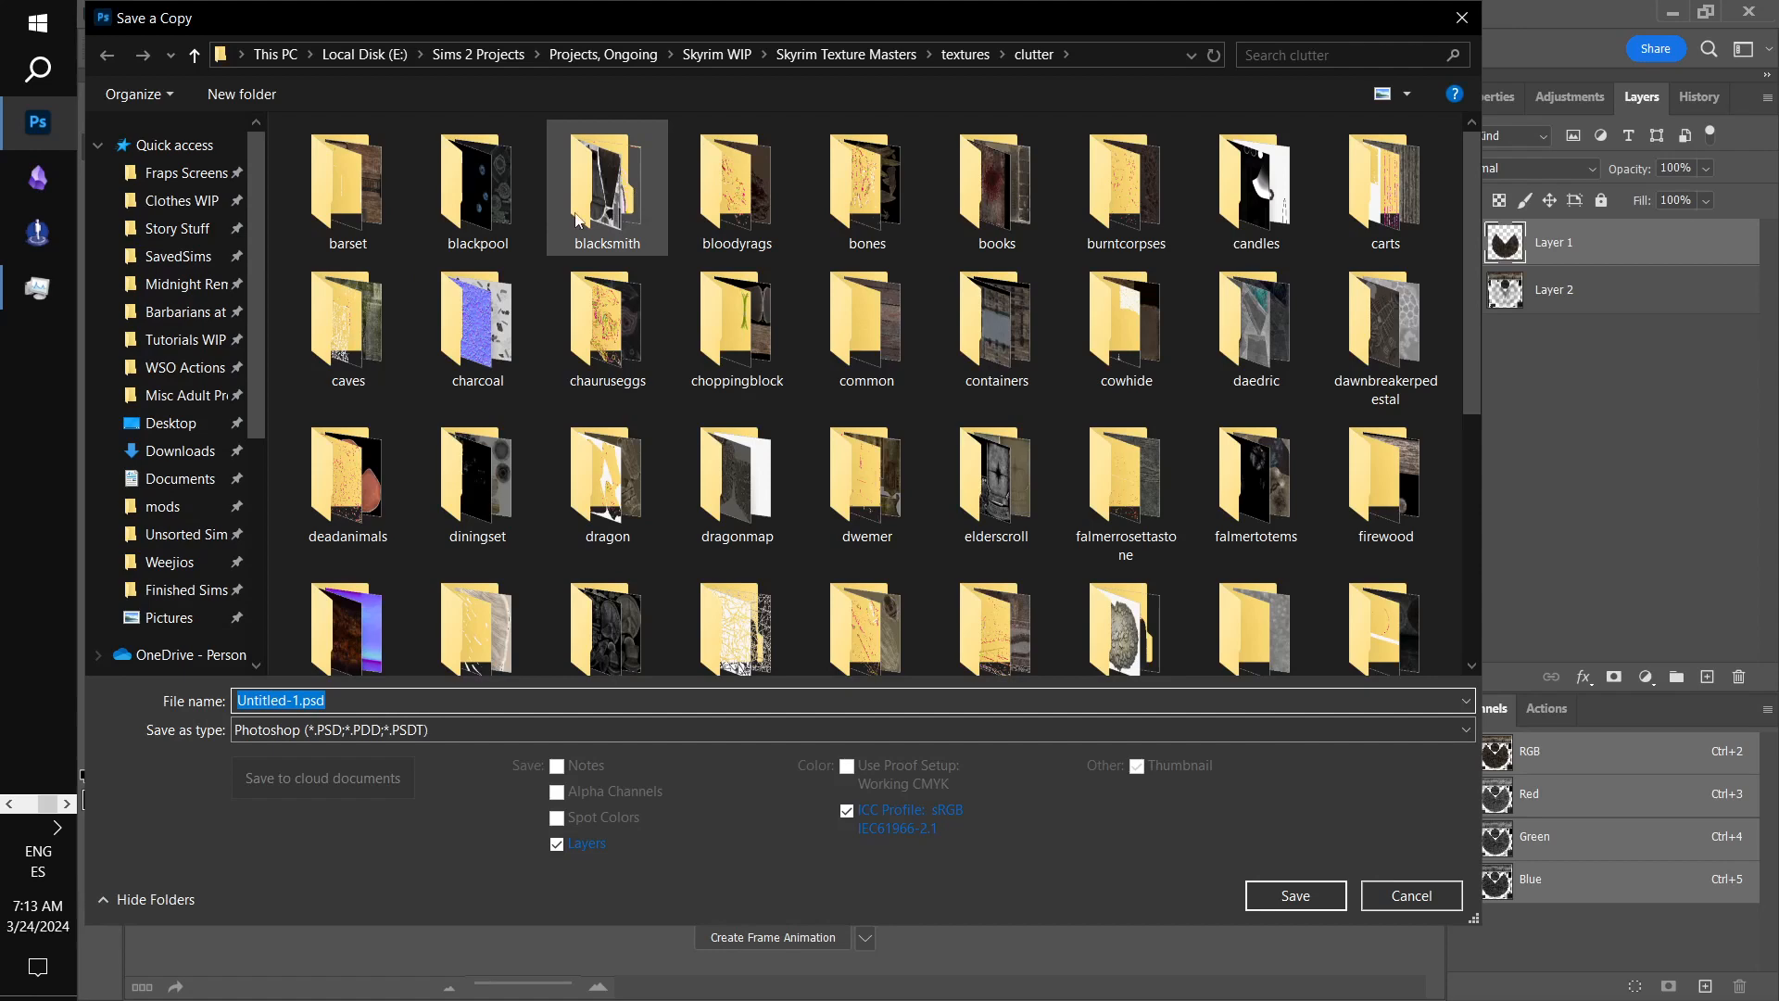
click(170, 422)
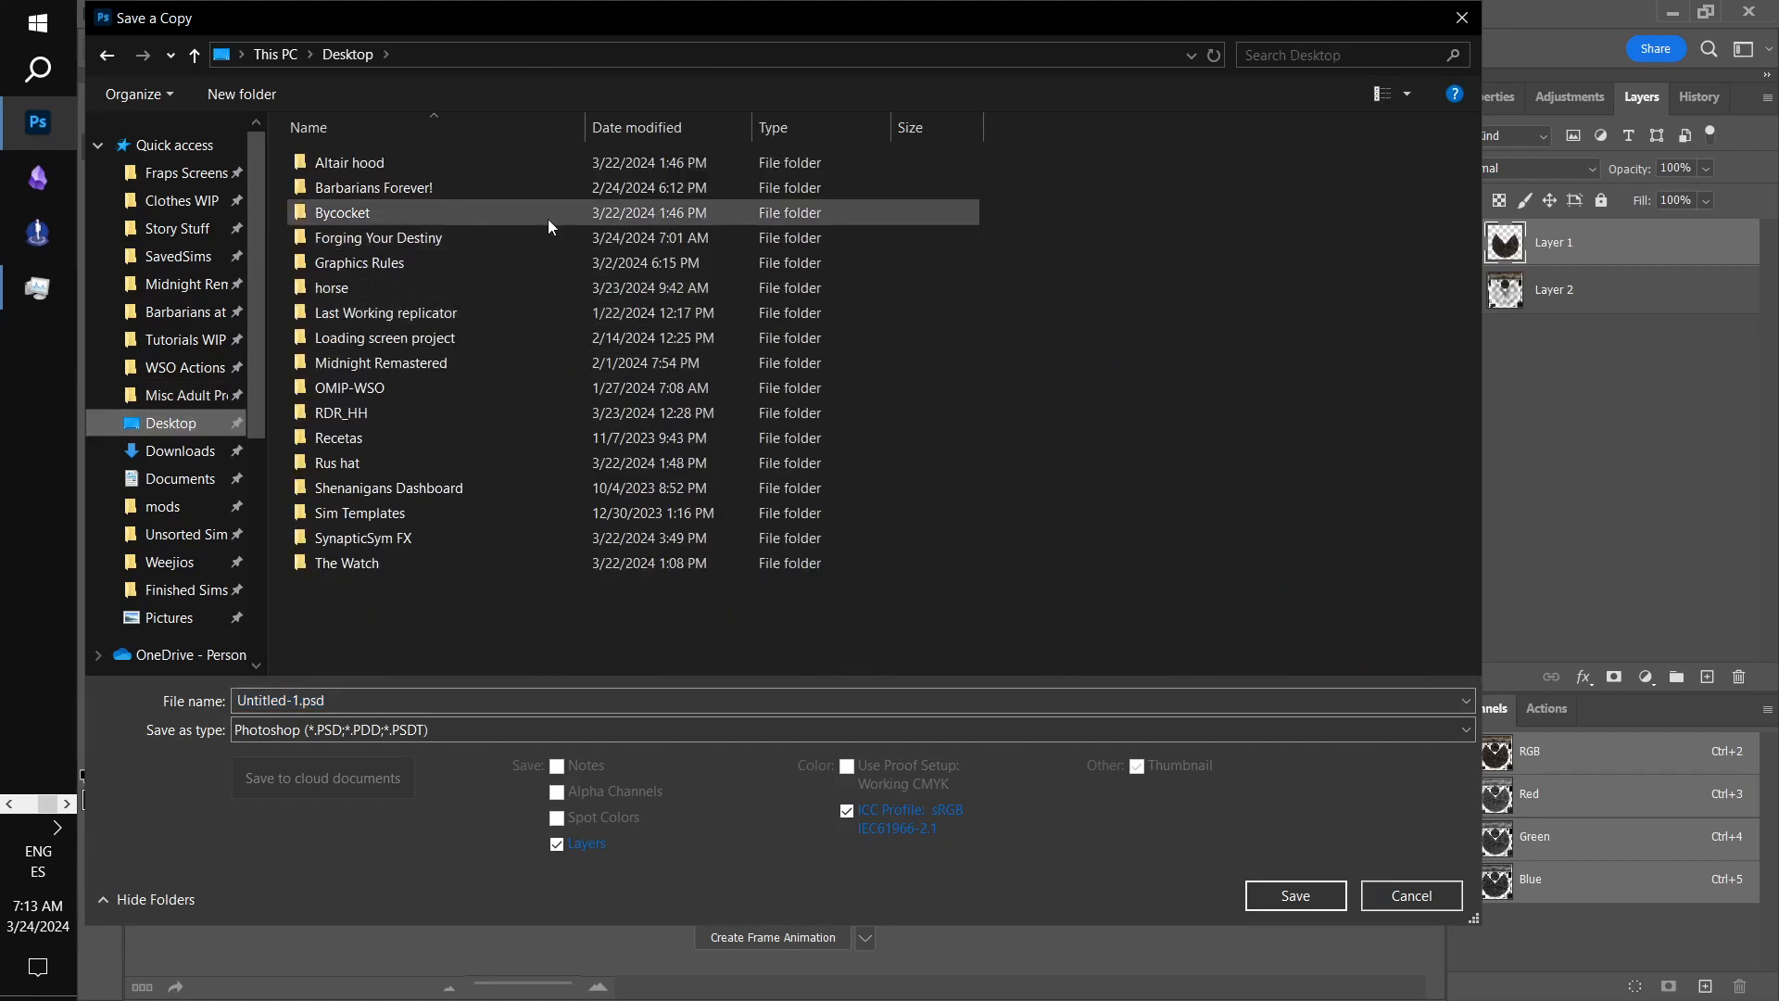
double_click(541, 239)
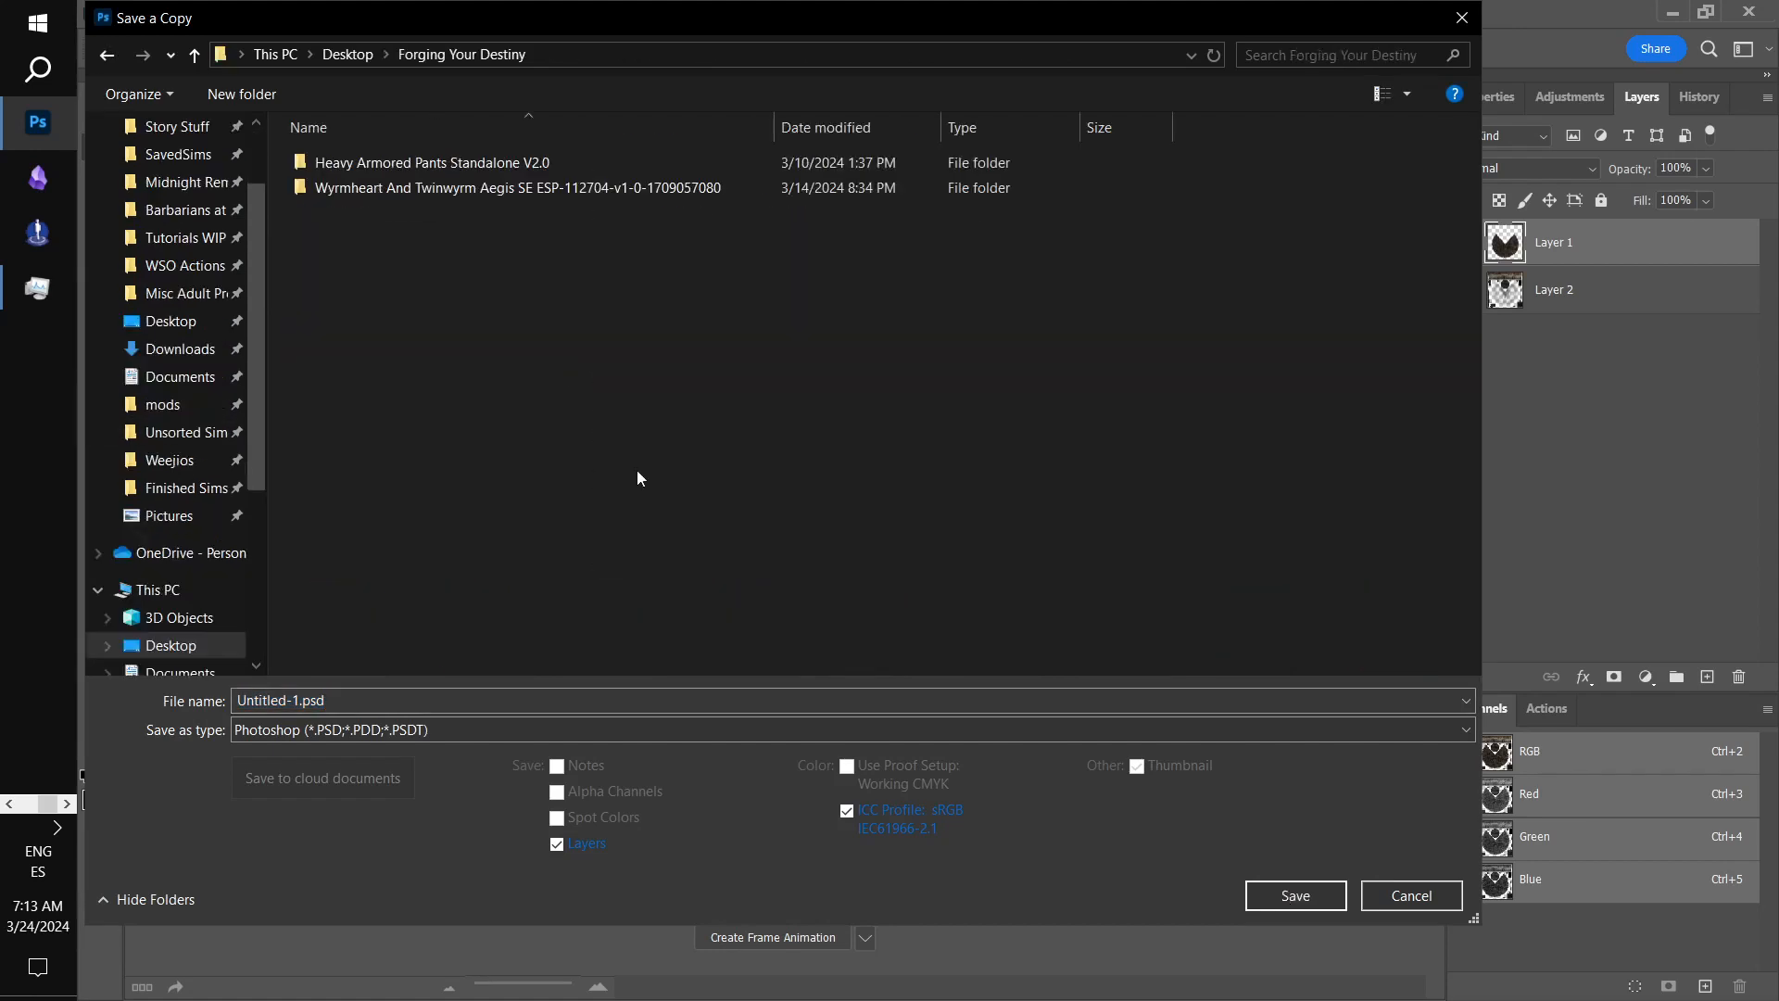
click(648, 728)
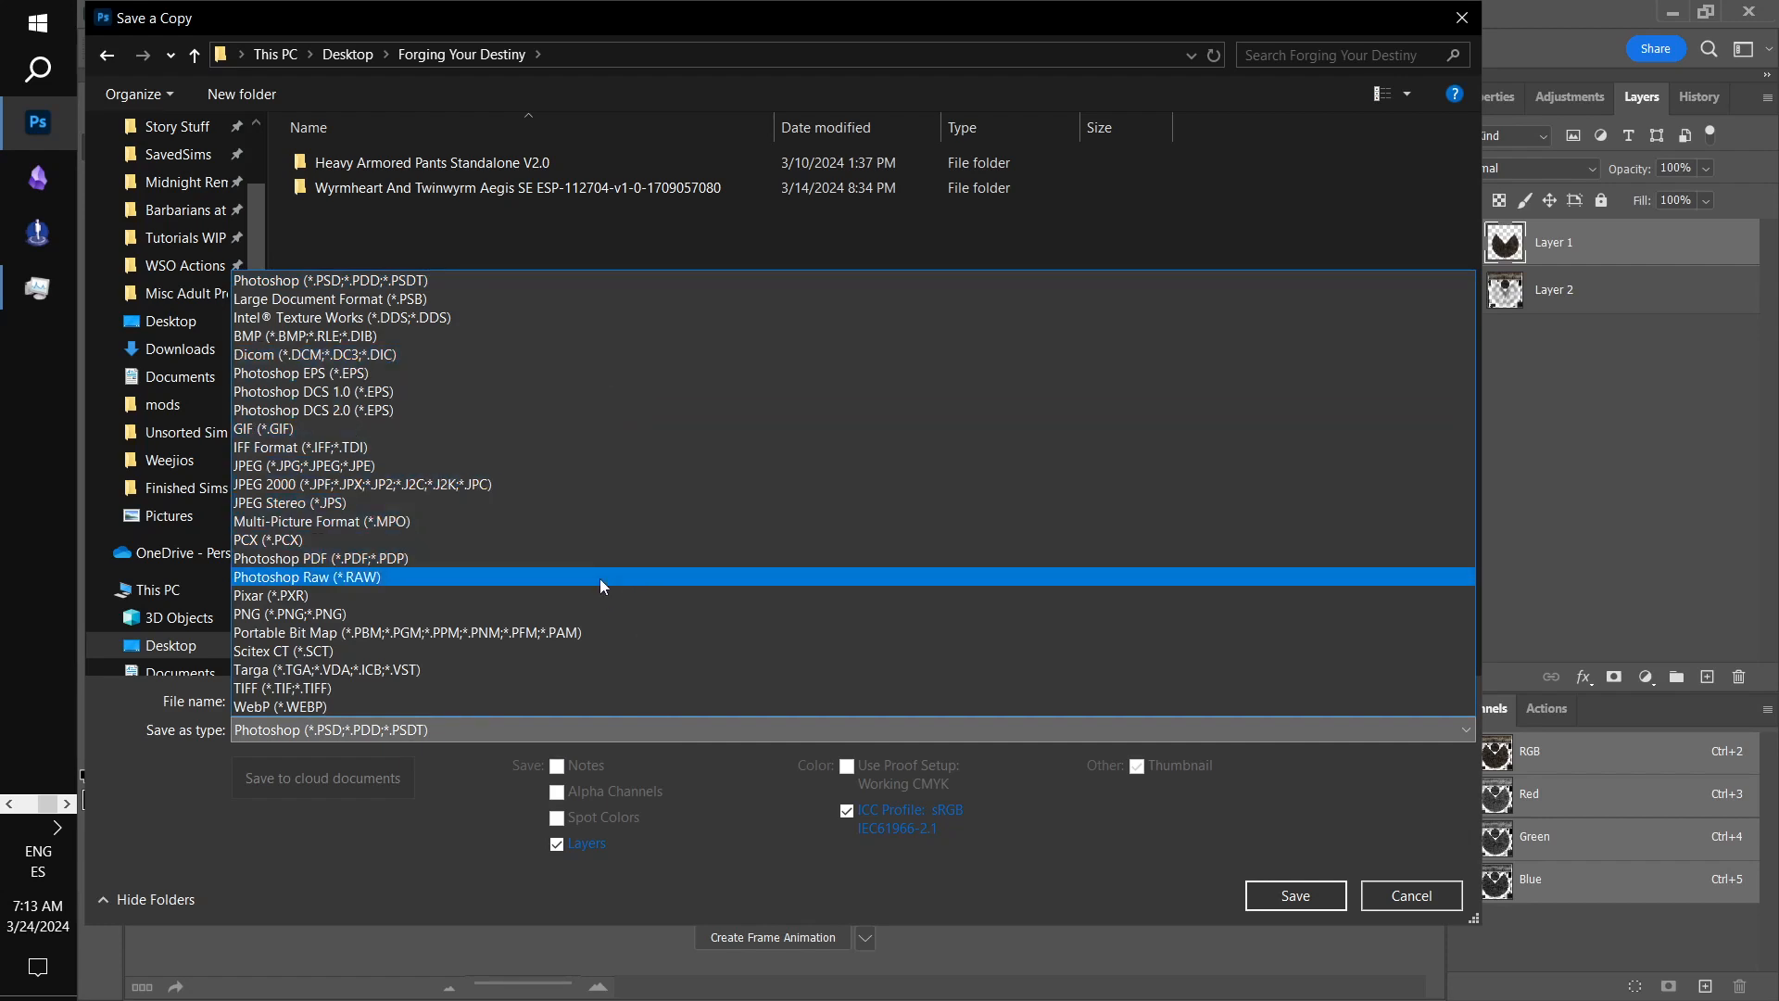
click(586, 616)
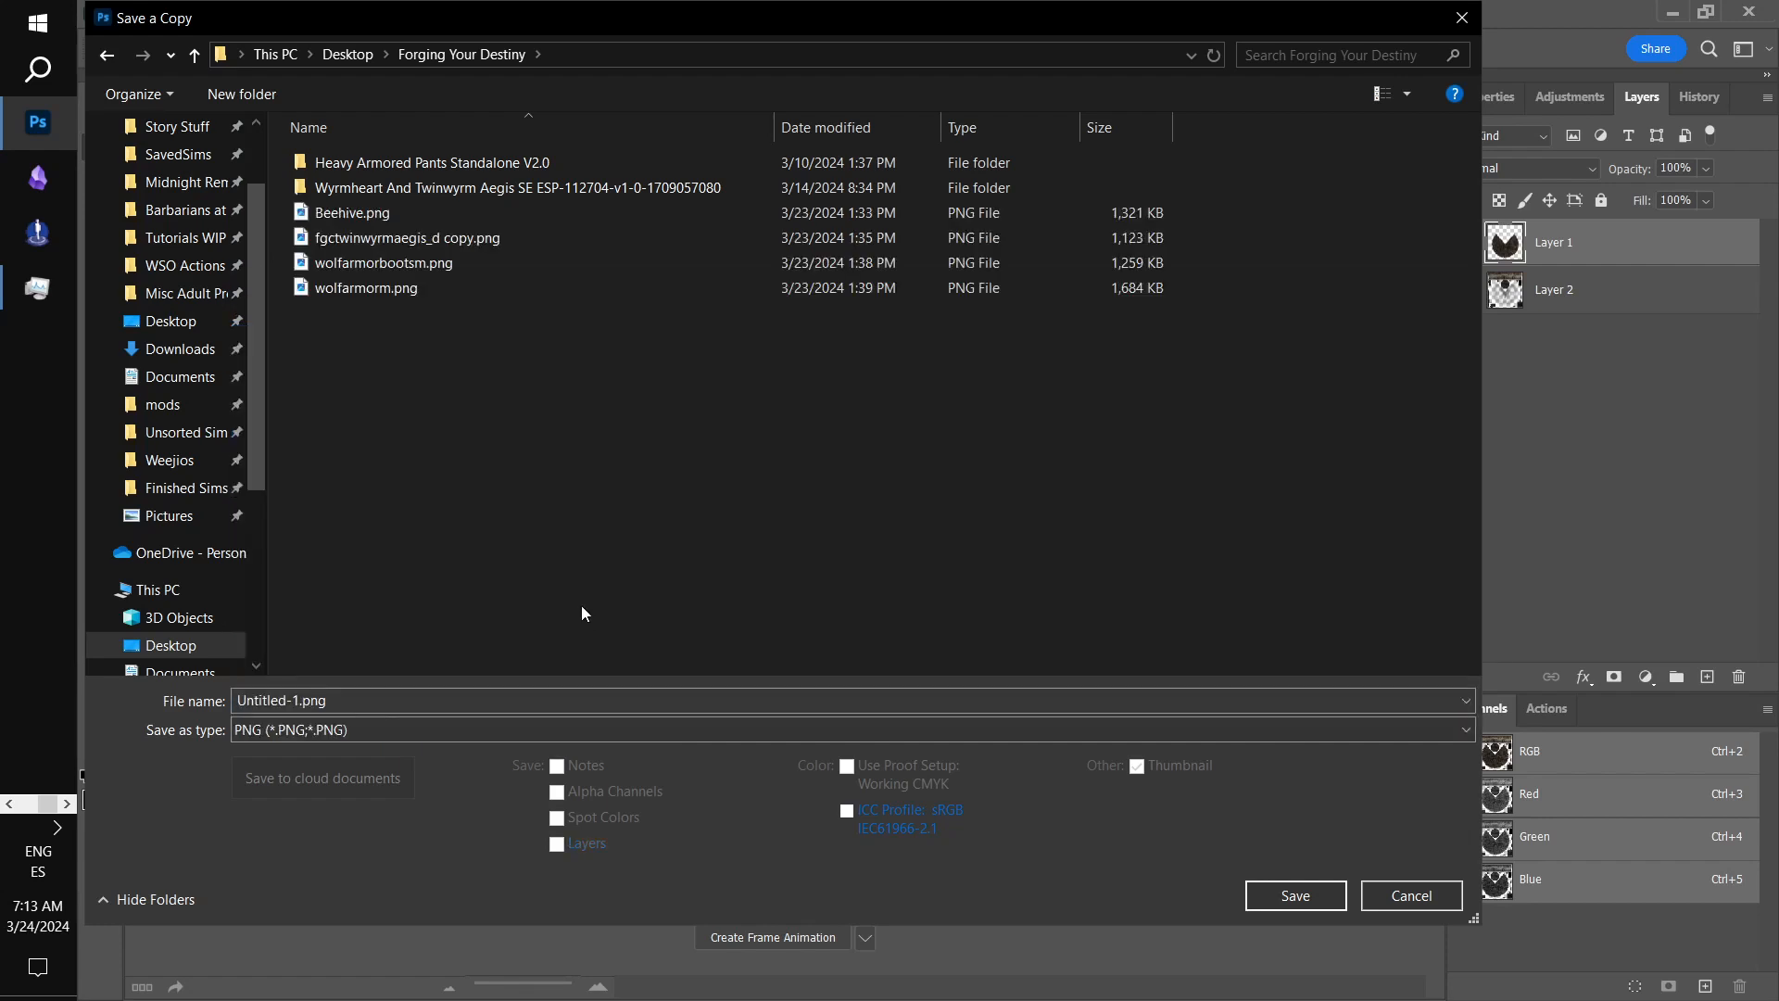
click(530, 214)
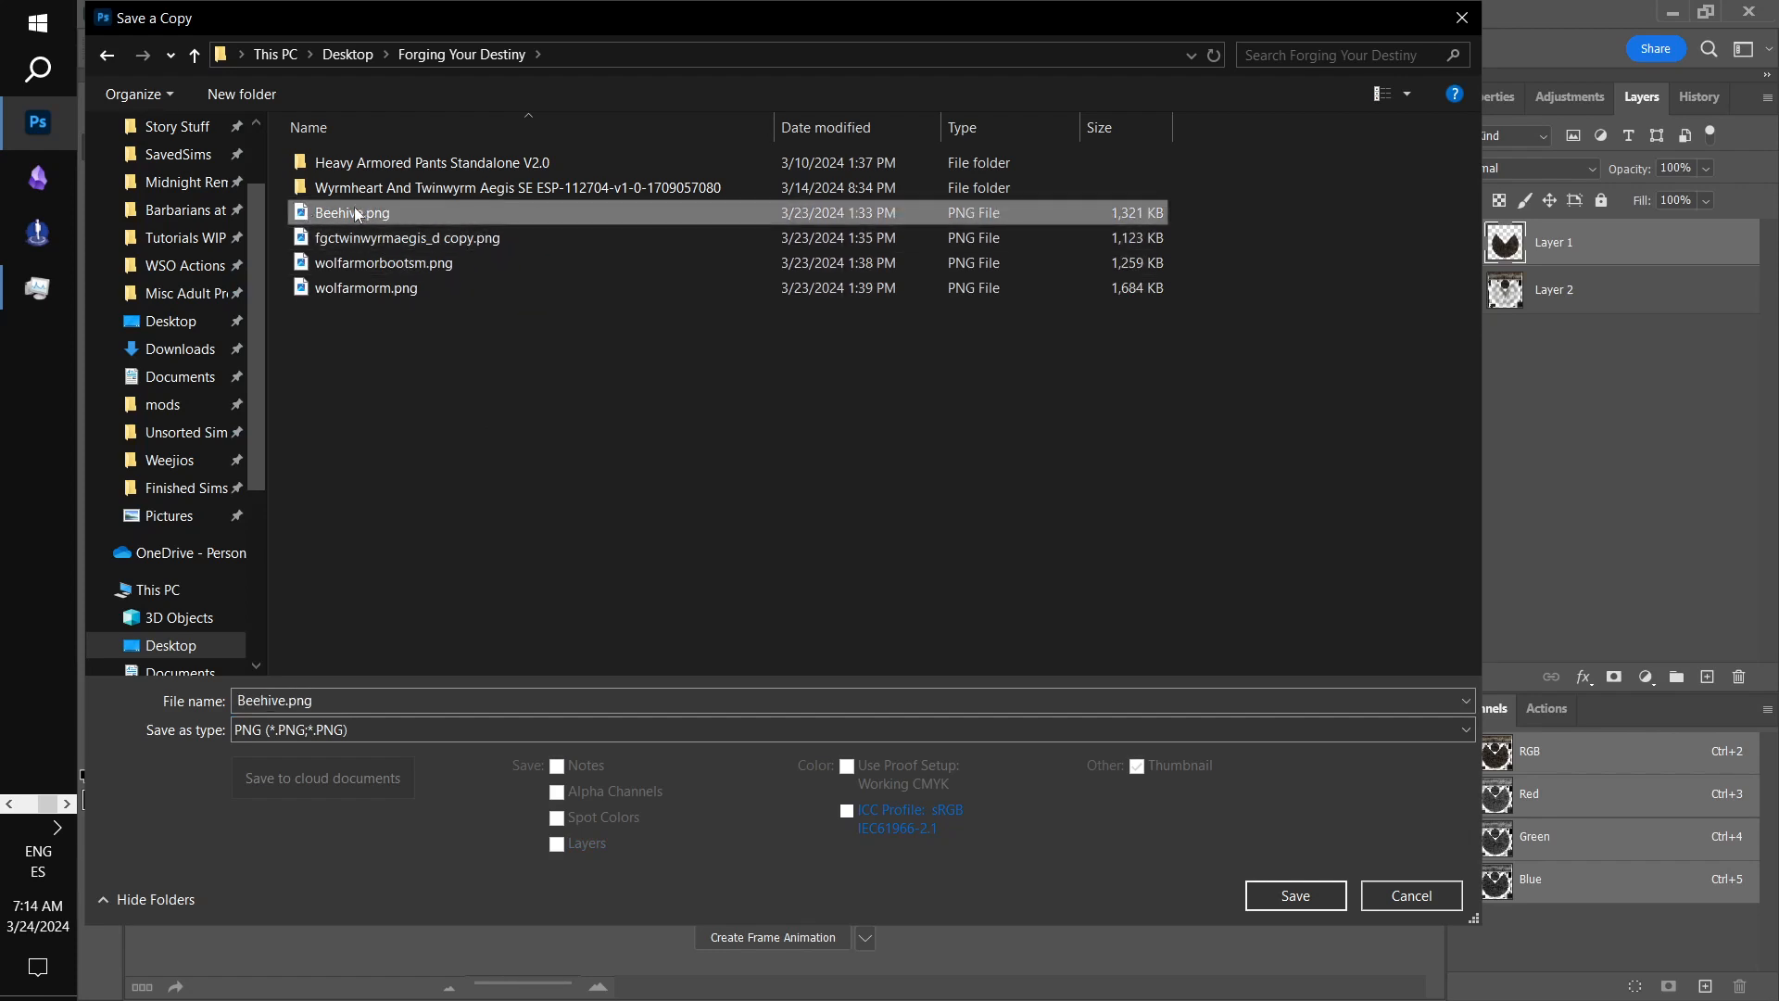
click(1297, 903)
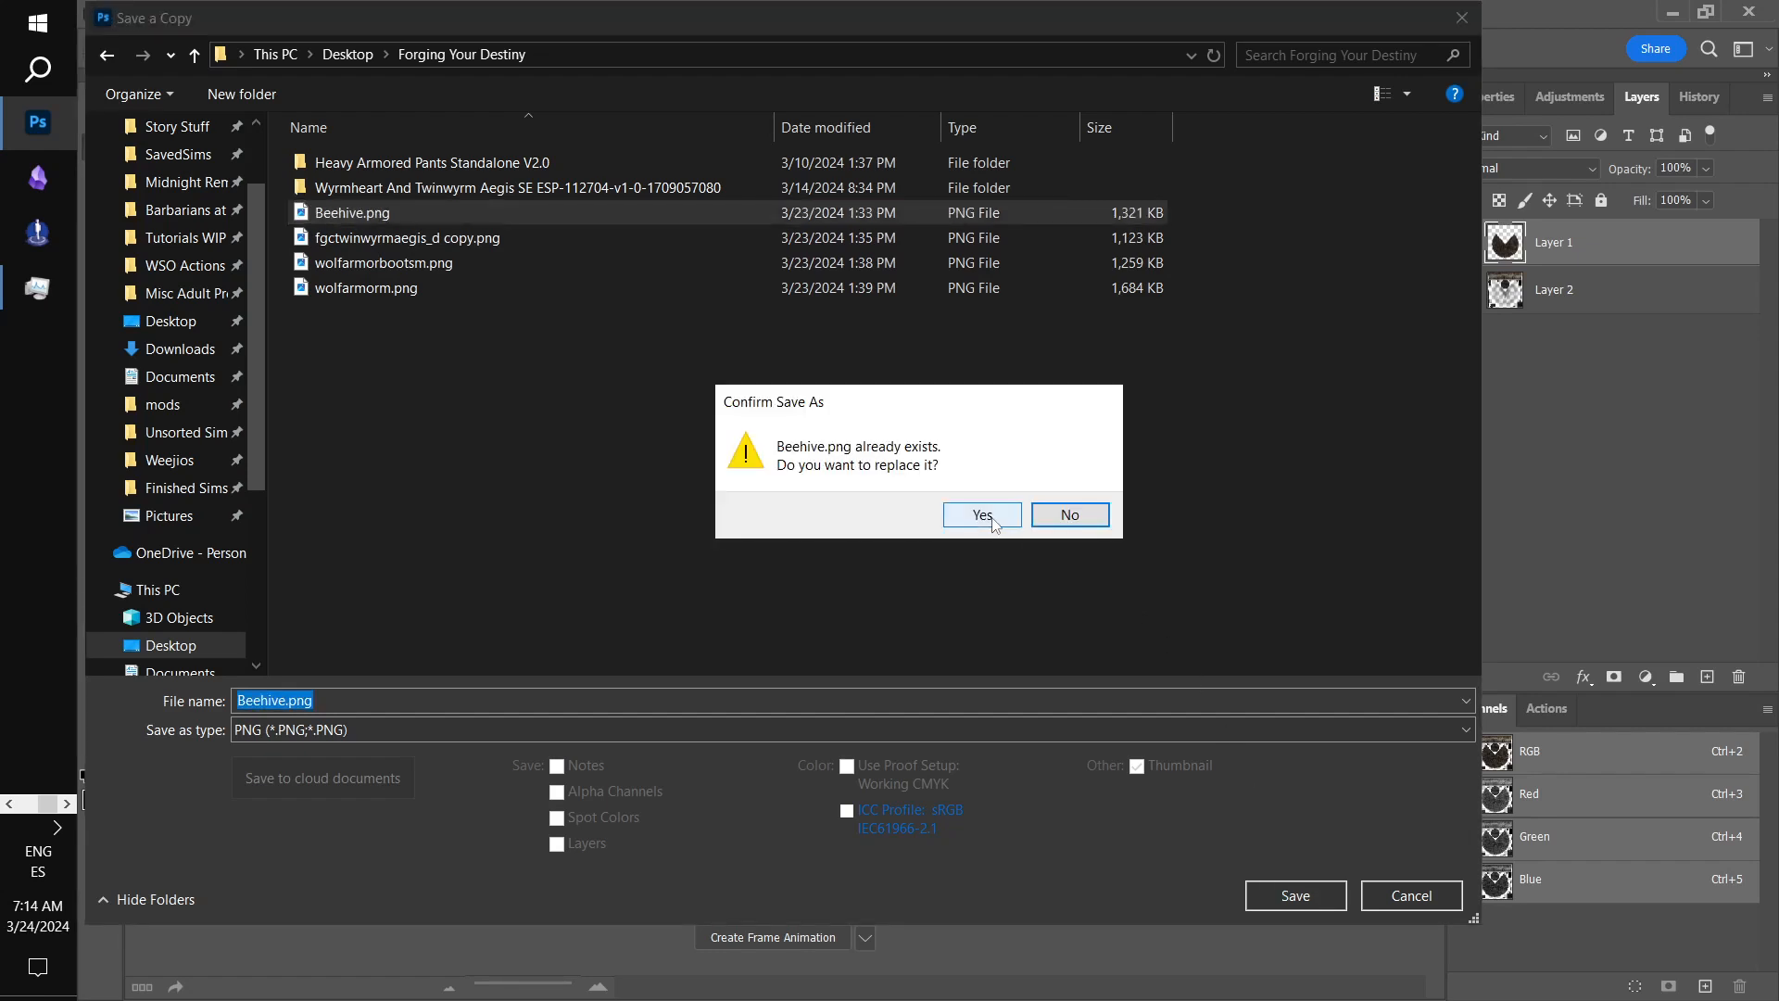
click(990, 518)
click(1015, 341)
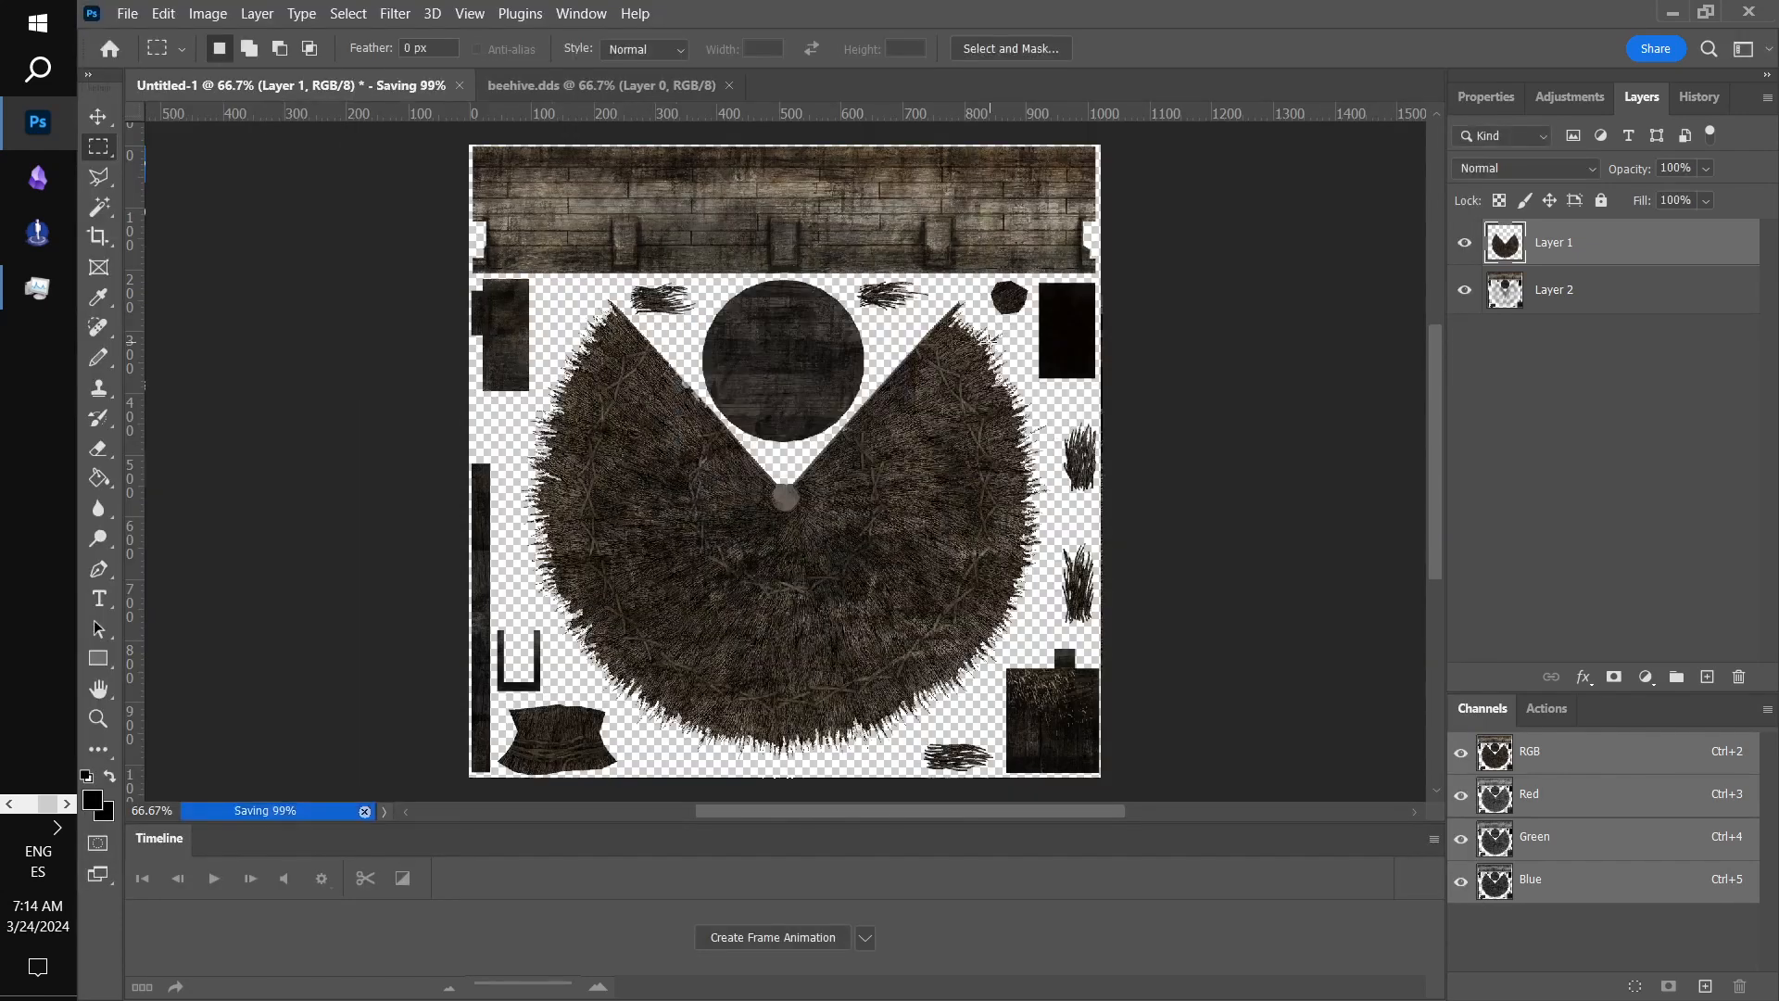
- Start opening a file and browse from Projects, Ongoing to Skyrim WIP > Skyrim Texture Masters > textures > armor > wolf
click(127, 13)
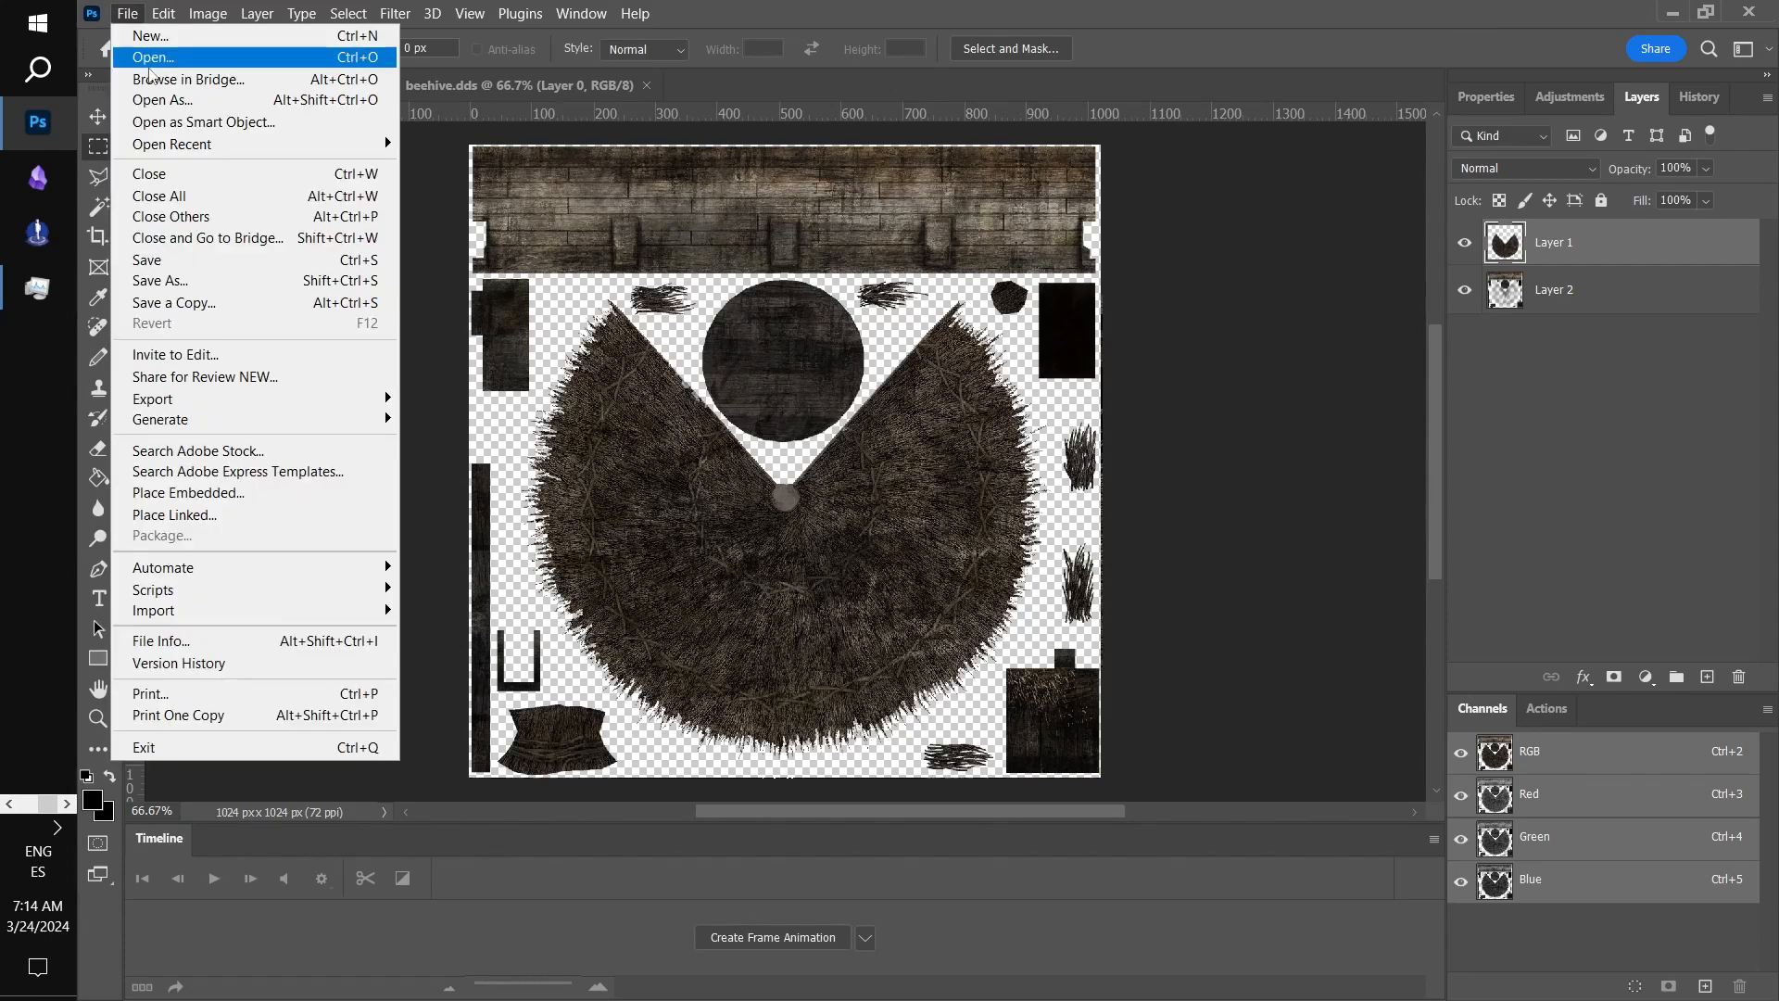
click(148, 52)
scroll(348, 424, up, 3)
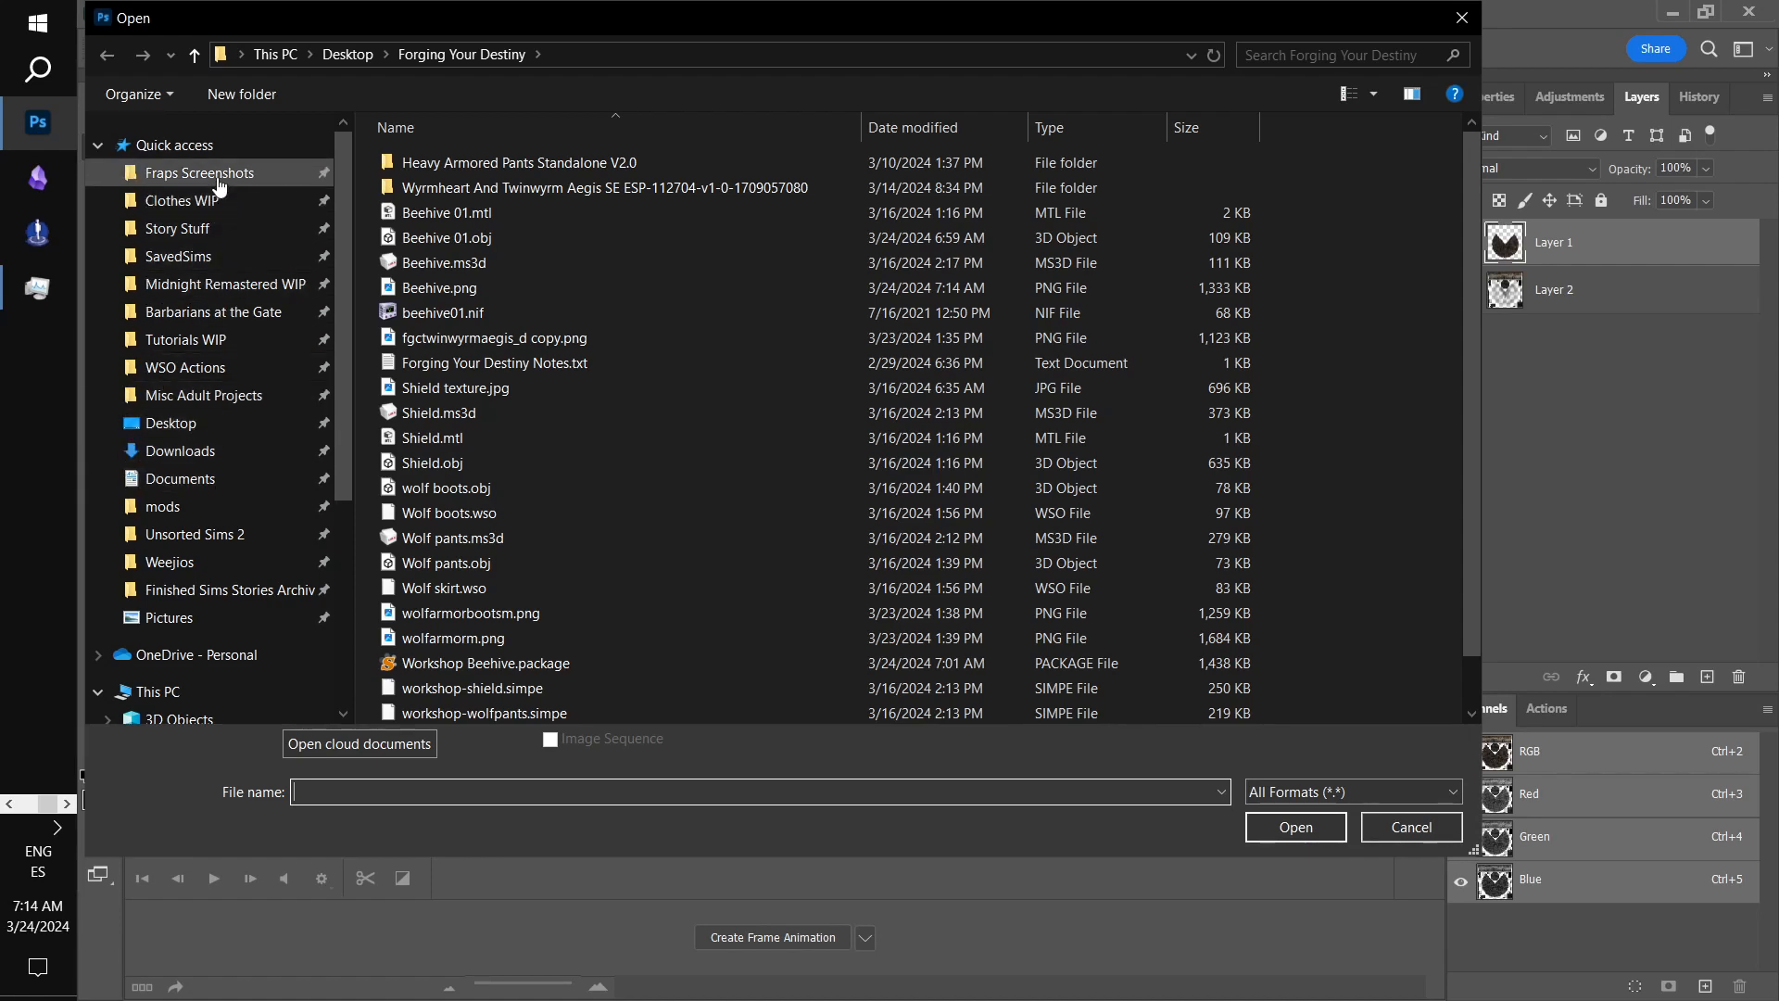
click(222, 284)
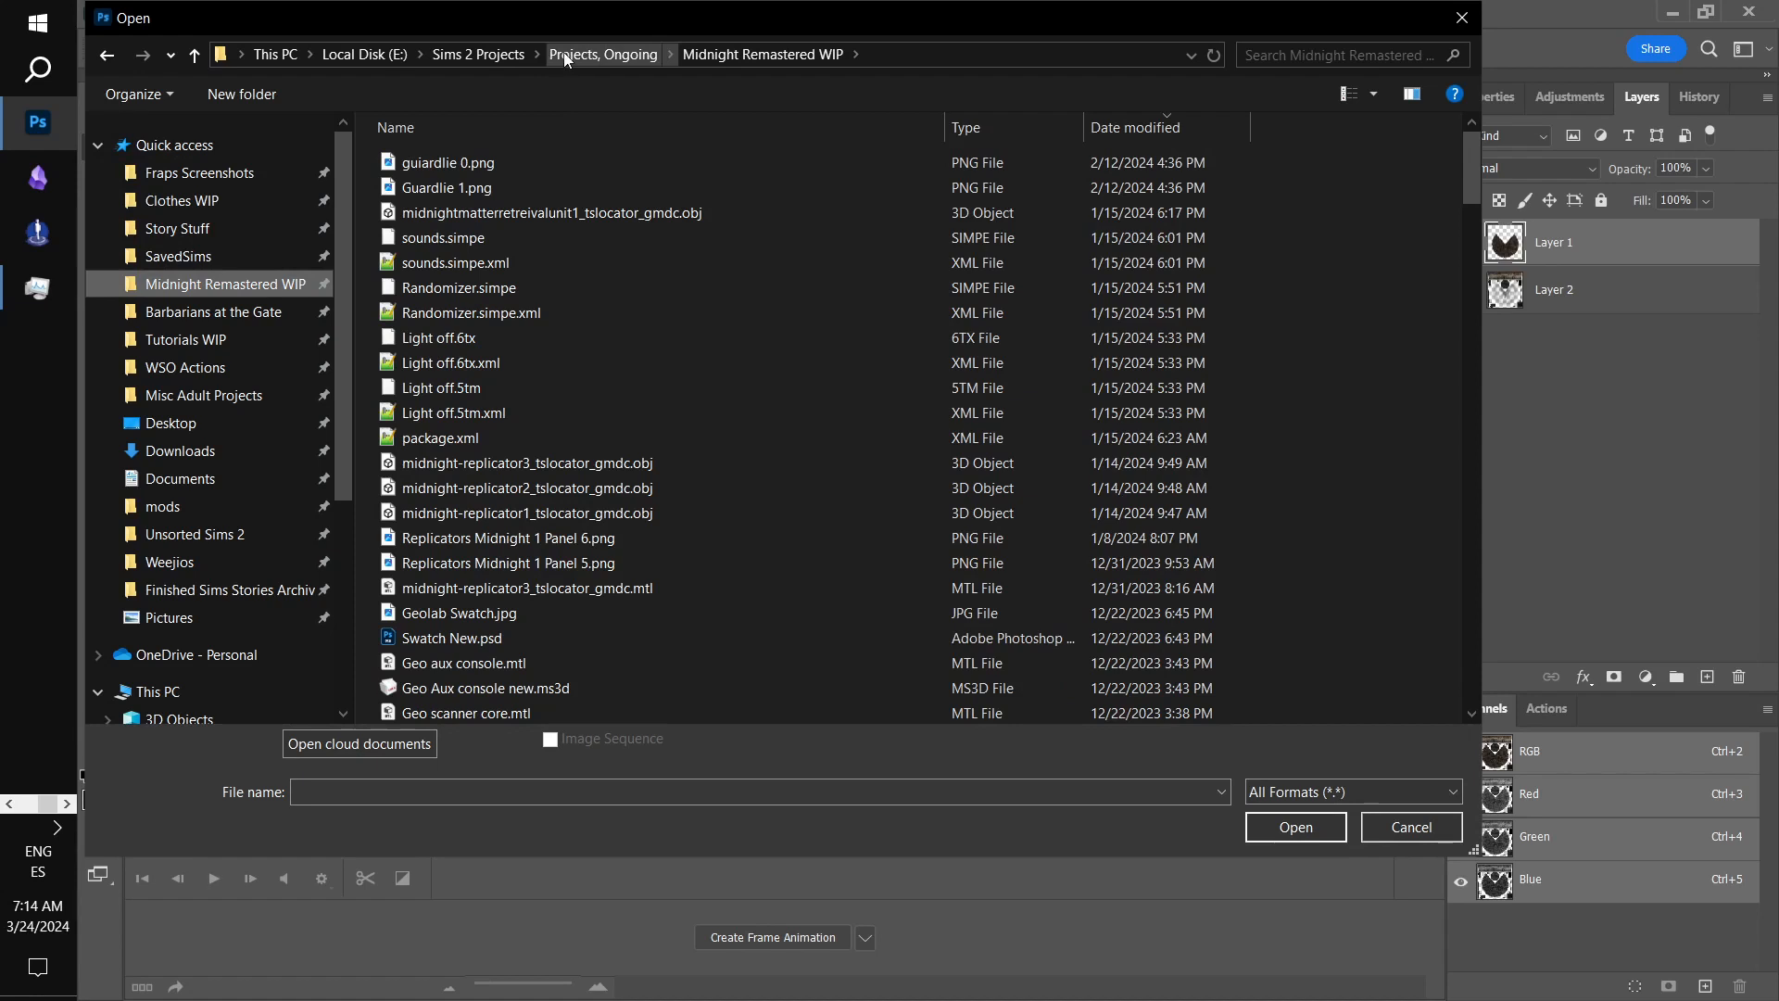
click(602, 53)
scroll(556, 545, down, 2)
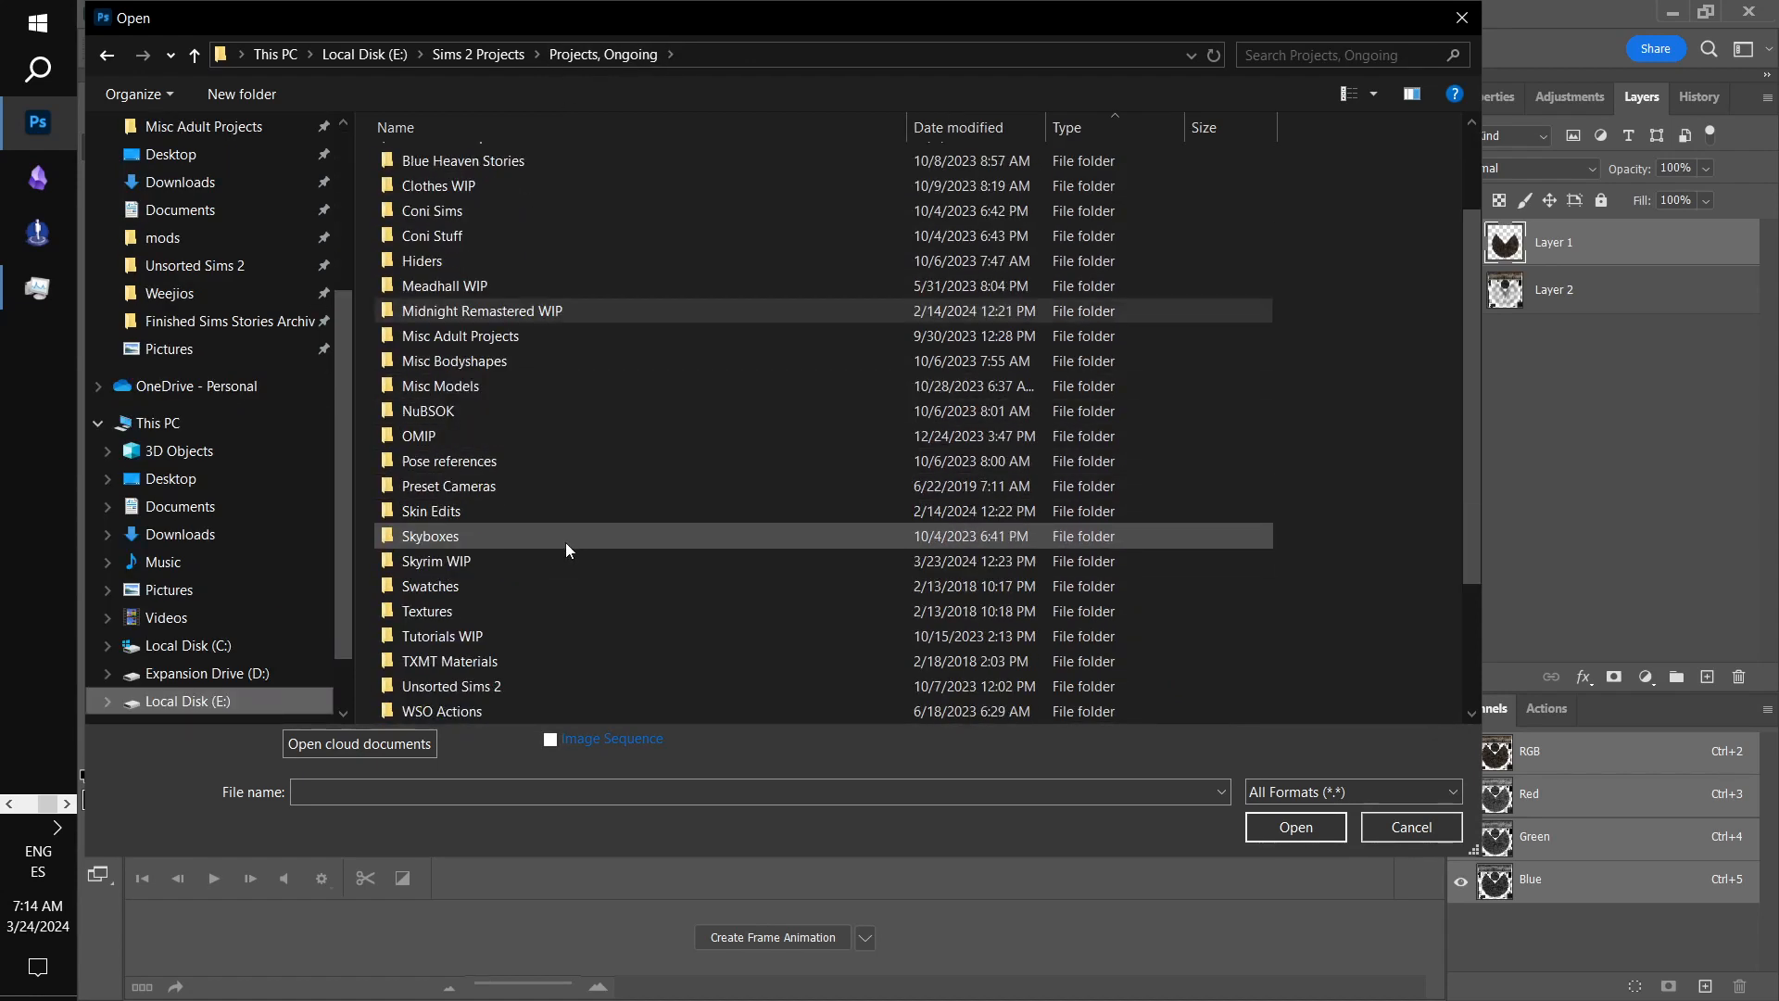
double_click(544, 554)
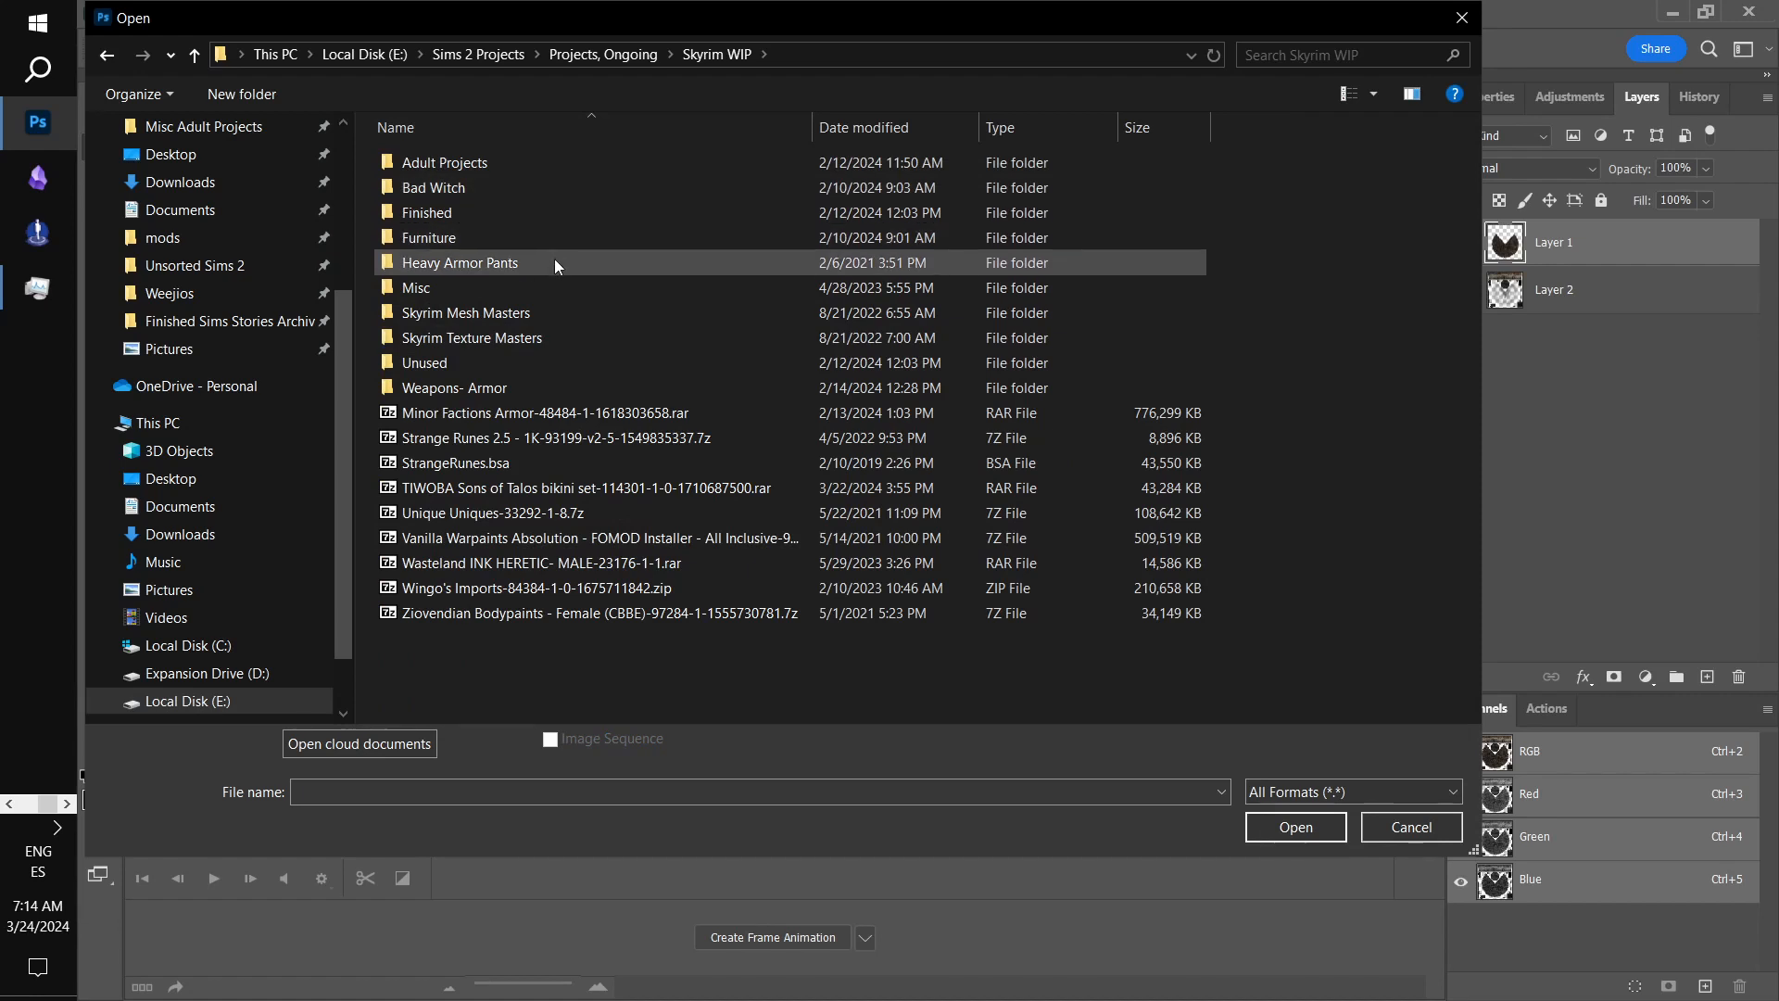
double_click(522, 332)
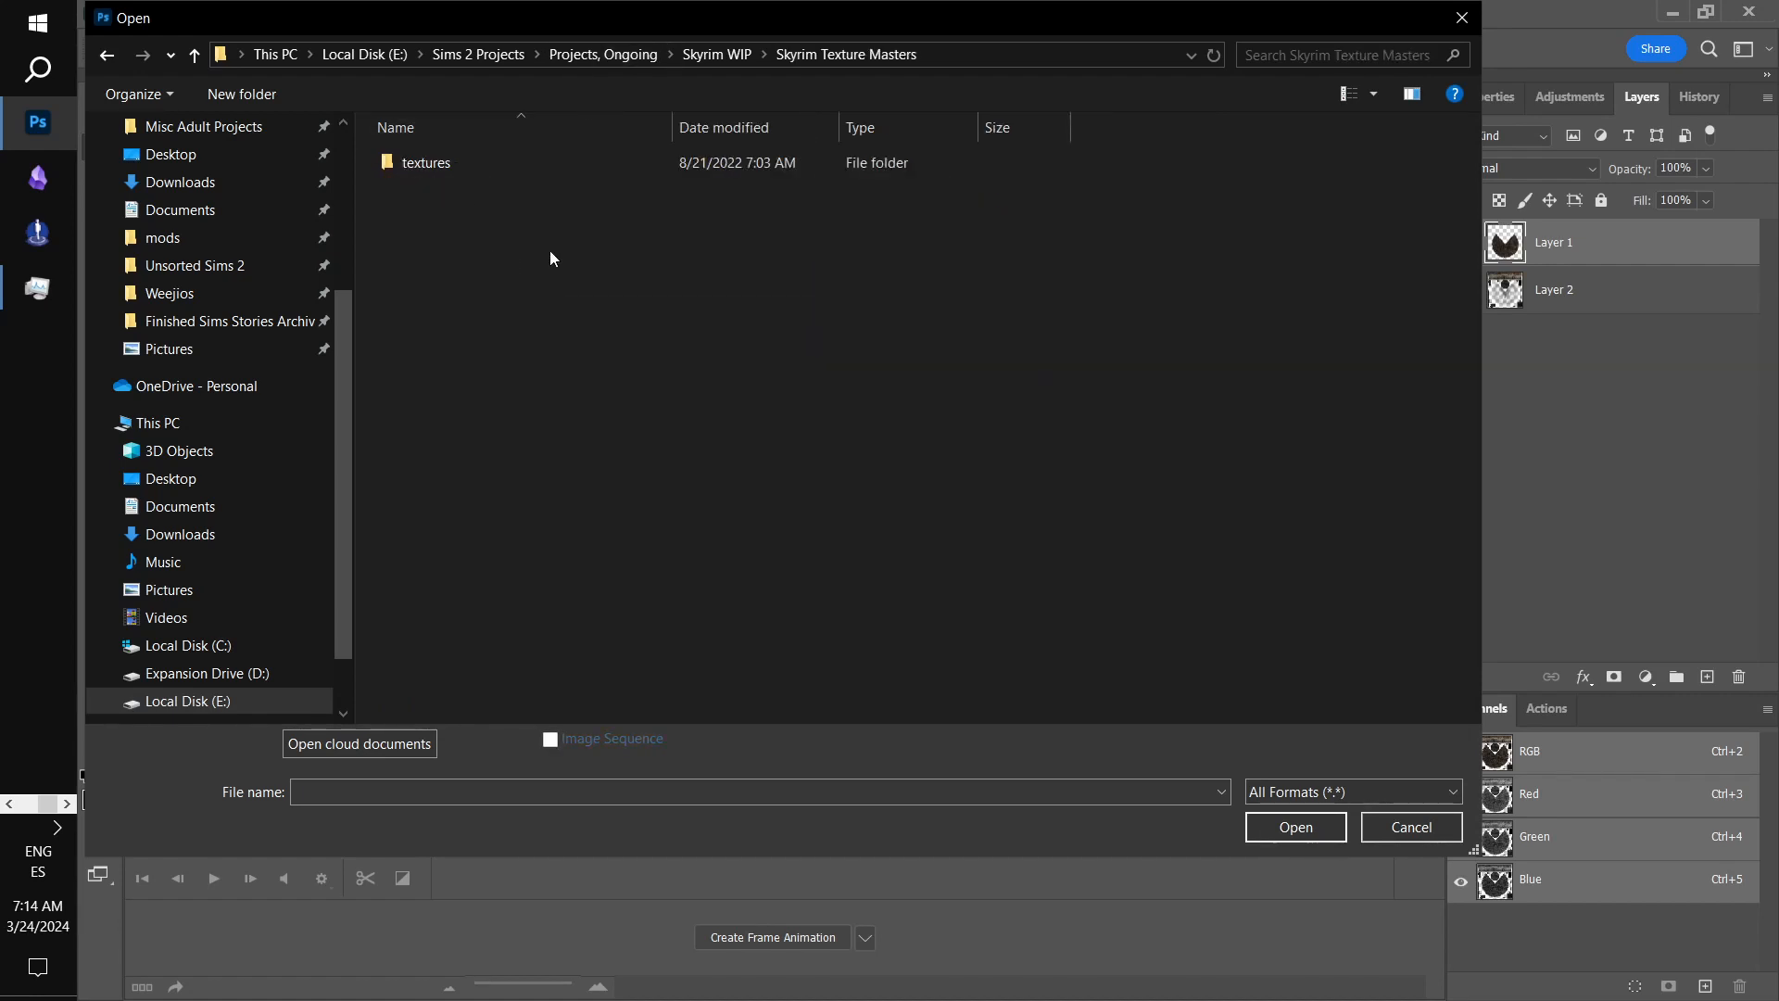
double_click(545, 154)
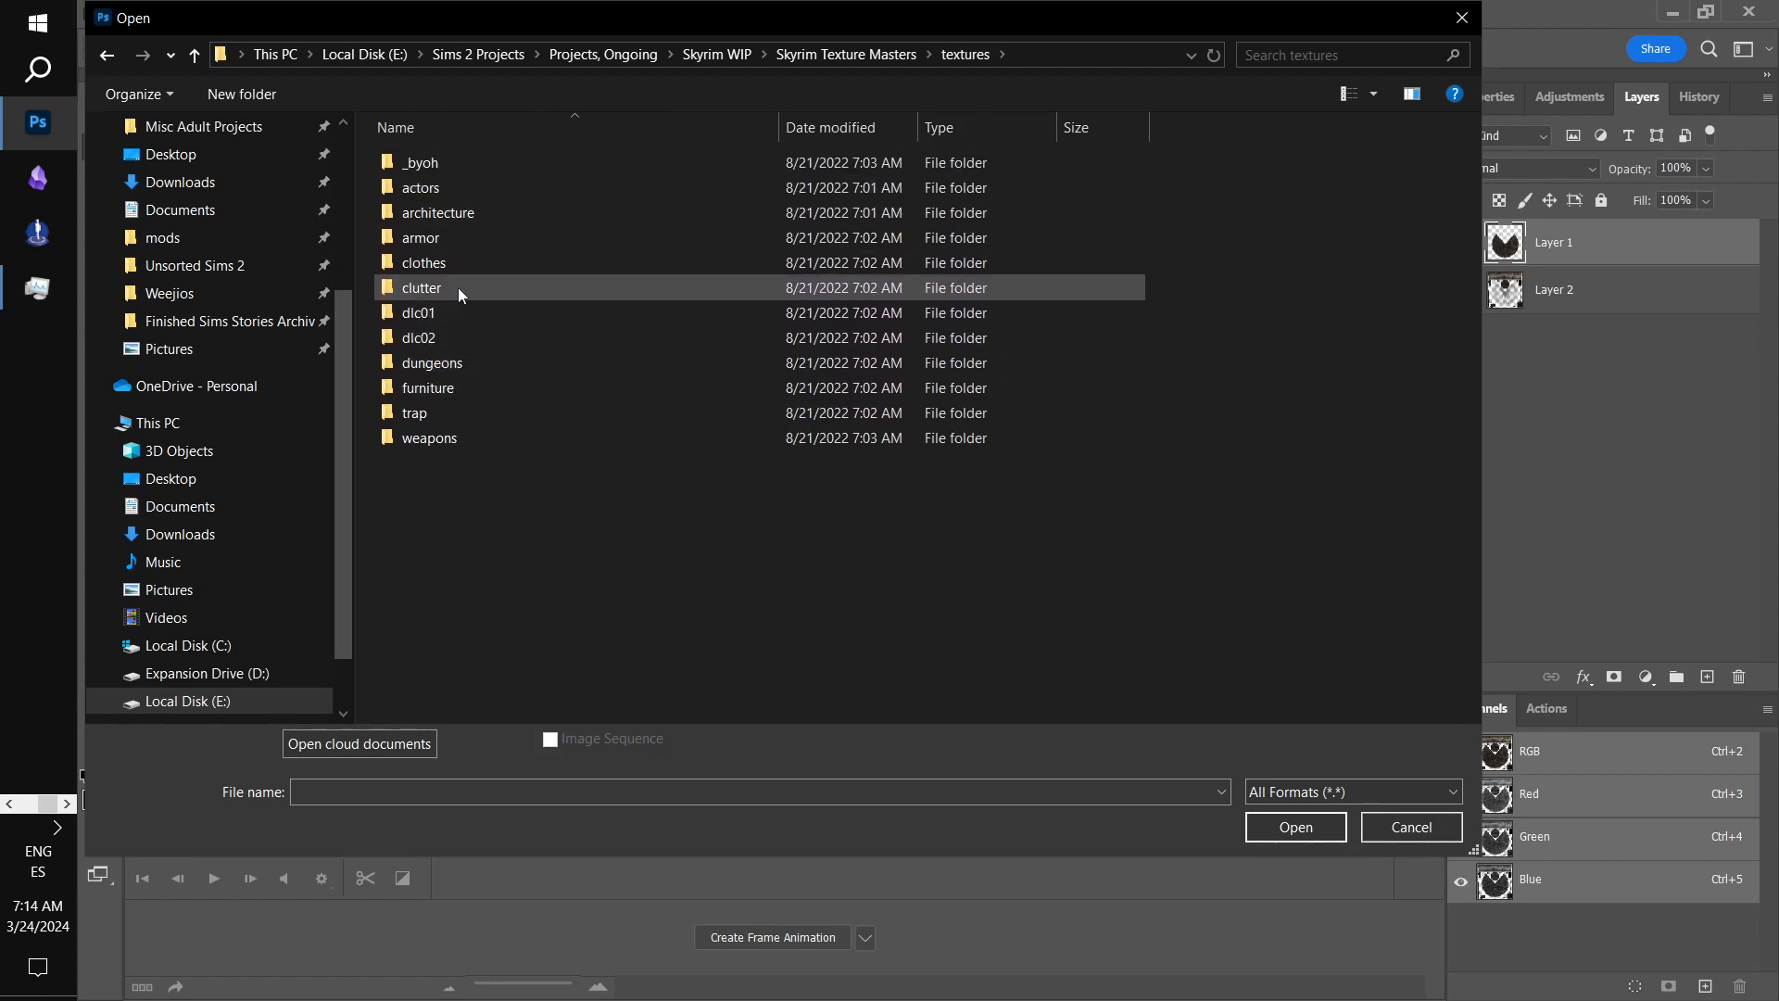
double_click(457, 234)
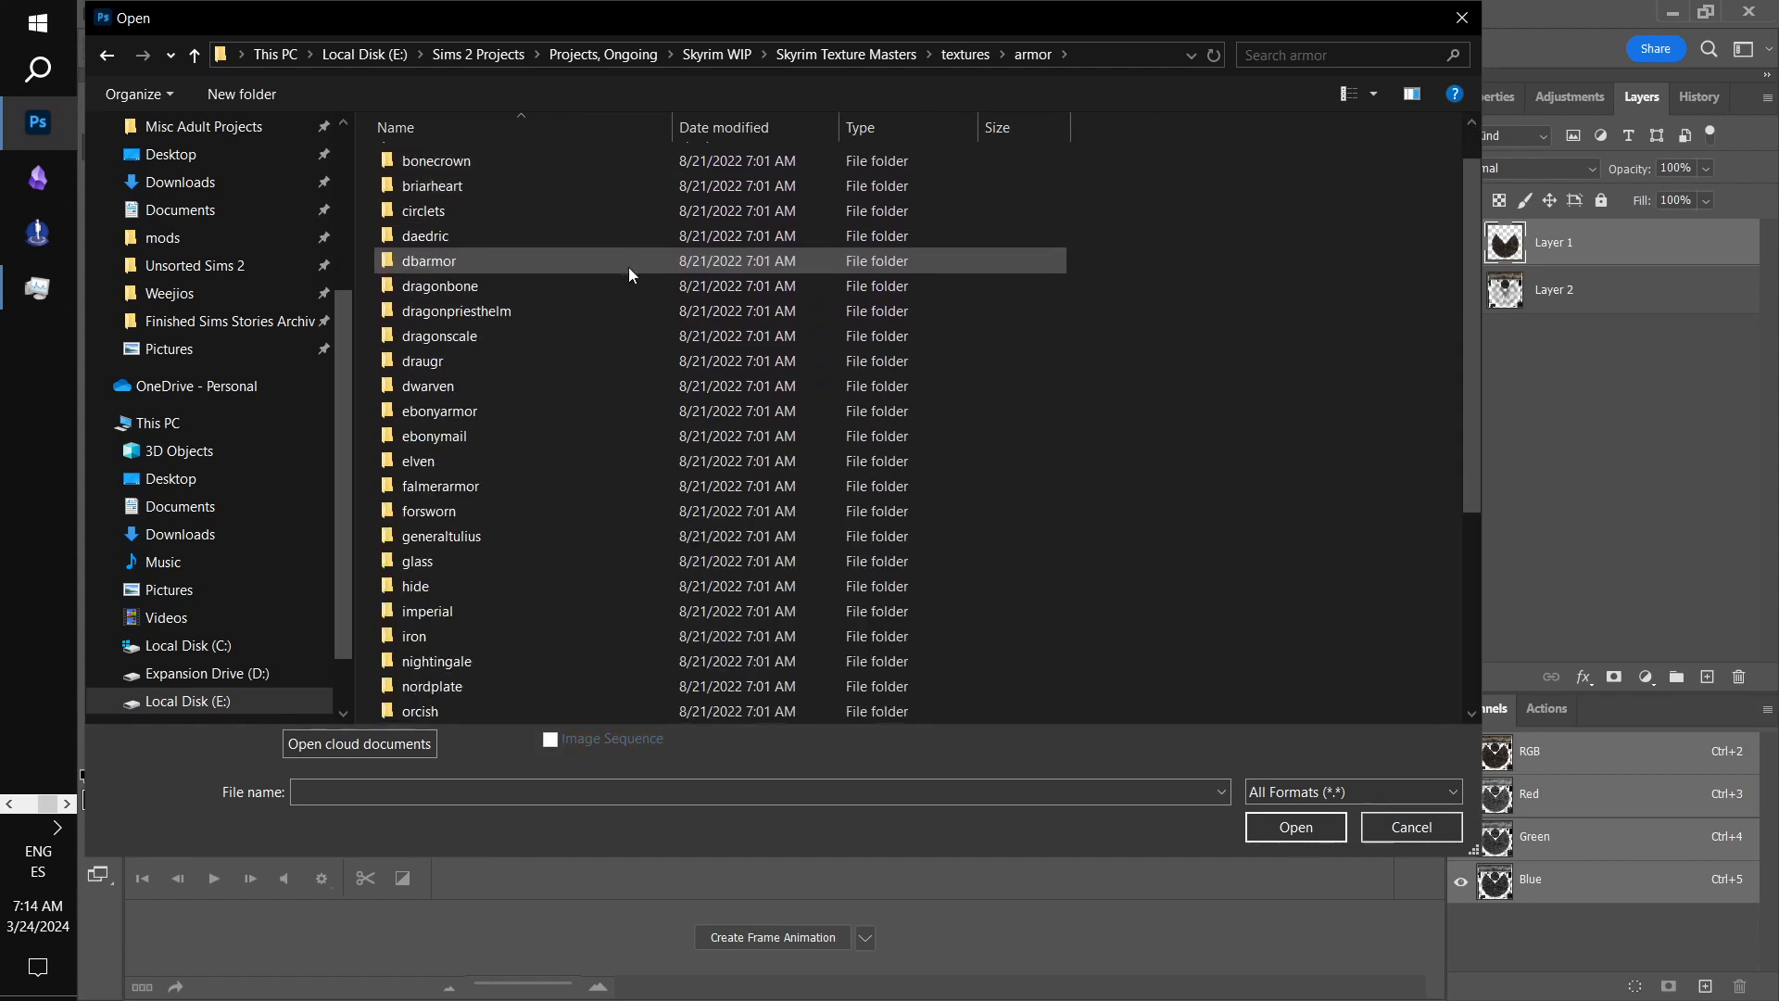
scroll(629, 266, down, 5)
double_click(513, 665)
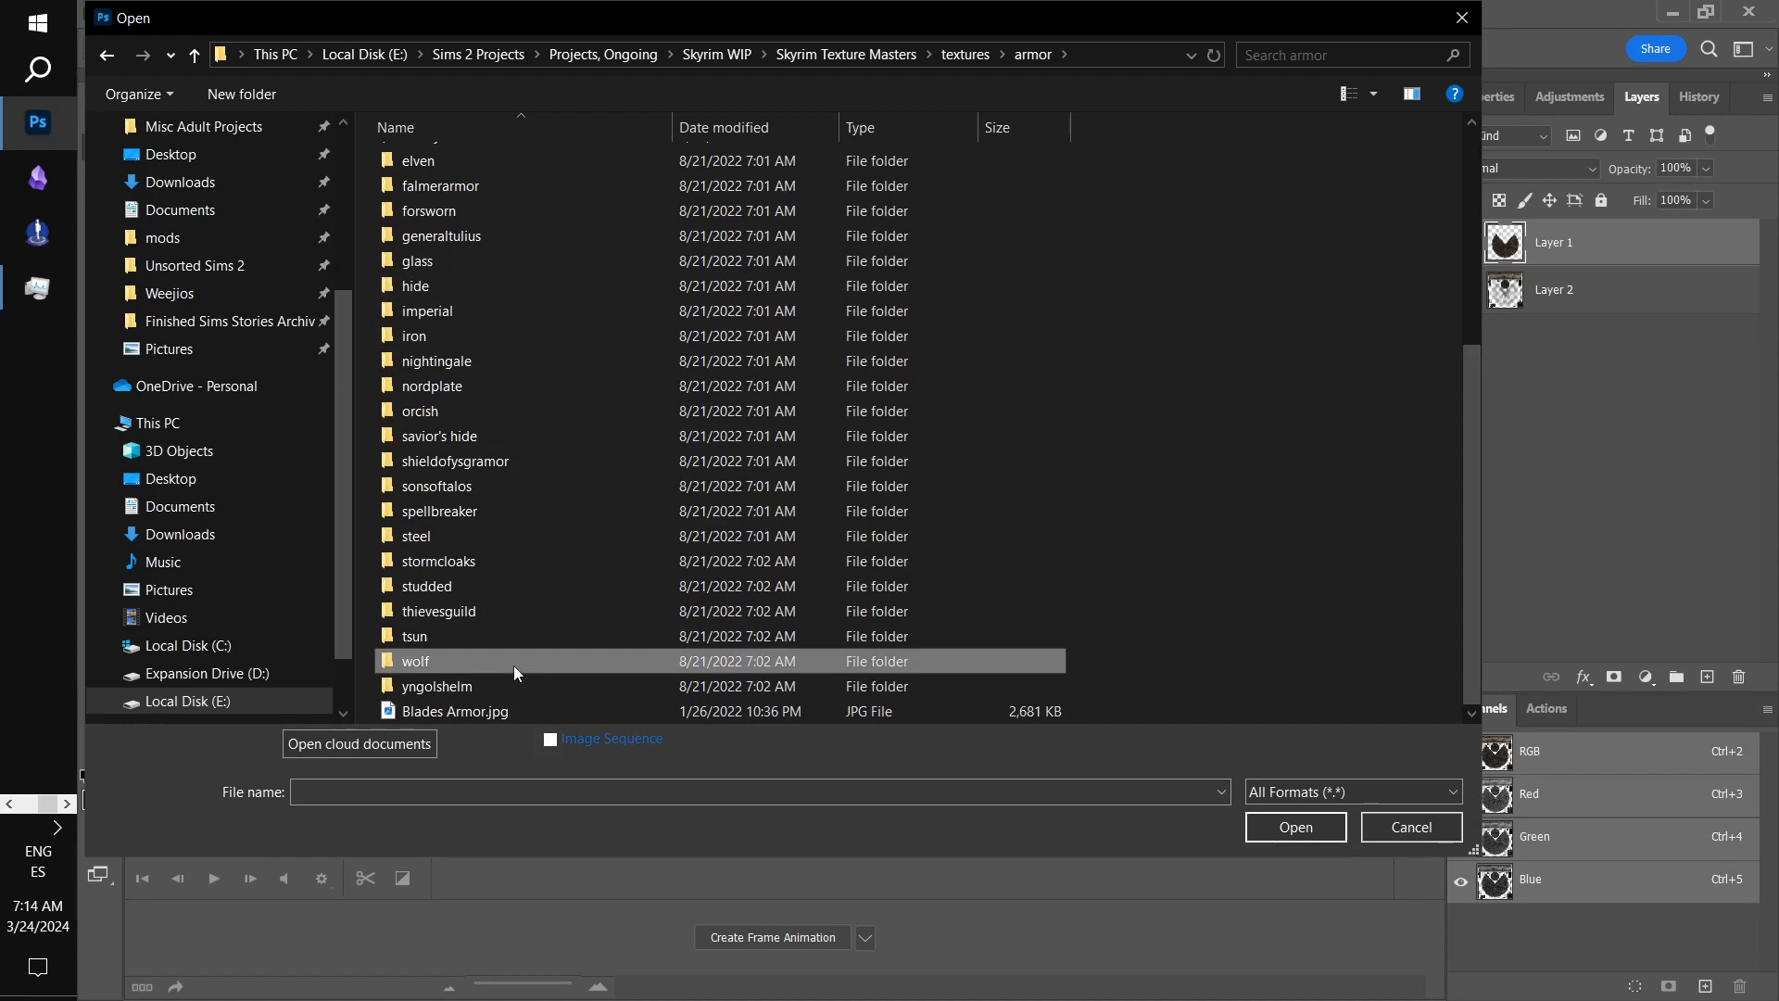
- Open wolfarmorbootsm.dds and wolfarmorm.dds together from the wolf folder, without loading their mip-maps into separate layers
click(452, 187)
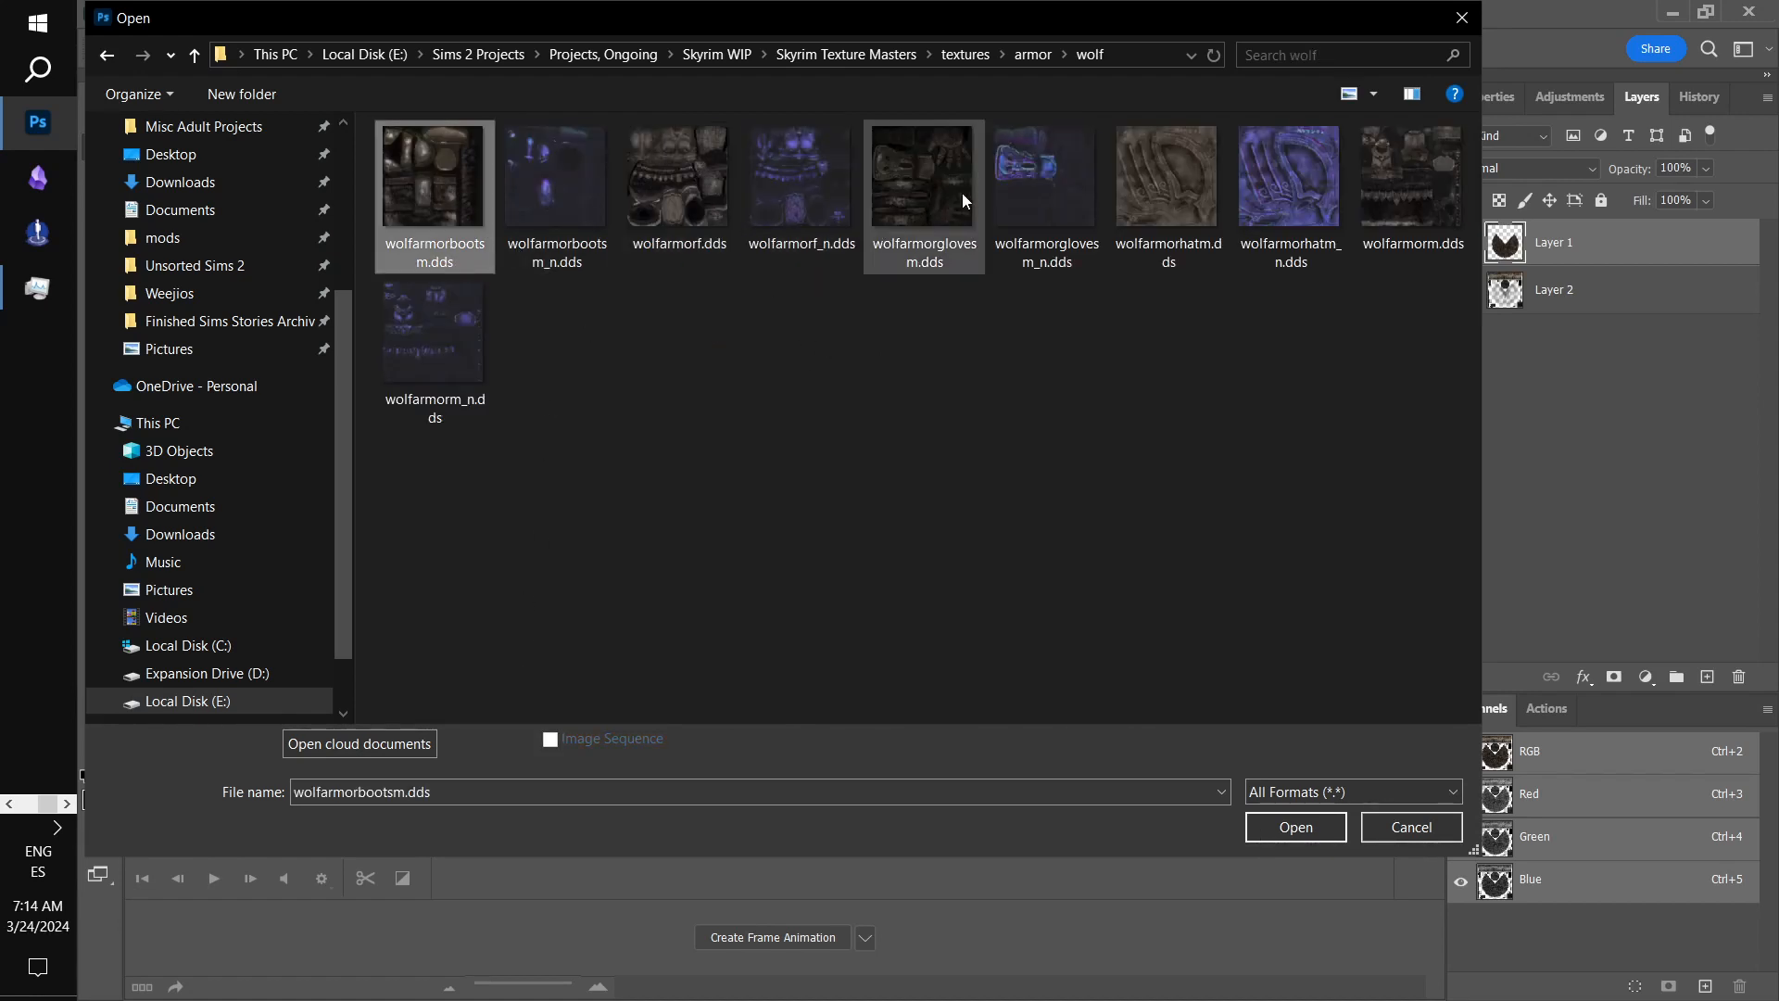
ctrl+click(1386, 175)
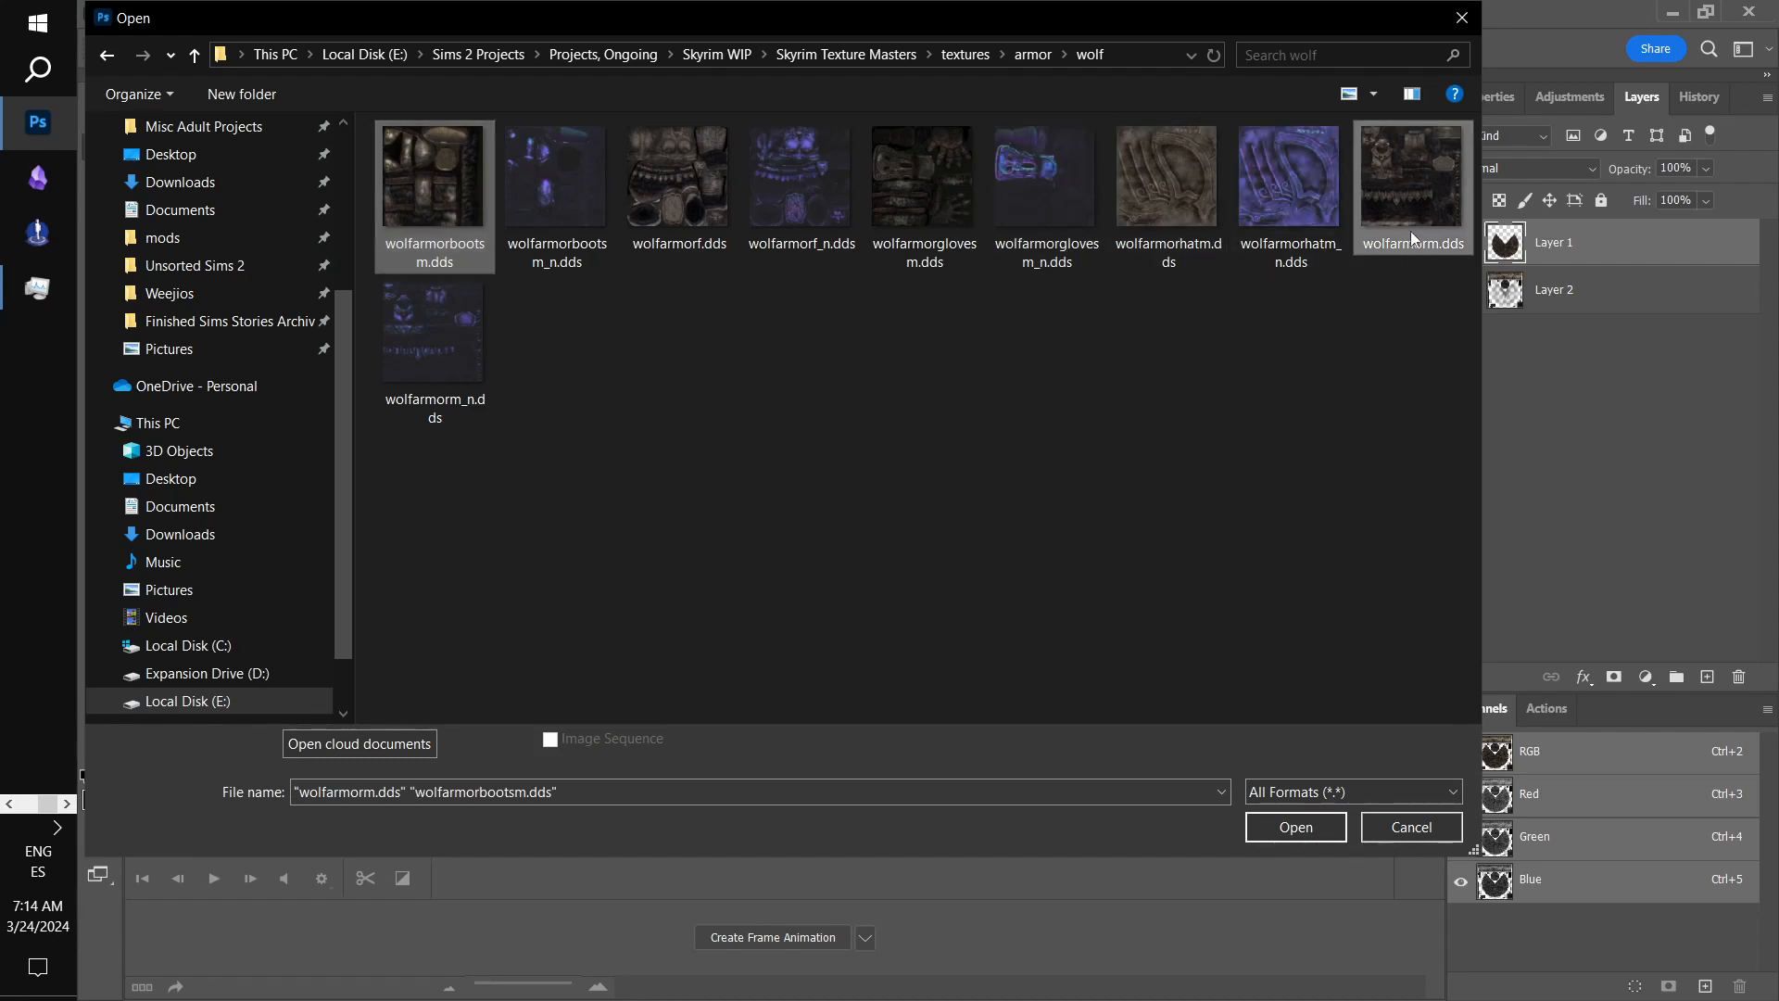
click(1293, 827)
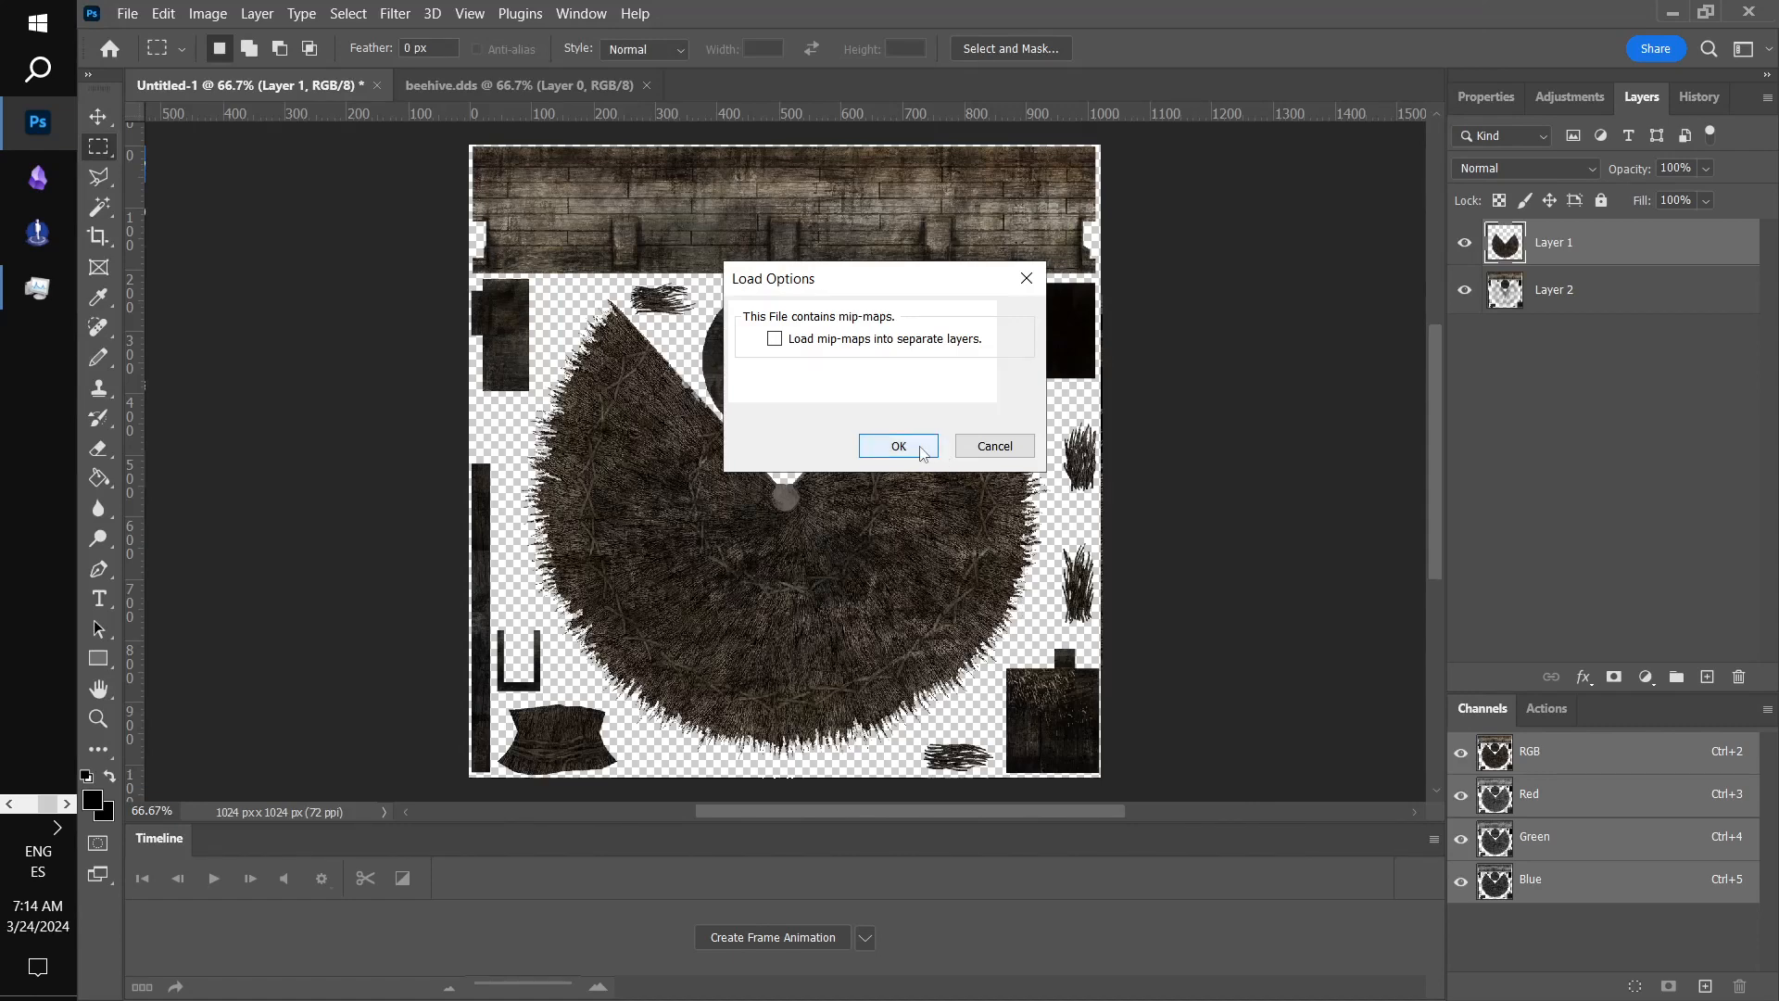
click(922, 452)
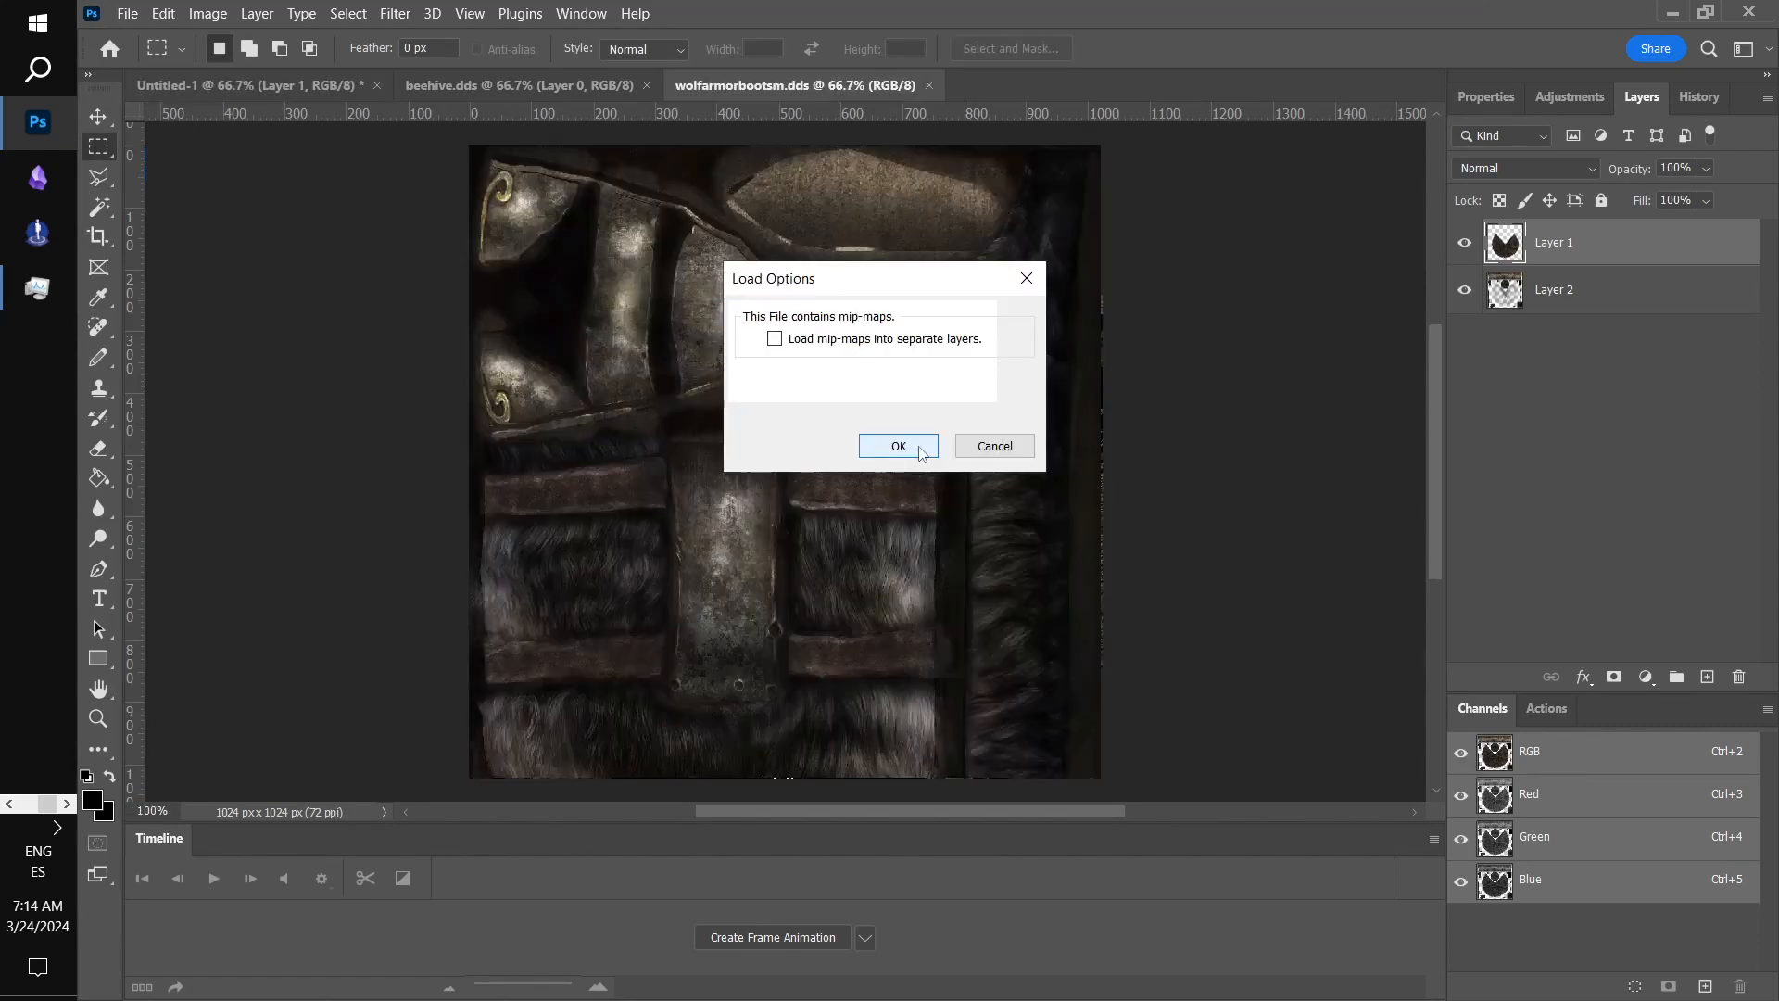
click(922, 449)
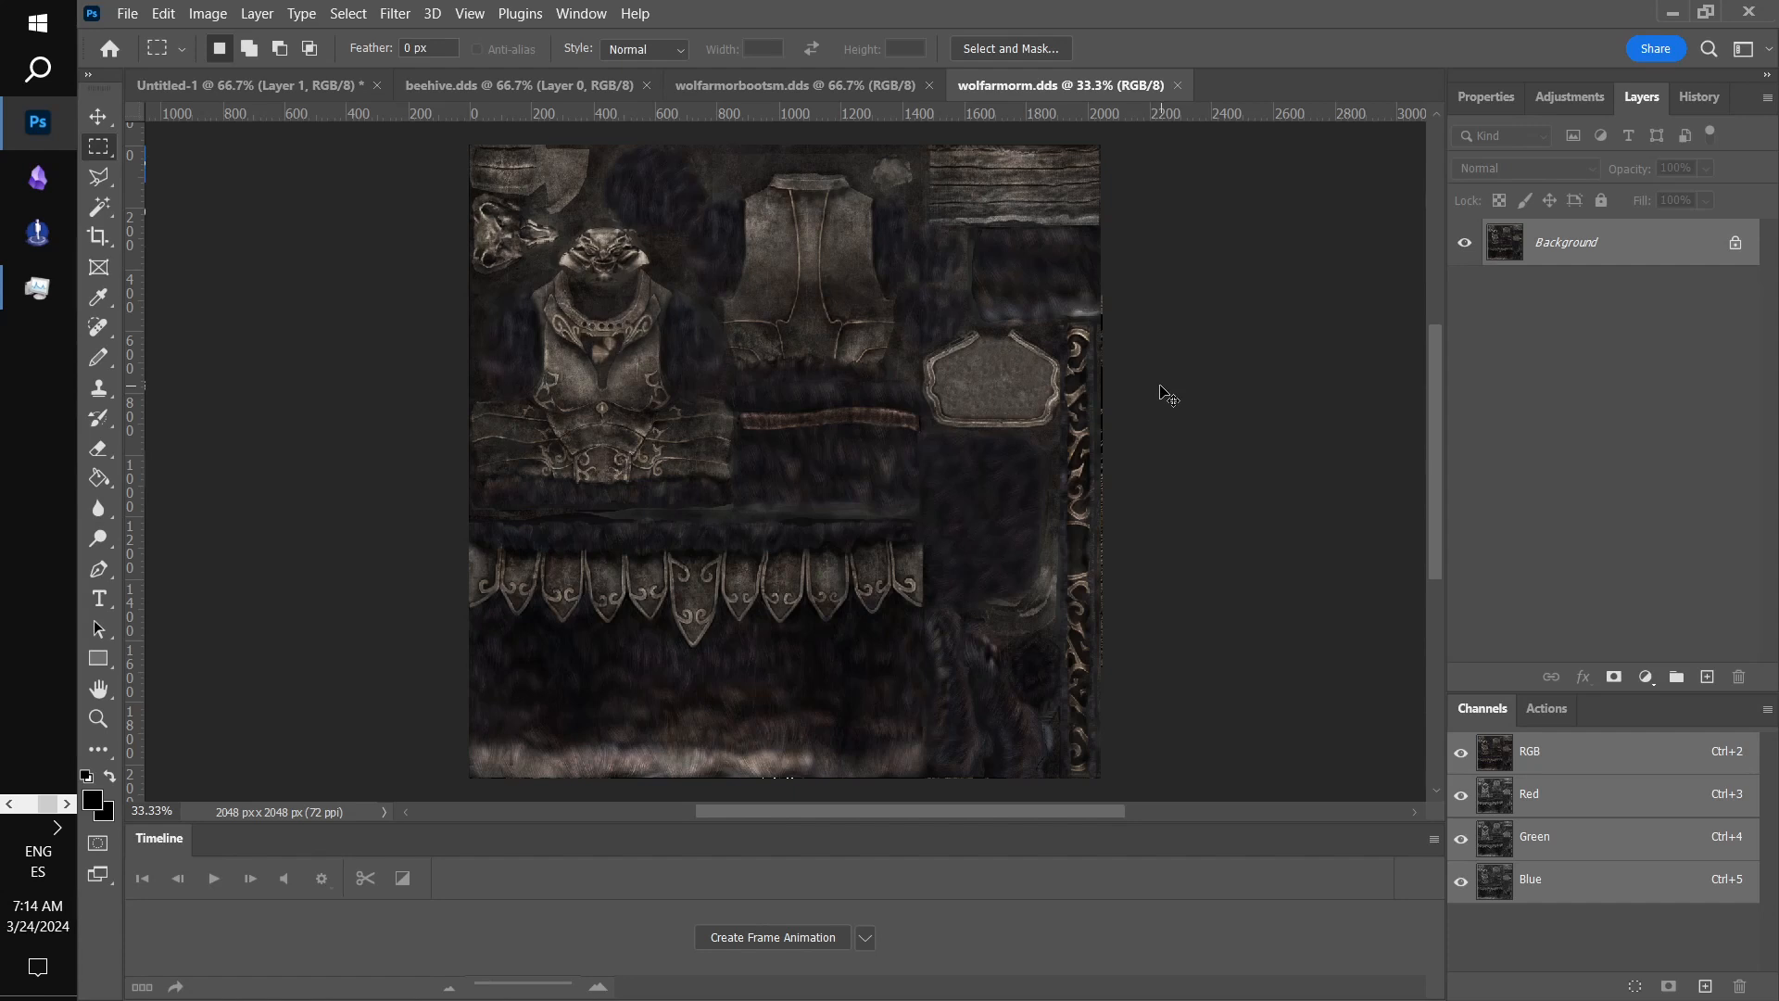
- Resize the wolfarmorm.dds image to 1024 × 1024 pixels
key(ctrl+alt+i)
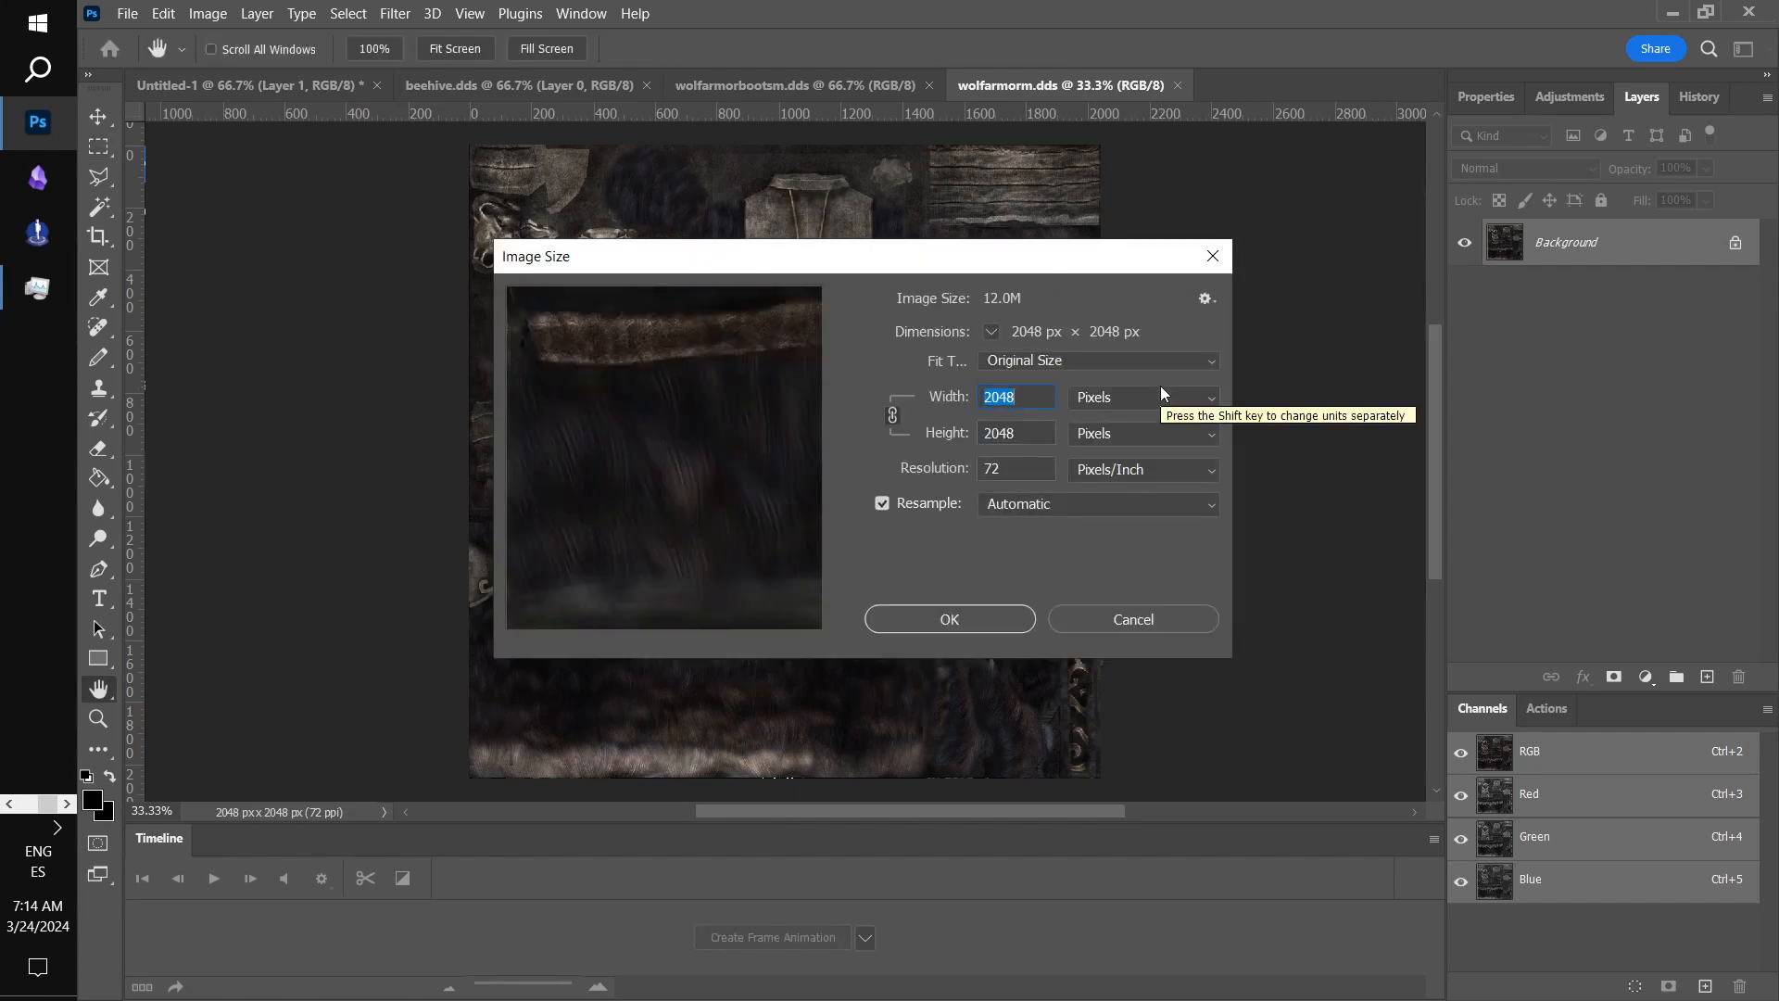
text(1024)
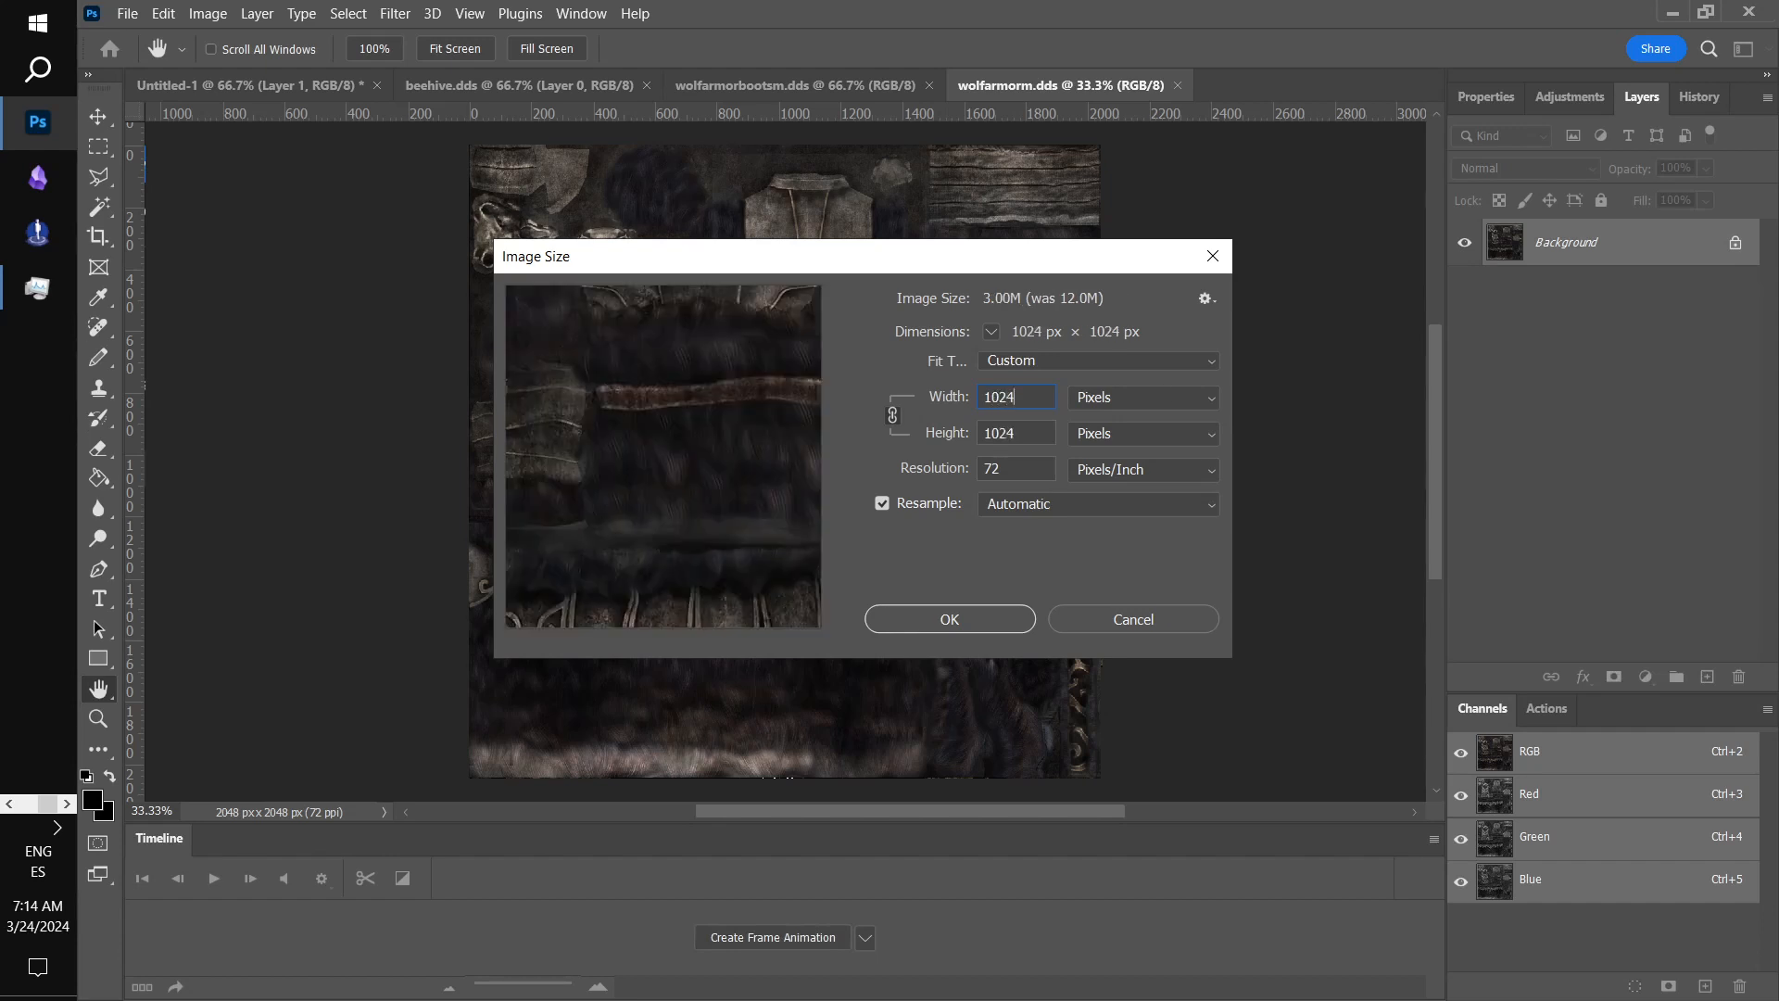
click(987, 615)
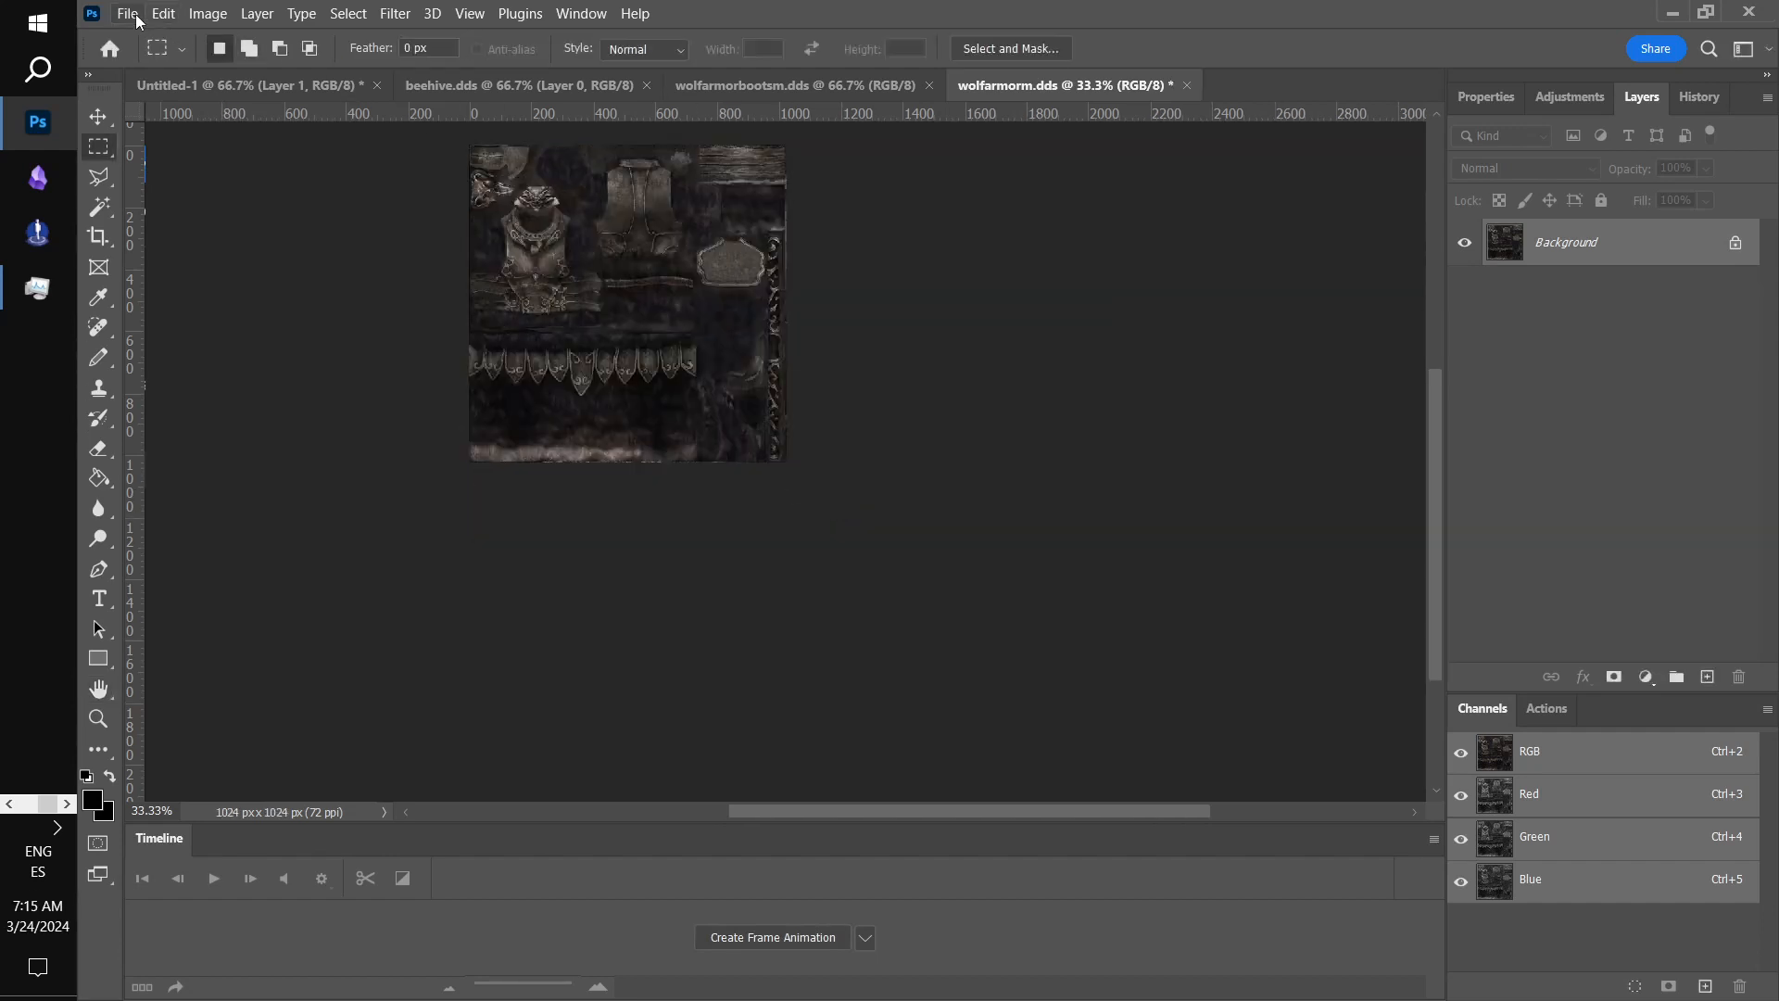
- Save a PNG copy over wolfarmorm.png in Forging Your Destiny, and close wolfarmorm.dds without saving its changes
click(136, 14)
click(176, 262)
click(472, 731)
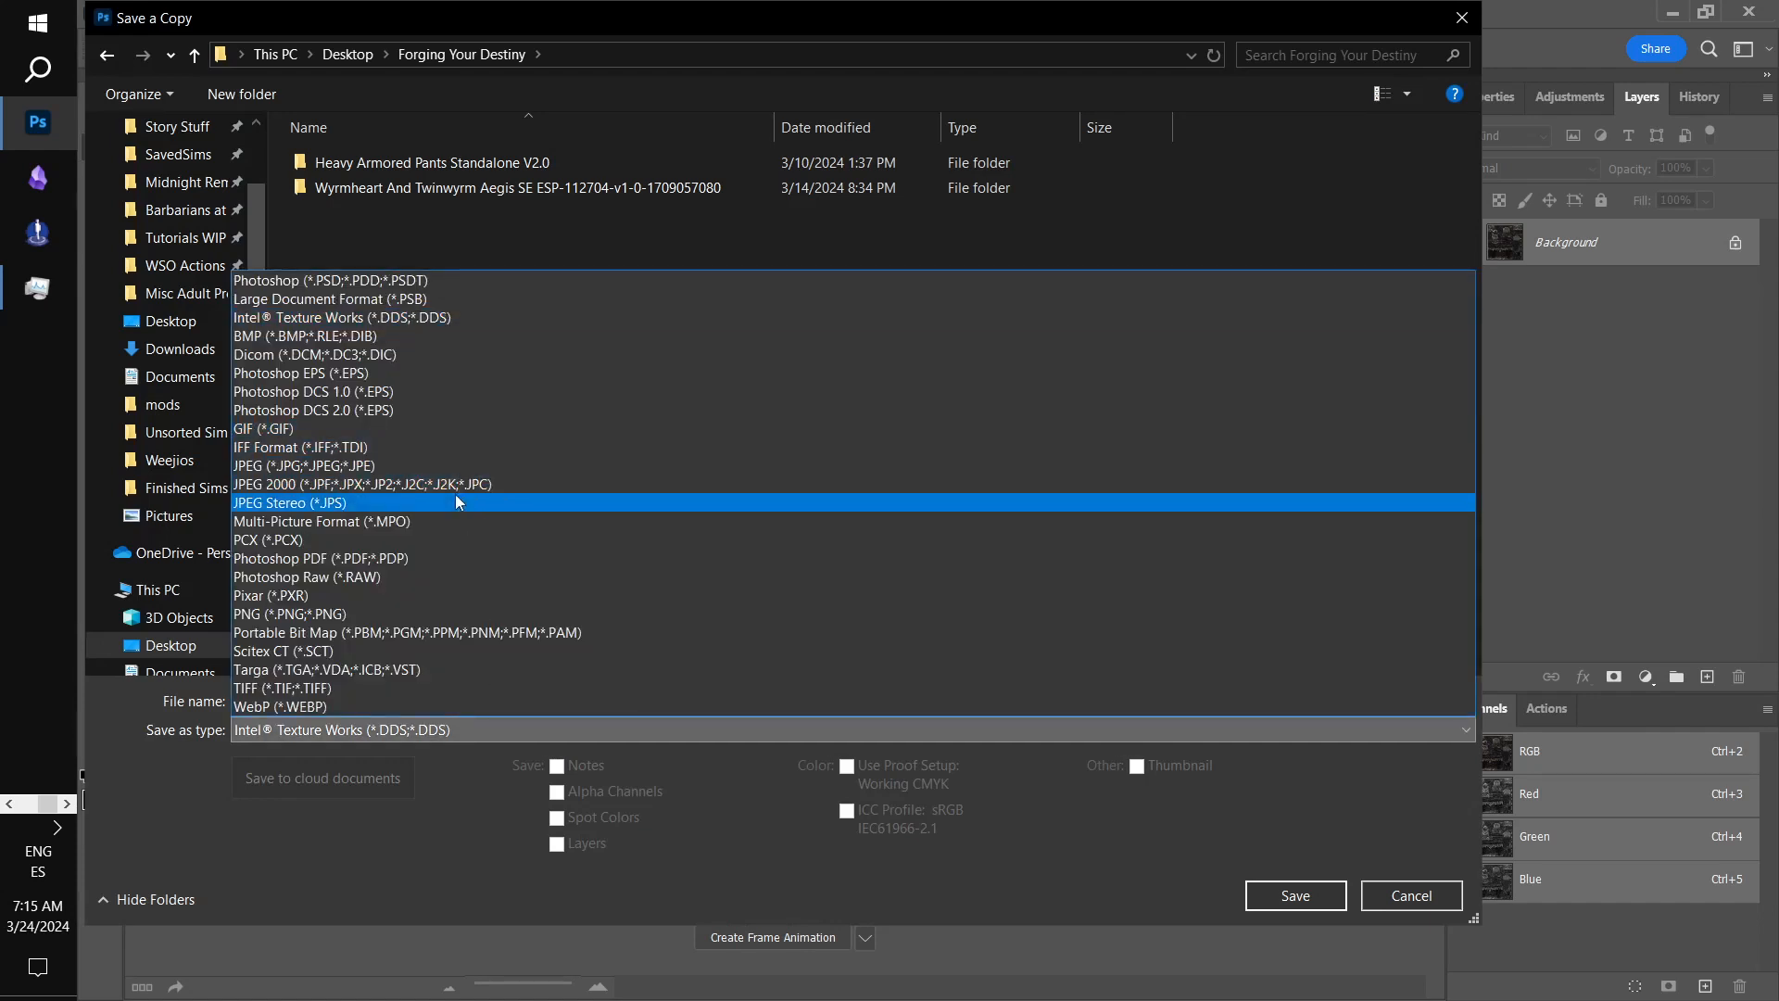
click(449, 612)
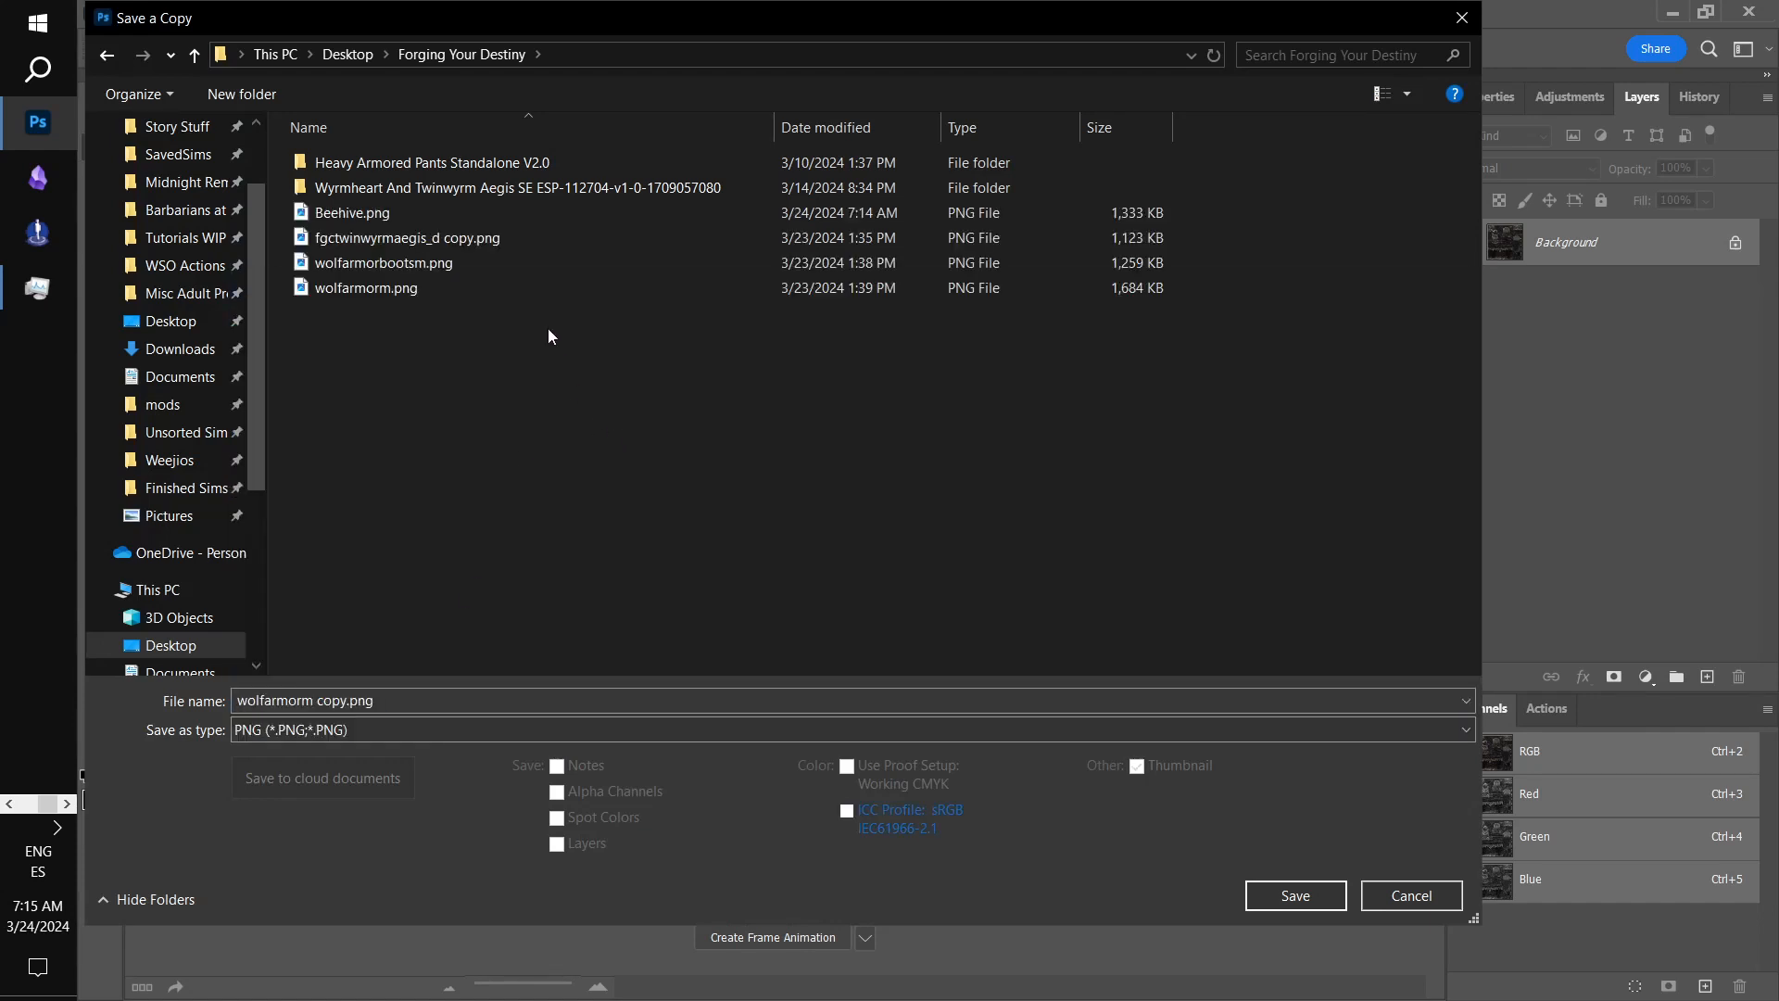
click(478, 264)
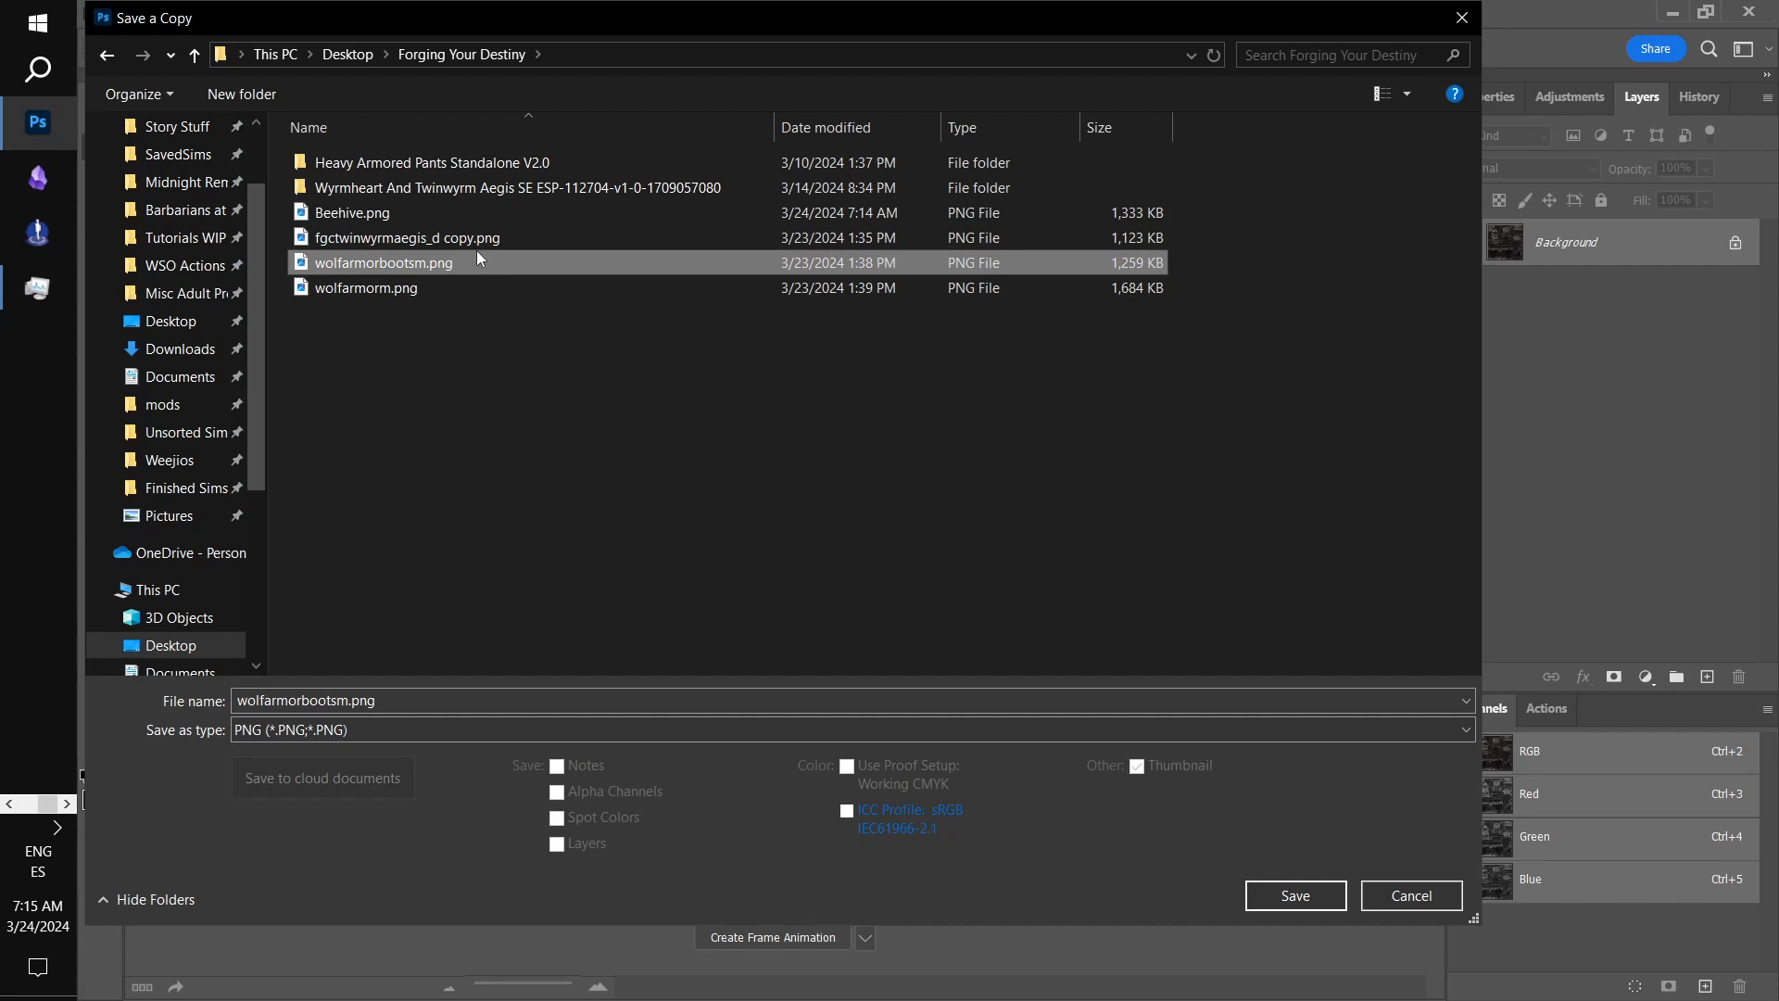
click(459, 285)
click(1281, 899)
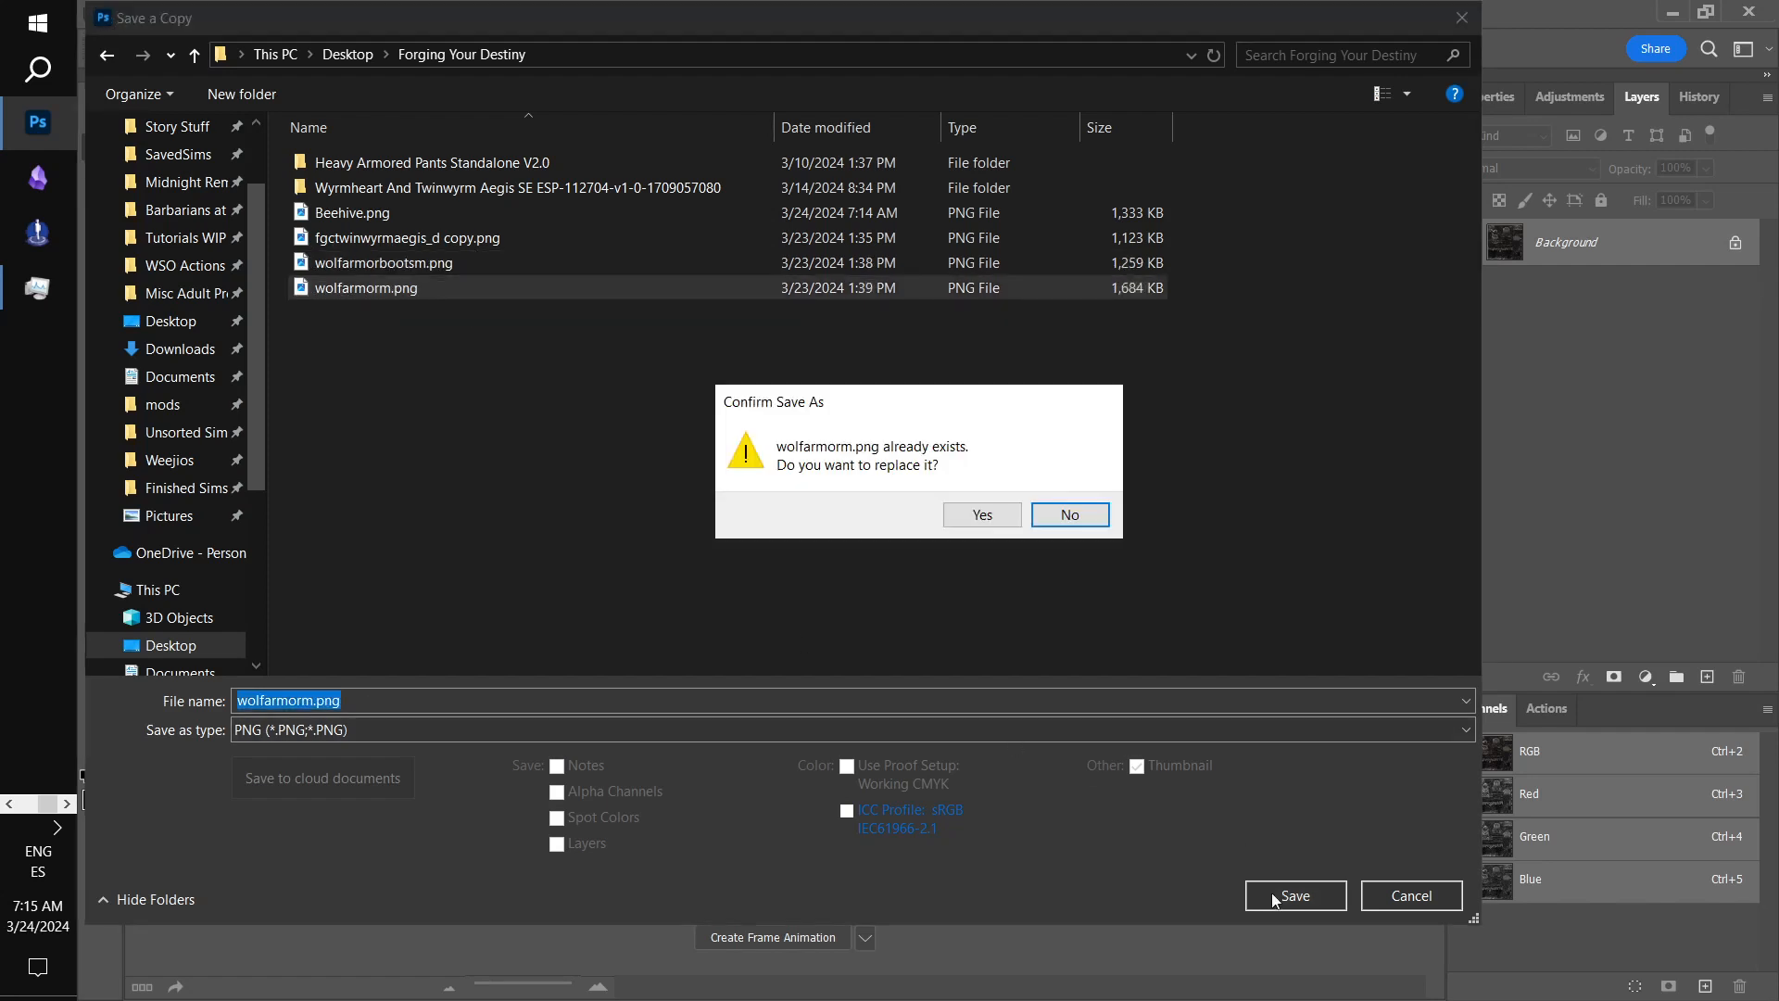
click(984, 519)
click(1025, 347)
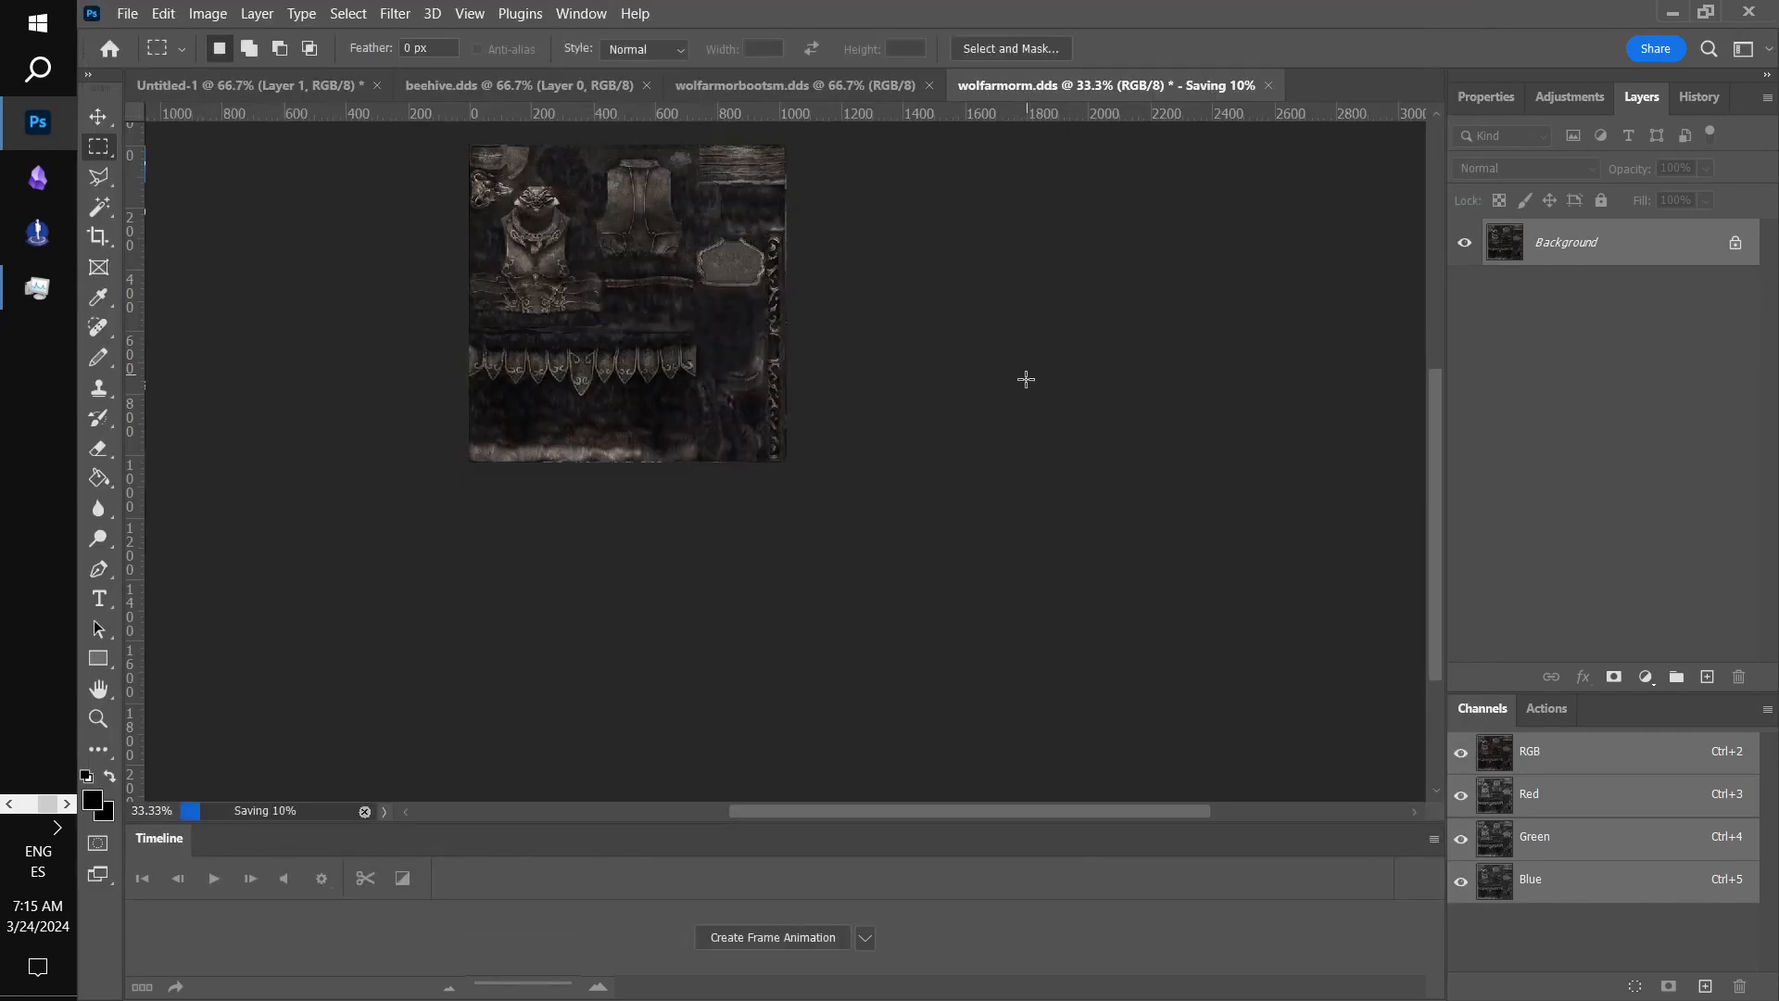
key(ctrl+w)
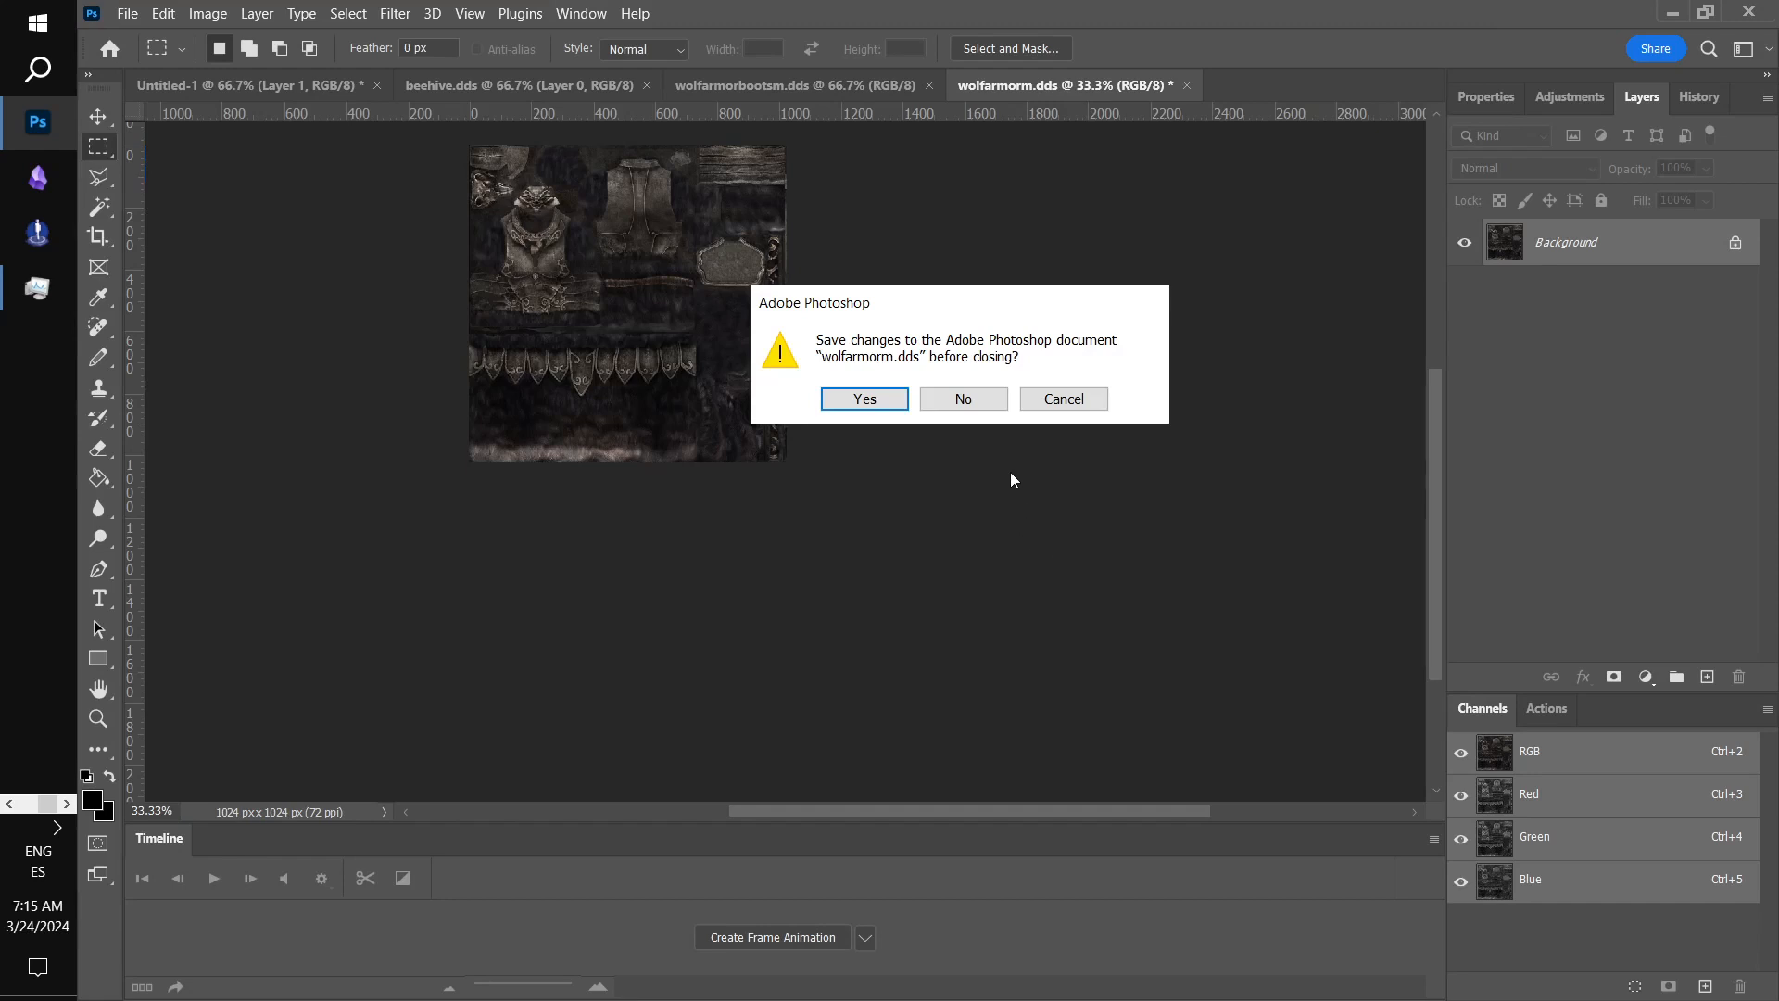
click(964, 399)
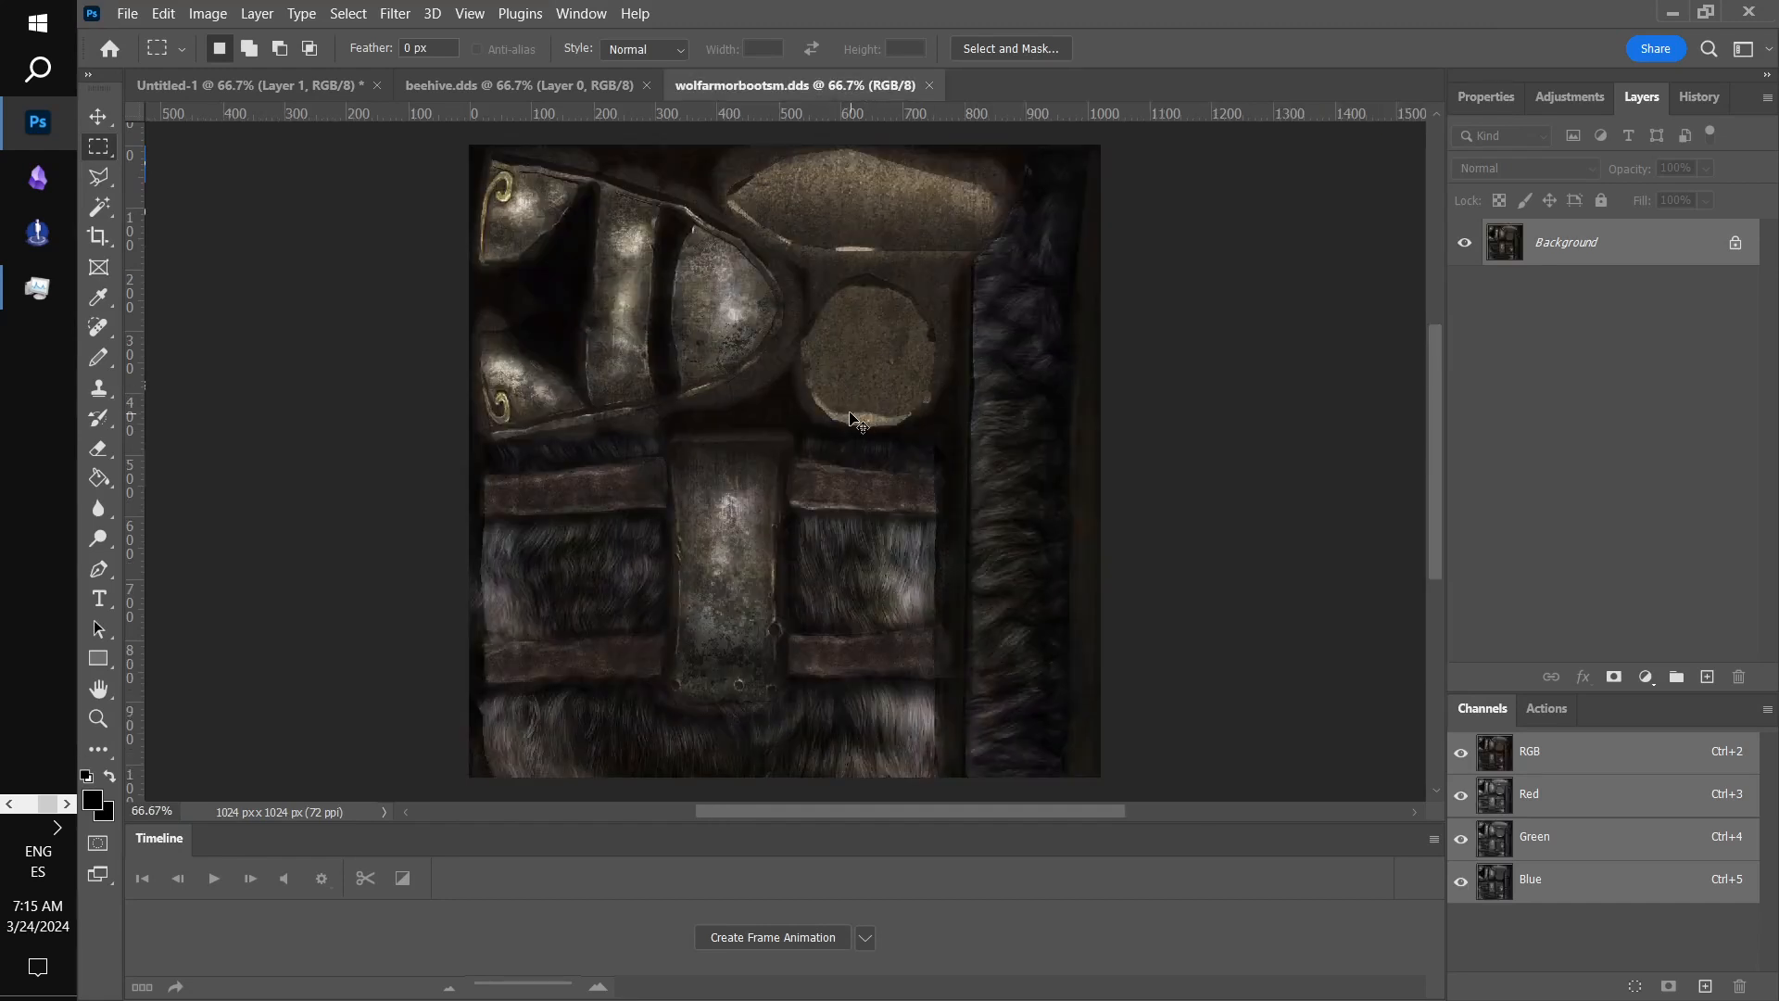
- Check the pixel dimensions of wolfarmorbootsm.dds without changing them, and start saving a copy of it
key(ctrl+alt+i)
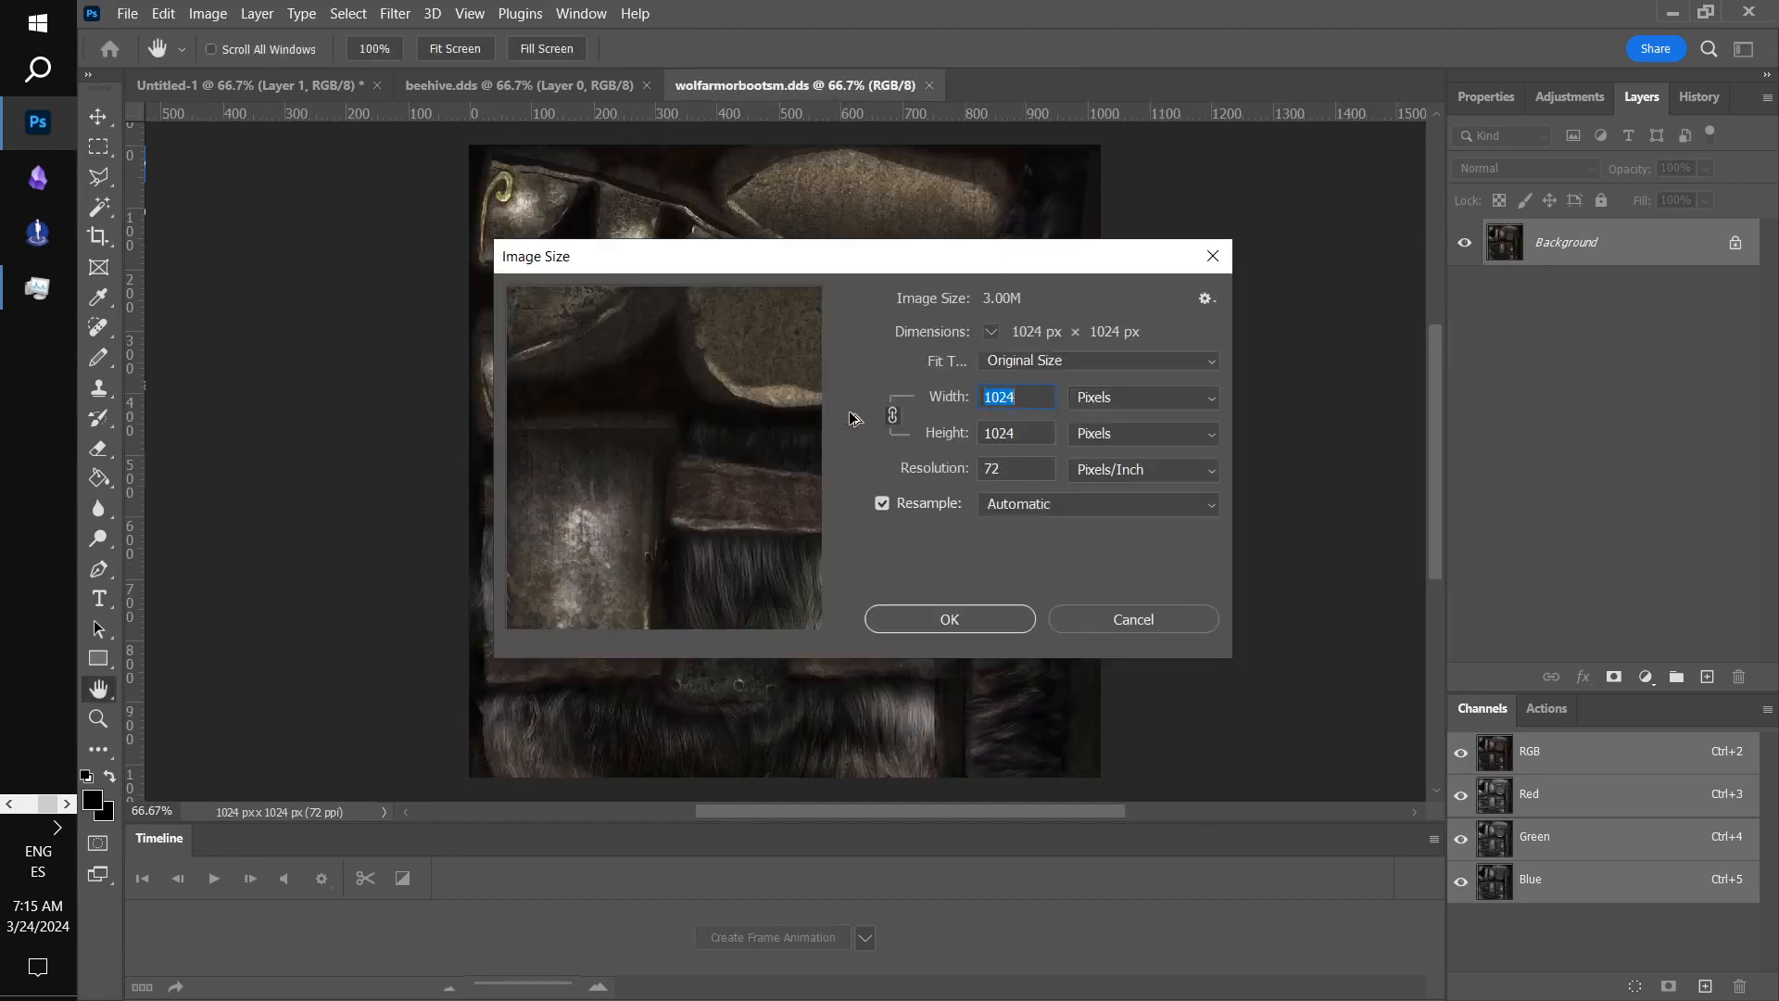
click(1007, 619)
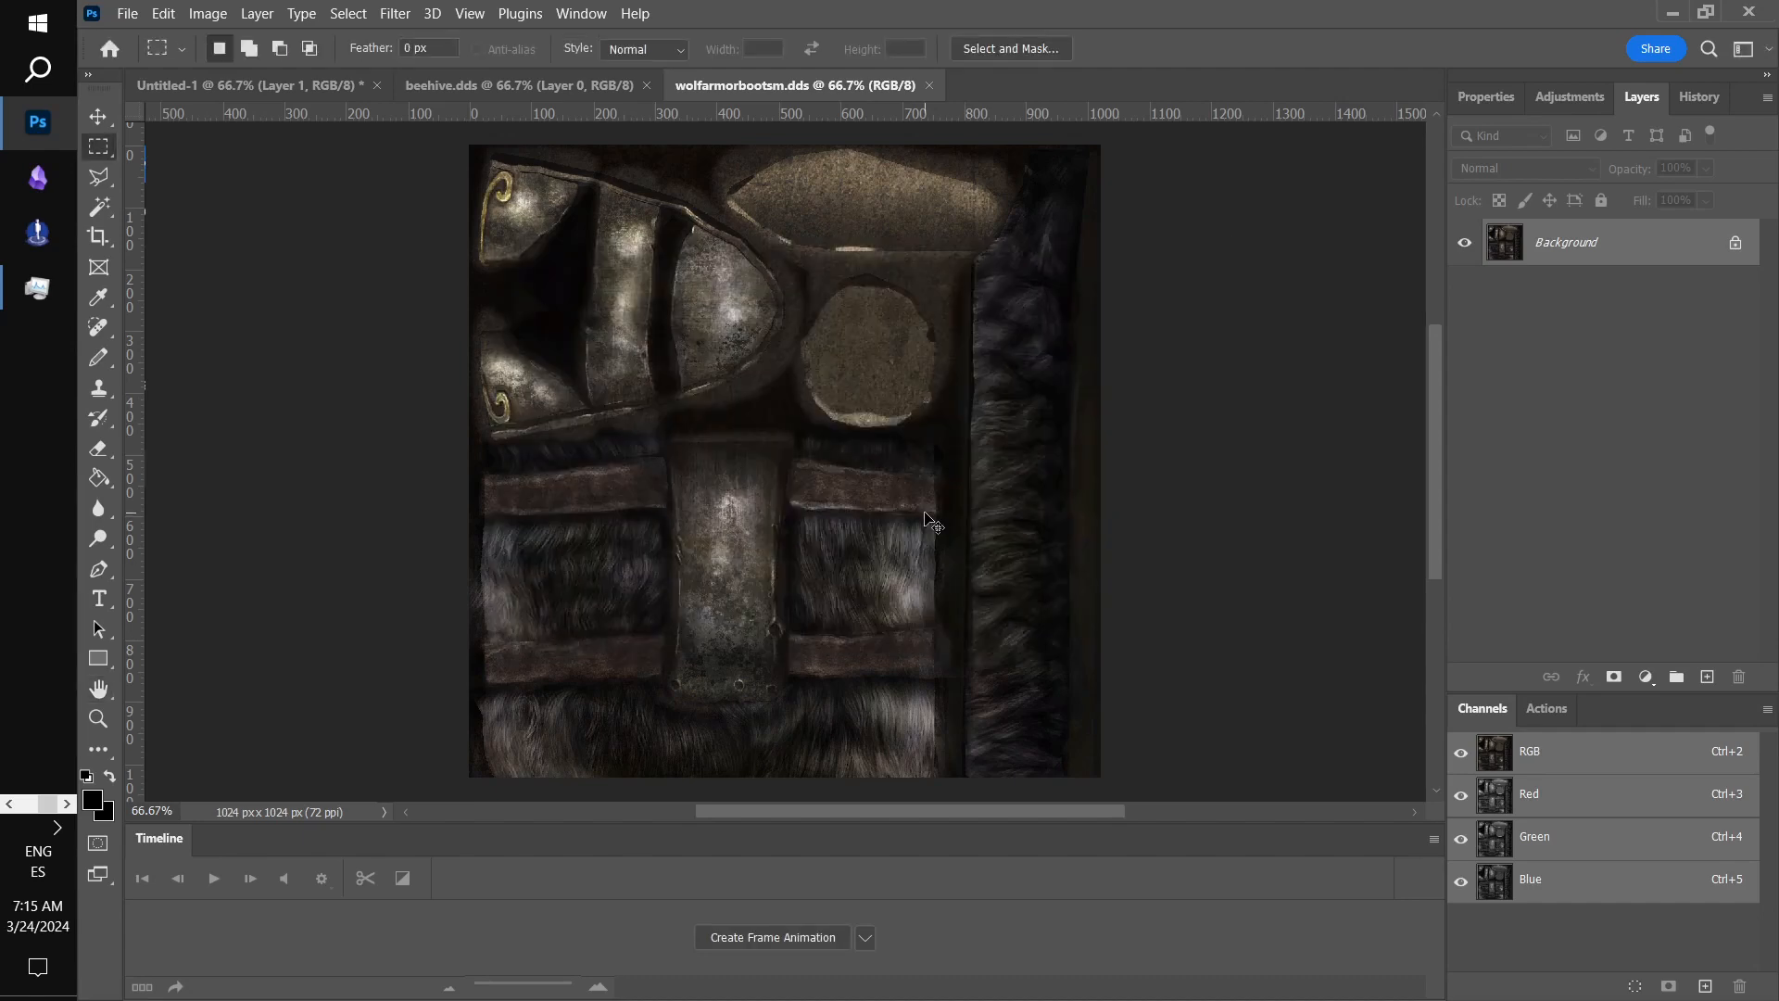
key(ctrl+shift+s)
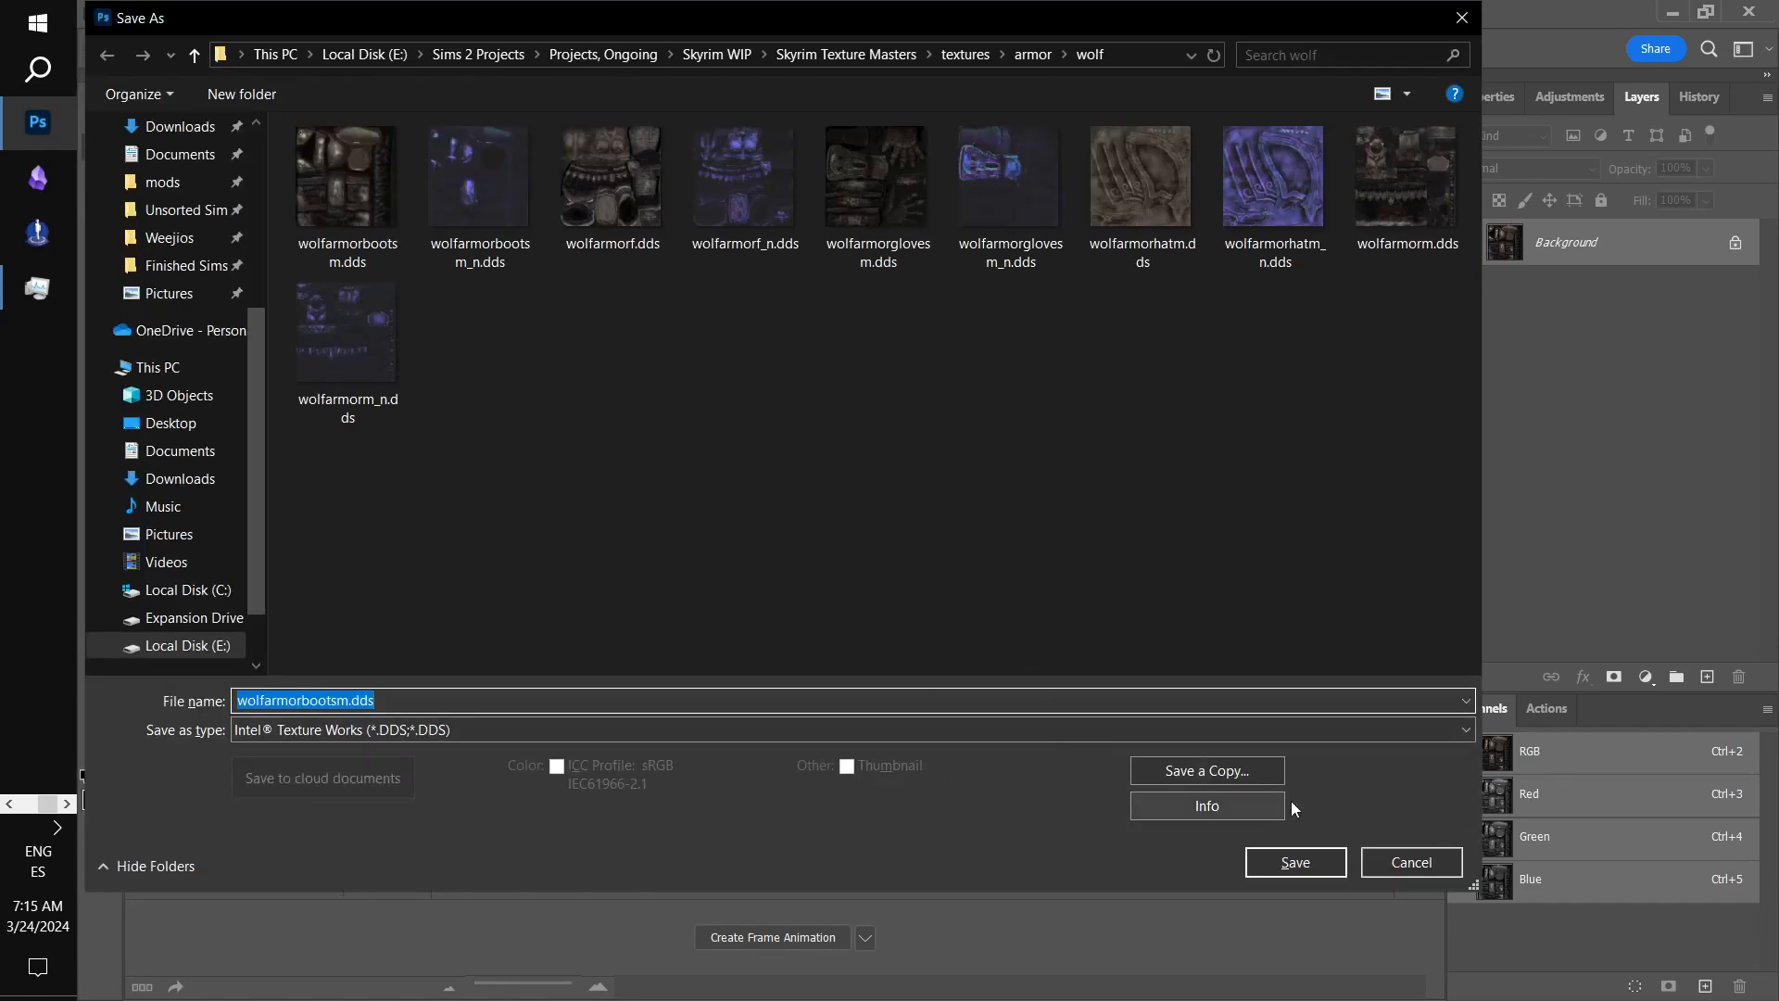
click(1257, 779)
scroll(185, 252, up, 4)
click(170, 423)
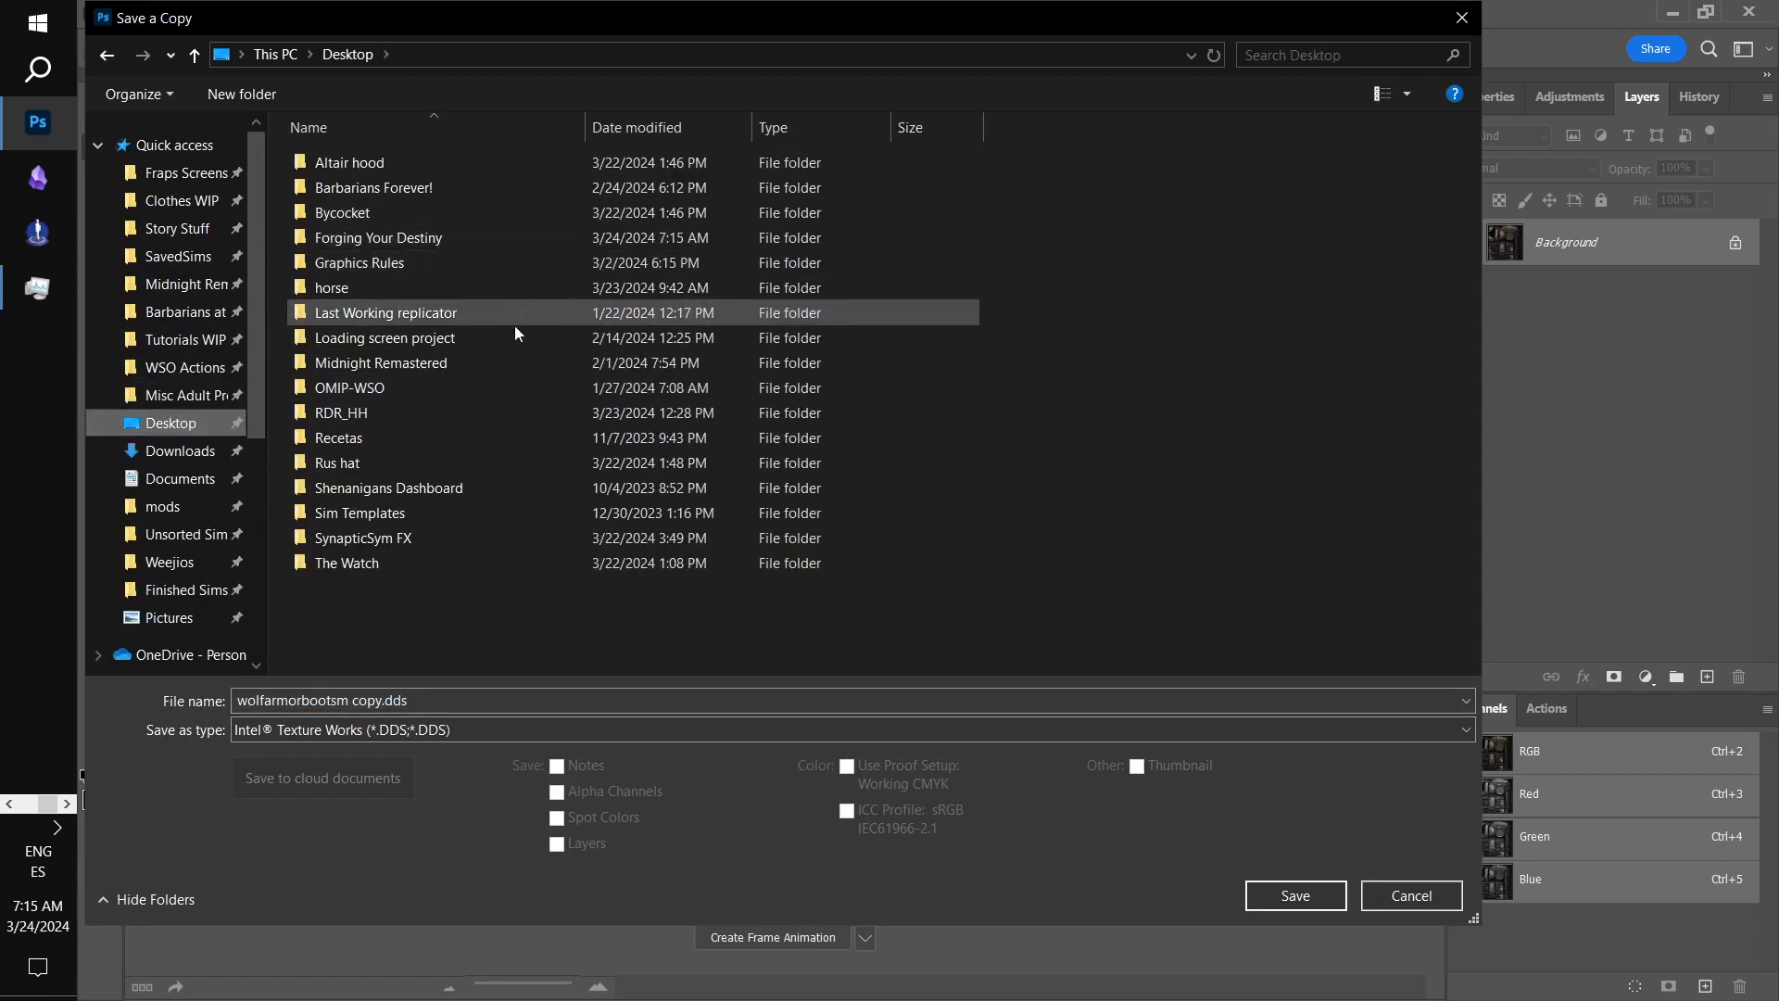
double_click(480, 264)
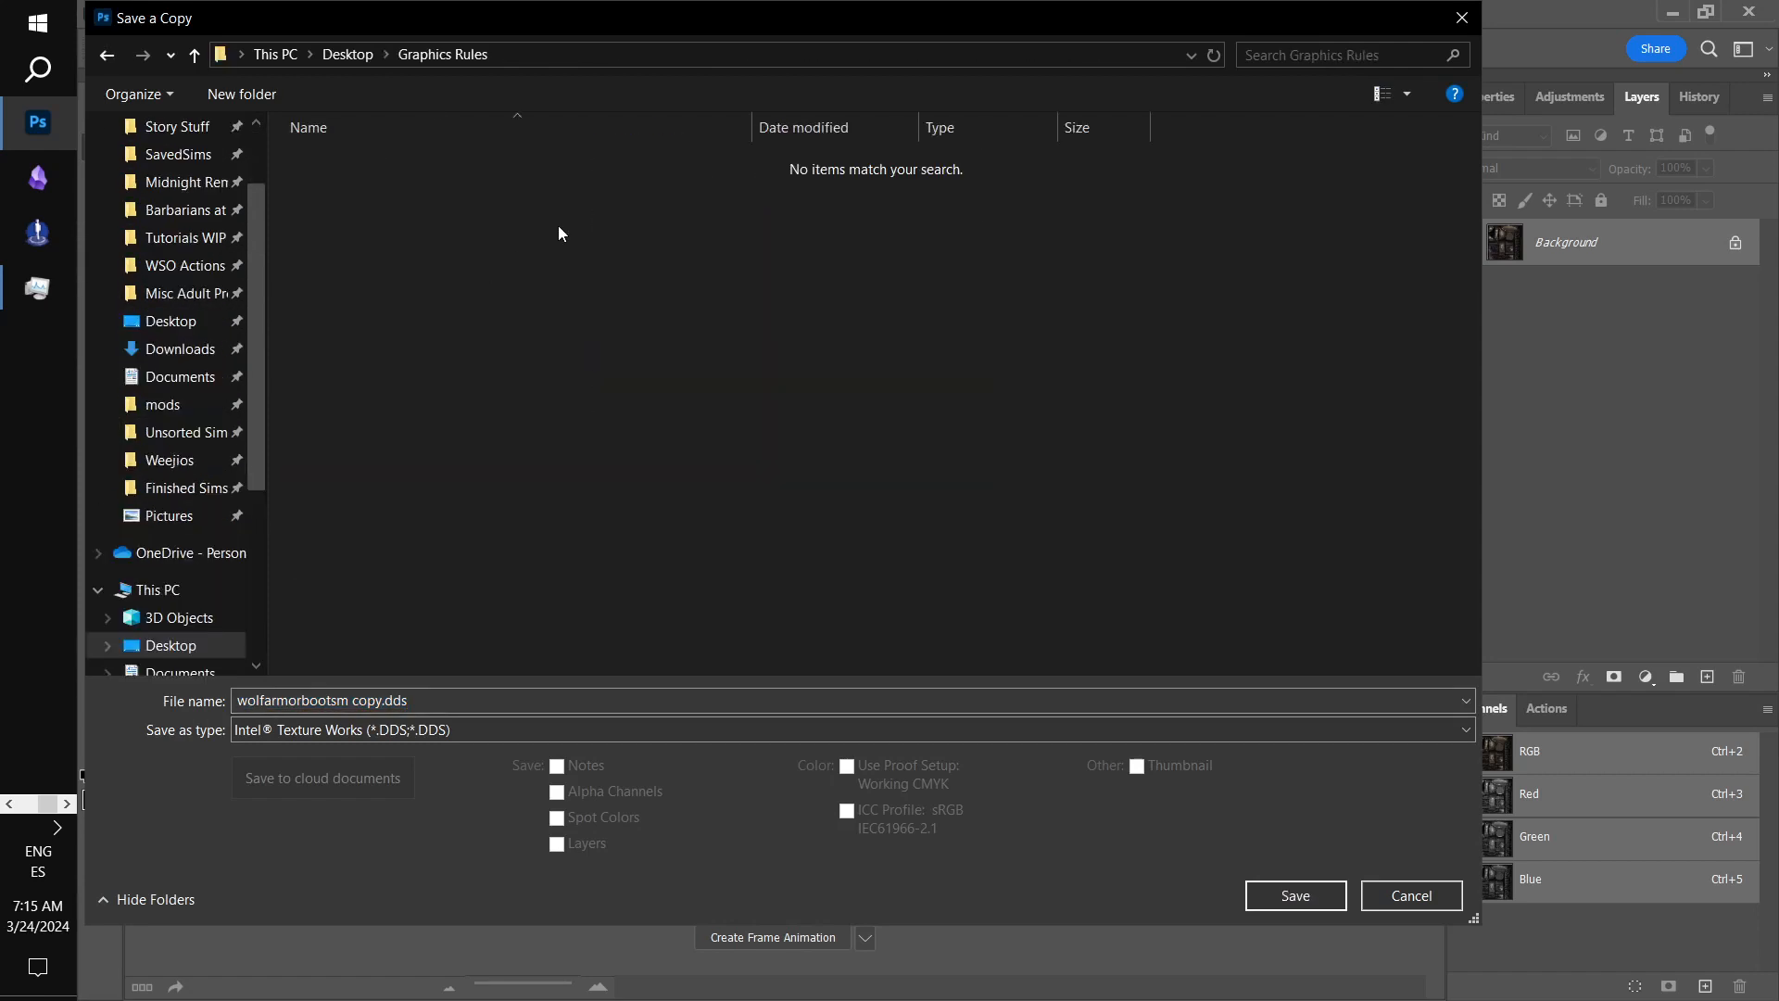
- Save the boots texture copy as PNG over wolfarmorbootsm.png in the Desktop folder Forging Your Destiny, using the large file size option
click(525, 729)
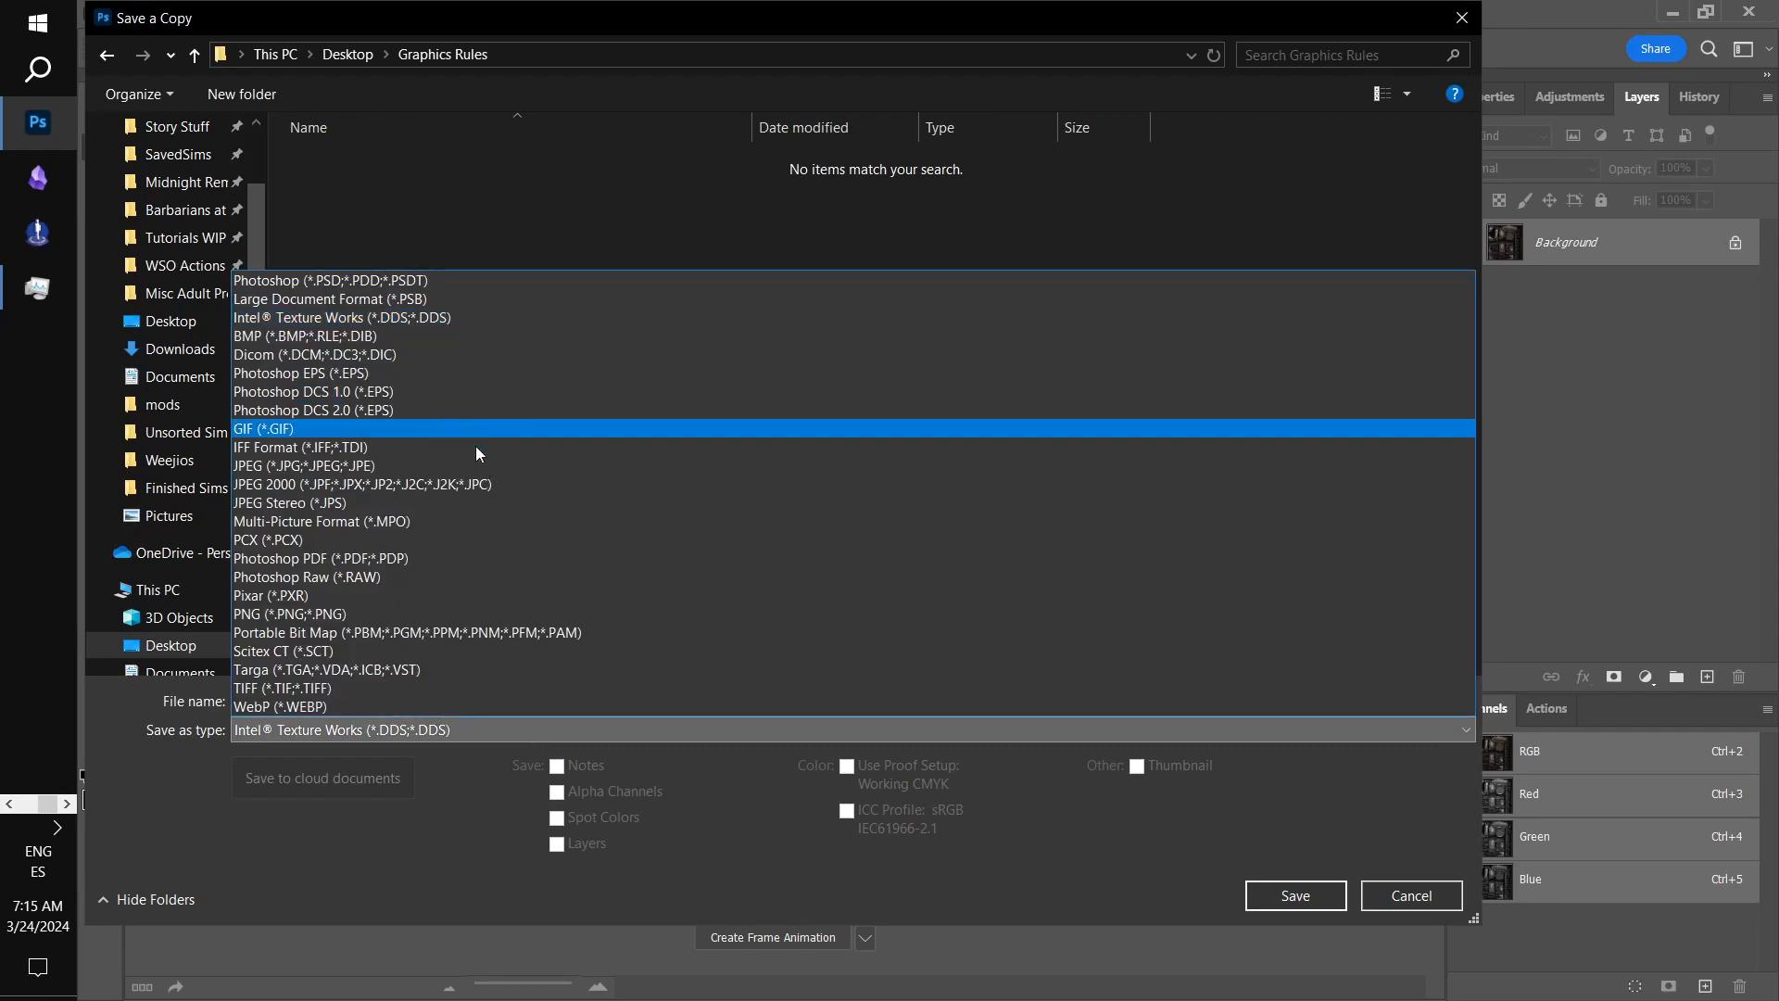
click(476, 614)
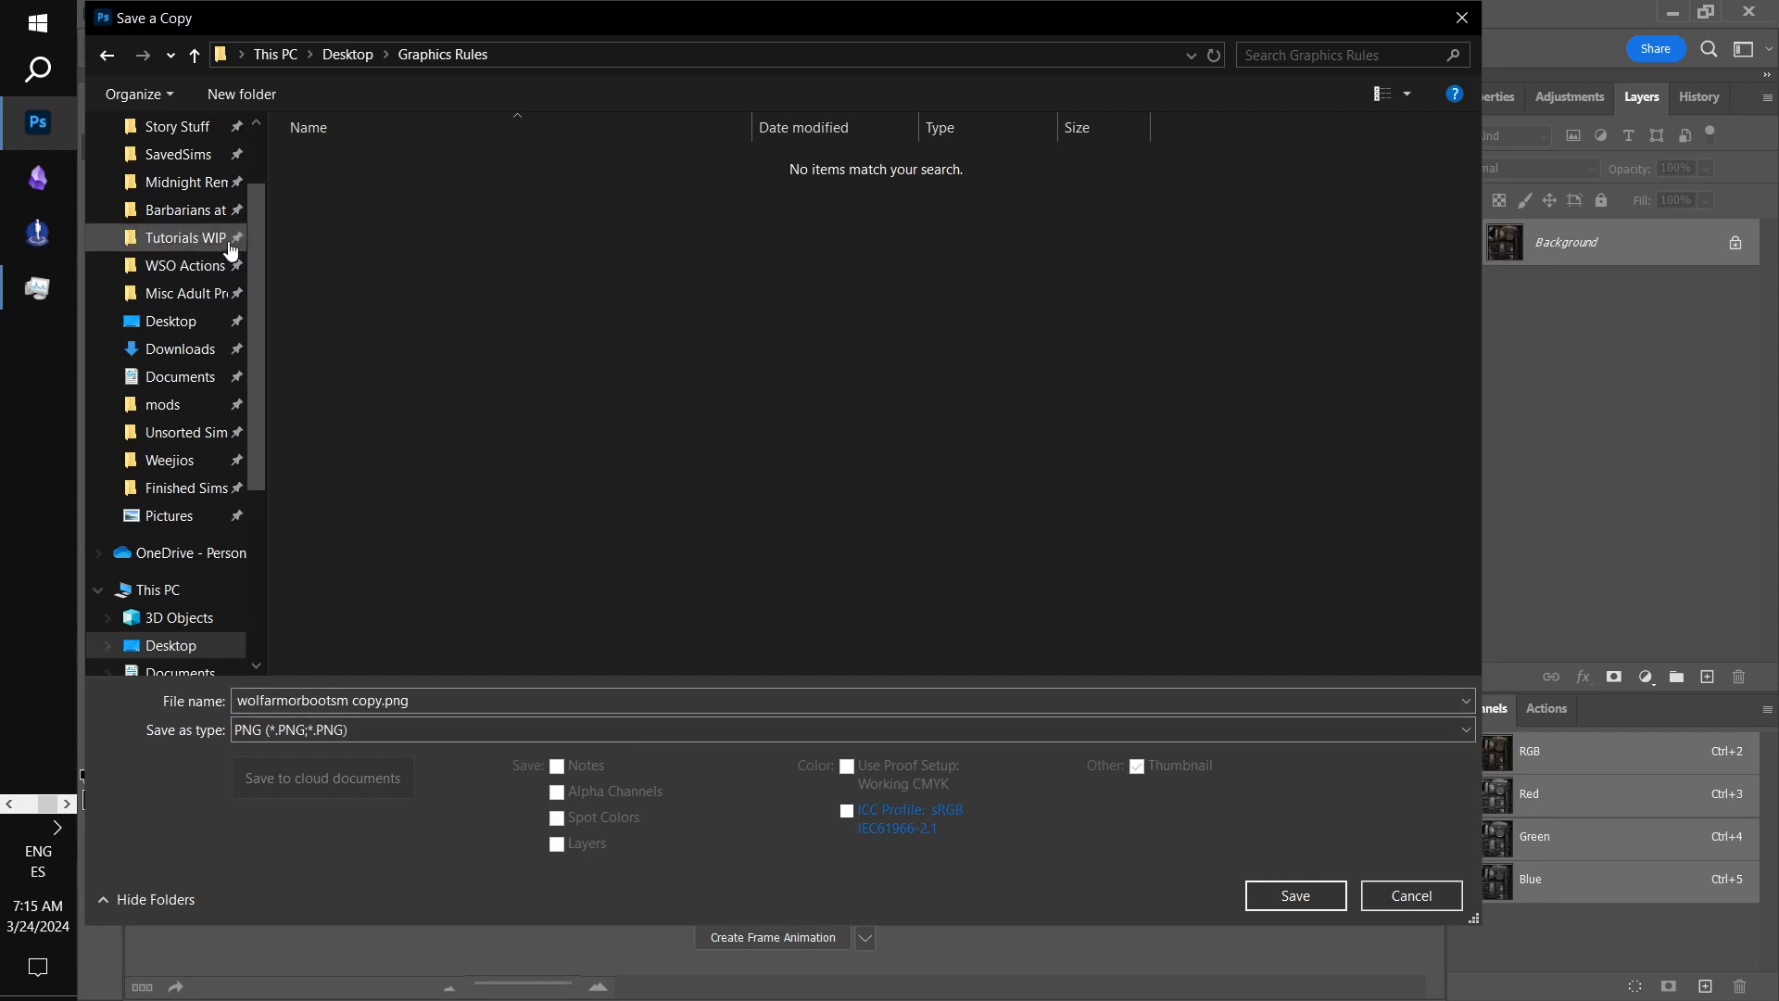
scroll(213, 236, up, 2)
click(175, 423)
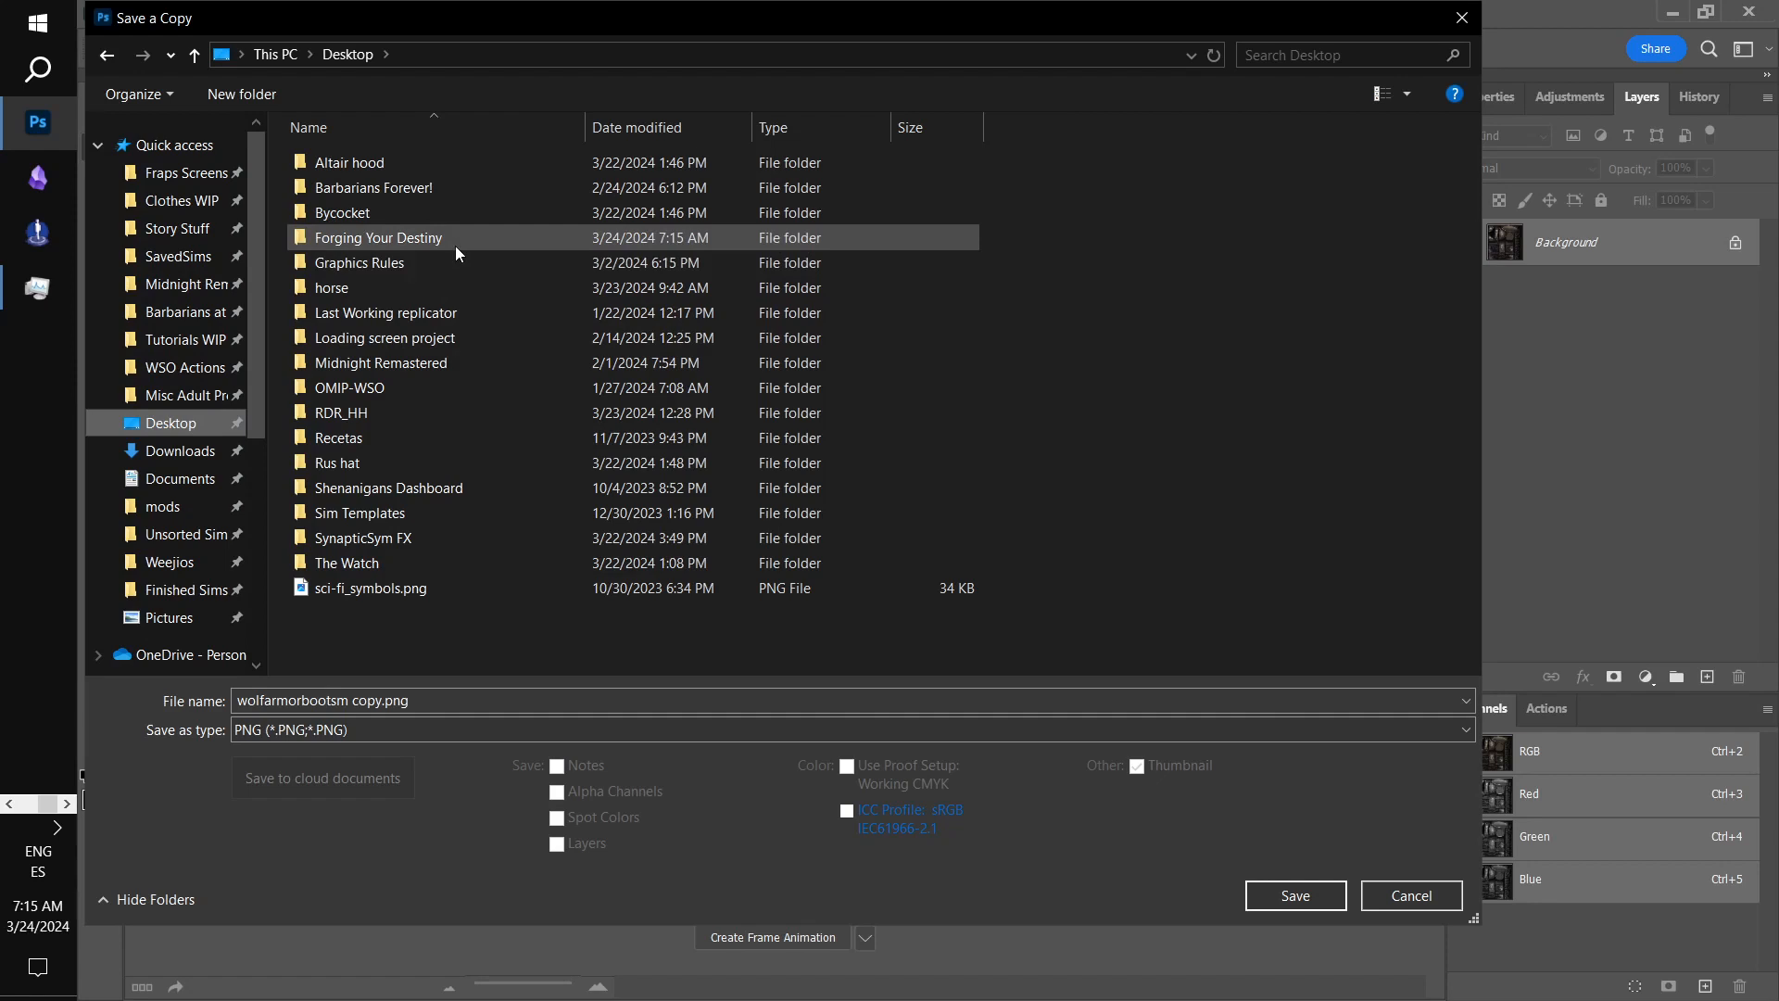
double_click(454, 242)
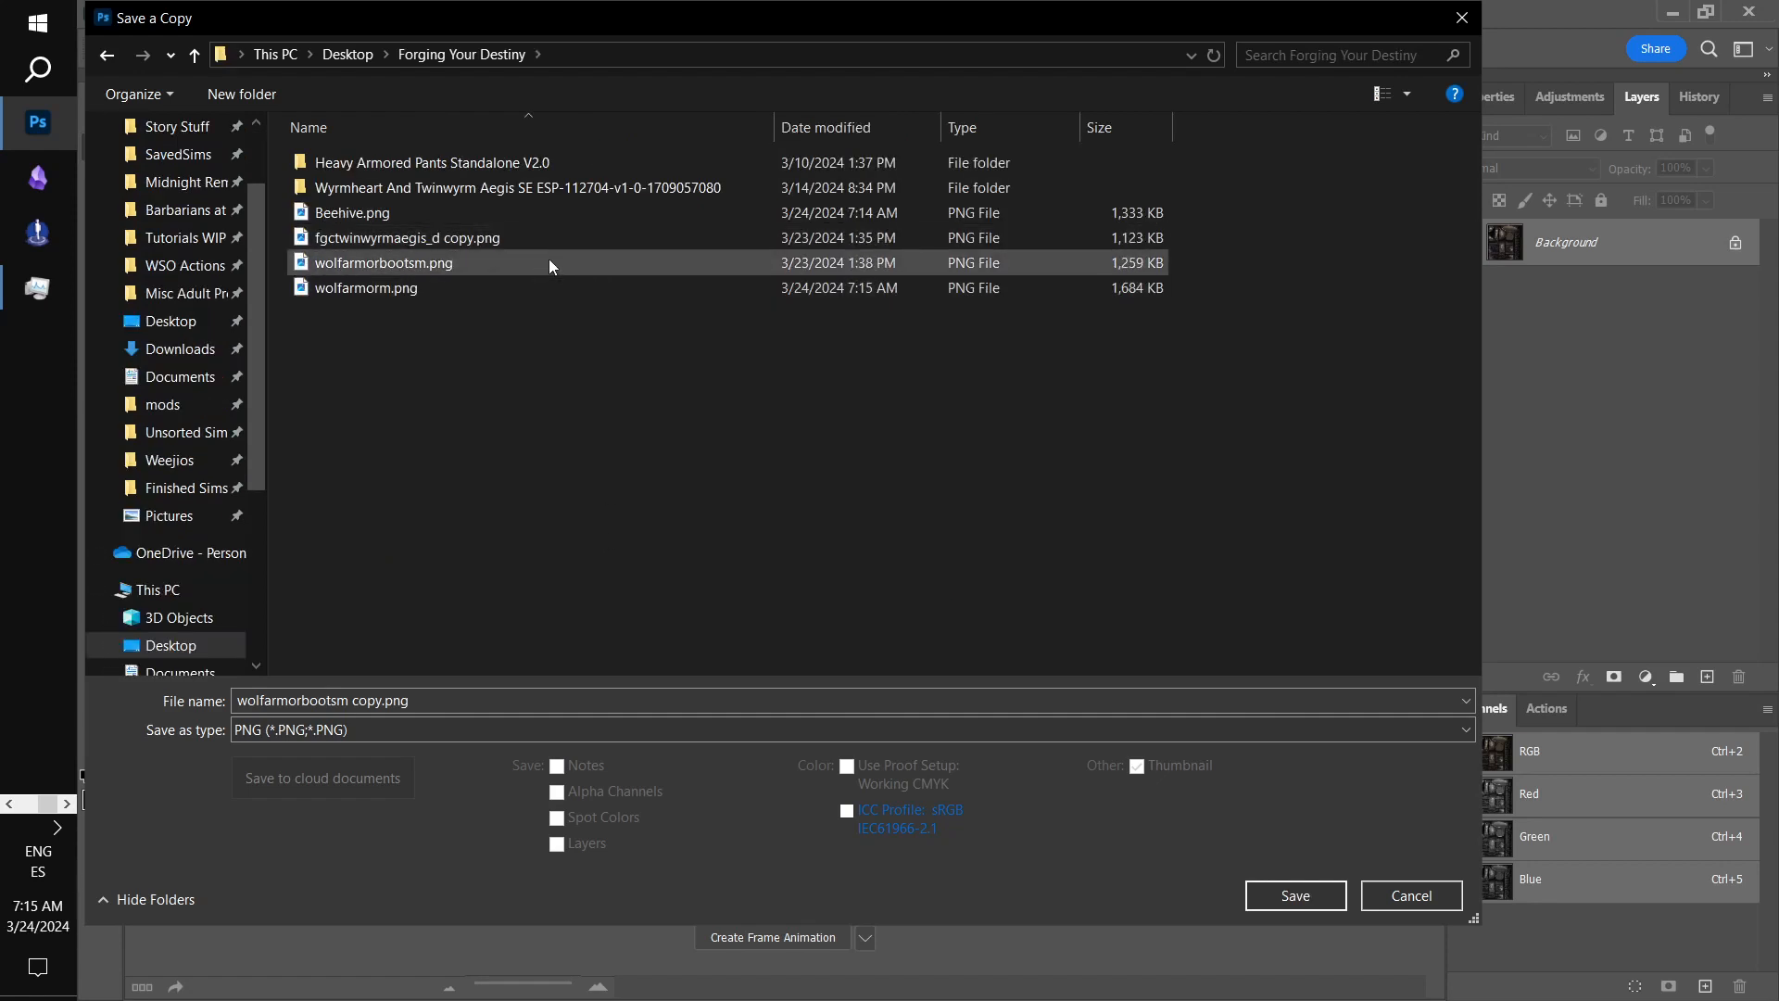
click(548, 258)
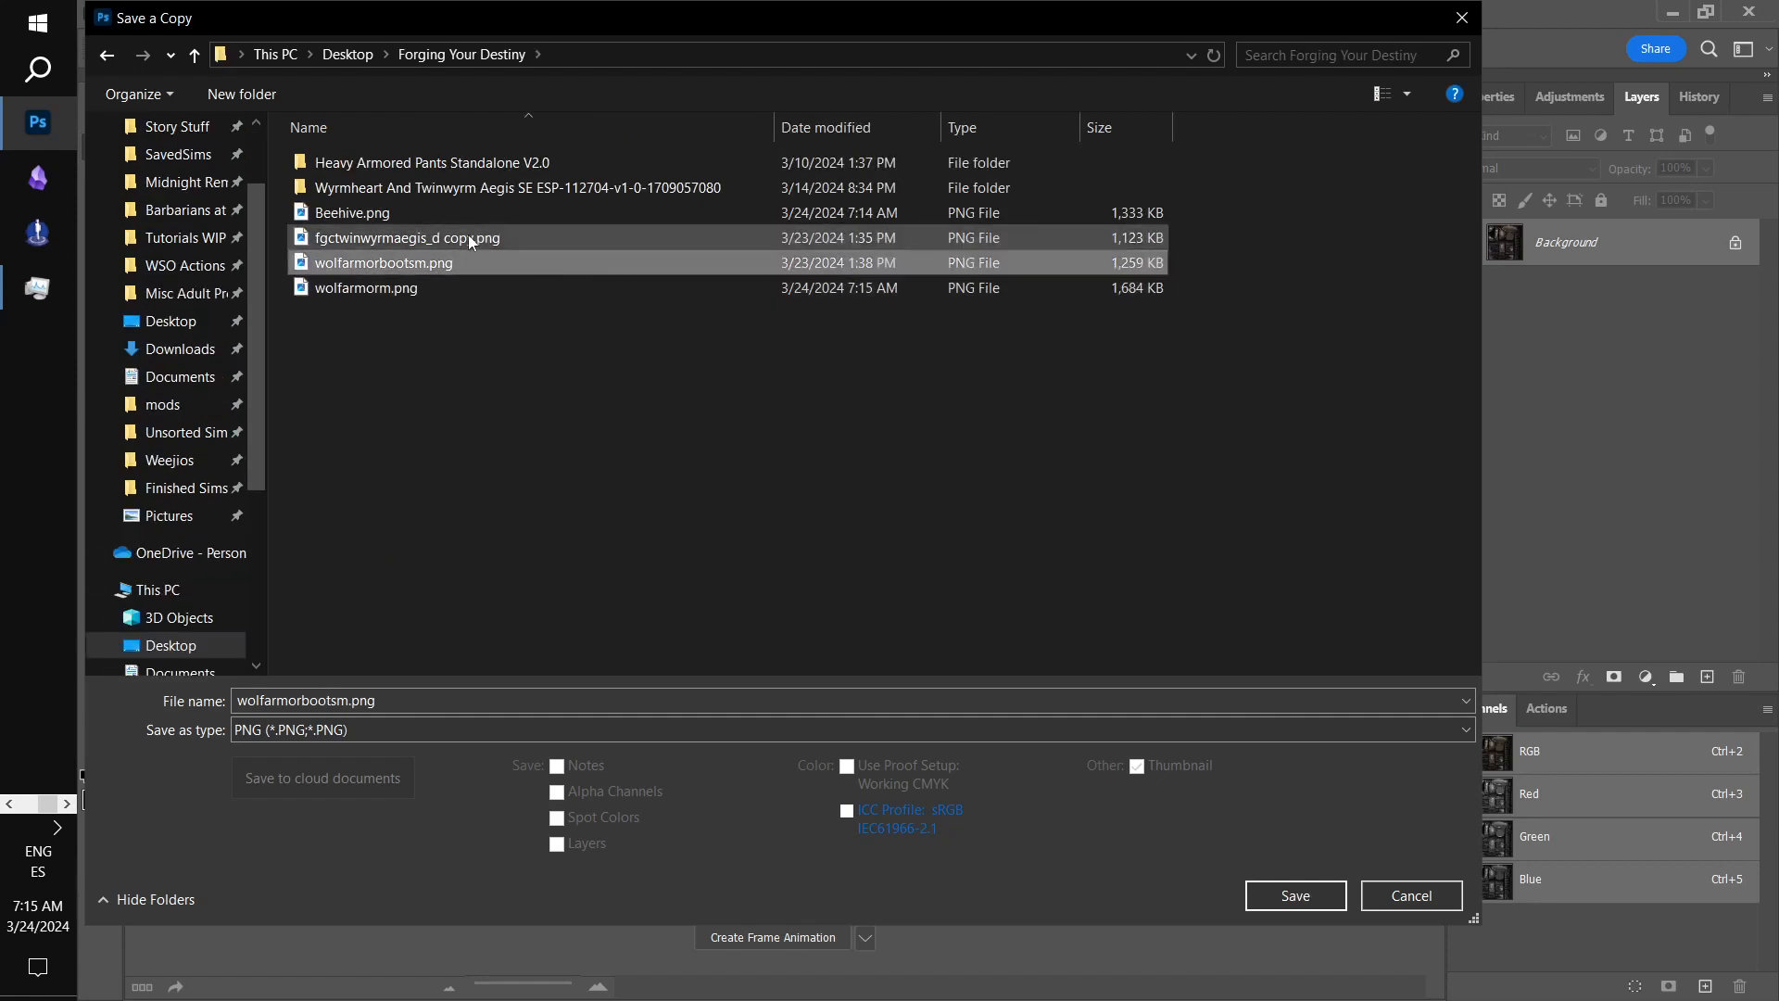
click(1293, 895)
click(982, 514)
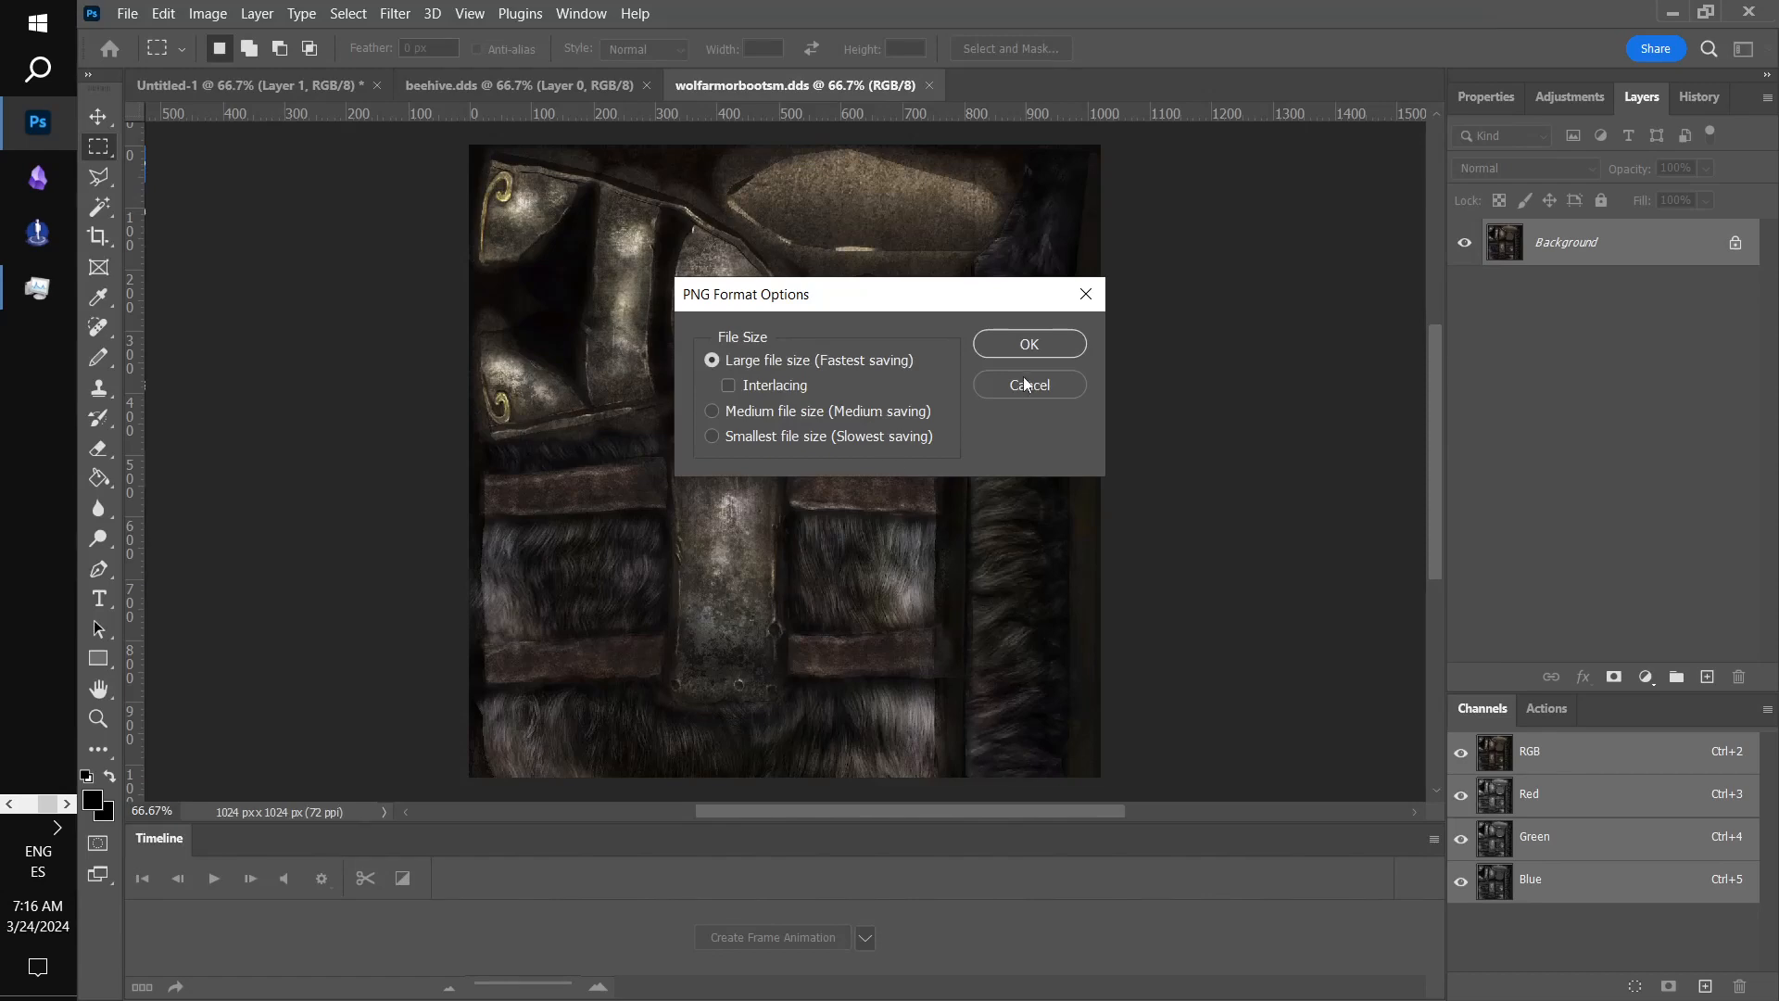
click(1026, 345)
- Close the boots texture, the combined beehive document and beehive.dds, discarding any unsaved changes
key(ctrl+w)
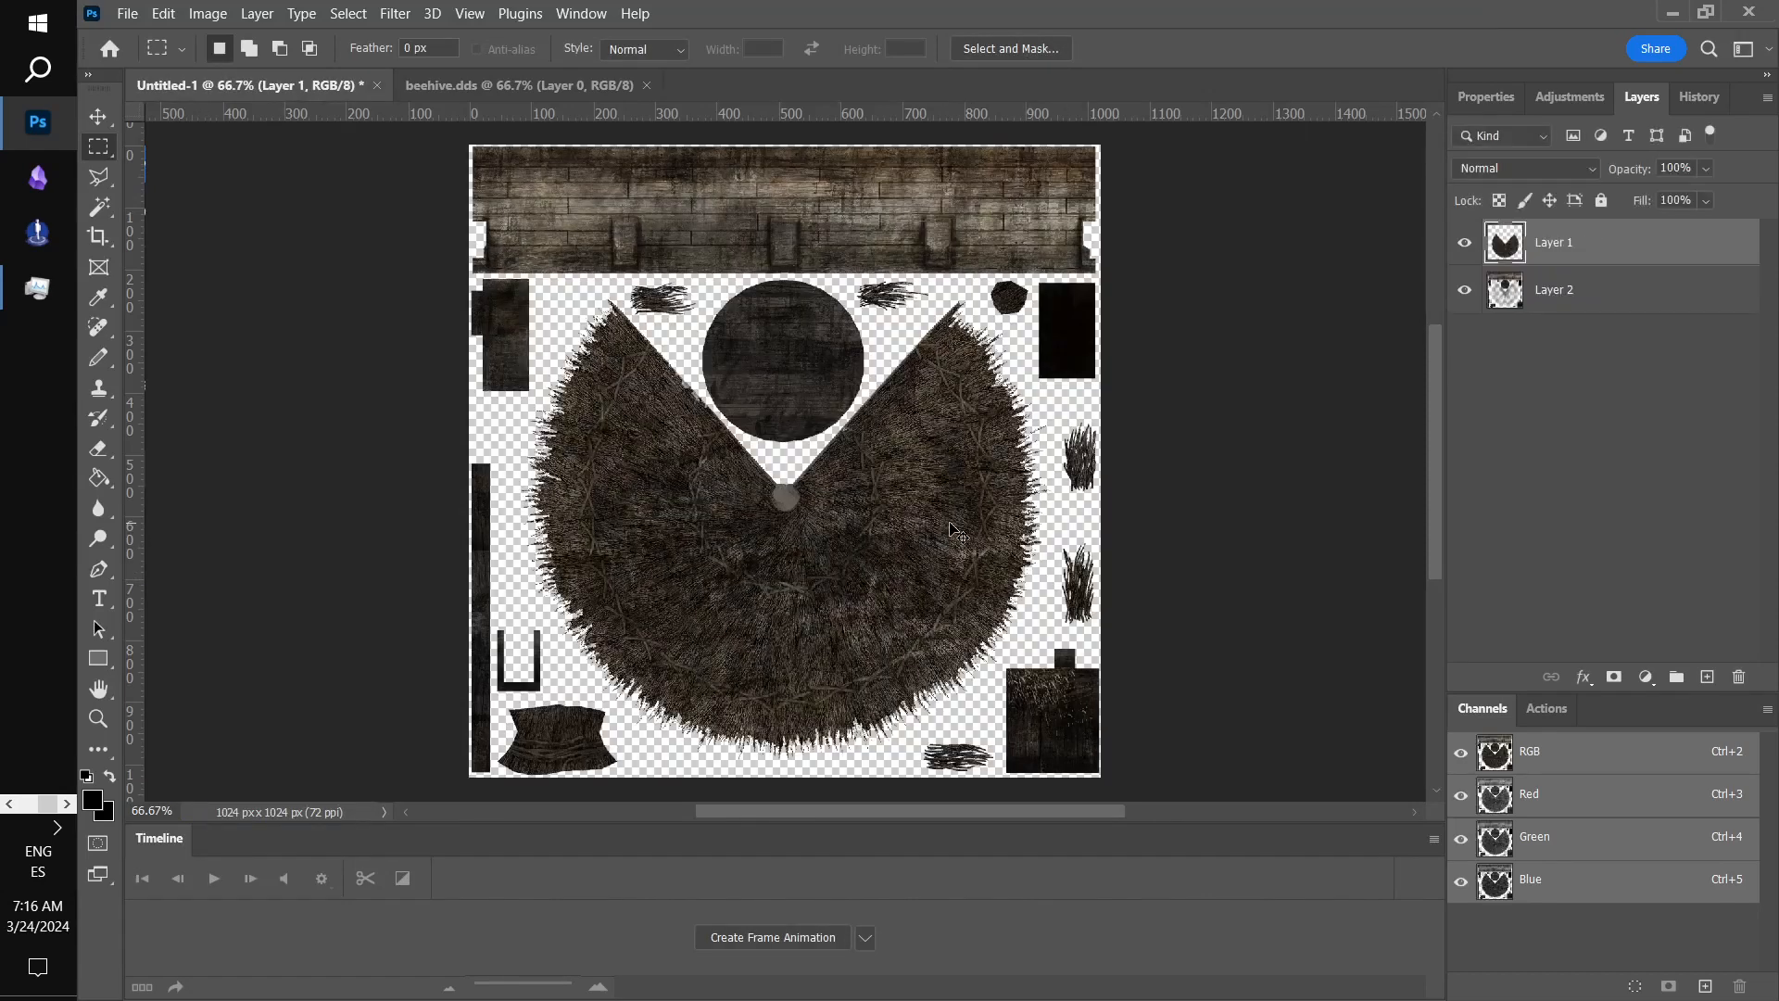
key(ctrl+w)
click(963, 404)
key(ctrl+w)
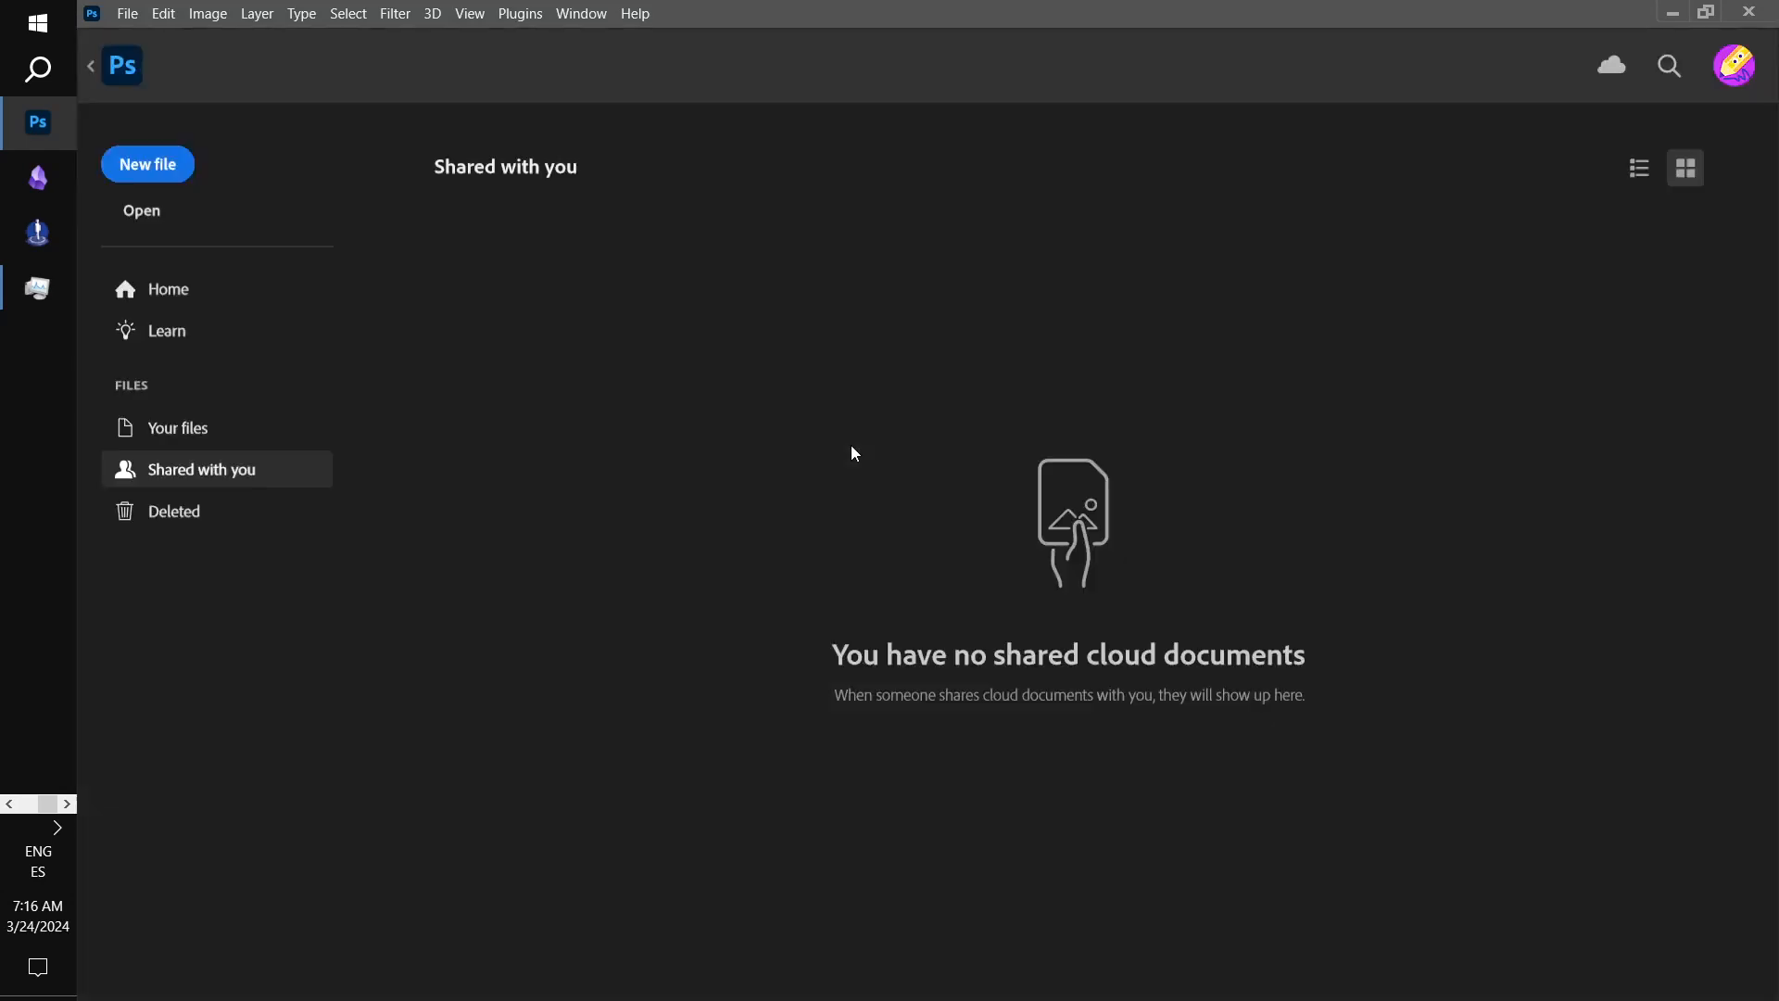
- Open fgctwinwyrmaegis_d.dds from the Wyrmheart And Twinwyrm Aegis folder's textures > funkygandalfcat > fgcwyrmheart, without loading mip-maps into separate layers
click(144, 207)
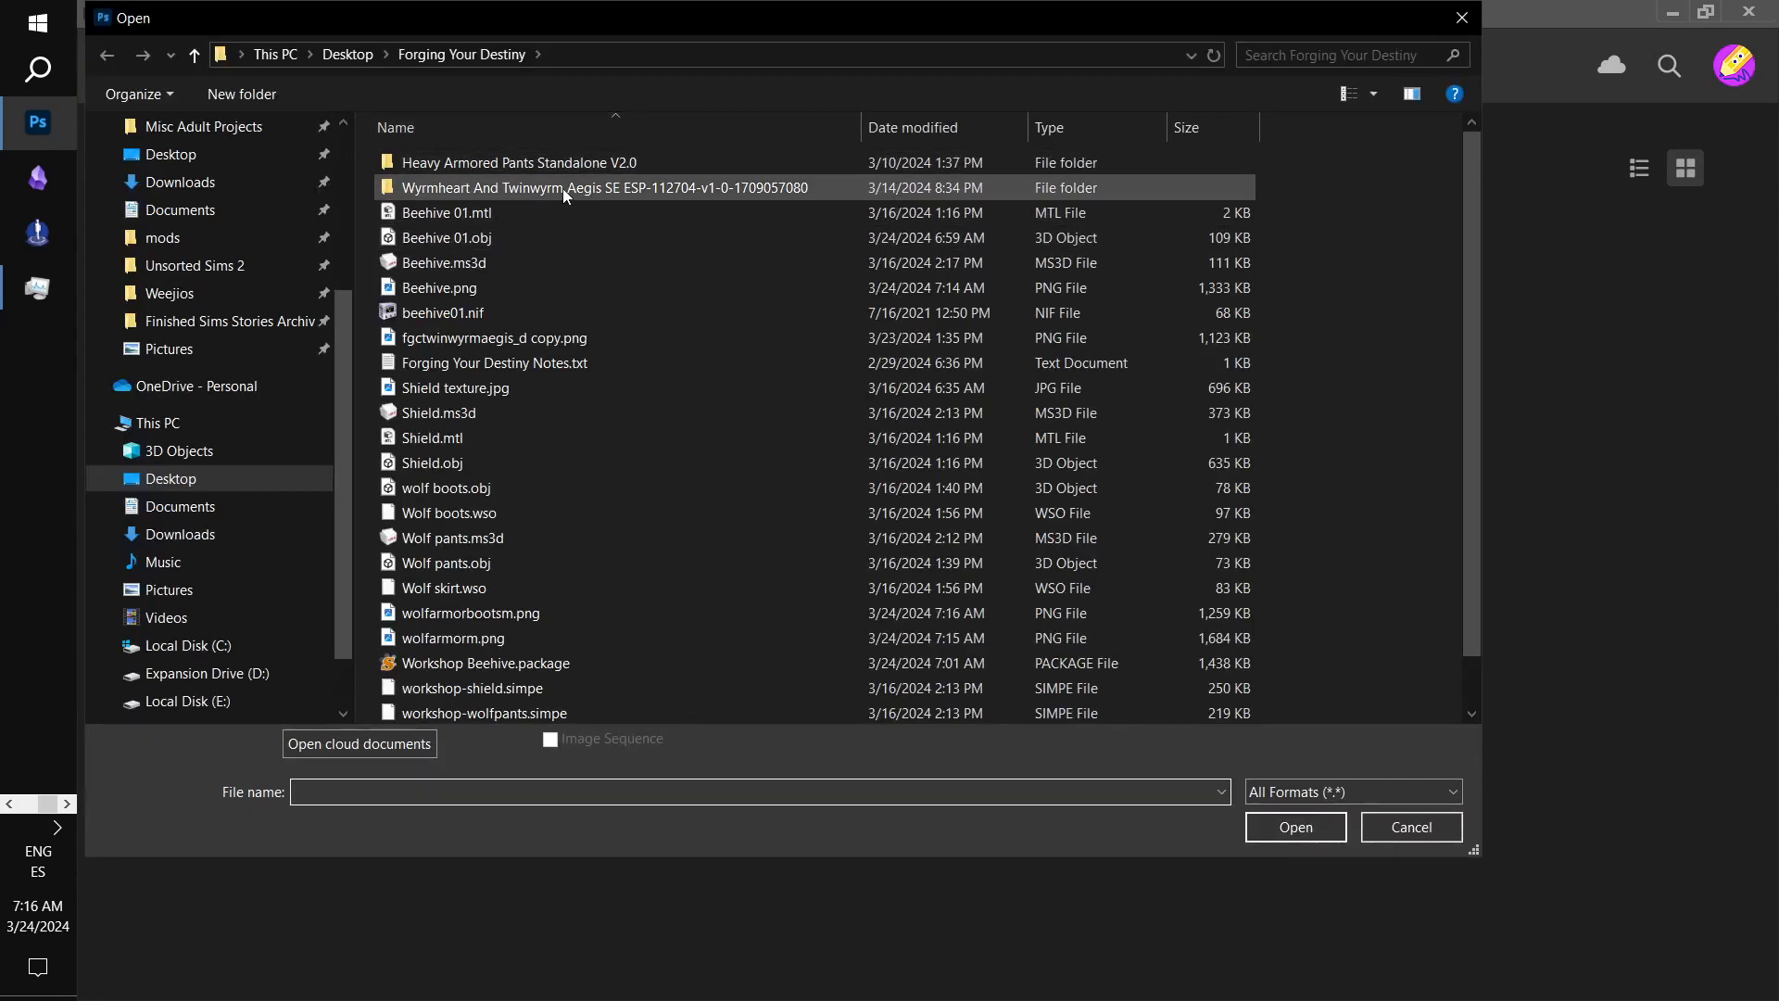
double_click(564, 187)
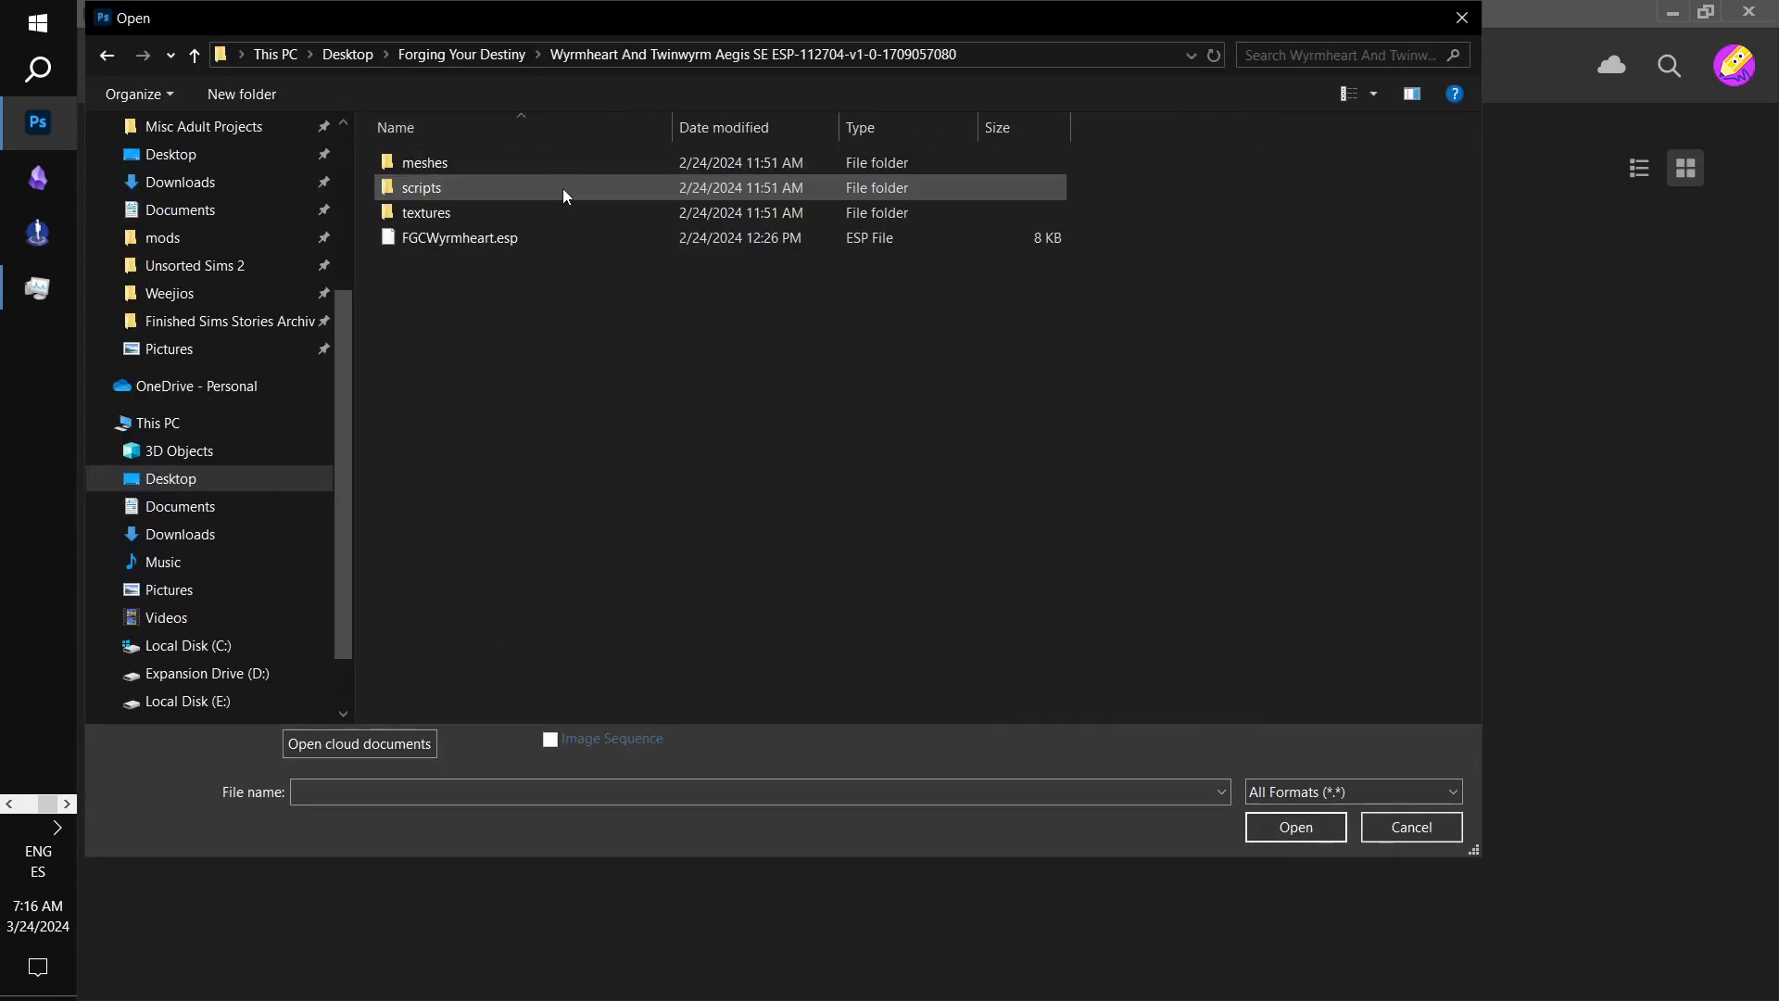
double_click(516, 213)
double_click(520, 163)
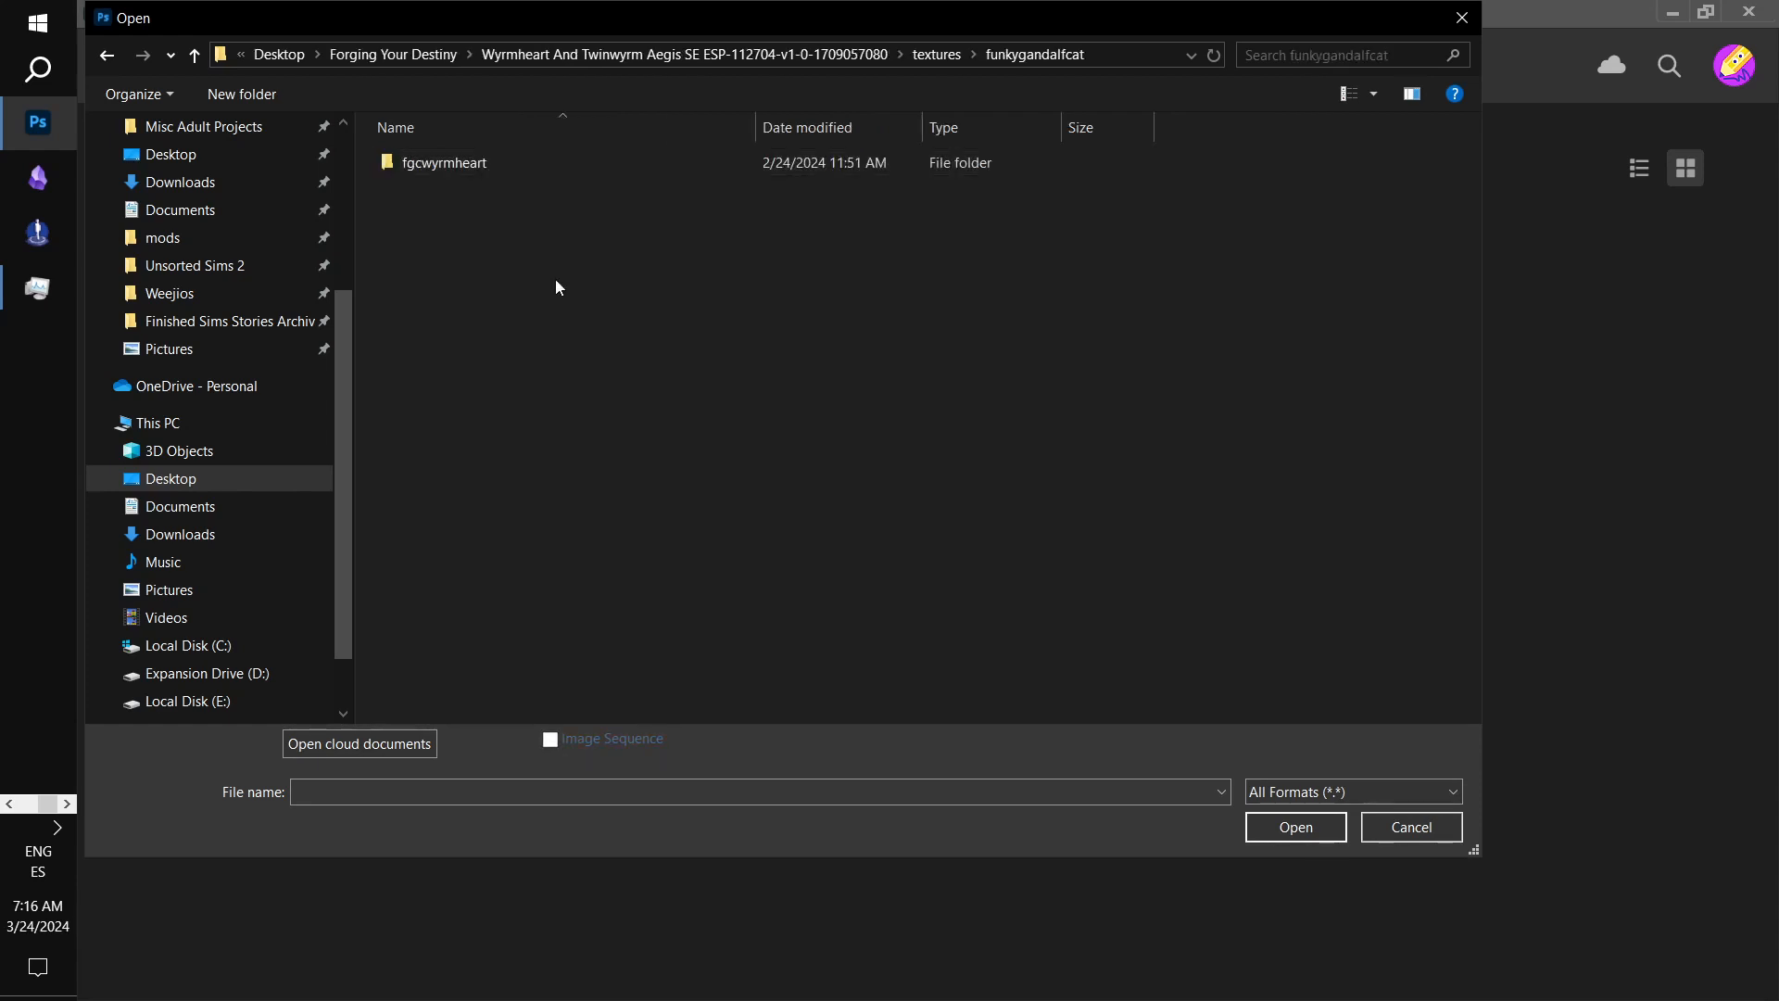
double_click(473, 156)
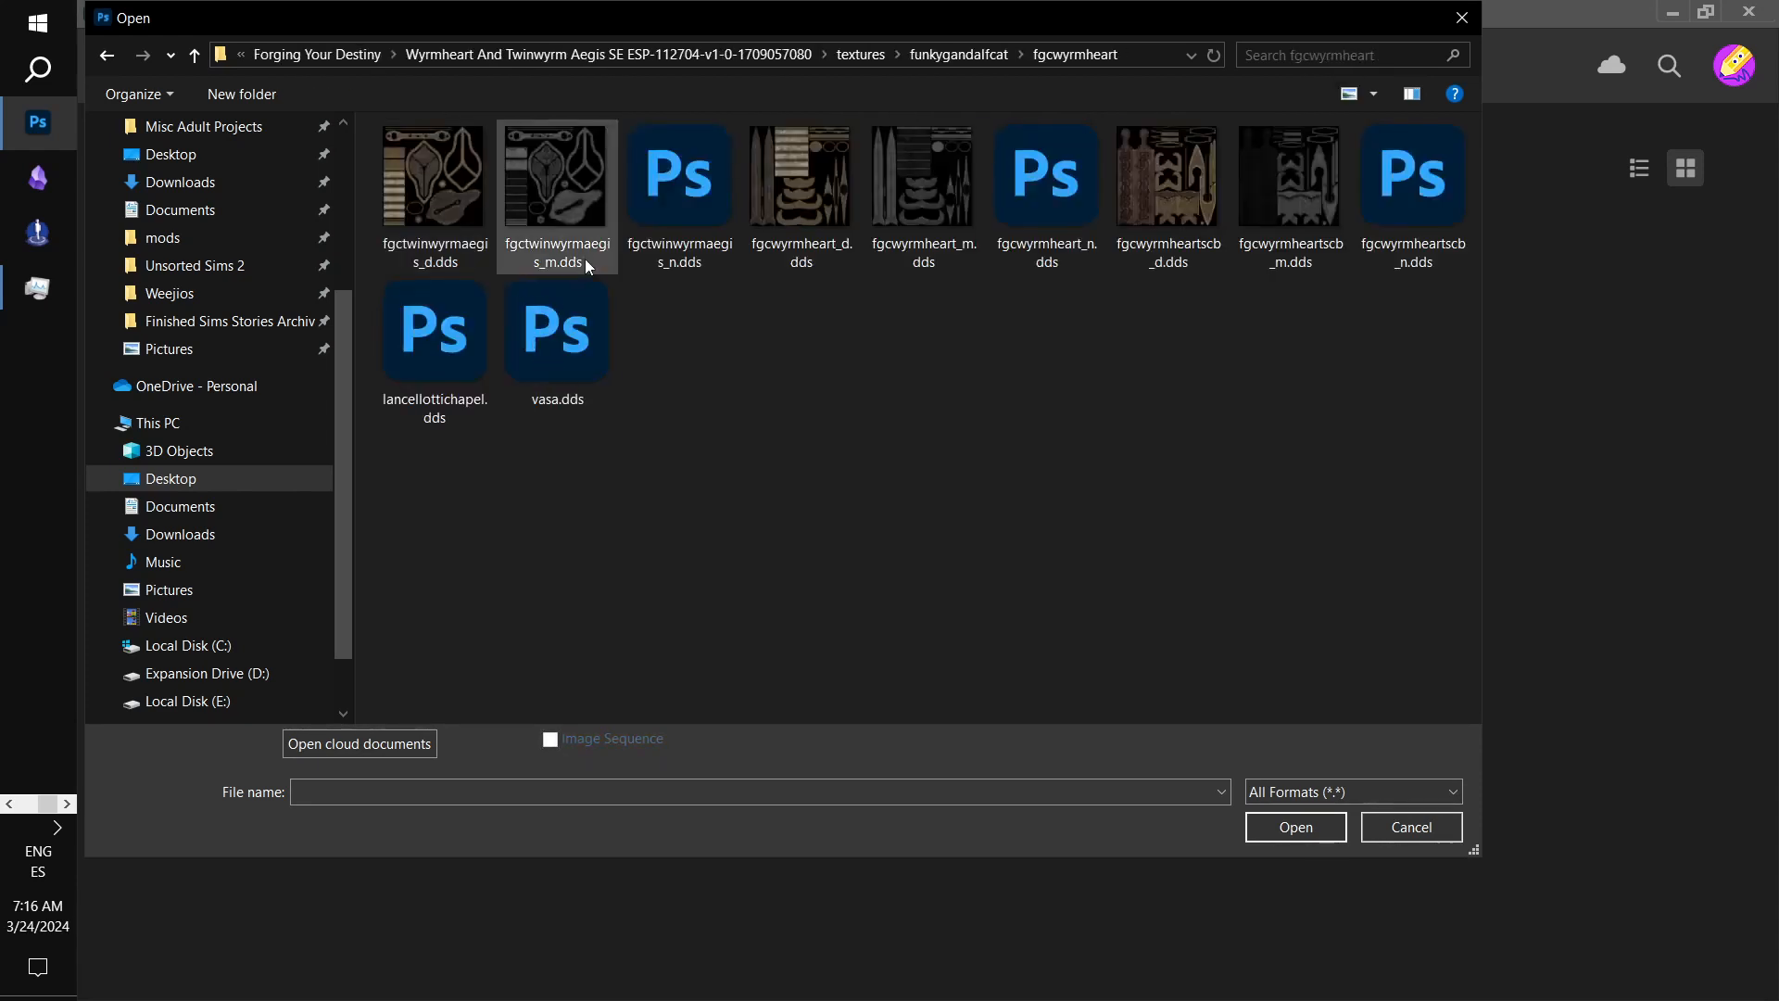
double_click(459, 187)
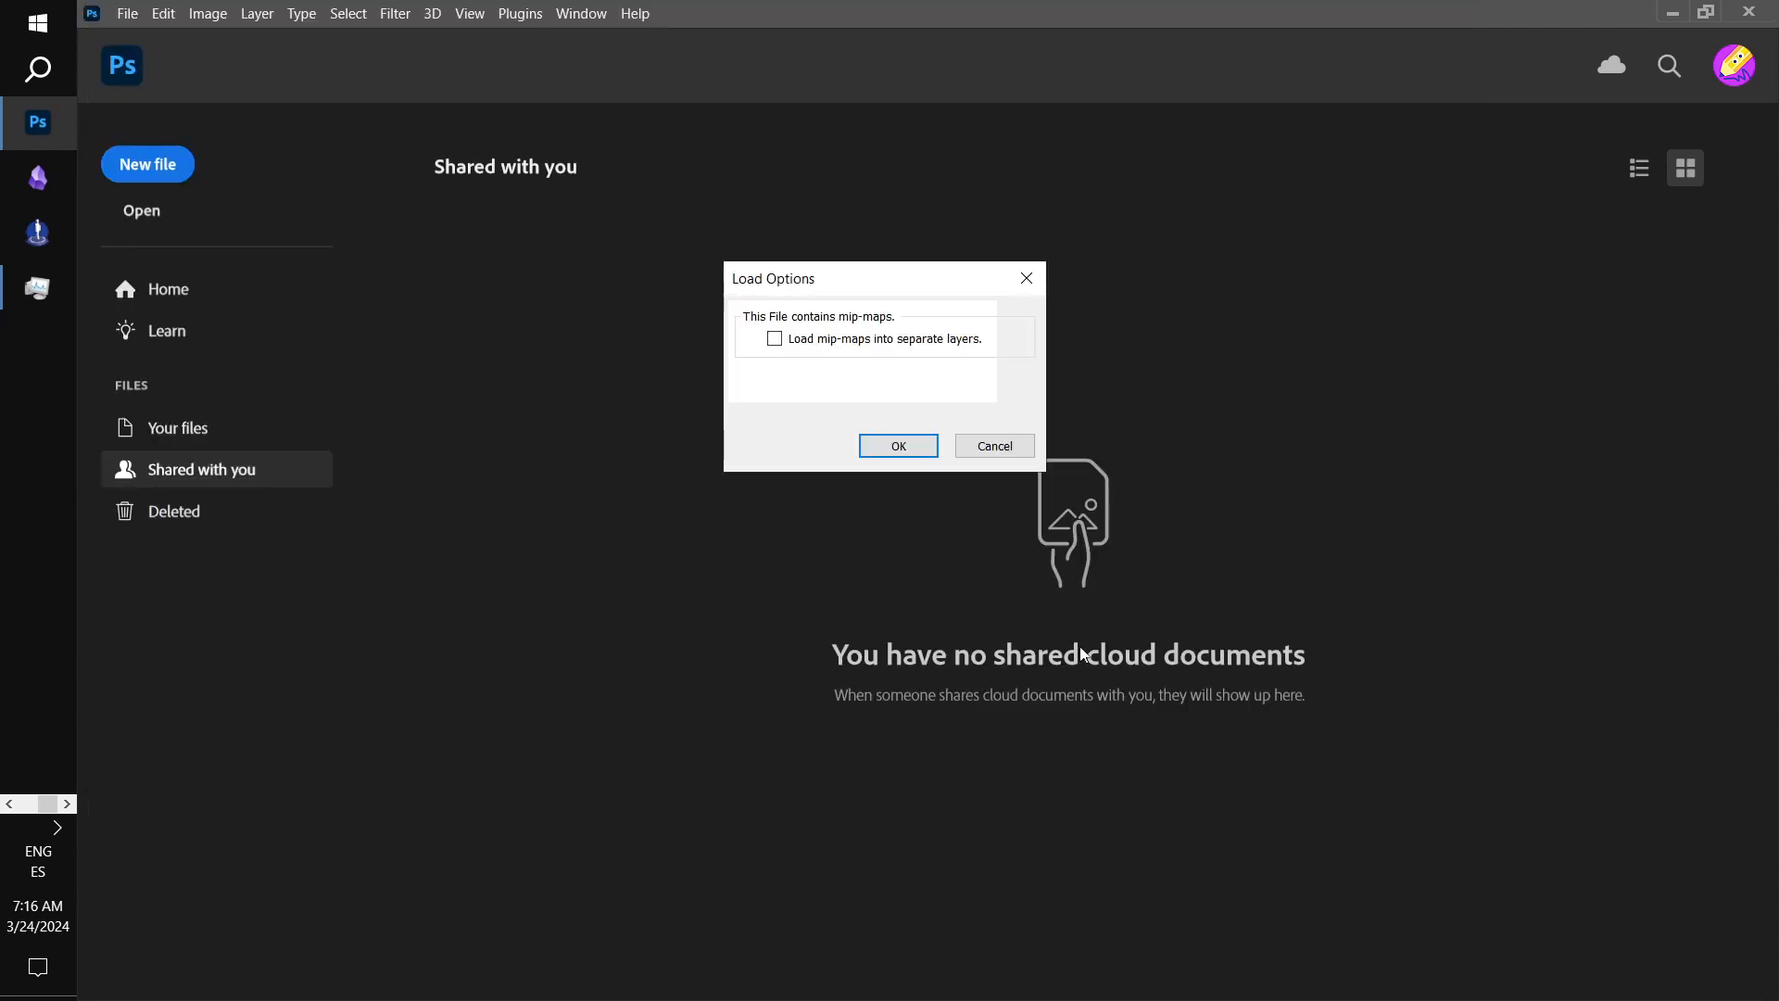
key(Return)
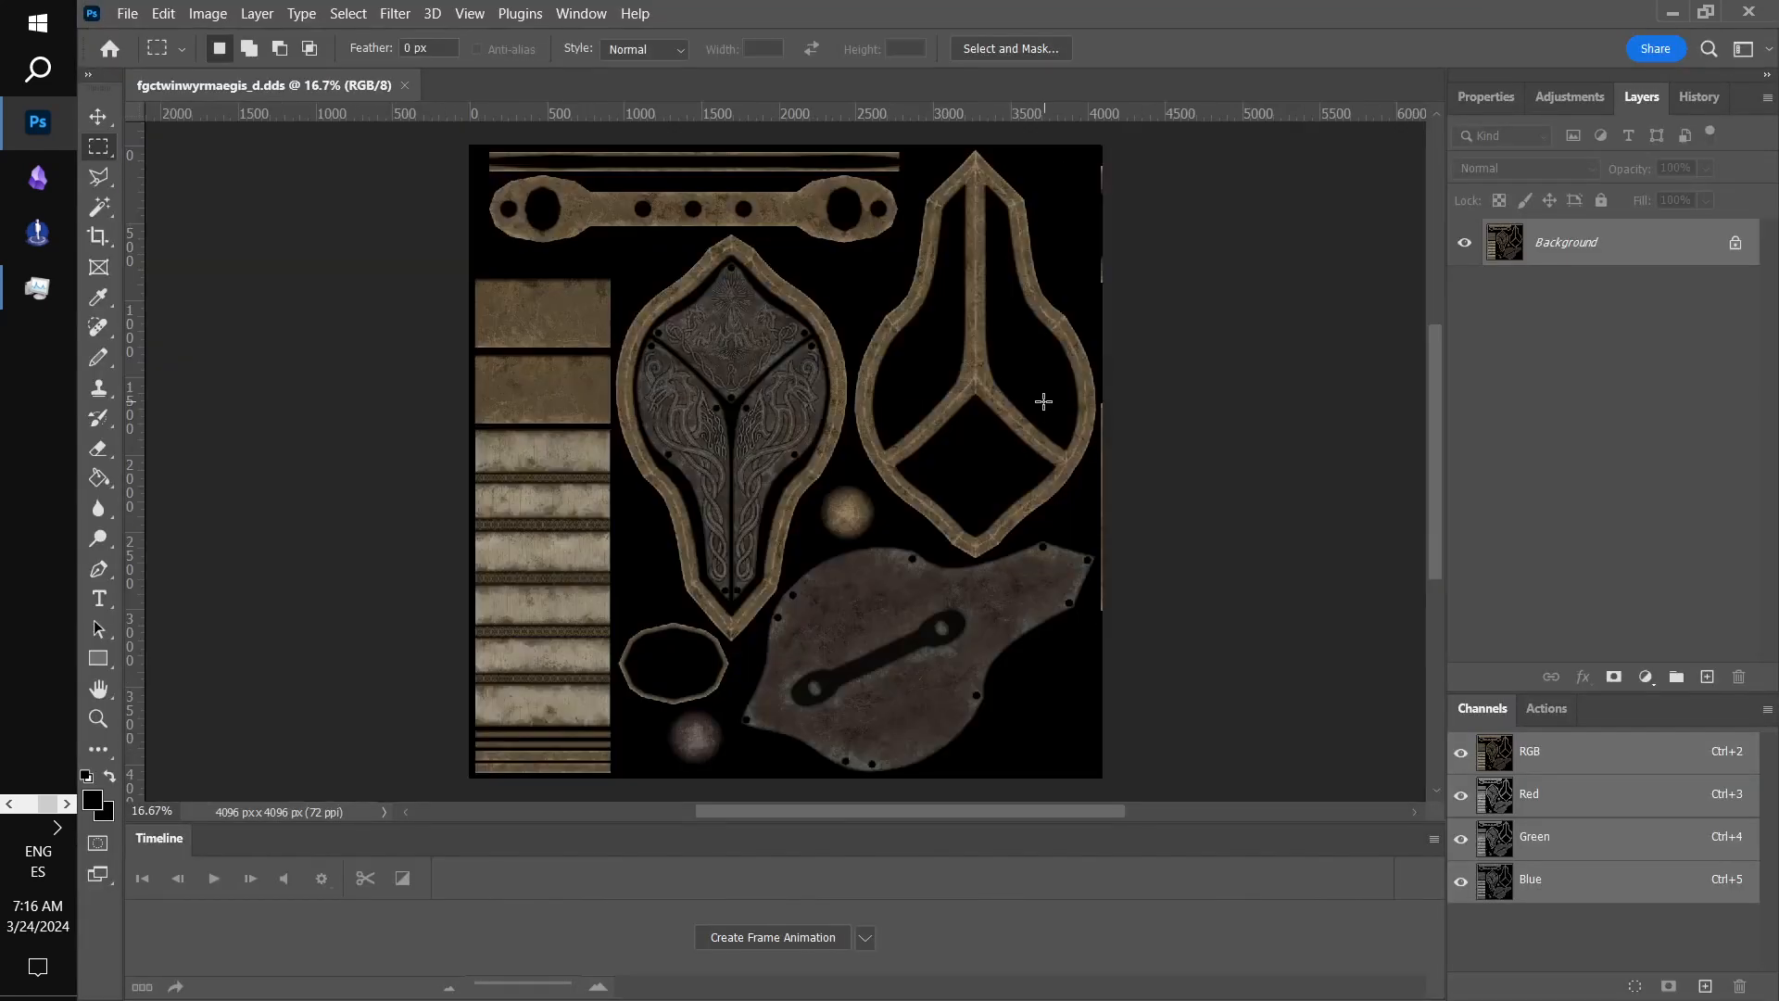
- Resize the shield texture to 1024 × 1024 pixels
key(ctrl+alt+i)
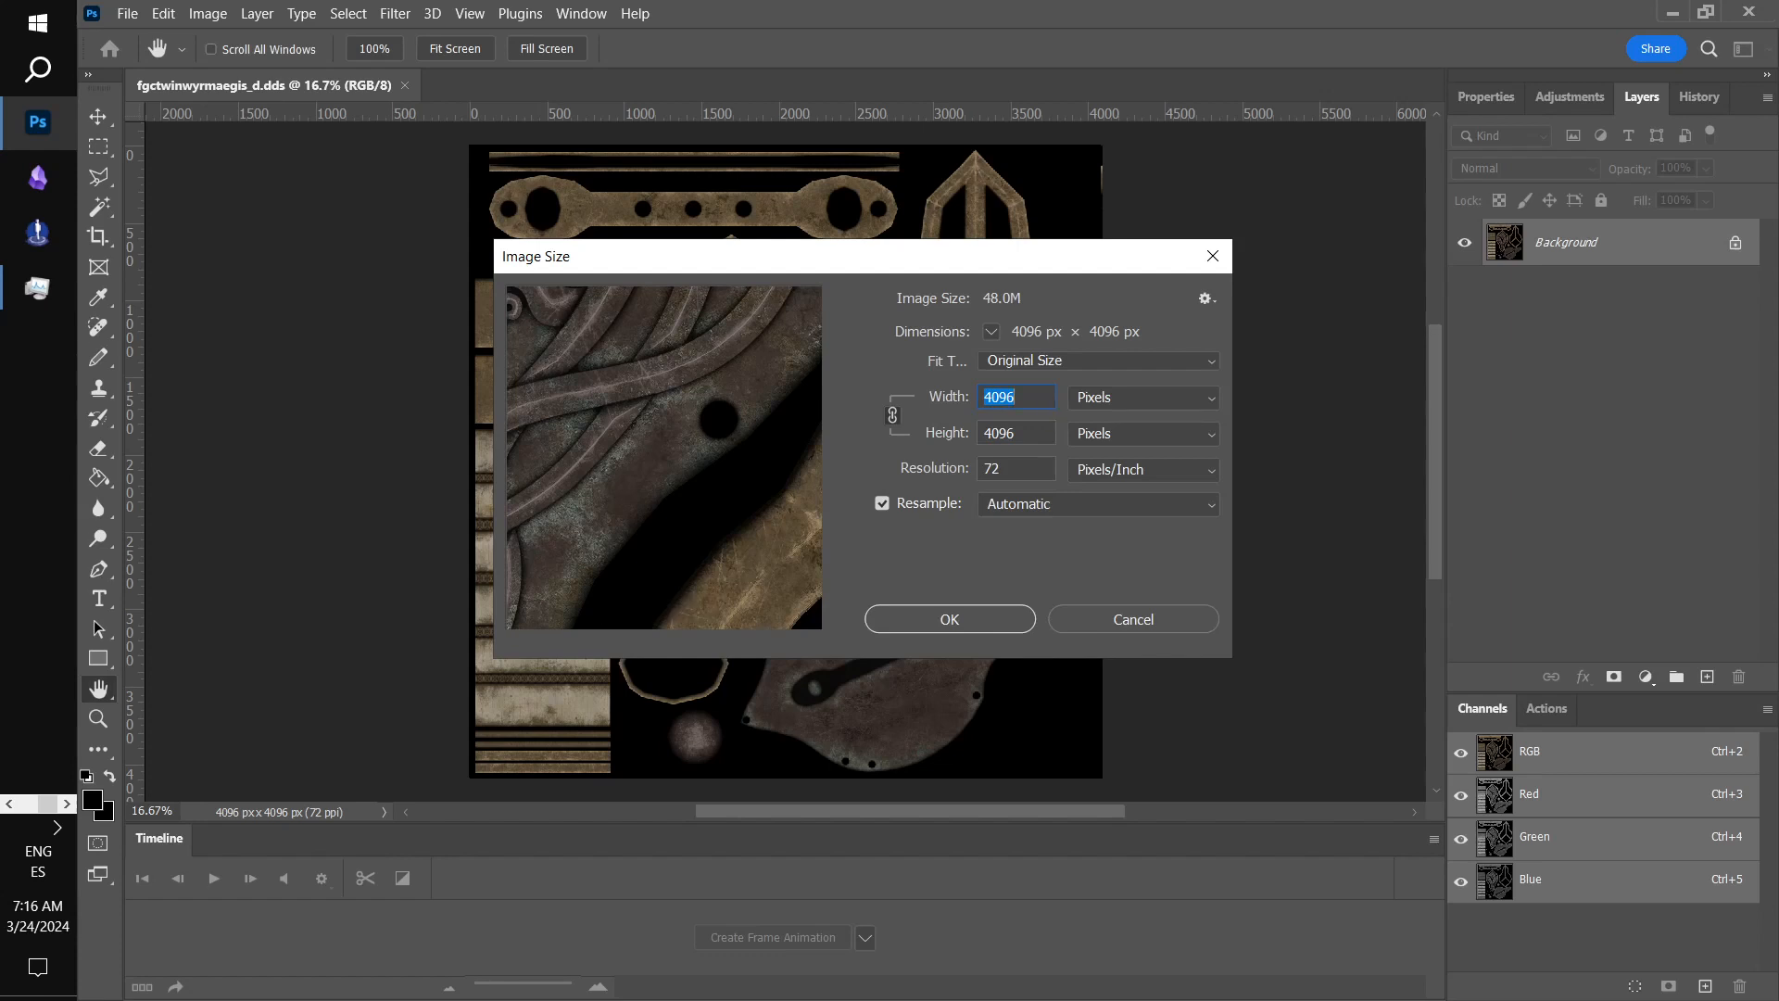
text(1024)
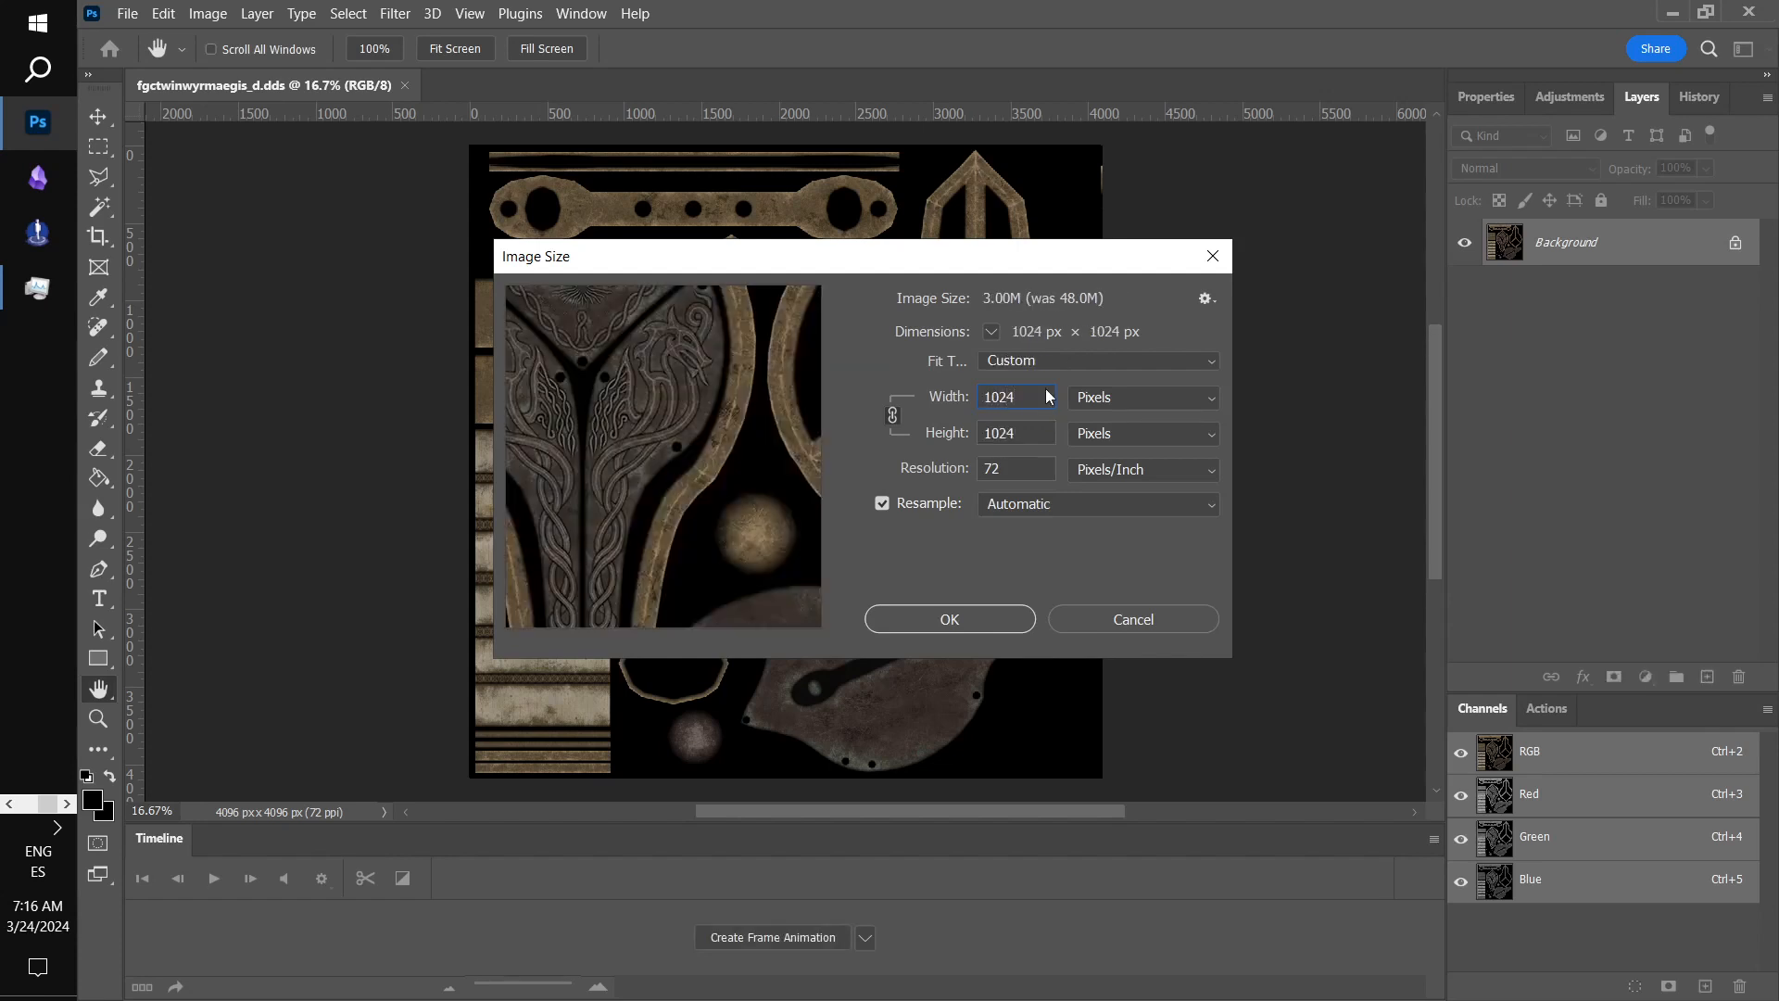
click(996, 630)
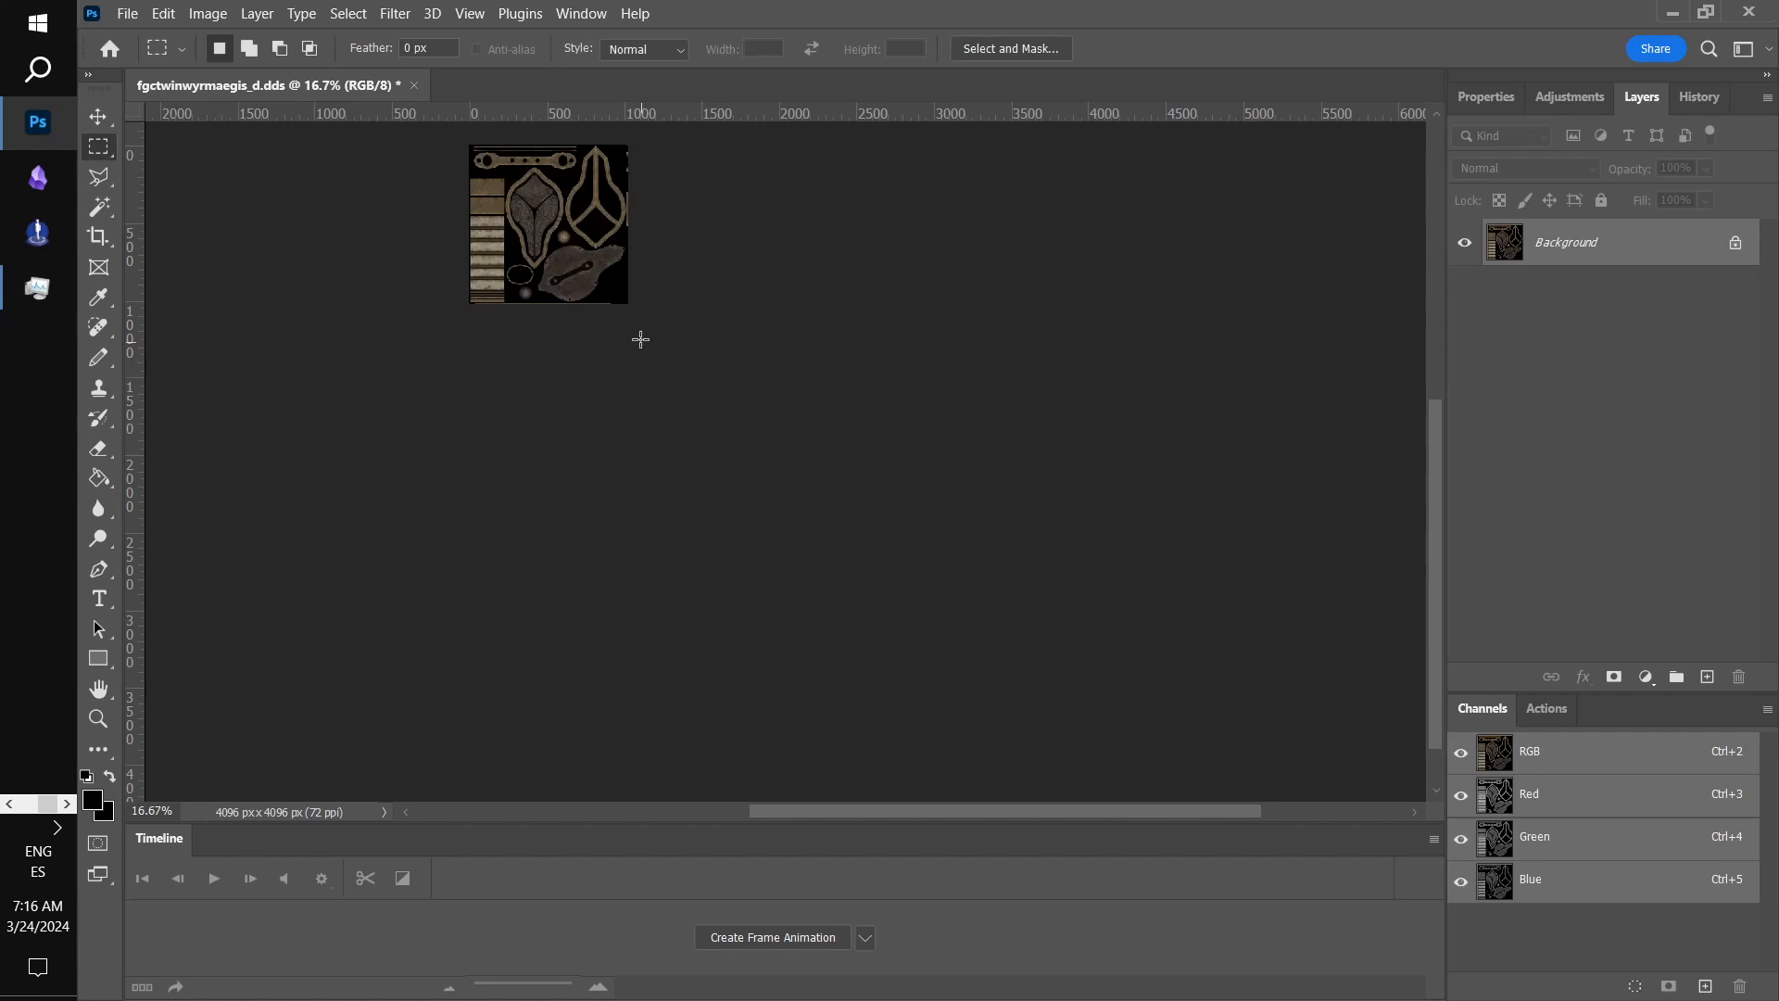
scroll(573, 377, up, 4)
- Start saving a copy of the resized shield texture in PNG format
key(ctrl+shift+s)
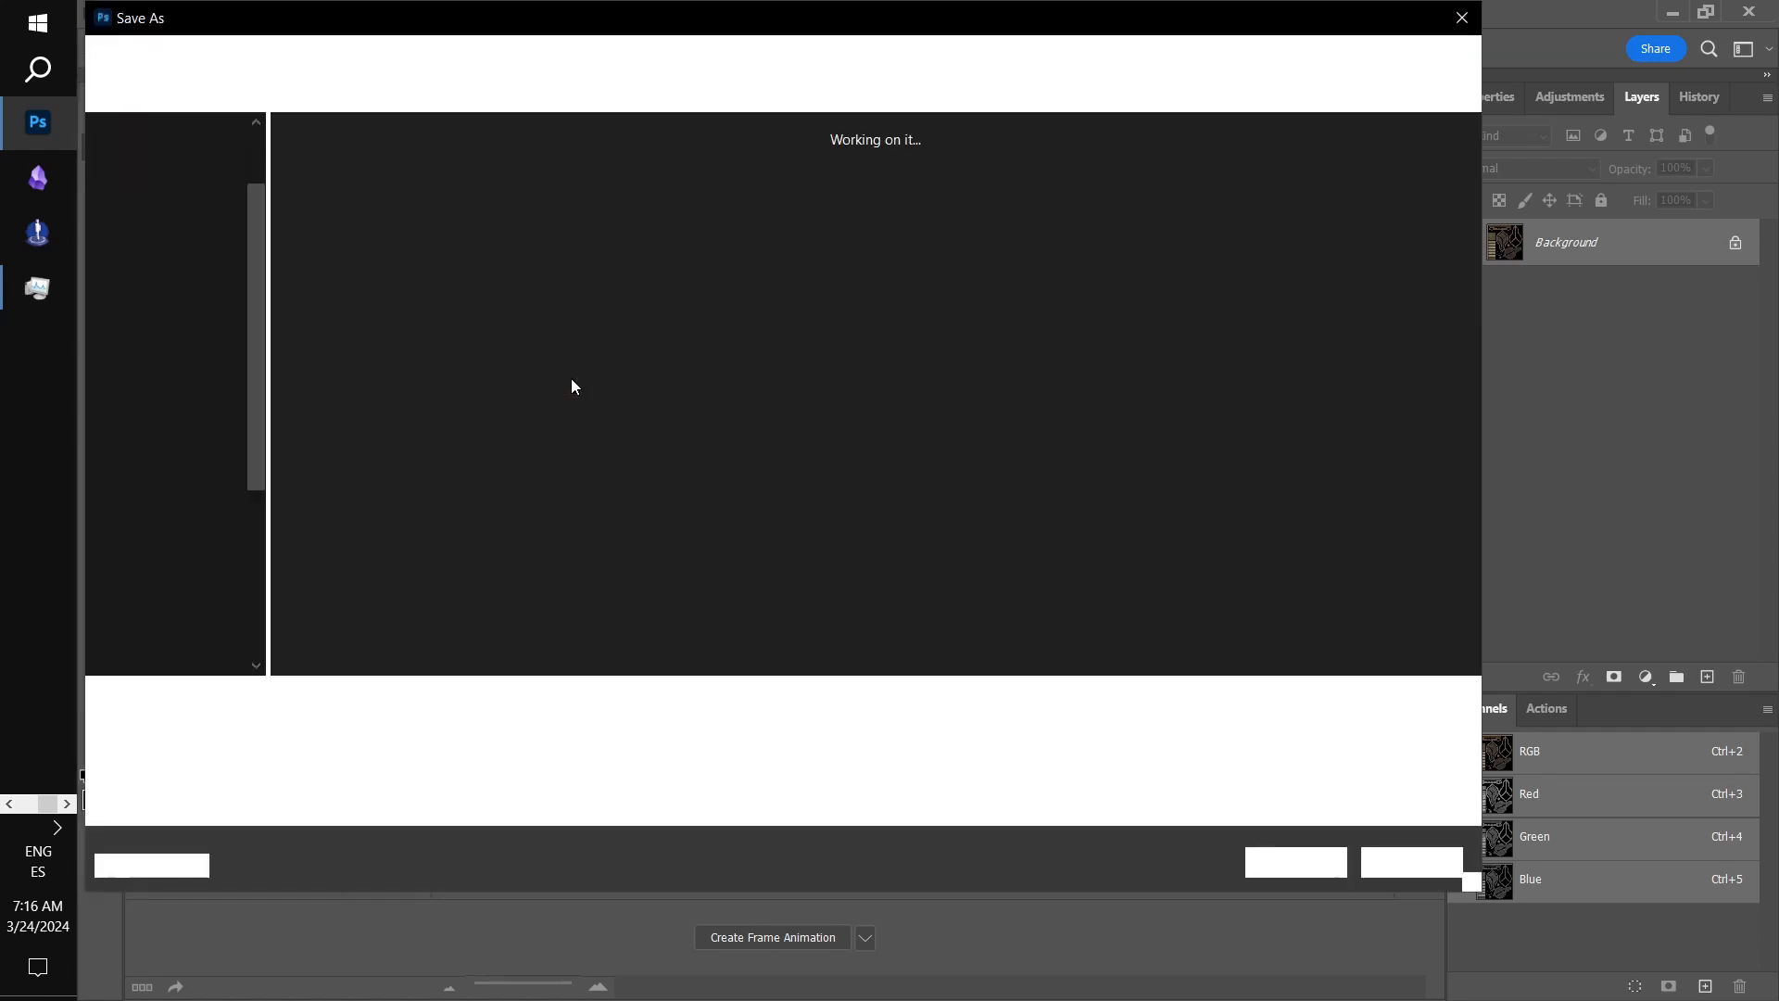
click(1202, 783)
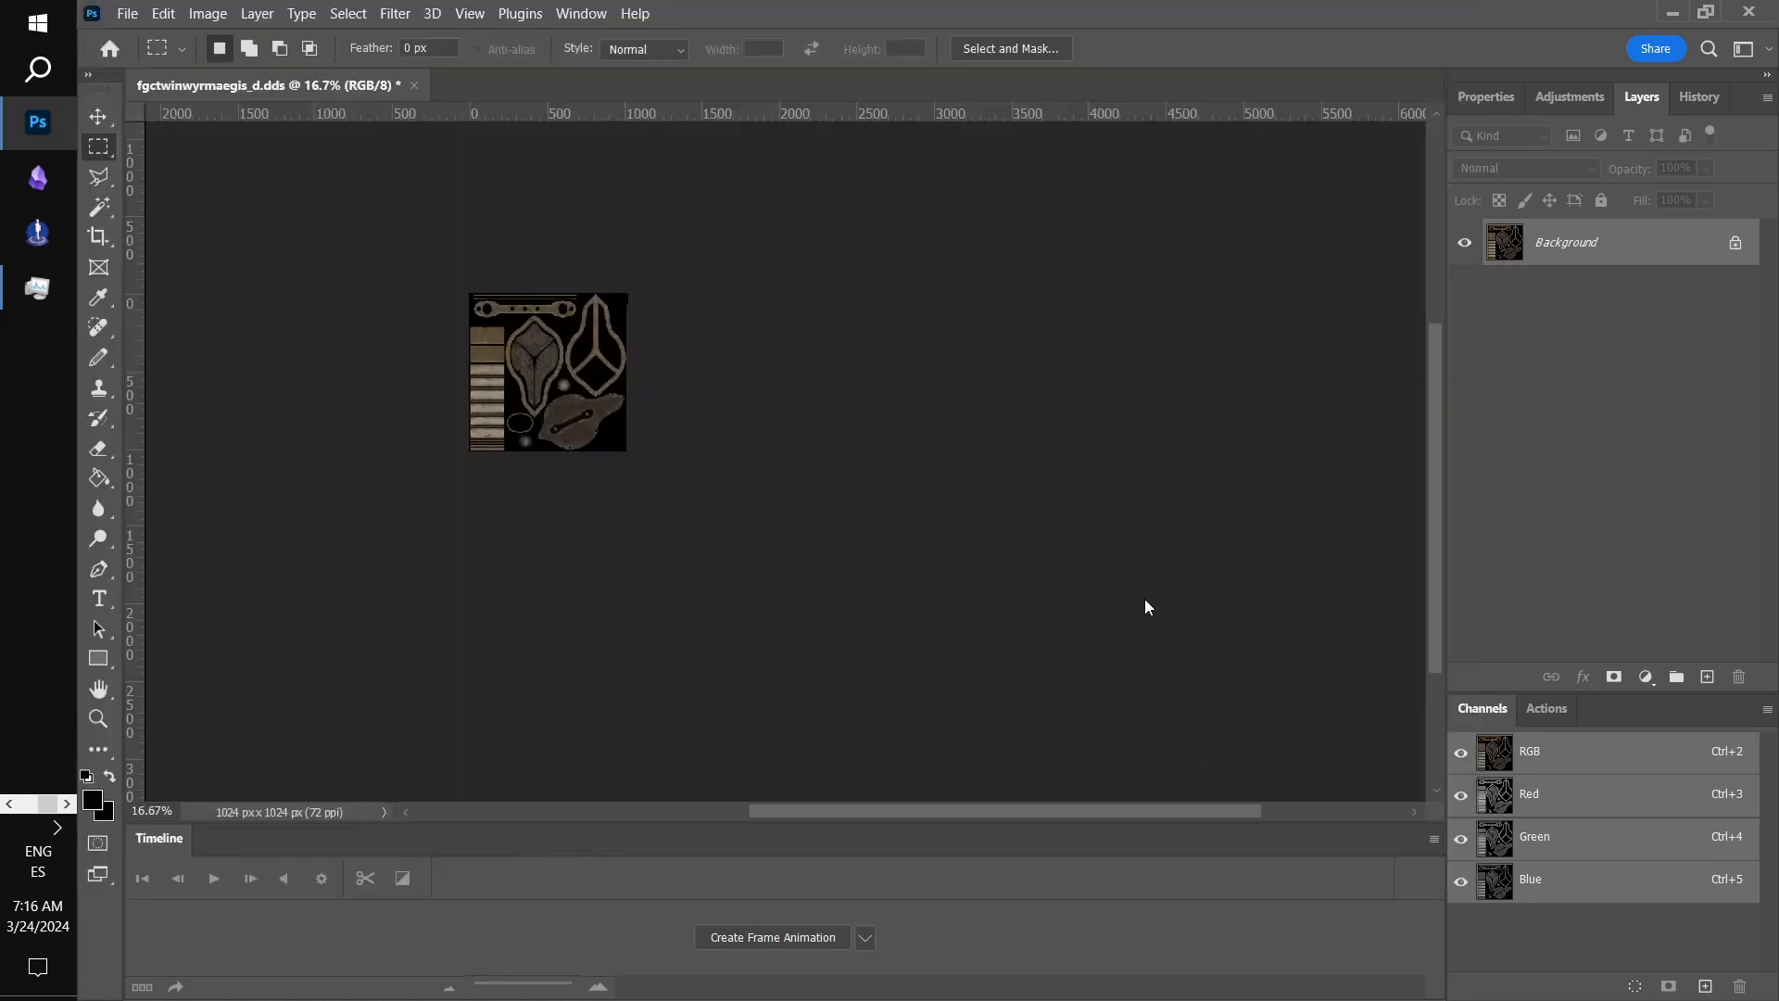
click(320, 55)
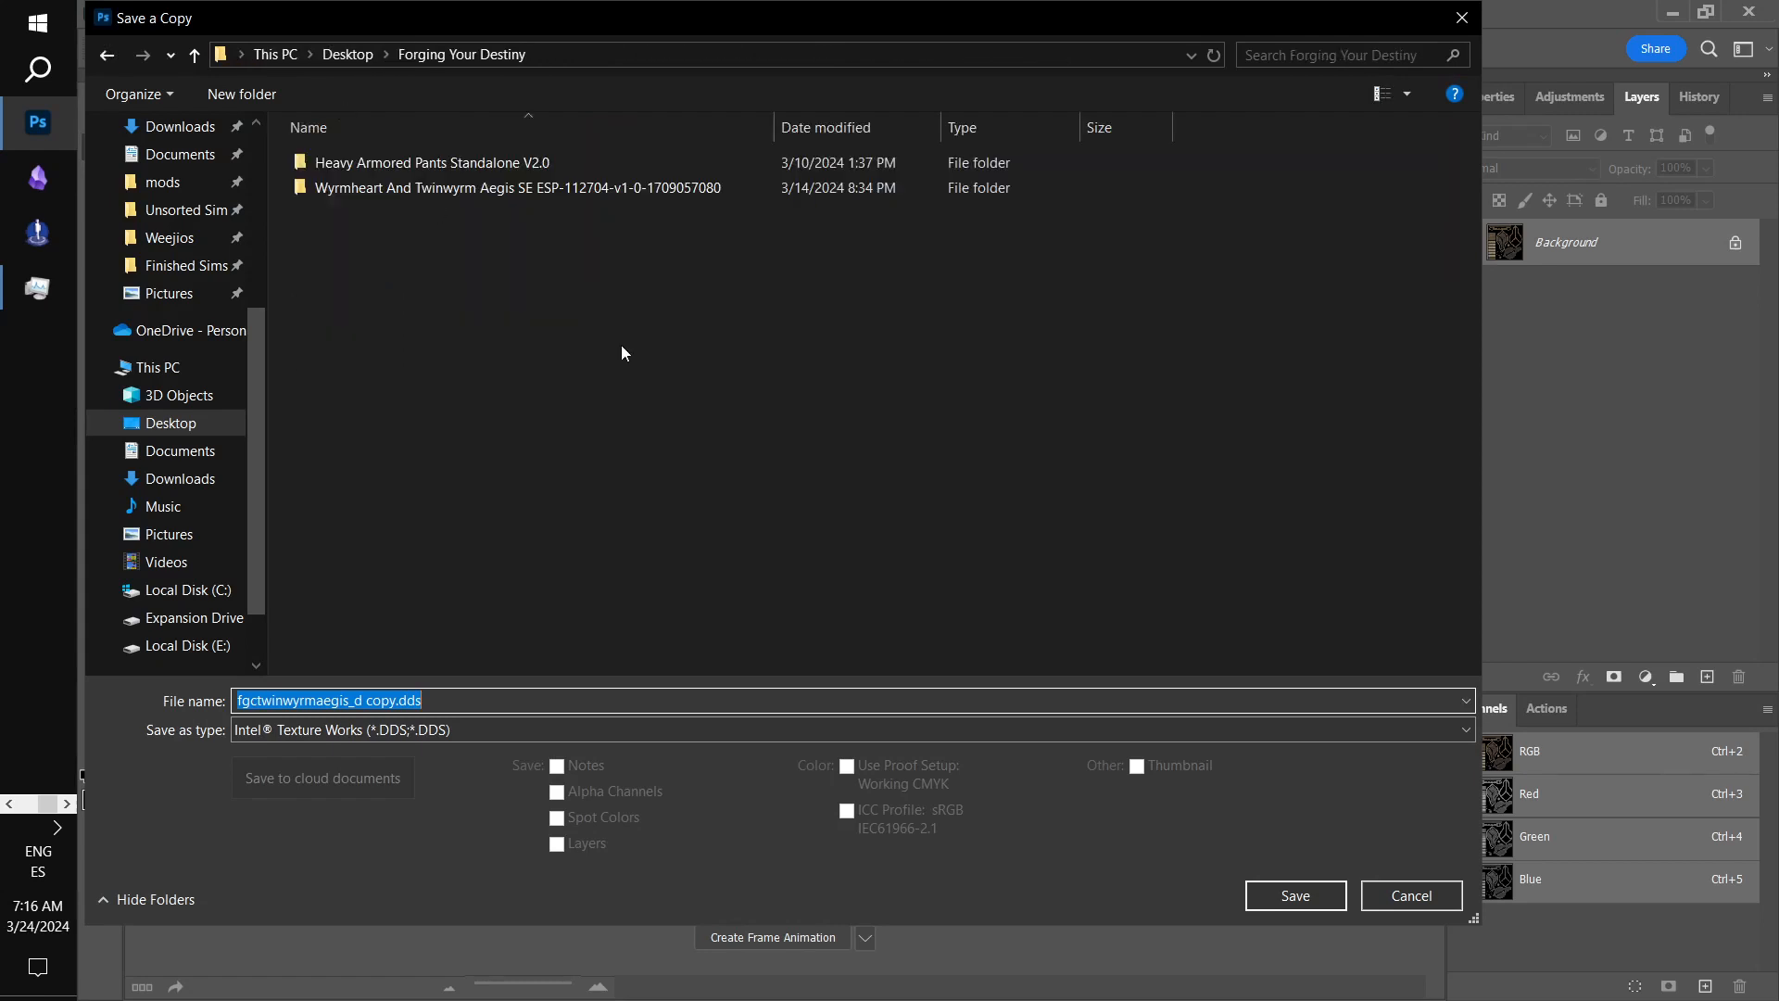
click(611, 736)
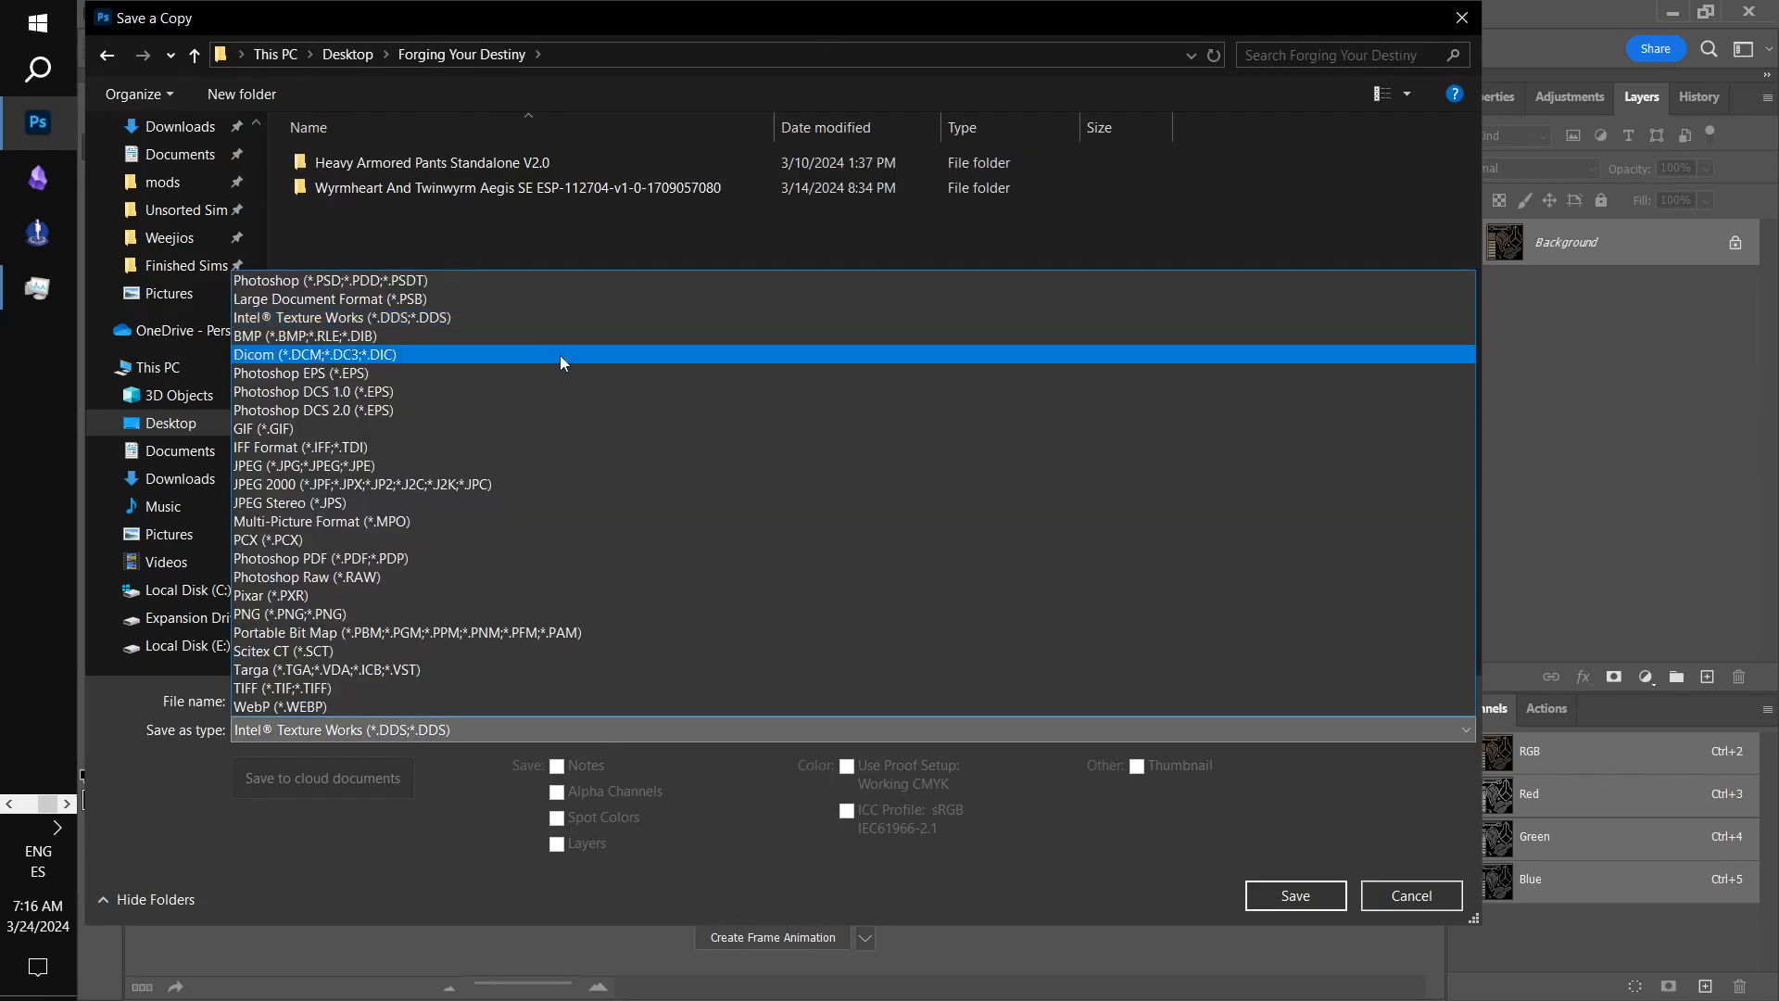
click(498, 613)
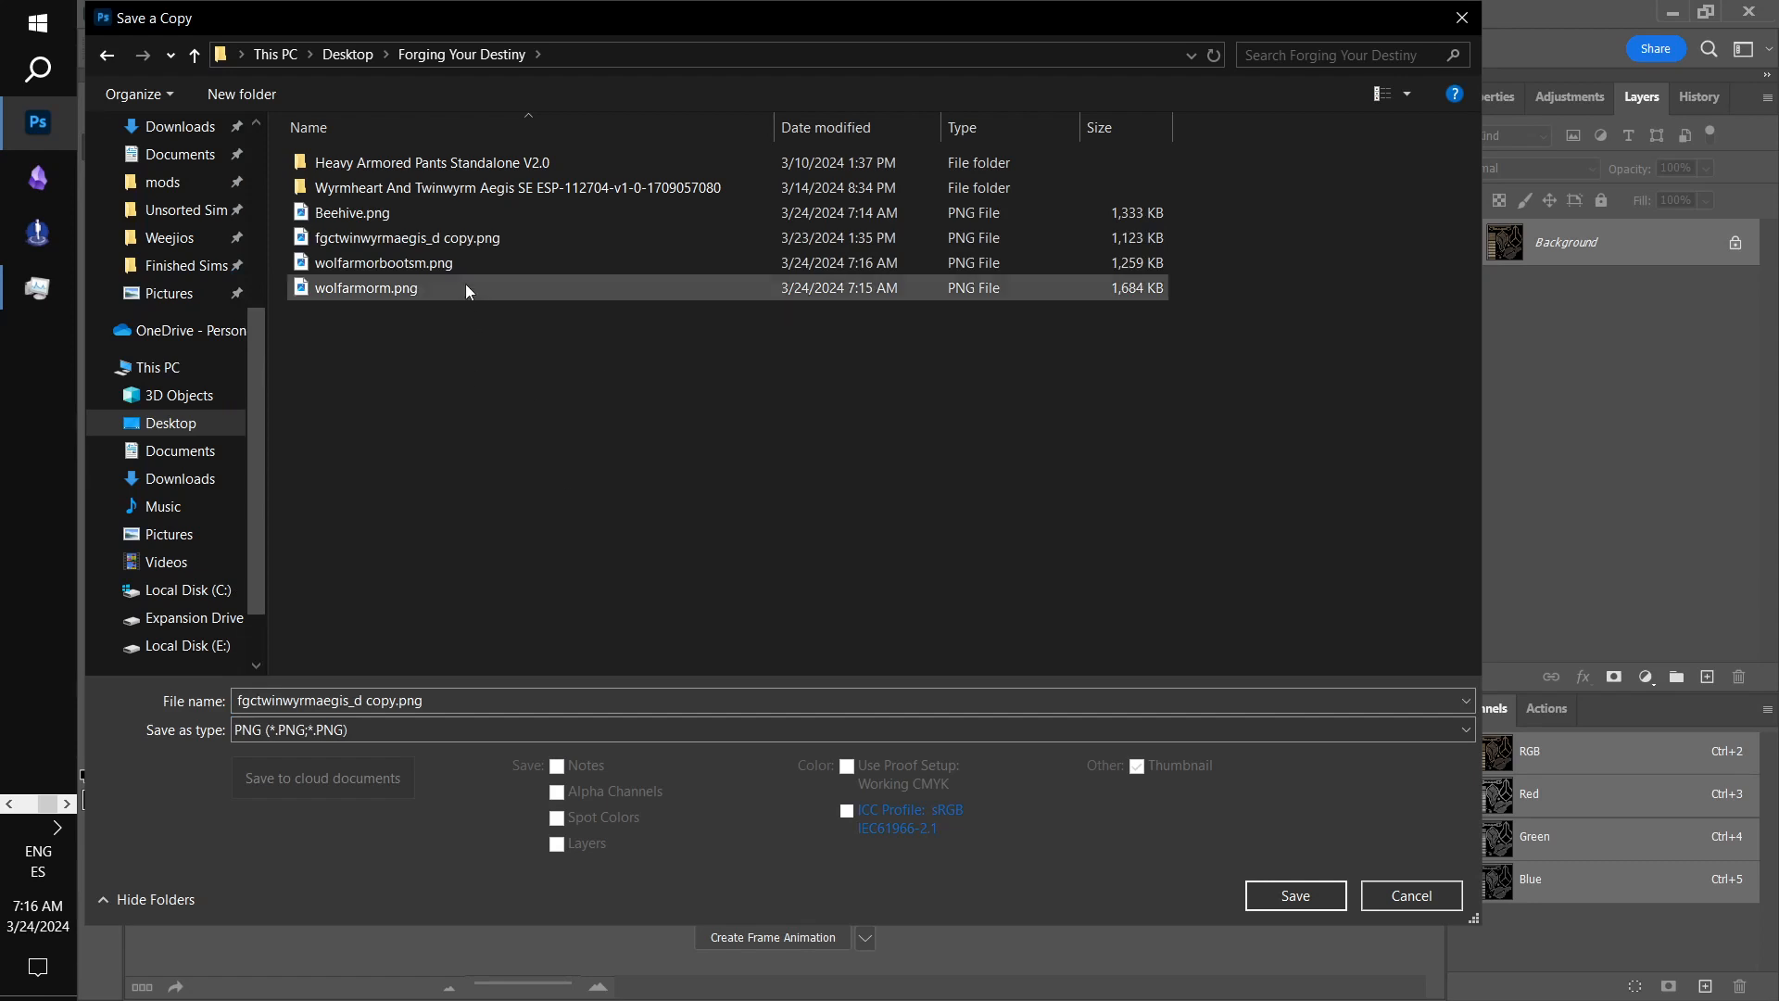
- Save the copy over fgctwinwyrmaegis_d copy.png in Forging Your Destiny with the large file size option, and close the shield document
click(455, 239)
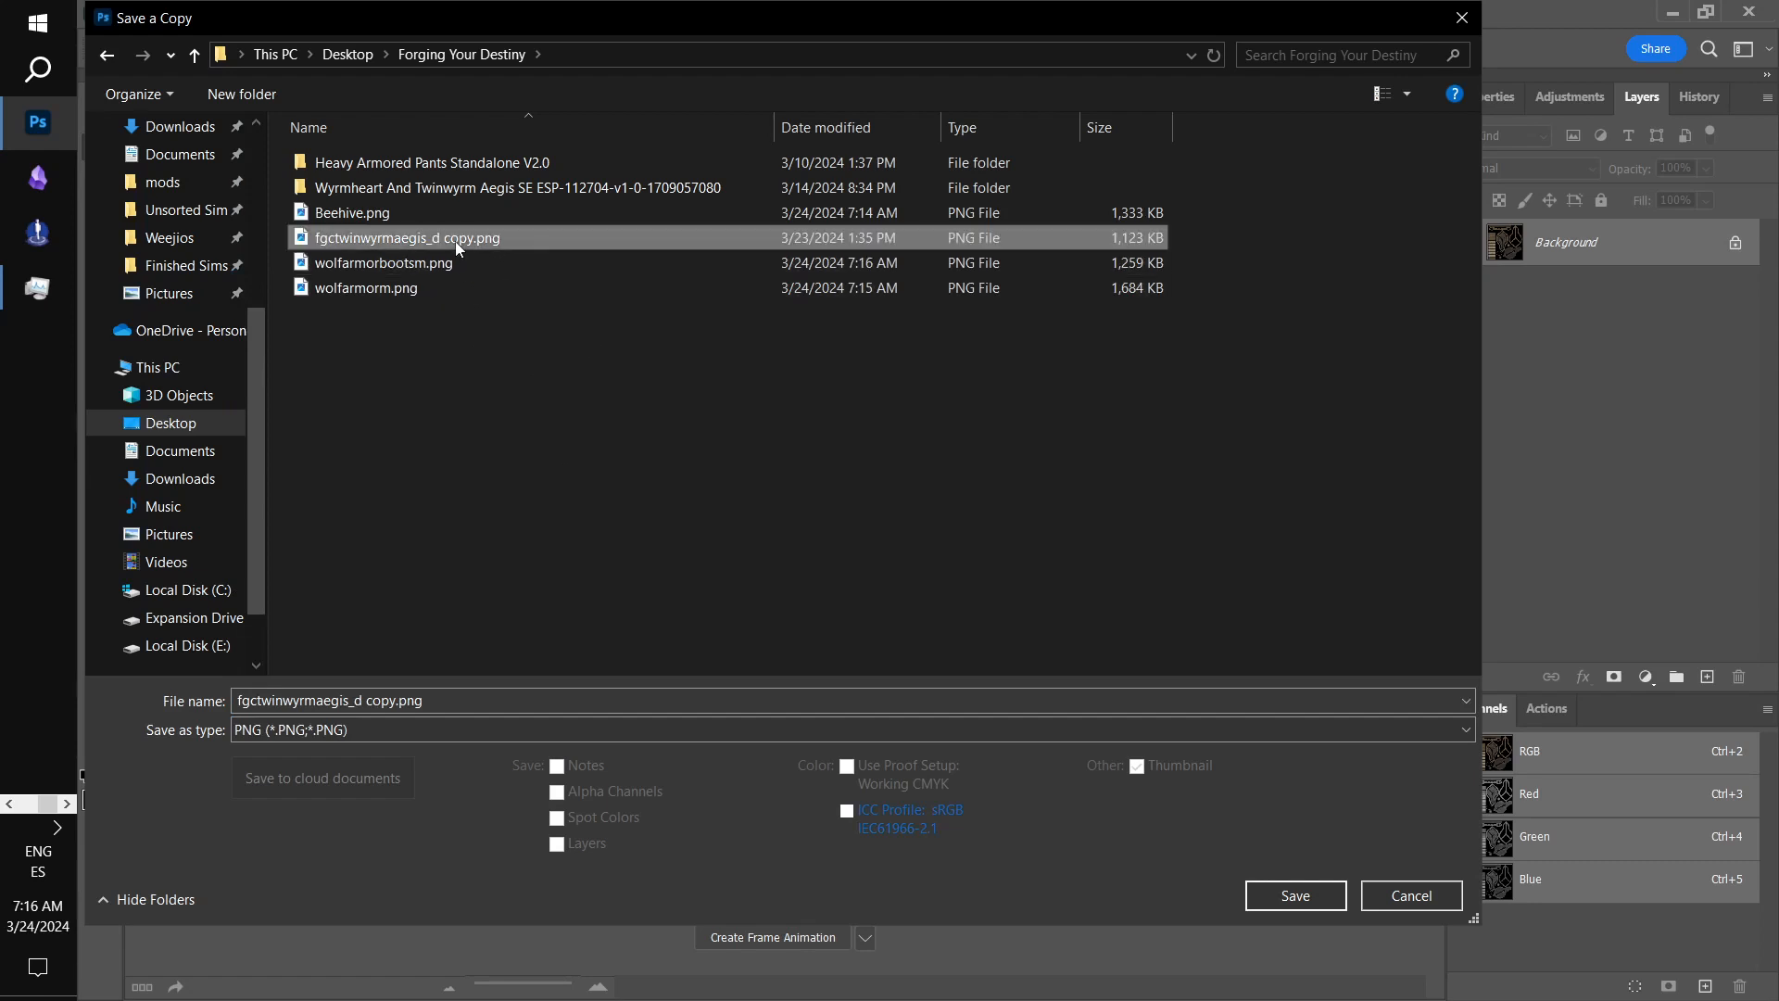
click(1290, 880)
click(984, 514)
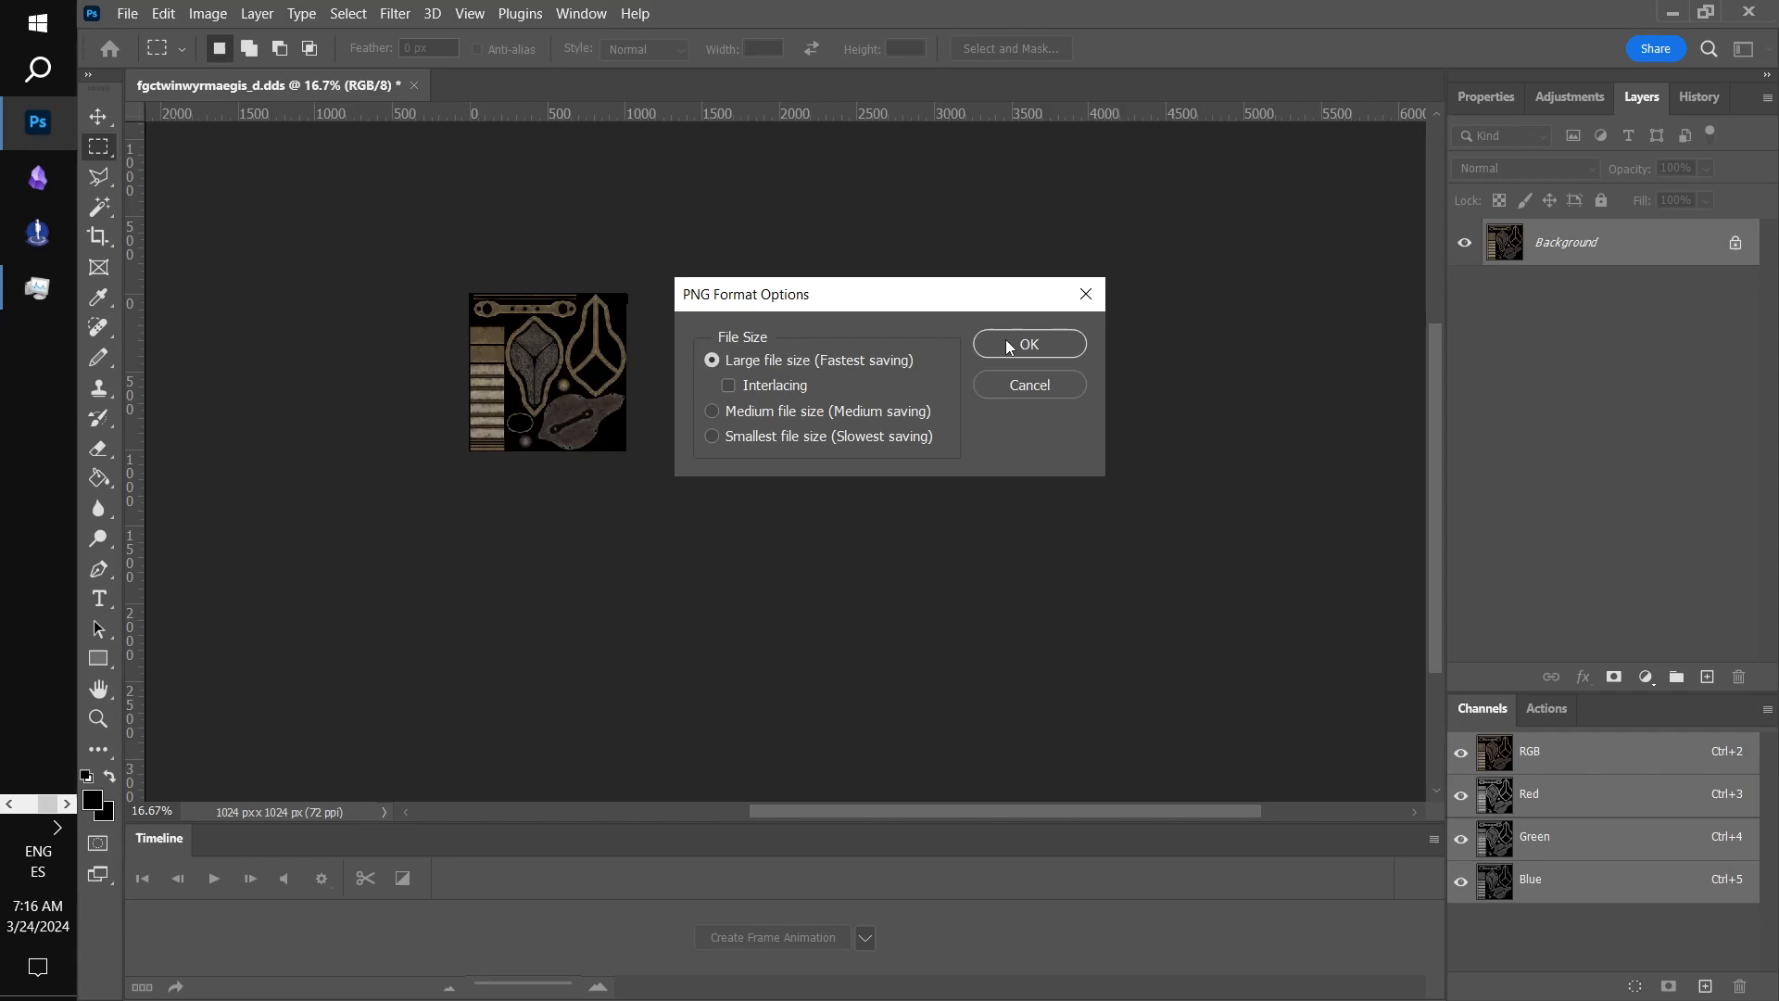
click(1029, 344)
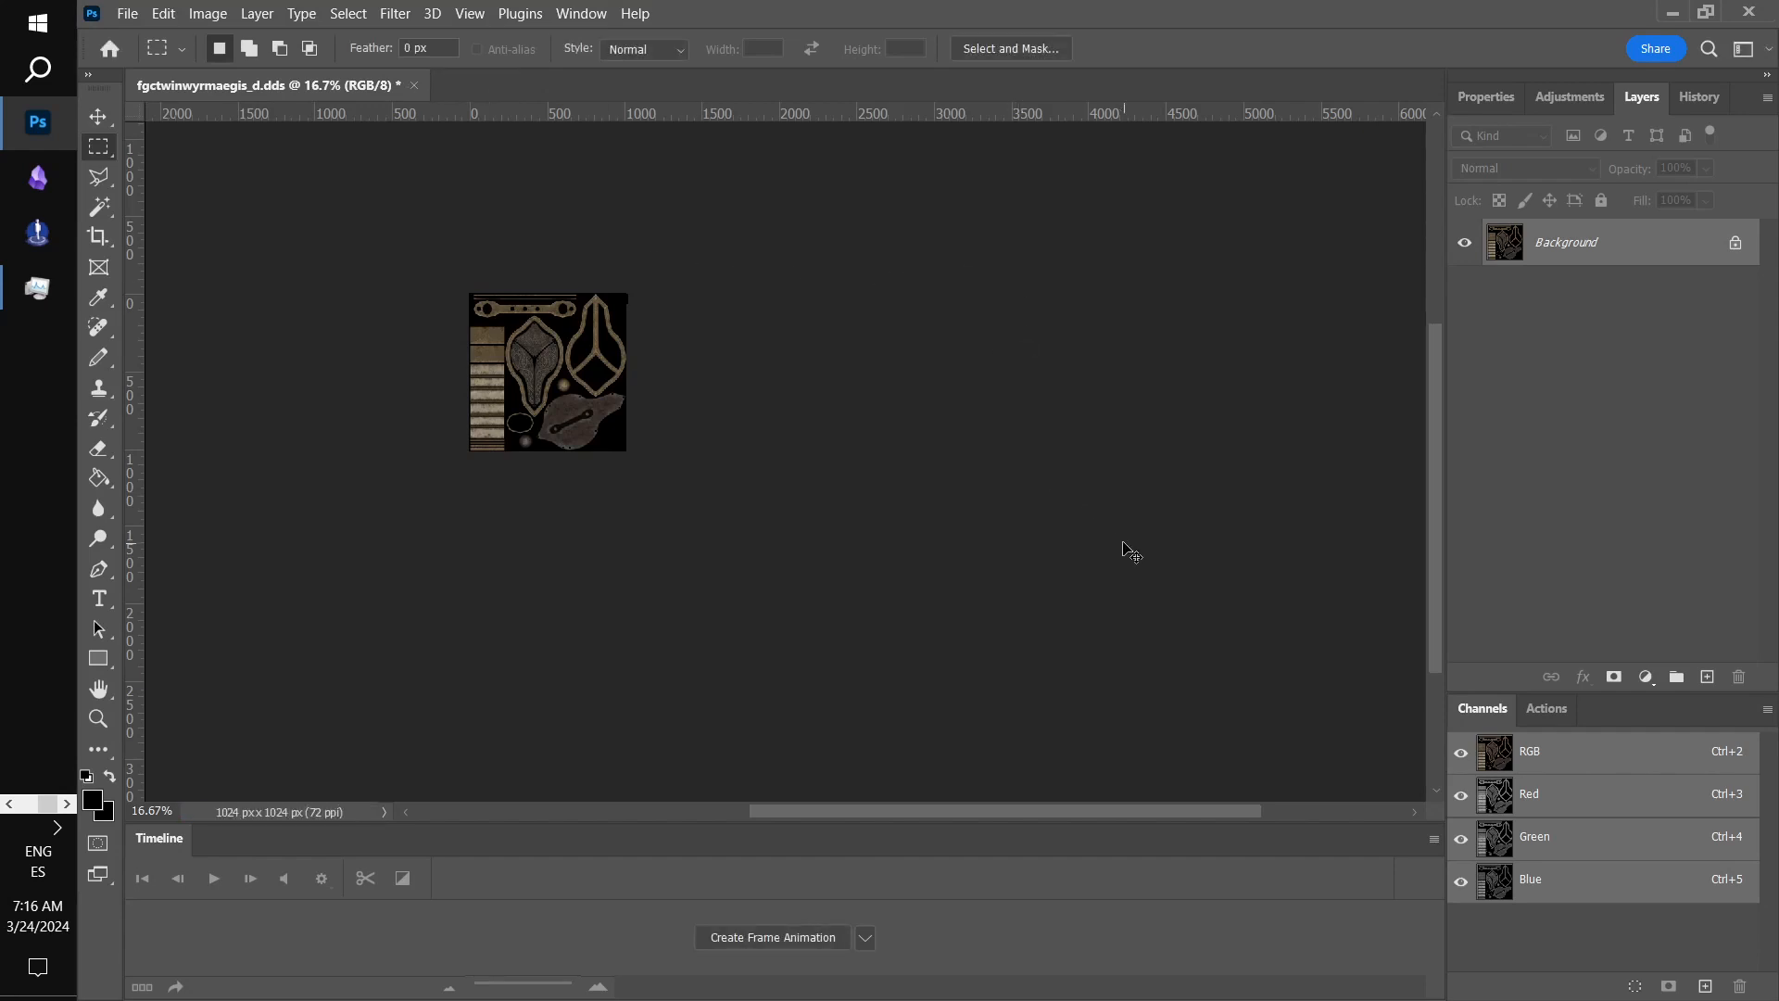
key(ctrl+w)
click(988, 399)
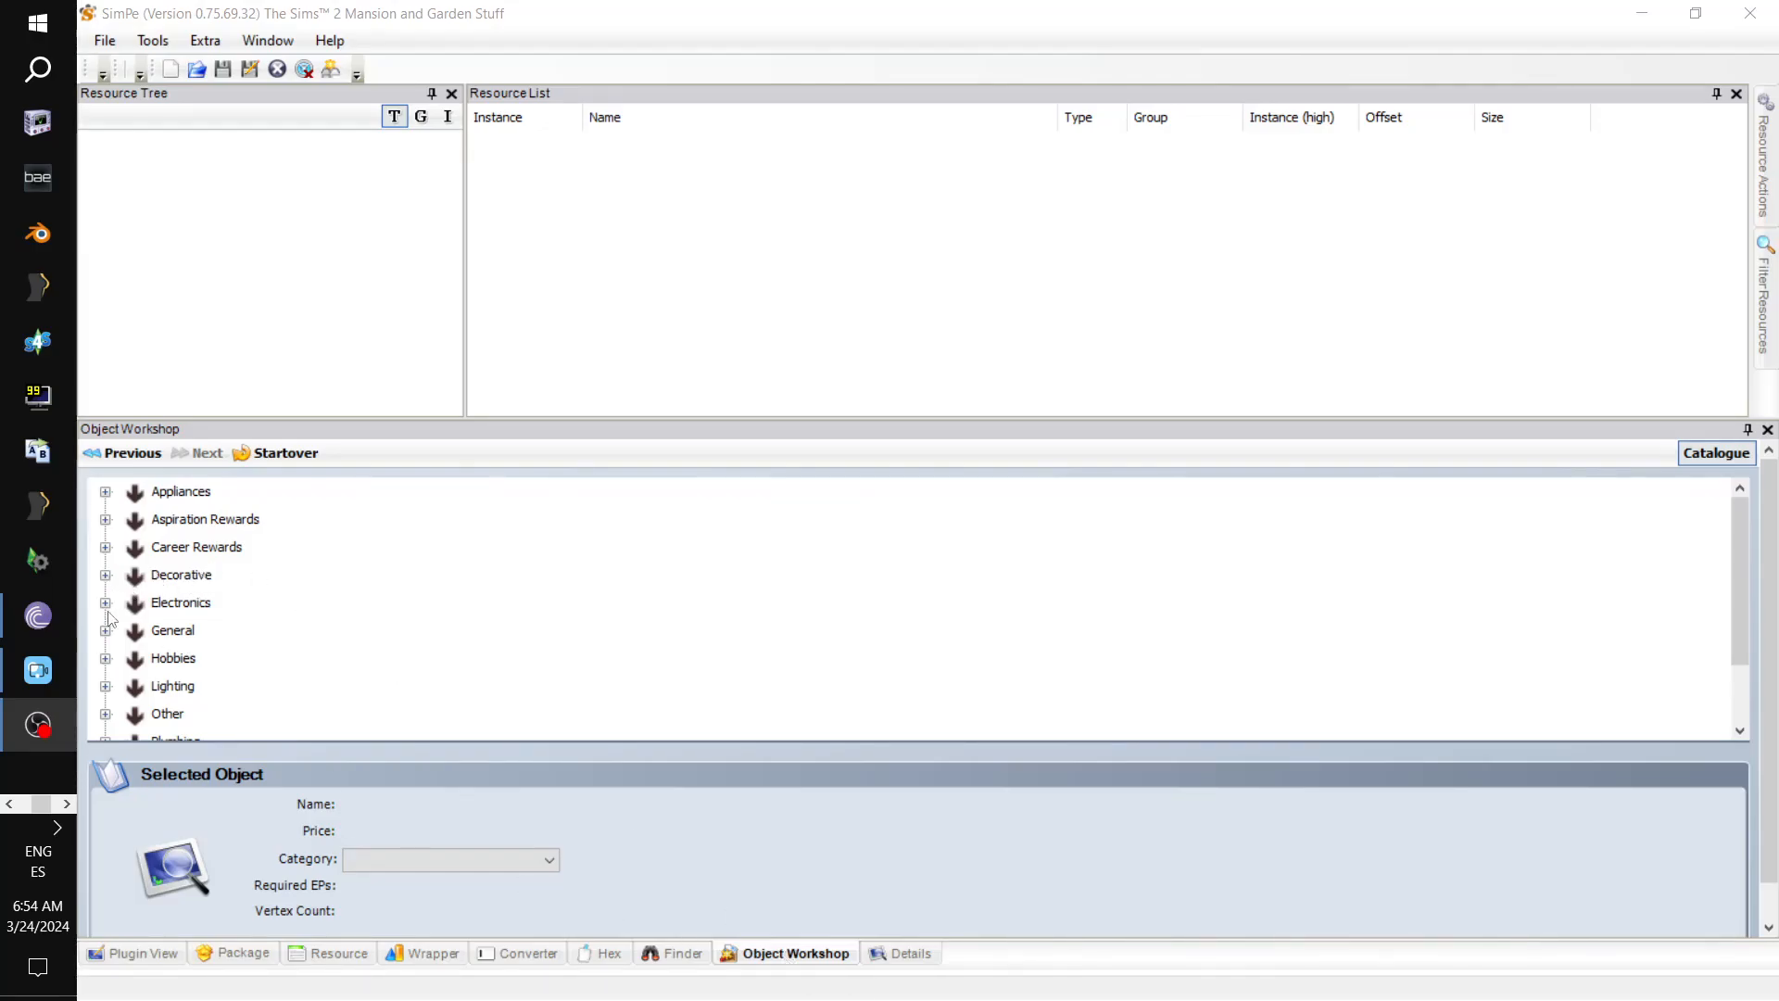
- In SimPe's Object Workshop, choose The My-Chi Sculpture Form from Decorative > Sculpture and continue its Clone task with the existing options to the description page
scroll(130, 590, down, 1)
scroll(131, 591, up, 1)
click(106, 575)
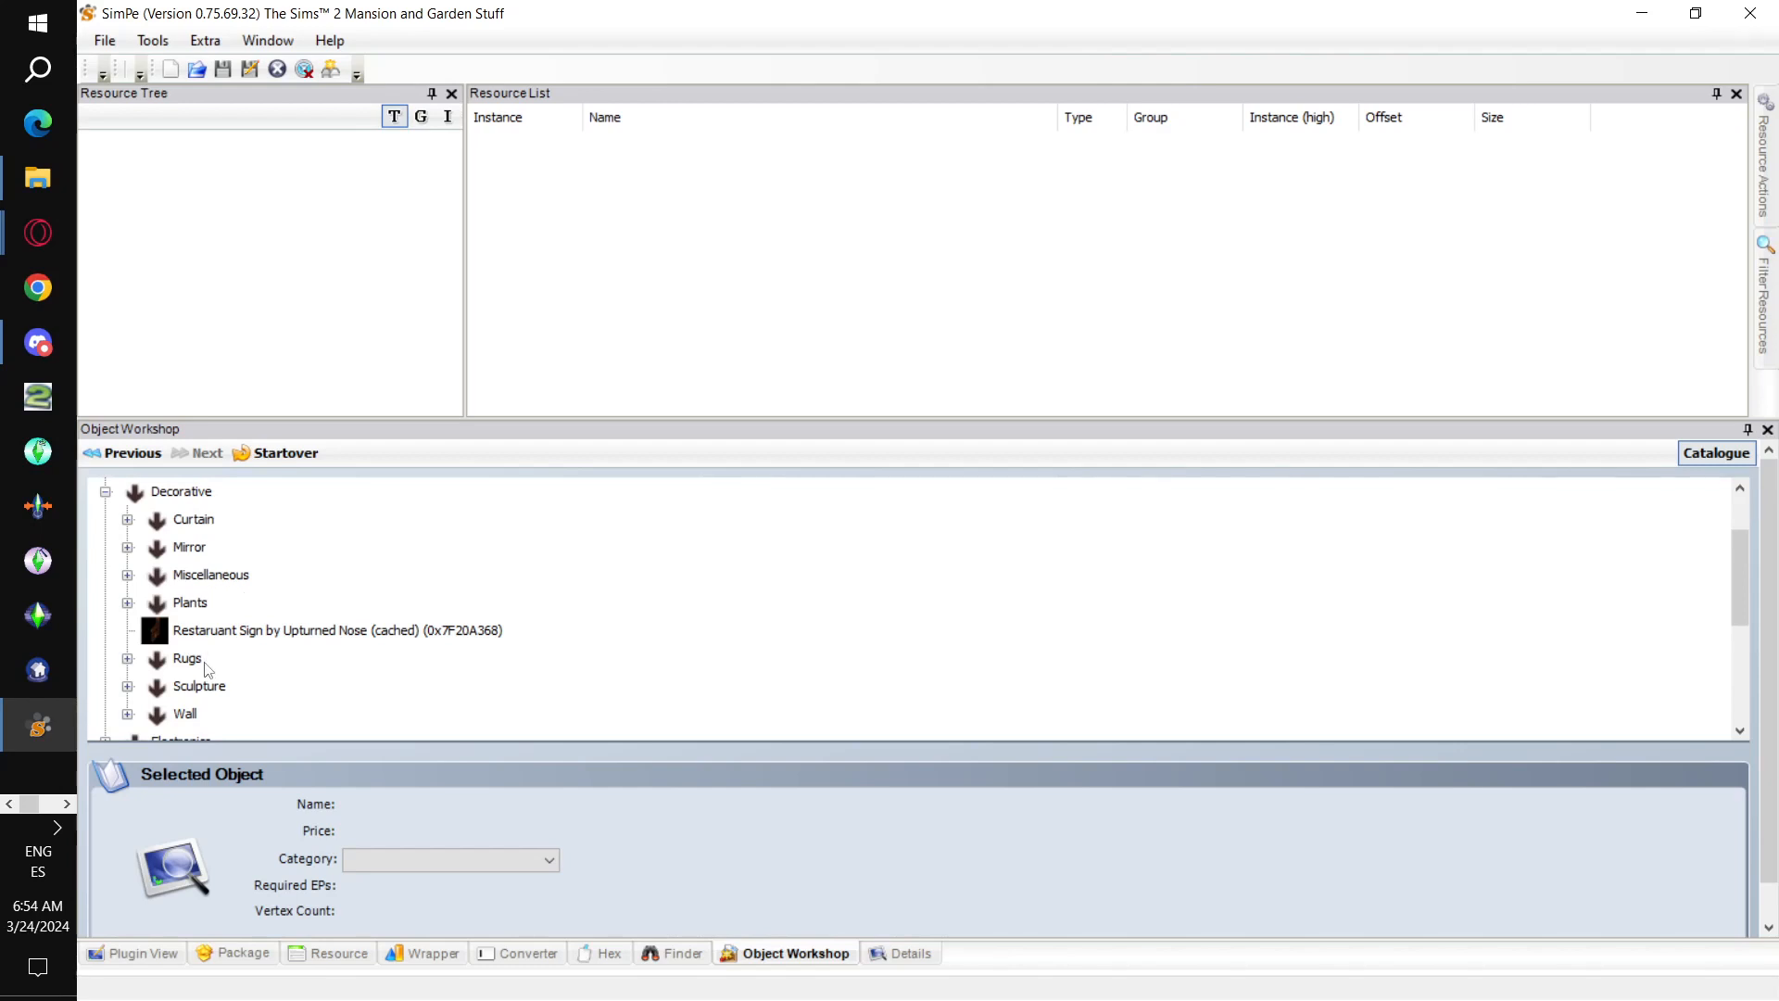
click(128, 686)
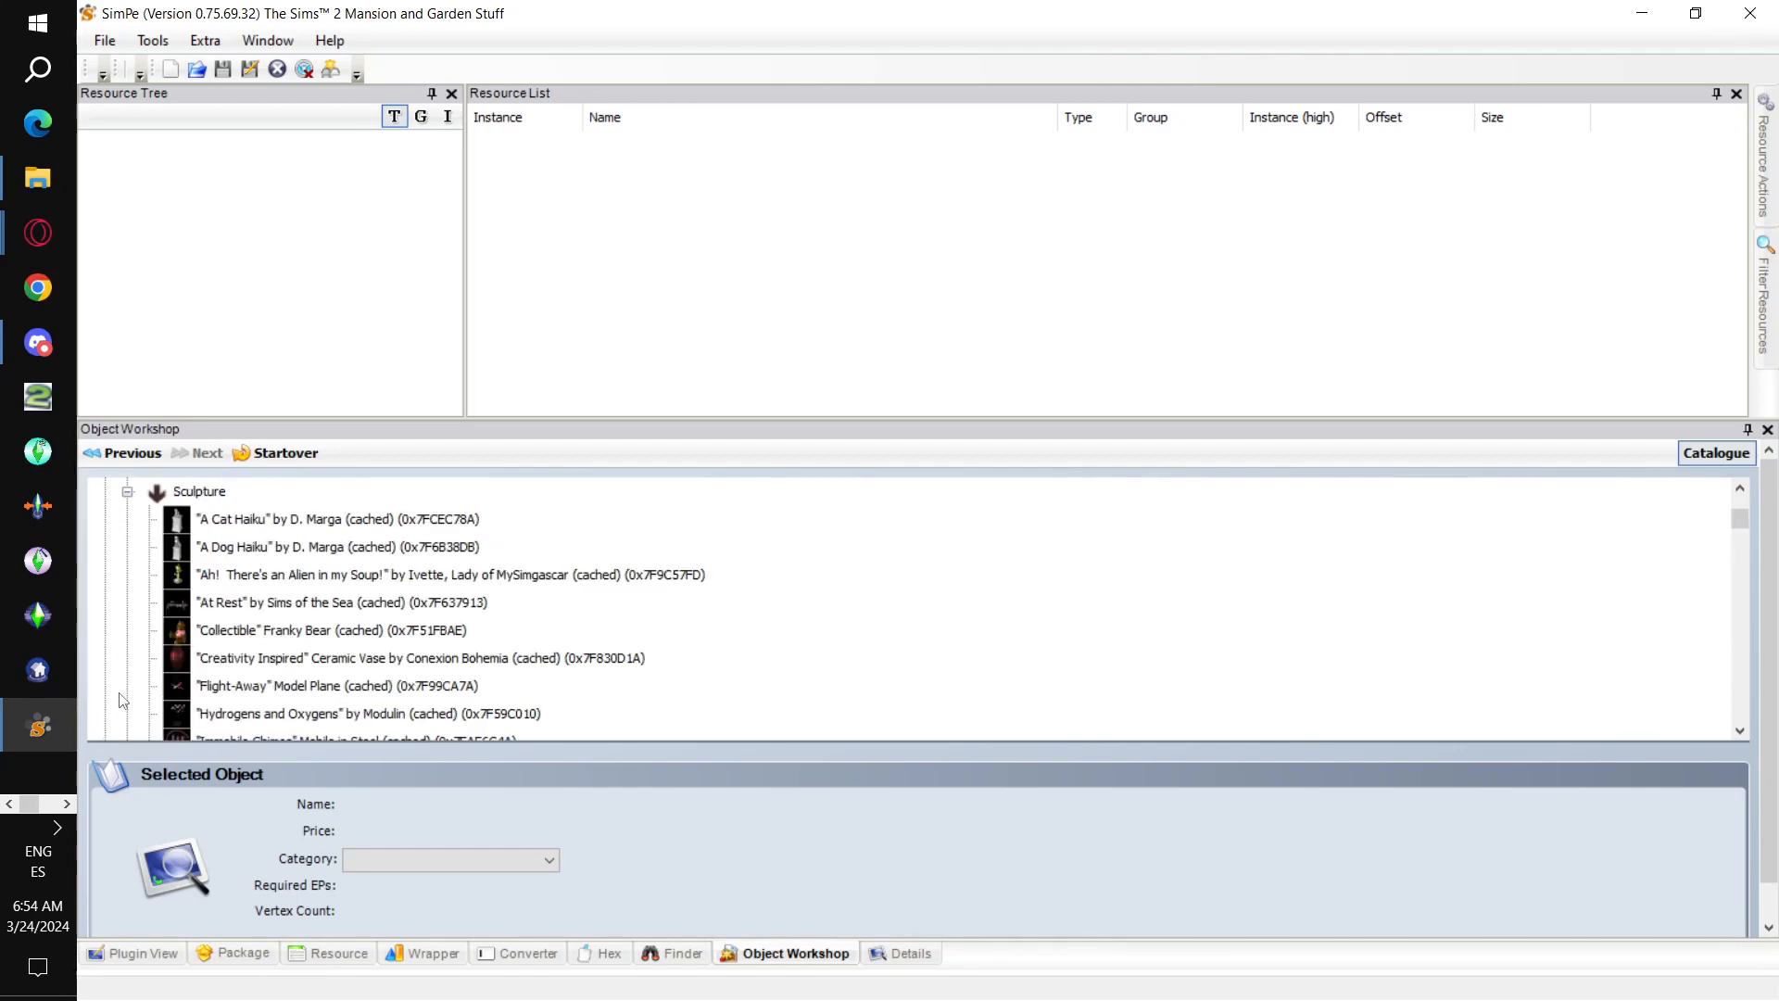
scroll(355, 609, down, 4)
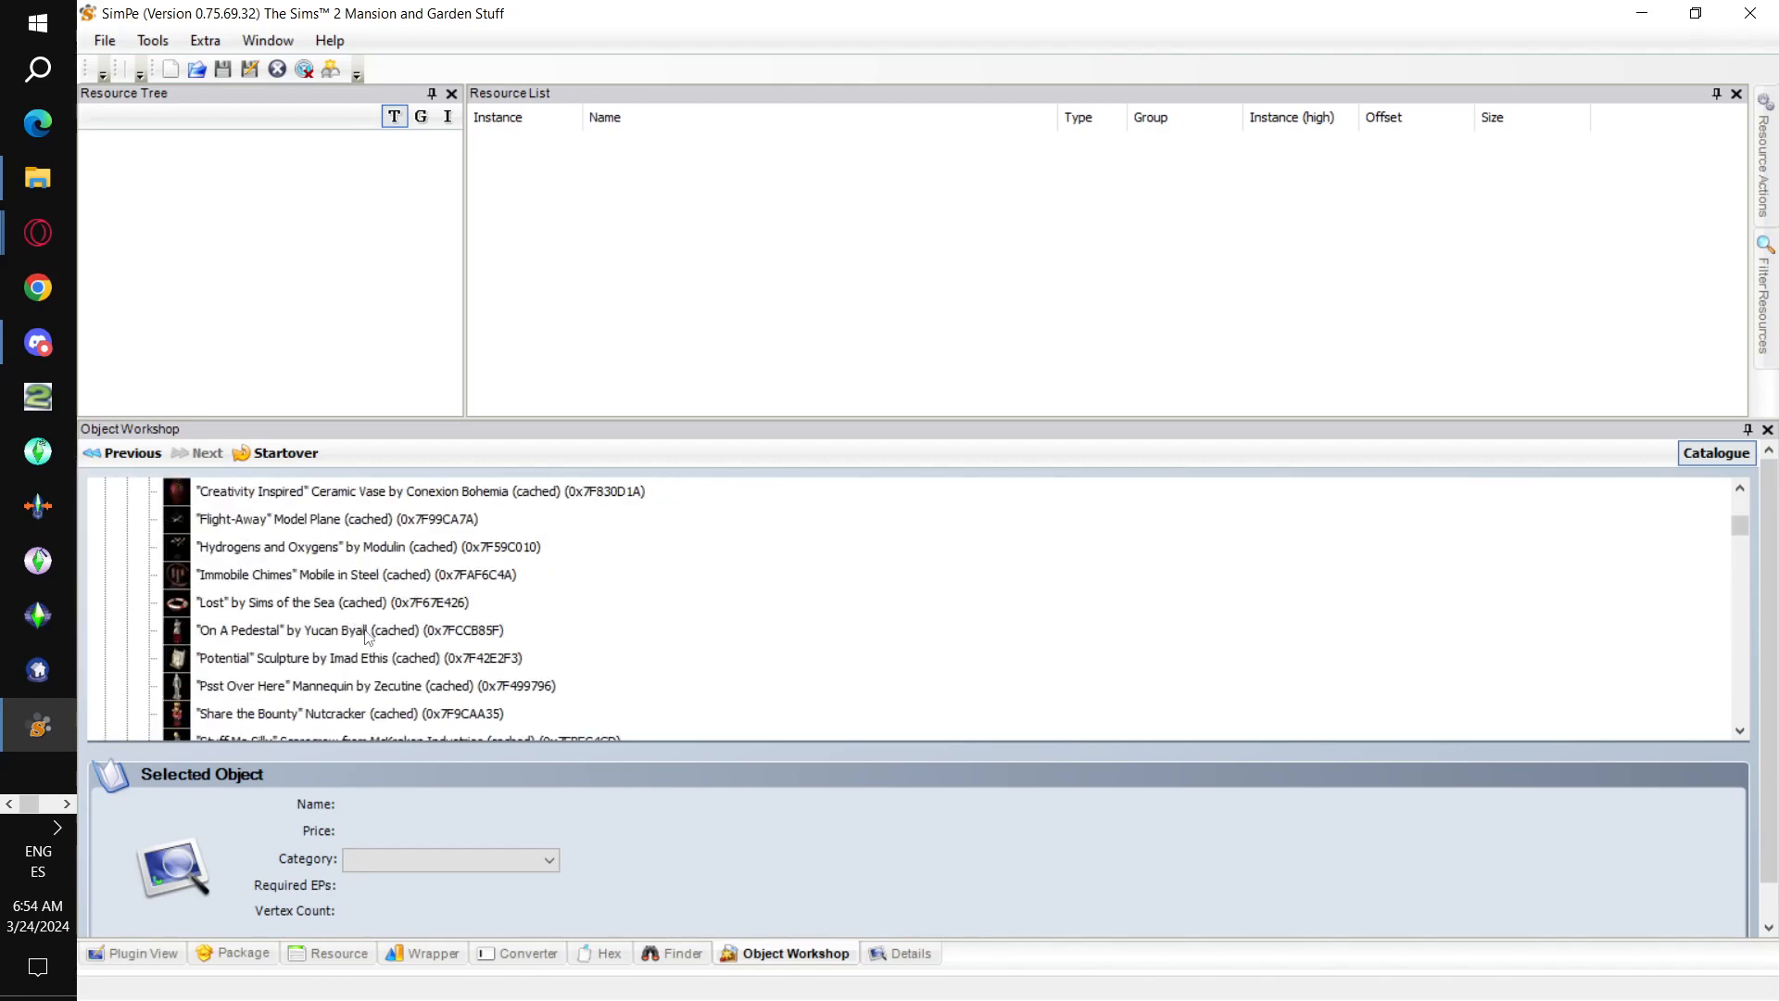
scroll(346, 626, down, 4)
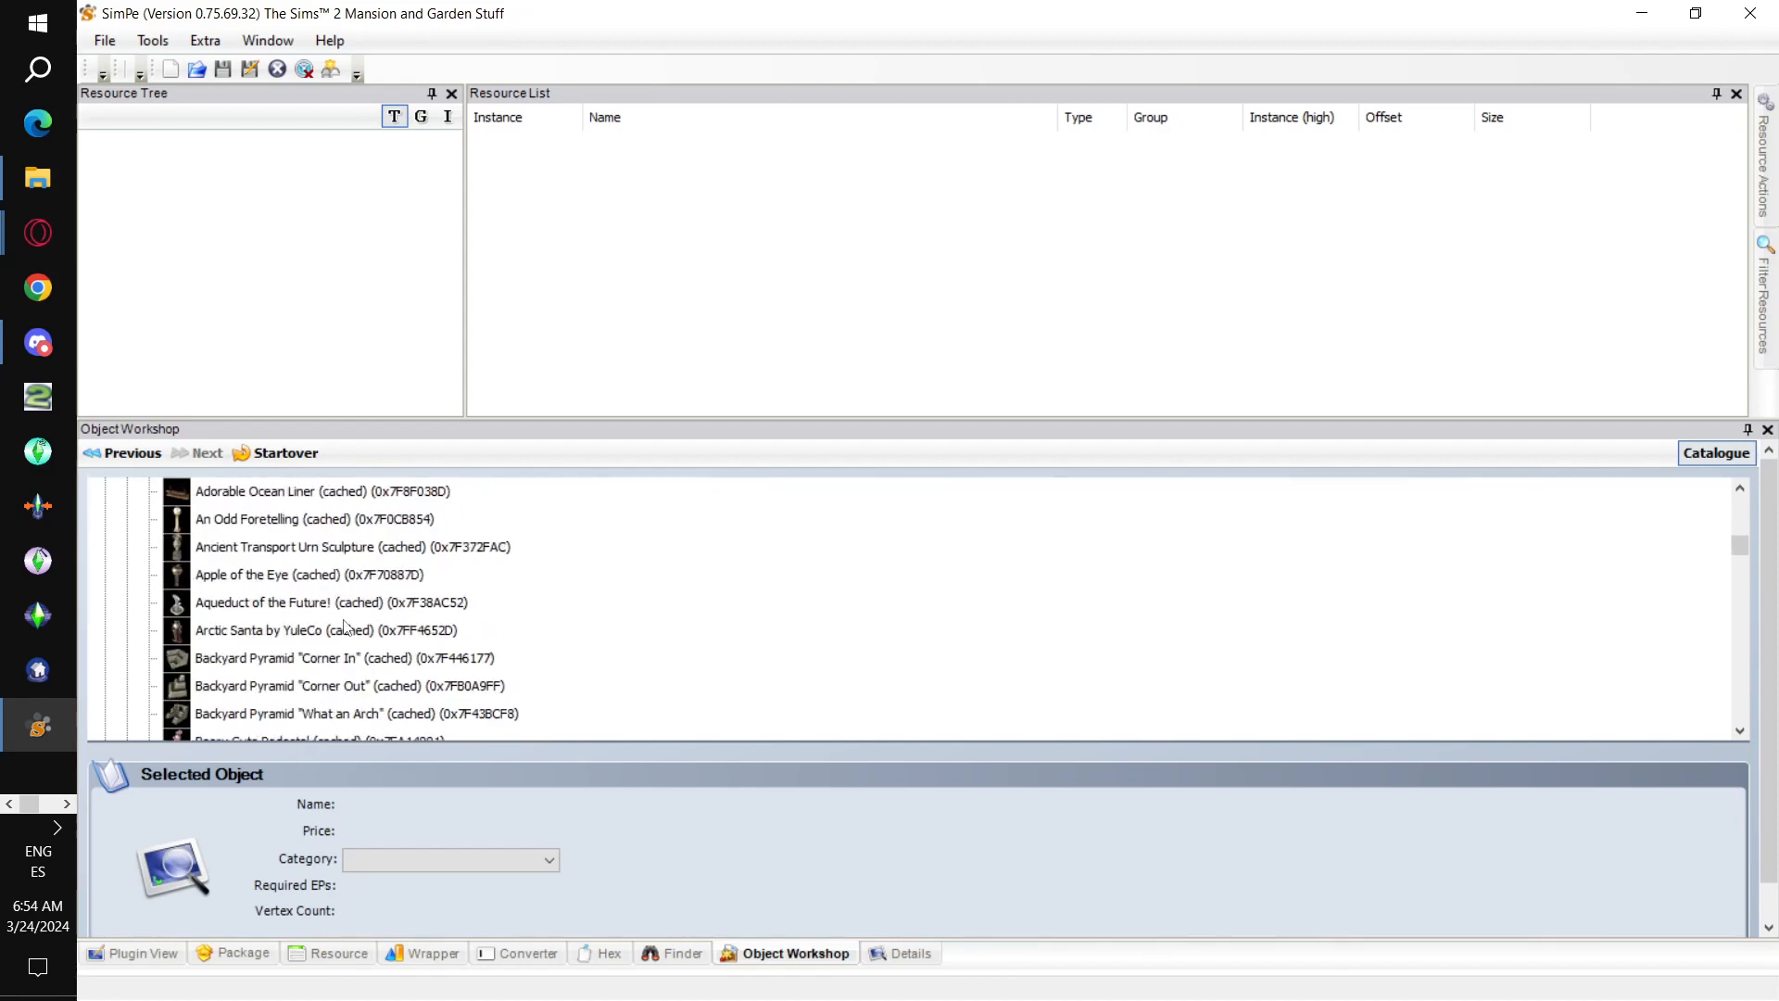
scroll(343, 621, down, 2)
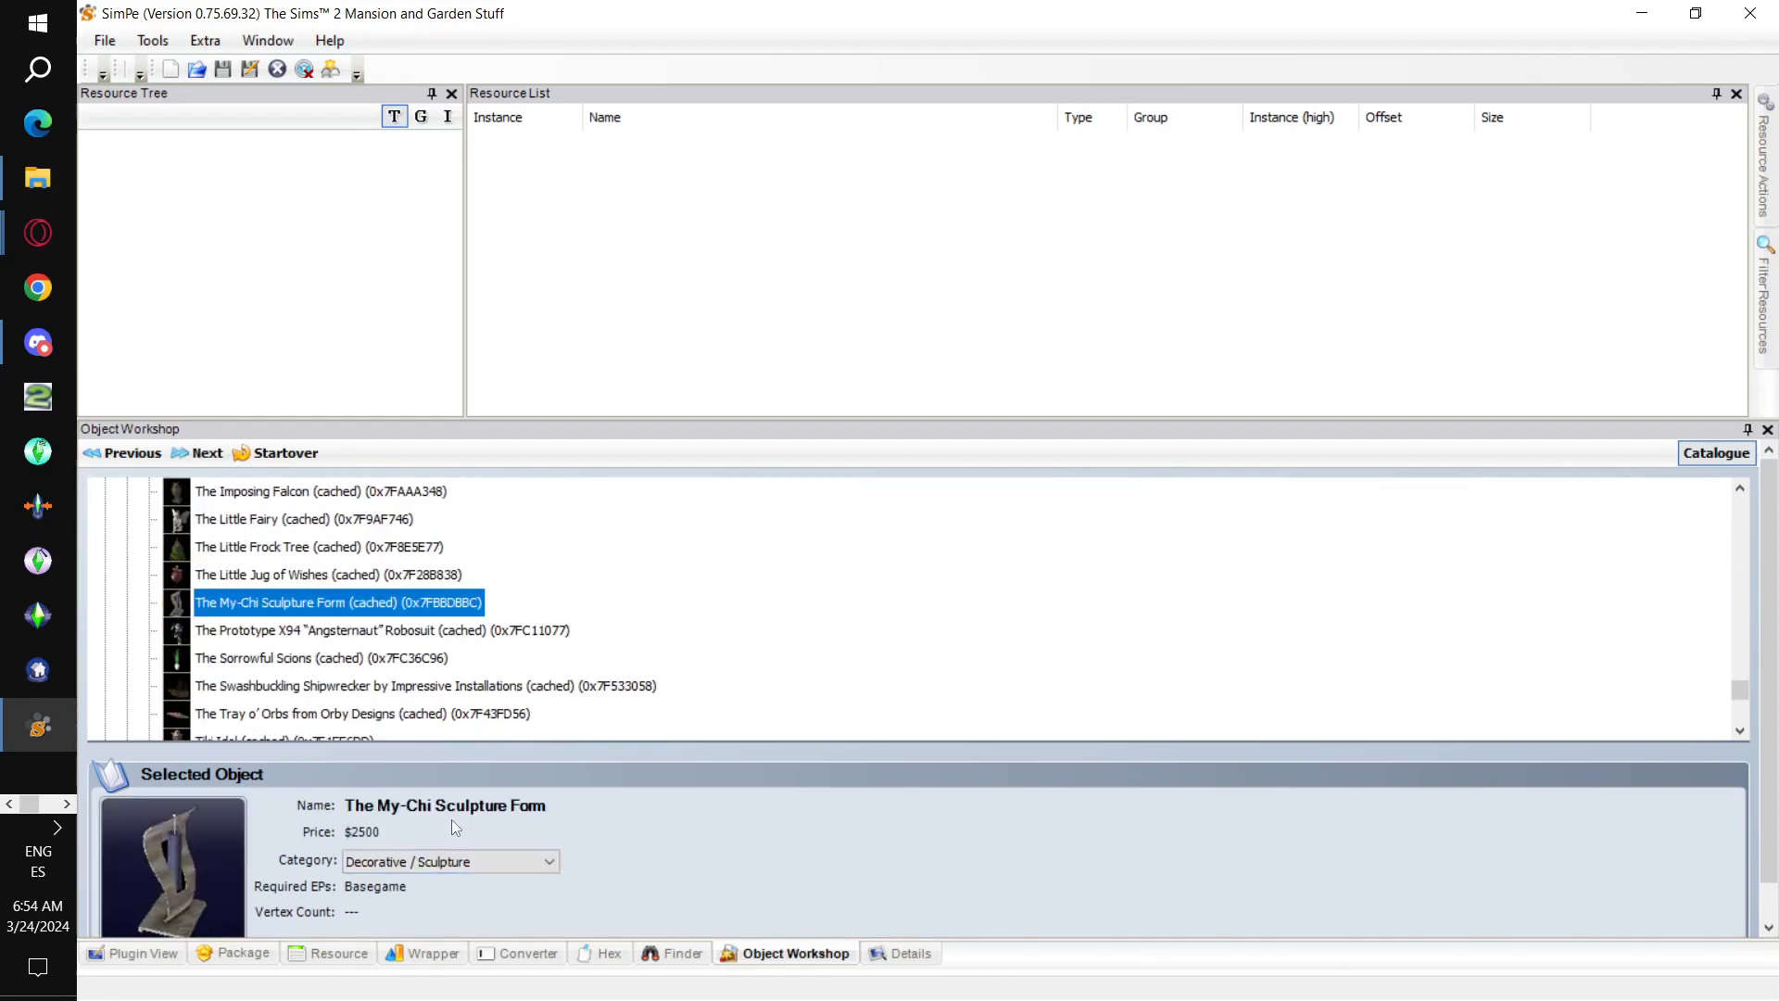
click(207, 458)
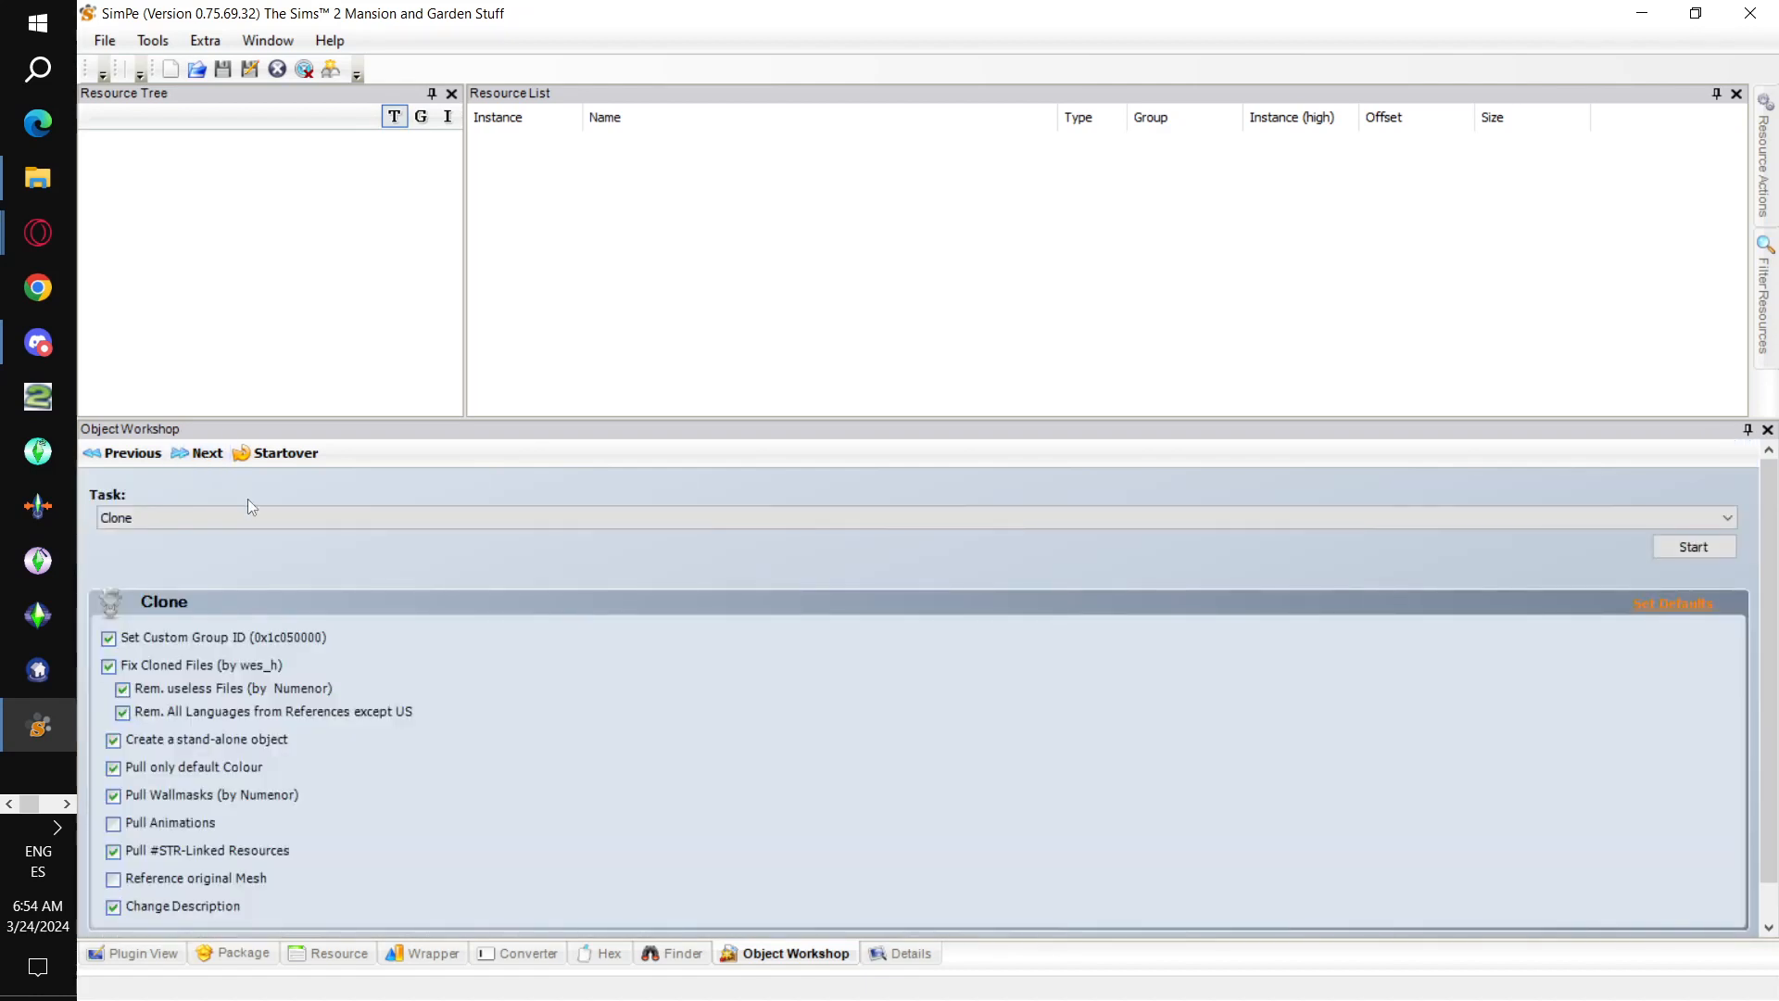
click(199, 453)
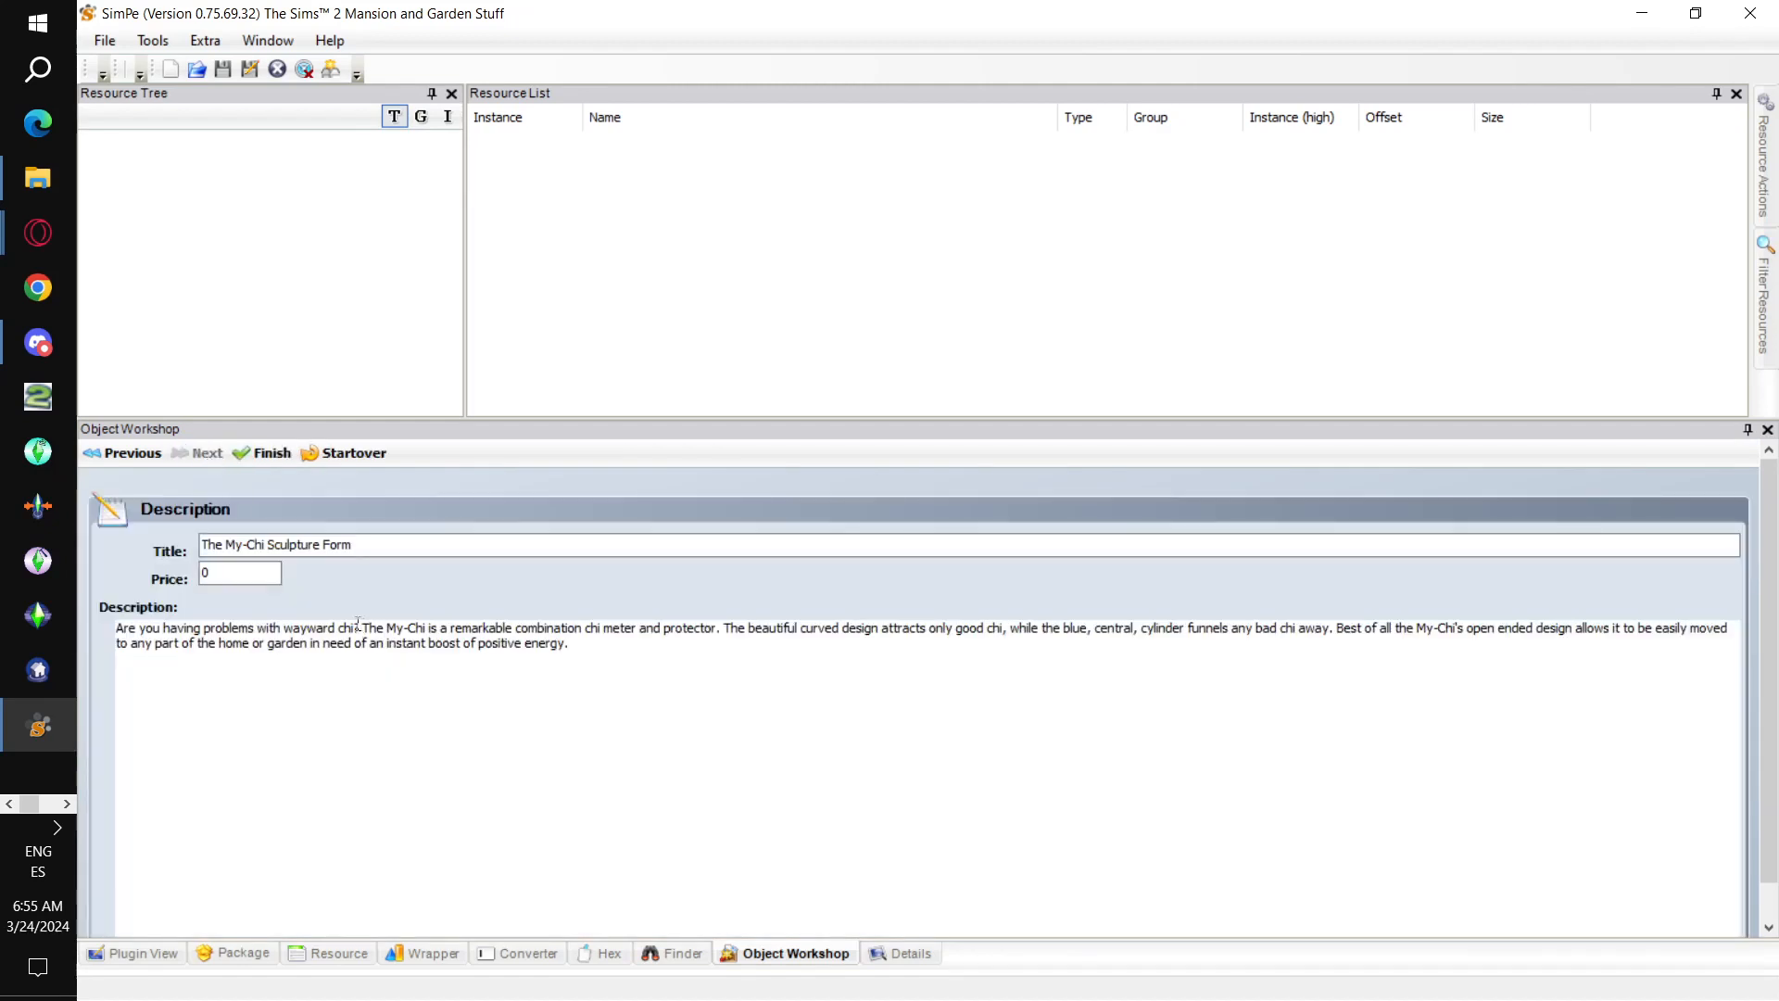
- Title the cloned object Workshop Beehive
drag(356, 544, 201, 544)
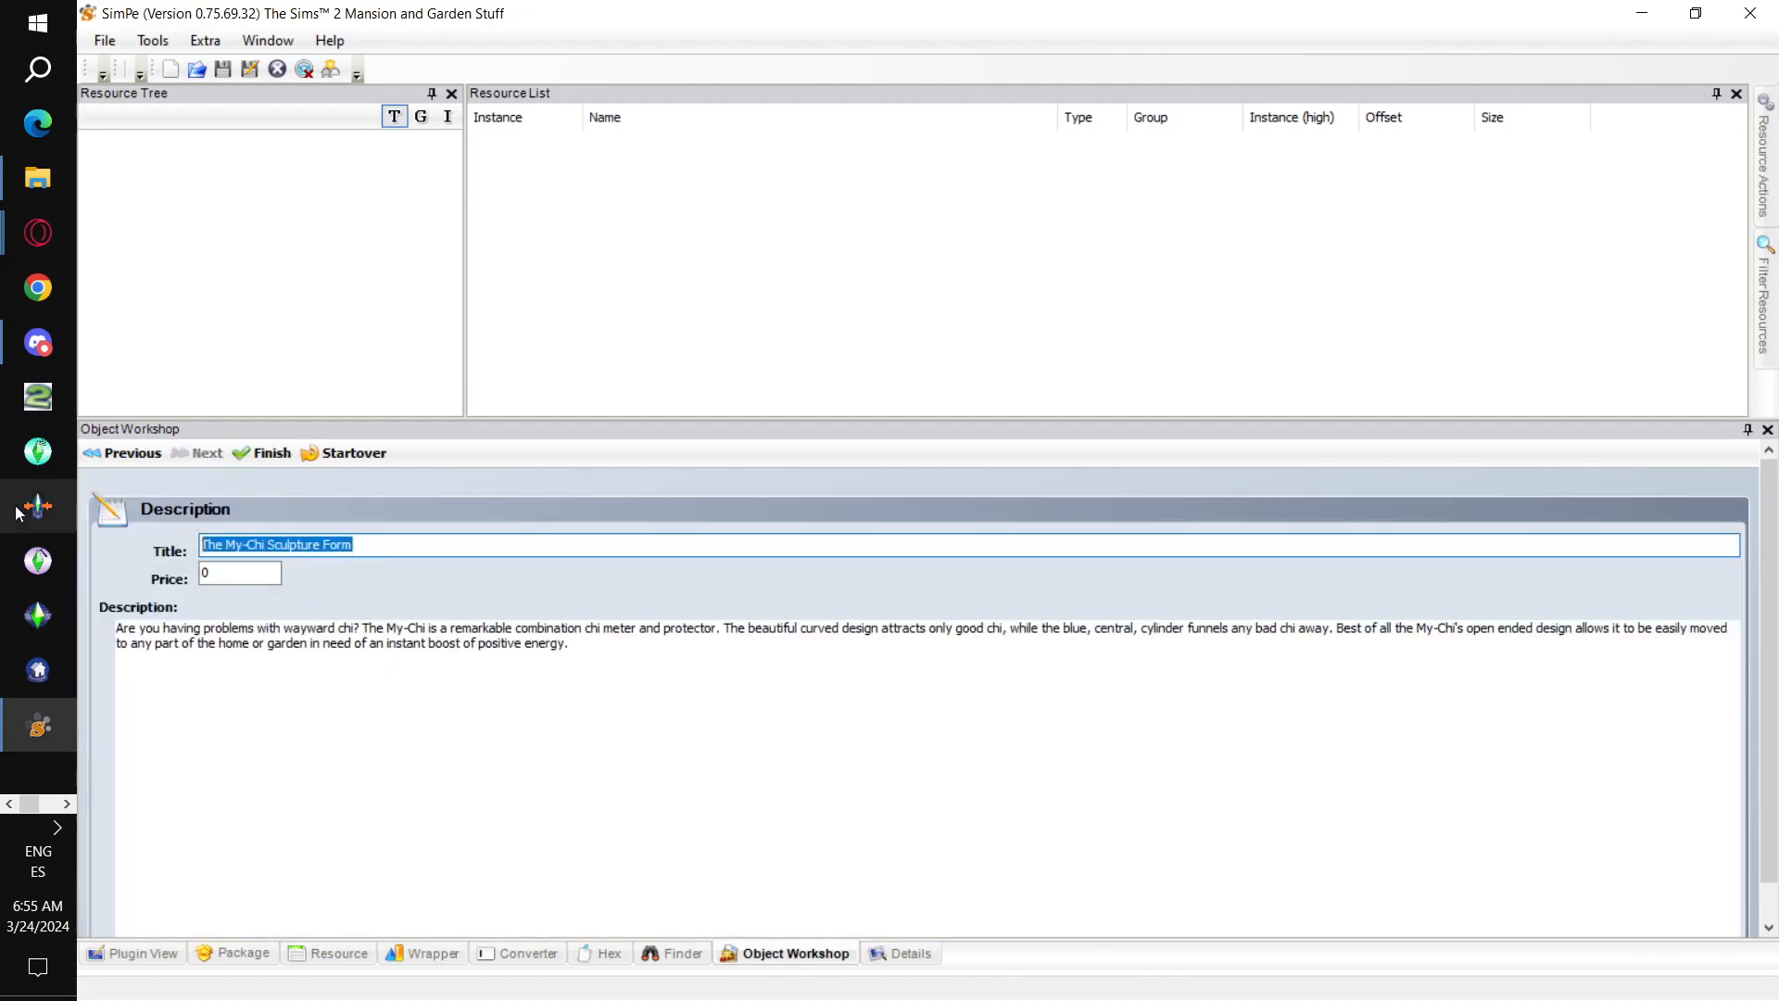
text(Worksh)
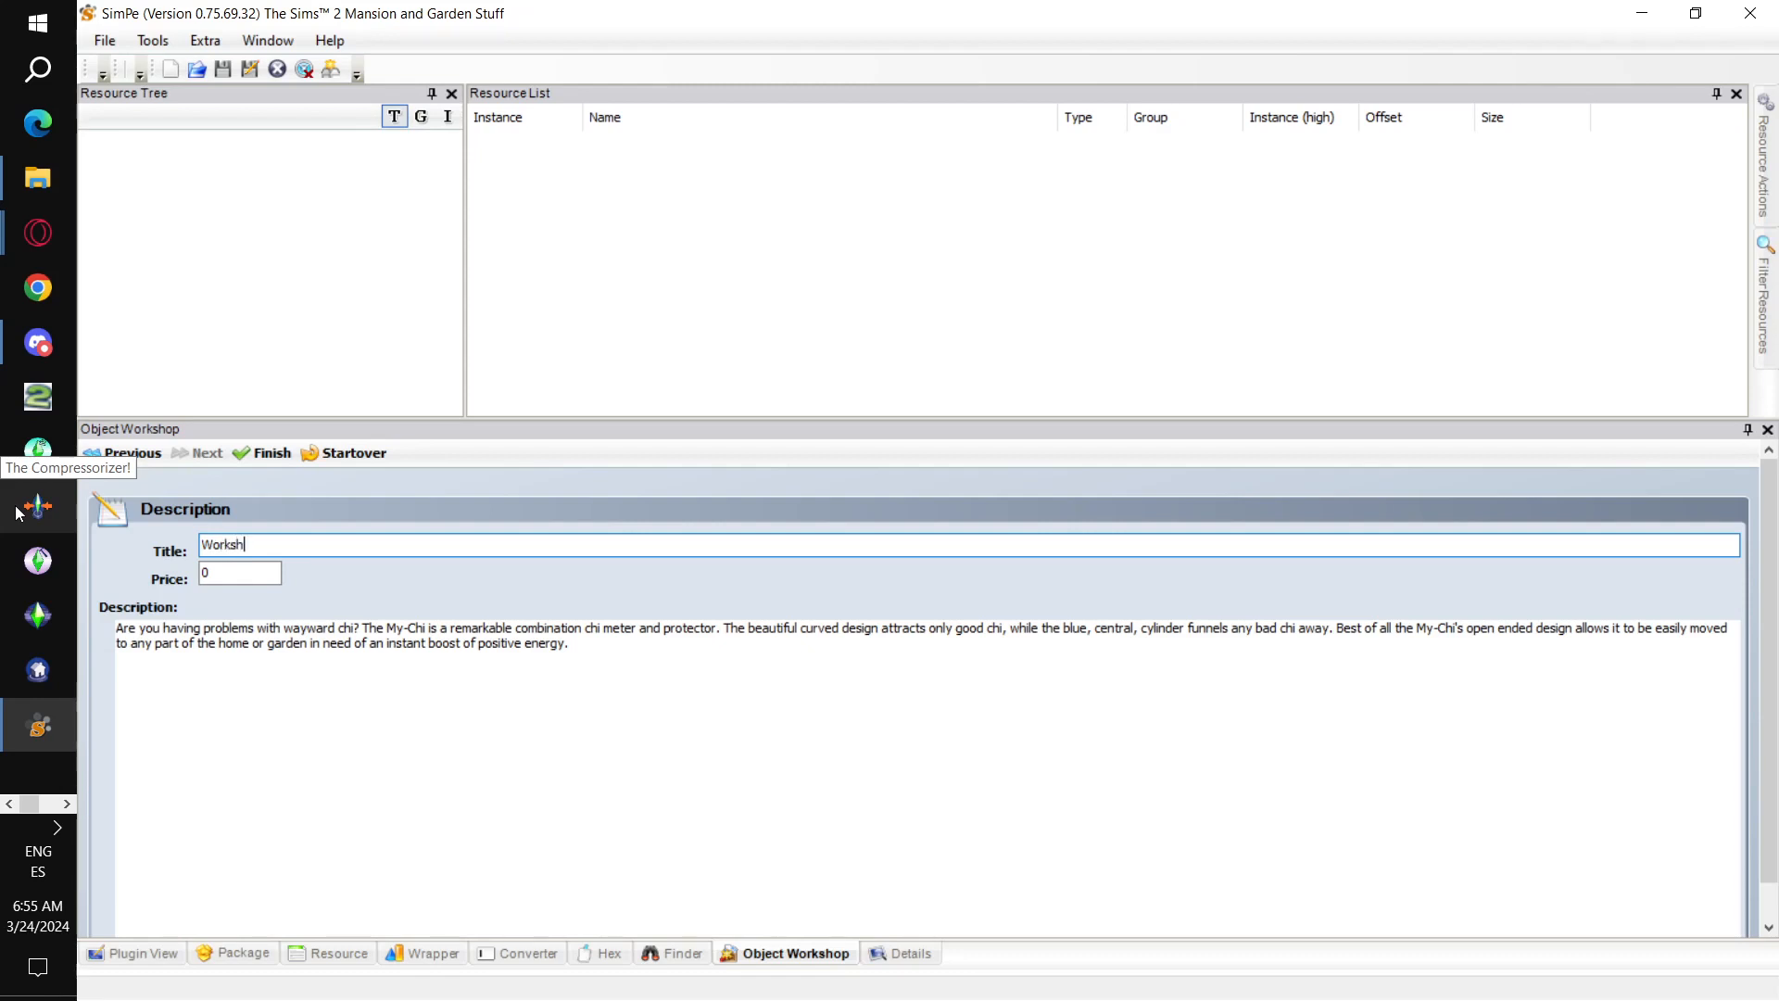
text(op Beehive)
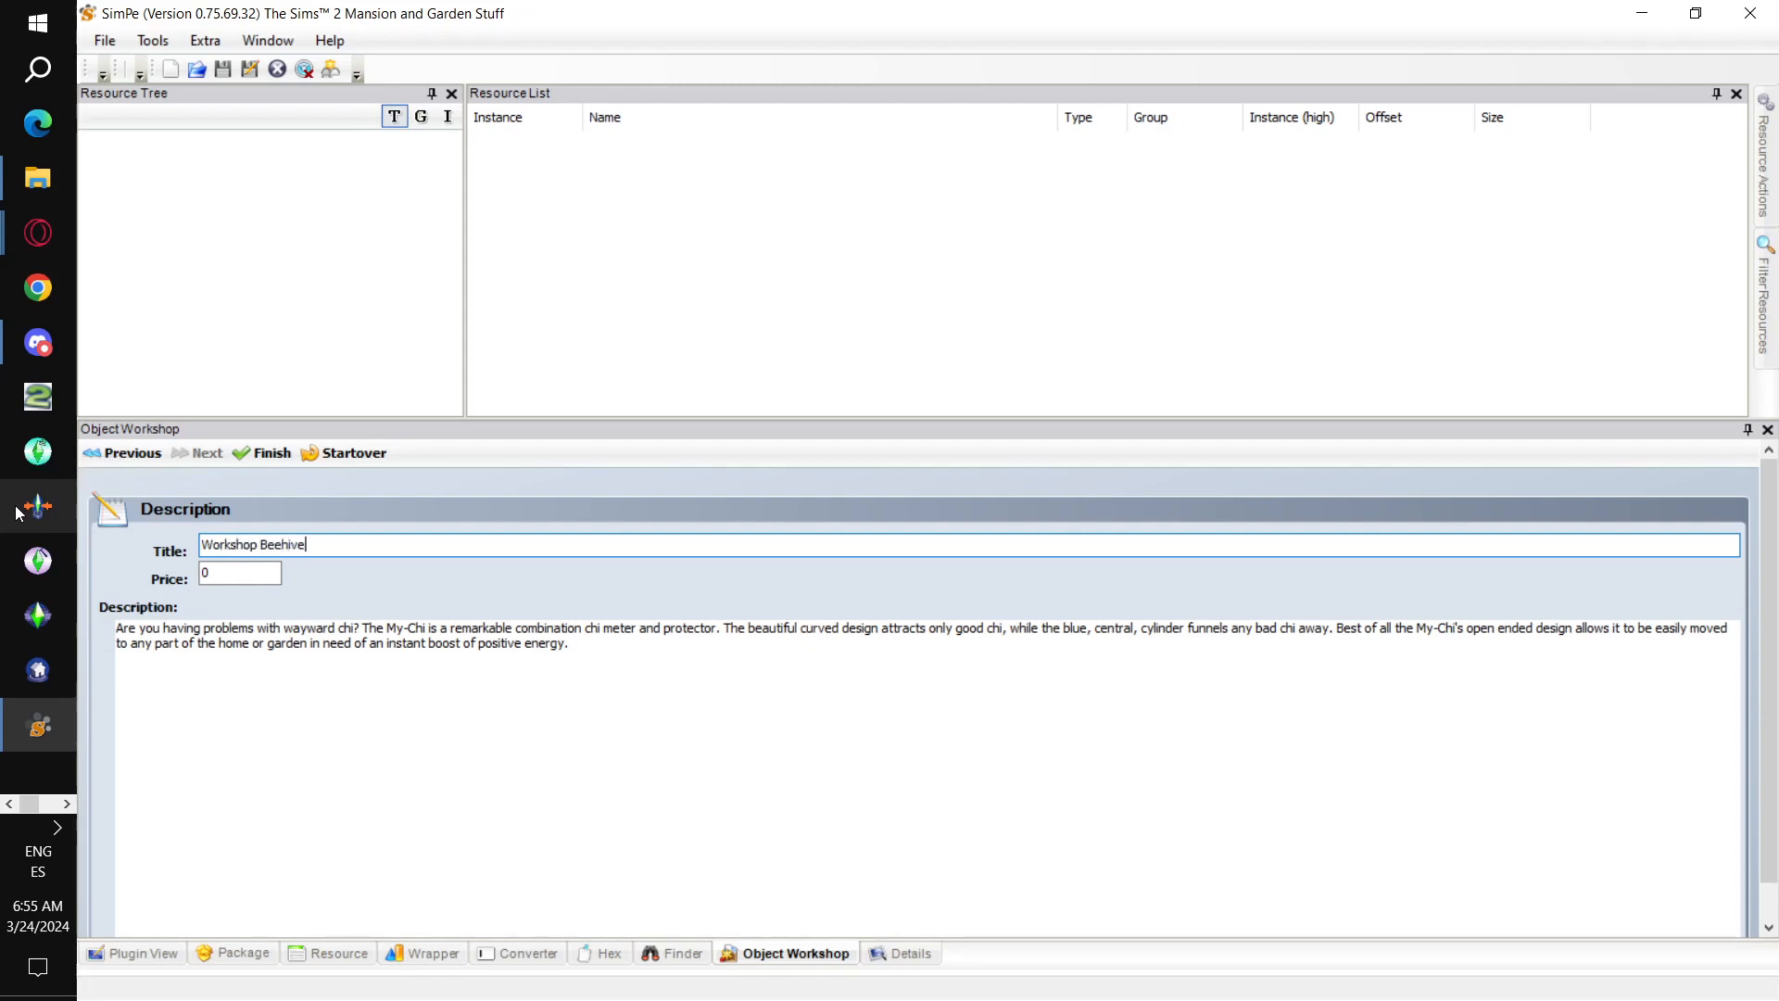
- Replace the clone's description with its title text, set its price to 100, and finish the clone setup
drag(343, 554, 188, 548)
key(ctrl+c)
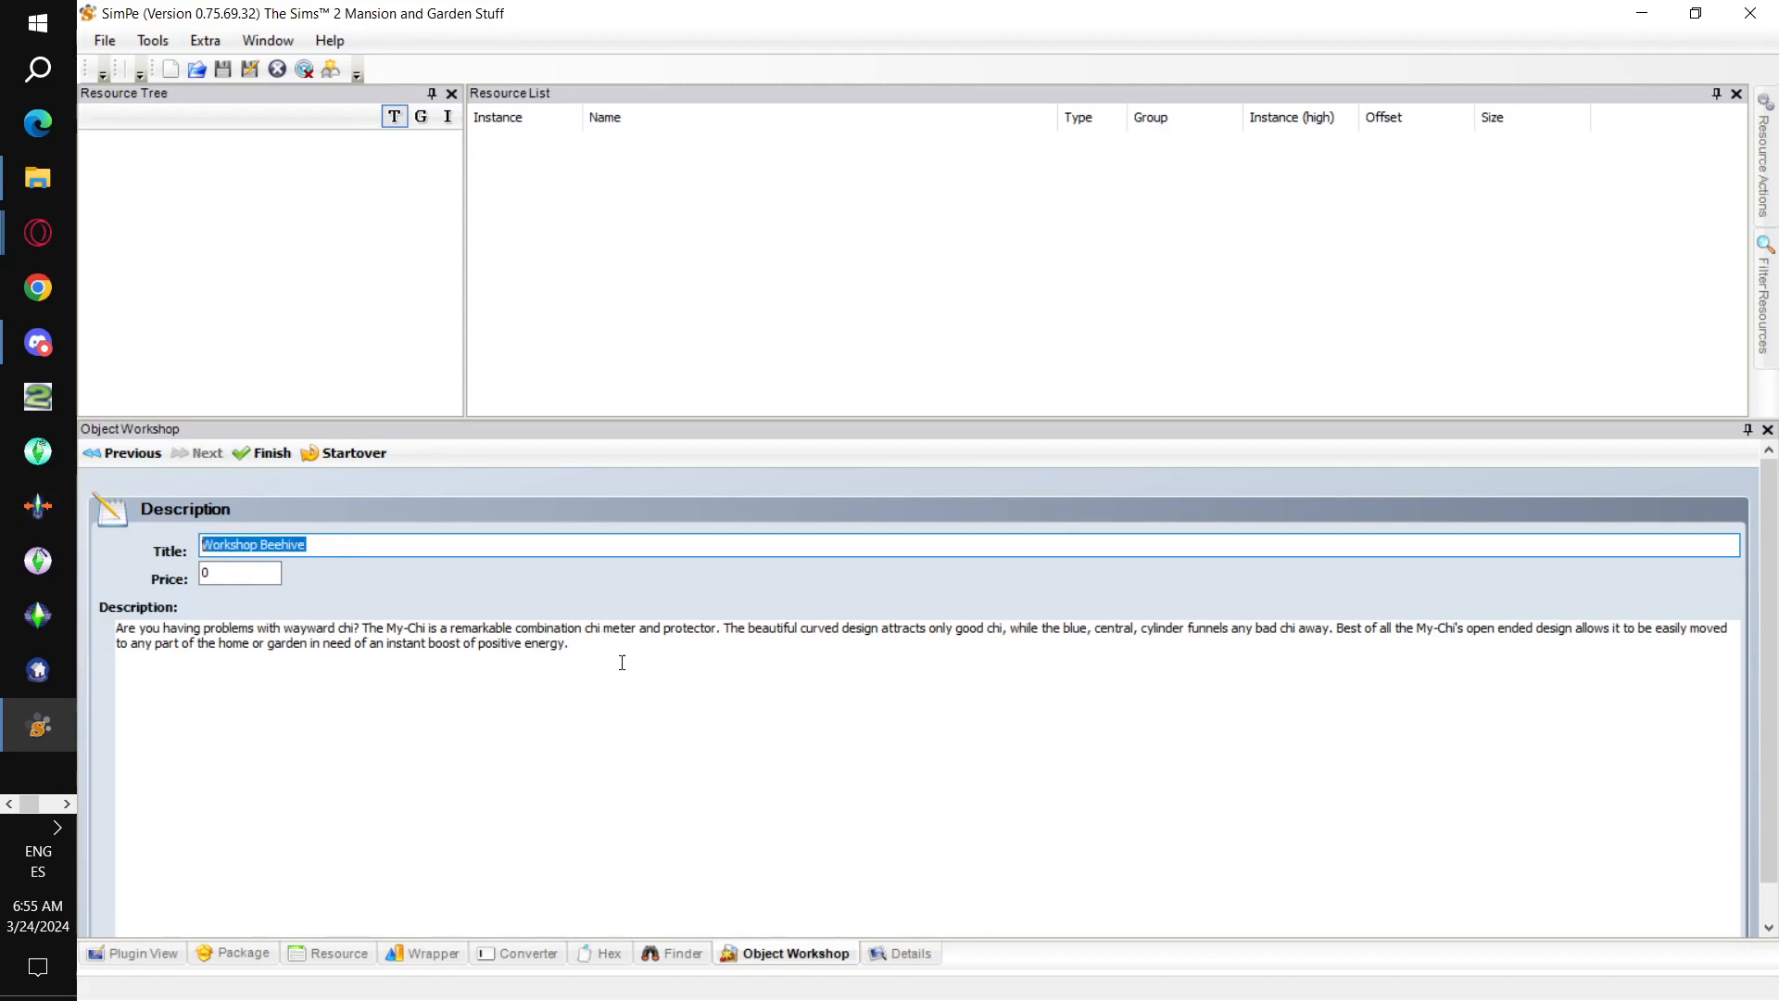
drag(620, 664, 107, 598)
key(ctrl+v)
key(shift+Tab)
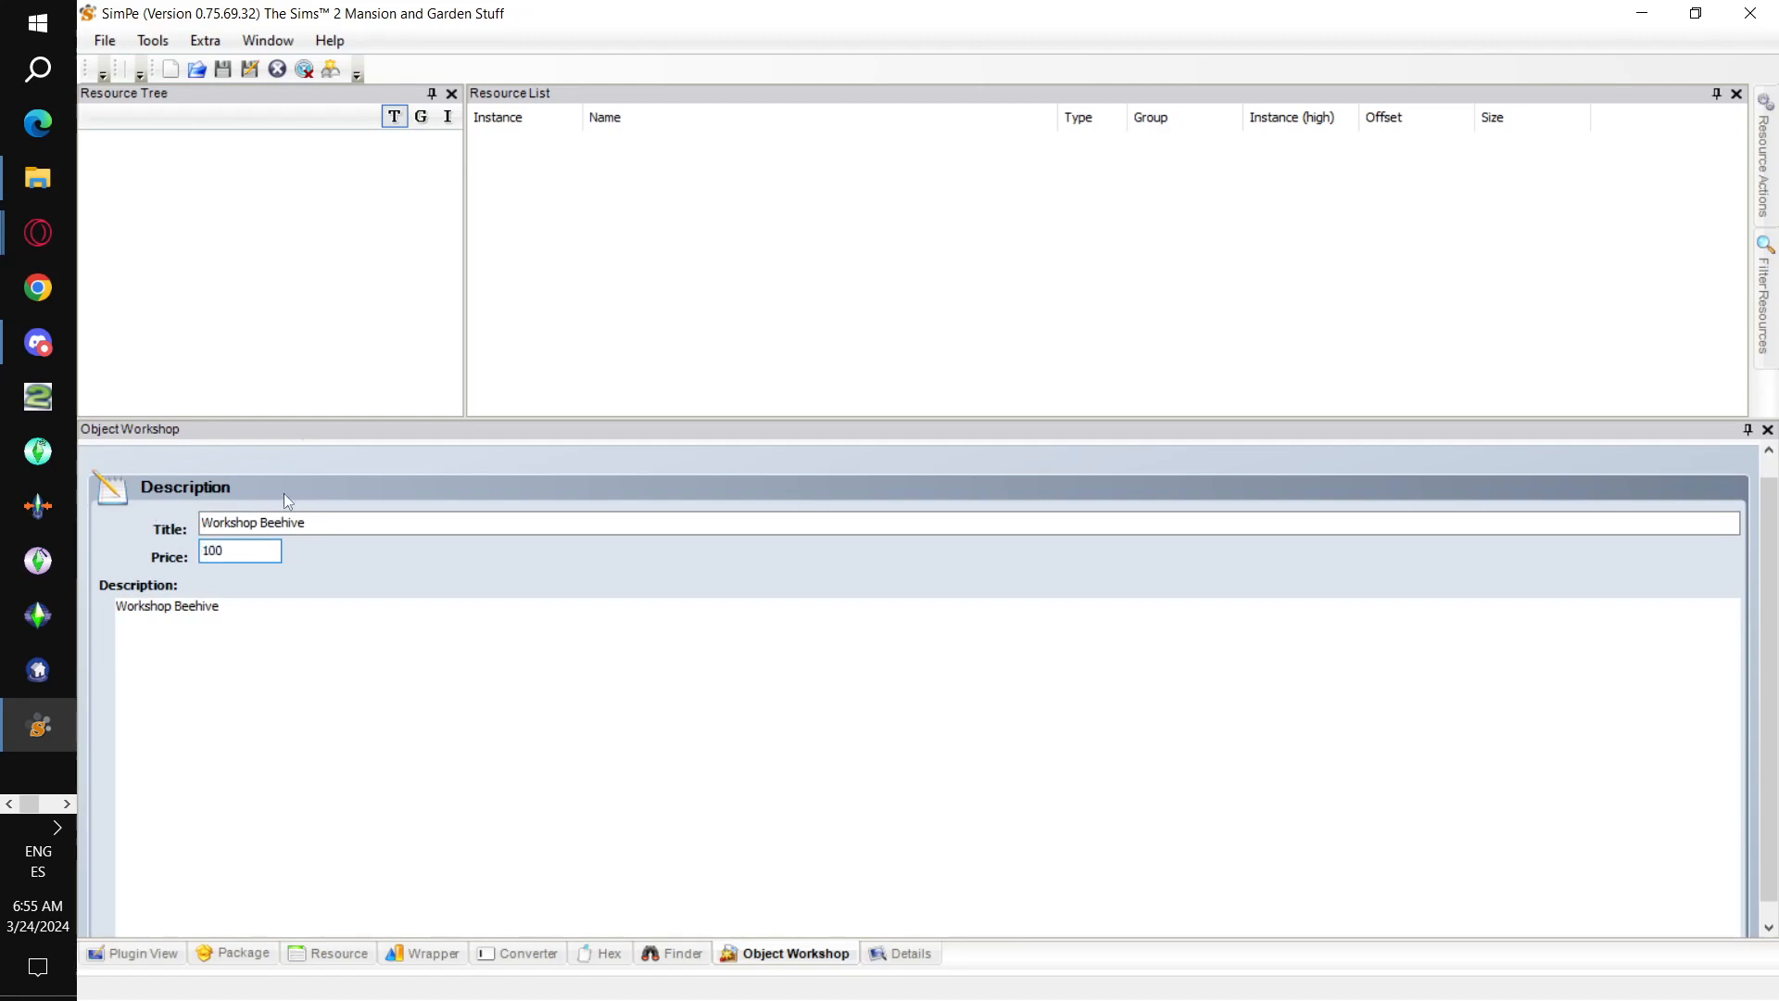
scroll(331, 500, up, 1)
click(257, 460)
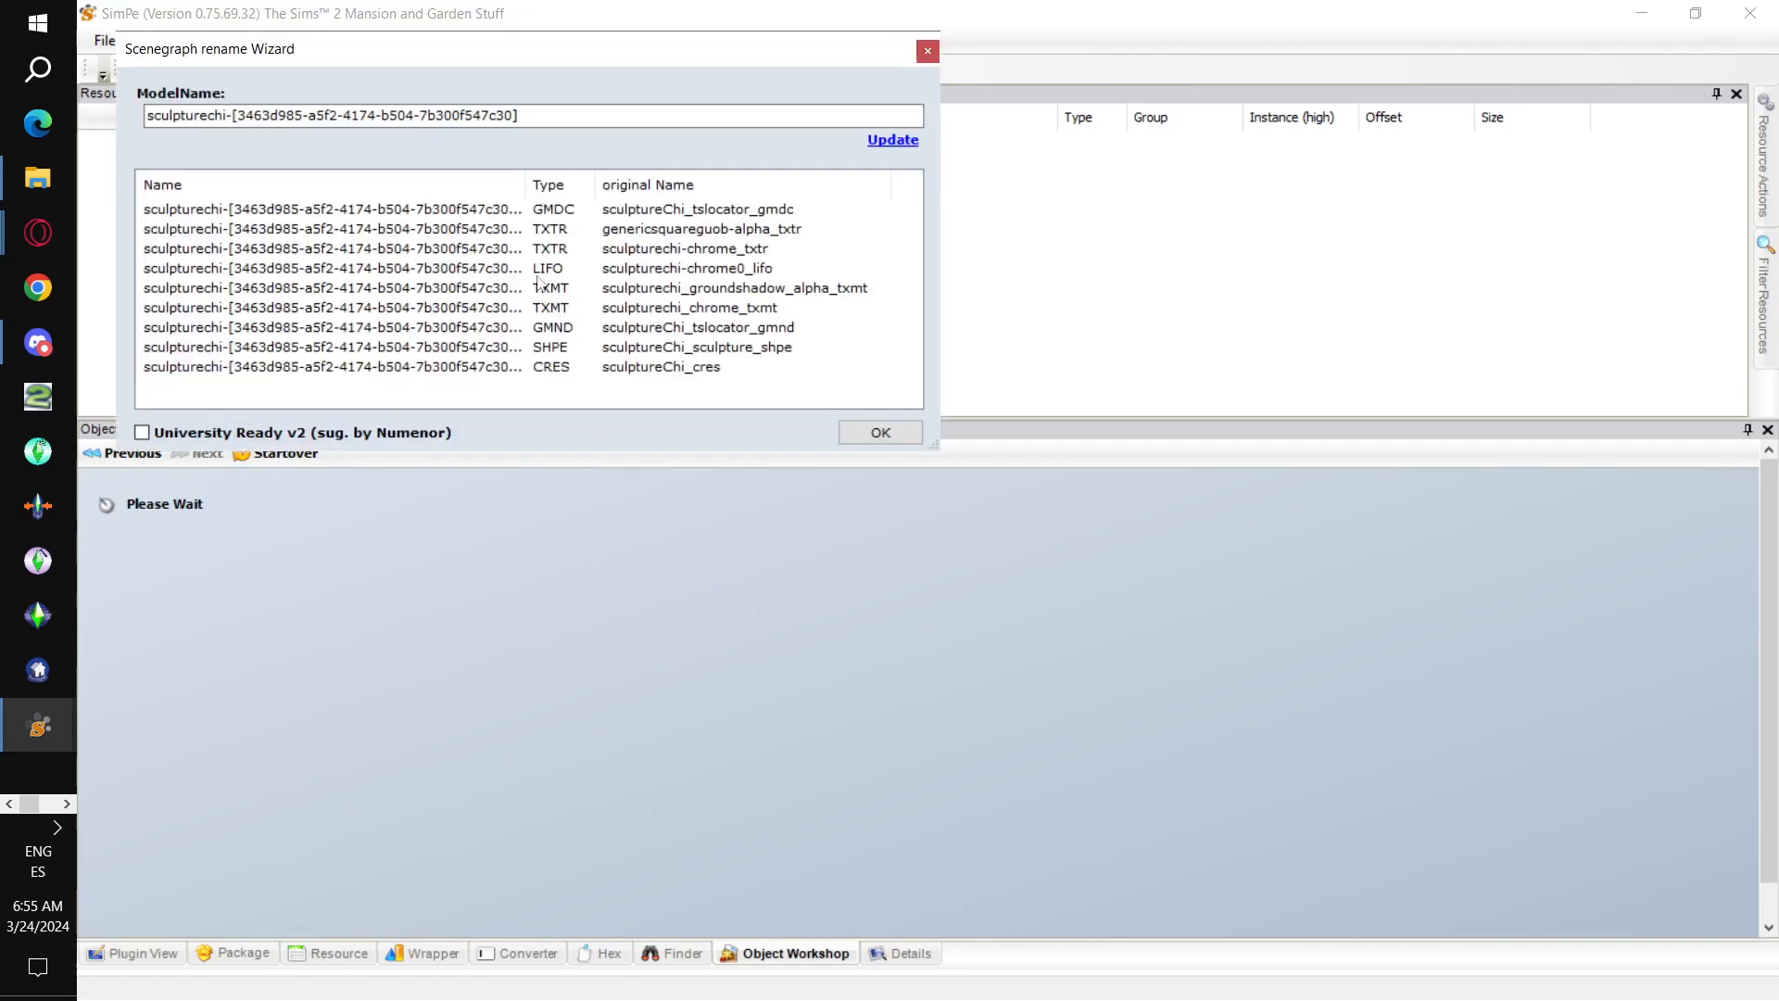
- Set the clone's model name to wooorkshop-behive, update all scenegraph resource names with it, and accept the renaming
double_click(538, 121)
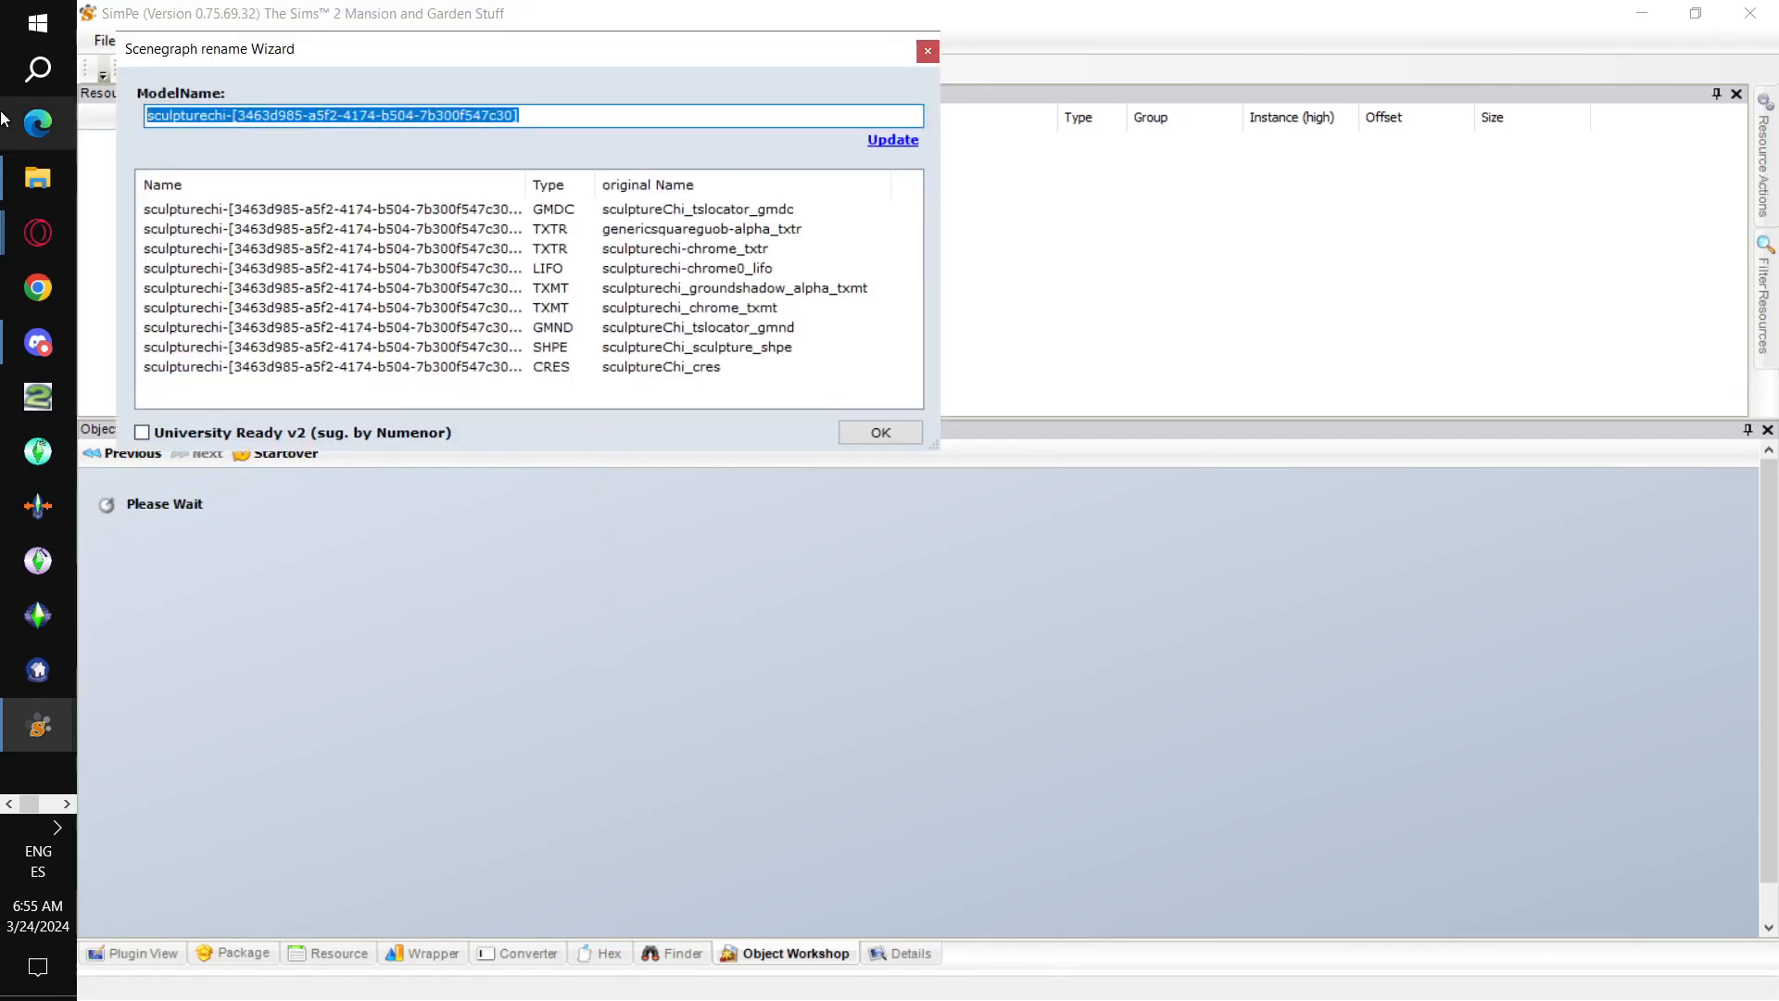
text(wooorkshop-behive)
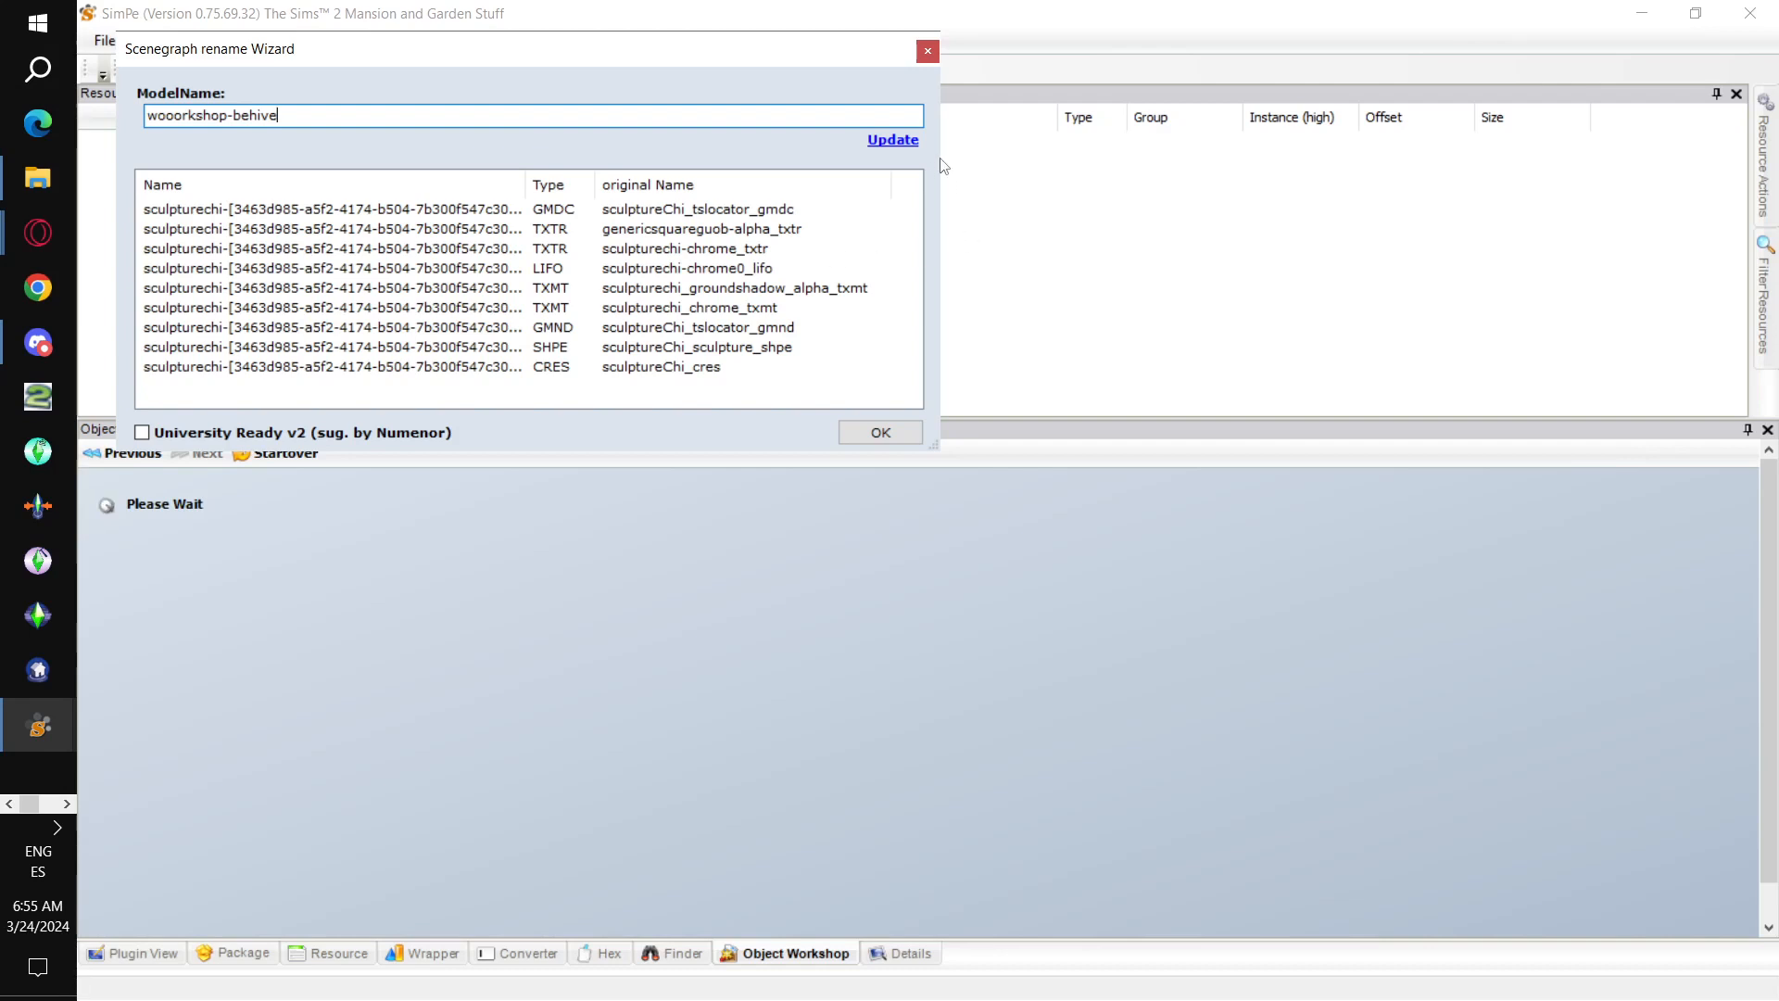
click(893, 139)
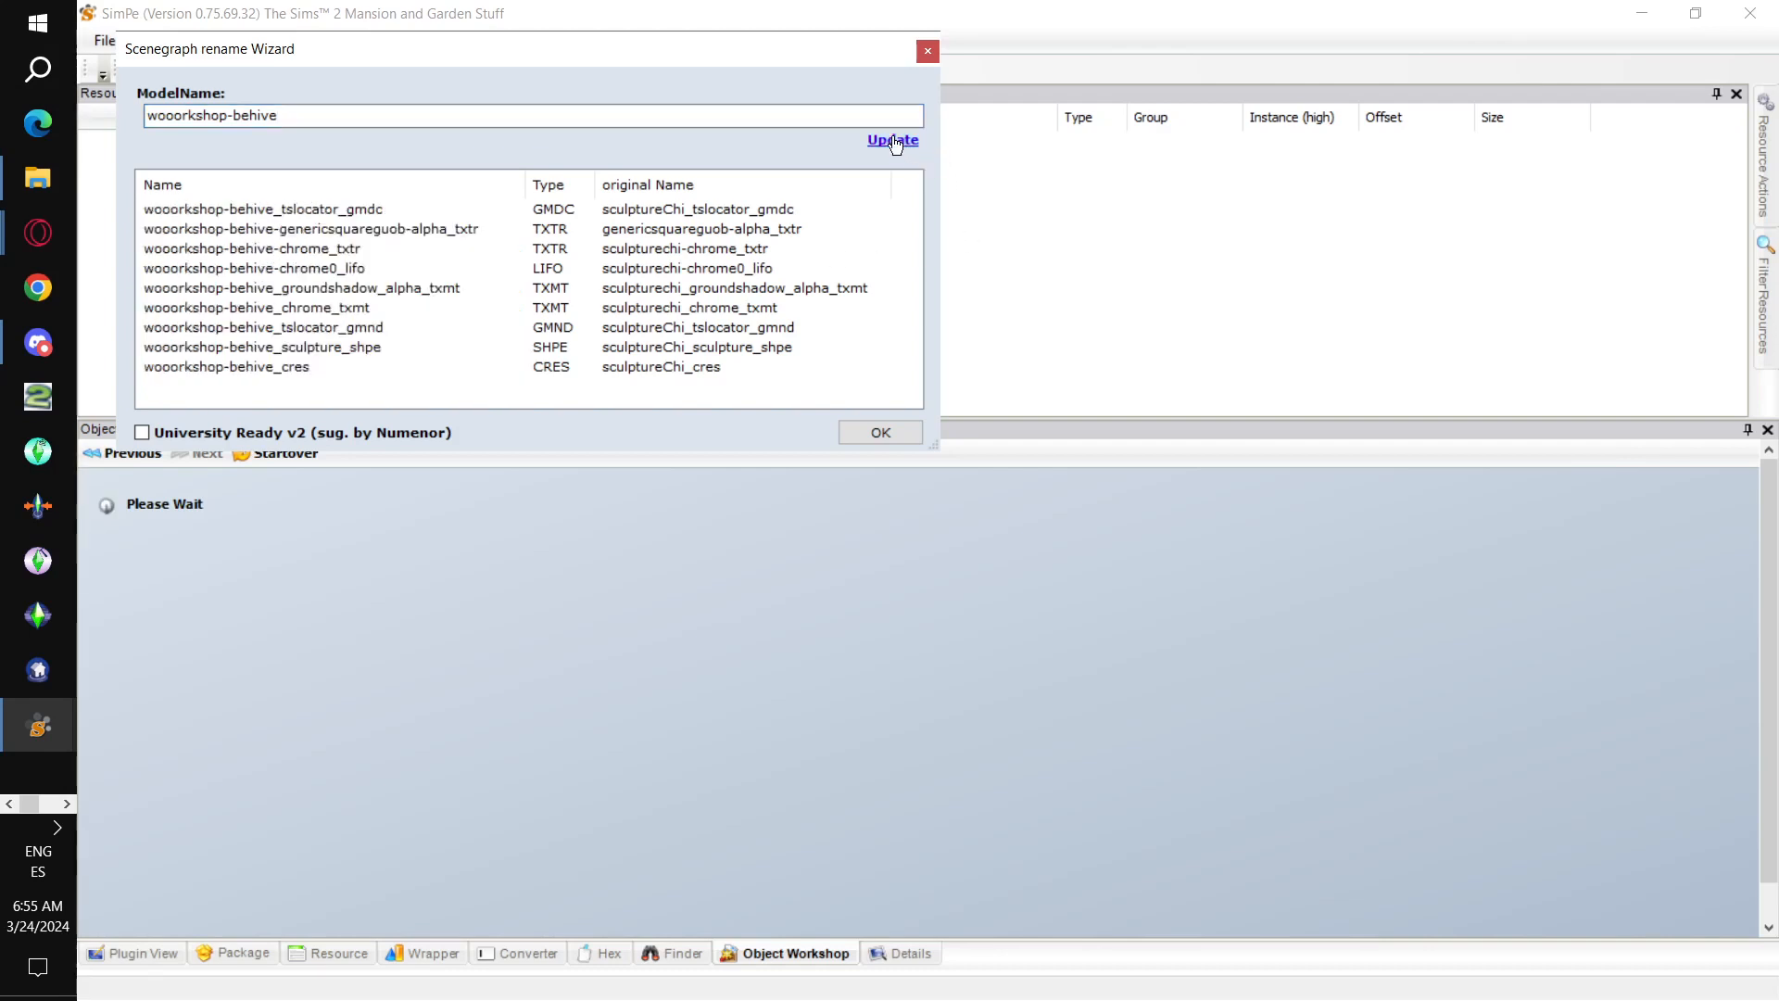
click(880, 433)
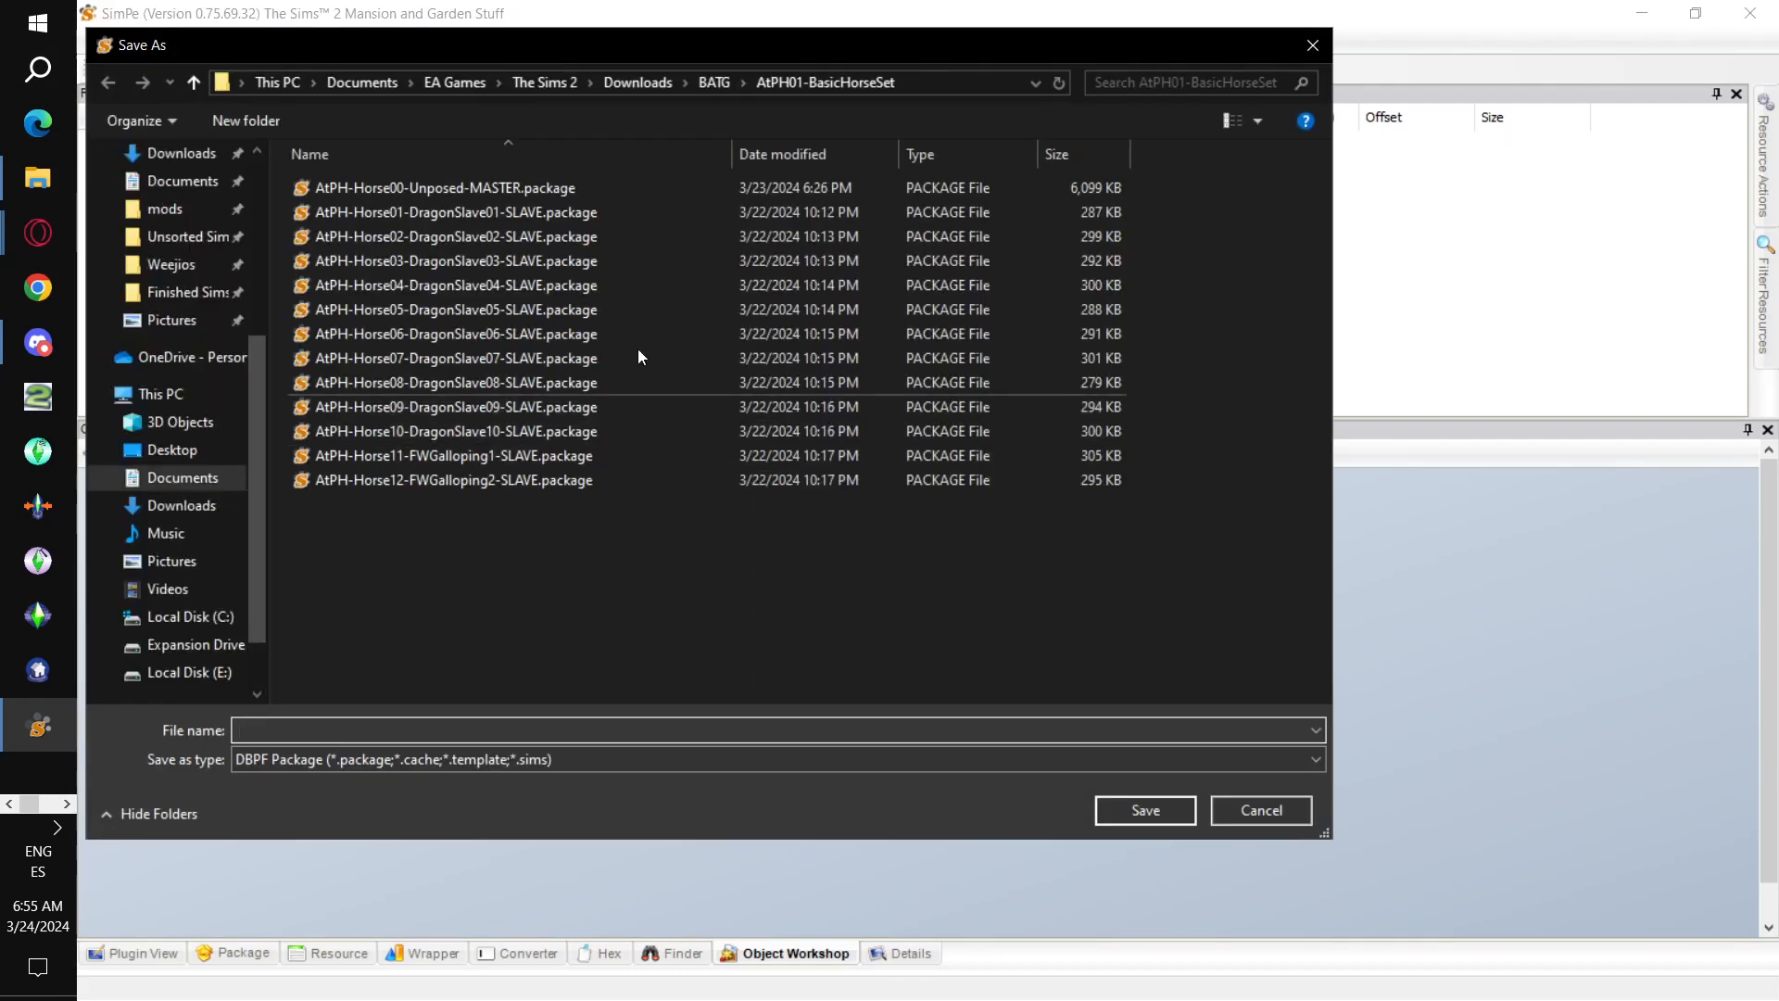
- Save the cloned package over Workshop Beehive.package in the Desktop folder Forging Your Destiny
scroll(222, 447, up, 4)
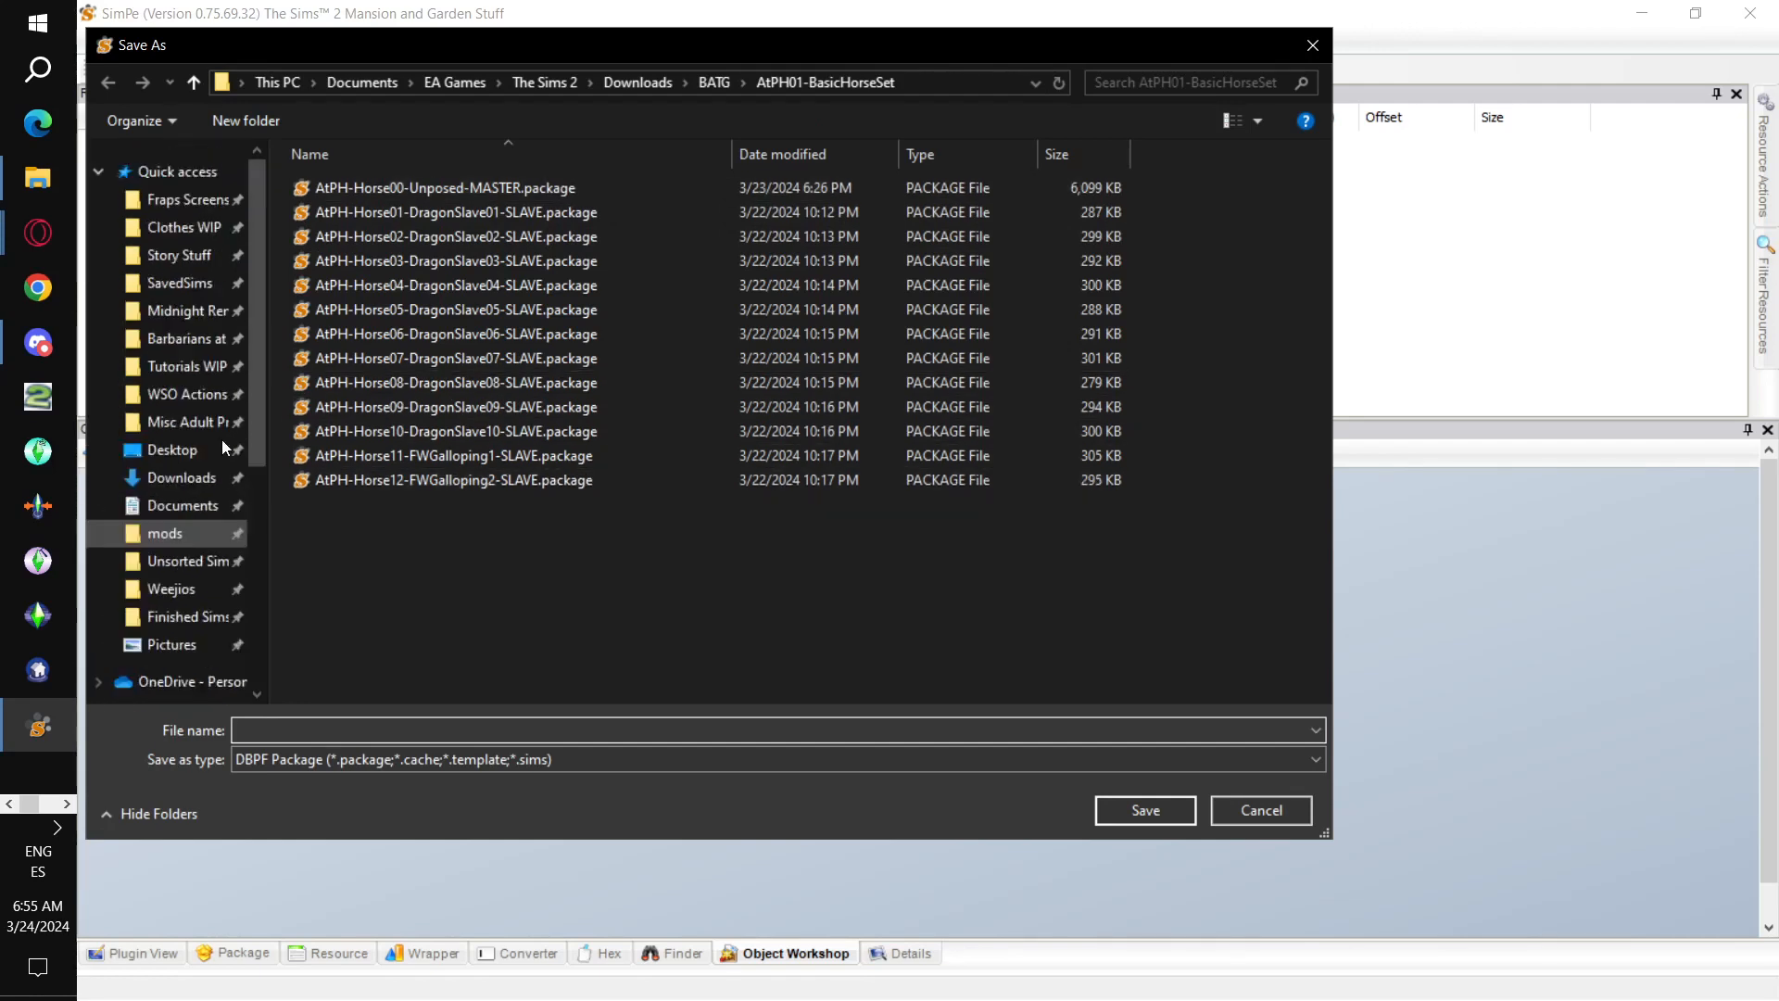
click(185, 450)
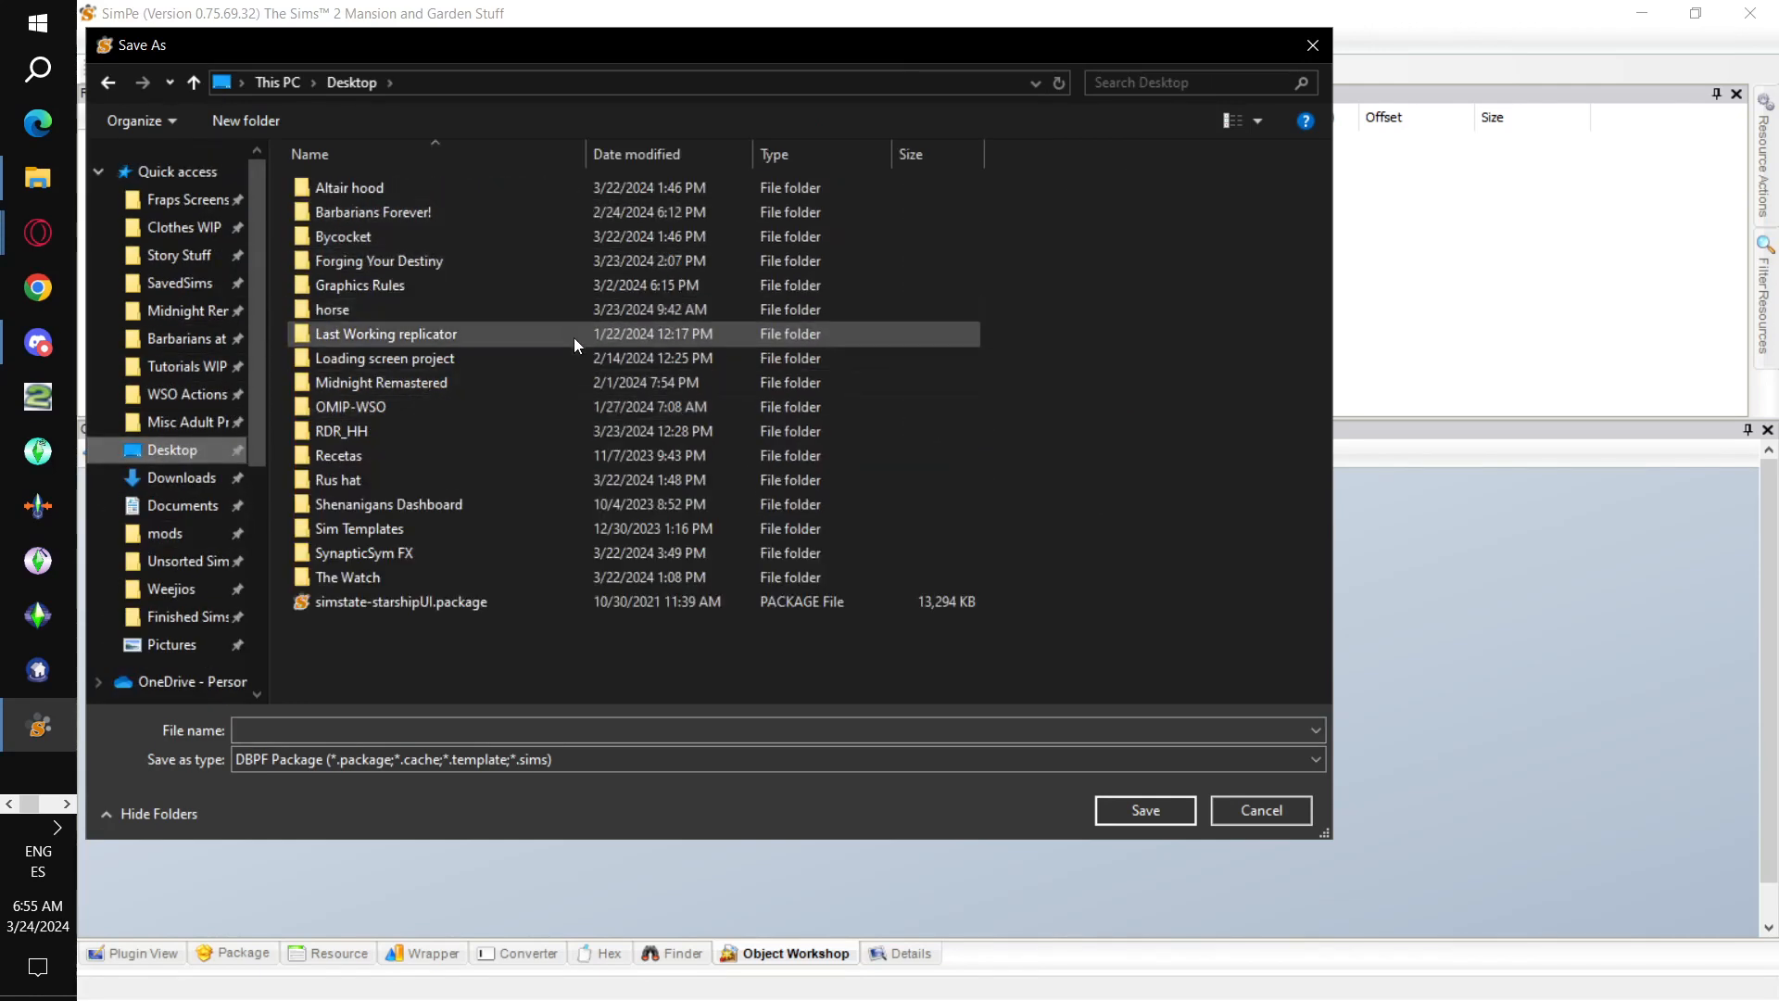
double_click(498, 268)
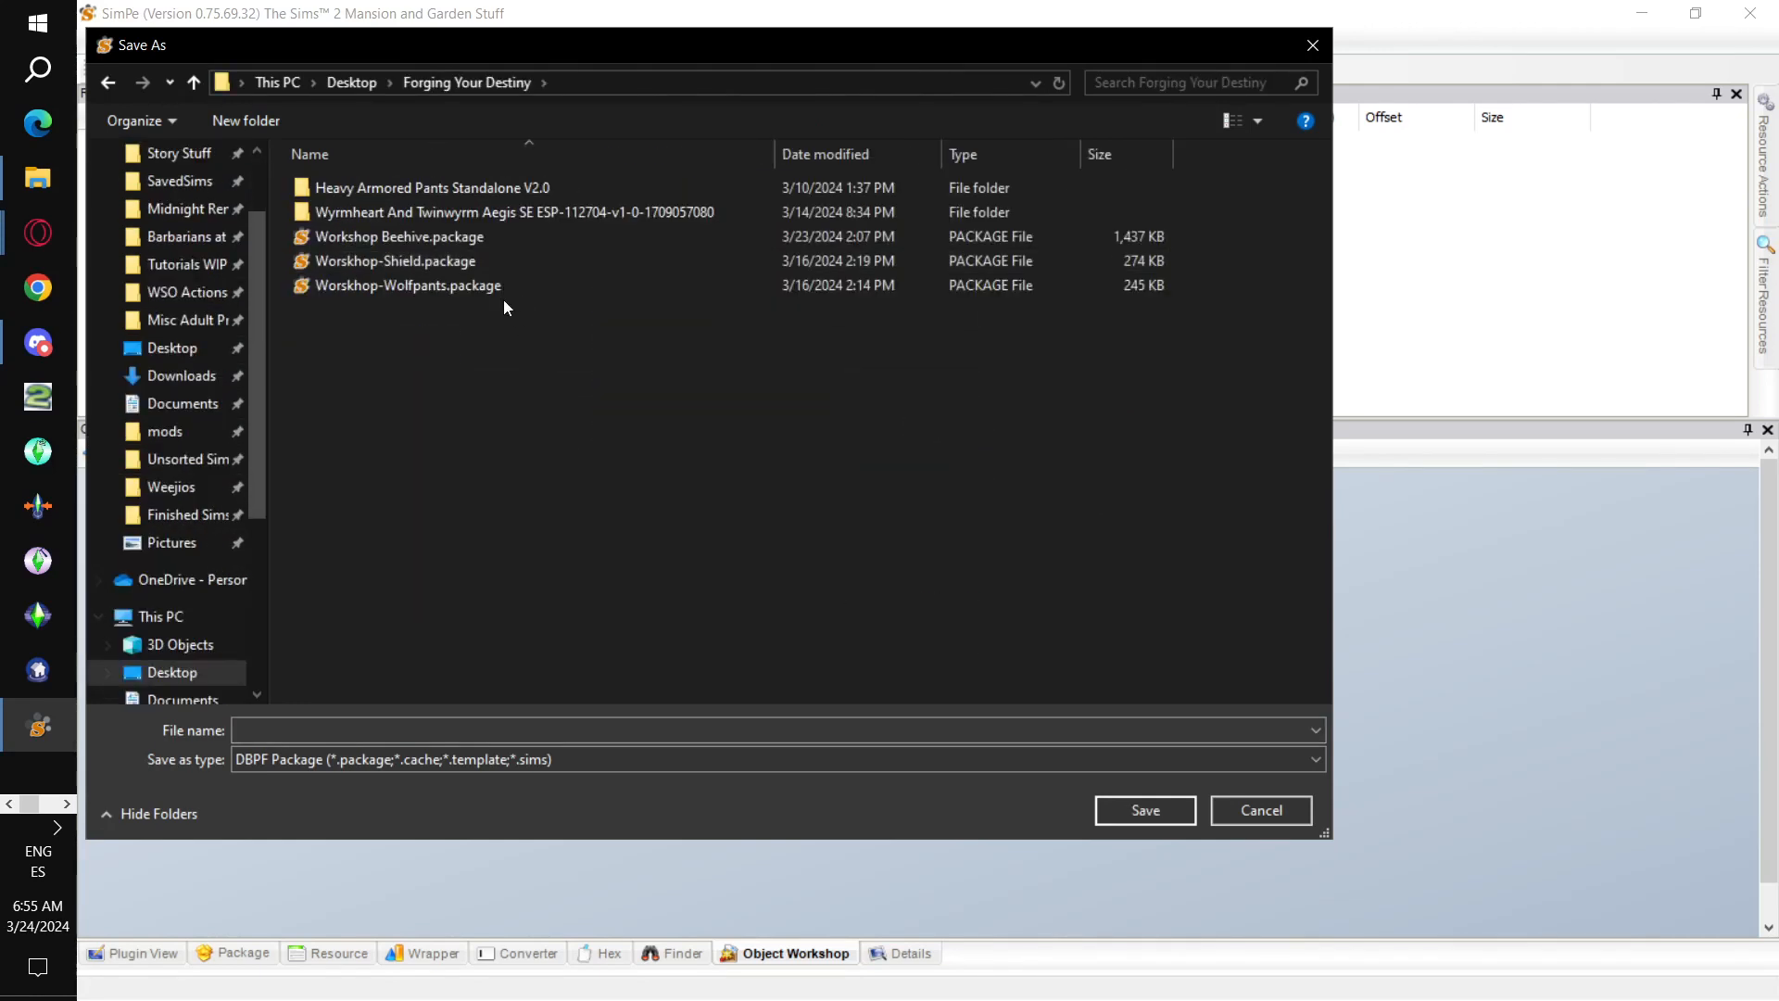
click(478, 242)
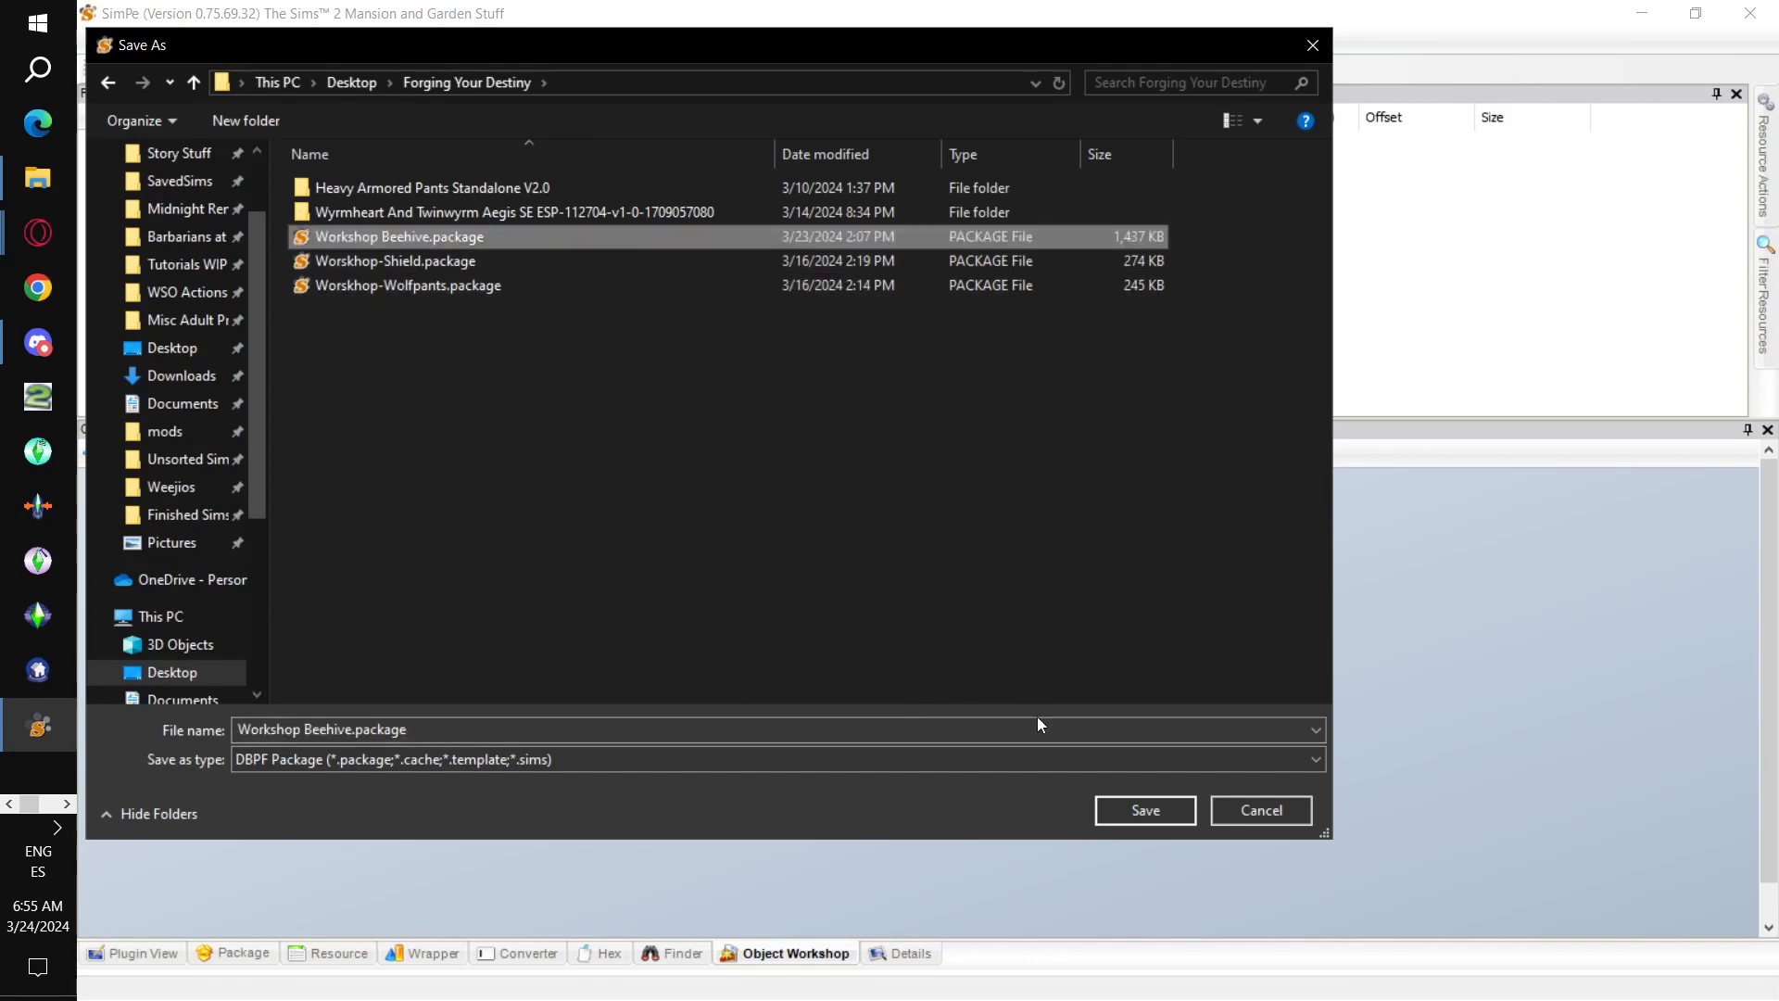
click(1141, 811)
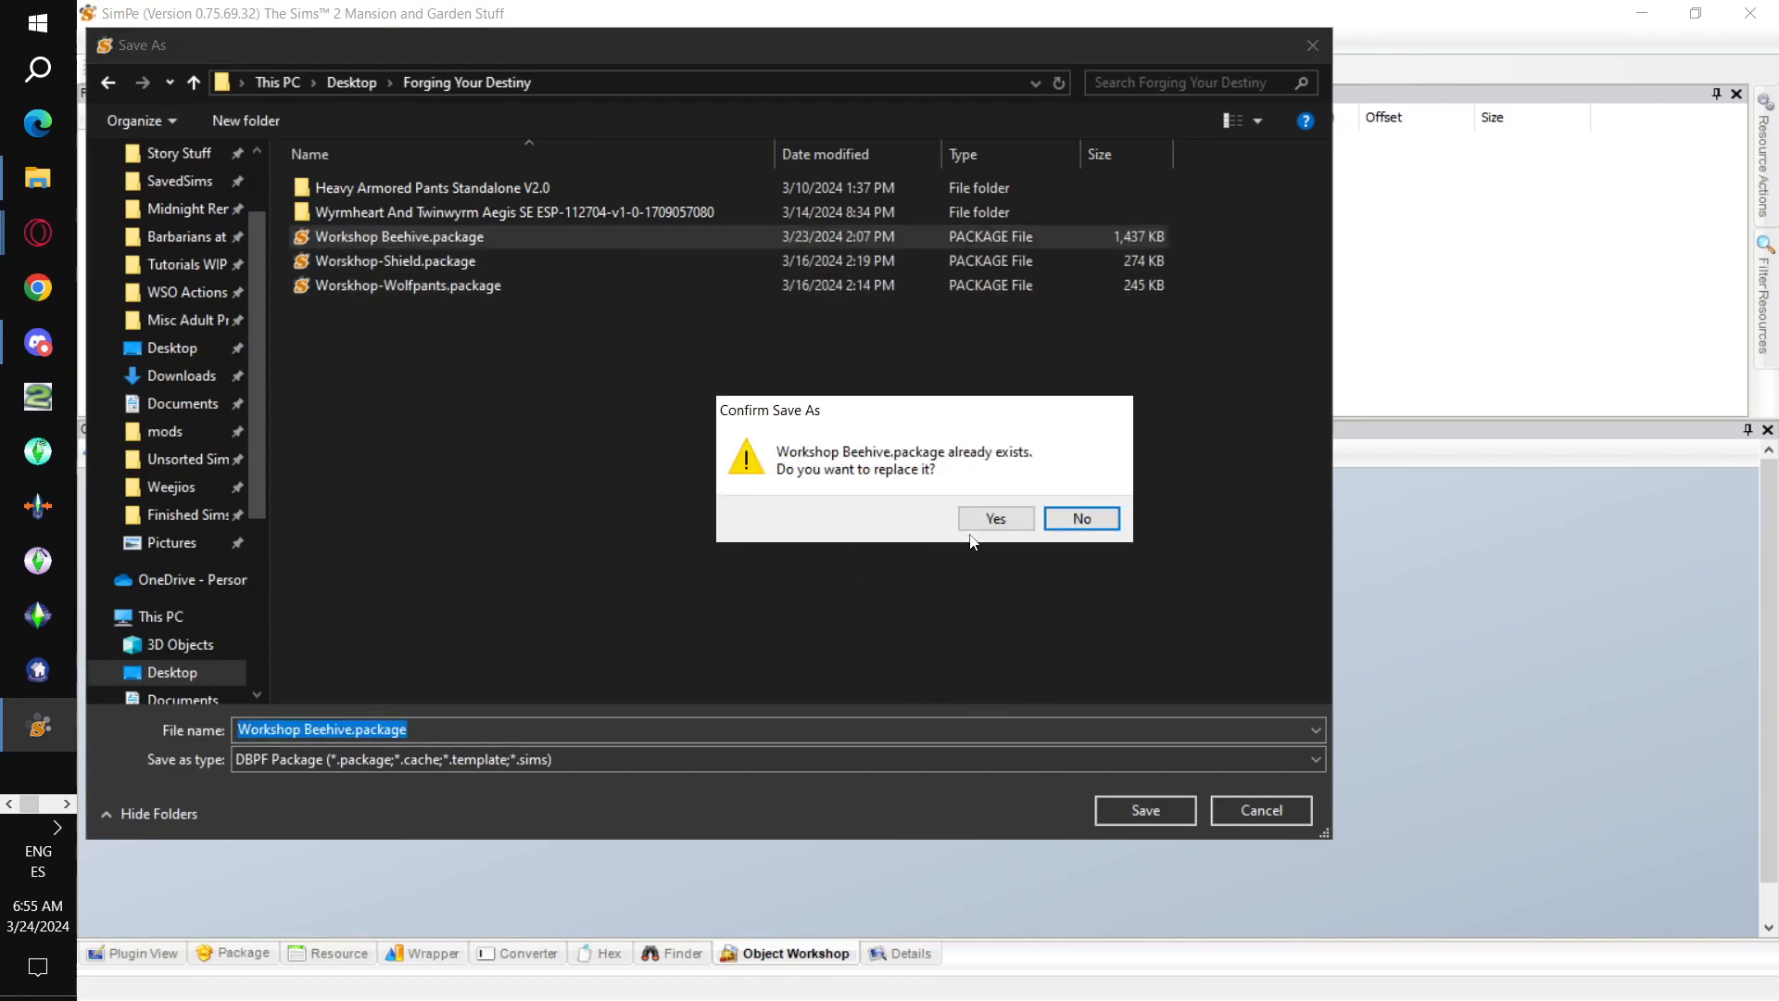
click(985, 520)
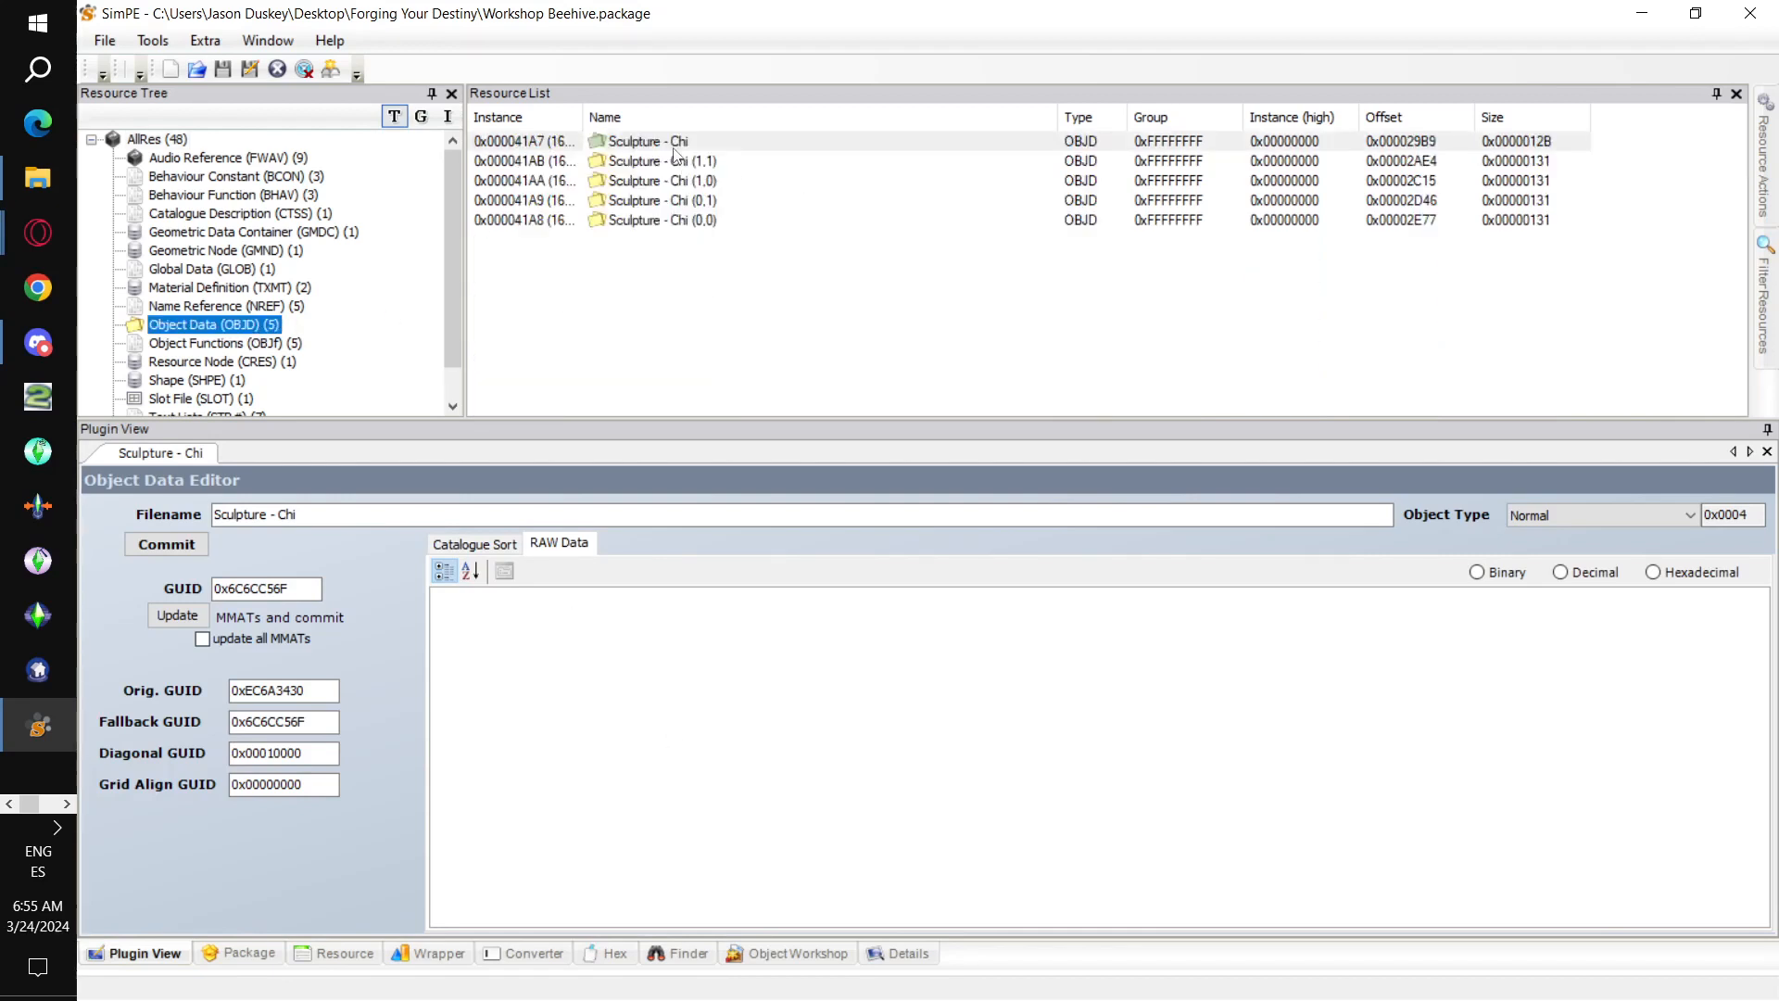
- Switch to the GUID Database spreadsheet in the browser and fill cells B910 to B913 with the Beehive label from B909
click(676, 147)
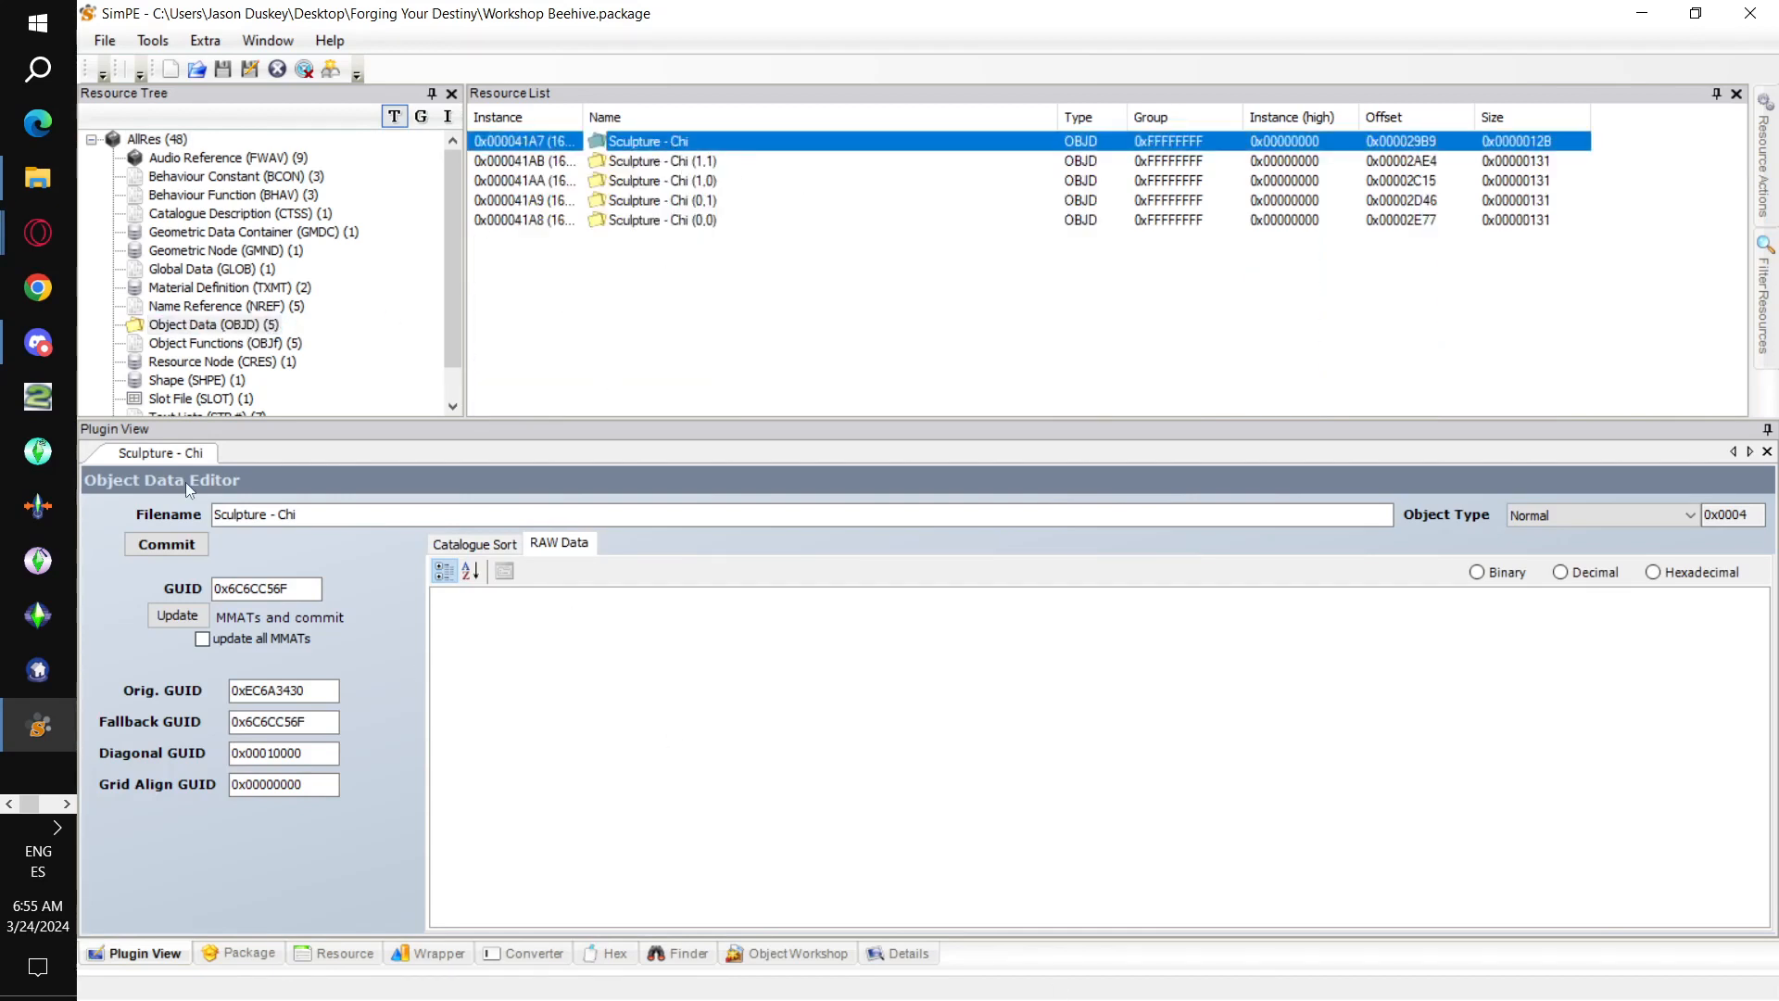
click(38, 233)
click(218, 166)
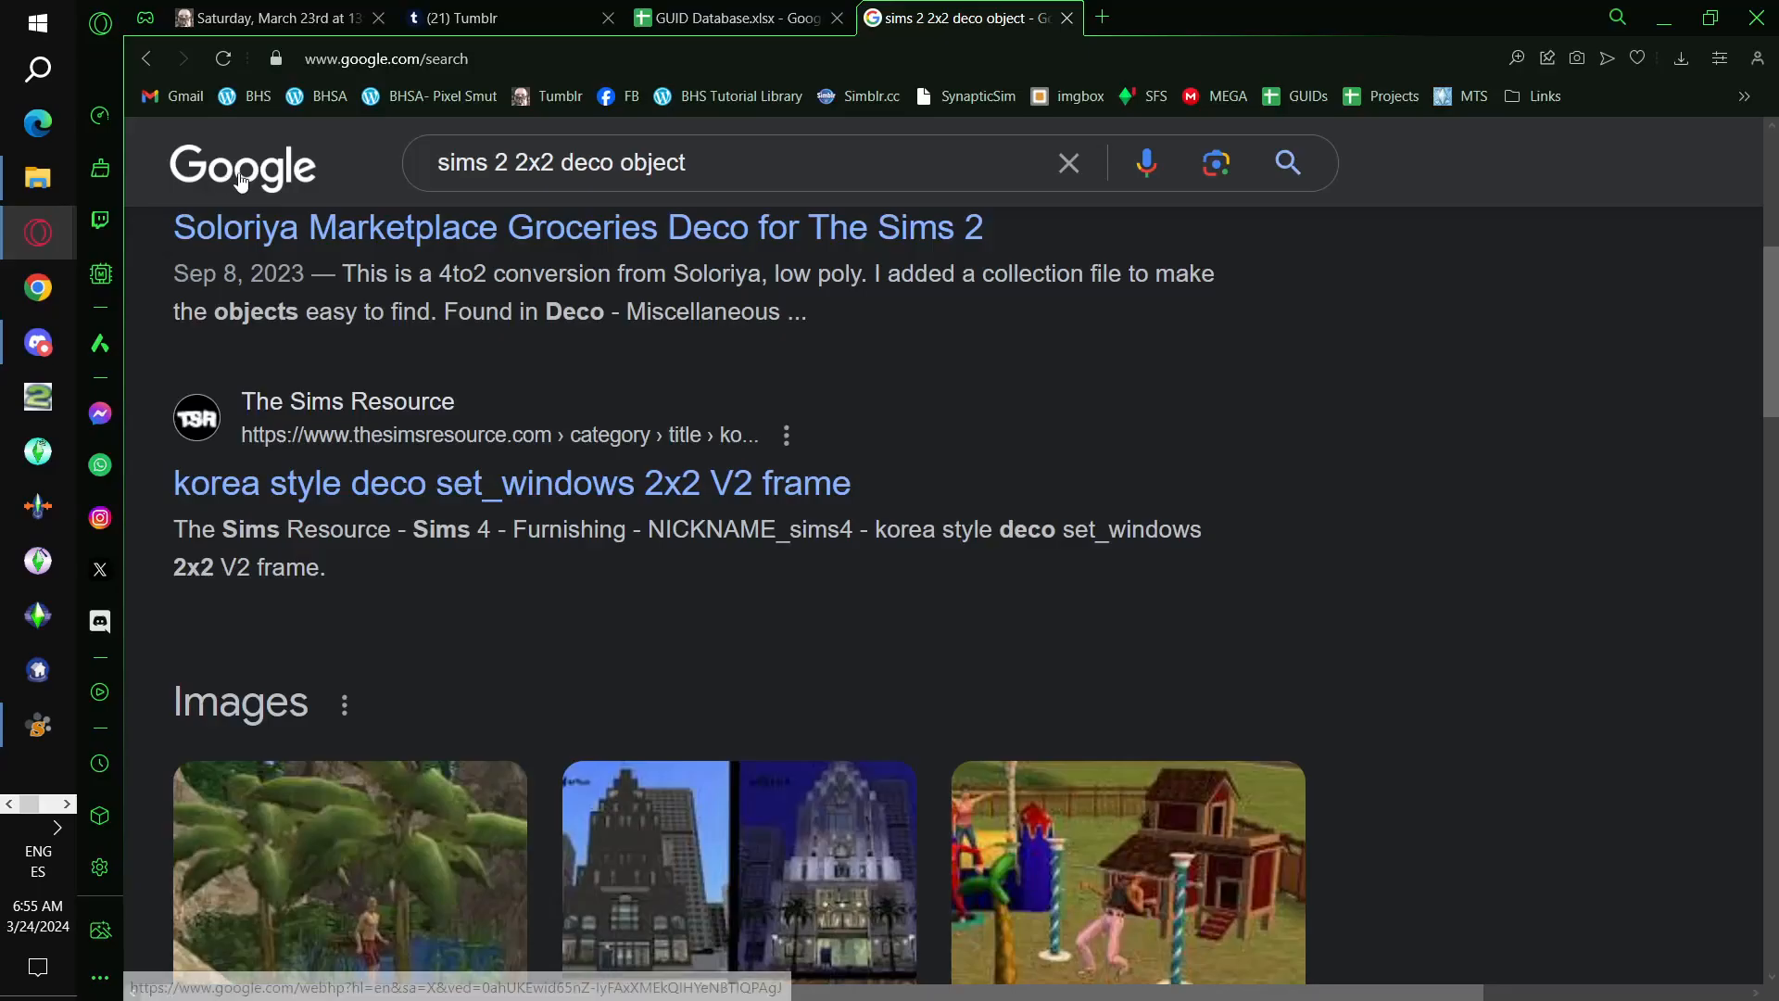
click(824, 26)
scroll(1173, 532, down, 15)
scroll(1172, 532, down, 20)
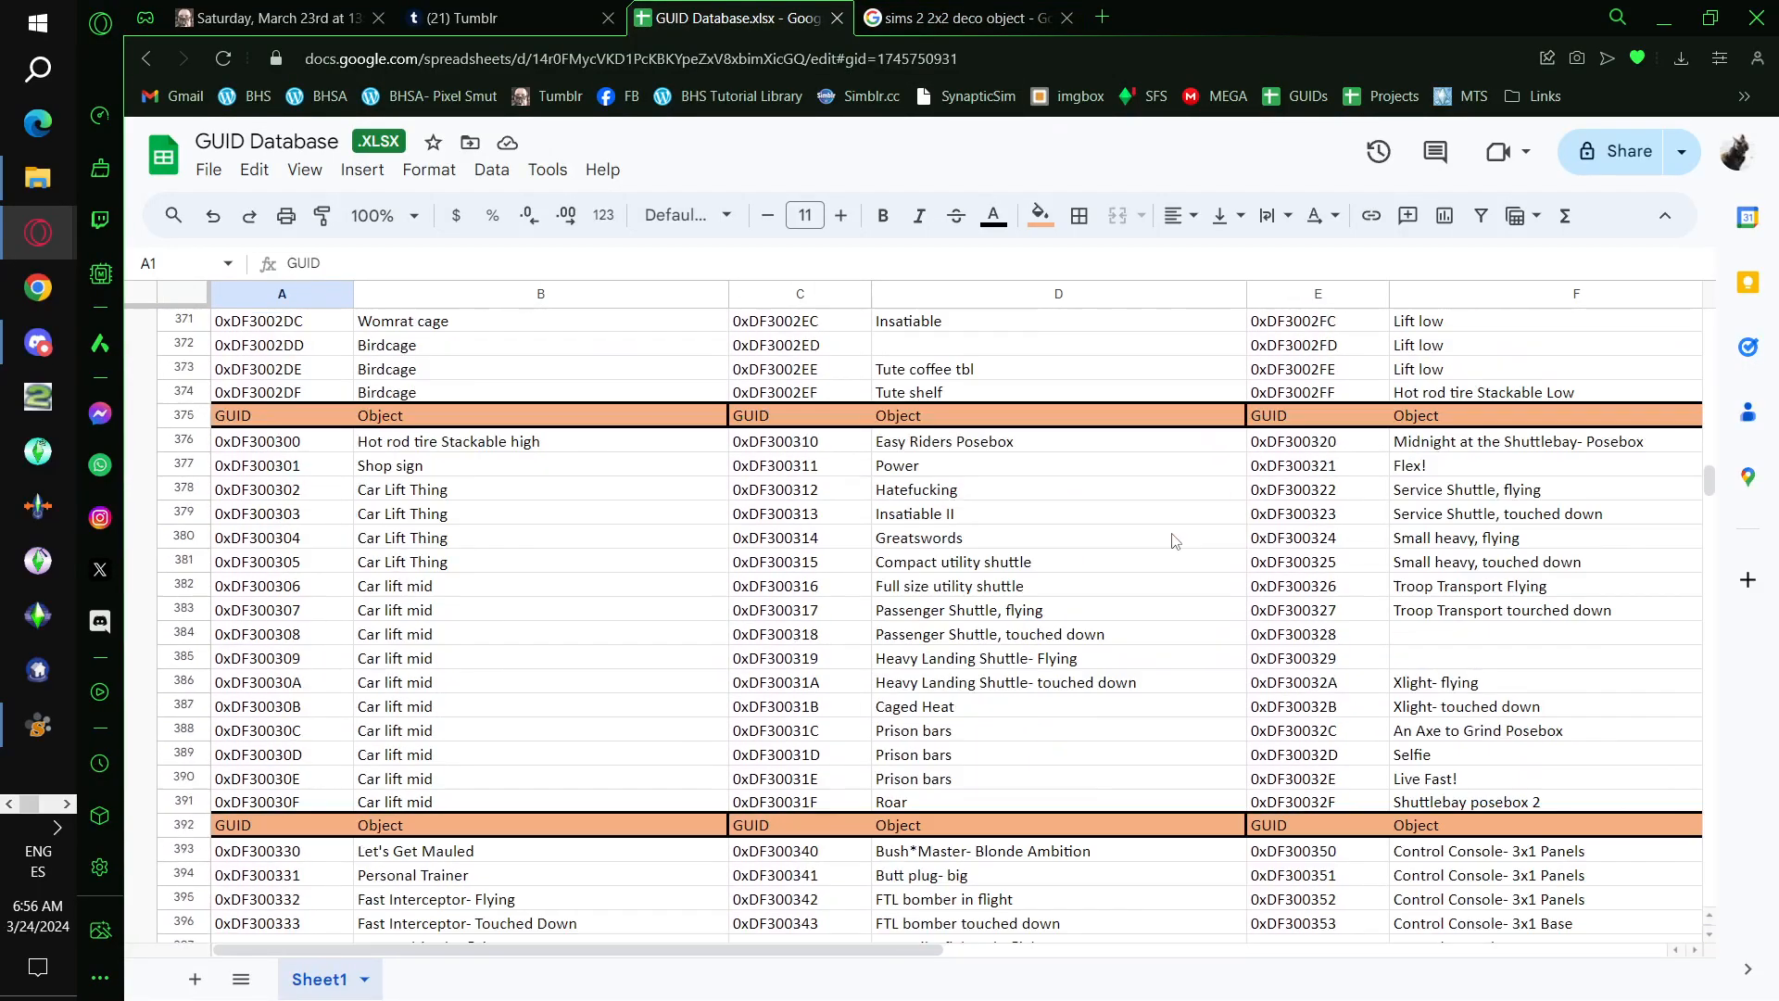
scroll(1166, 543, down, 20)
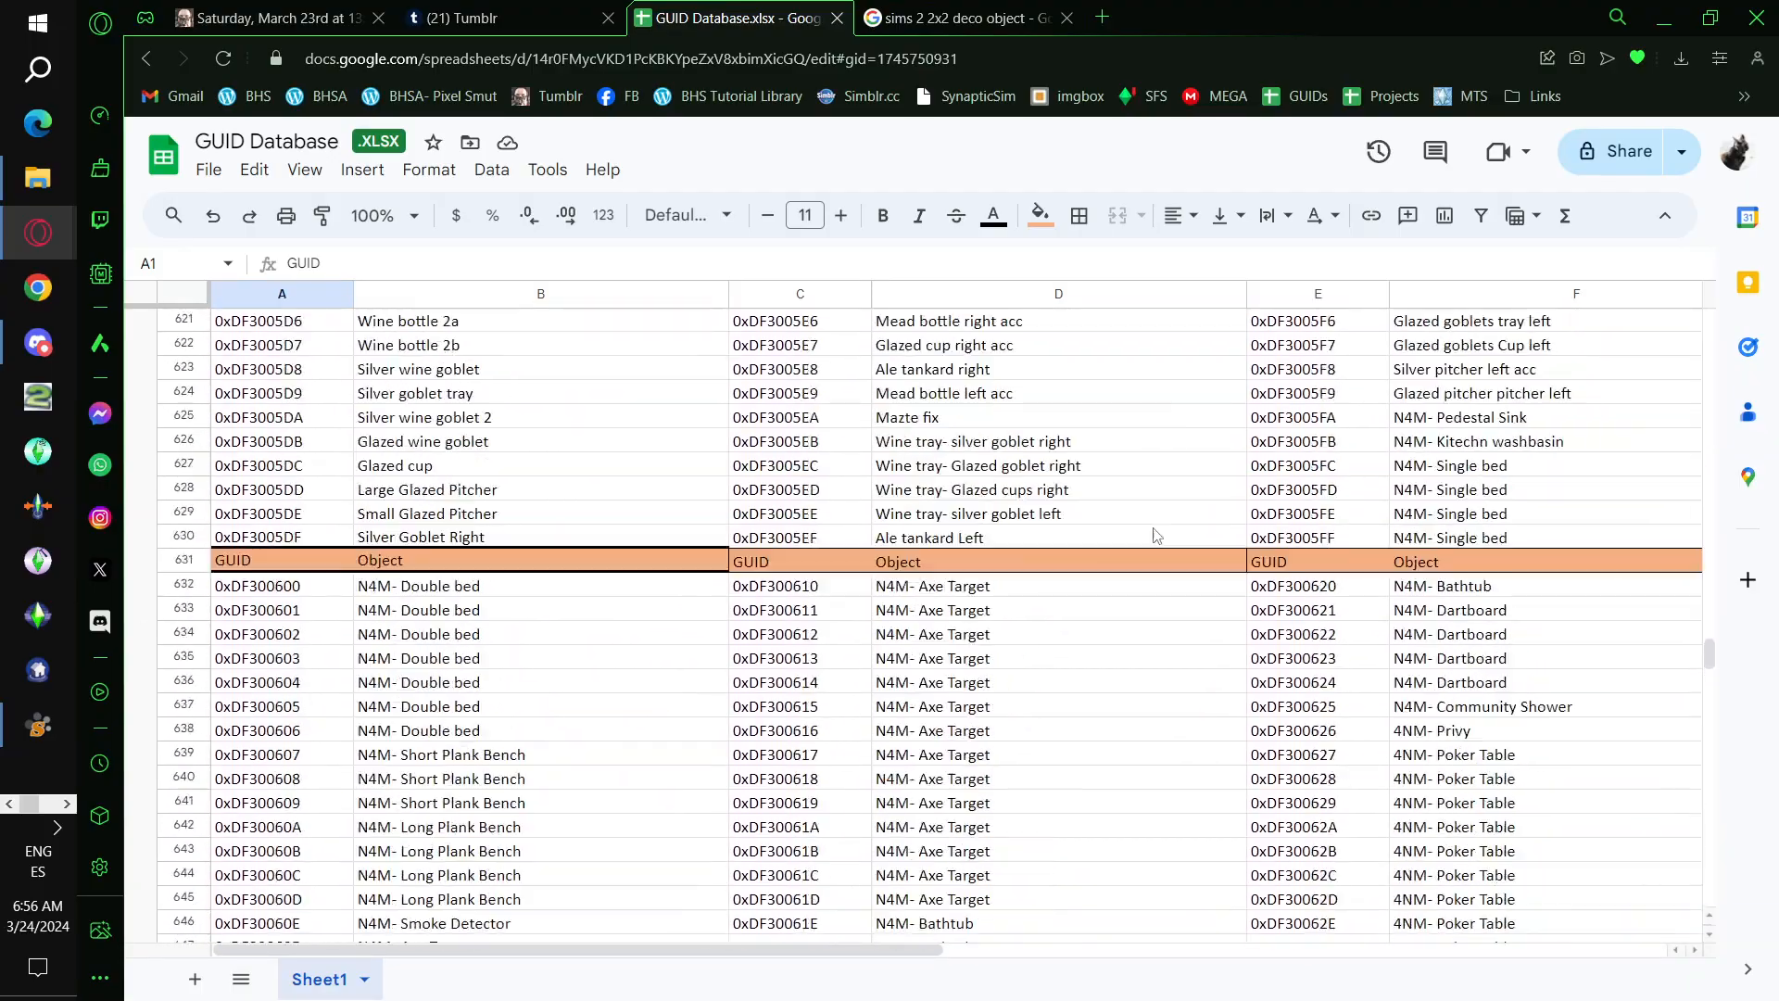
scroll(1133, 529, down, 20)
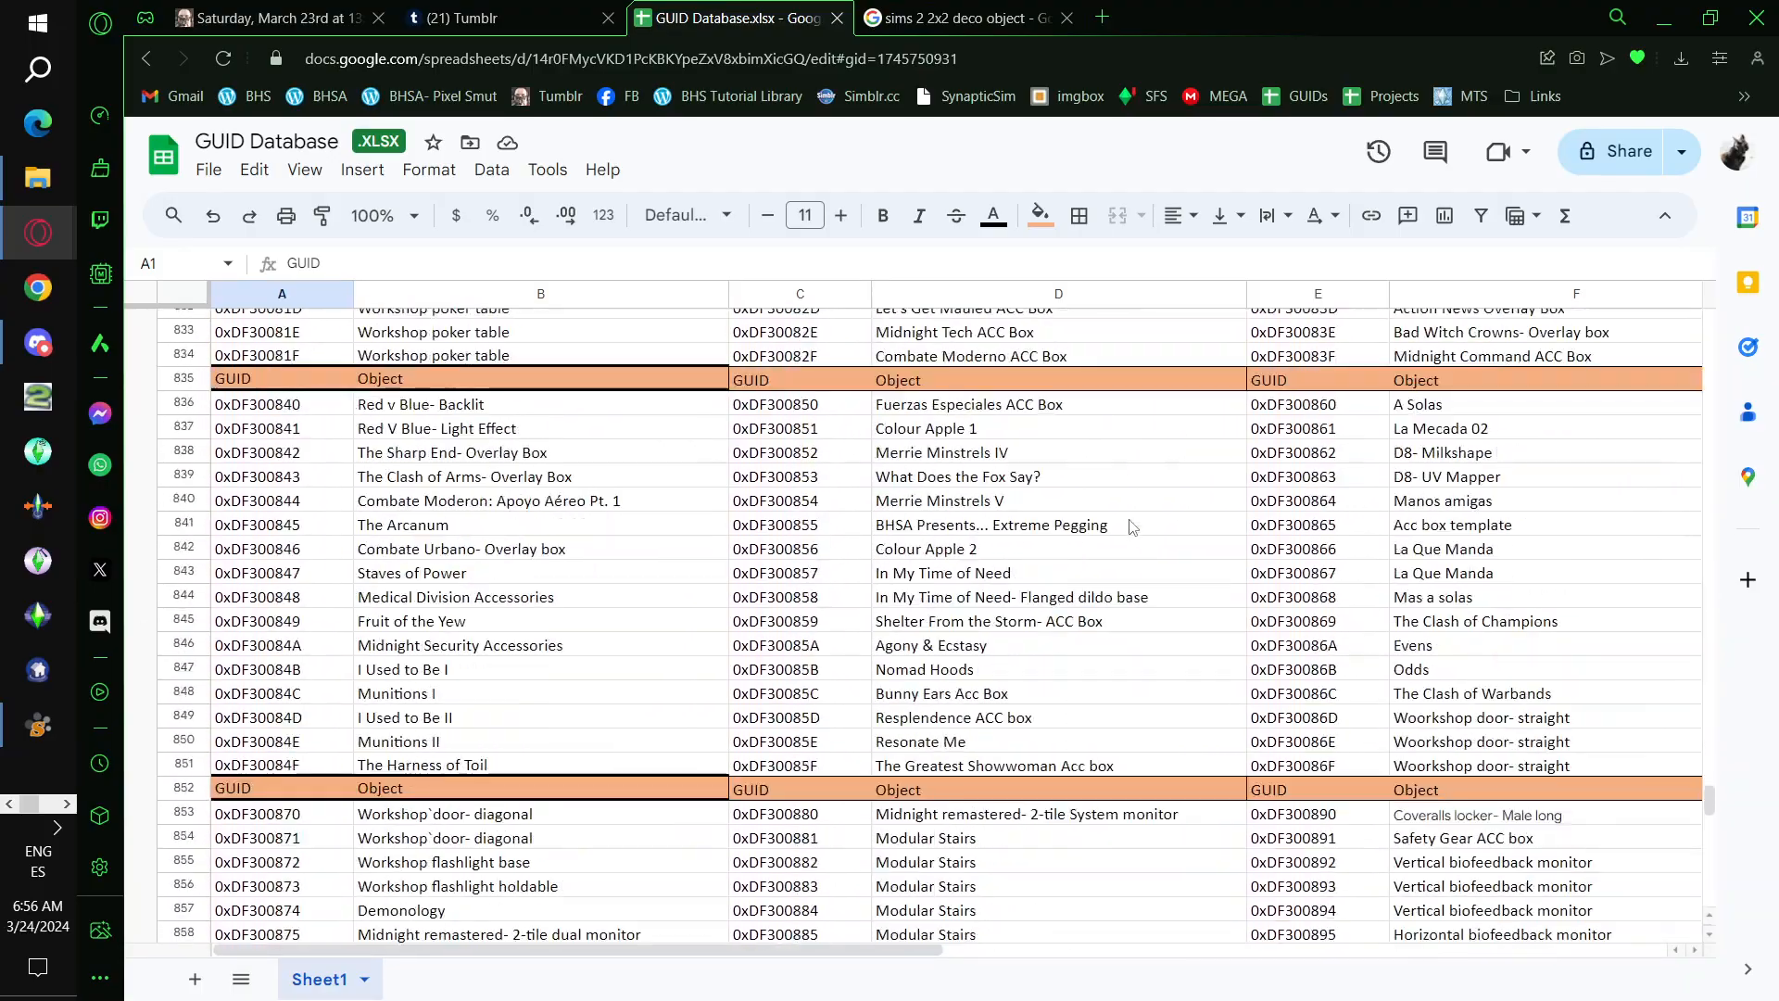
scroll(775, 588, up, 3)
scroll(681, 612, down, 3)
click(399, 547)
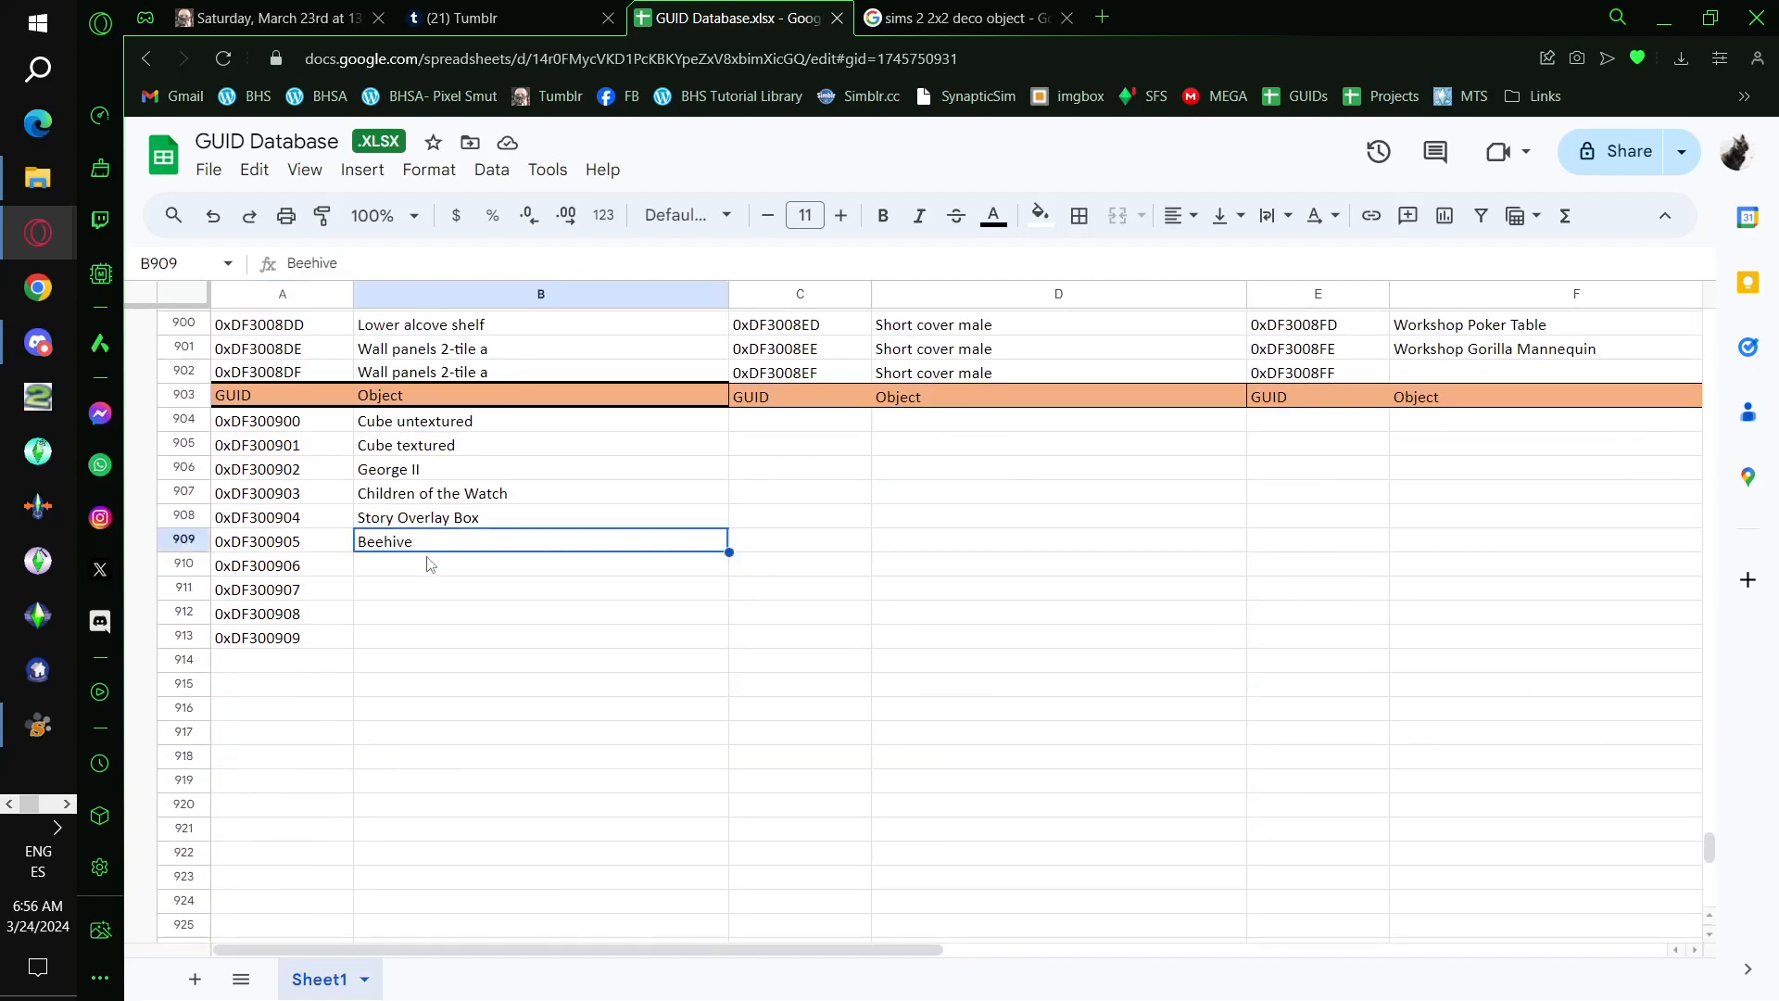
drag(438, 568, 433, 639)
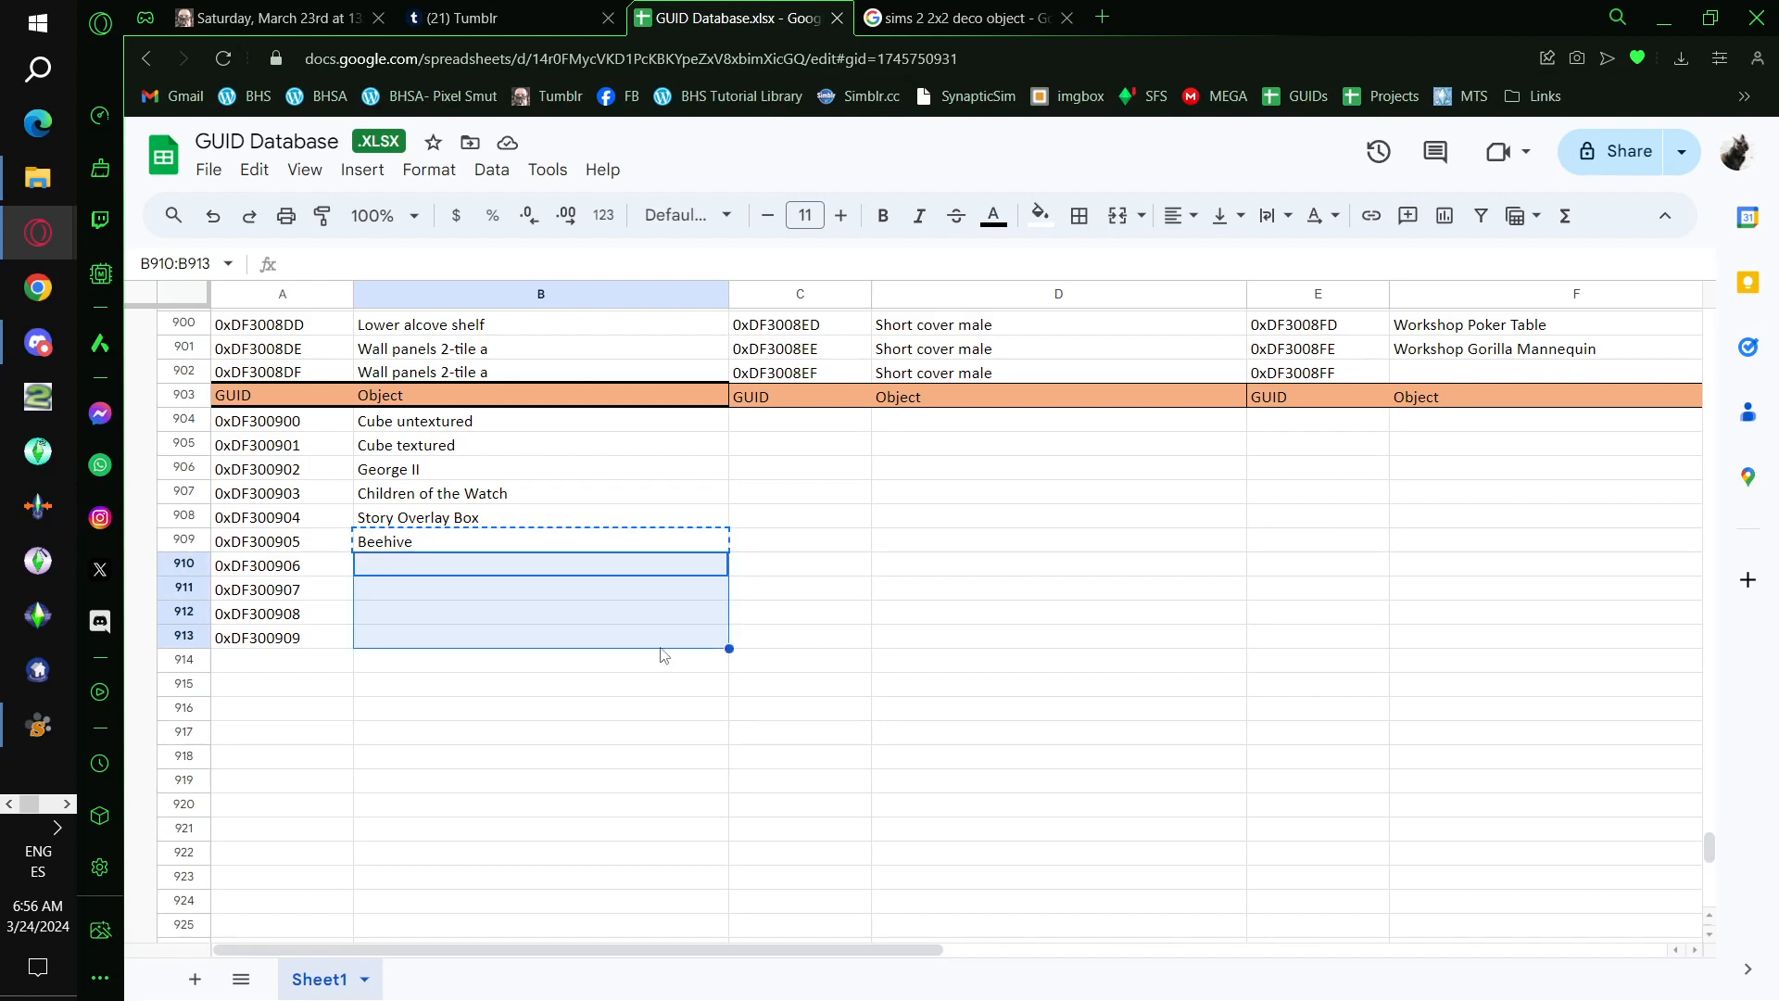
text(Beehive Beehive Beehive Beehive)
- Copy the first Beehive GUID, 0xDF300905, from the spreadsheet, assign it to the main Sculpture - Chi object data in SimPE, and commit it
click(301, 548)
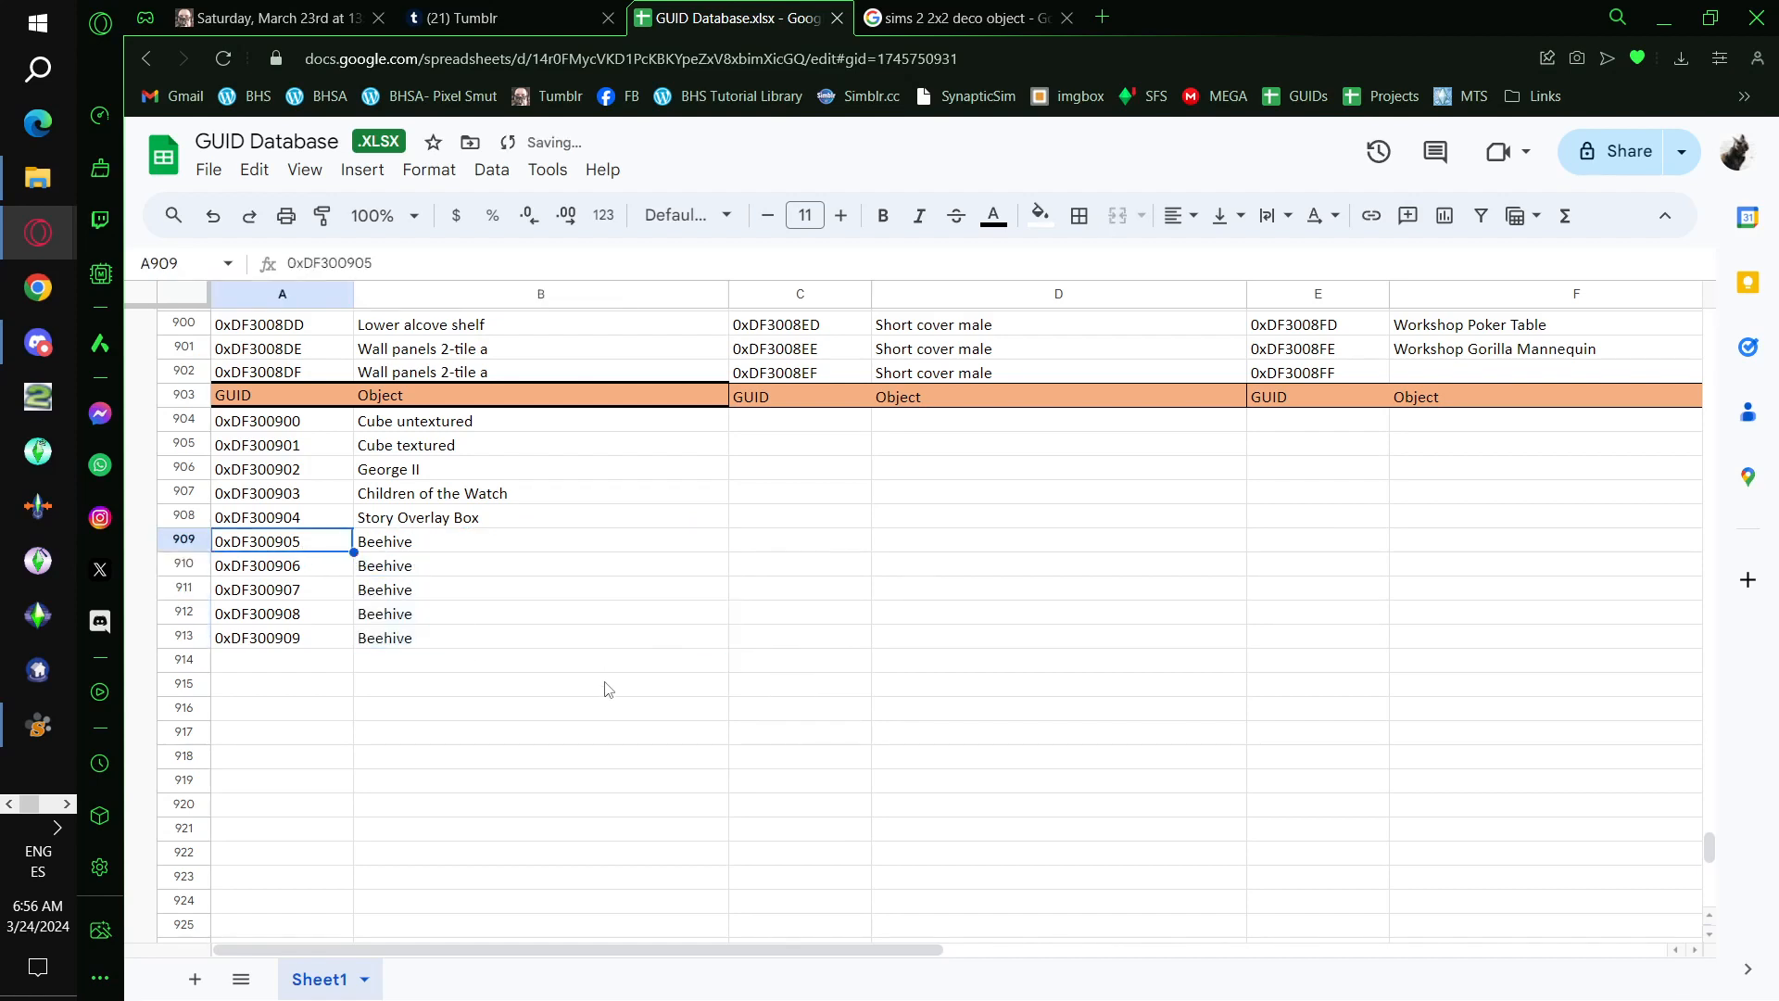
key(alt+Tab)
double_click(266, 589)
text(0xDF300905)
click(172, 551)
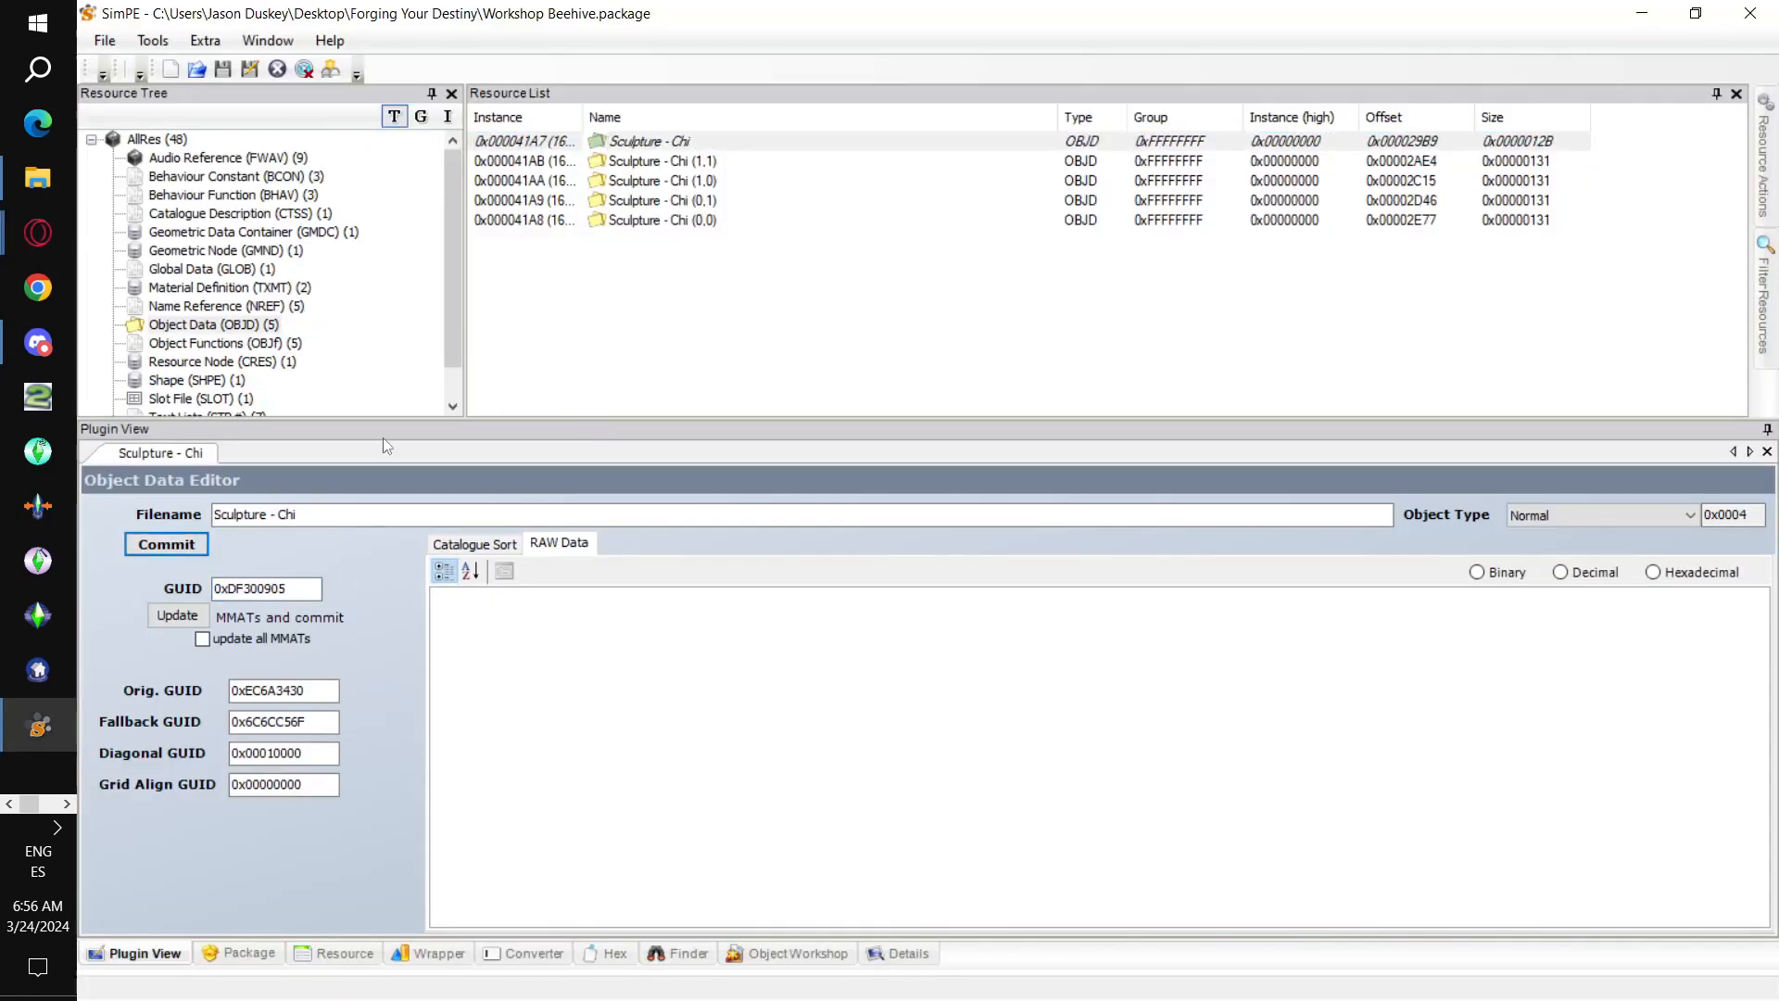
- Set the GUID of the Sculpture - Chi (1,1) object data to 0xDF300906 and commit the change
click(631, 161)
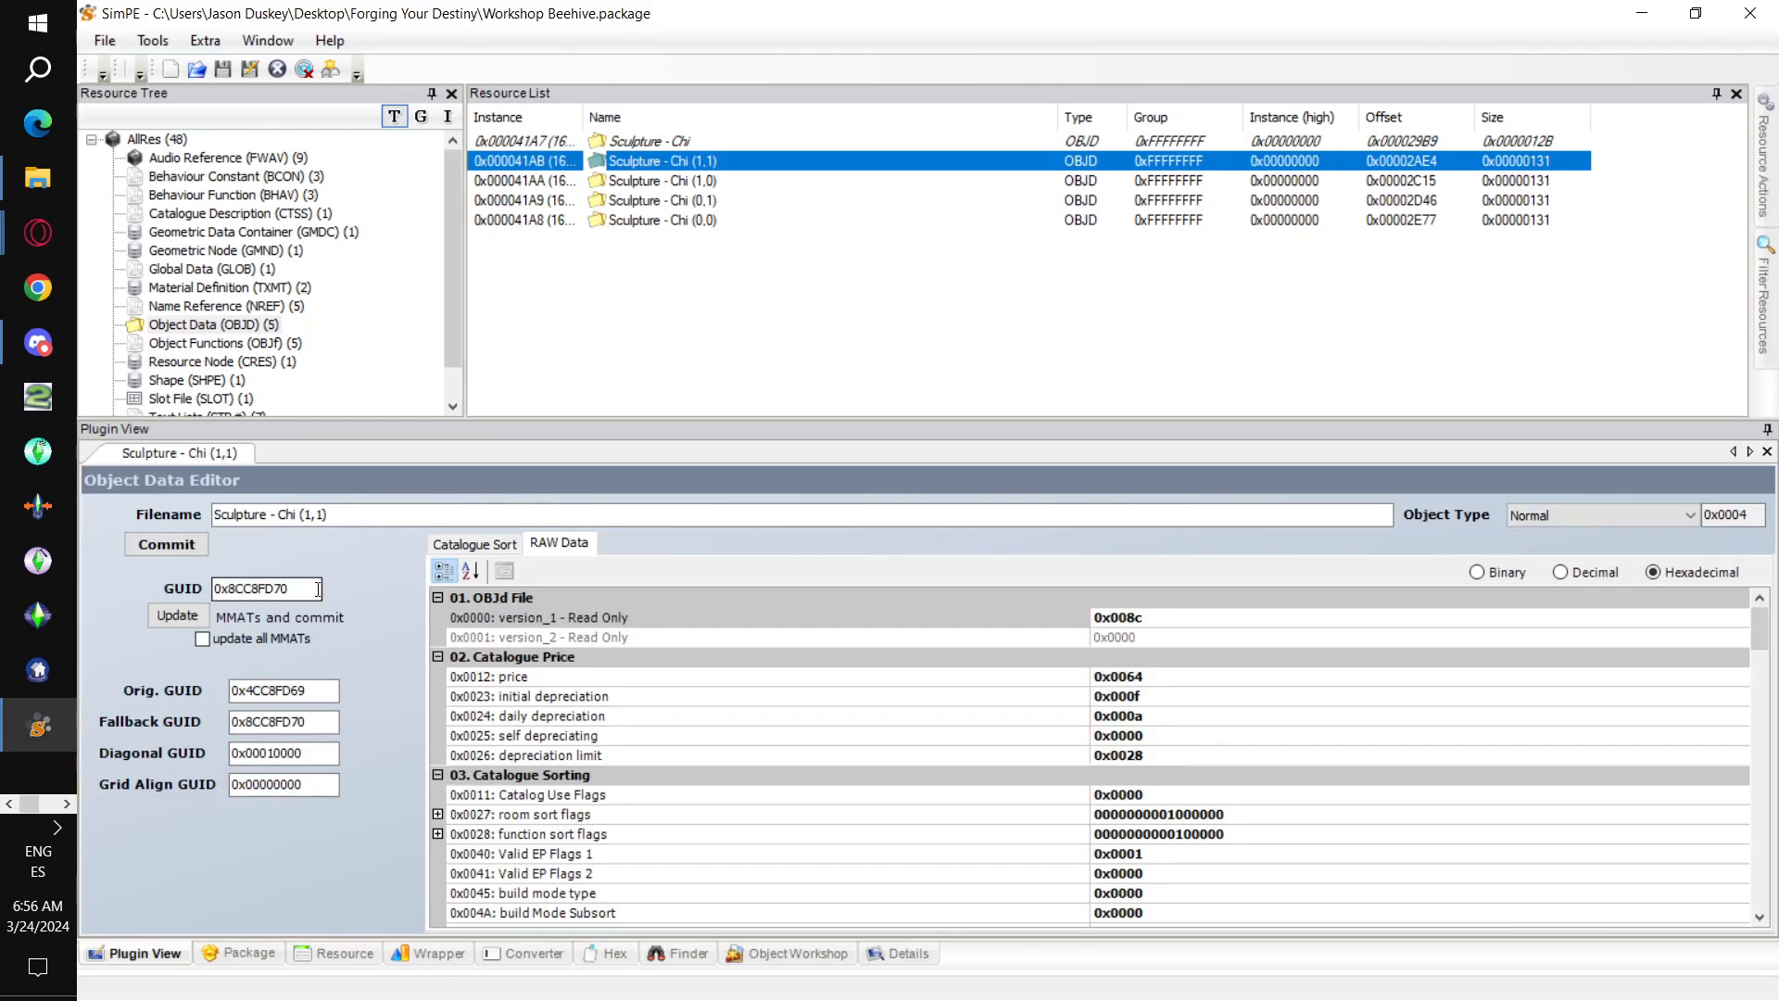
text(0xDF300905)
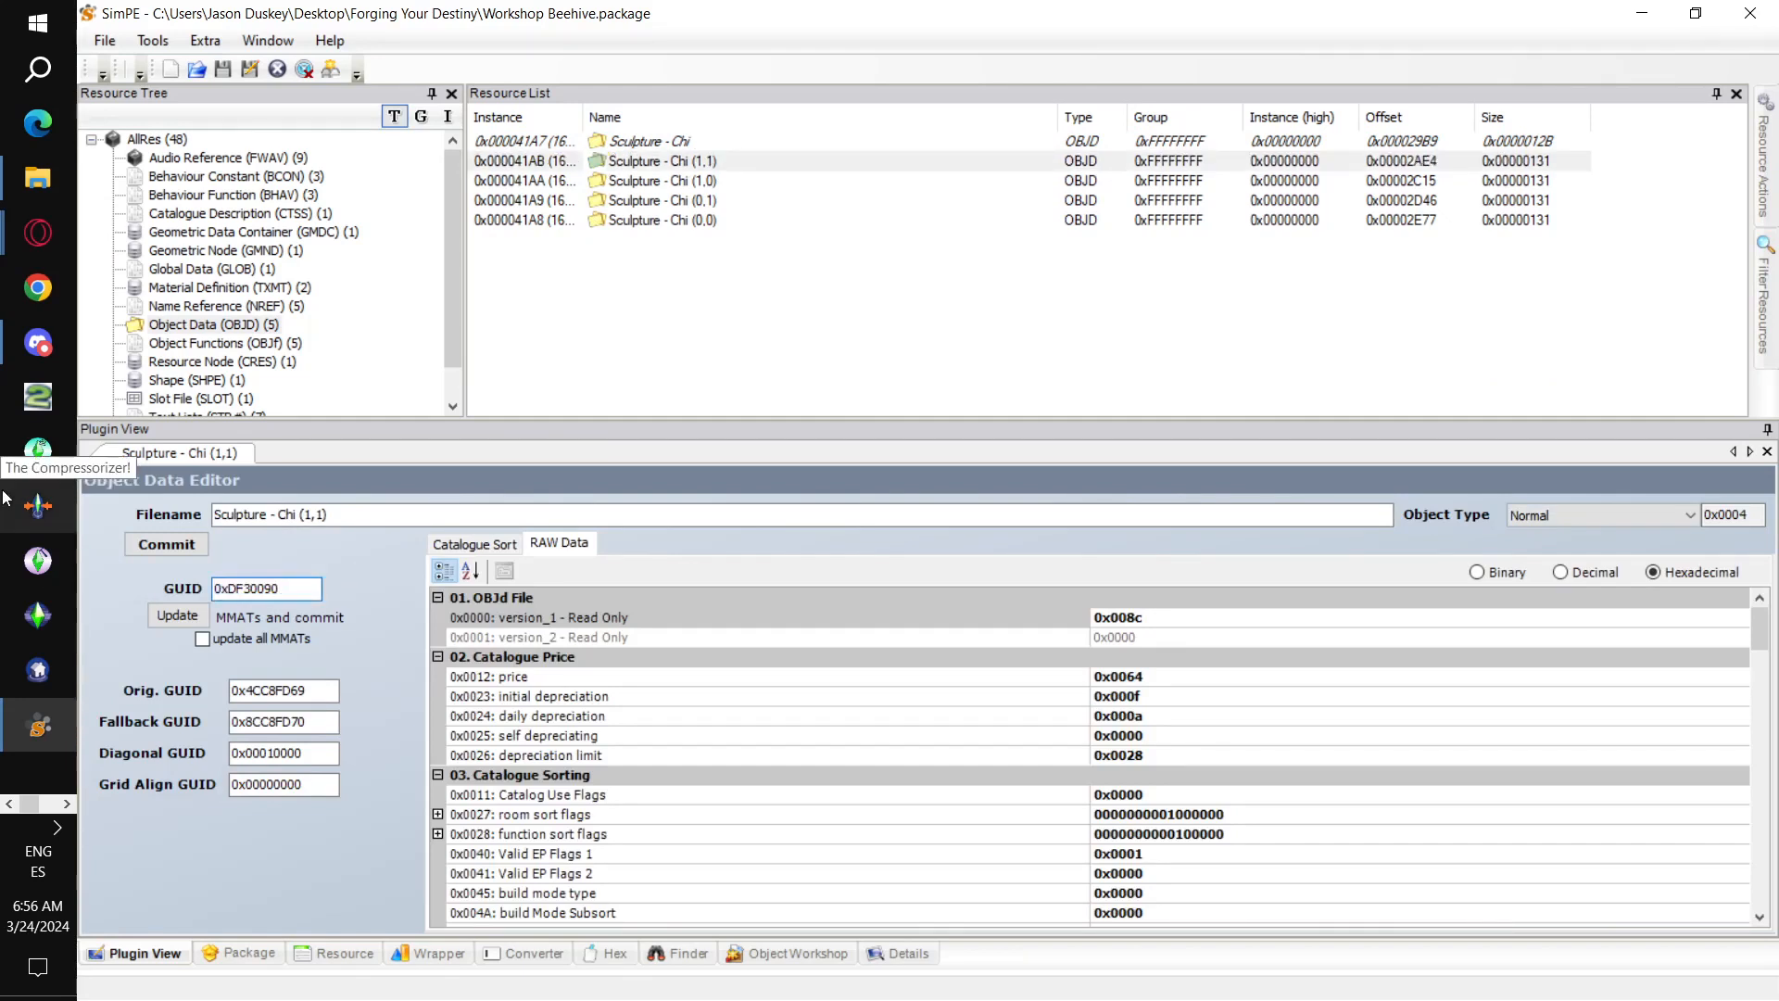
text(6)
click(186, 552)
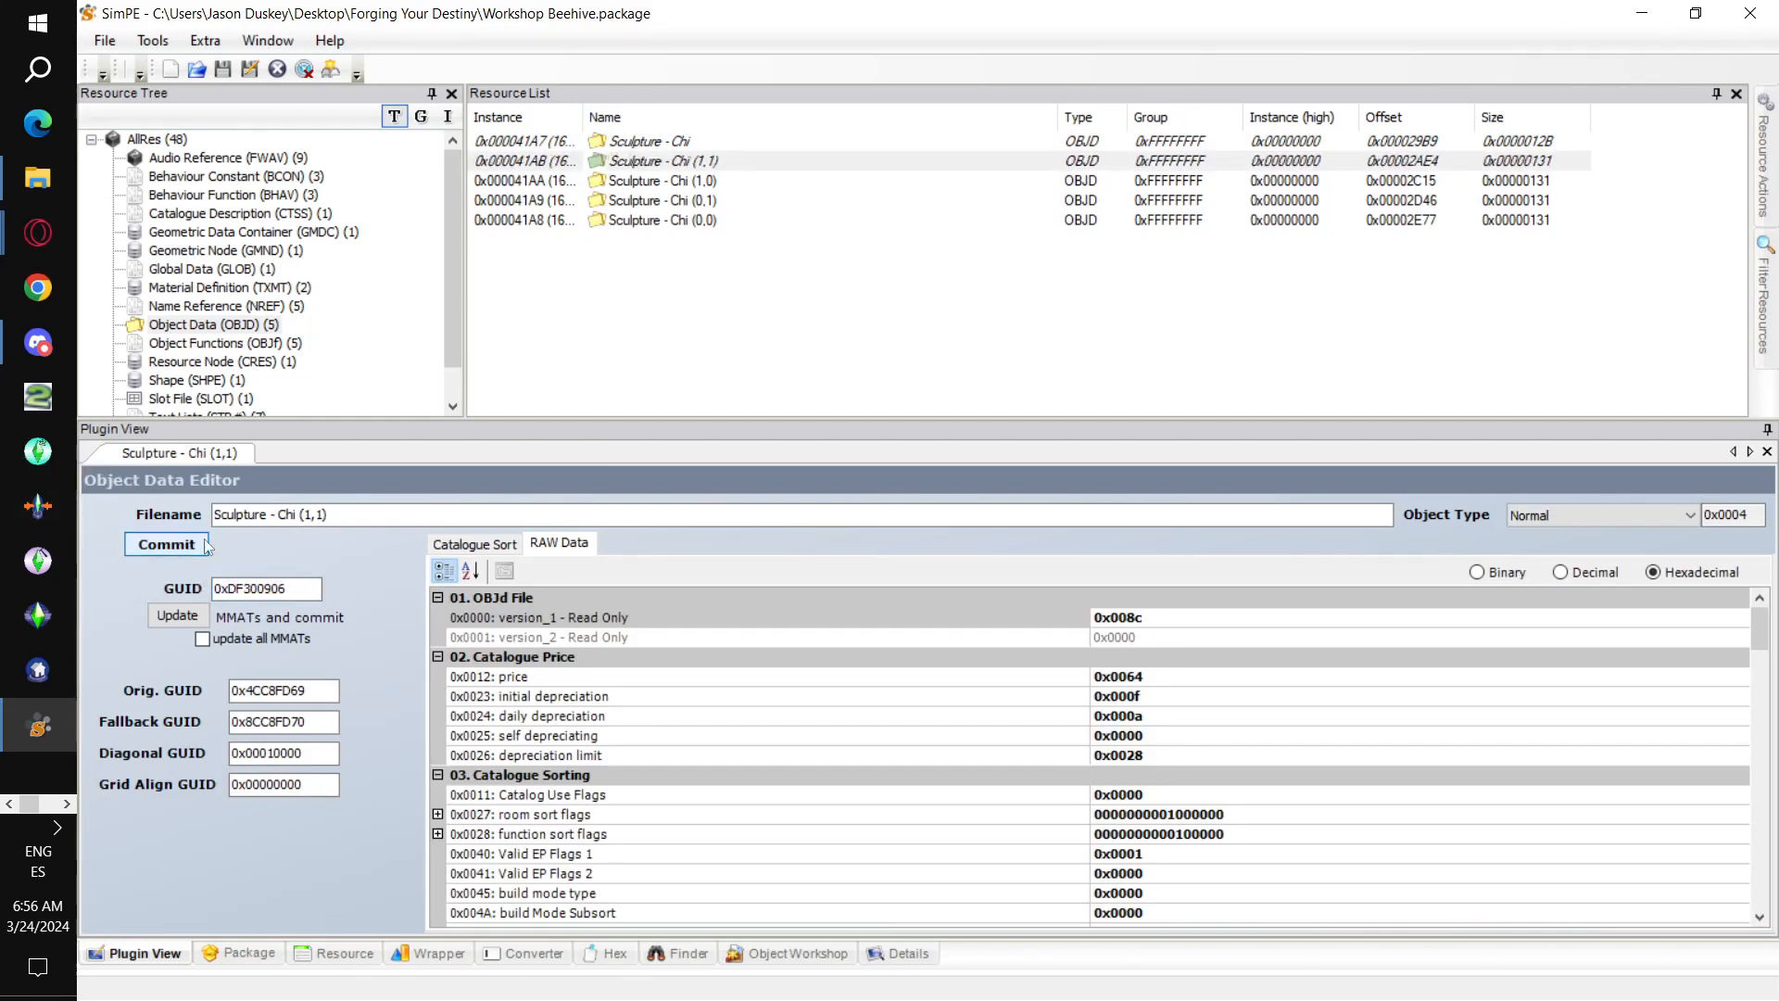
- Set the GUID of the Sculpture - Chi (1,0) object data to 0xDF300907 and commit the change
click(687, 185)
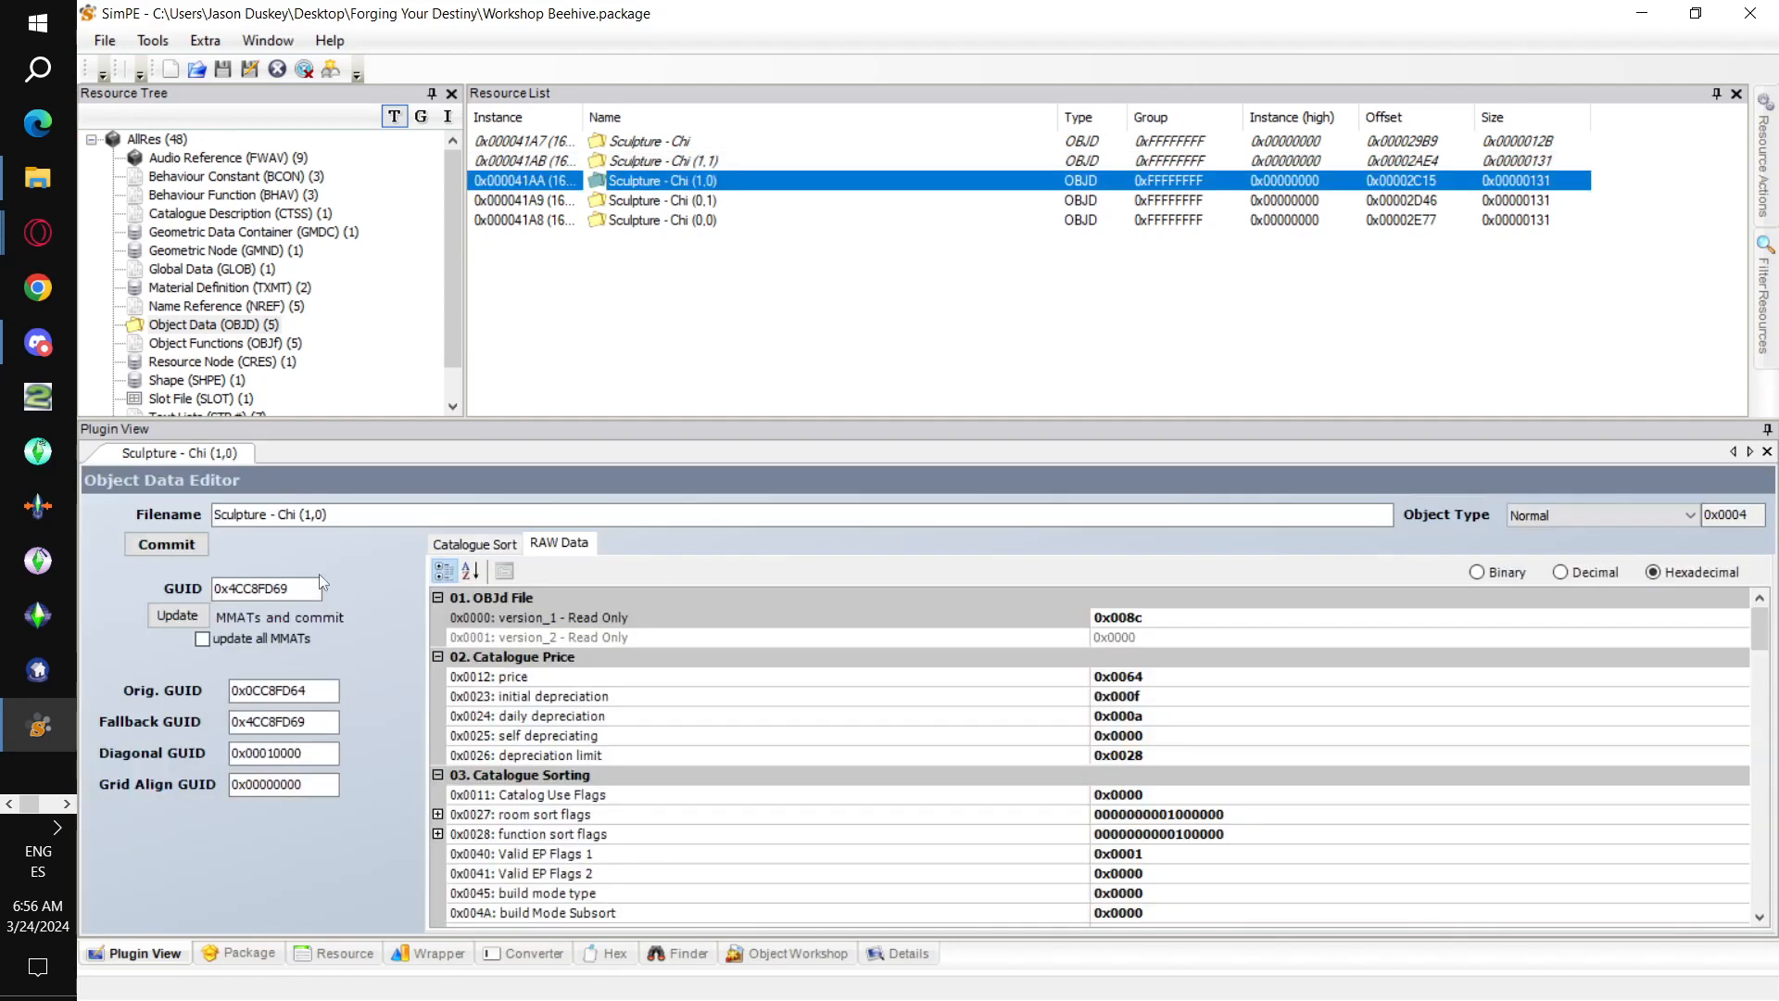
drag(312, 589, 3, 438)
text(0xDF300905)
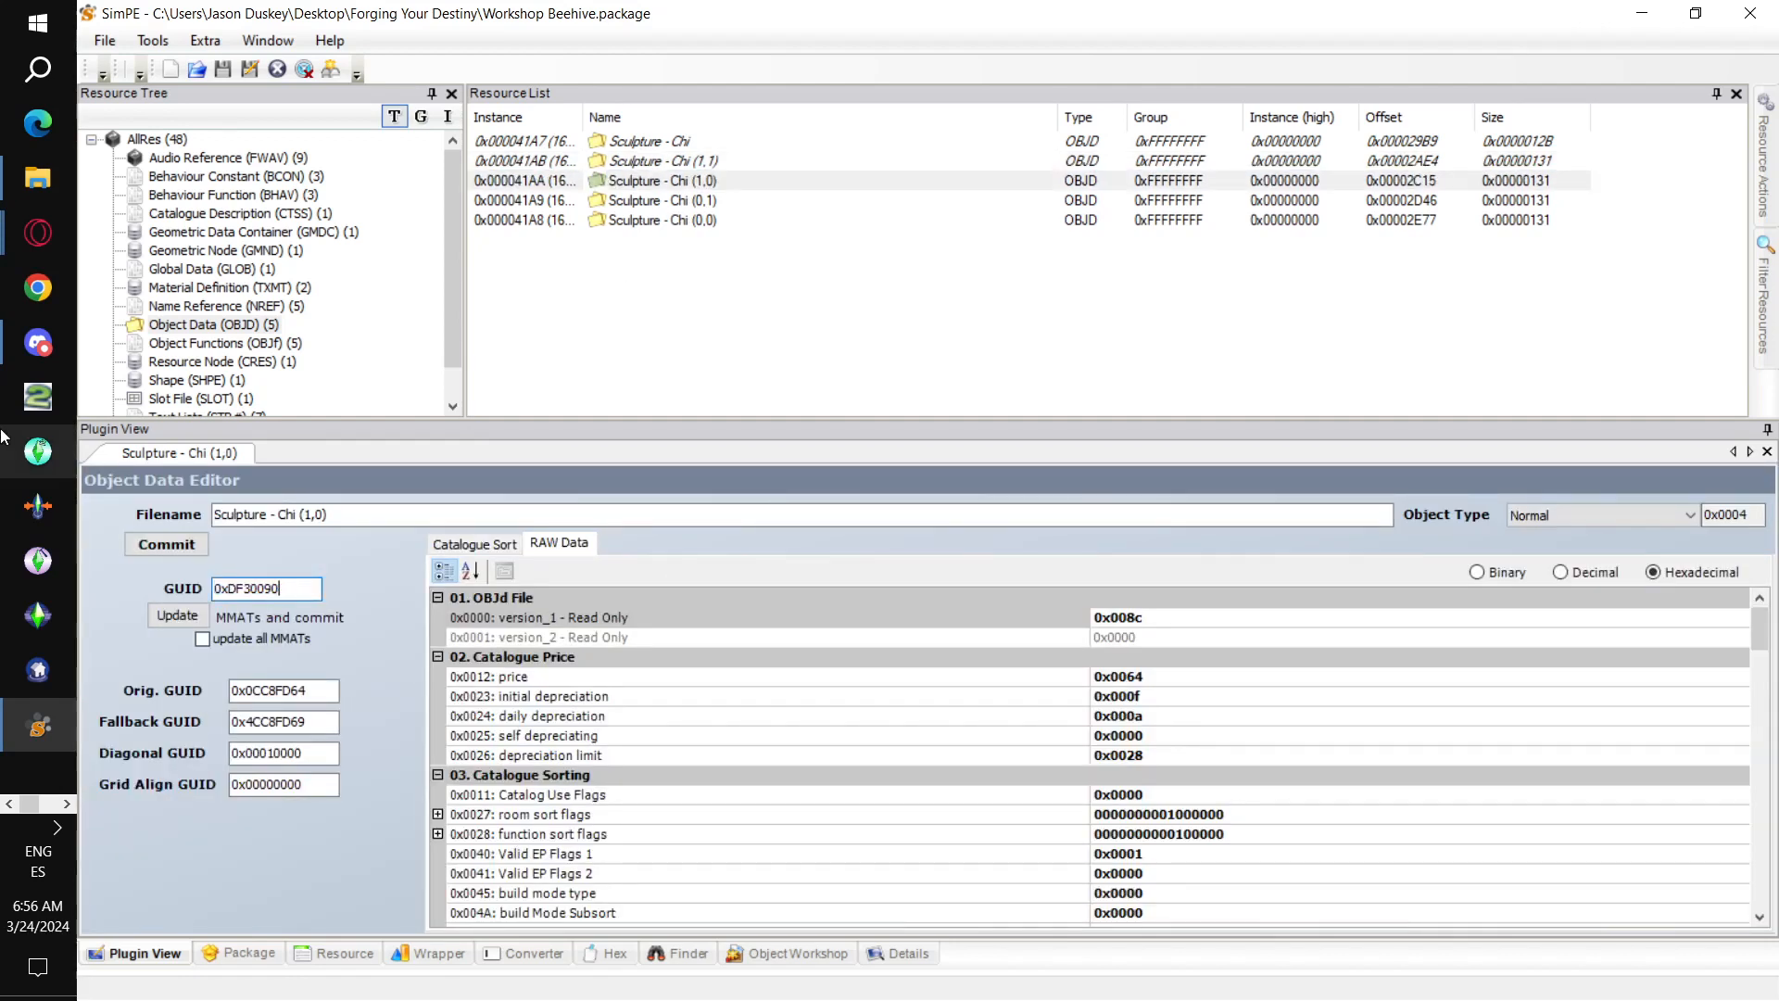
text(7)
click(161, 543)
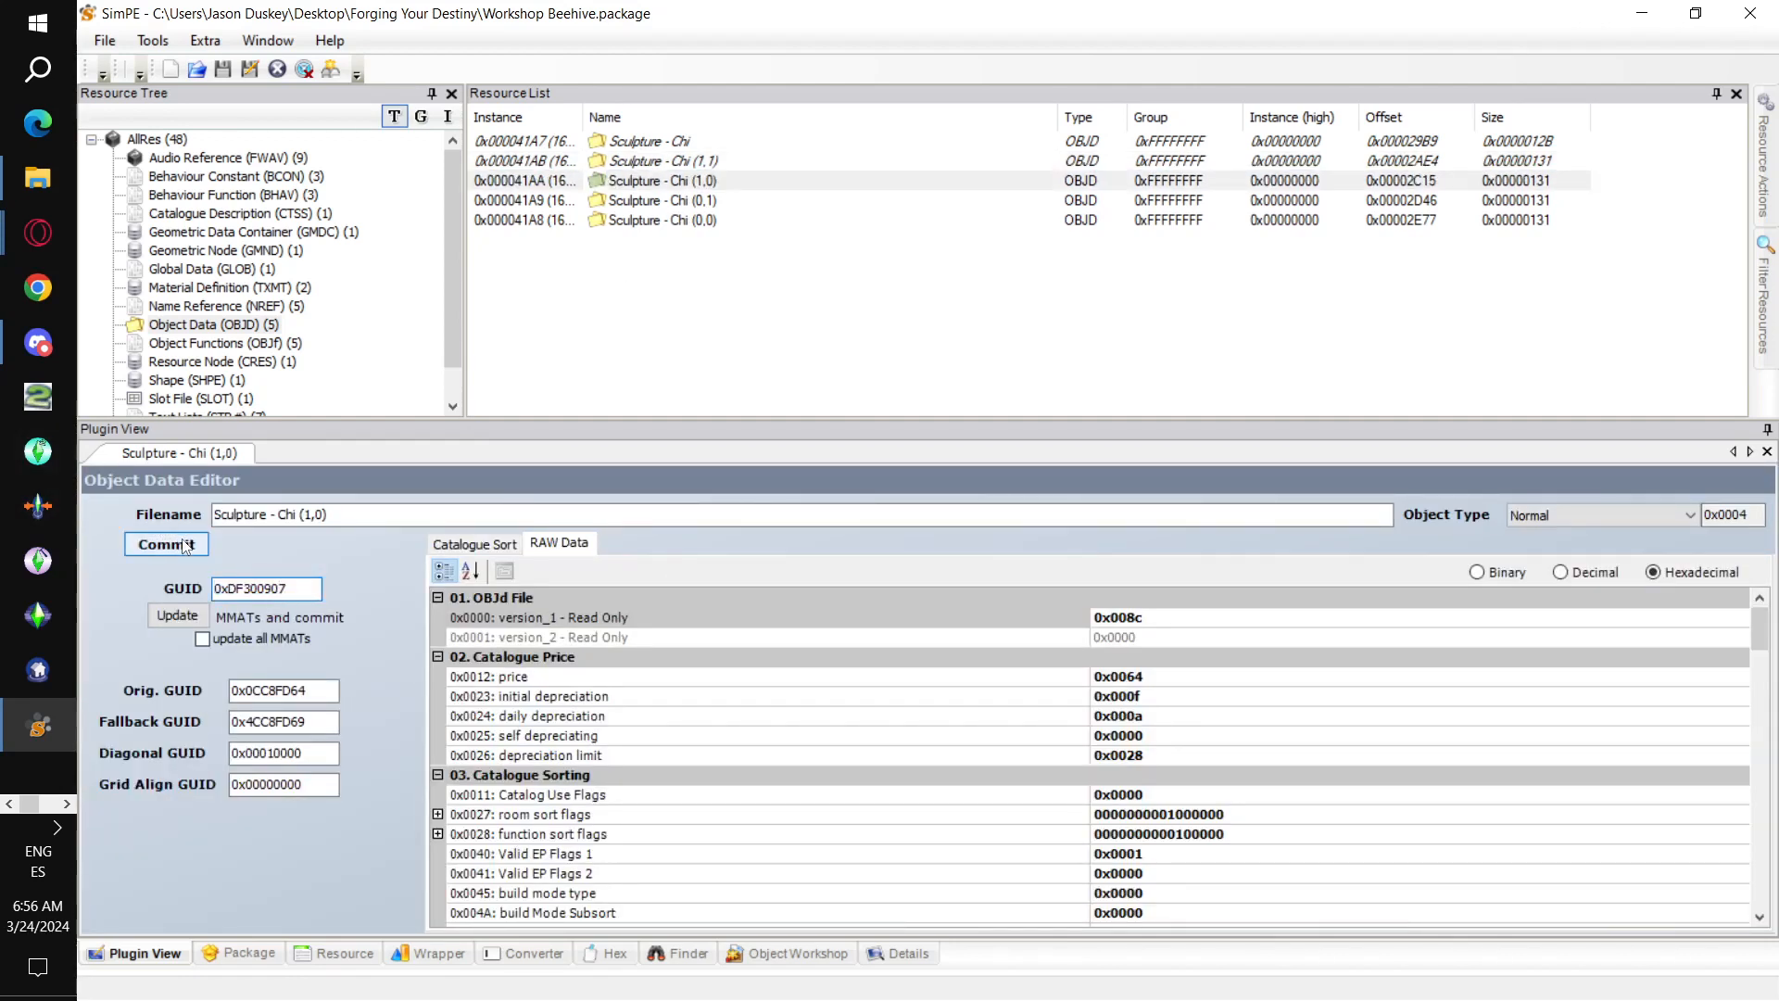
- Set the GUID of the Sculpture - Chi (0,1) object data to 0xDF300908 and commit the change
click(713, 200)
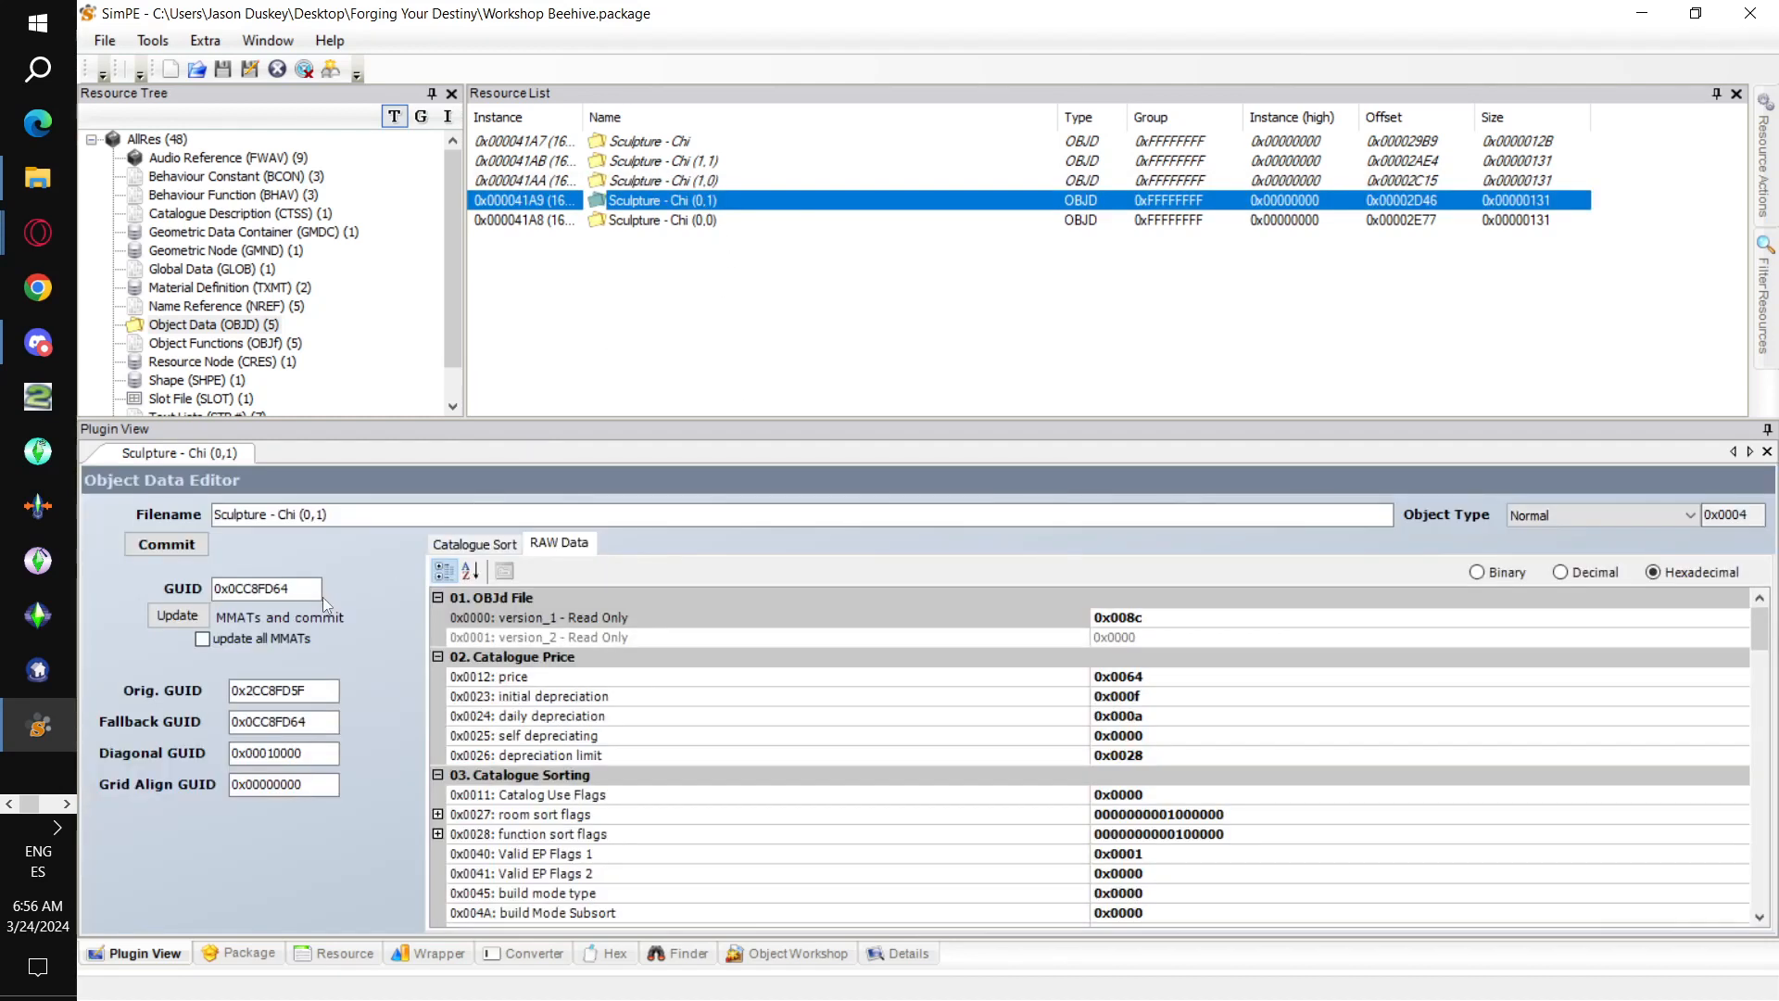
drag(320, 589, 3, 556)
text(0xDF300905)
text(8)
click(196, 553)
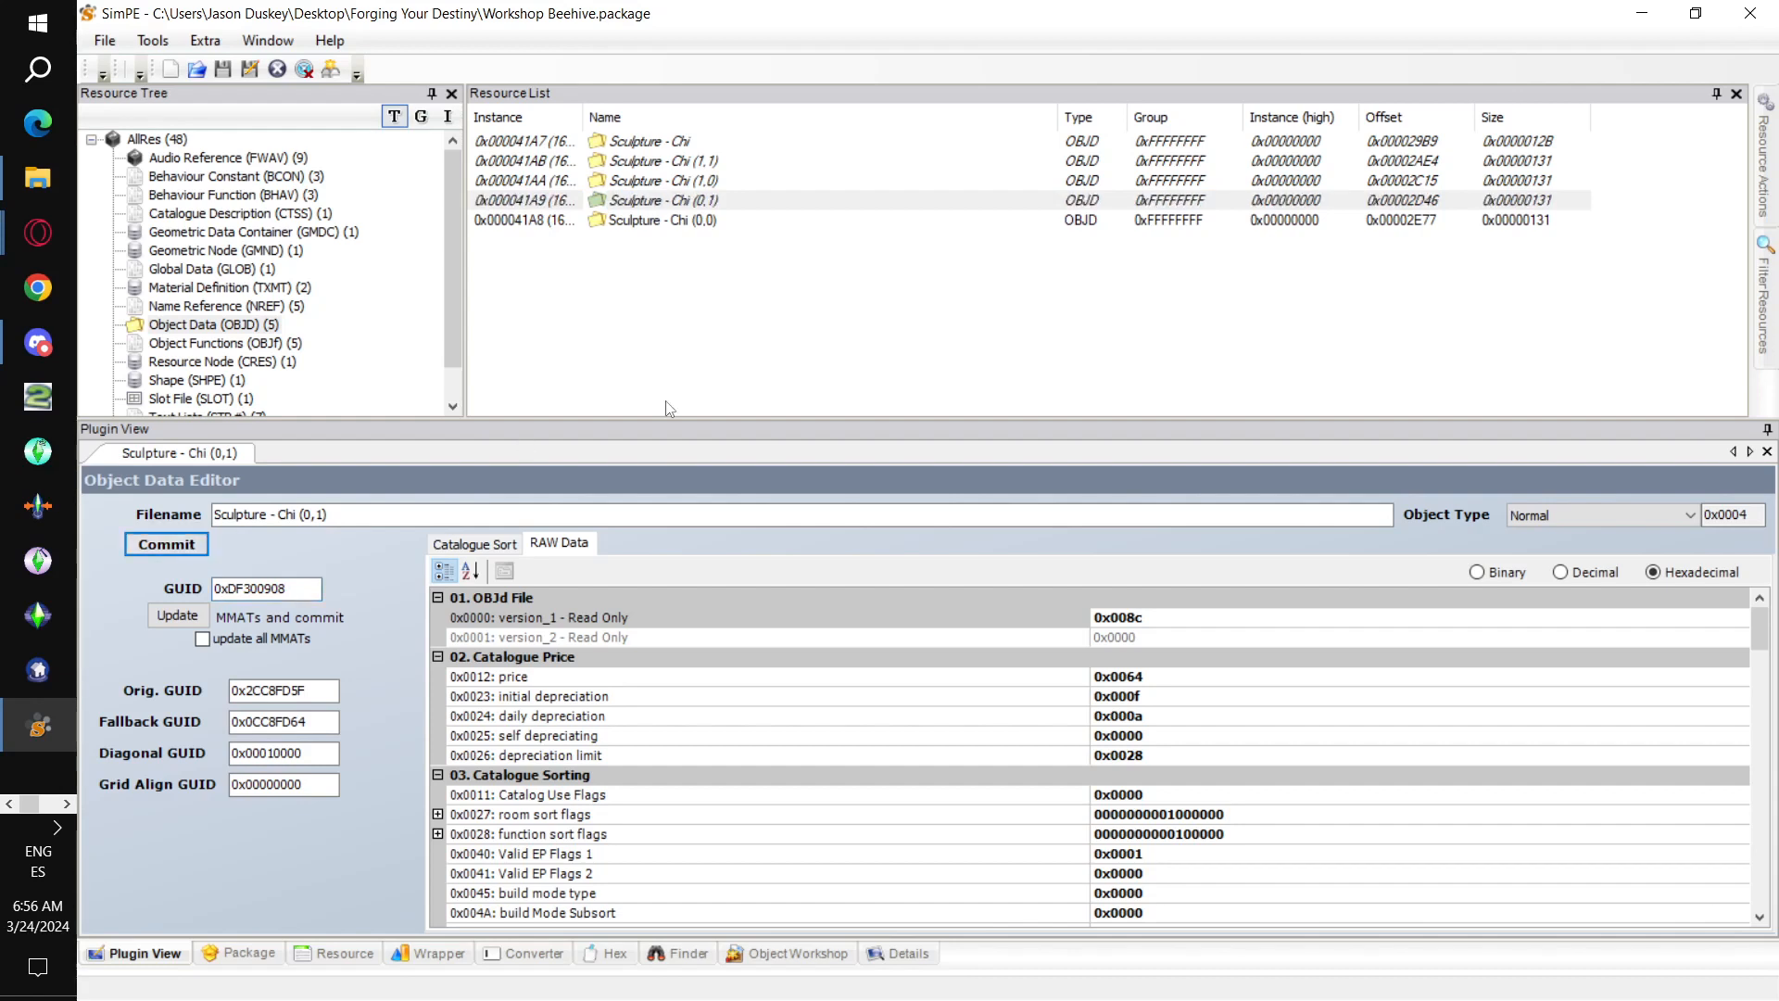
- Give the Sculpture - Chi (0,0) object data the remaining Beehive GUID, 0xDF300909, commit it, and save the package
click(706, 222)
drag(320, 590, 3, 588)
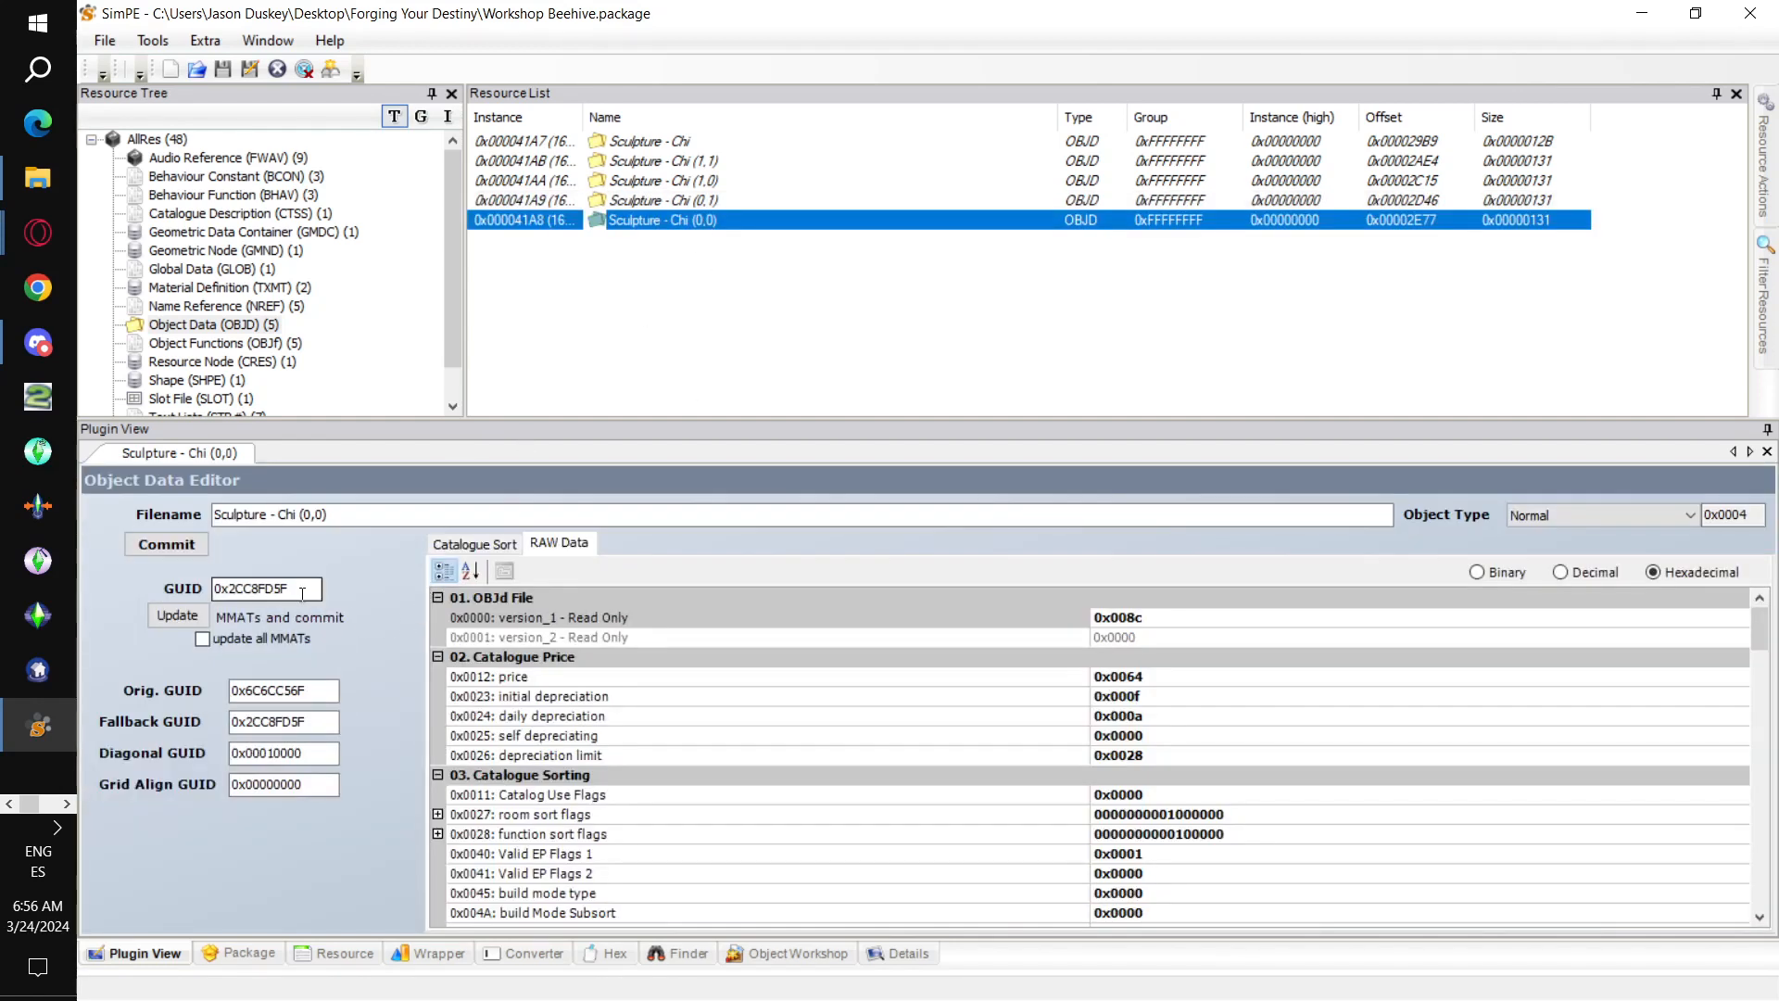
text(0xDF300905)
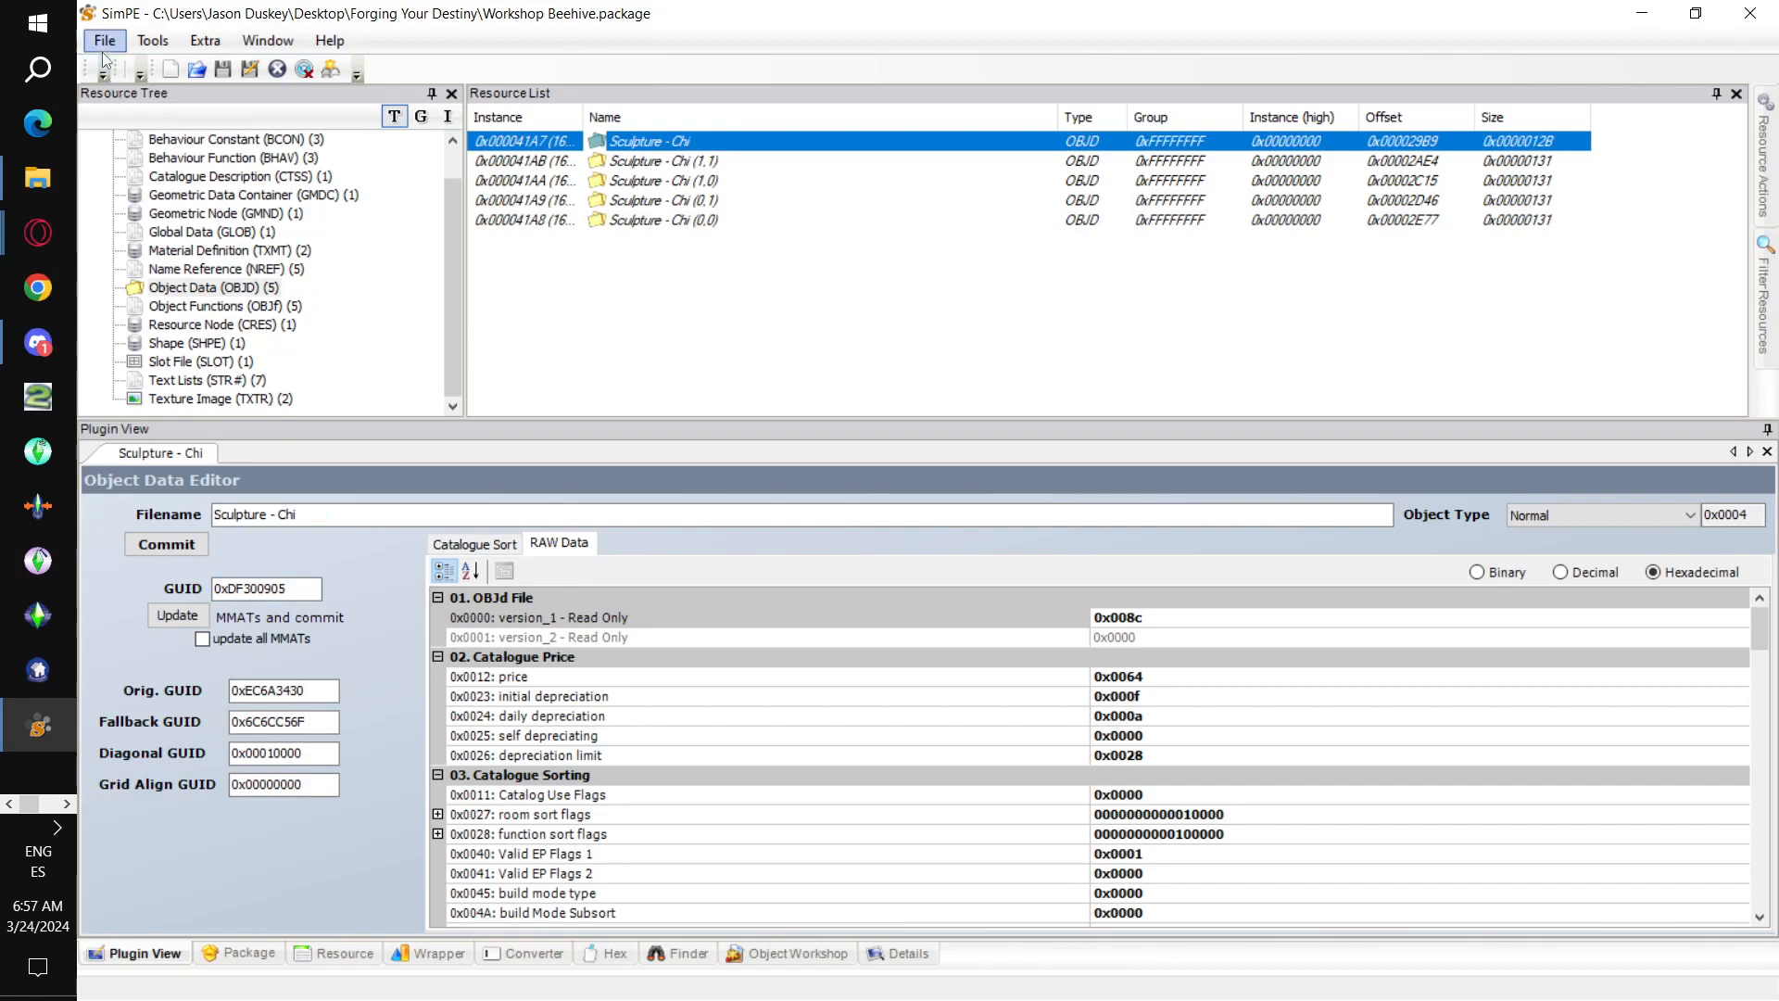
click(104, 45)
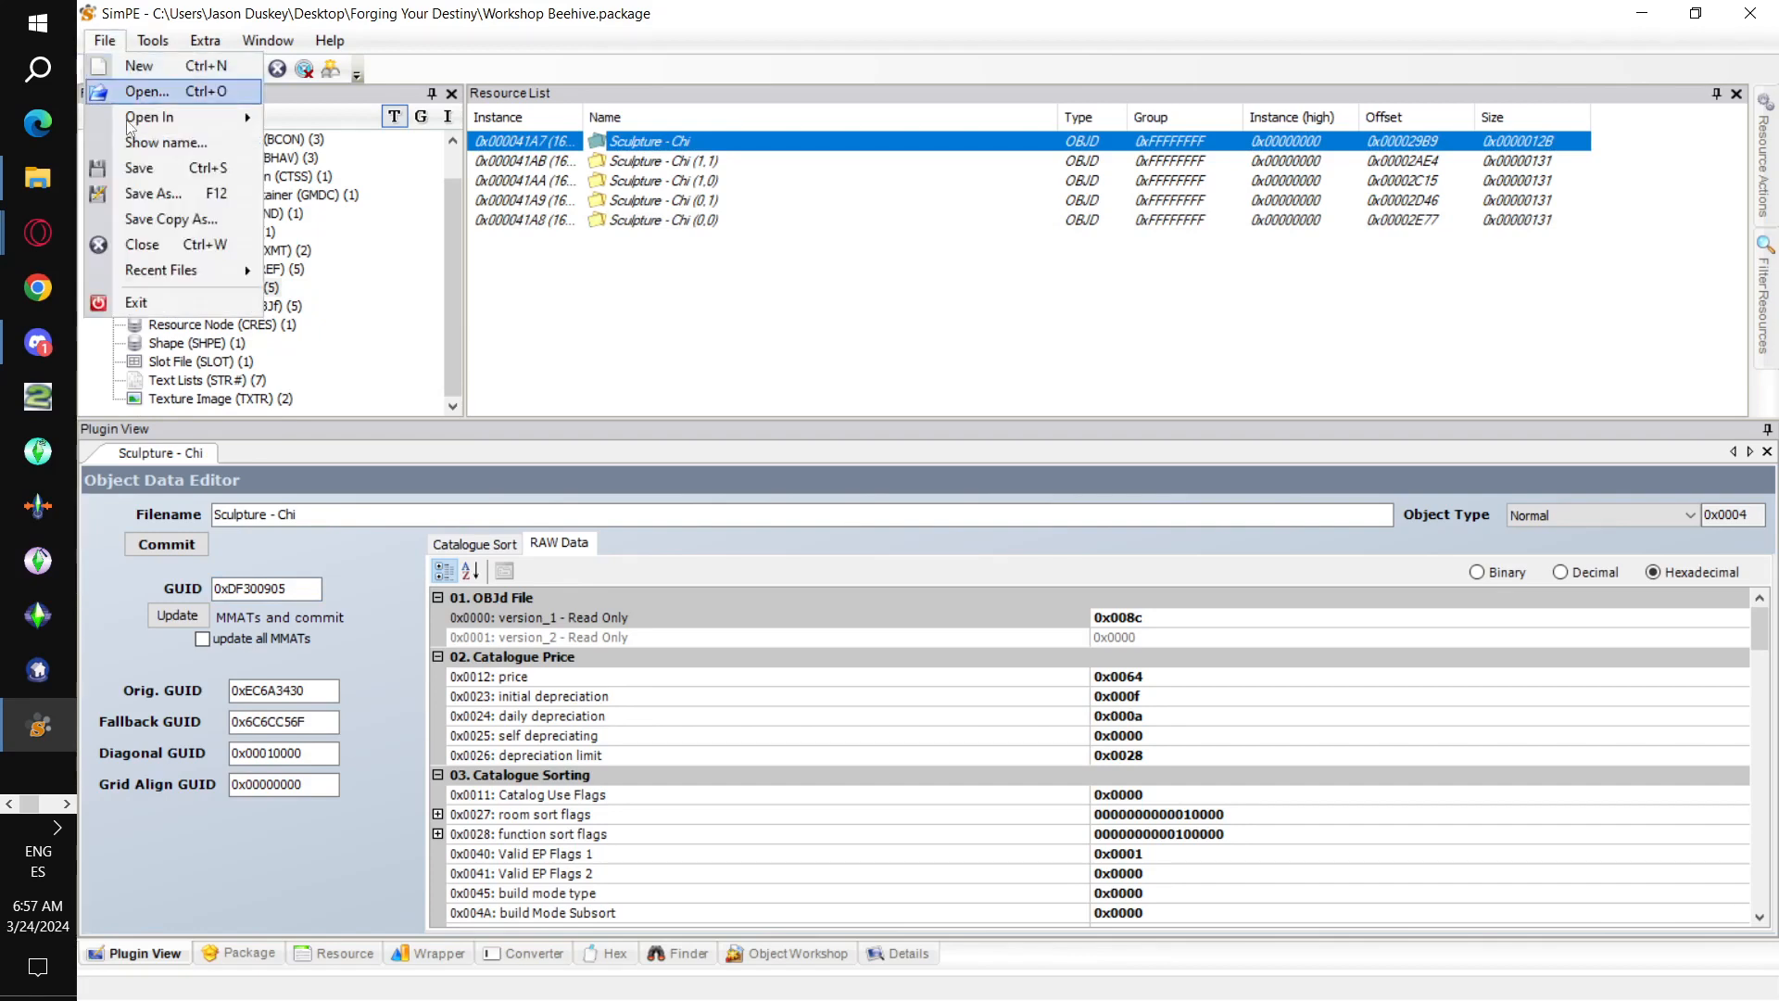
click(150, 168)
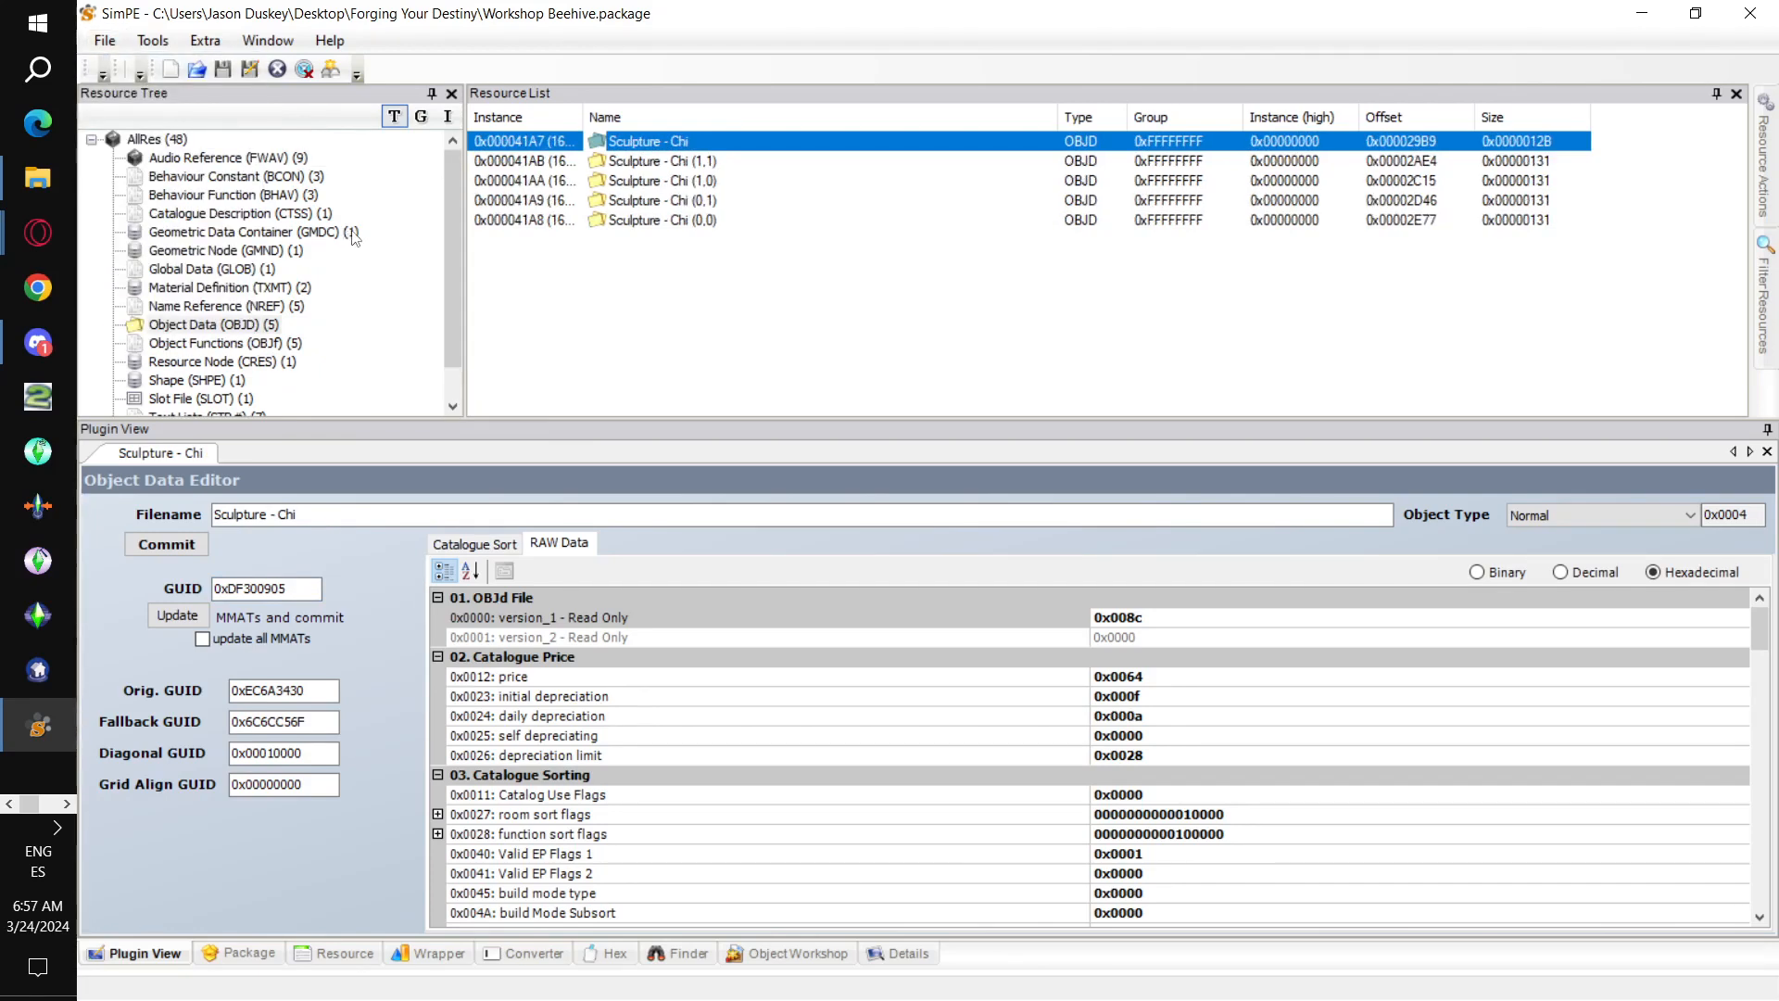
- Delete the groundshadow group from the wooorkshop-behive_tslocator_gmdc geometric data container
click(351, 234)
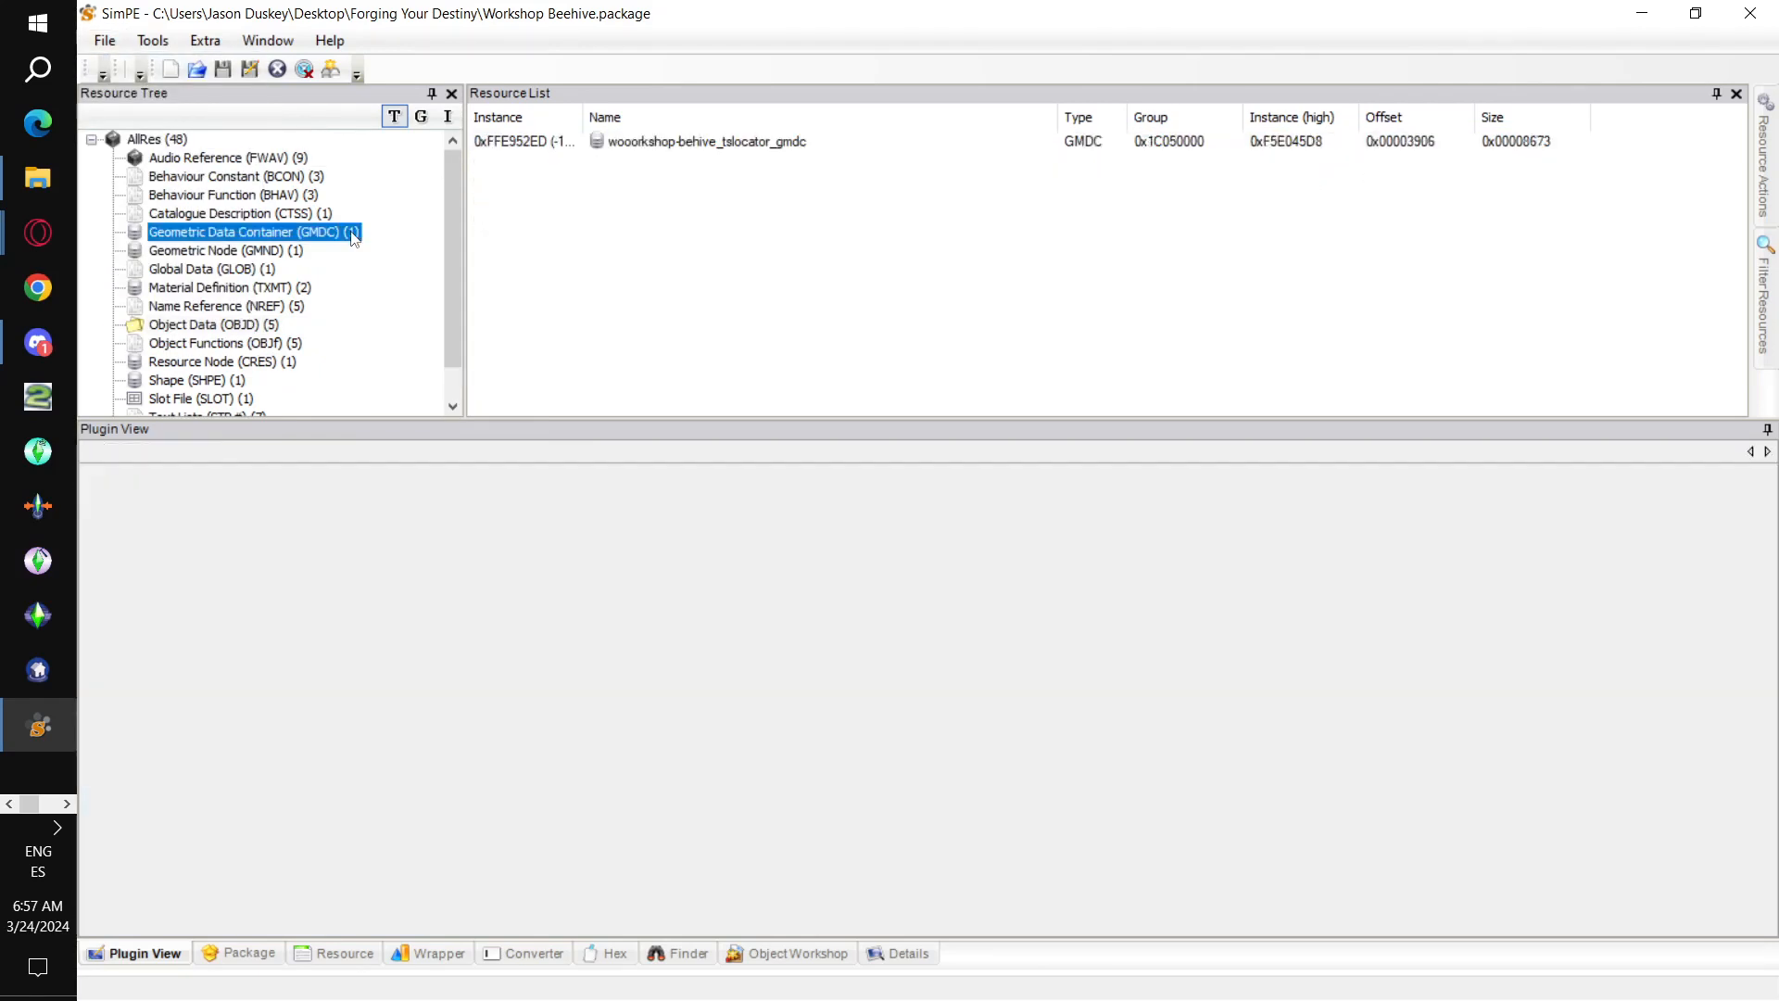
click(593, 146)
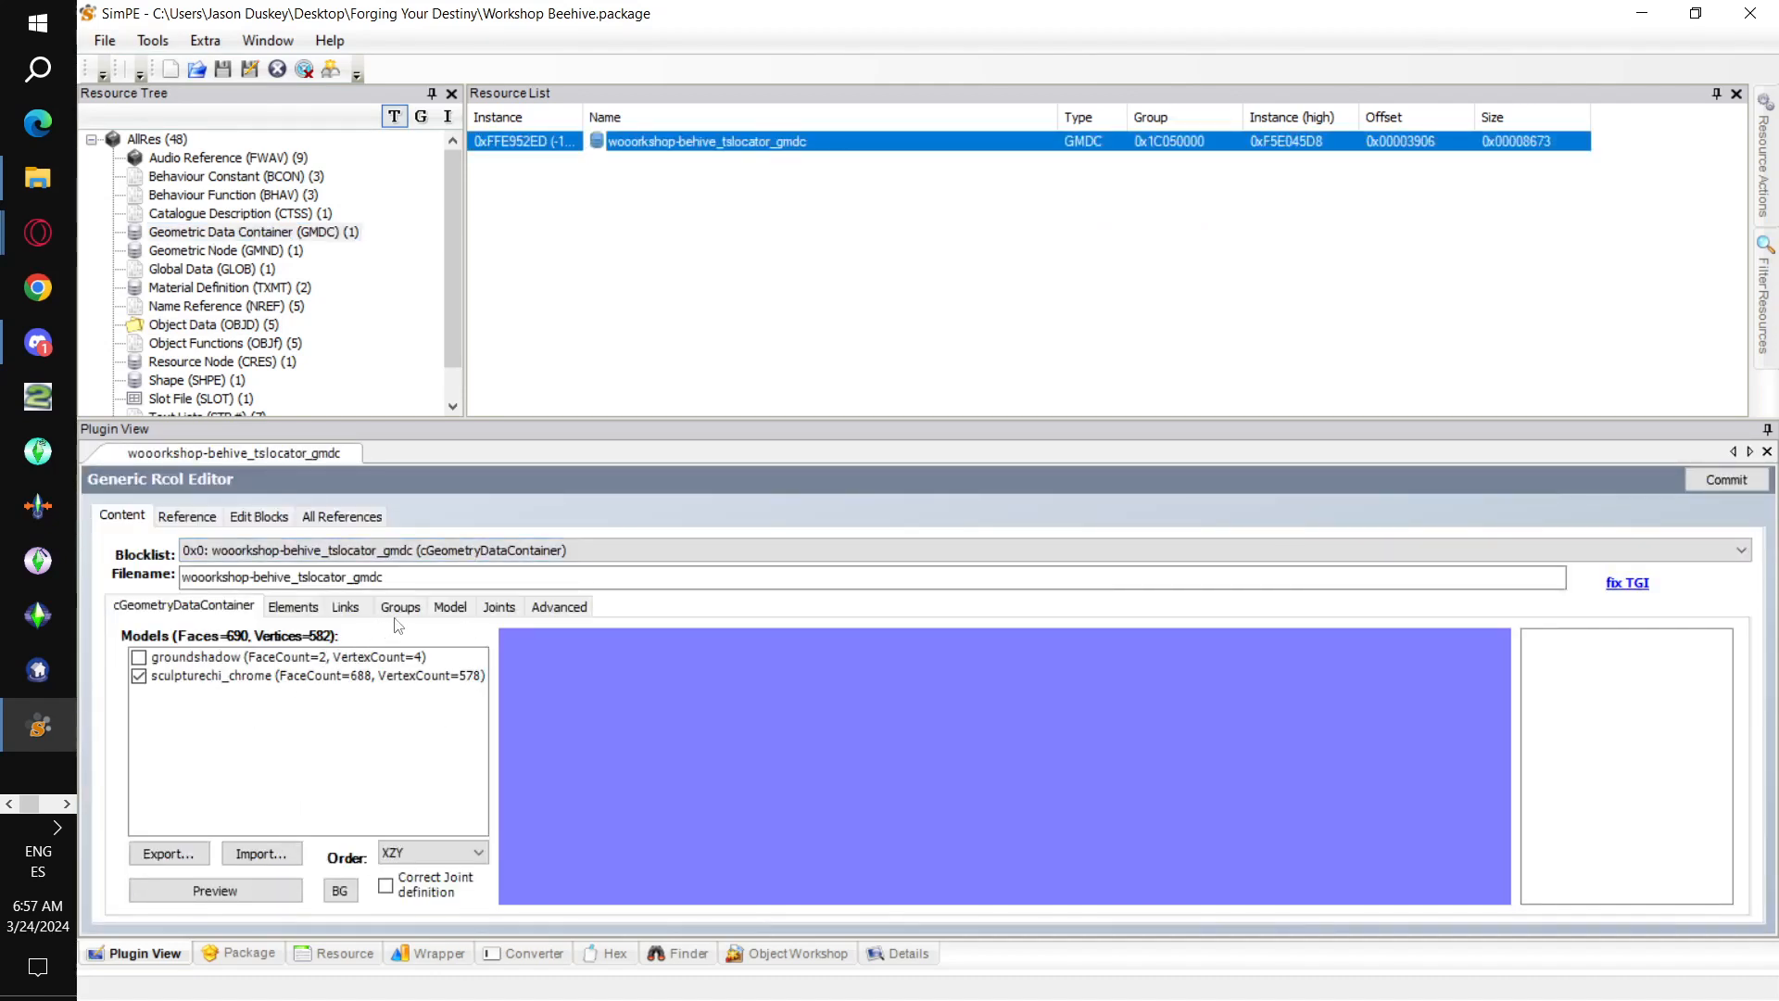
click(398, 610)
click(352, 667)
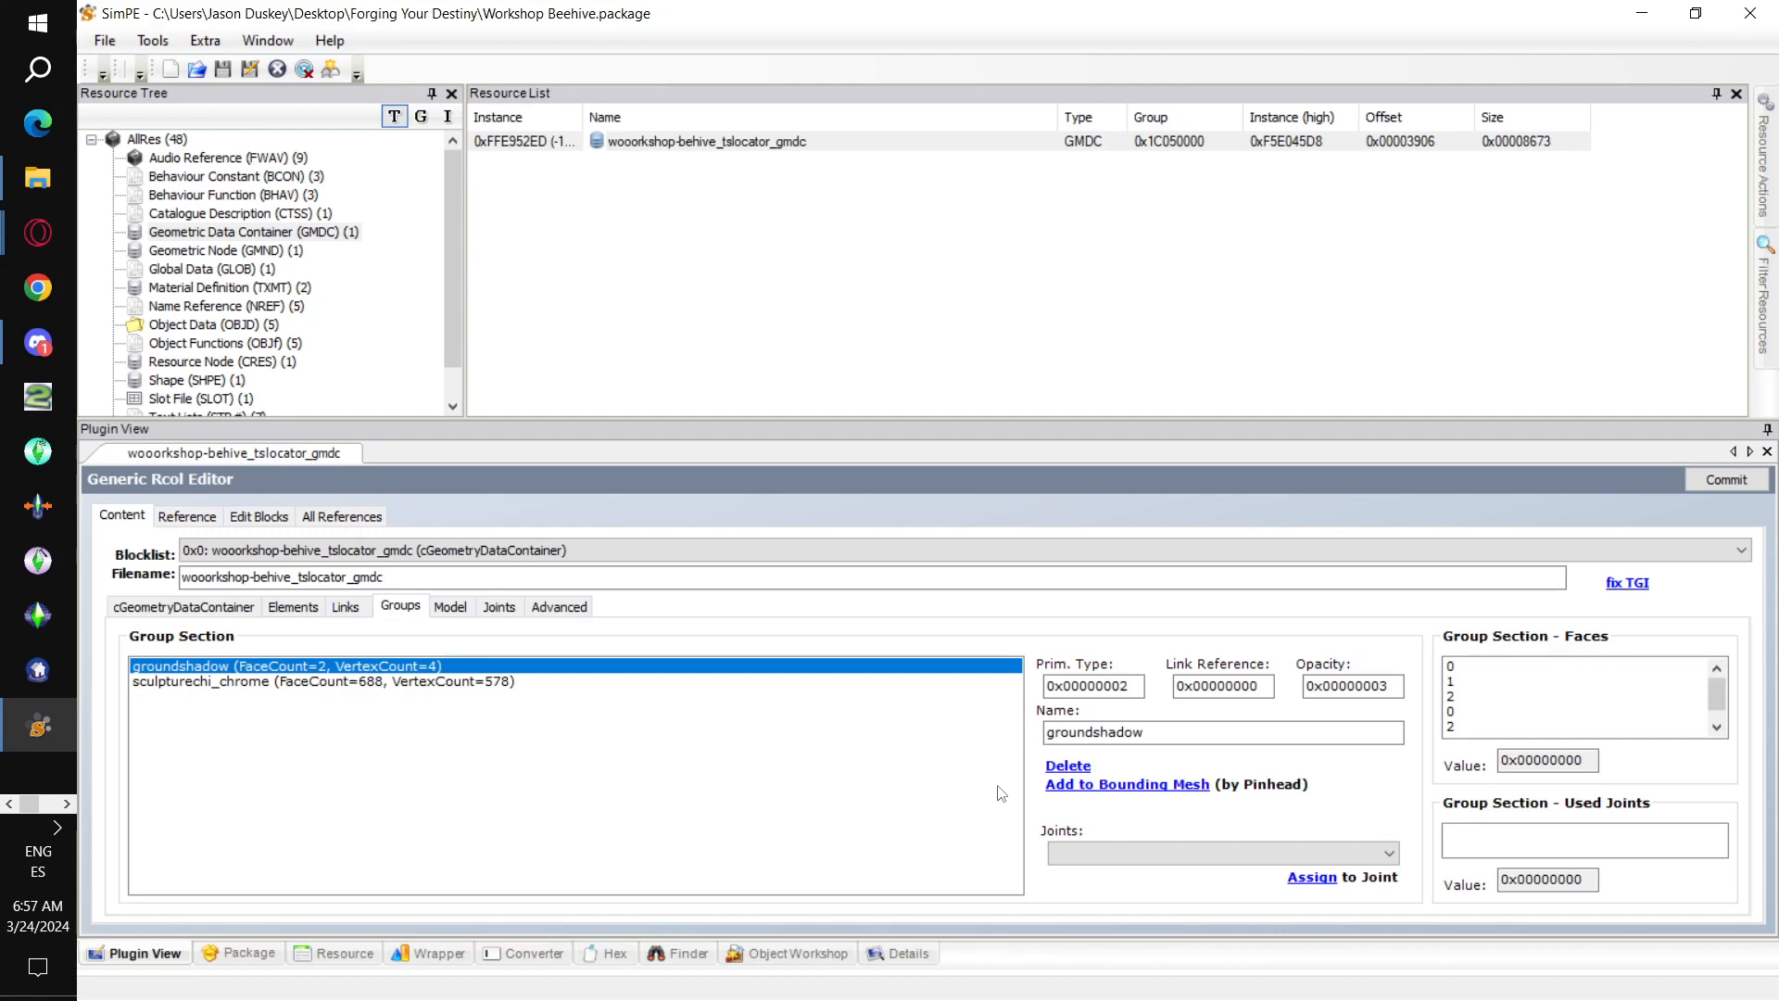
click(1071, 767)
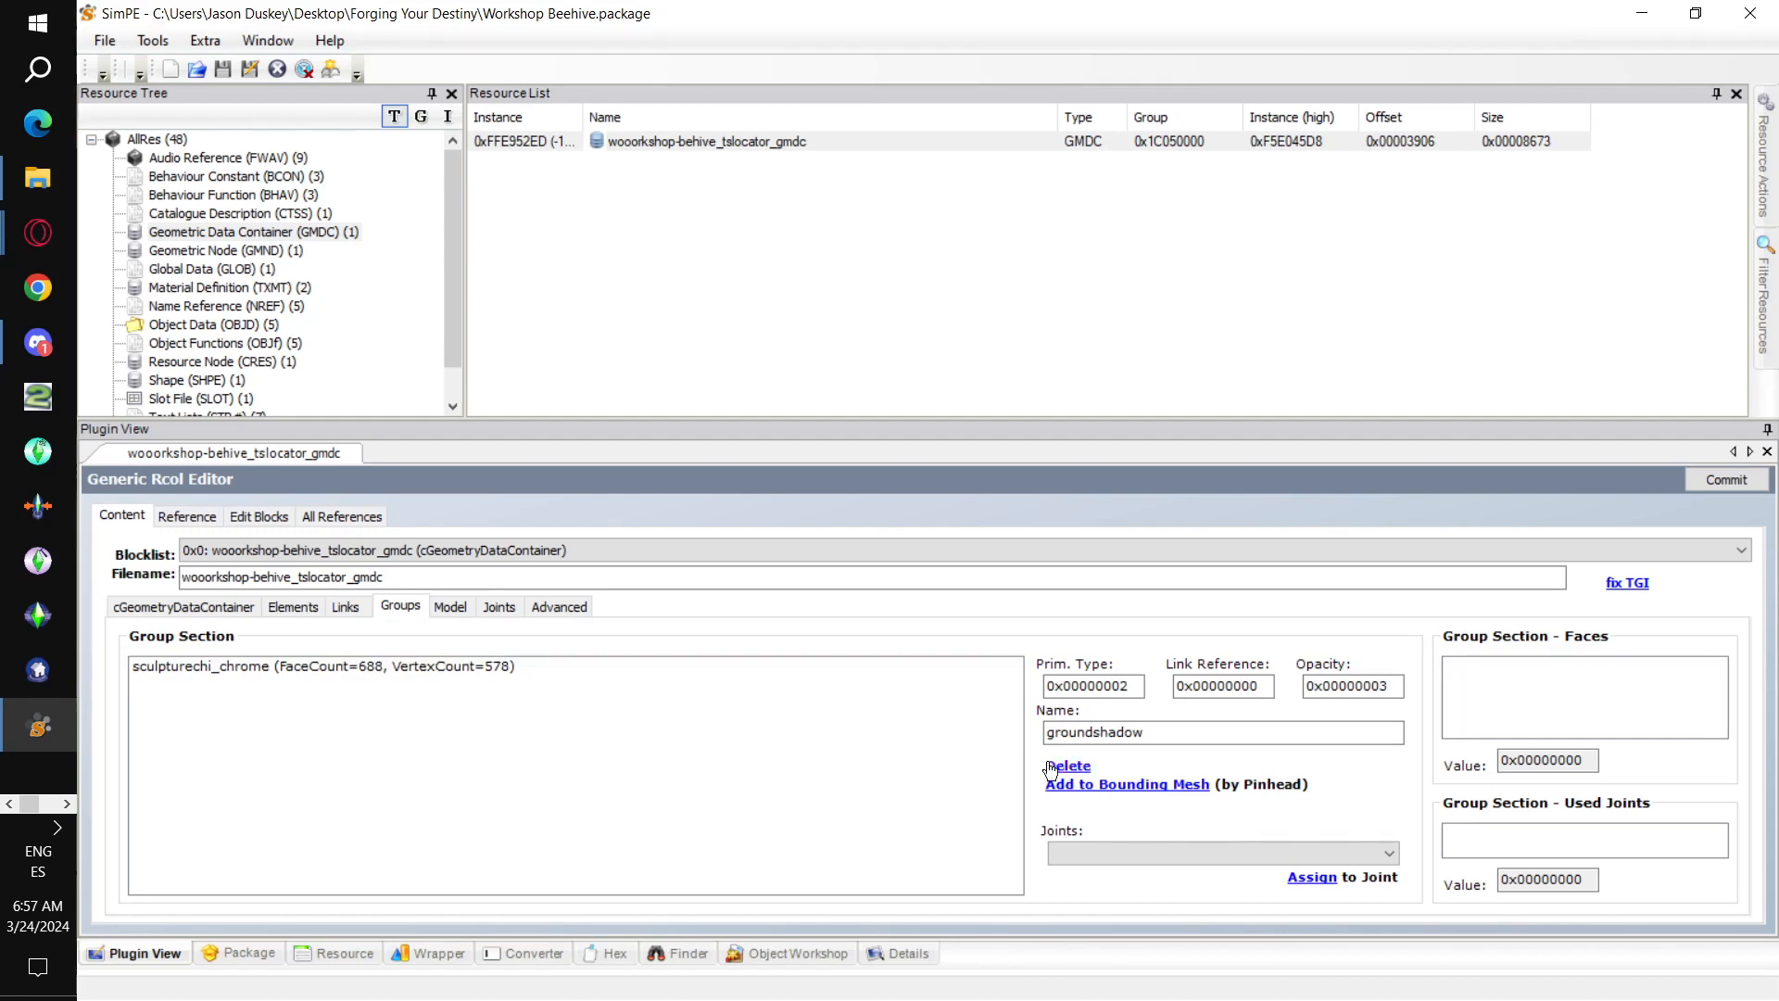
- Import Beehive 01.obj into the geometric data container, adding its rooftip, roofbase and beehive groups, and preview the mesh beside the sculpture
click(230, 610)
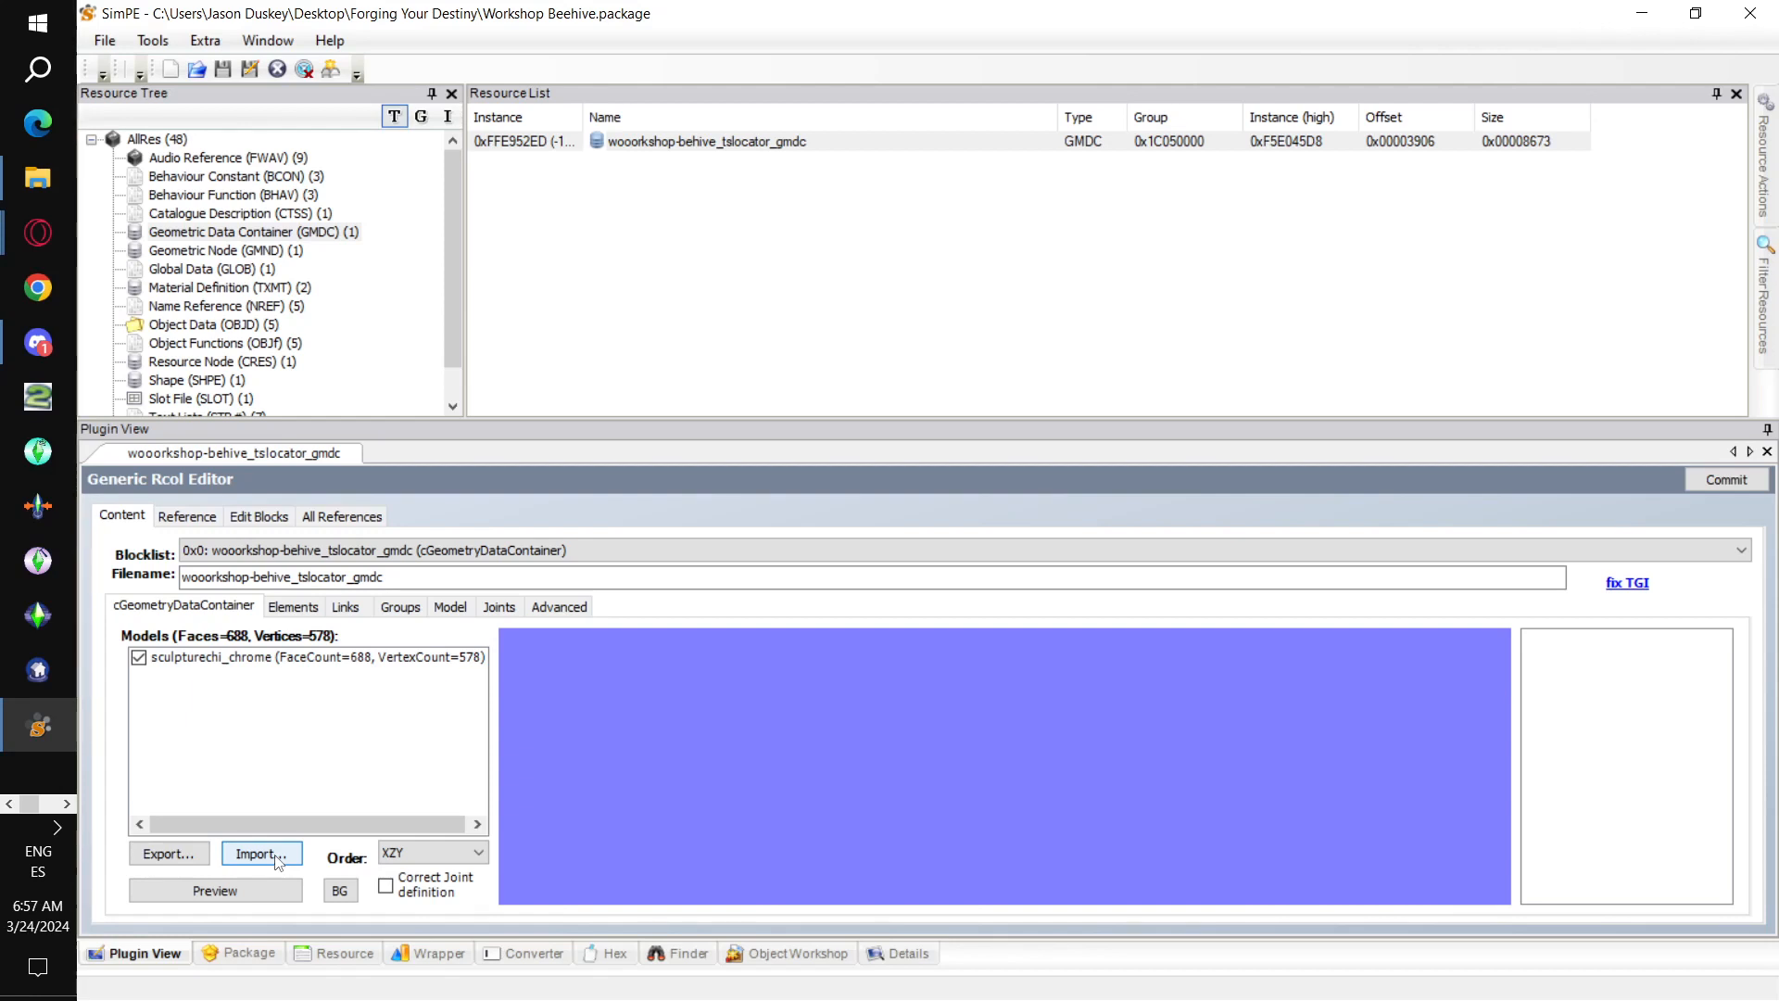
click(260, 853)
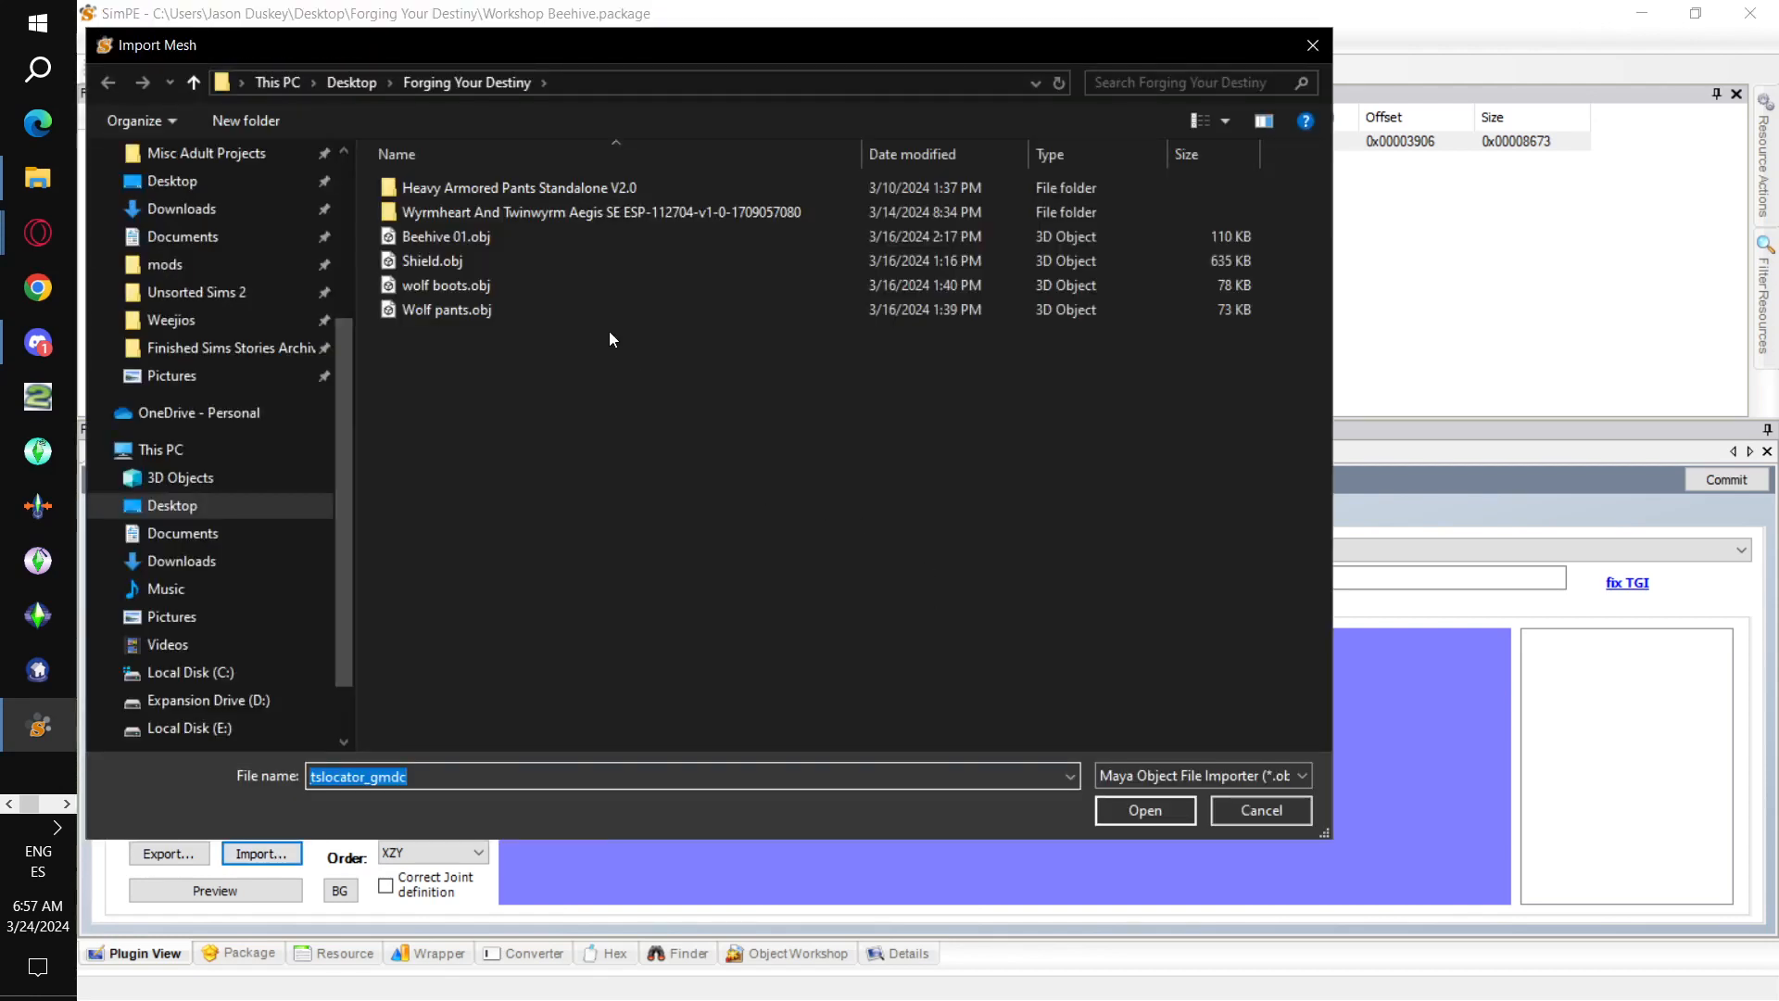
double_click(467, 243)
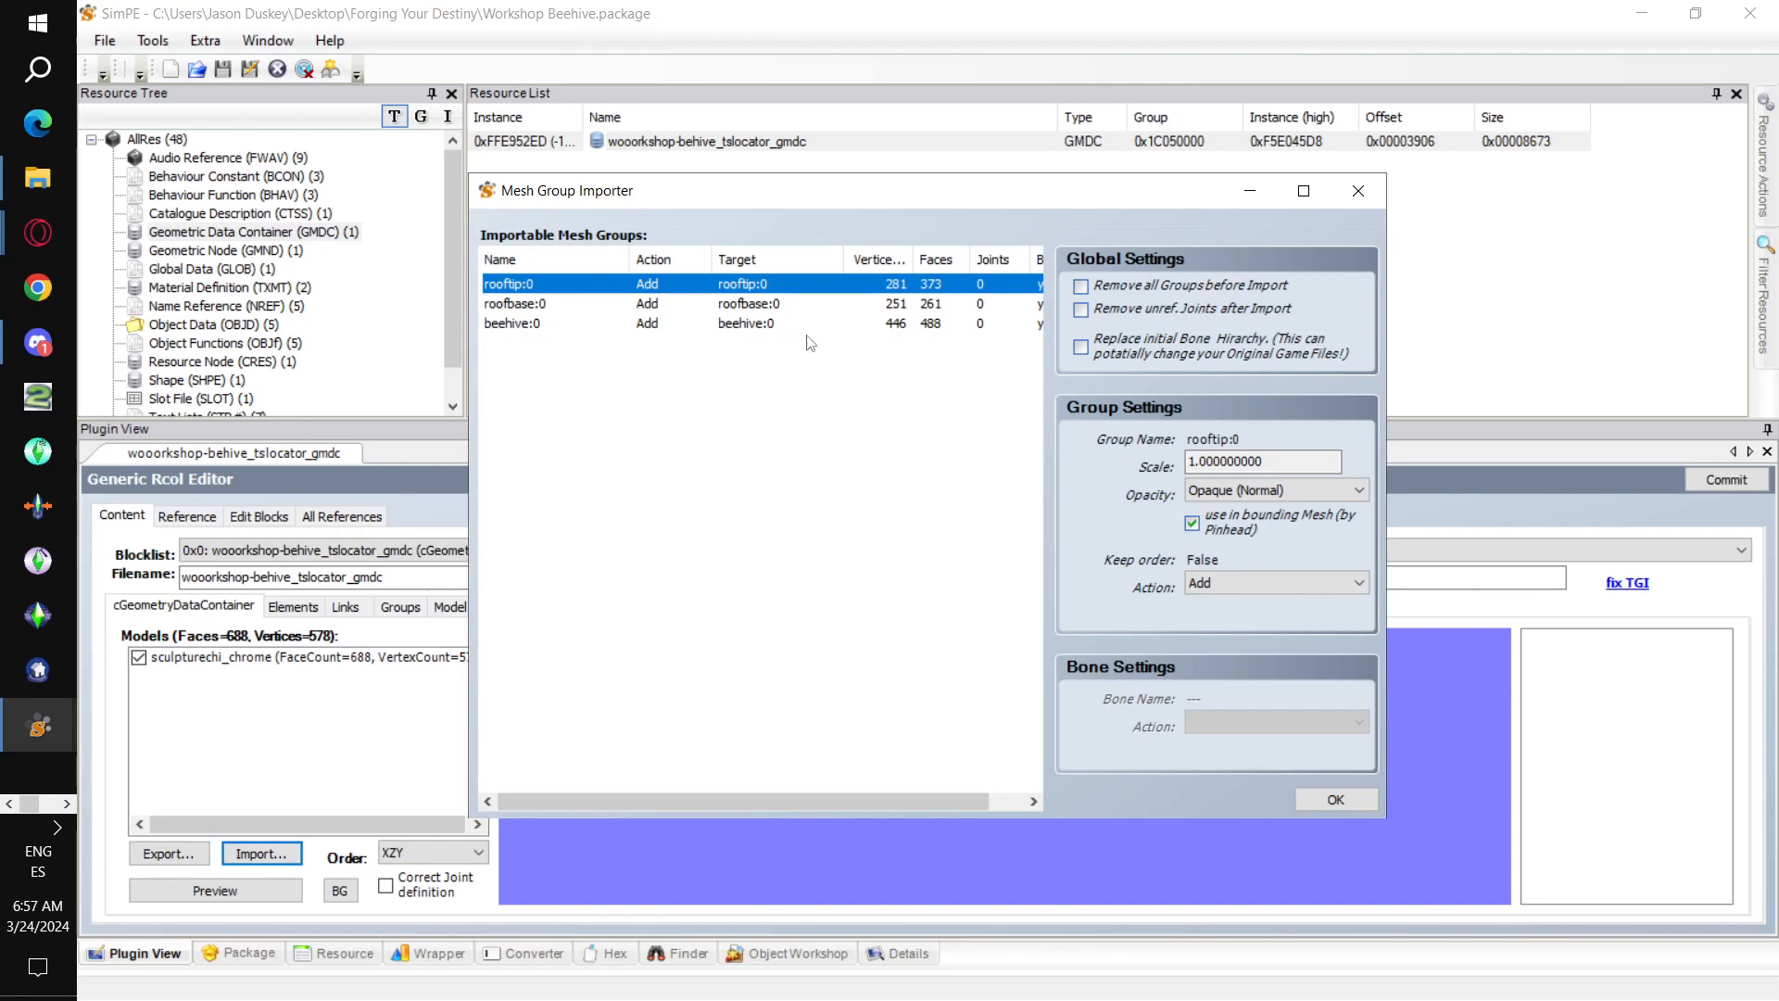
click(1335, 800)
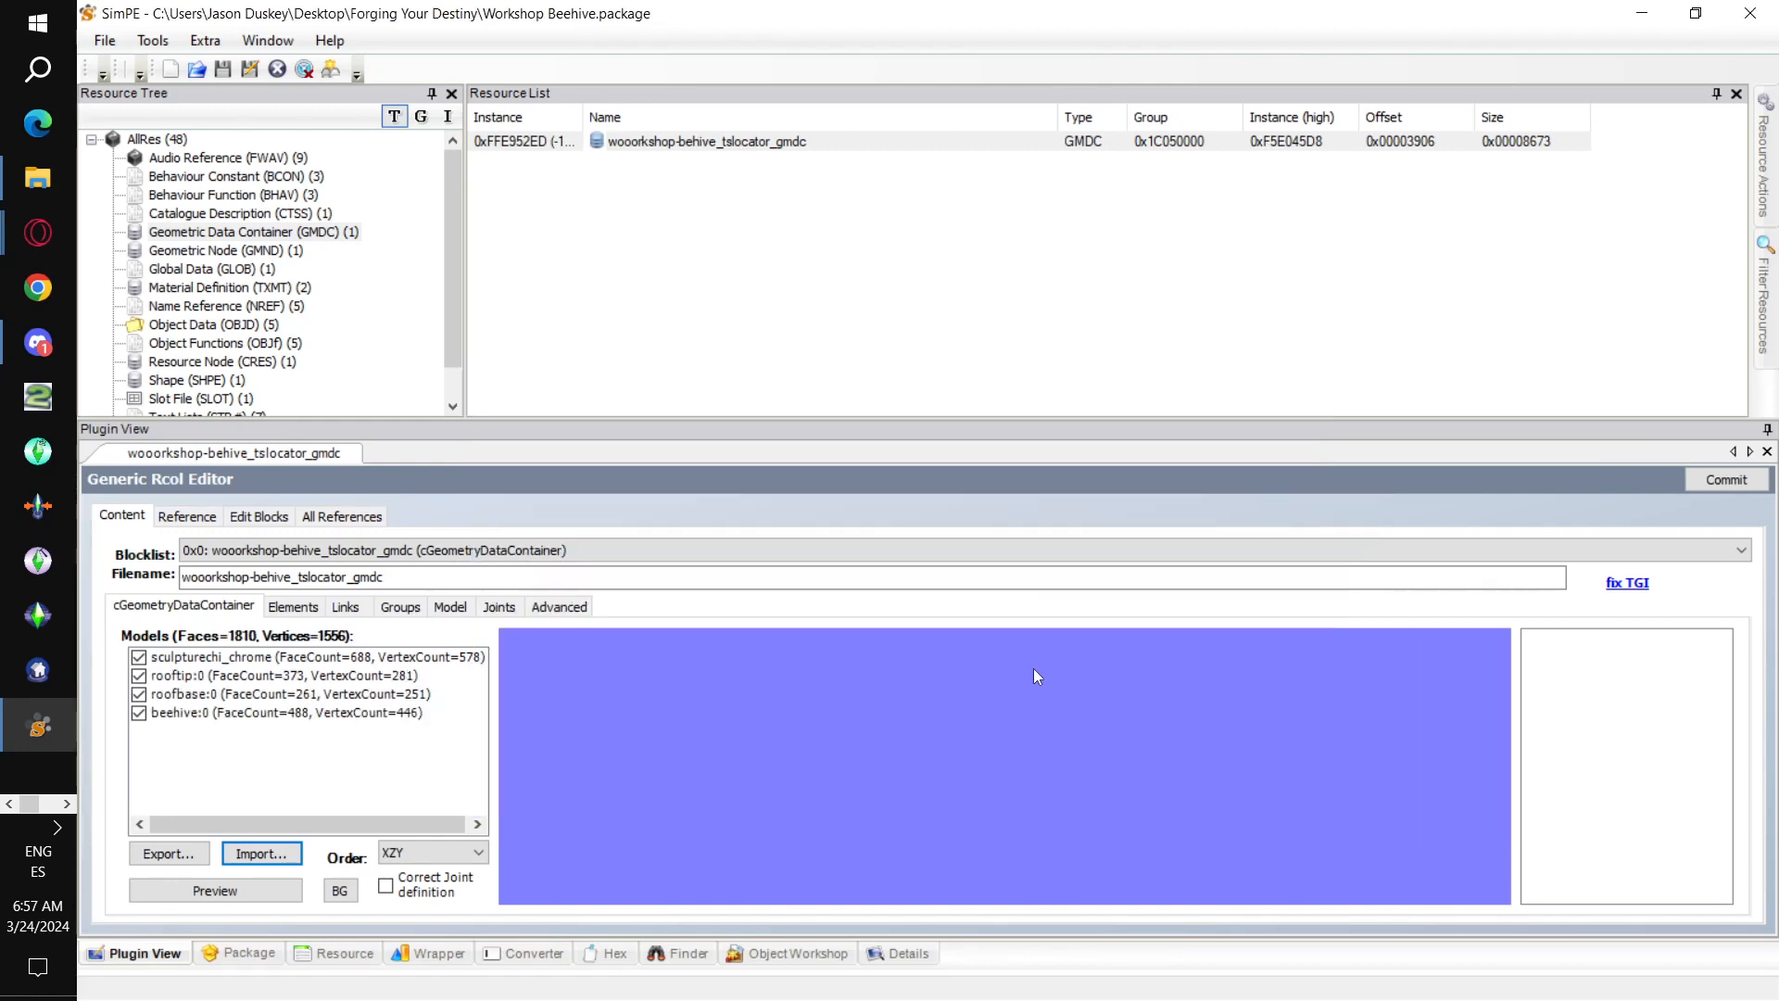
click(295, 892)
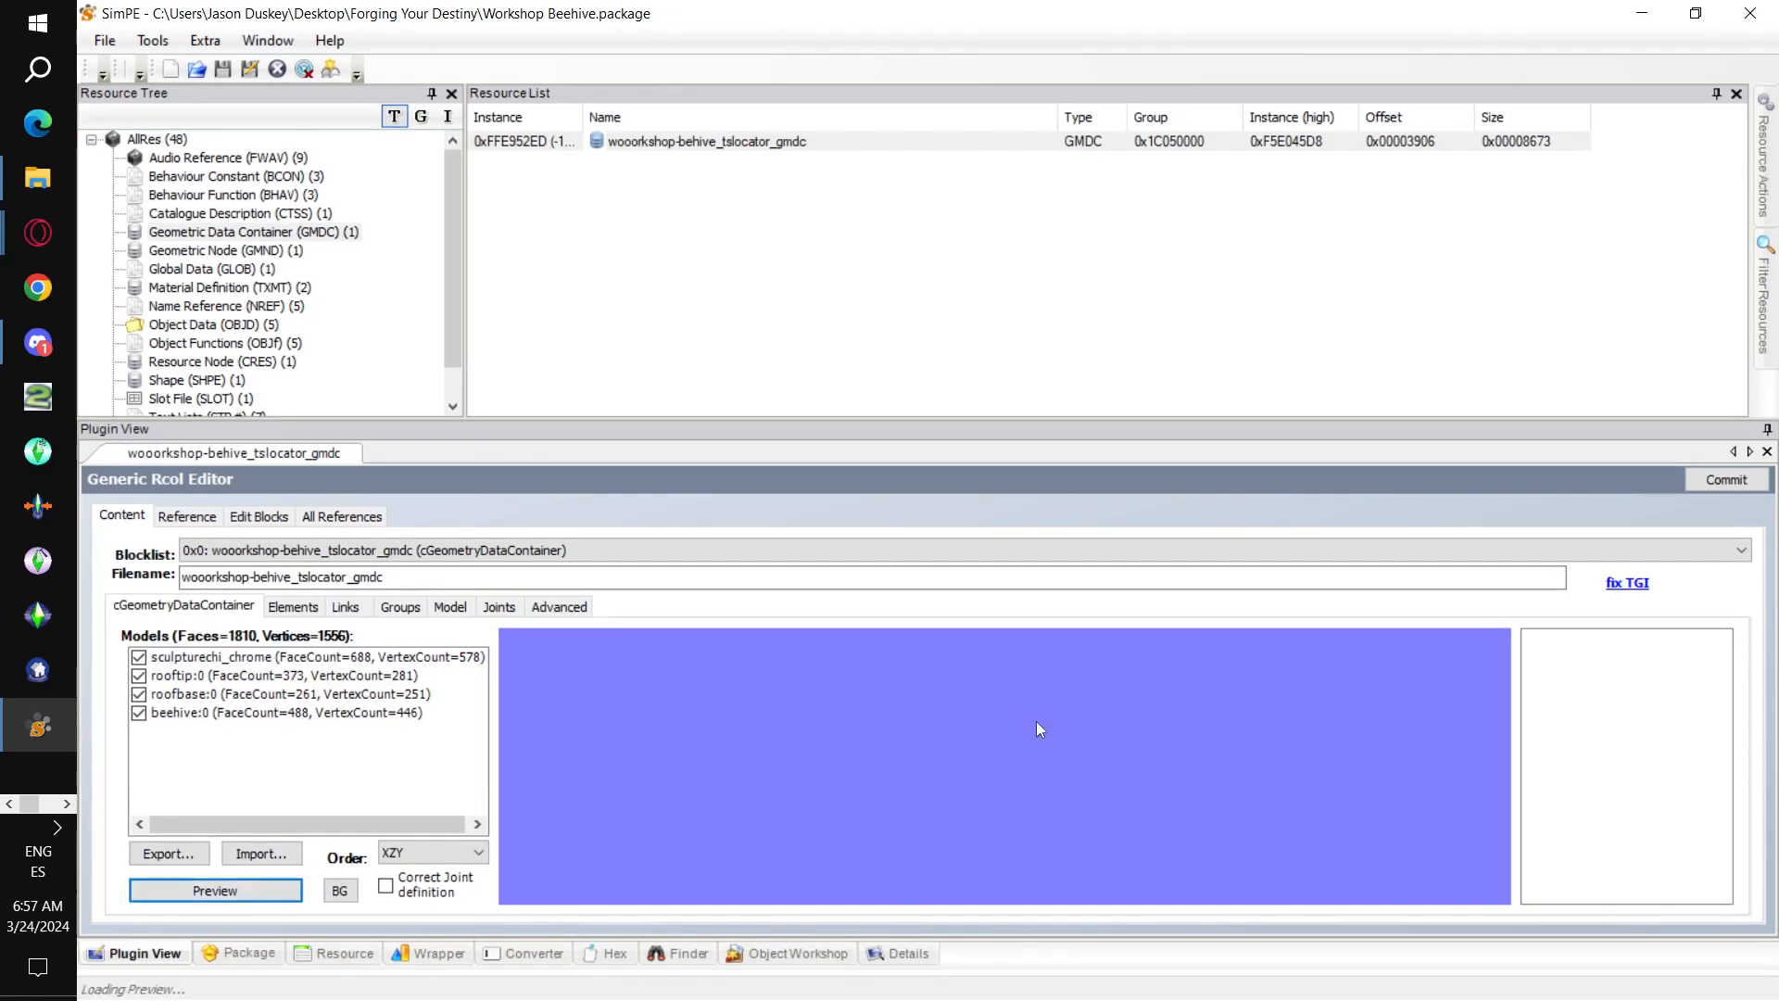
drag(1040, 720, 958, 709)
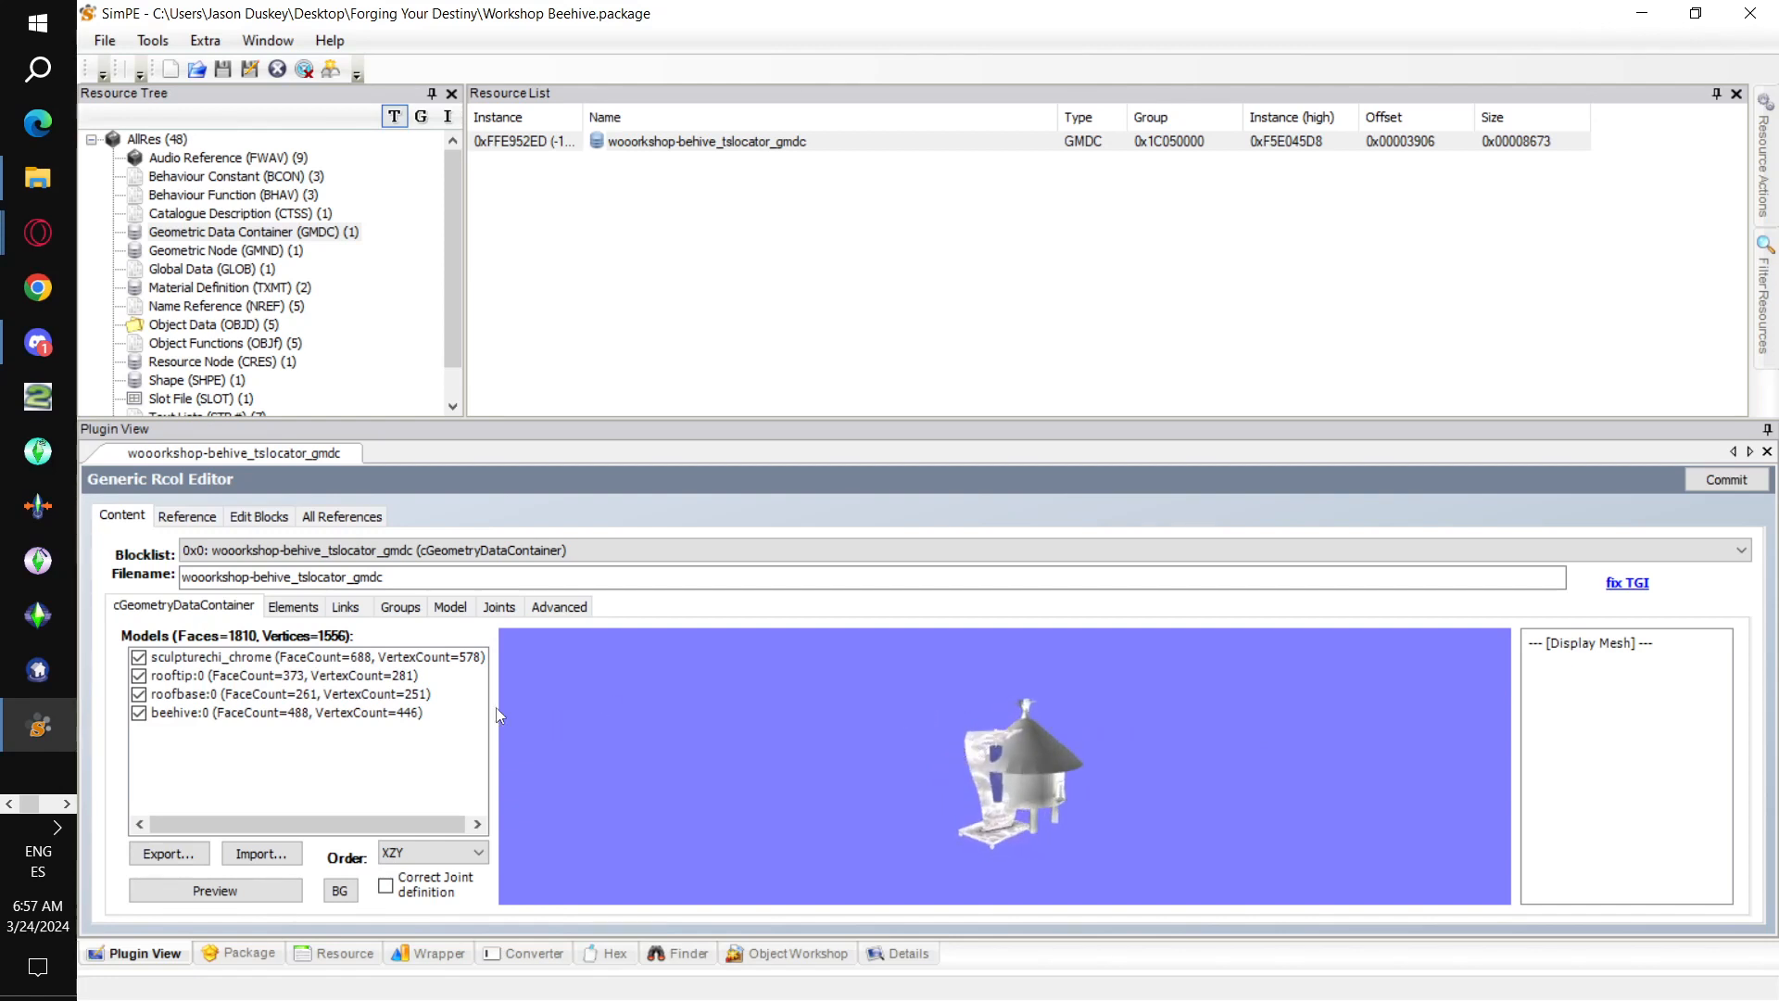
- Delete the imported beehive:0, roofbase:0 and rooftip:0 groups from the geometric data container
click(406, 607)
click(278, 711)
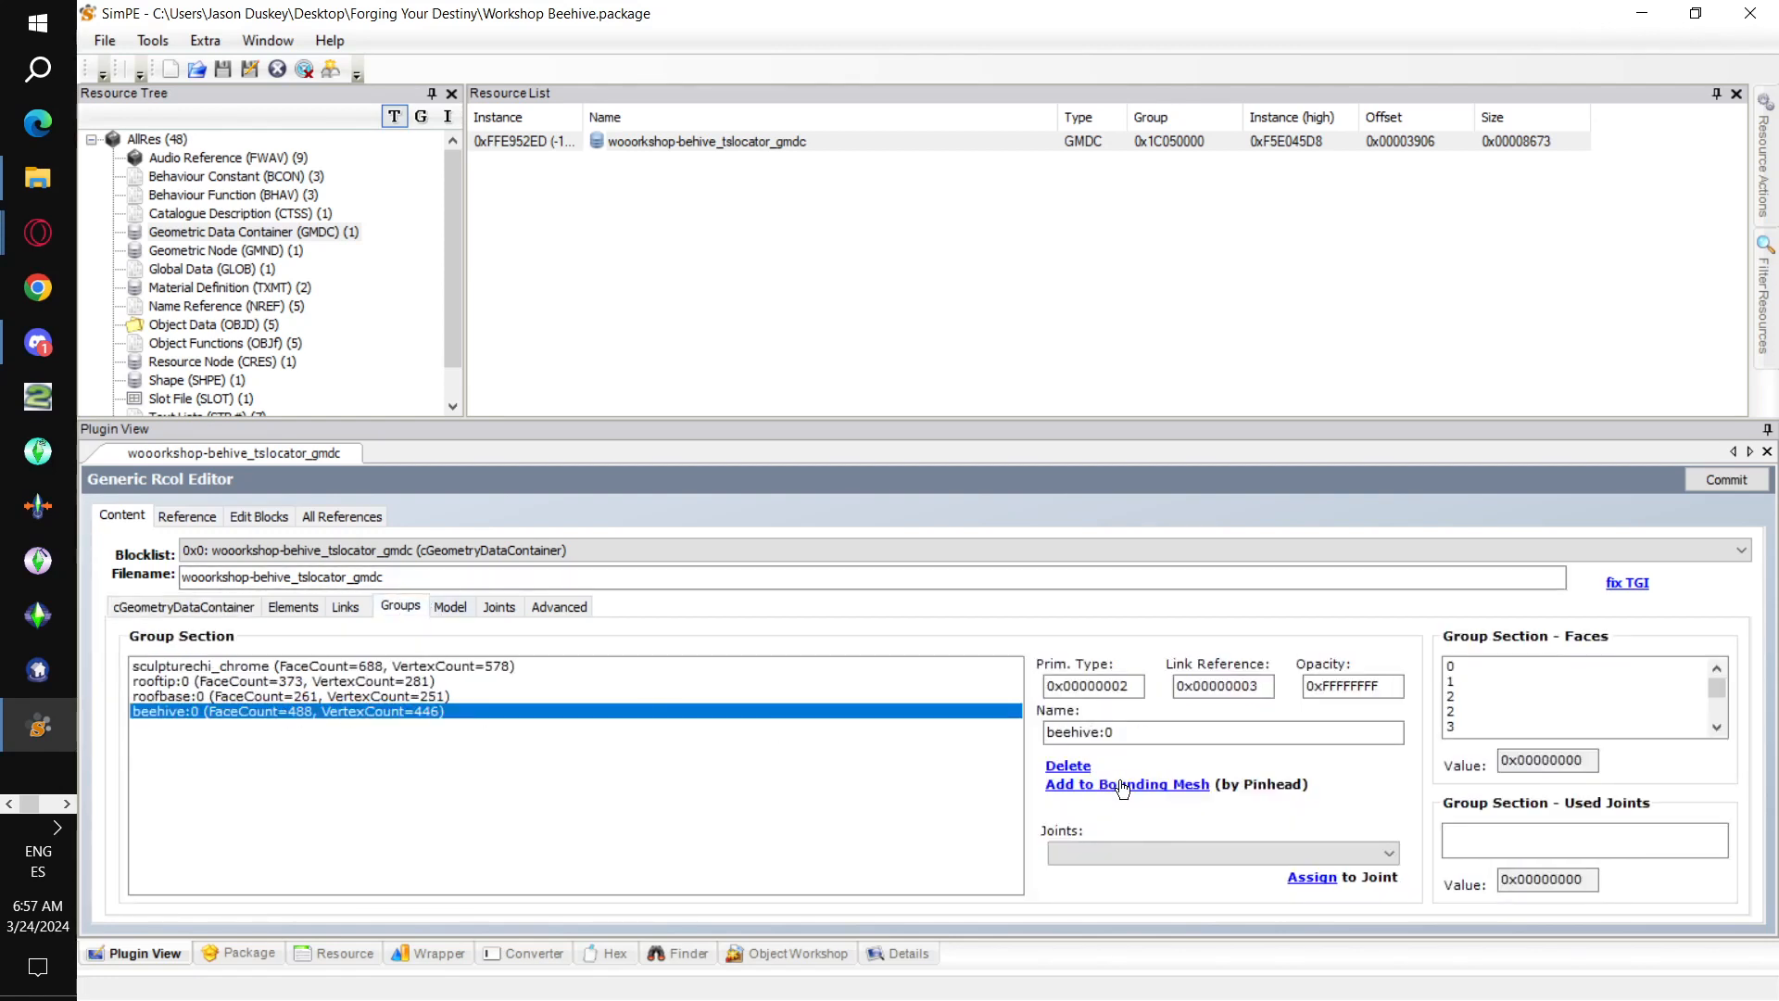
click(1067, 766)
click(411, 695)
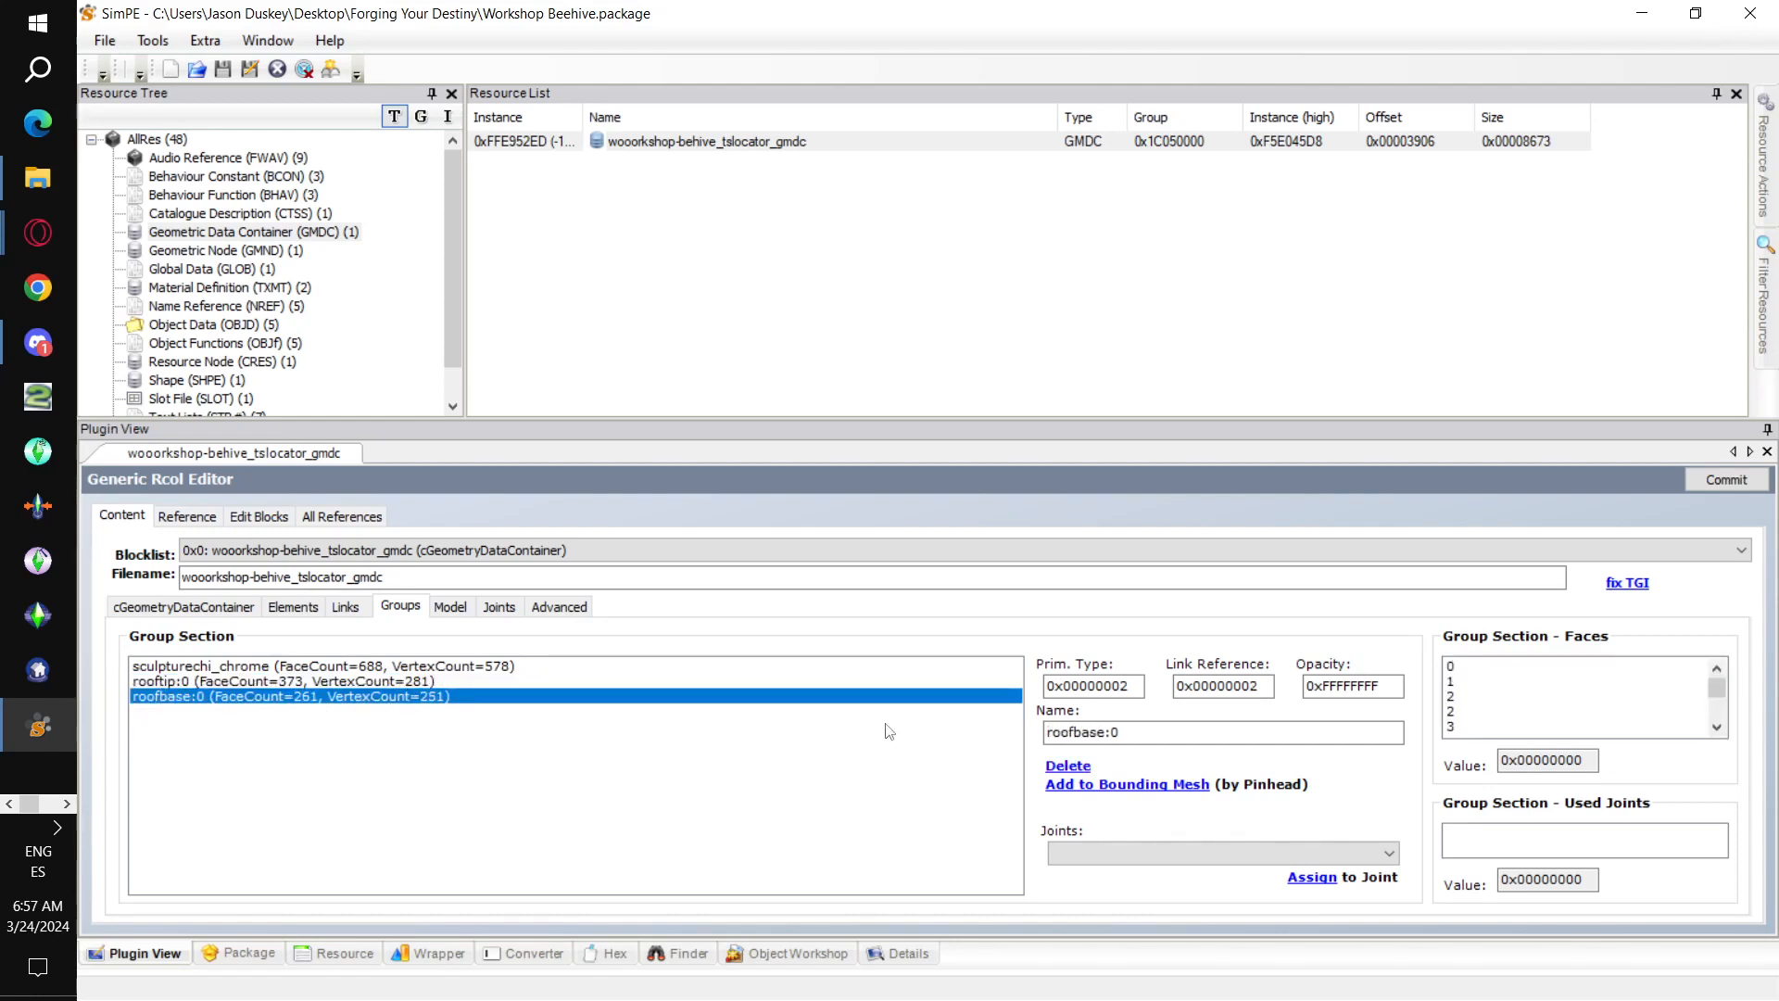
click(1075, 771)
click(432, 682)
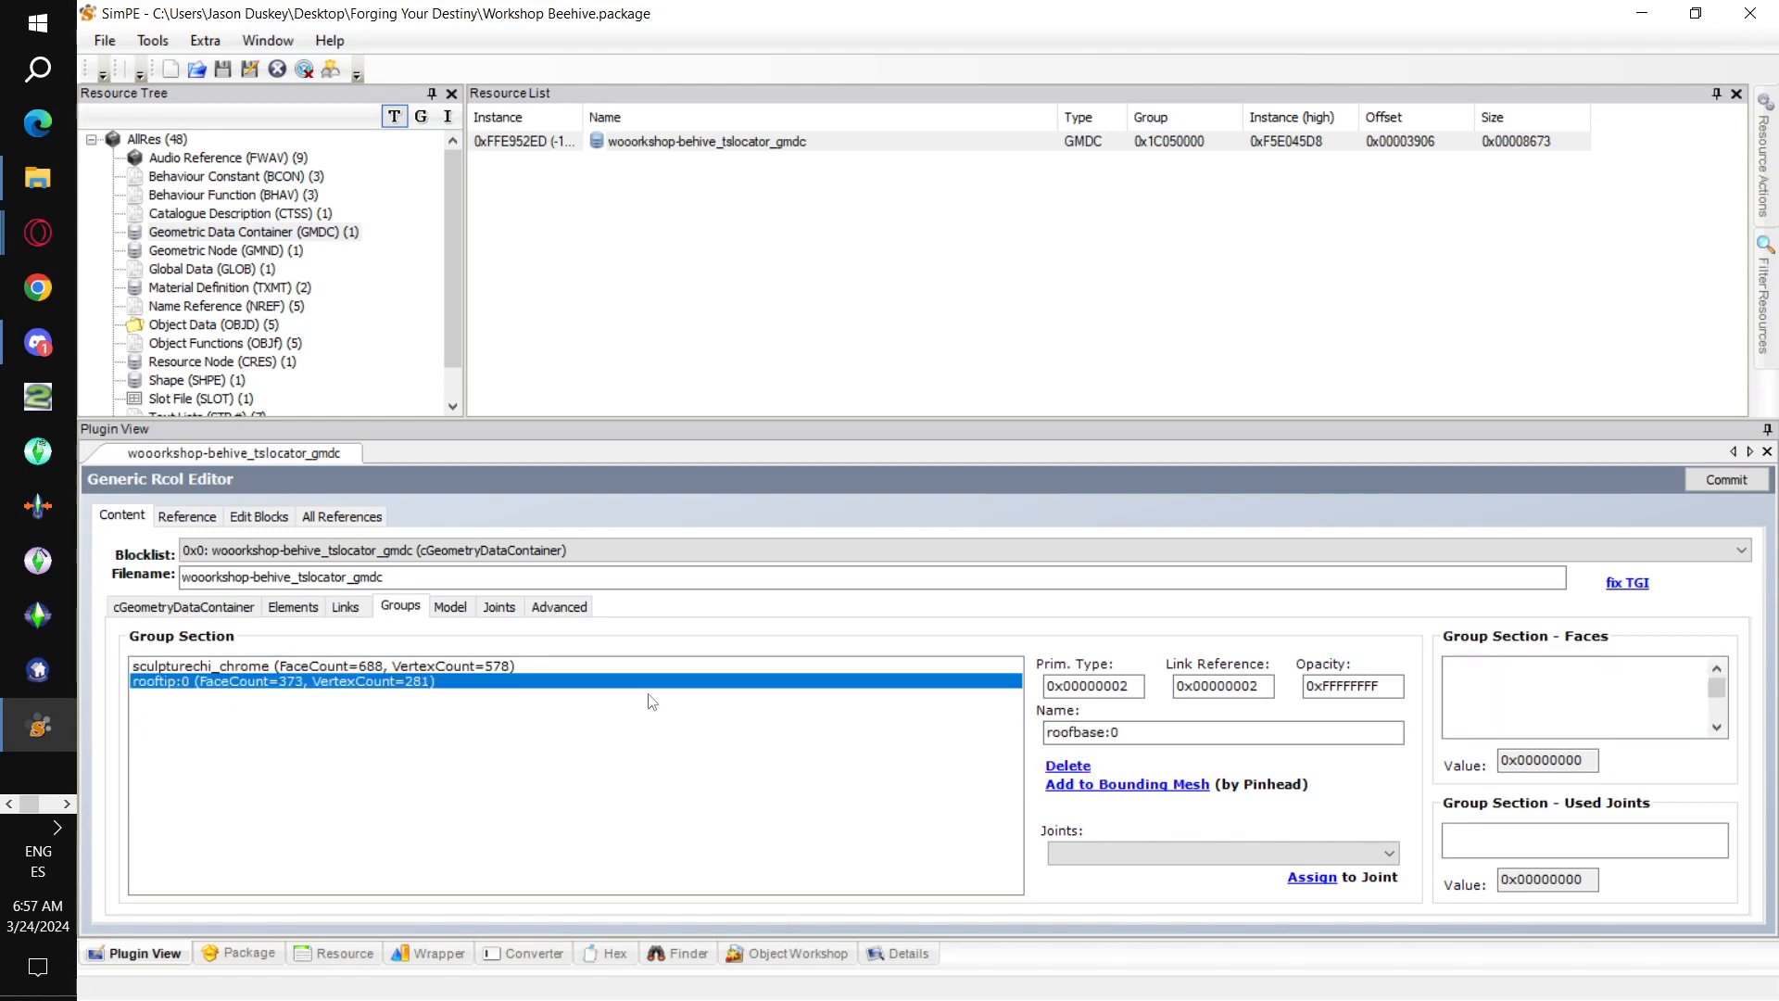
click(1075, 771)
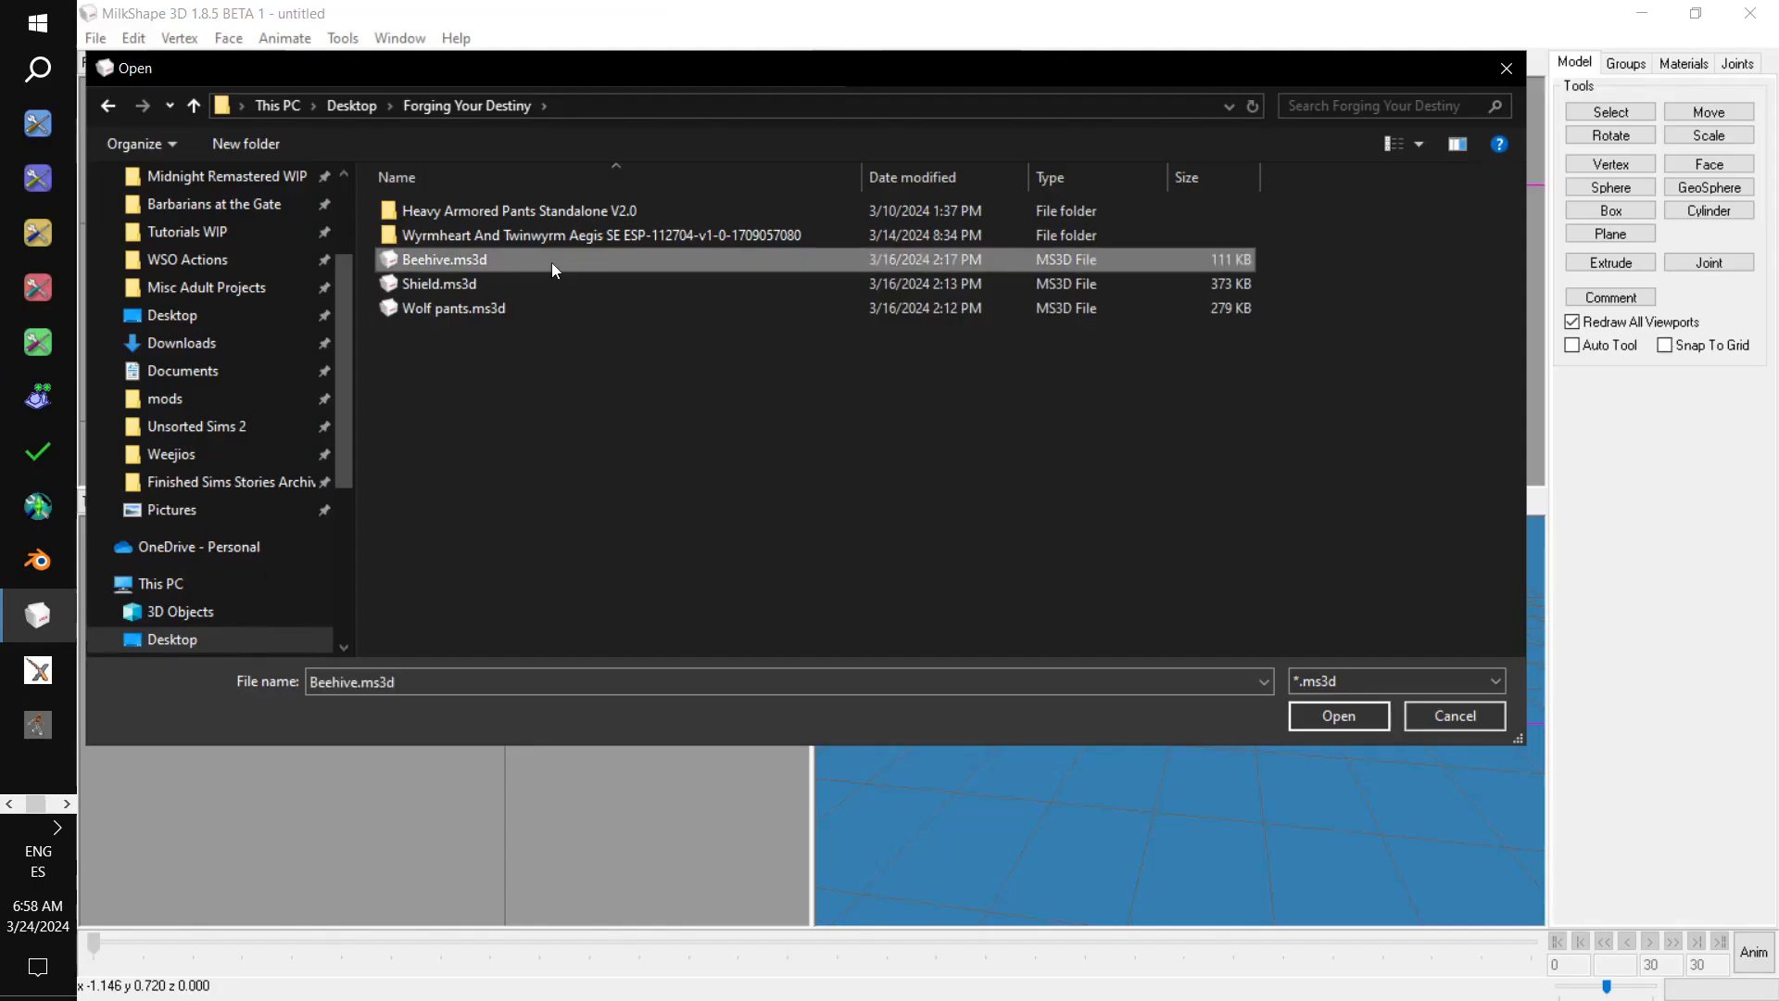
- Open Beehive.ms3d from the Forging Your Destiny folder, check its groups and activate the Move tool
double_click(552, 263)
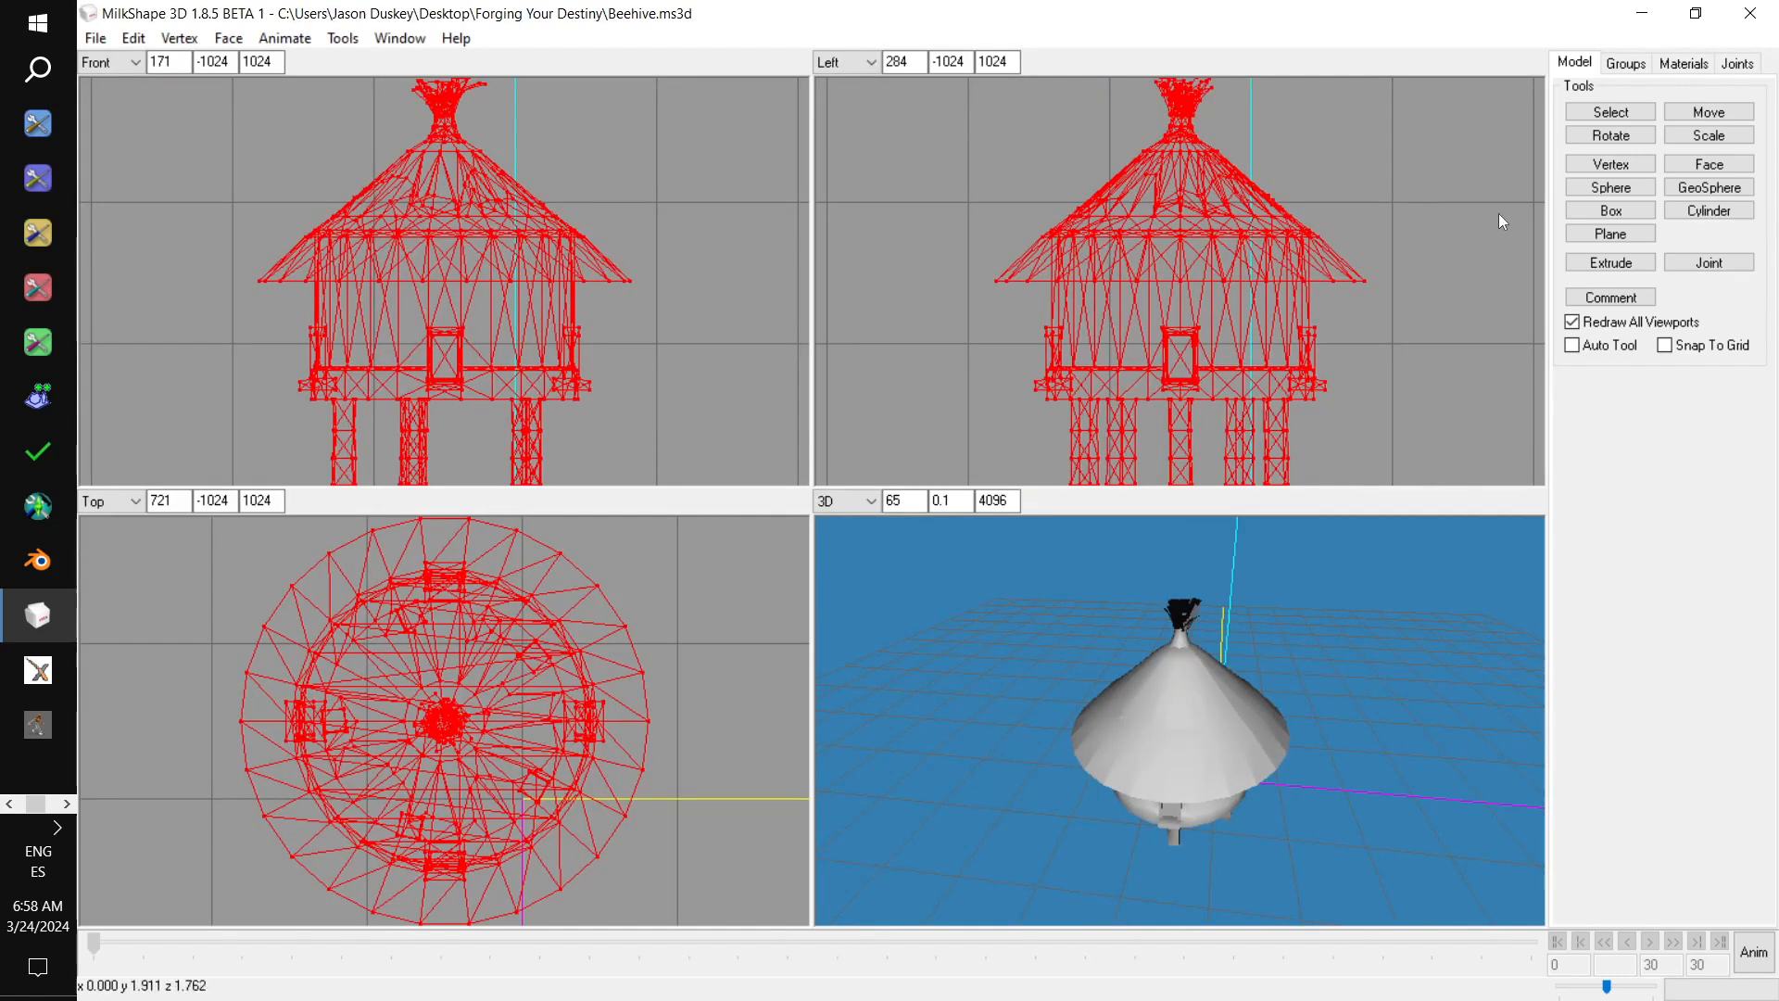
click(1639, 67)
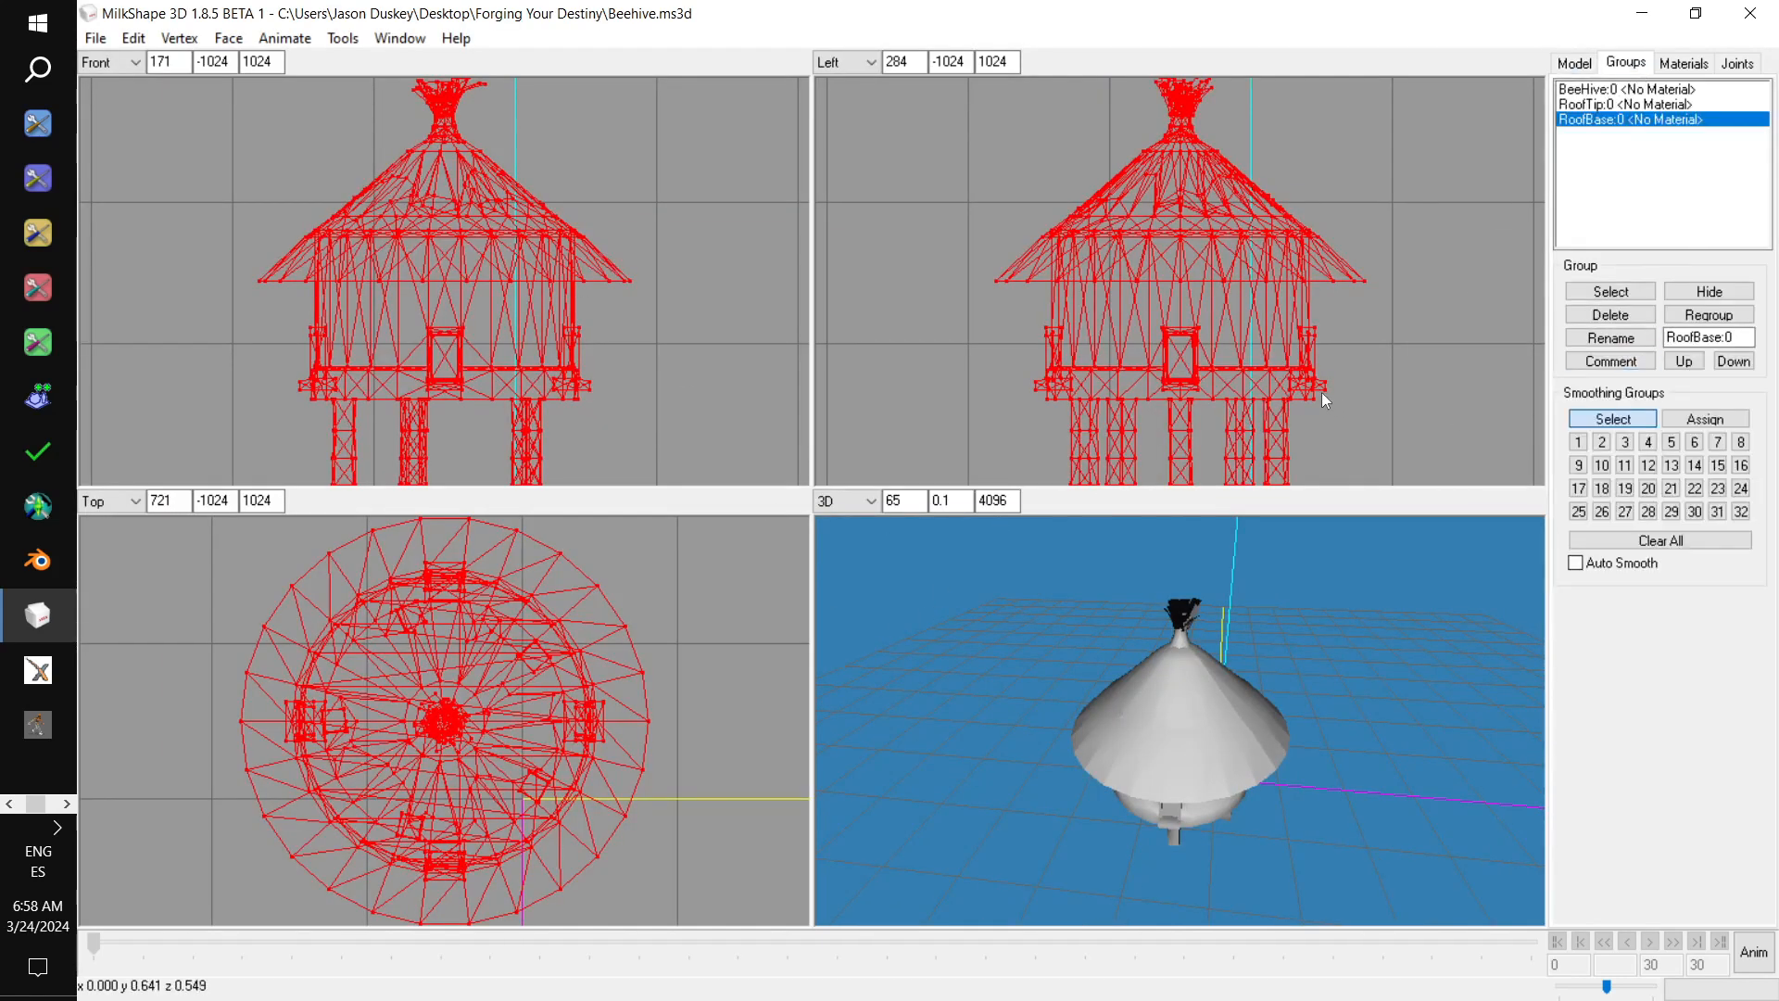
click(1576, 64)
click(1709, 112)
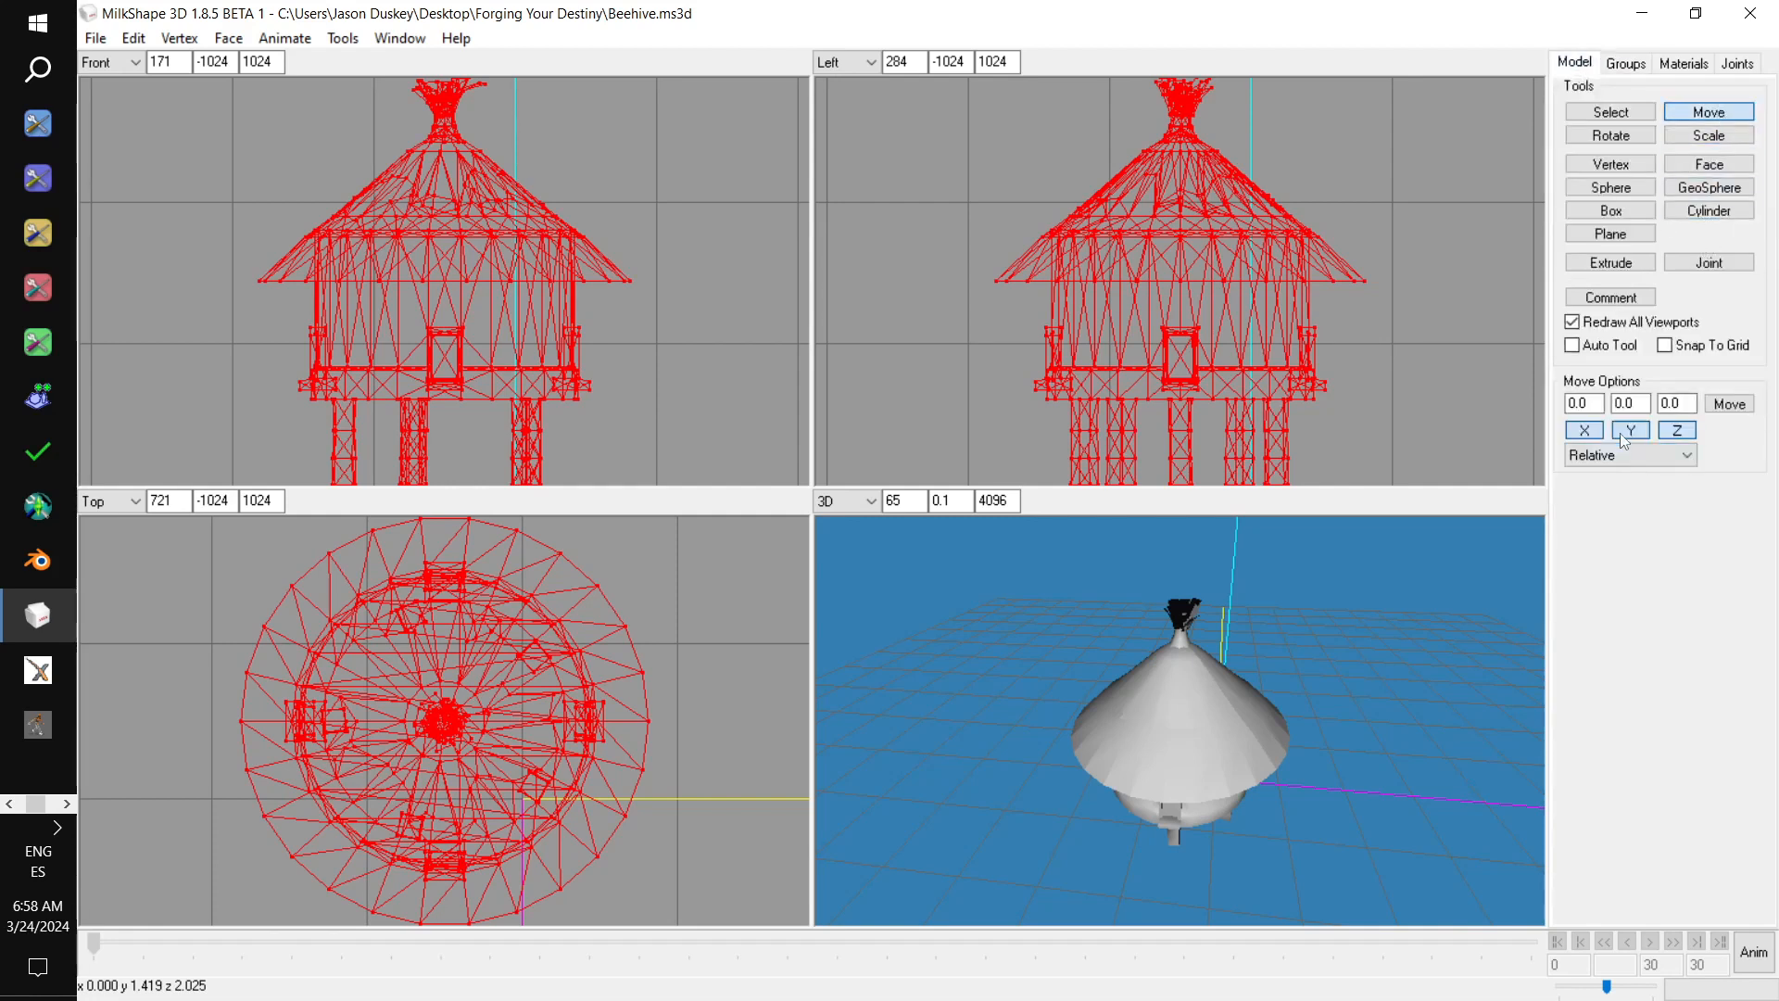
- Try to move the selected beehive mesh by -1 along the Z axis with relative positioning
drag(1691, 405, 1572, 391)
text(-1)
click(1719, 410)
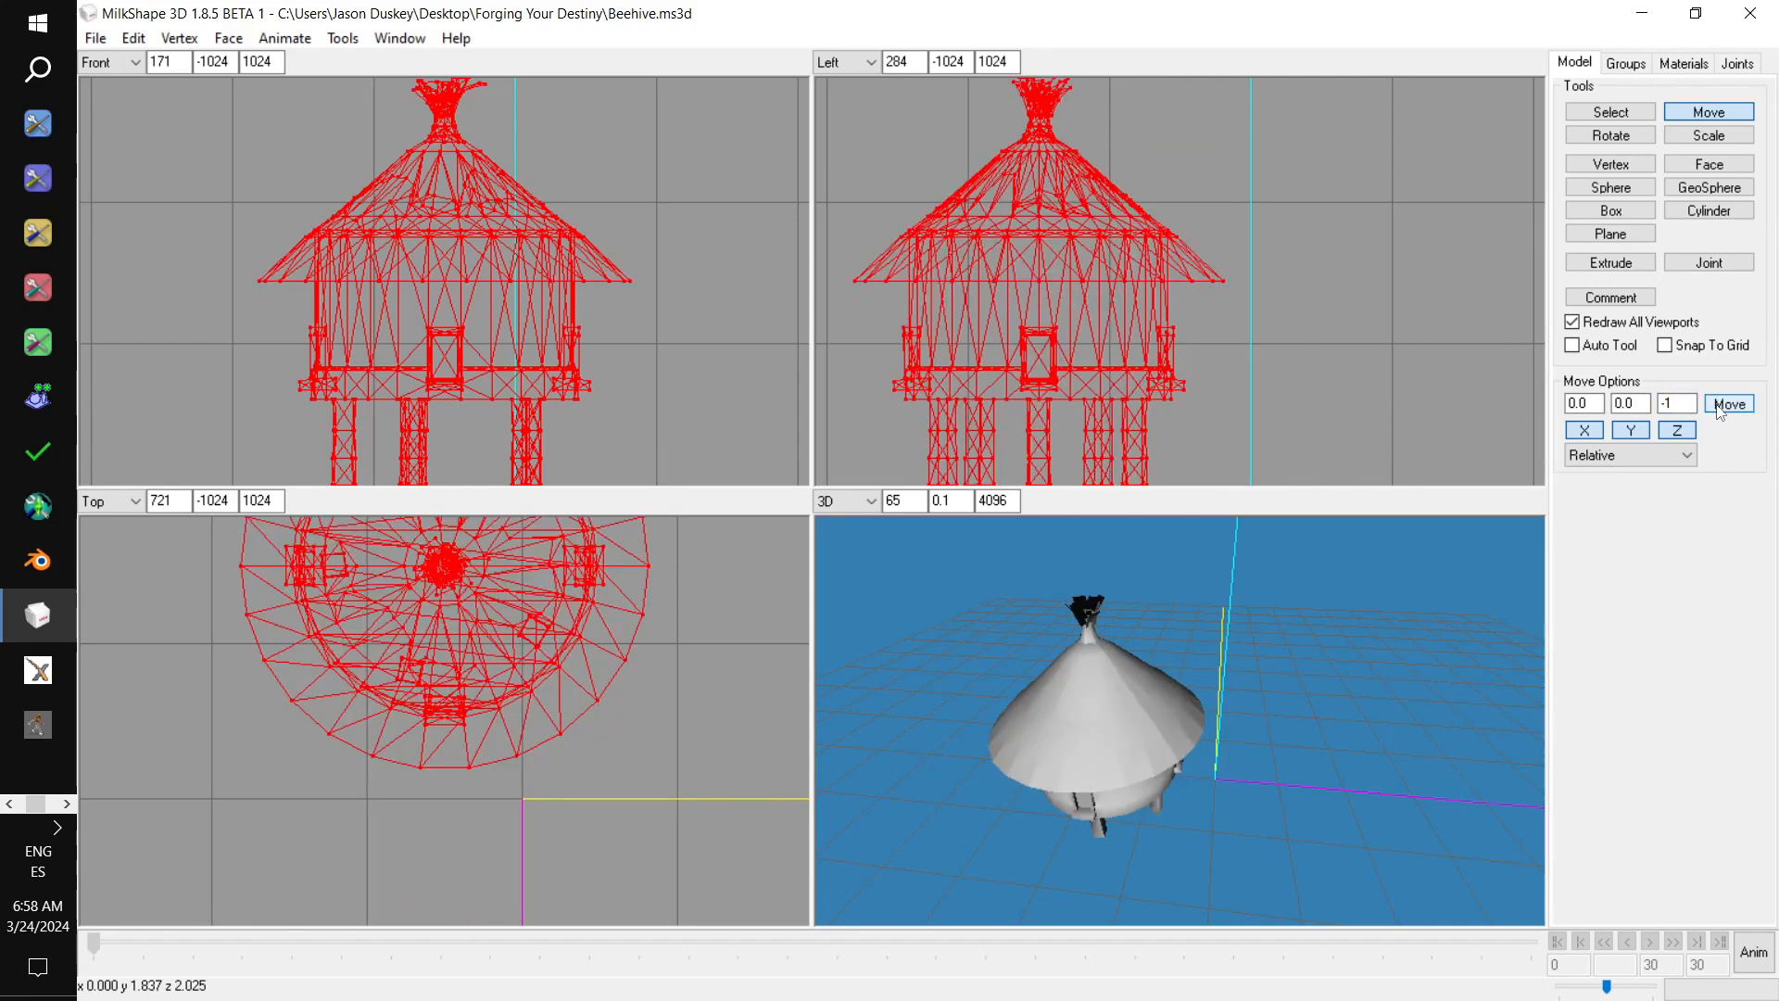
click(1719, 409)
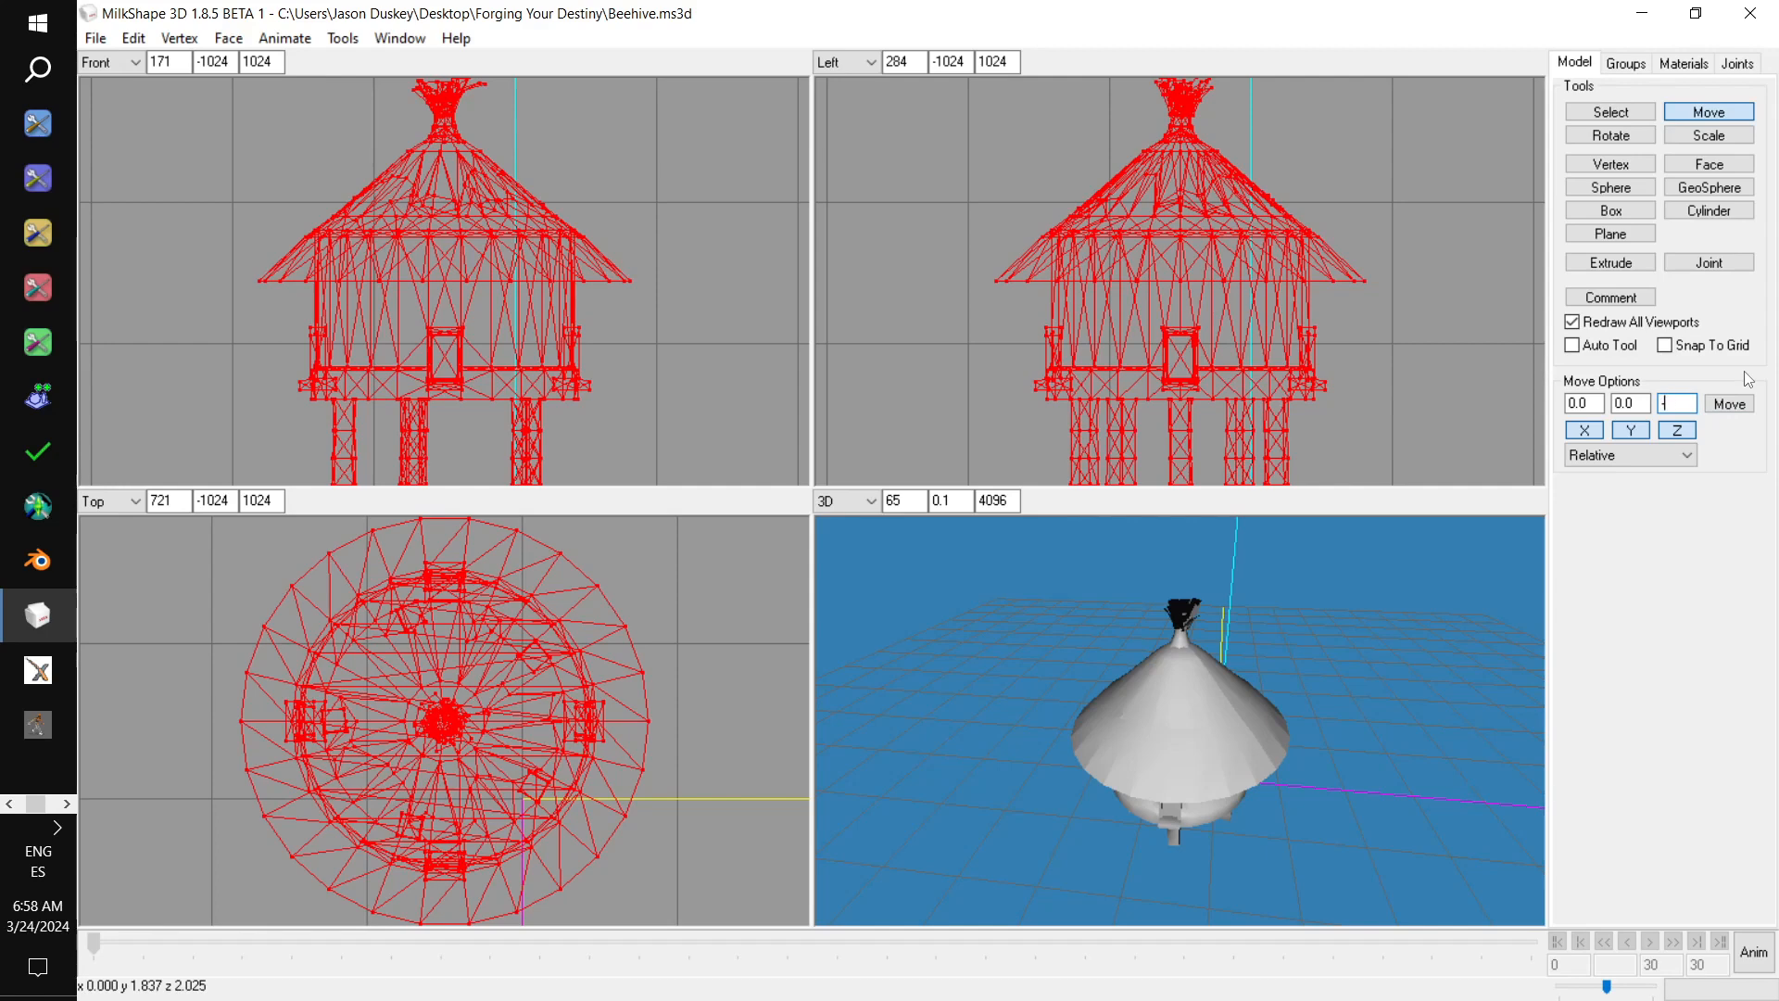
- Move the beehive mesh by 1 along the Z axis and regroup all its parts into a single group
text(1)
click(1730, 404)
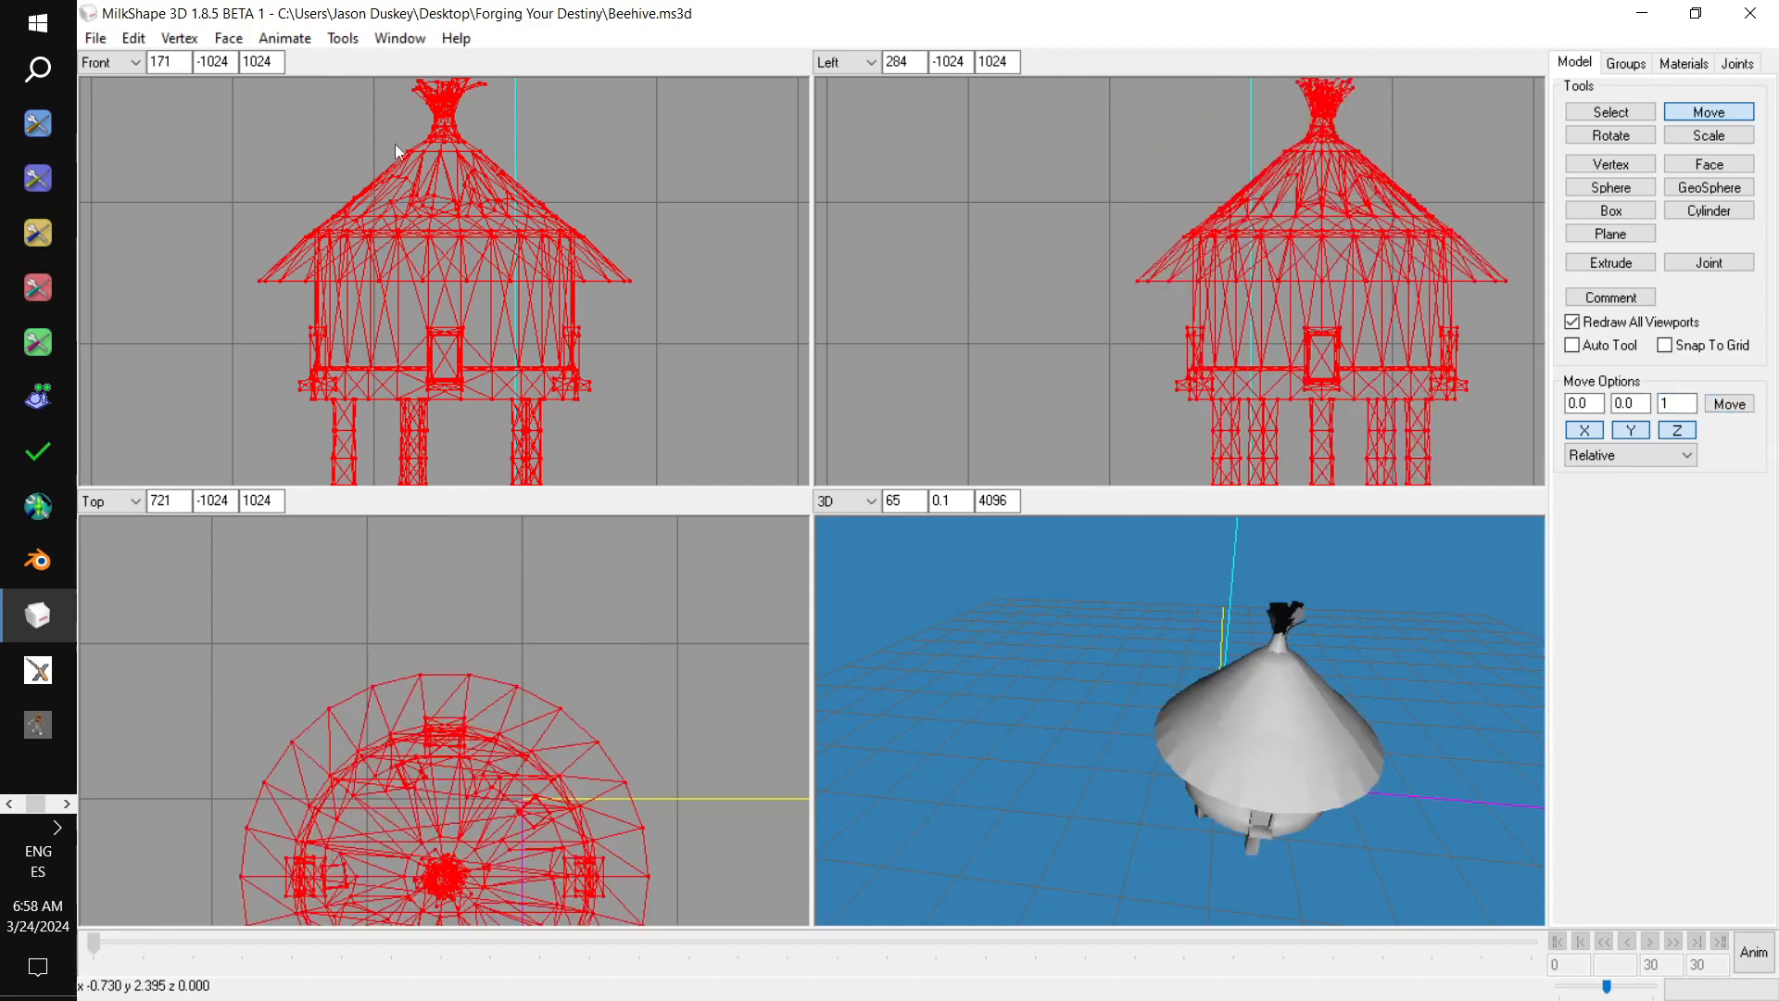
click(1626, 63)
click(1709, 314)
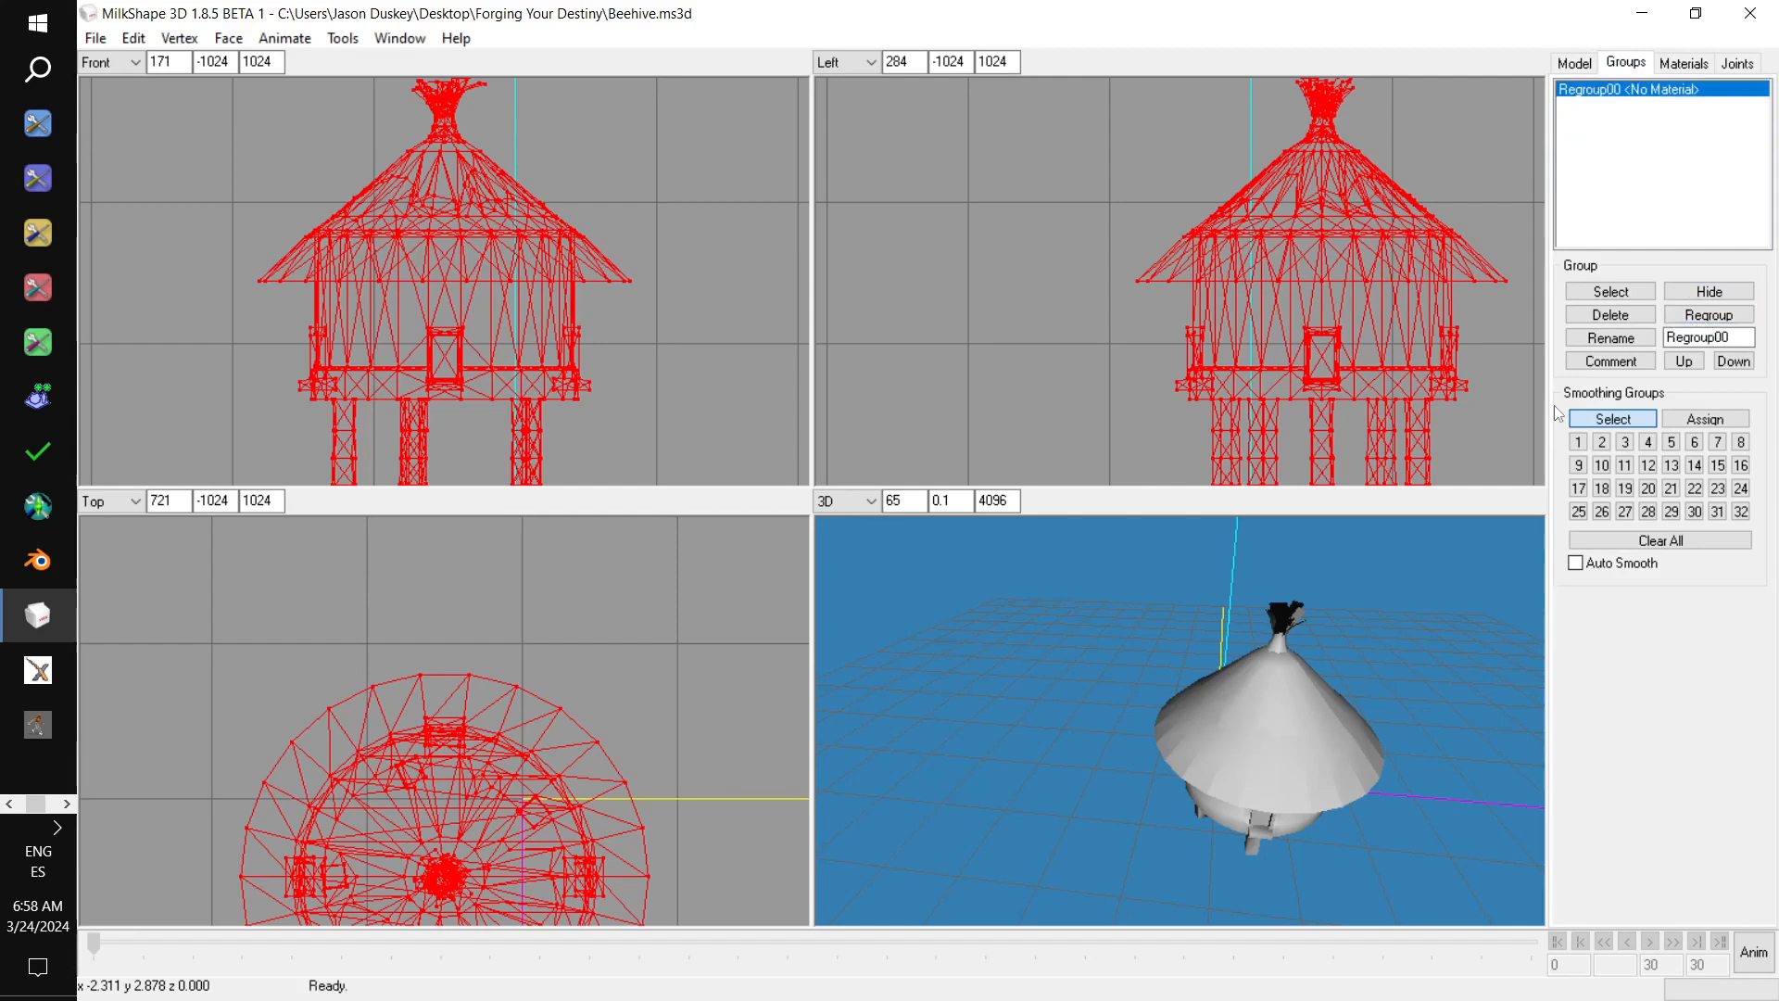
- Export the regrouped mesh as an OBJ to the Forging Your Destiny folder on the desktop, overwriting Beehive 01.obj
click(102, 42)
mouse_move(186, 230)
click(467, 310)
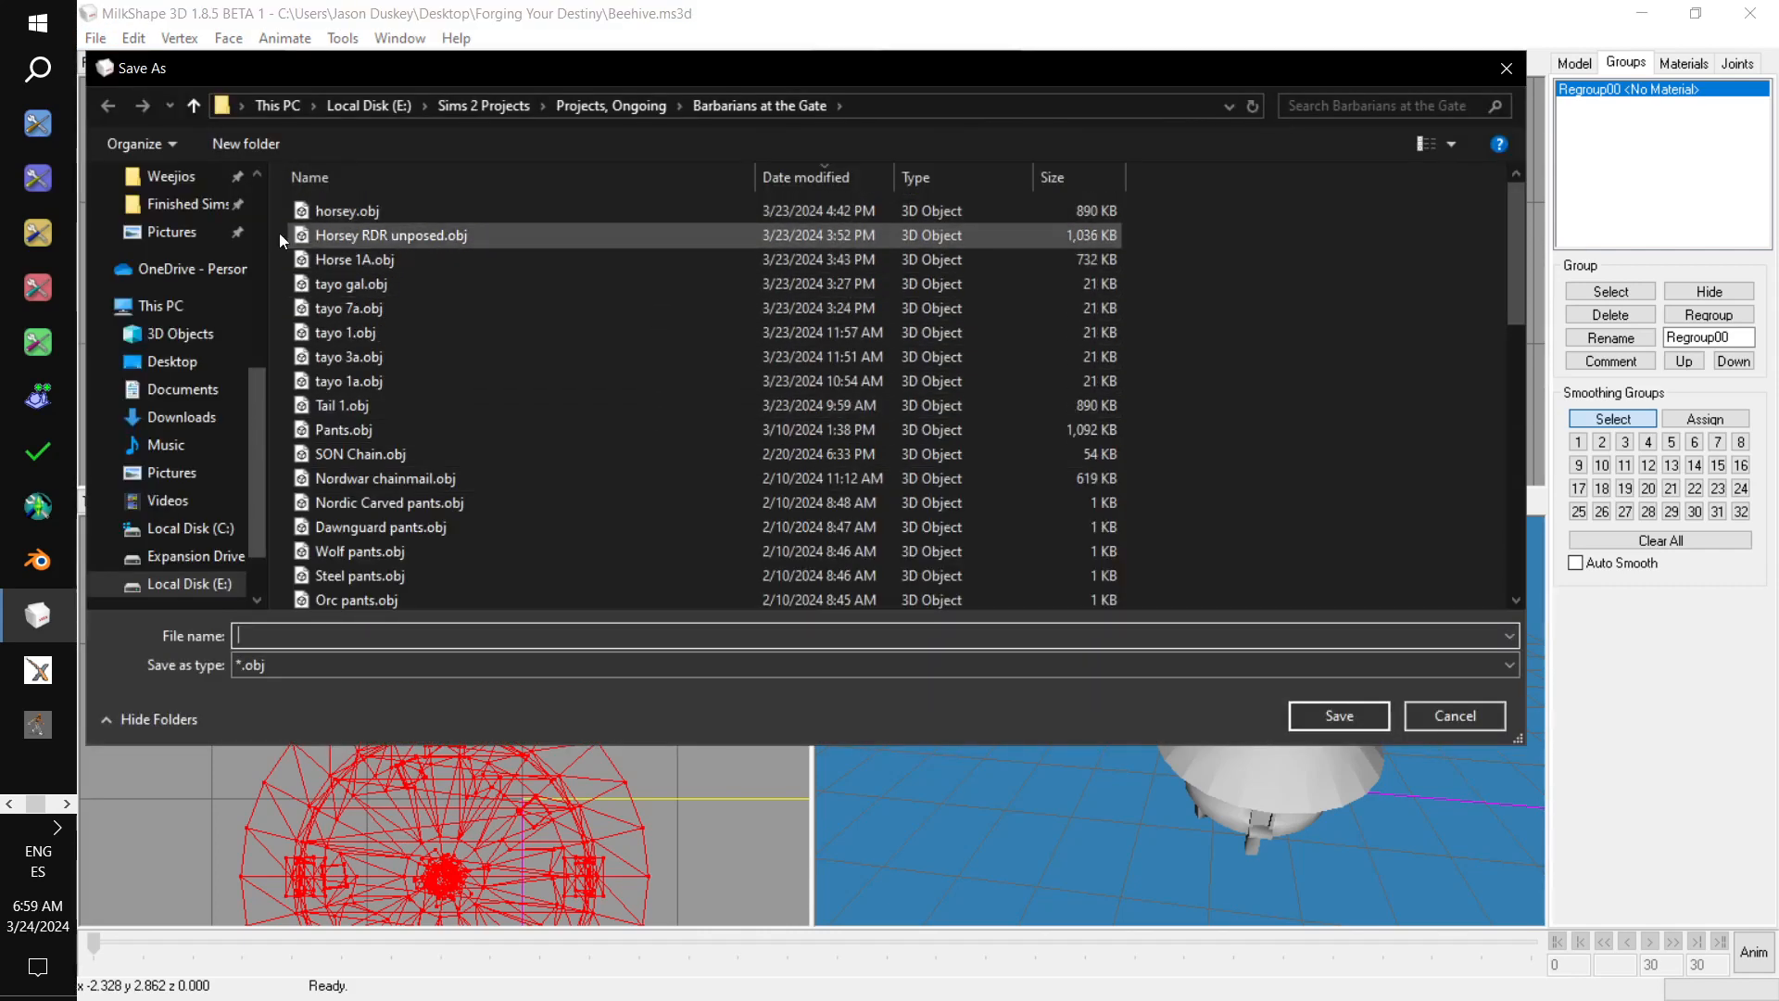
scroll(176, 389, up, 5)
click(172, 473)
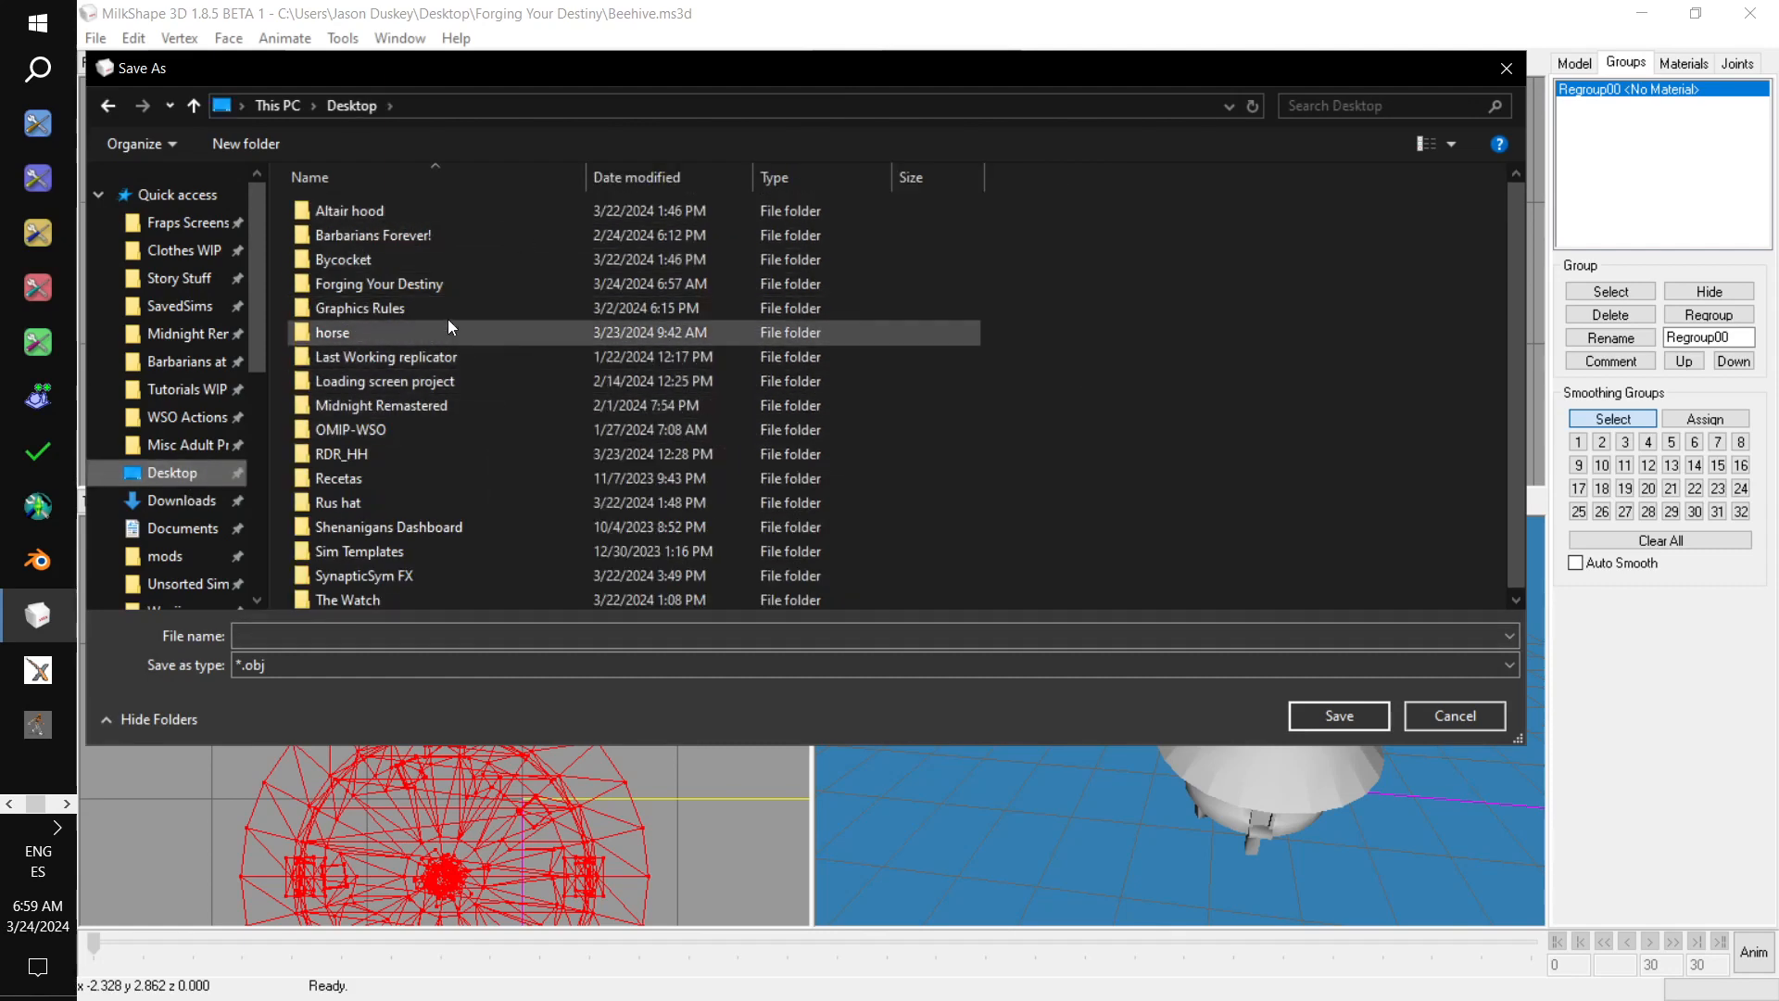
double_click(442, 288)
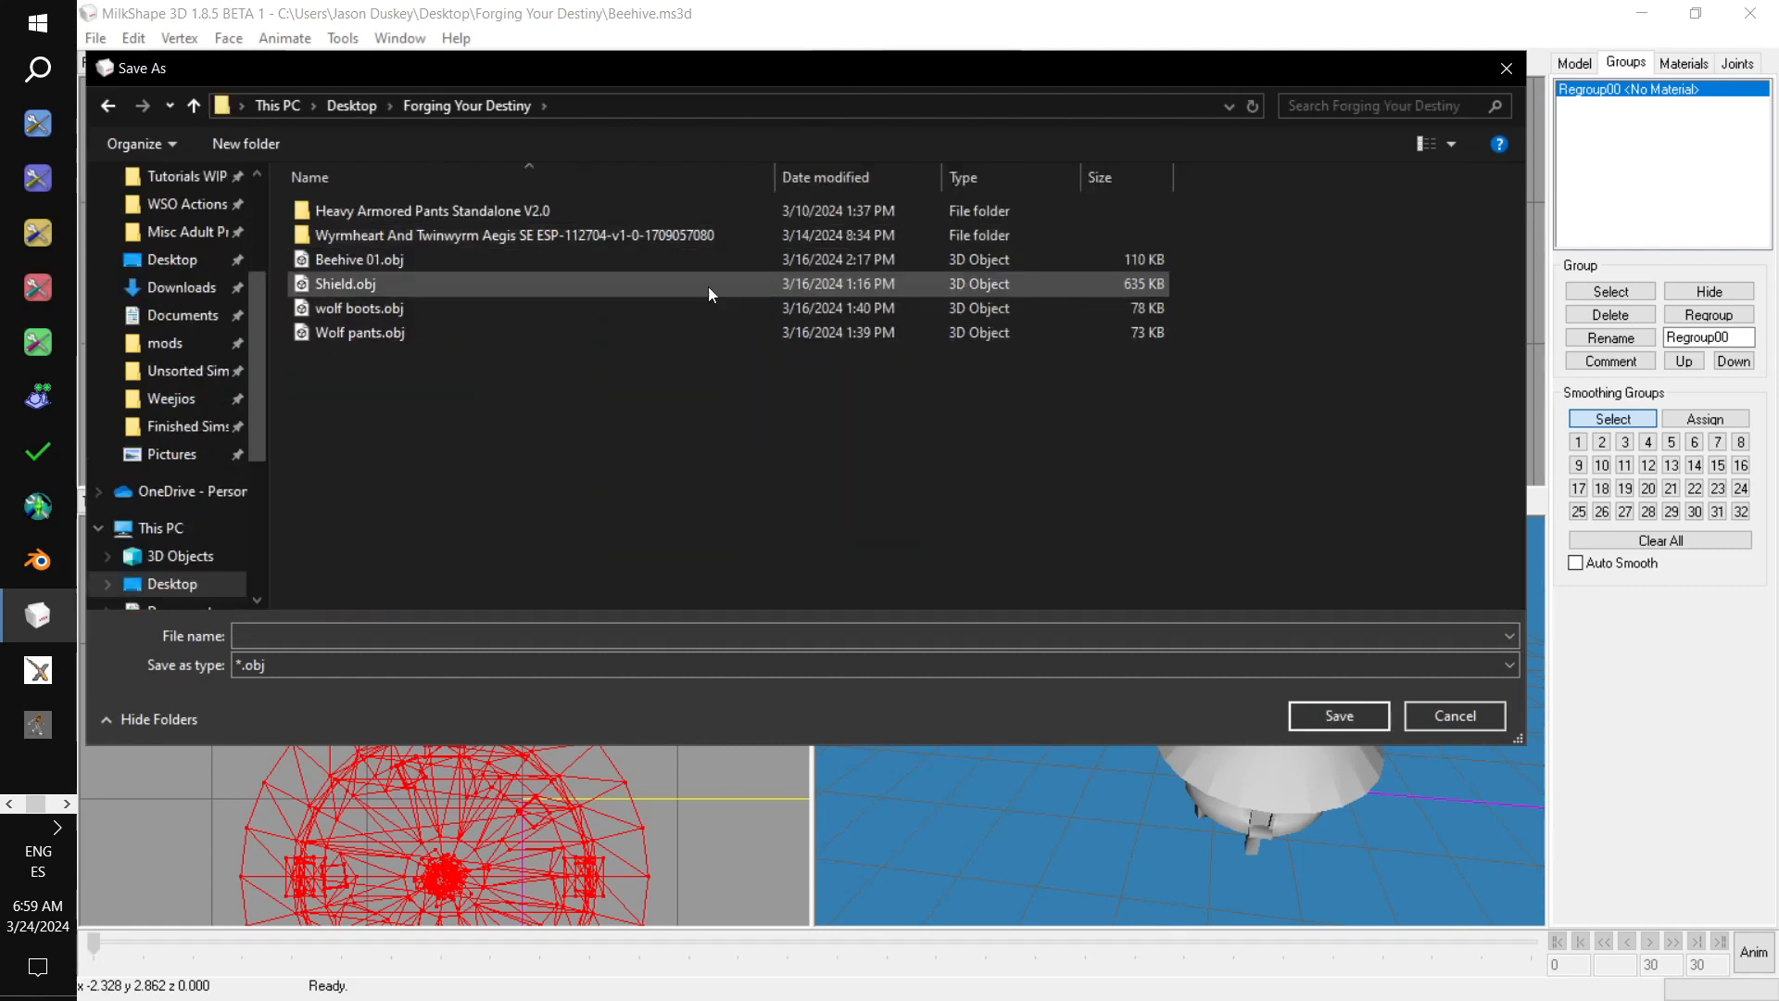
click(515, 267)
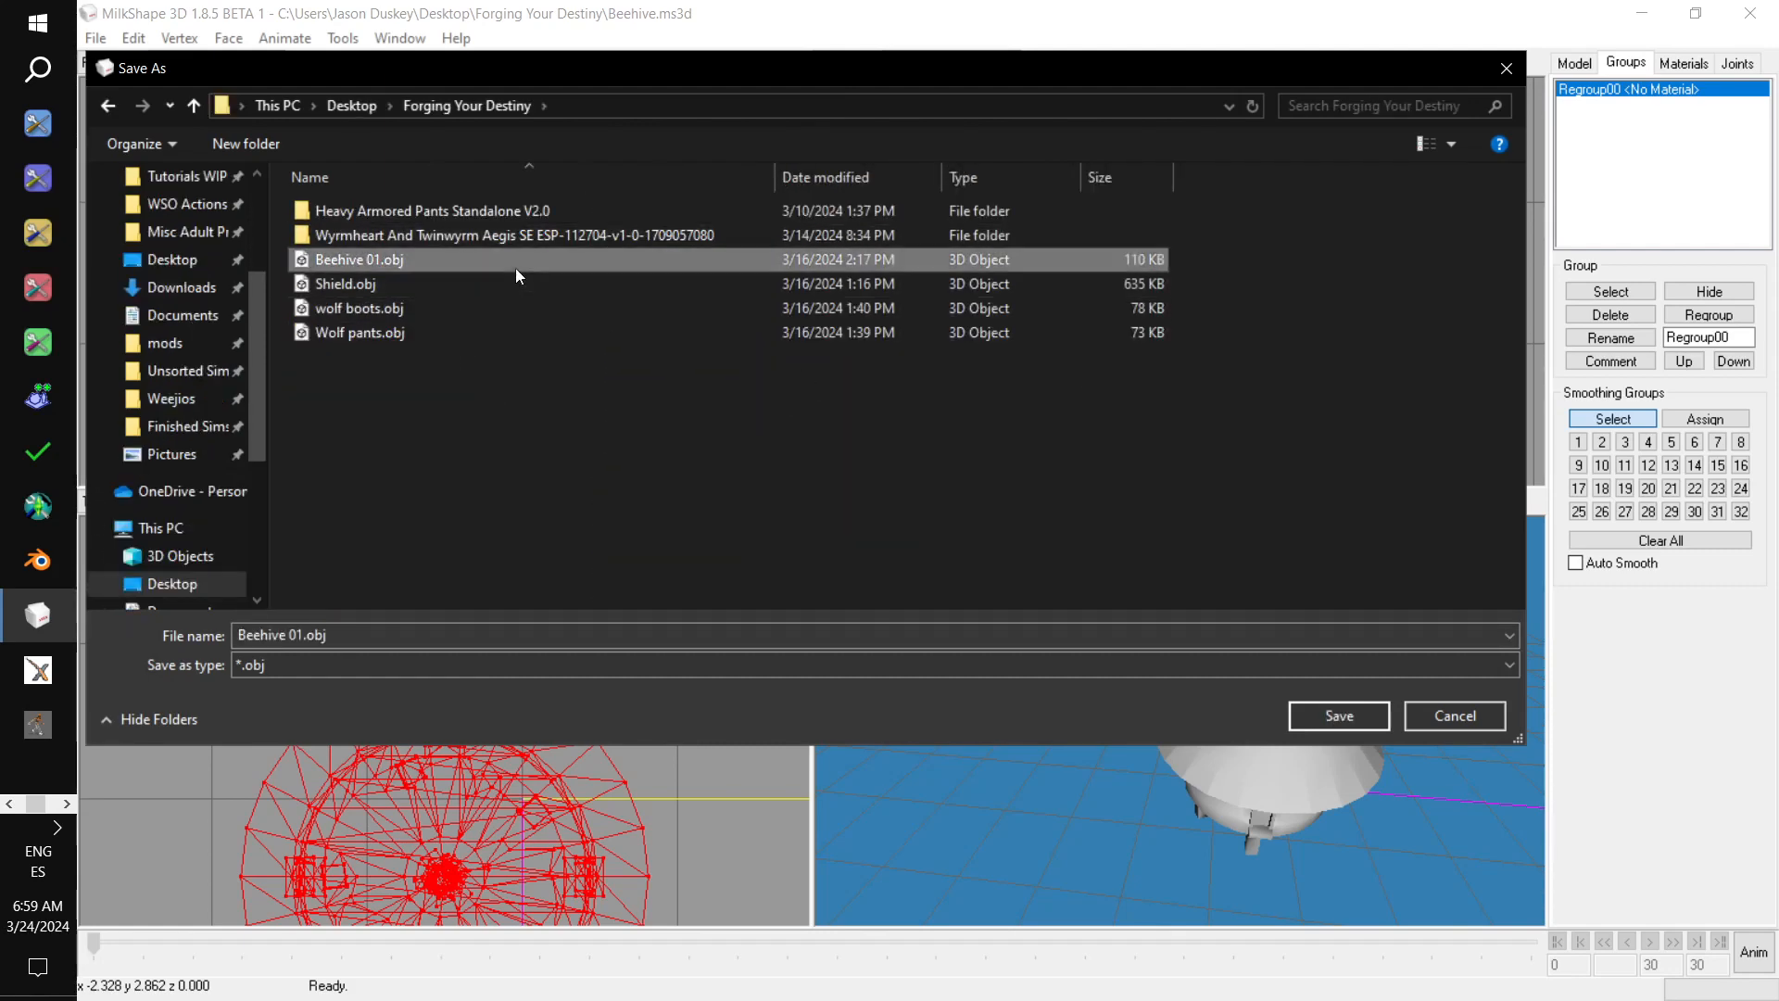
click(1324, 719)
click(997, 518)
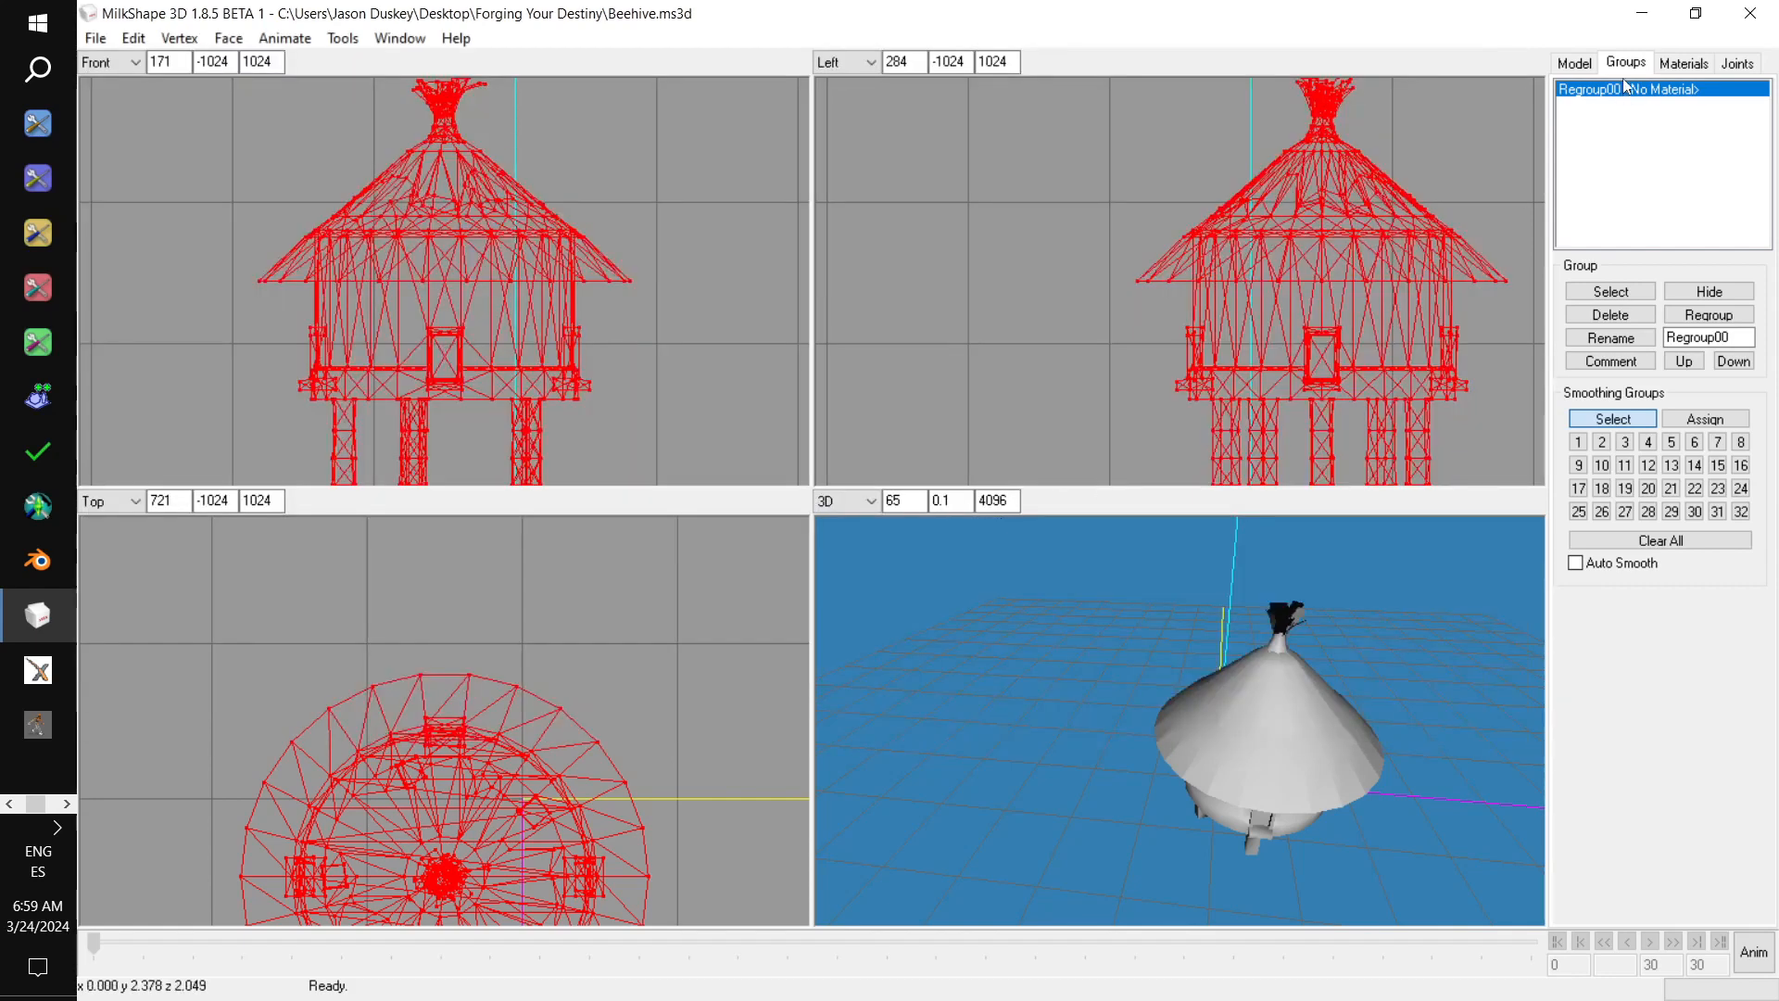
- Switch to SimPE, import Beehive 01.obj into the geometric data container with the Add action, and preview the combined mesh
click(1643, 12)
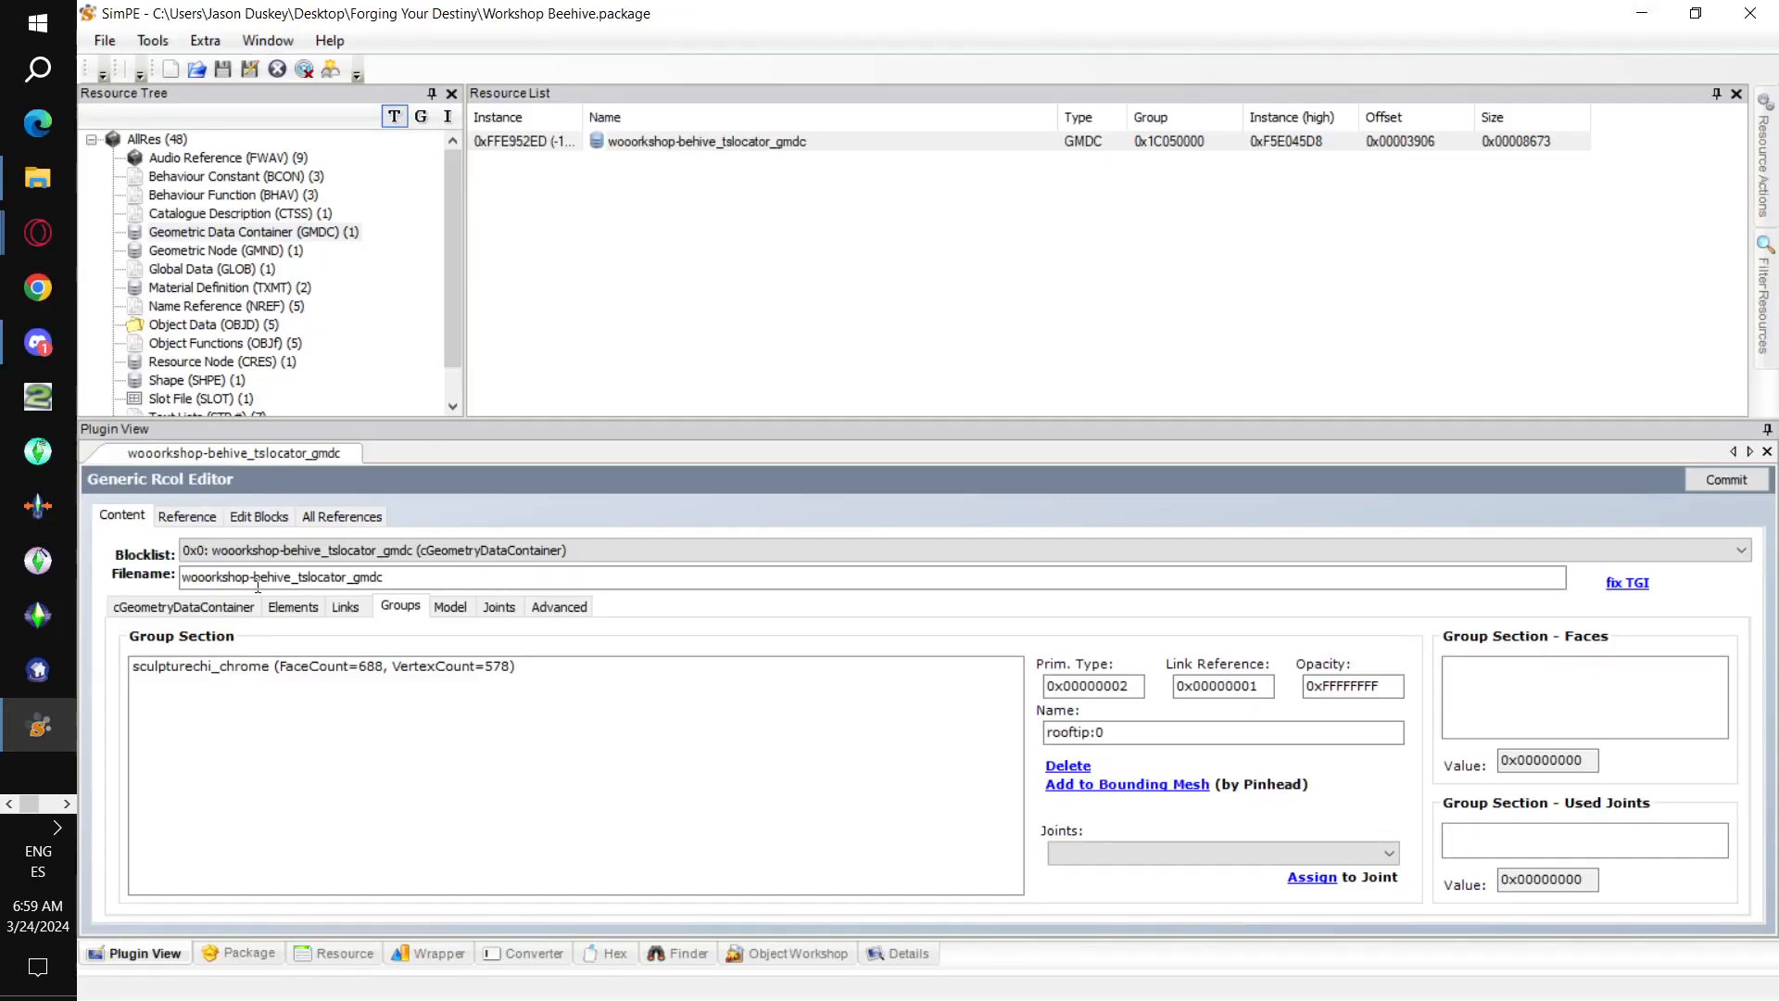
click(148, 609)
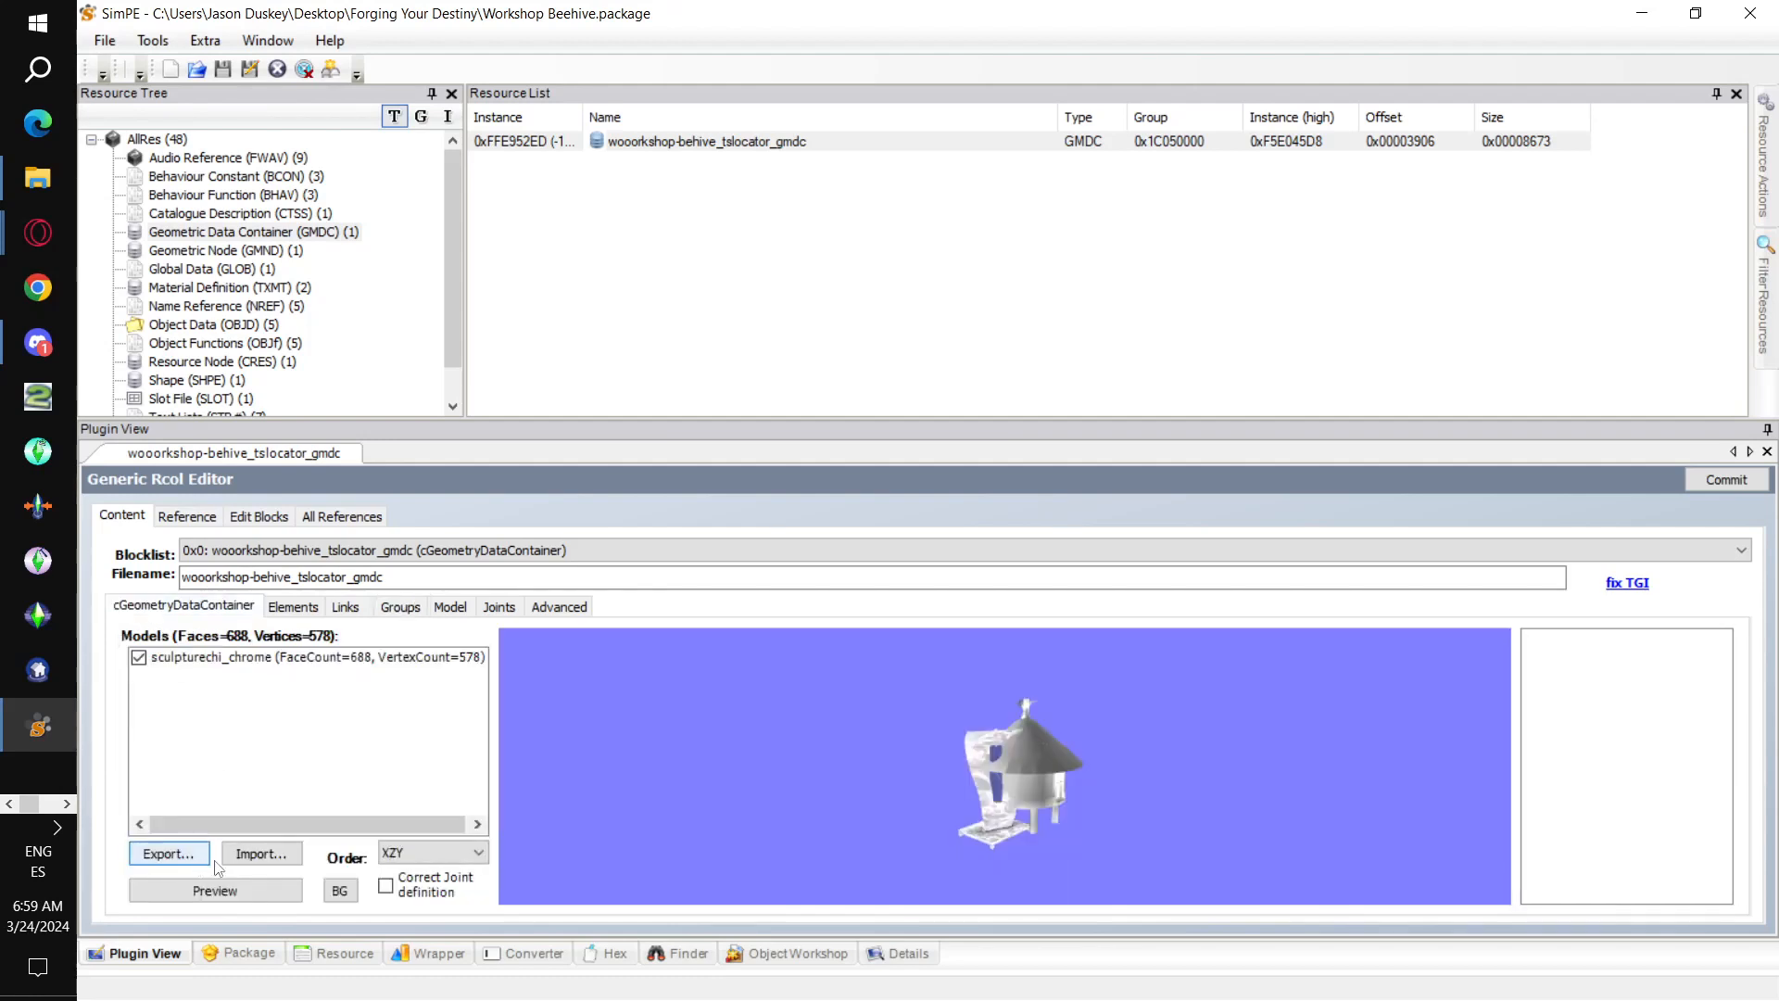
click(262, 854)
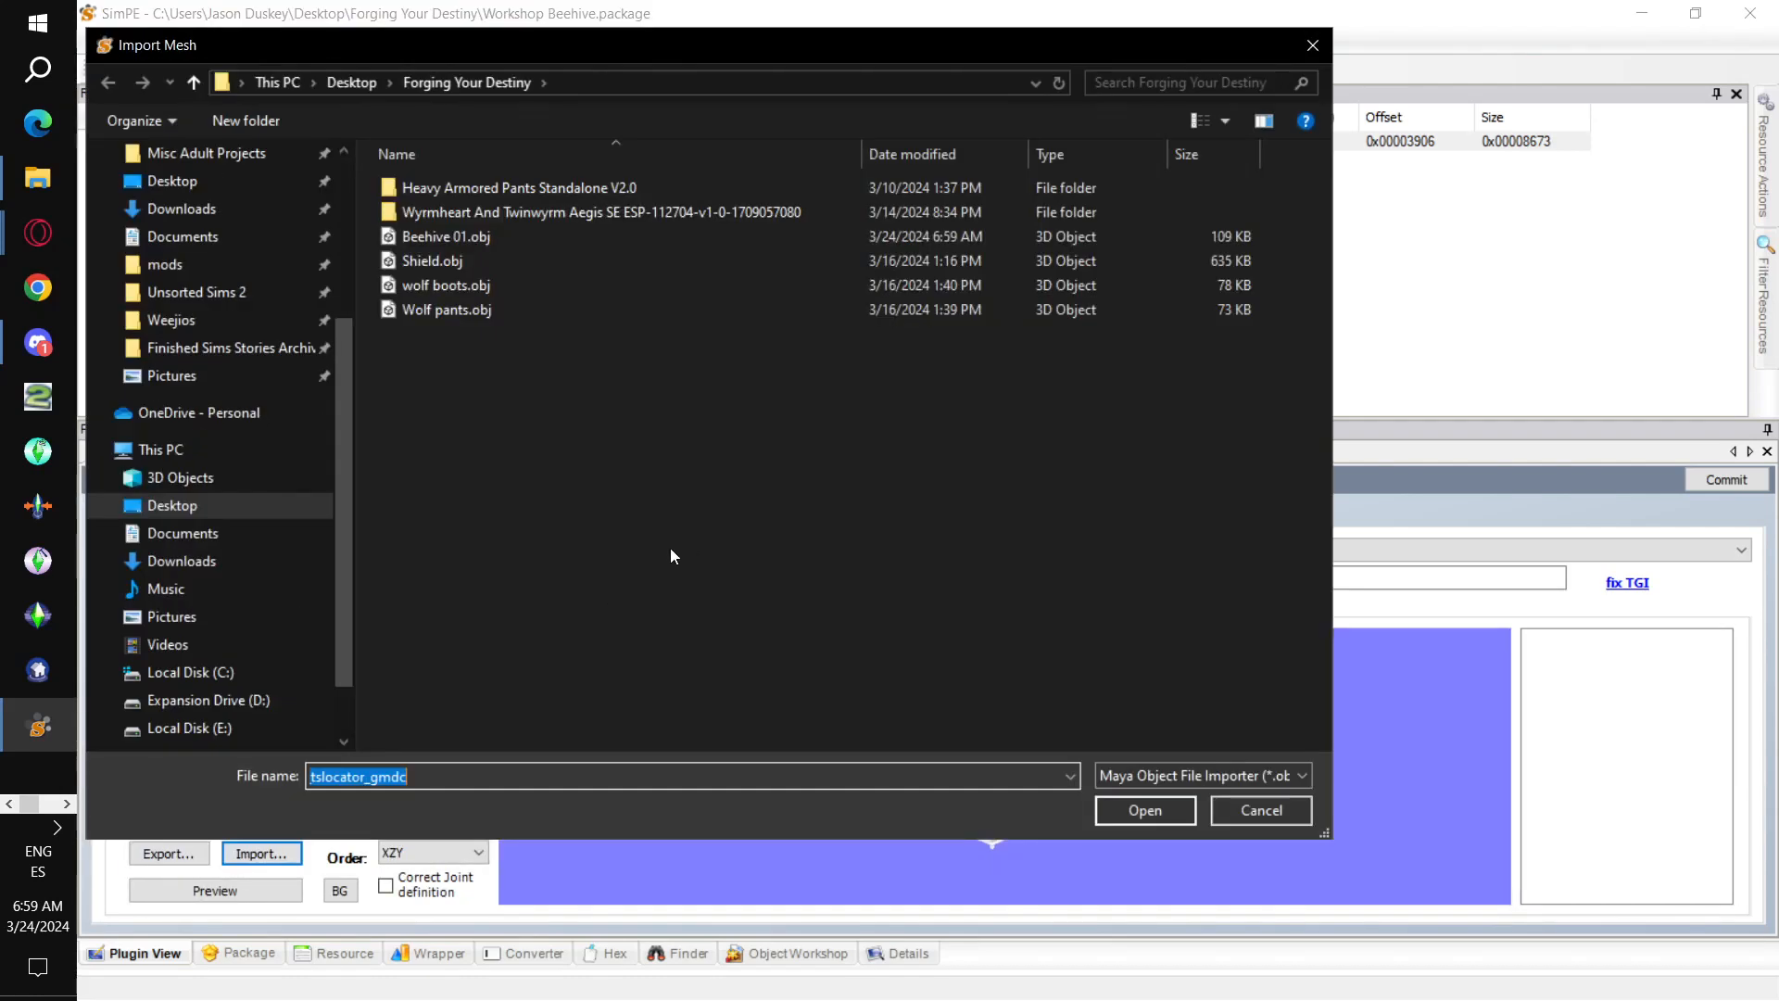
double_click(522, 239)
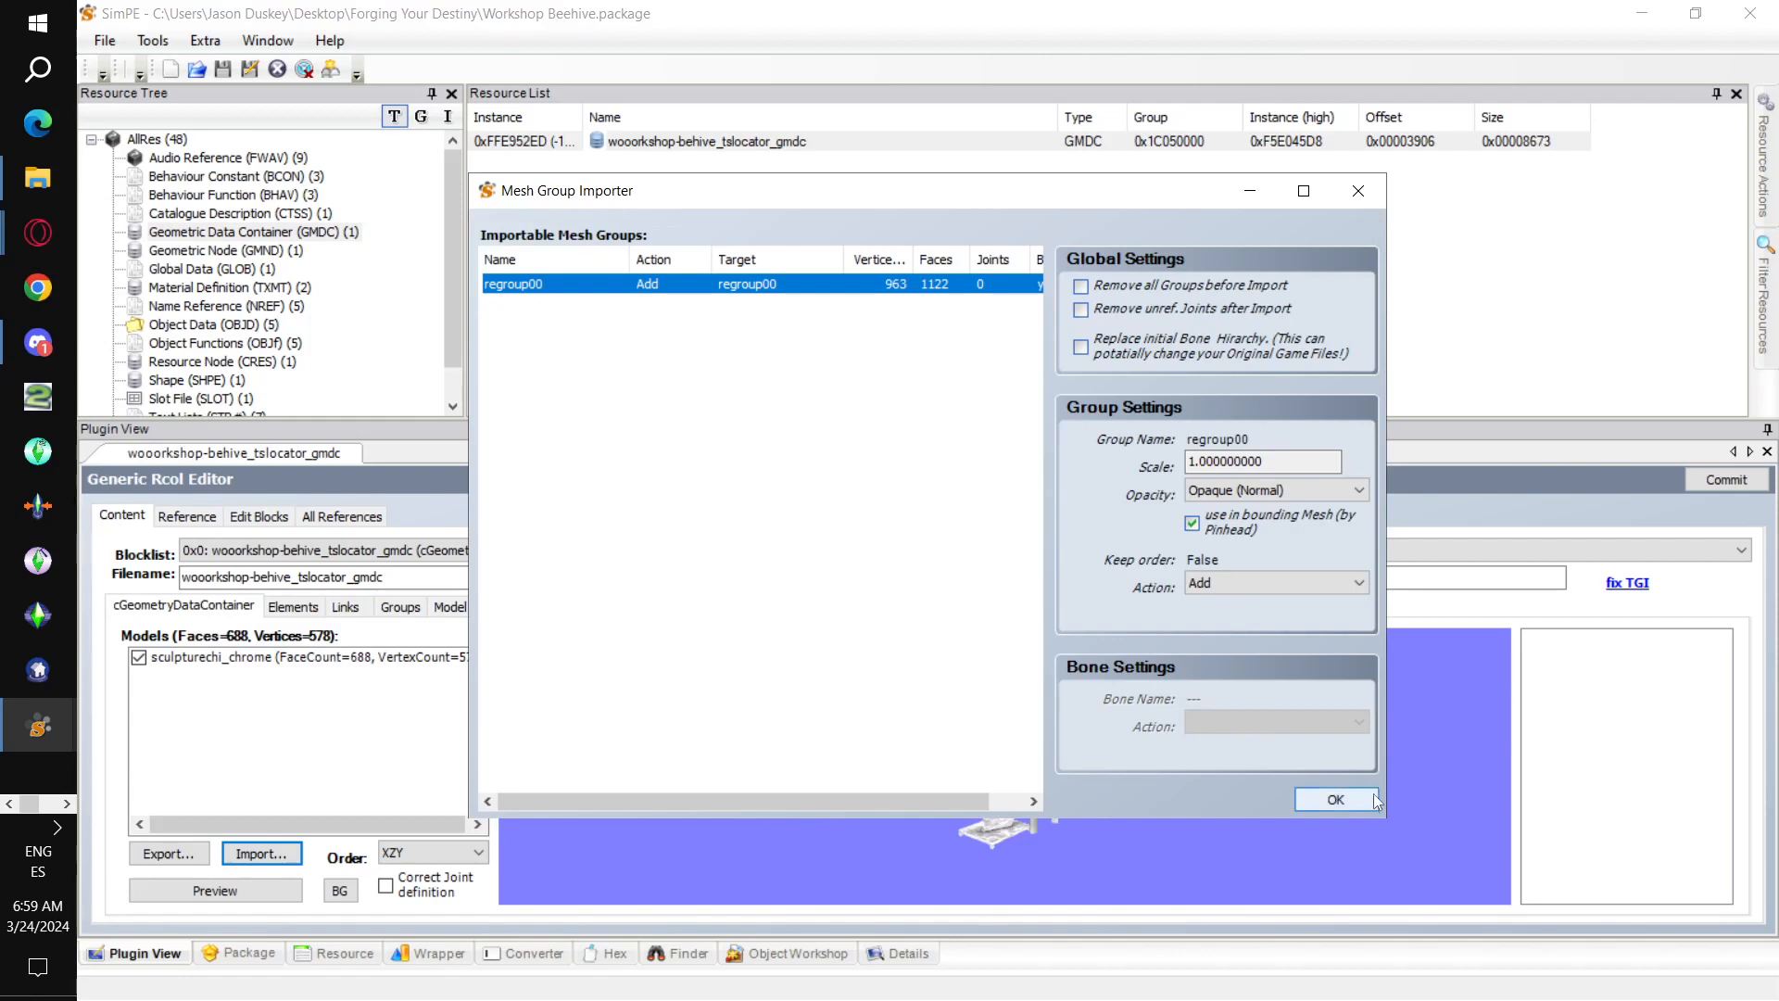
click(1336, 799)
click(227, 892)
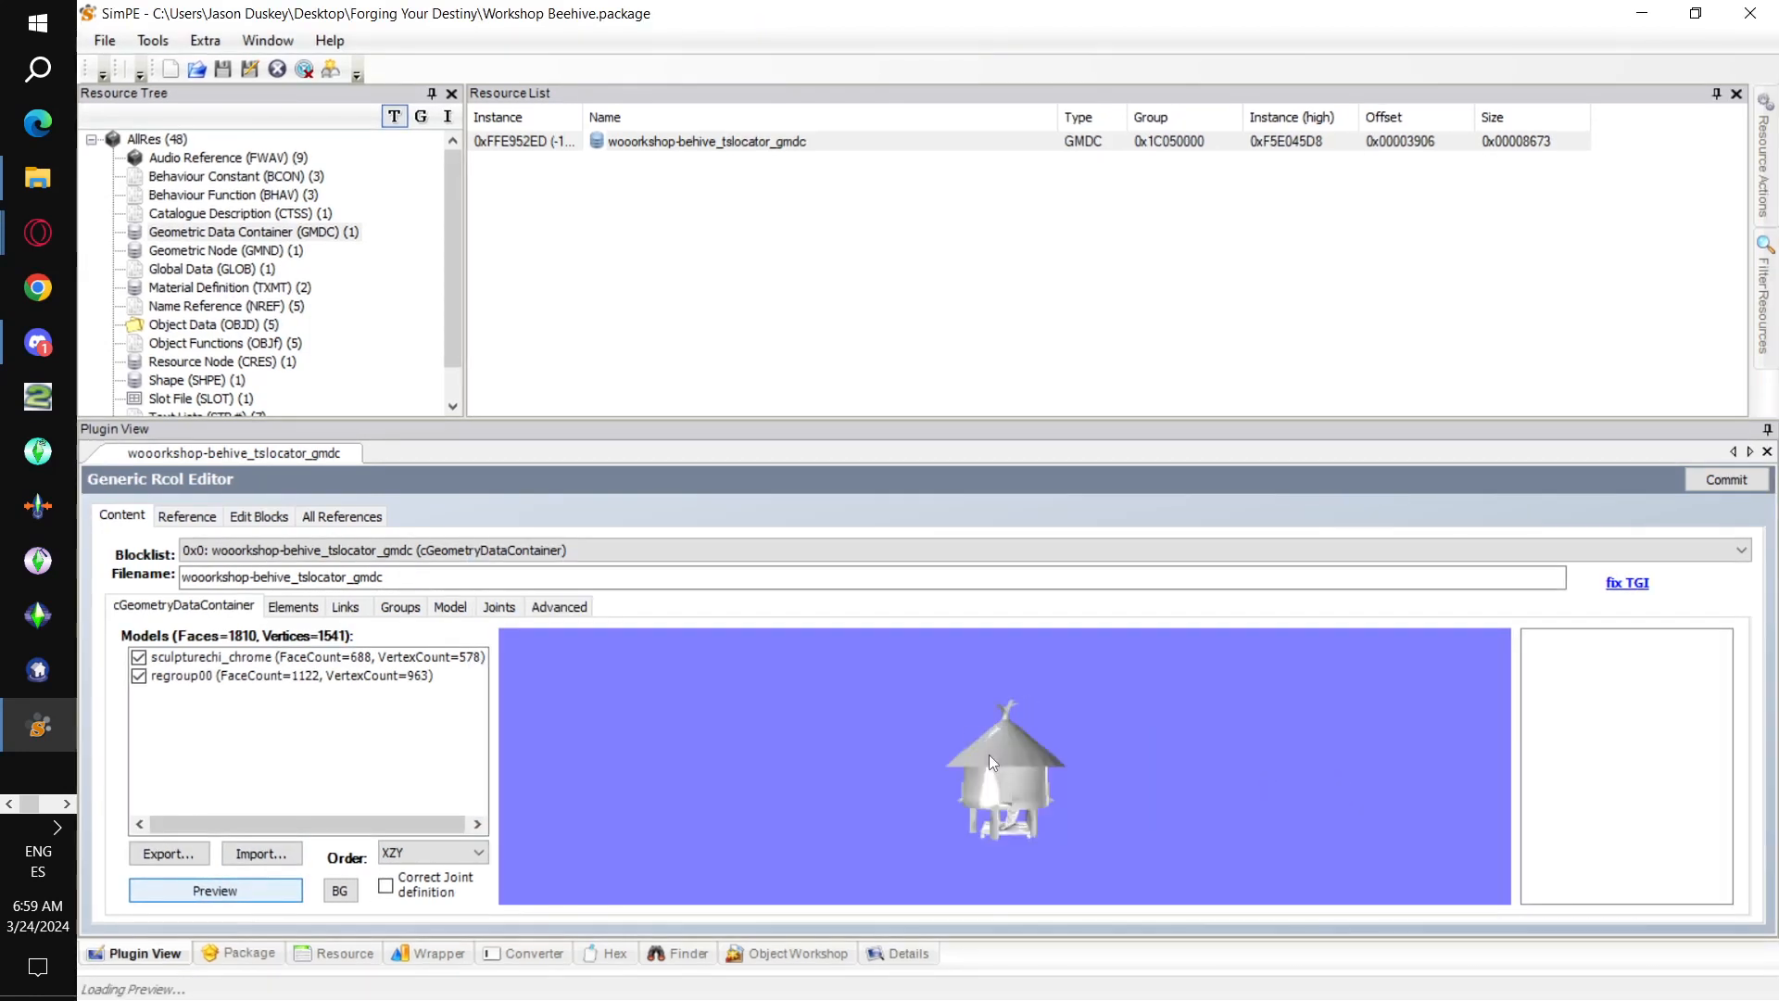
drag(1030, 755, 568, 753)
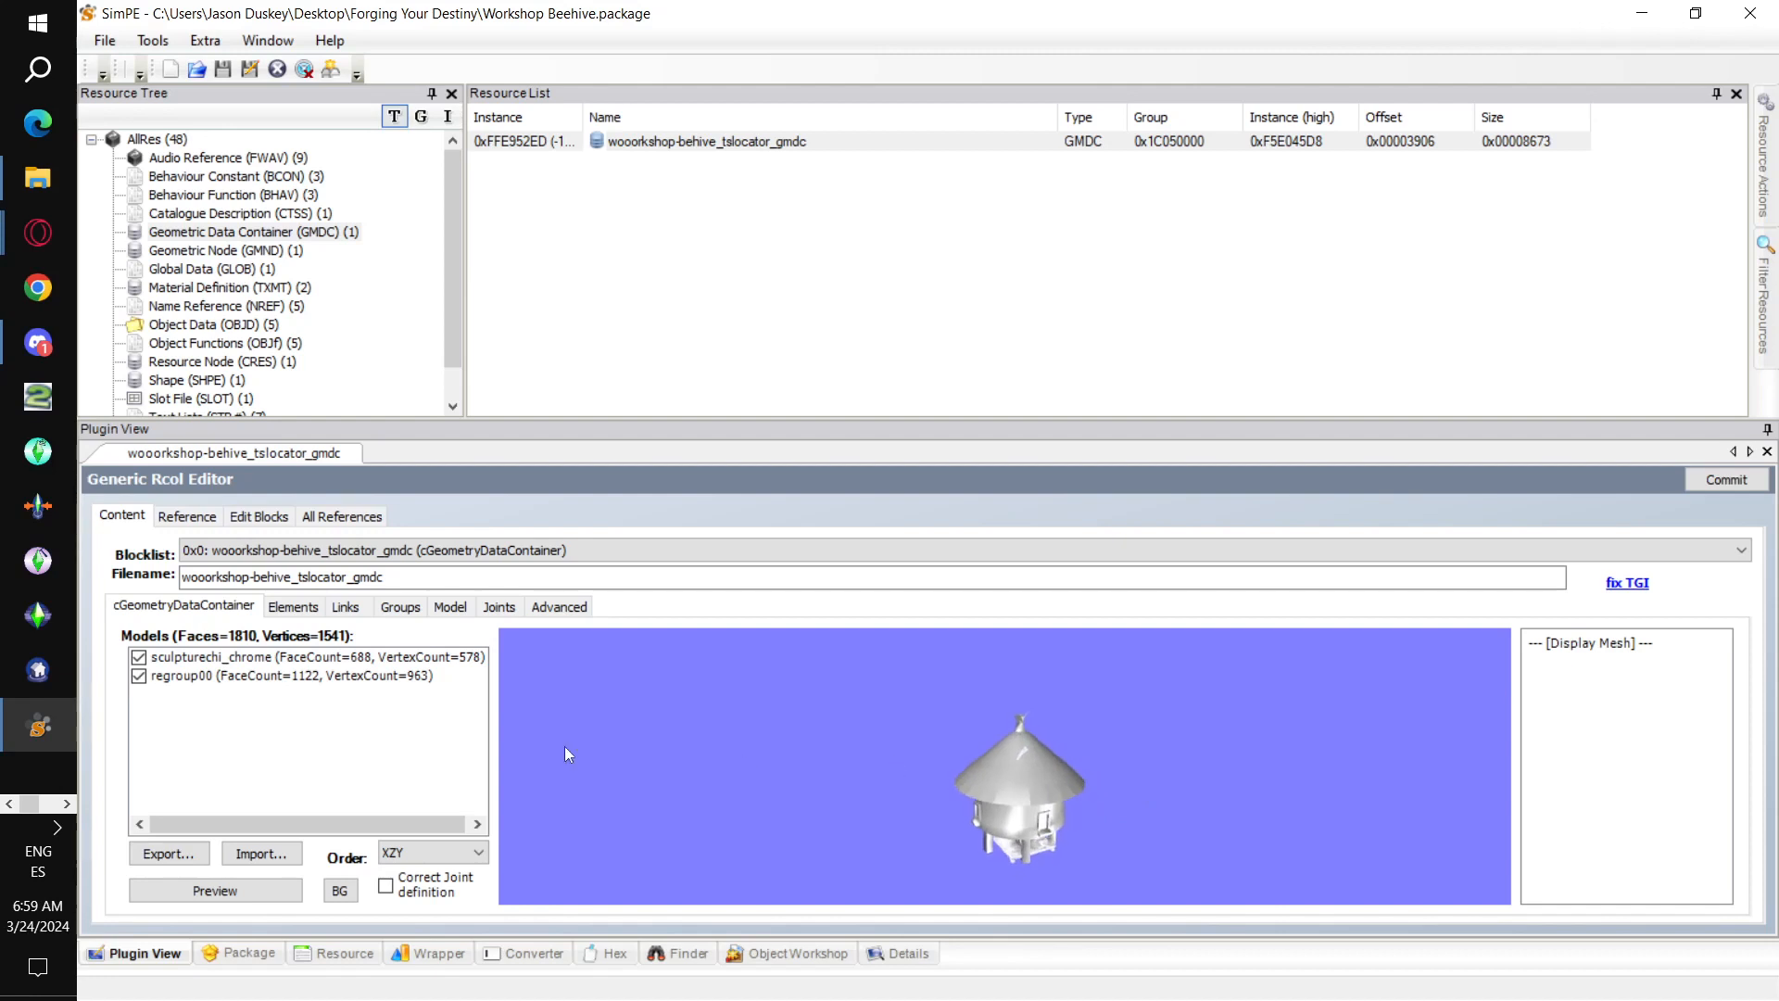
- Rename the regroup00 group to sculpturechi_chrome and delete the original sculpture group with 688 faces
click(416, 611)
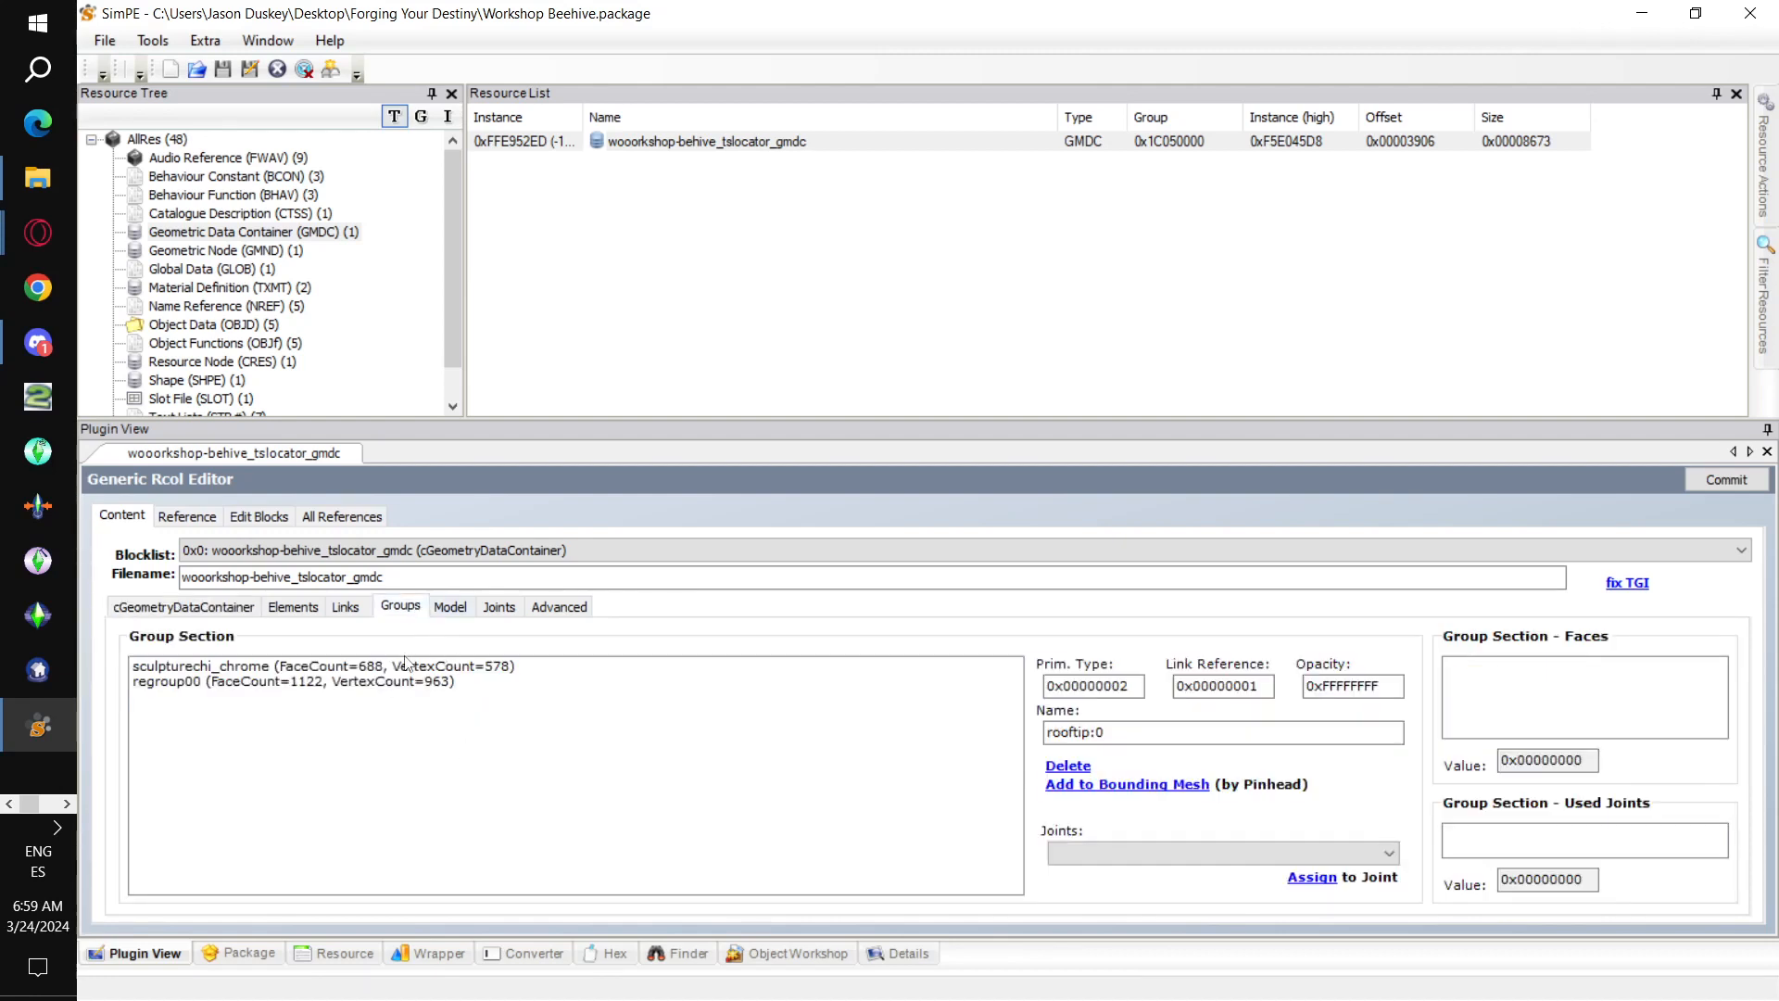
click(407, 668)
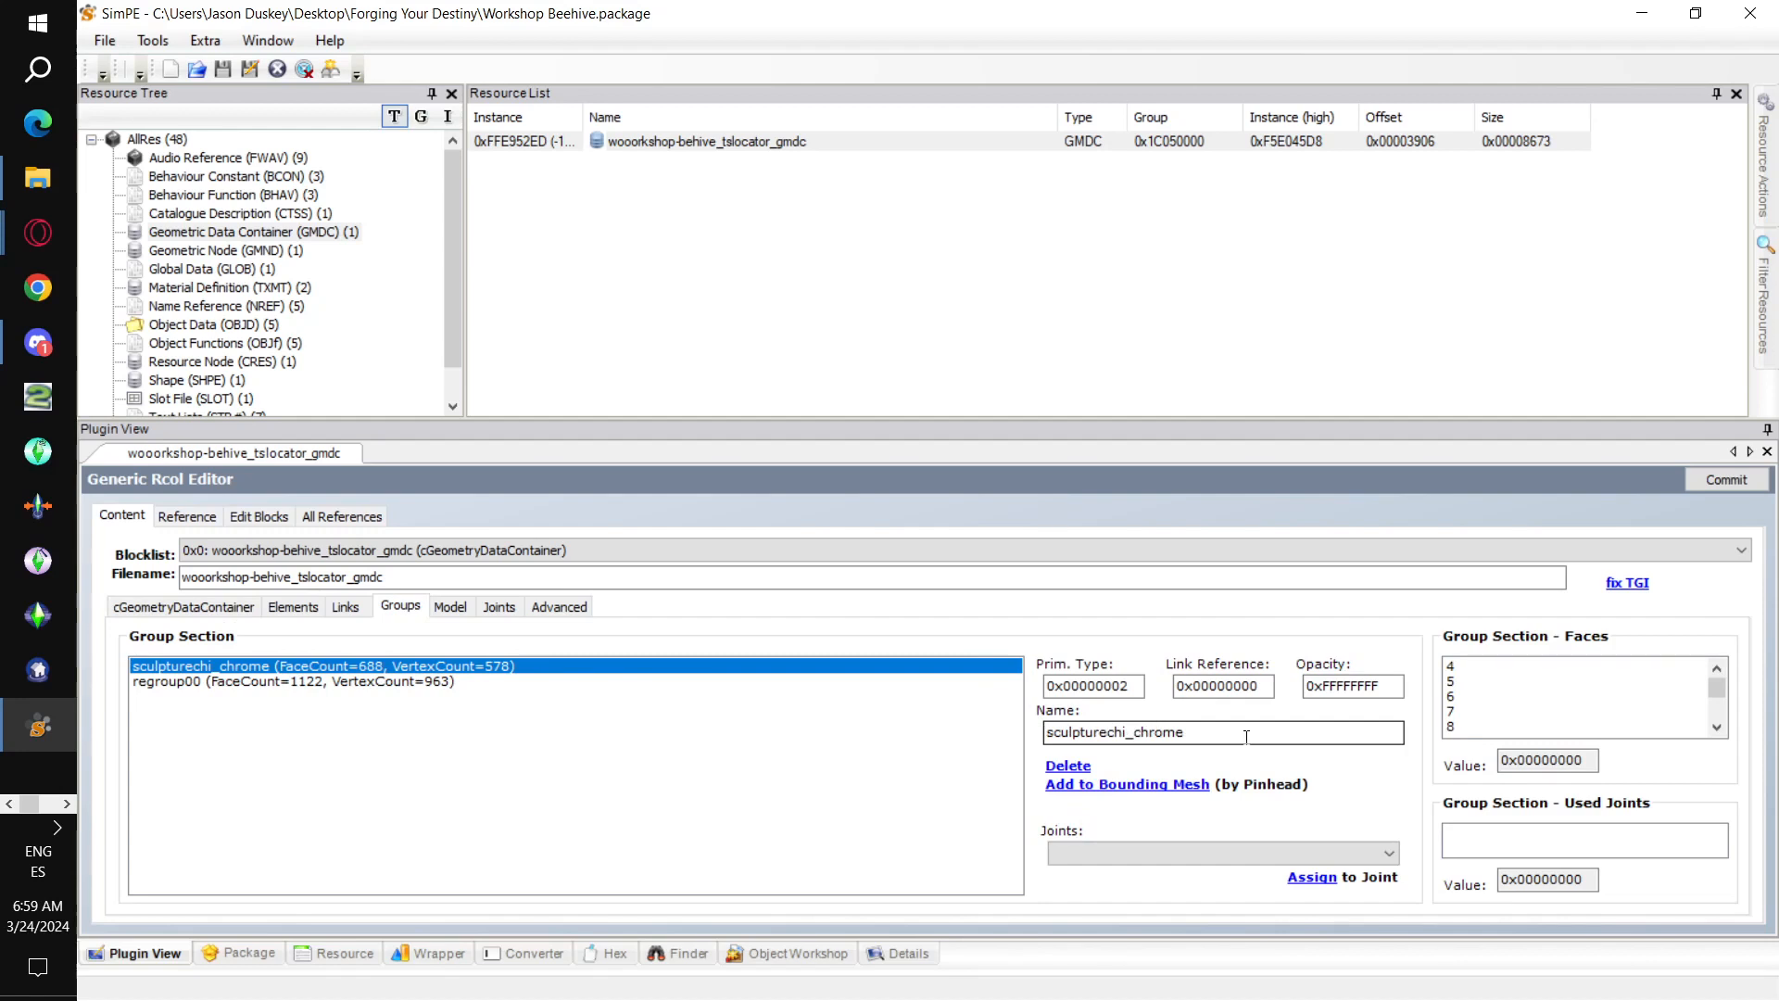
click(266, 686)
text(sculpturechi_chrome)
click(354, 670)
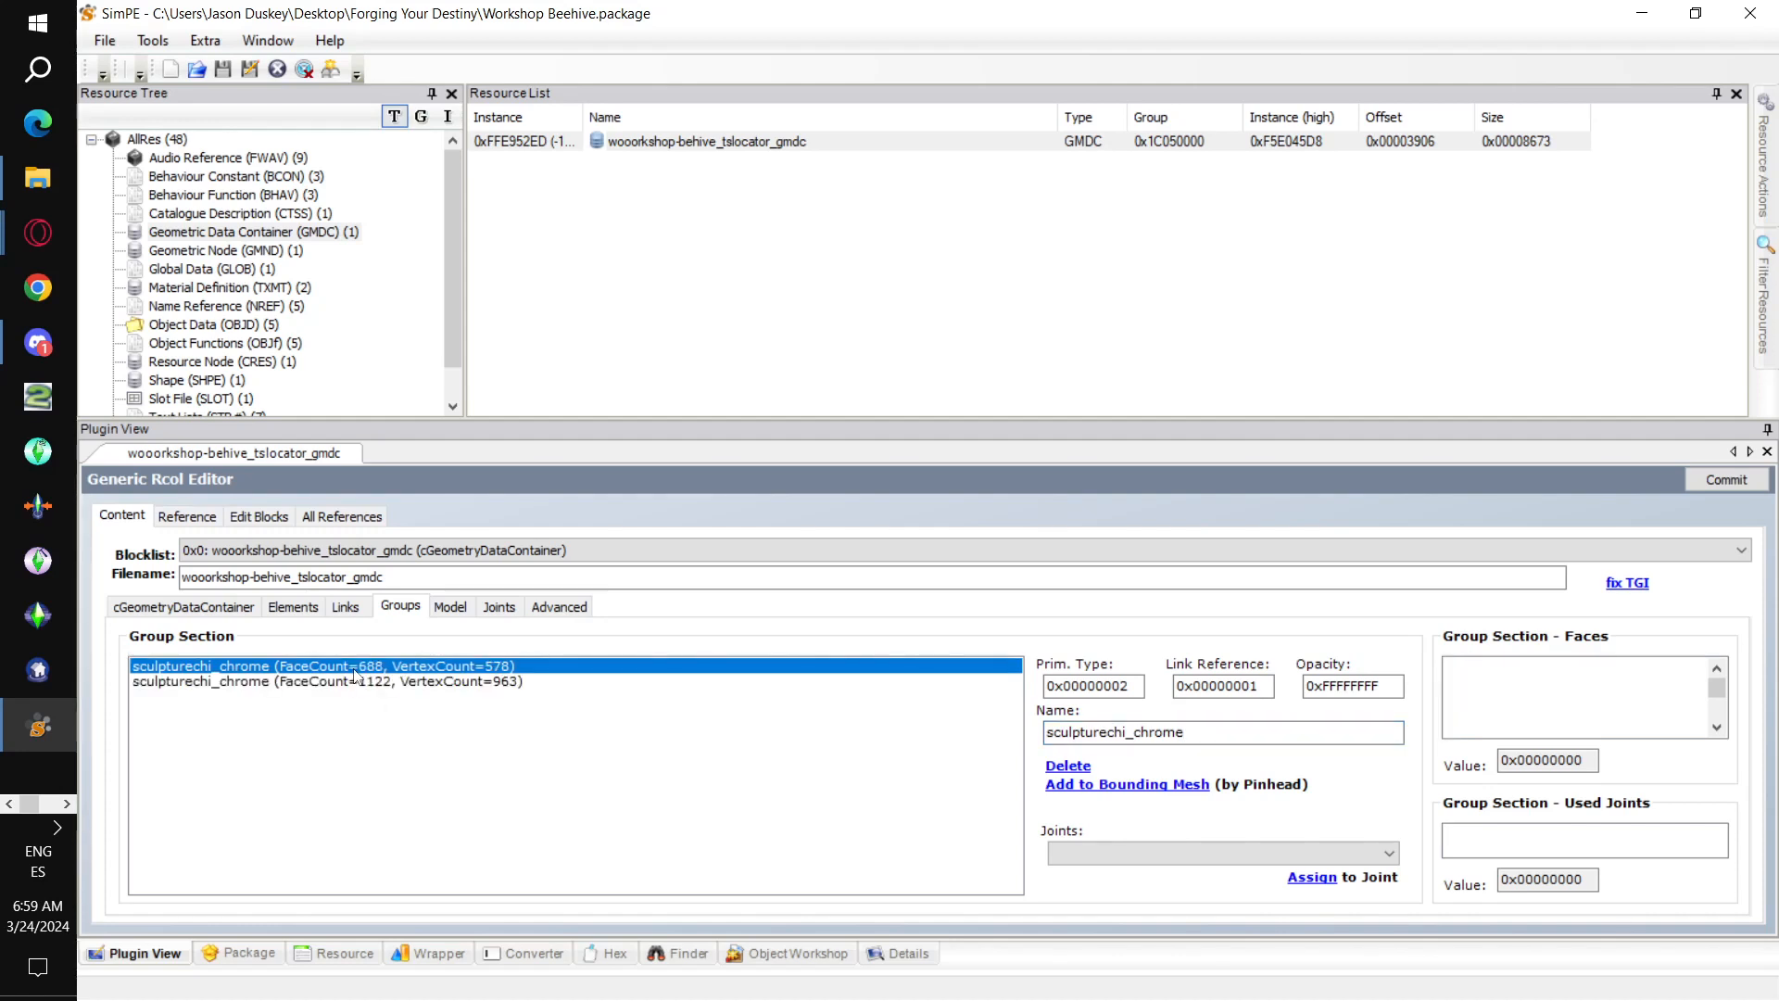
click(1066, 766)
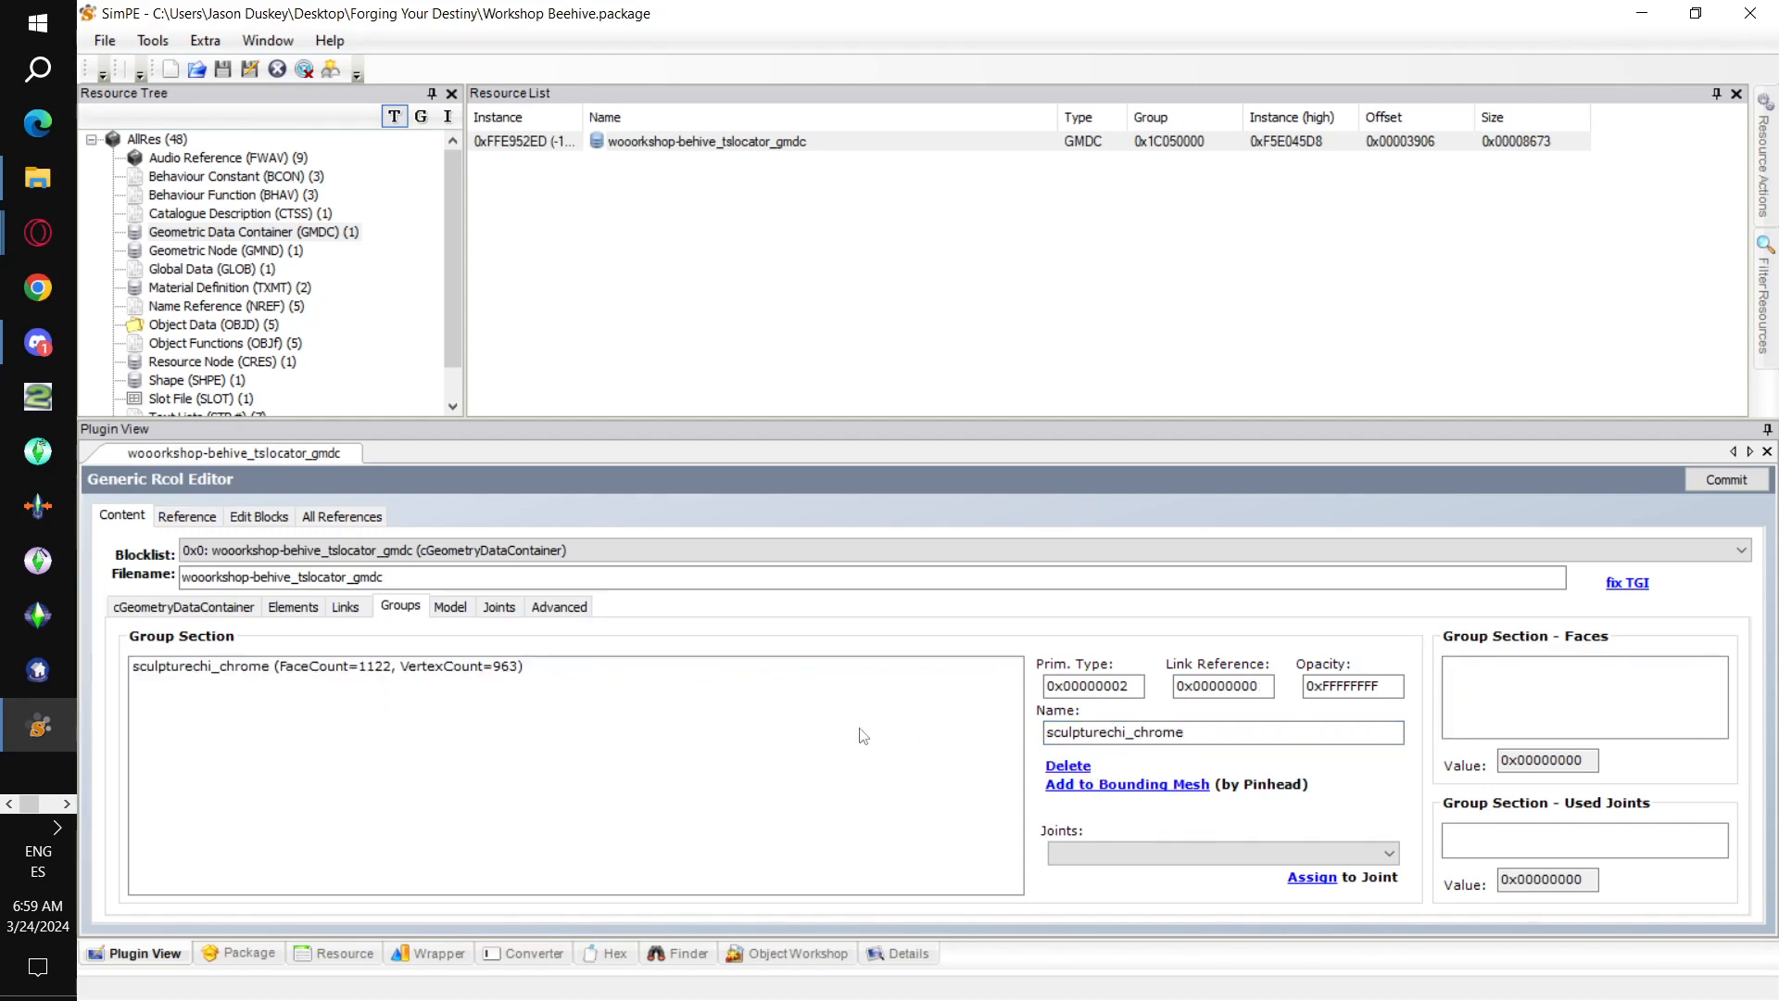
- Preview the remaining beehive mesh and rotate it to inspect its texture mapping
click(219, 607)
click(215, 889)
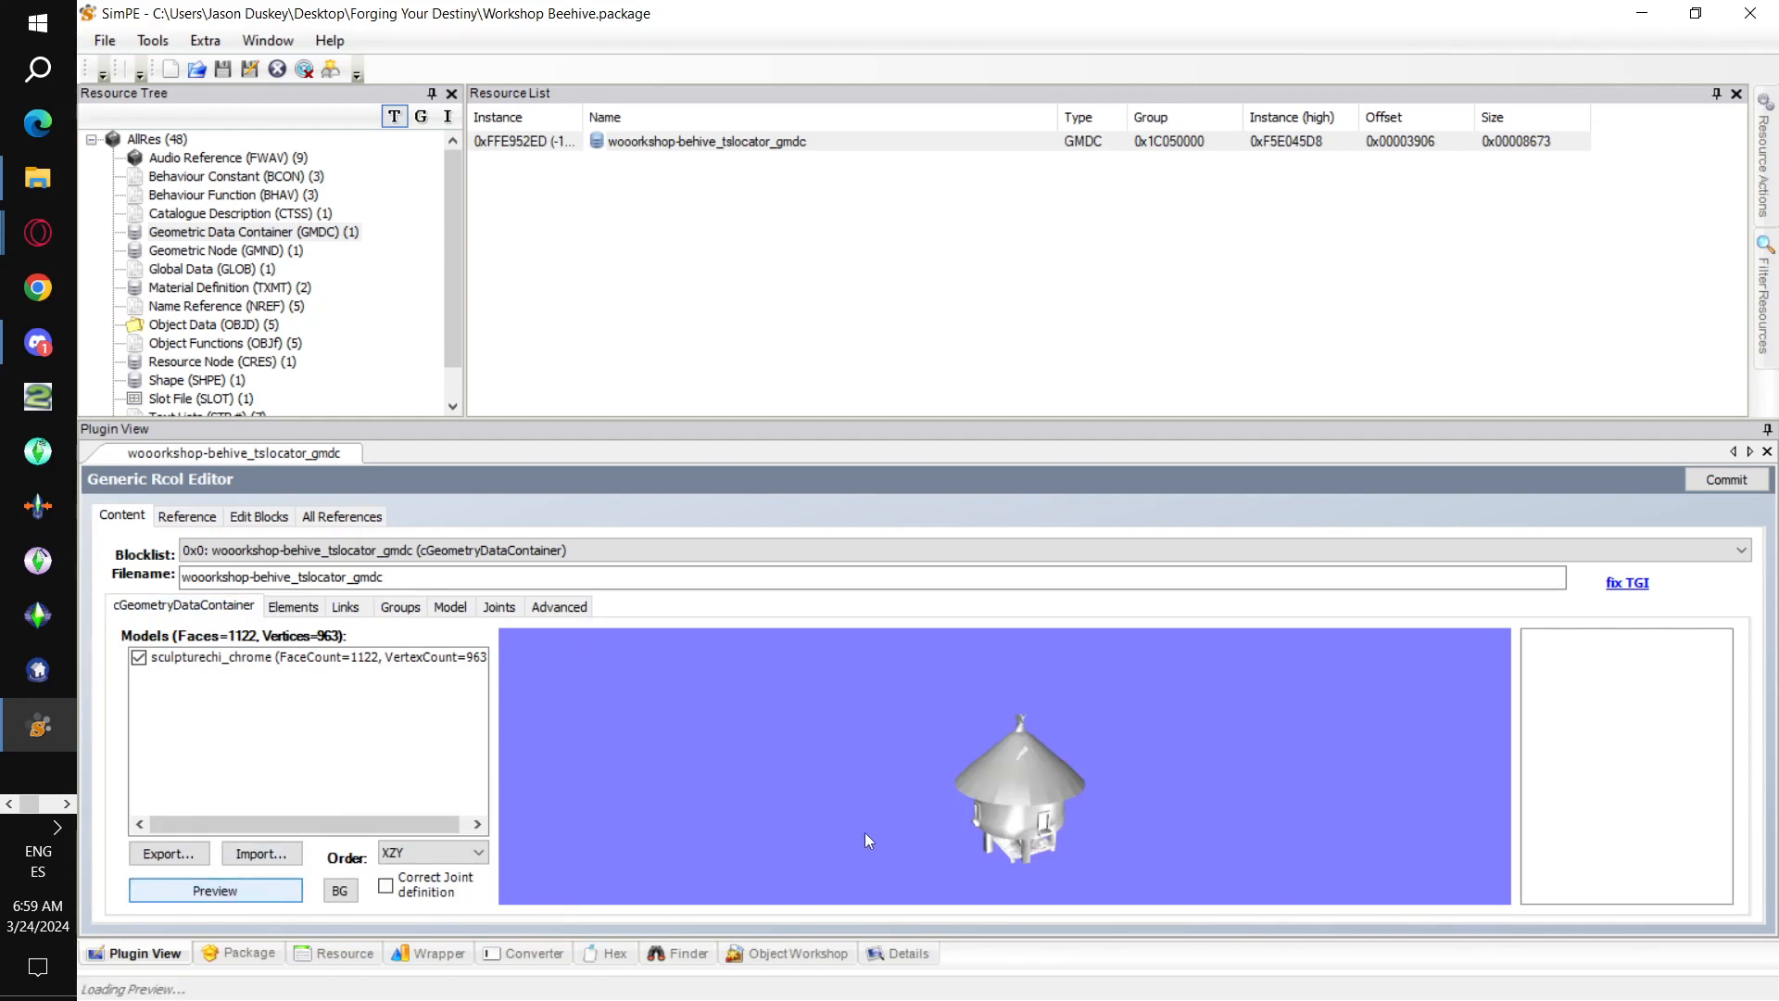
drag(1099, 788, 1056, 798)
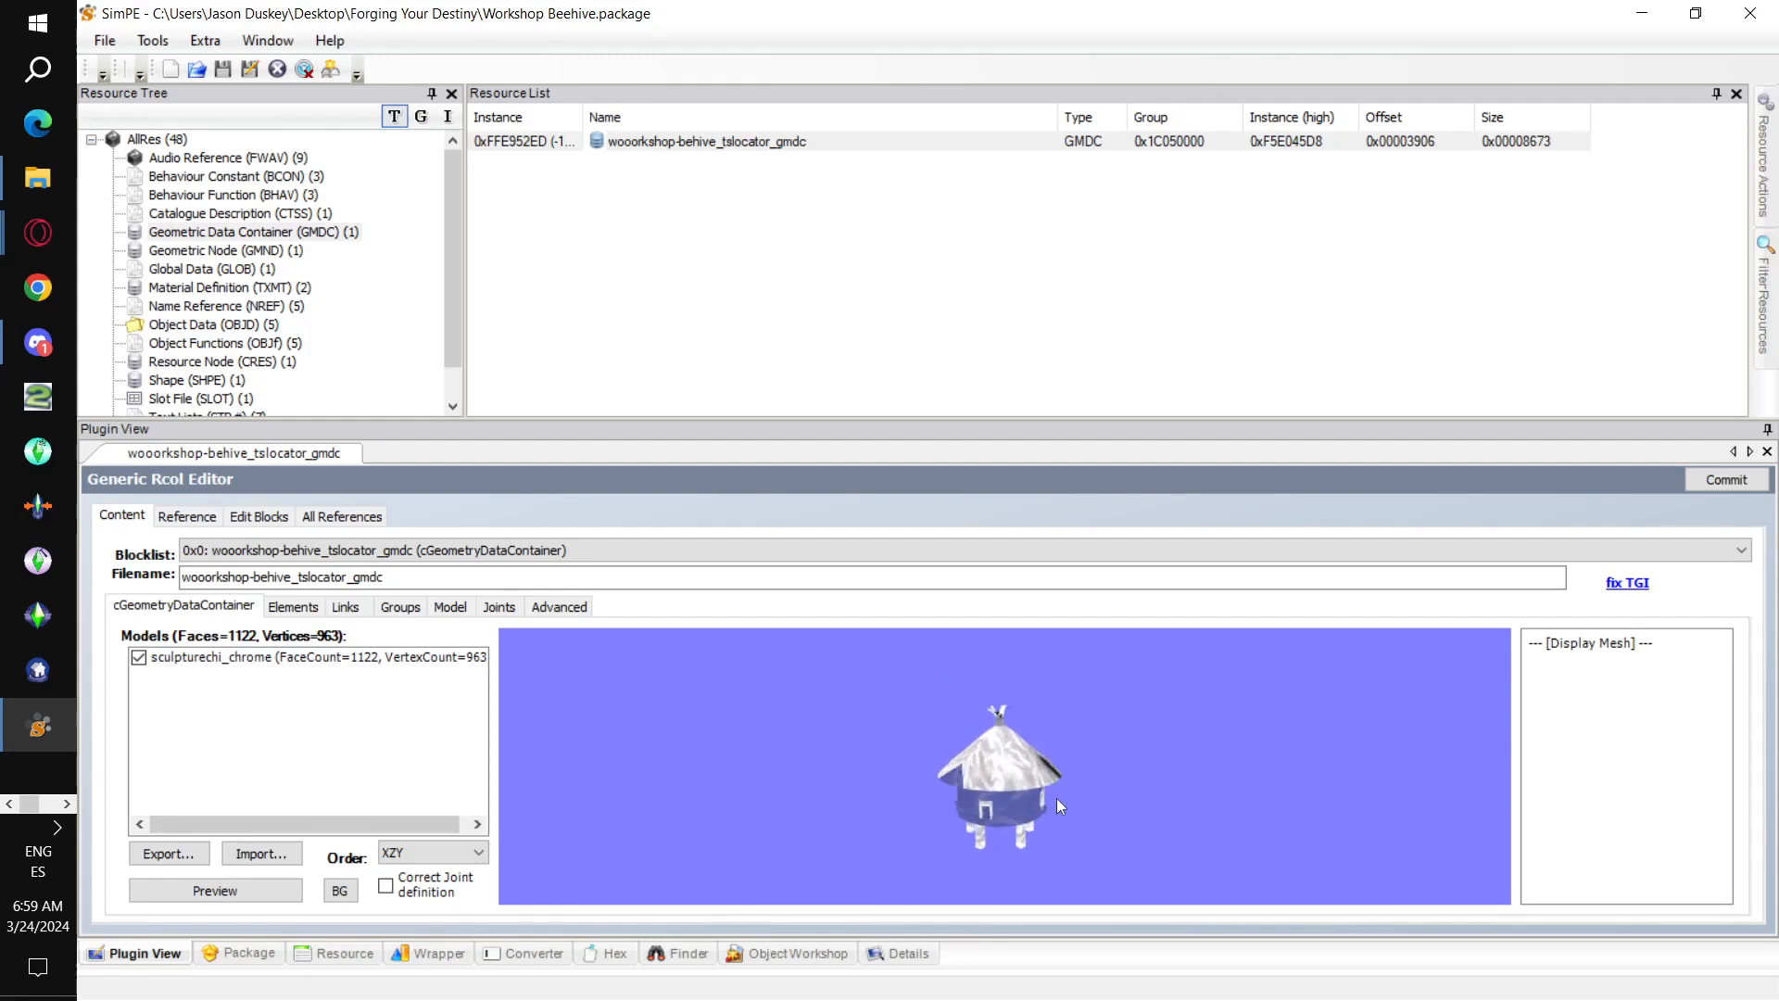
- Commit the geometric data container changes and save the Workshop Beehive package
click(1747, 482)
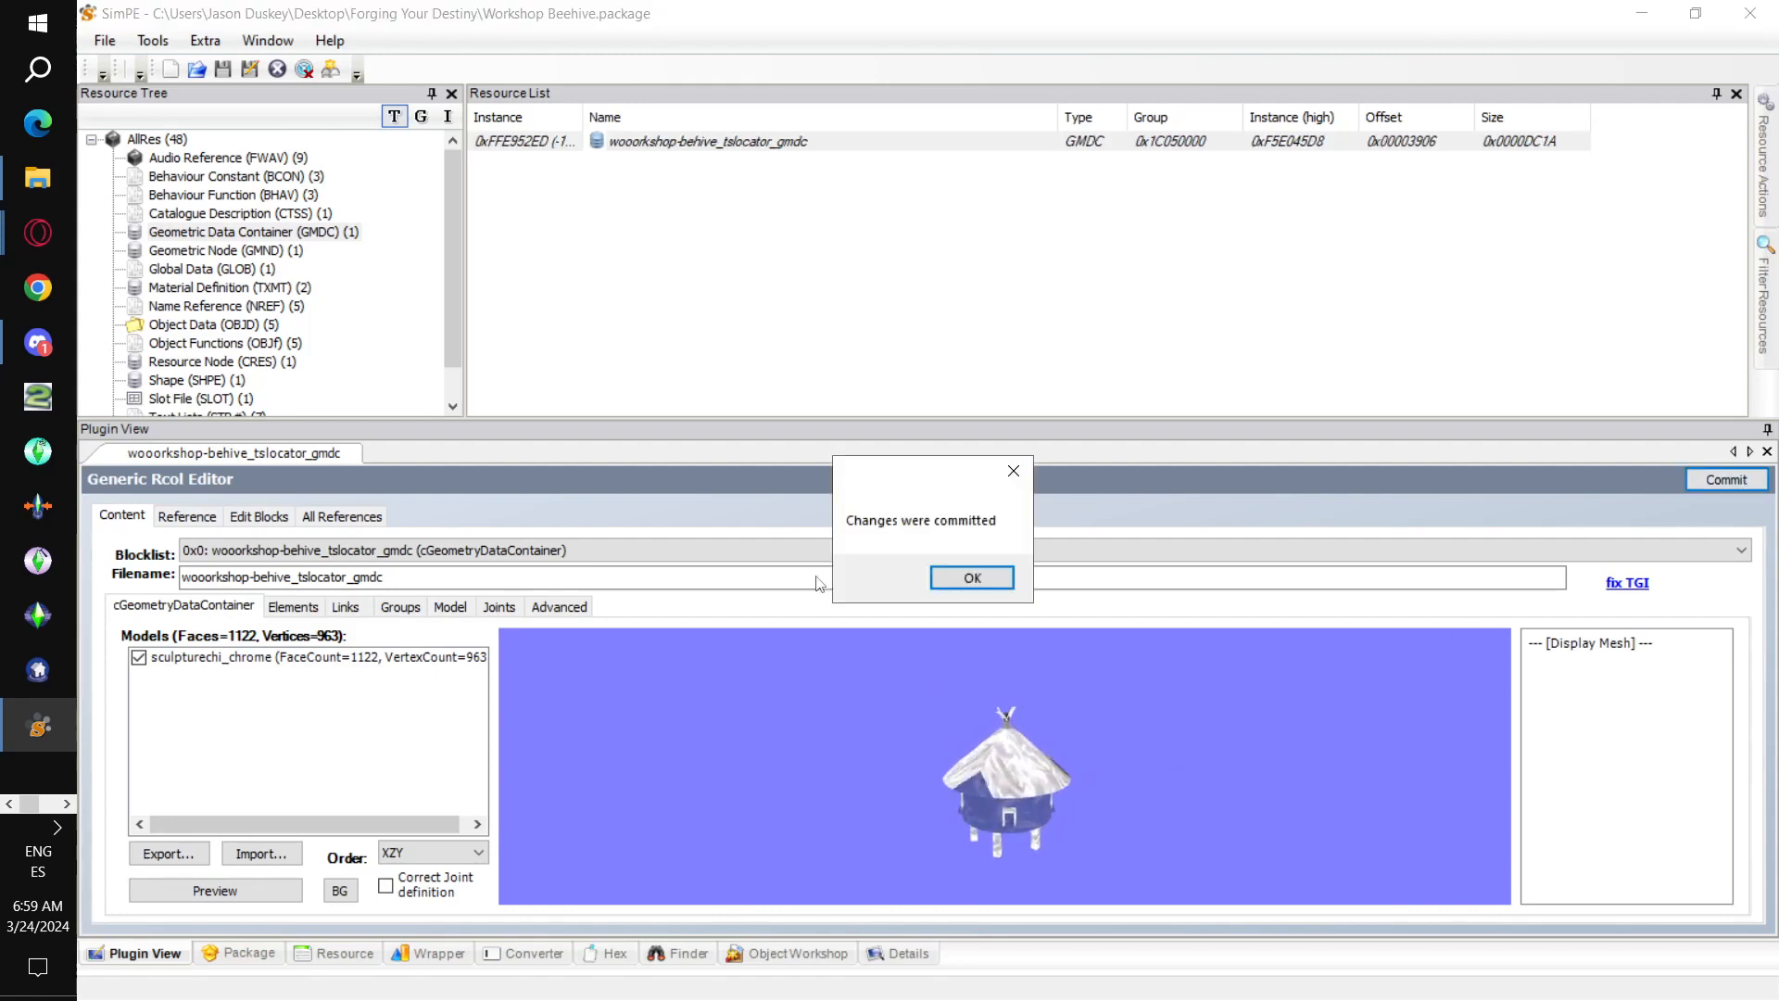
click(955, 573)
click(105, 40)
click(129, 171)
- Open the wooorkshop-behive-chrome_txtr texture image and sort the resource list by name
scroll(325, 318, down, 1)
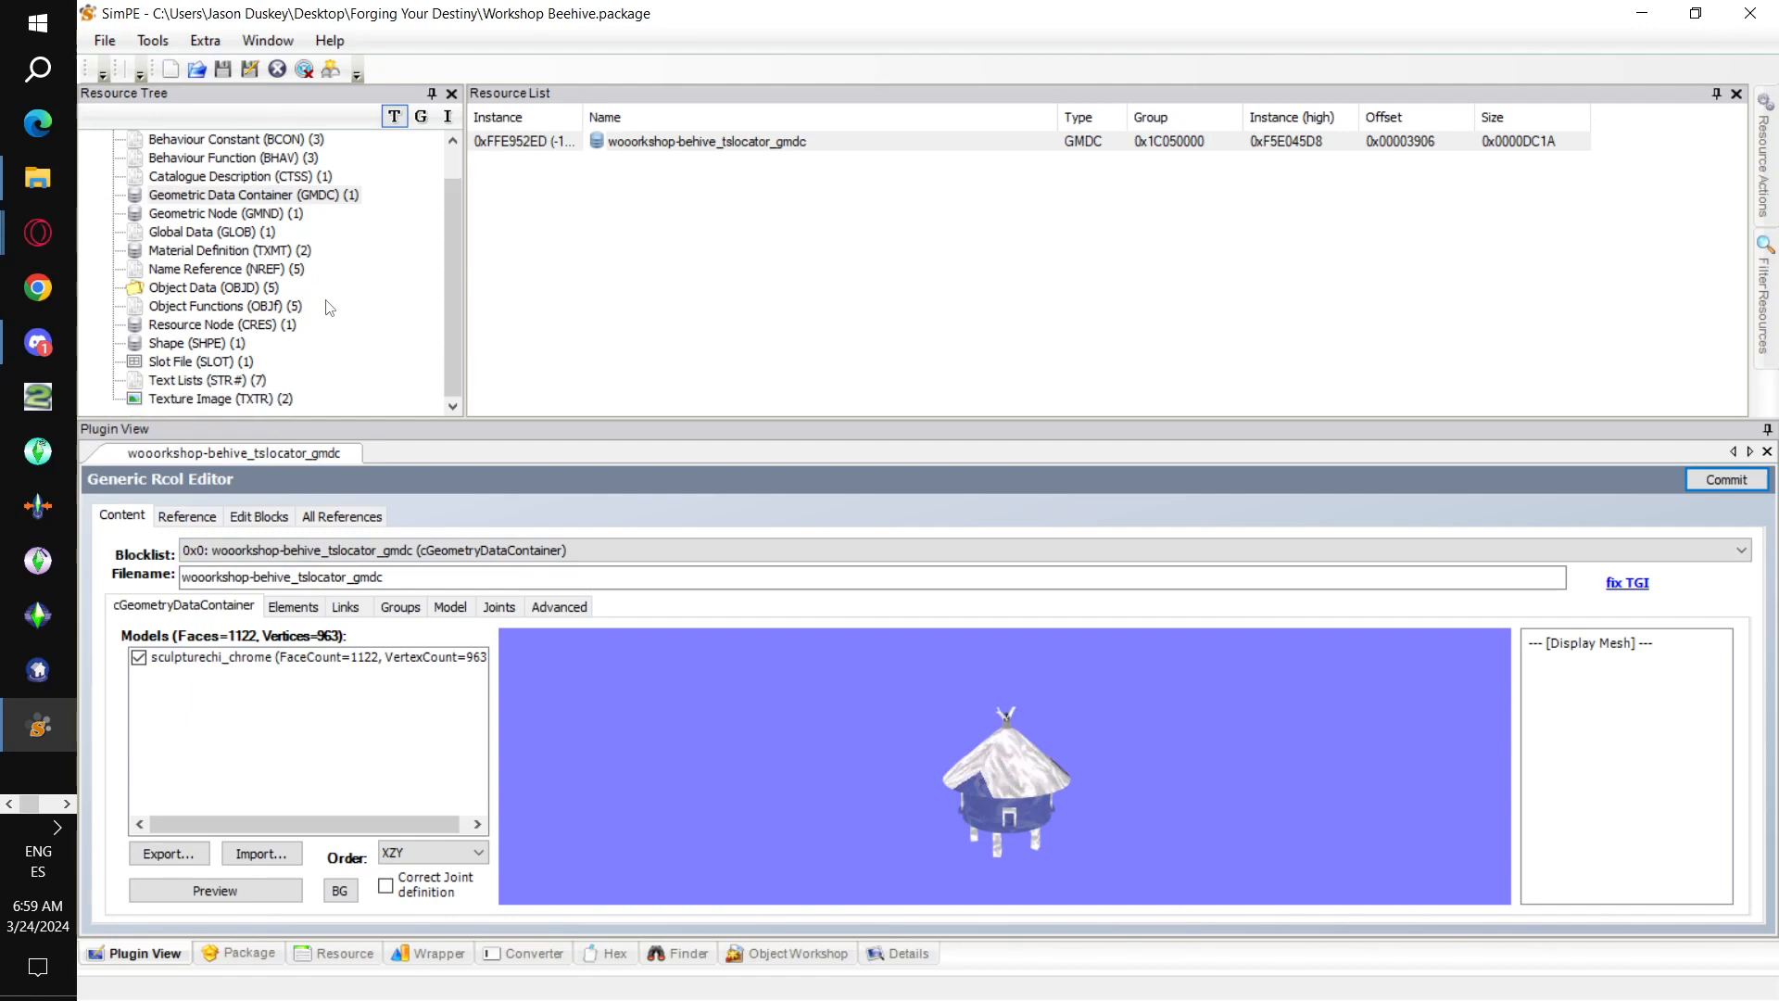
click(274, 399)
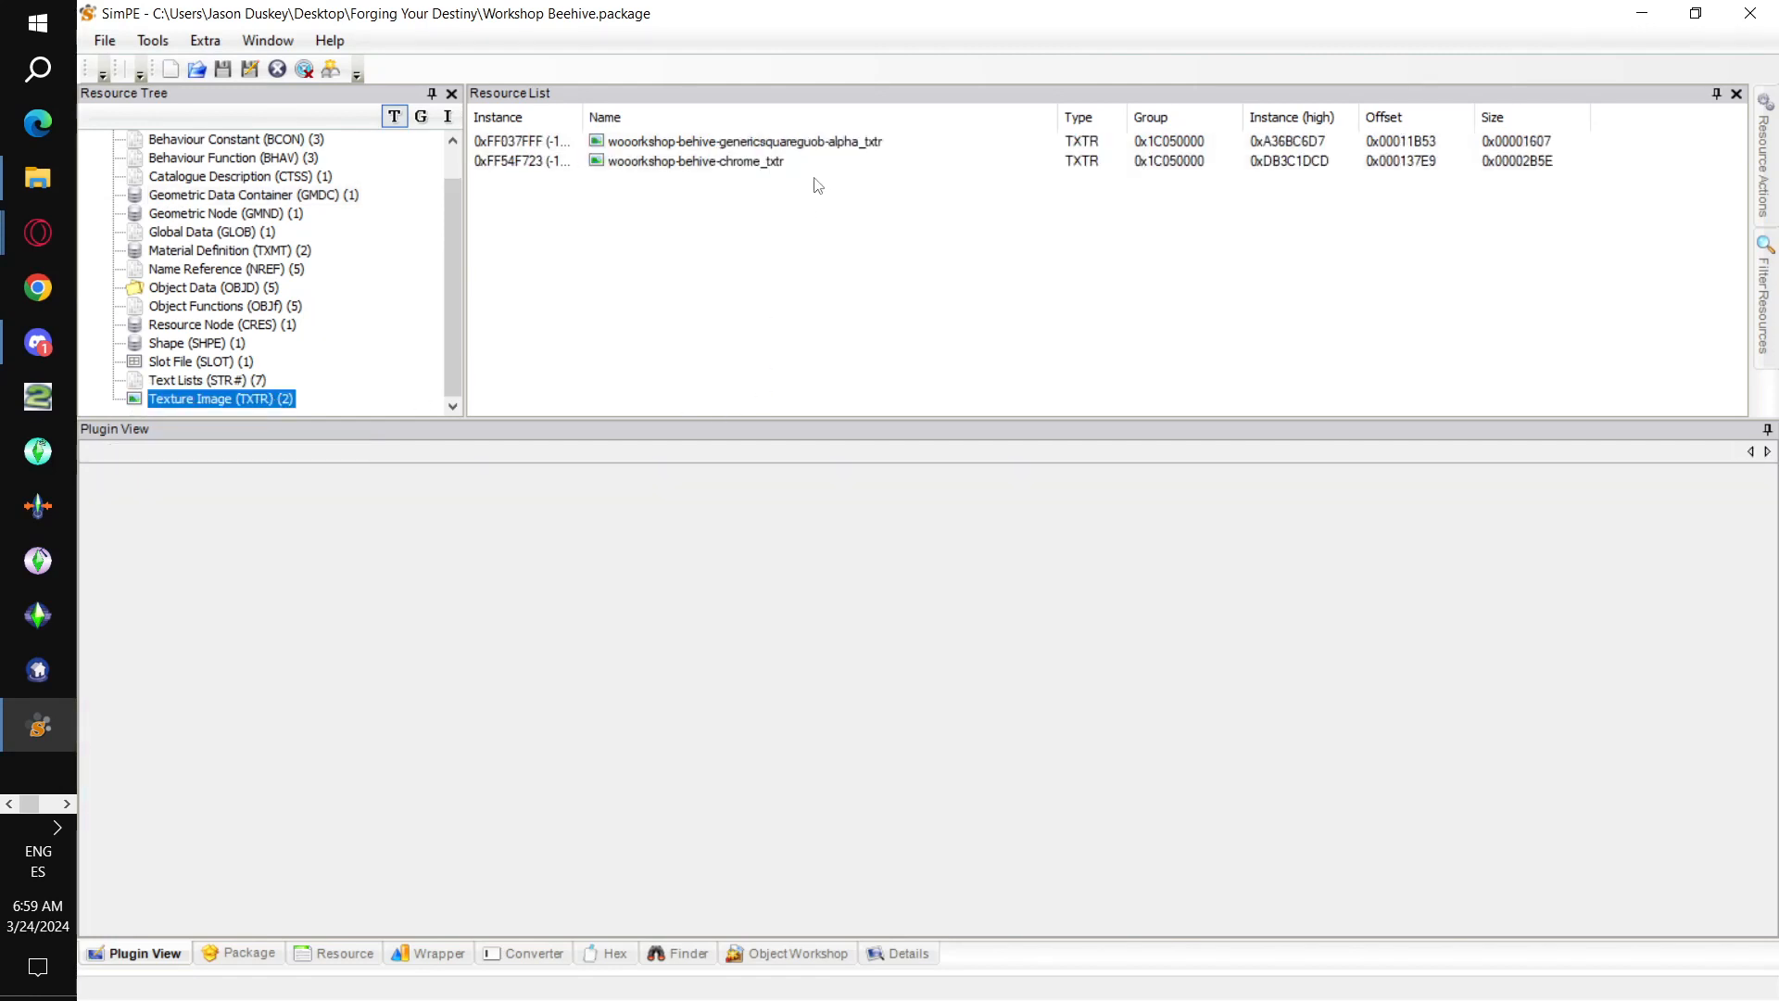
click(787, 164)
click(798, 128)
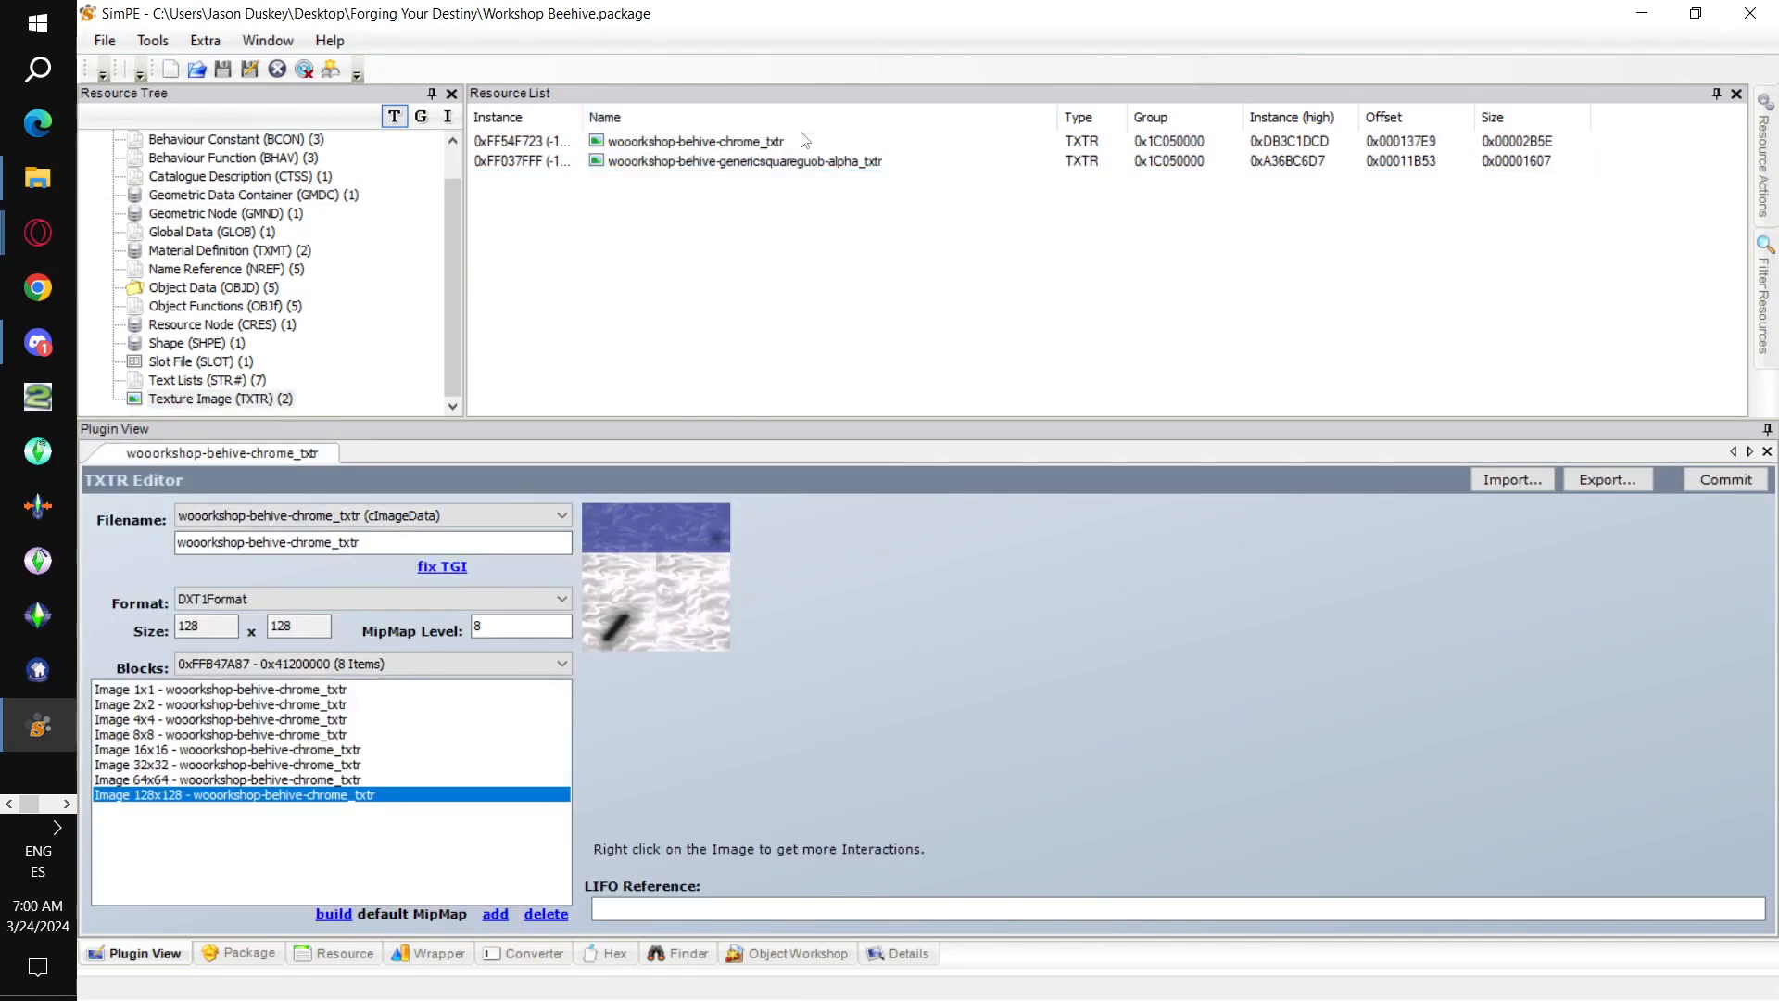
- Delete the wooorkshop-behive-genericsquareguob-alpha_txtr texture image from the package
click(816, 163)
right_click(813, 161)
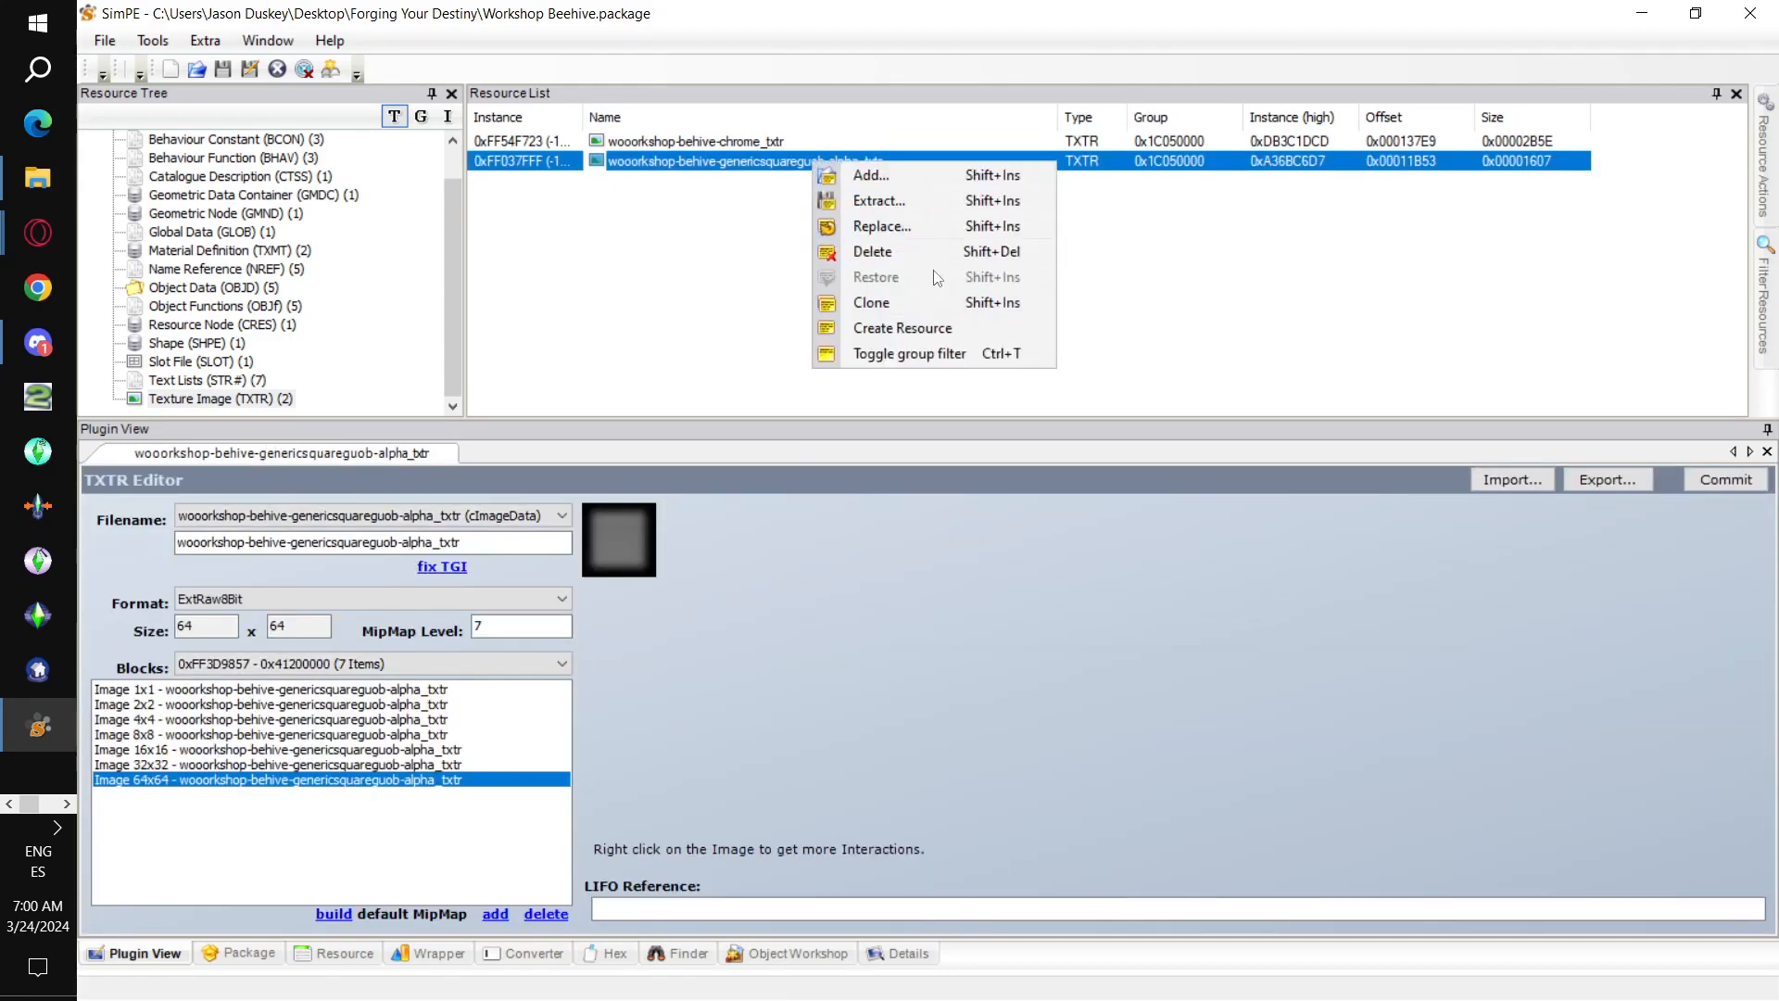
click(913, 248)
- Rebuild the wooorkshop-behive-chrome_txtr texture from Beehive.png as DXT3Format using Build DXT, and commit it
click(779, 141)
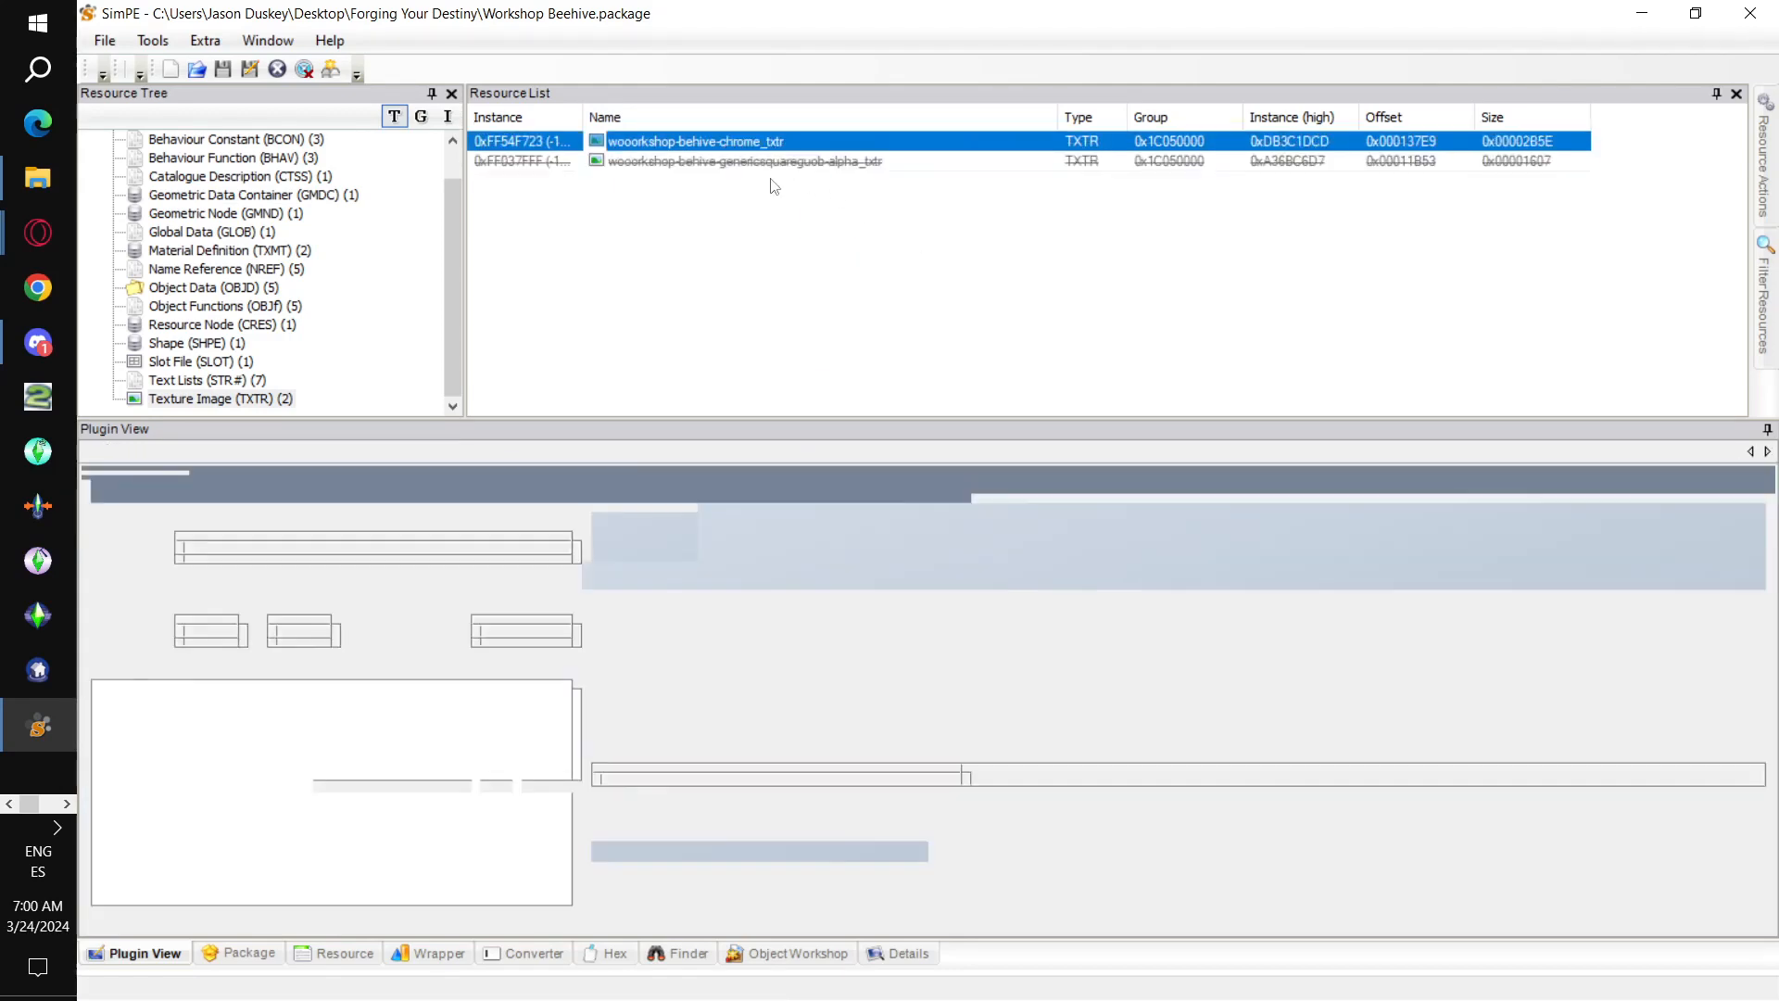
right_click(678, 545)
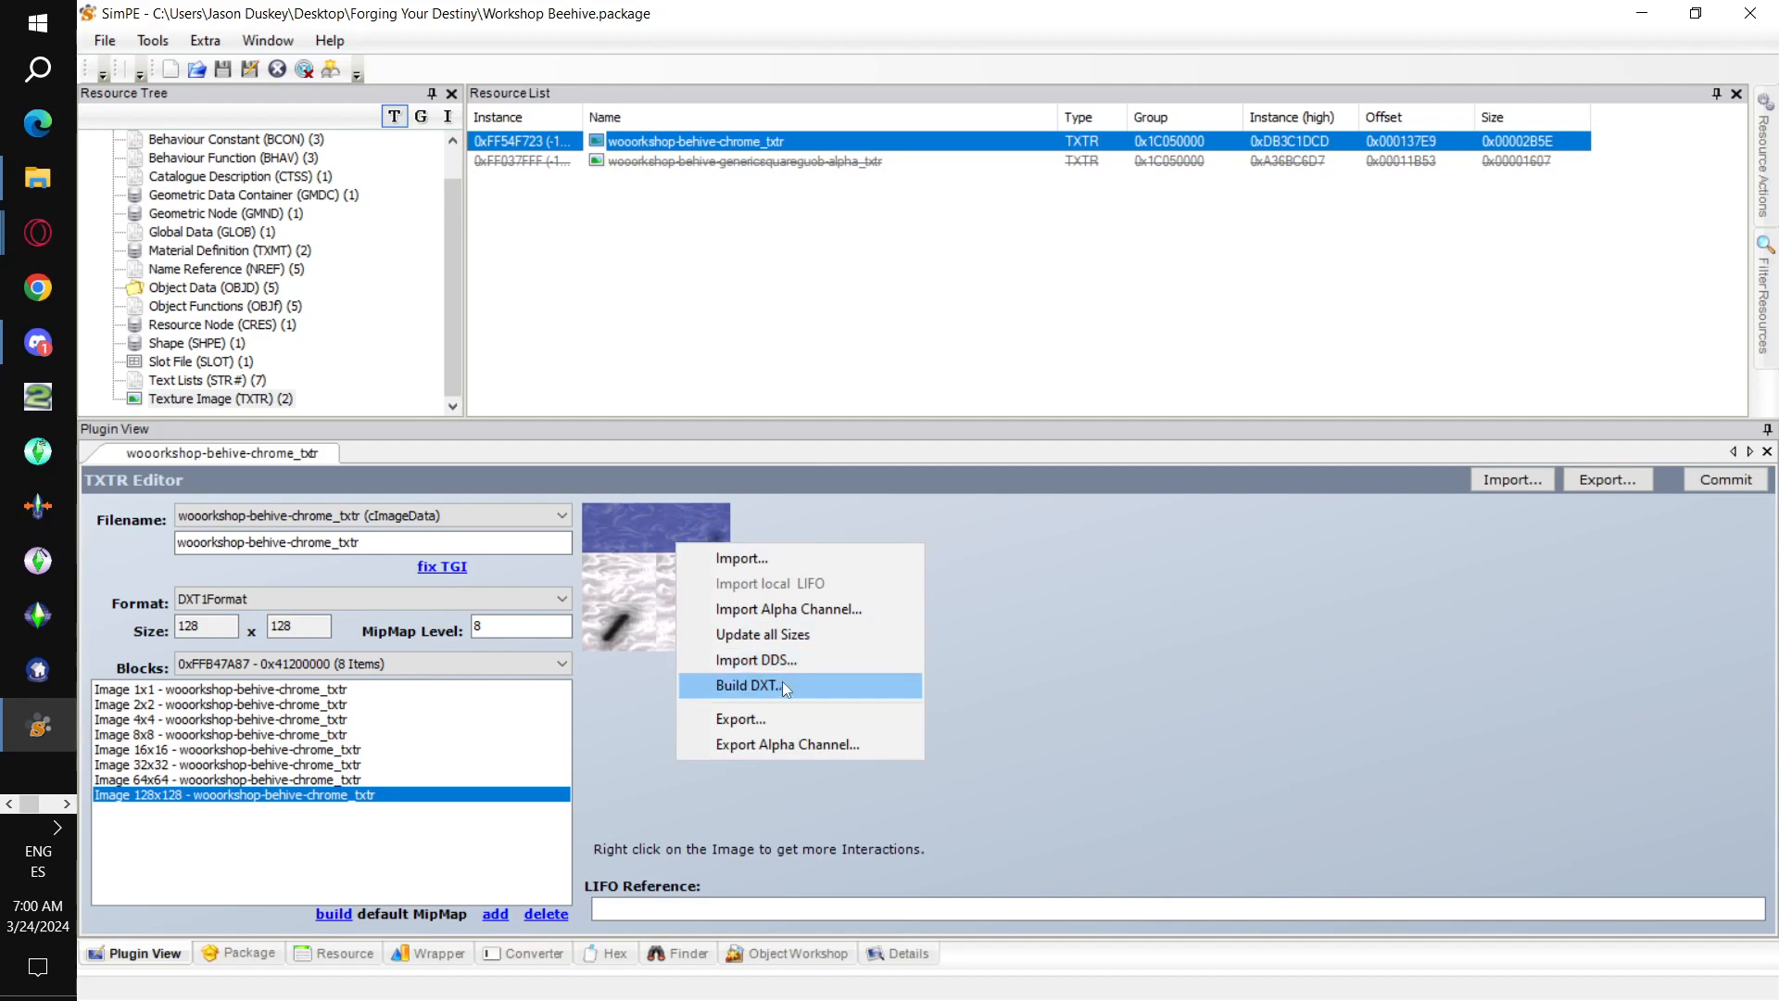
click(785, 687)
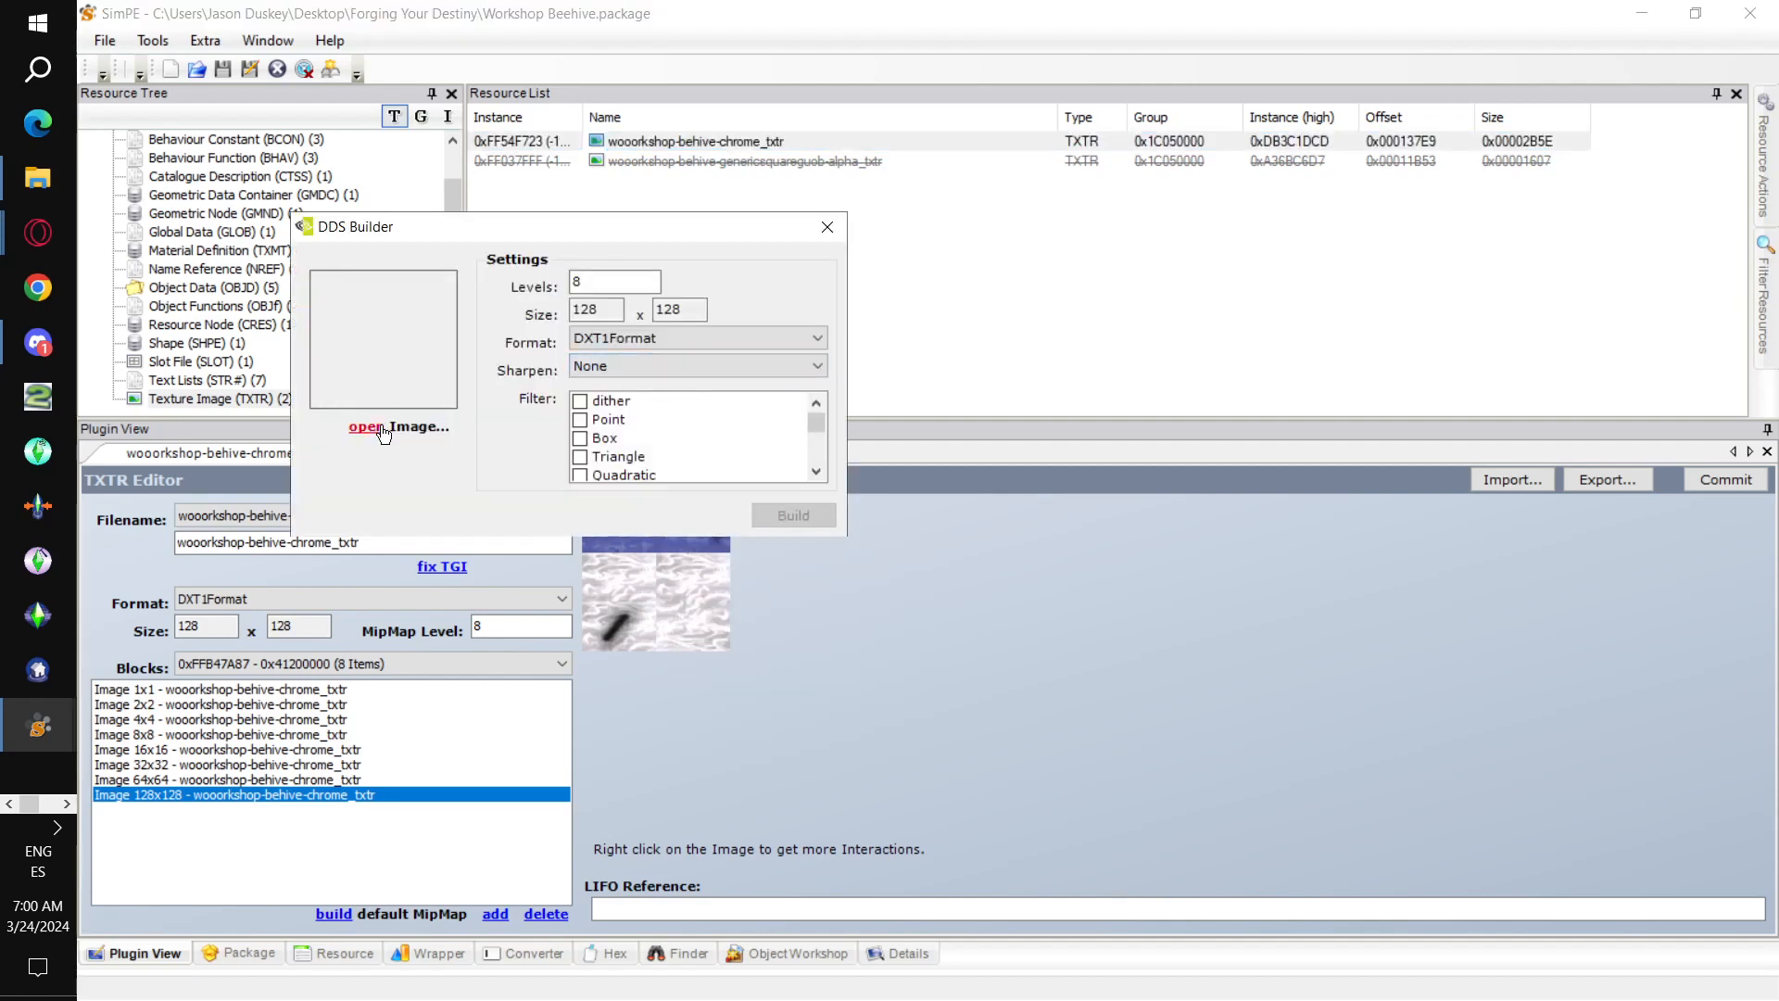
click(371, 427)
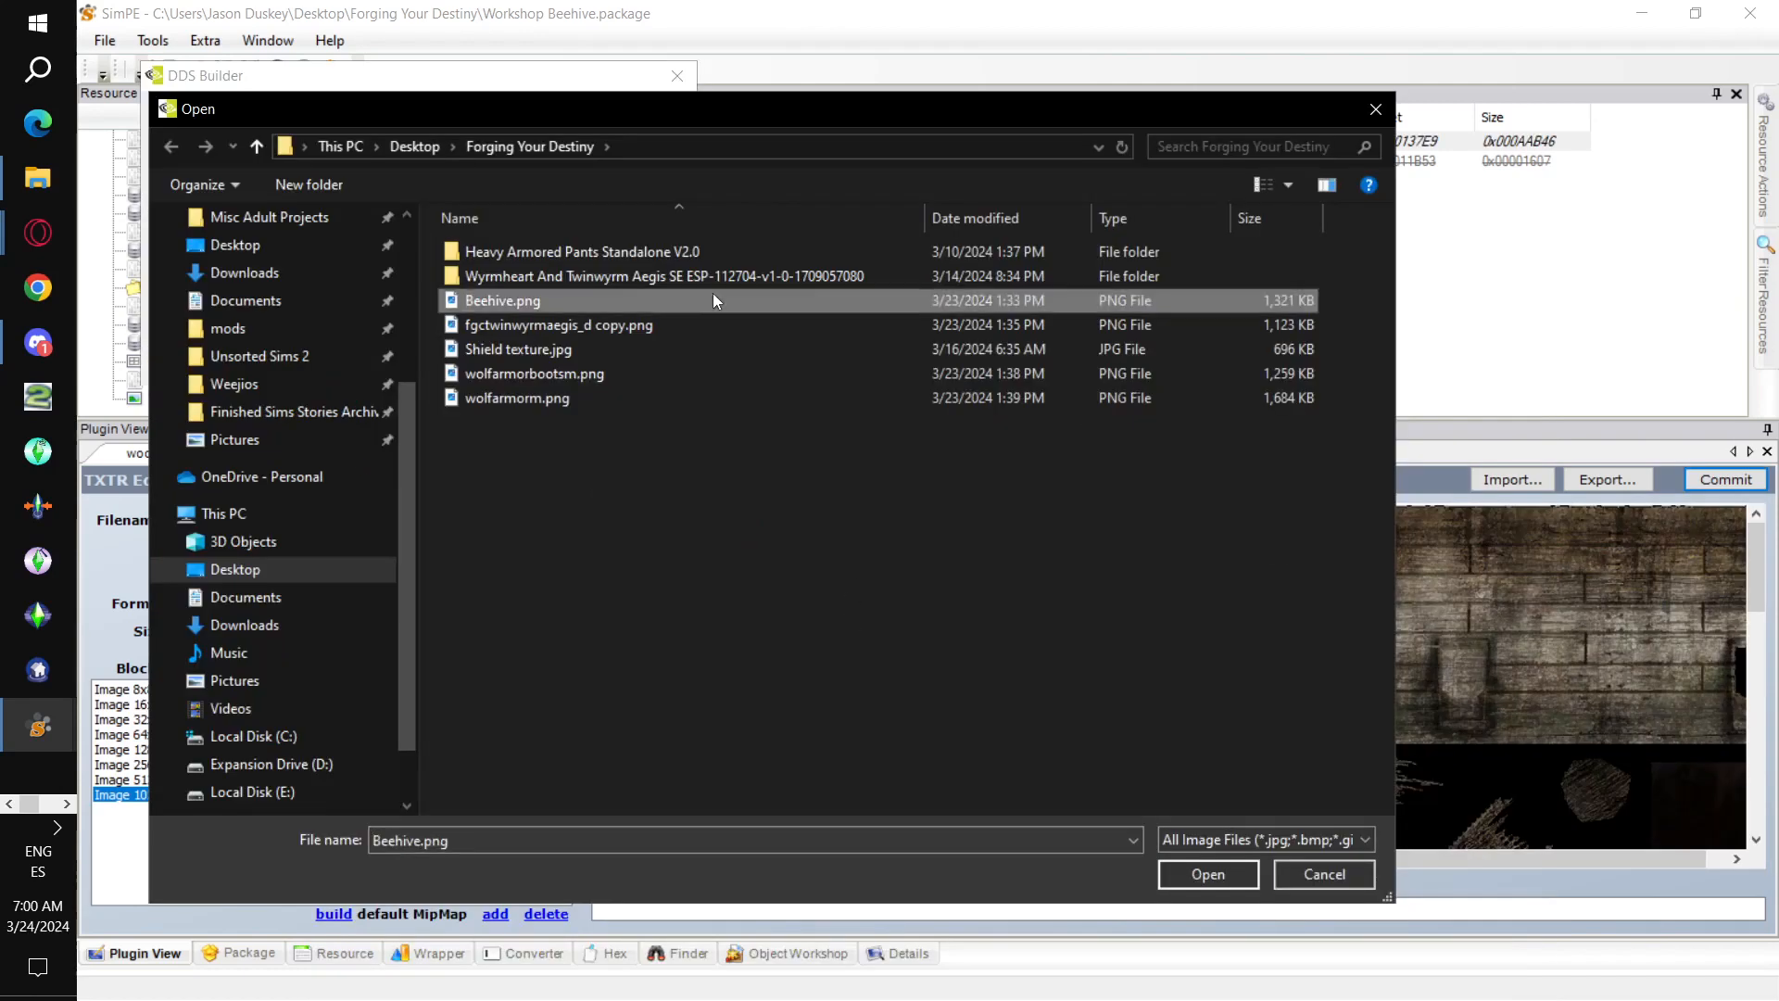
double_click(718, 294)
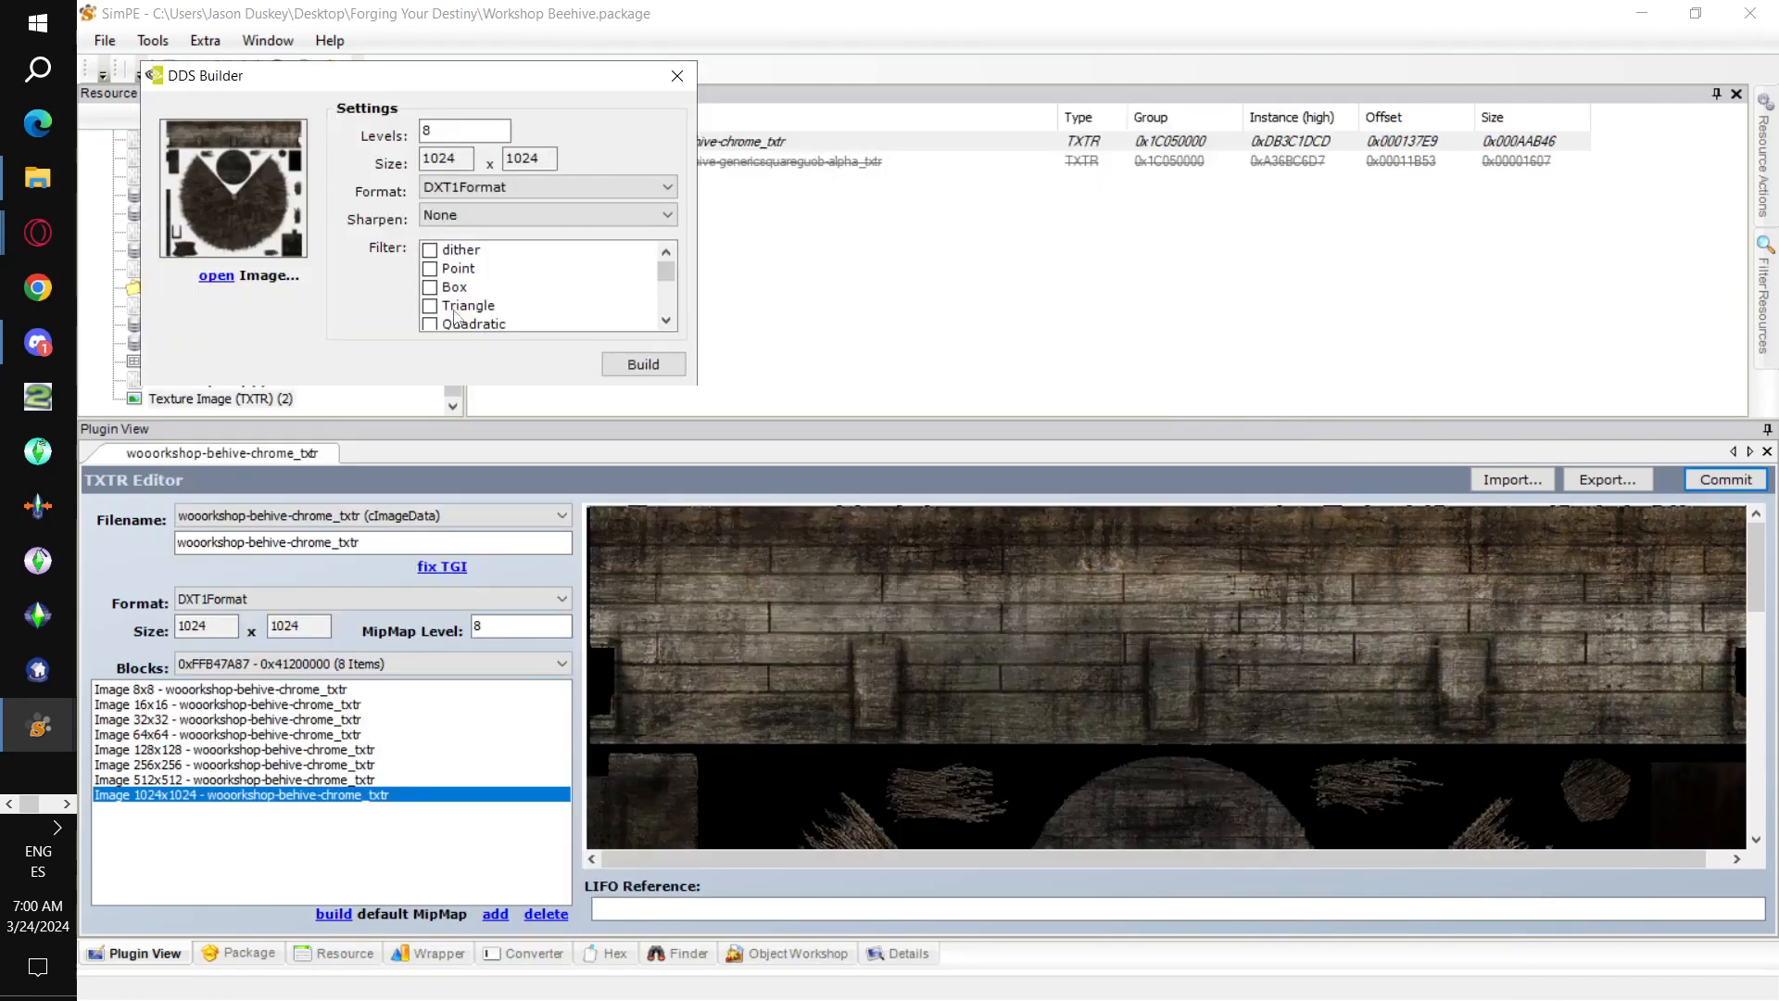
click(529, 186)
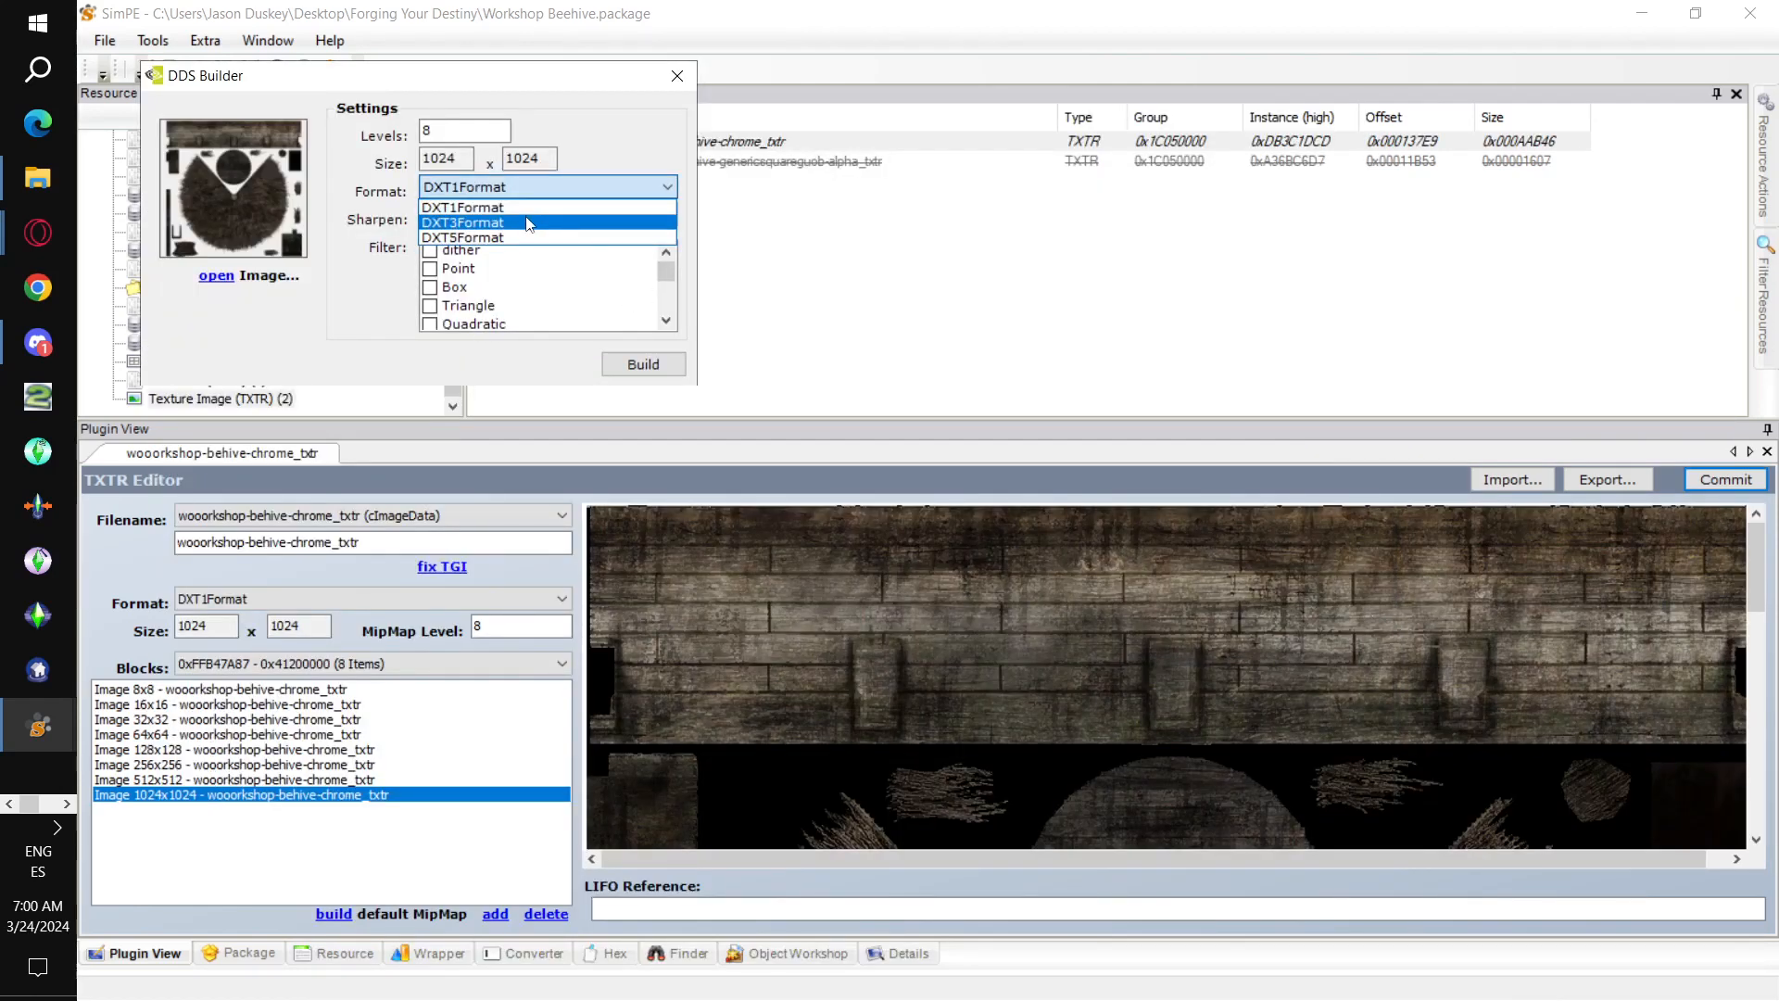
click(528, 223)
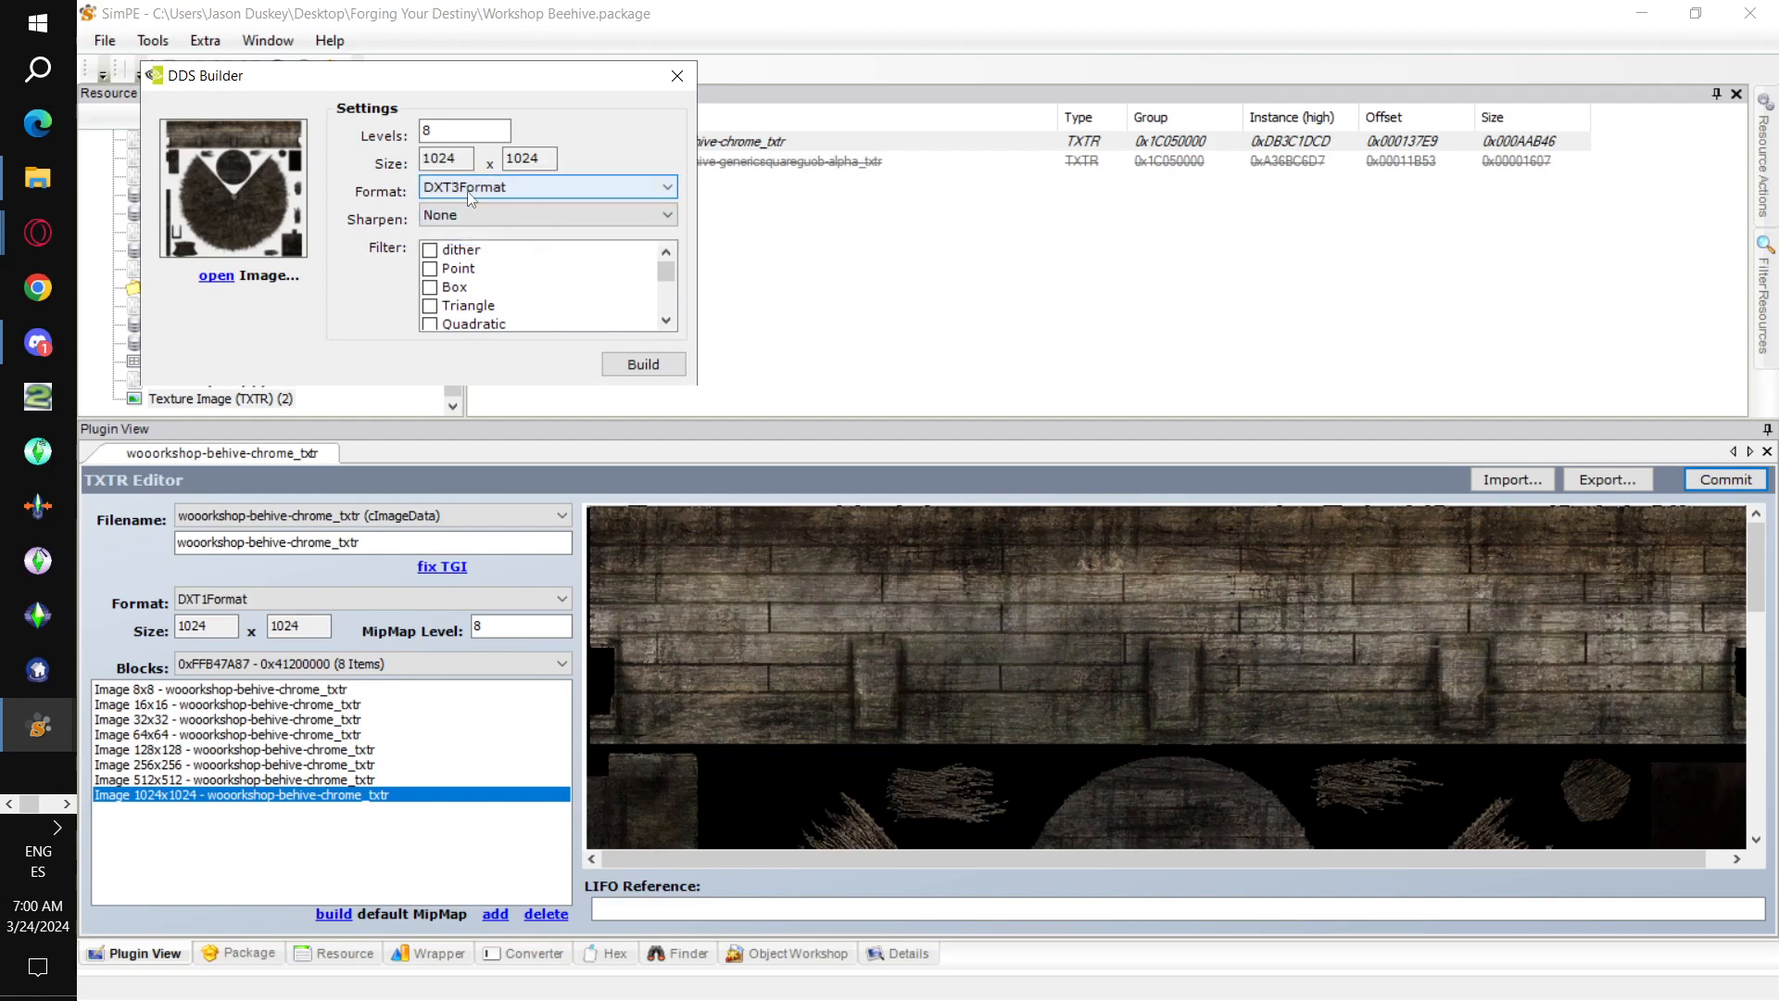
click(631, 363)
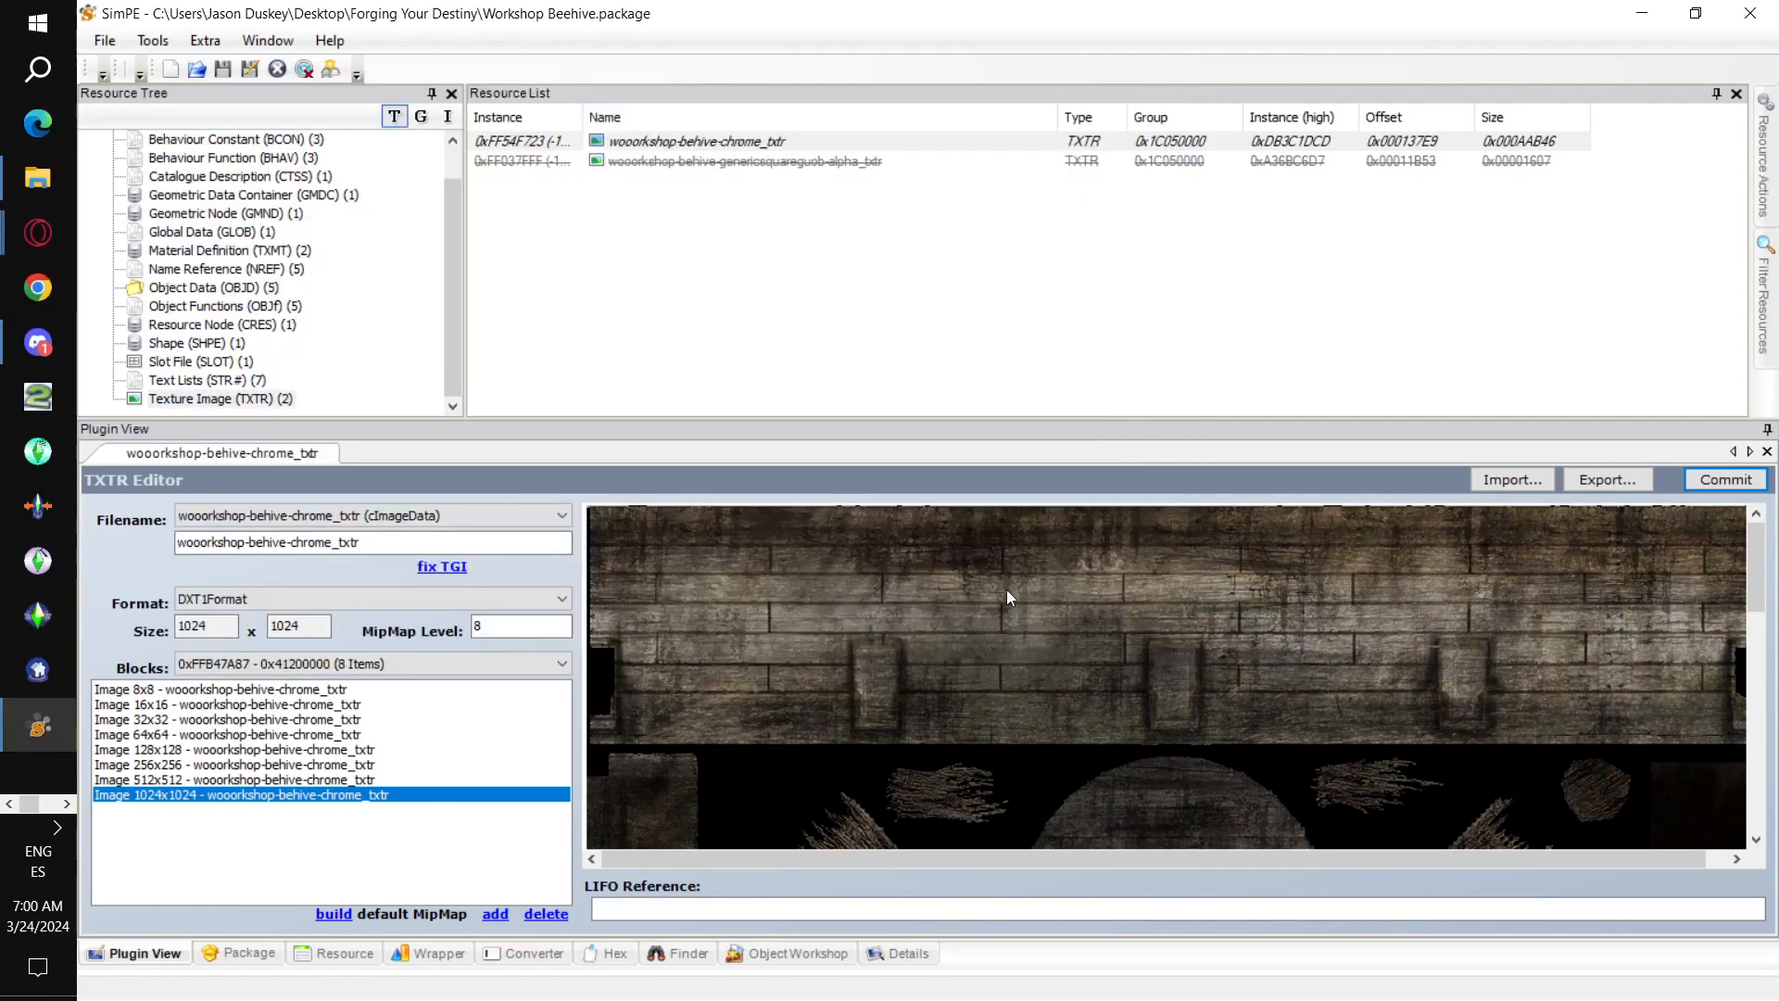
click(1716, 482)
click(951, 580)
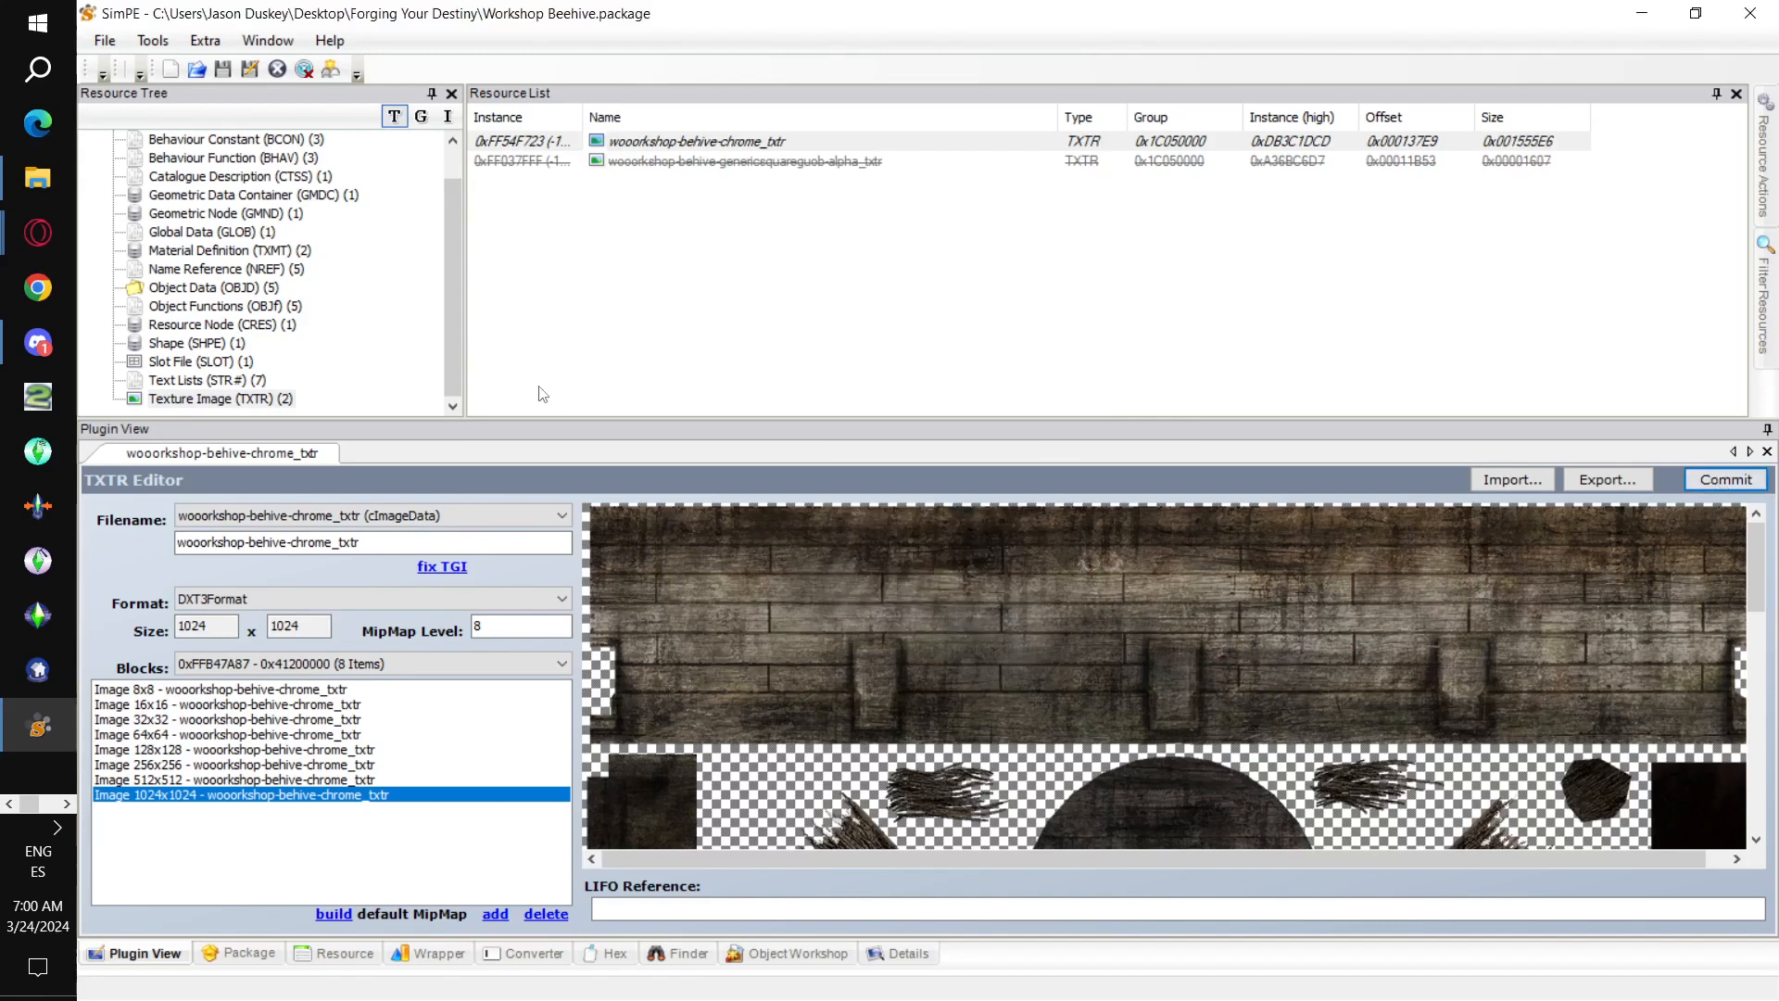
- Delete the wooorkshop-behive_groundshadow_alpha_txmt material definition from the package
scroll(396, 384, up, 1)
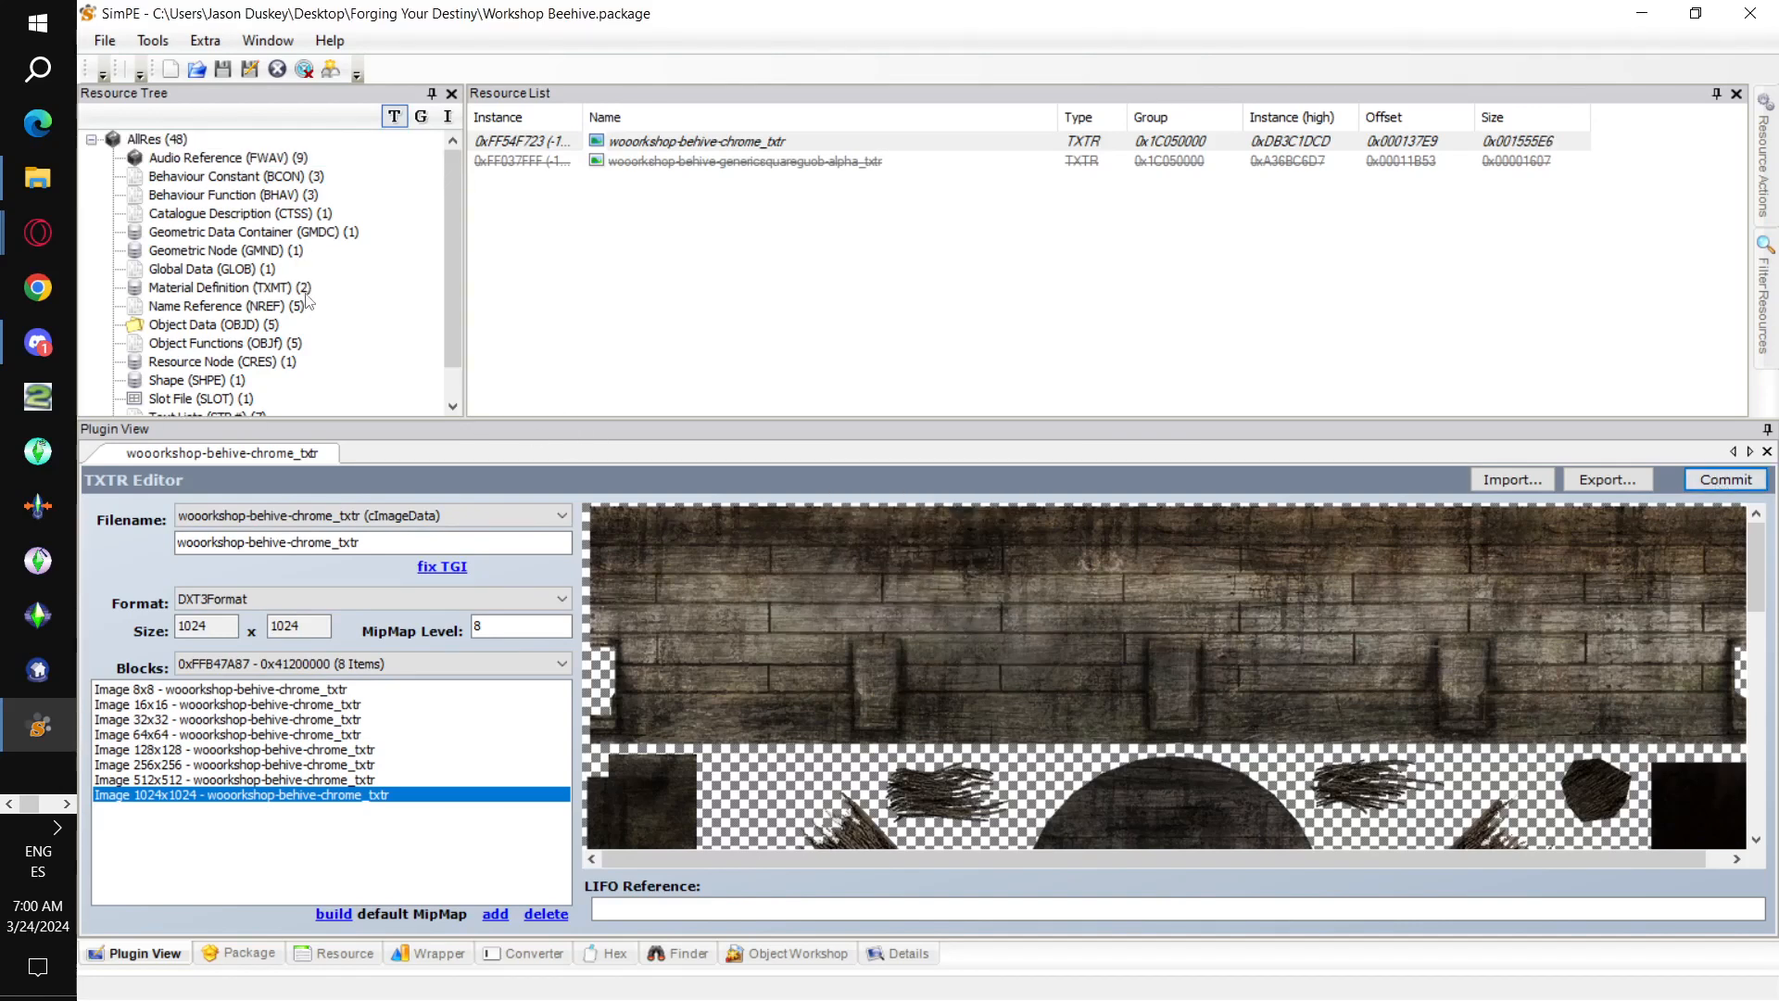
click(302, 289)
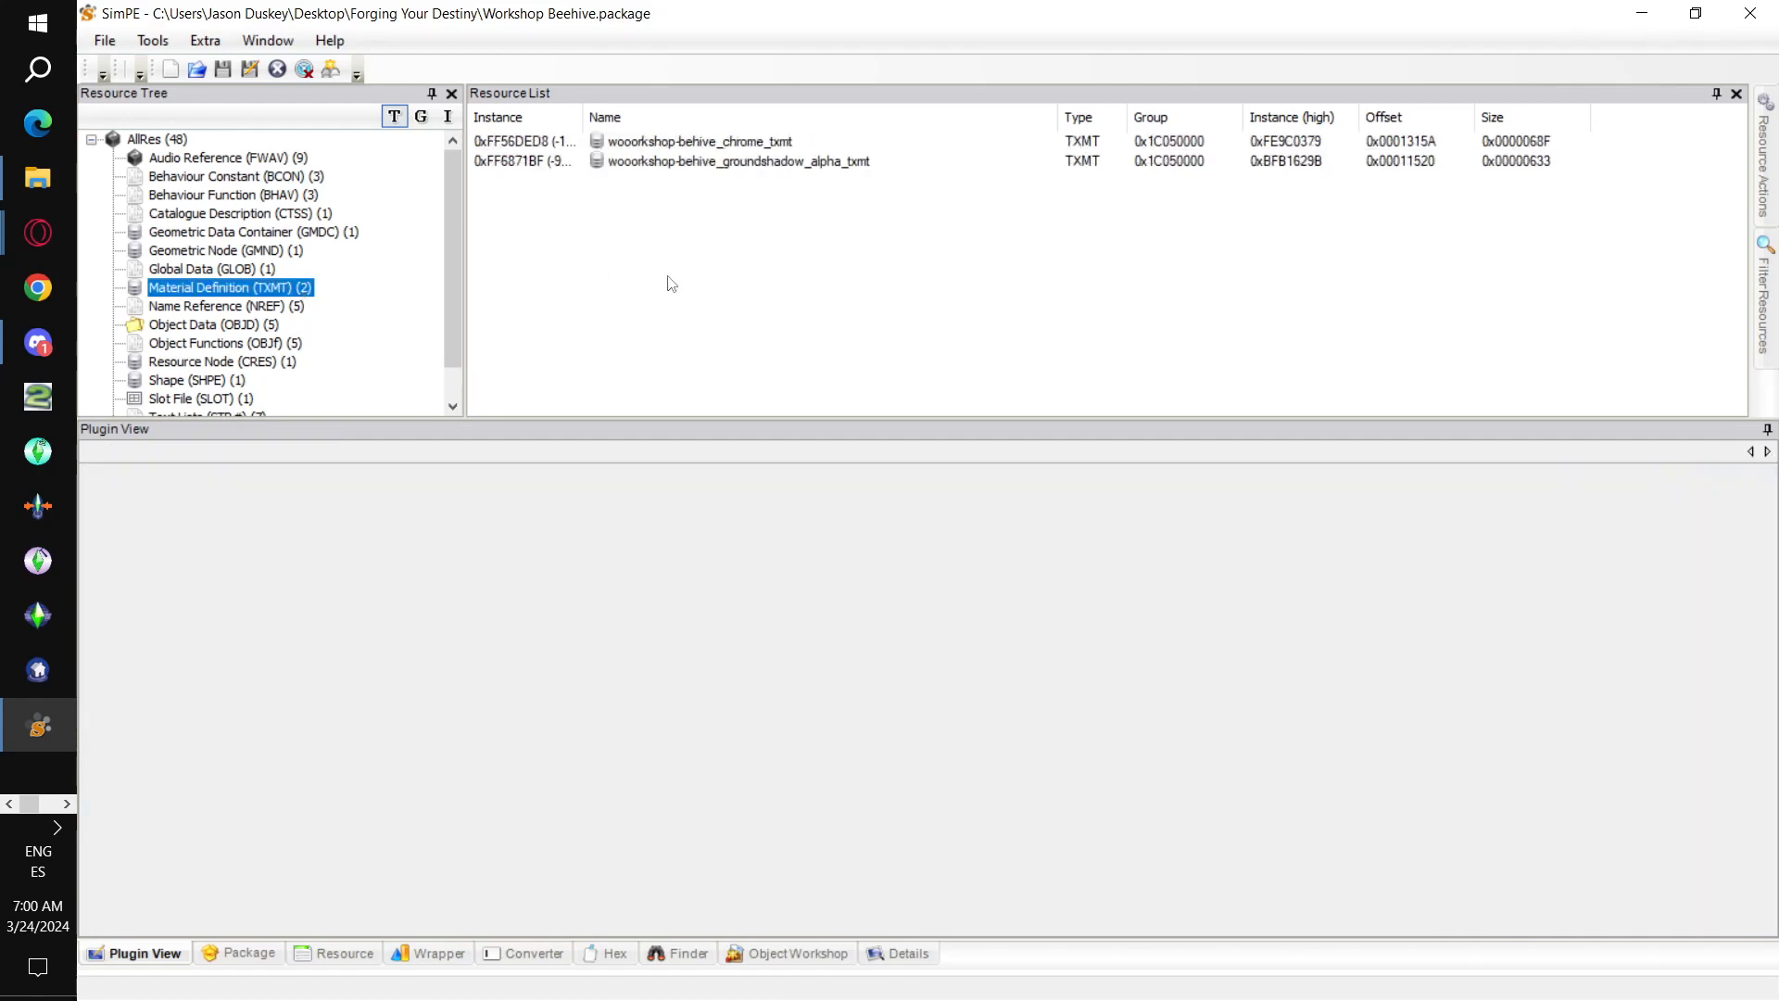
click(774, 163)
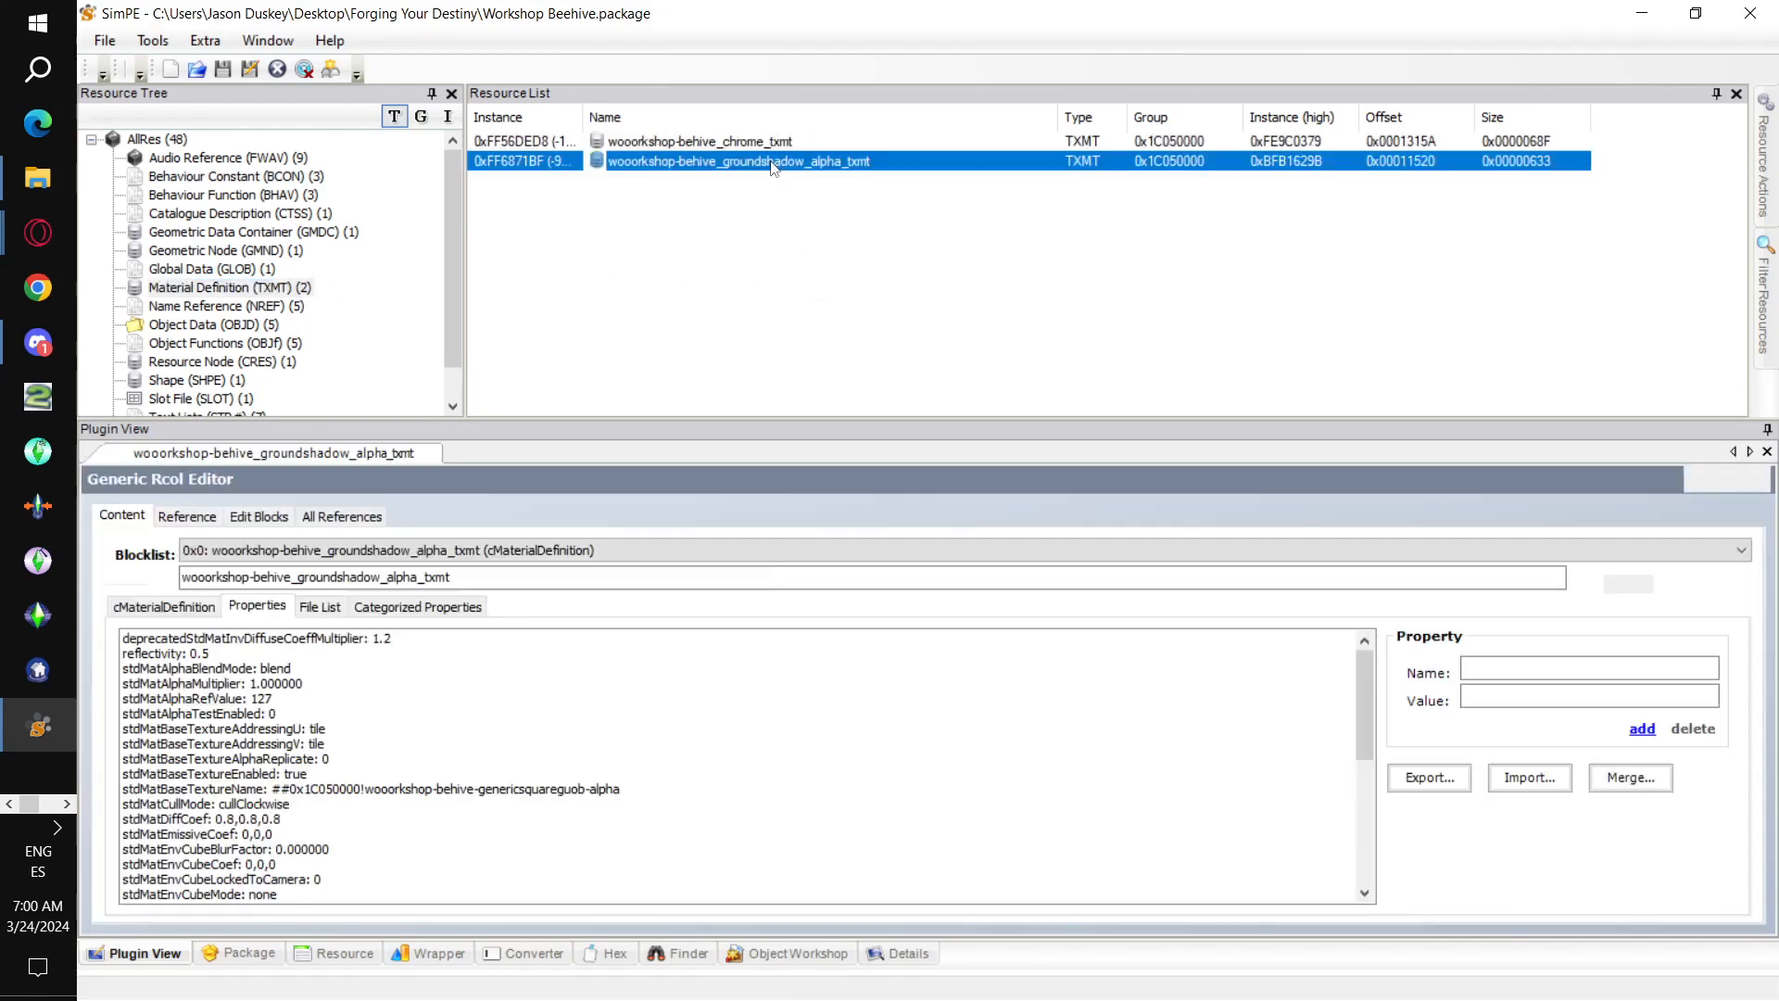
right_click(772, 163)
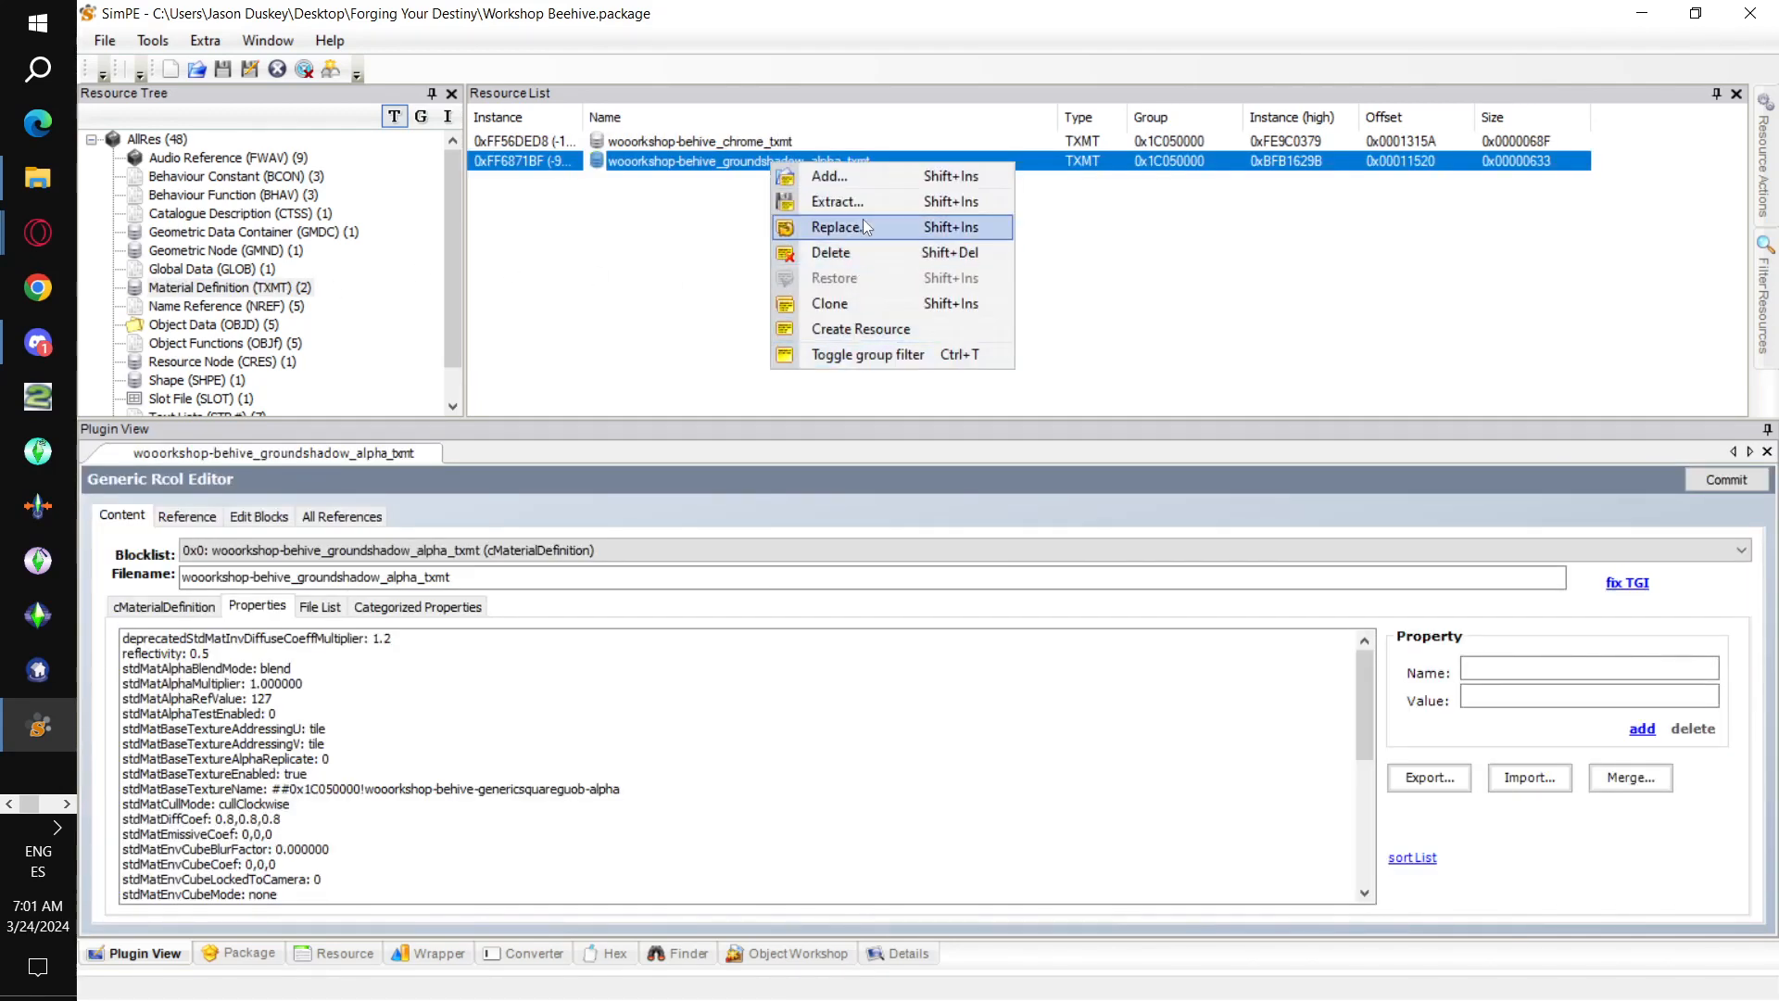
click(832, 252)
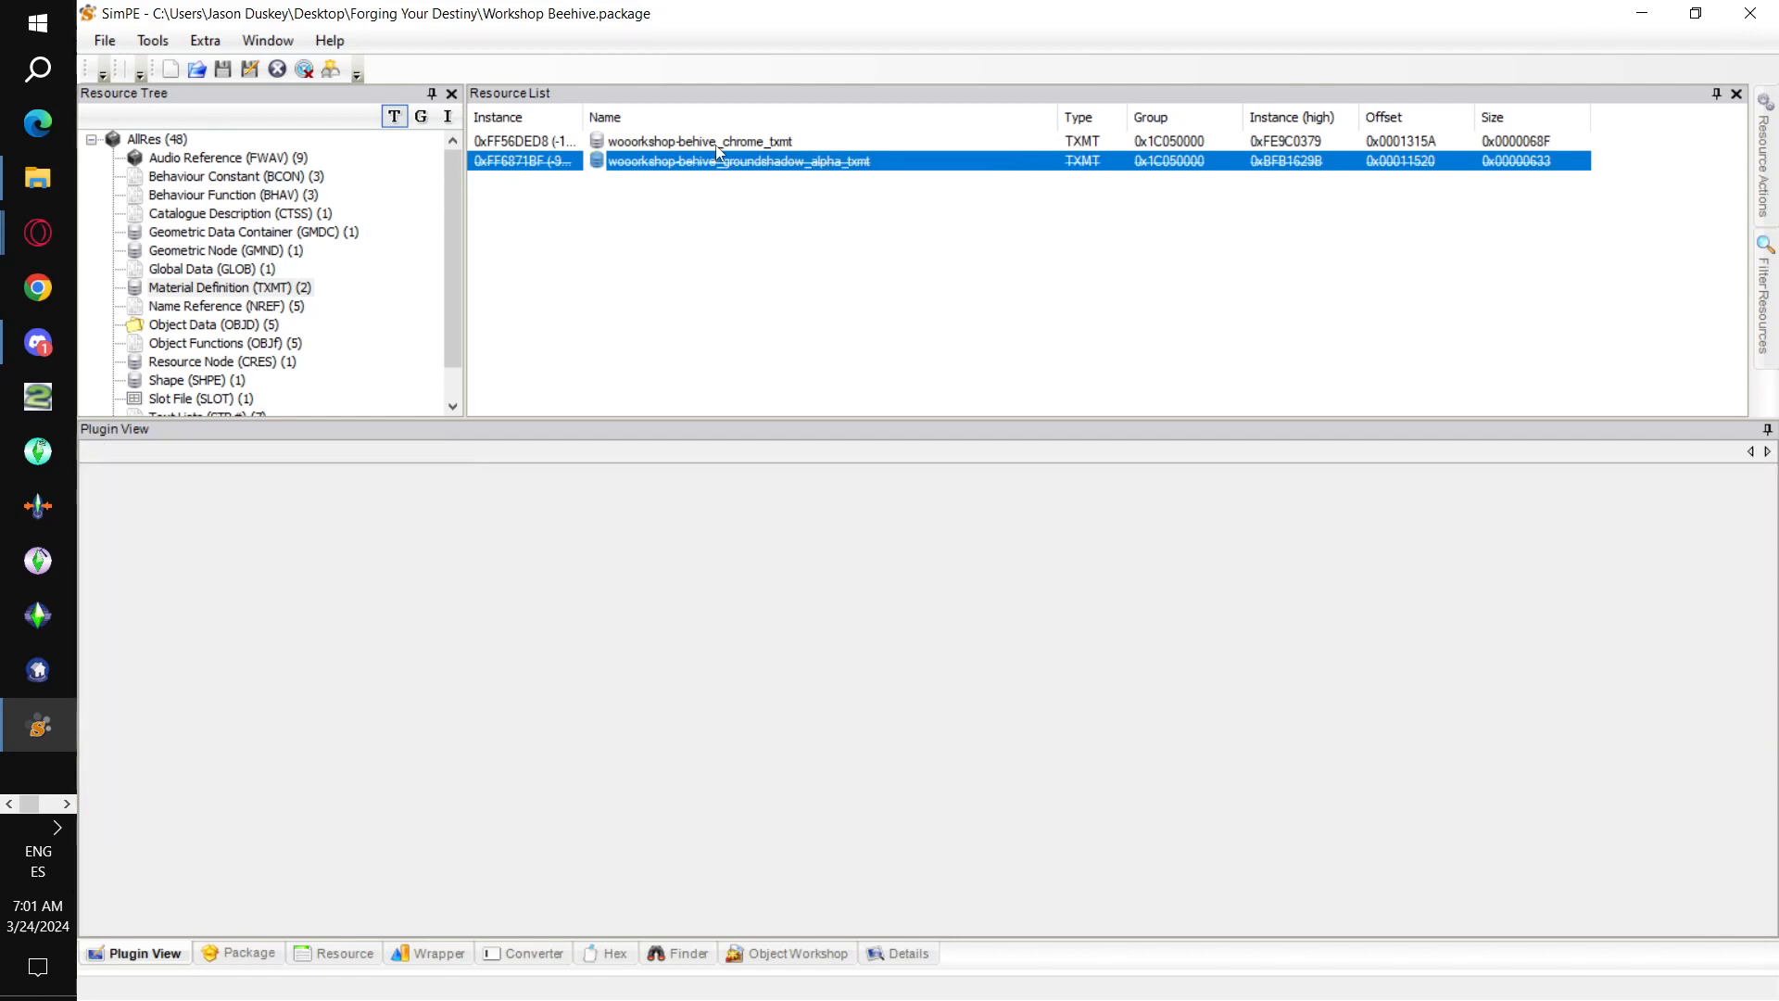
- Set stdMatAlphaTestEnabled to 1 in the wooorkshop-behive_chrome_txmt material definition
click(719, 142)
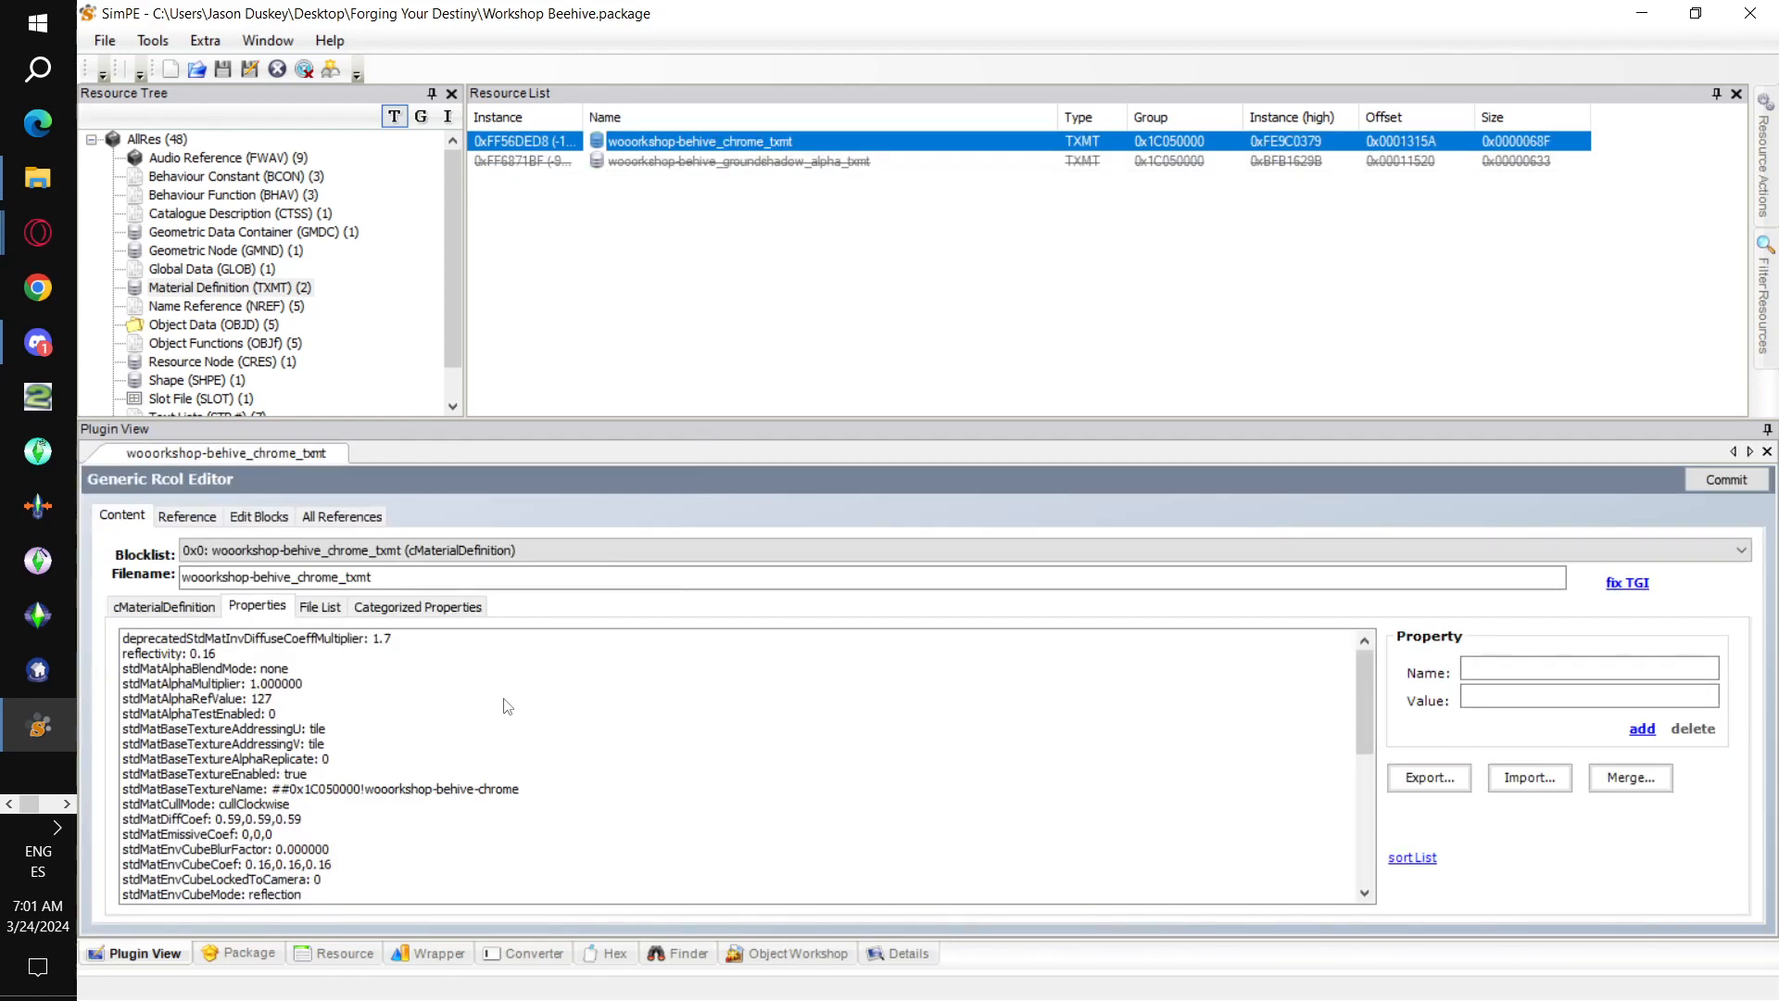
click(299, 715)
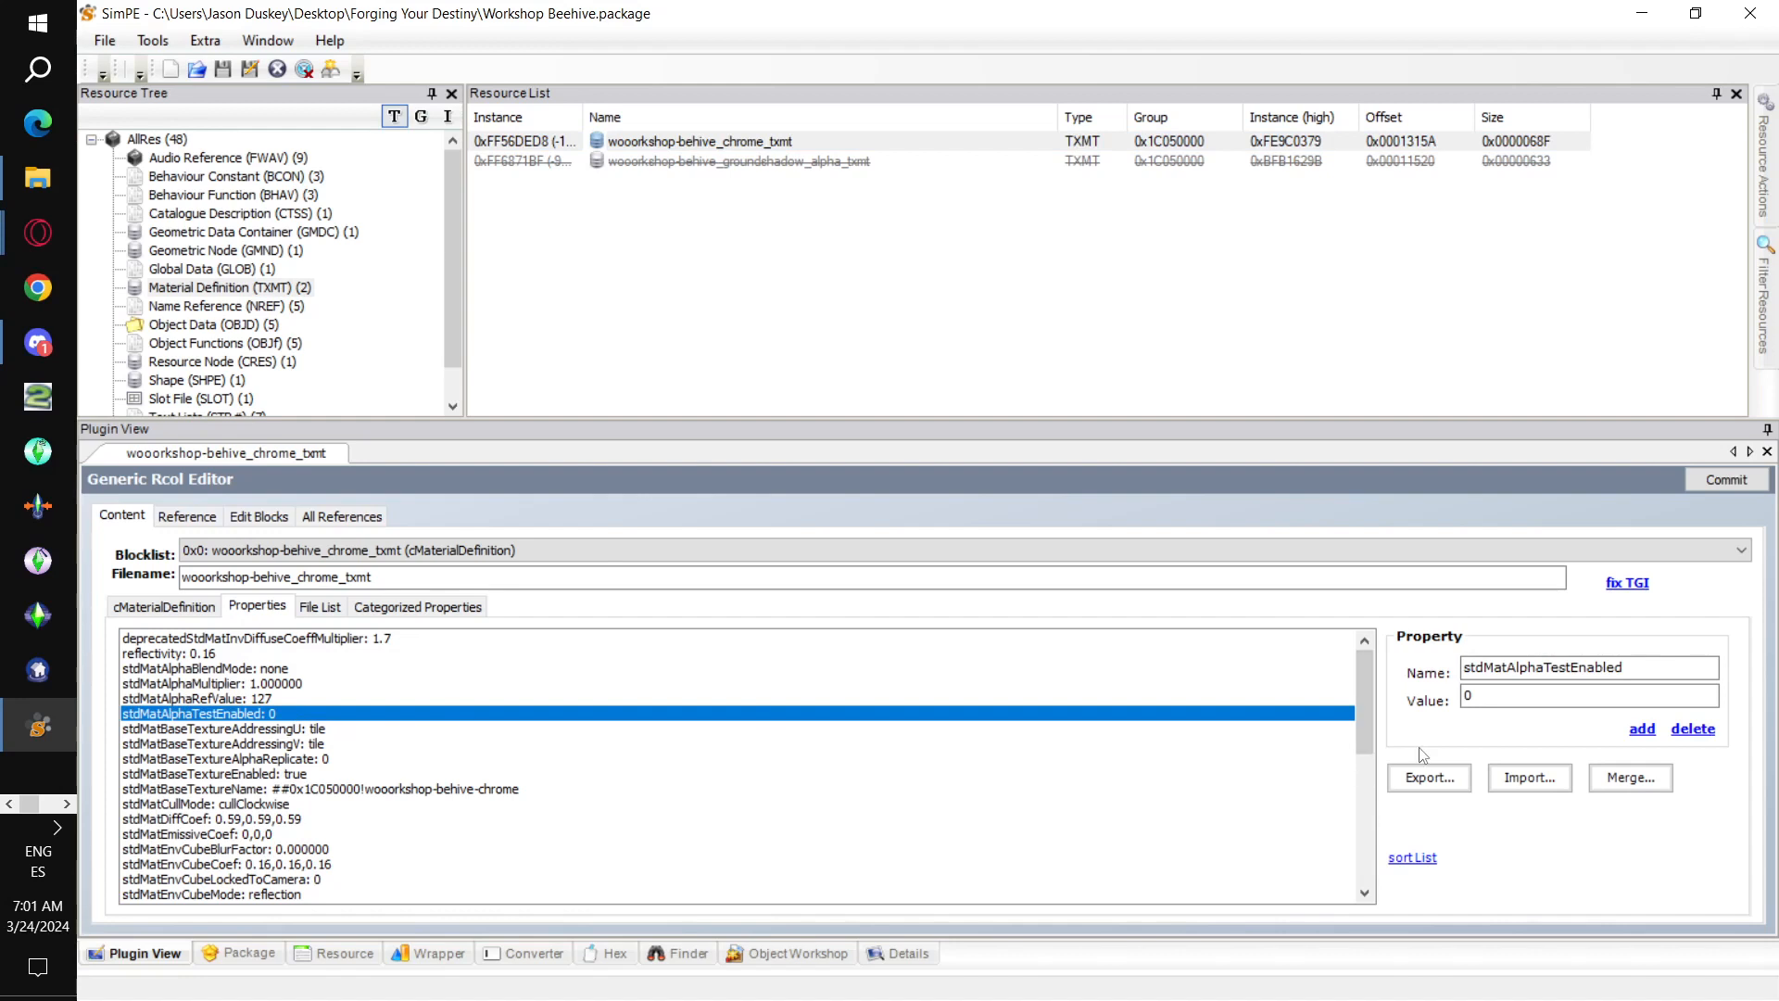
double_click(1462, 702)
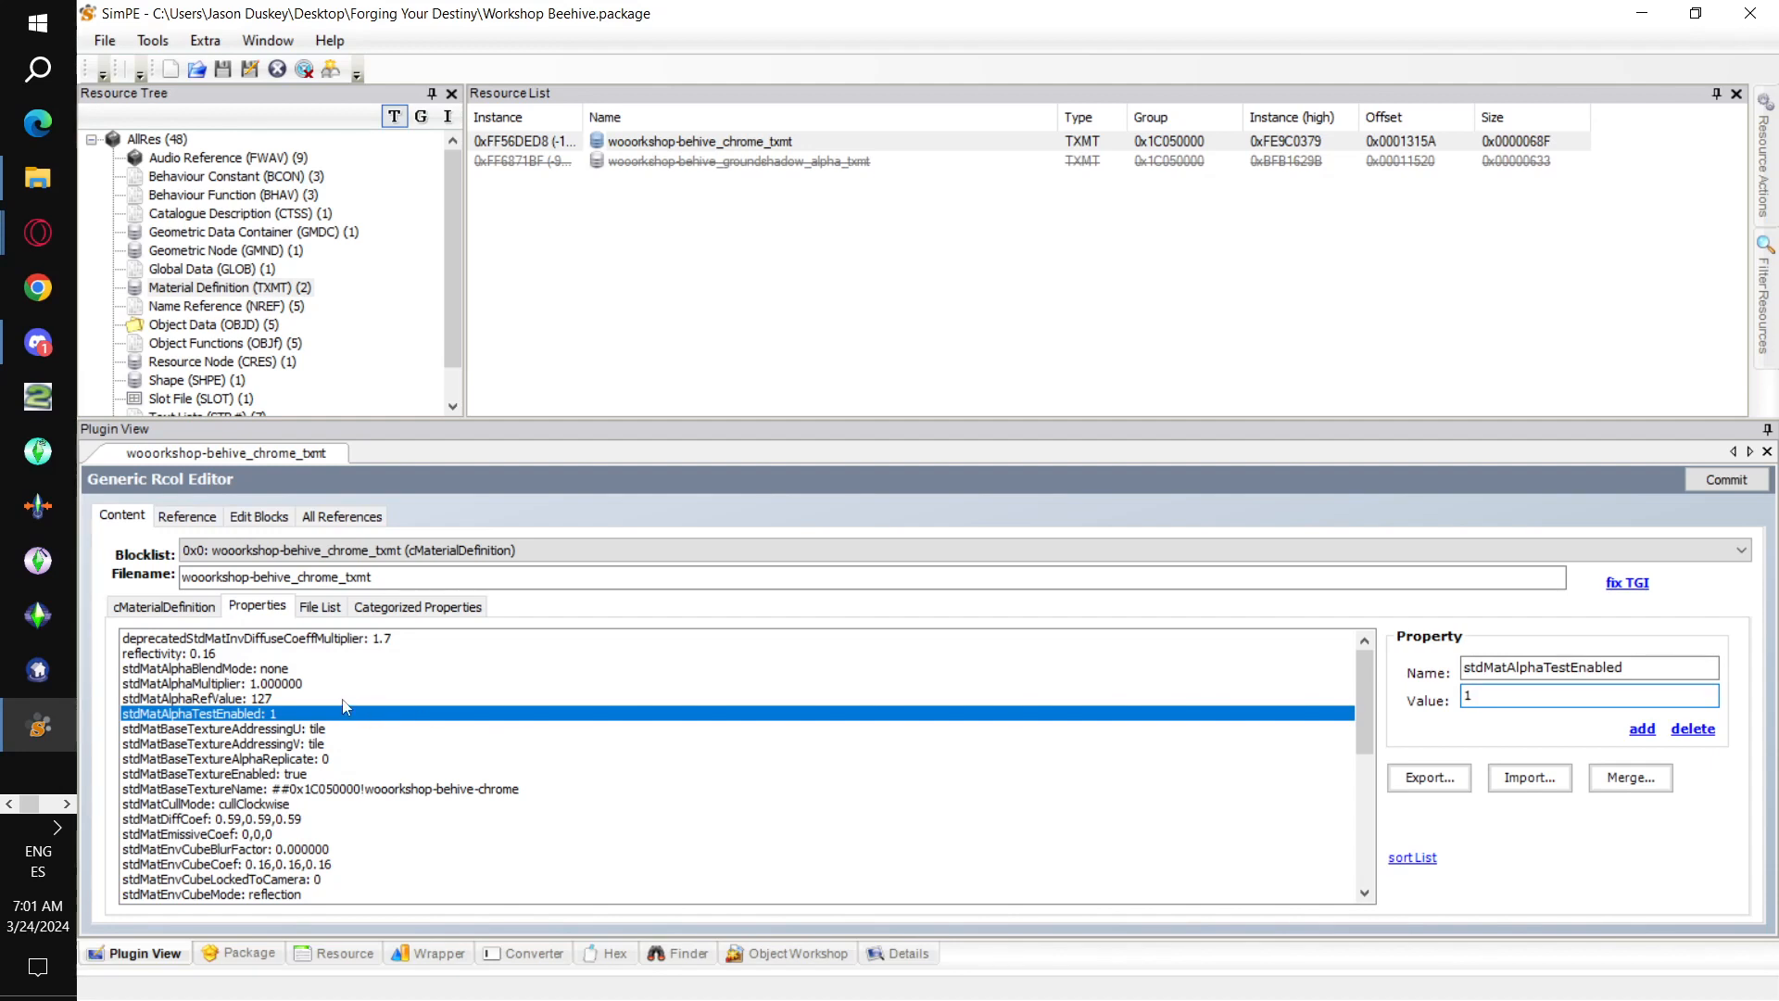
- Set stdMatEnvCubeCoef to black in the chrome material's categorized properties
click(308, 669)
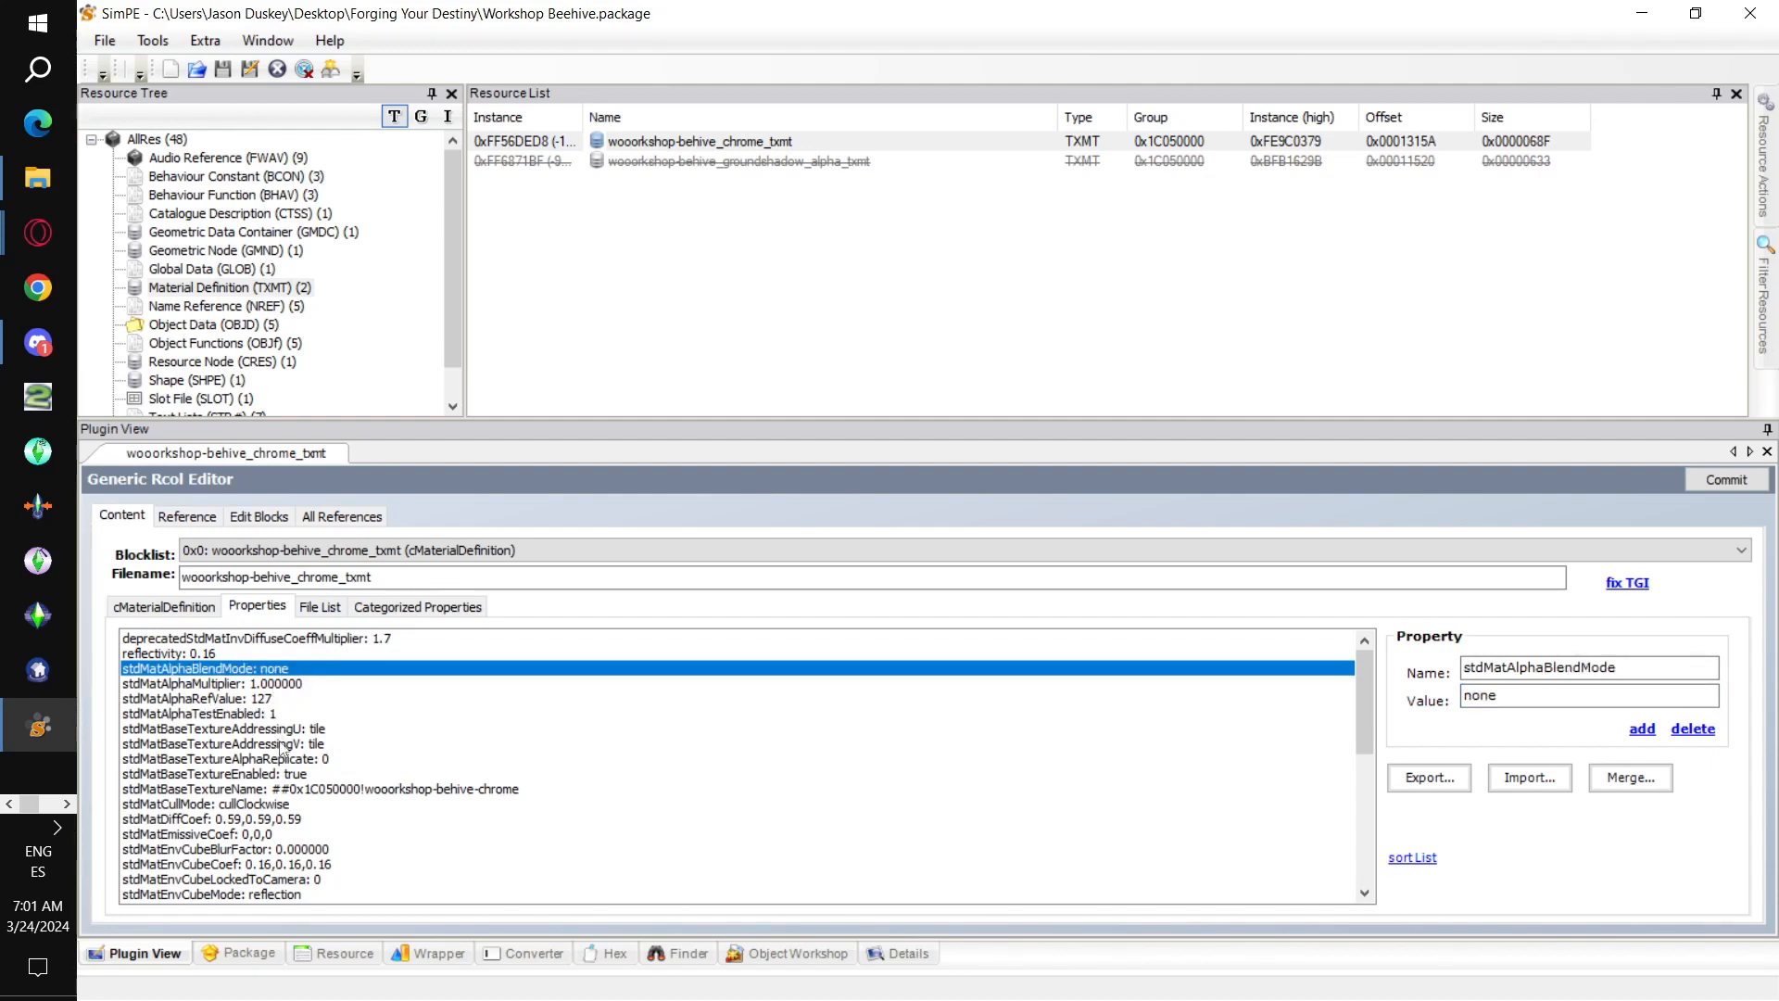
scroll(725, 739, down, 4)
scroll(726, 740, up, 4)
click(320, 608)
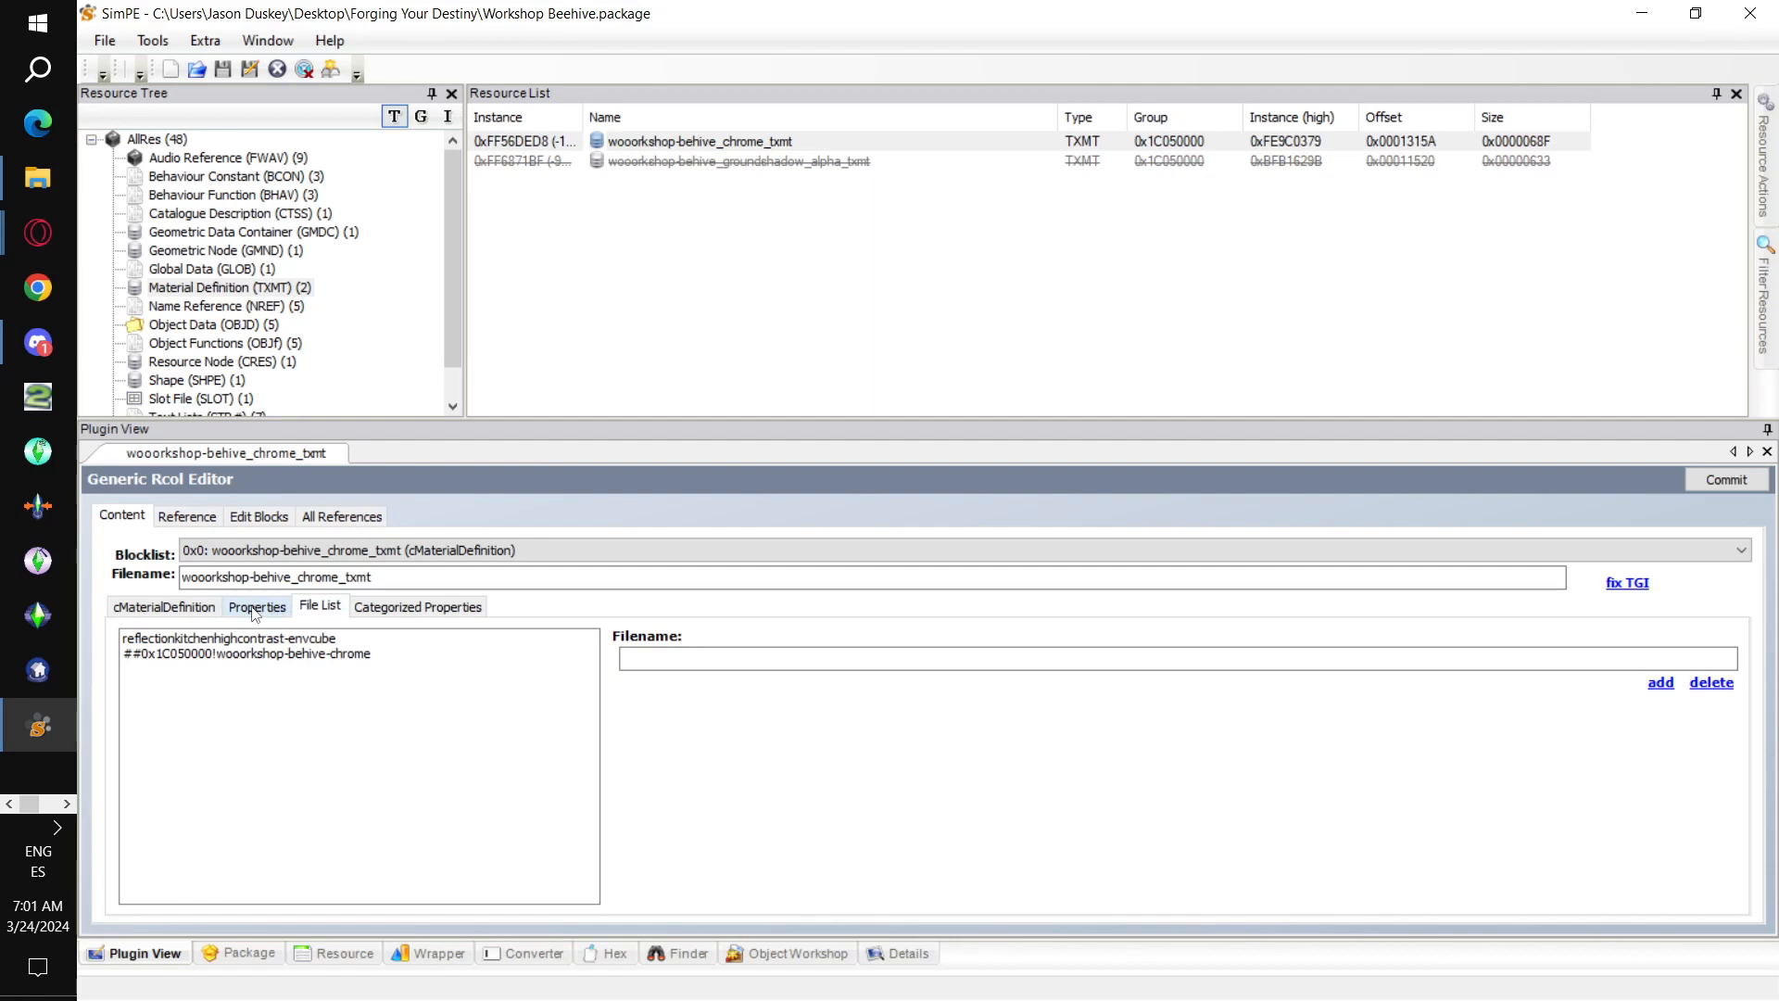
click(258, 608)
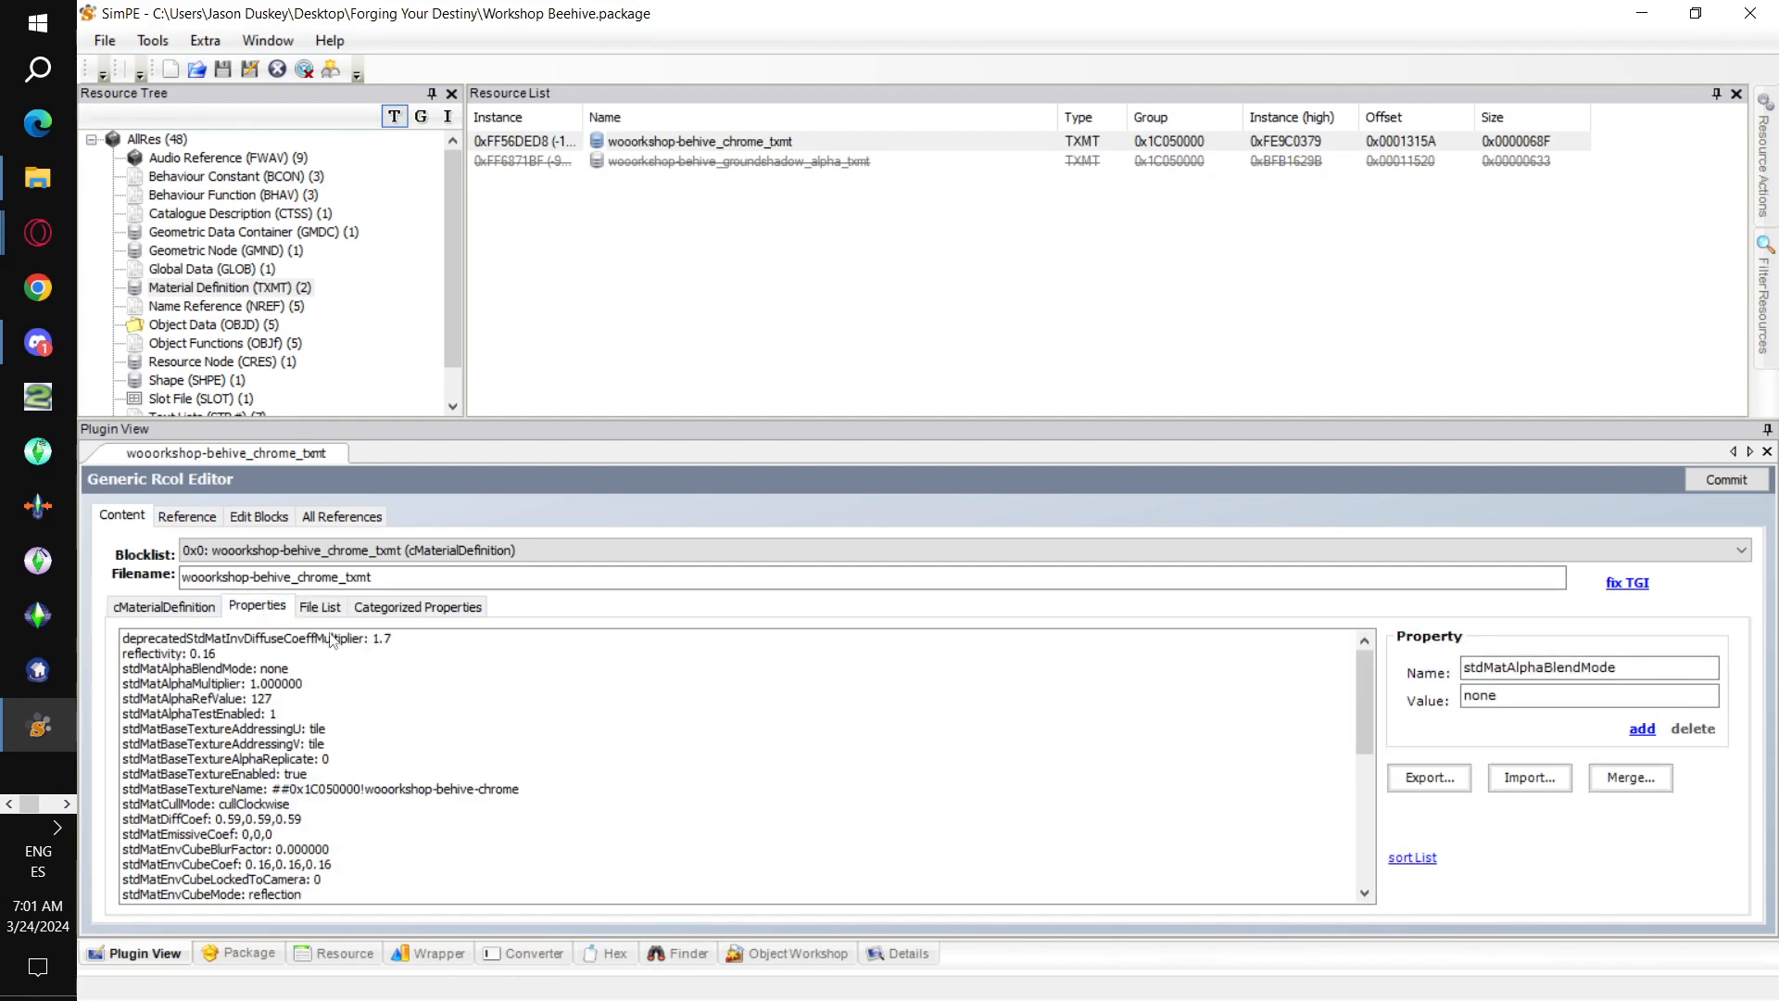
click(429, 609)
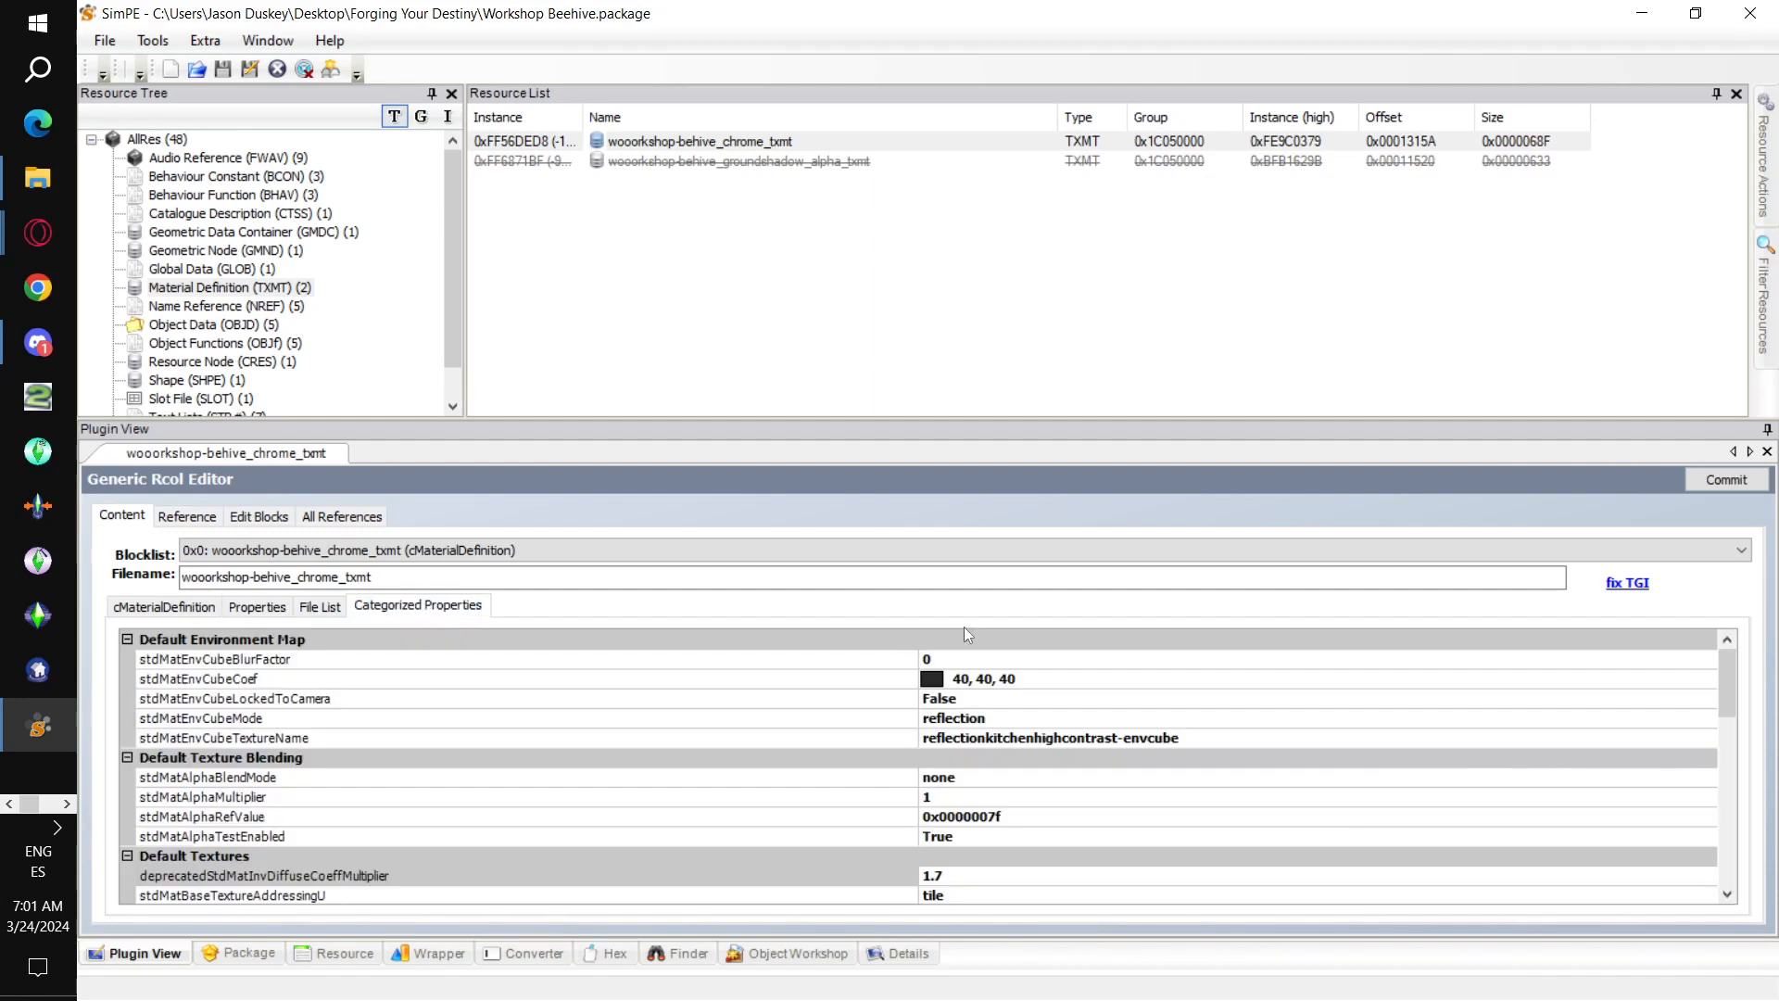
click(1028, 678)
drag(1036, 678, 888, 670)
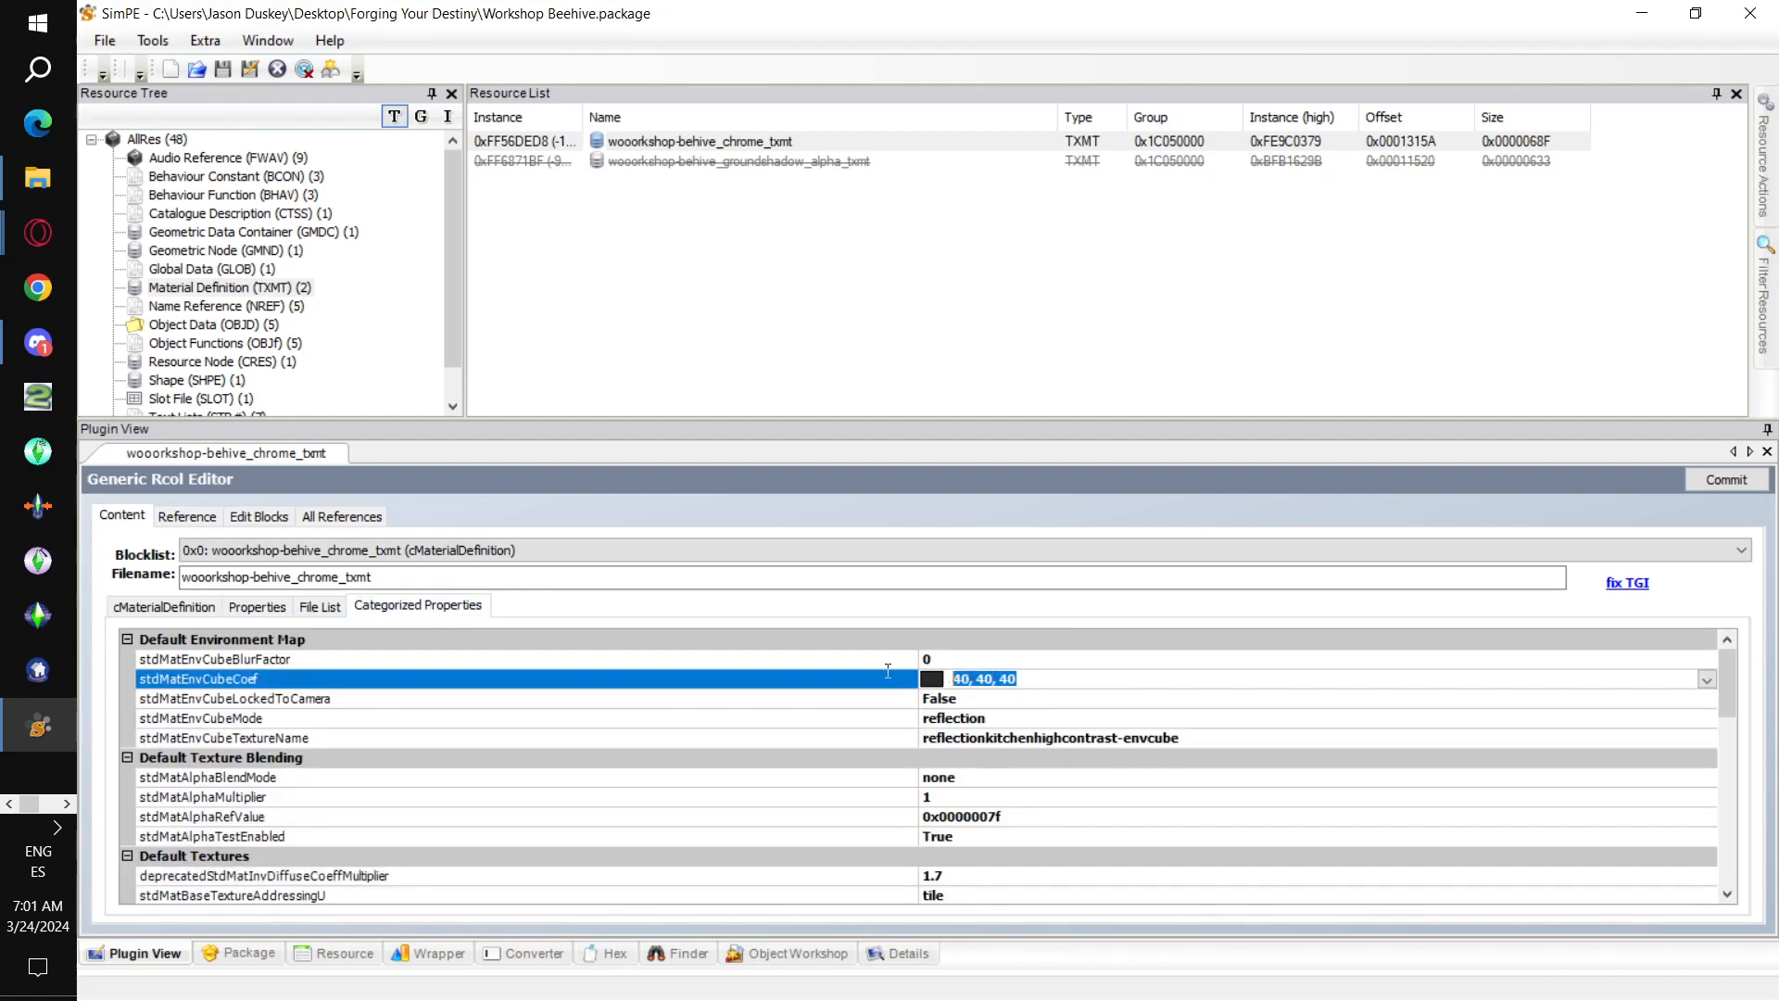
text(0,)
- Commit the chrome material definition changes and save the beehive package
scroll(1339, 746, down, 10)
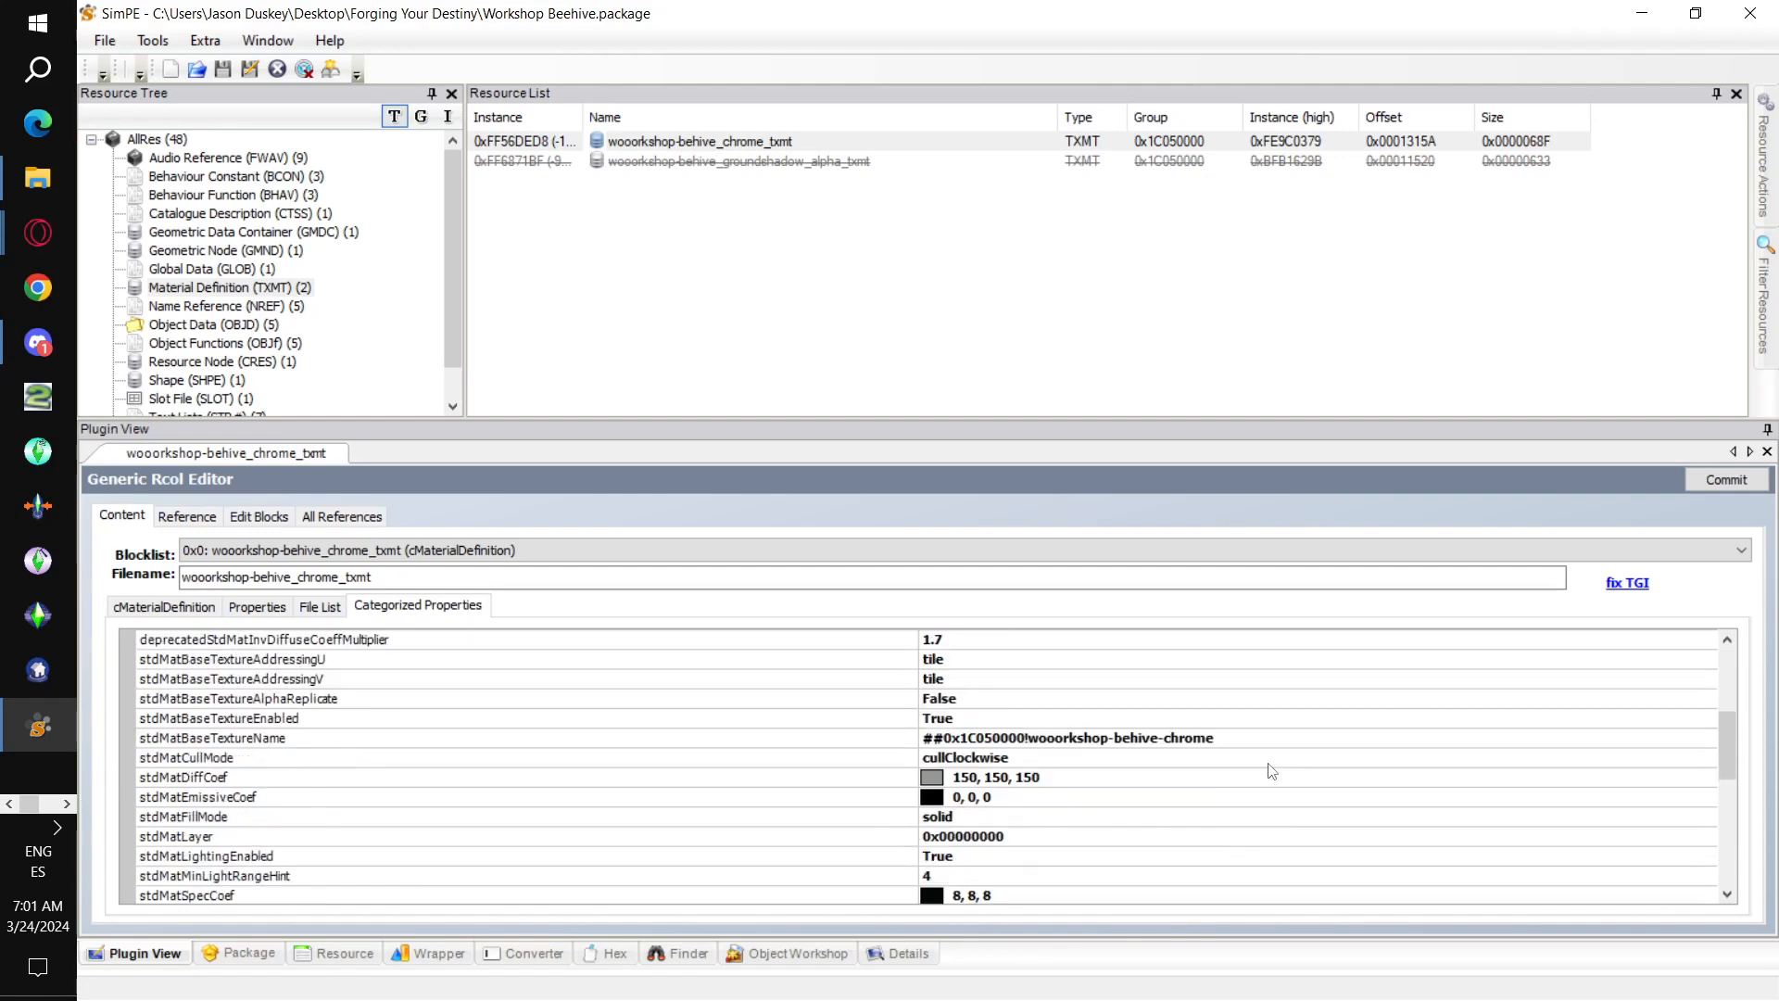
scroll(1270, 760, up, 5)
scroll(1265, 757, down, 5)
scroll(1232, 754, up, 2)
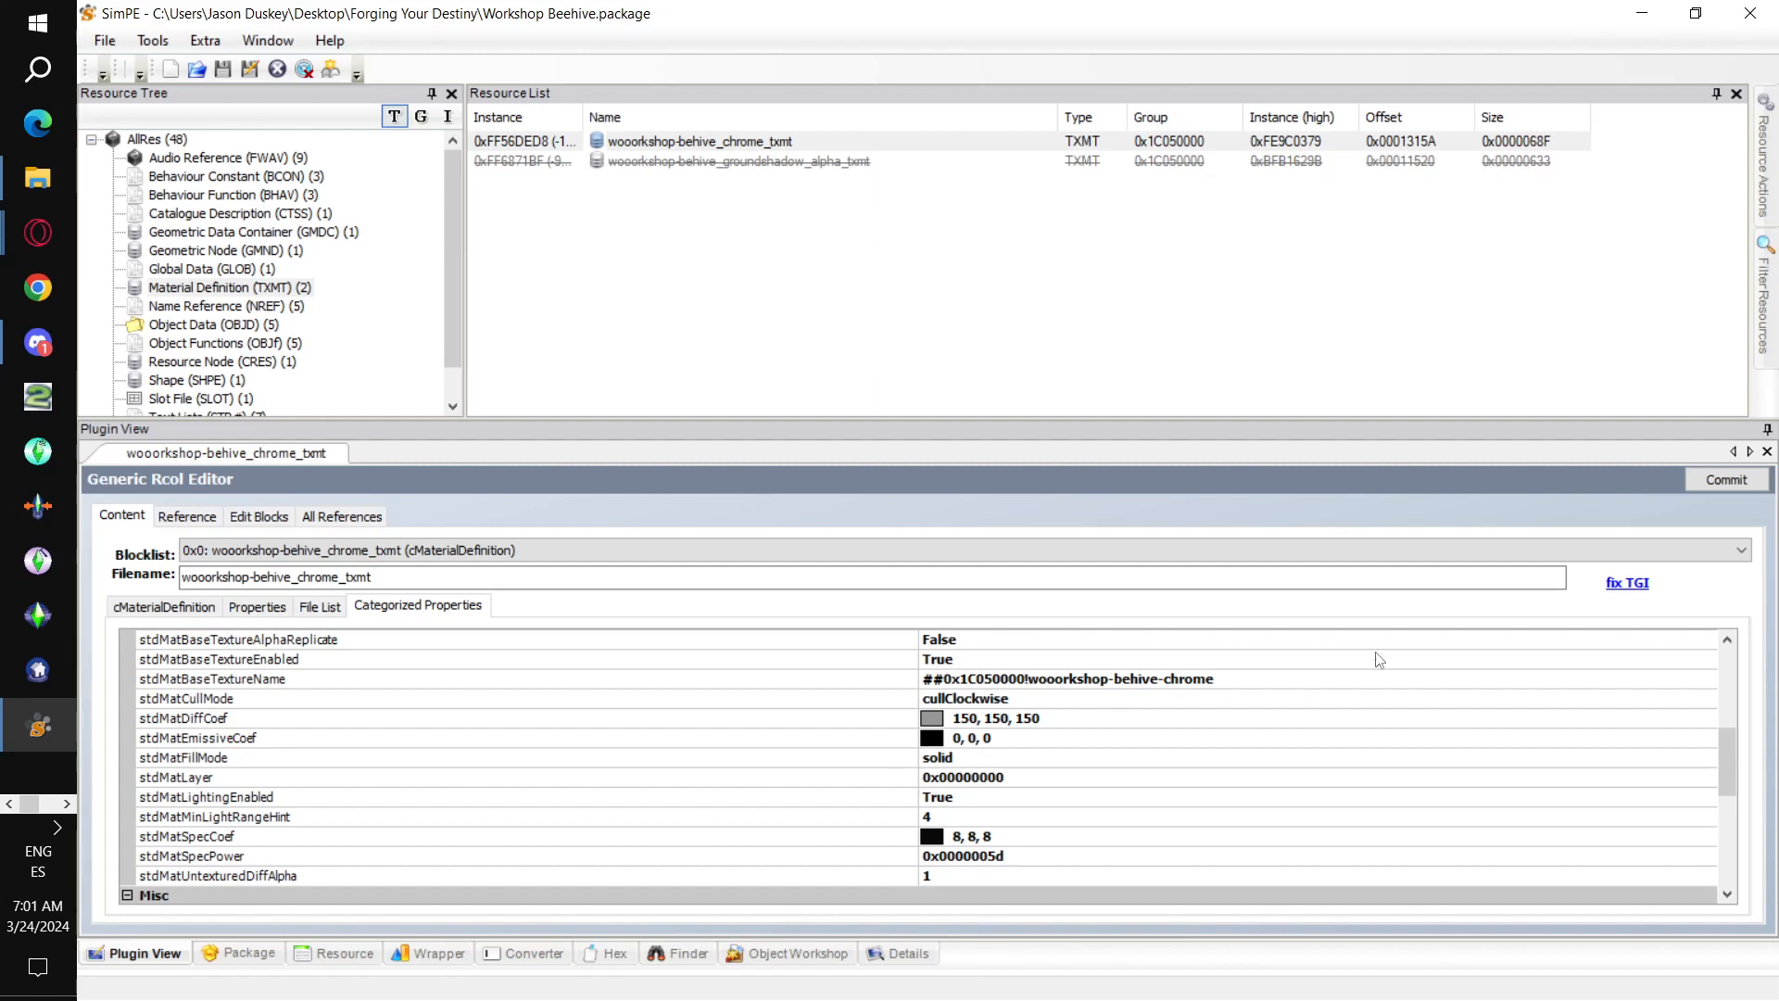
scroll(1379, 660, up, 5)
click(1727, 479)
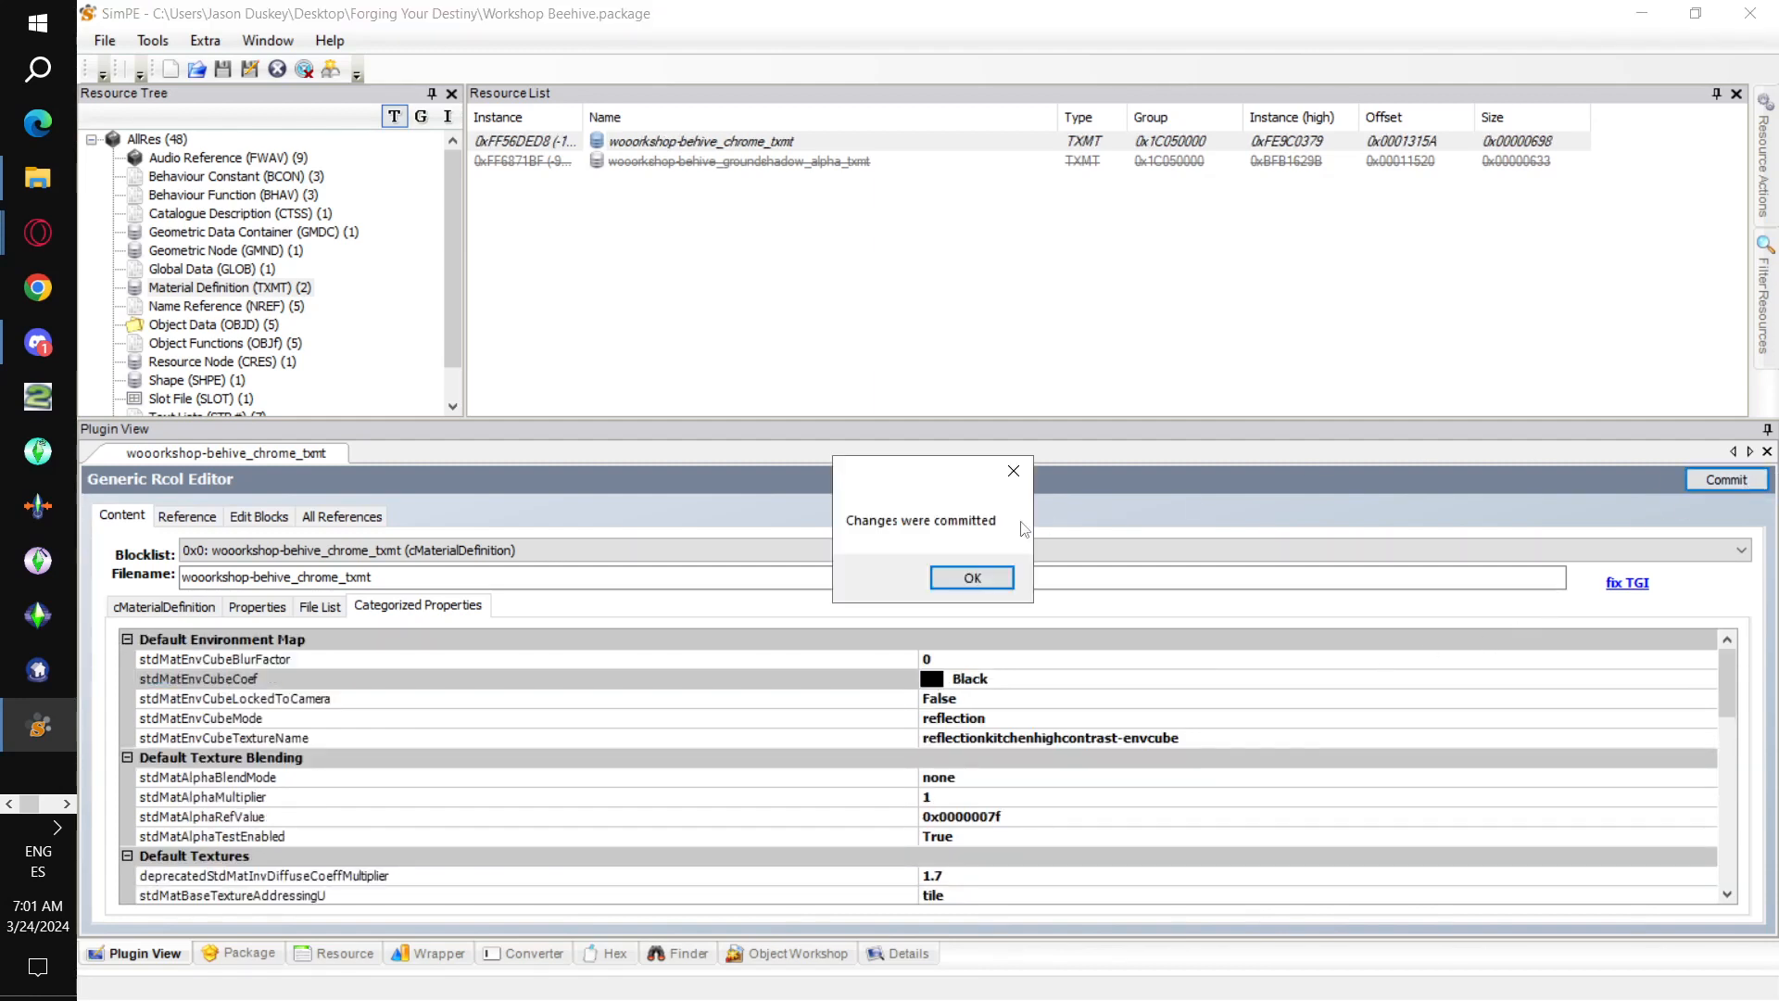
click(973, 577)
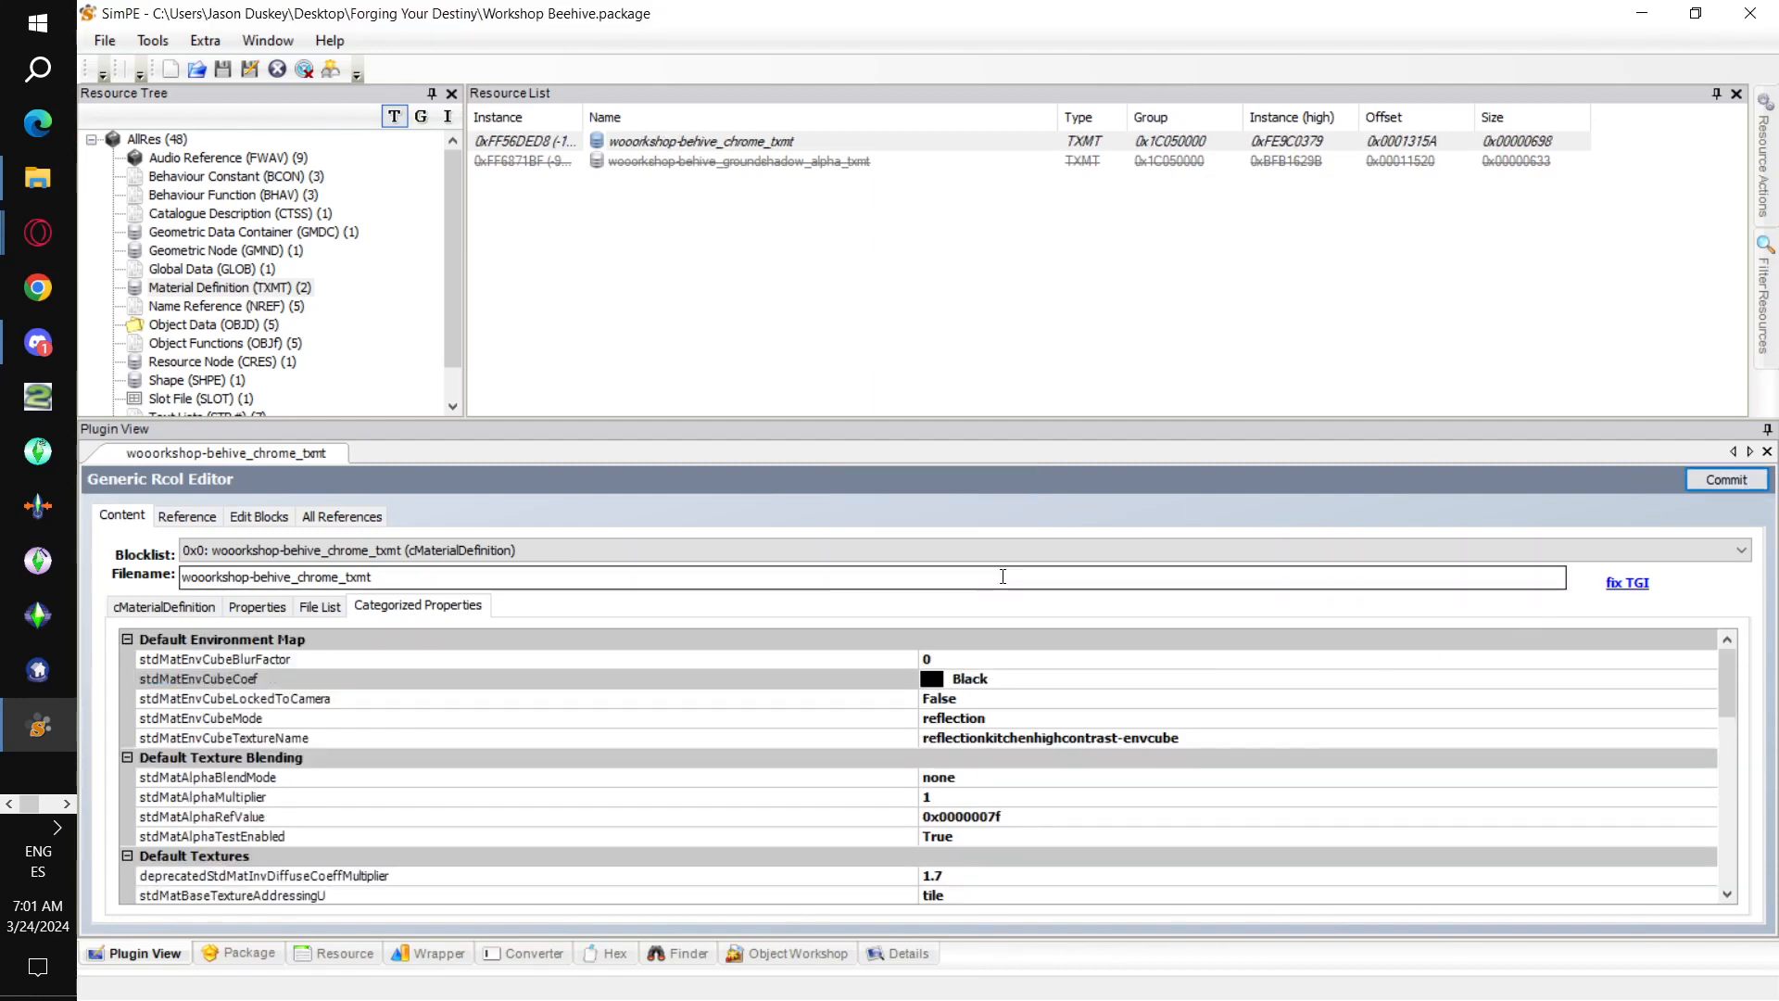
click(104, 41)
click(130, 157)
- Preview the wooorkshop-behive_tslocator_gmdc mesh in 3D and rotate it to inspect the applied texture
click(322, 232)
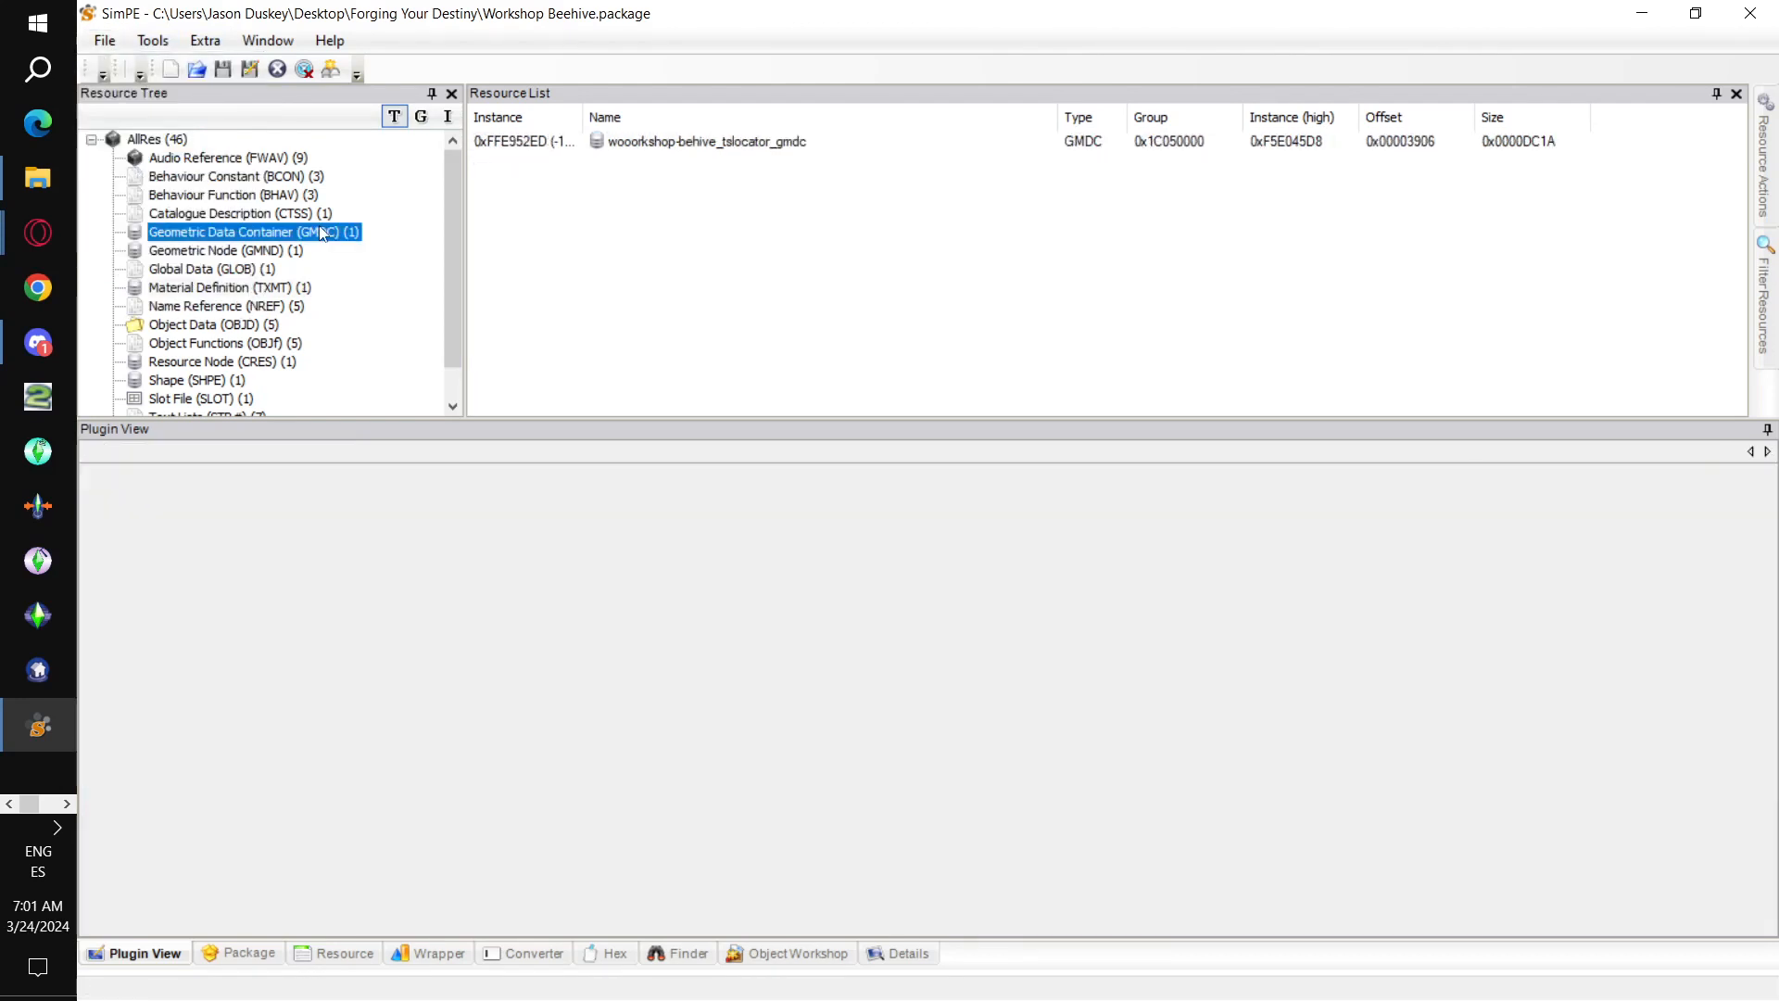
click(617, 144)
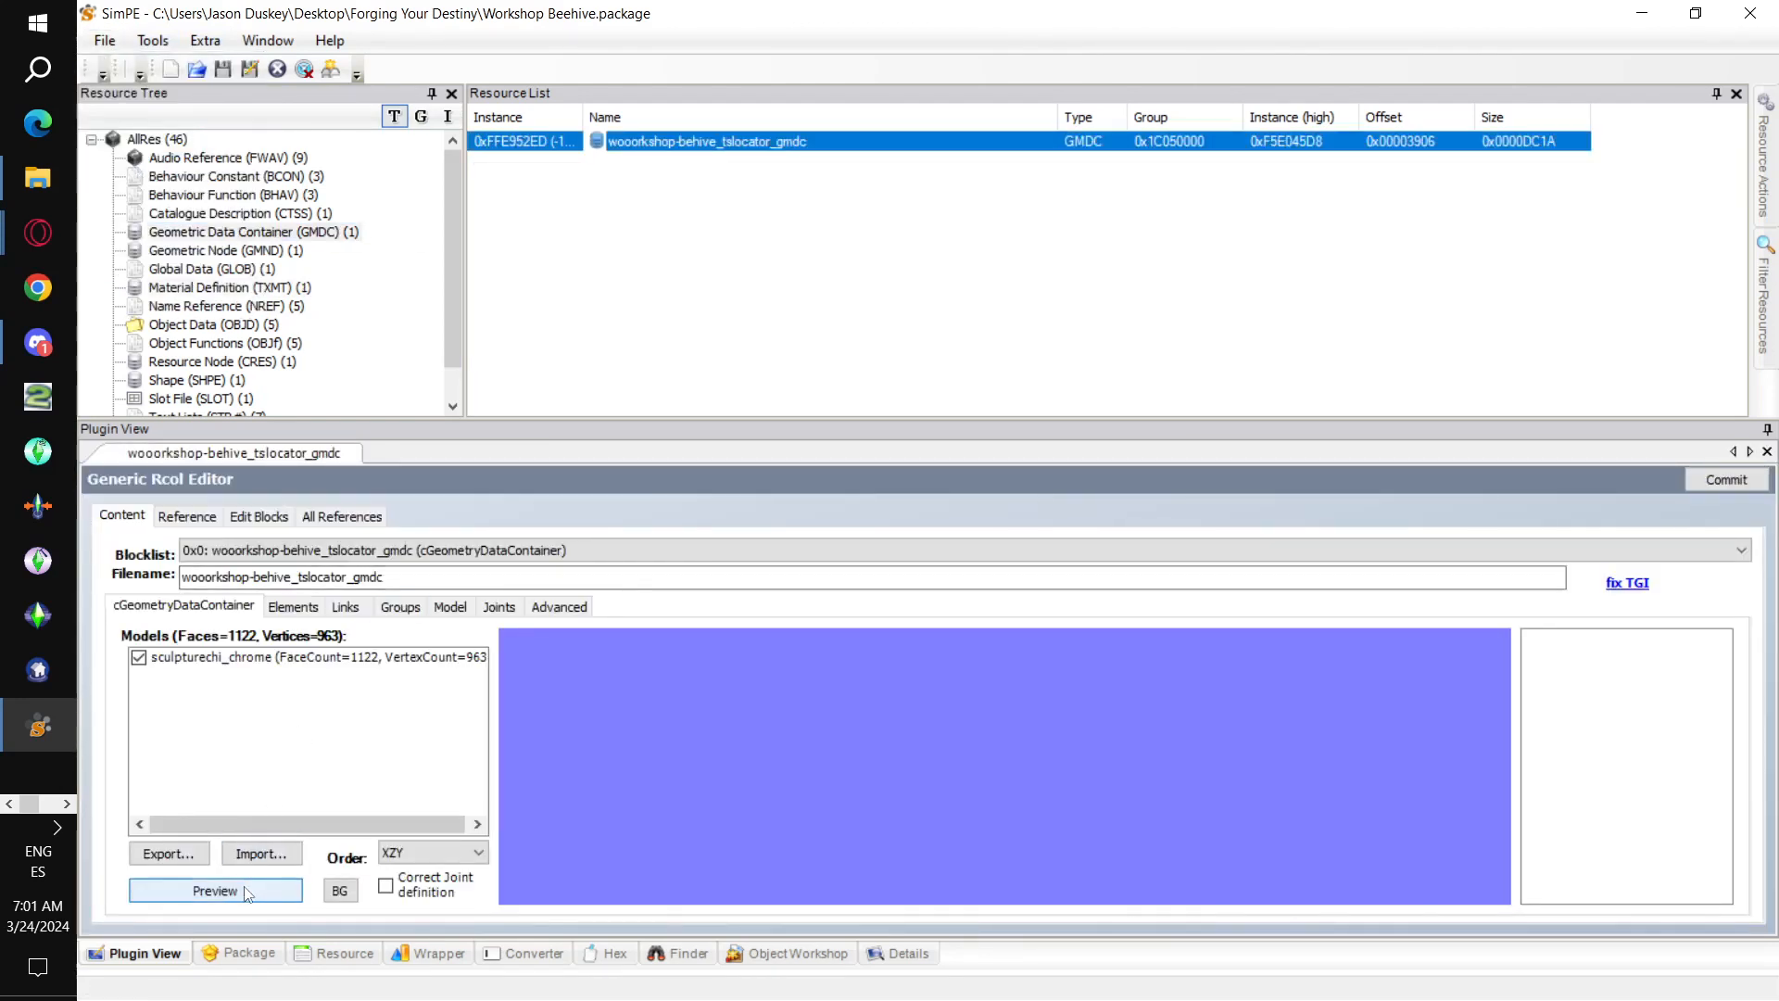
click(246, 892)
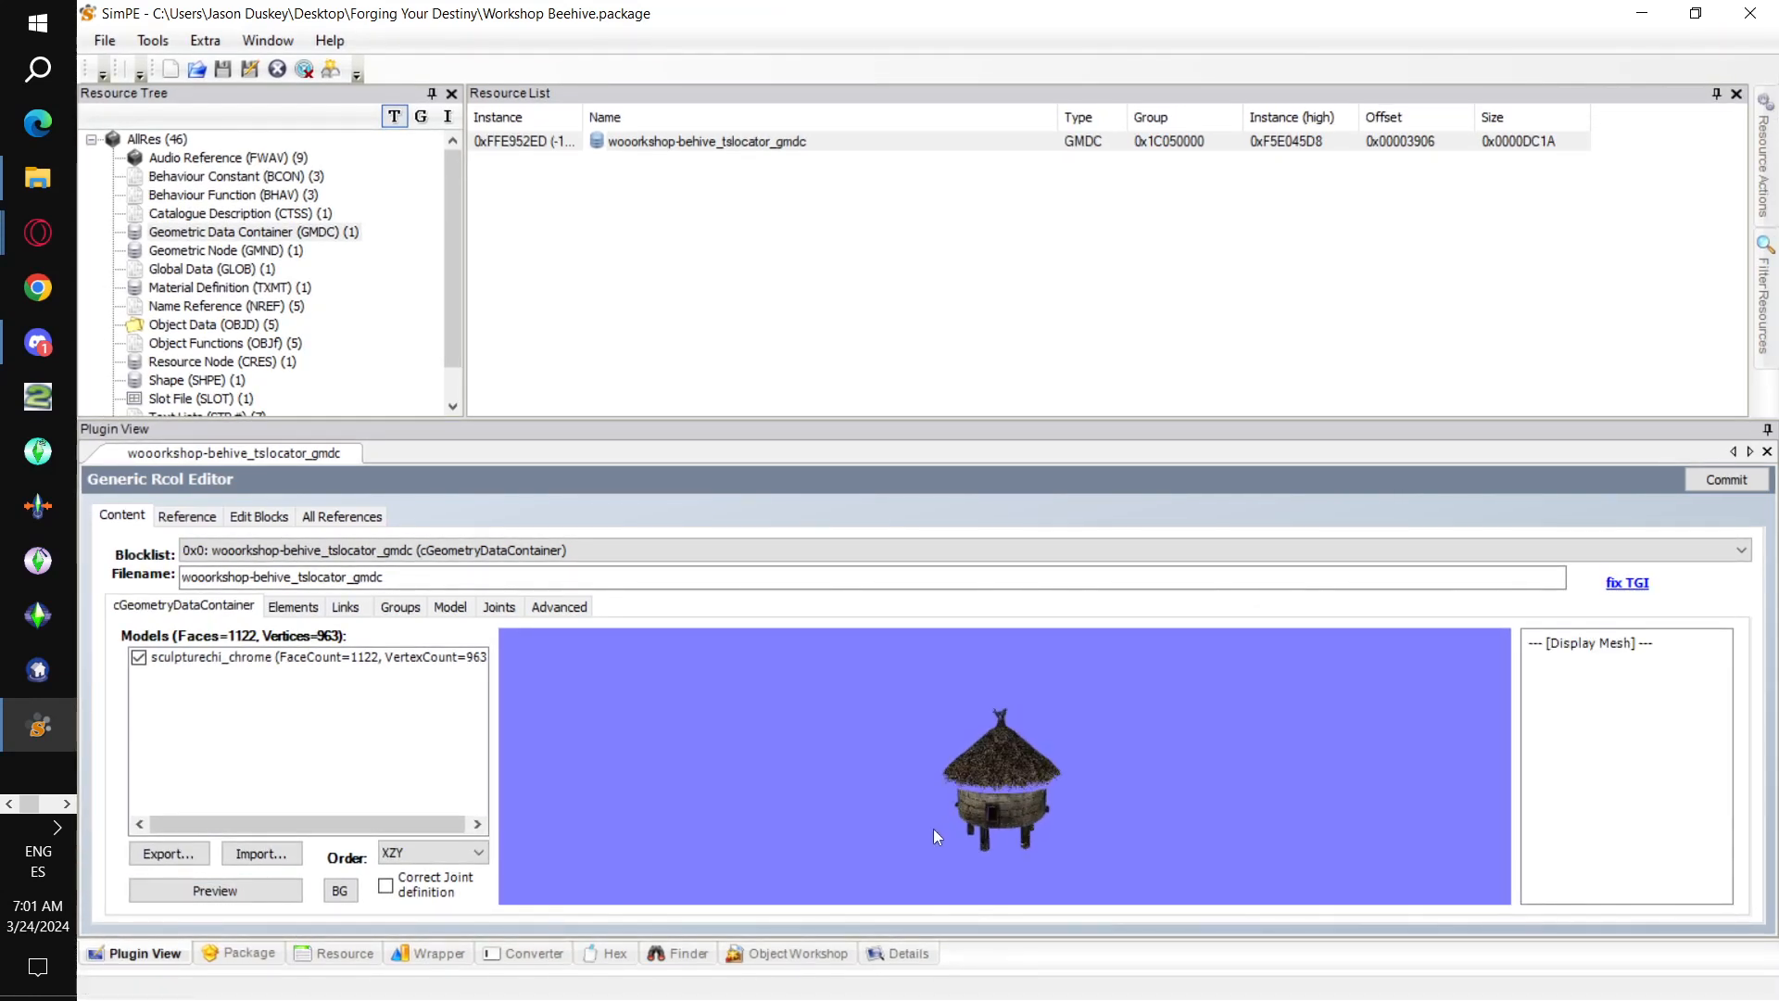
drag(827, 822, 965, 805)
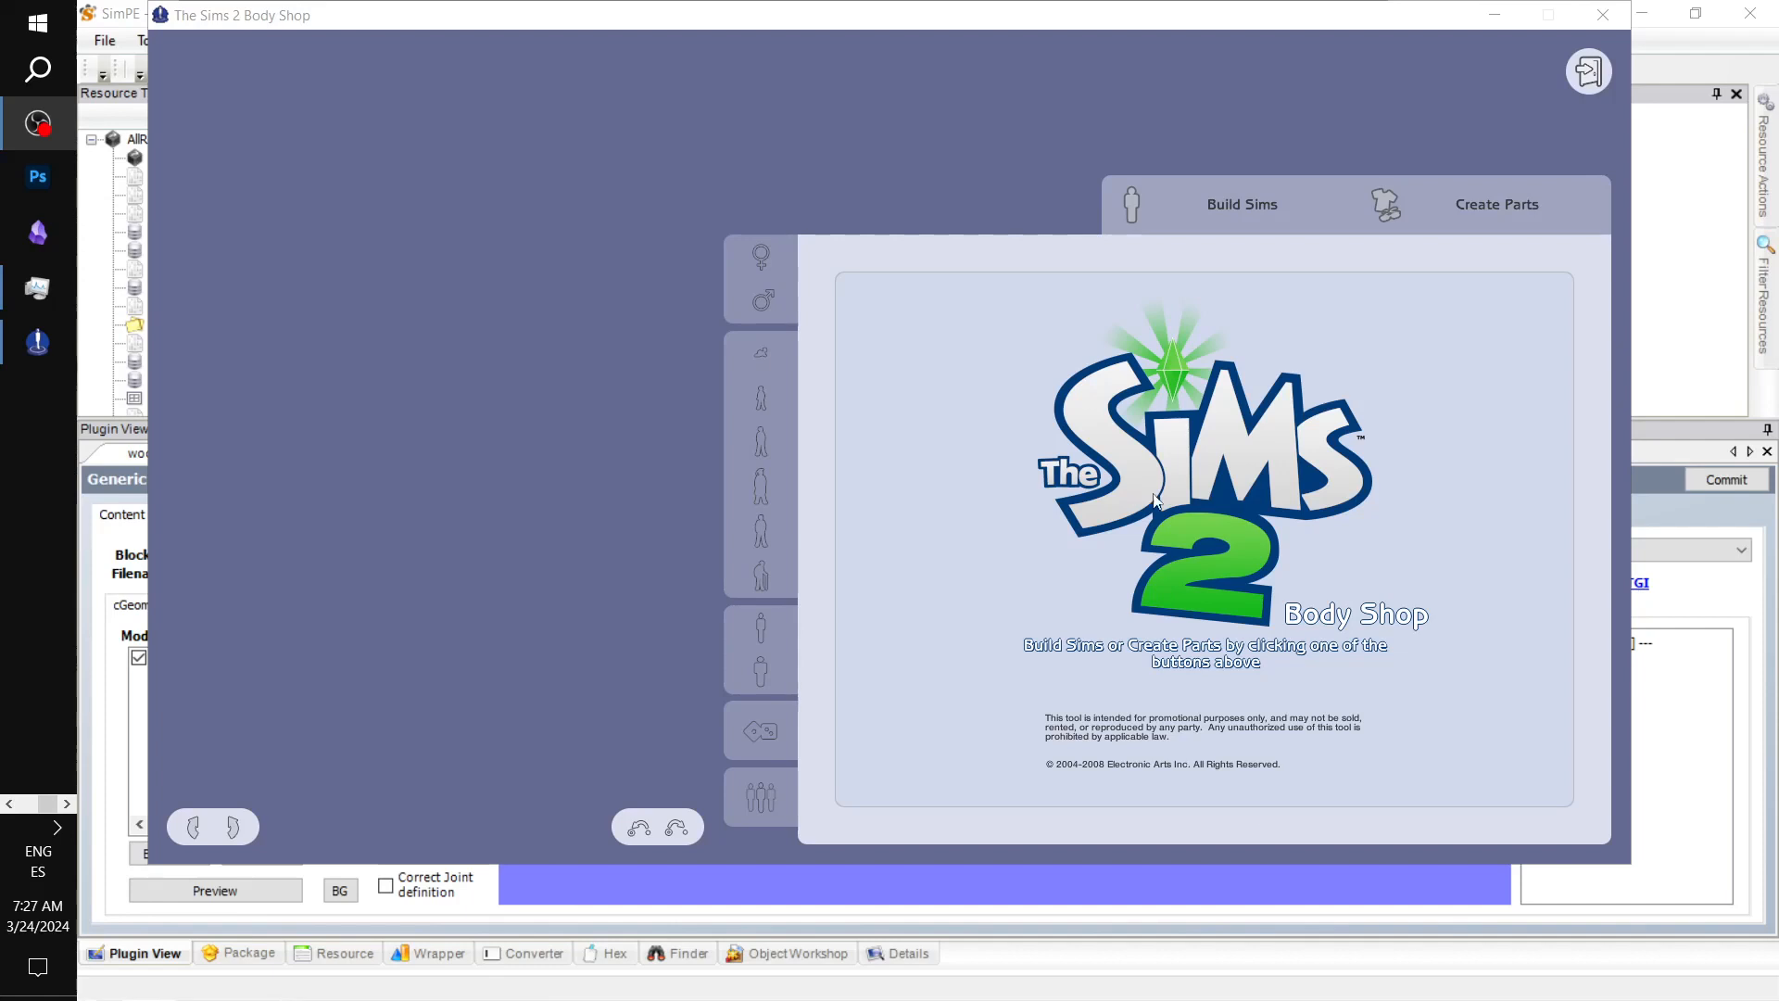
- Switch to The Sims 2 Body Shop, start a new Create Parts project and display the adult male full-body outfits
click(1479, 201)
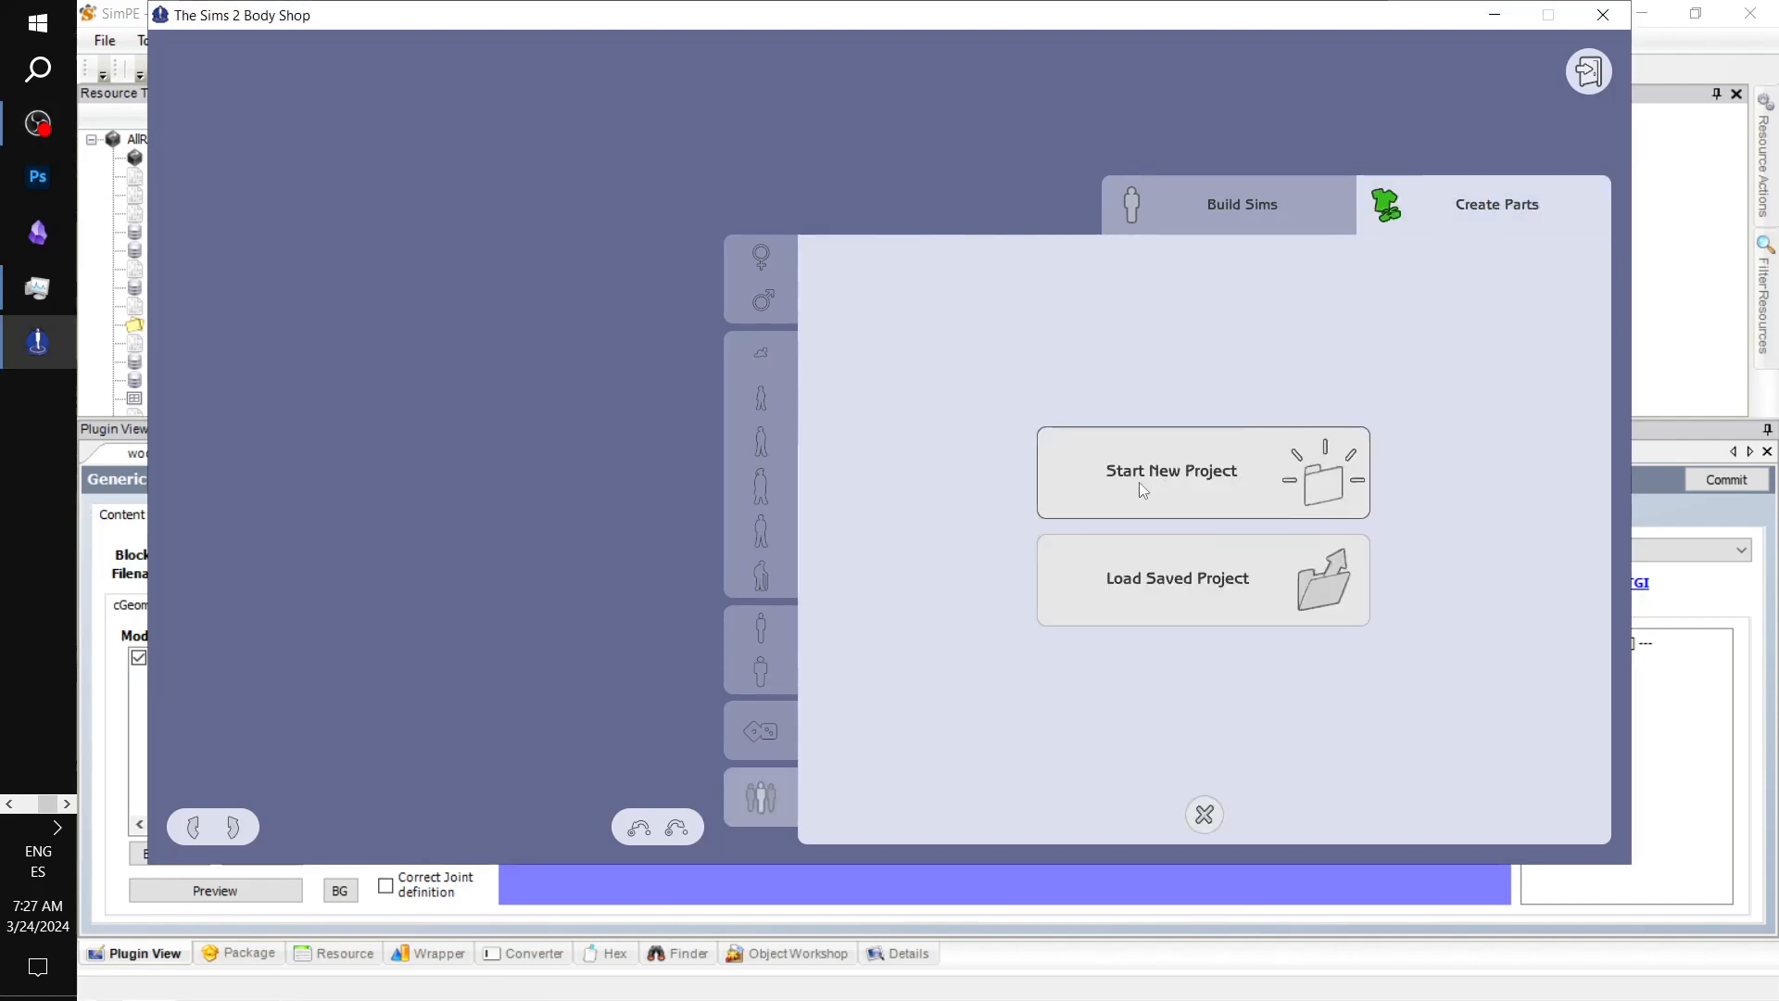
click(1210, 480)
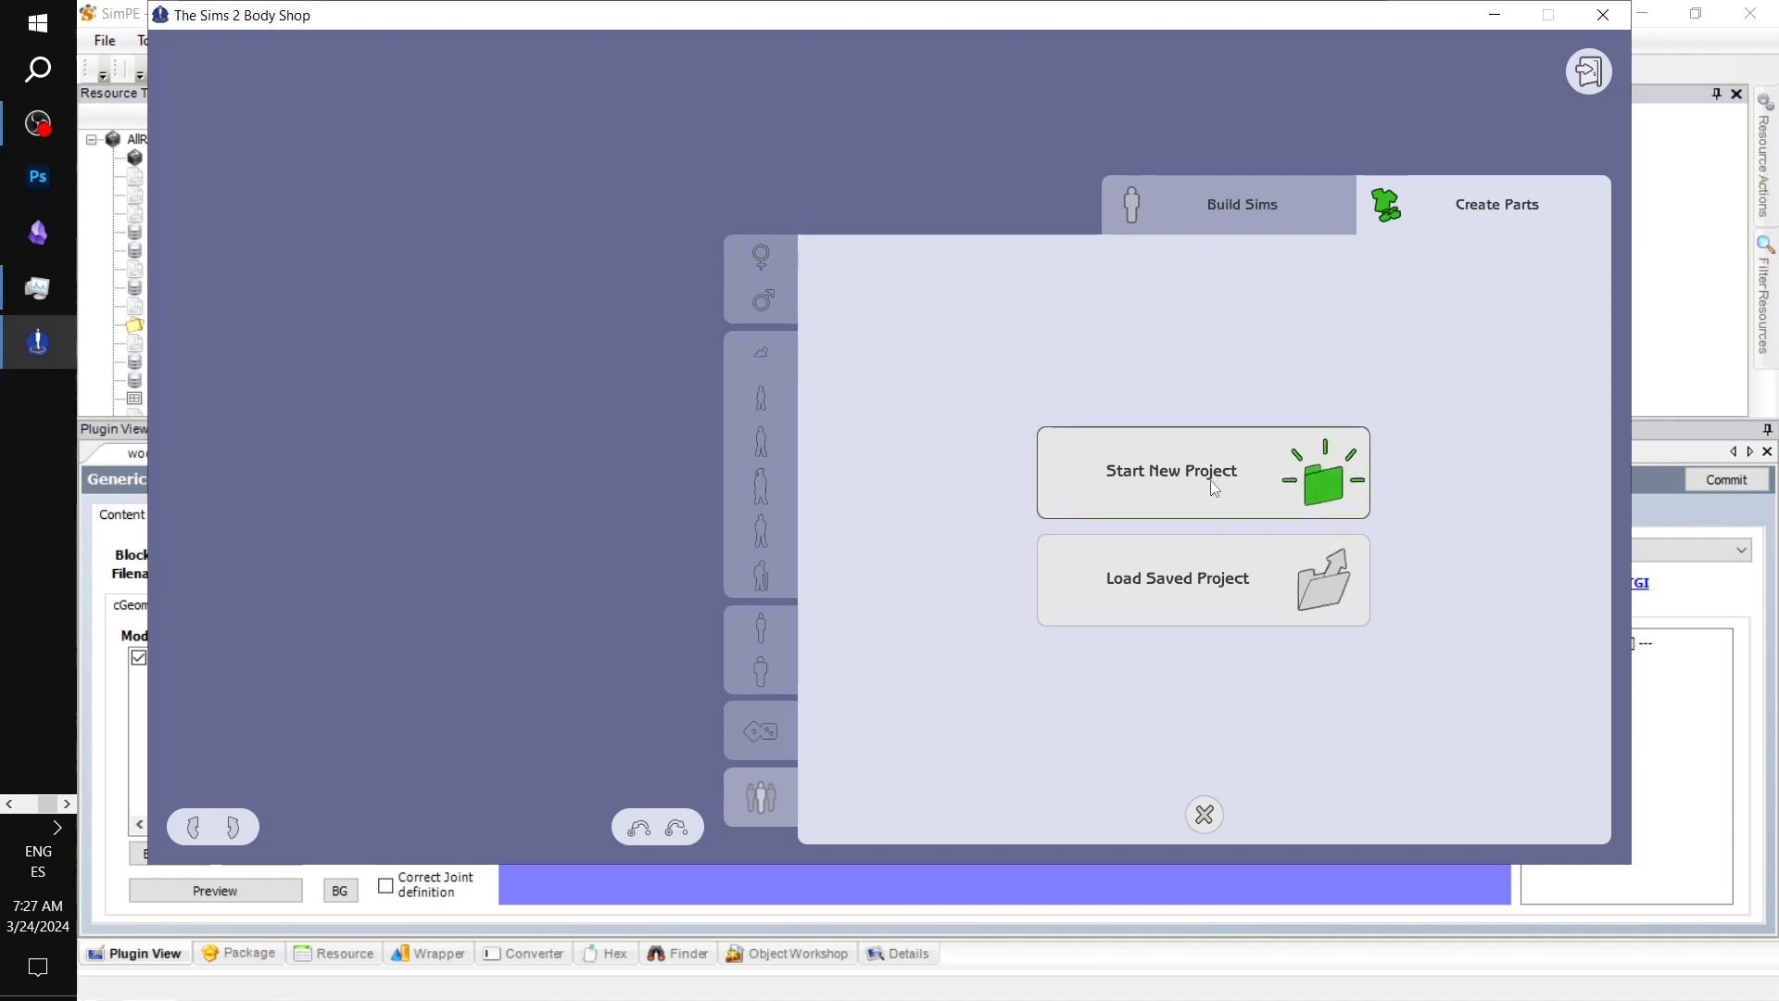
click(1222, 658)
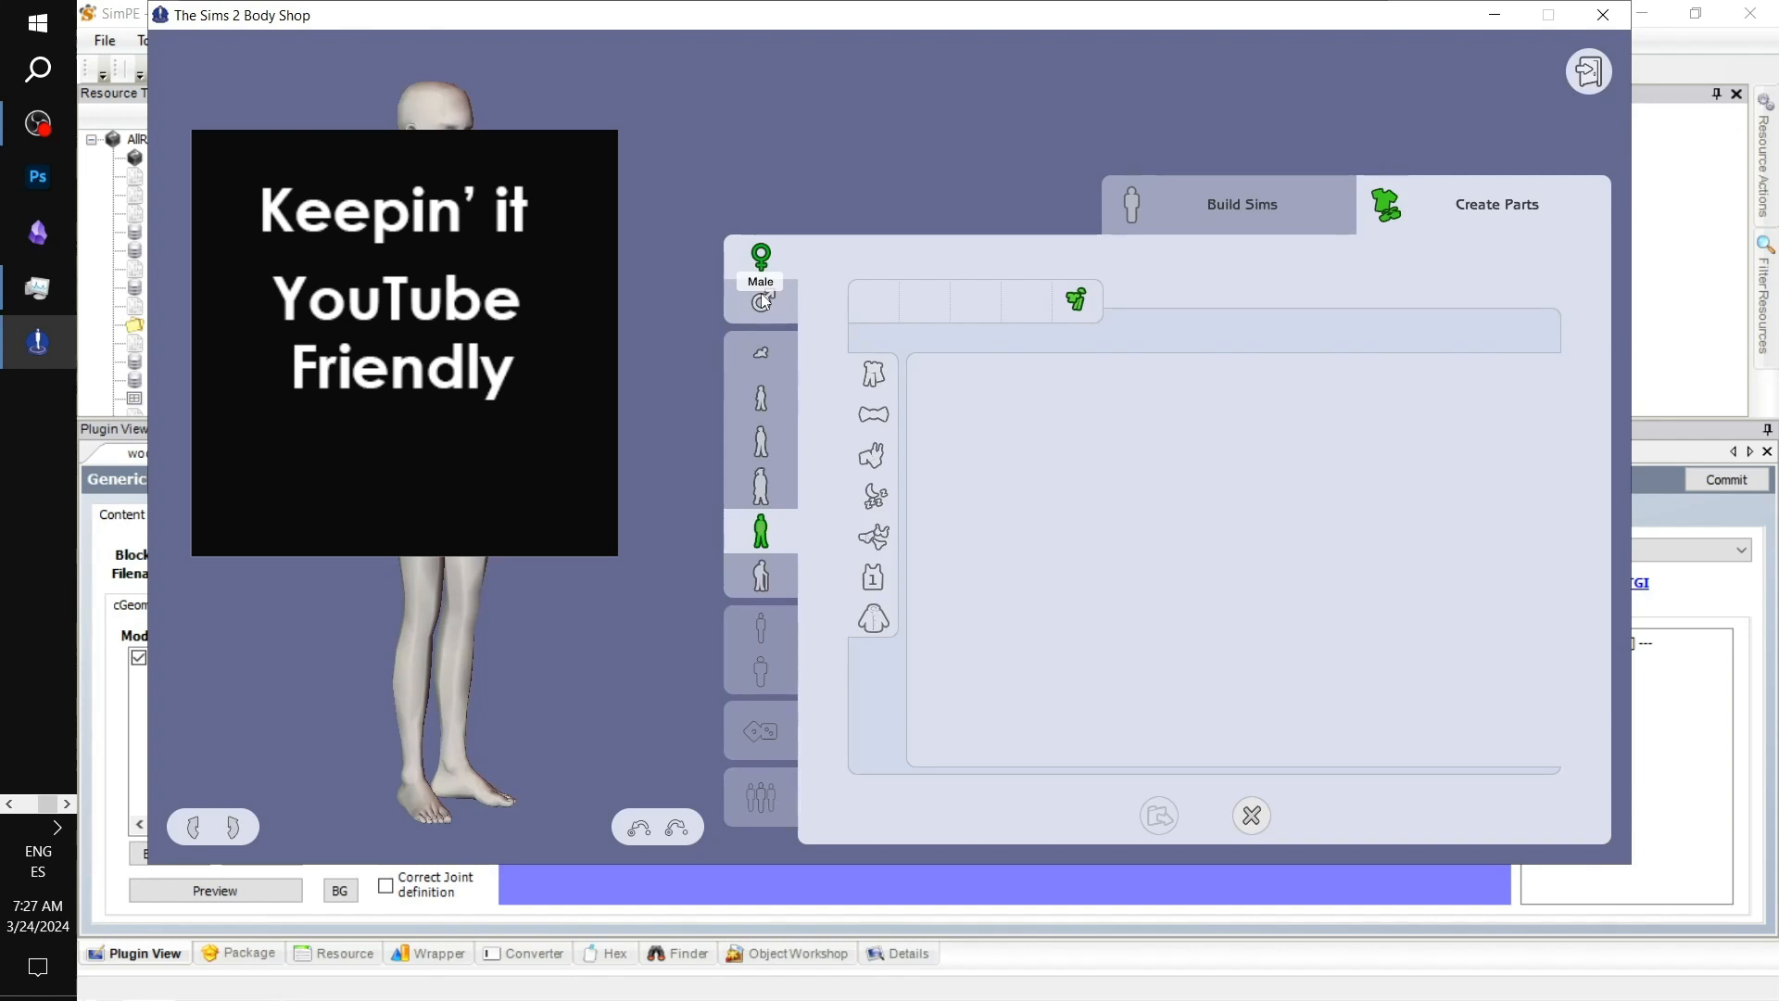
click(763, 301)
click(875, 382)
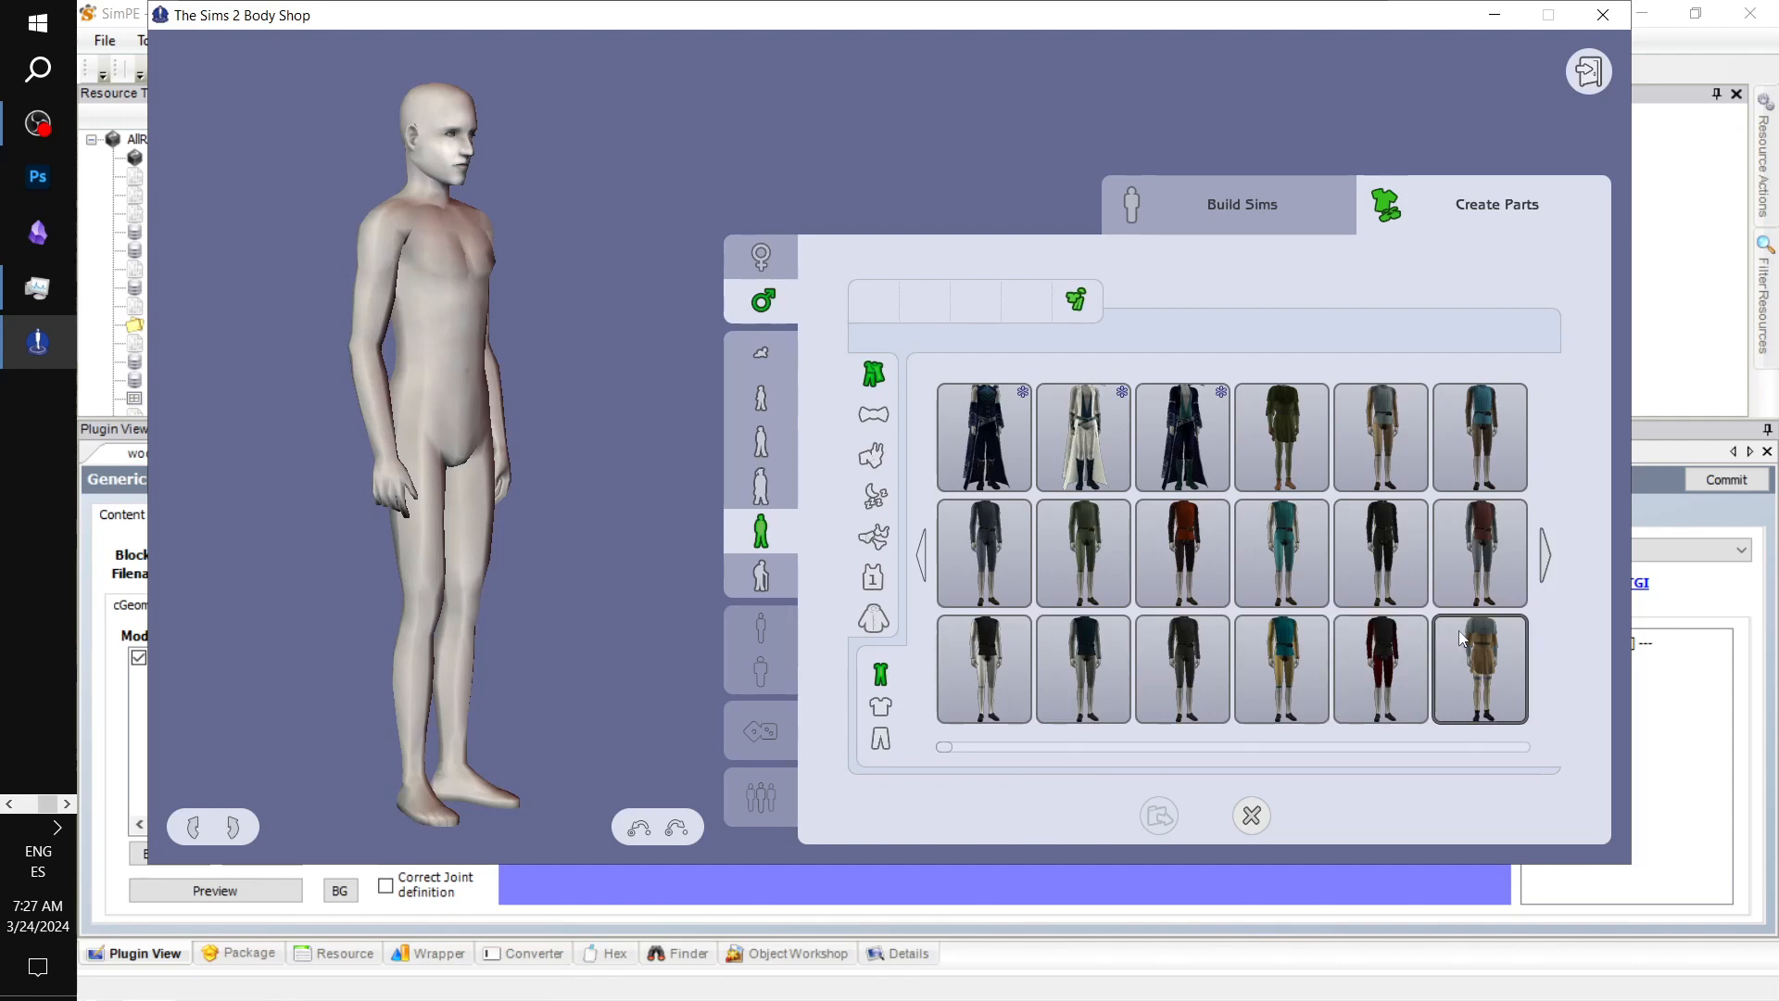
- Browse the adult male outfits and select the shirtless black leather armoured skirt outfit with boots and bracers
click(1547, 562)
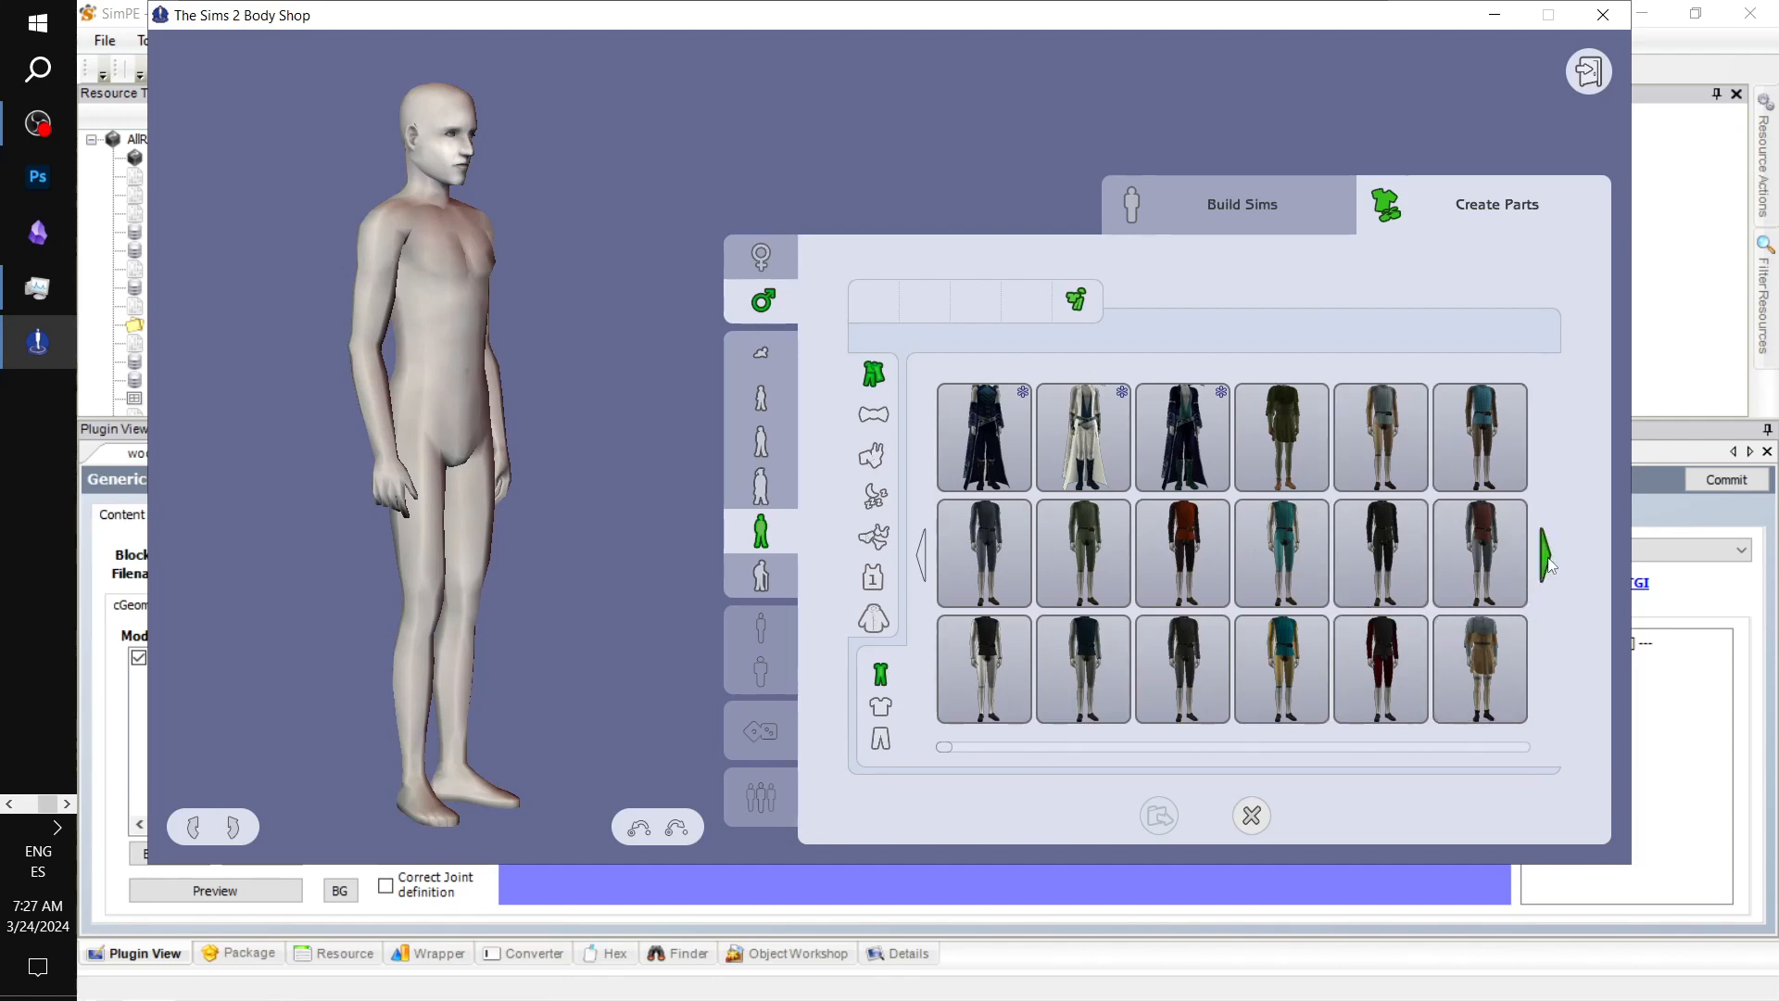
click(1547, 562)
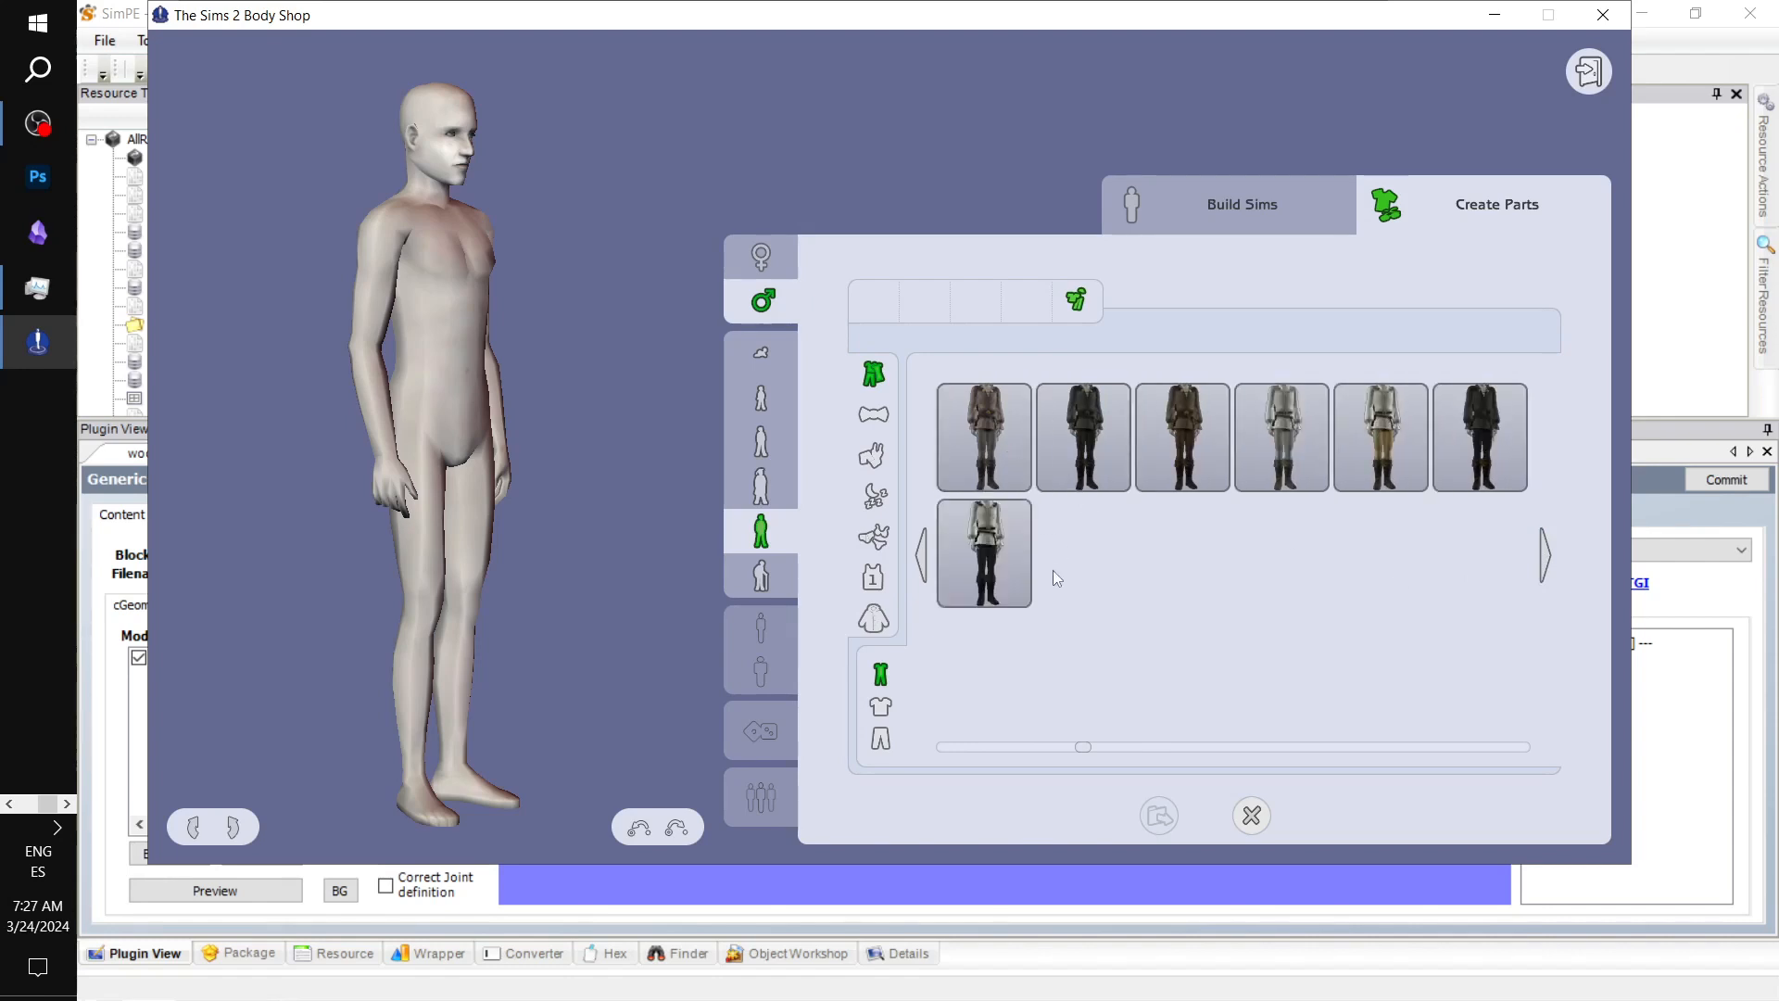
click(920, 567)
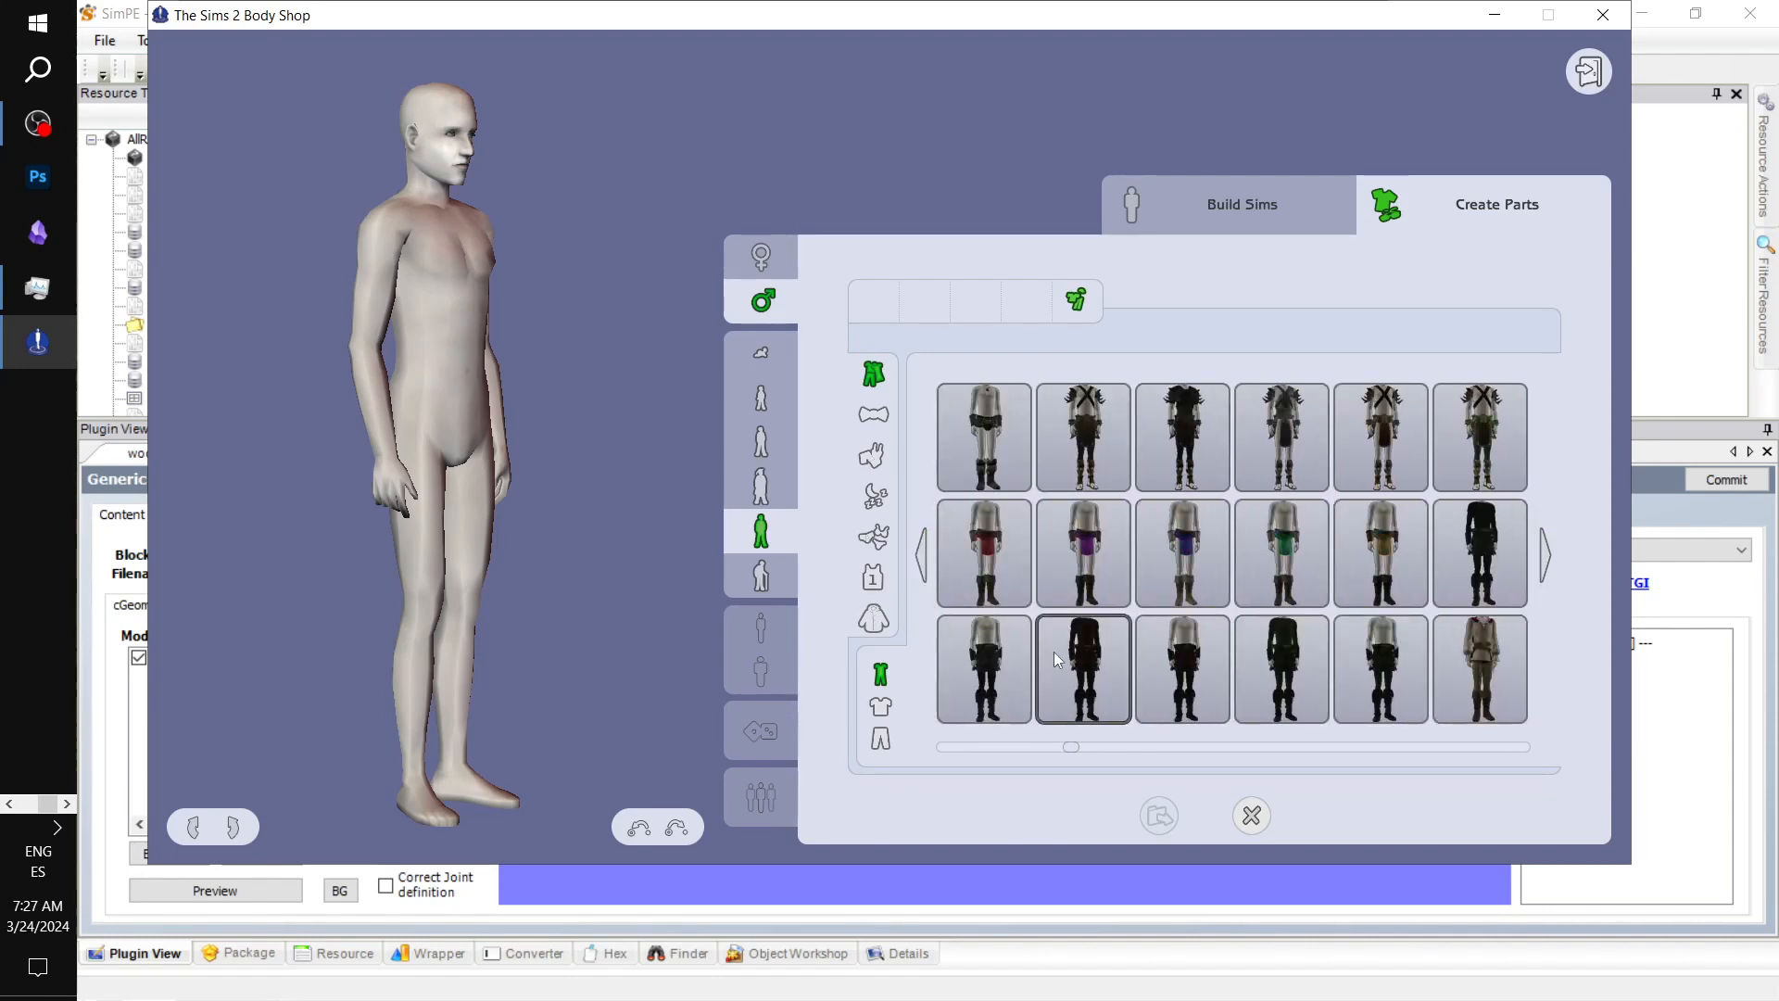
click(1204, 663)
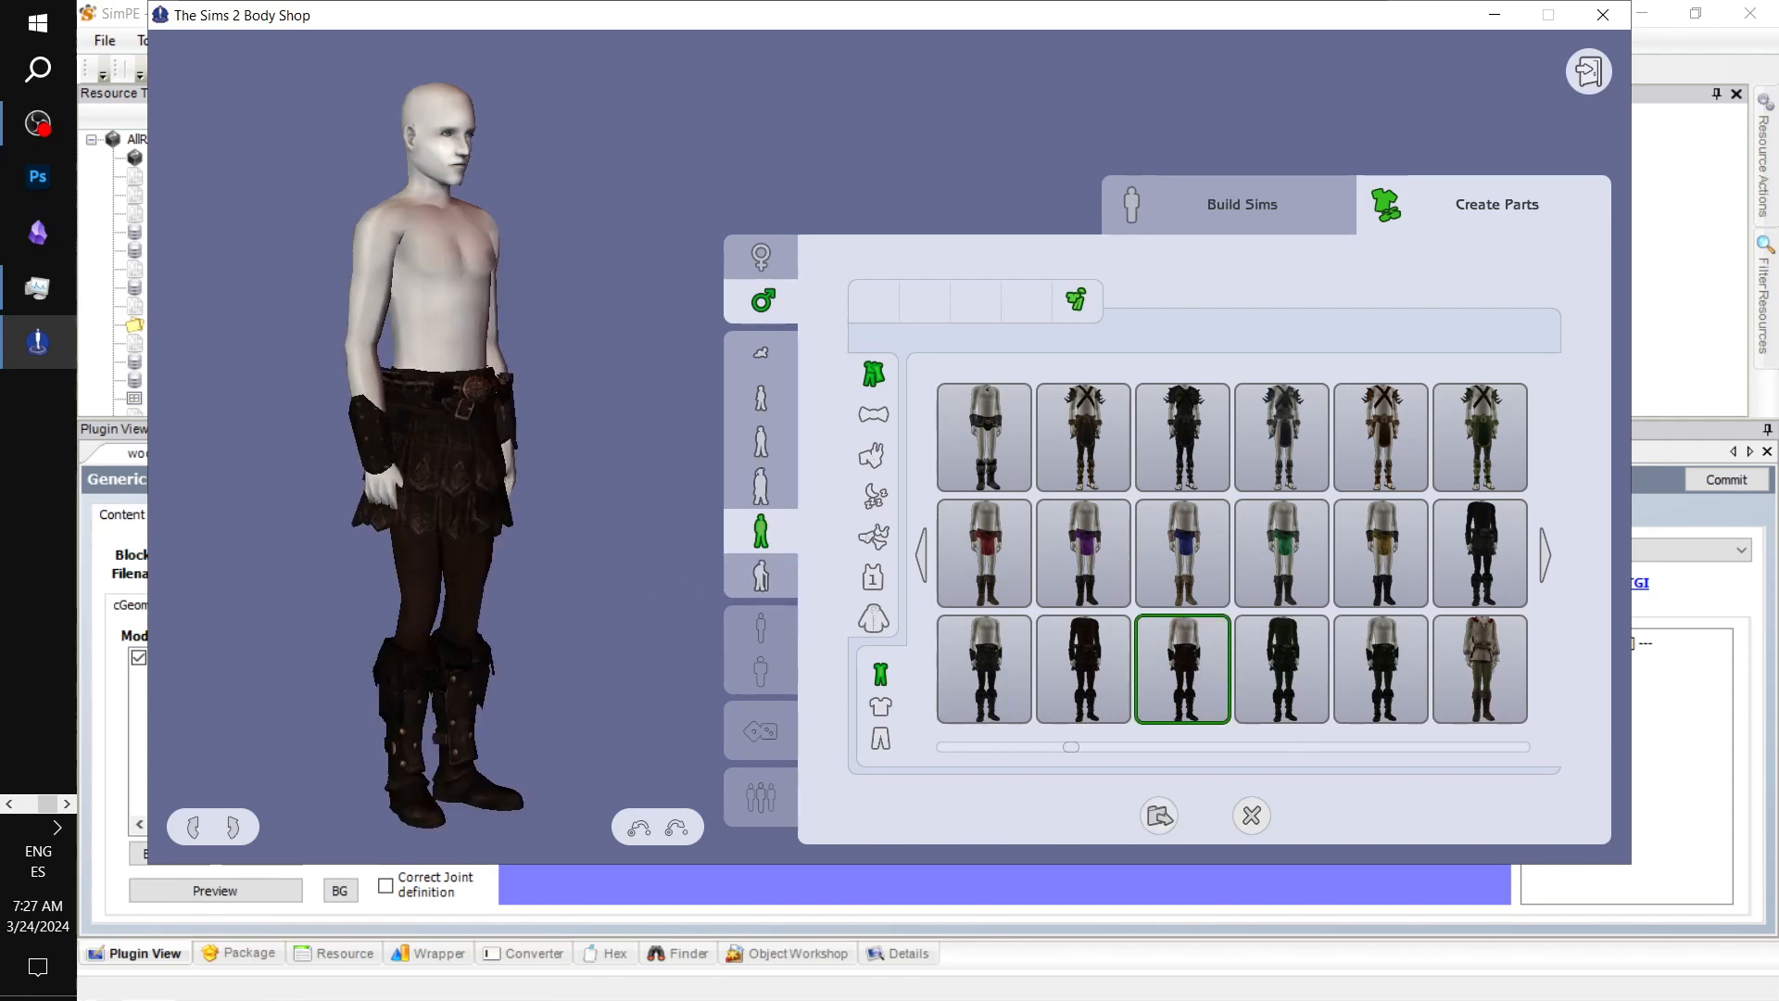
click(987, 674)
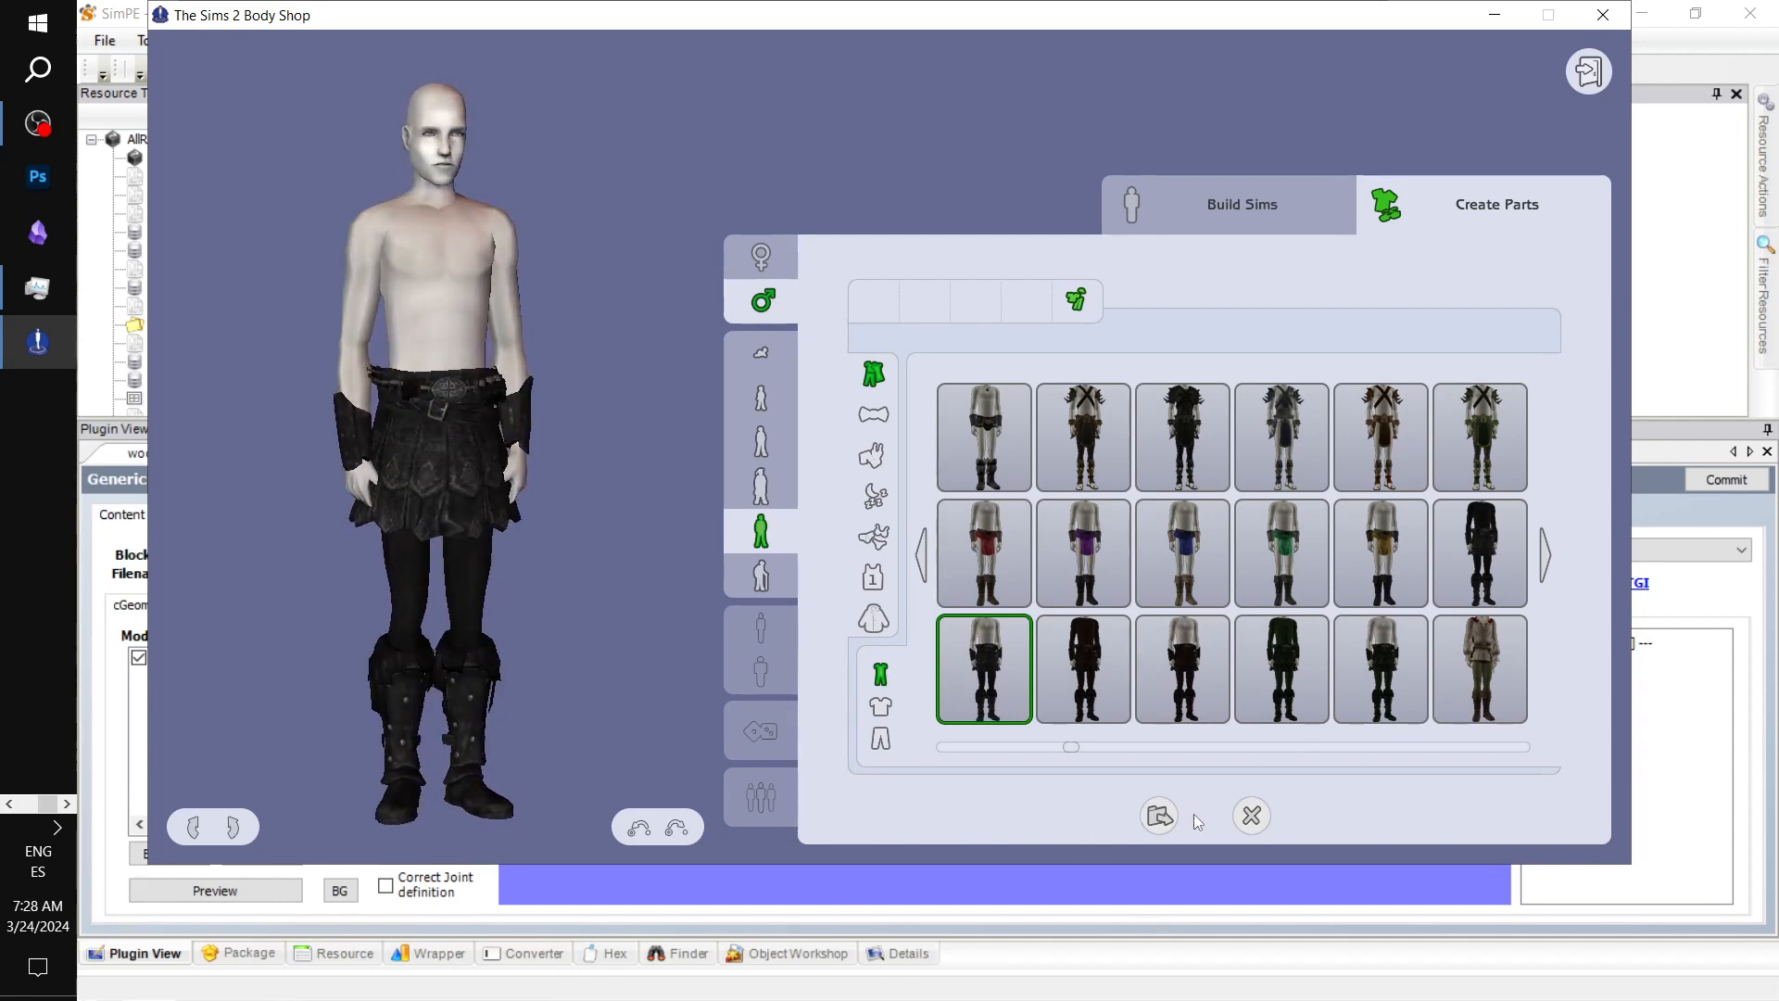
- Export the selected outfit's textures as a project named WOOutfit1
click(1160, 816)
click(1130, 539)
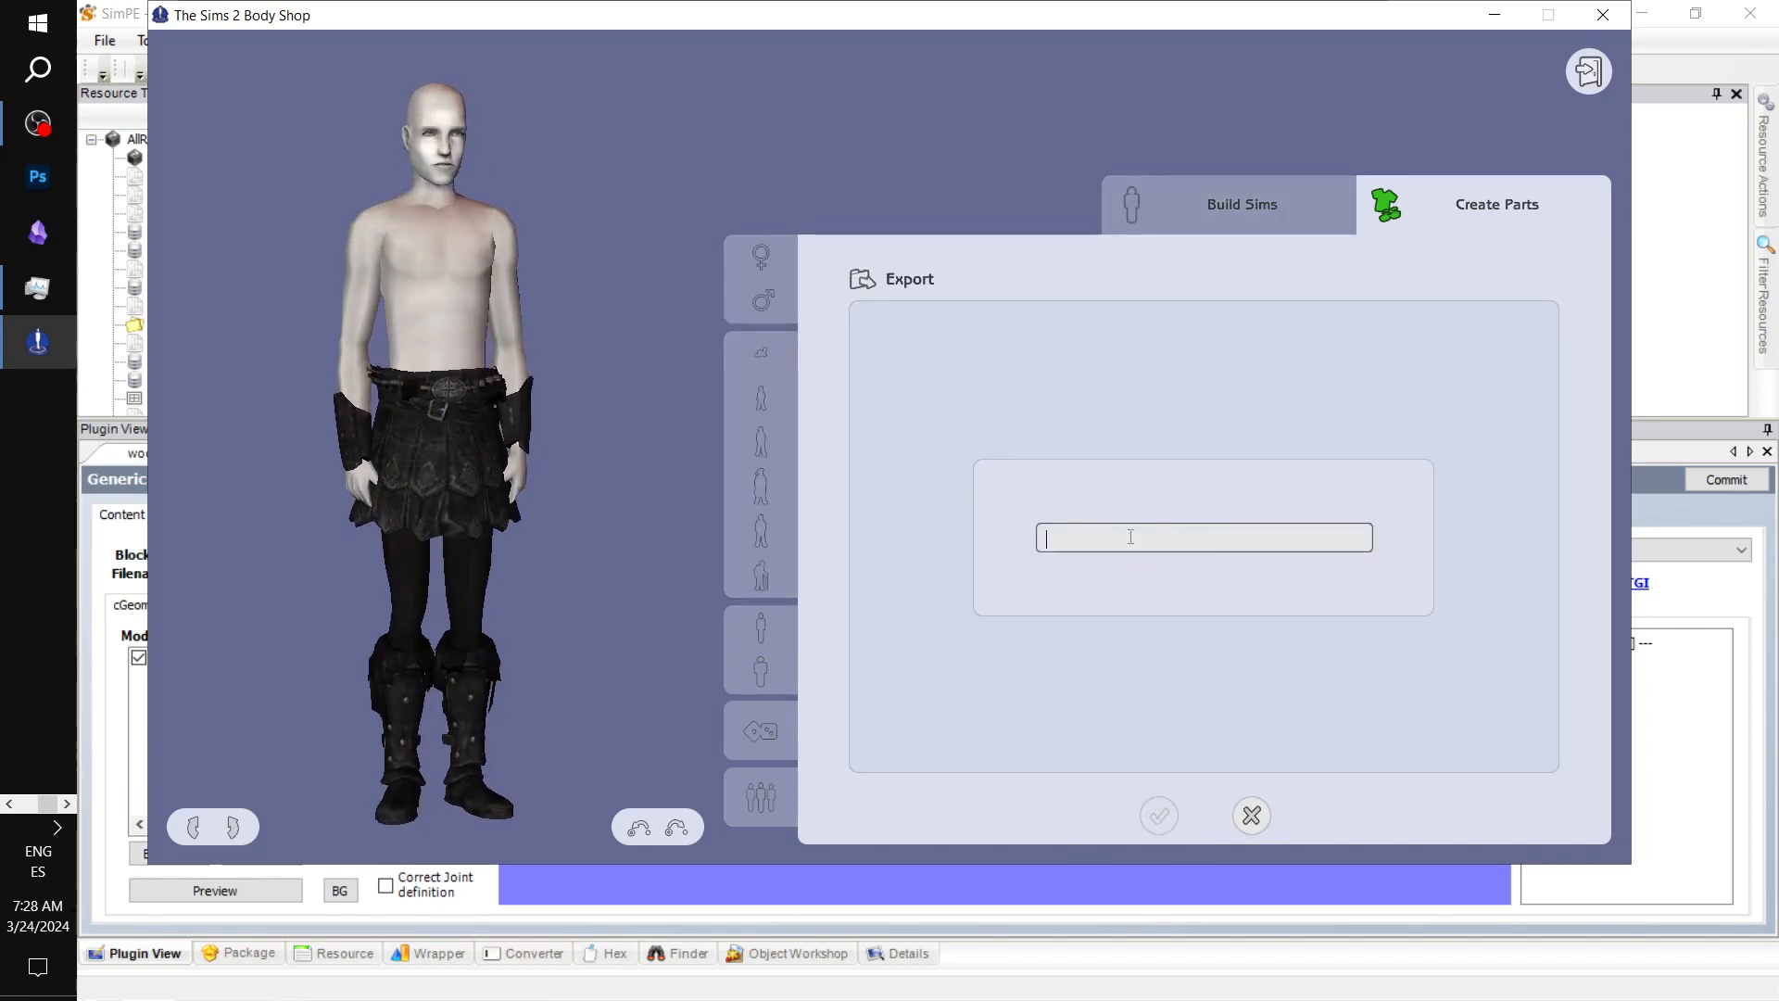
text(wooutfit1)
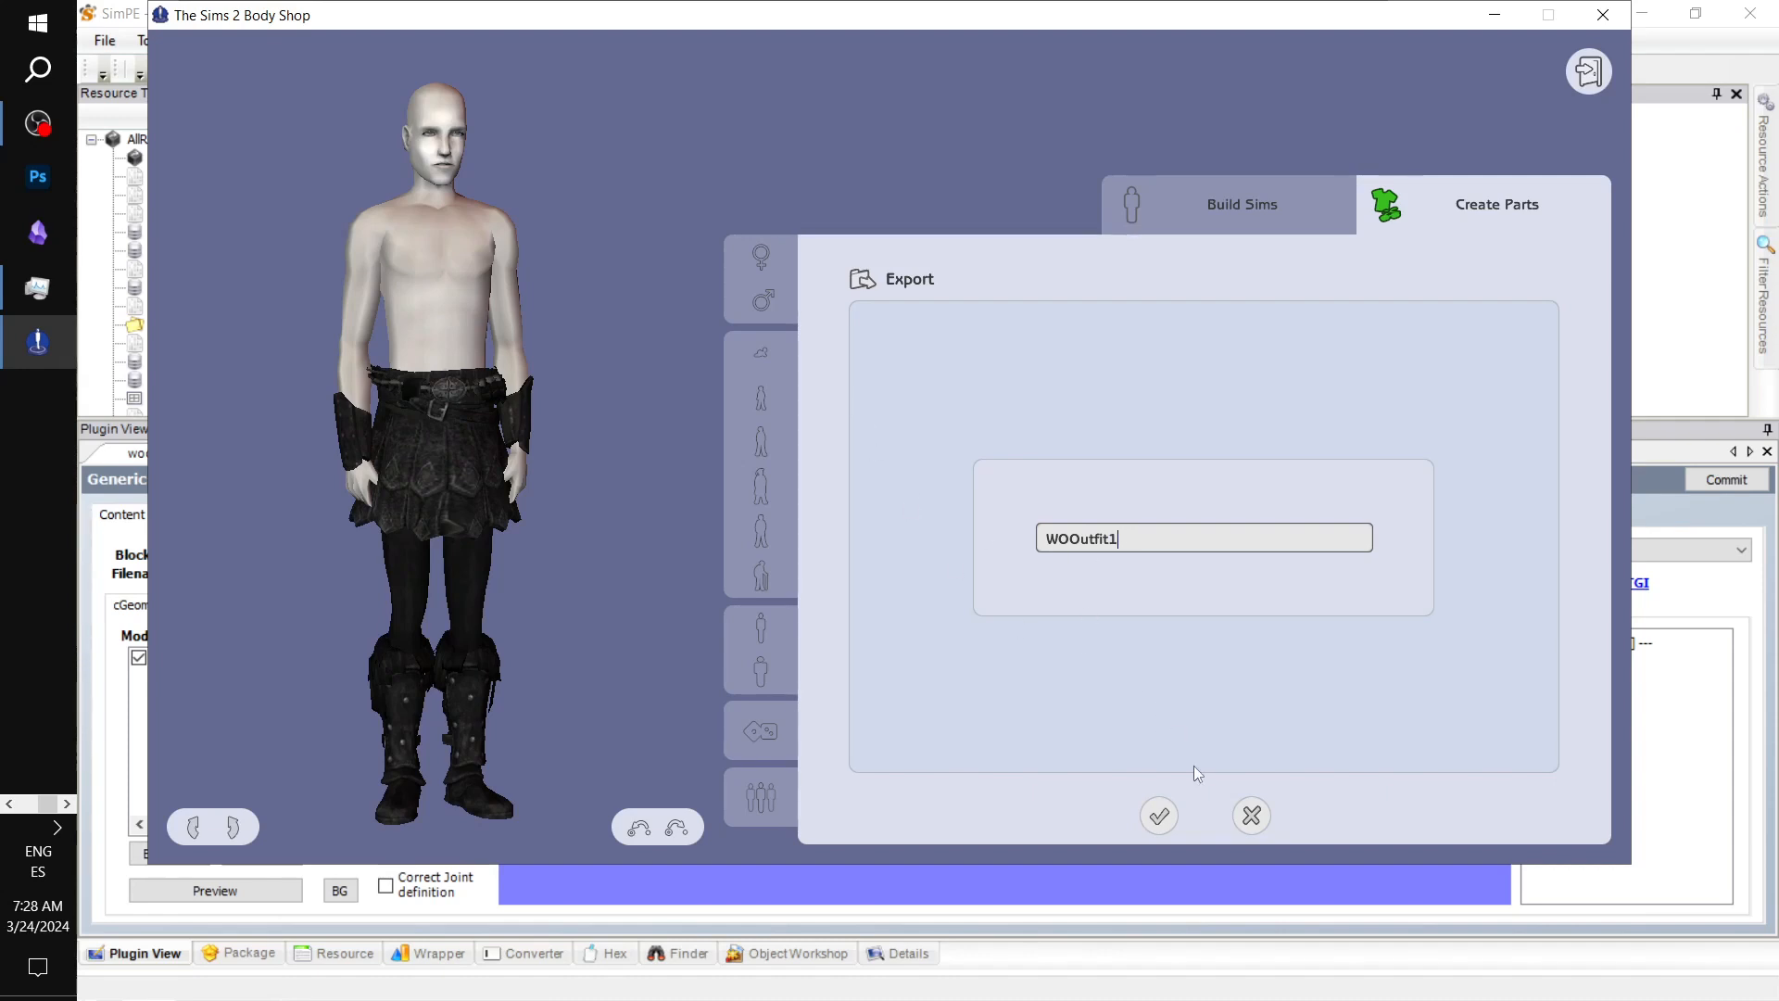
click(1161, 815)
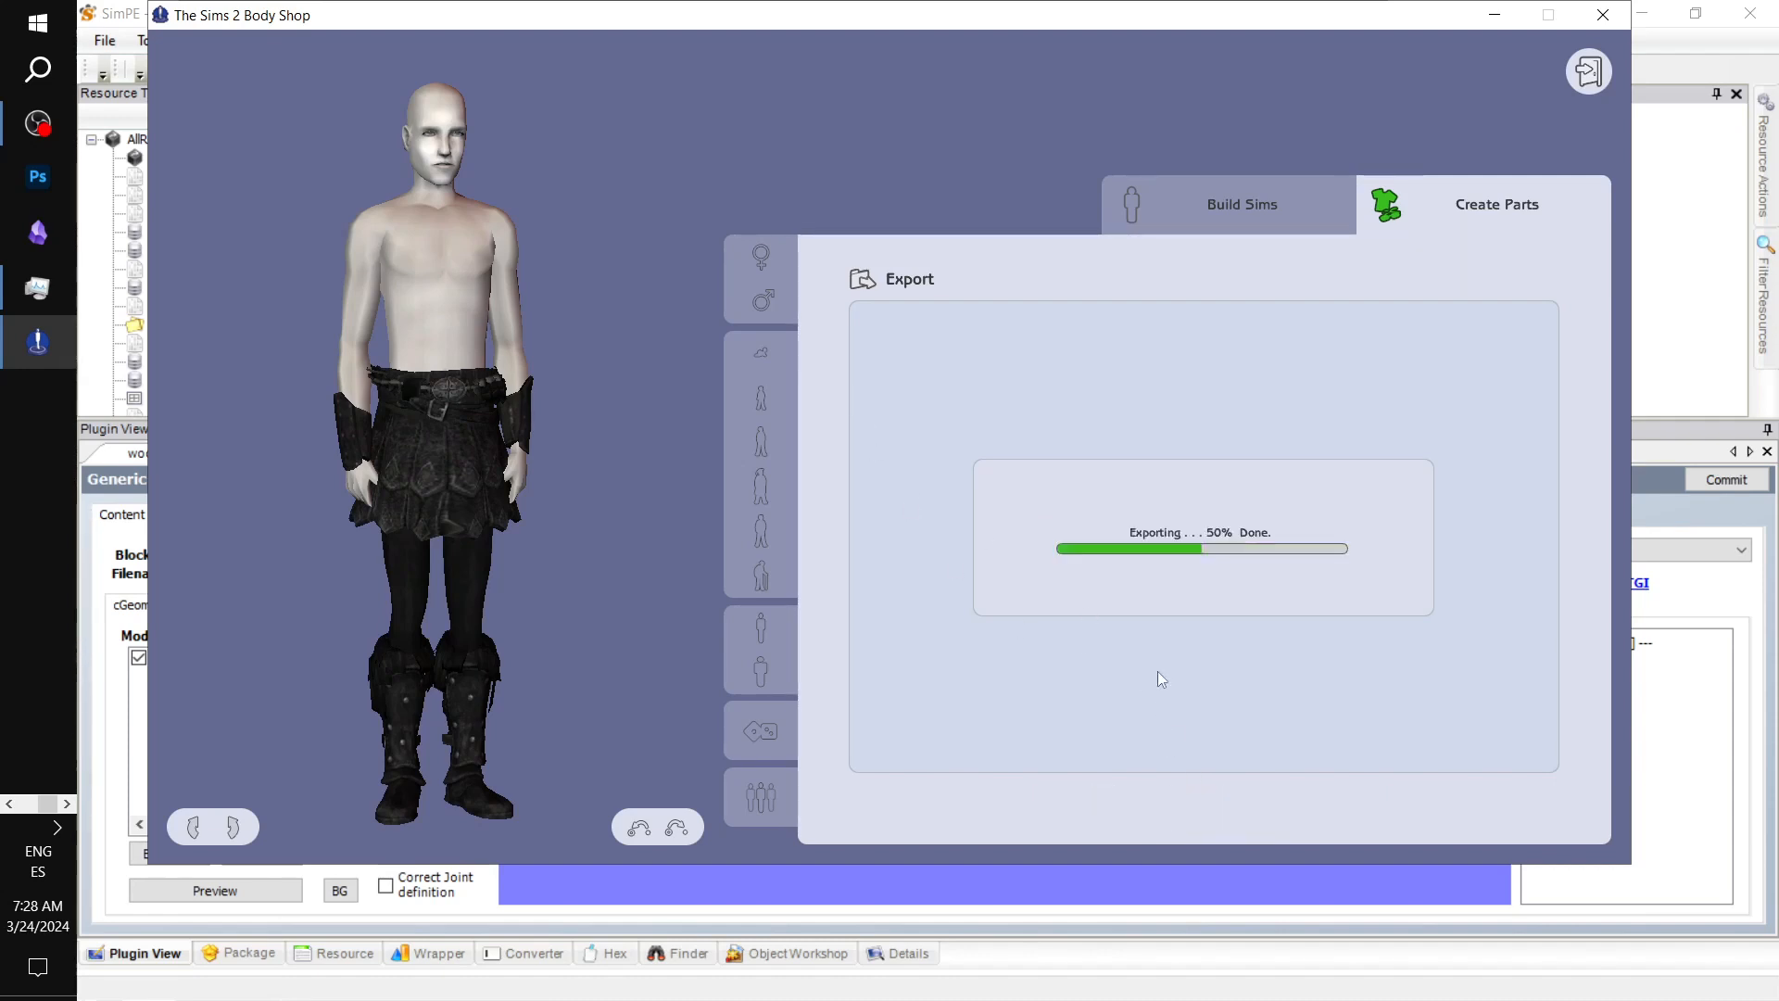
- Describe the outfit as "Workshop Outfit 1" and import it into the game
click(1096, 723)
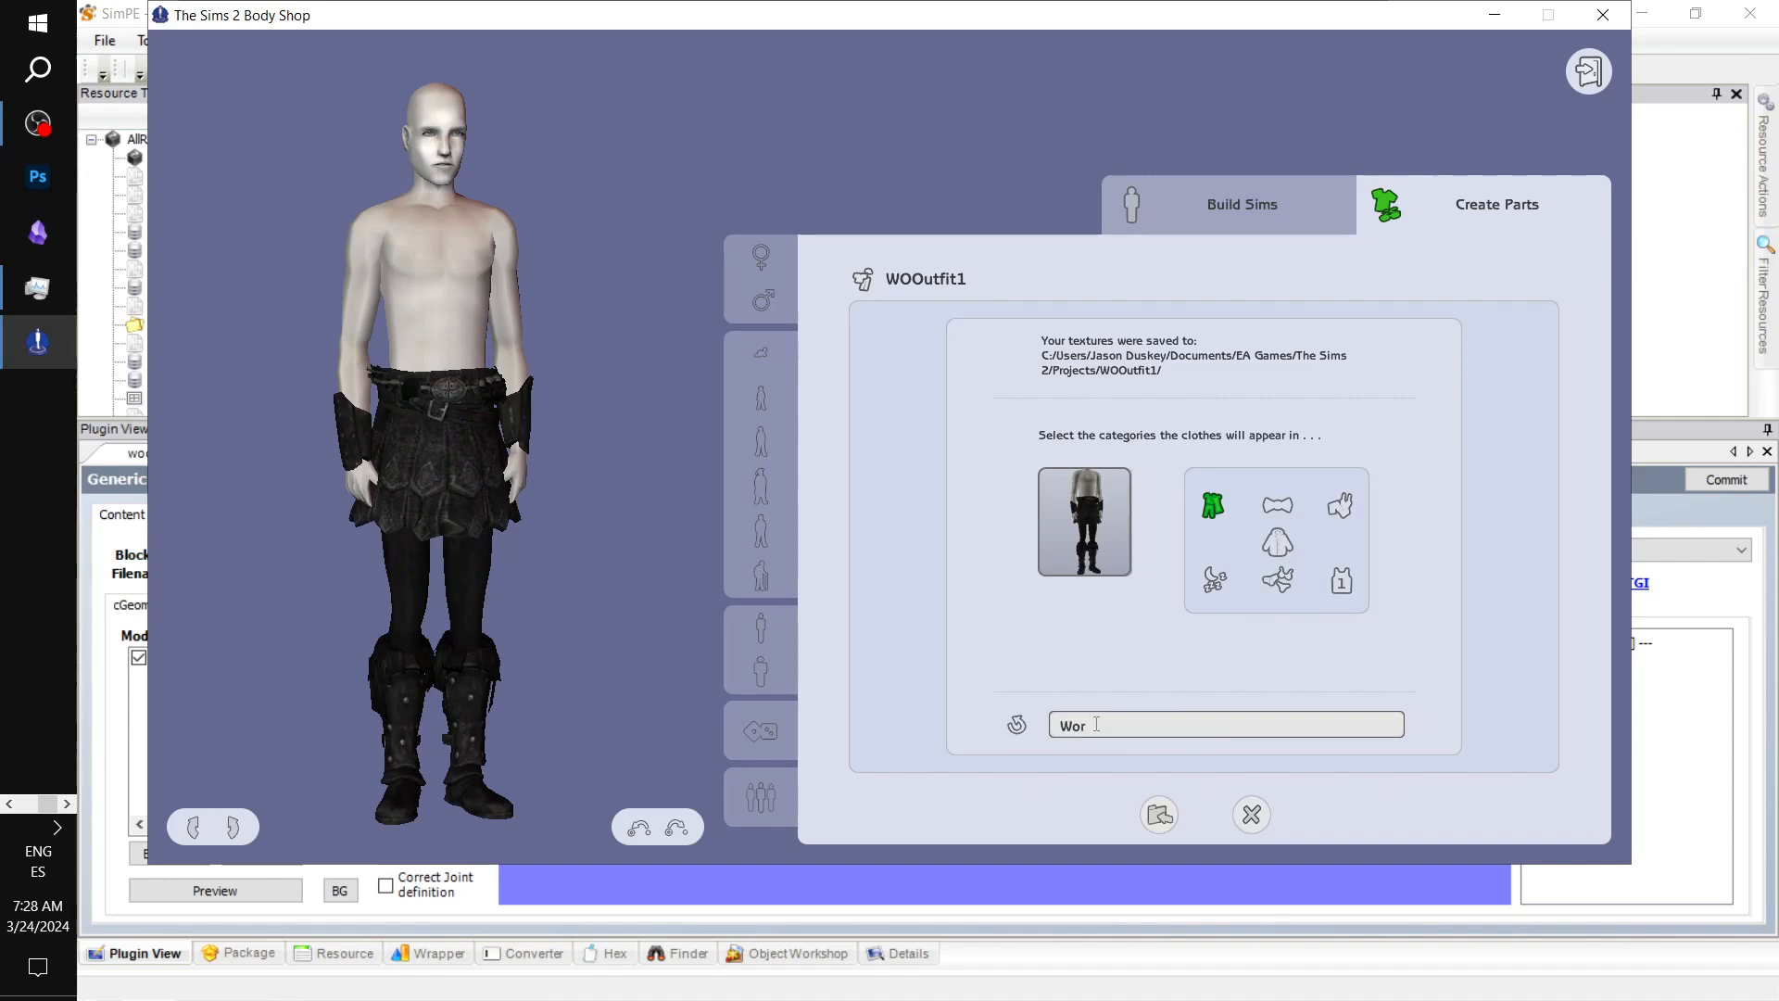
text(Workshop Outfit 1)
click(1159, 815)
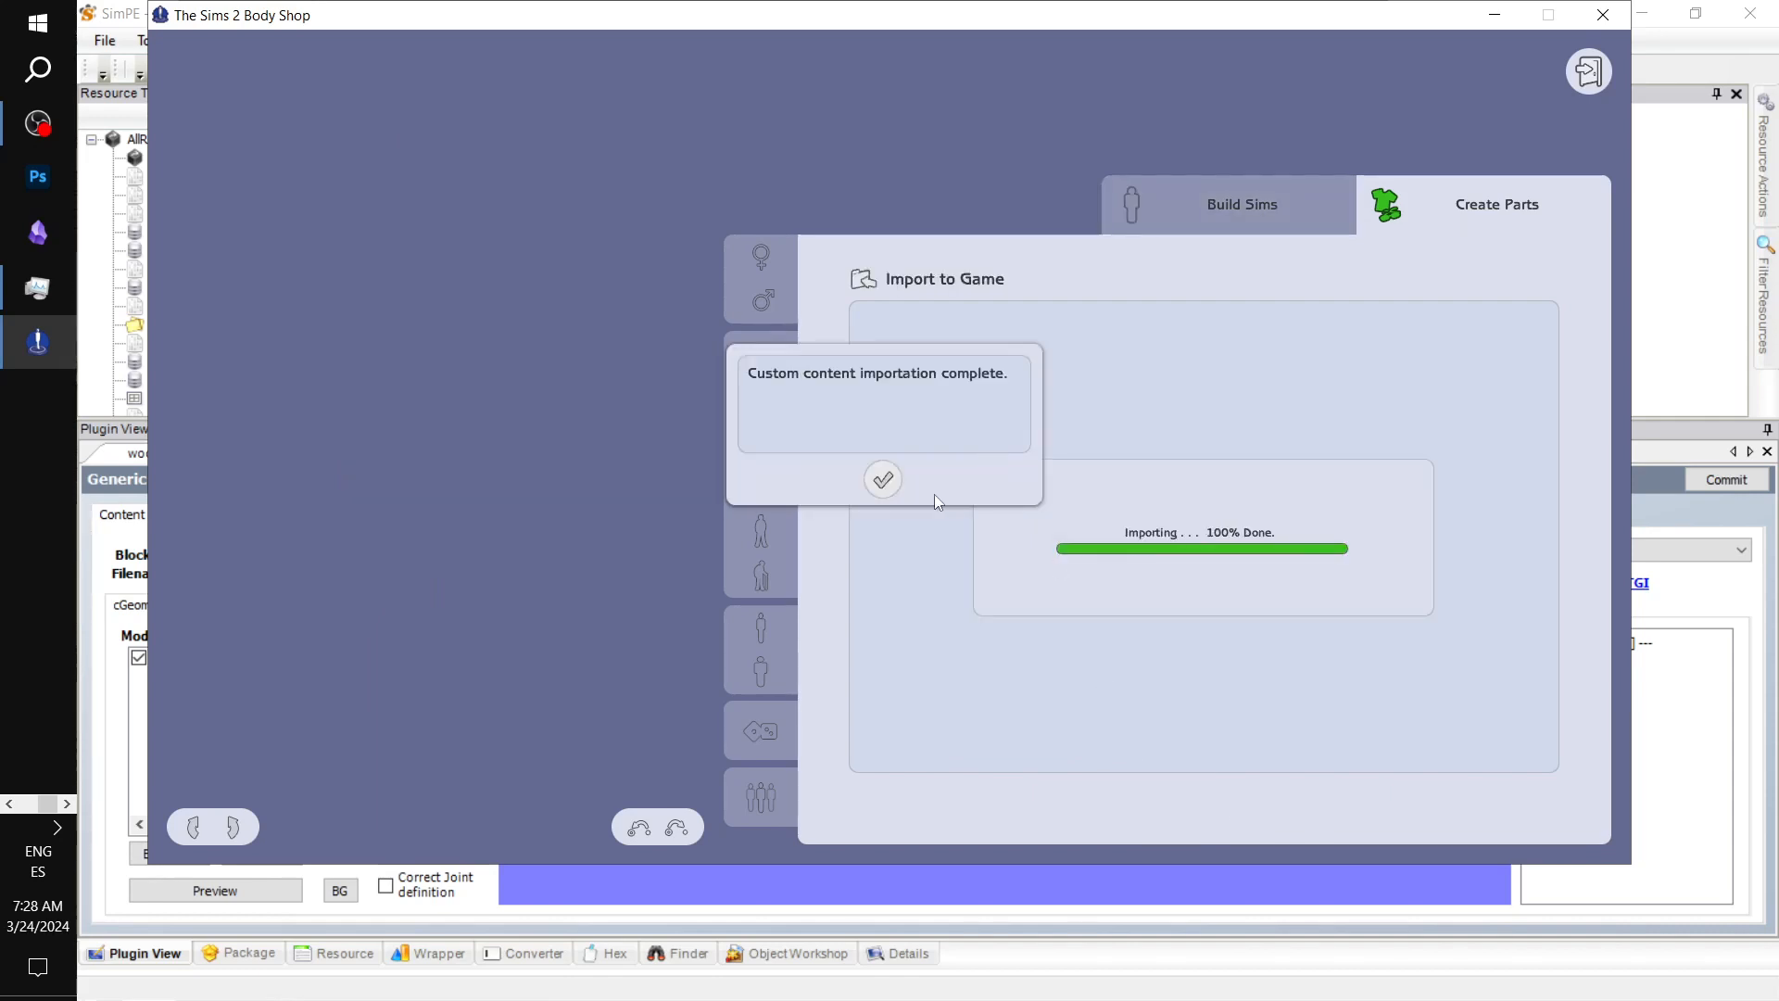
click(888, 493)
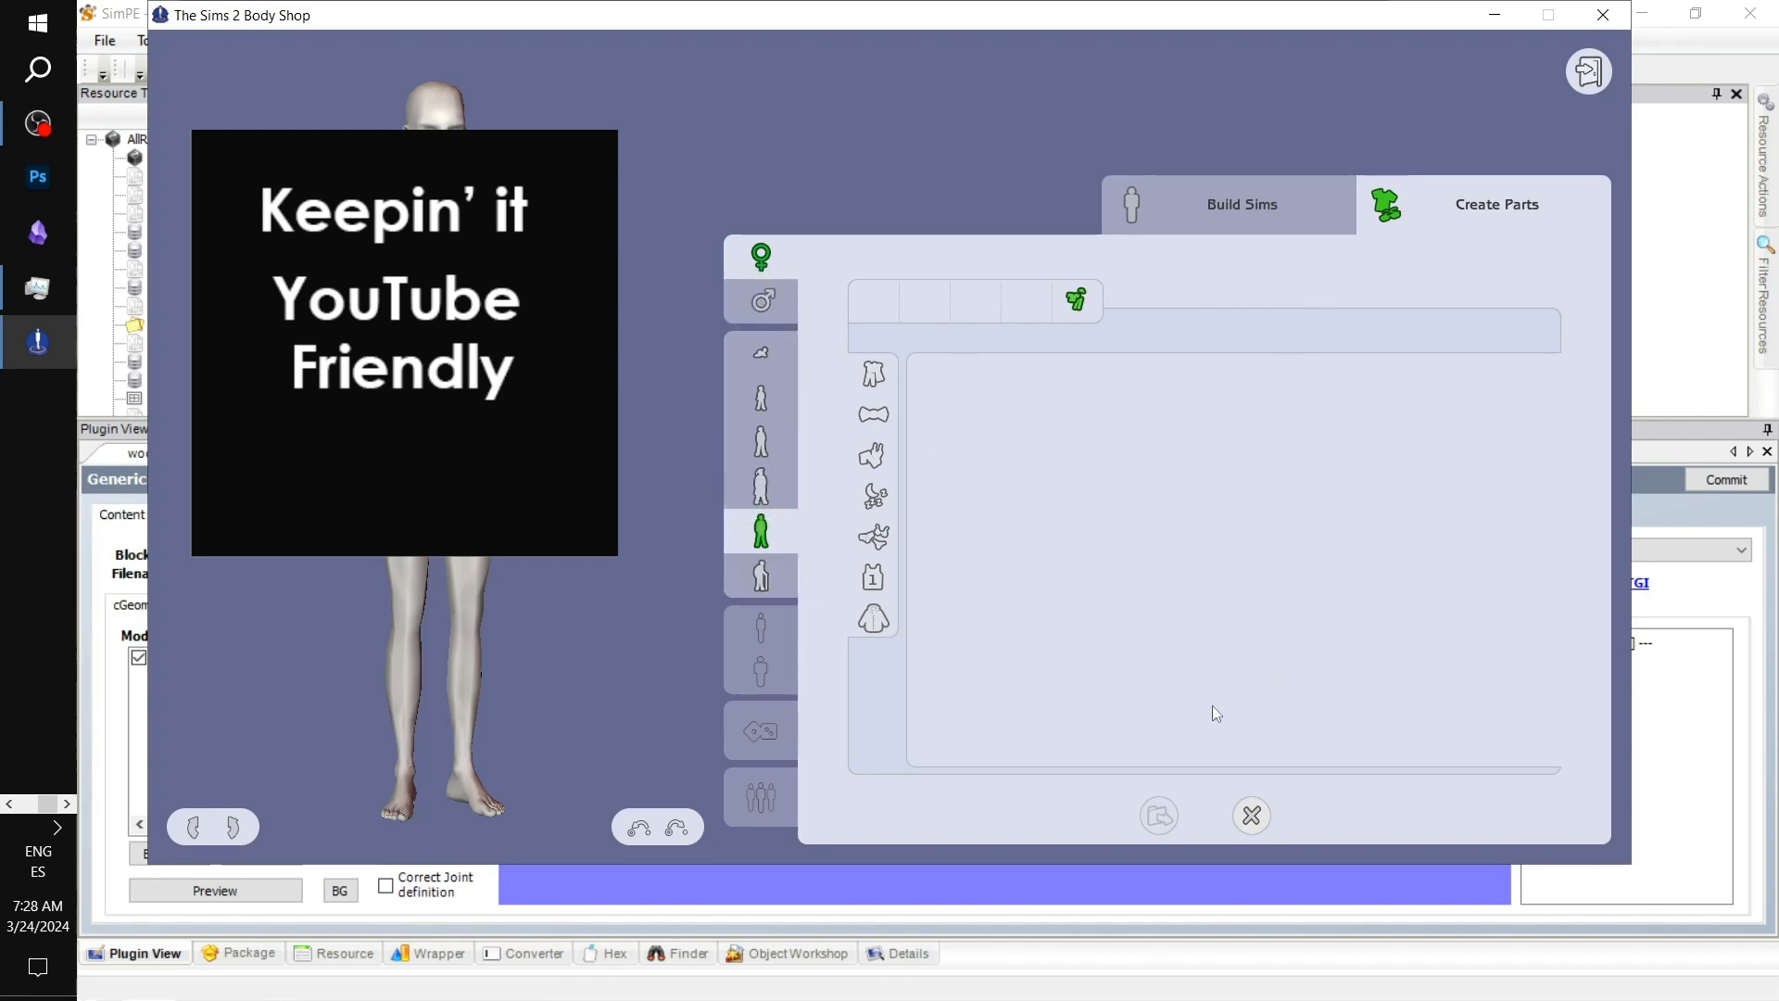
- Leave the clothing project, start a facial parts project and display the adult female glasses and headwear accessories
click(1252, 816)
click(1242, 546)
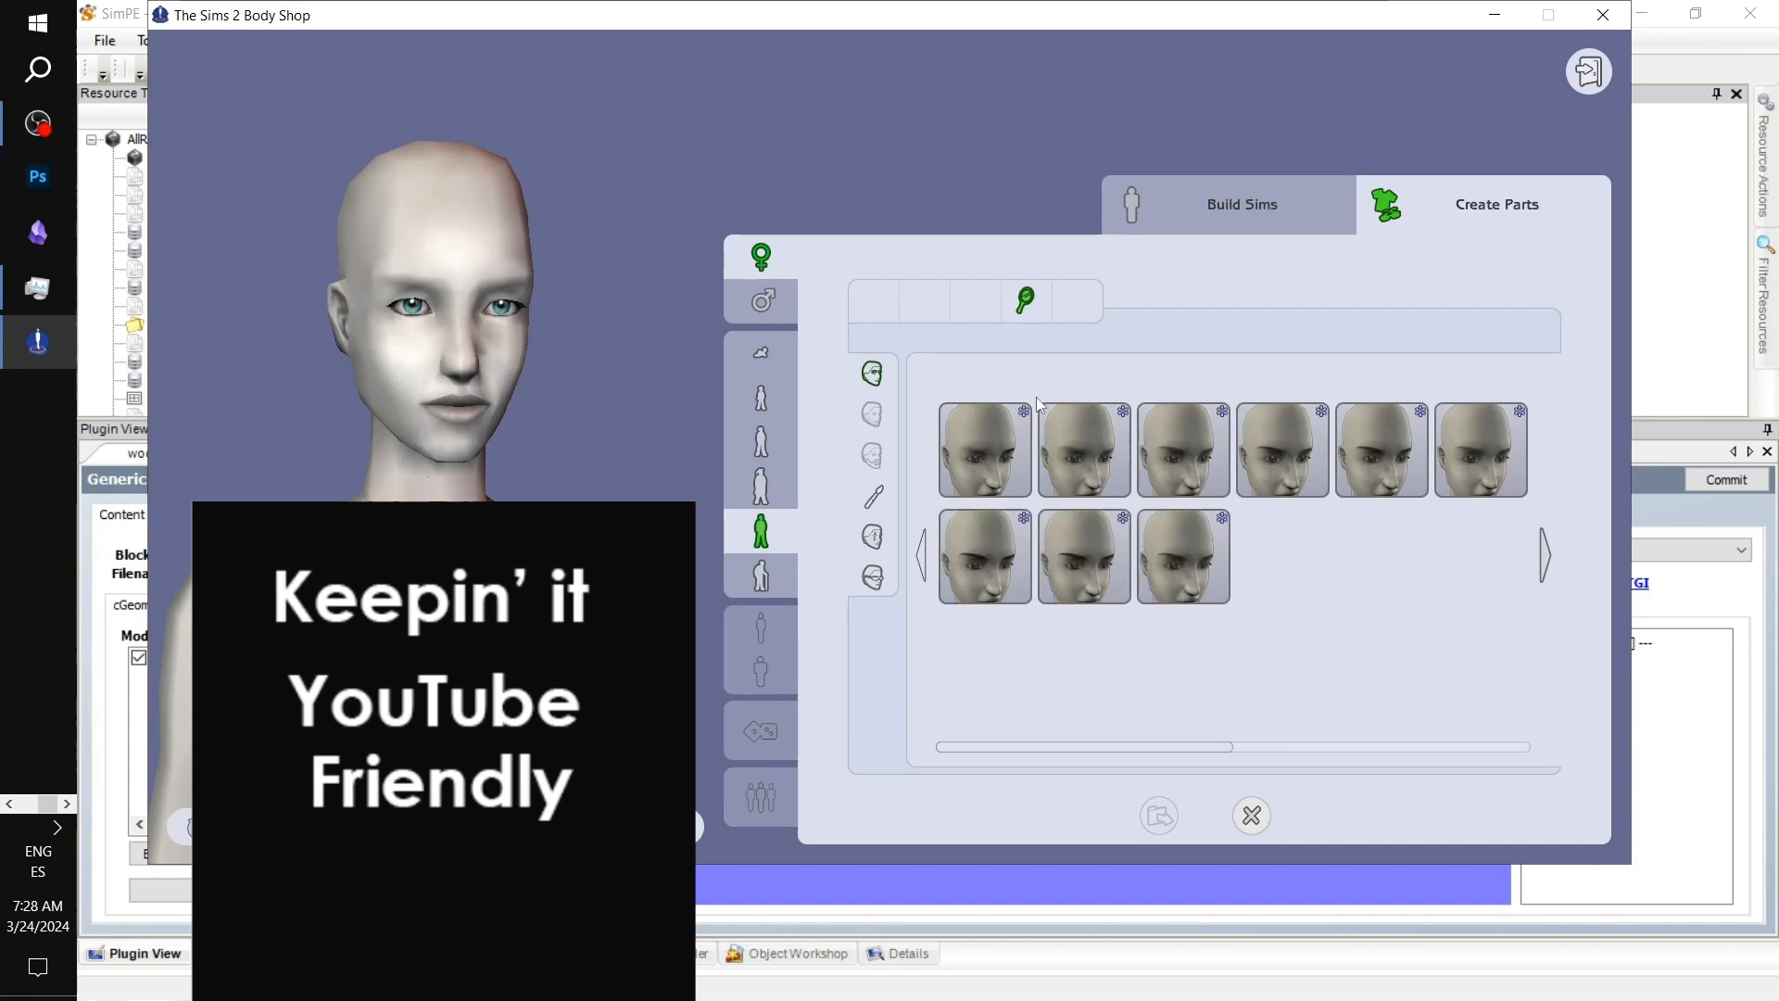
click(872, 577)
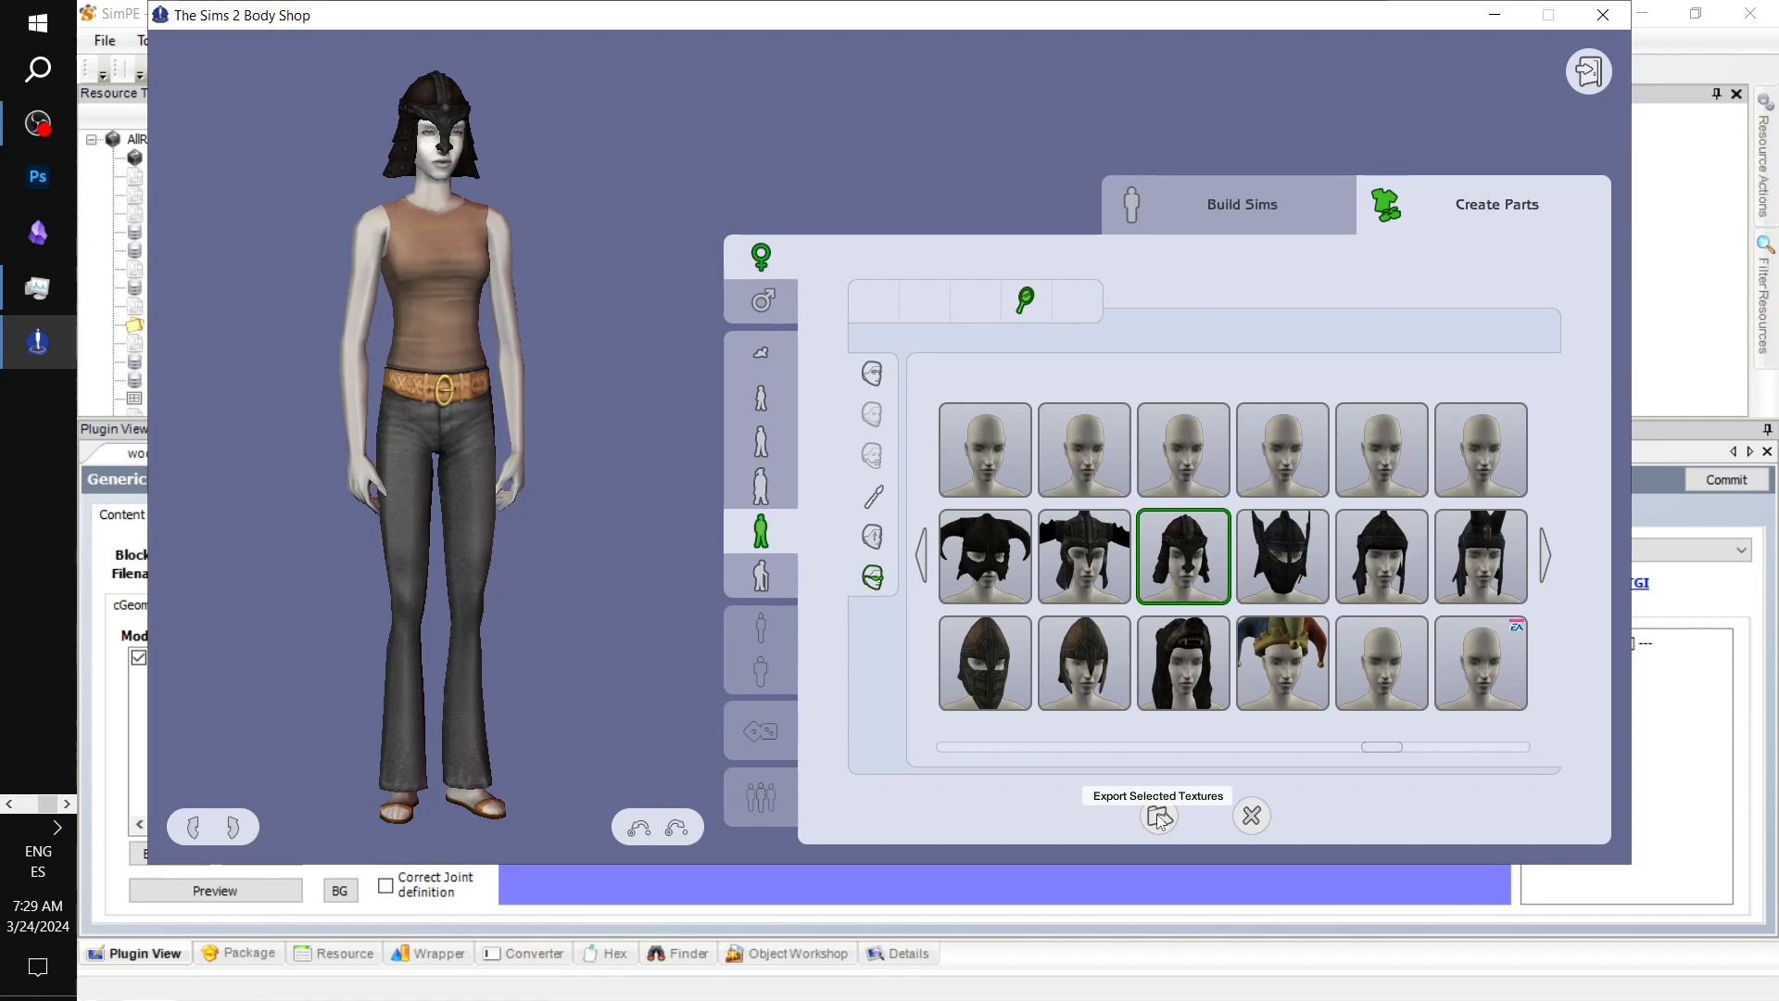
- Export the textures of the hornless dark leather helmet with the nose guard as a project named WSAccessory2
click(1158, 818)
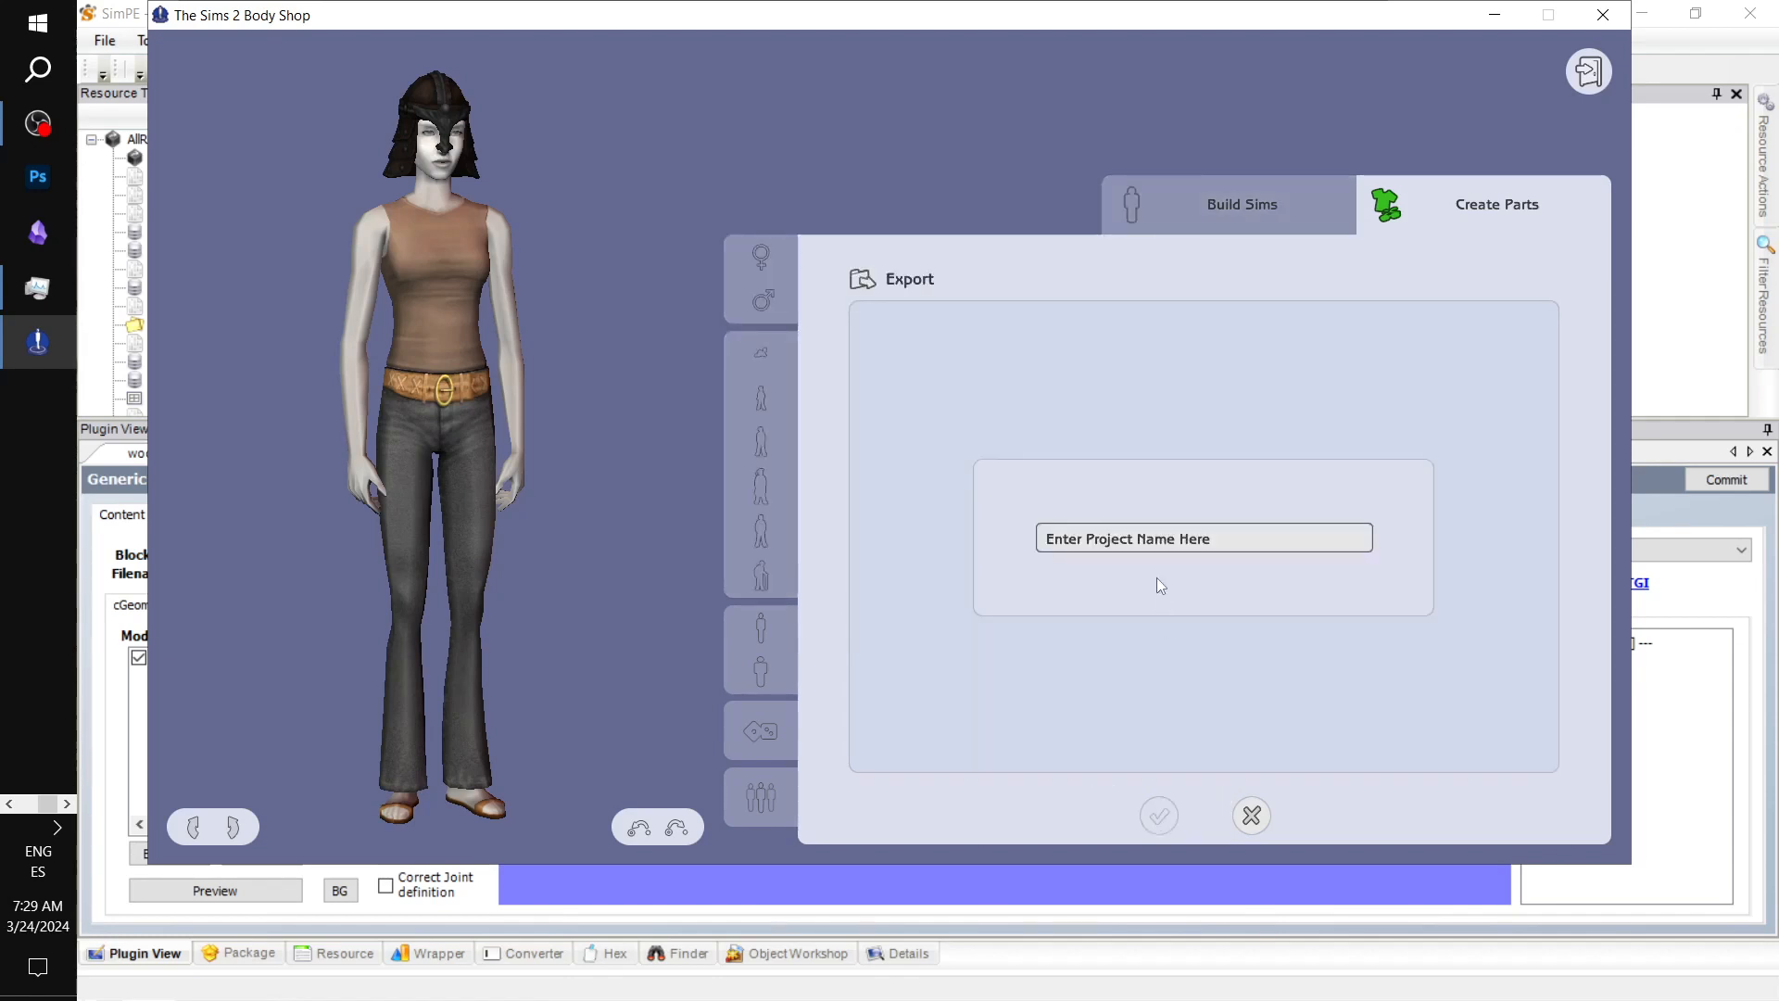
click(1148, 547)
text(W)
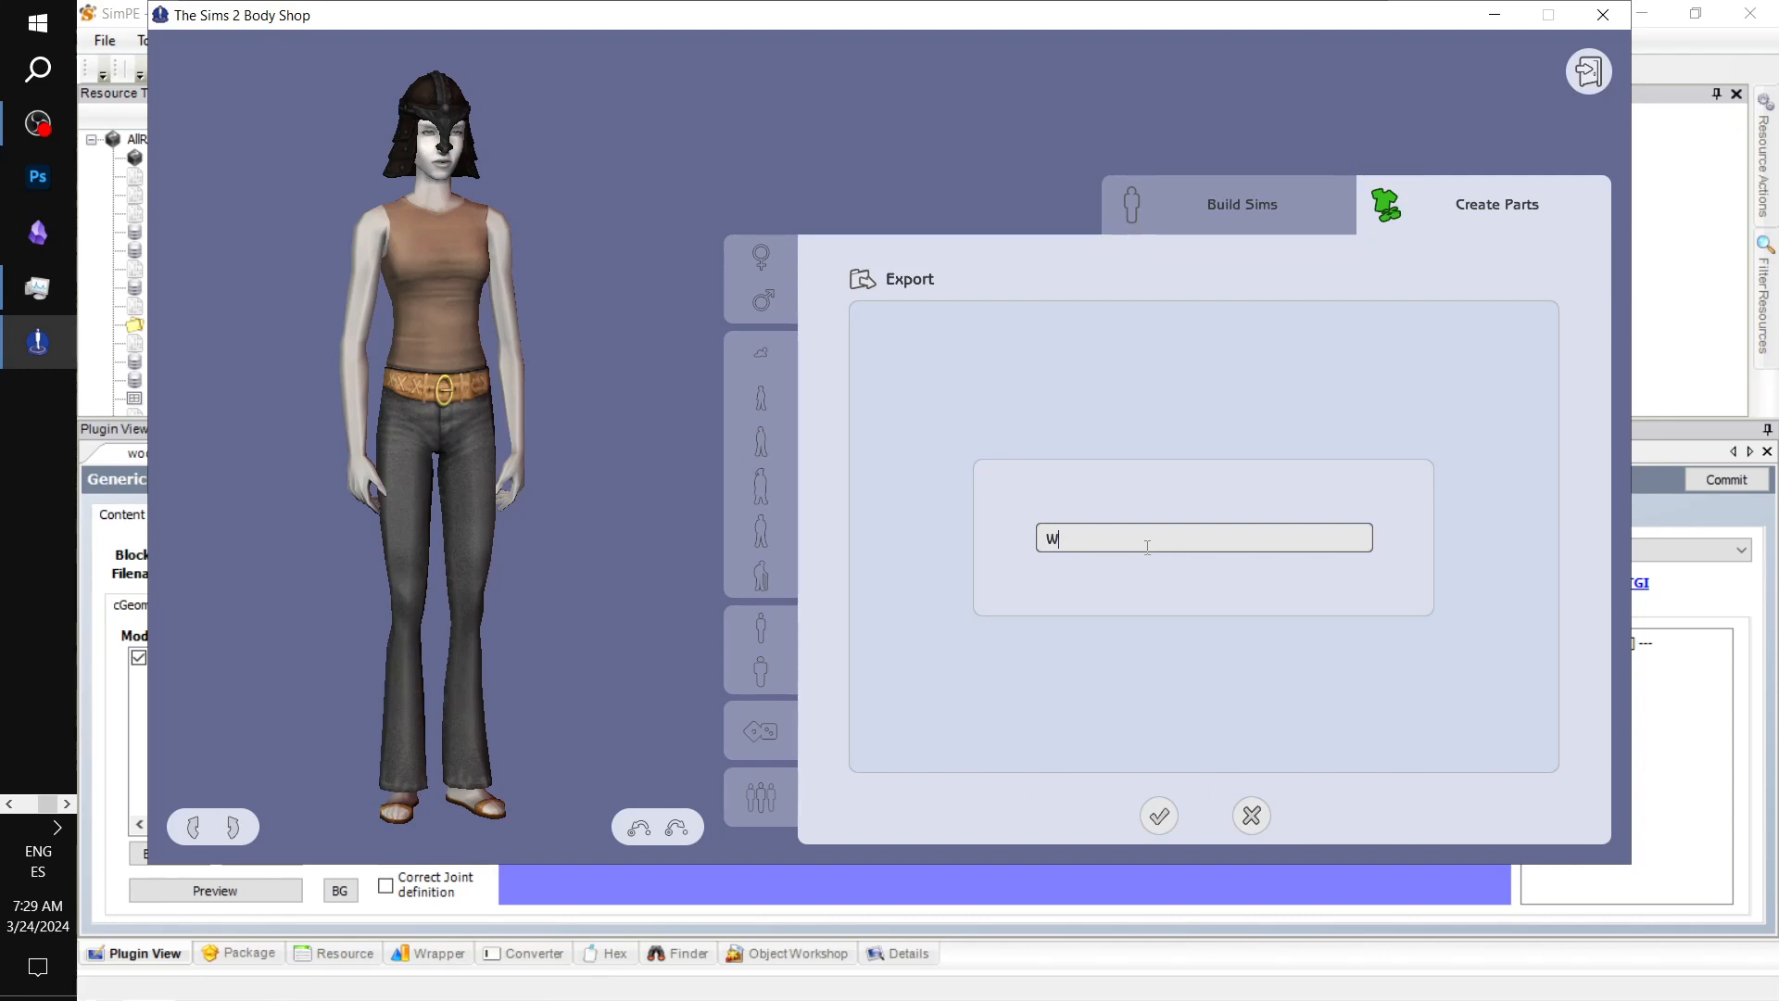
text(SAccessory2)
click(1173, 821)
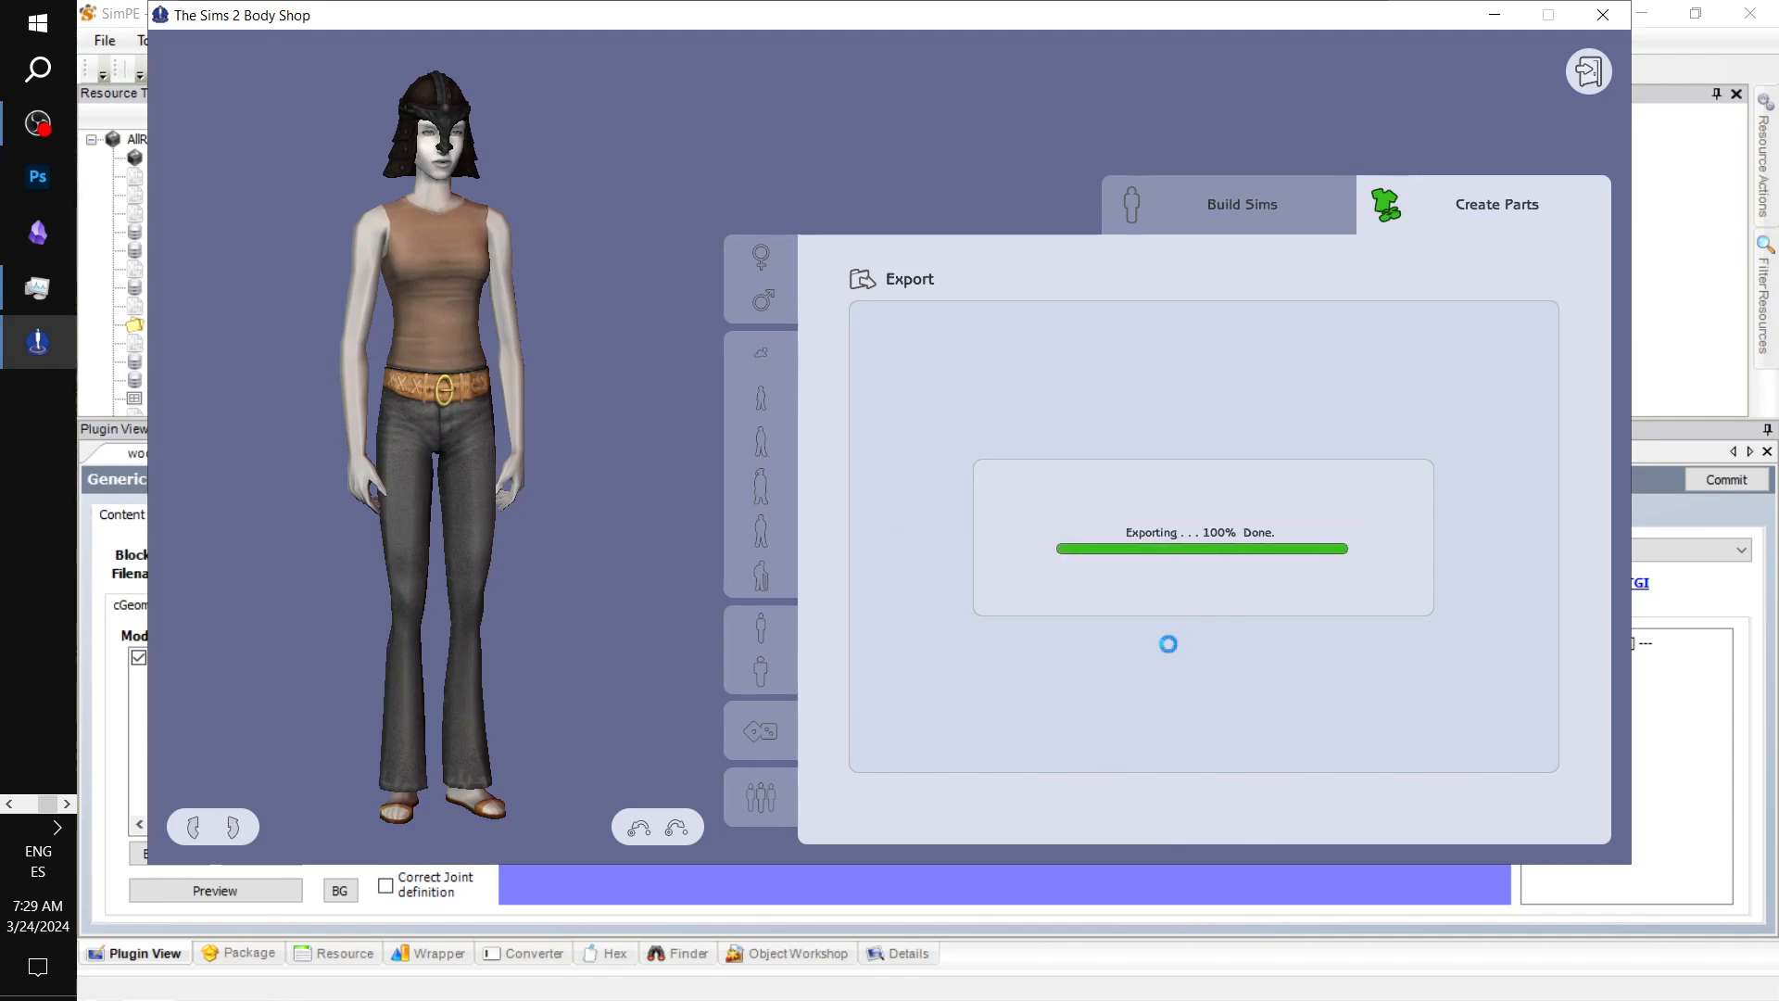
- Describe the helmet accessory as "WSAccessory 1" and import it into the game
click(1158, 722)
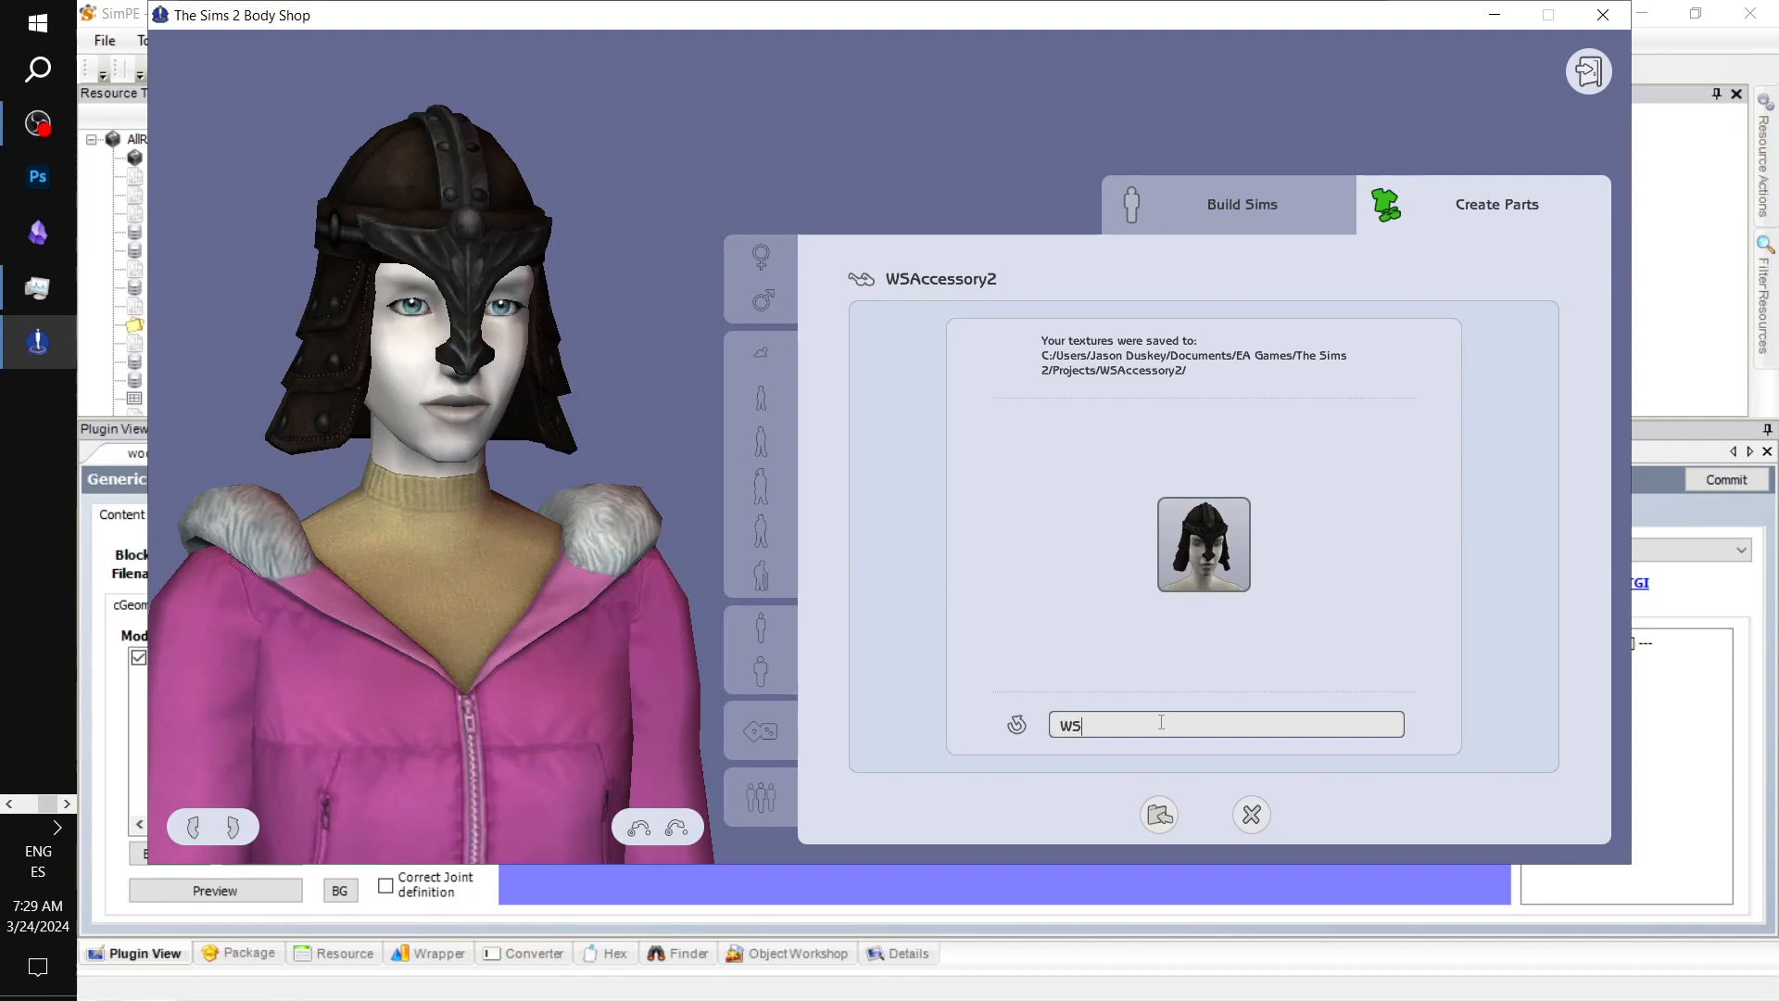
text(WSAccessory 1)
click(1149, 827)
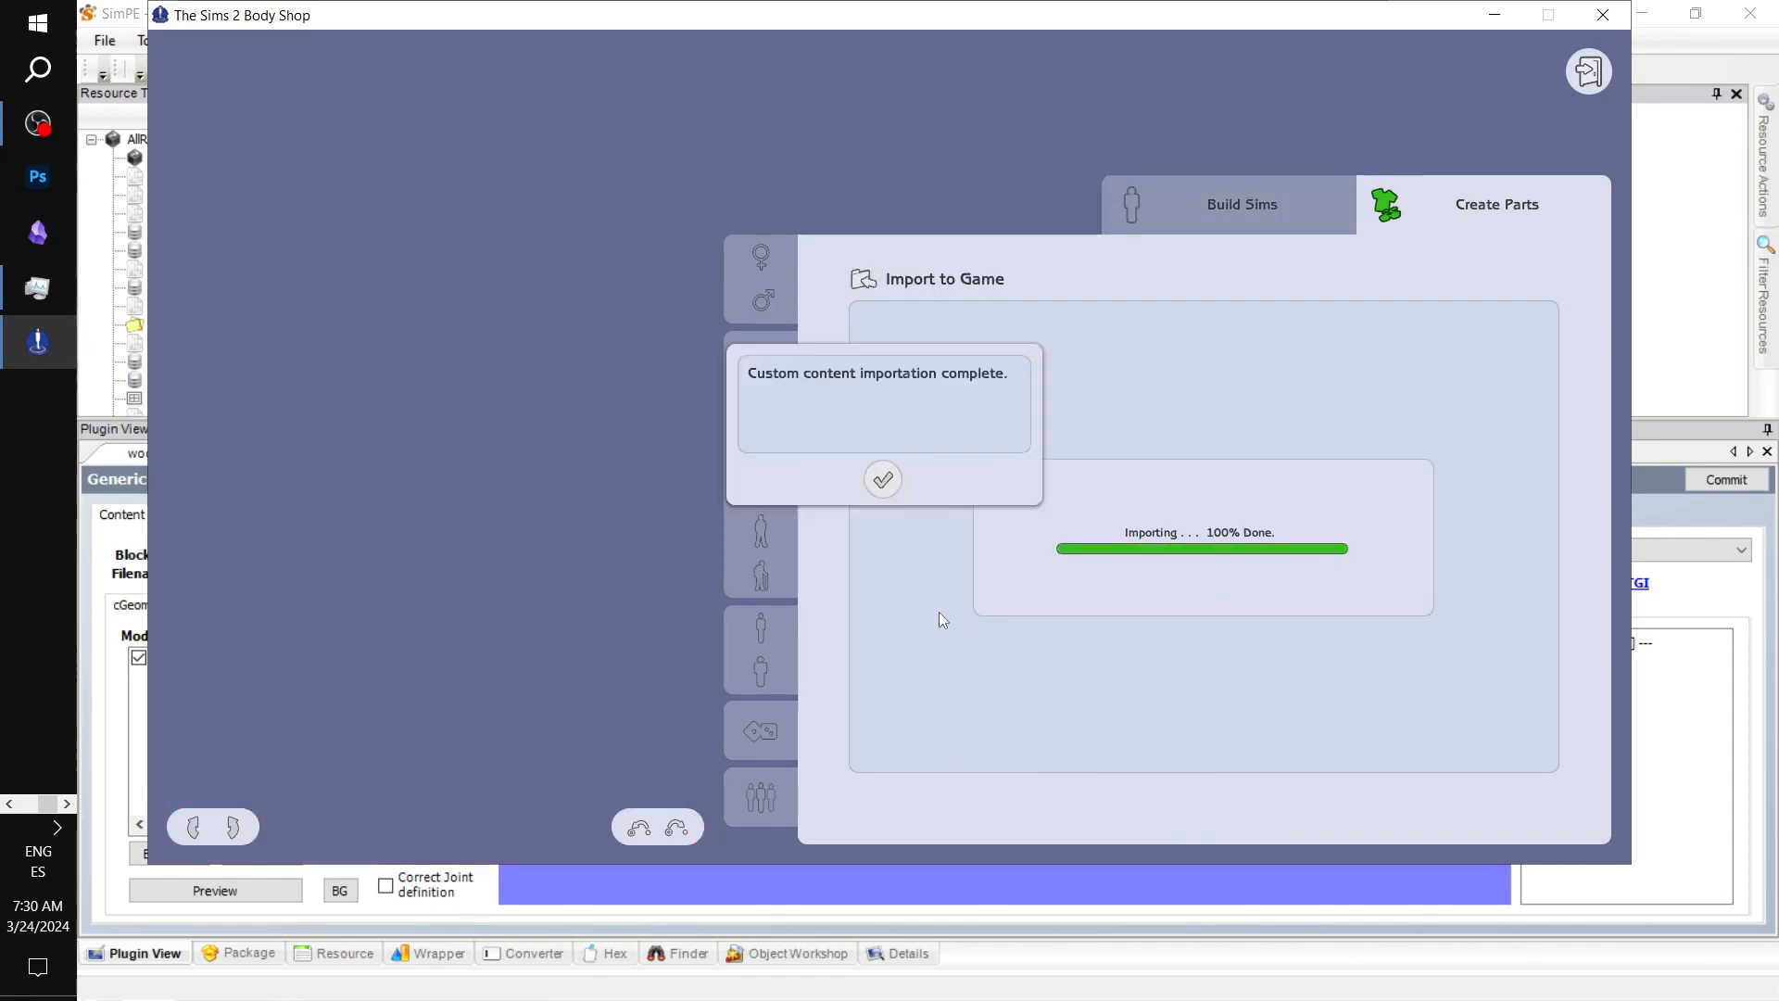
click(882, 479)
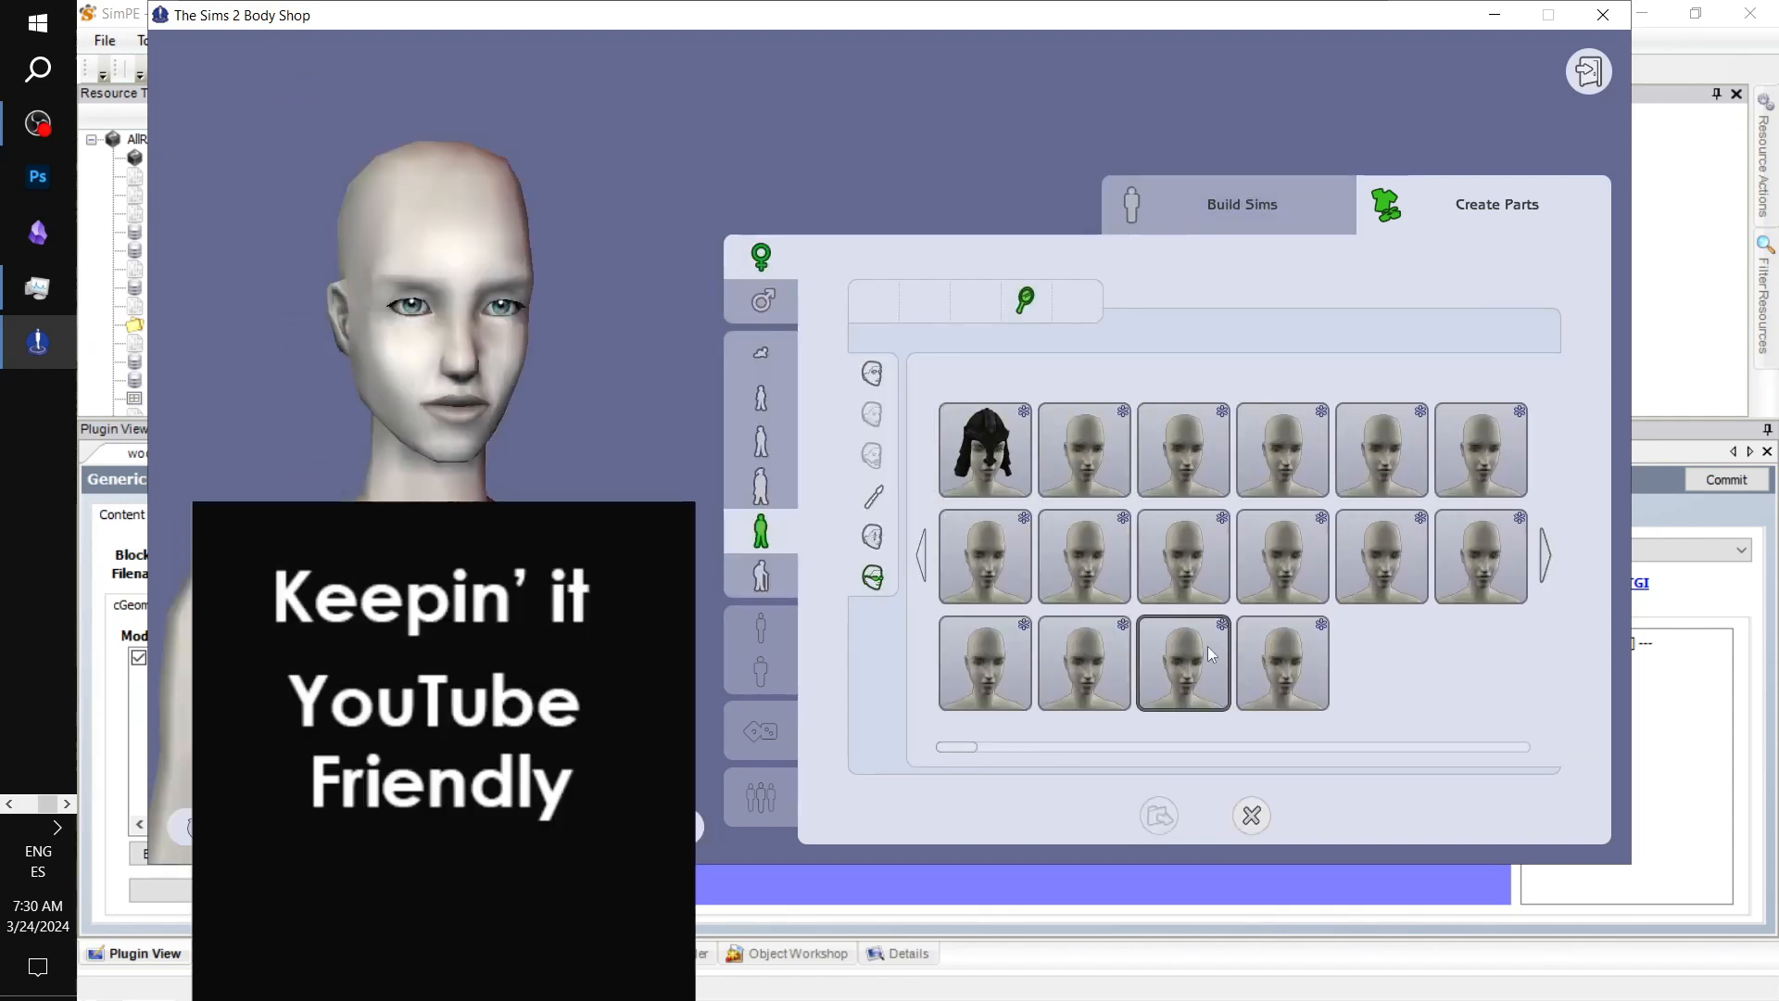
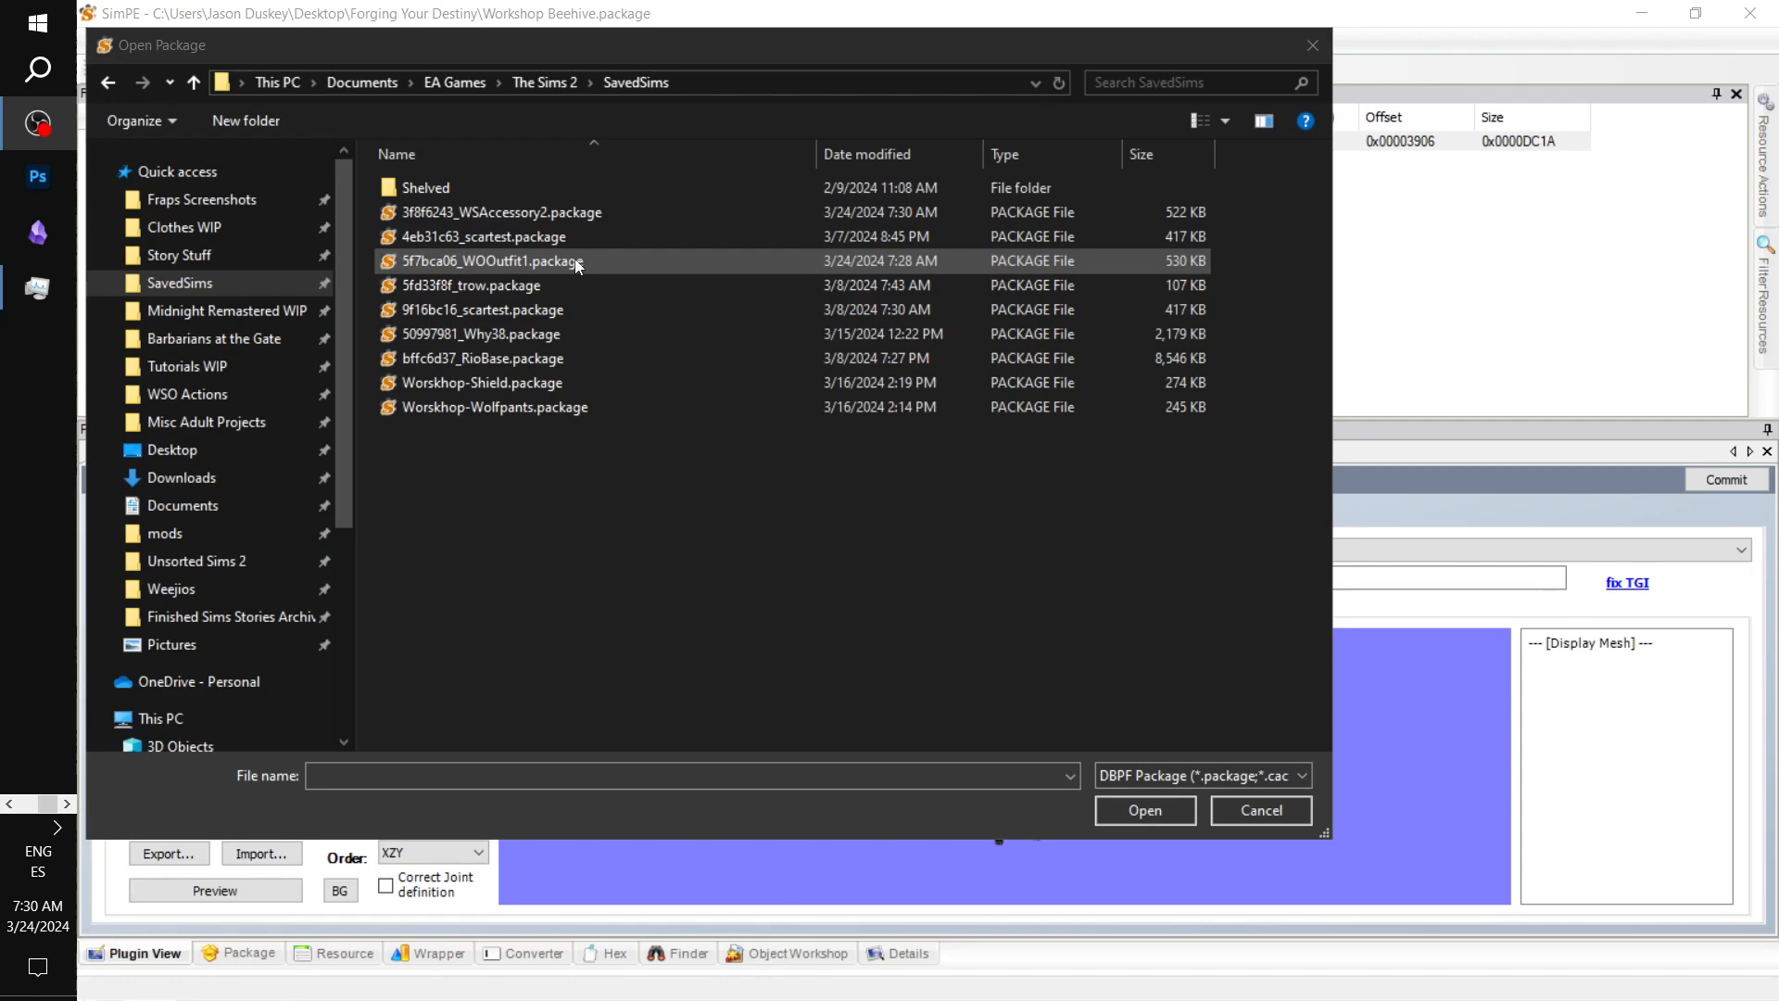
- In SimPE, open 5f7bca06_WOOutfit1.package from SavedSims and open its body_alpha texture image
double_click(576, 263)
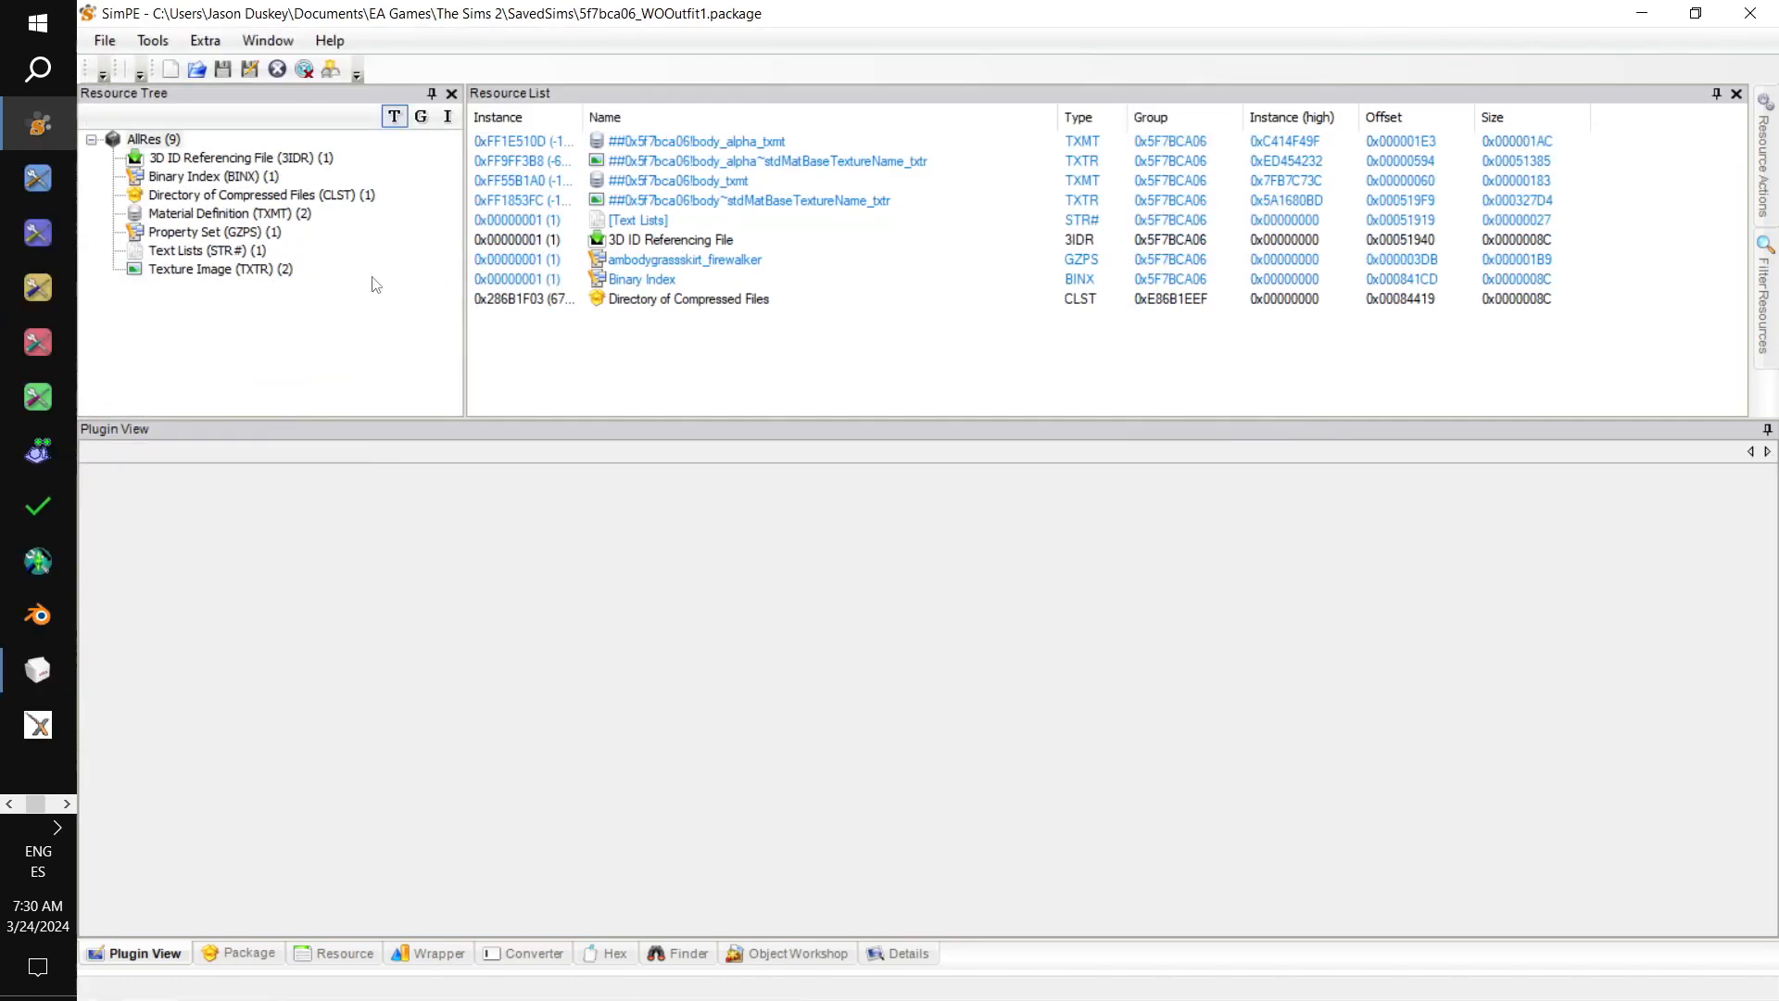
click(285, 270)
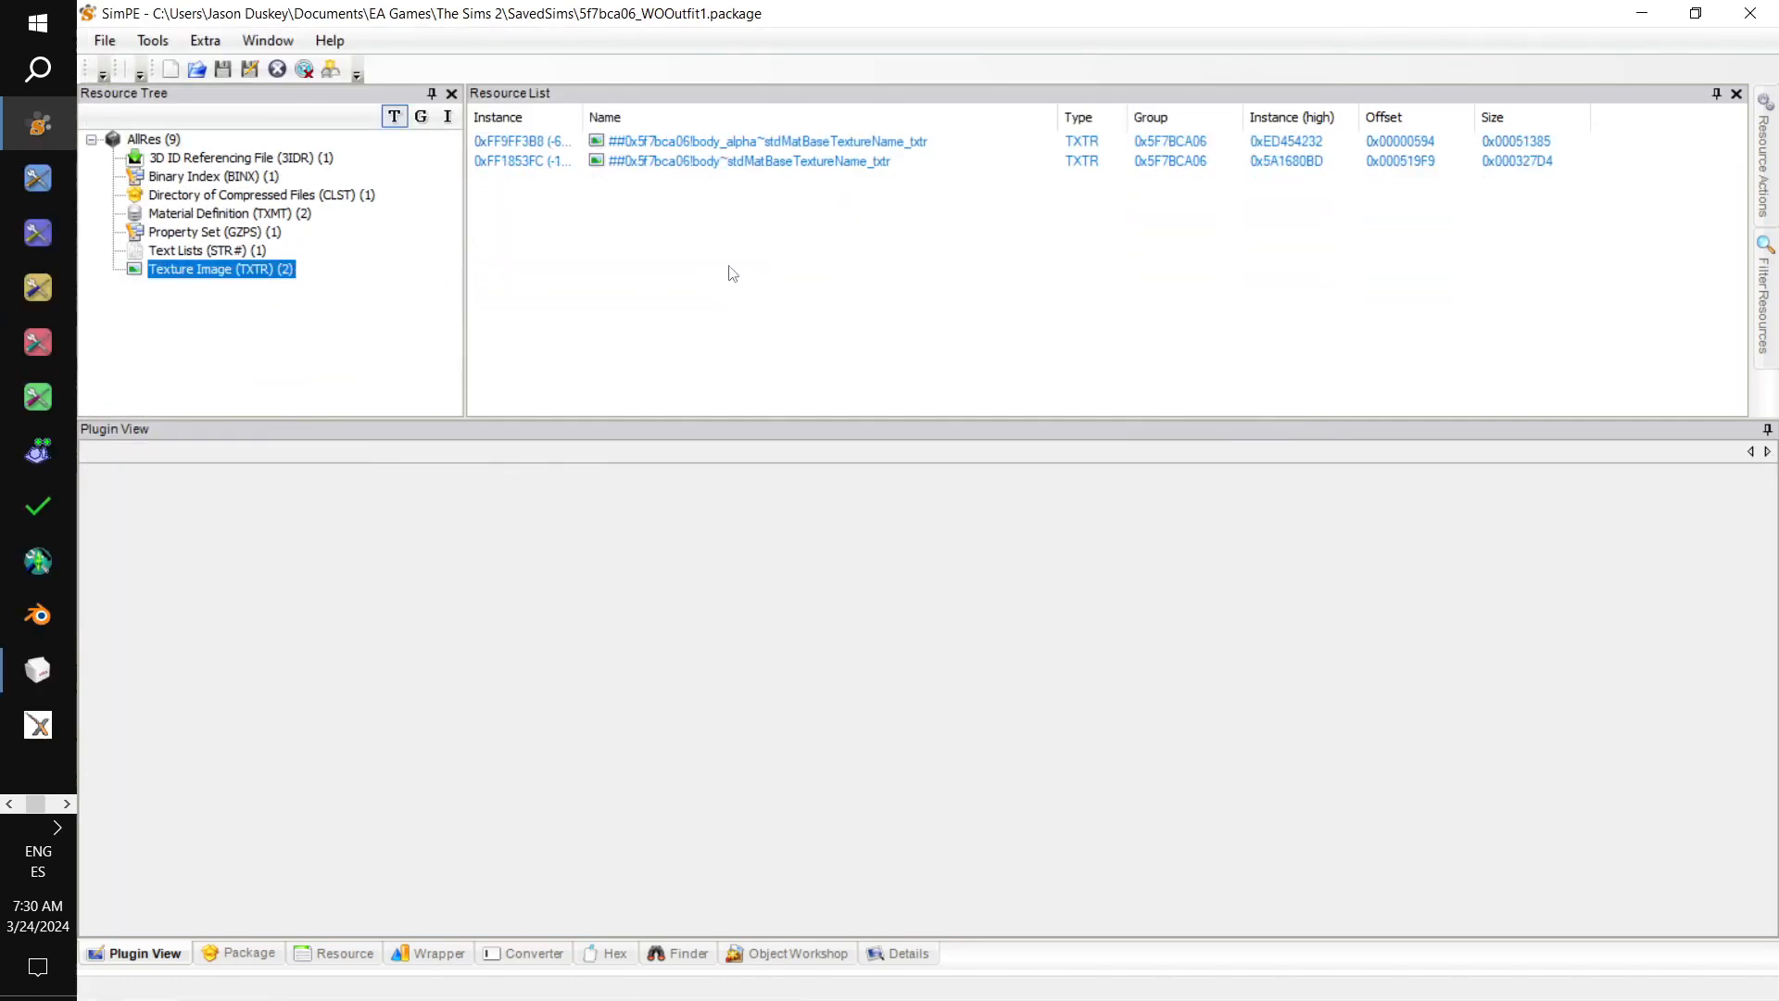
click(890, 145)
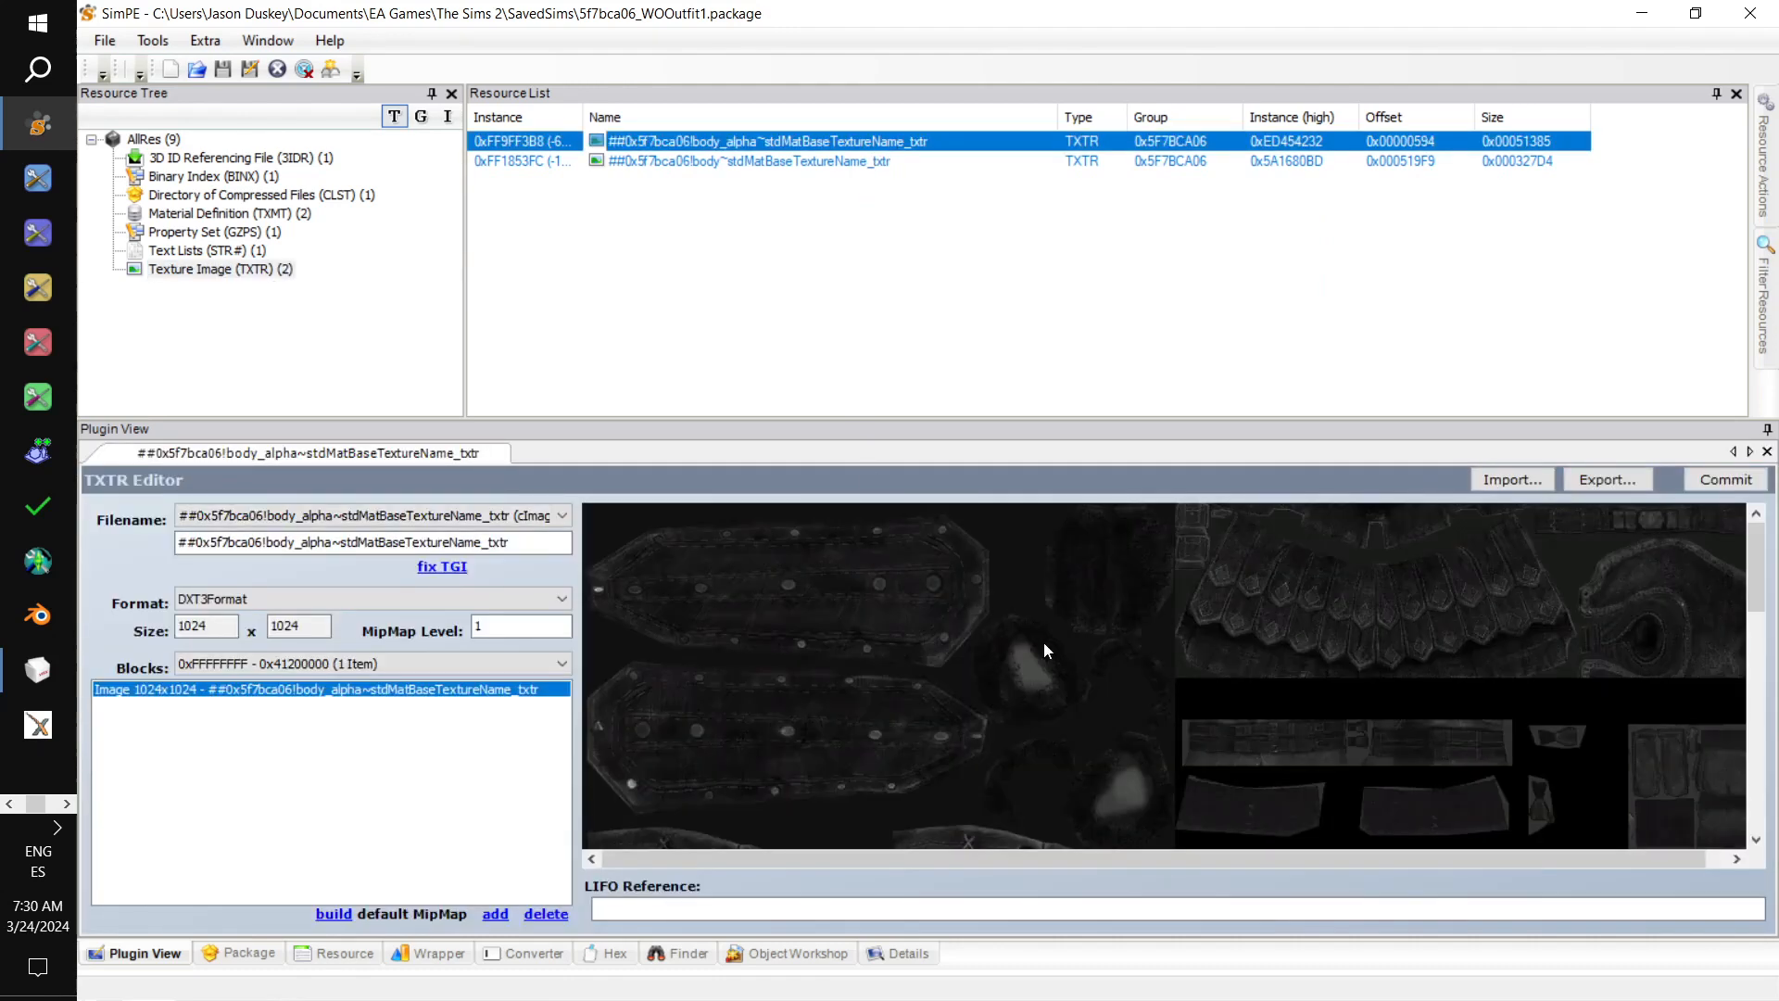
- Examine the outfit's body_alpha and body texture images to see which parts of the clothing each one covers
scroll(1045, 640, down, 2)
scroll(1046, 639, down, 4)
scroll(1045, 640, up, 5)
click(885, 161)
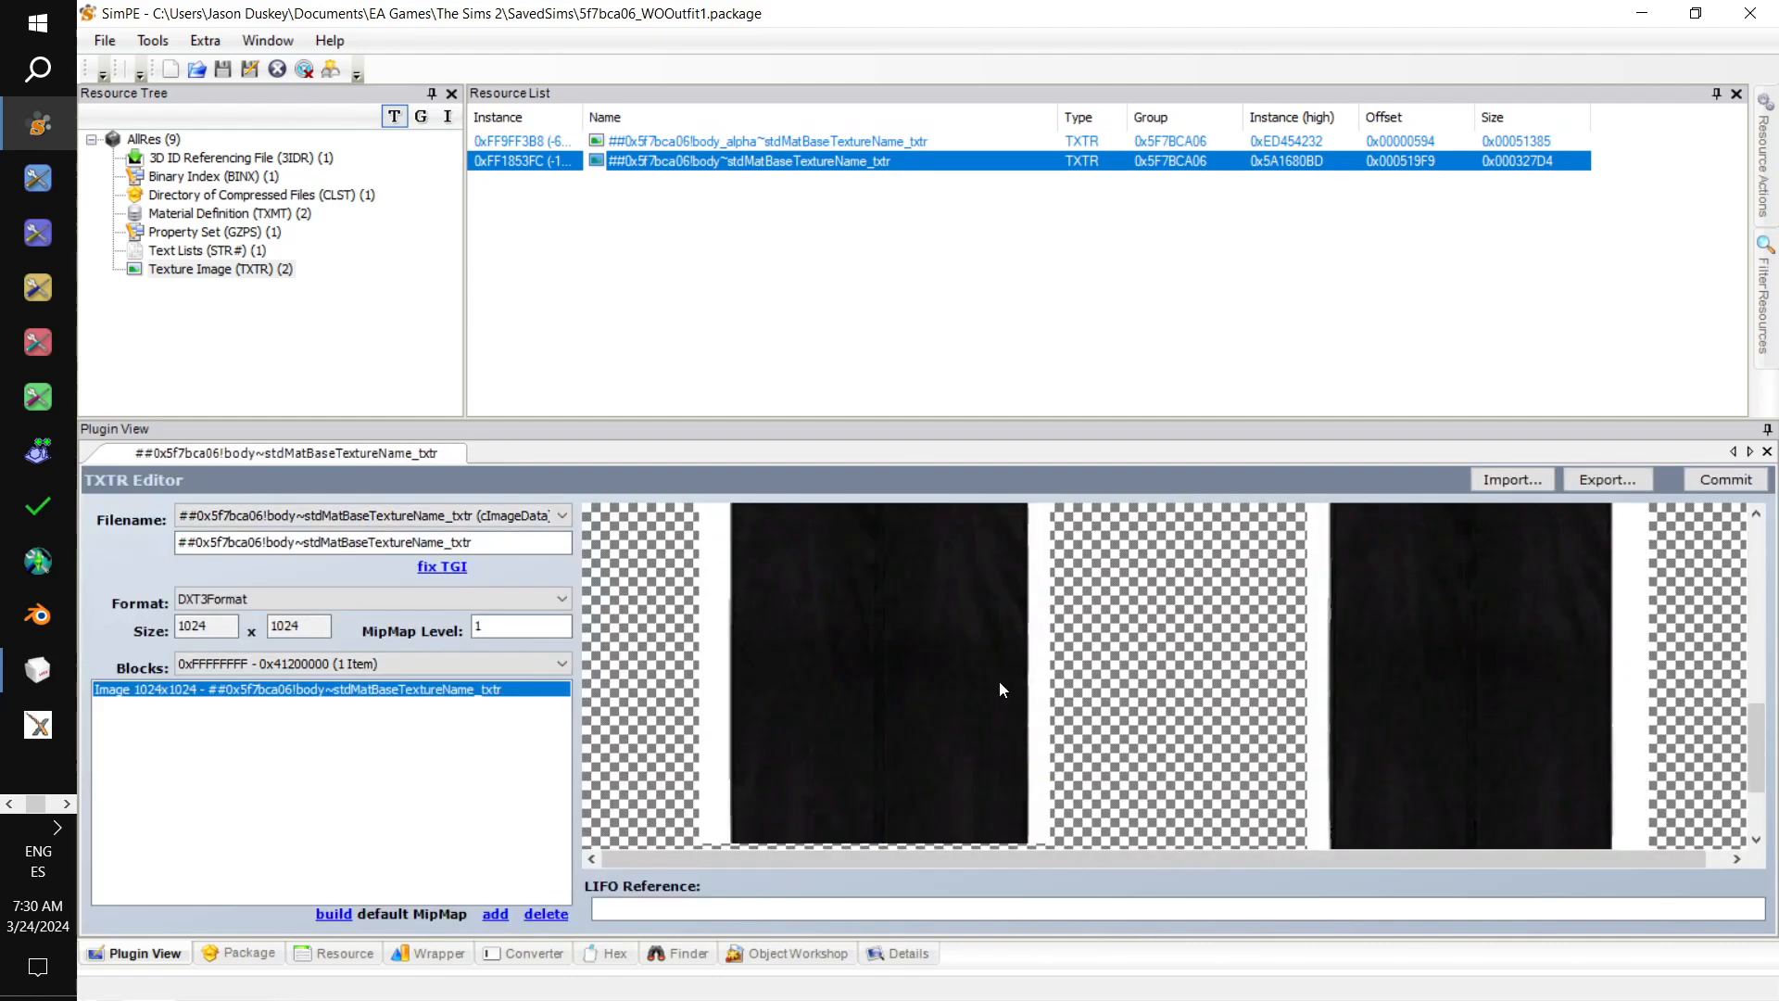
scroll(999, 680, up, 3)
scroll(1003, 675, down, 3)
scroll(1003, 674, up, 3)
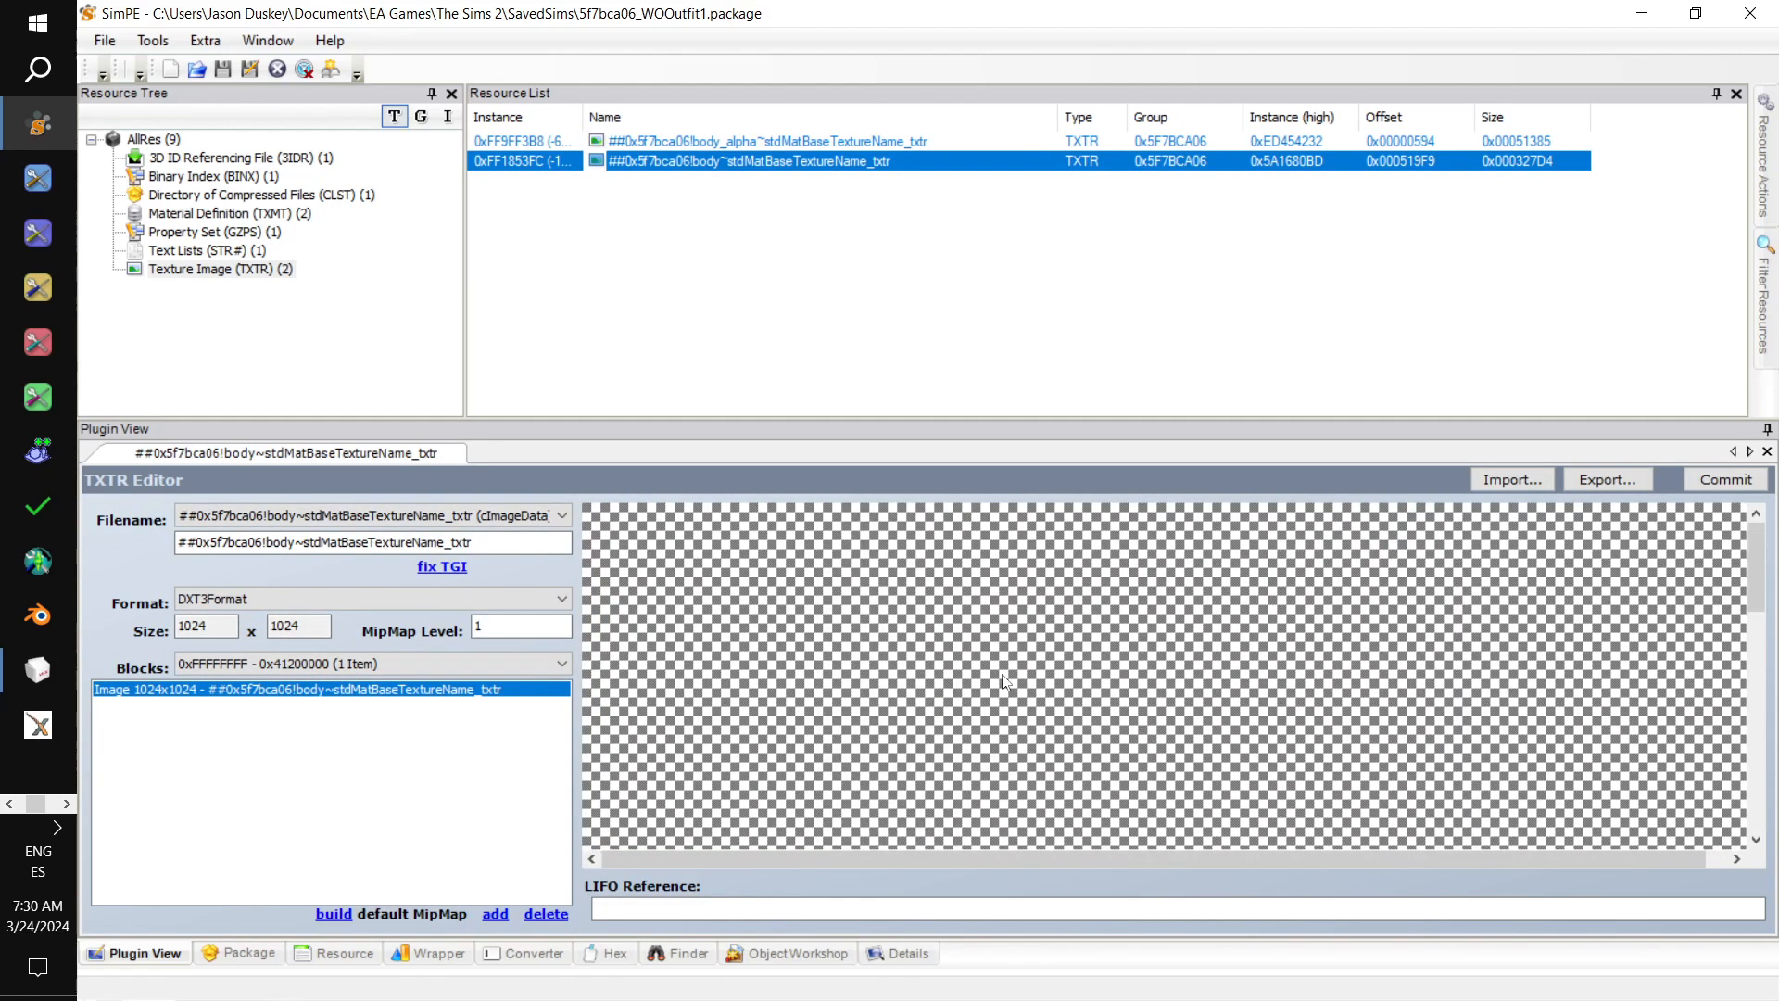
- Open the DDS Builder for the body_alpha texture and load wolfarmorm.png from the Forging Your Destiny folder
click(834, 141)
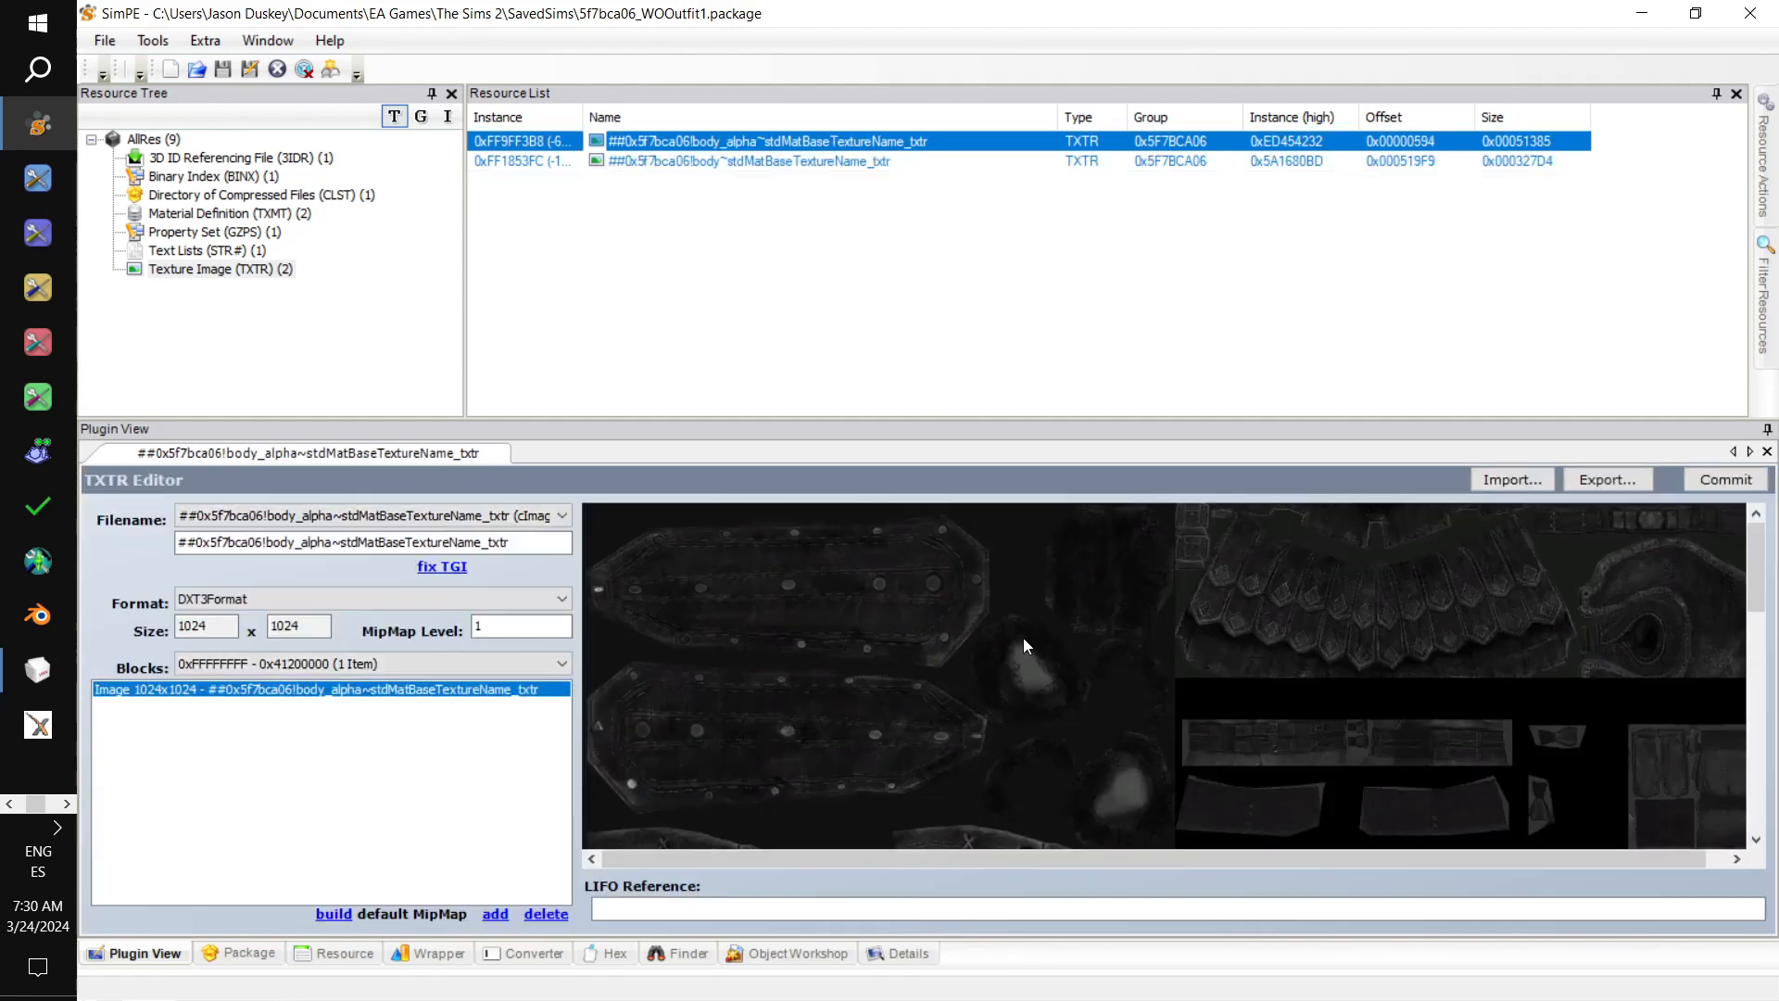
right_click(1023, 637)
click(1112, 781)
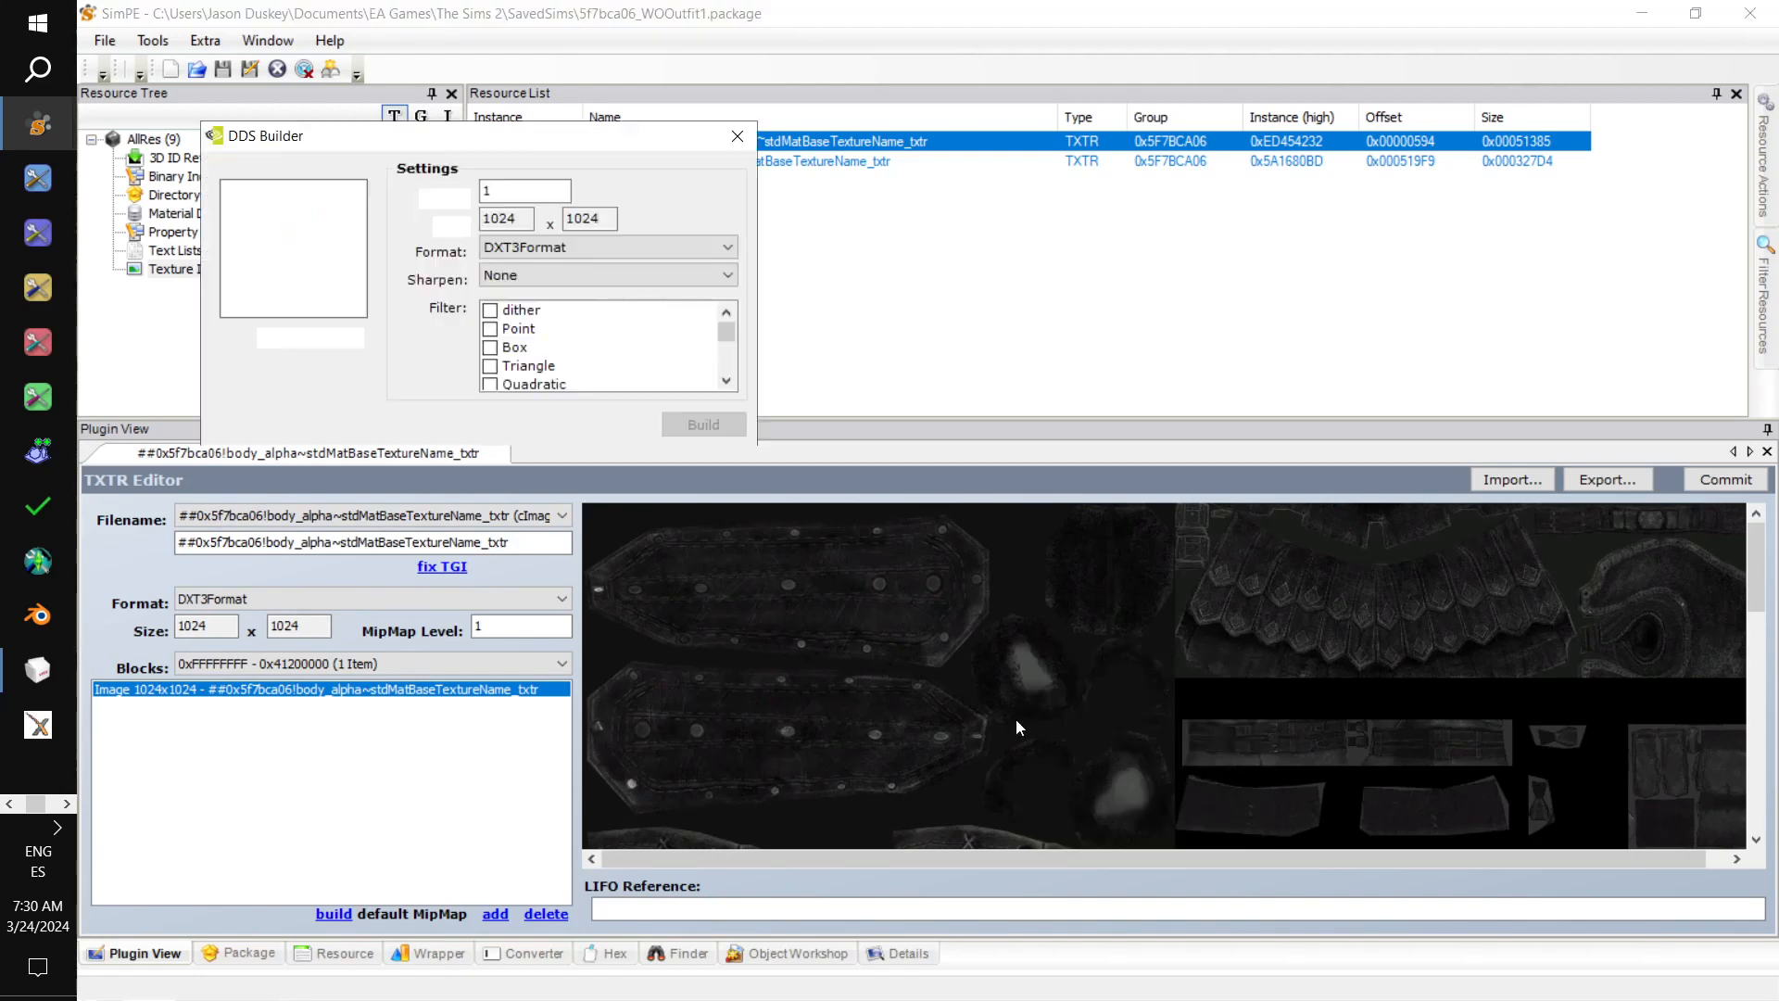
click(275, 336)
scroll(384, 500, up, 3)
click(305, 574)
double_click(659, 383)
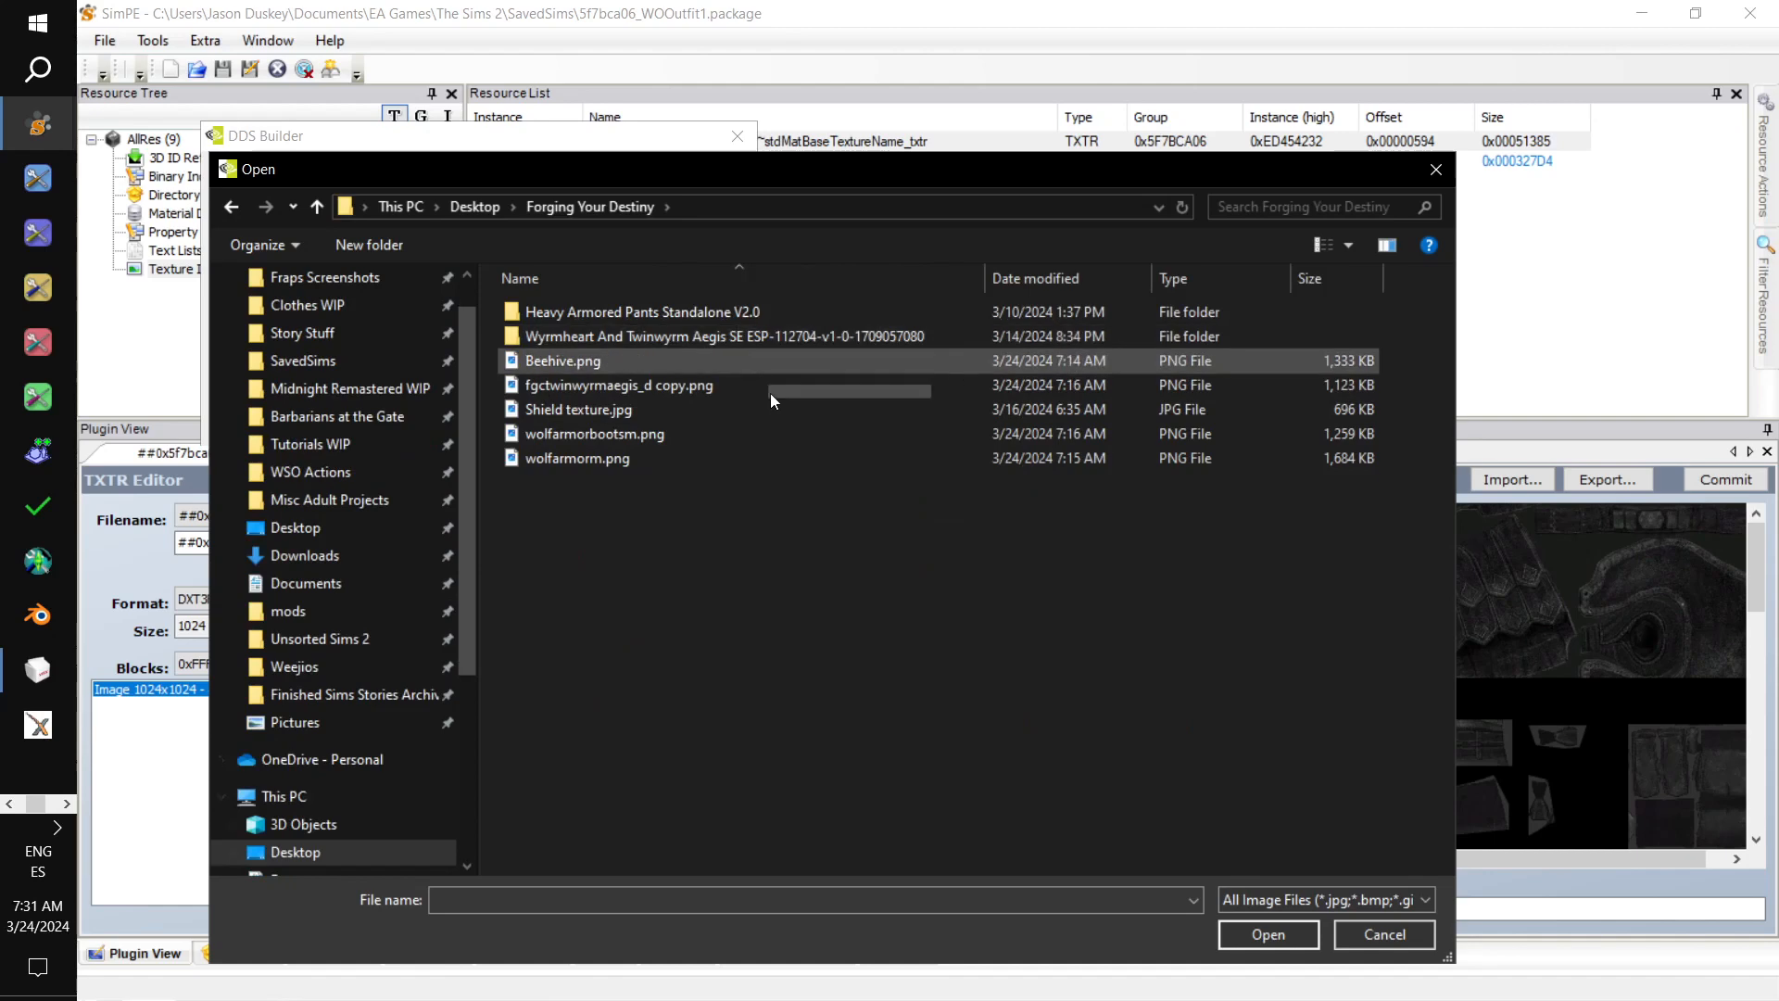
double_click(693, 460)
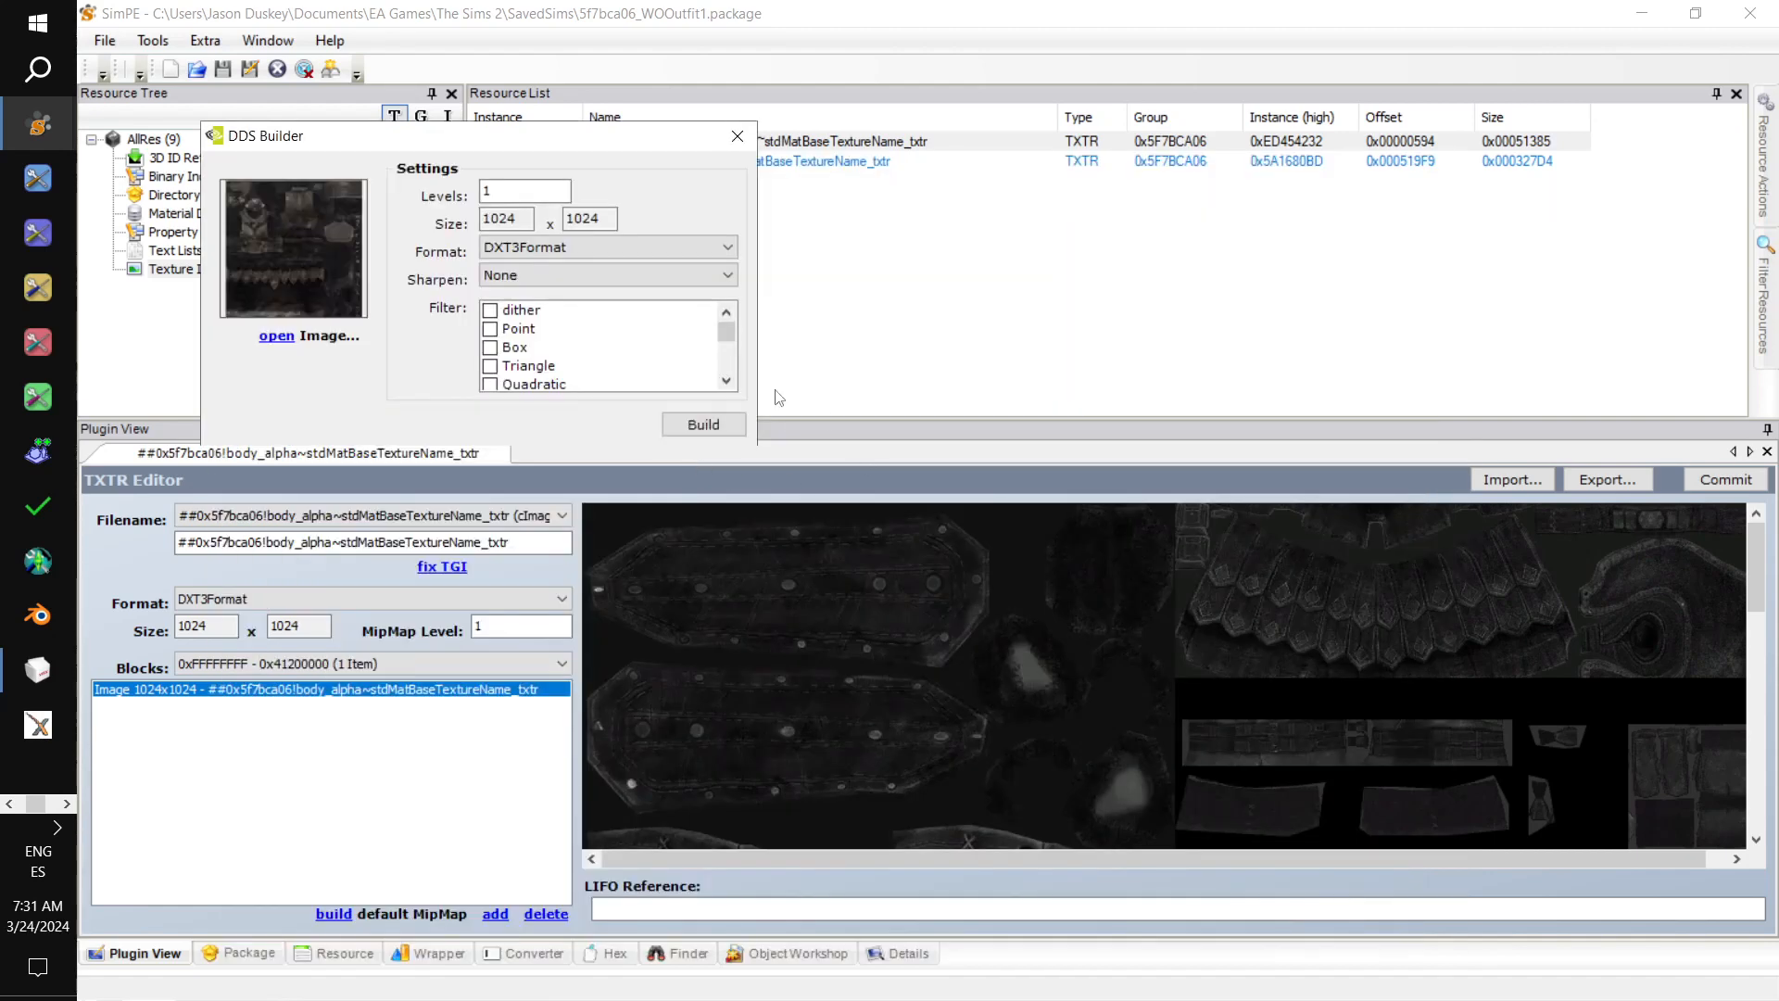
- Build the 1024 x 1024 body_alpha texture from the loaded image in DXT3Format
click(610, 250)
click(524, 297)
click(704, 425)
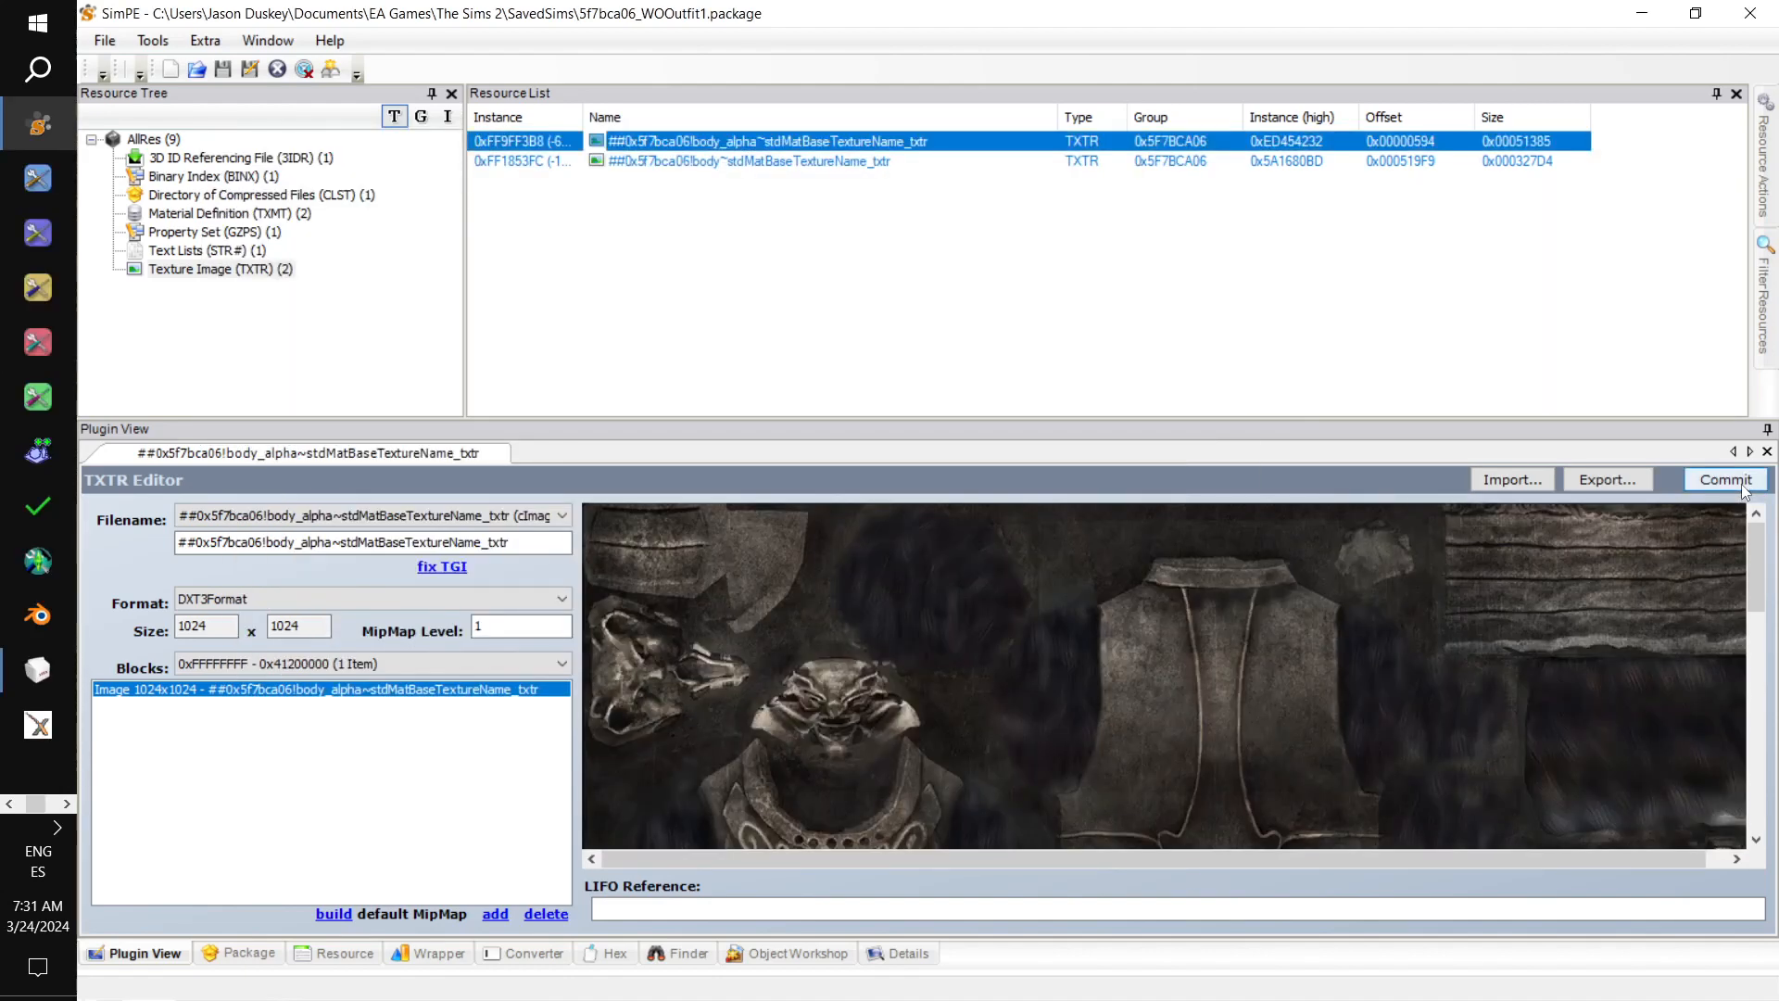
- Commit the body_alpha texture changes and save the WOOutfit1 package
click(1750, 484)
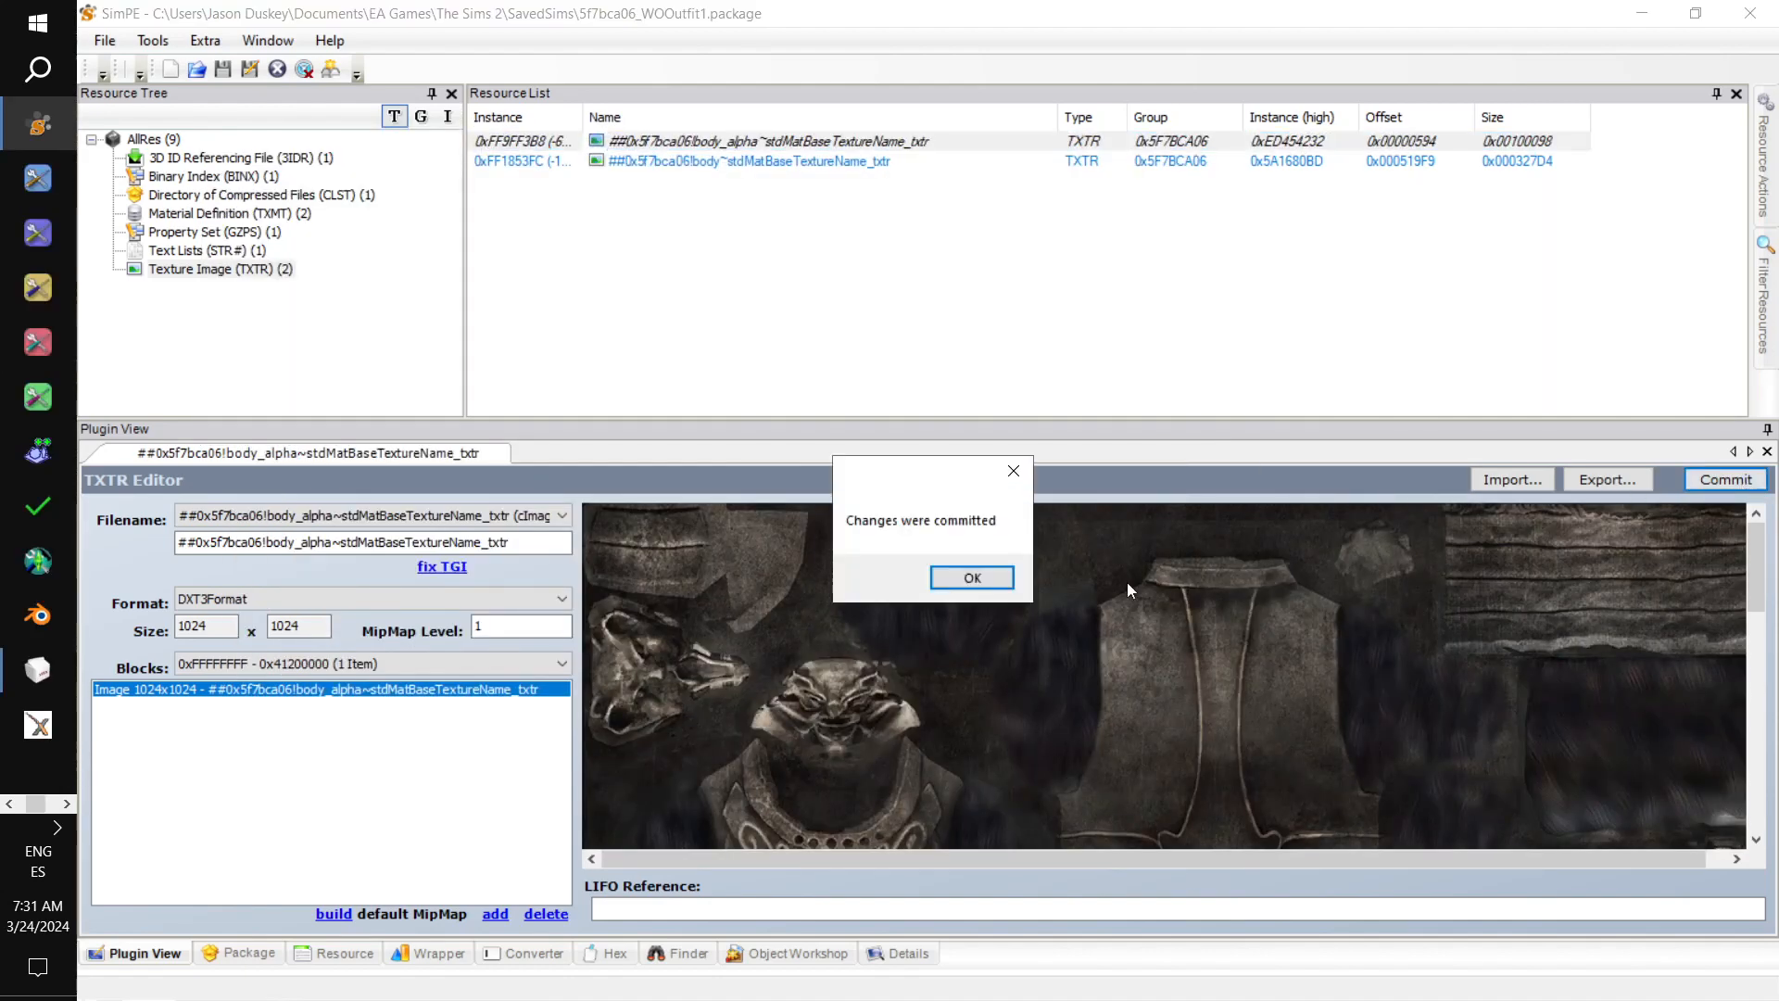
click(968, 577)
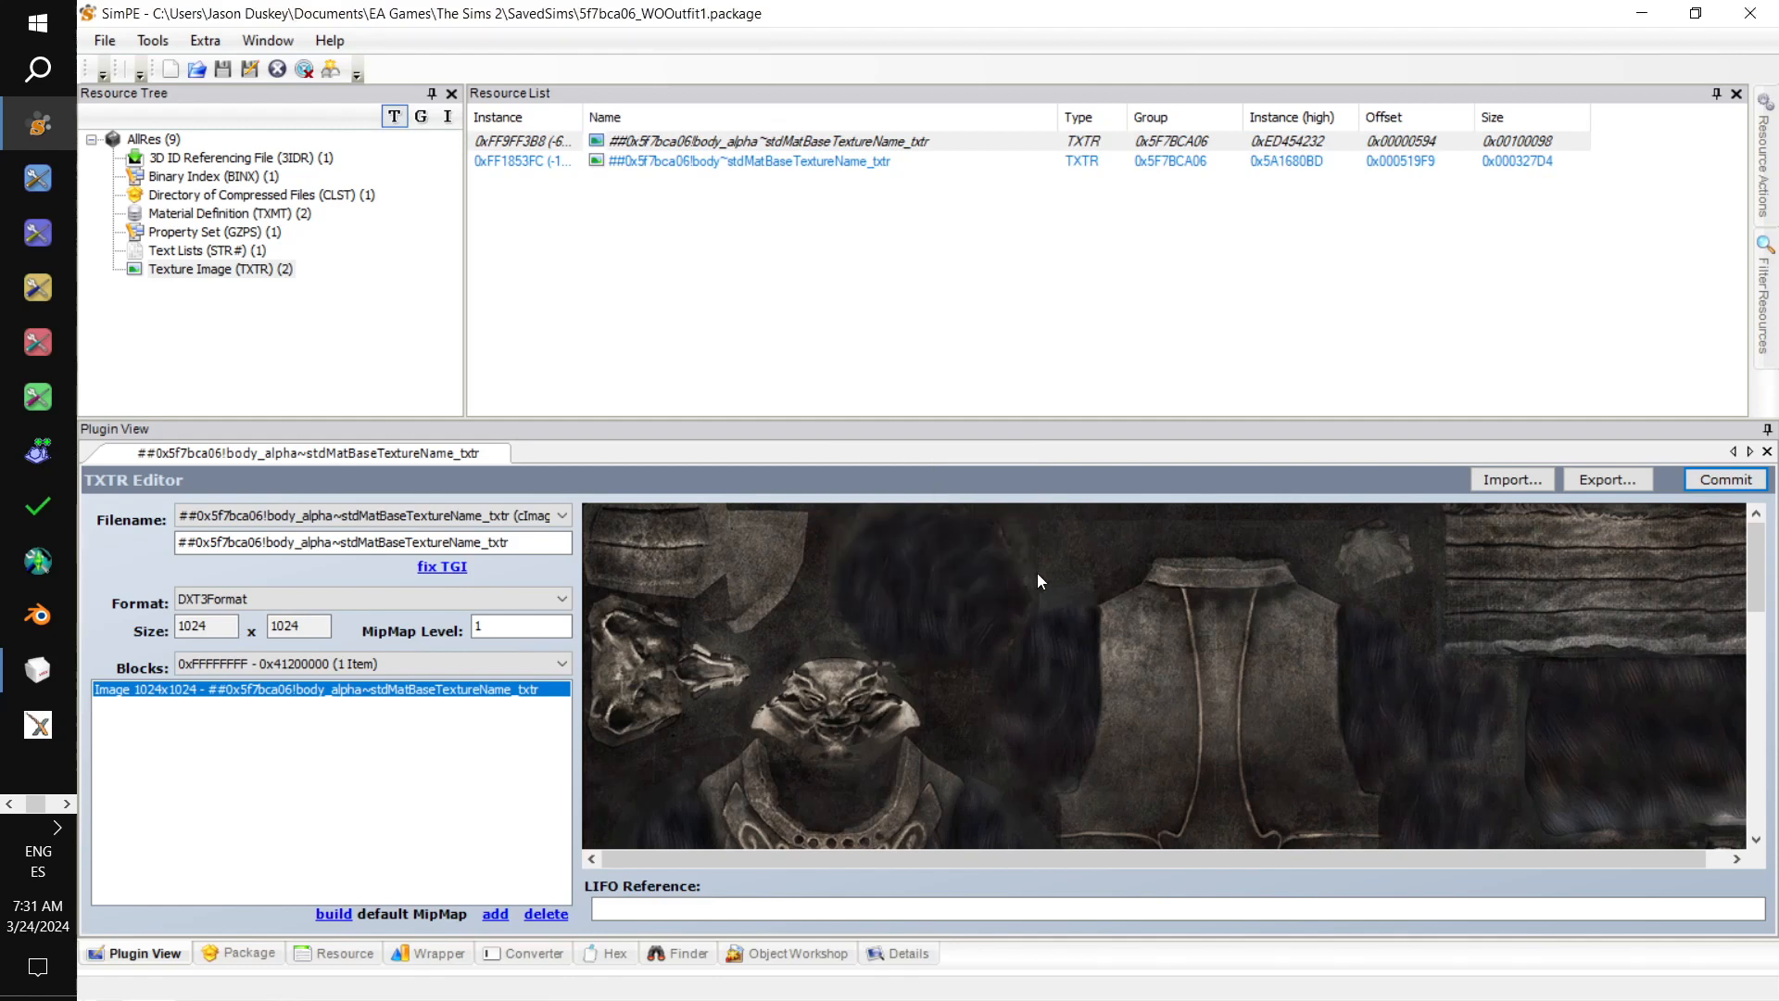
click(105, 41)
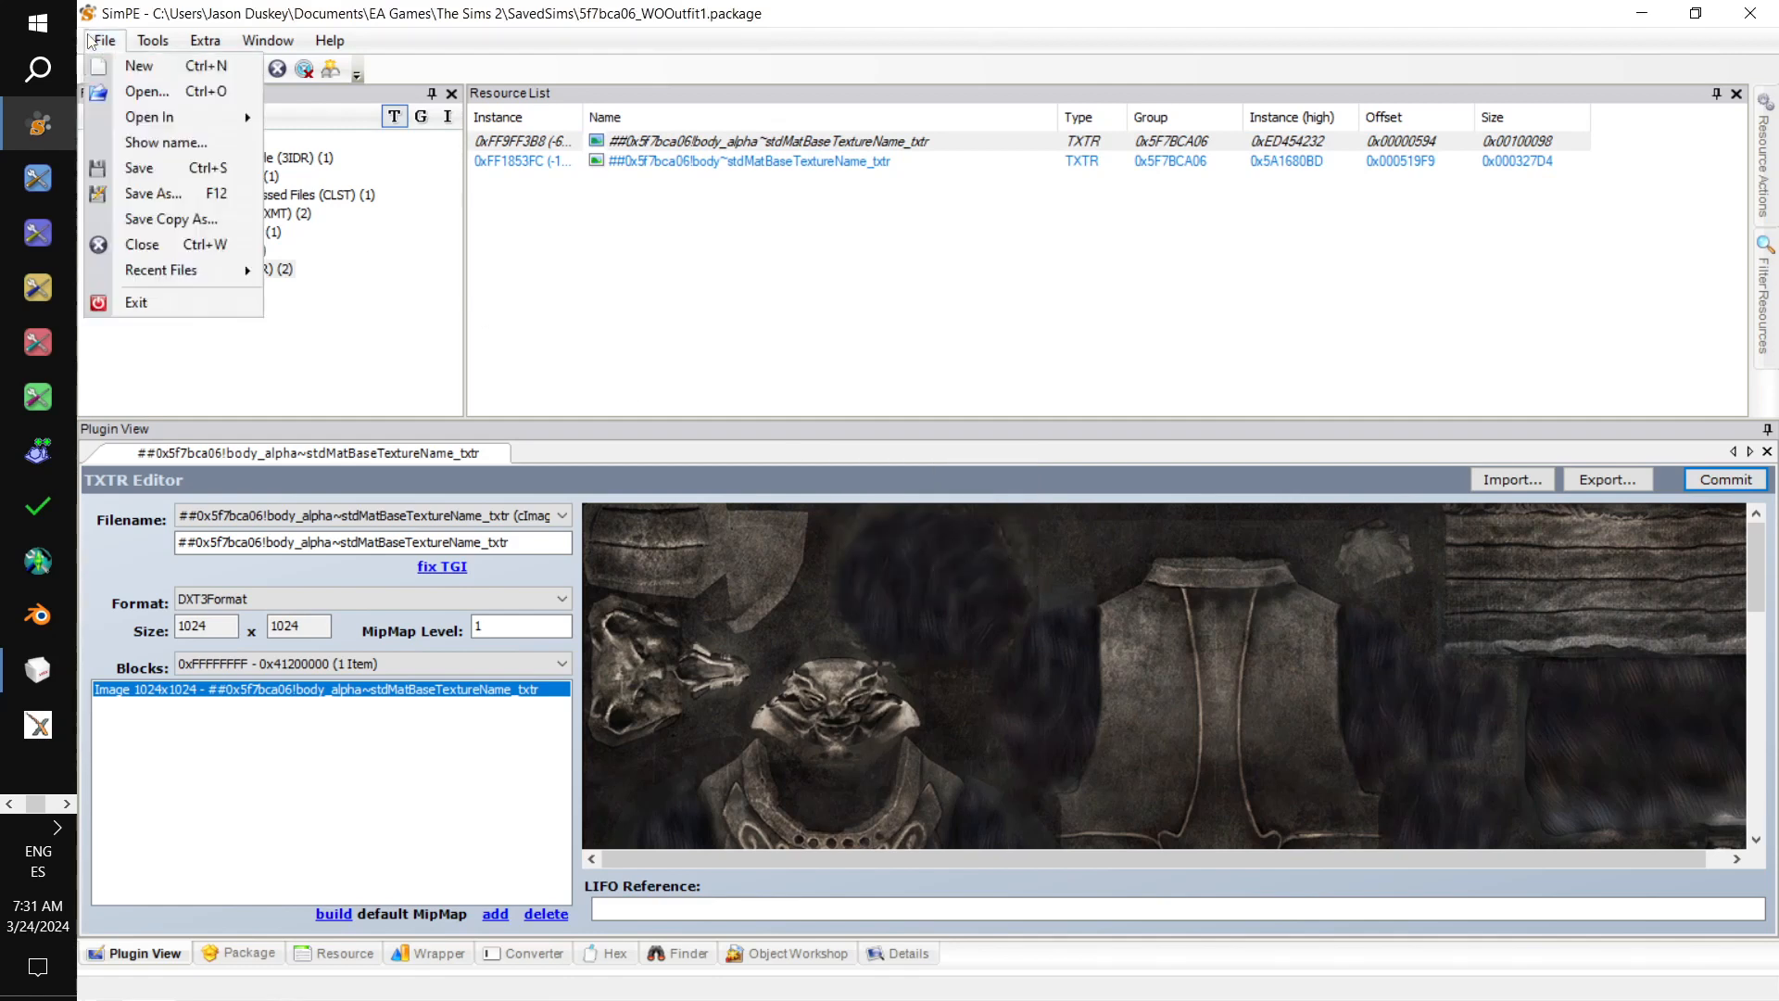
click(141, 170)
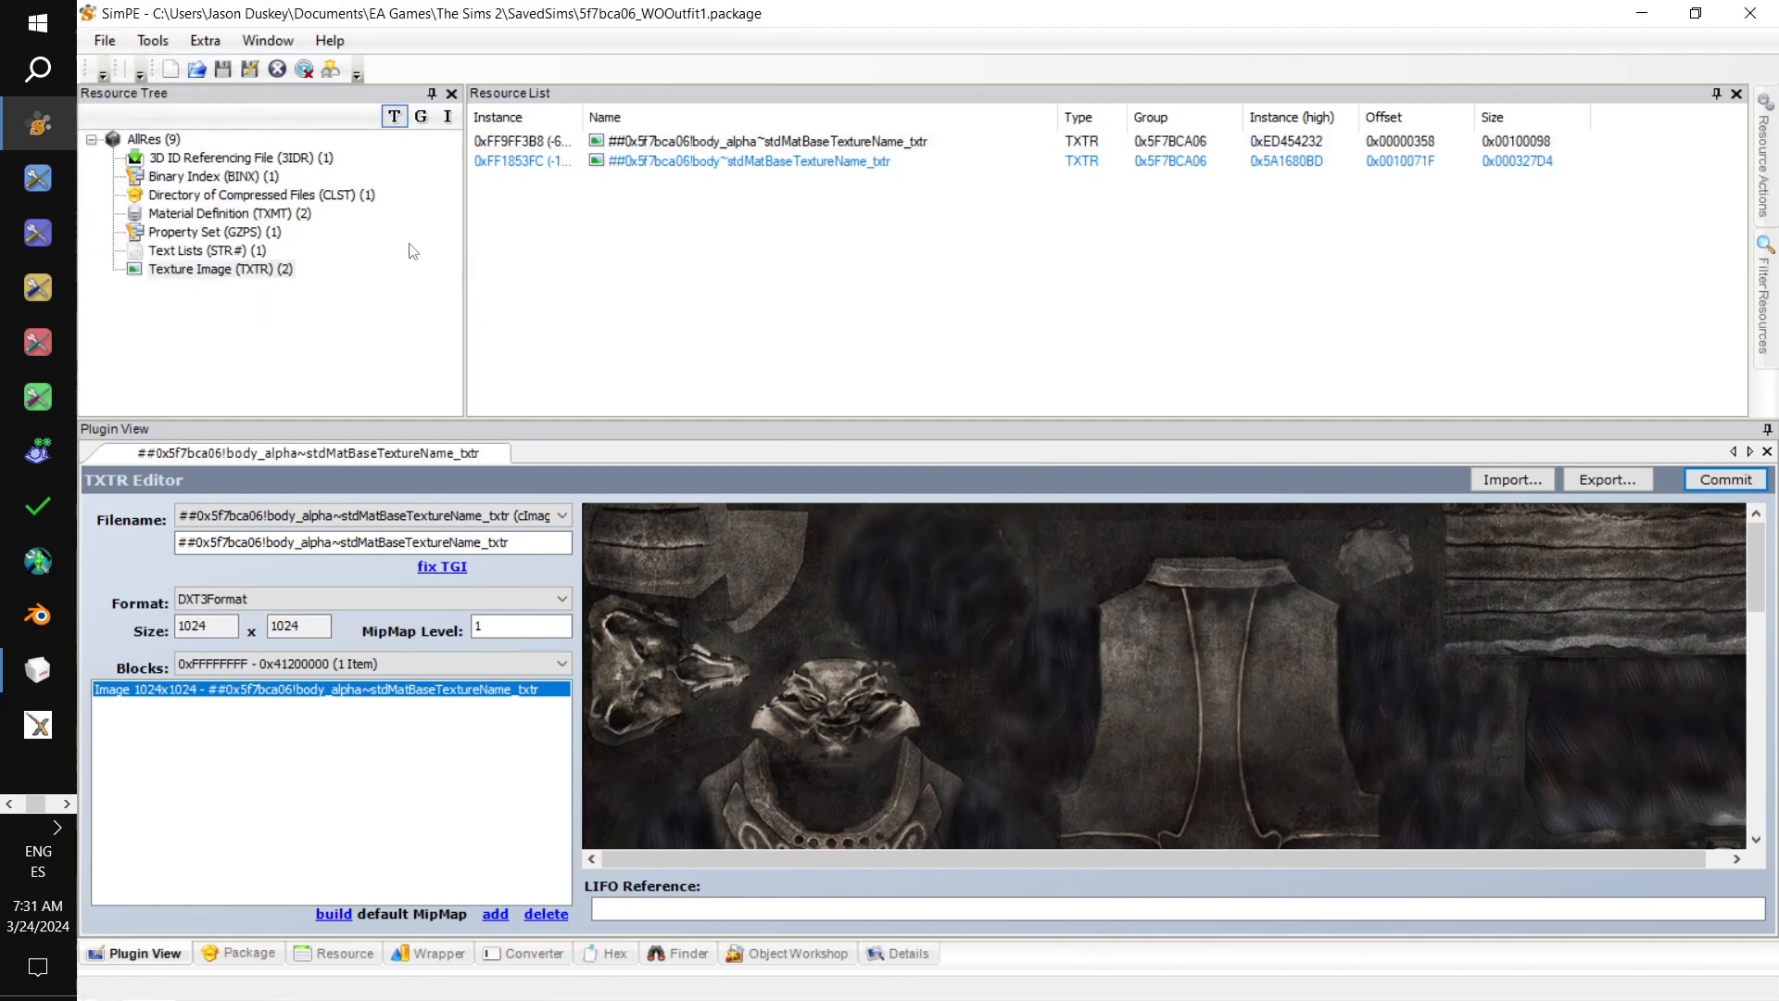
- Open the outfit's Property Set and set numoverrides to 0x00000003
click(276, 234)
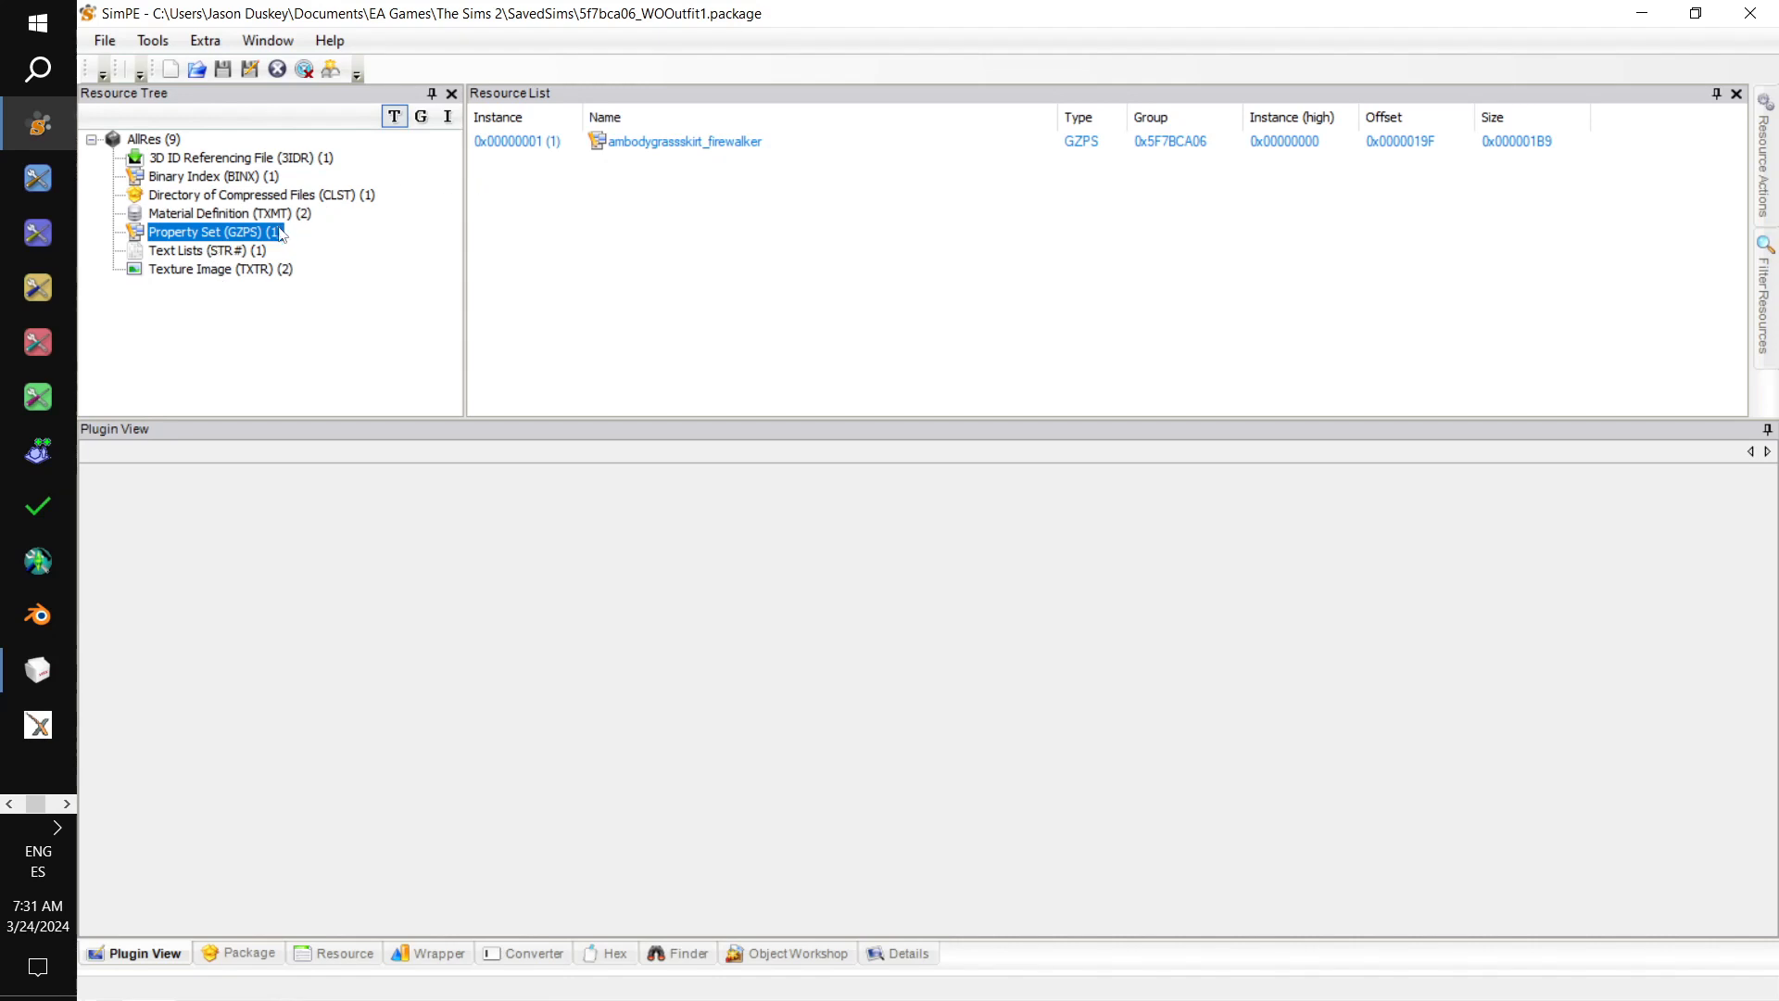
click(541, 148)
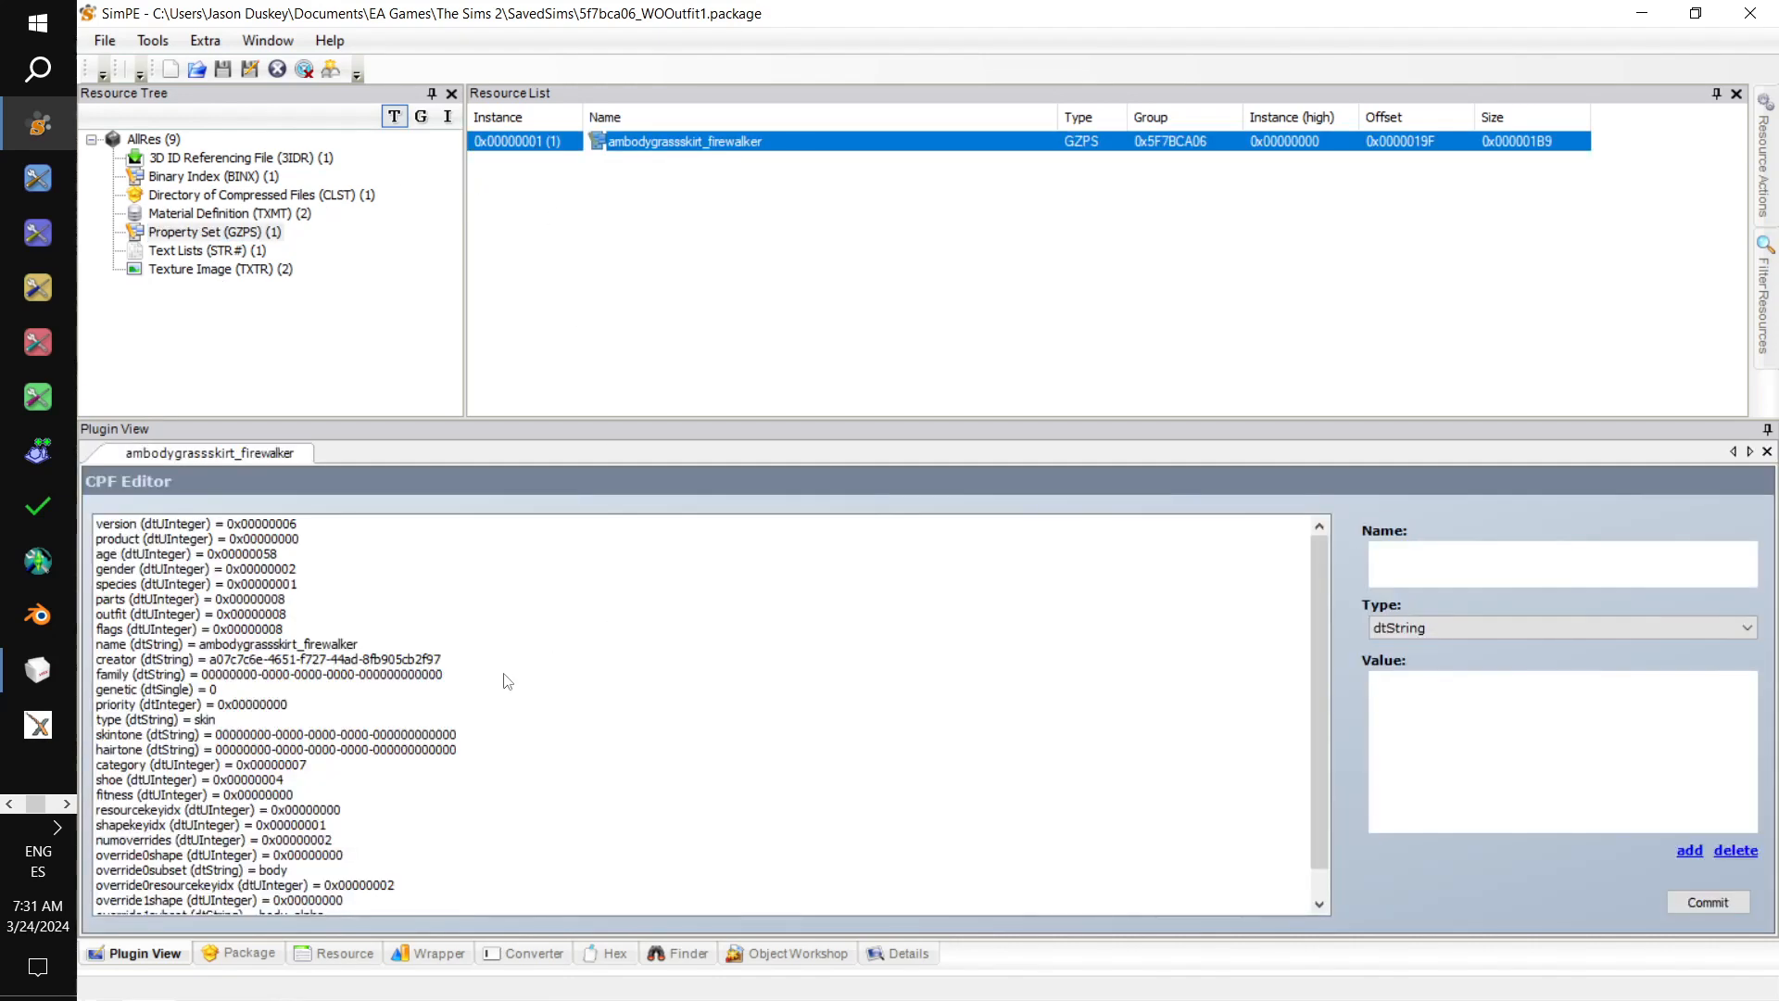
scroll(508, 686, down, 1)
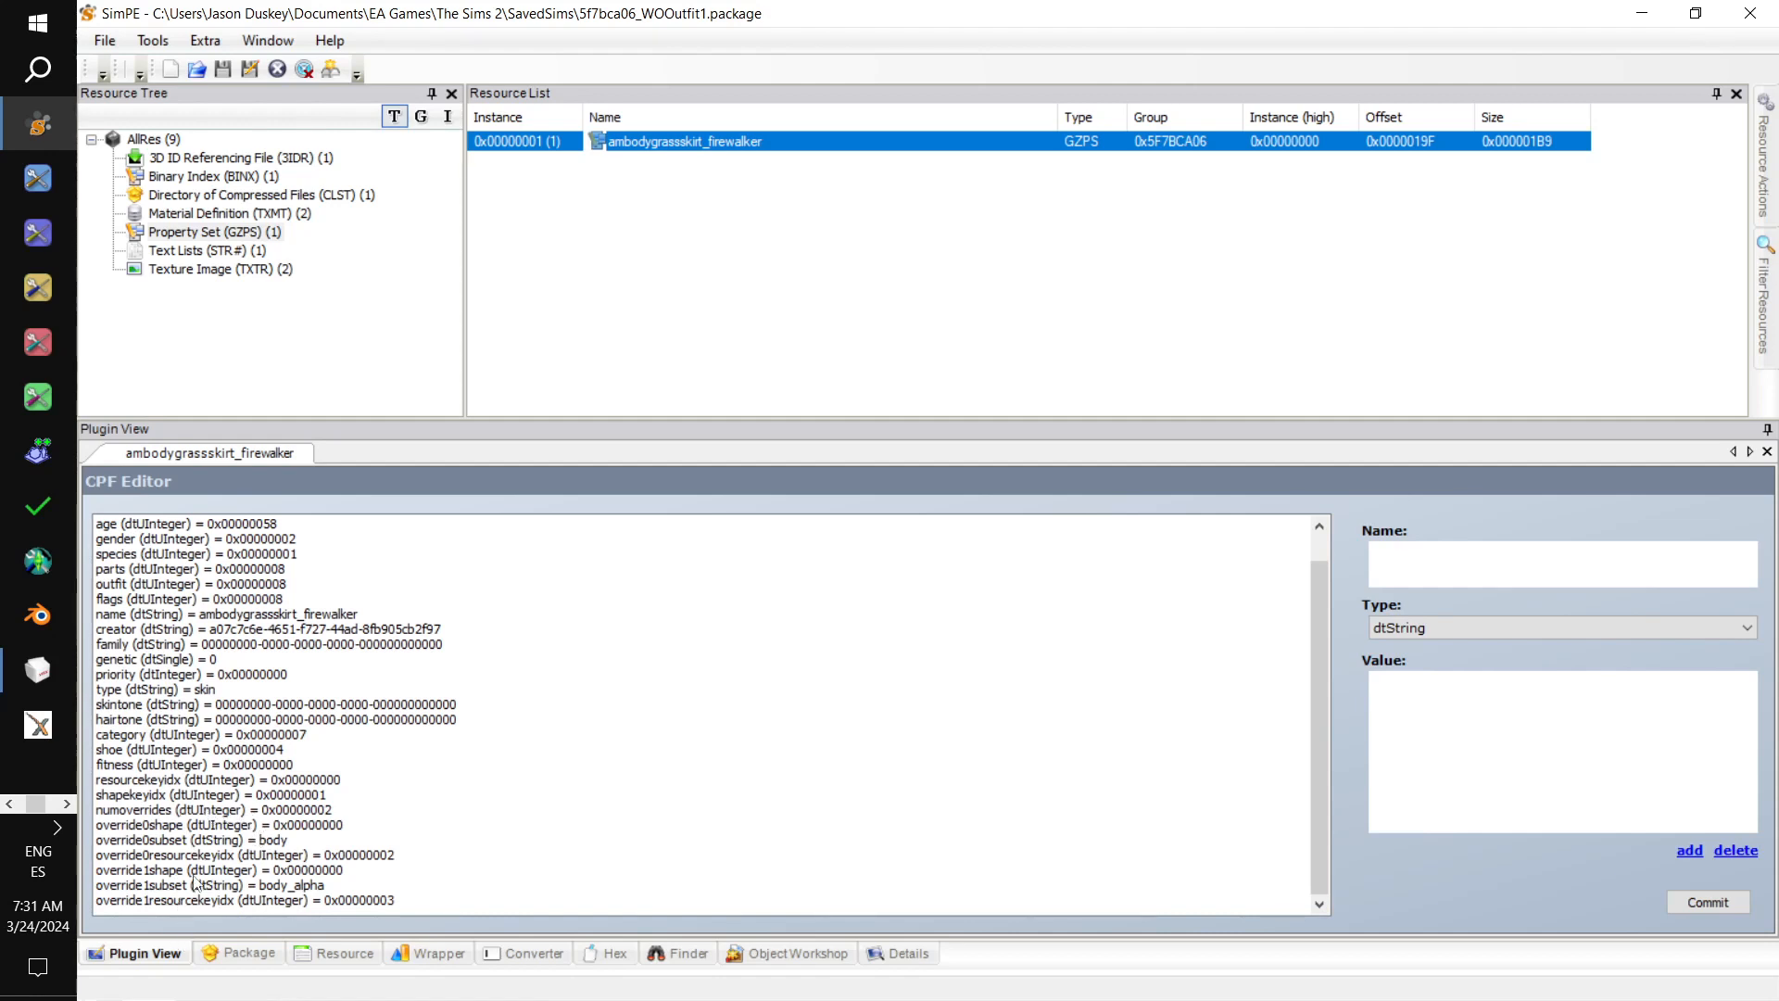
click(198, 812)
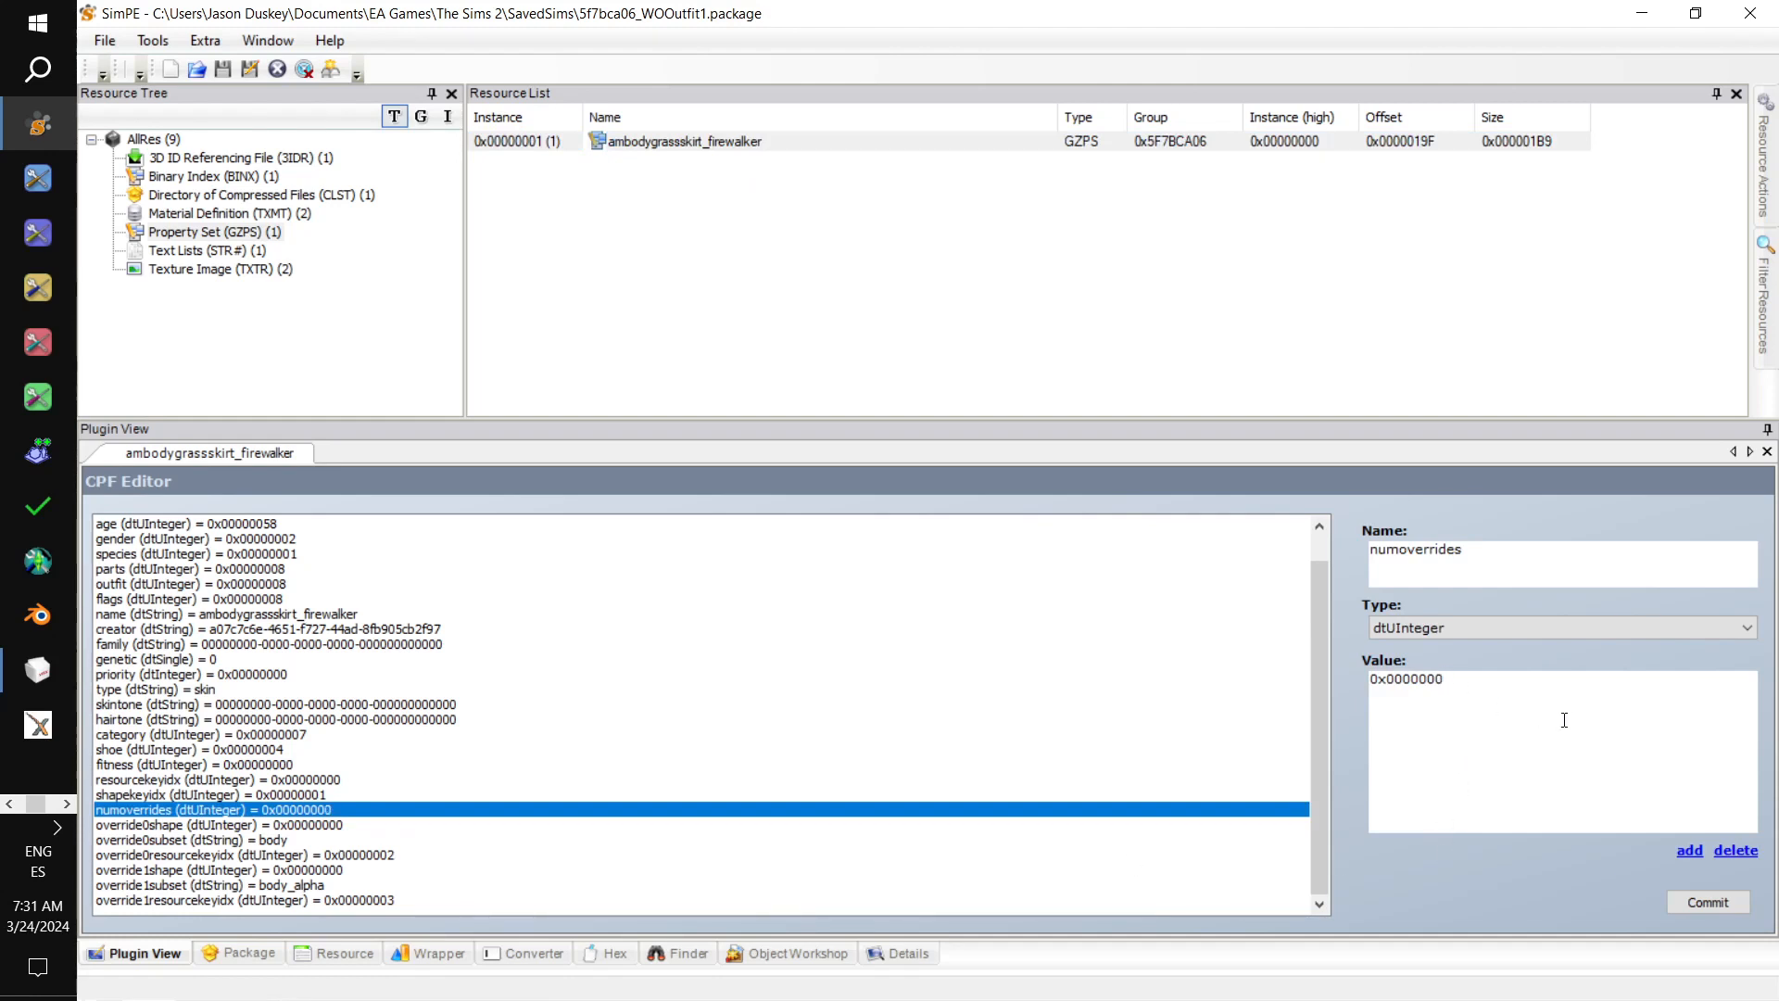
text(3)
- Duplicate the override1shape entry in the Property Set and rename the copy override2shape
click(211, 826)
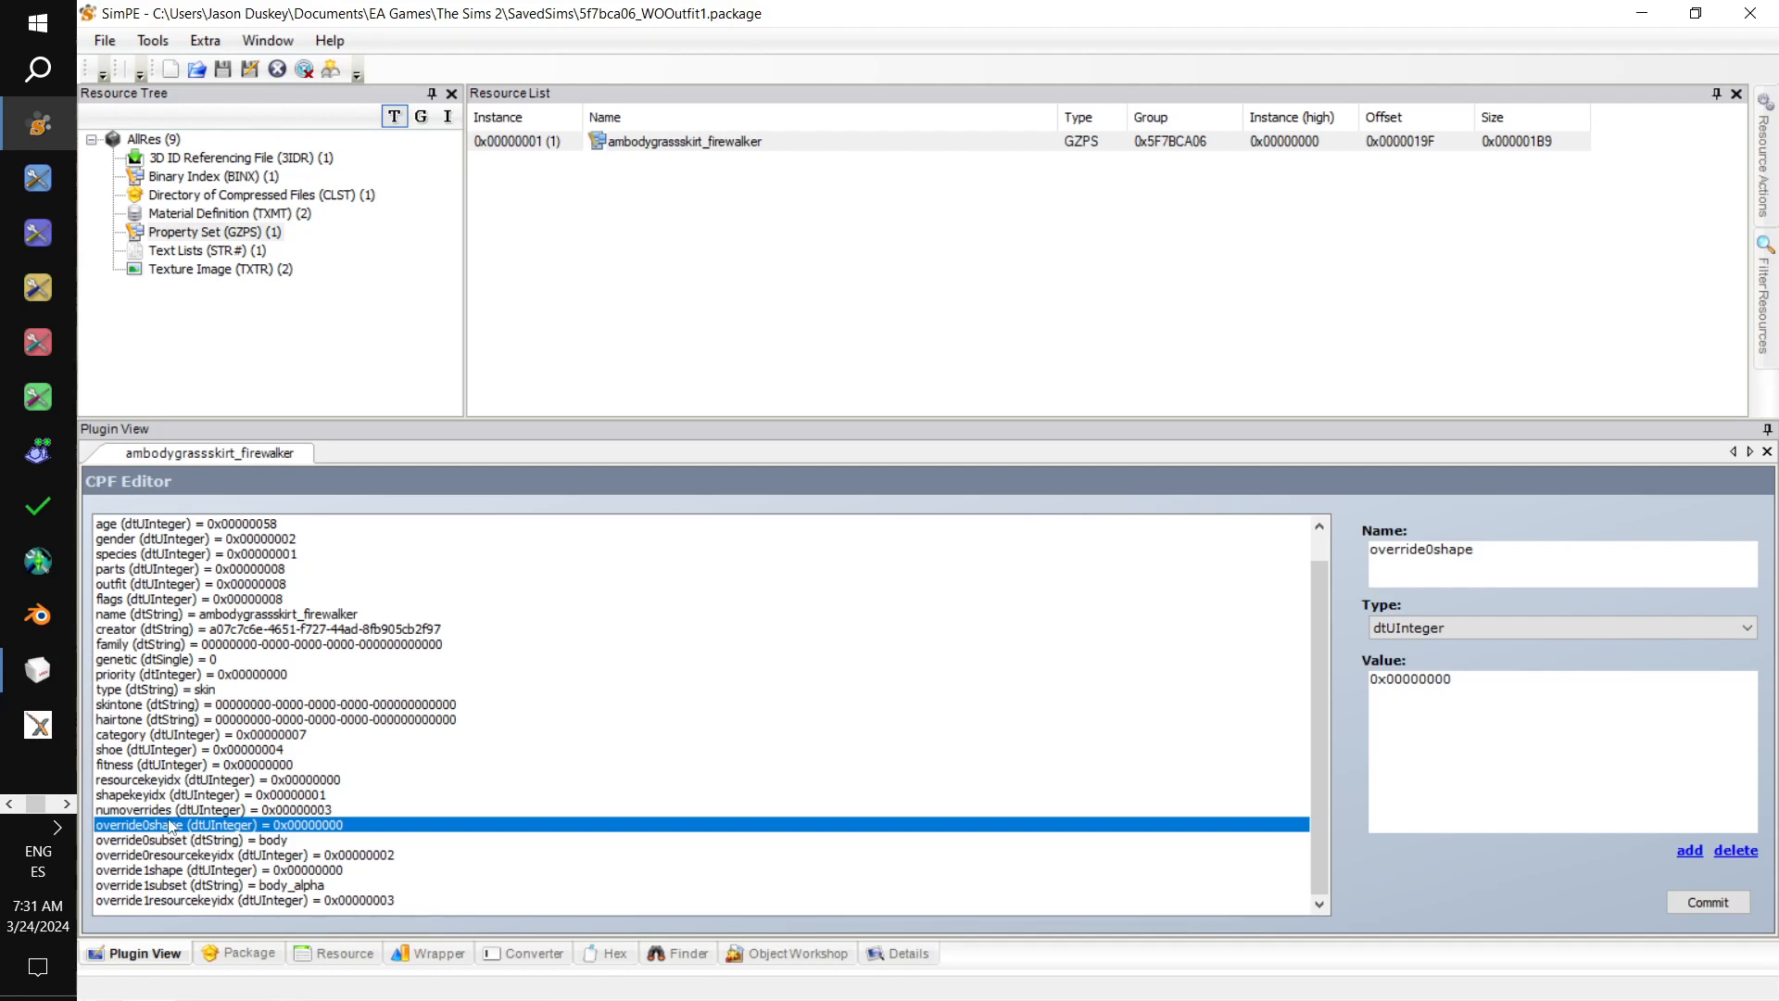
click(179, 841)
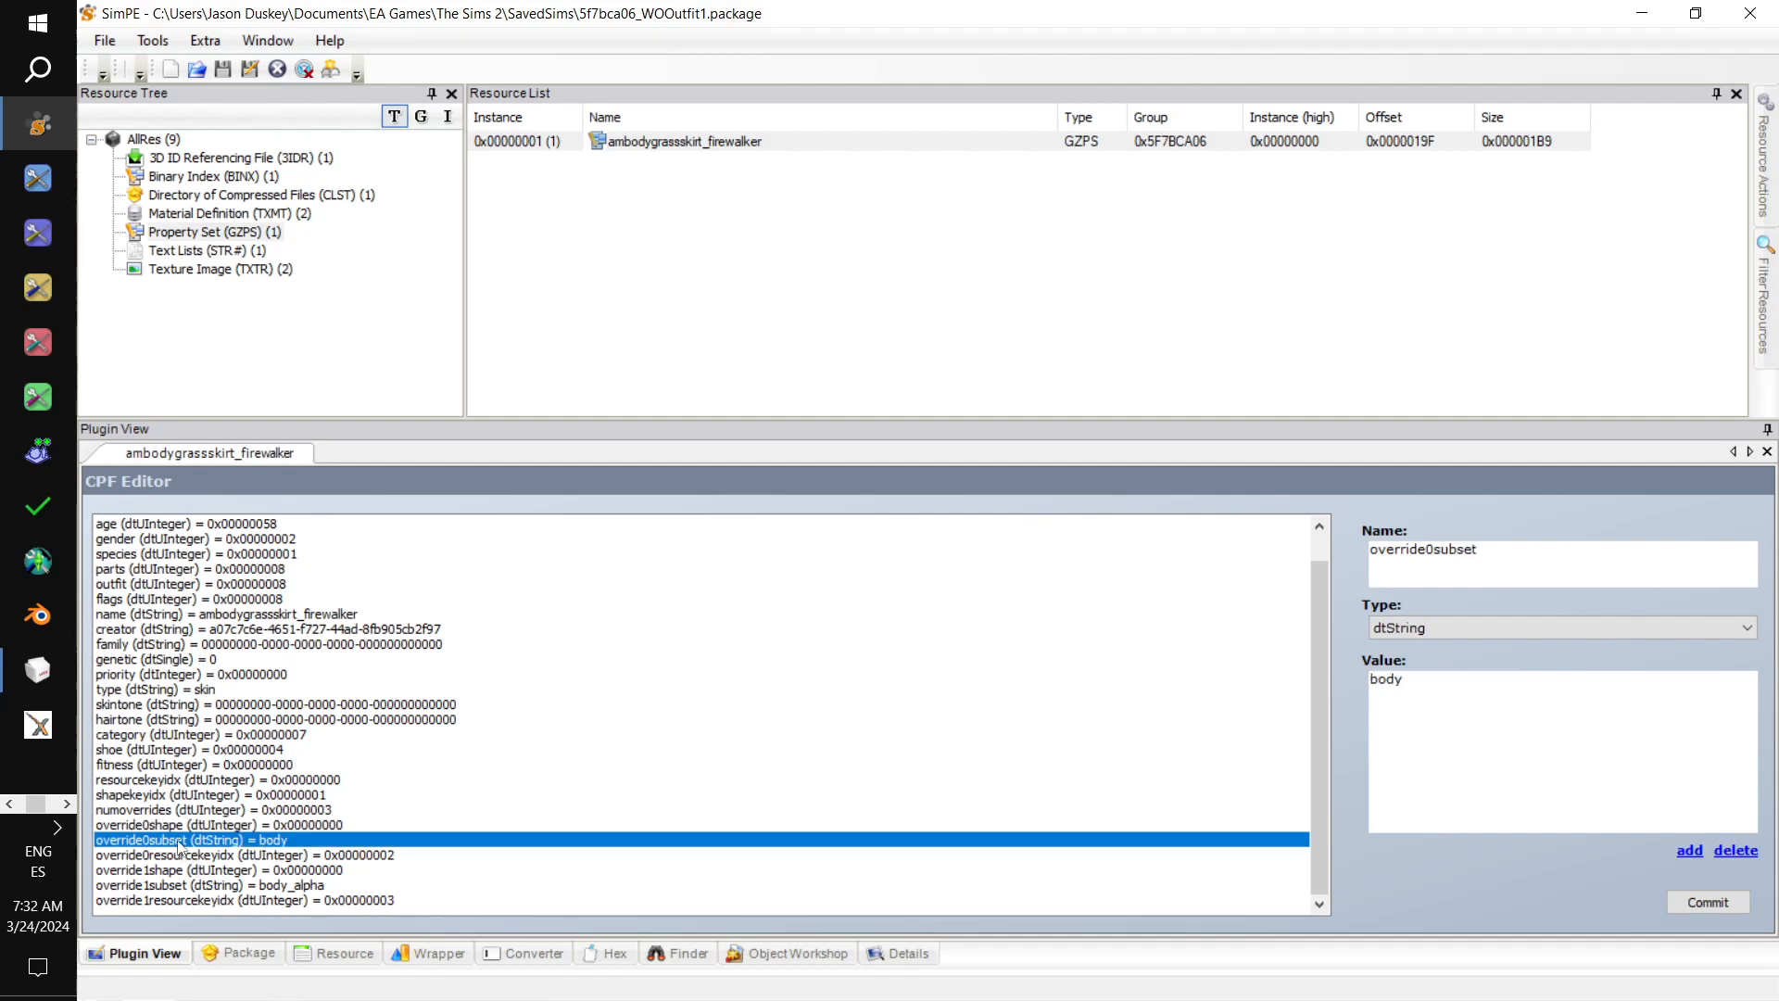
click(181, 856)
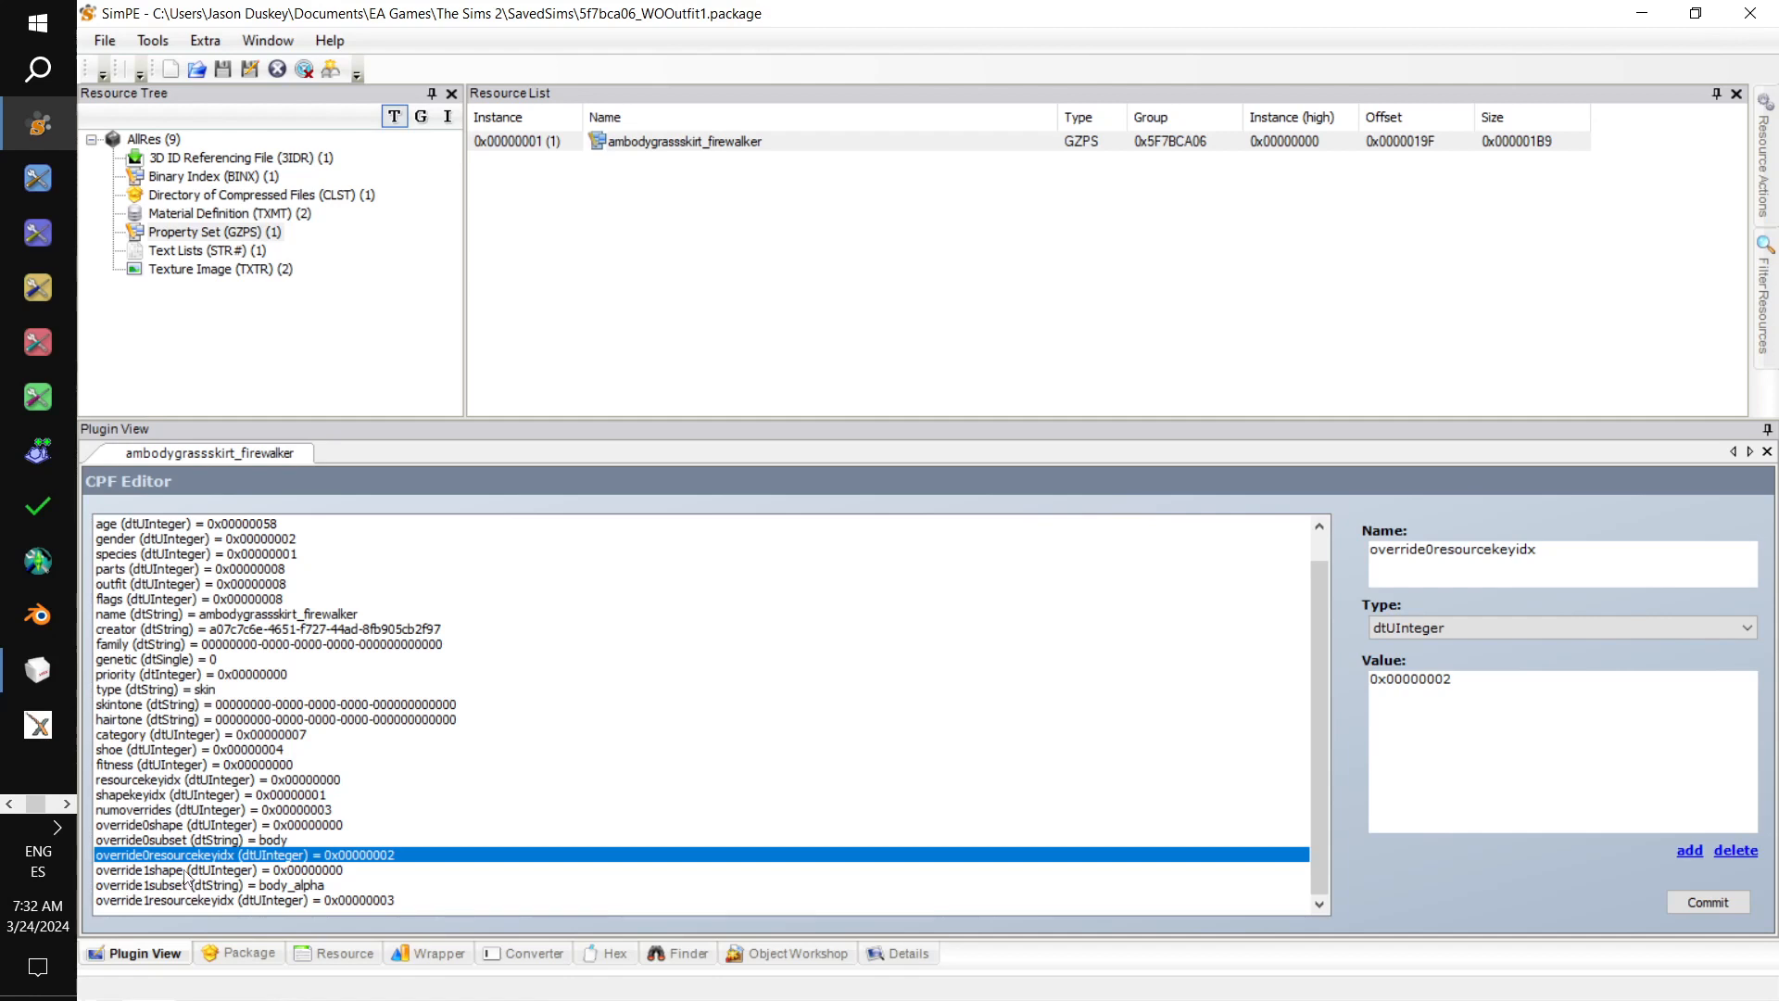
click(186, 871)
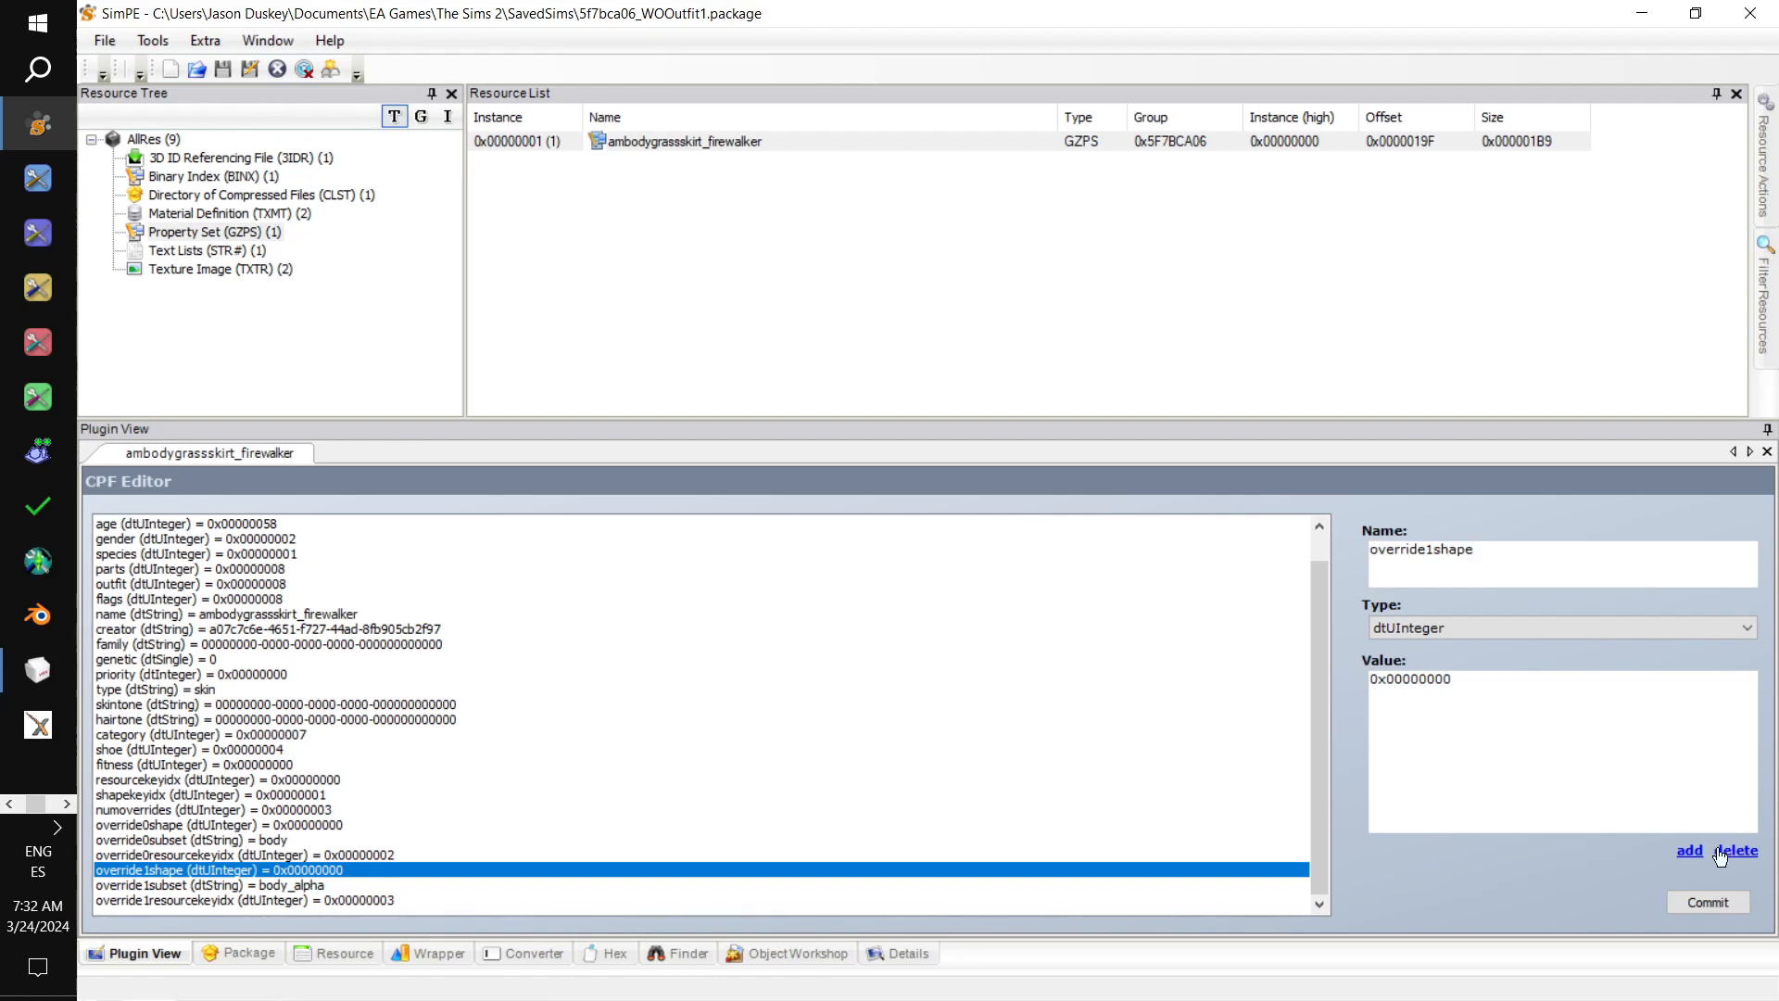
click(1689, 851)
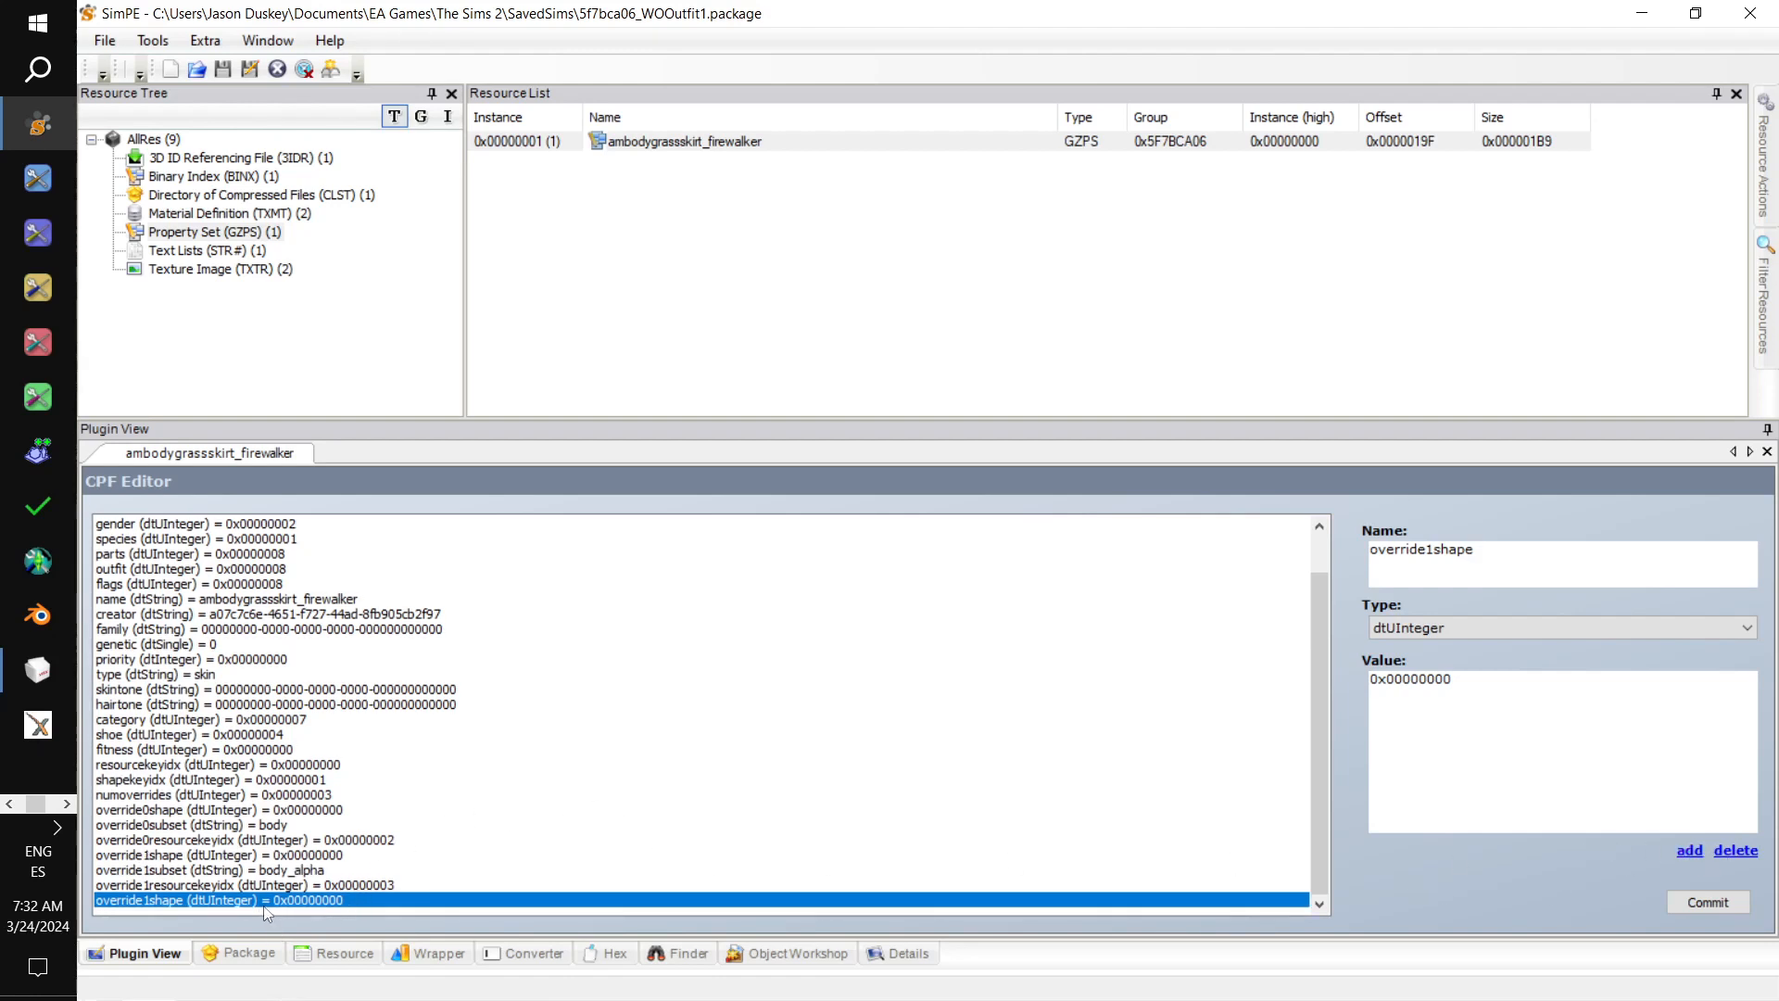
click(1432, 548)
key(BackSpace)
text(2)
- Duplicate the override1subset entry, rename the copy override2subset and set its value to boots
click(221, 872)
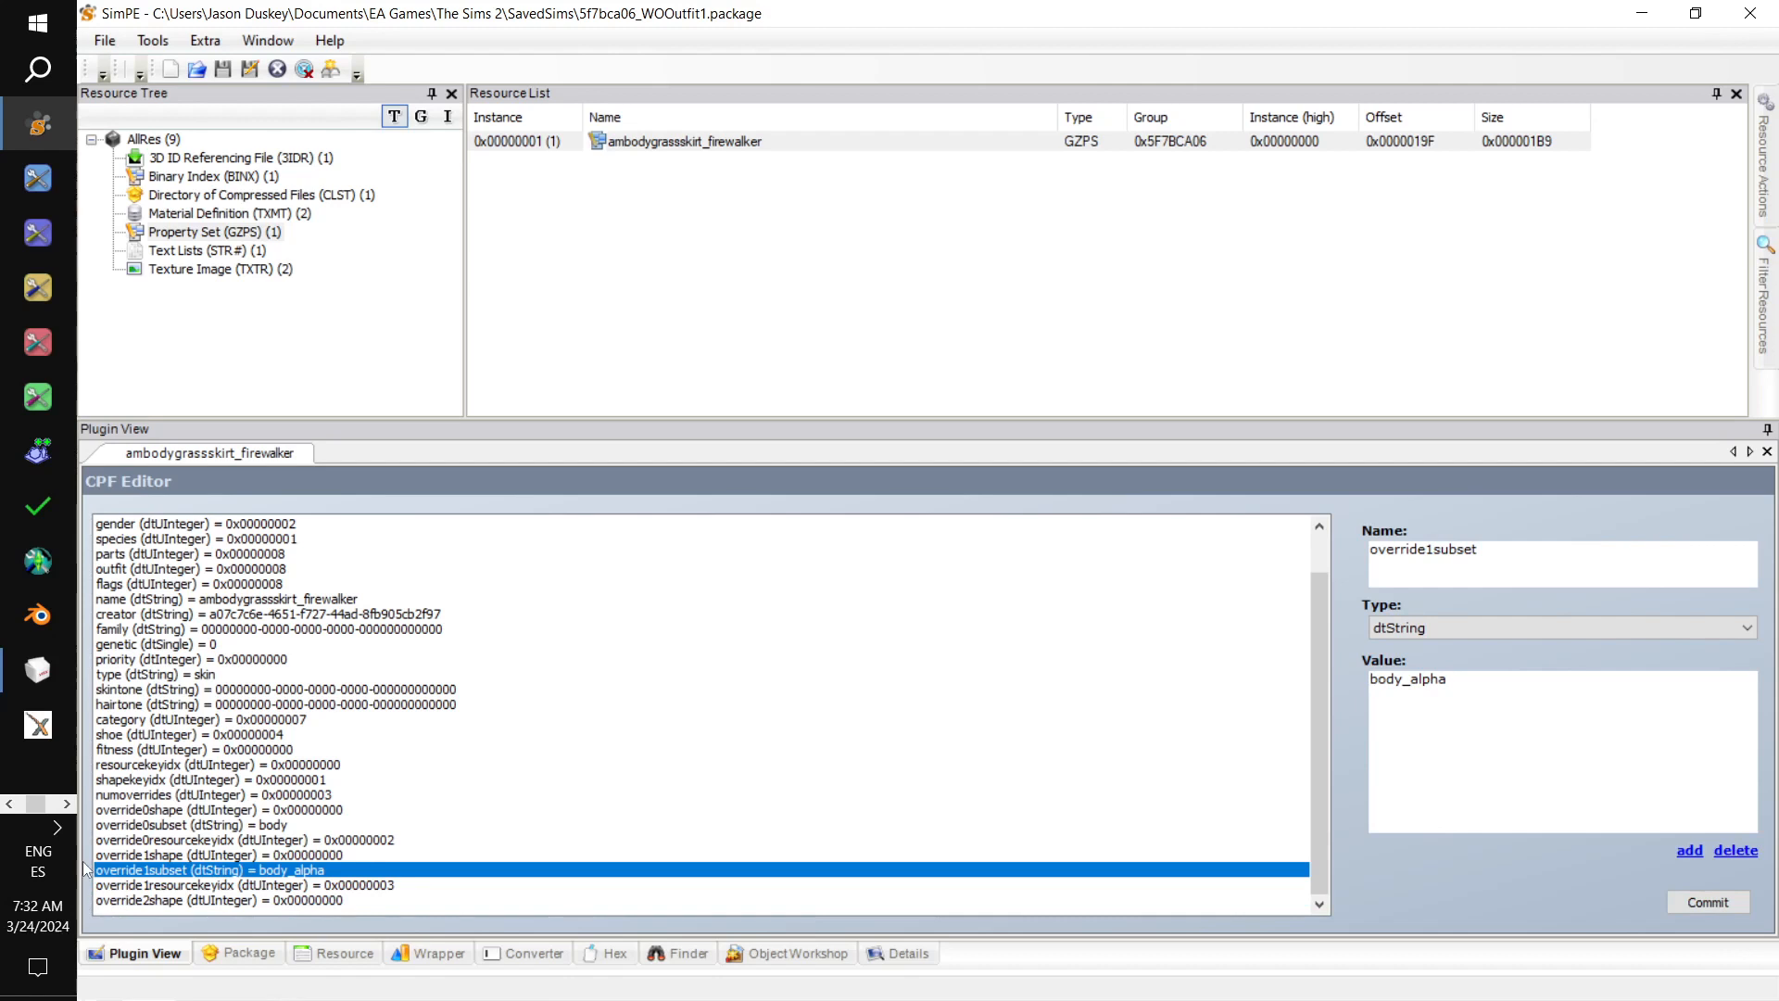
click(1681, 851)
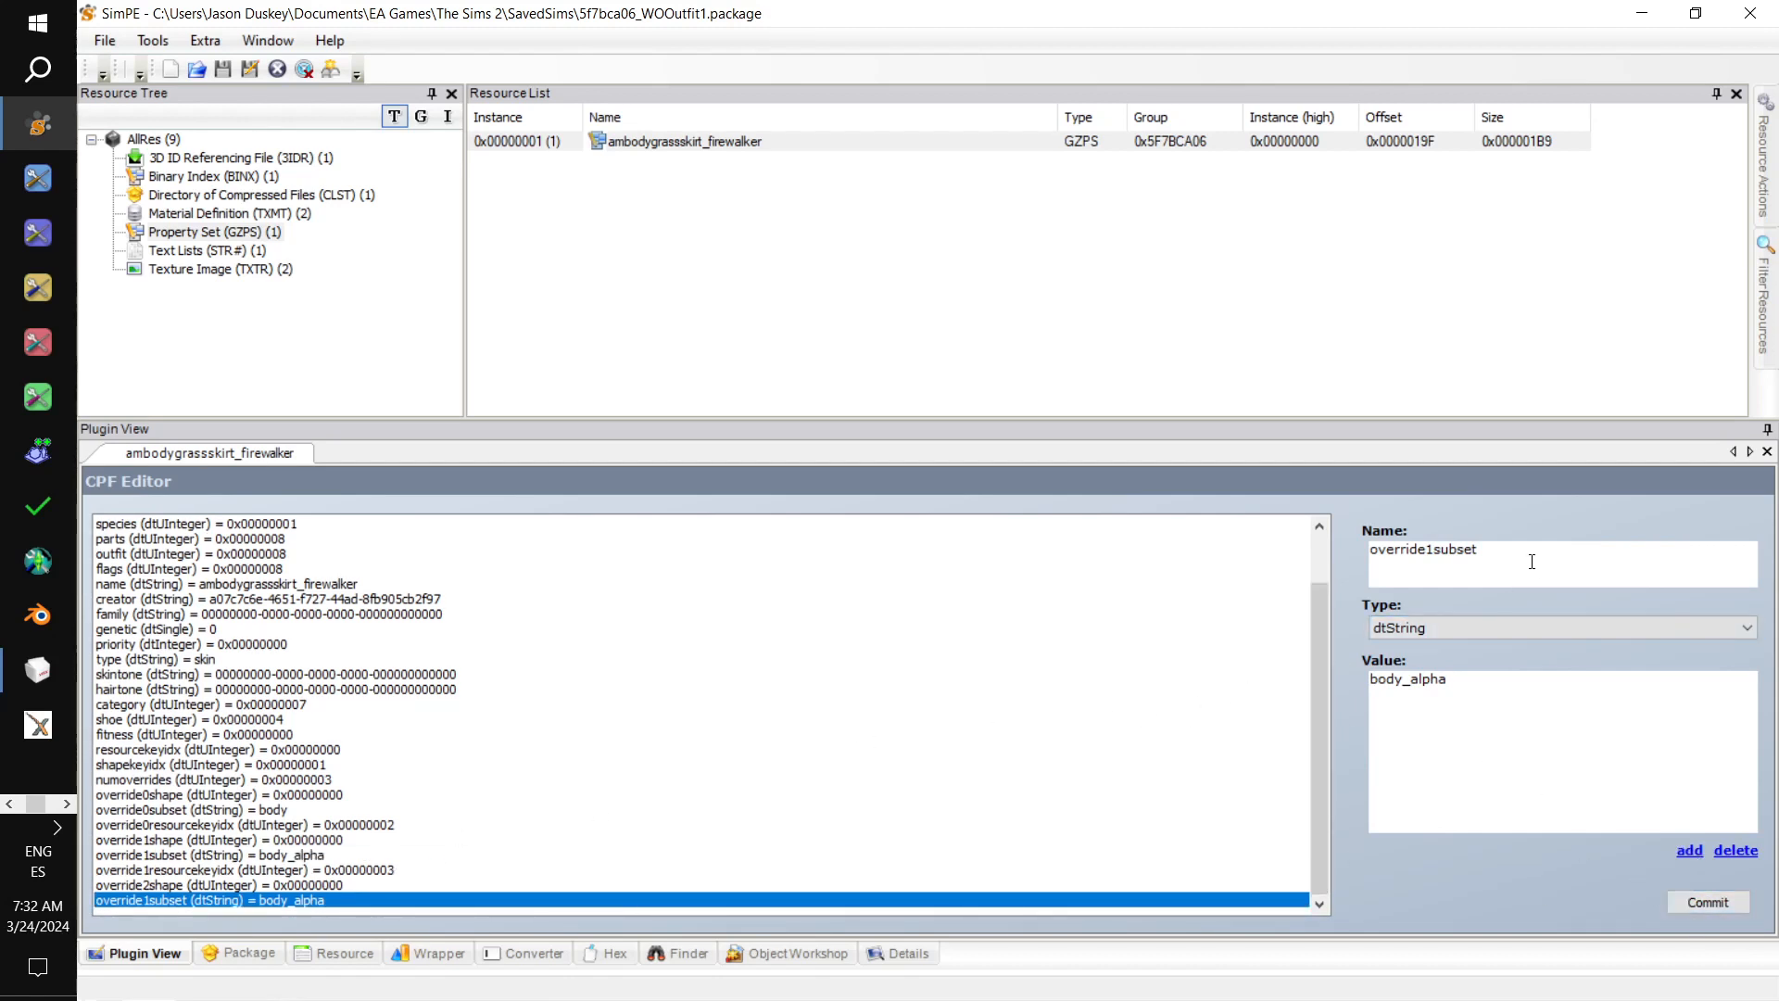
key(BackSpace)
text(2)
double_click(1476, 682)
text(boots)
- Duplicate the override1resourcekeyidx entry and rename the copy override2resourcekeyidx
click(234, 871)
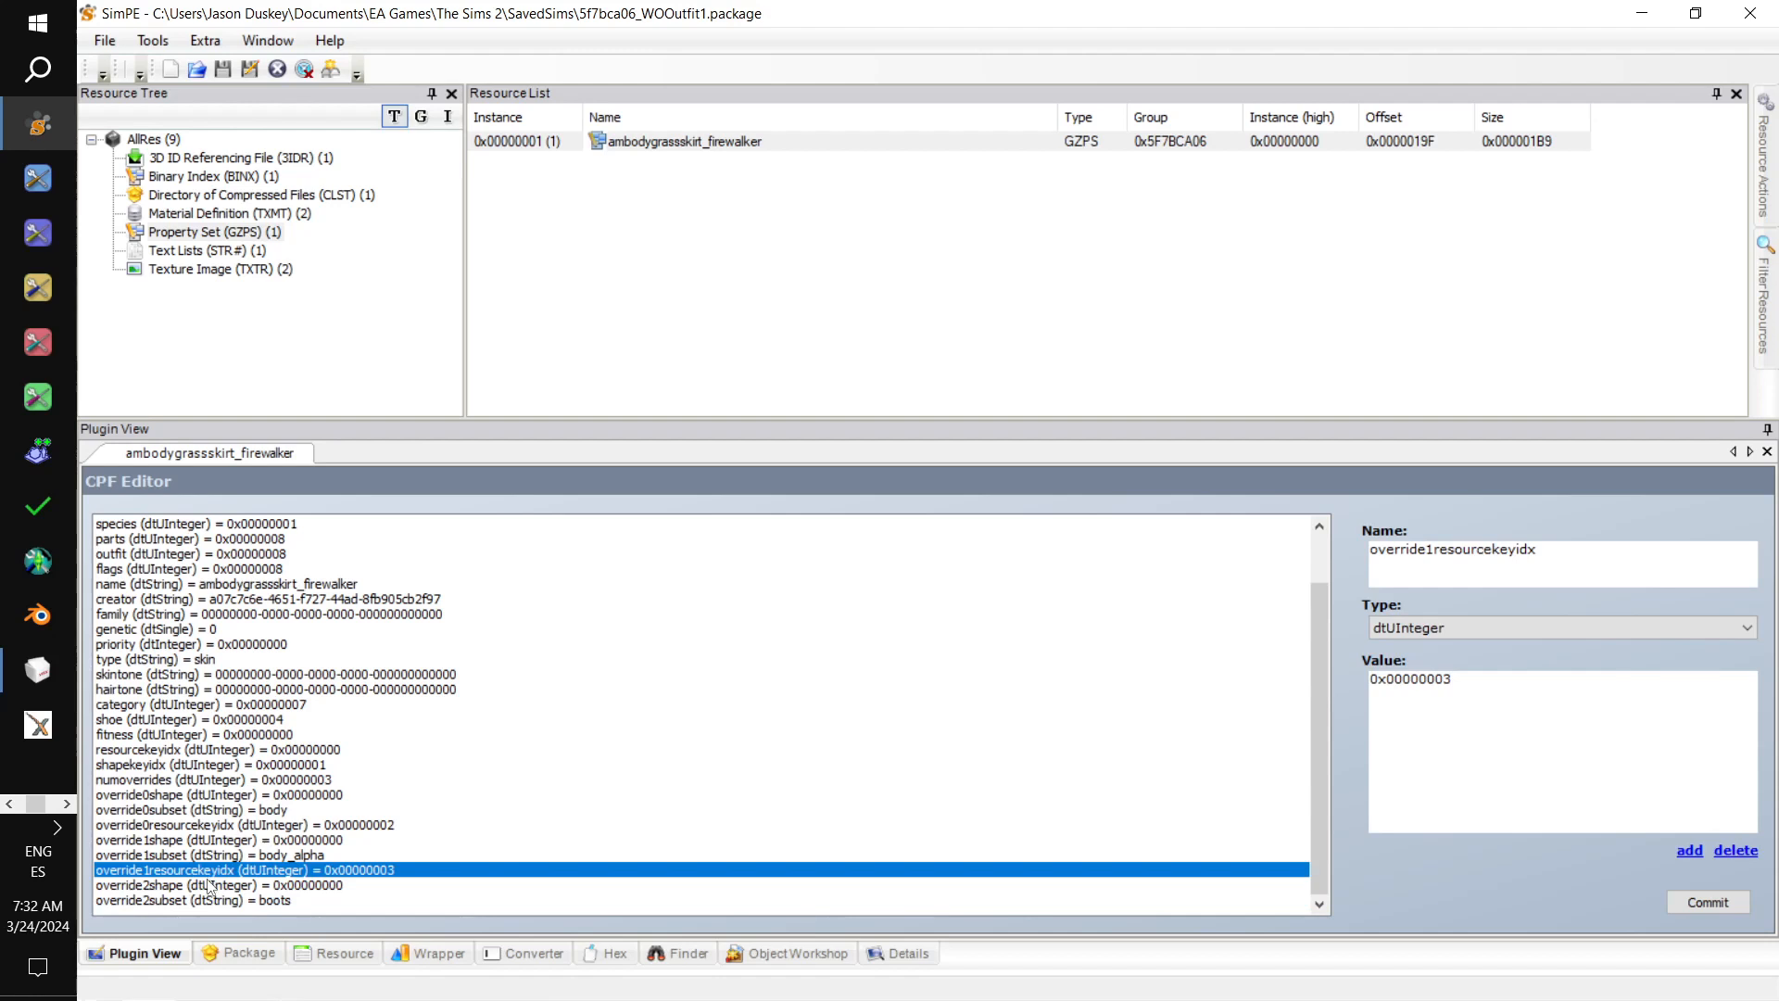
click(1690, 851)
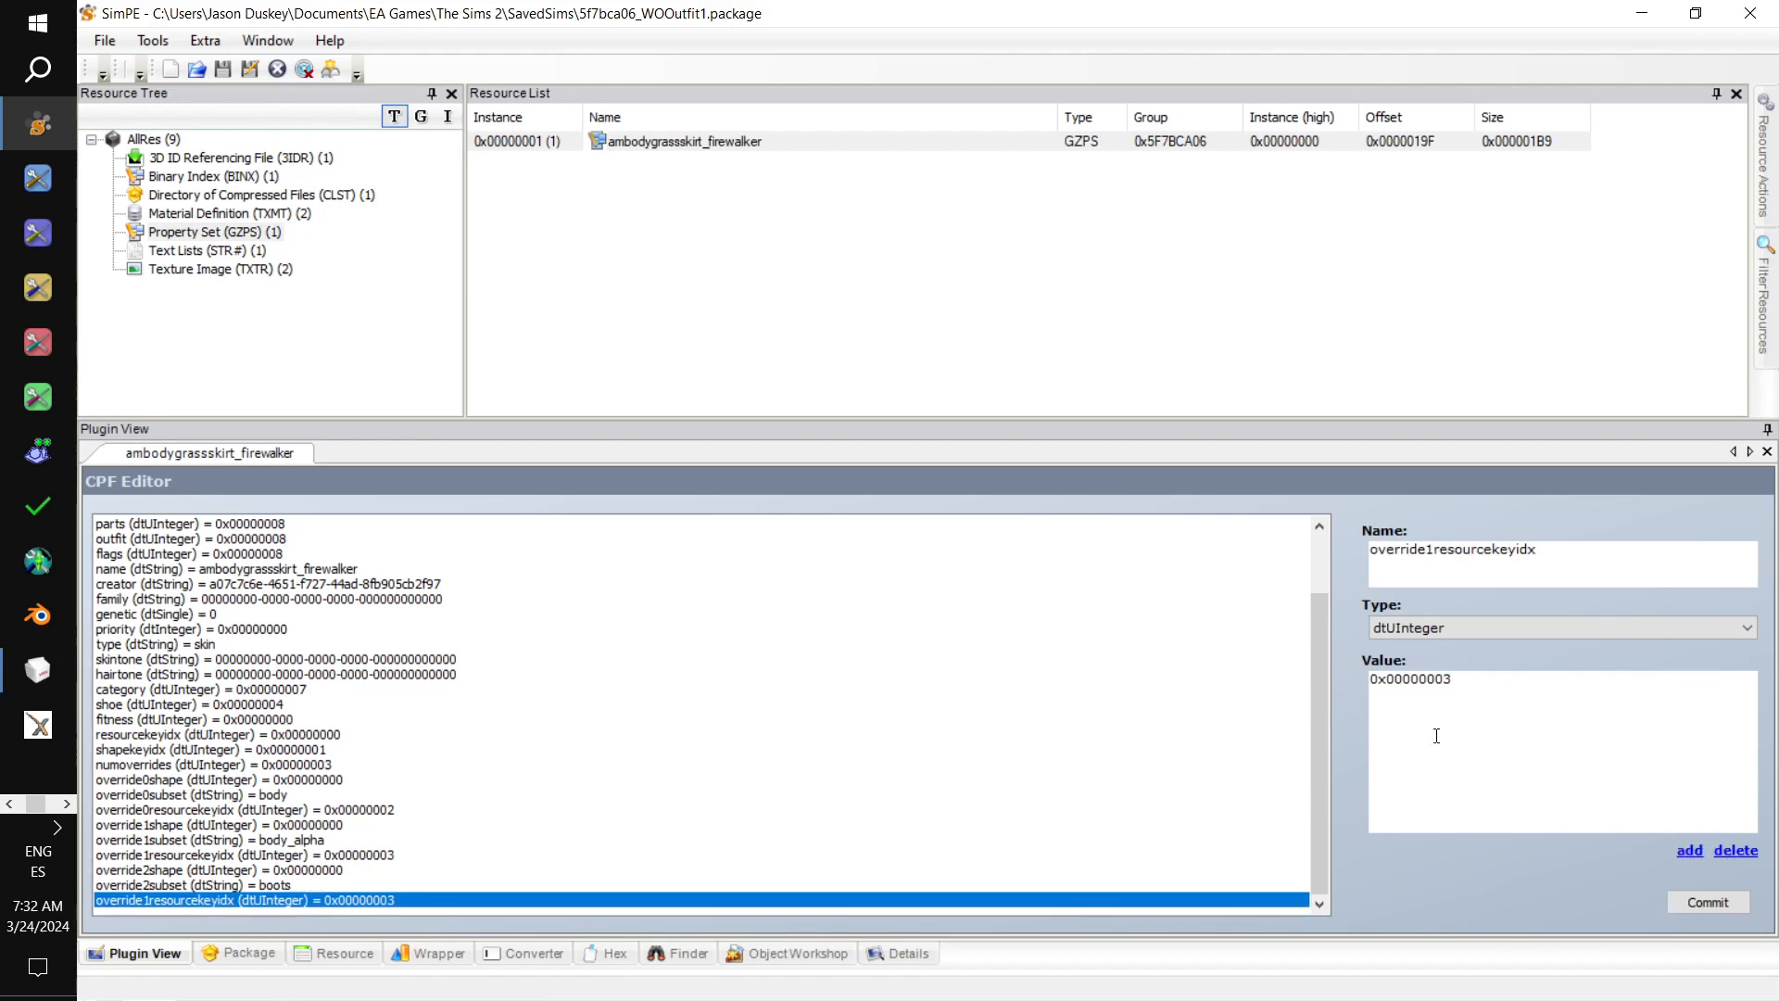
click(1434, 550)
key(BackSpace)
text(2)
- Commit the Property Set changes and save the WOOutfit1 package
click(1716, 902)
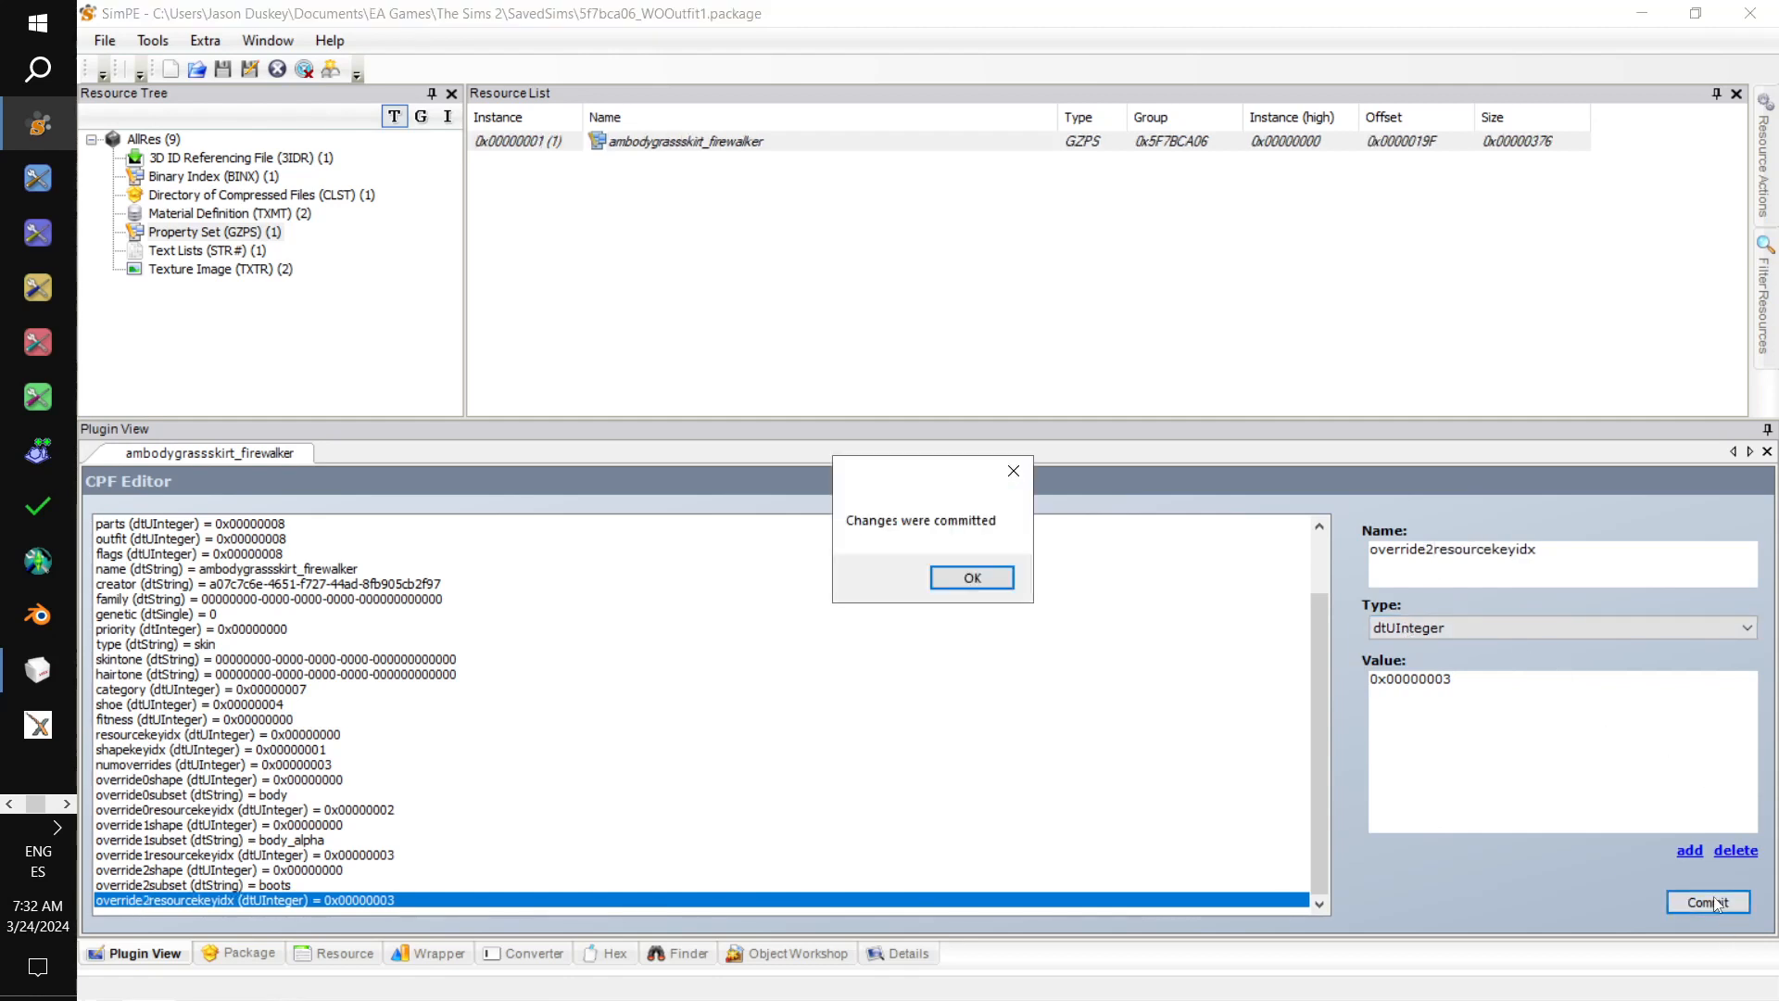
click(1009, 578)
click(105, 41)
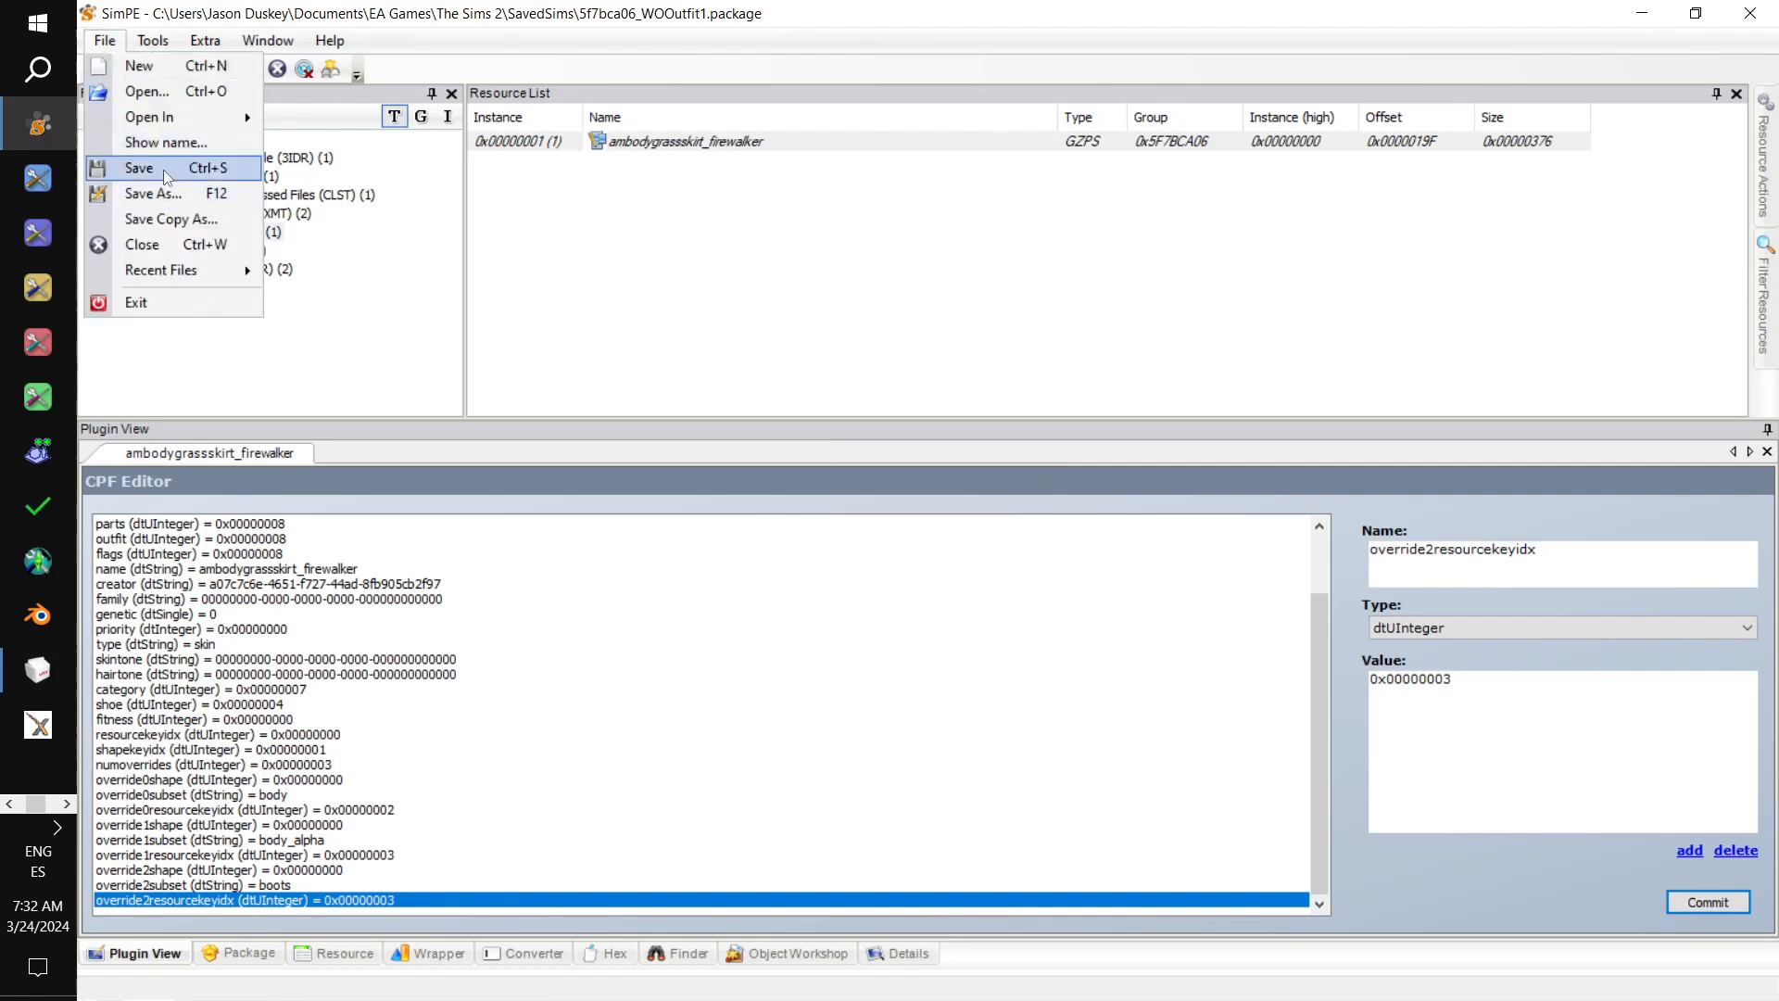
click(162, 167)
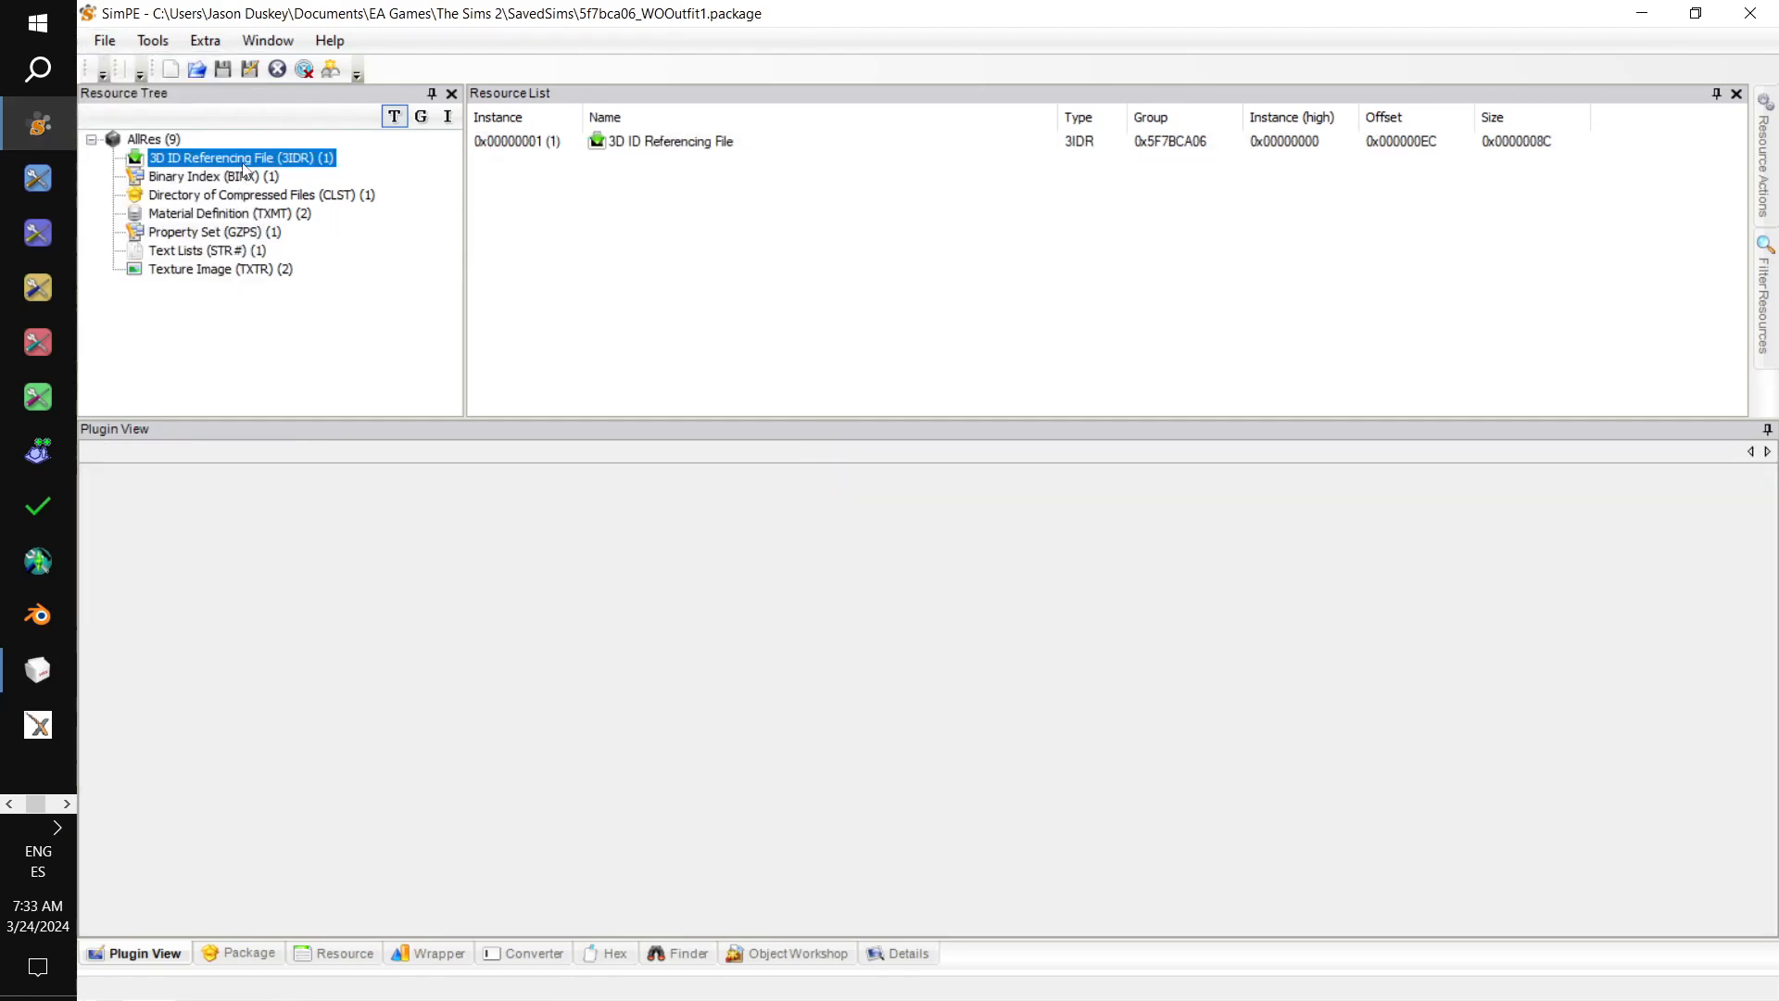
- Open the 3D ID Referencing File resource and start the Body Mesh Tool's linking stage, browsing for a custom mesh package
click(545, 143)
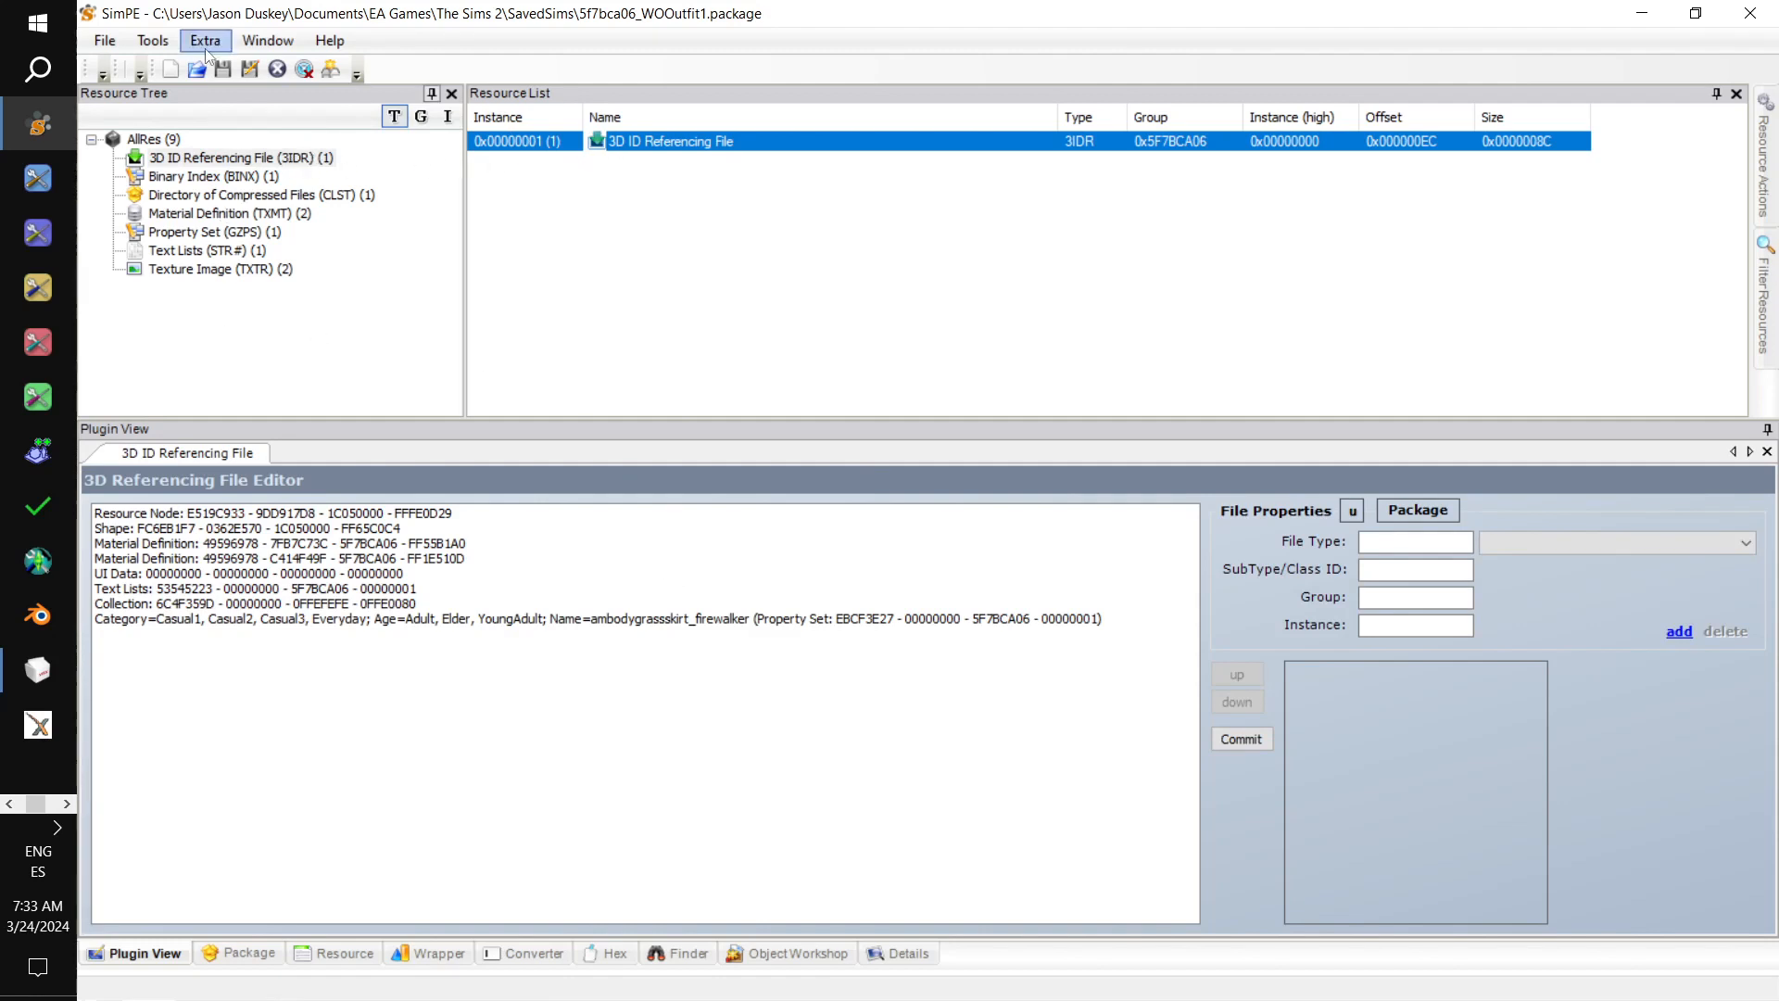
click(152, 41)
mouse_move(278, 91)
mouse_move(501, 97)
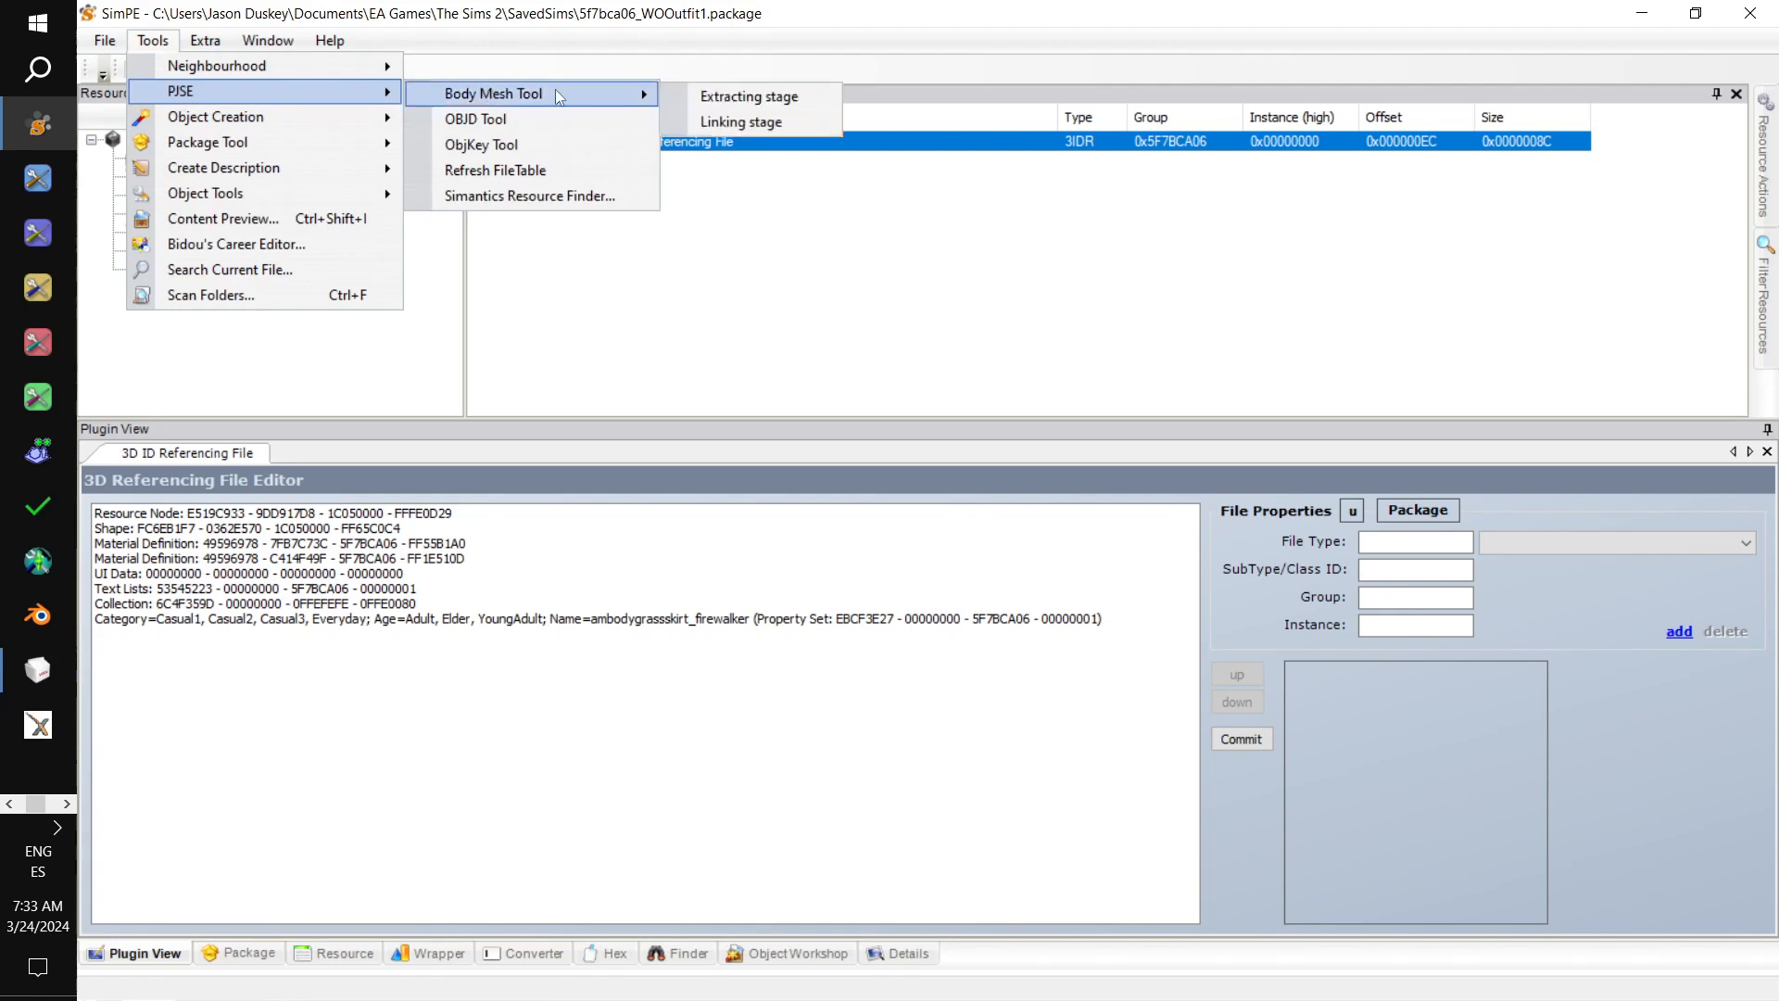
click(726, 120)
click(989, 604)
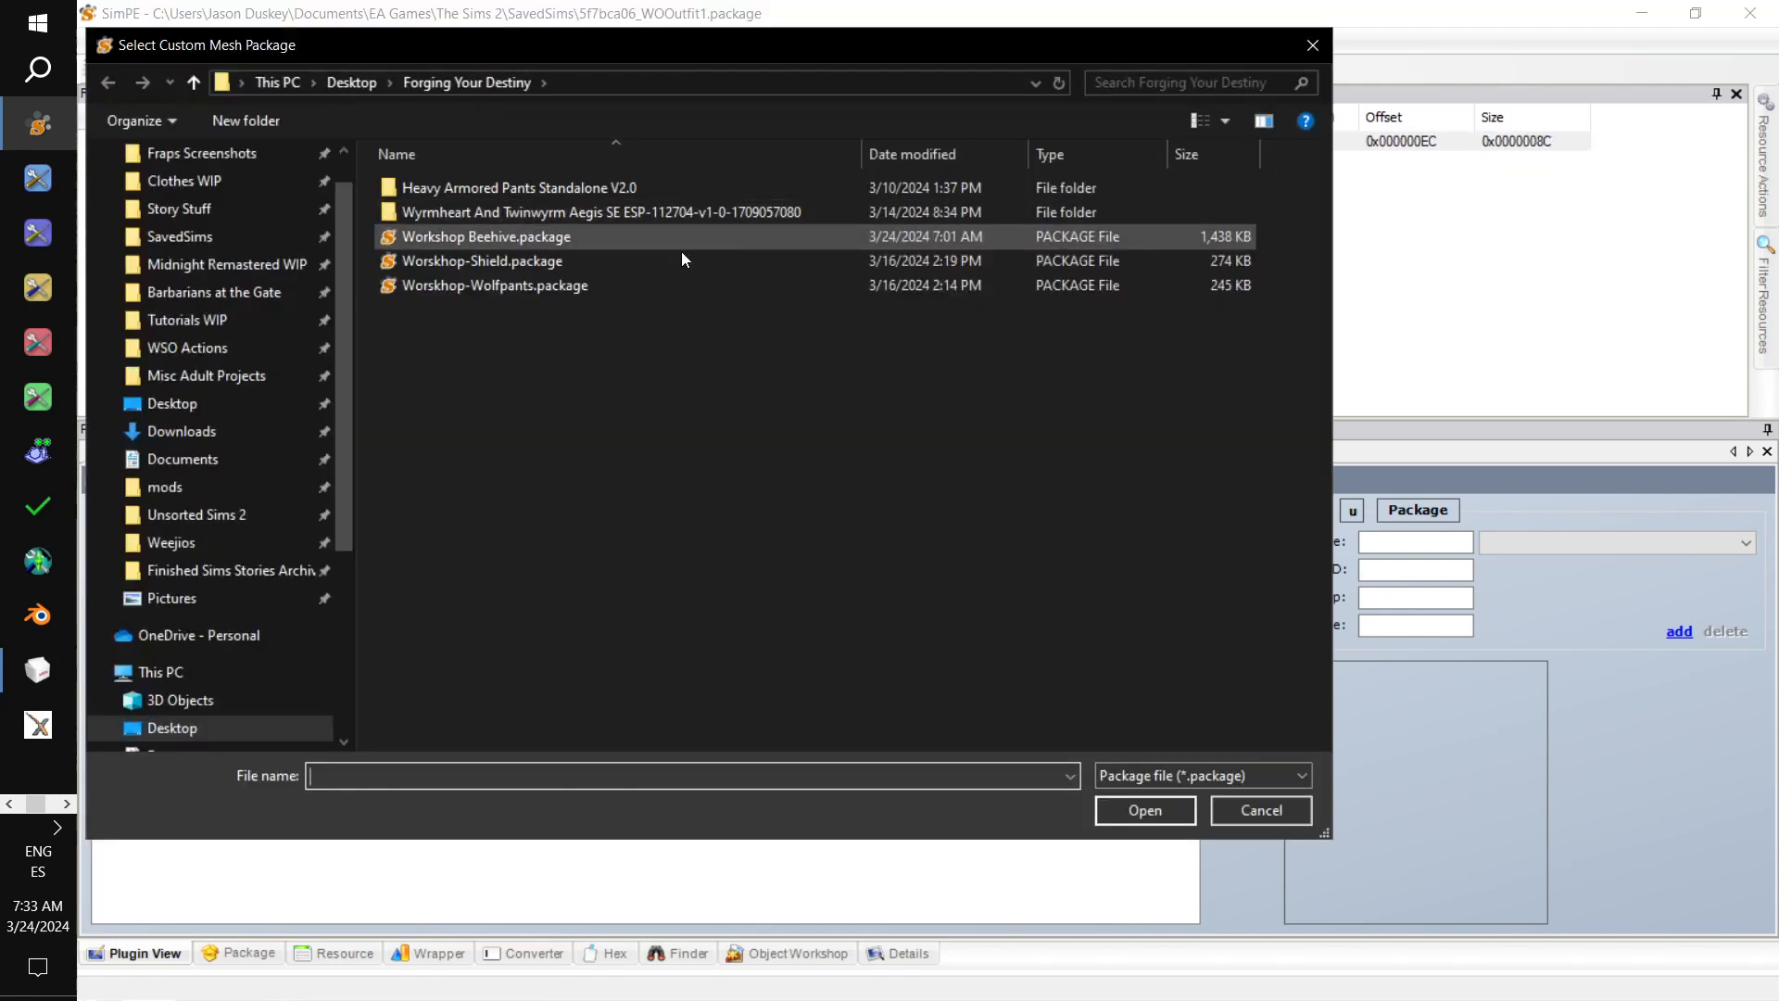
- Link the outfit to Worskhop-Wolfpants.package from the SavedSims folder and save the WOOutfit1 package
scroll(291, 348, up, 2)
click(236, 282)
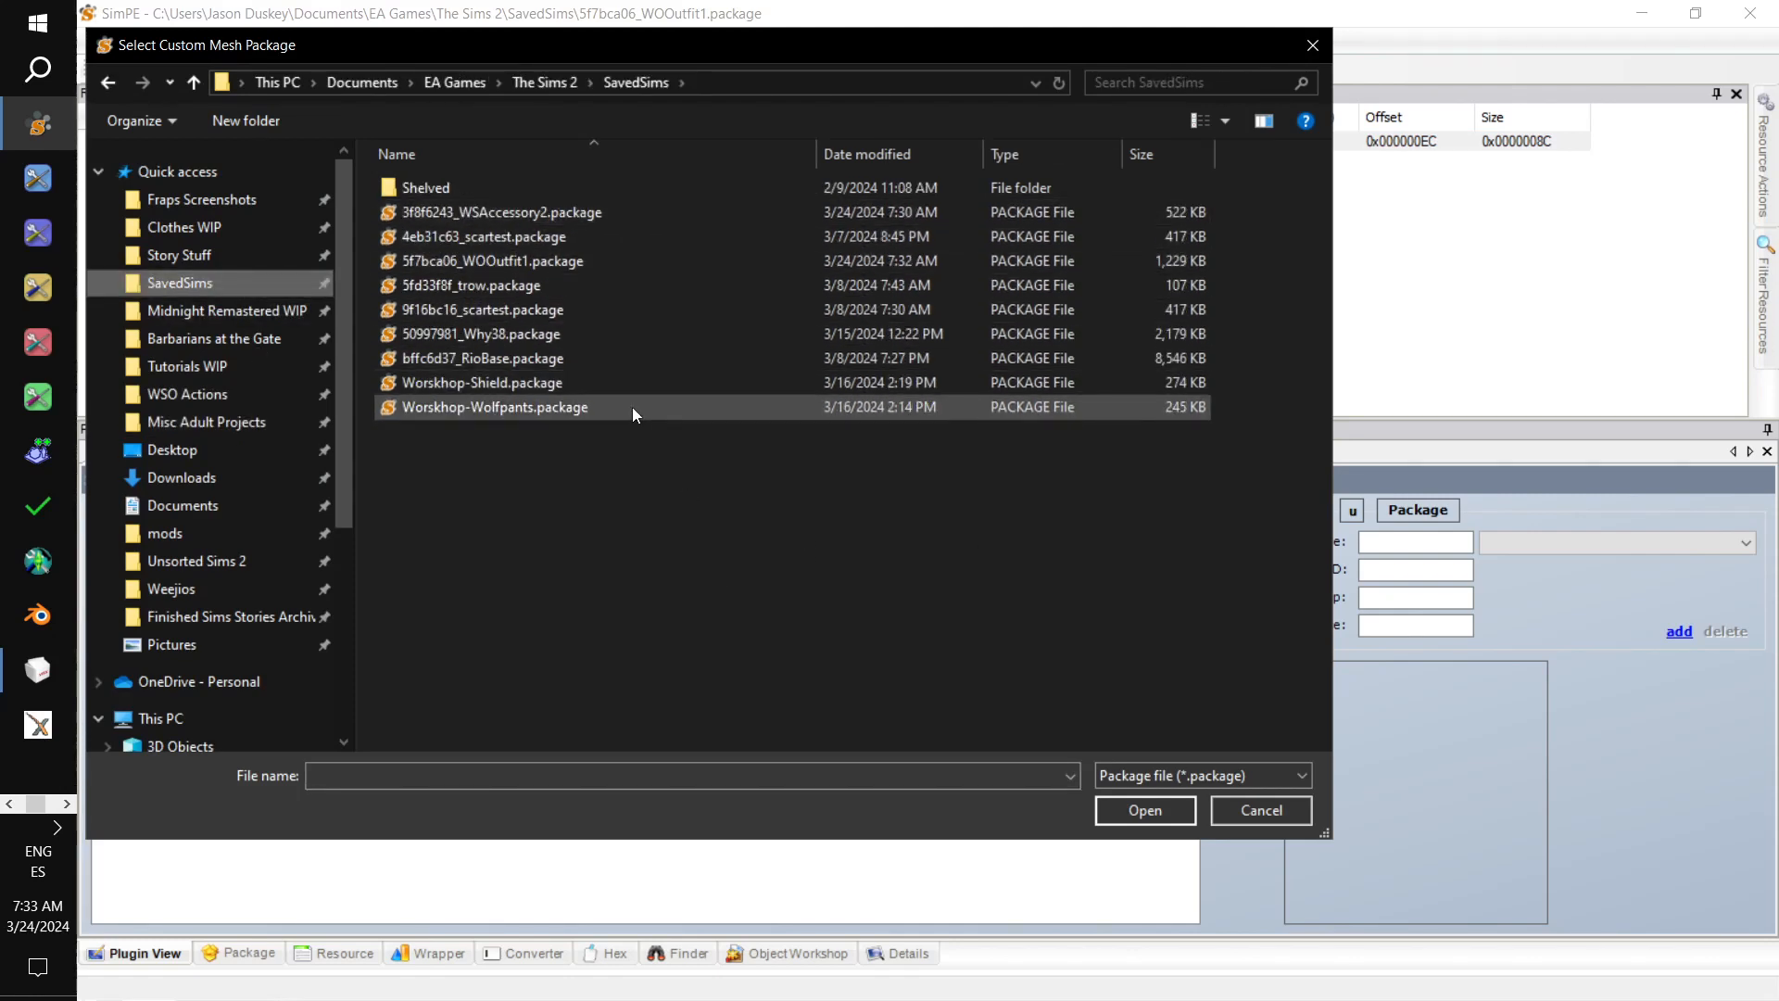
click(590, 415)
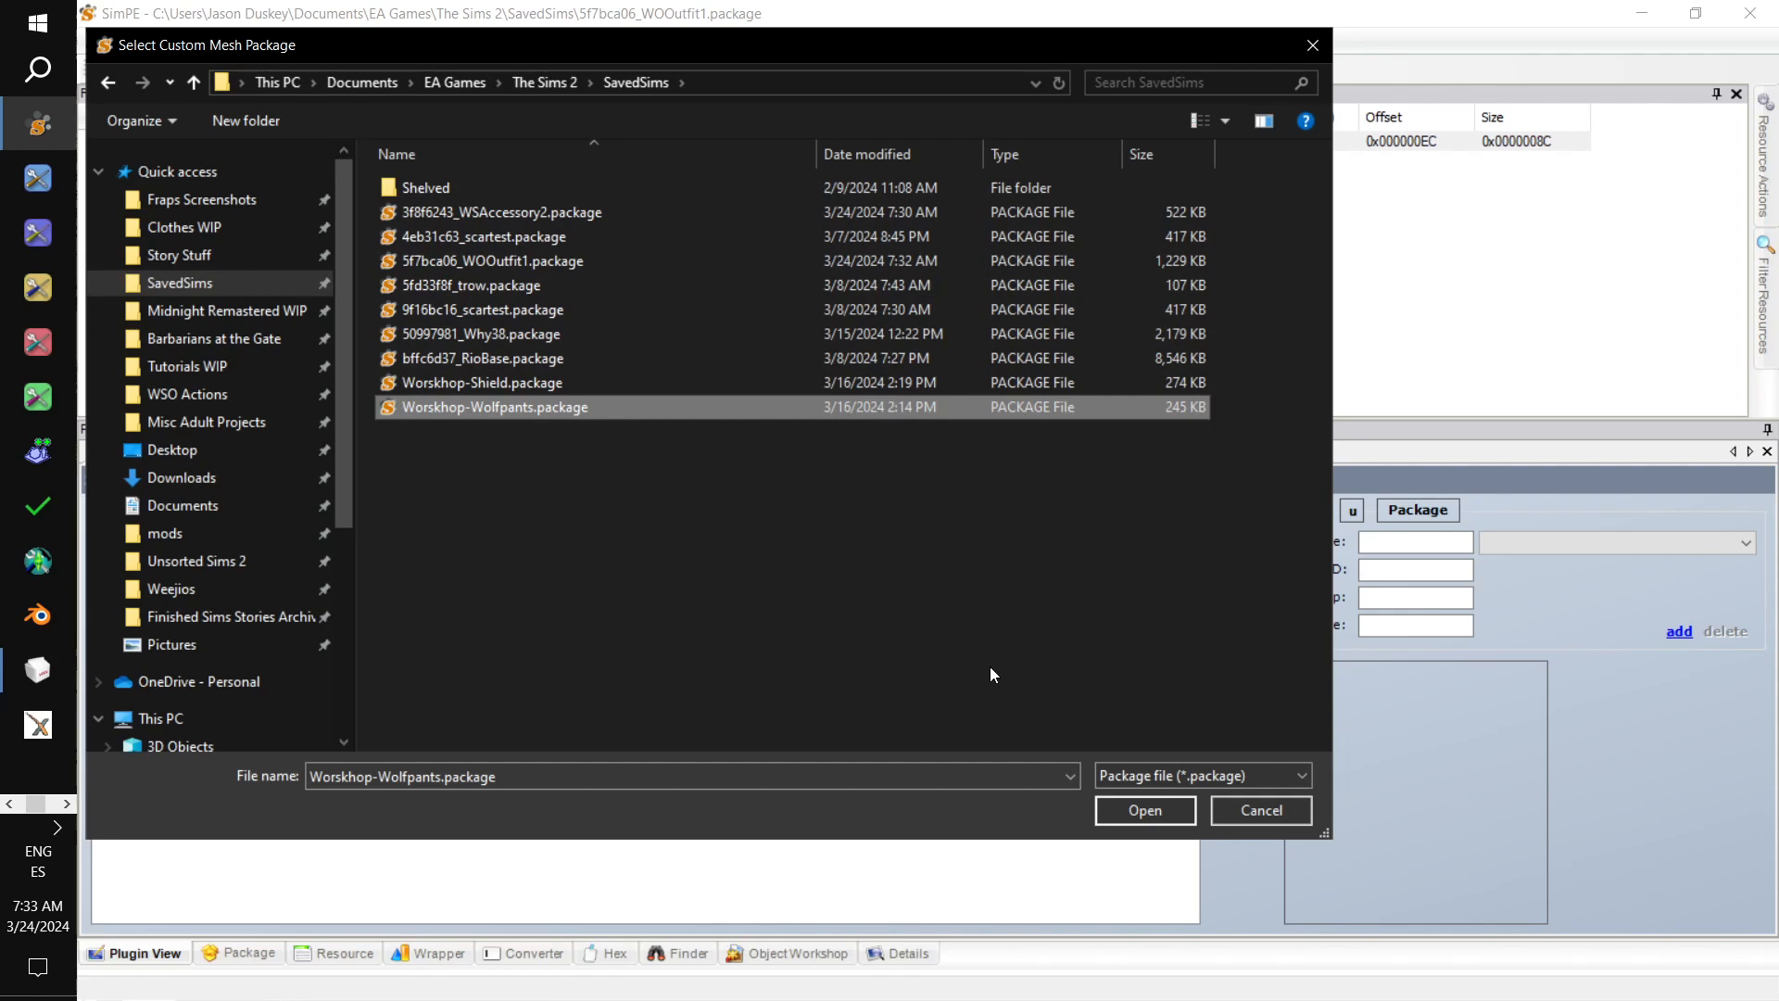
click(1143, 810)
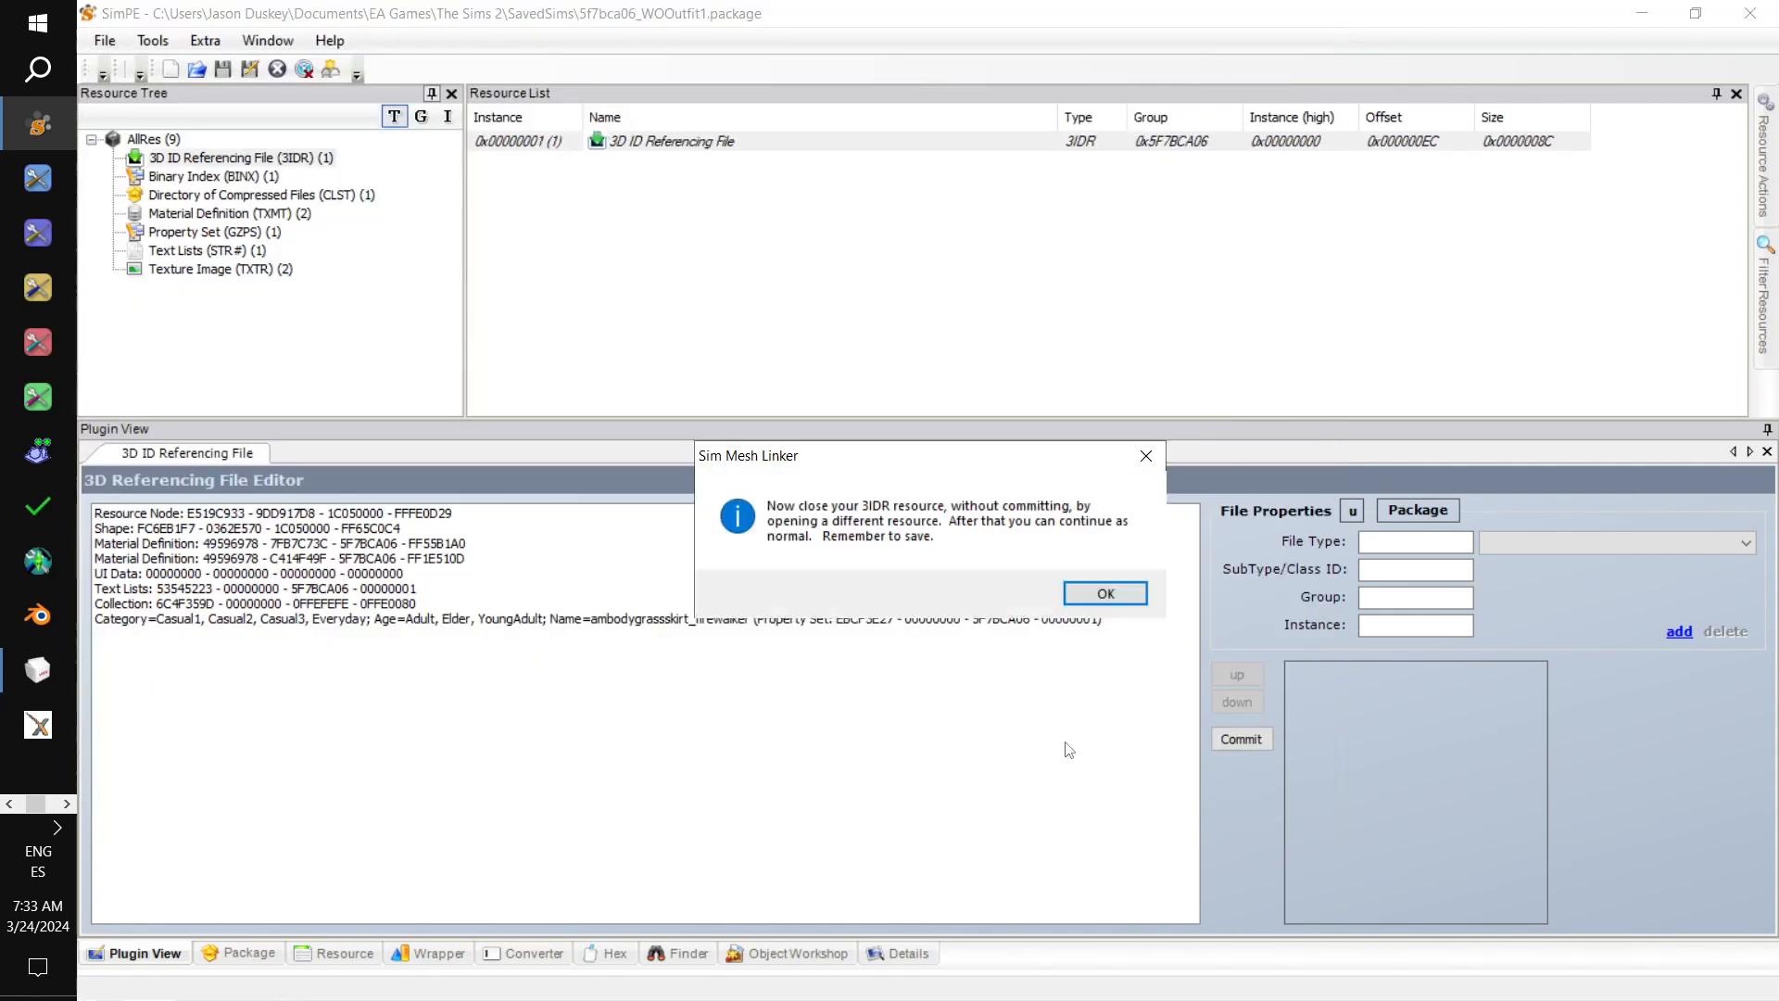
key(Return)
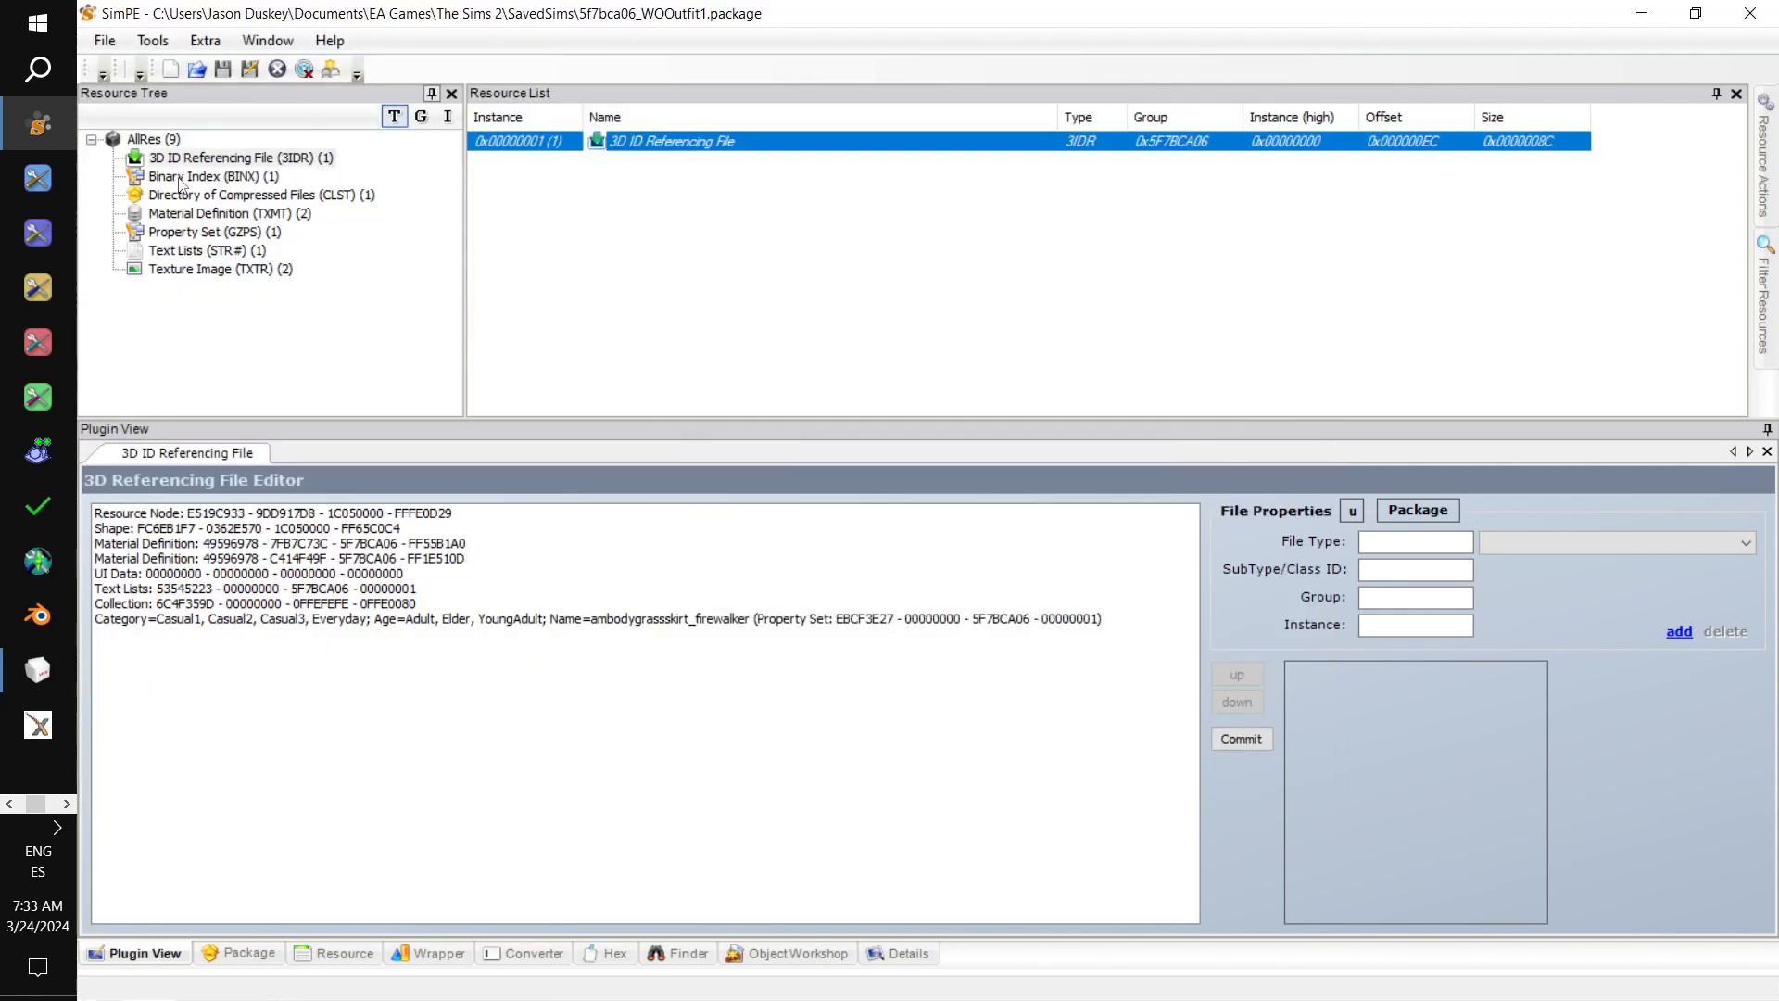
click(105, 41)
click(163, 169)
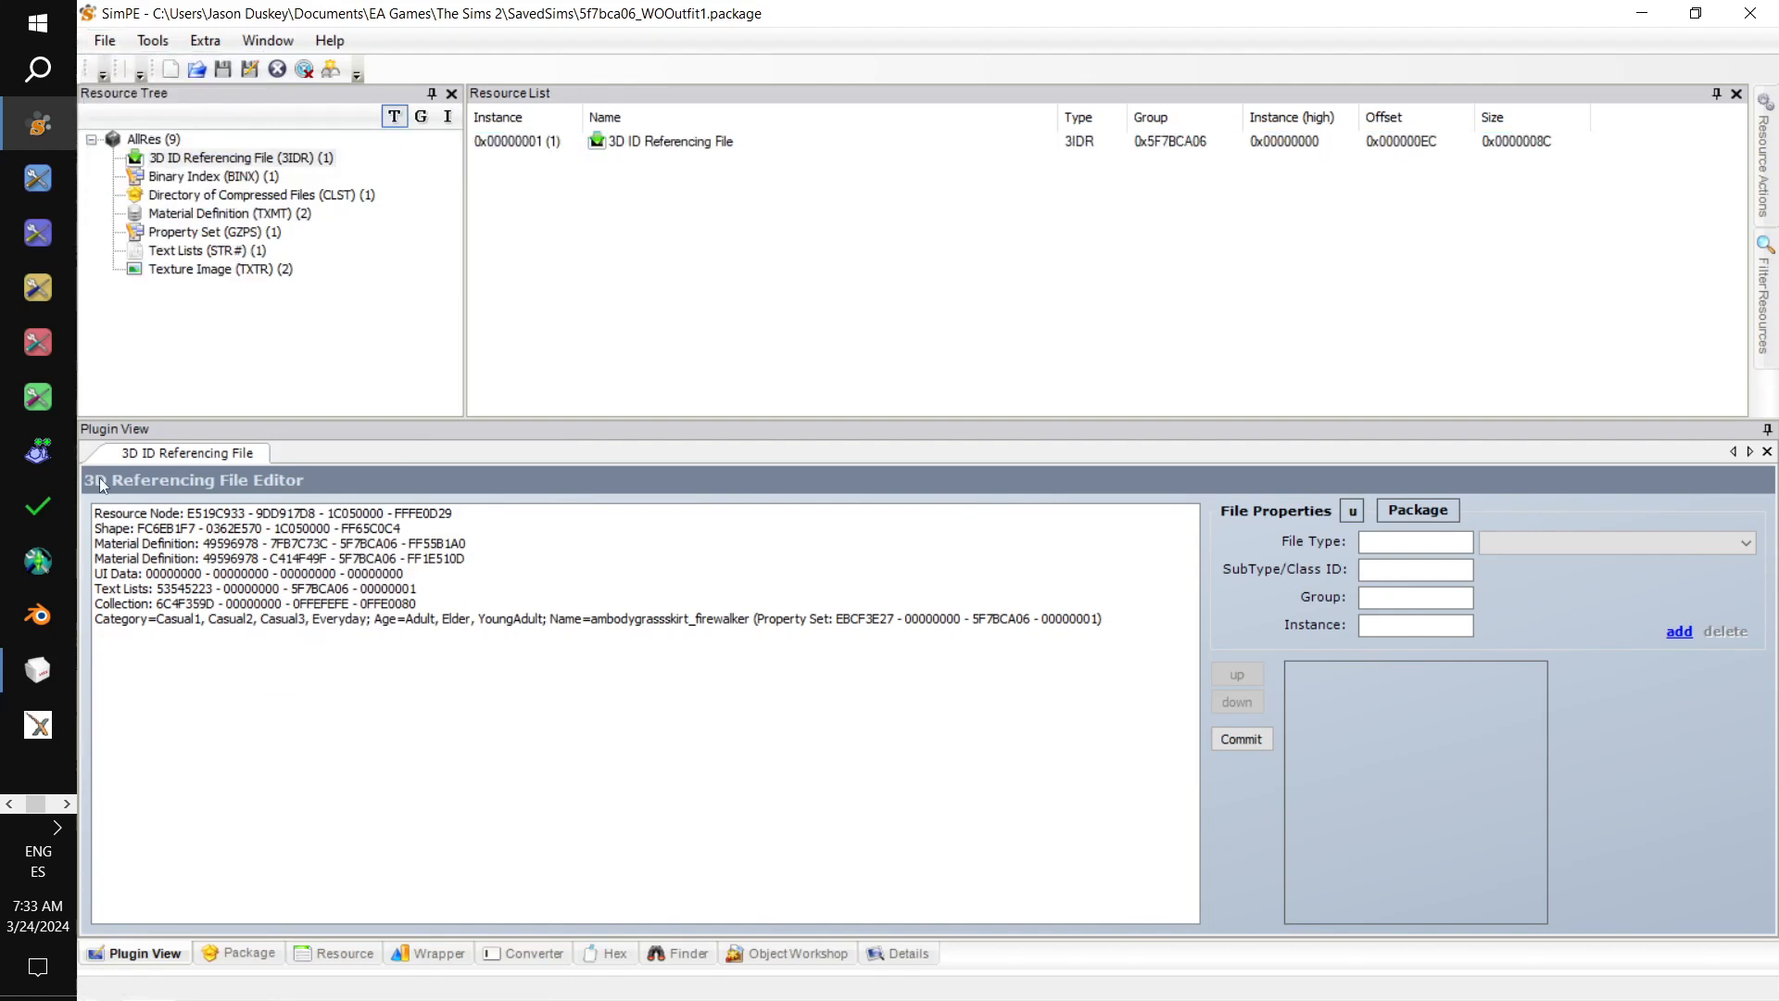
- Switch to The Sims 2 Body Shop and rotate the male model to inspect the outfit's skirt and boots
click(14, 806)
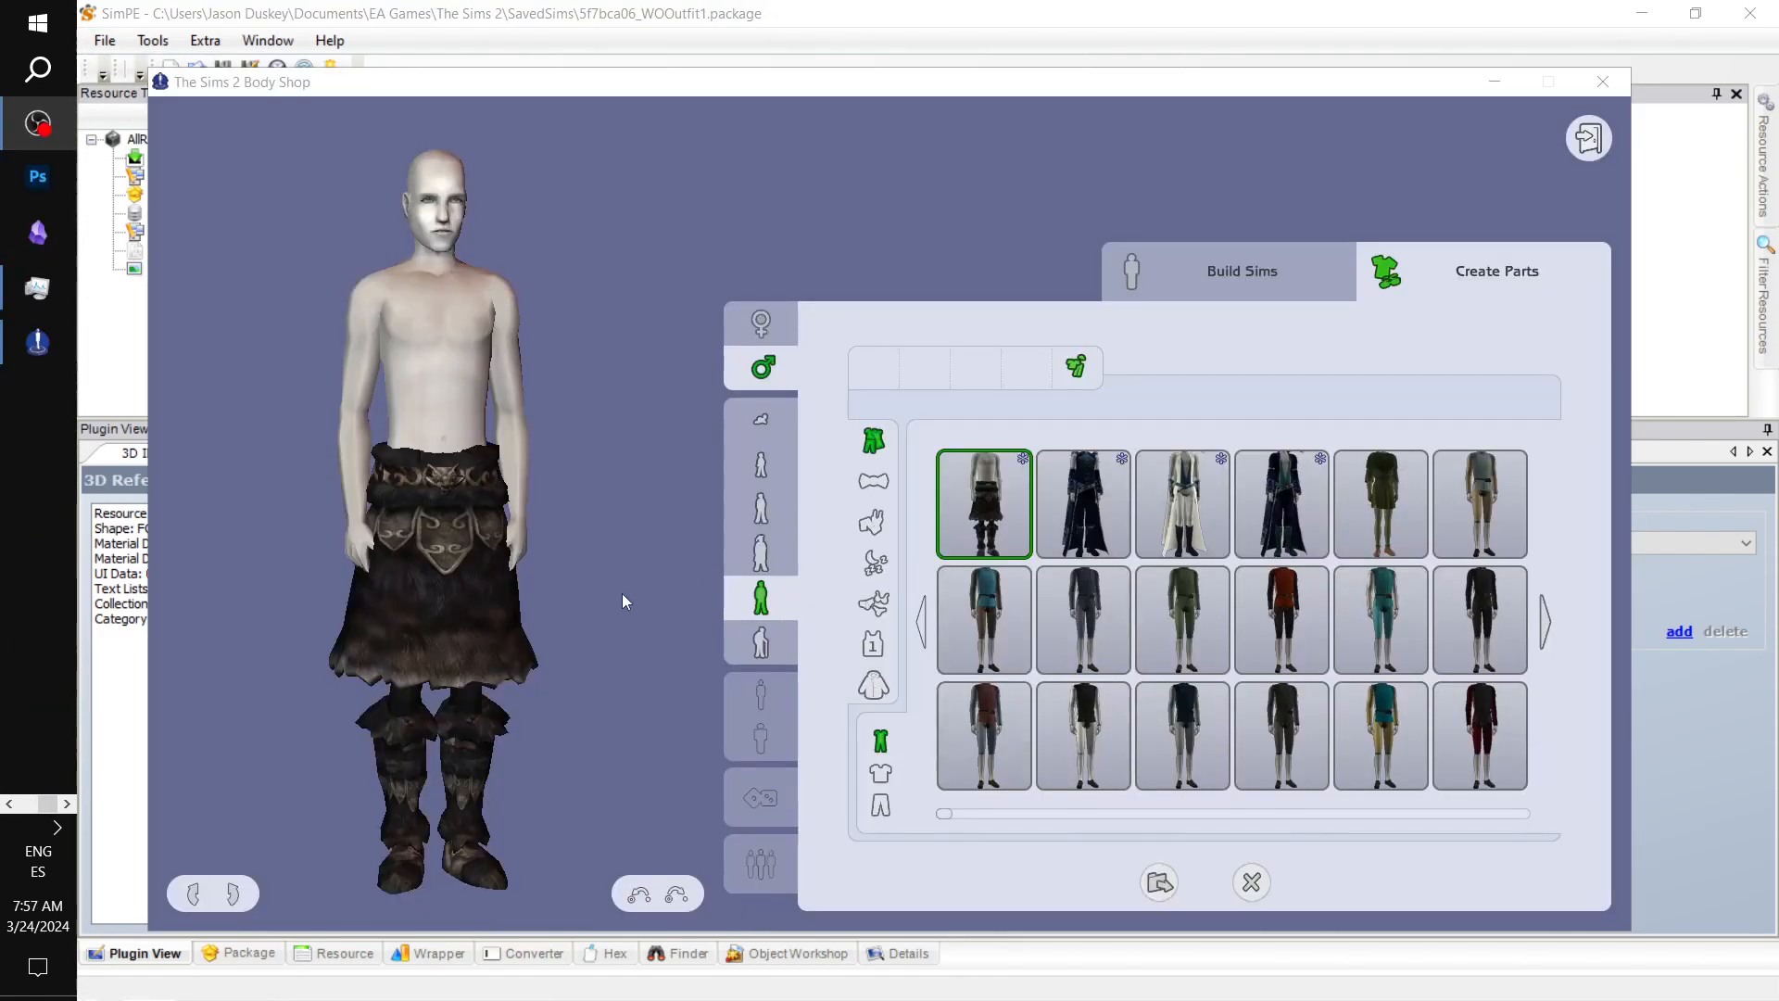
mouse_move(567, 646)
mouse_down()
mouse_move(672, 646)
mouse_move(478, 645)
mouse_move(612, 646)
mouse_move(590, 646)
mouse_up()
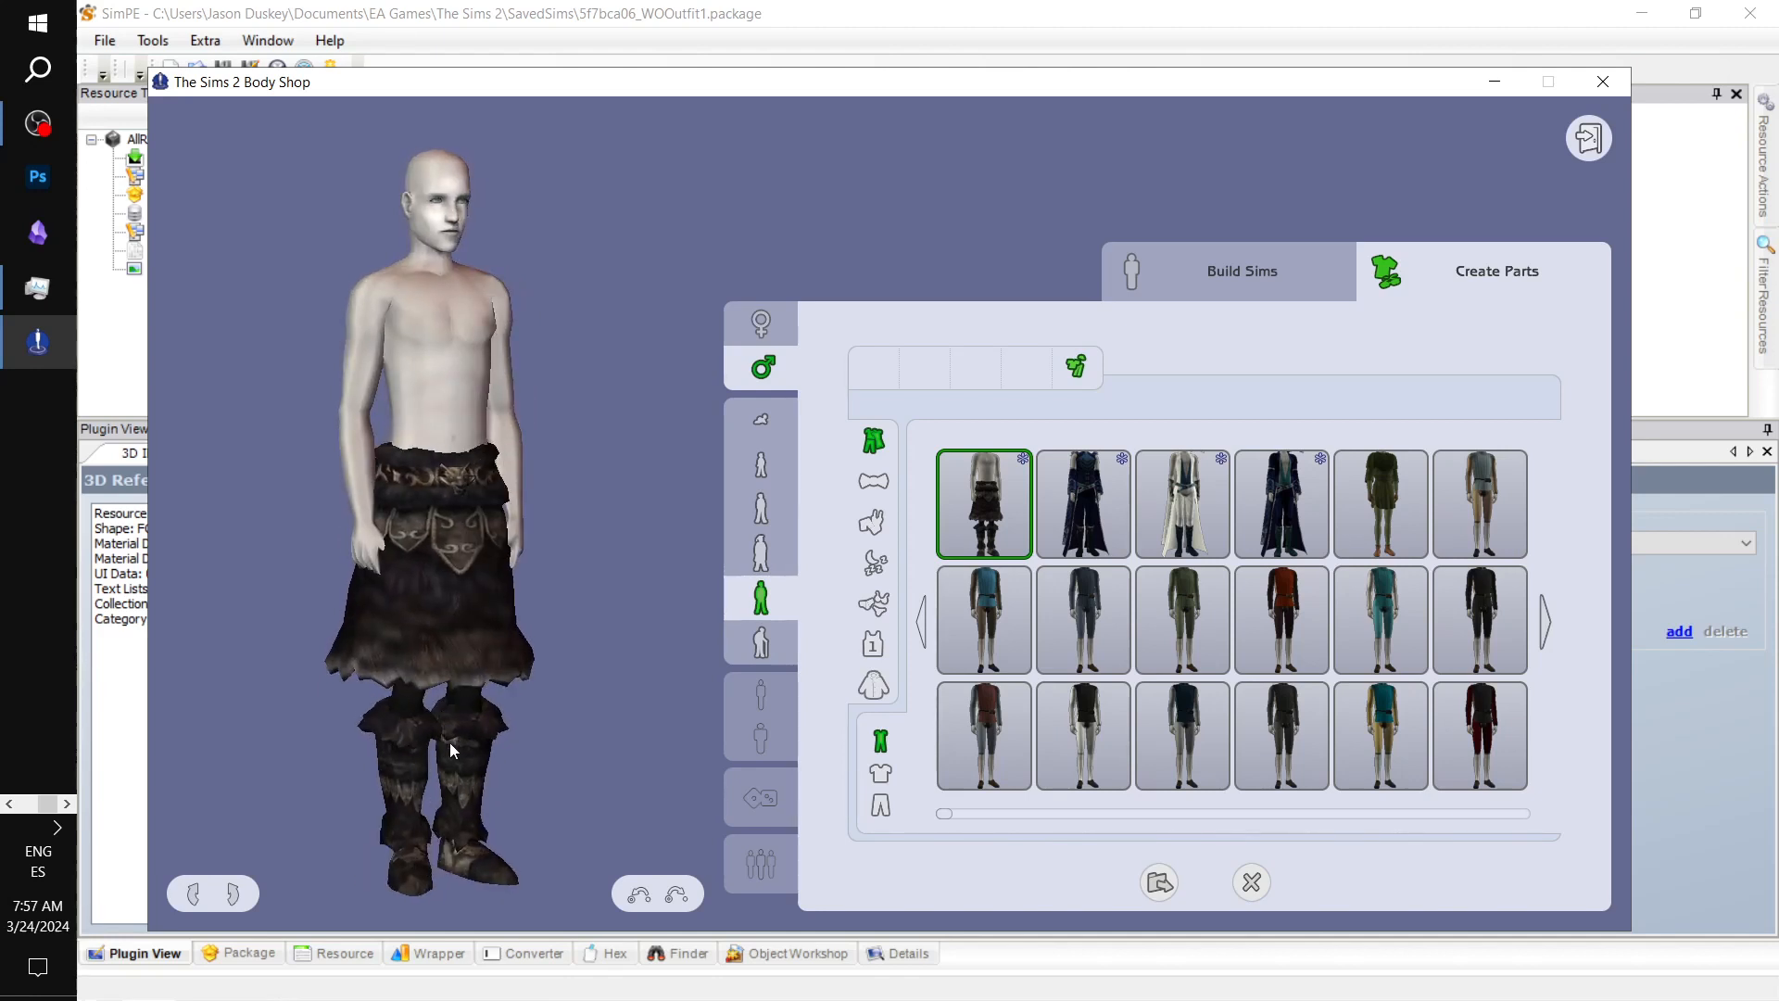
mouse_move(433, 794)
mouse_down()
mouse_move(491, 794)
mouse_move(424, 794)
mouse_up()
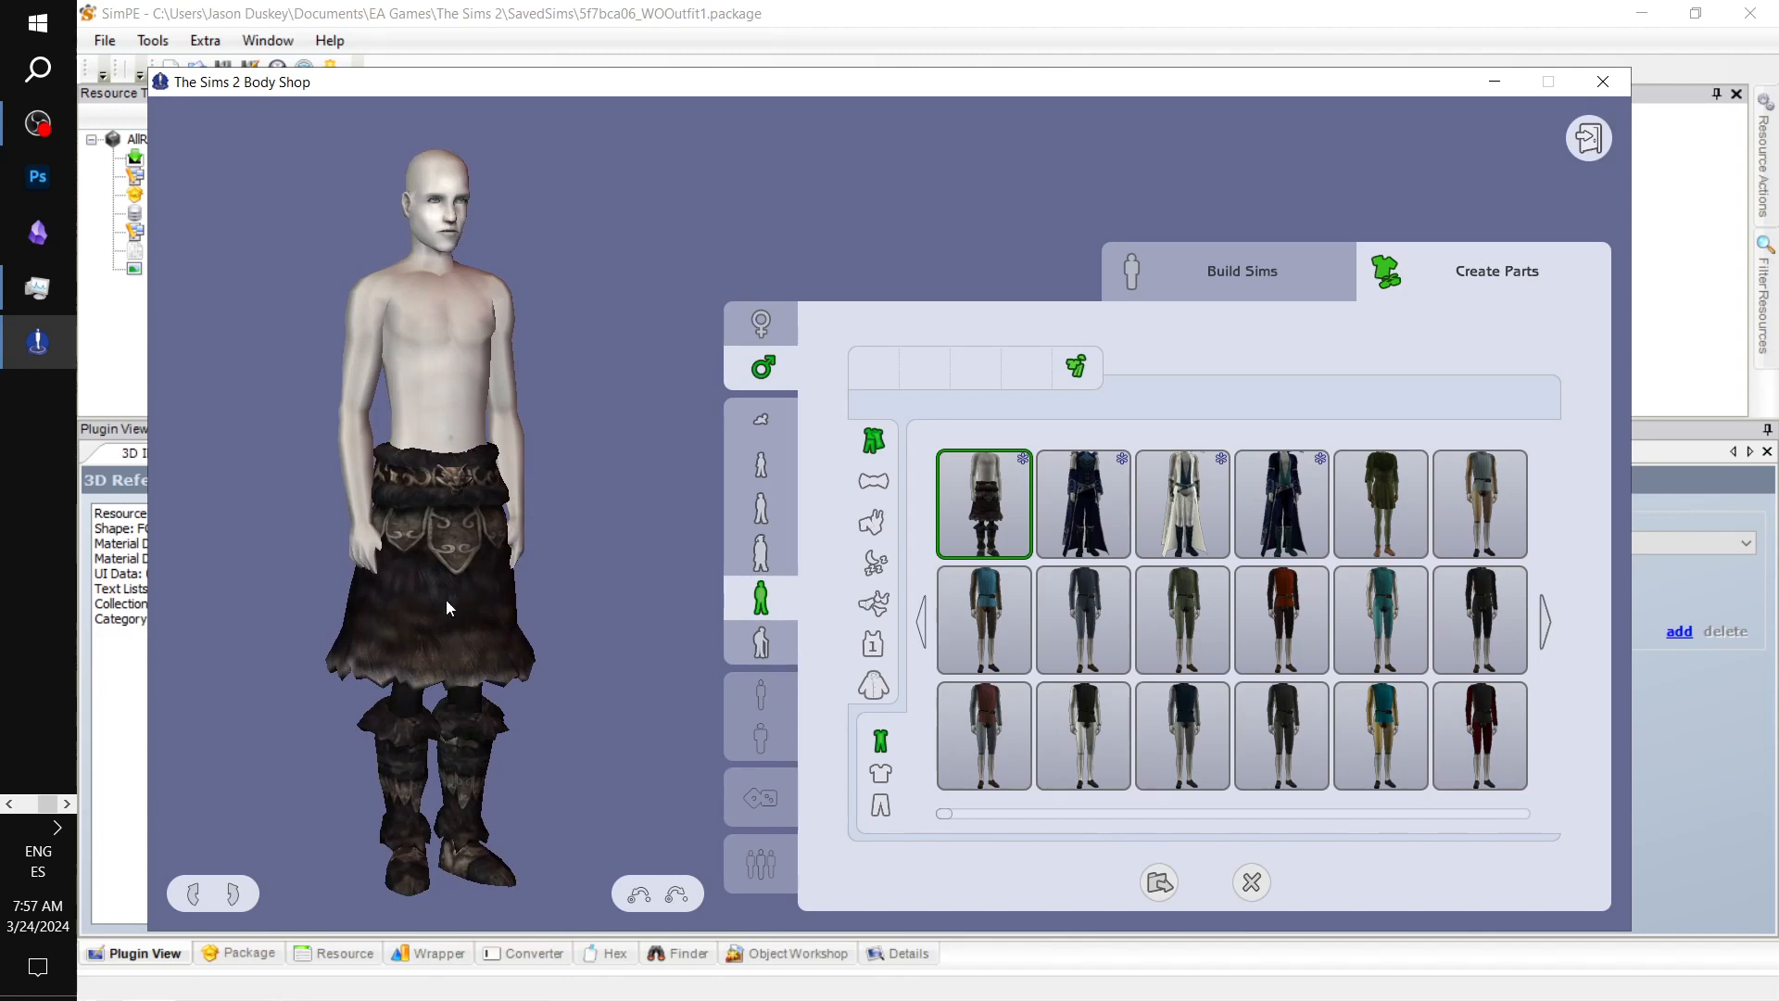
mouse_move(448, 608)
mouse_down()
mouse_move(422, 608)
mouse_move(463, 591)
mouse_up()
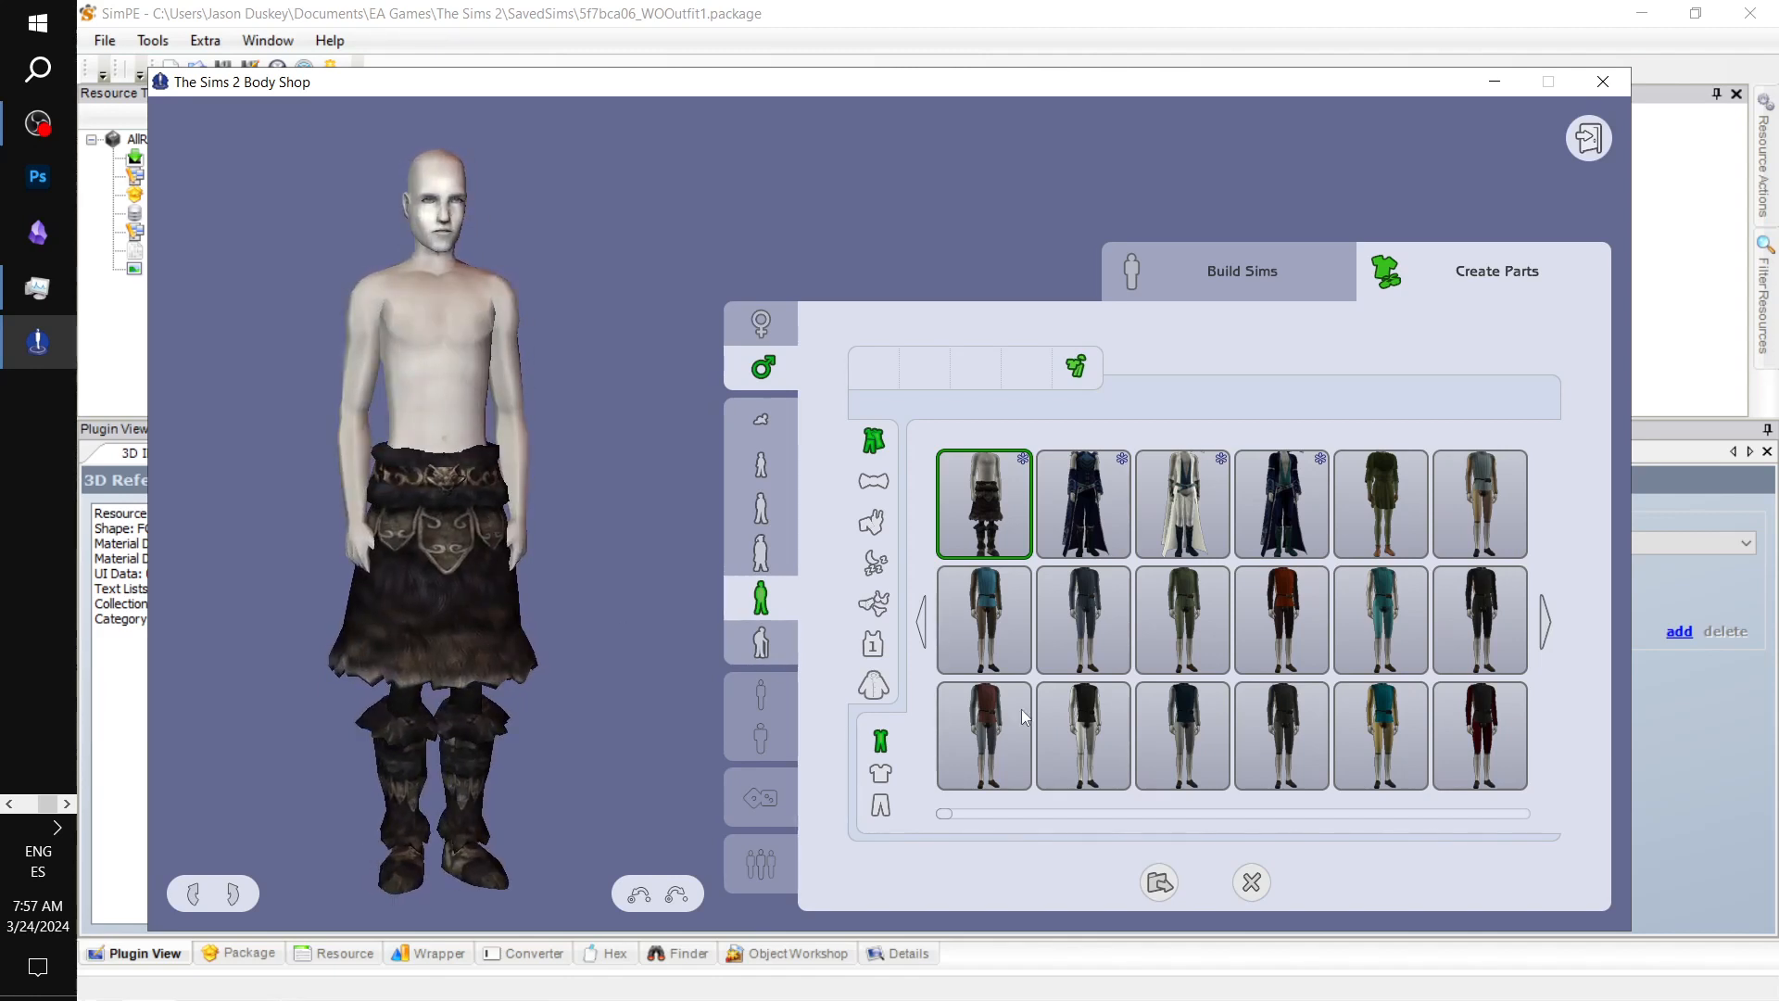
- Export the selected outfit as a project, trying the name WOOutfit2 and then replacing it with WOOutfit3
click(1160, 884)
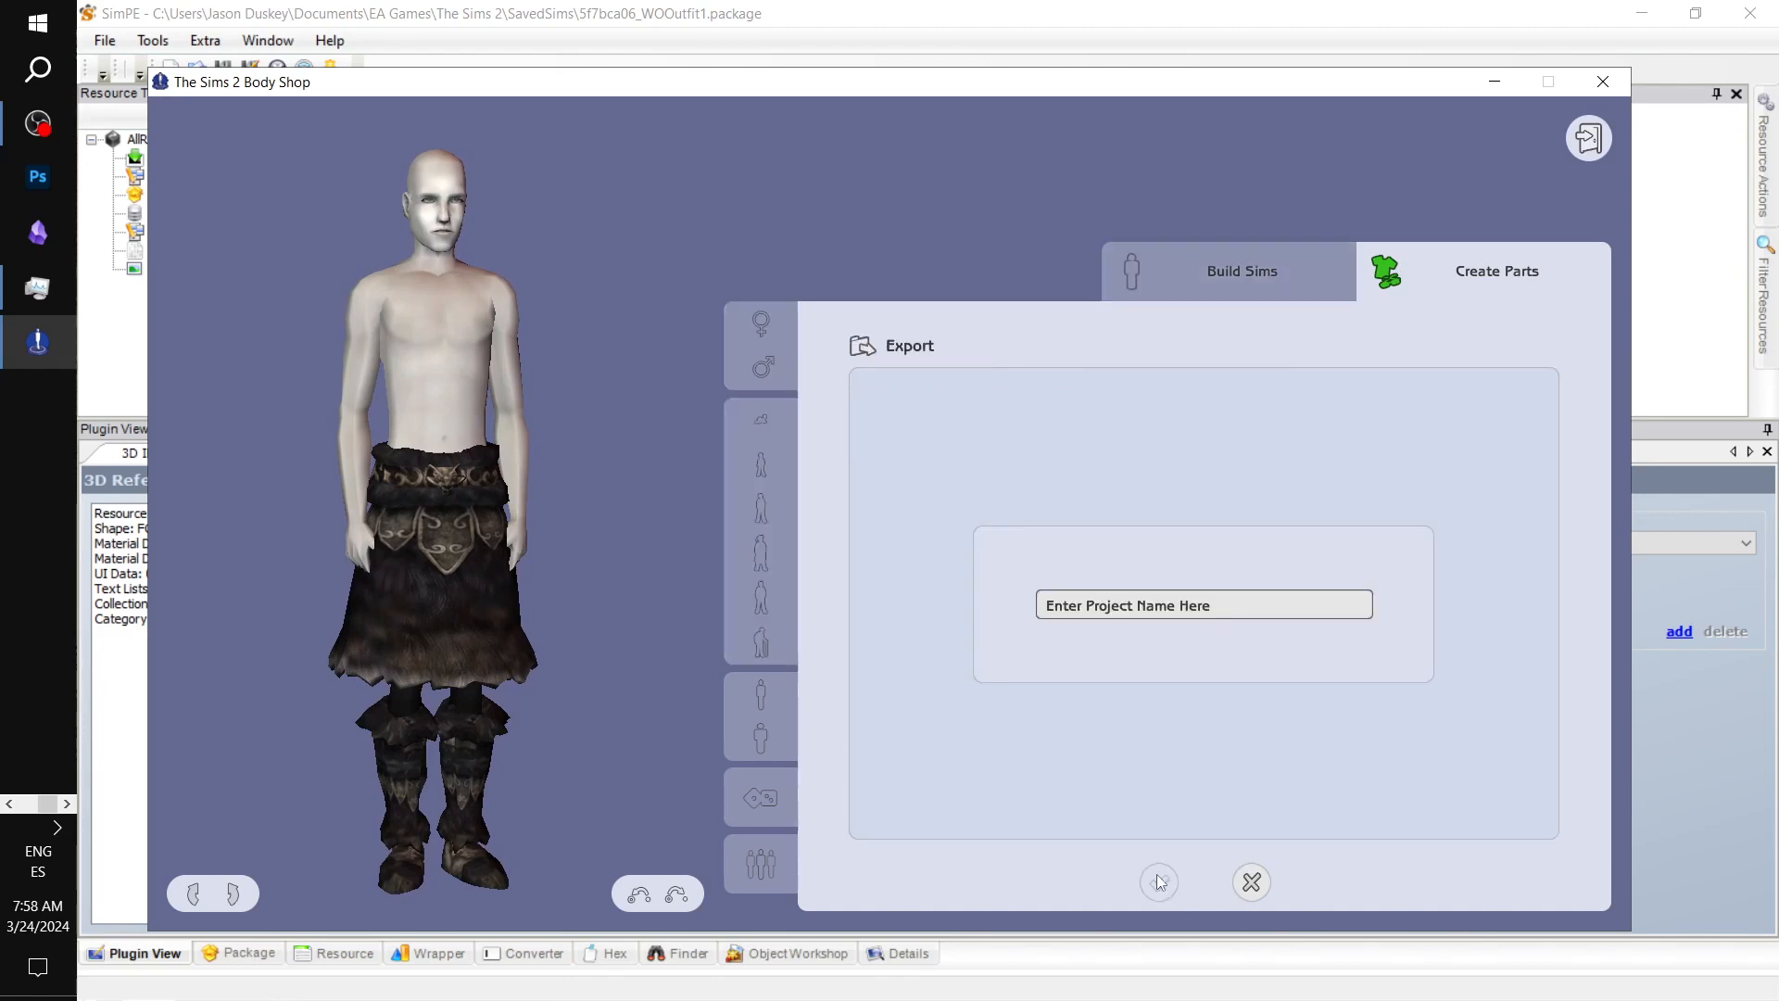
click(1169, 598)
text(WOOutfit2)
click(1159, 883)
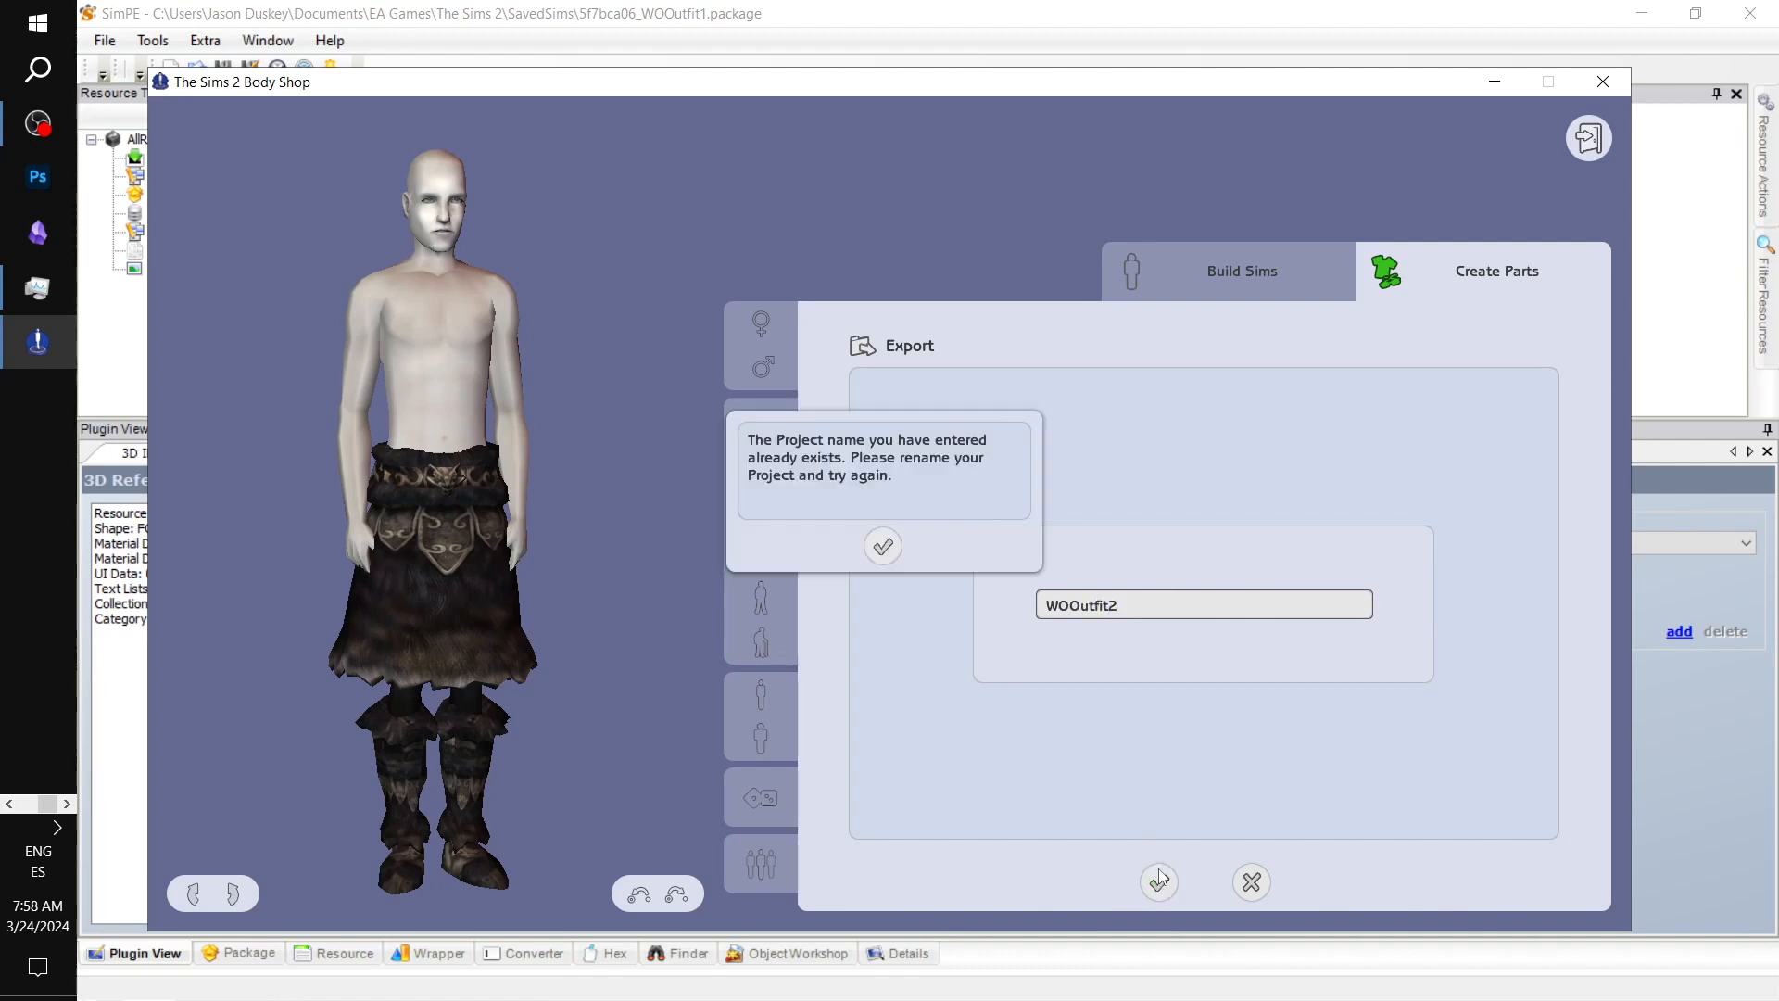
click(884, 546)
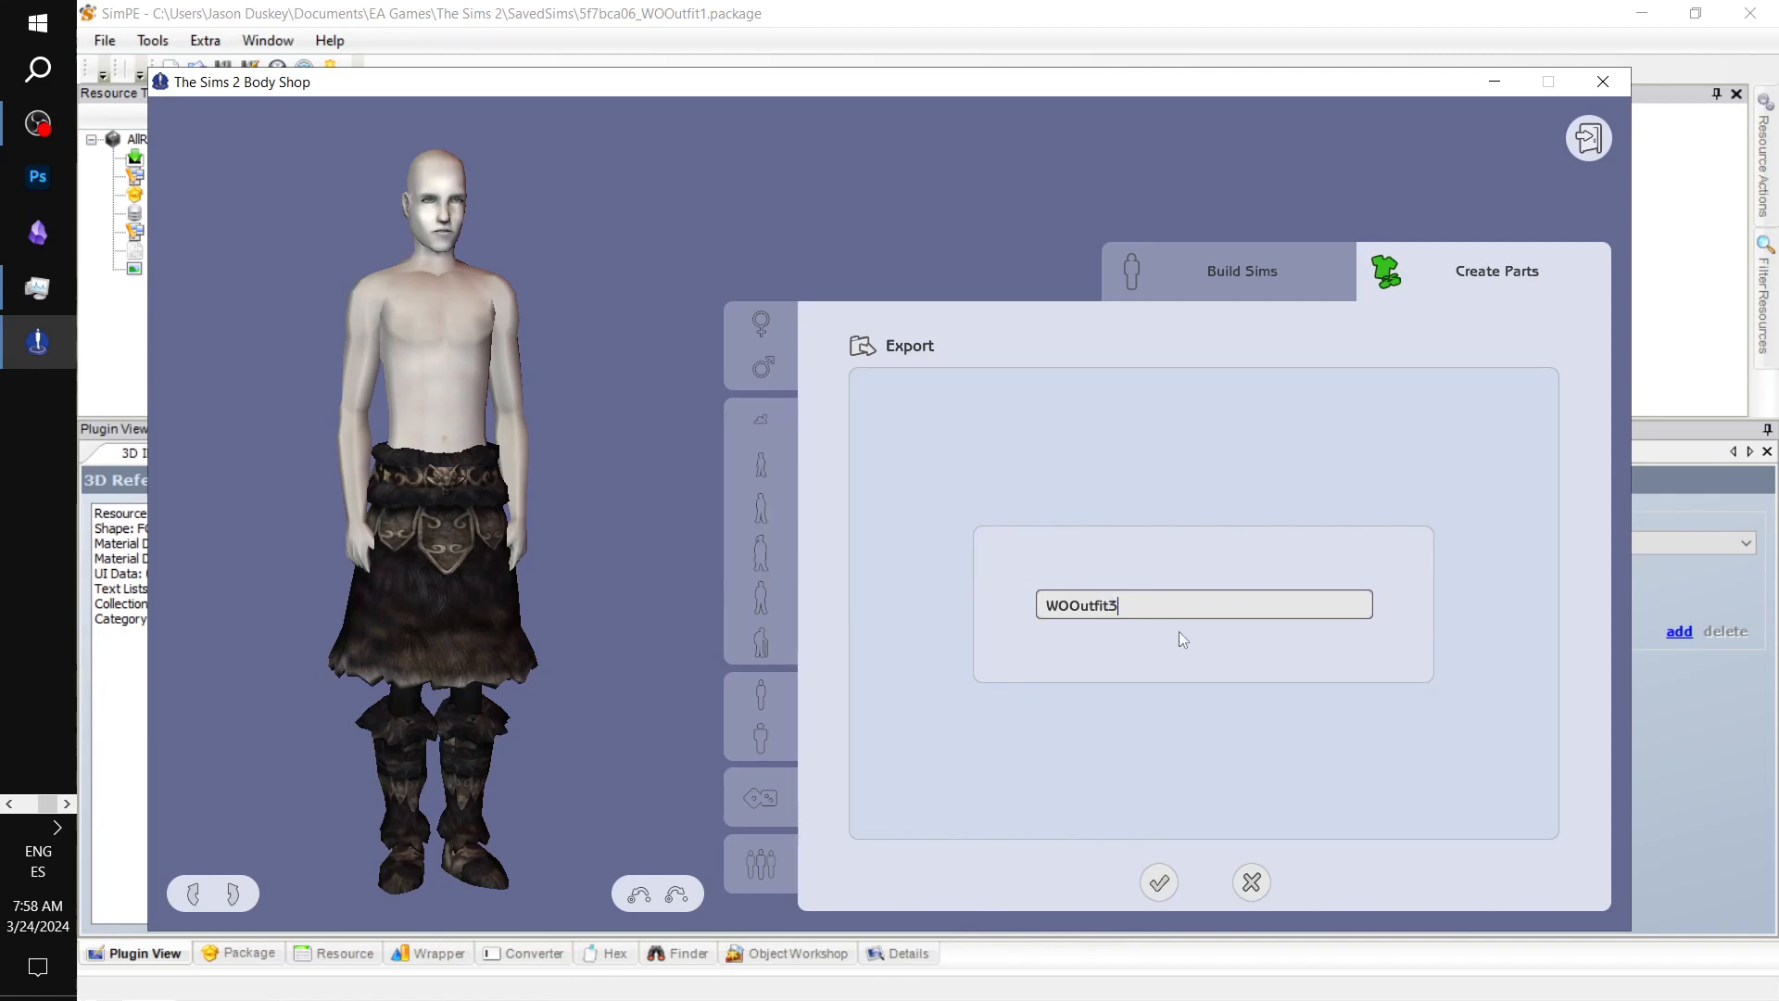
click(1159, 882)
- Enter Workshop Outfit 3 as the clothing's description and import the WOOutfit3 project into the game
click(1120, 789)
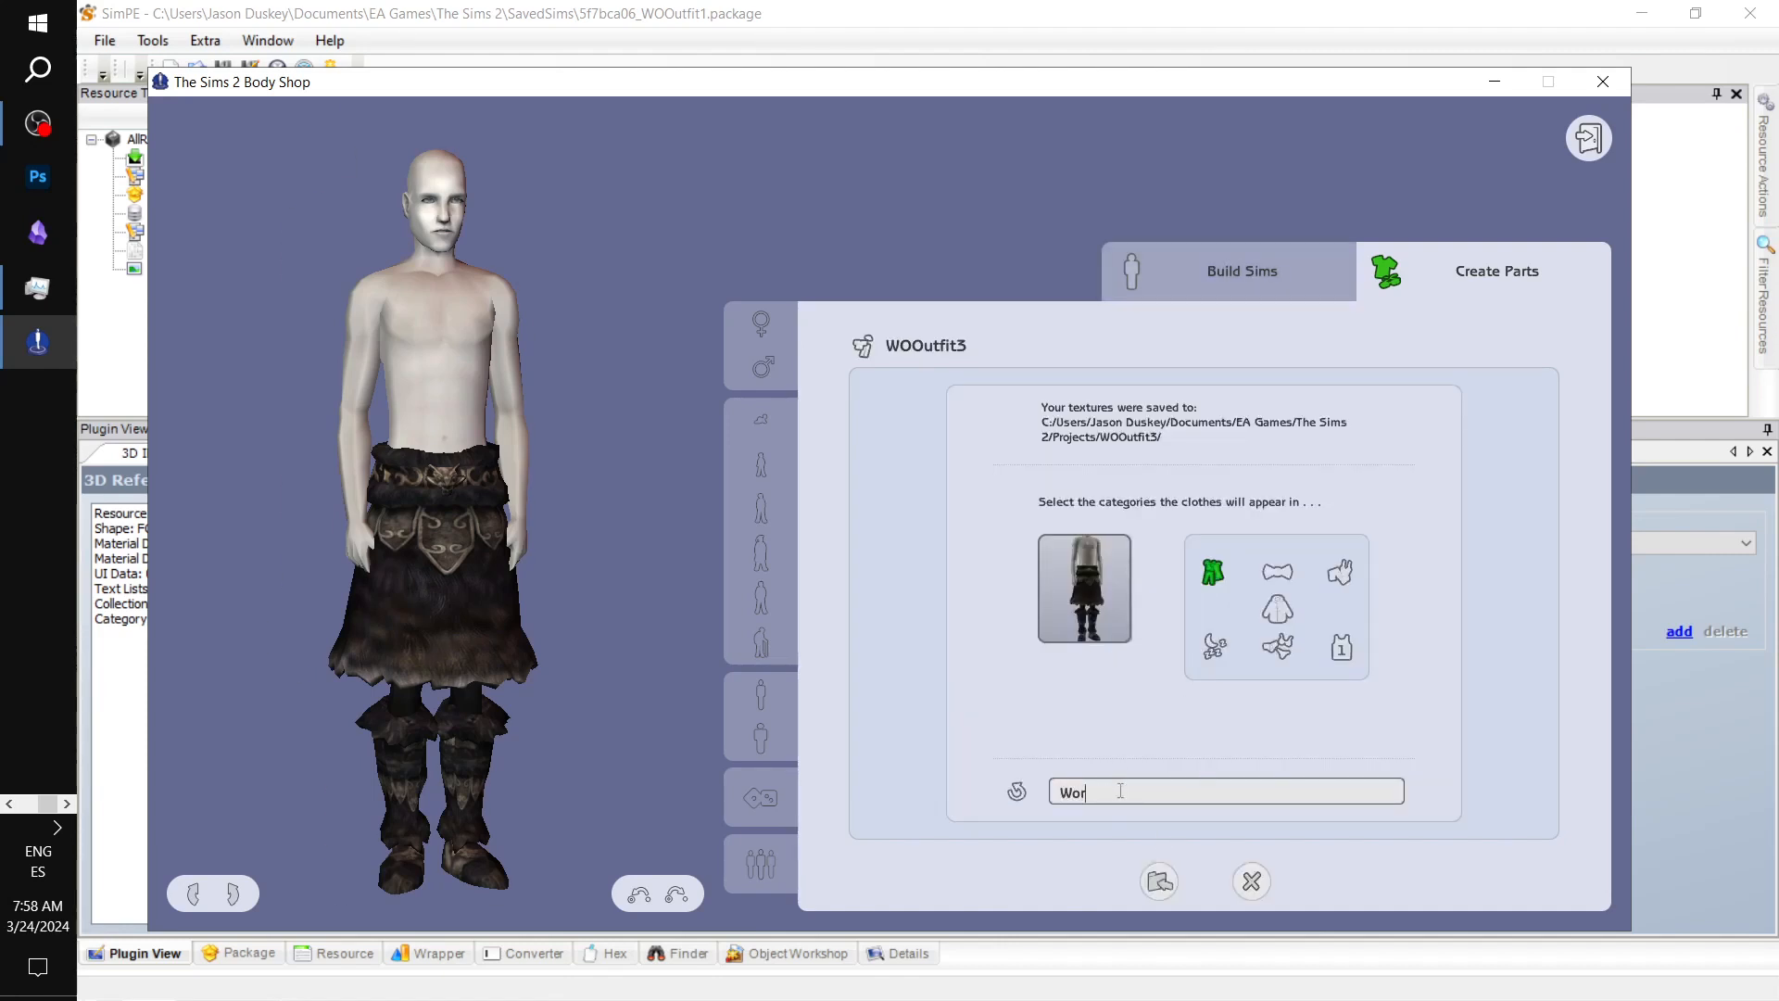
text(Workshop Outfit 3)
click(1160, 885)
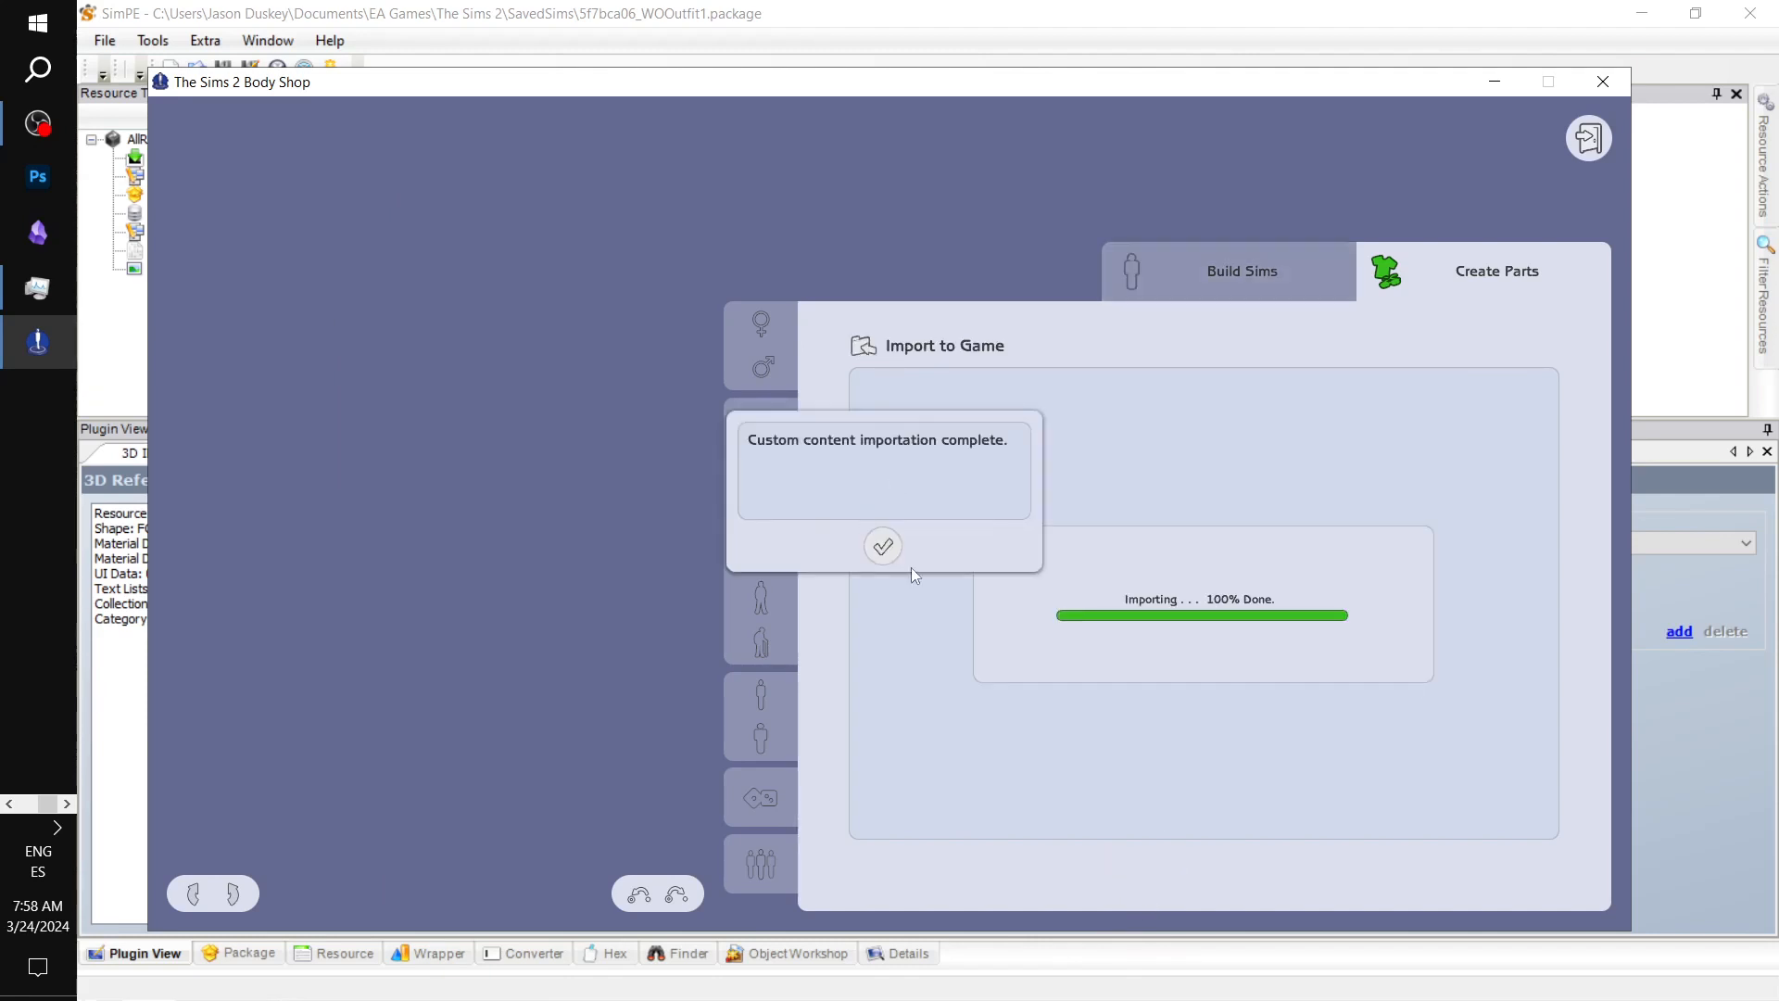
click(885, 547)
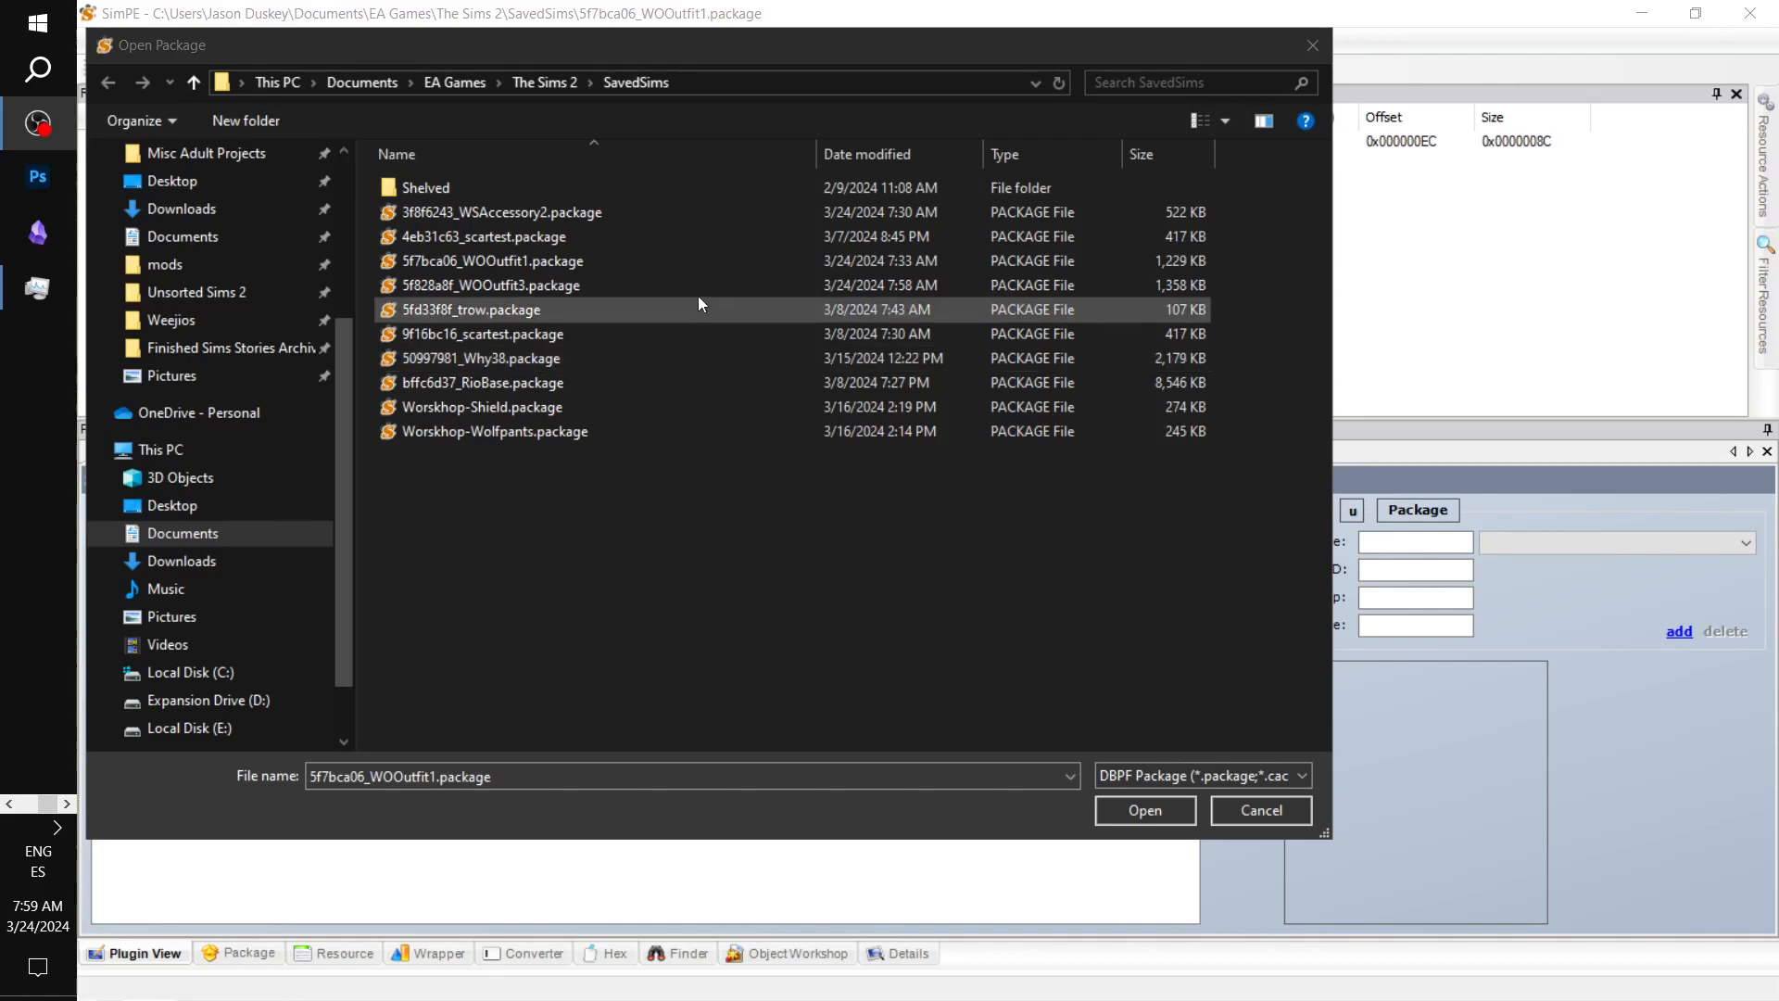
- Open 5f828a8f_WOOutfit3.package and delete 5f7bca06_WOOutfit1.package from the SavedSims folder
right_click(590, 254)
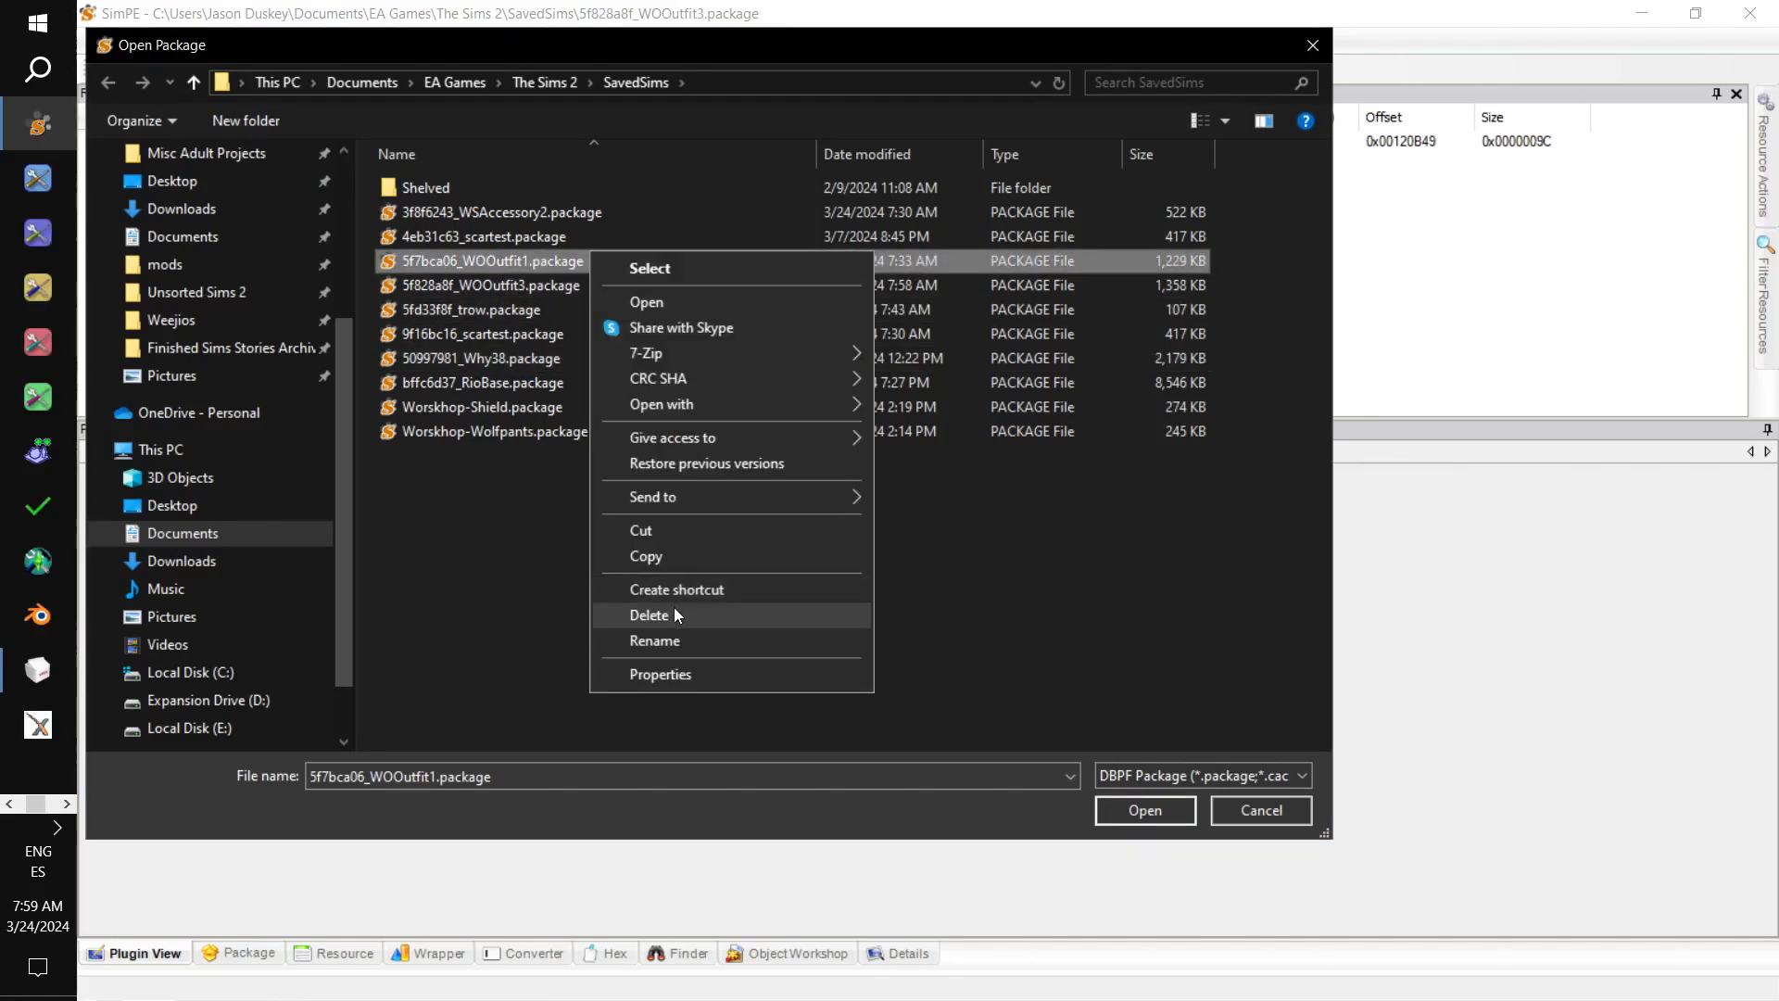
key(Escape)
key(Escape)
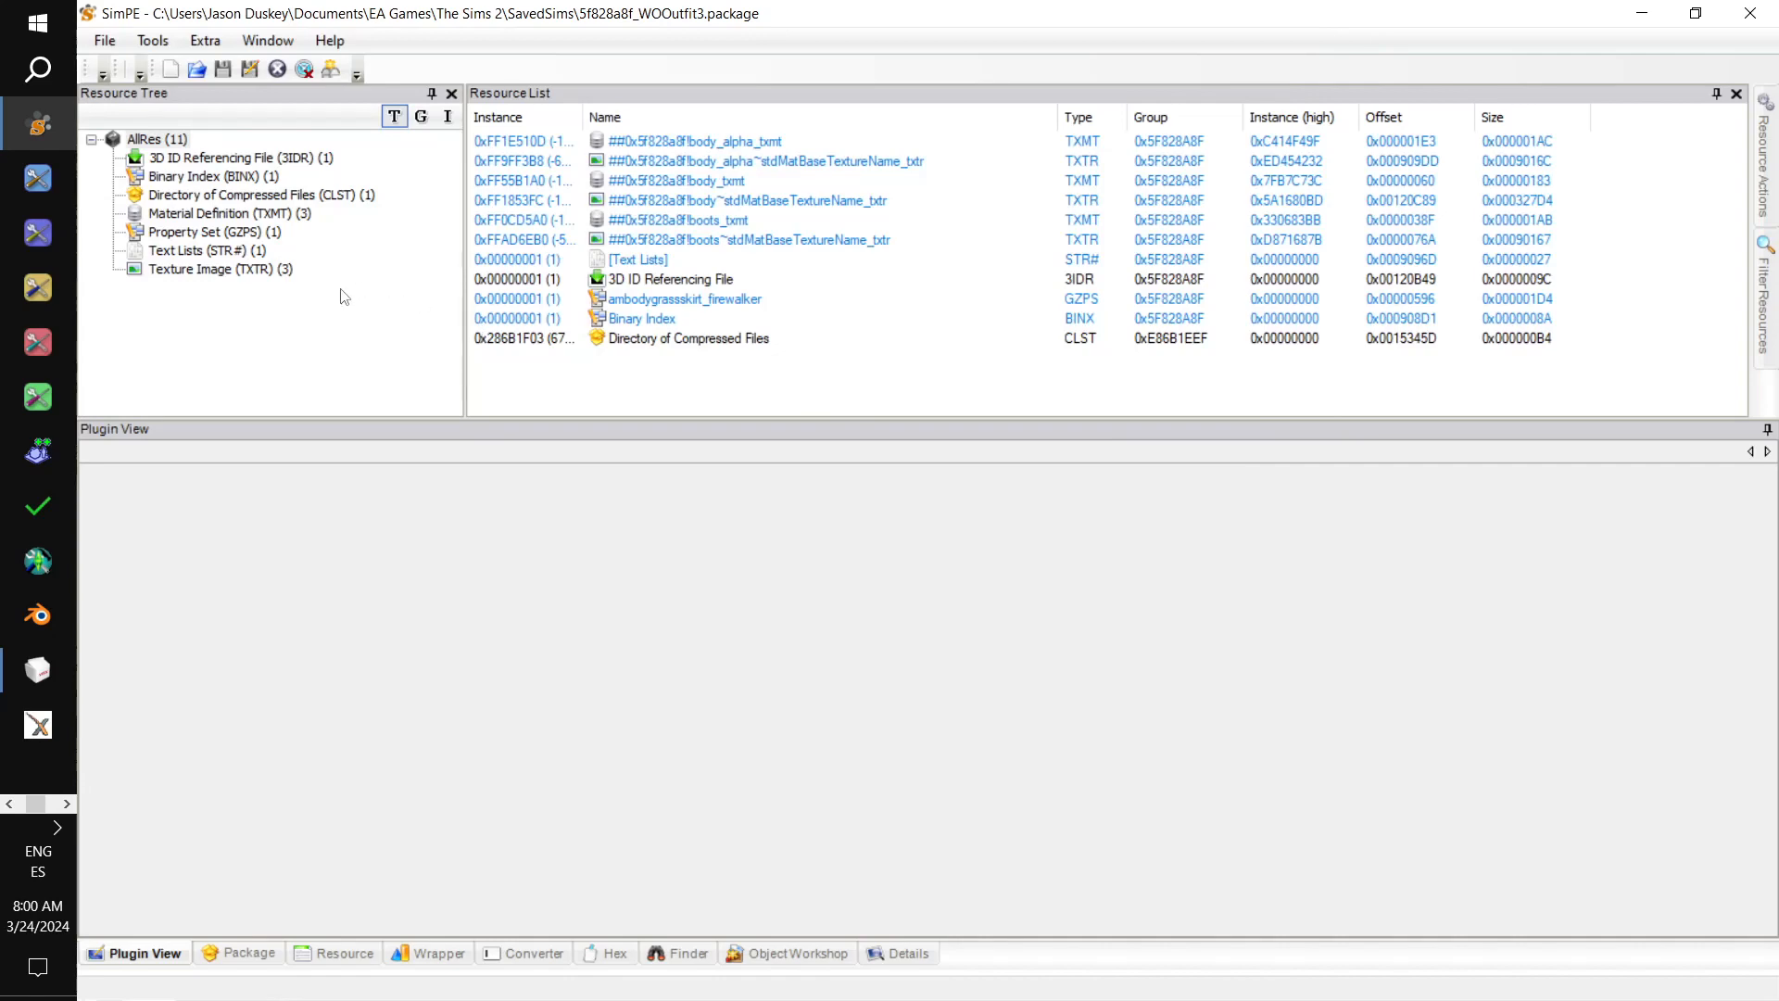
- Replace the outfit's boots texture image with a DXT built from wolfarmorbootsm.png in the Desktop's Forging Your Destiny folder
click(263, 270)
click(832, 181)
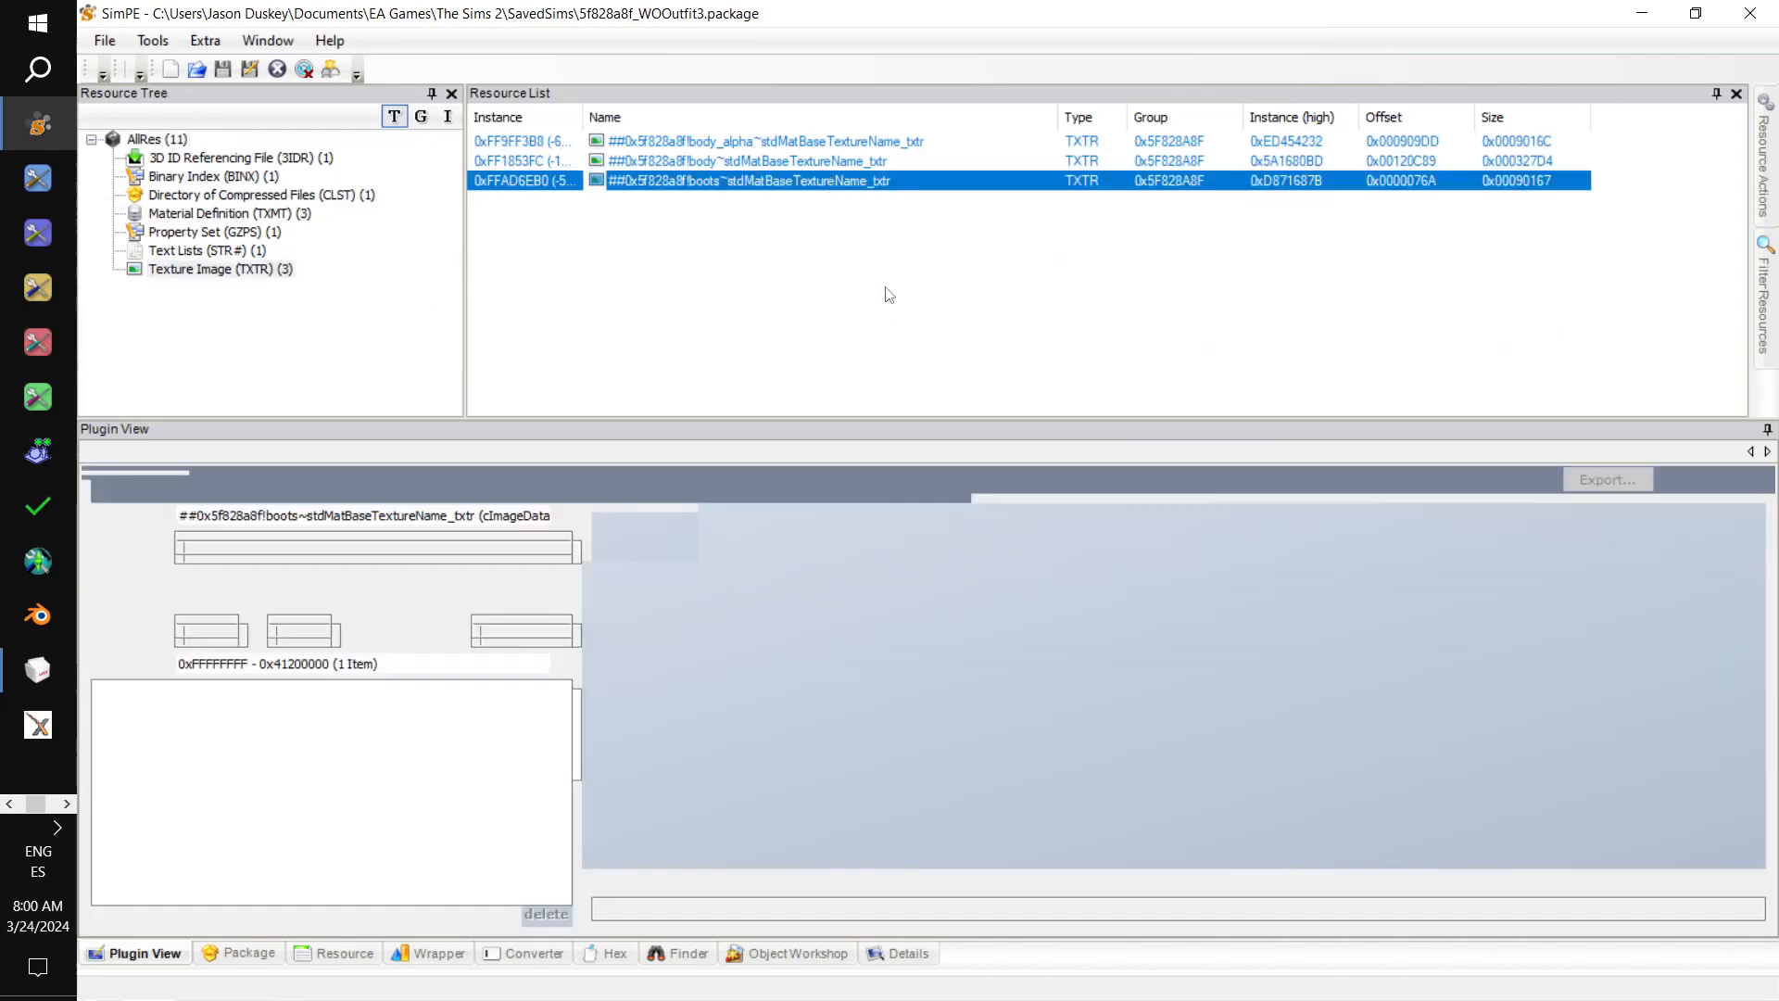
scroll(999, 615, down, 5)
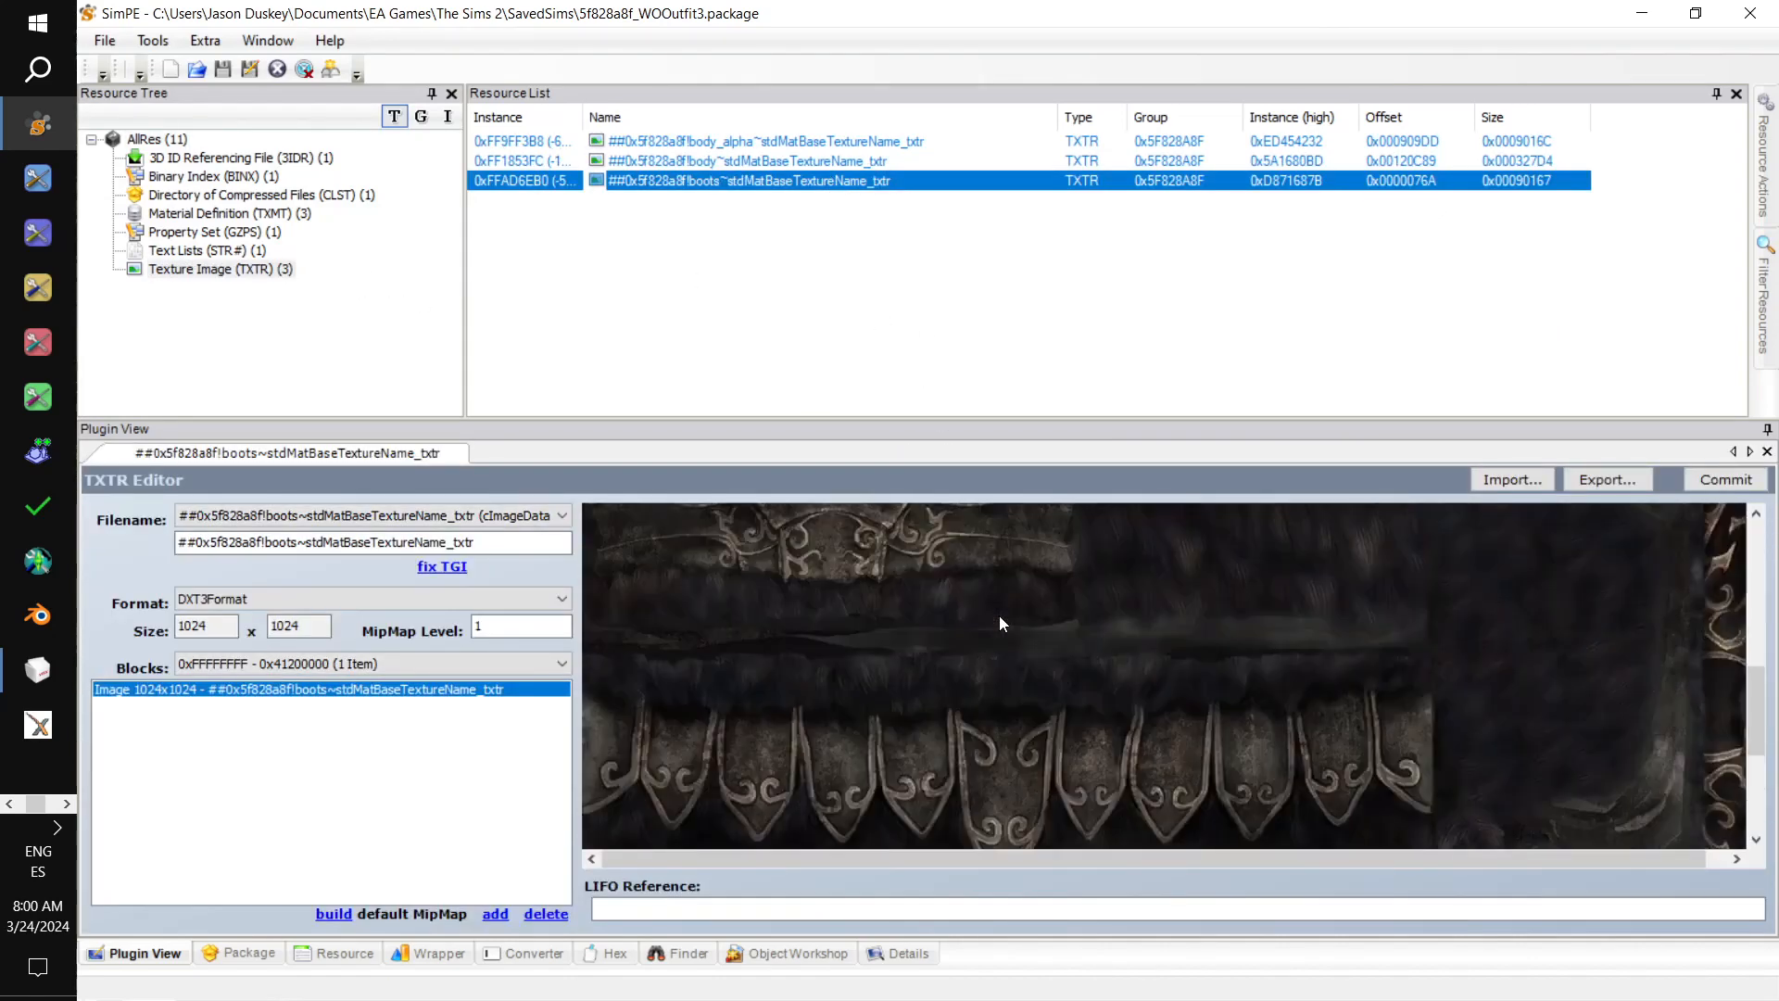
scroll(999, 615, up, 5)
scroll(957, 614, down, 5)
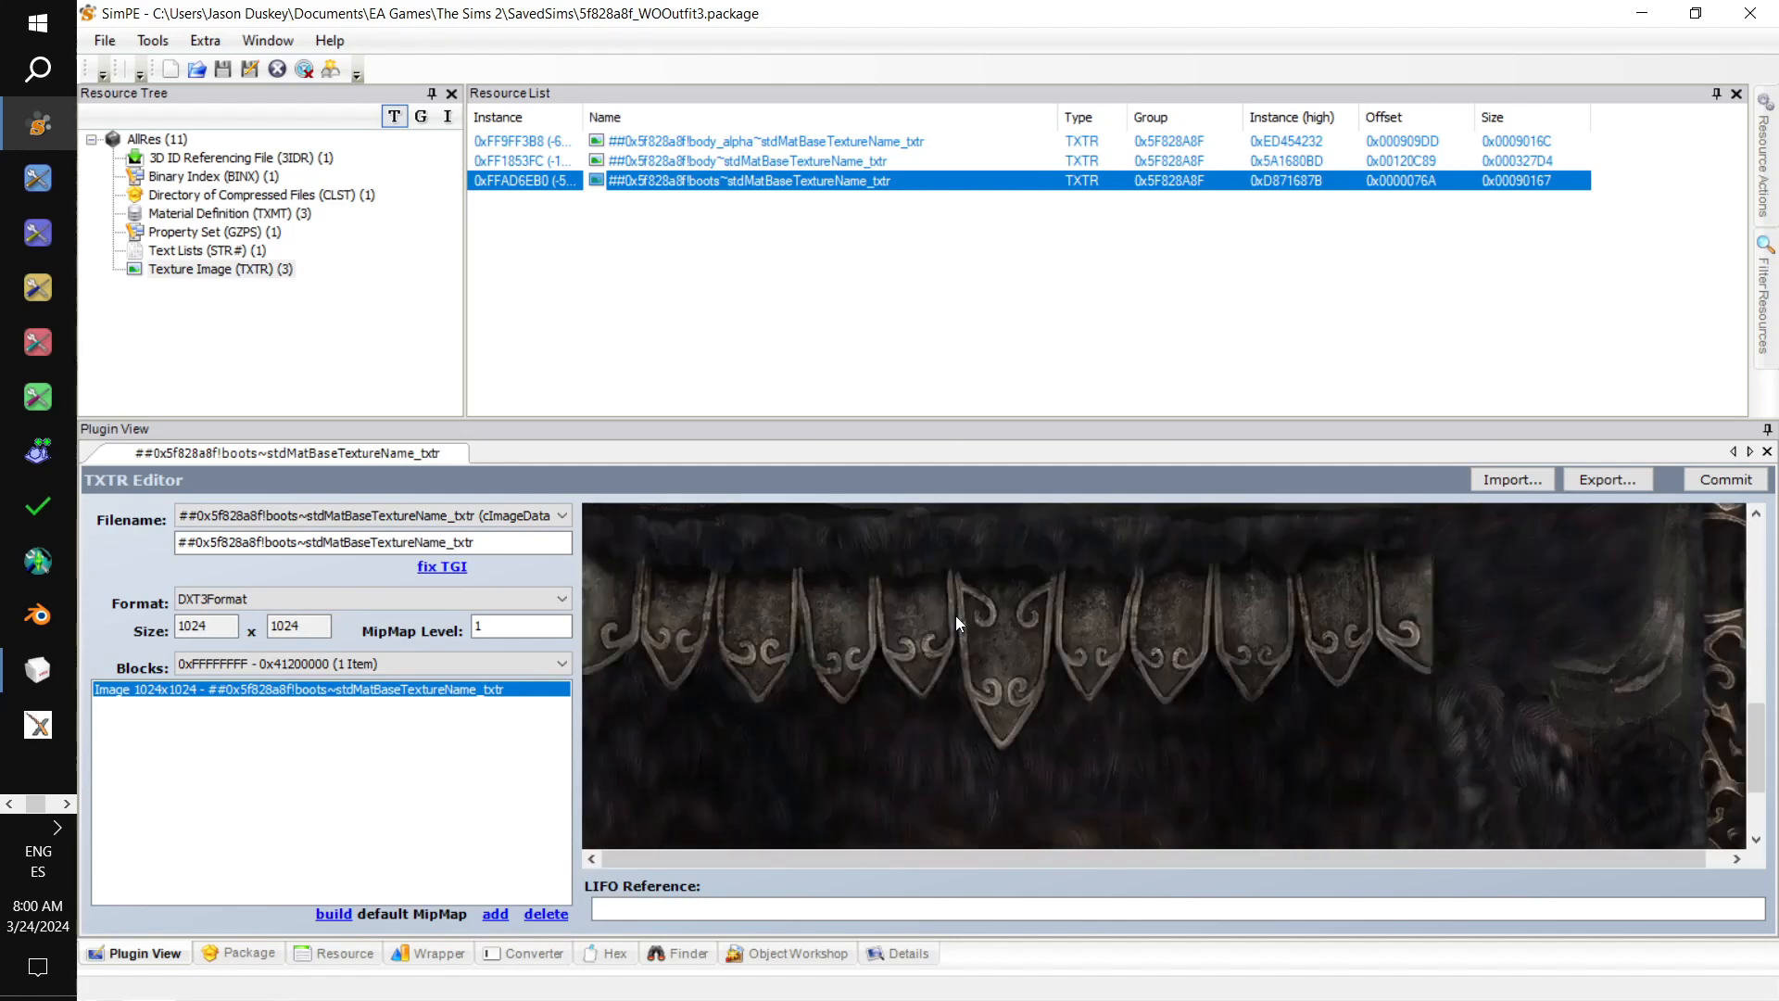
scroll(956, 625, up, 5)
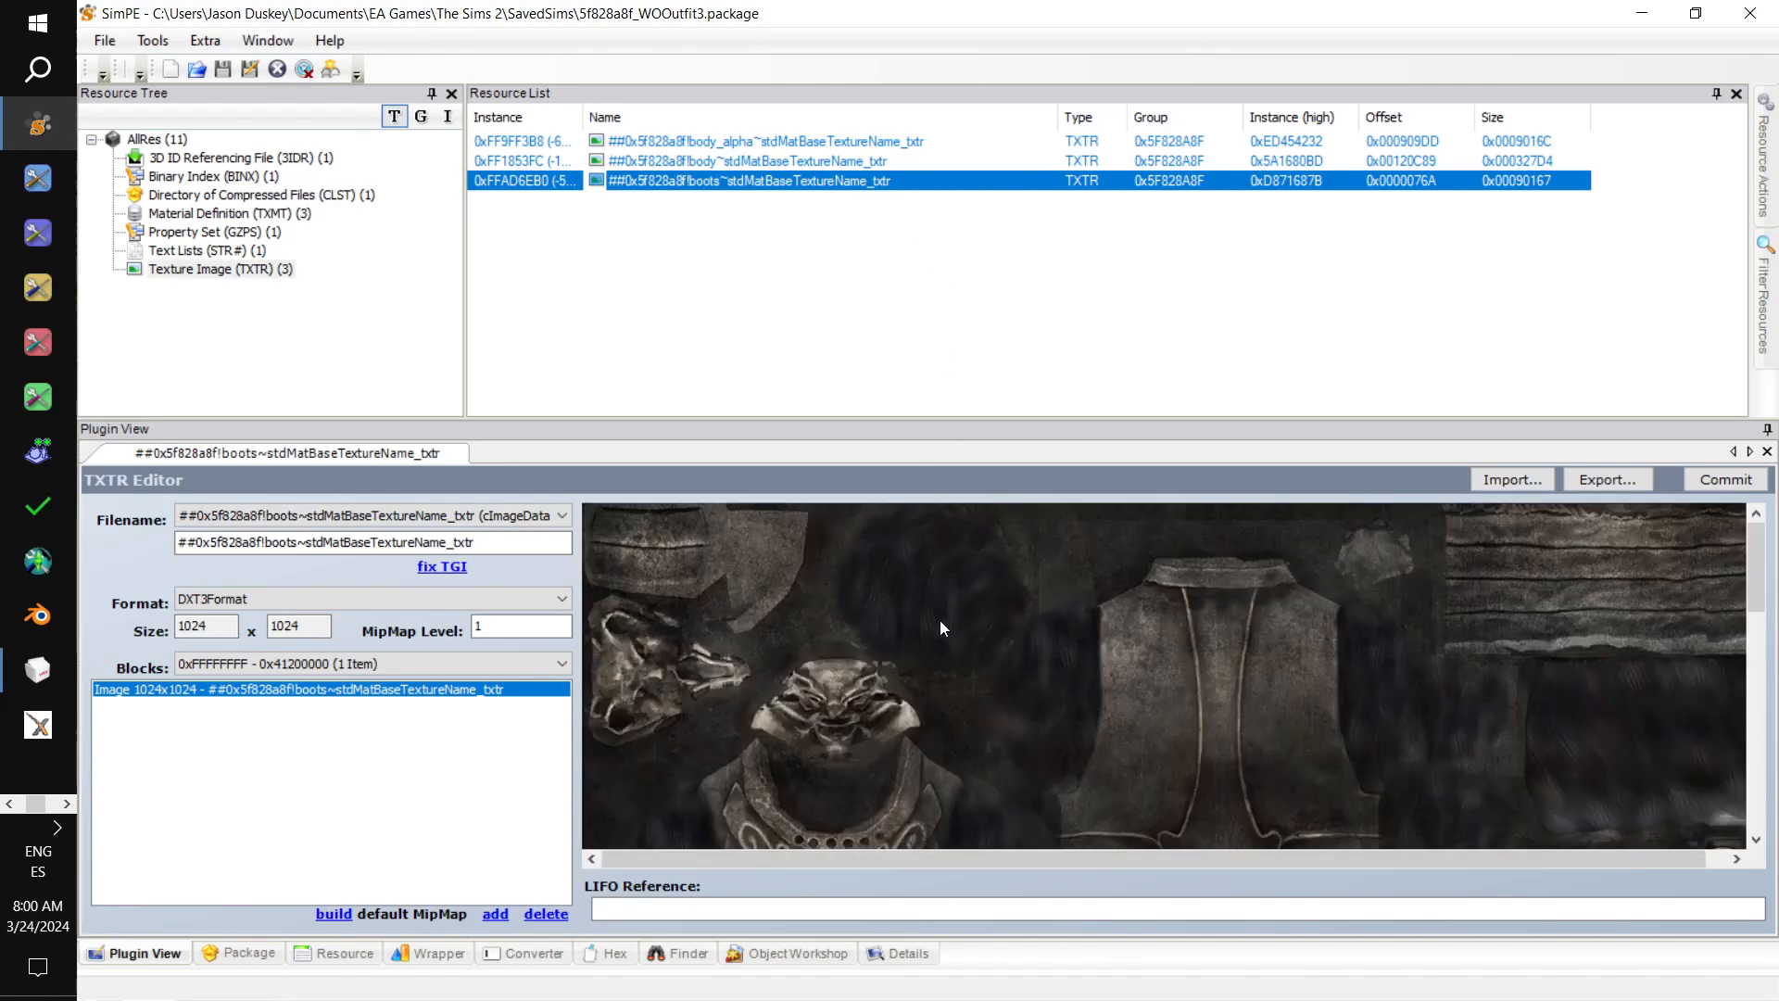
right_click(865, 601)
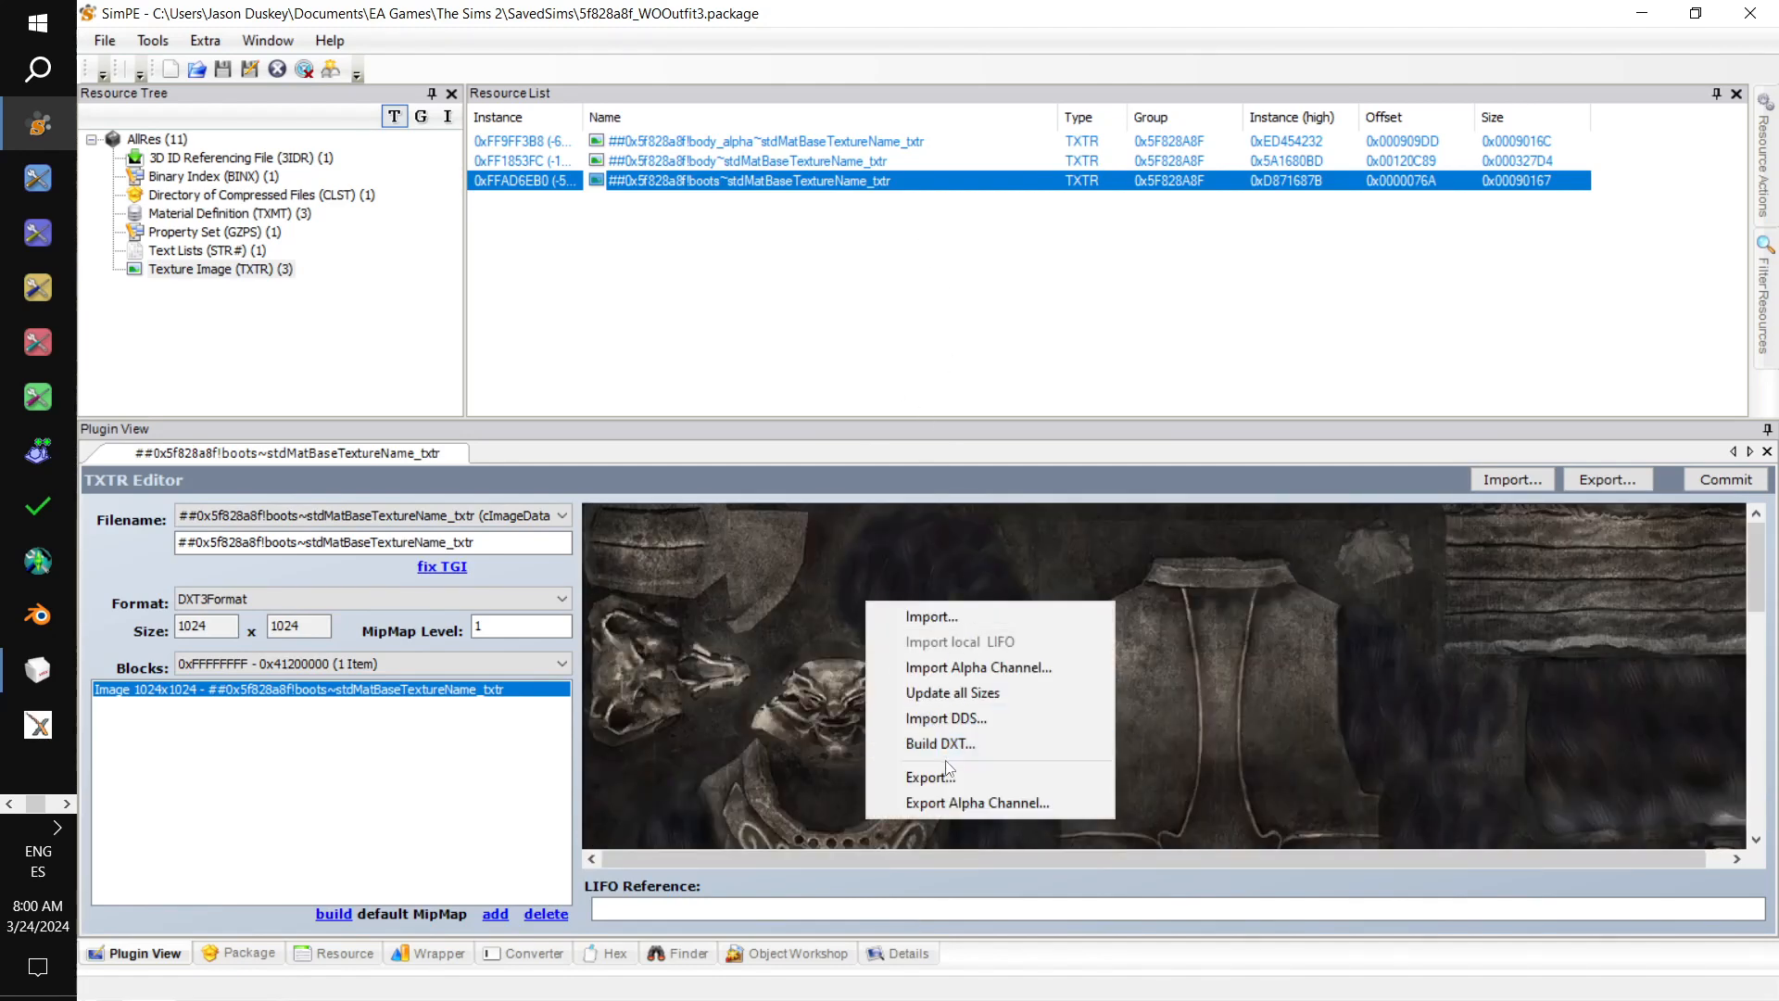
click(954, 743)
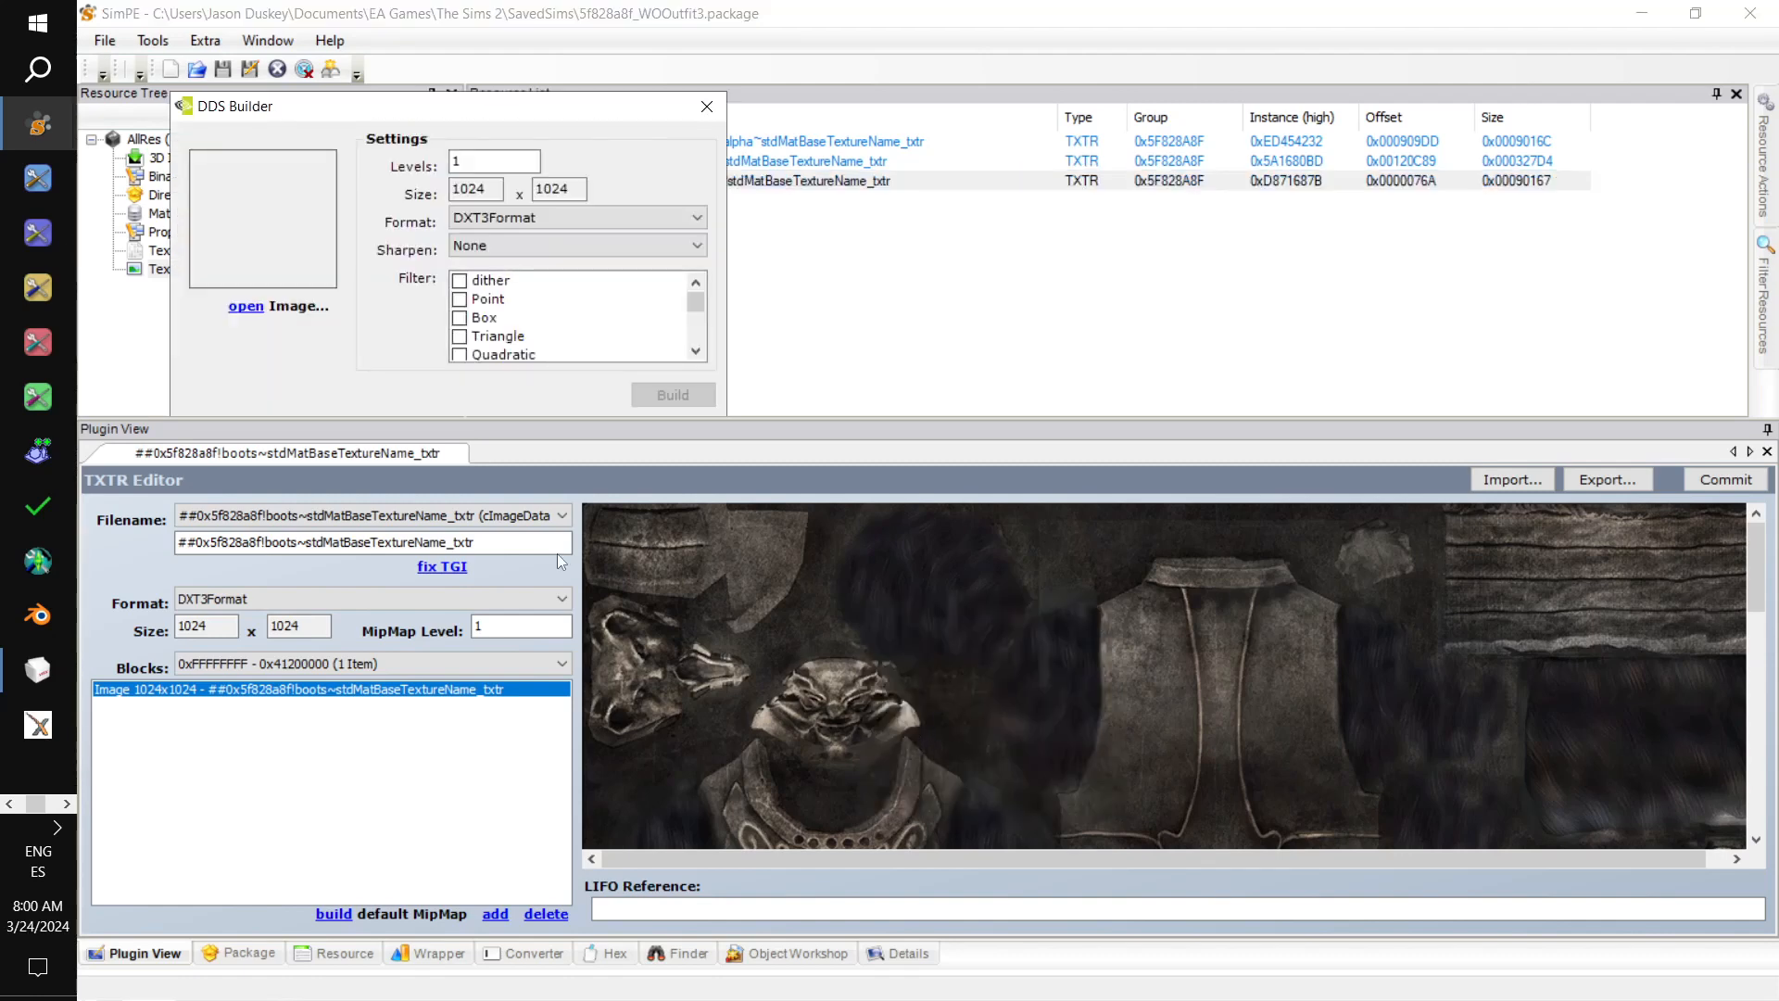
click(246, 306)
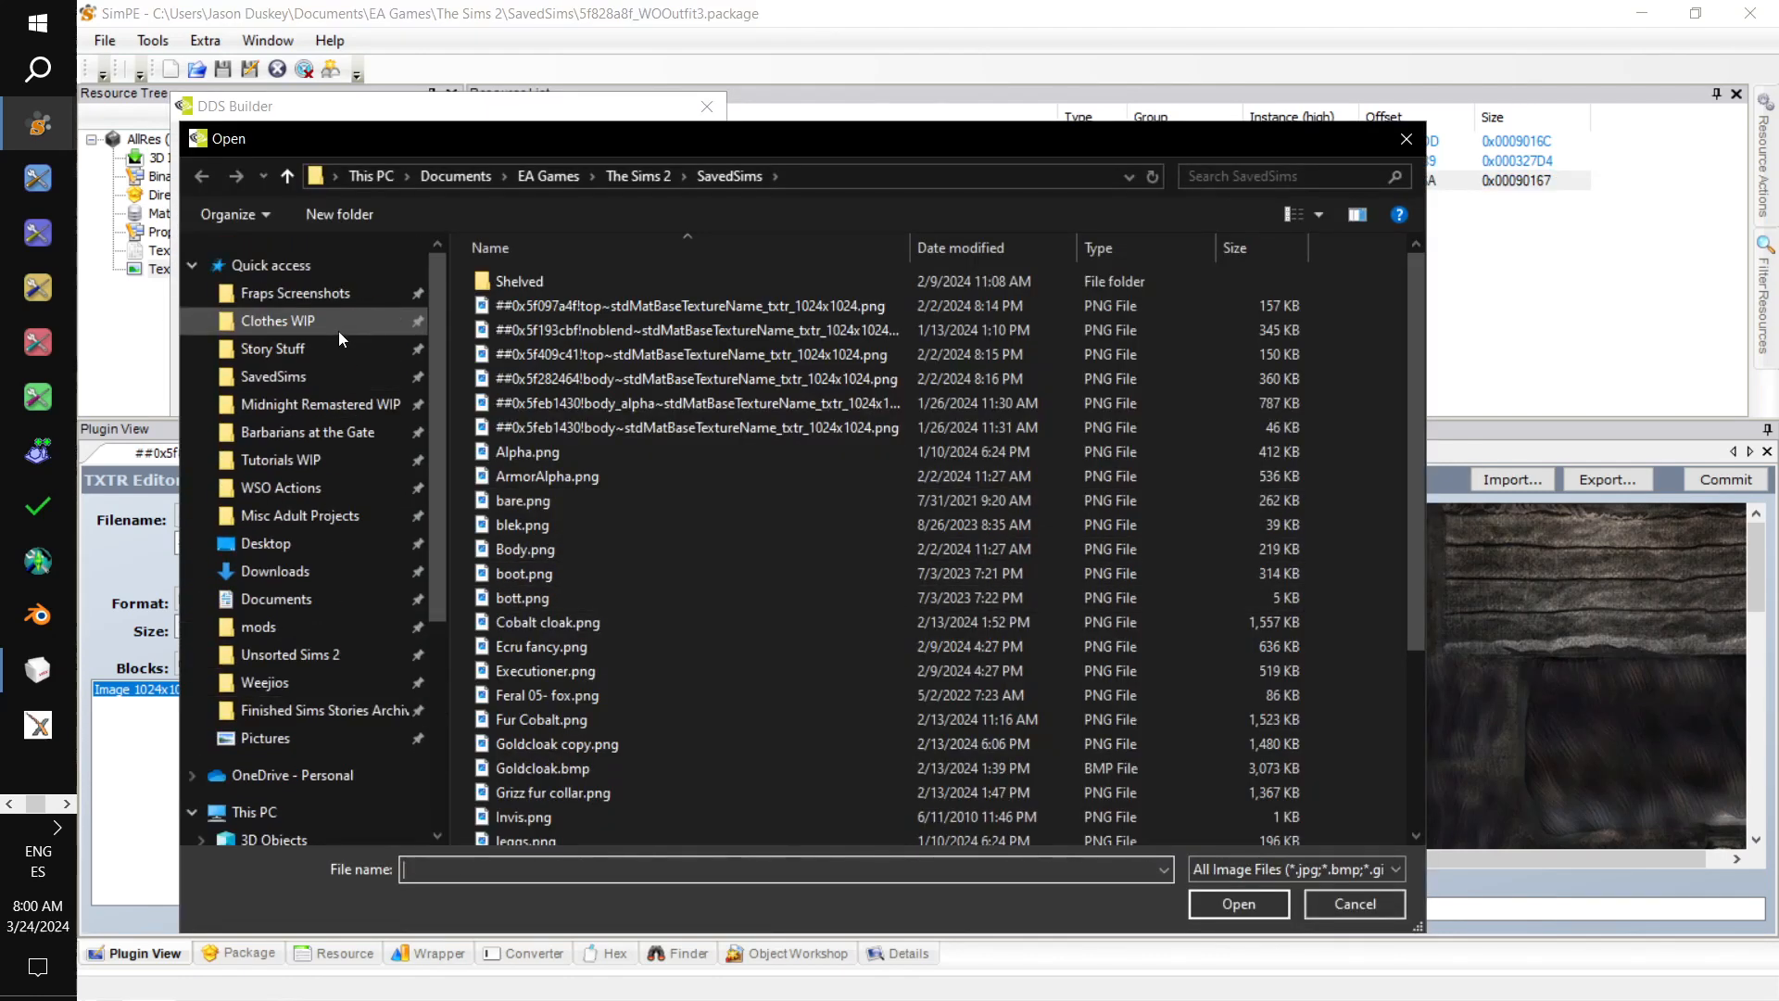
click(336, 543)
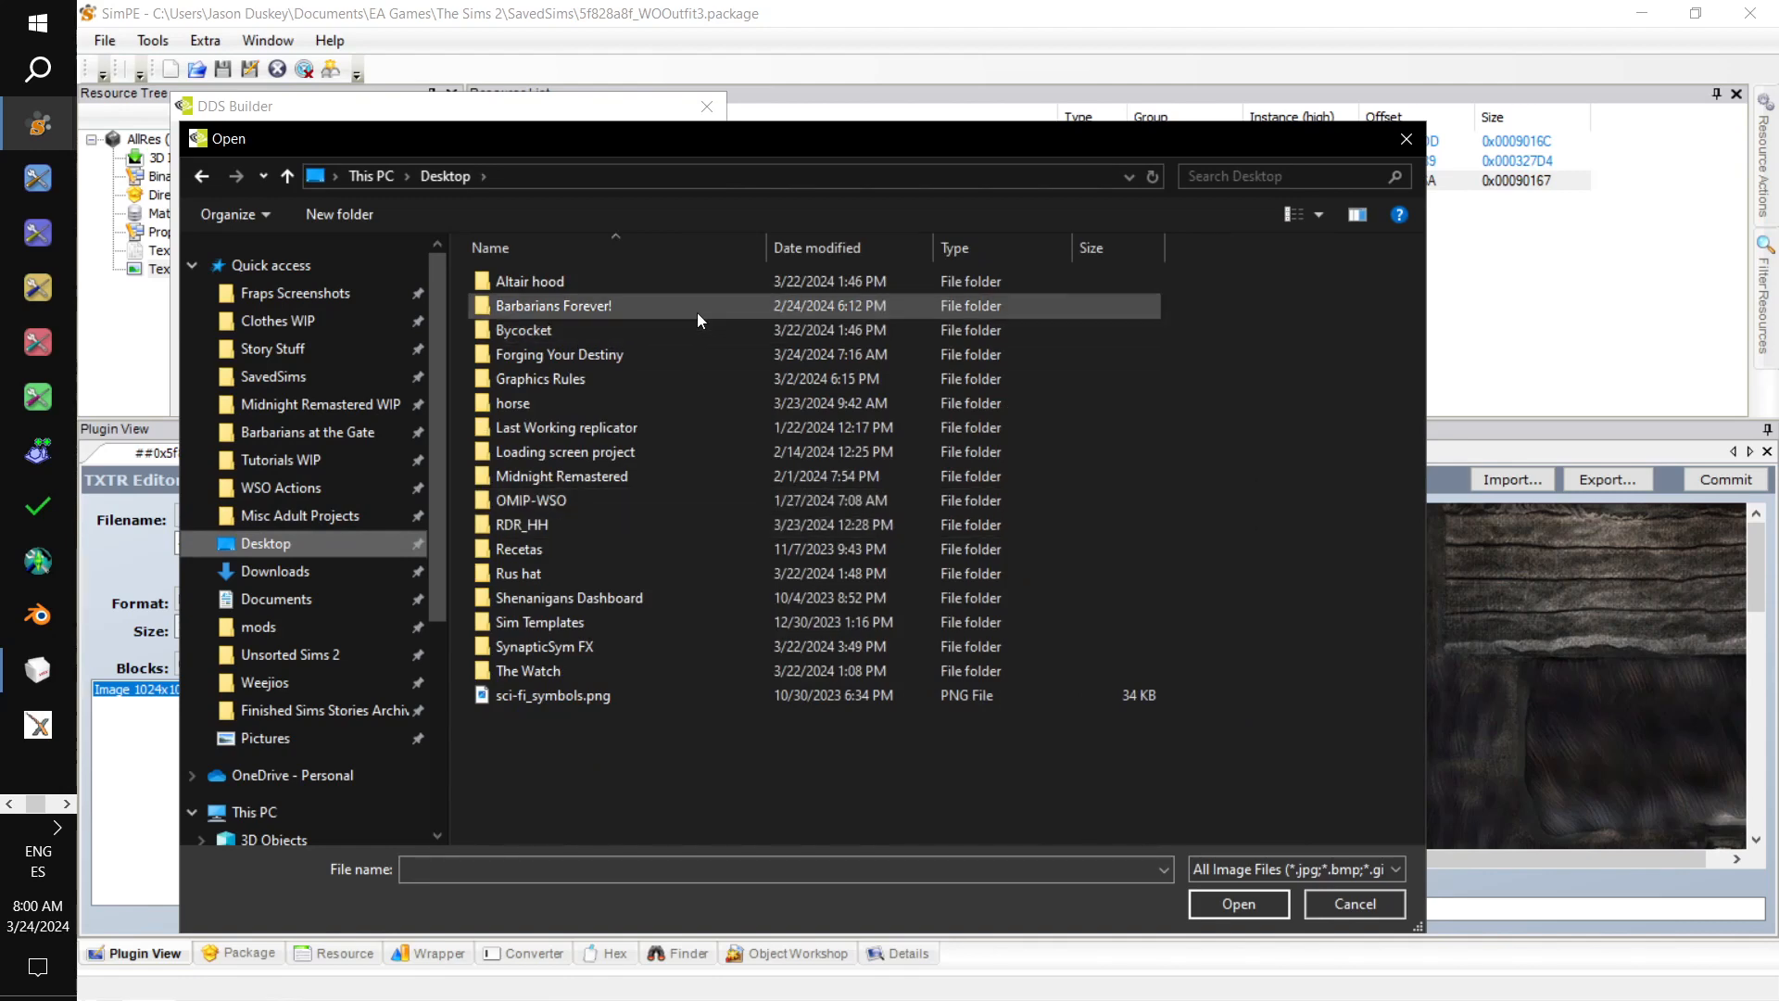
double_click(693, 361)
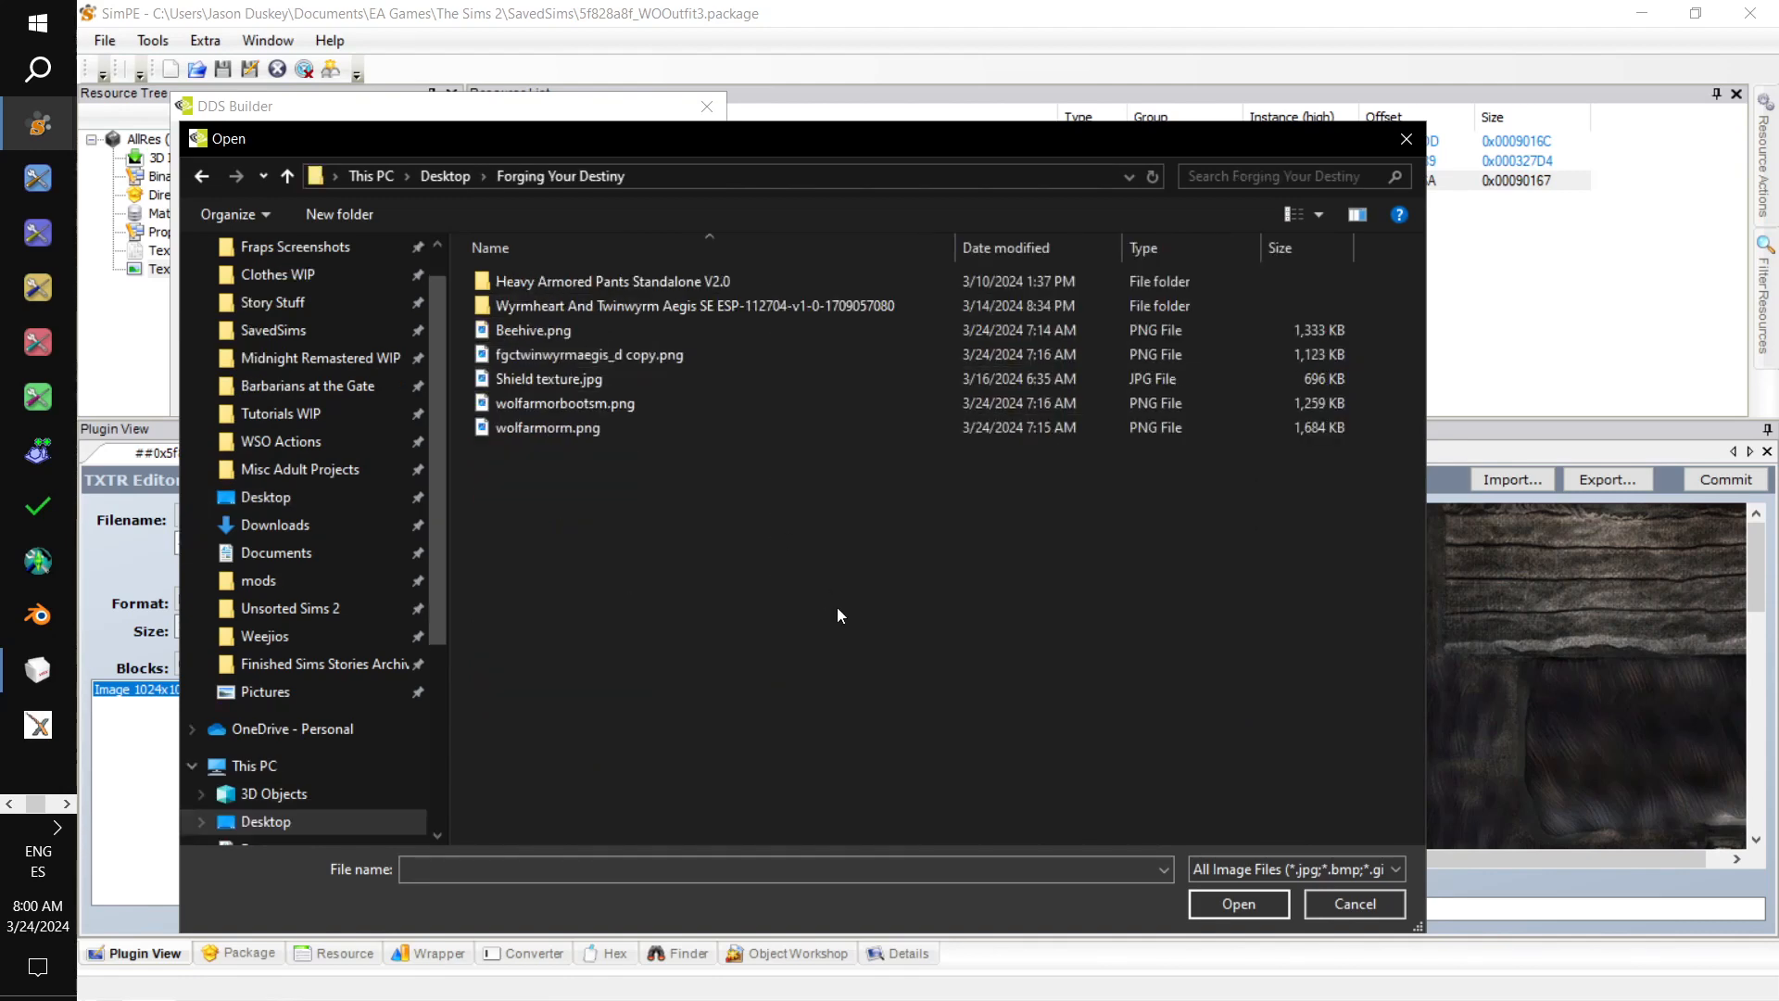
double_click(669, 412)
key(Return)
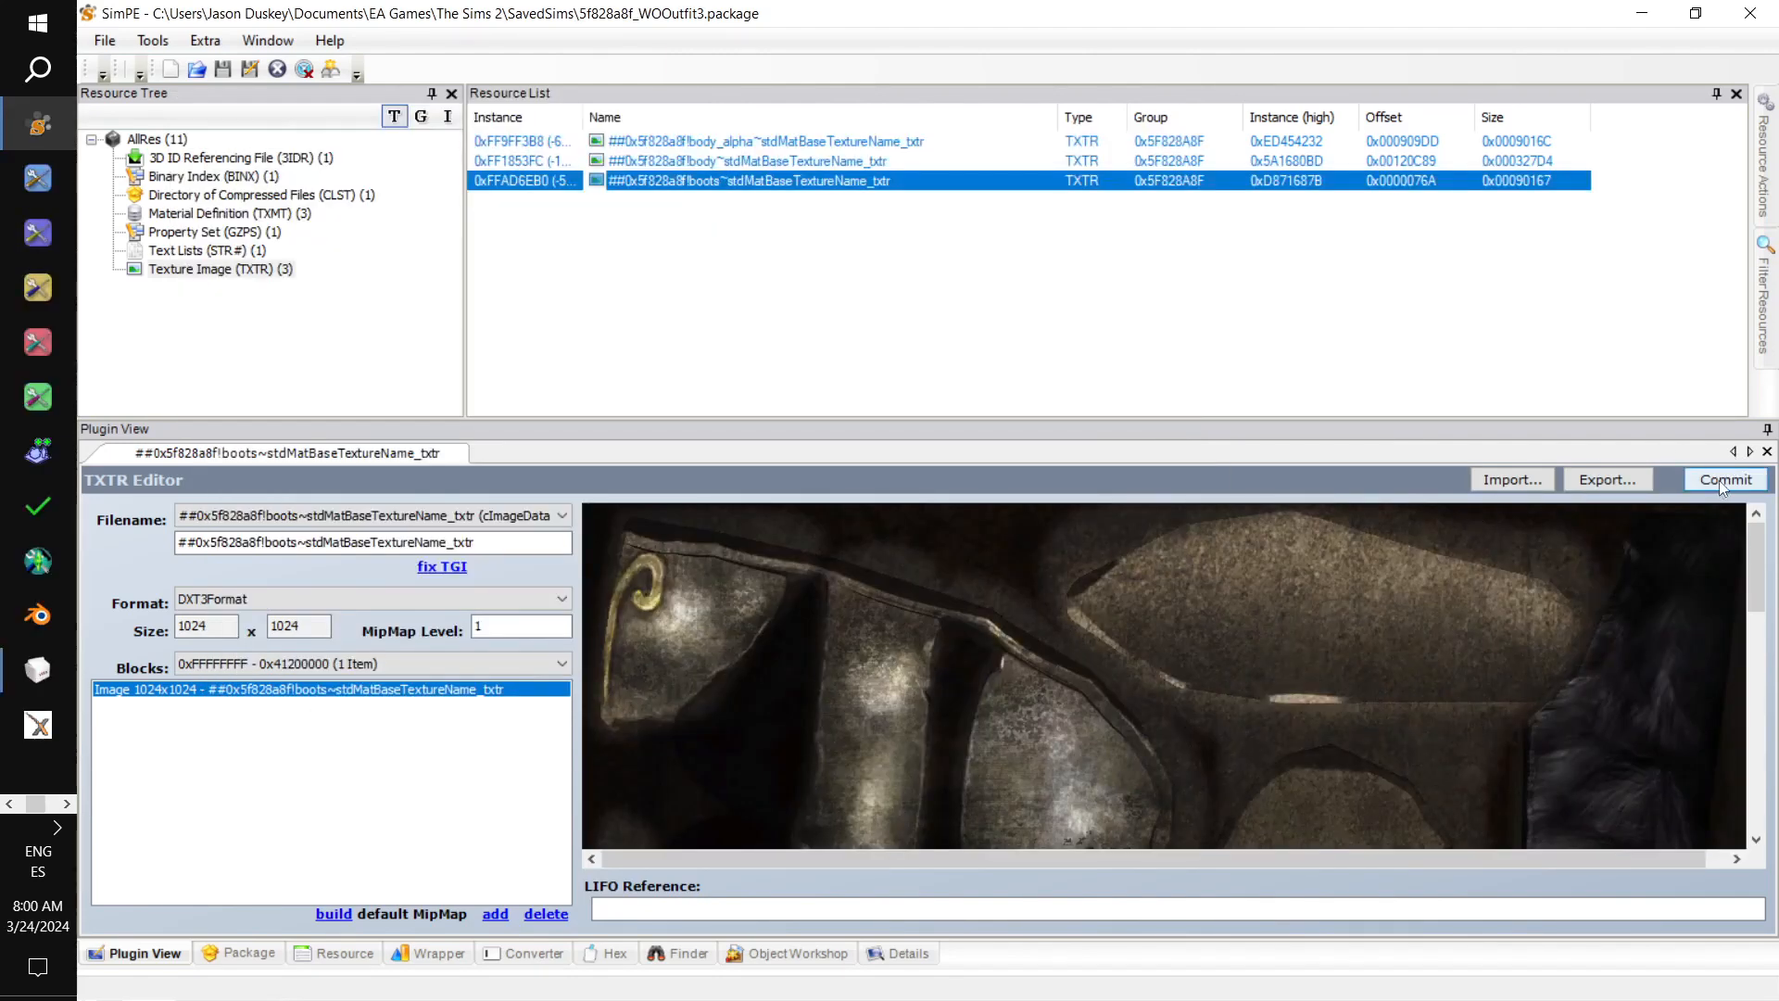
- Commit the boots texture change and save the WOOutfit3 package
click(1721, 485)
click(973, 576)
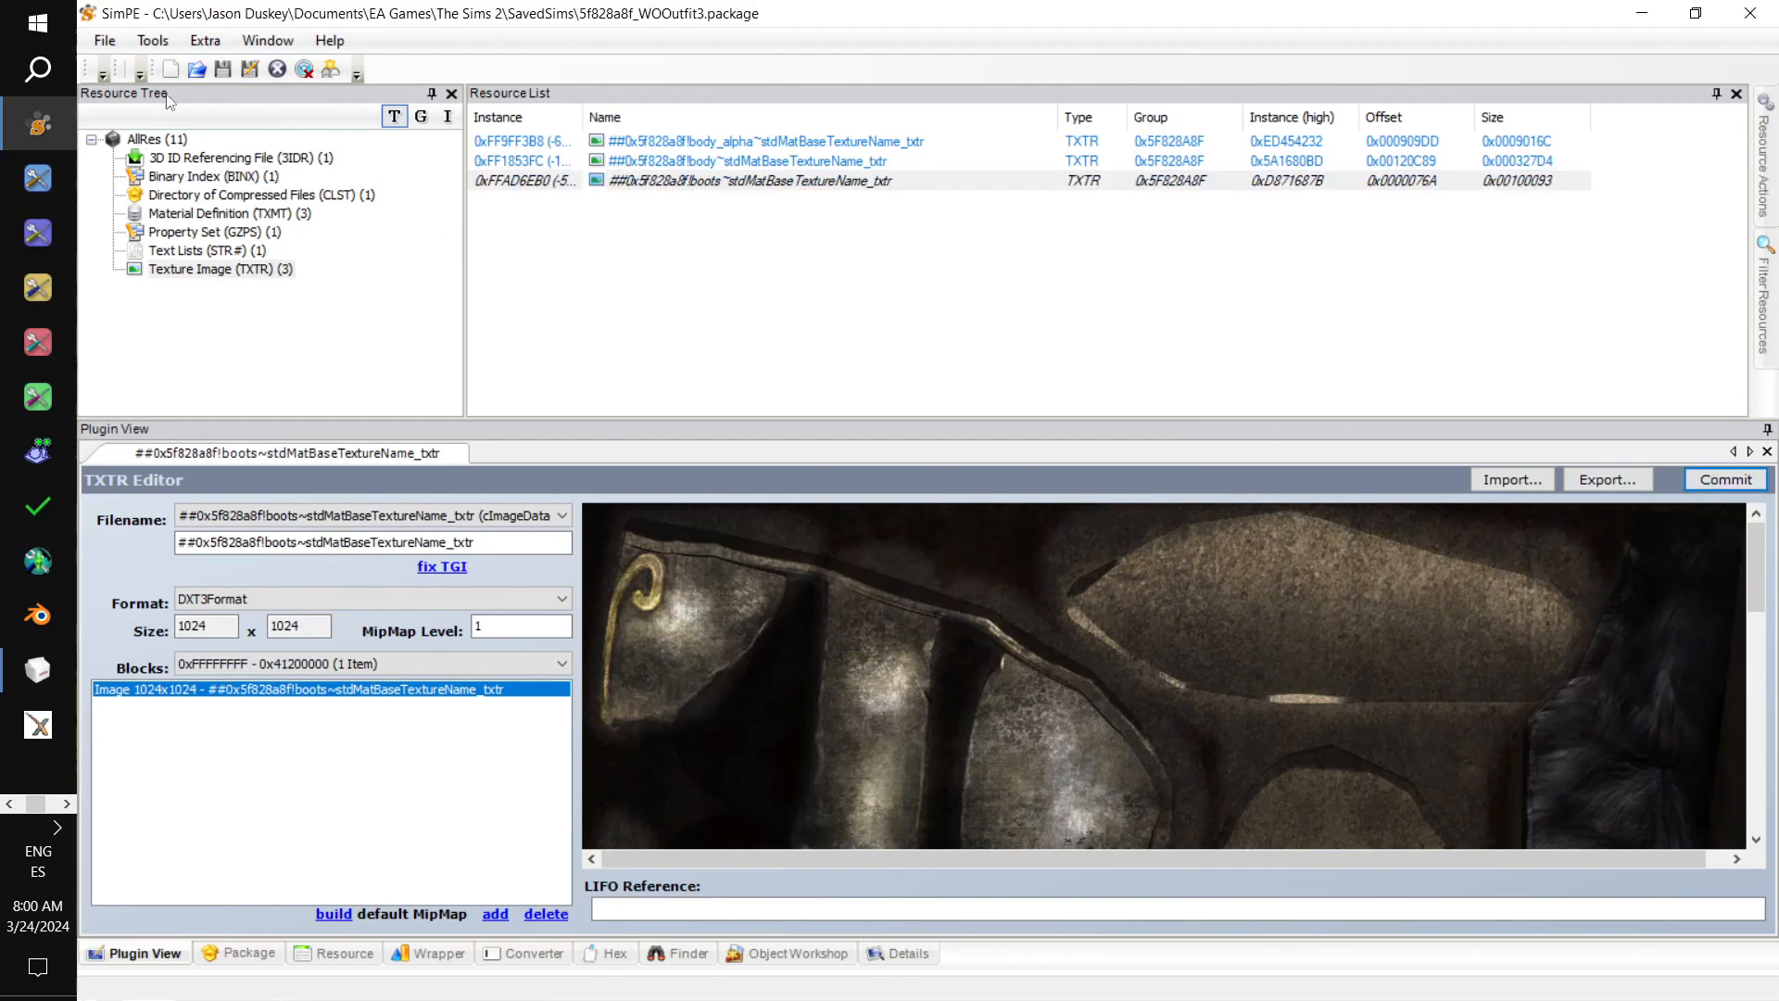
click(105, 41)
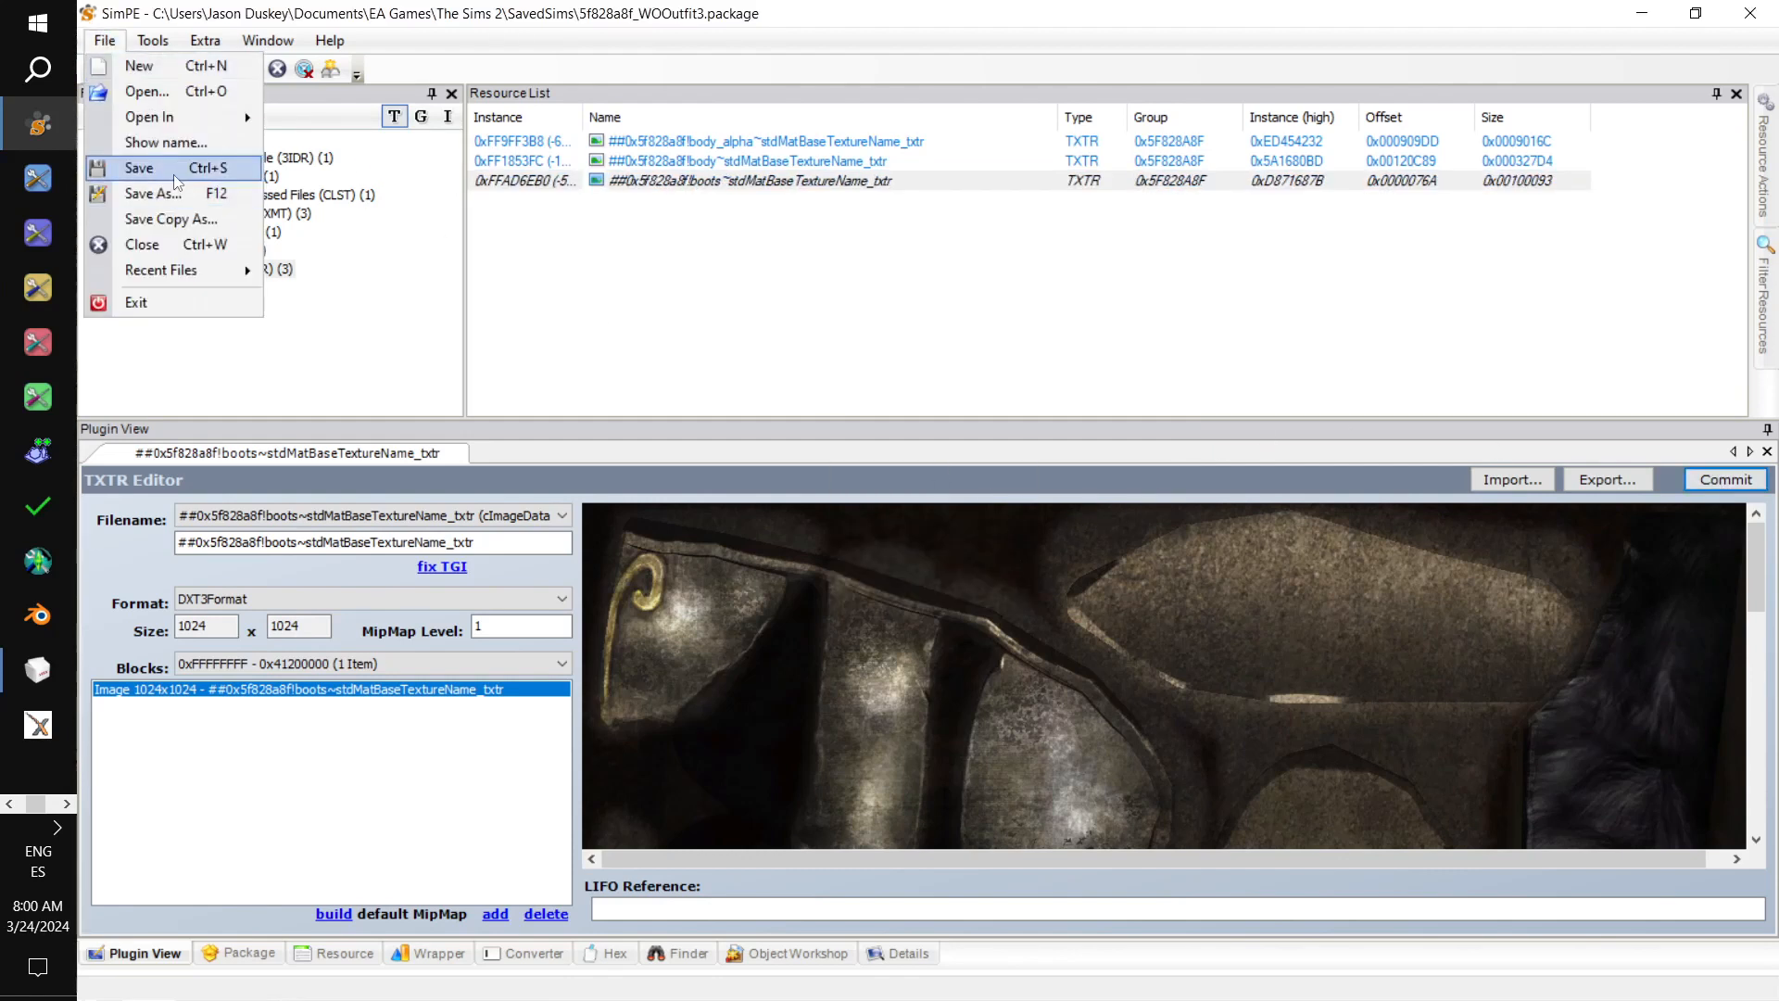
click(175, 170)
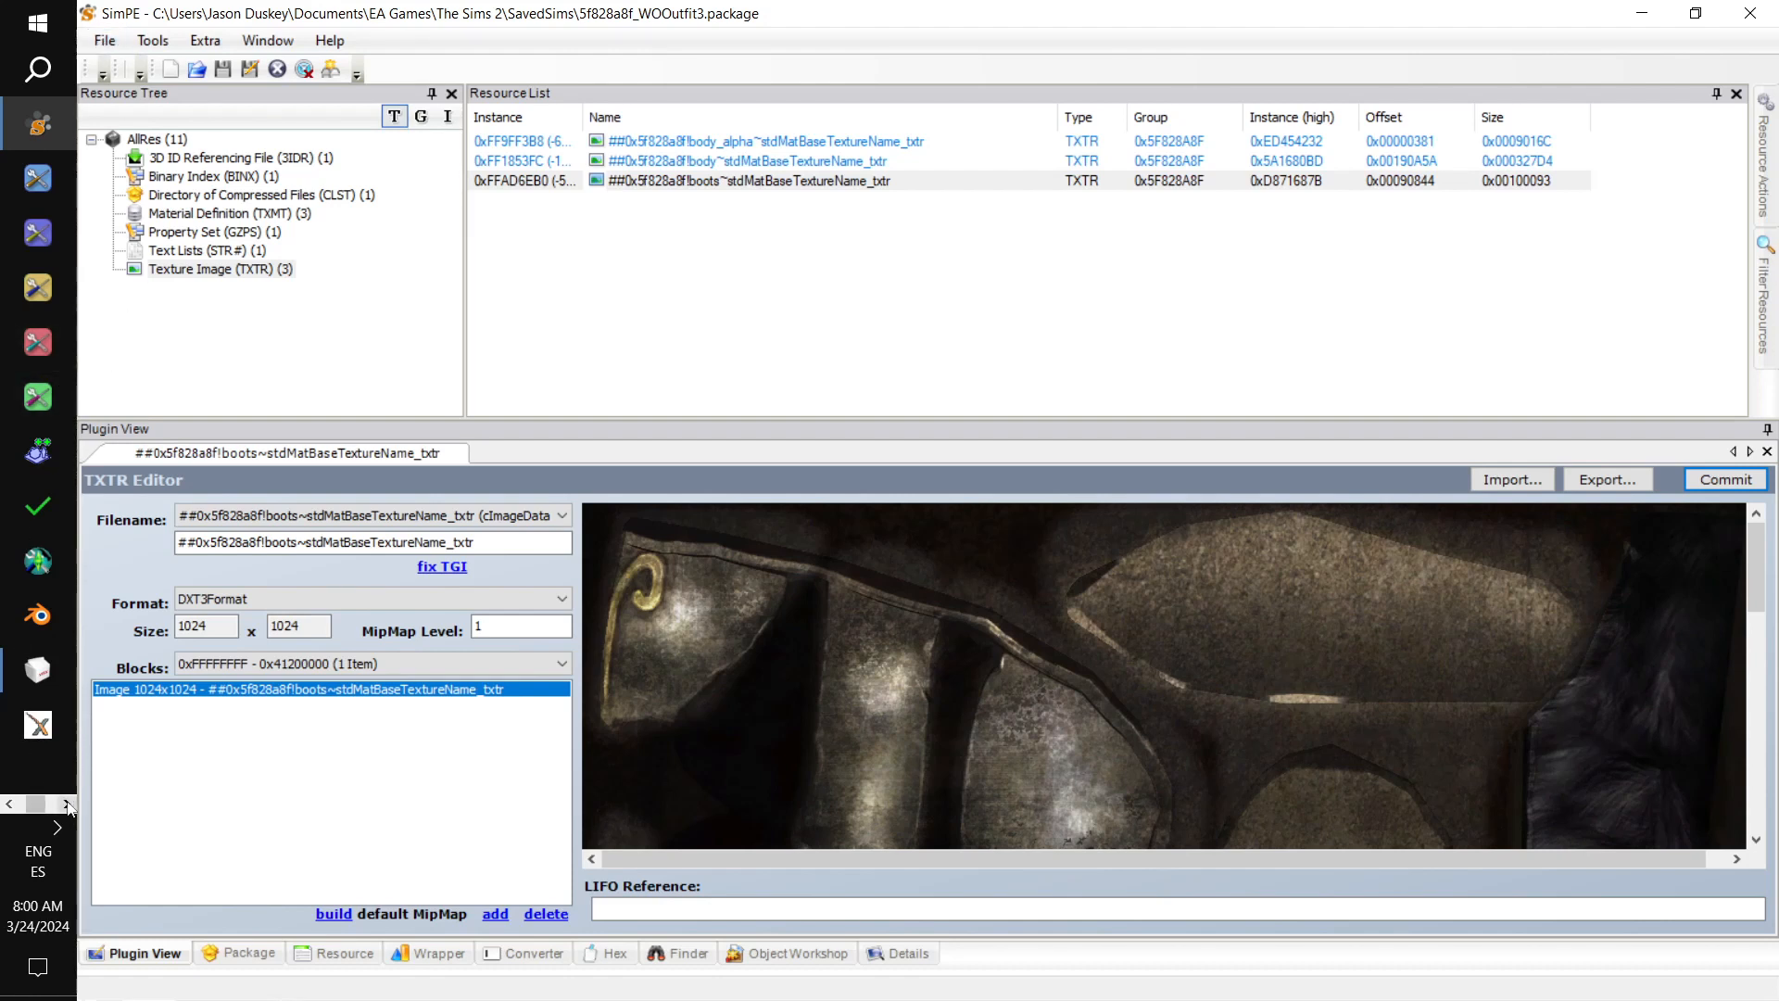
- Switch to Bsok Editor and classify the WOOutfit3 clothing as Maxis (unisex), Maxis Original, Barbarian / Fantasy
click(37, 178)
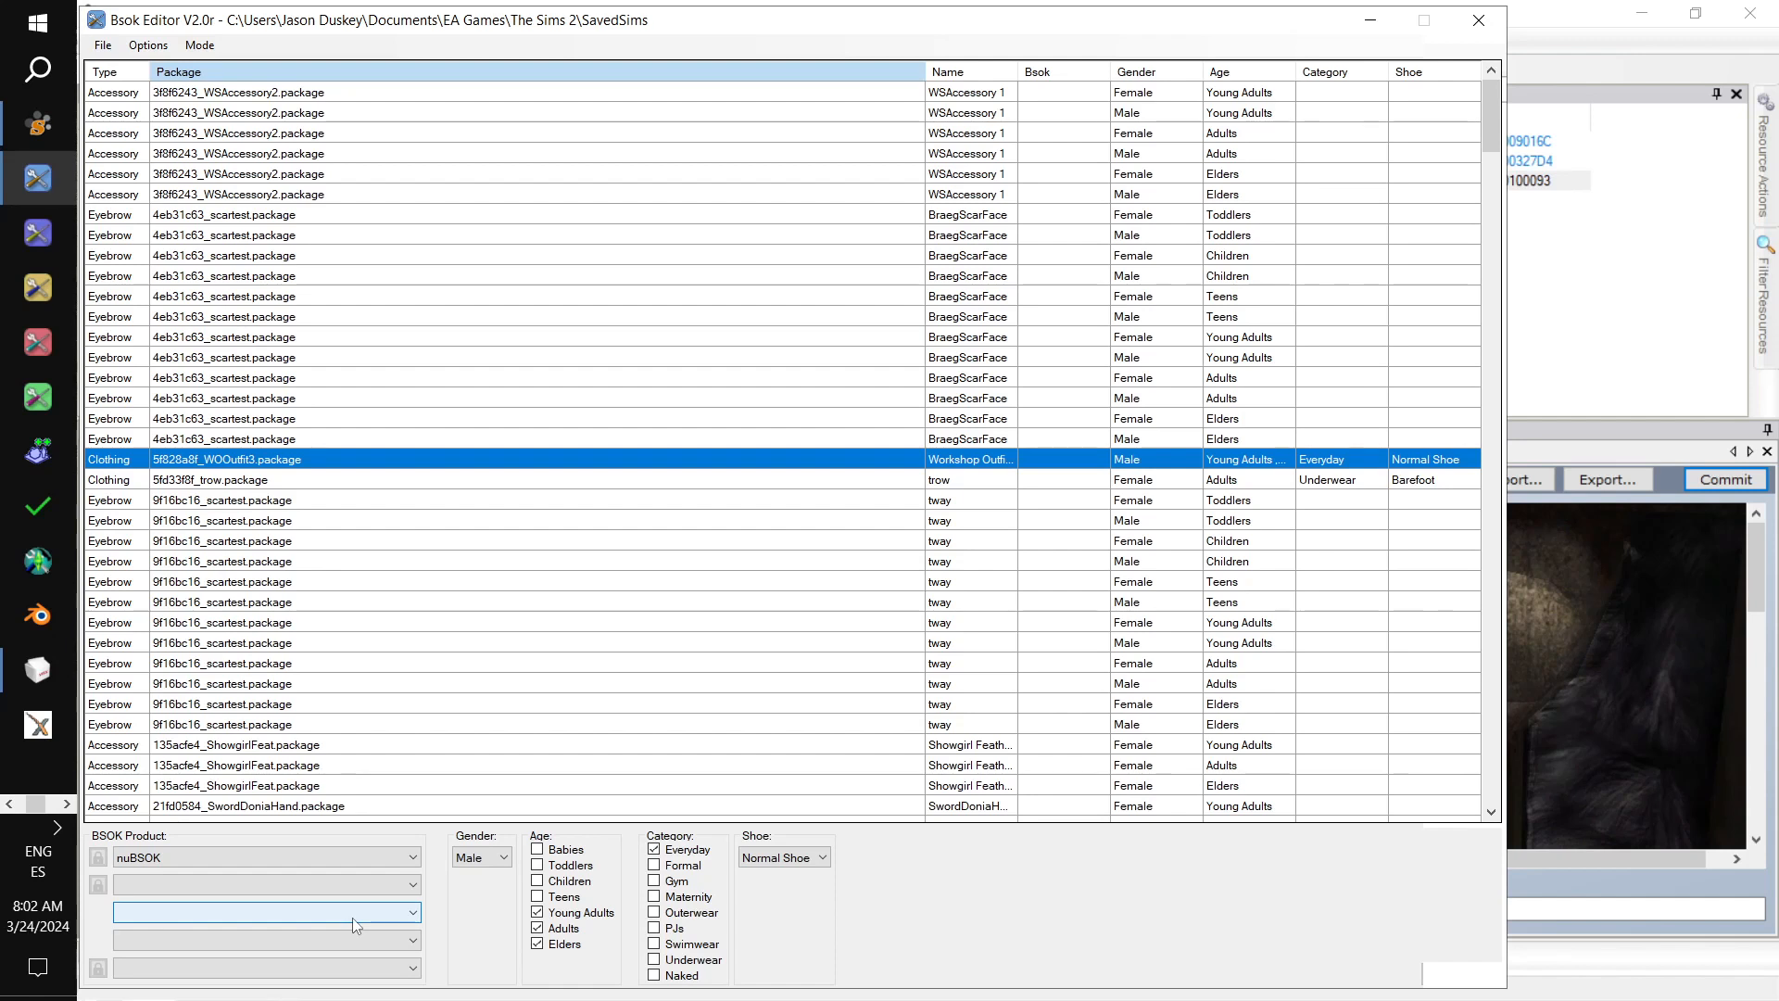
click(352, 917)
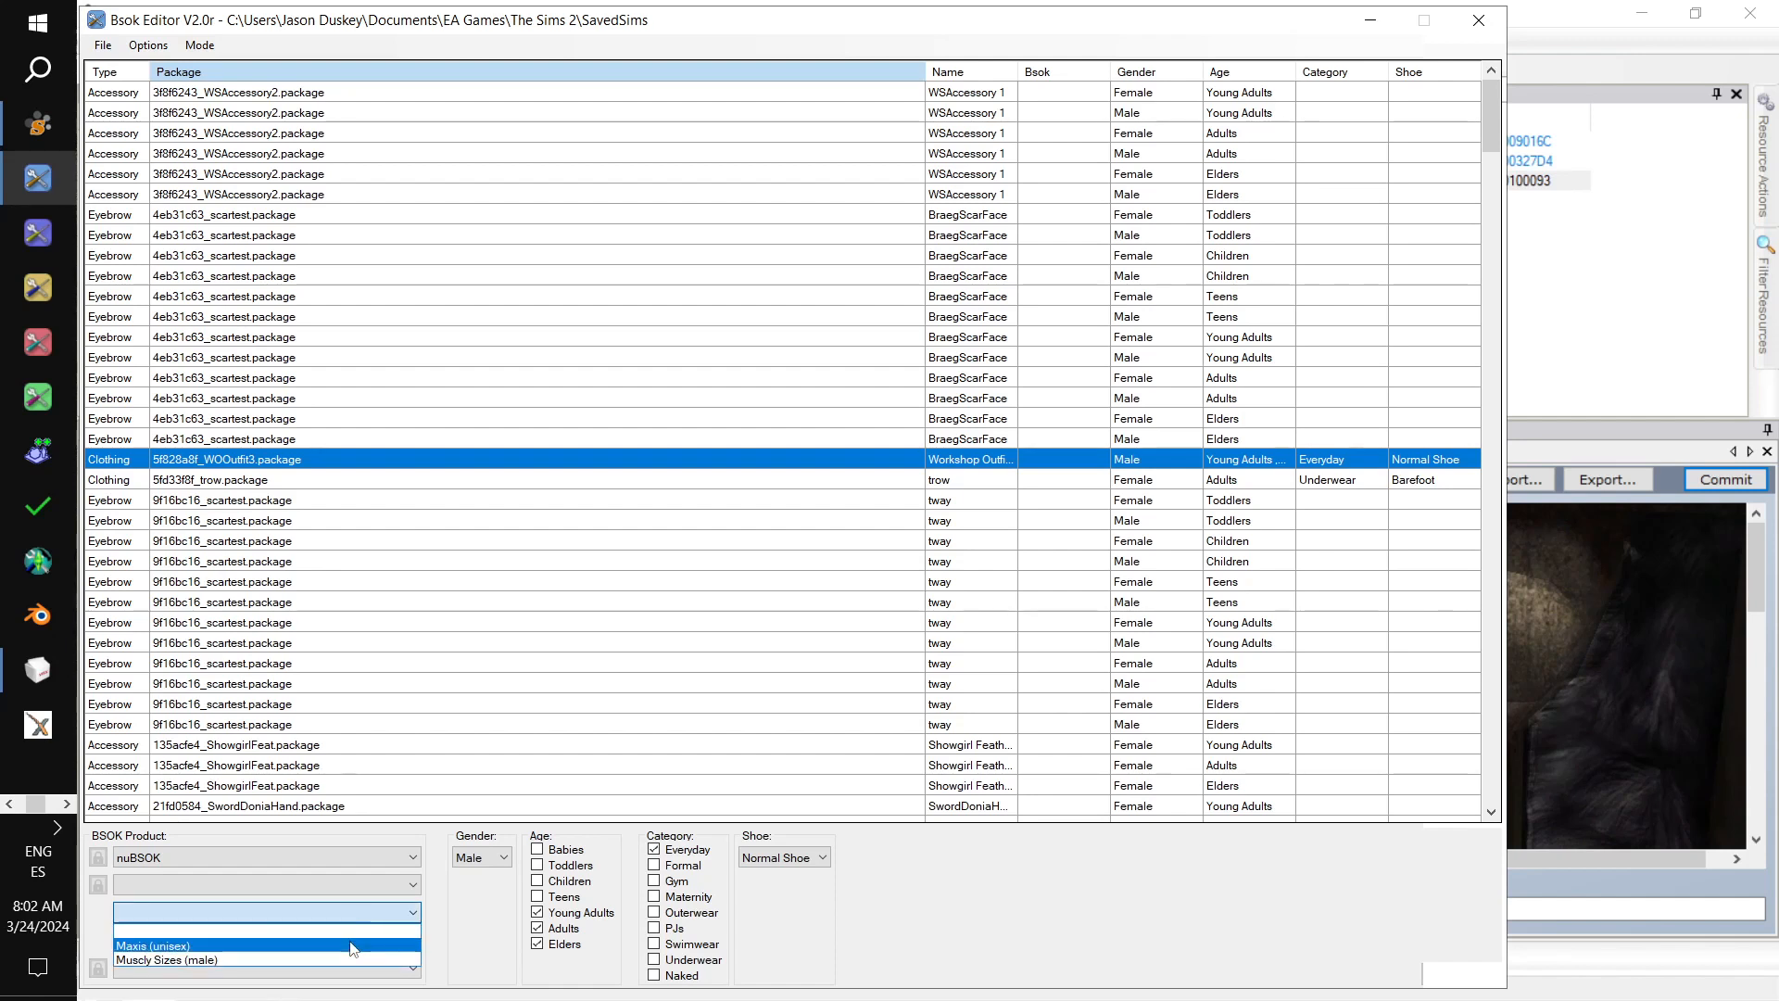
click(352, 945)
click(232, 968)
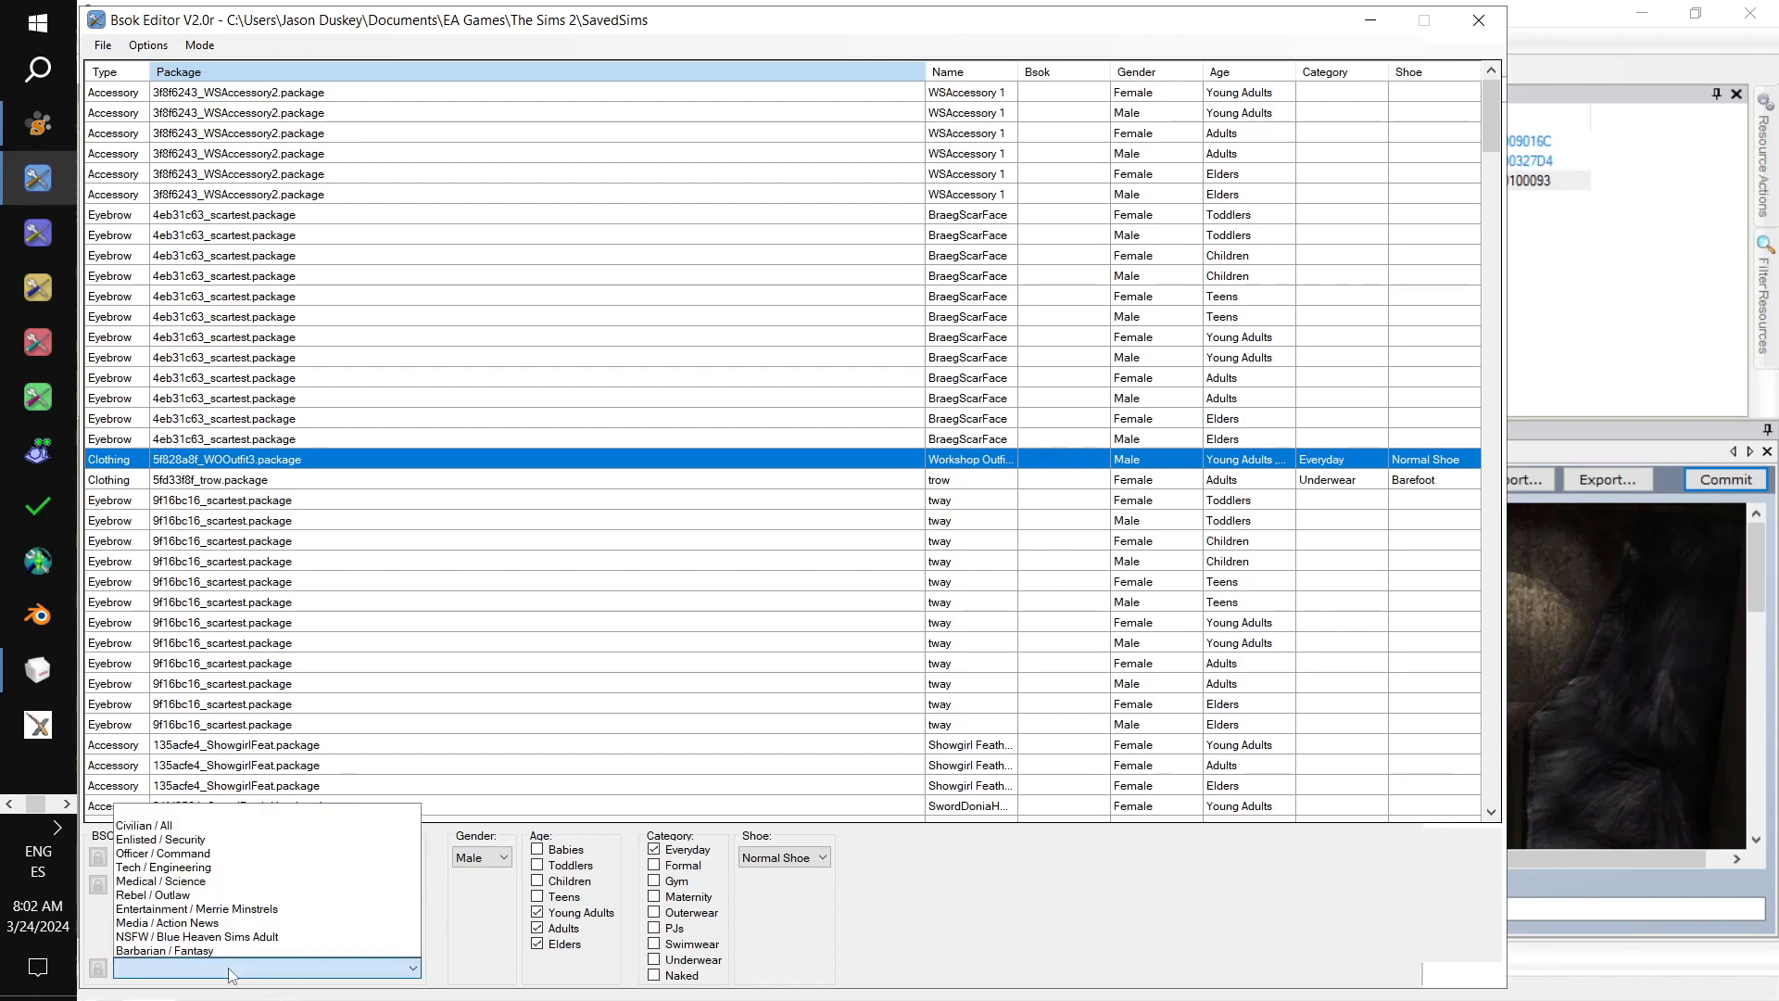
click(234, 951)
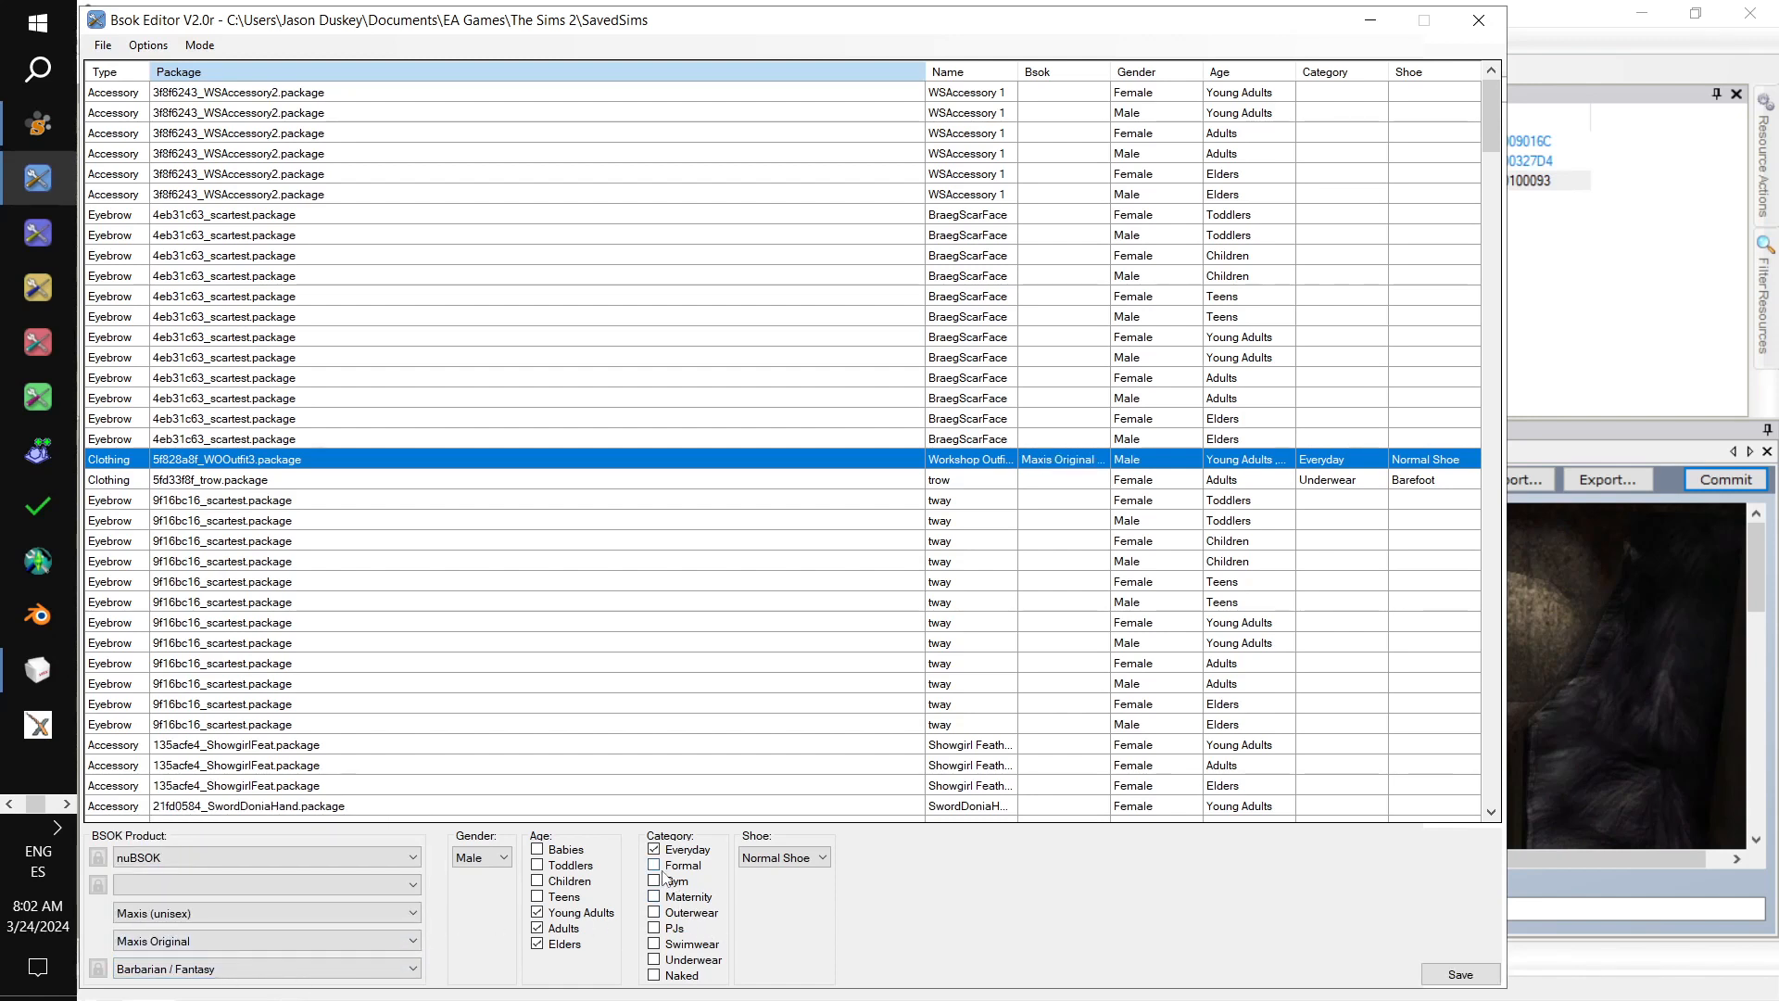
- Set the outfit's shoe type to Heavy Boot, add the Outerwear and Gym categories, and save the changes
click(788, 866)
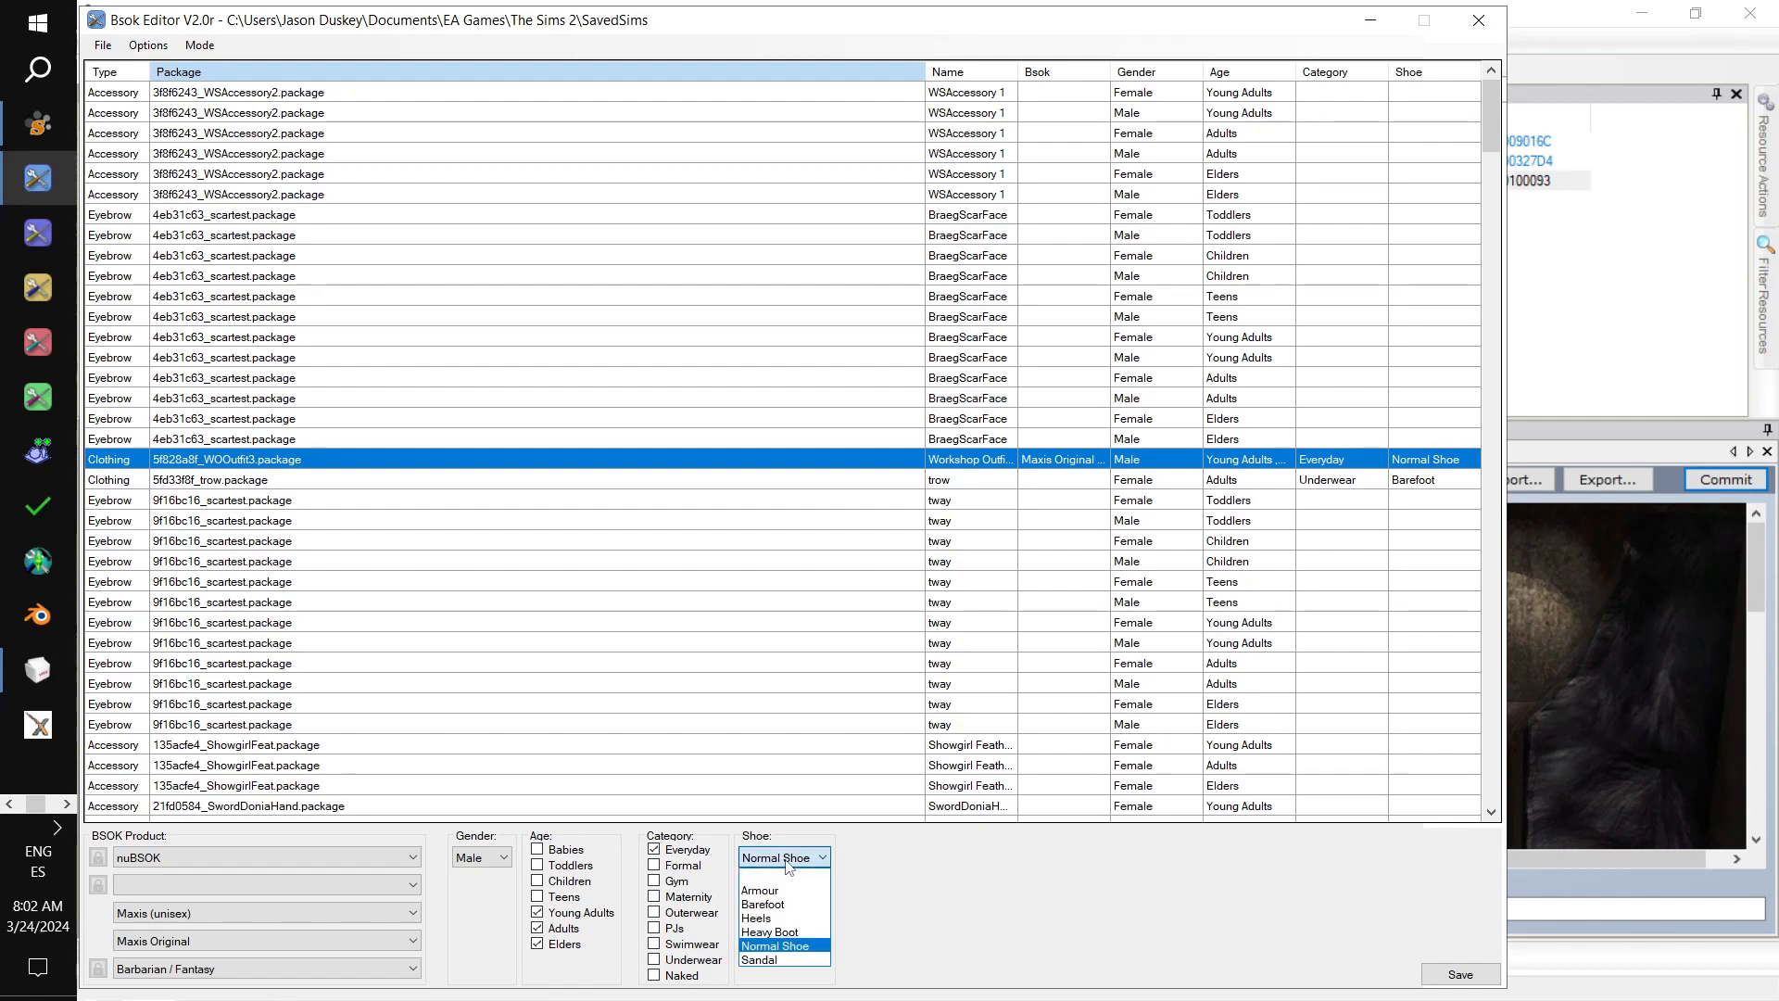
click(794, 932)
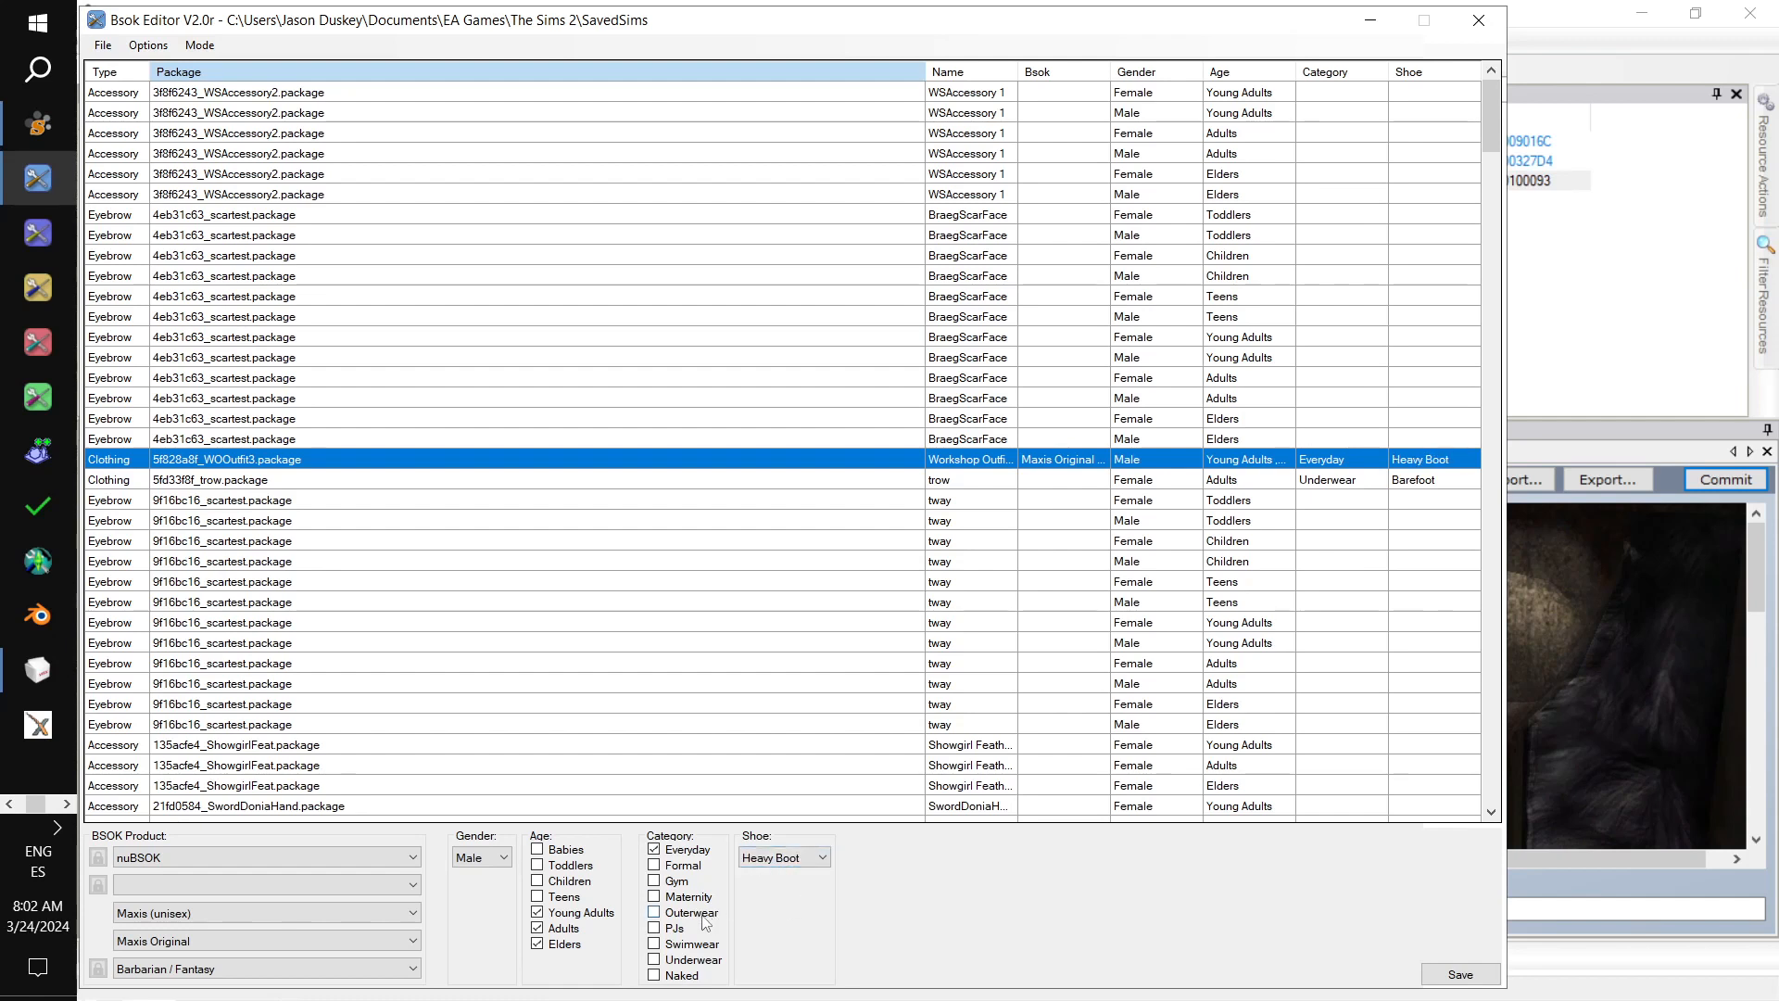
click(654, 914)
click(654, 883)
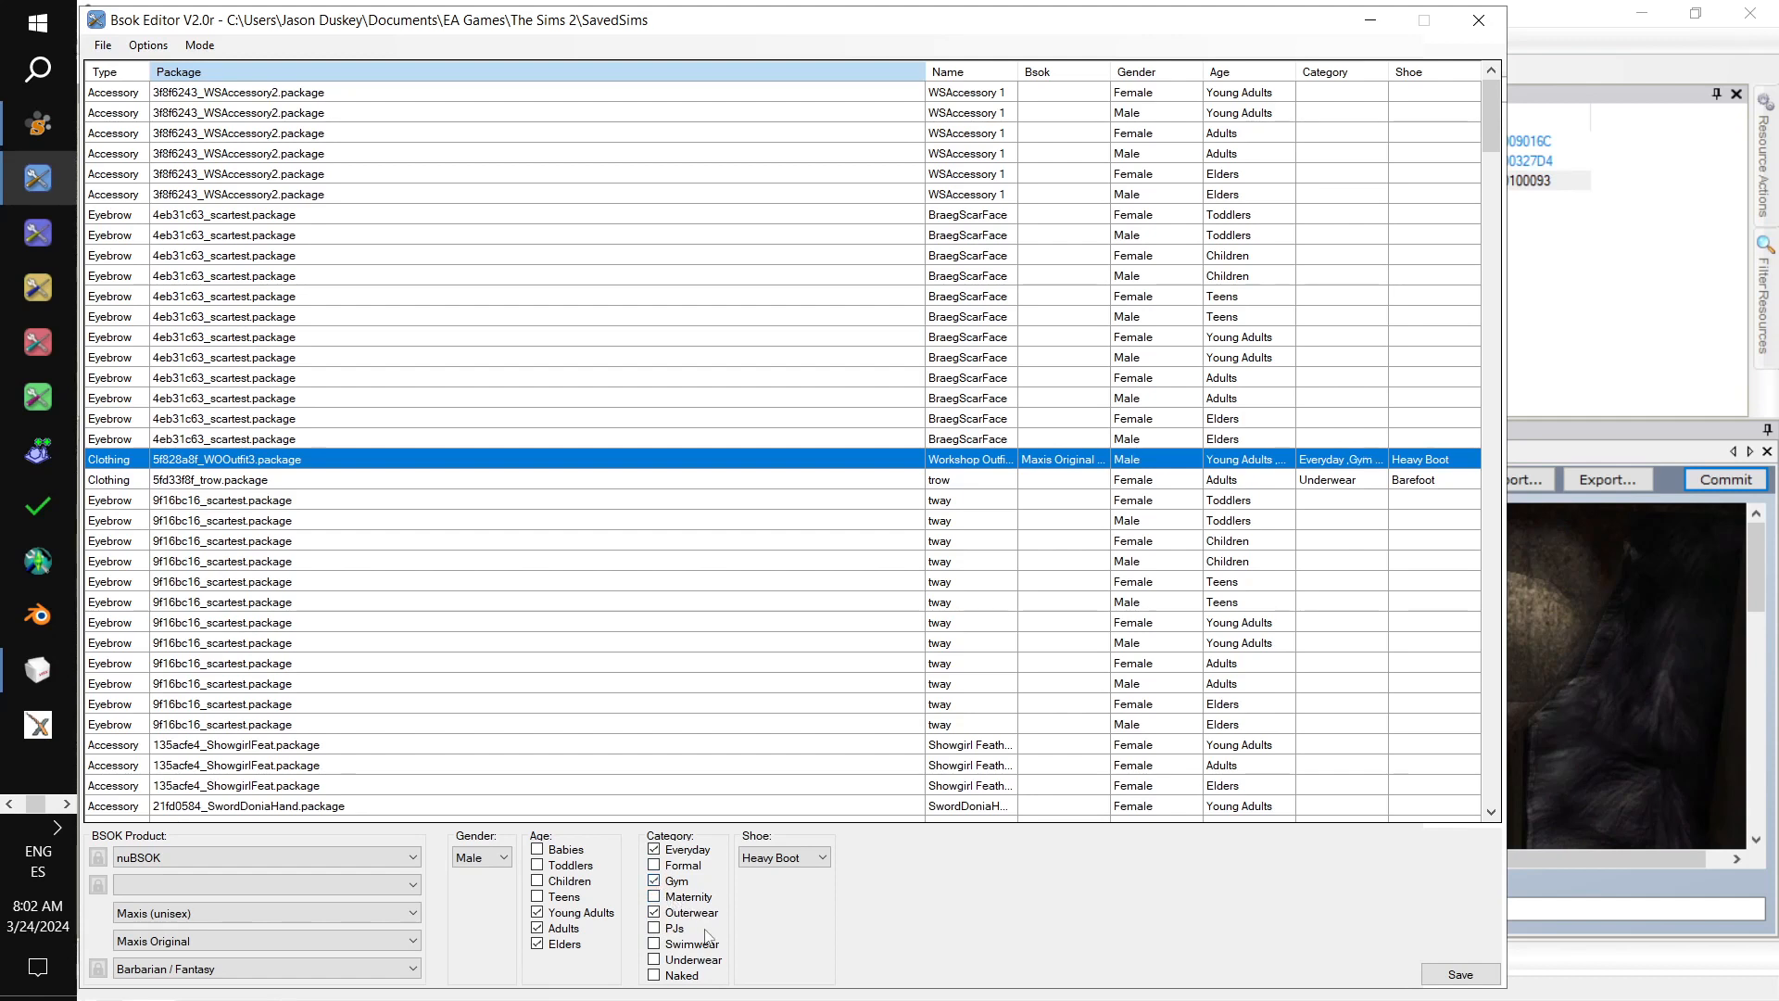
click(1443, 975)
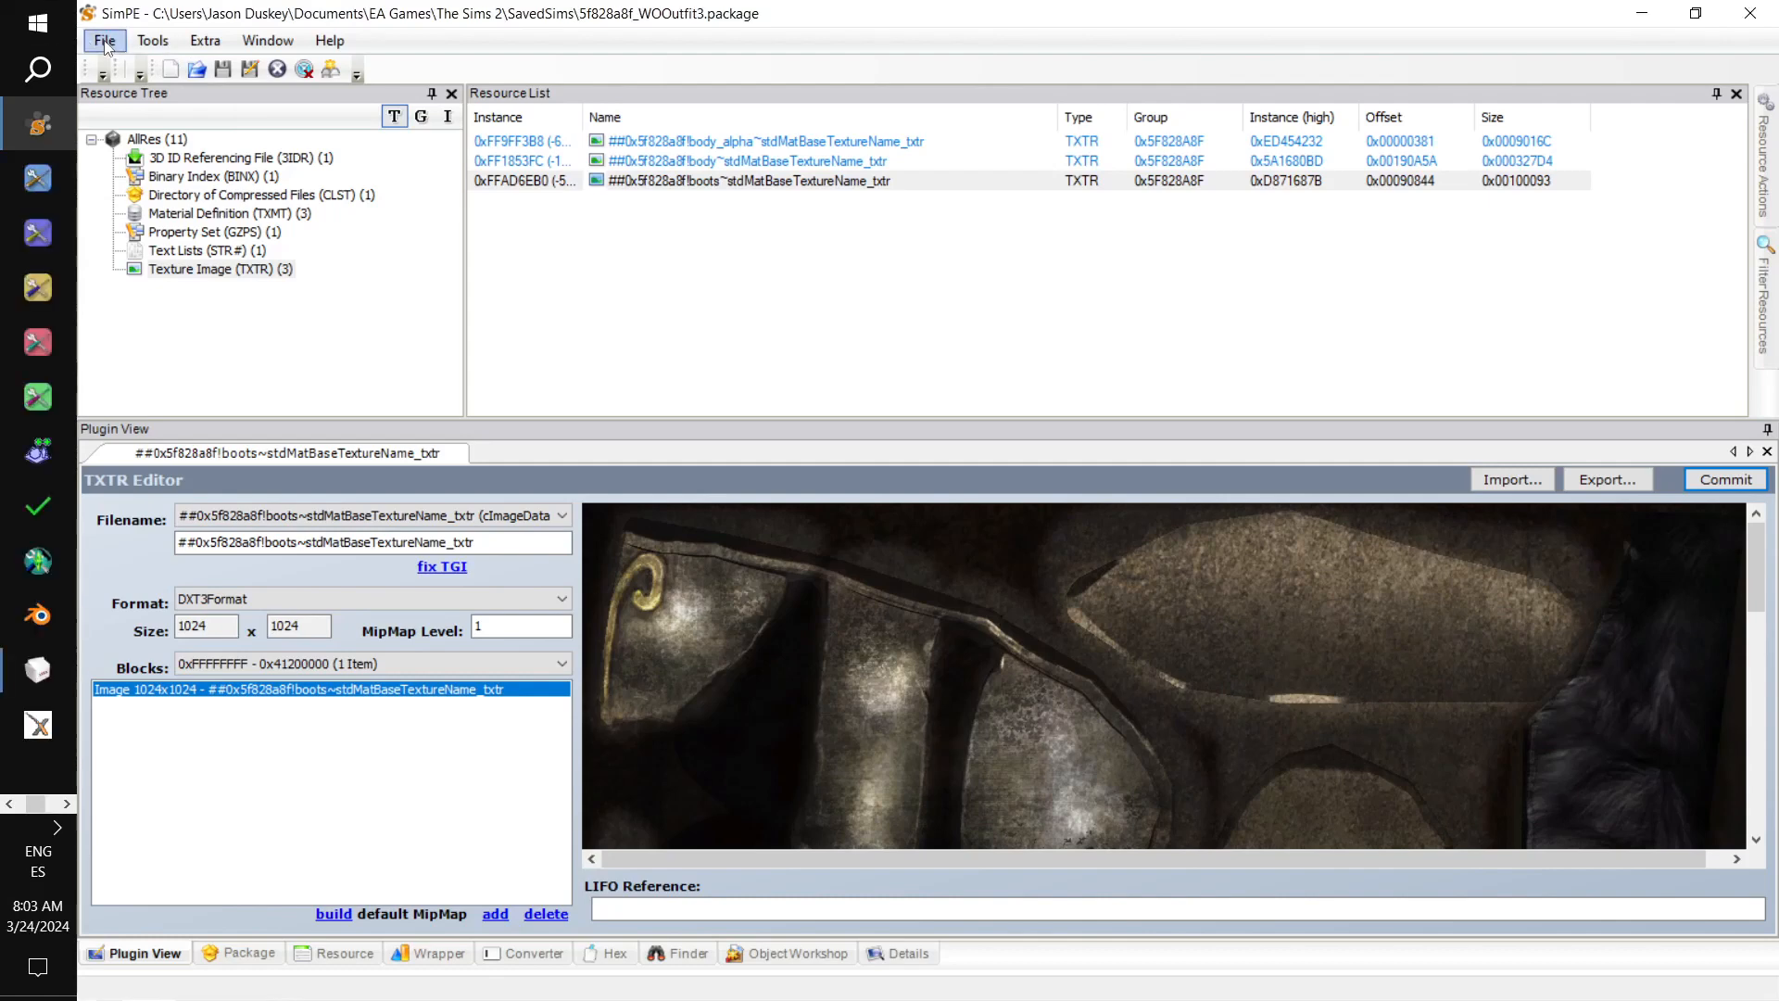
- Return to SimPE, open 3f8f6243_WSAccessory2.package from SavedSims, and display its lens texture image
click(105, 42)
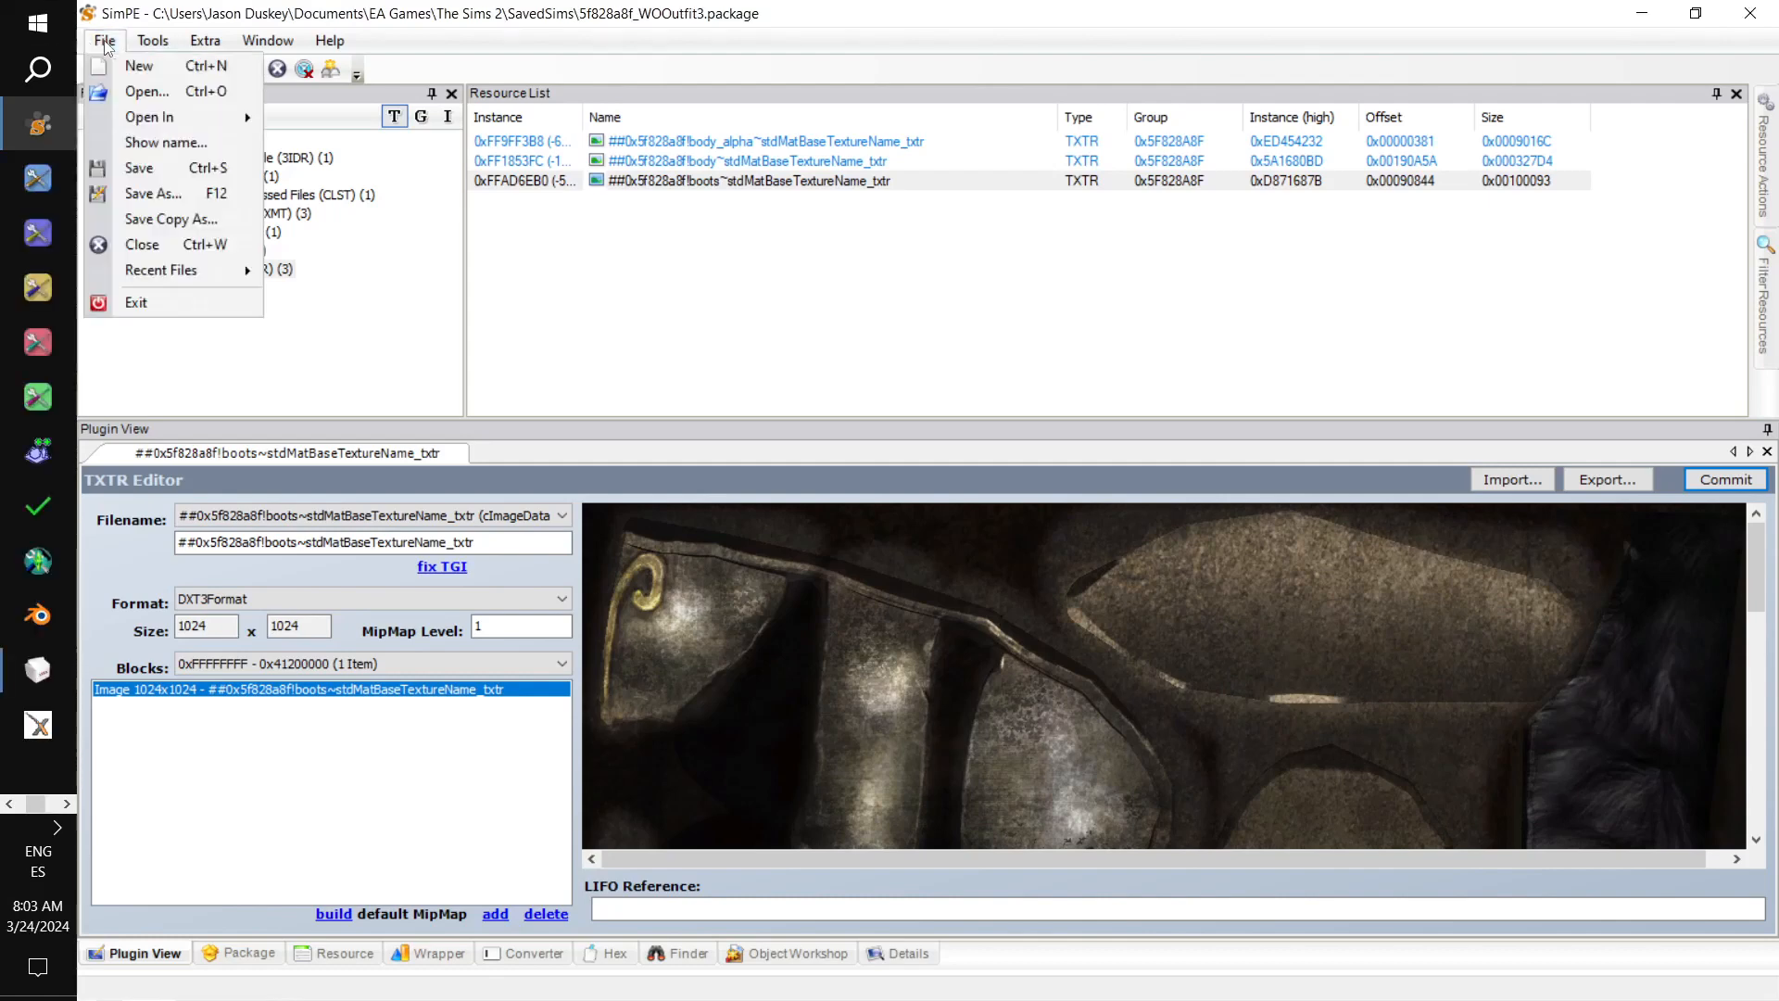
click(136, 96)
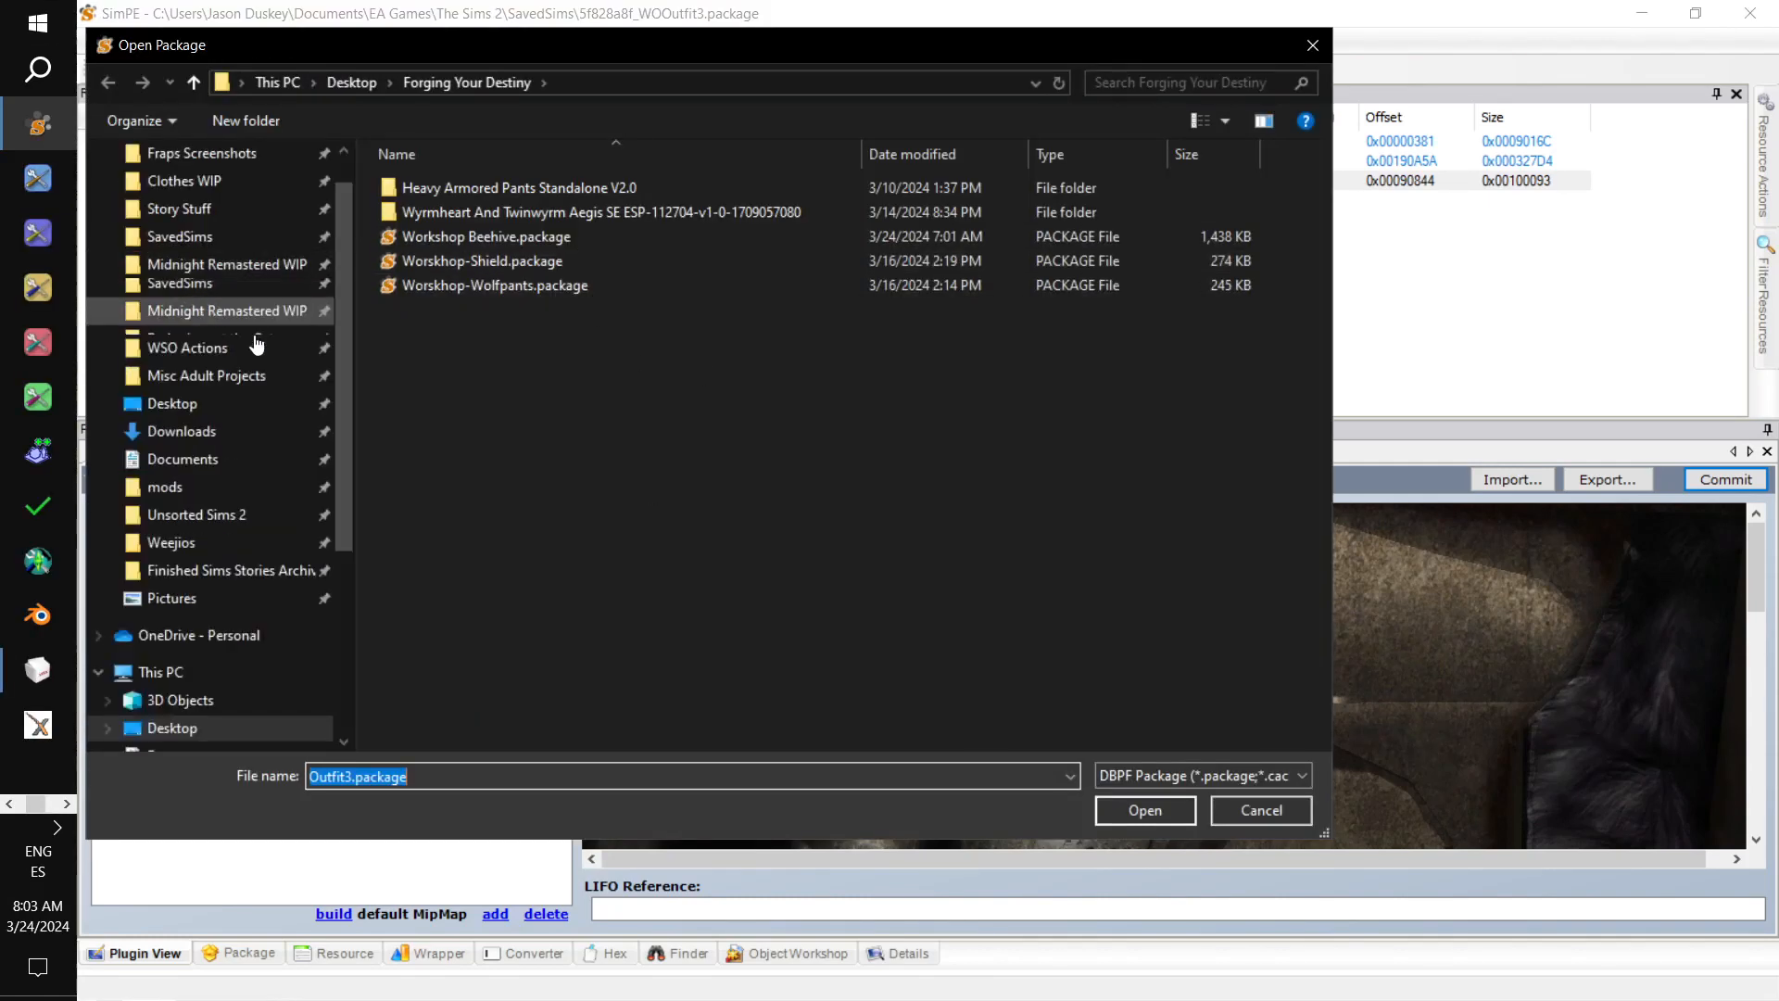
scroll(223, 306, up, 1)
click(224, 294)
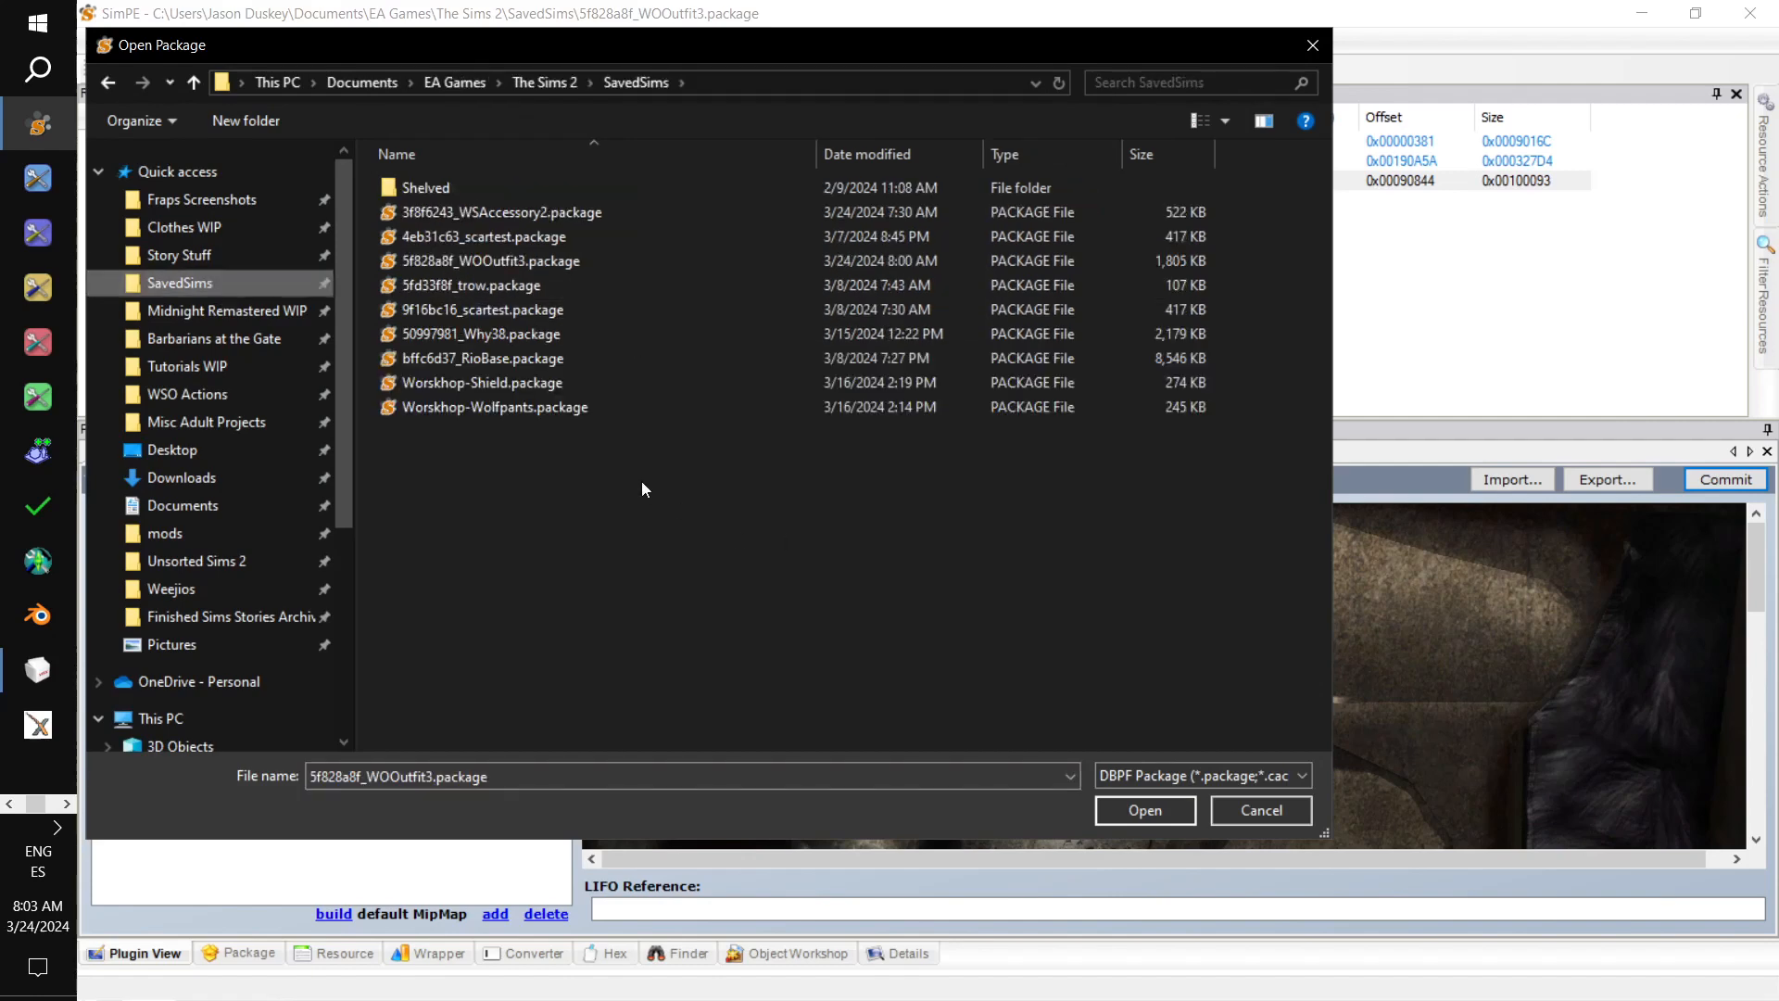
double_click(589, 214)
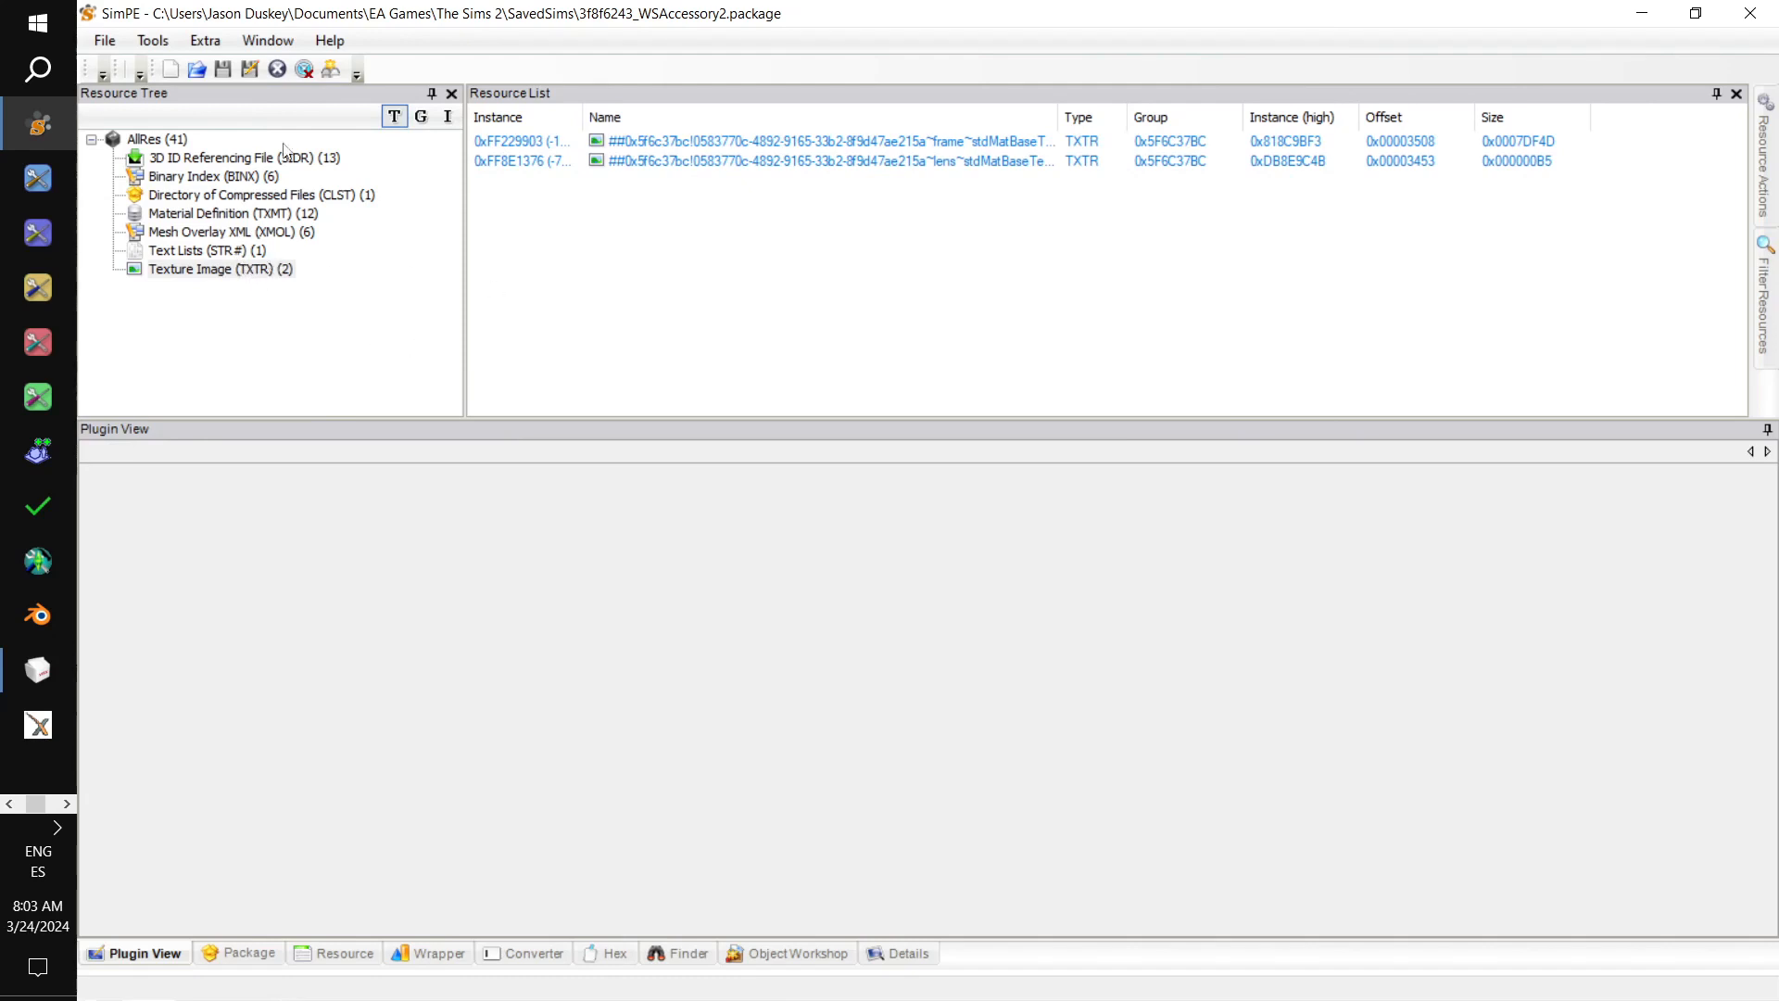
click(663, 162)
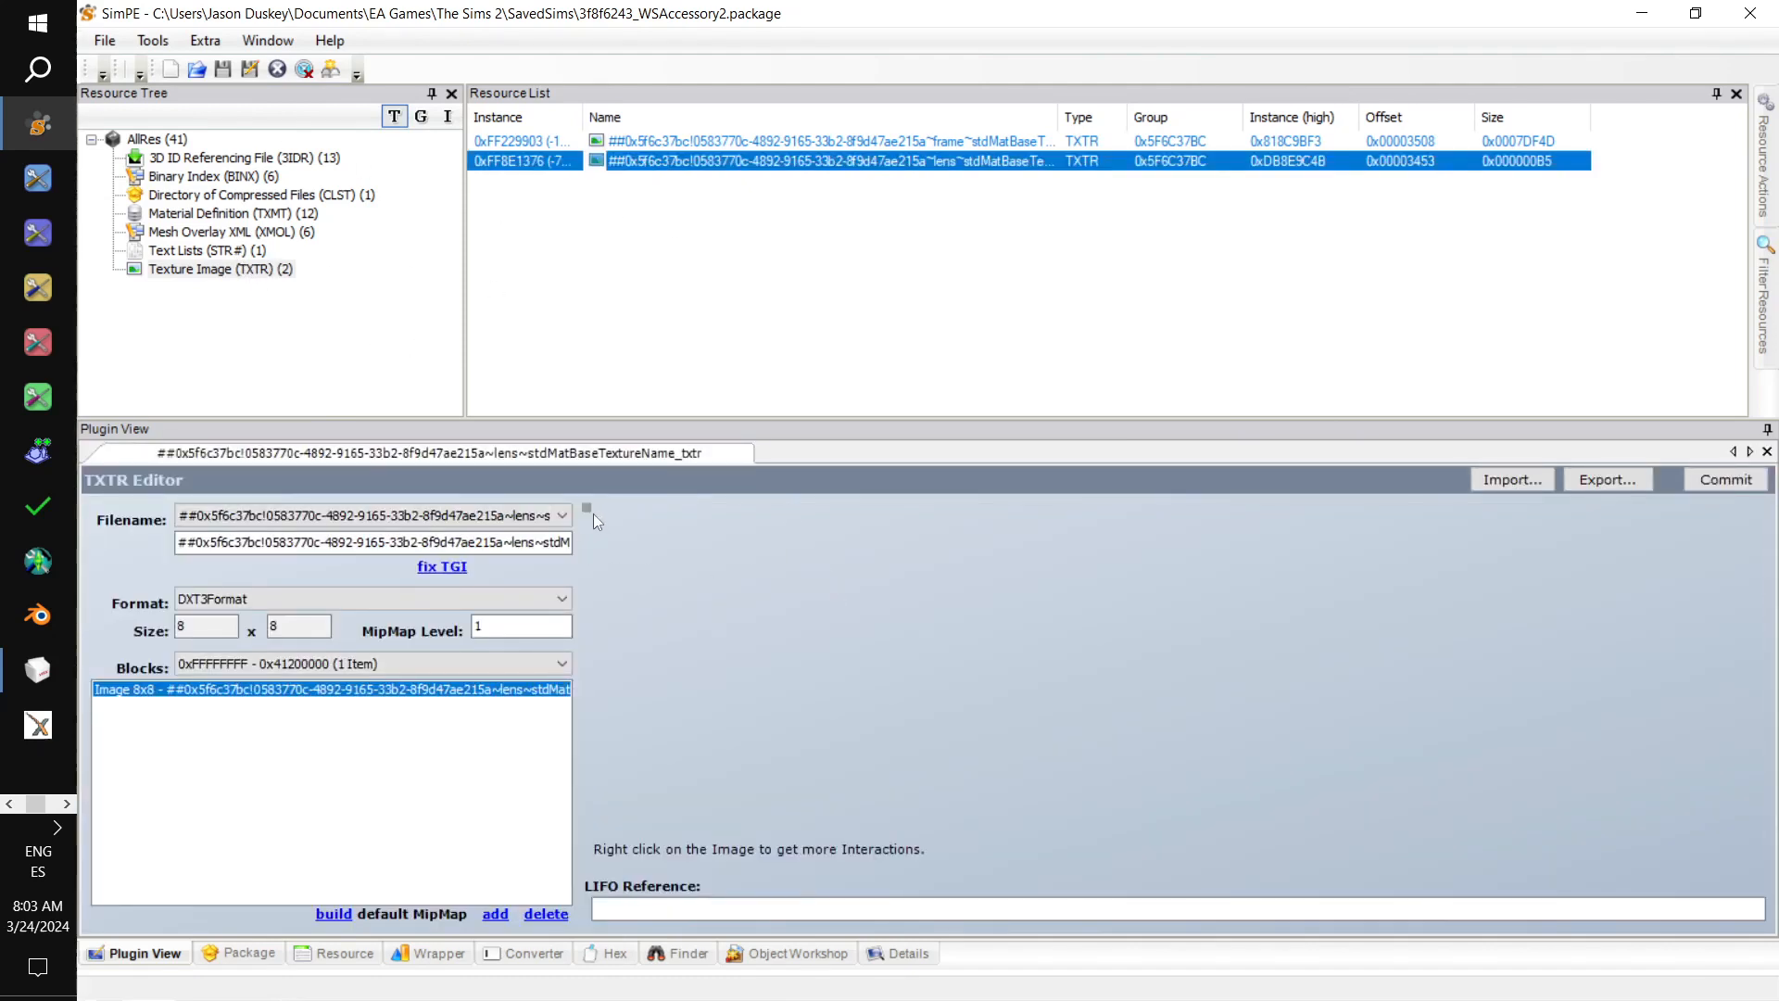
- Build the lens texture as DXT from fgctwinwyrmaegis_d copy.png in the Forging Your Destiny folder and commit it
right_click(589, 508)
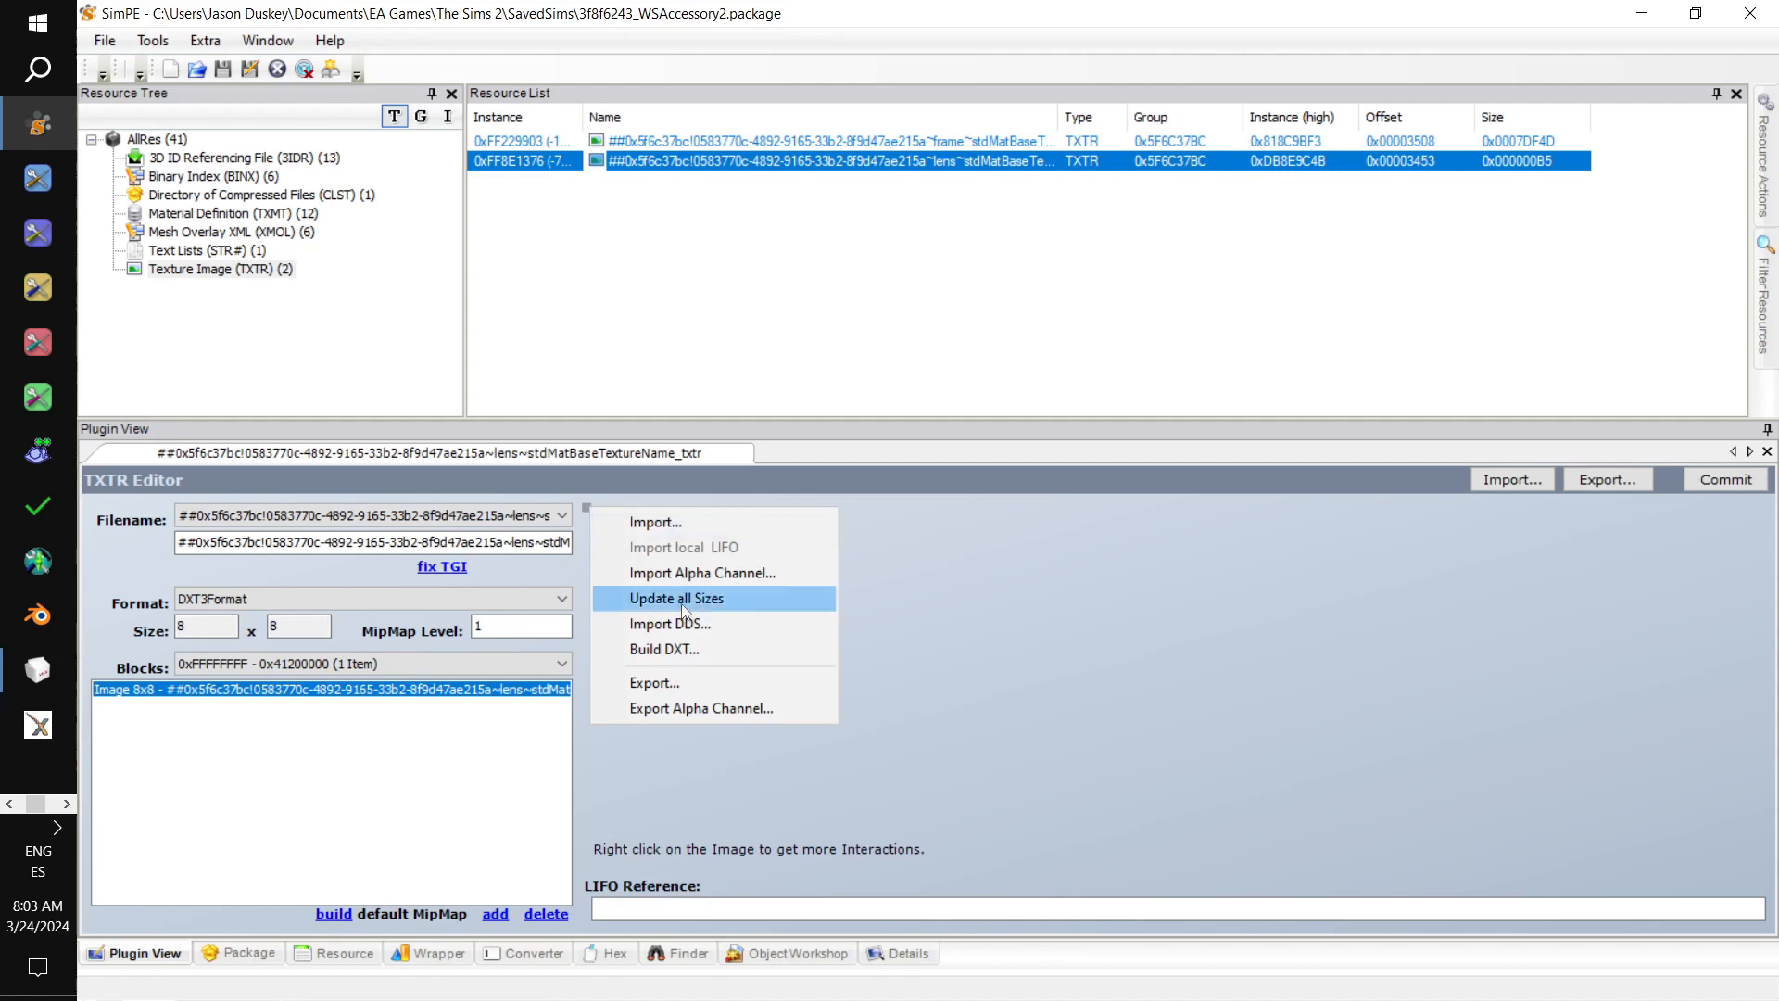
click(697, 652)
click(366, 431)
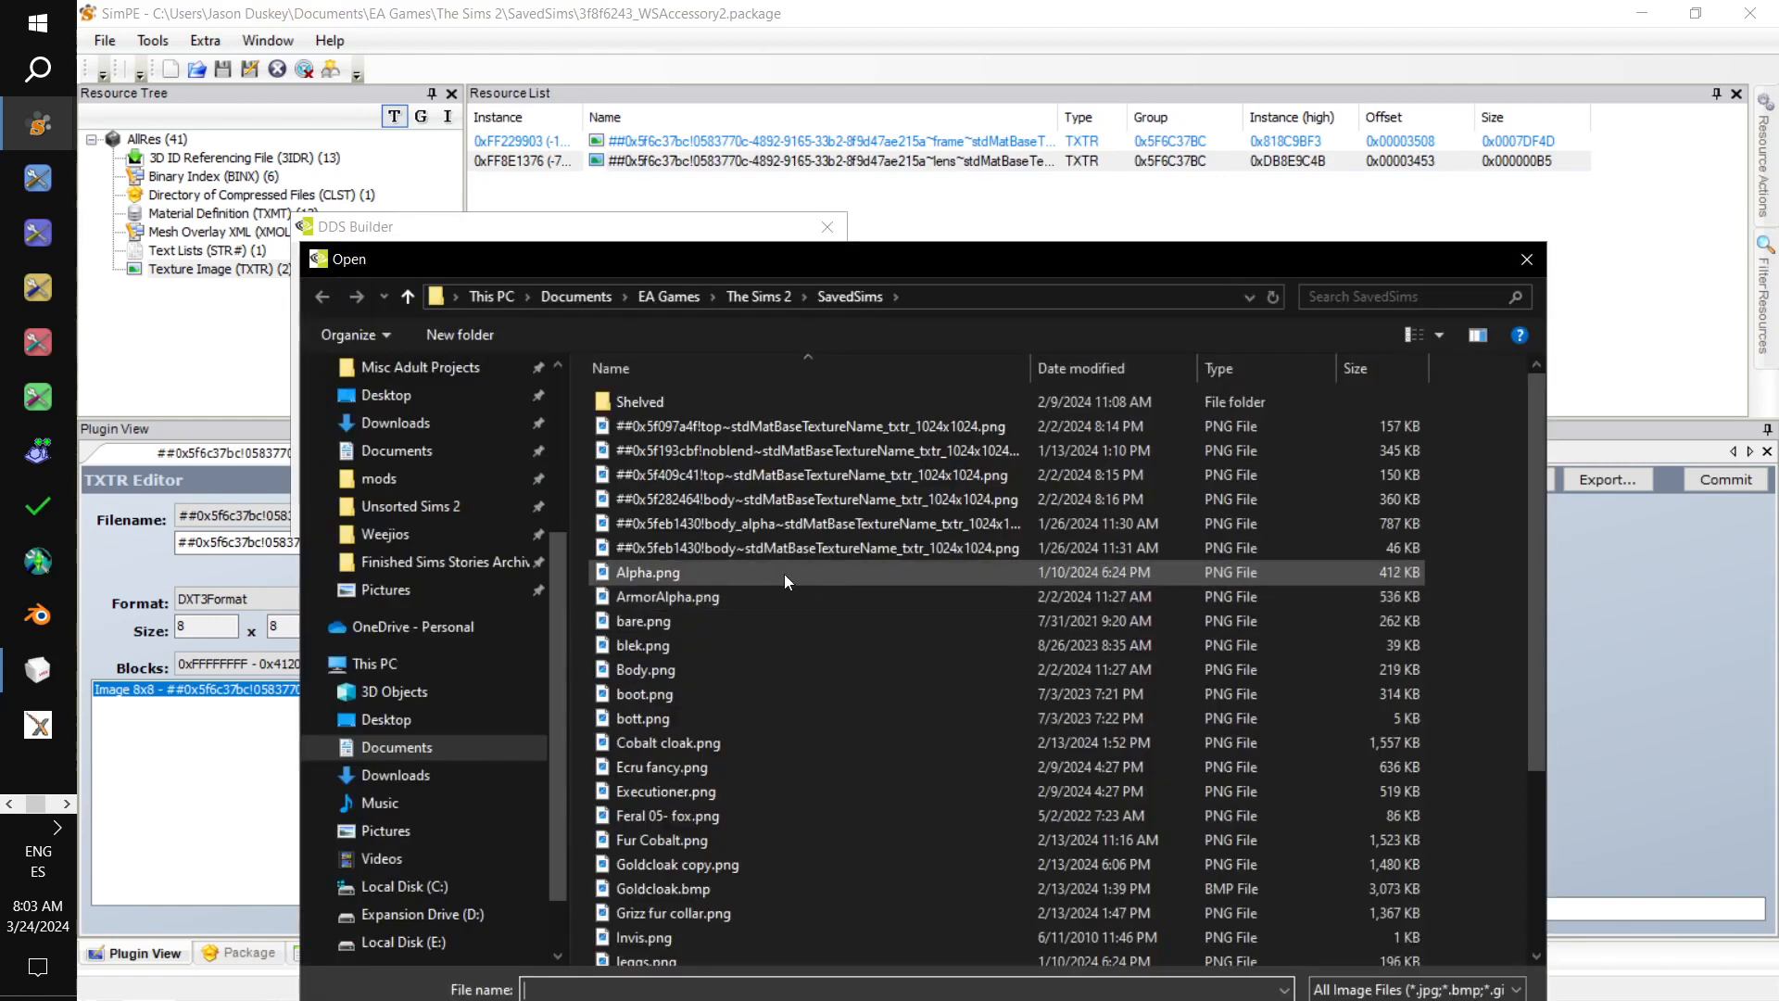
scroll(415, 681, up, 3)
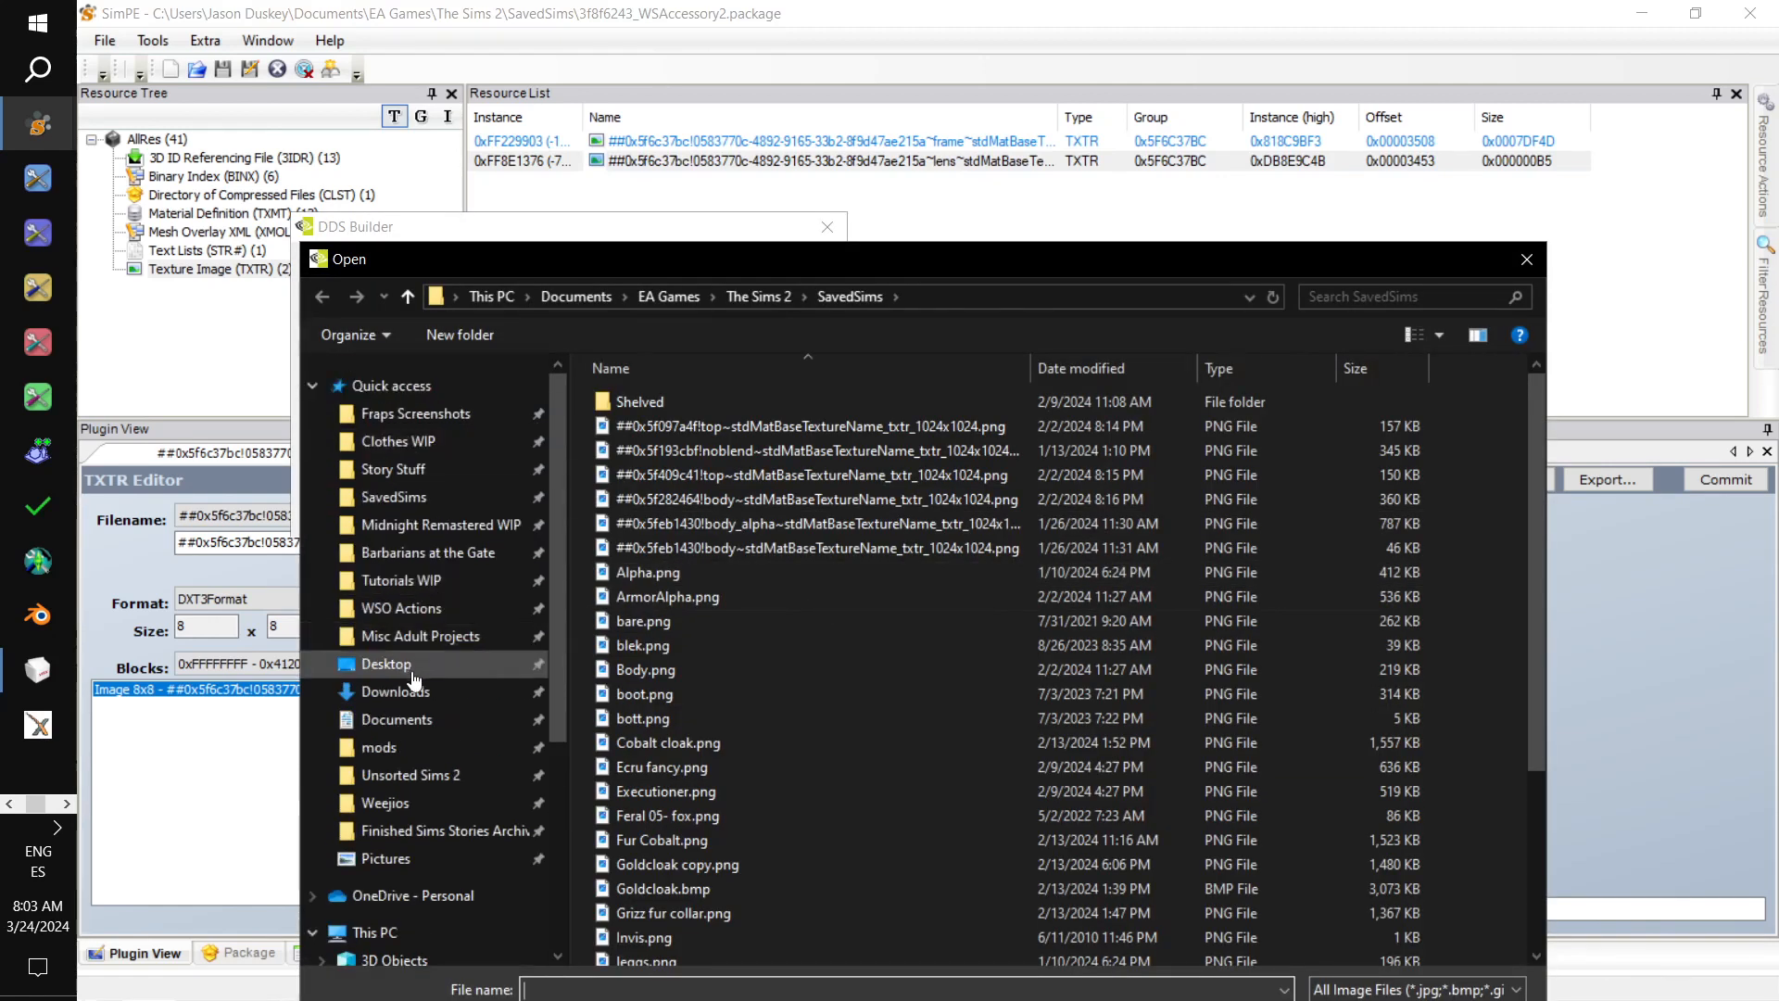
click(412, 674)
double_click(755, 477)
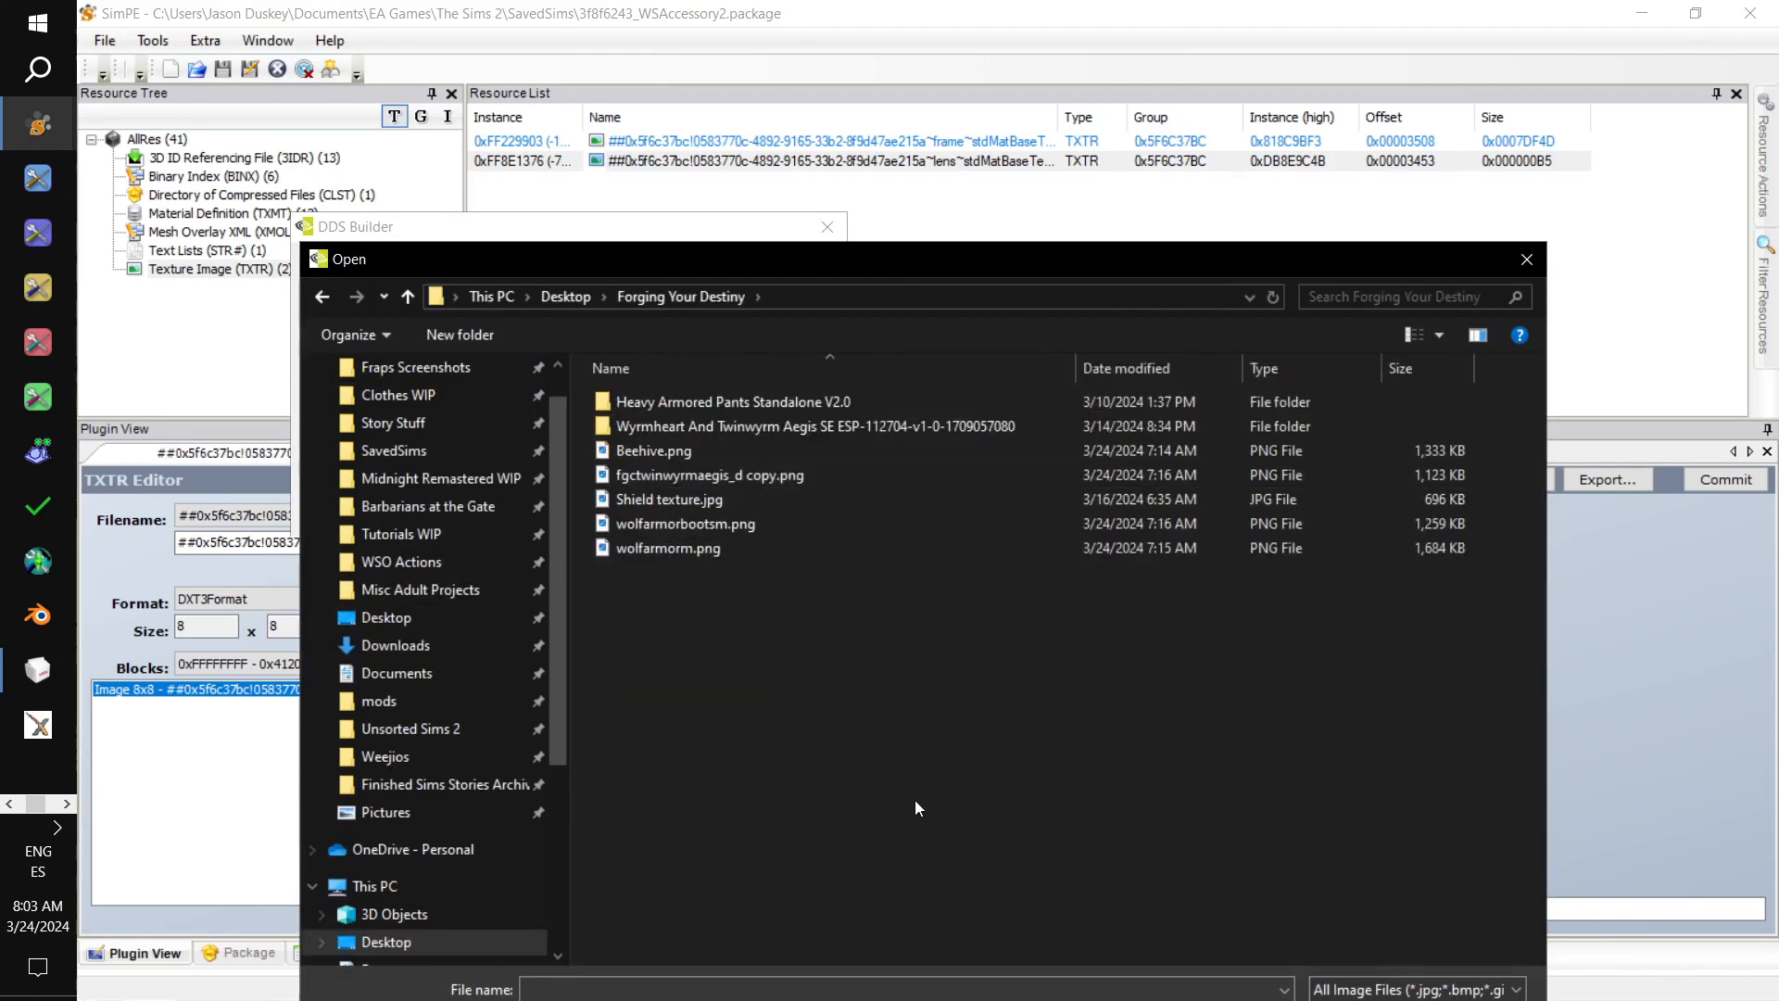
click(760, 476)
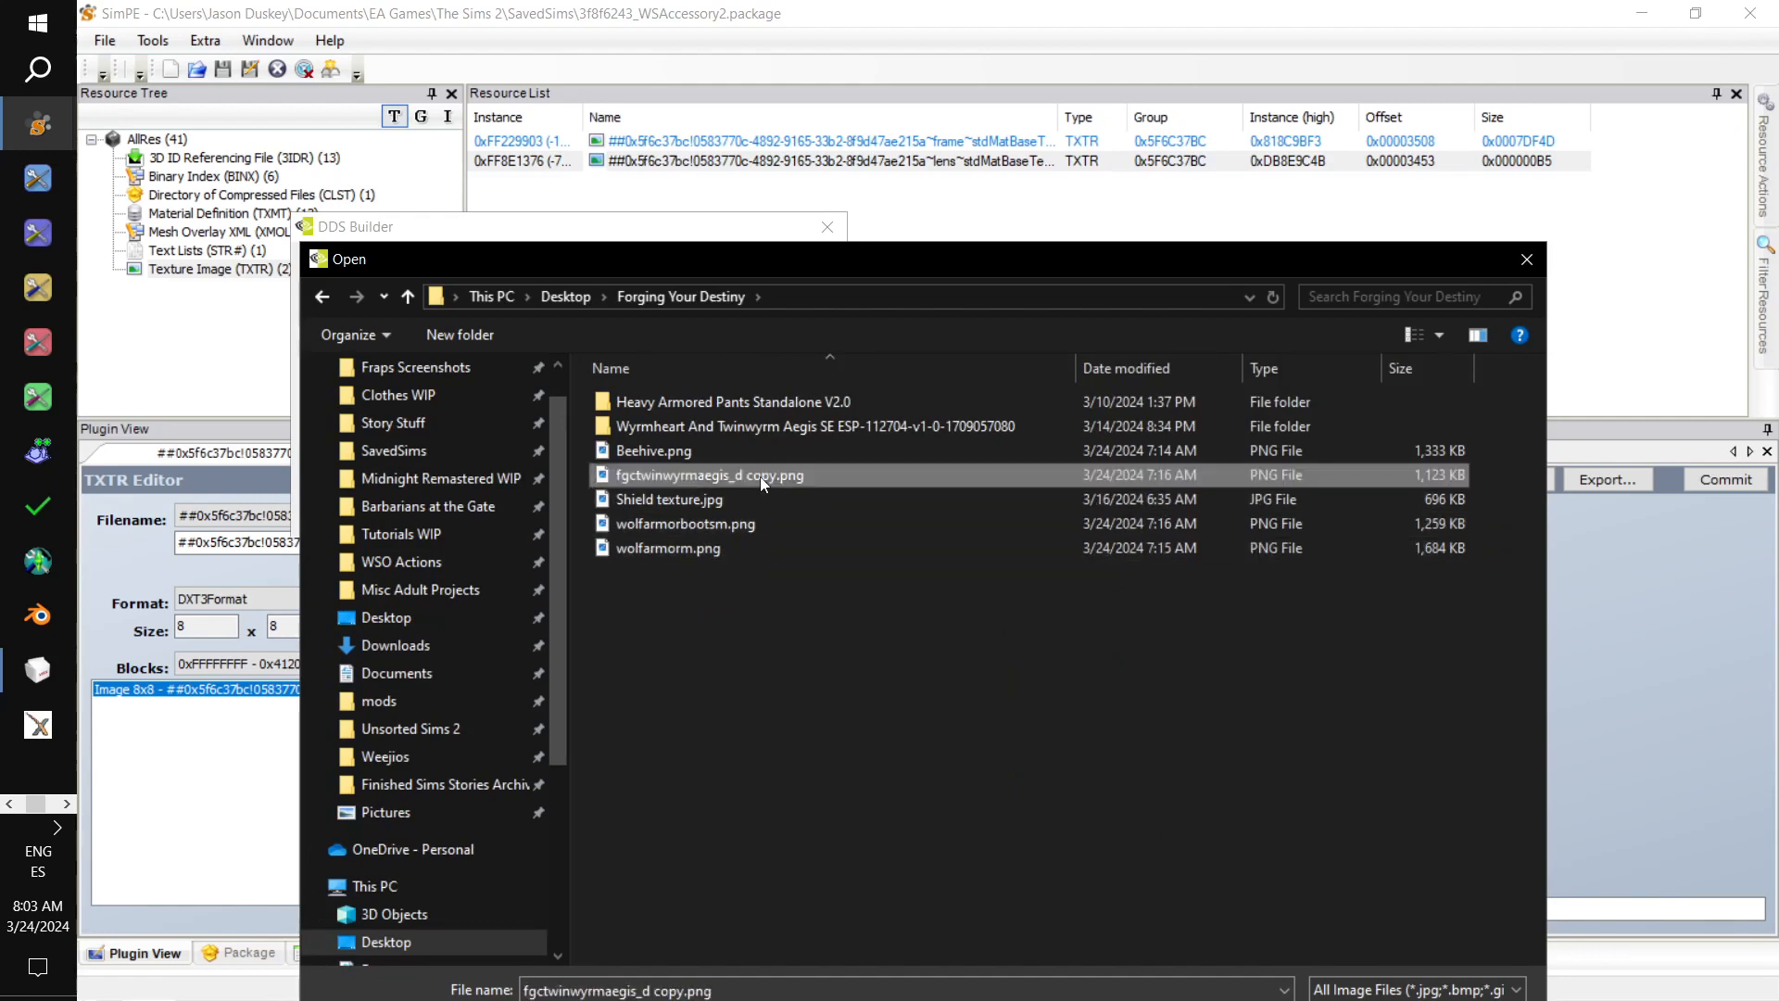
double_click(760, 477)
click(786, 523)
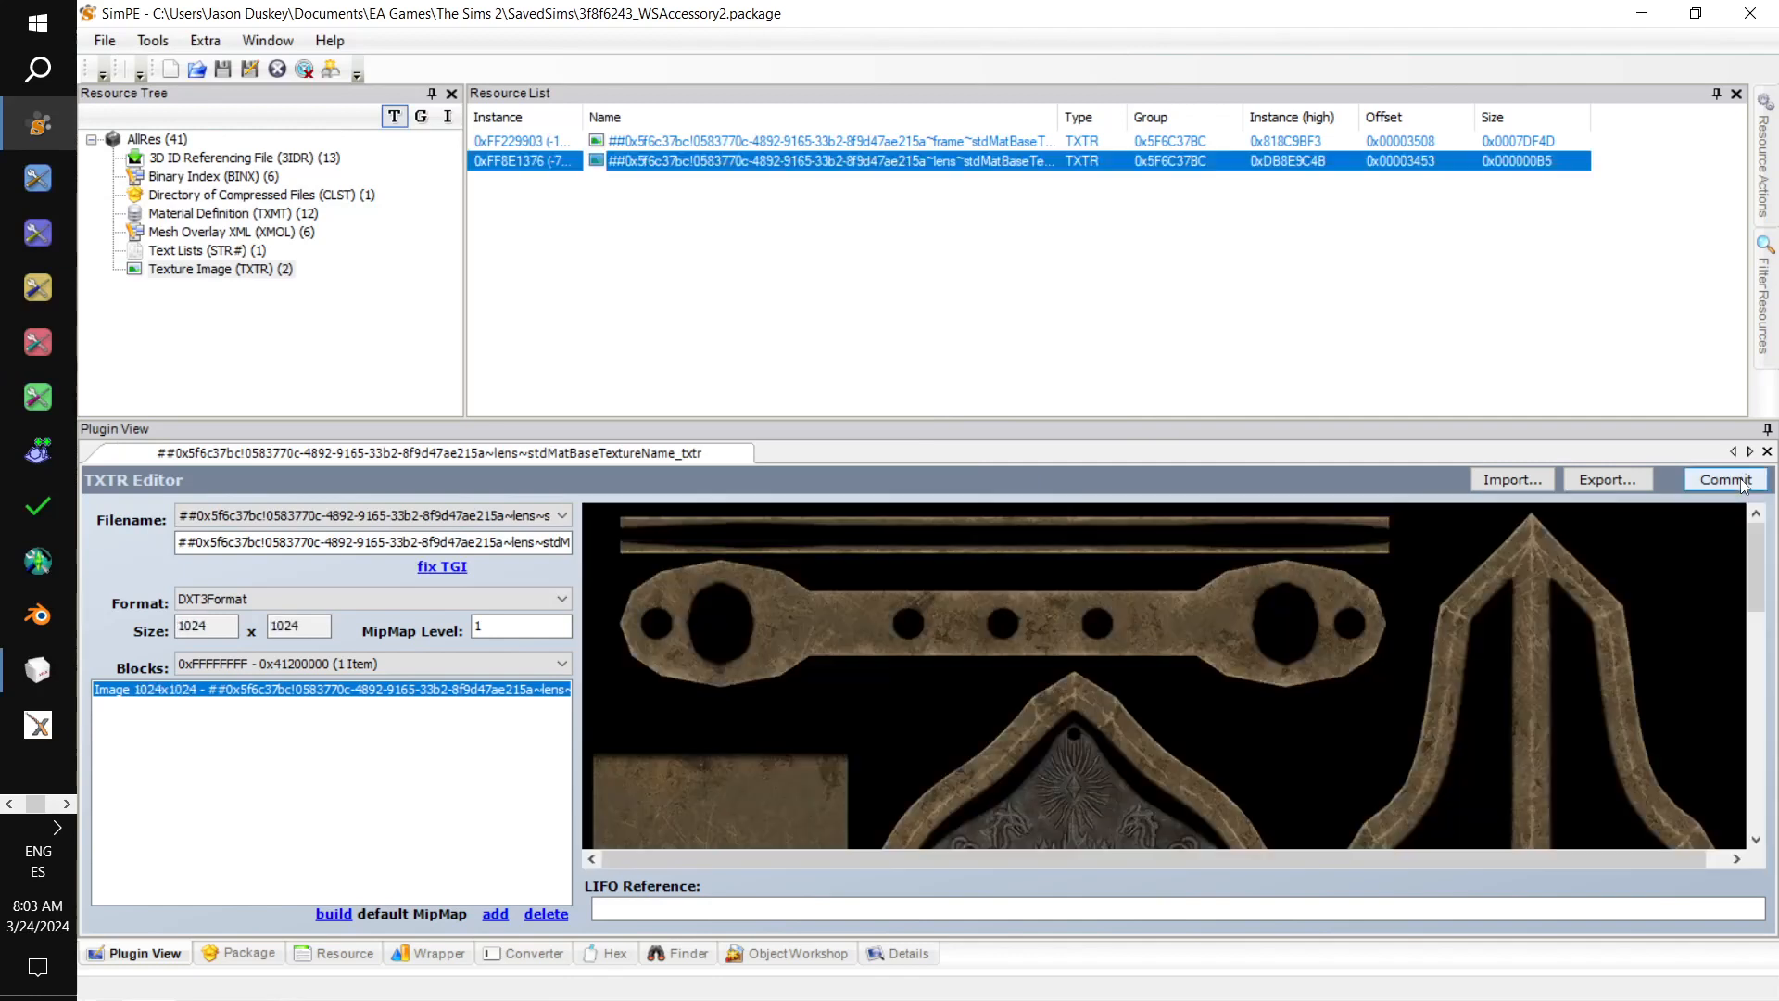
click(1725, 479)
click(997, 590)
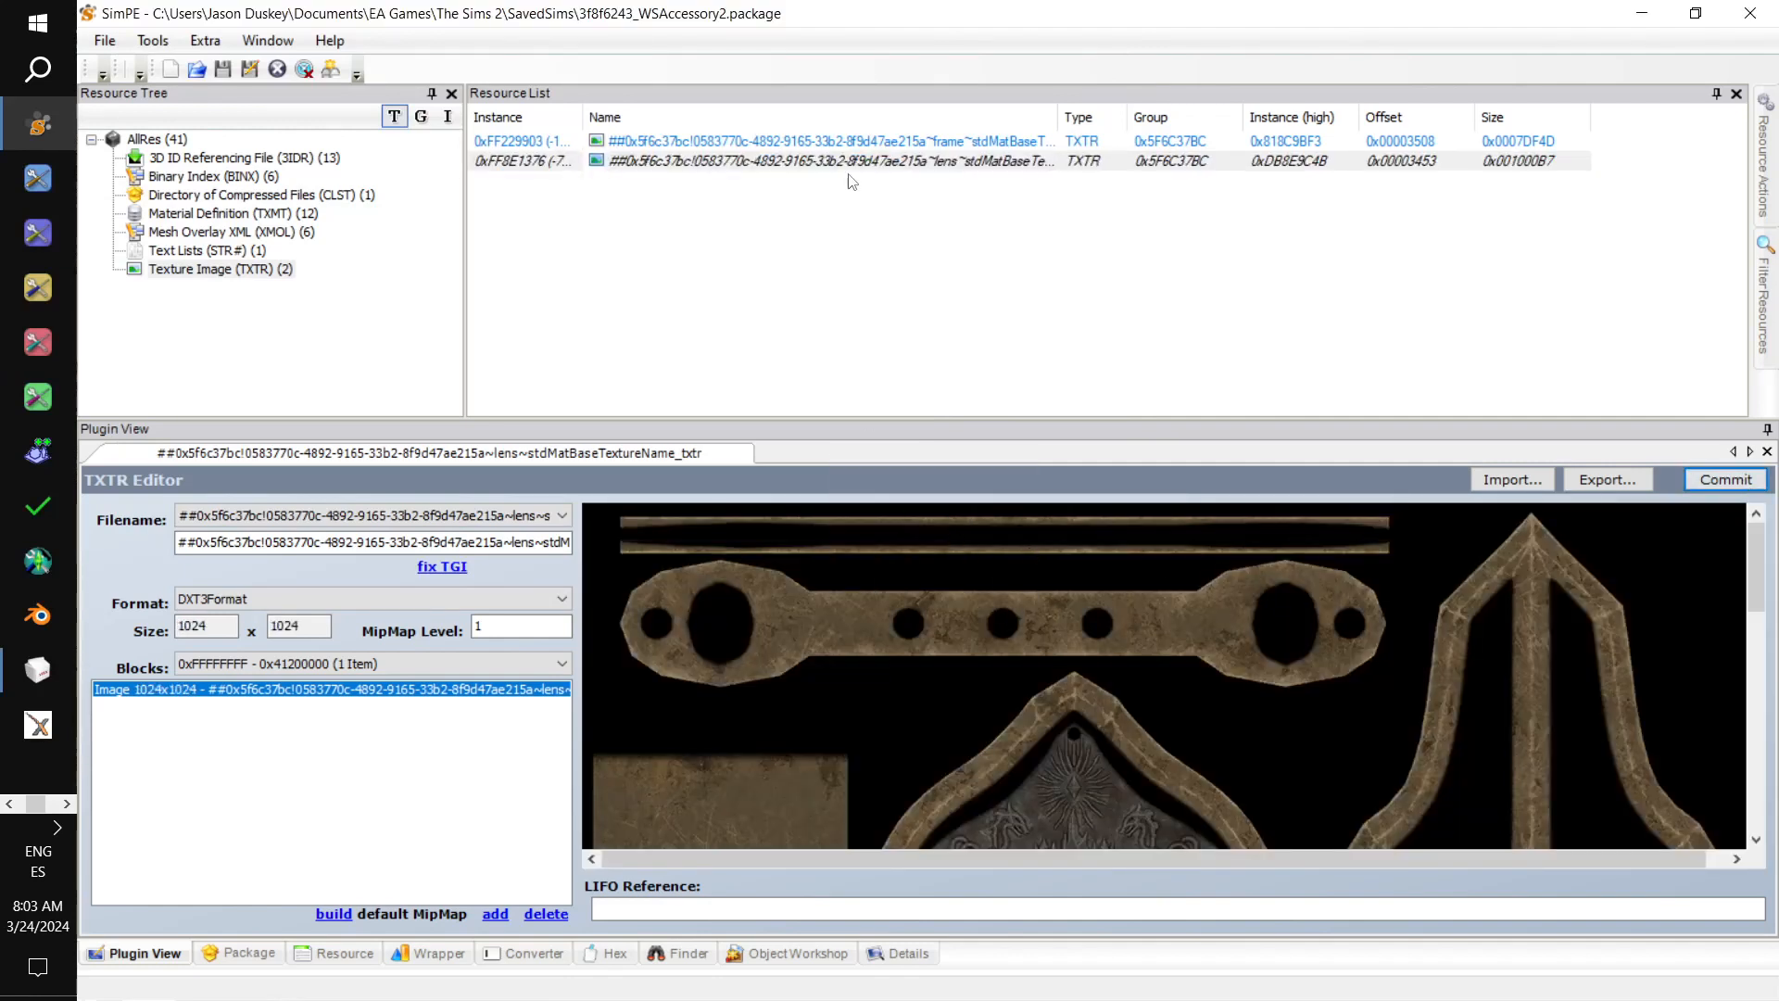
- Build the frame texture as DXT from the same image used for the lens texture, commit it, and save the package
click(849, 146)
right_click(762, 680)
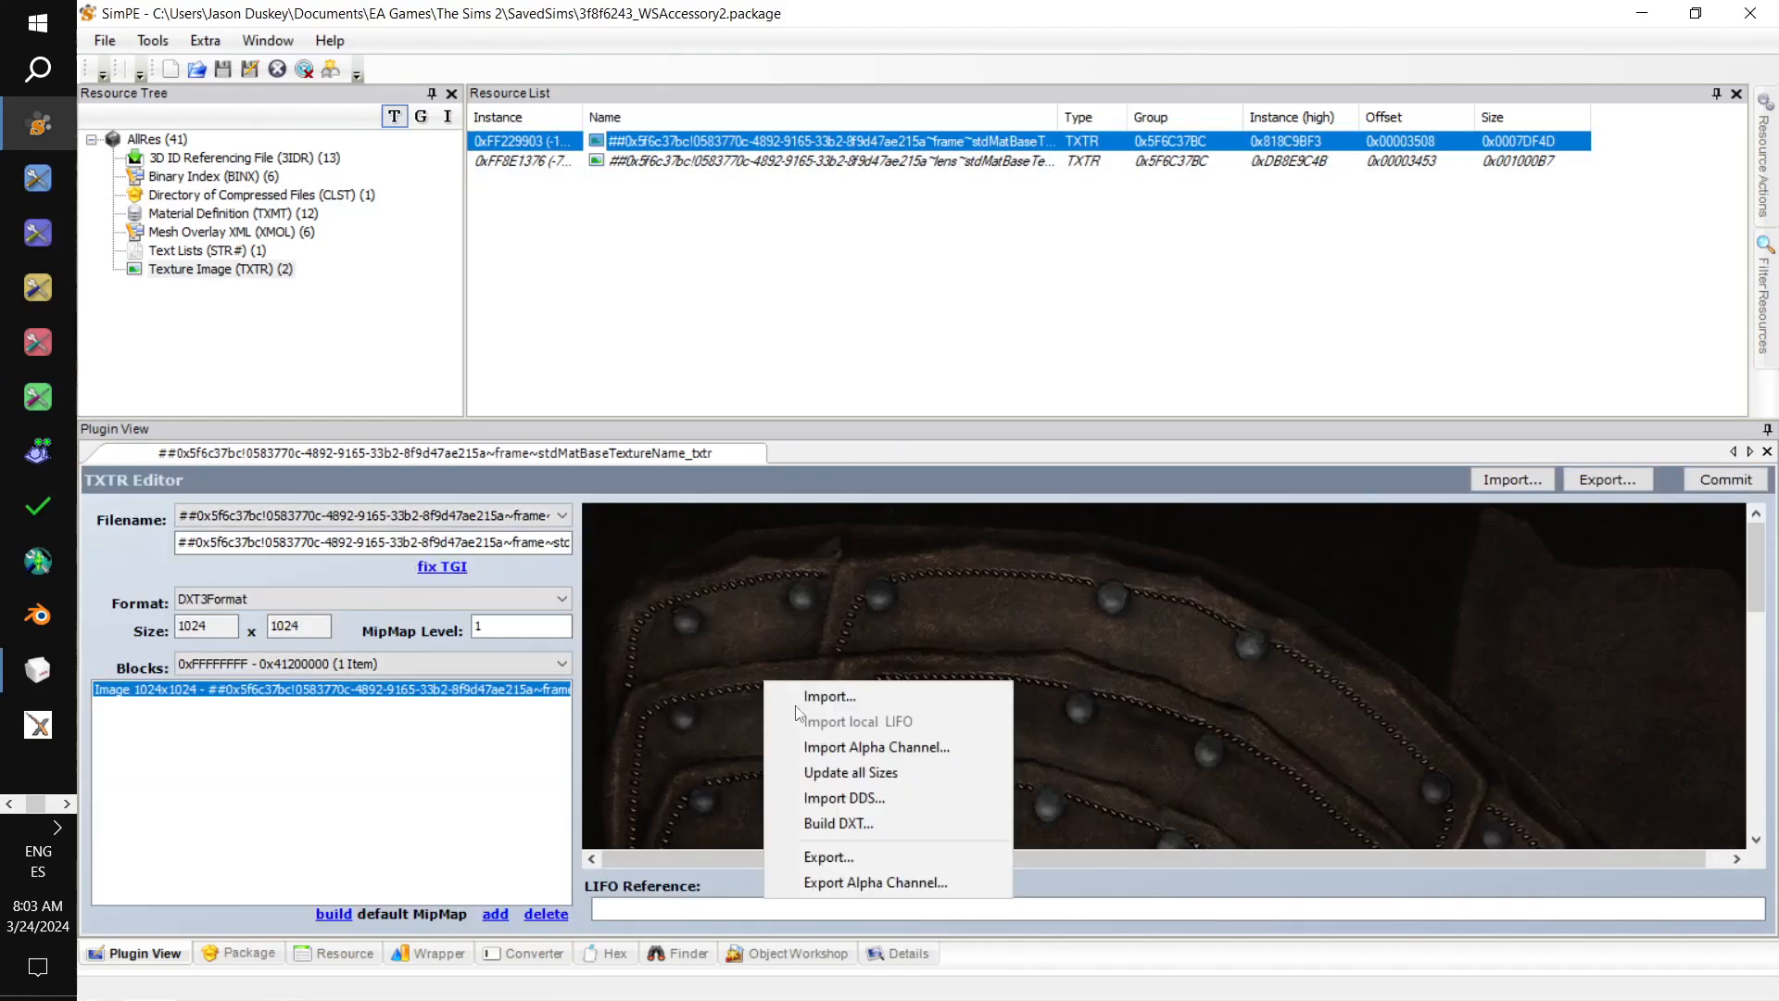
click(816, 819)
click(215, 277)
double_click(652, 326)
click(647, 364)
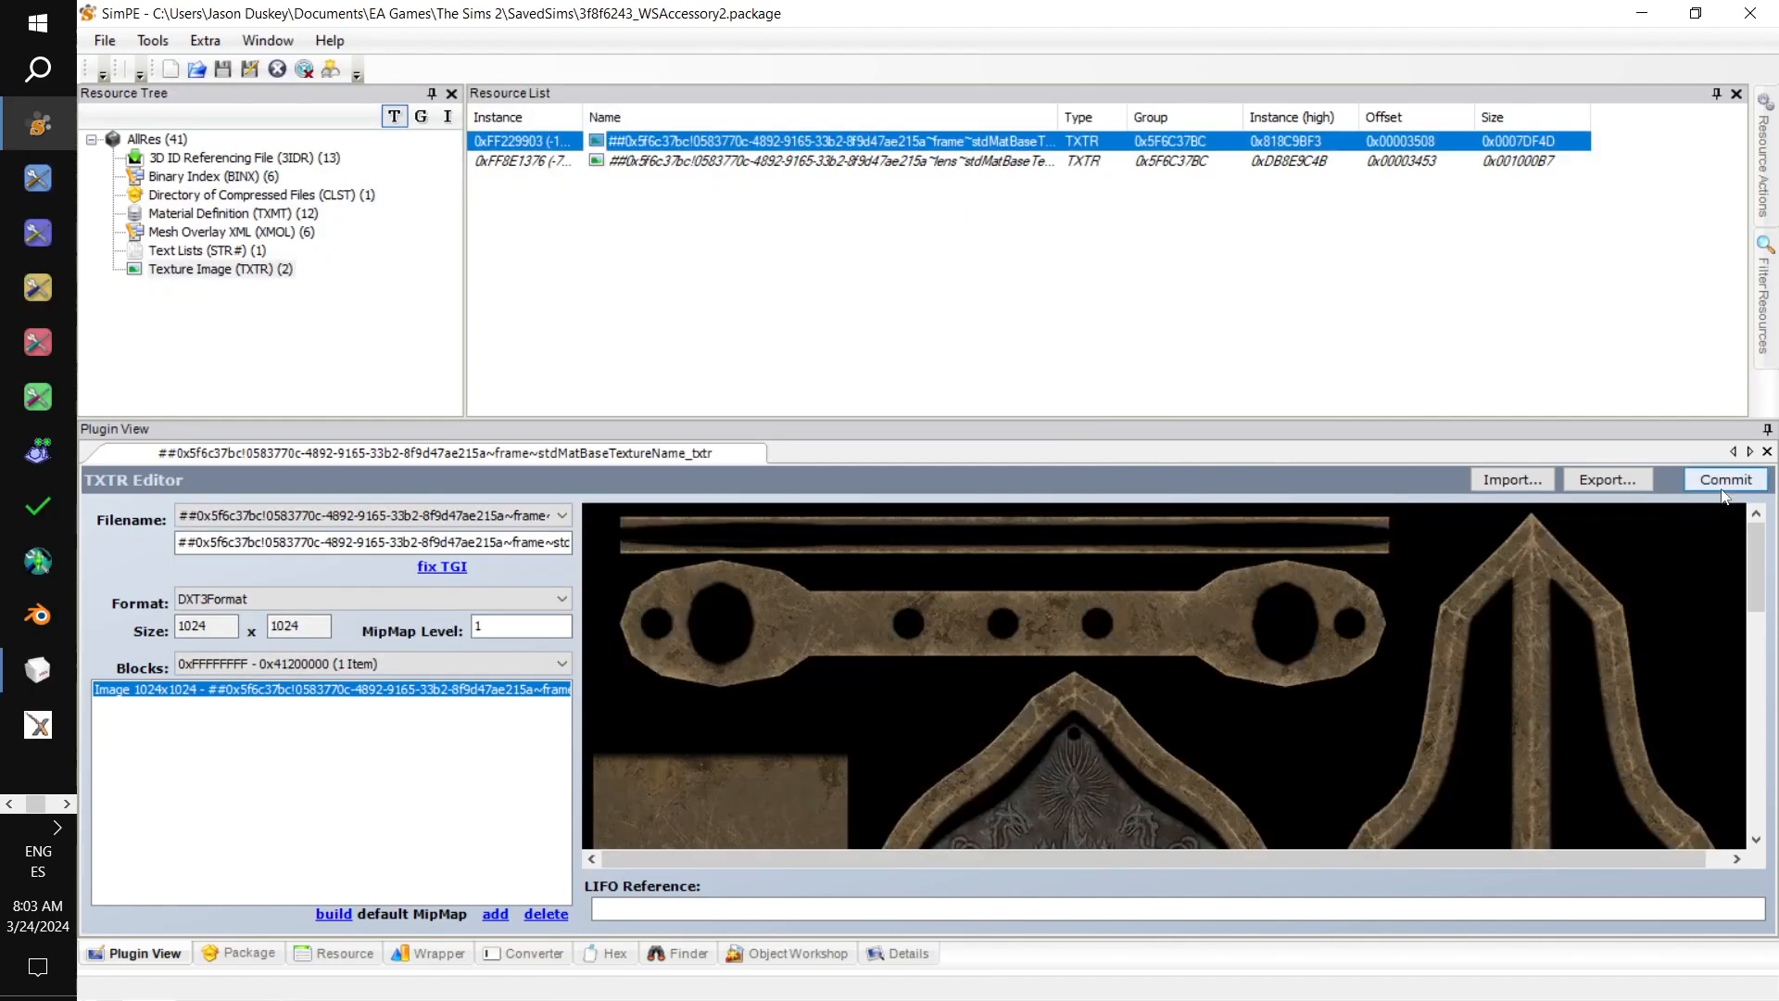
click(1726, 479)
click(982, 578)
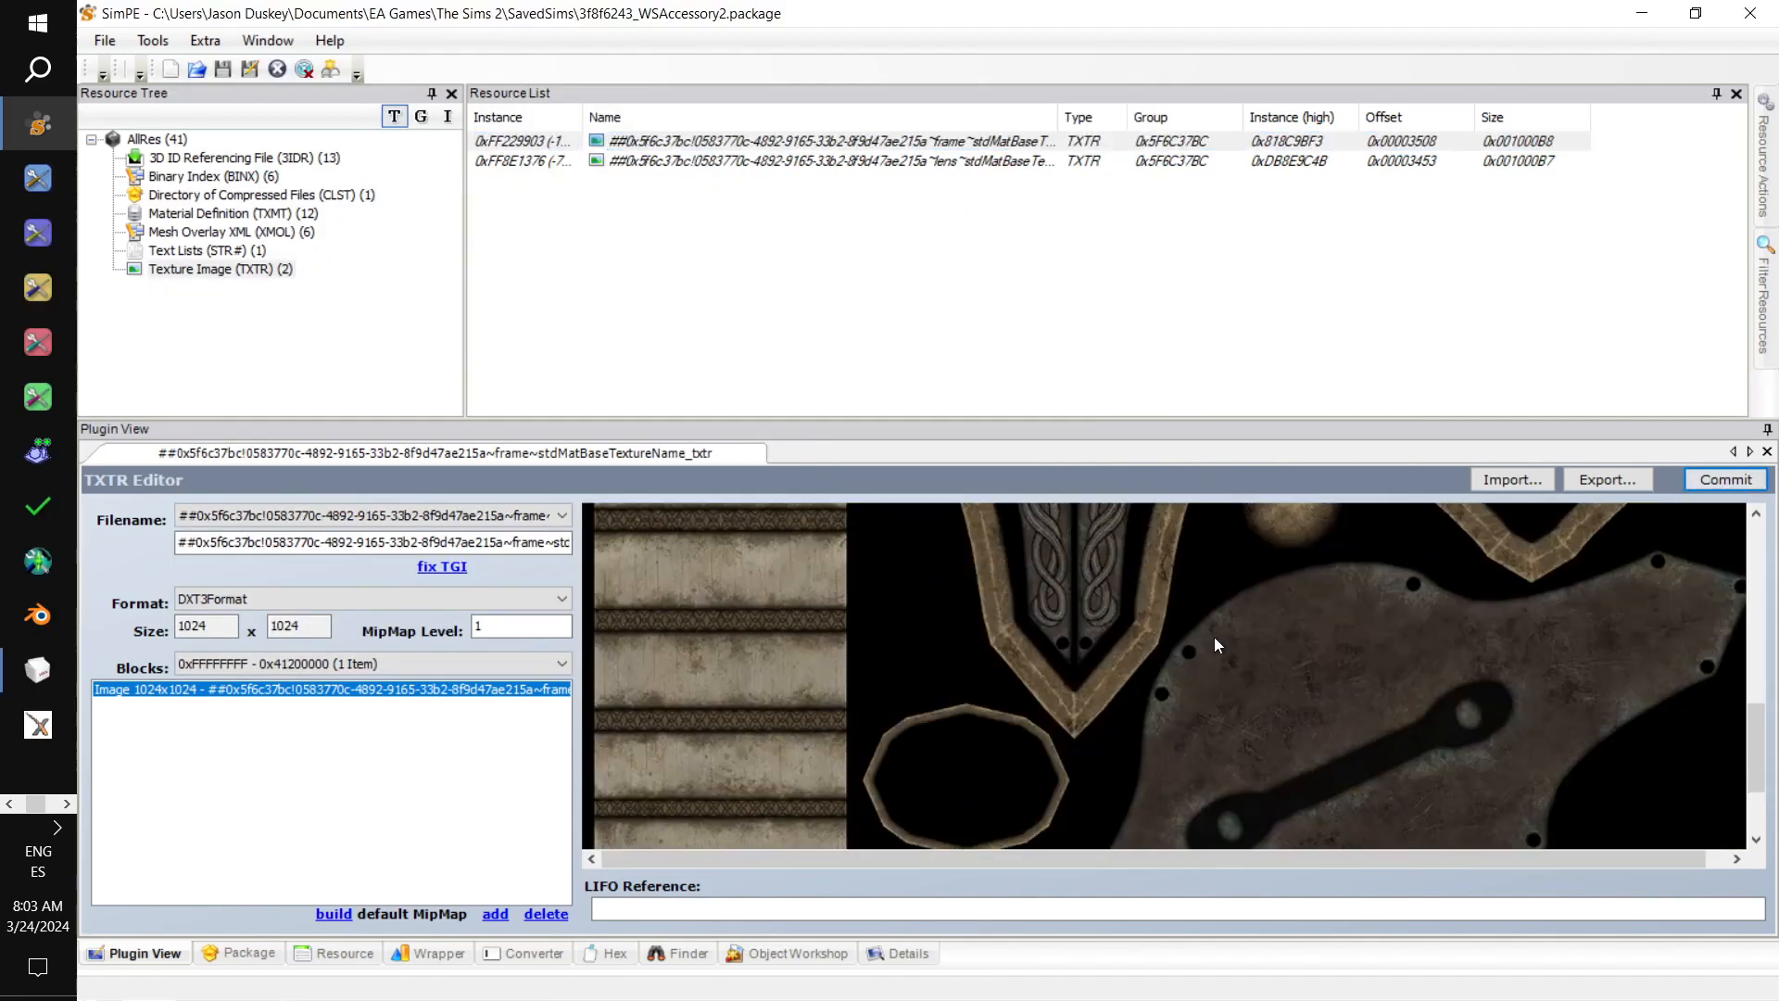
click(105, 41)
click(141, 167)
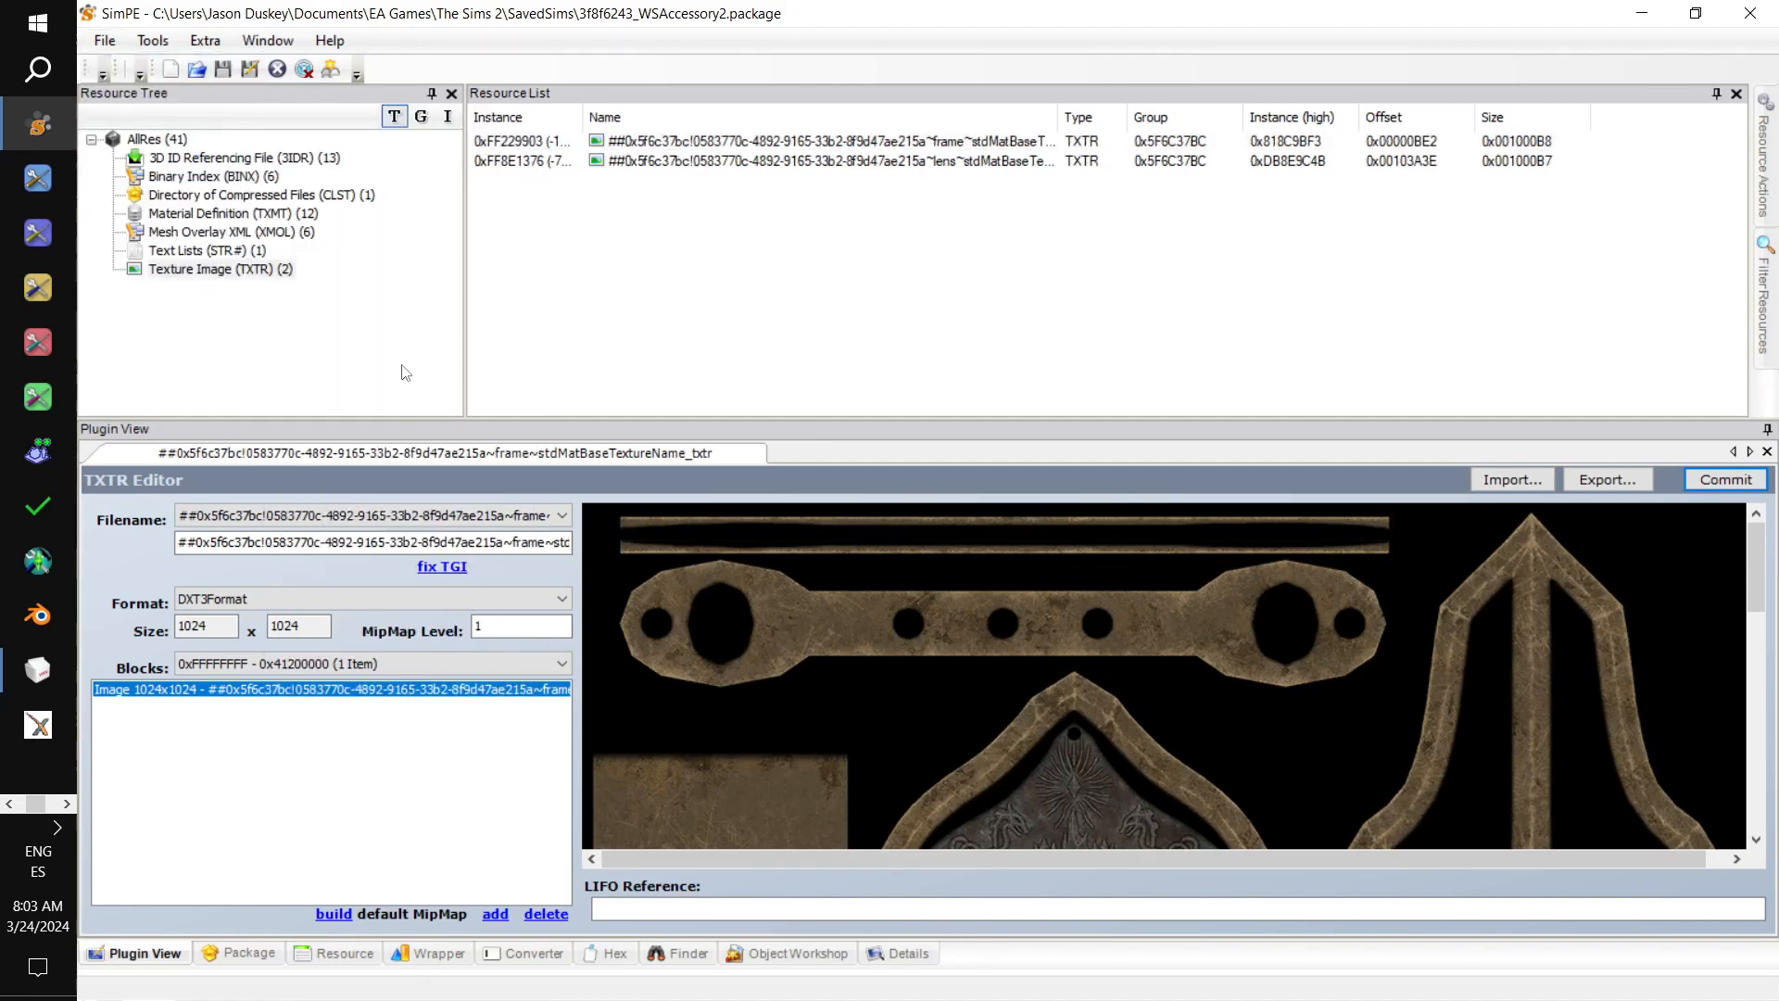
- List the package's 3D ID Referencing File (3IDR) resources and sort them by ascending instance
click(303, 232)
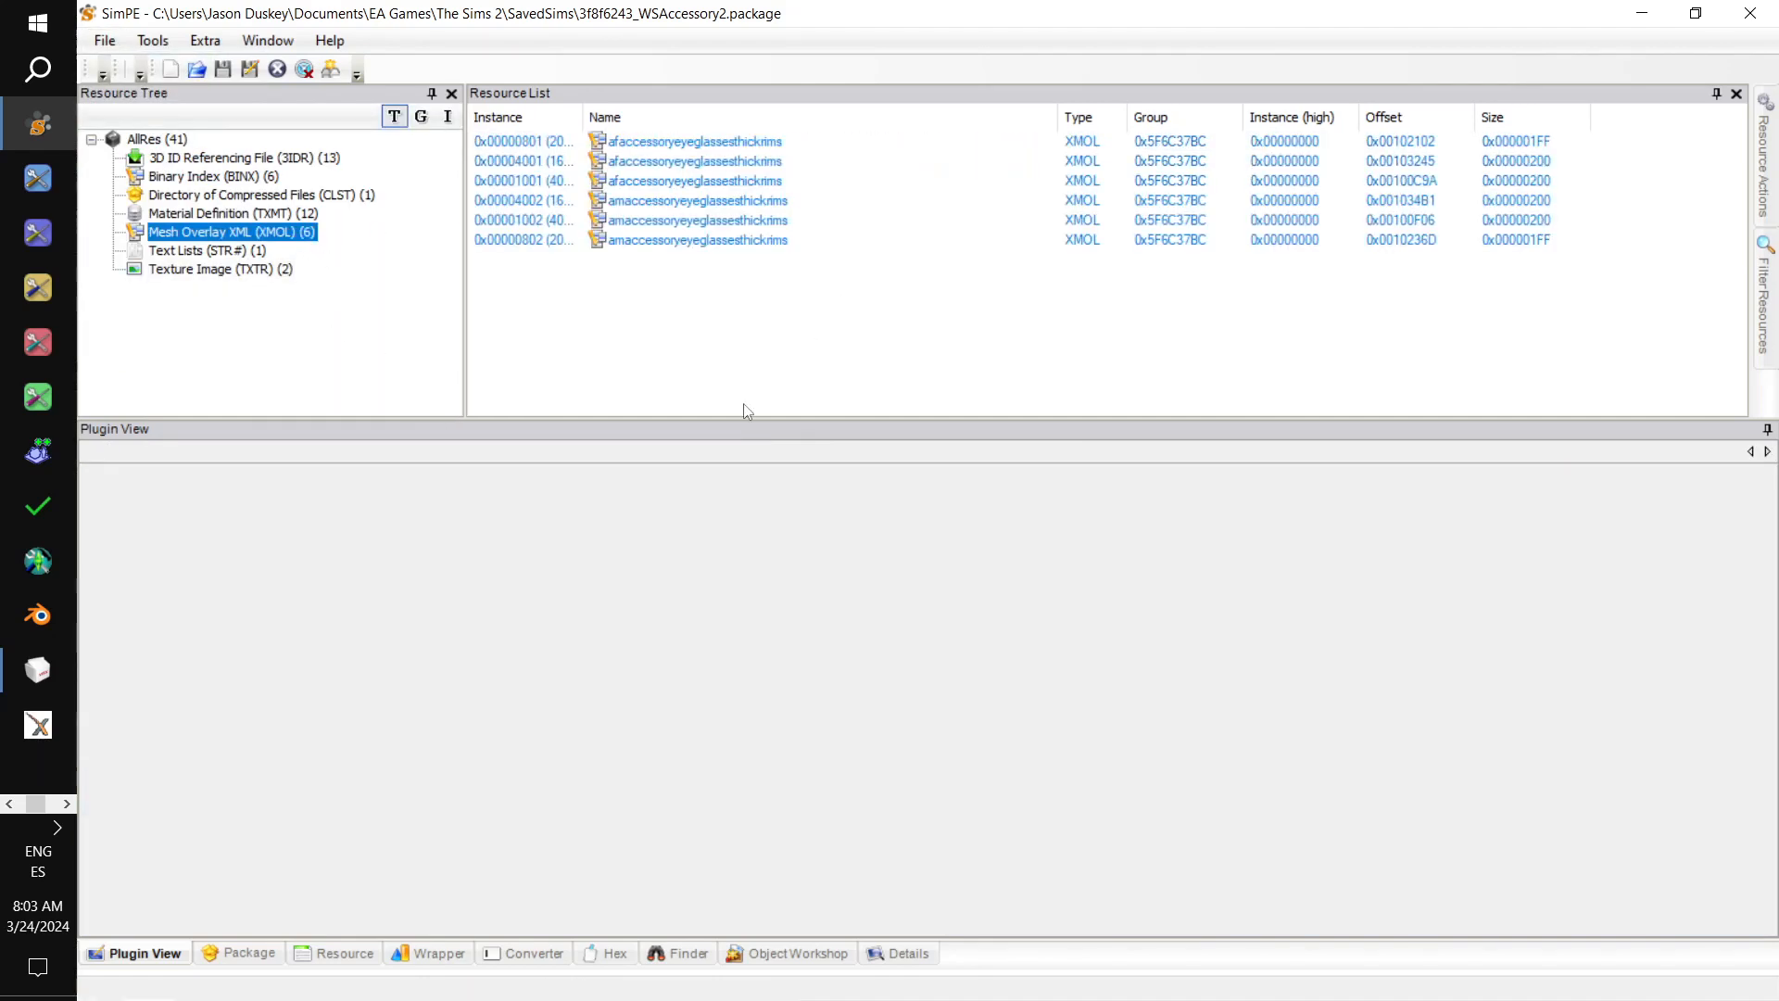
click(292, 160)
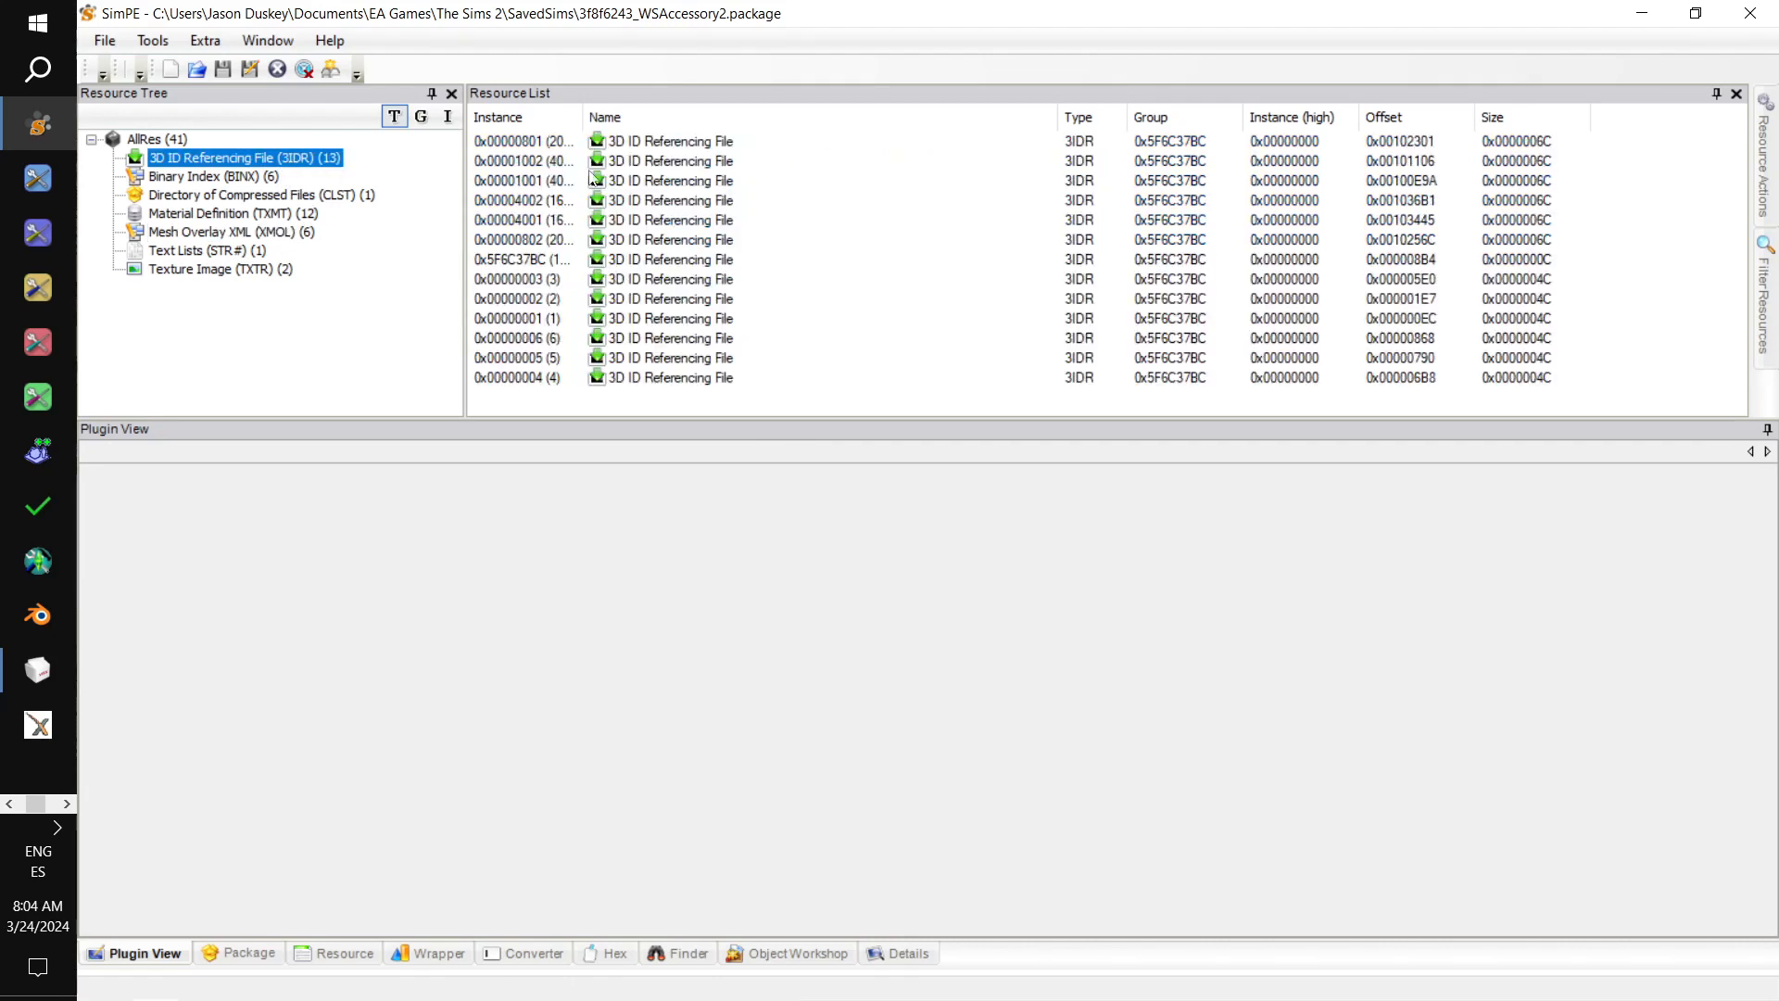
click(531, 119)
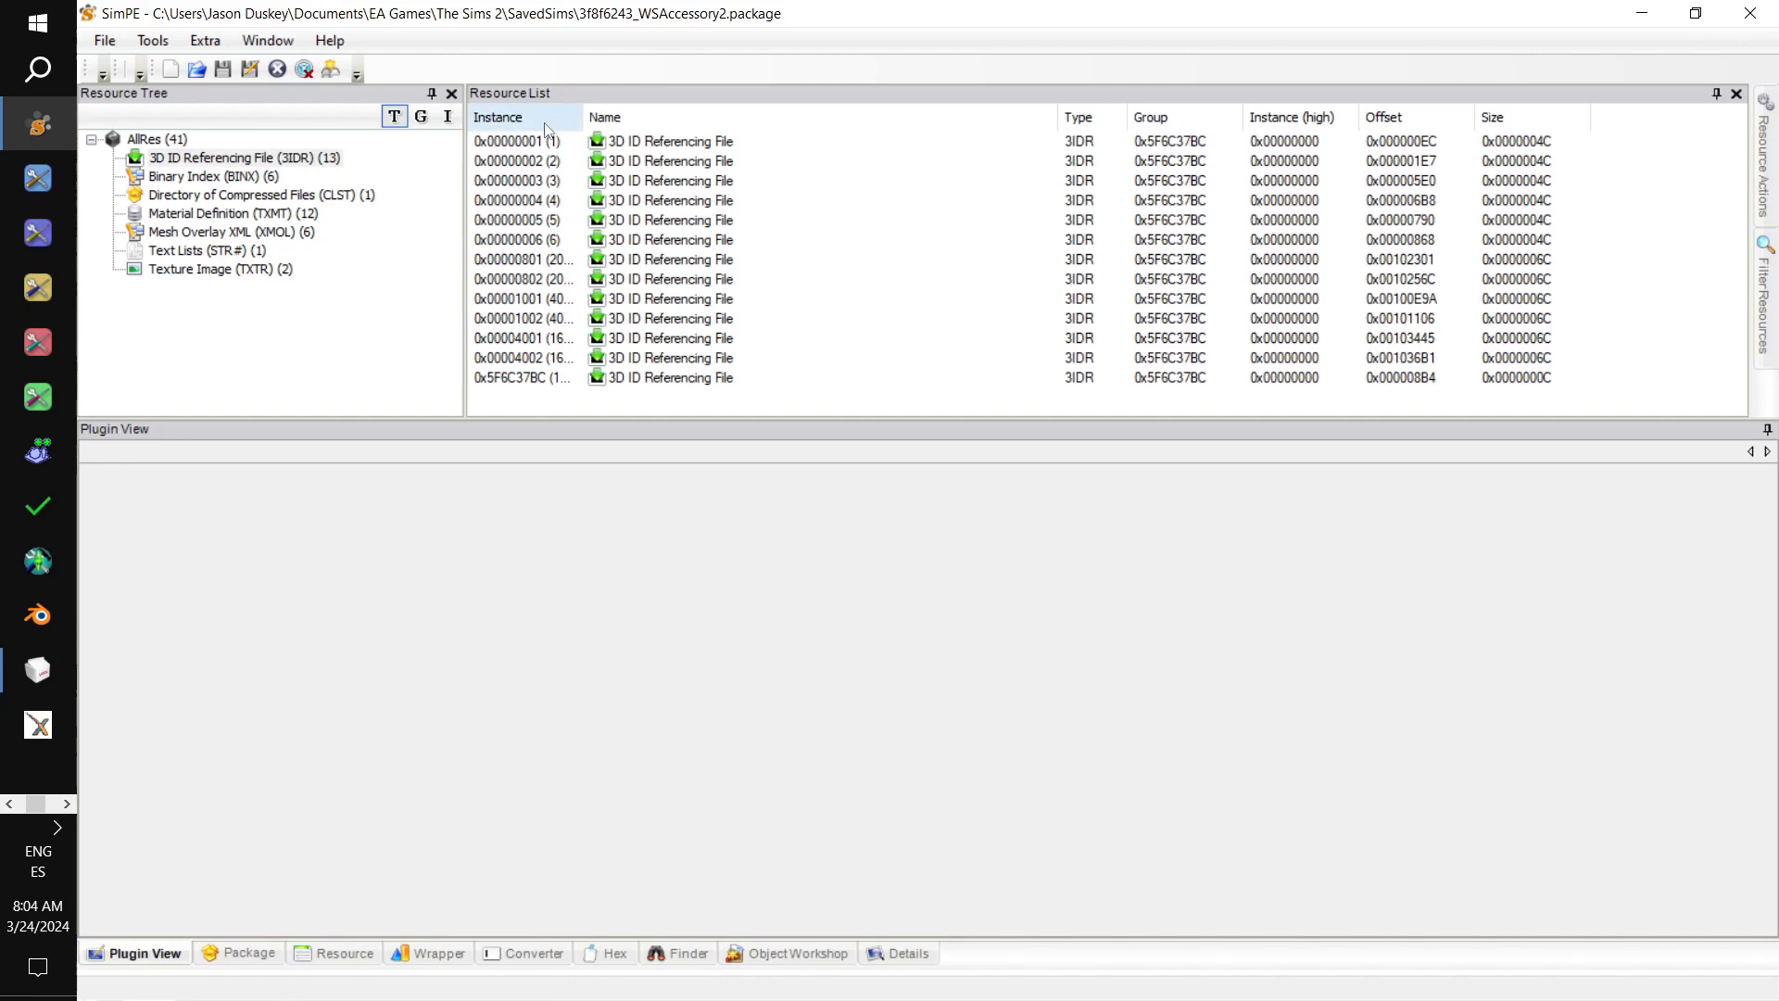
- Link the 3IDR resource with instance 0x00000801 to the custom mesh Worskhop-Shield.package using the Body Mesh Tool's linking stage
click(522, 261)
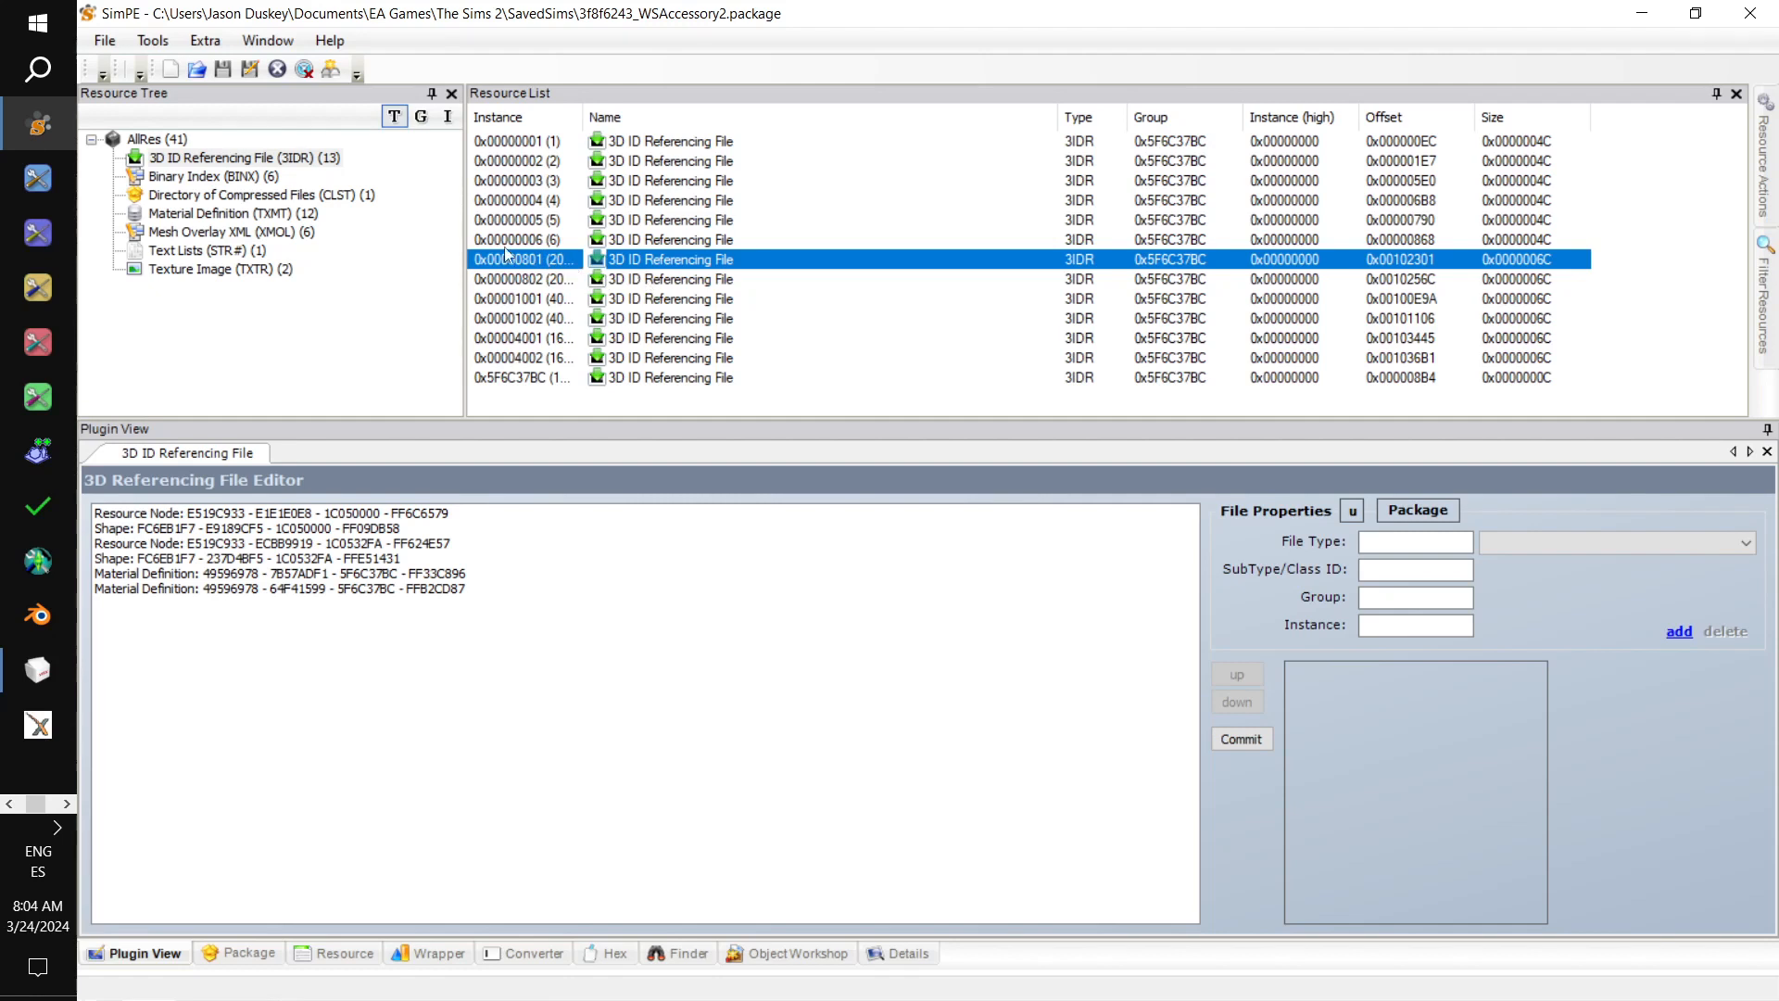
click(153, 40)
mouse_move(190, 91)
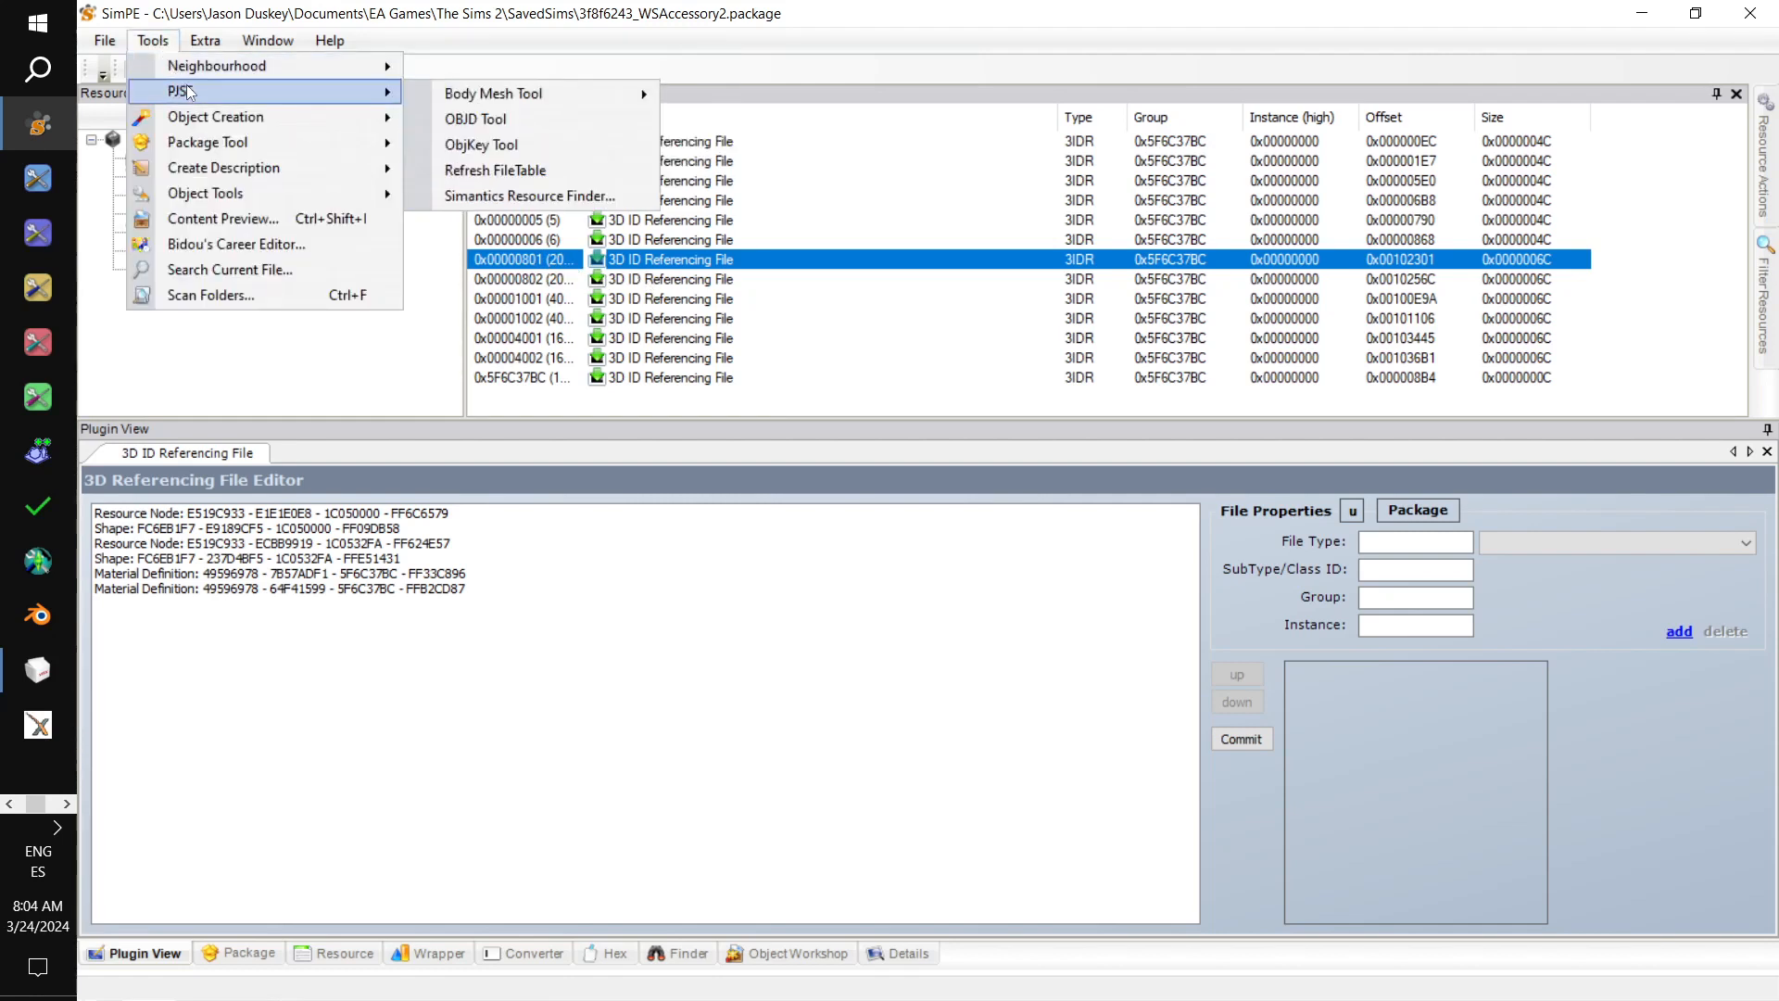
mouse_move(591, 94)
click(735, 118)
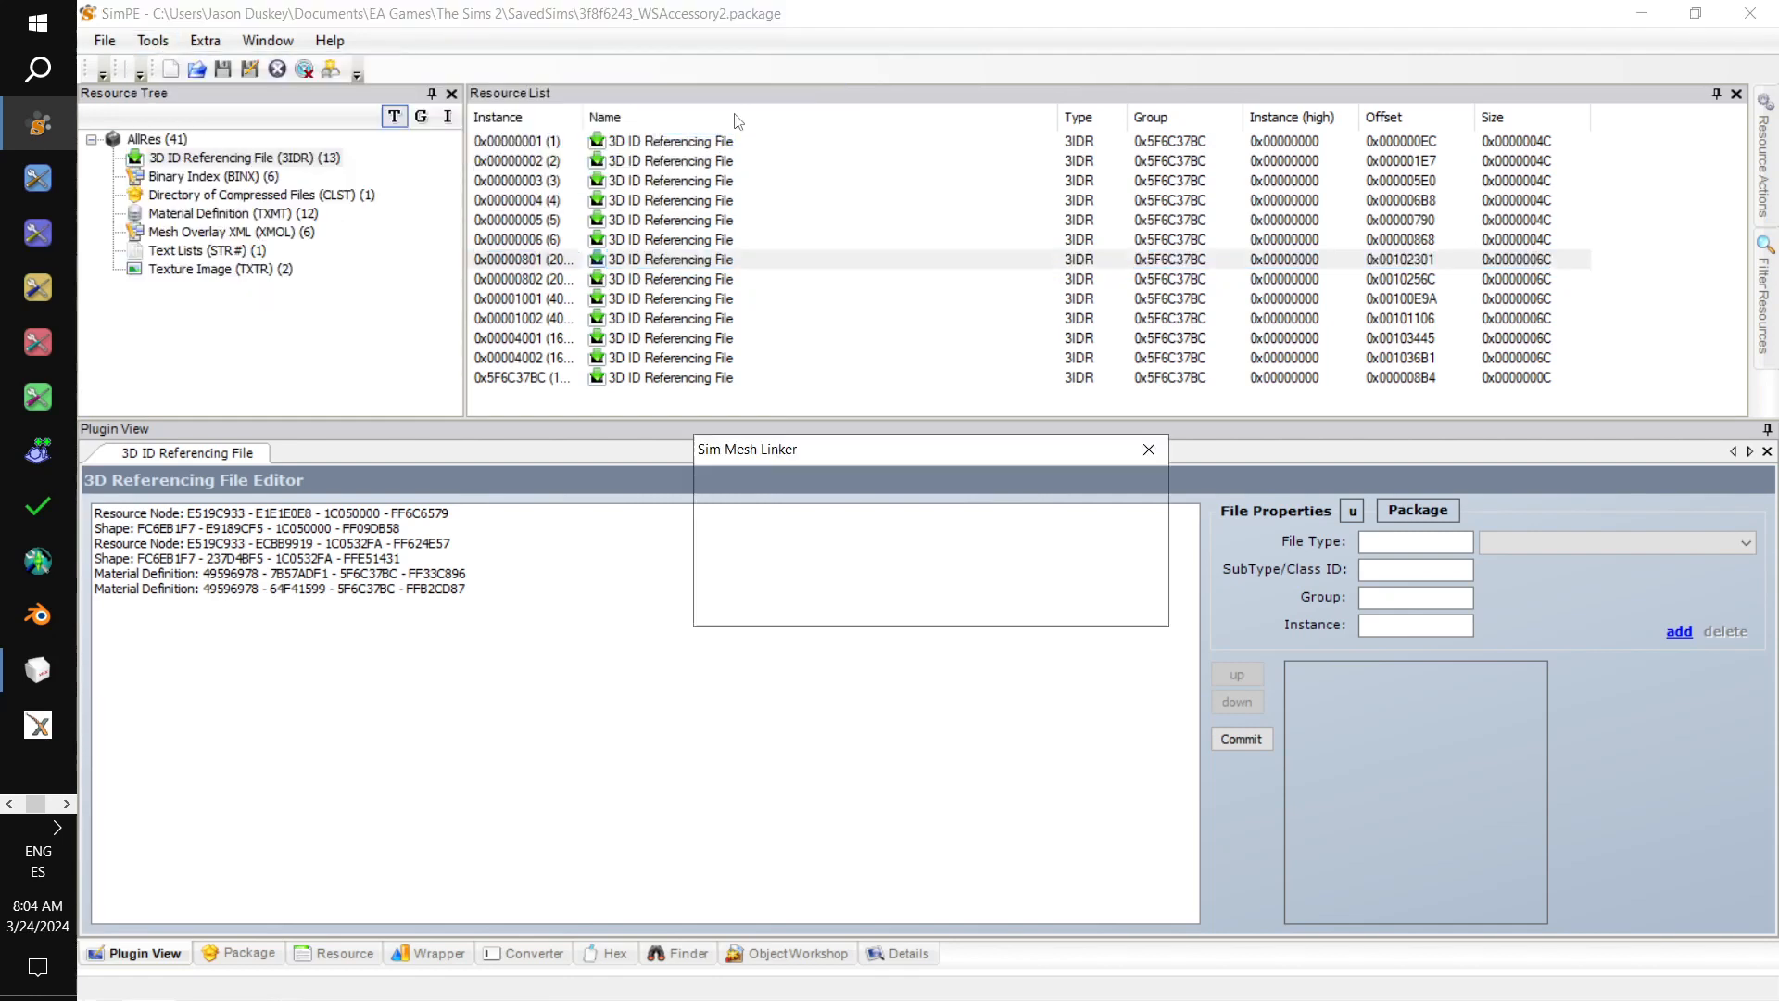
click(997, 603)
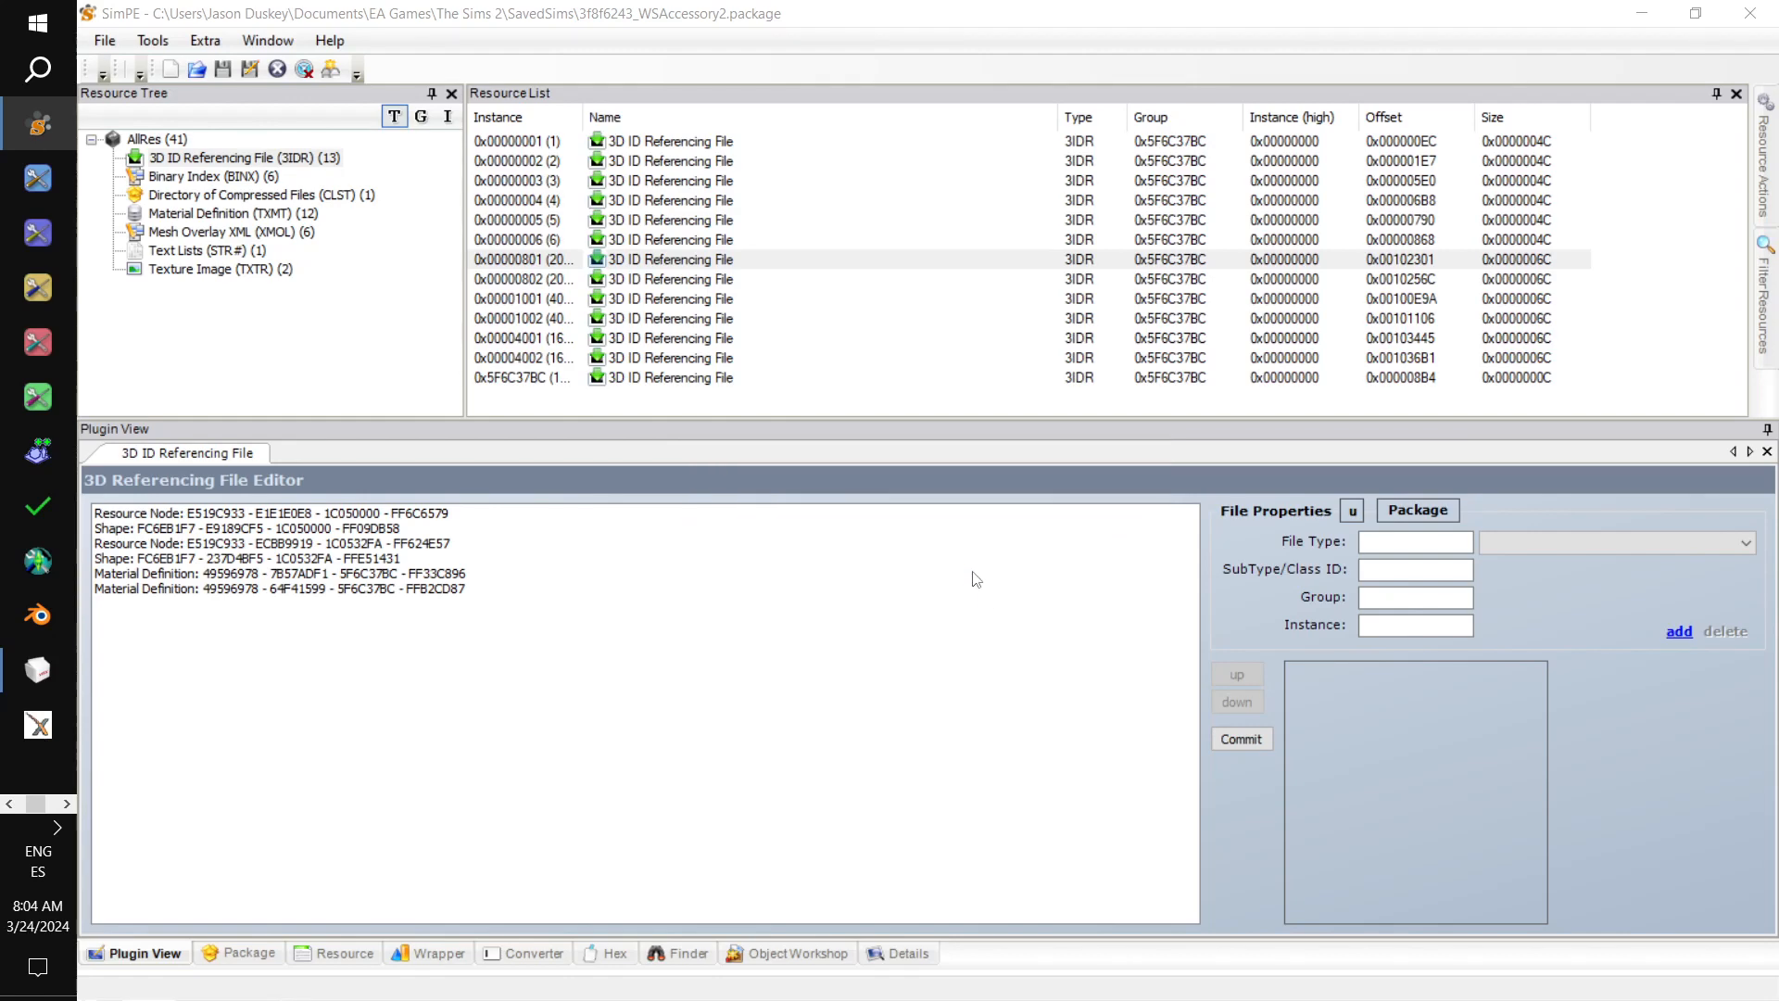
double_click(609, 260)
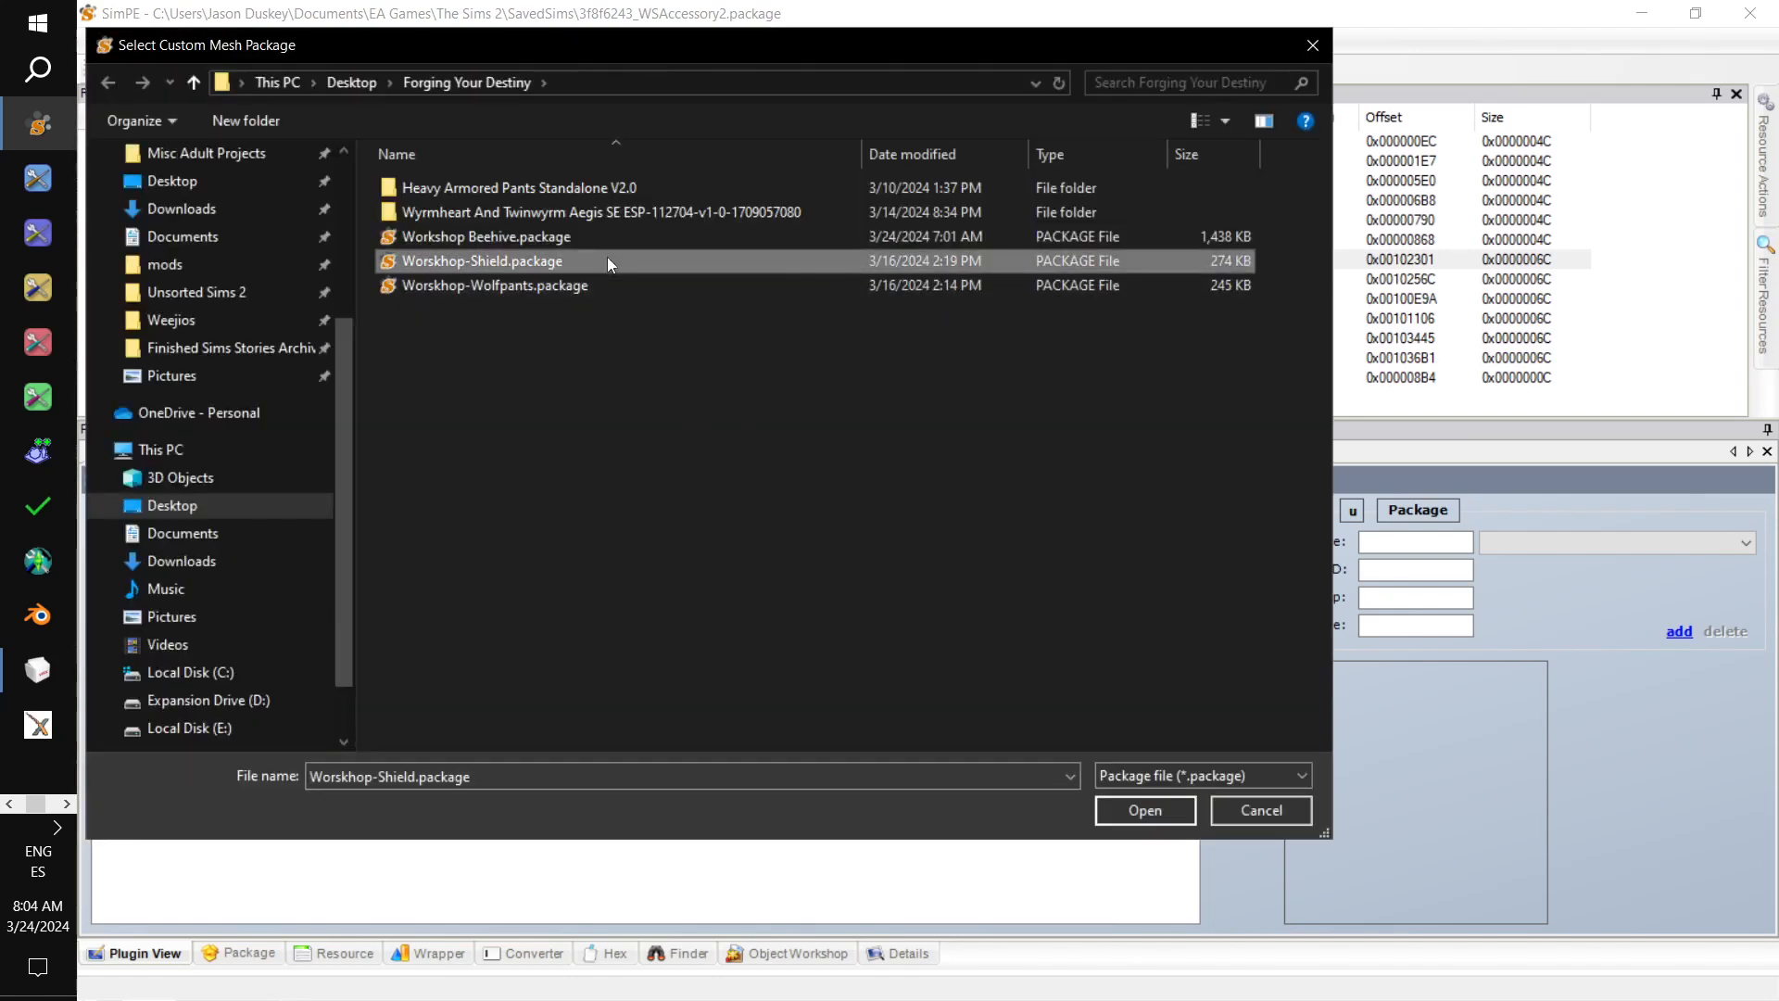
click(1106, 598)
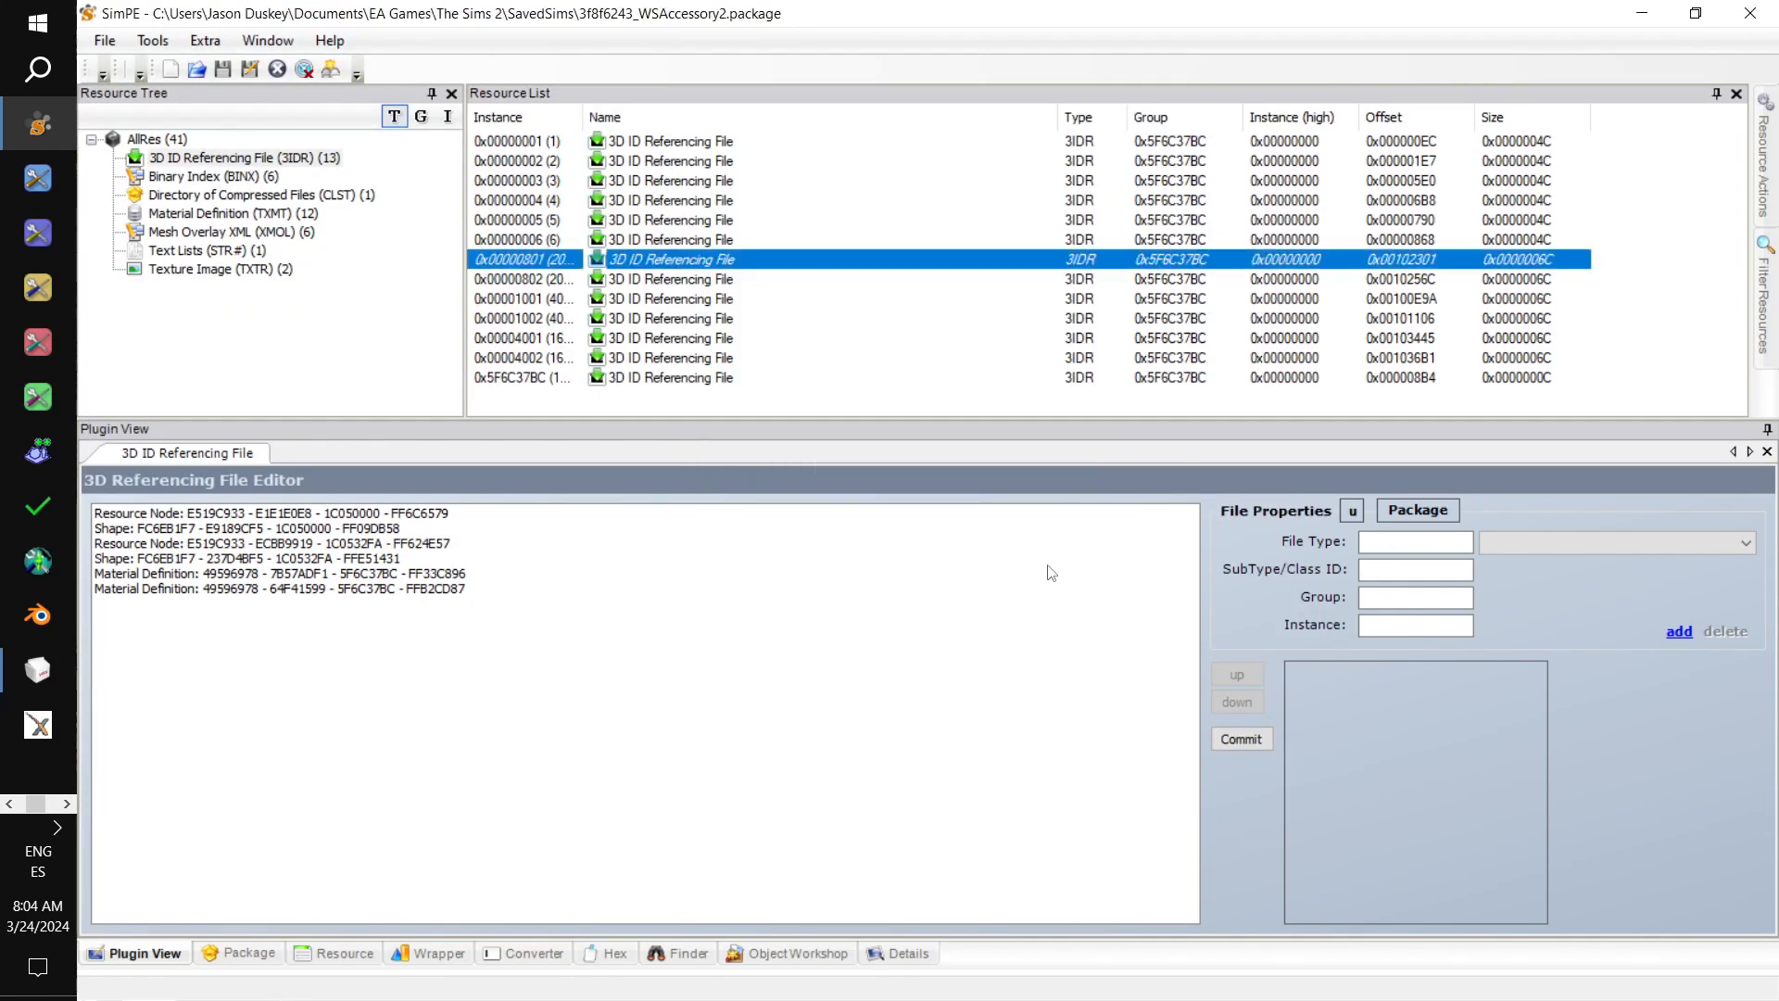
- Link the 3IDR resource with instance 0x00000802 to the custom mesh Worskhop-Shield.package using the Body Mesh Tool's linking stage
click(504, 282)
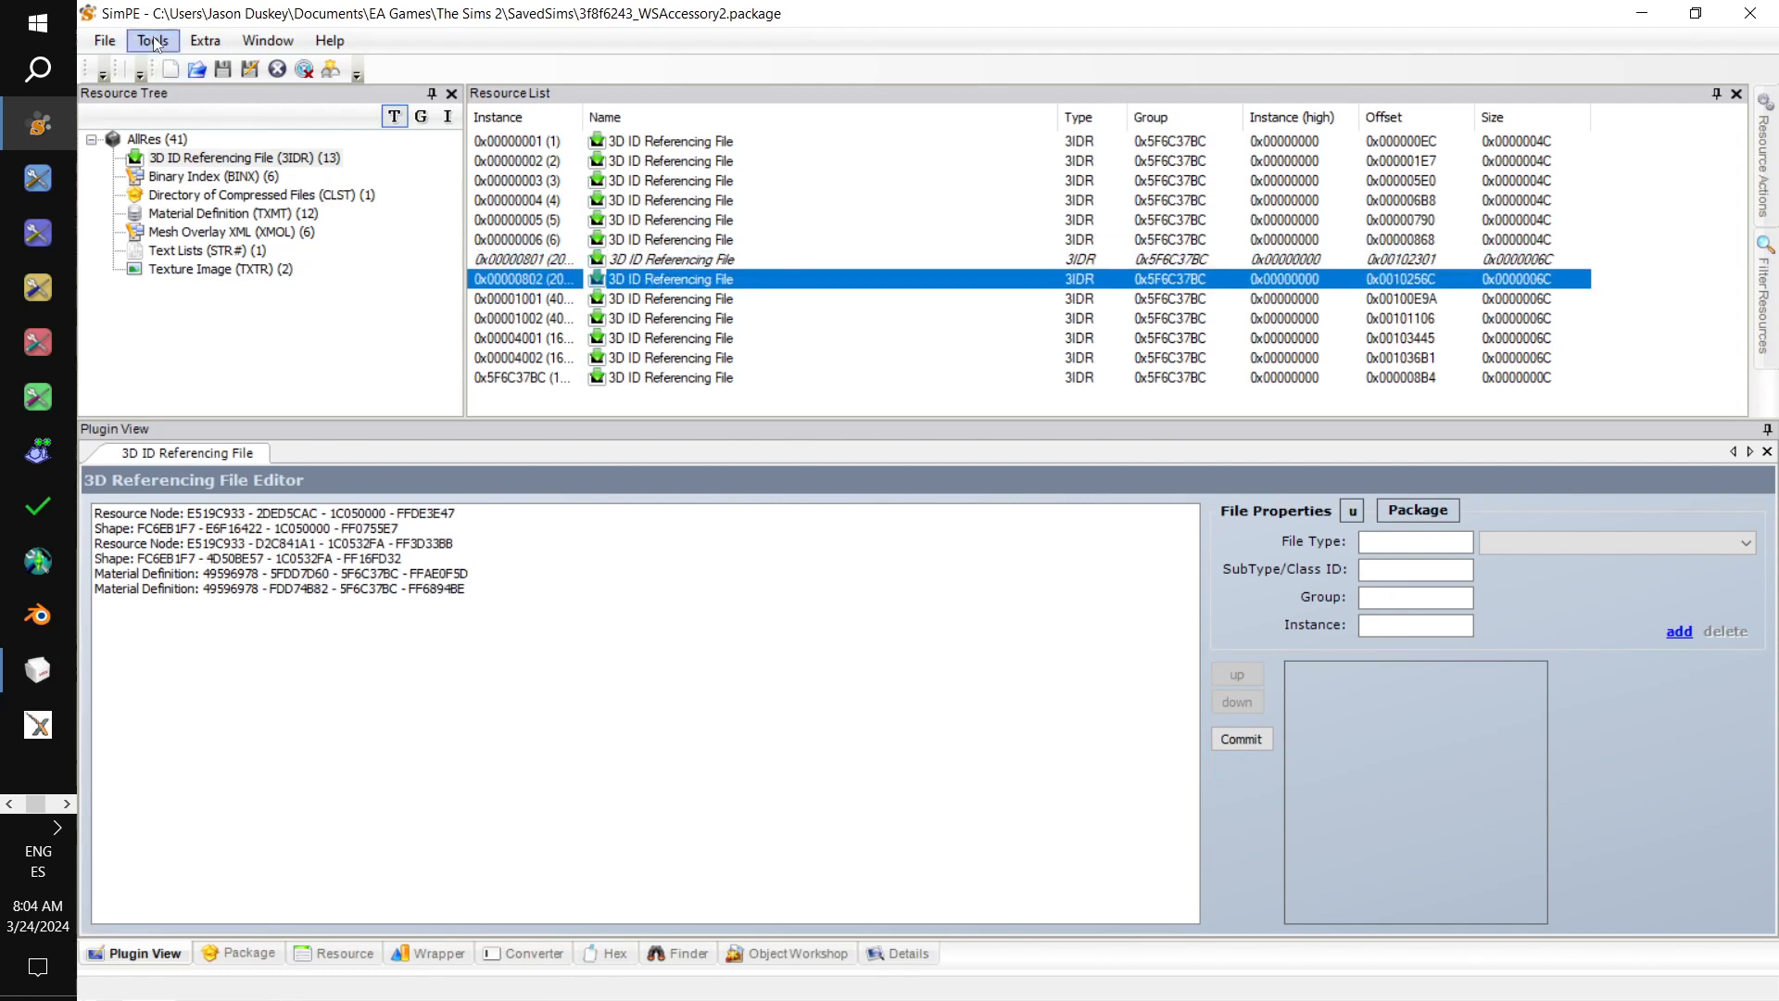
click(153, 41)
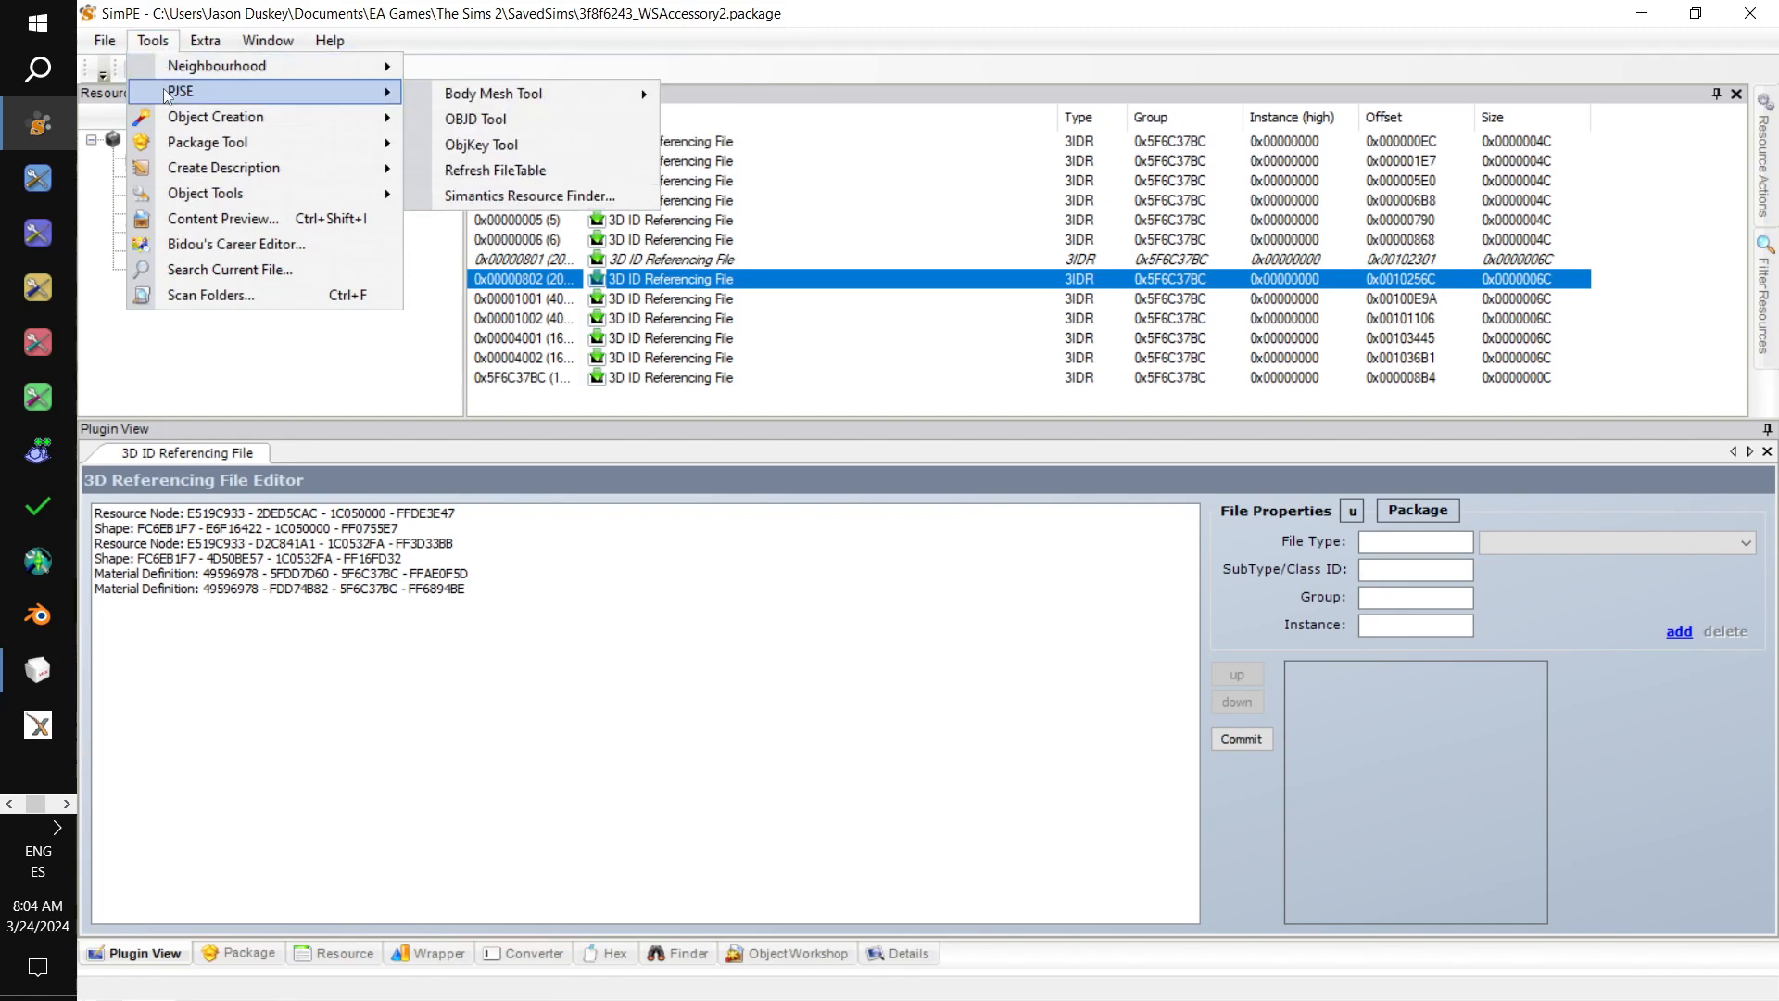
mouse_move(370, 117)
mouse_move(282, 93)
mouse_move(510, 98)
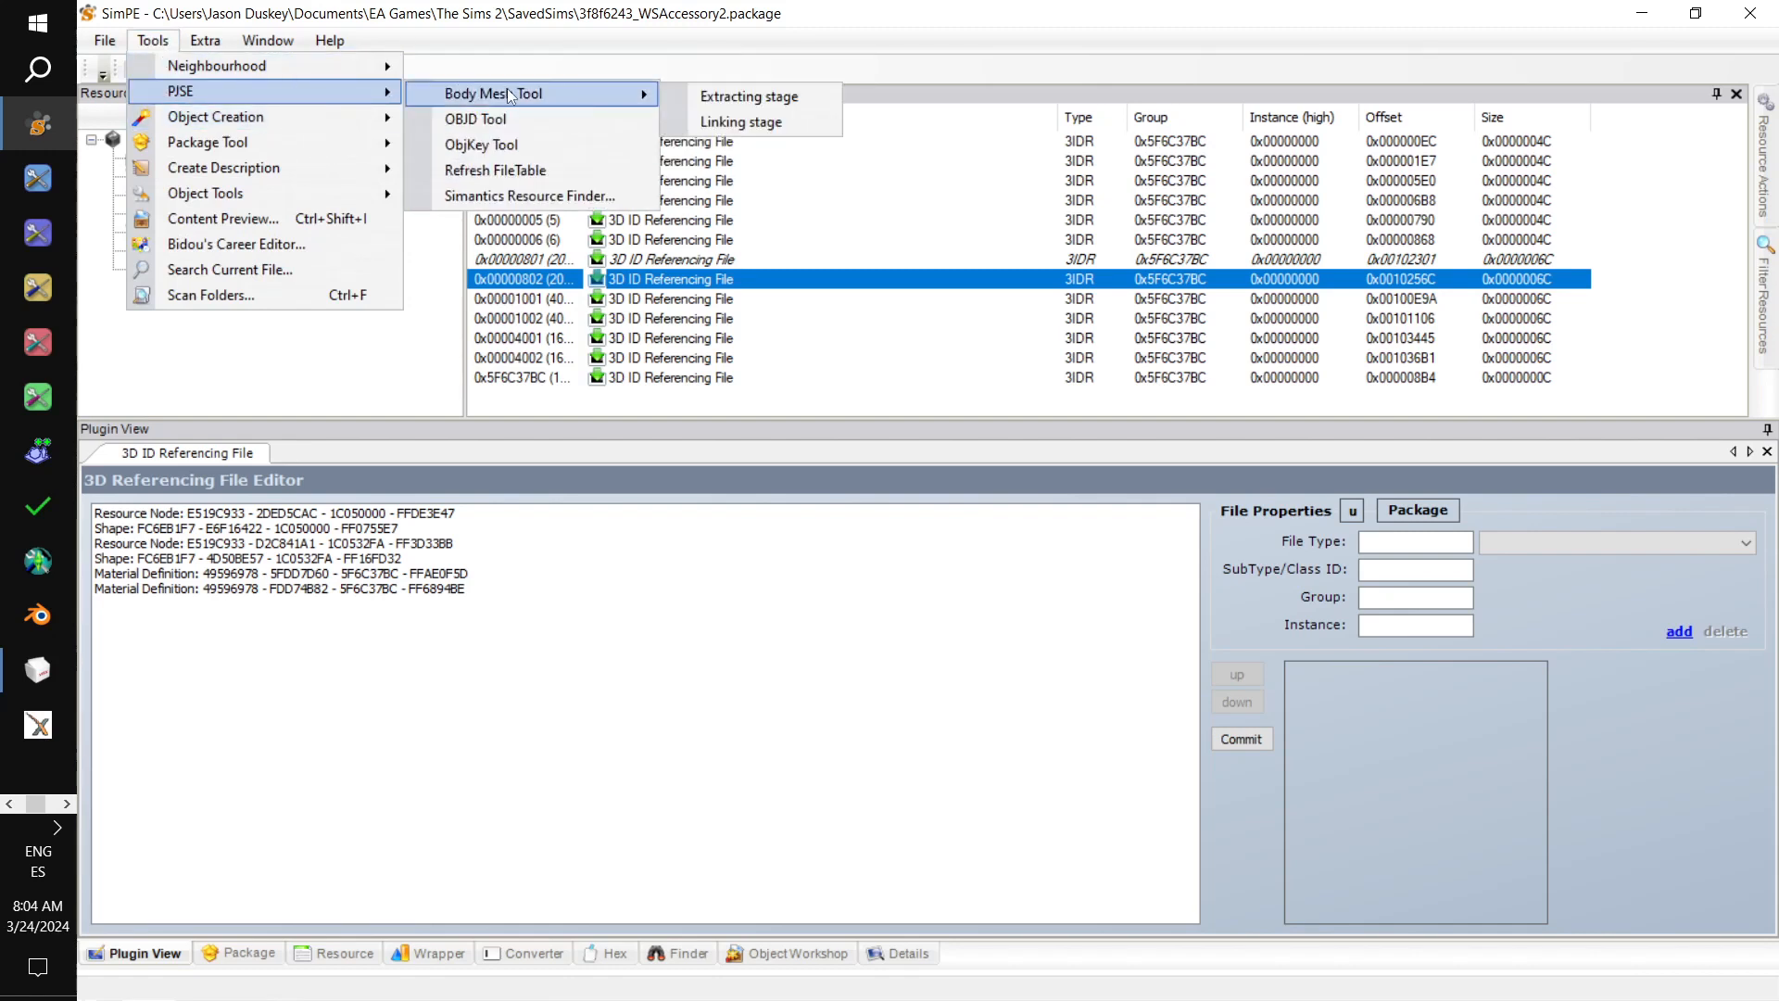
click(770, 117)
click(1011, 604)
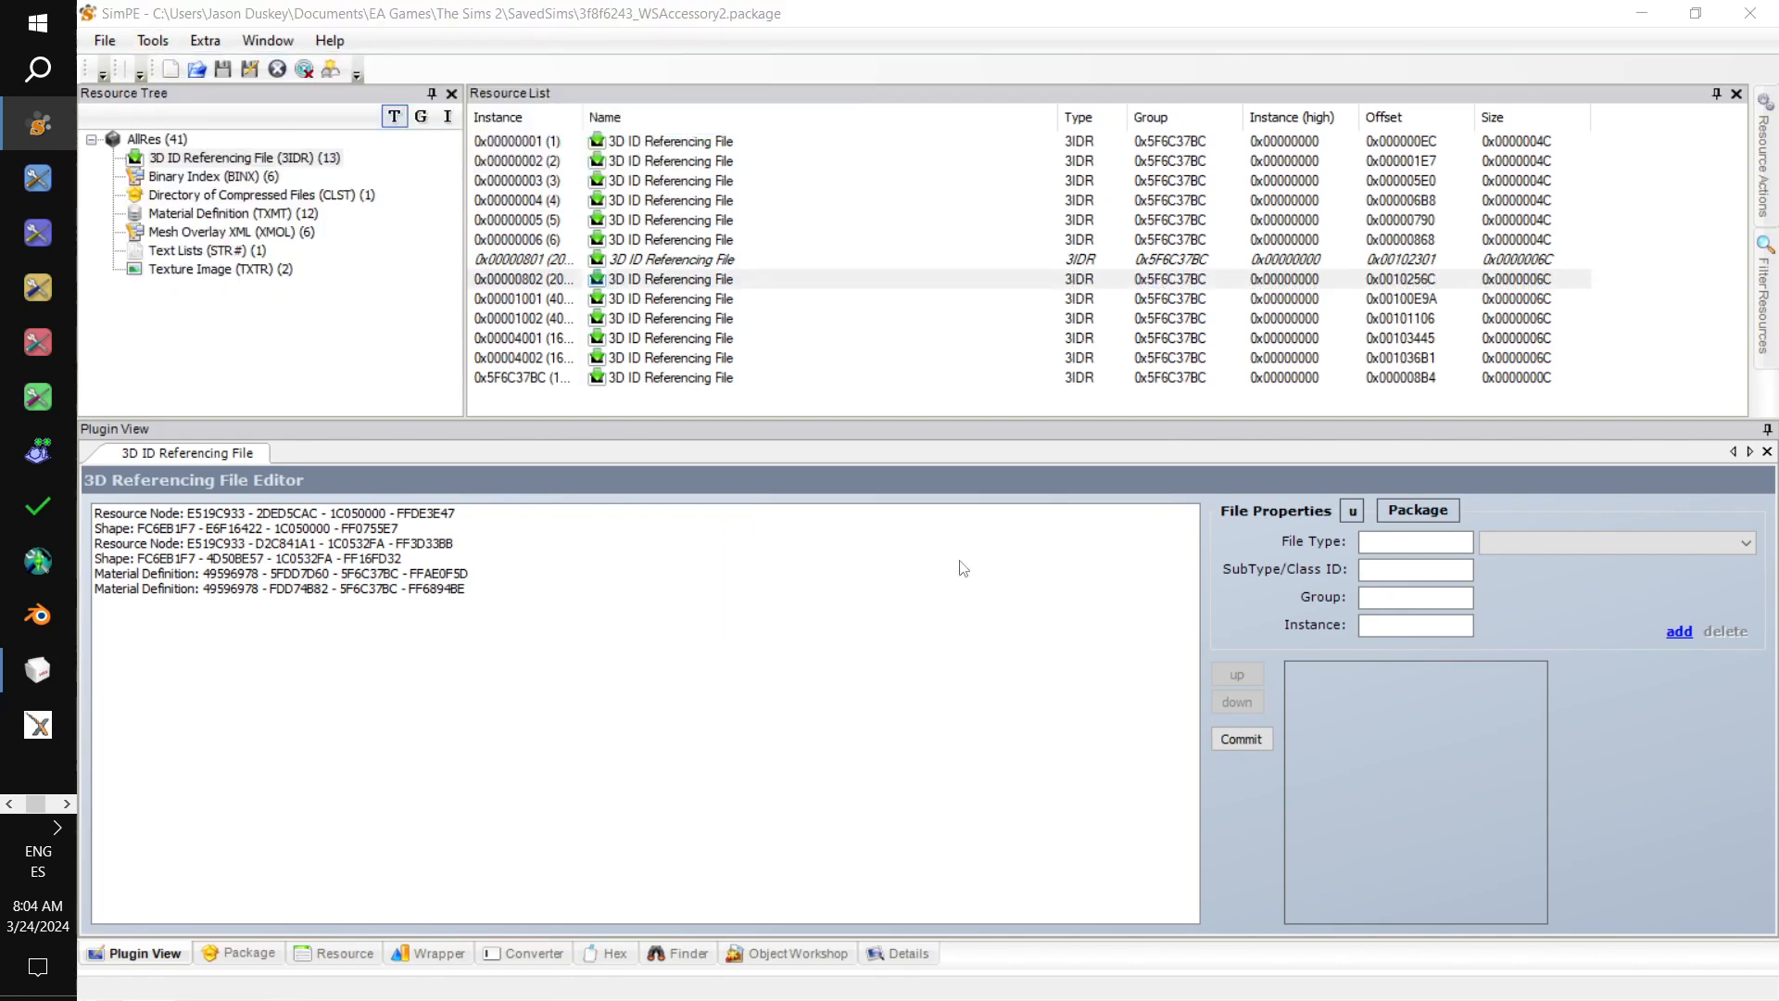
double_click(691, 261)
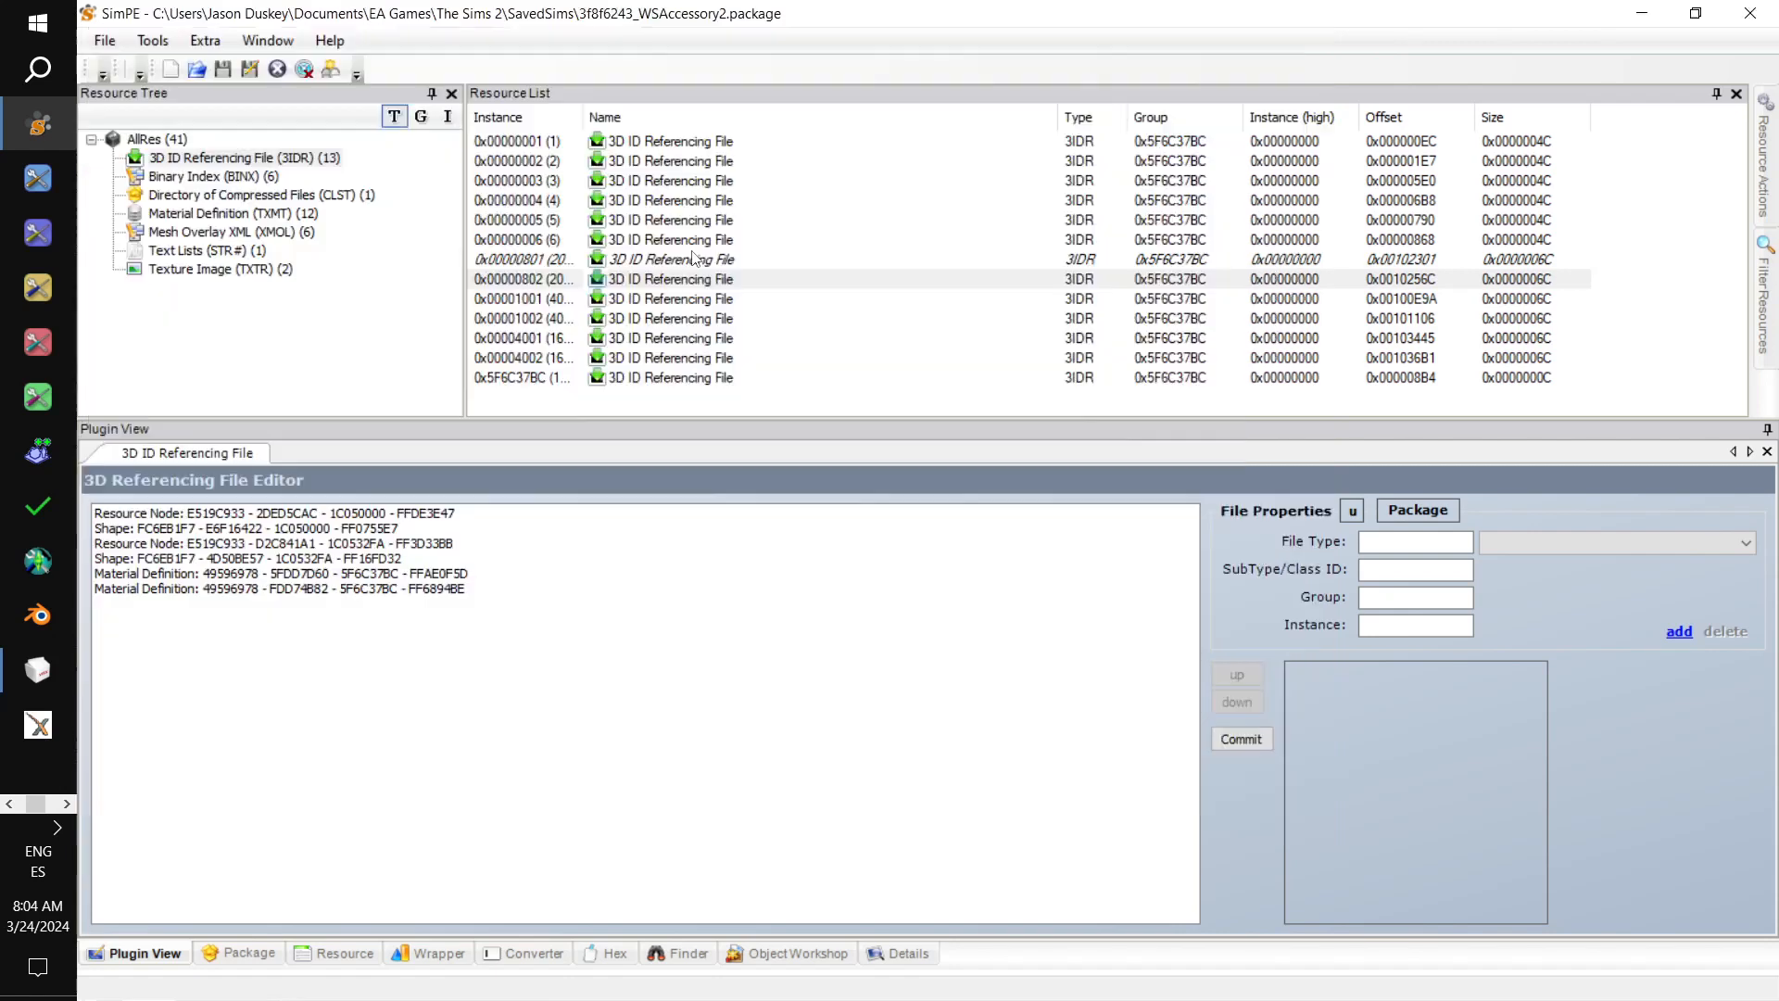
click(1115, 600)
- Link the 3IDR resource with instance 0x00001001 to the custom mesh Worskhop-Shield.package using the Body Mesh Tool's linking stage
click(547, 302)
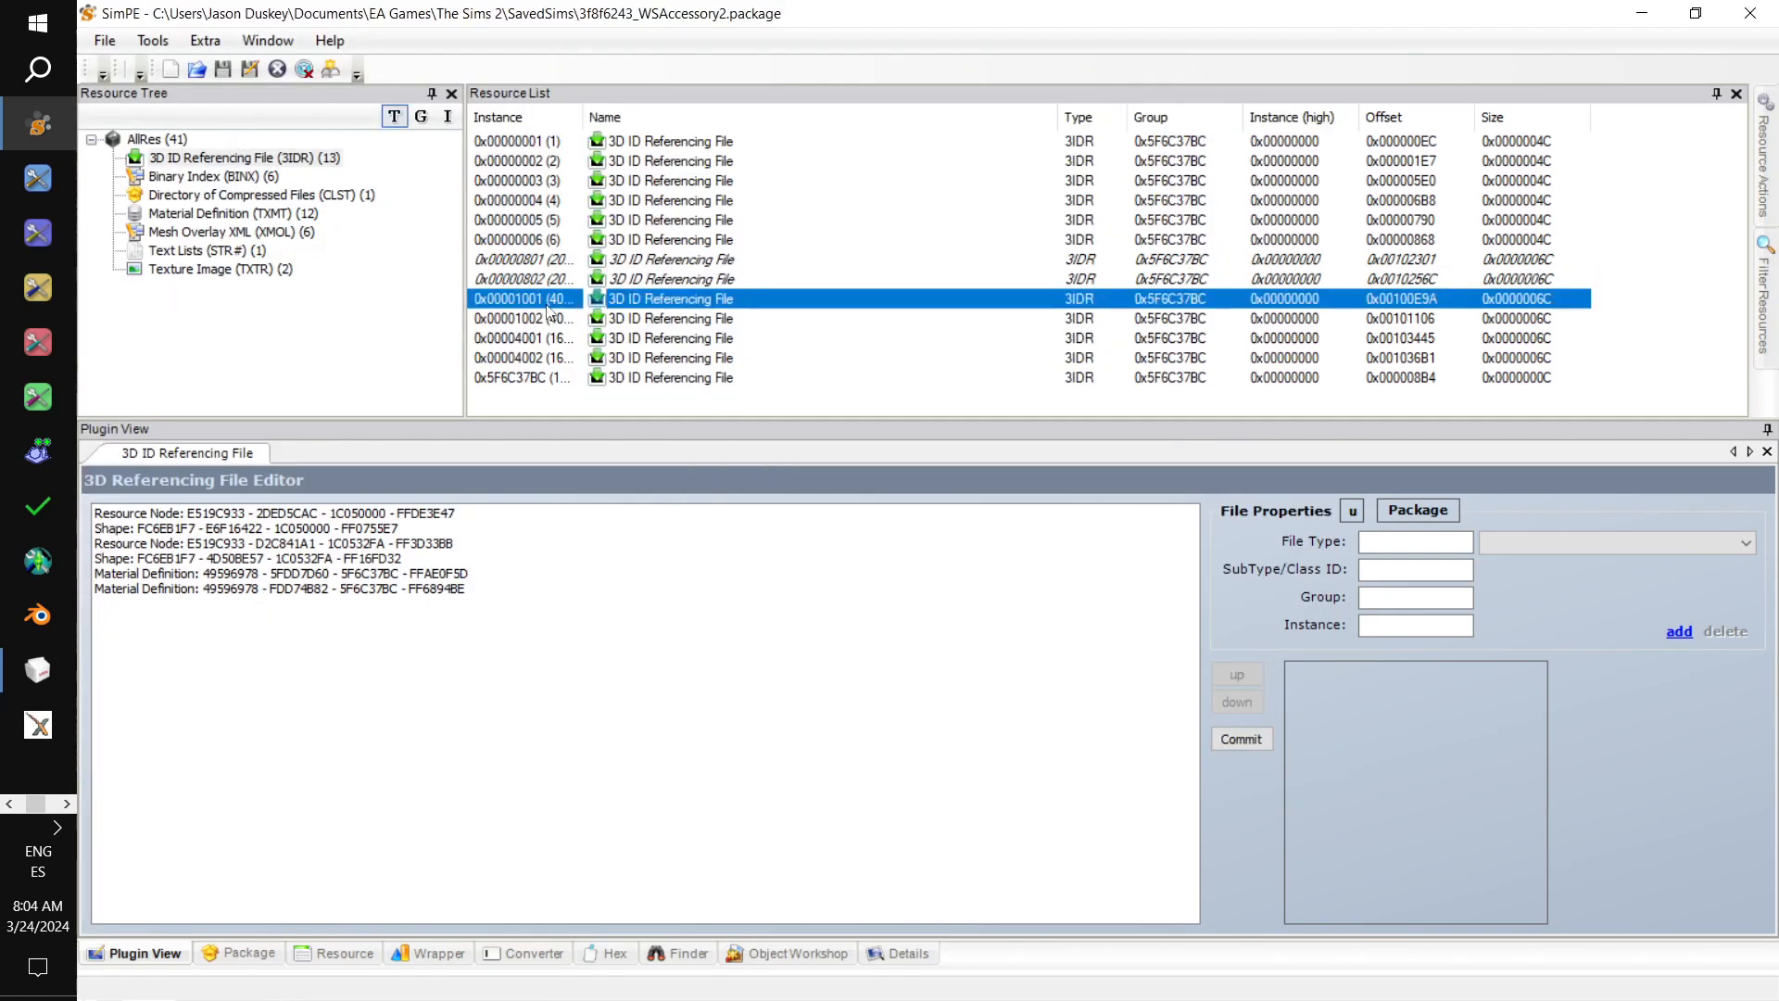
click(152, 41)
mouse_move(278, 91)
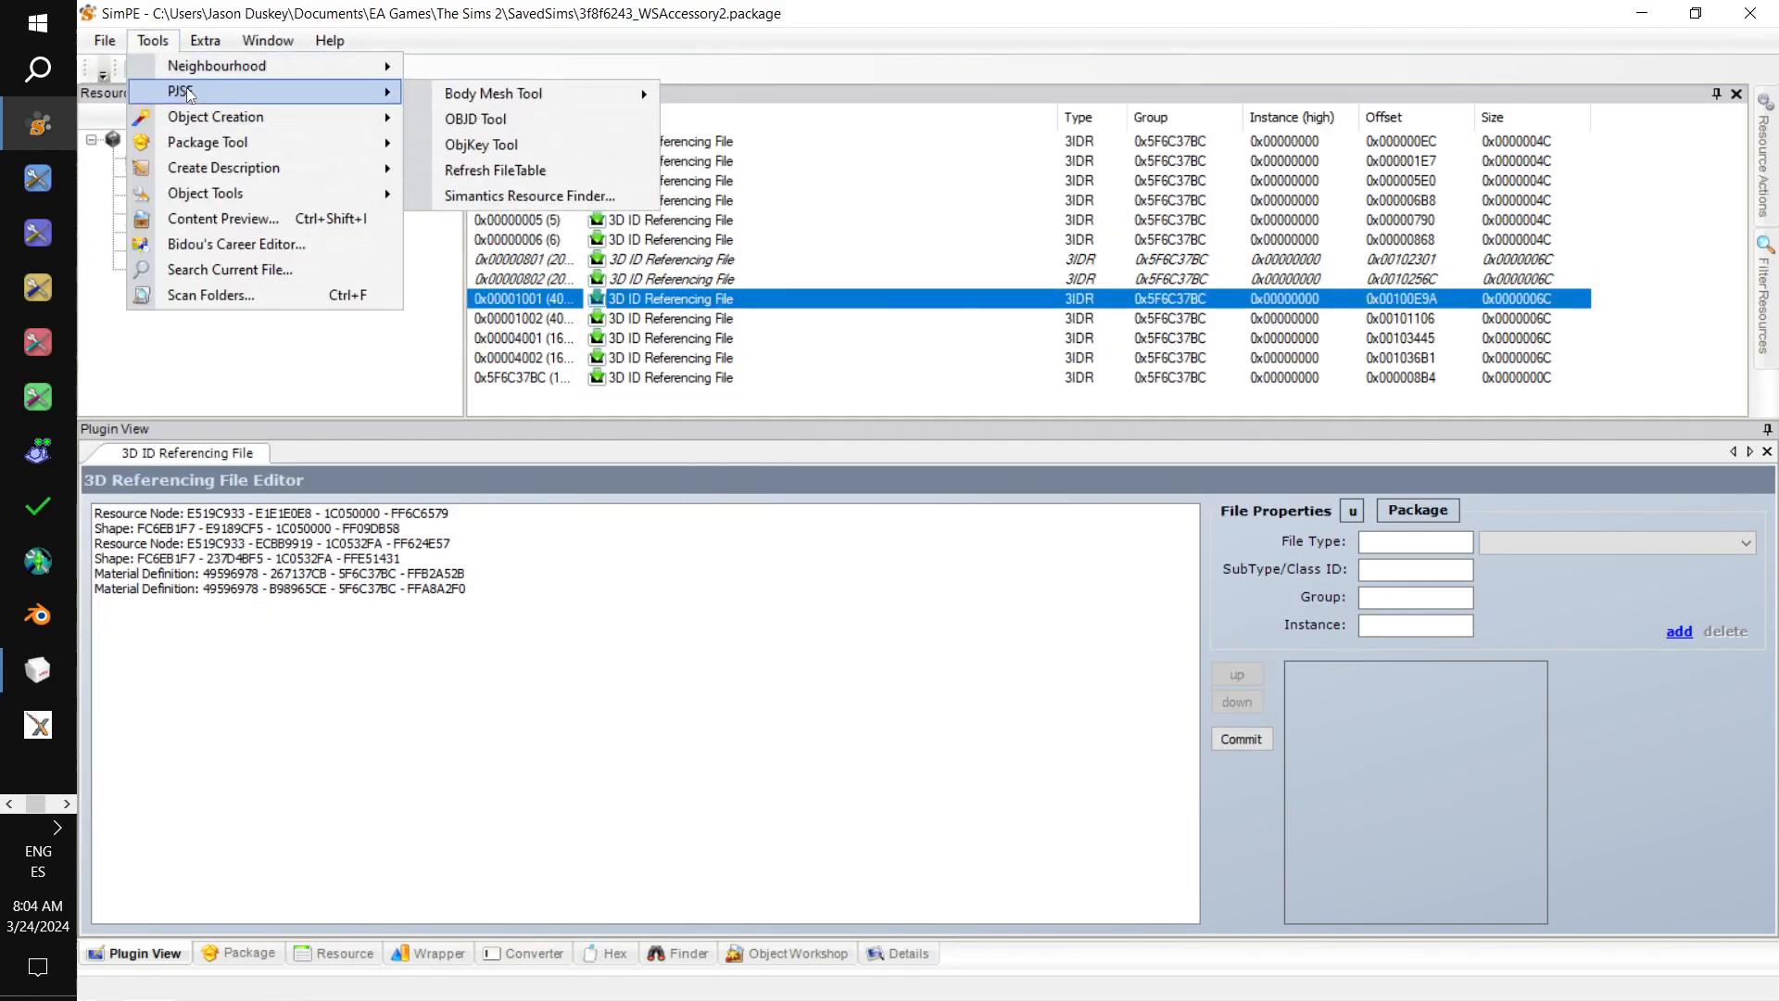
mouse_move(647, 100)
click(741, 121)
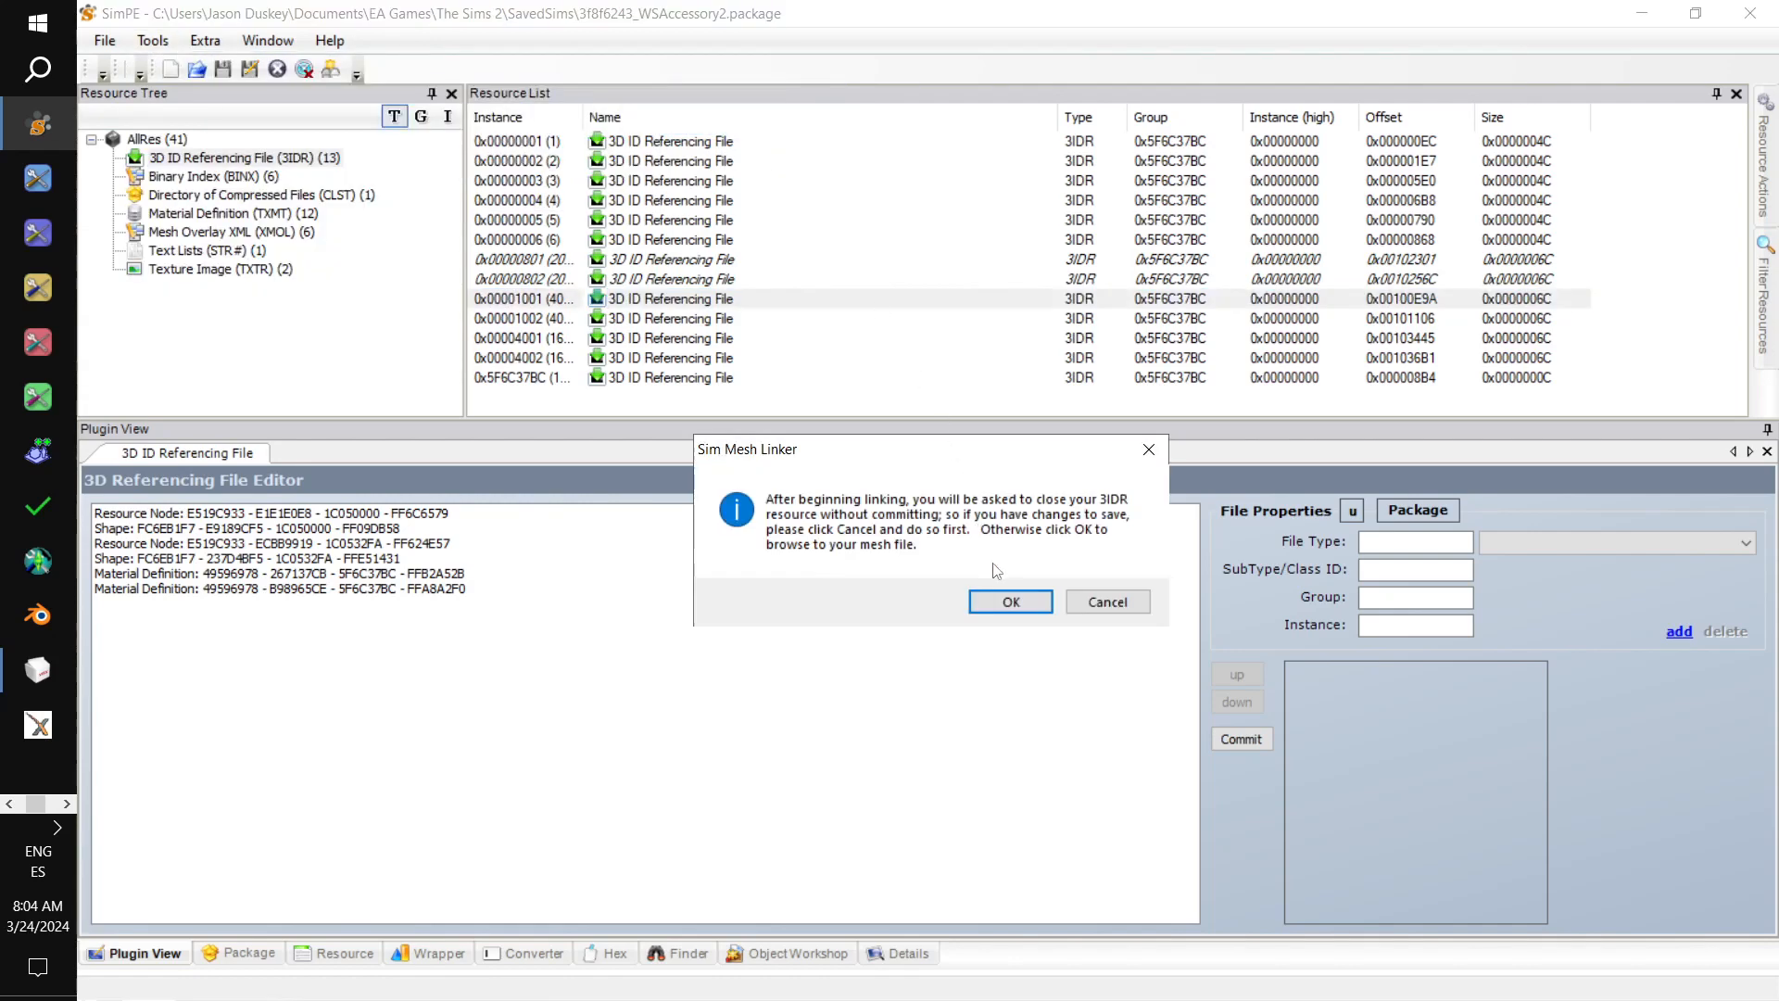
click(1011, 603)
double_click(697, 260)
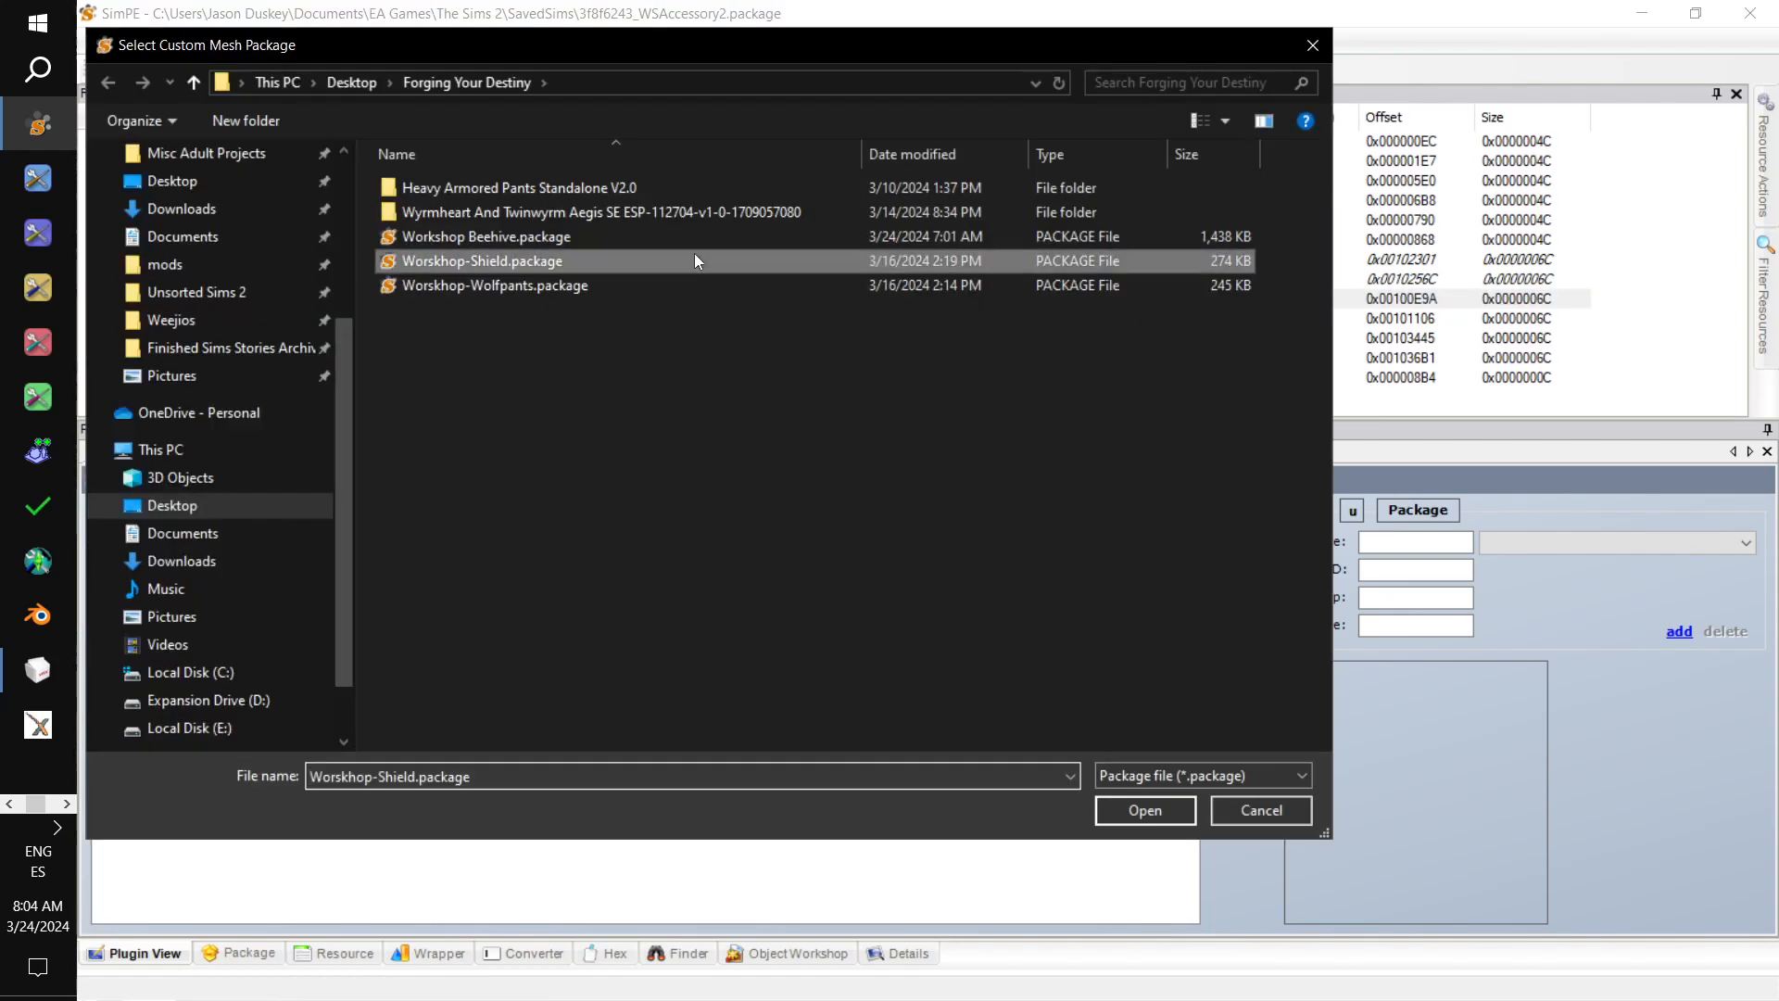
click(1107, 596)
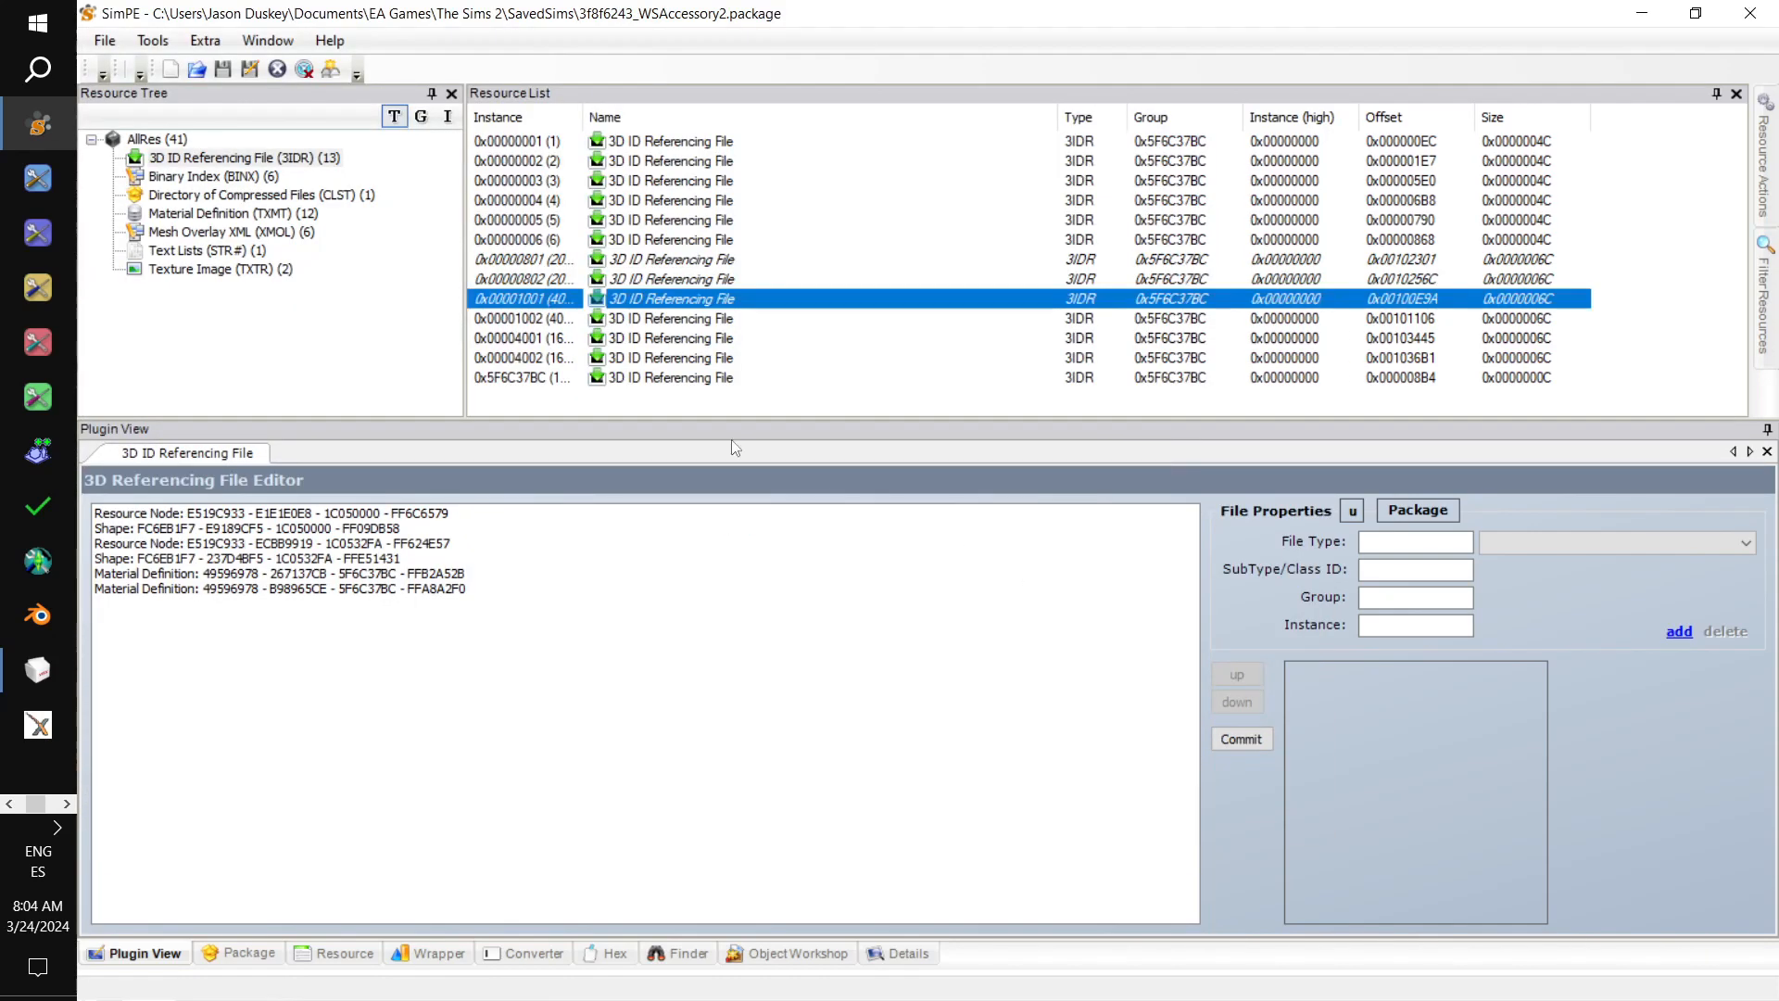
- Link the 3IDR resource with instance 0x00001002 to the custom mesh Worskhop-Shield.package using the Body Mesh Tool's linking stage
click(570, 318)
click(153, 40)
mouse_move(278, 90)
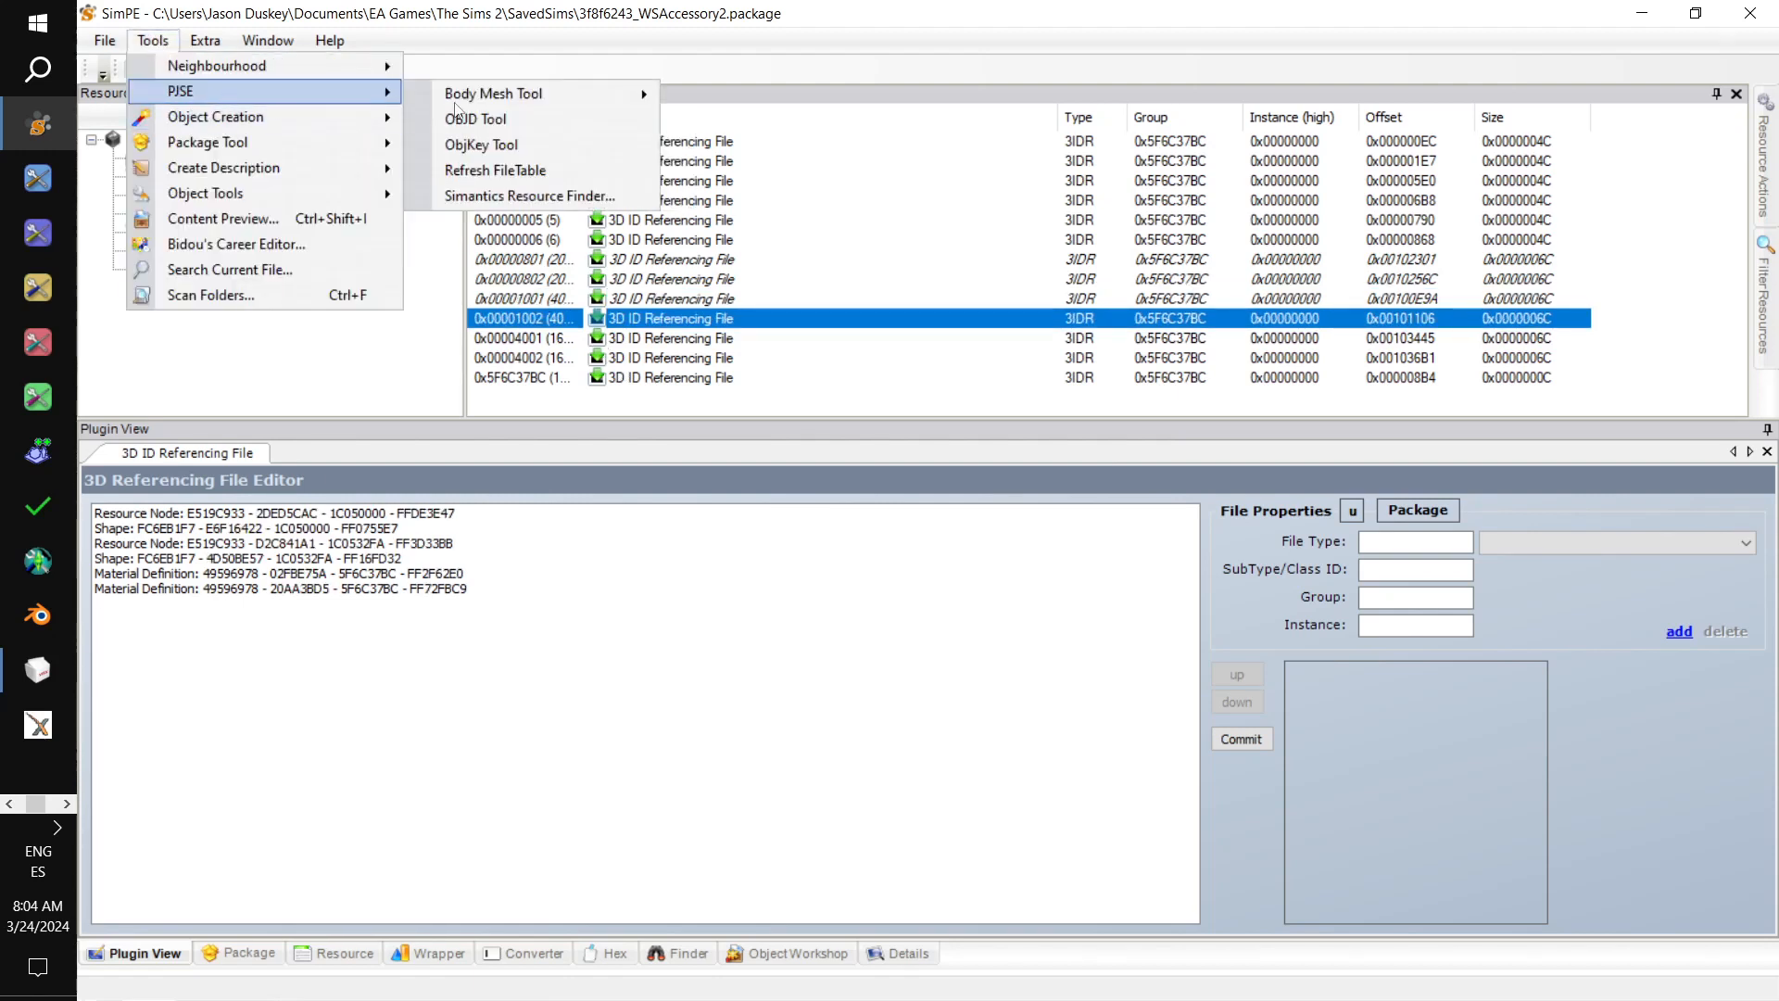
mouse_move(556, 94)
click(730, 122)
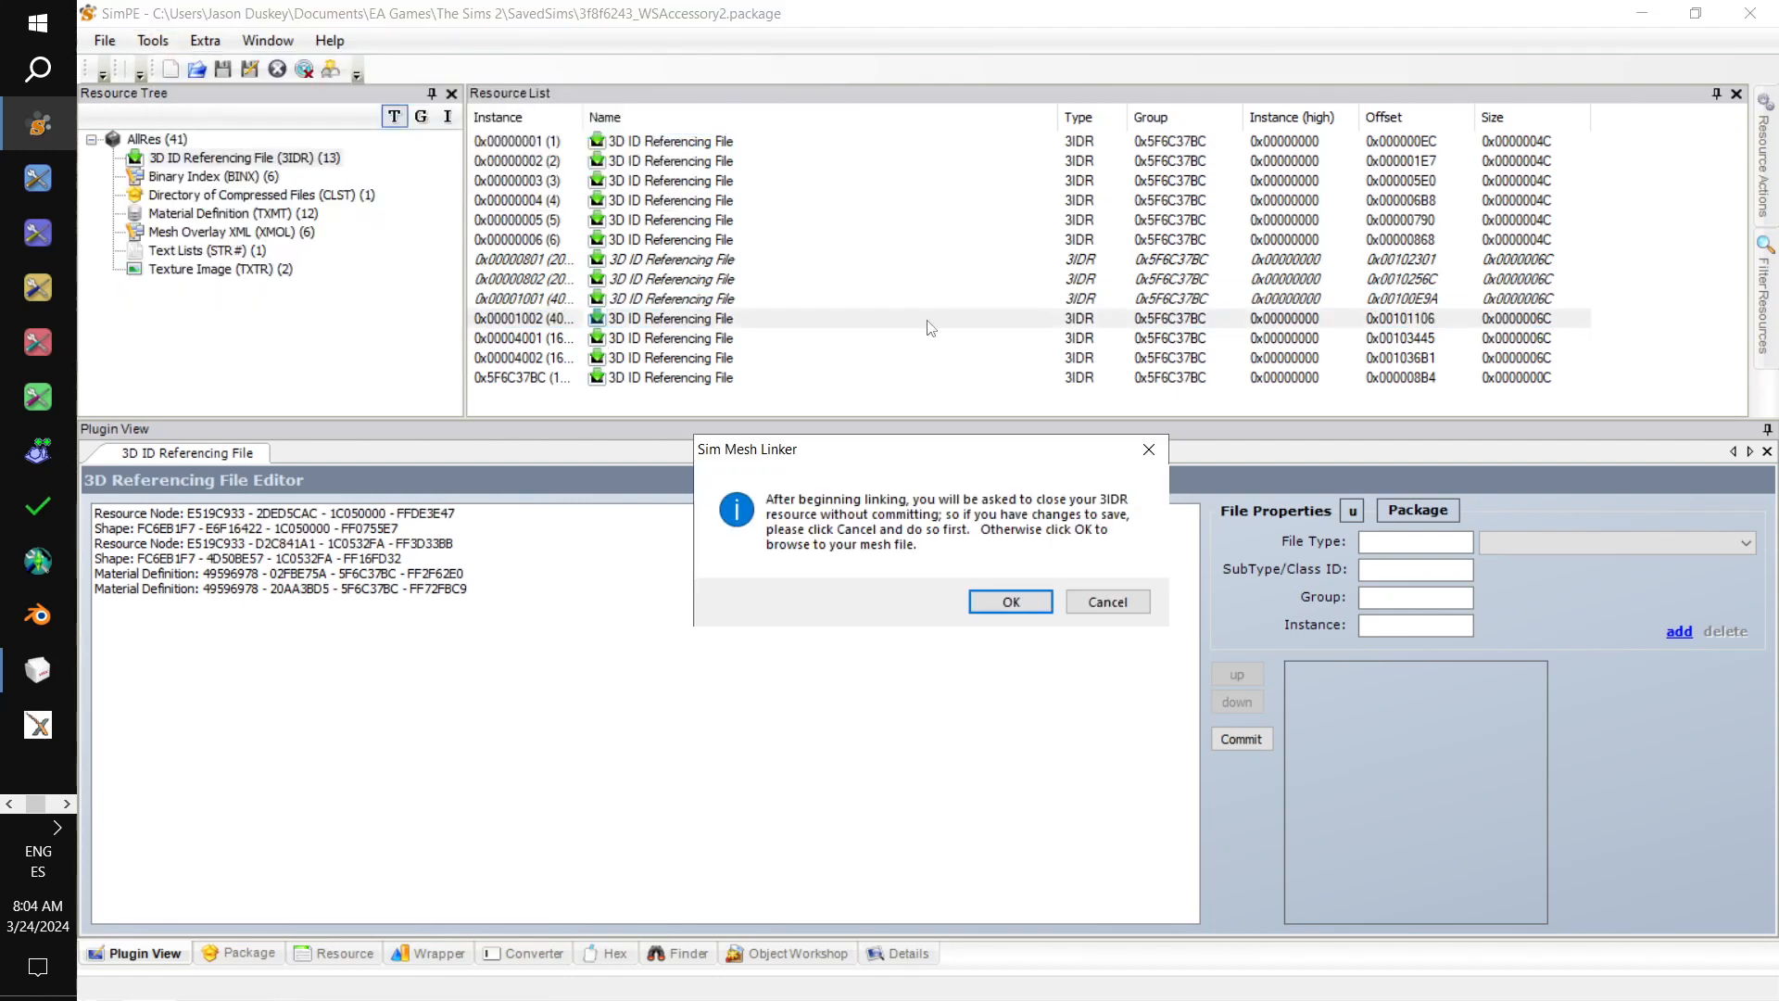
click(1019, 603)
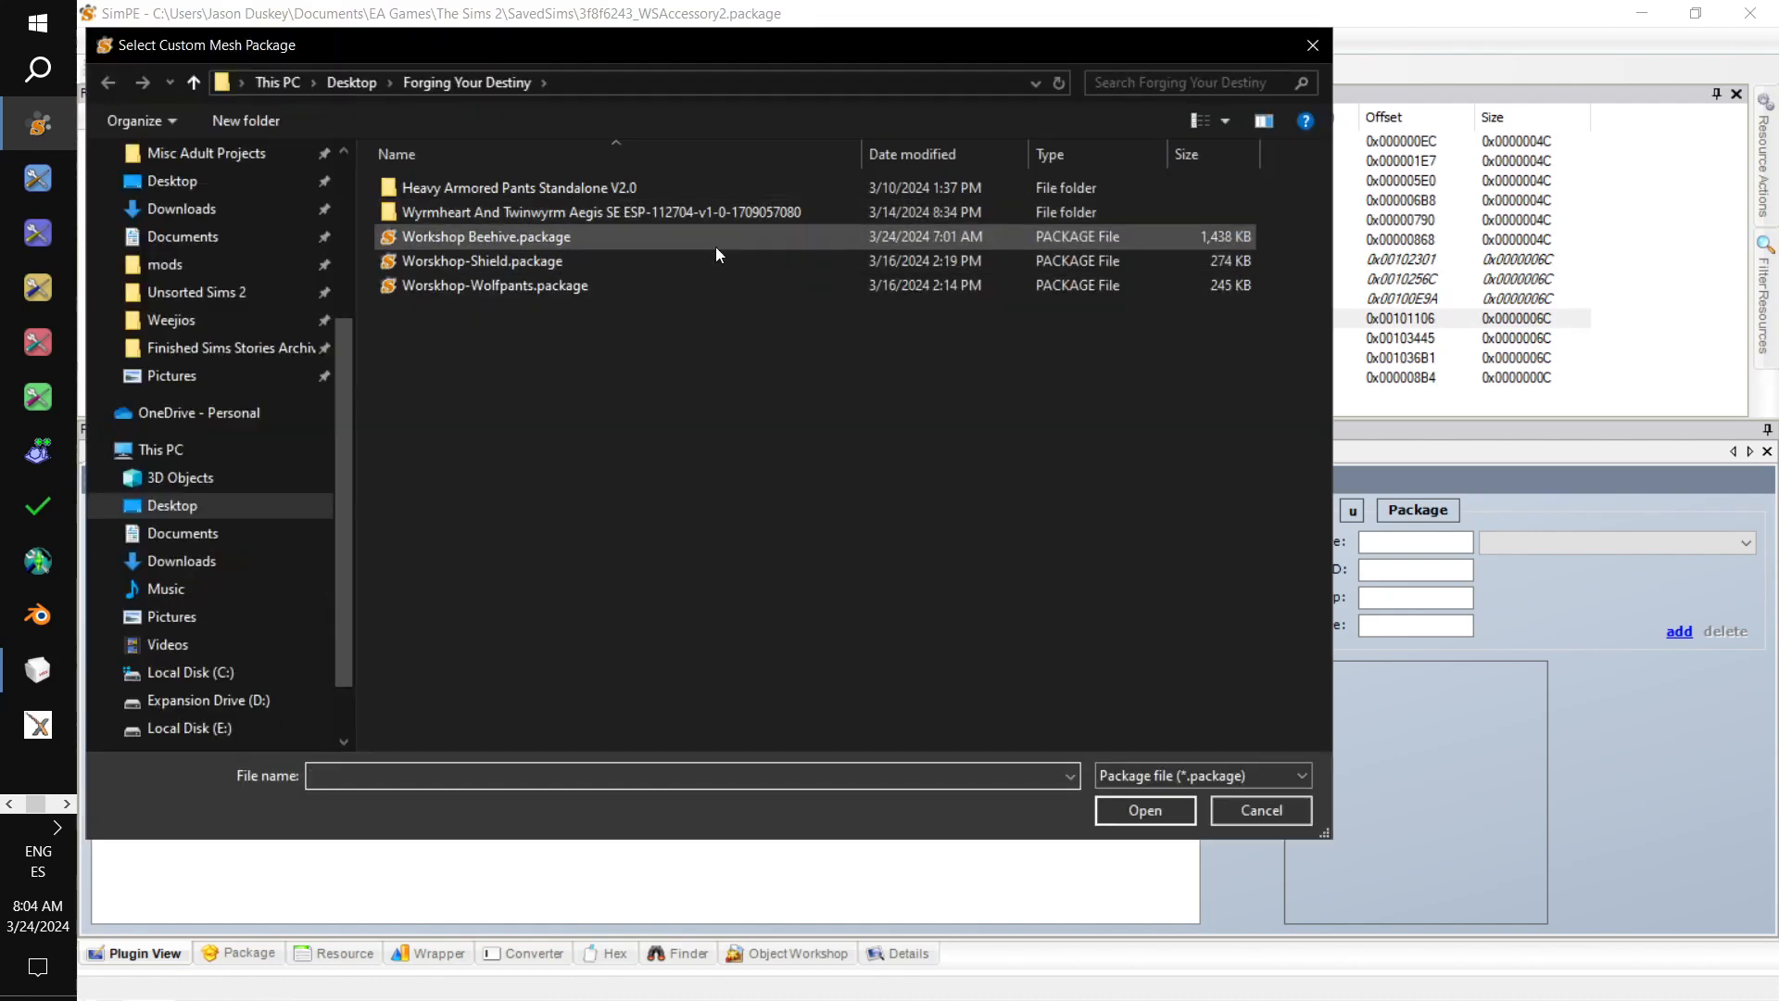
double_click(686, 262)
click(1074, 591)
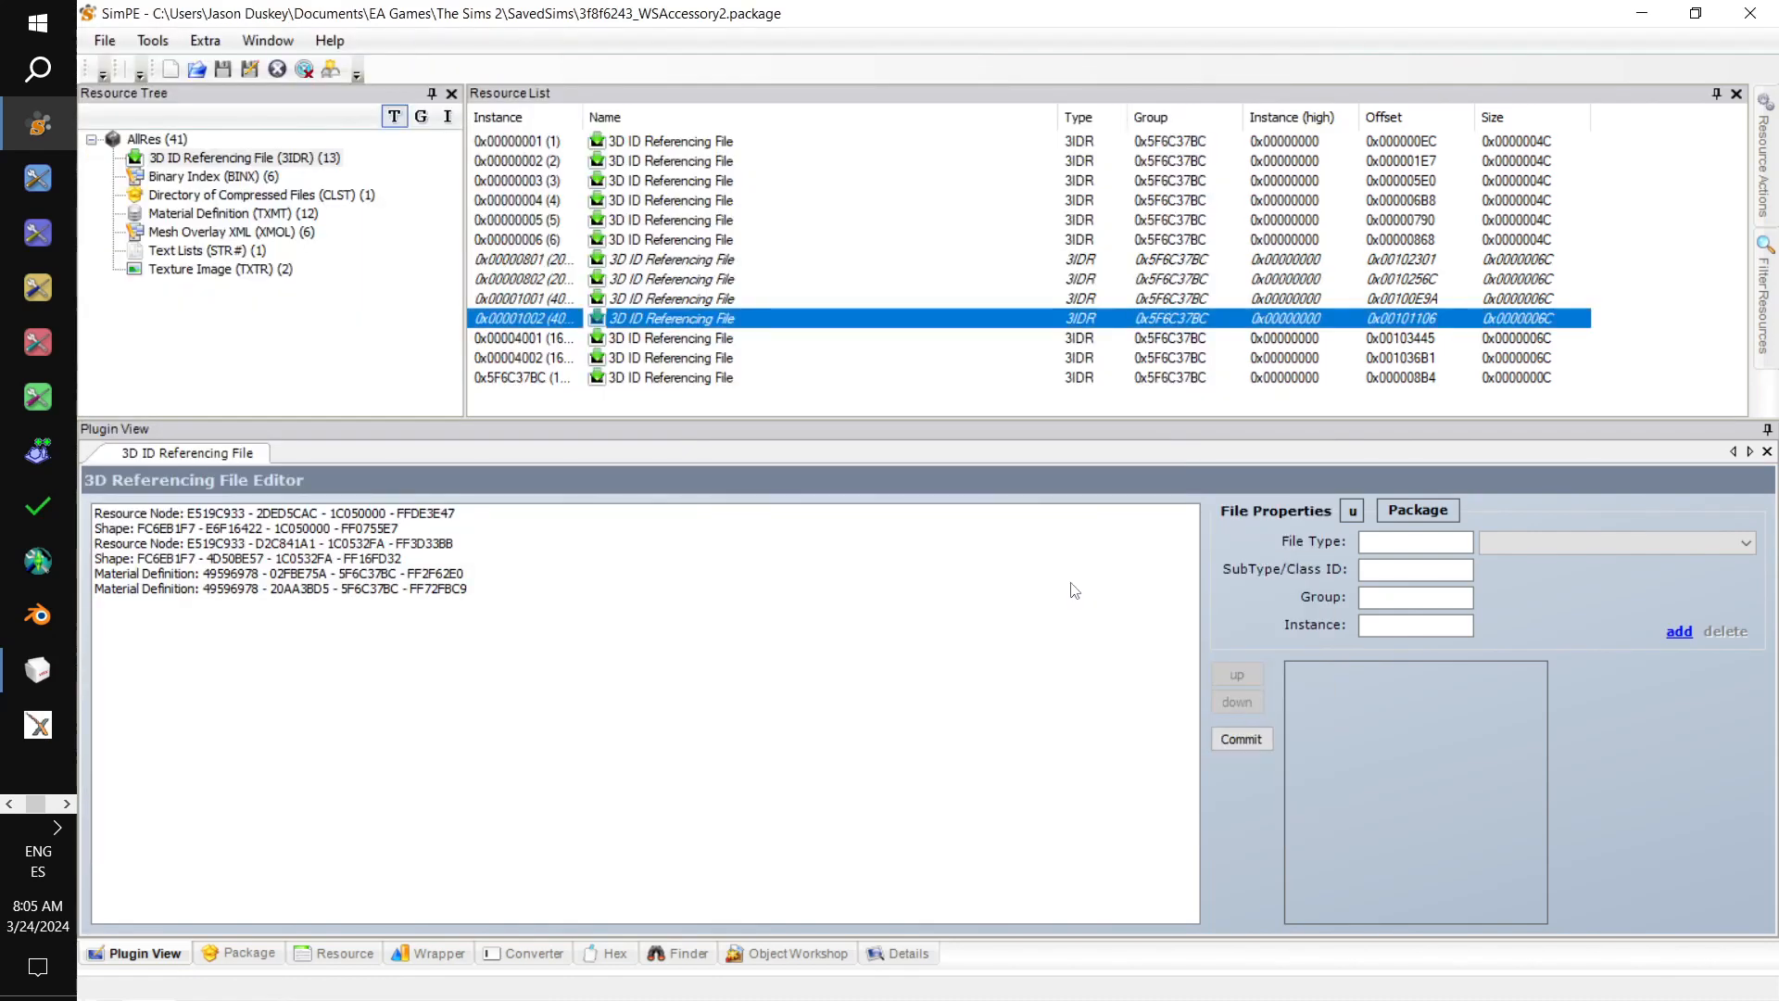
- Link the 3IDR resource with instance 0x00004001 to the custom mesh Worskhop-Shield.package using the Body Mesh Tool's linking stage
click(550, 338)
click(151, 40)
mouse_move(278, 91)
mouse_move(604, 92)
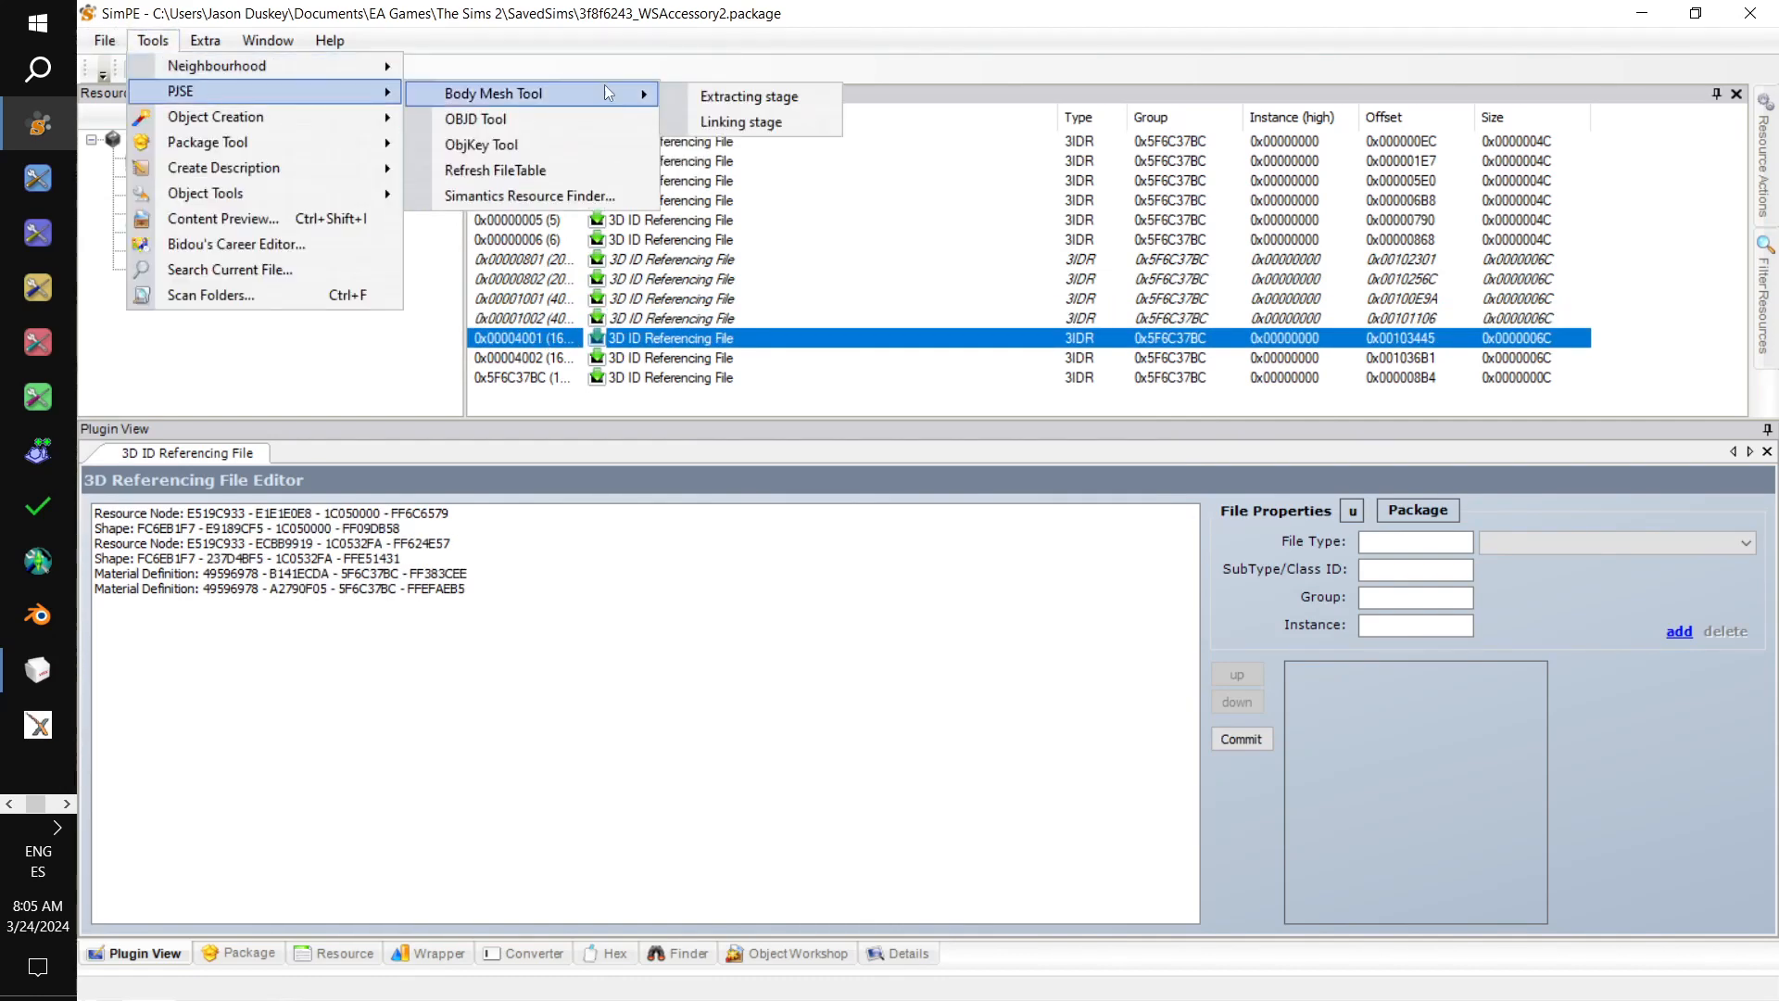
click(762, 119)
click(1010, 601)
double_click(638, 260)
click(1107, 601)
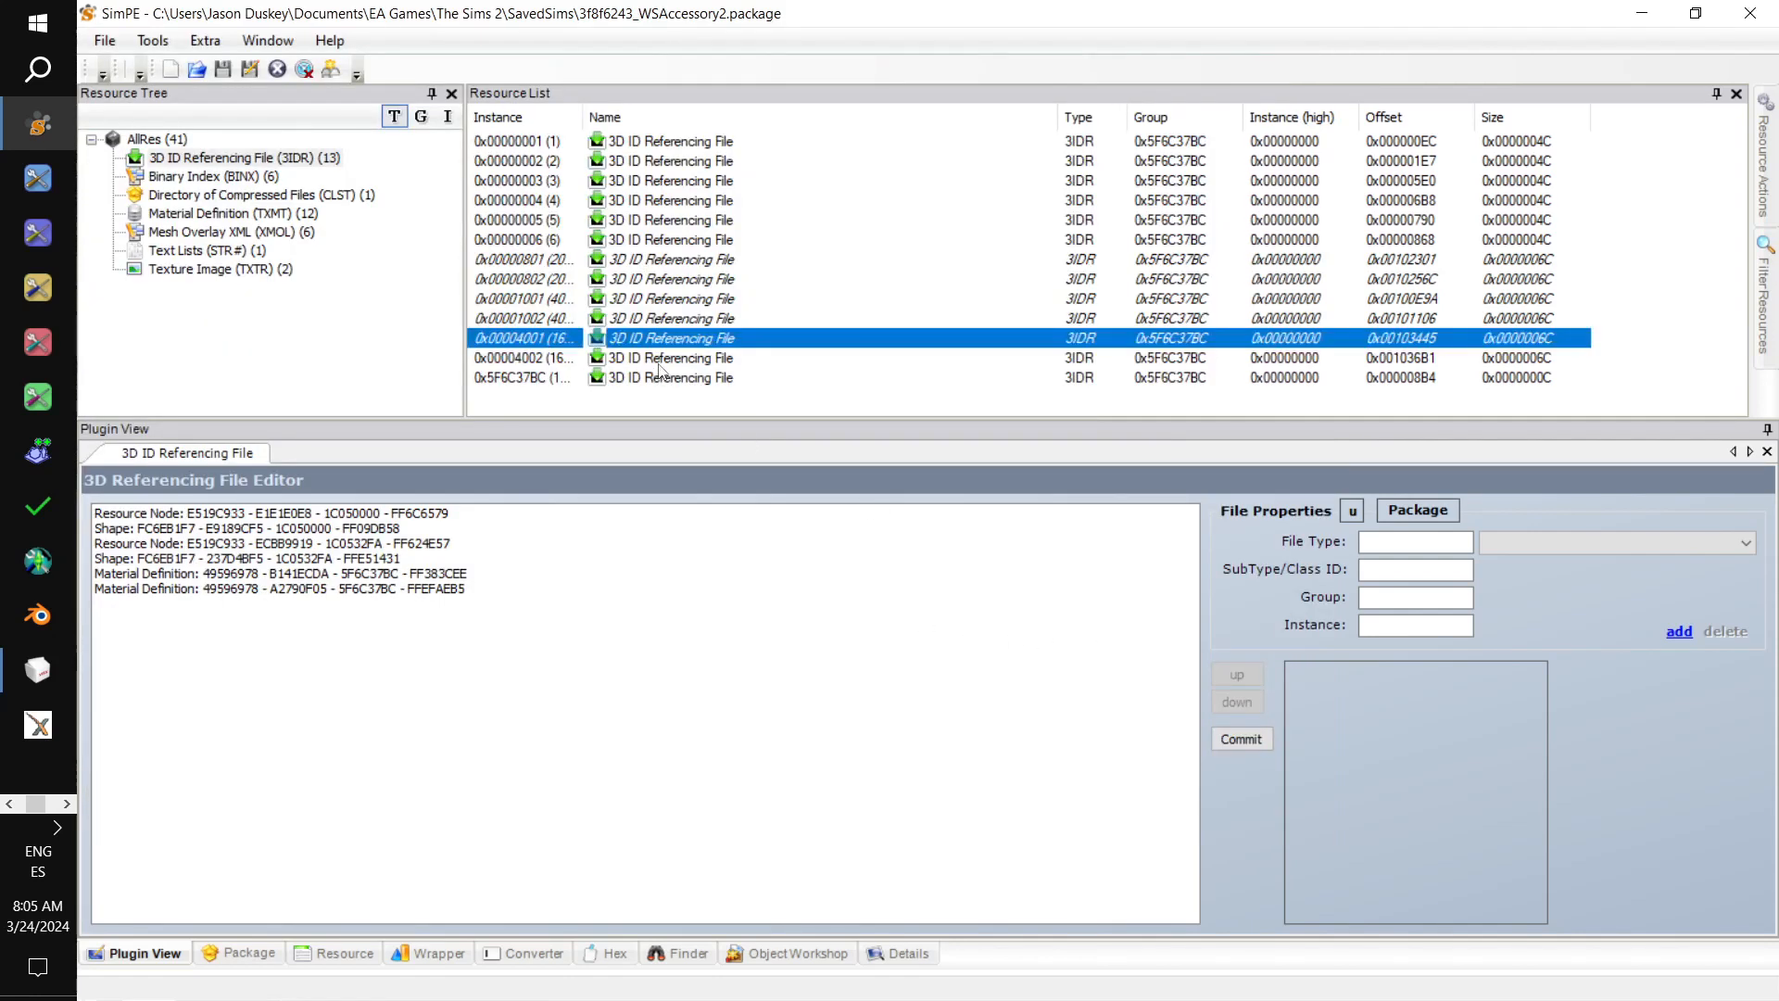
- Link the 3IDR resource with instance 0x00004002 to Worskhop-Shield.package using the Body Mesh Tool's linking stage, and save the accessory package
click(659, 360)
click(153, 39)
mouse_move(199, 95)
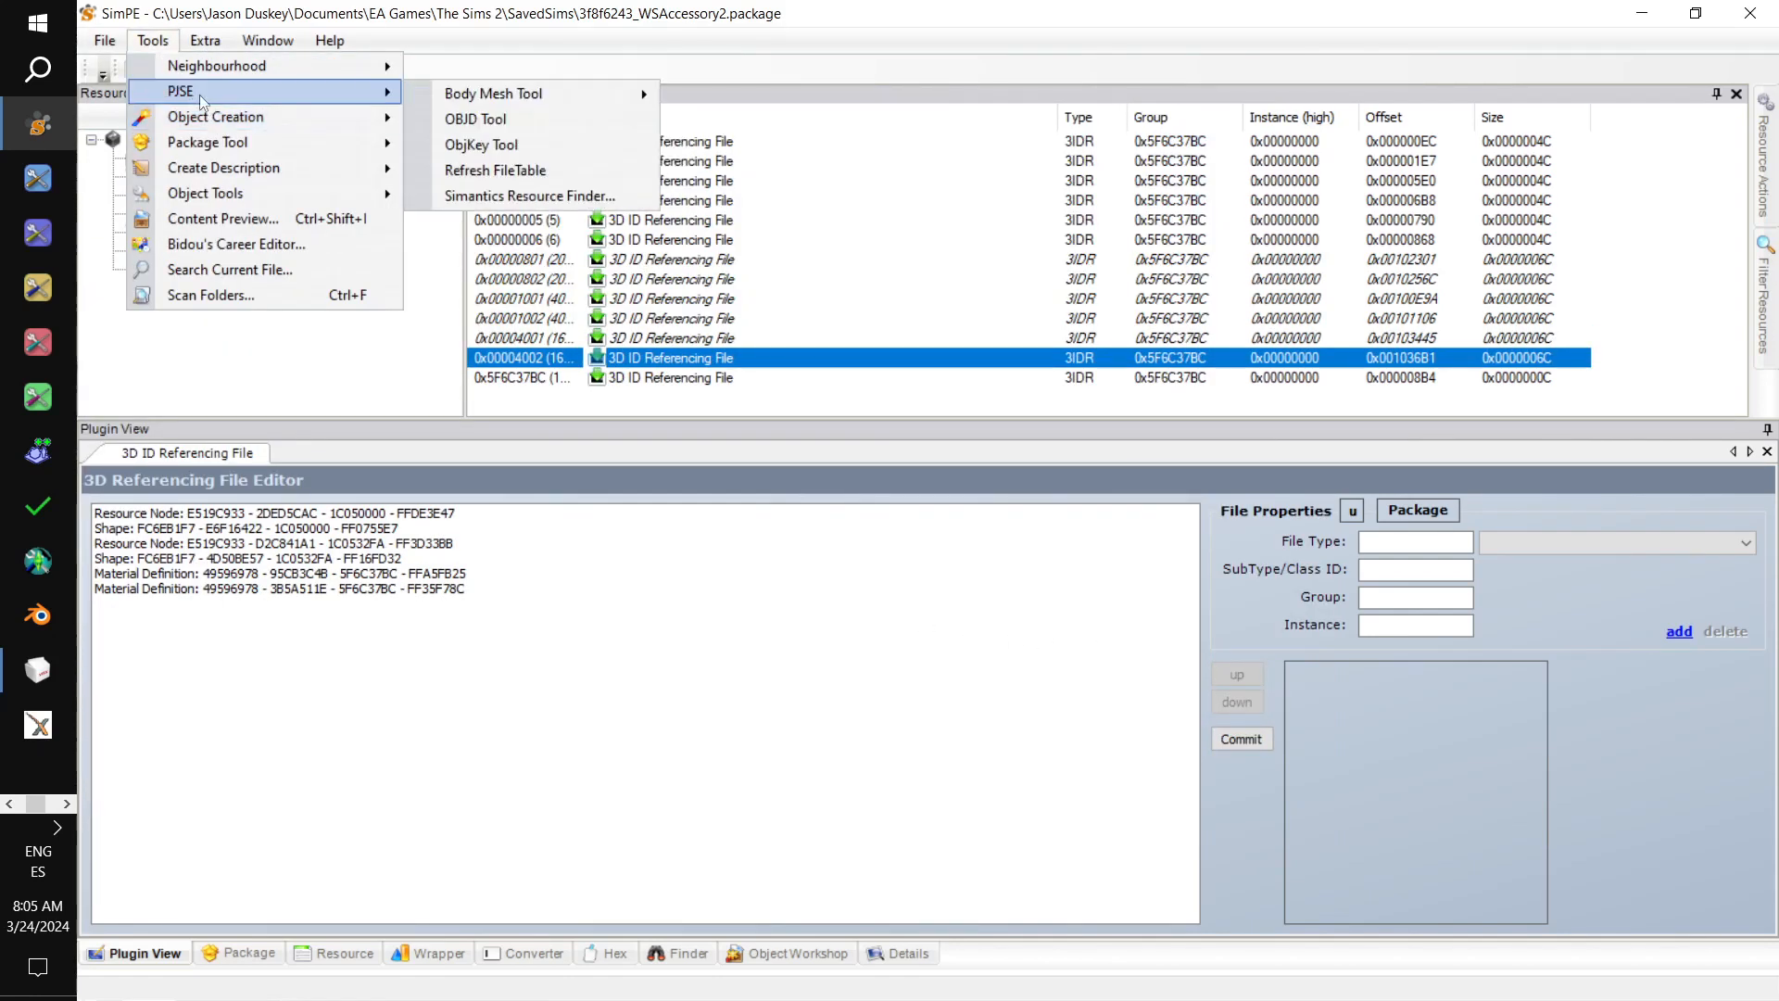
mouse_move(577, 92)
click(706, 124)
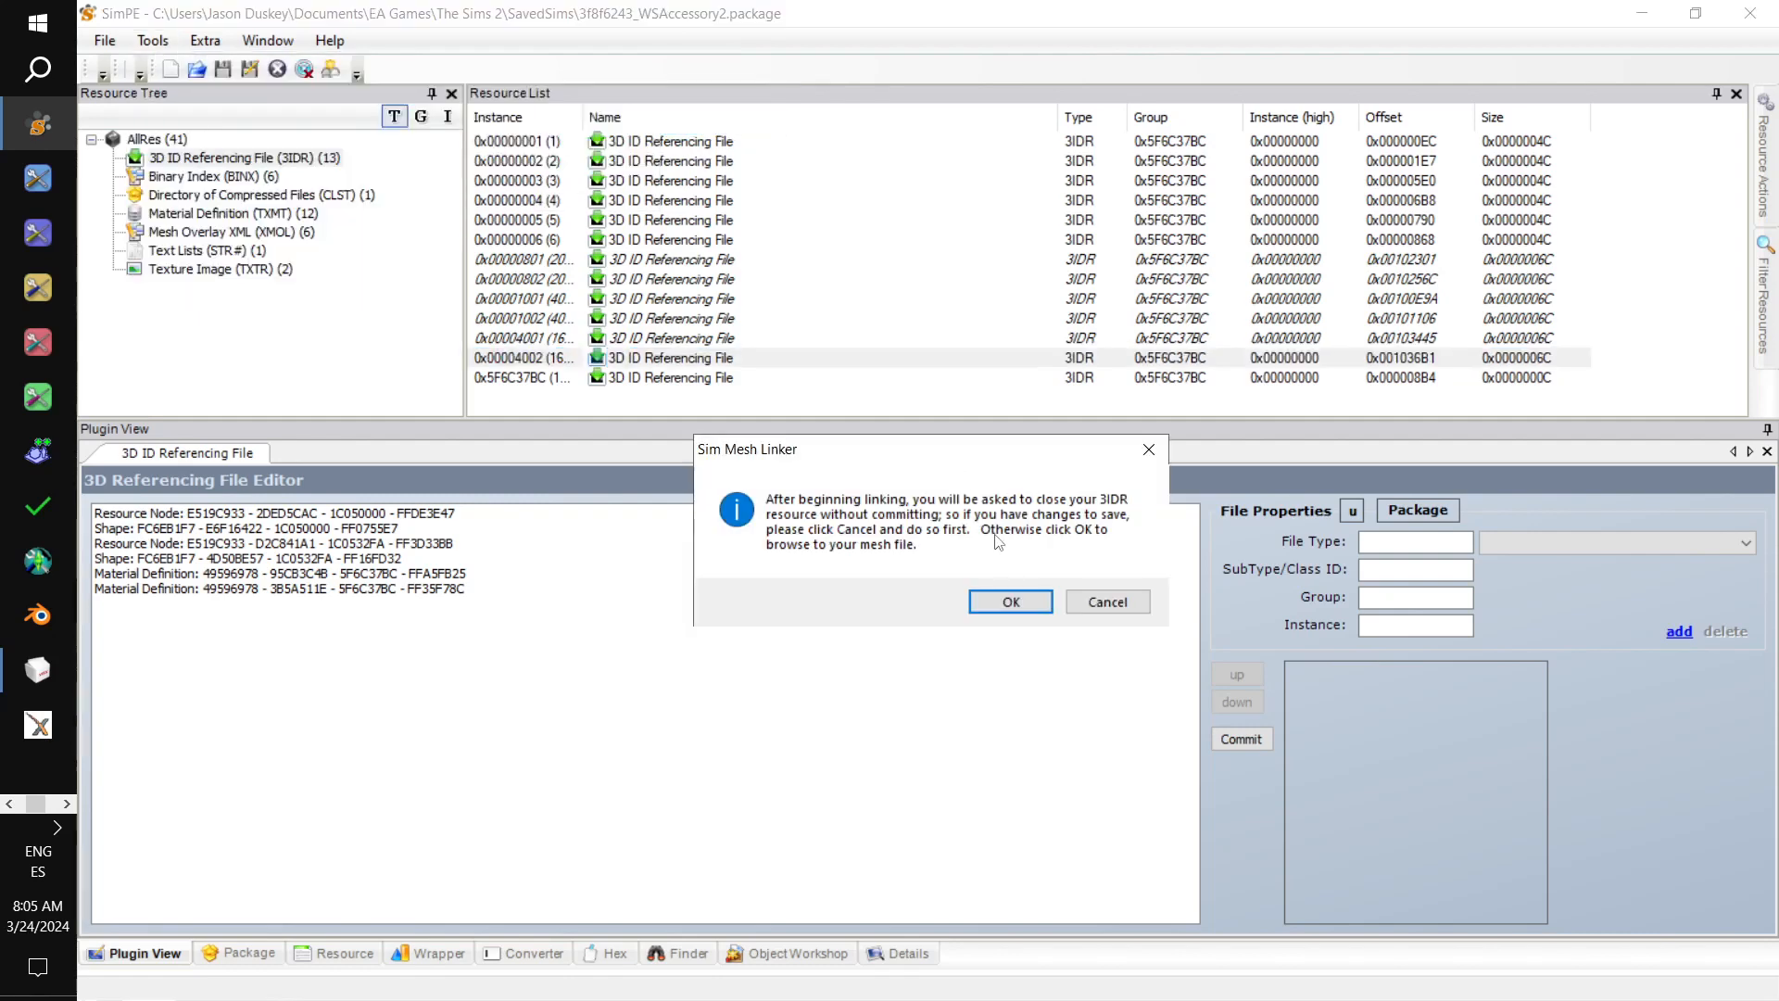
click(996, 598)
double_click(562, 256)
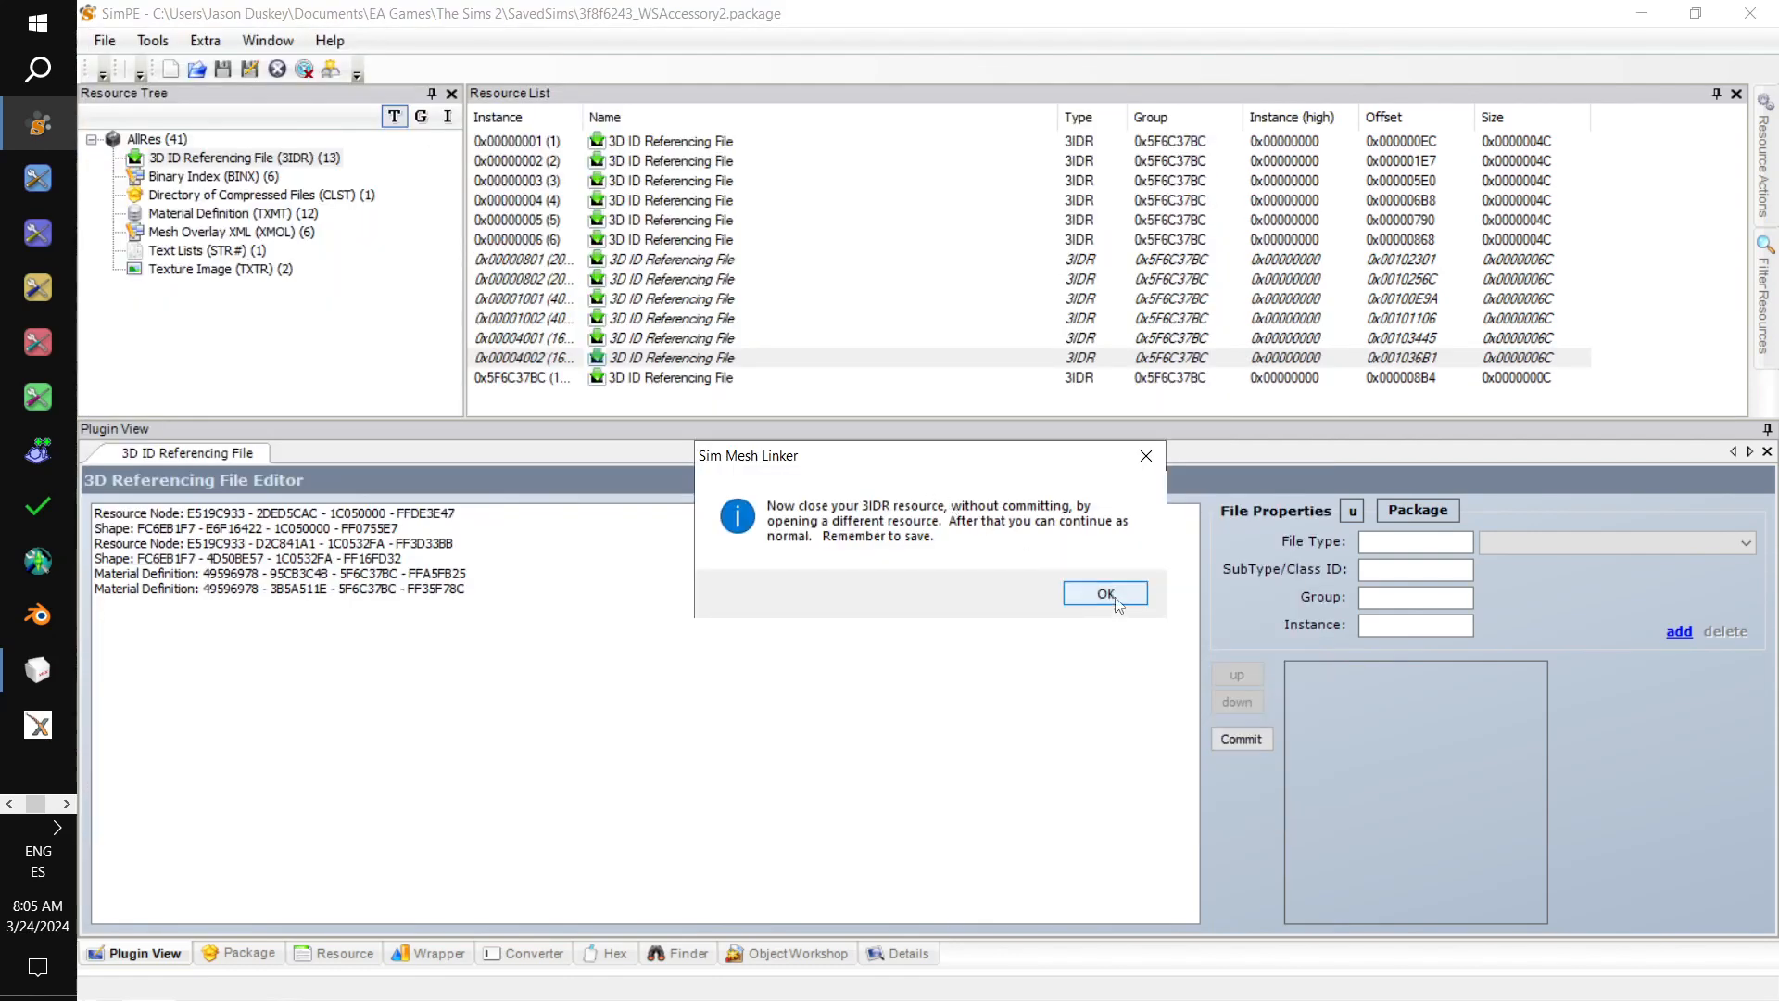
click(1112, 598)
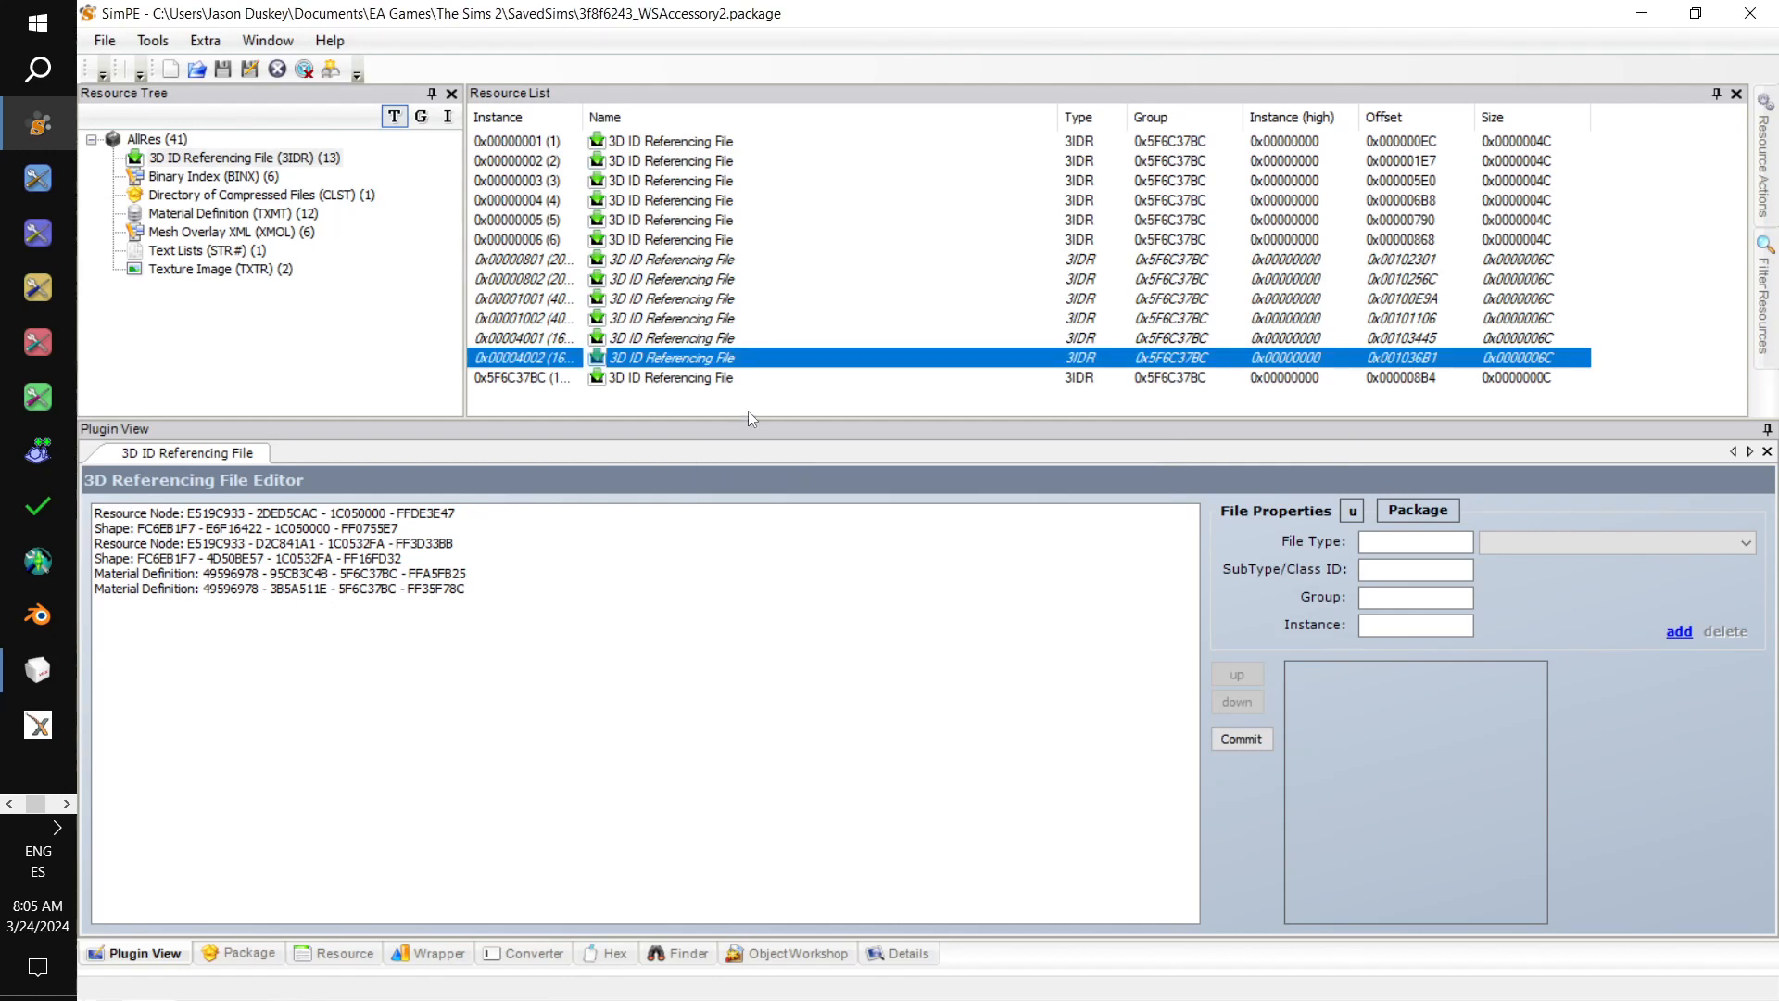
click(105, 40)
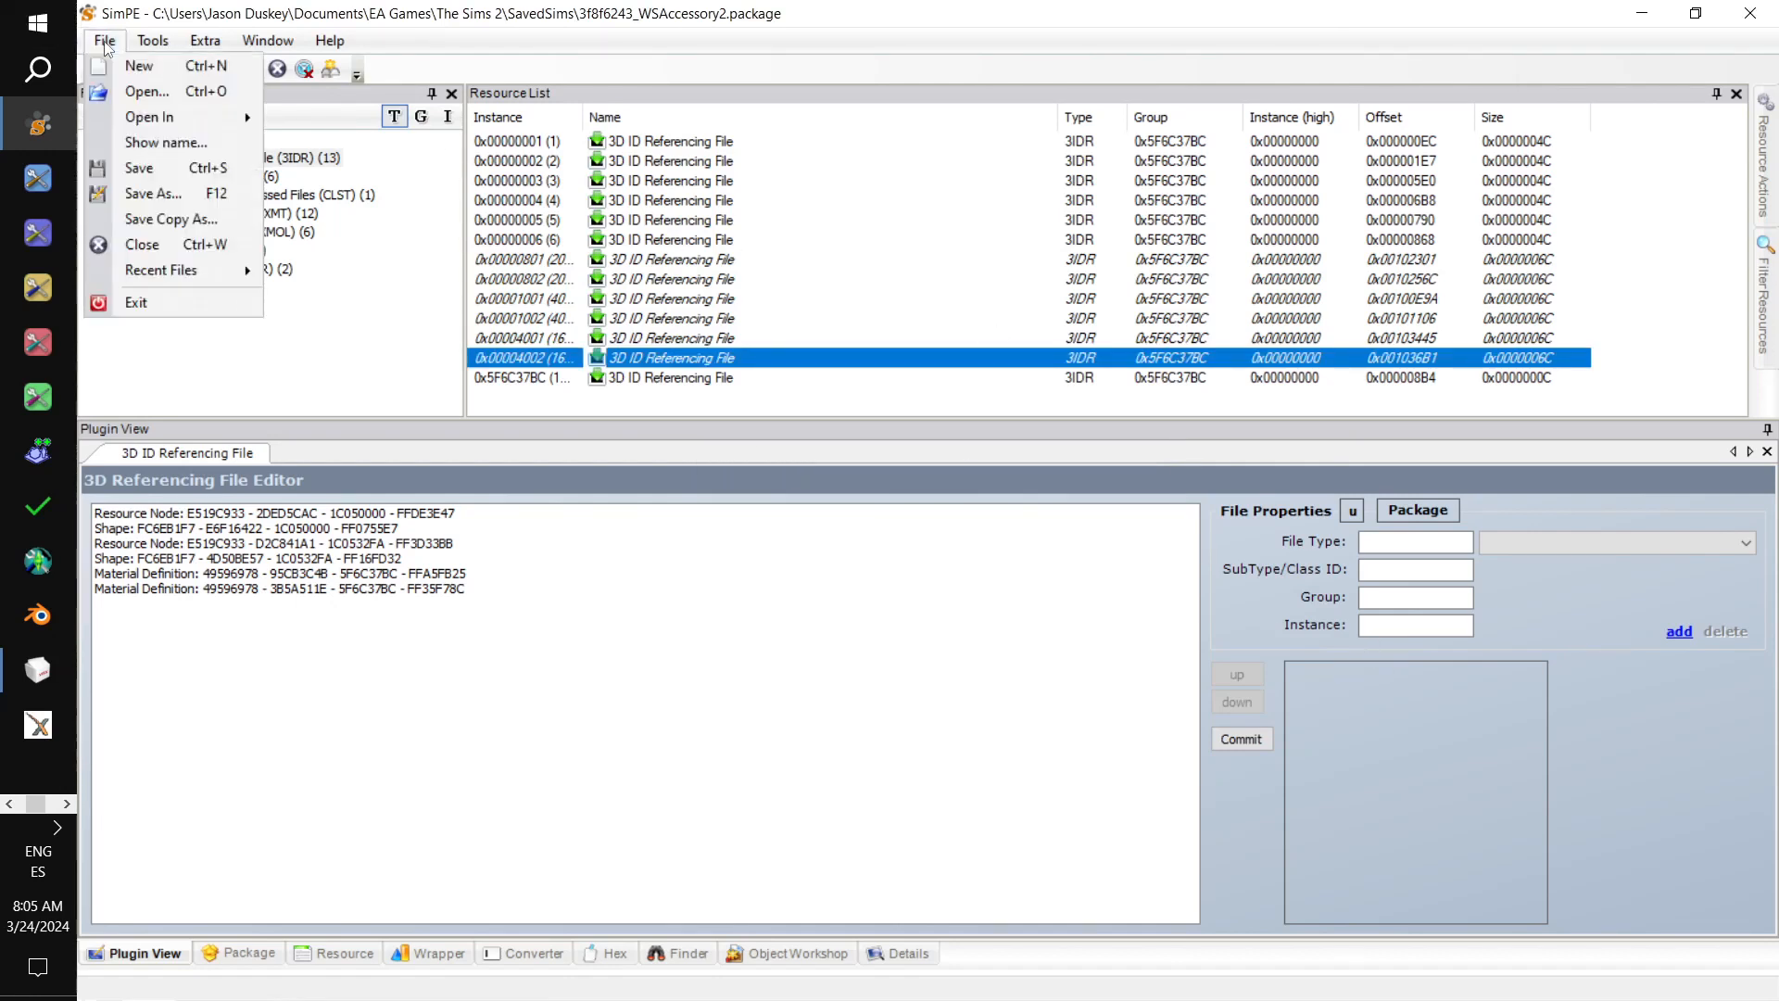
click(153, 166)
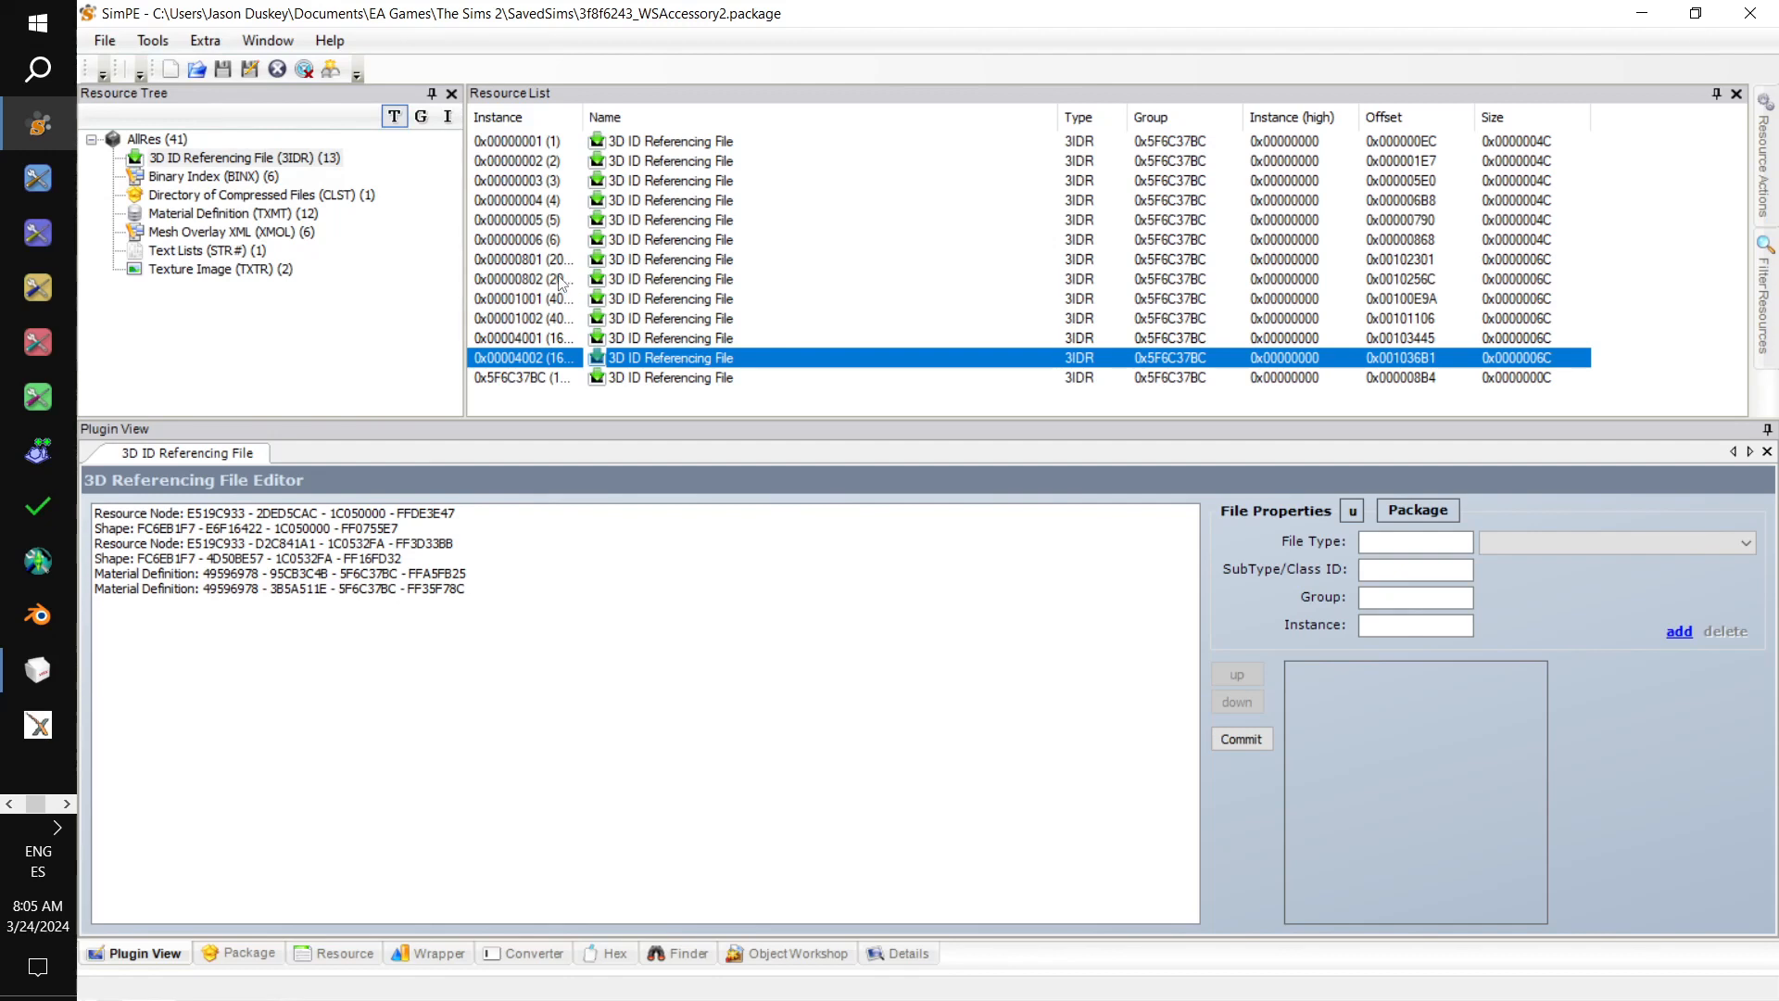
- Inspect the references of the 3IDR resources 0x00000001 through 0x00000006, plus instances 0x00000801 and 0x00004002
click(559, 142)
click(545, 162)
click(547, 181)
click(550, 200)
click(553, 219)
click(554, 239)
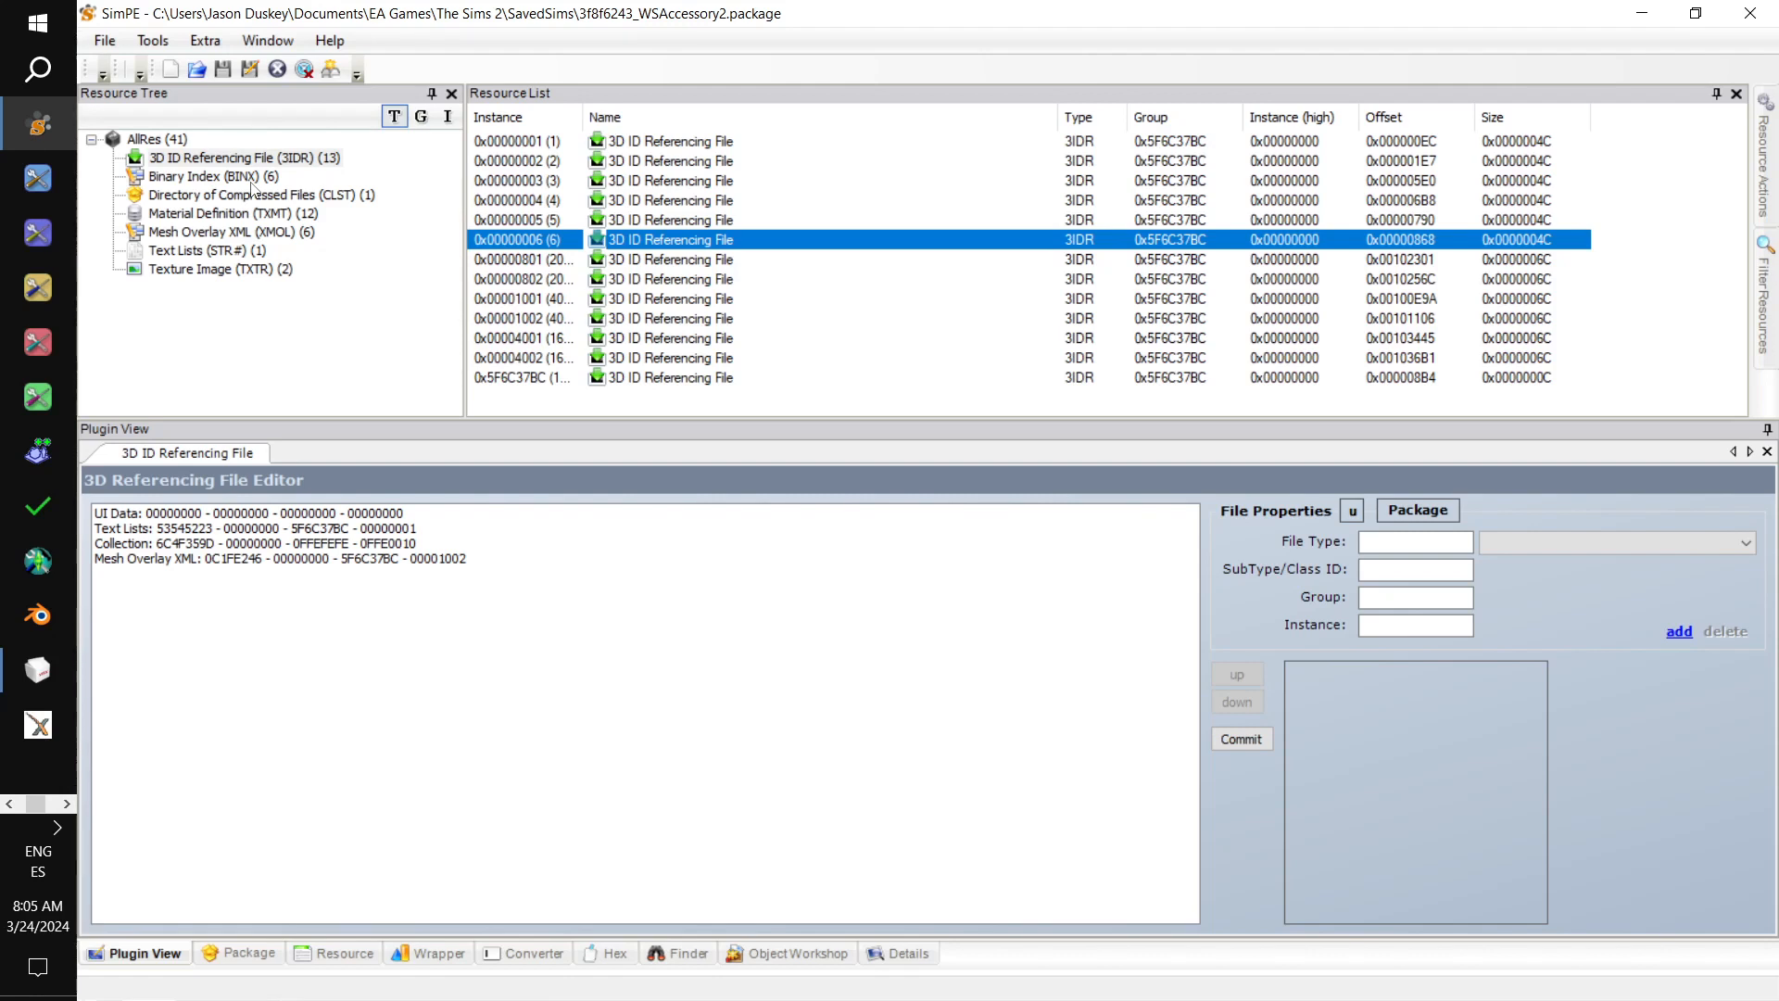
click(538, 262)
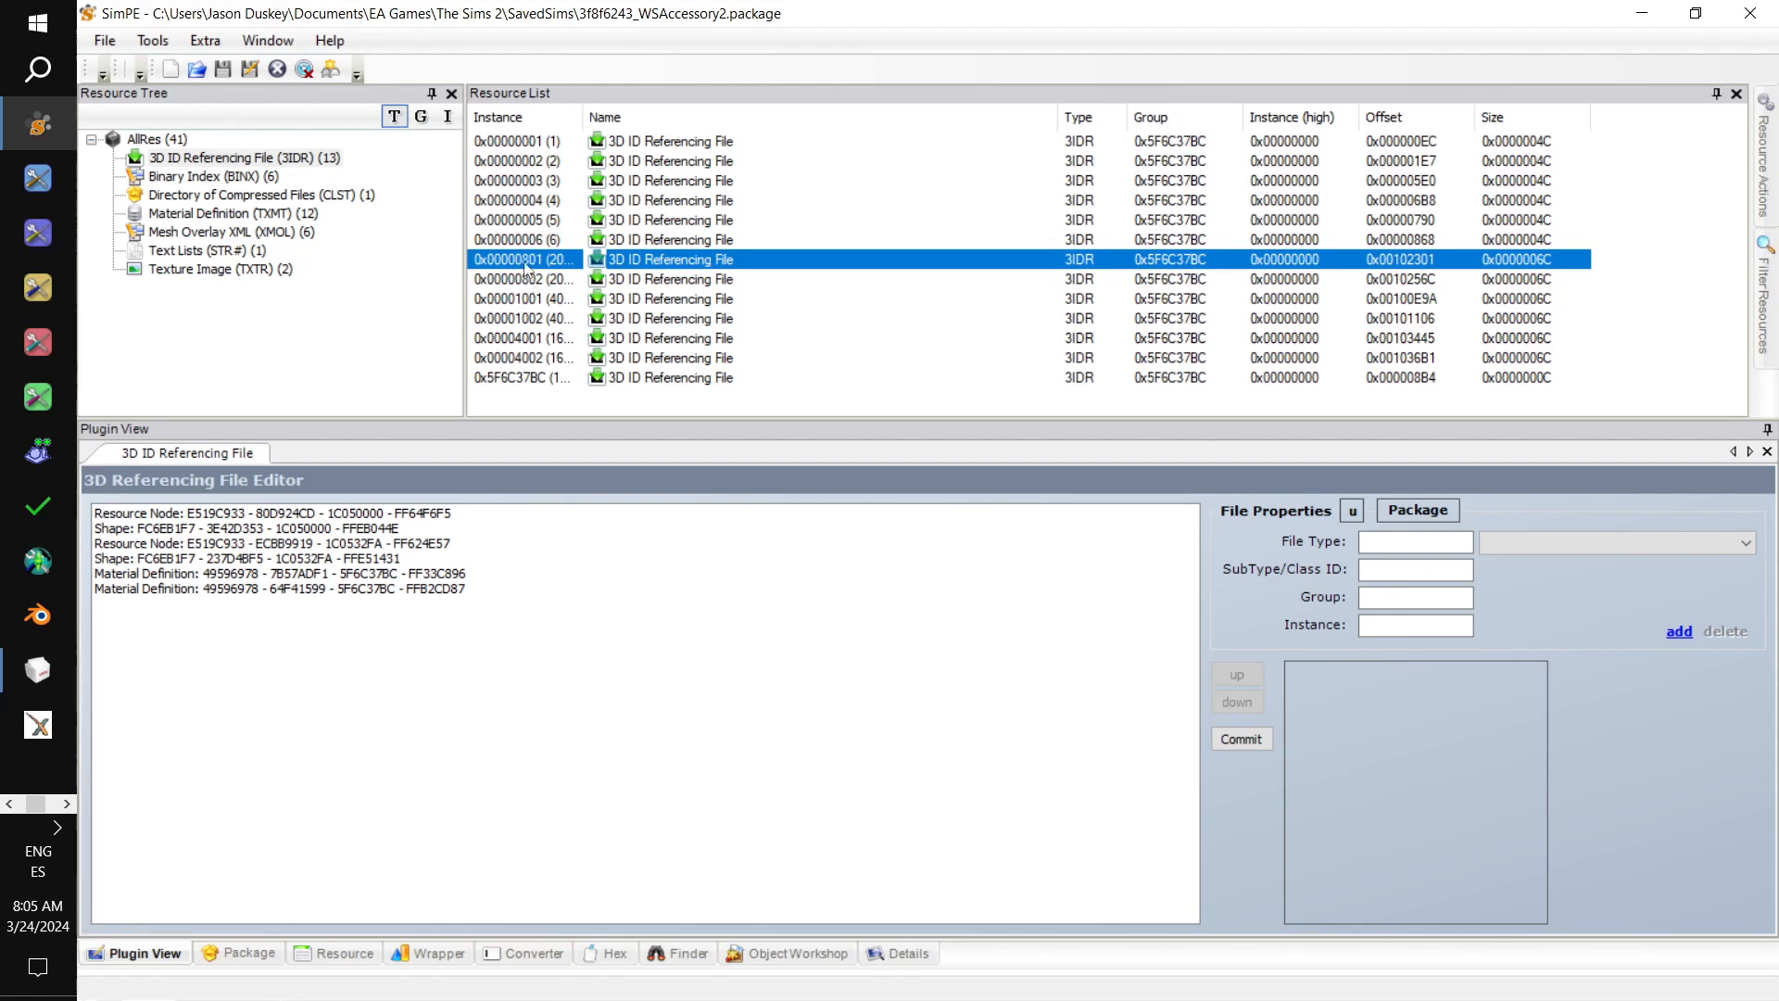
click(529, 361)
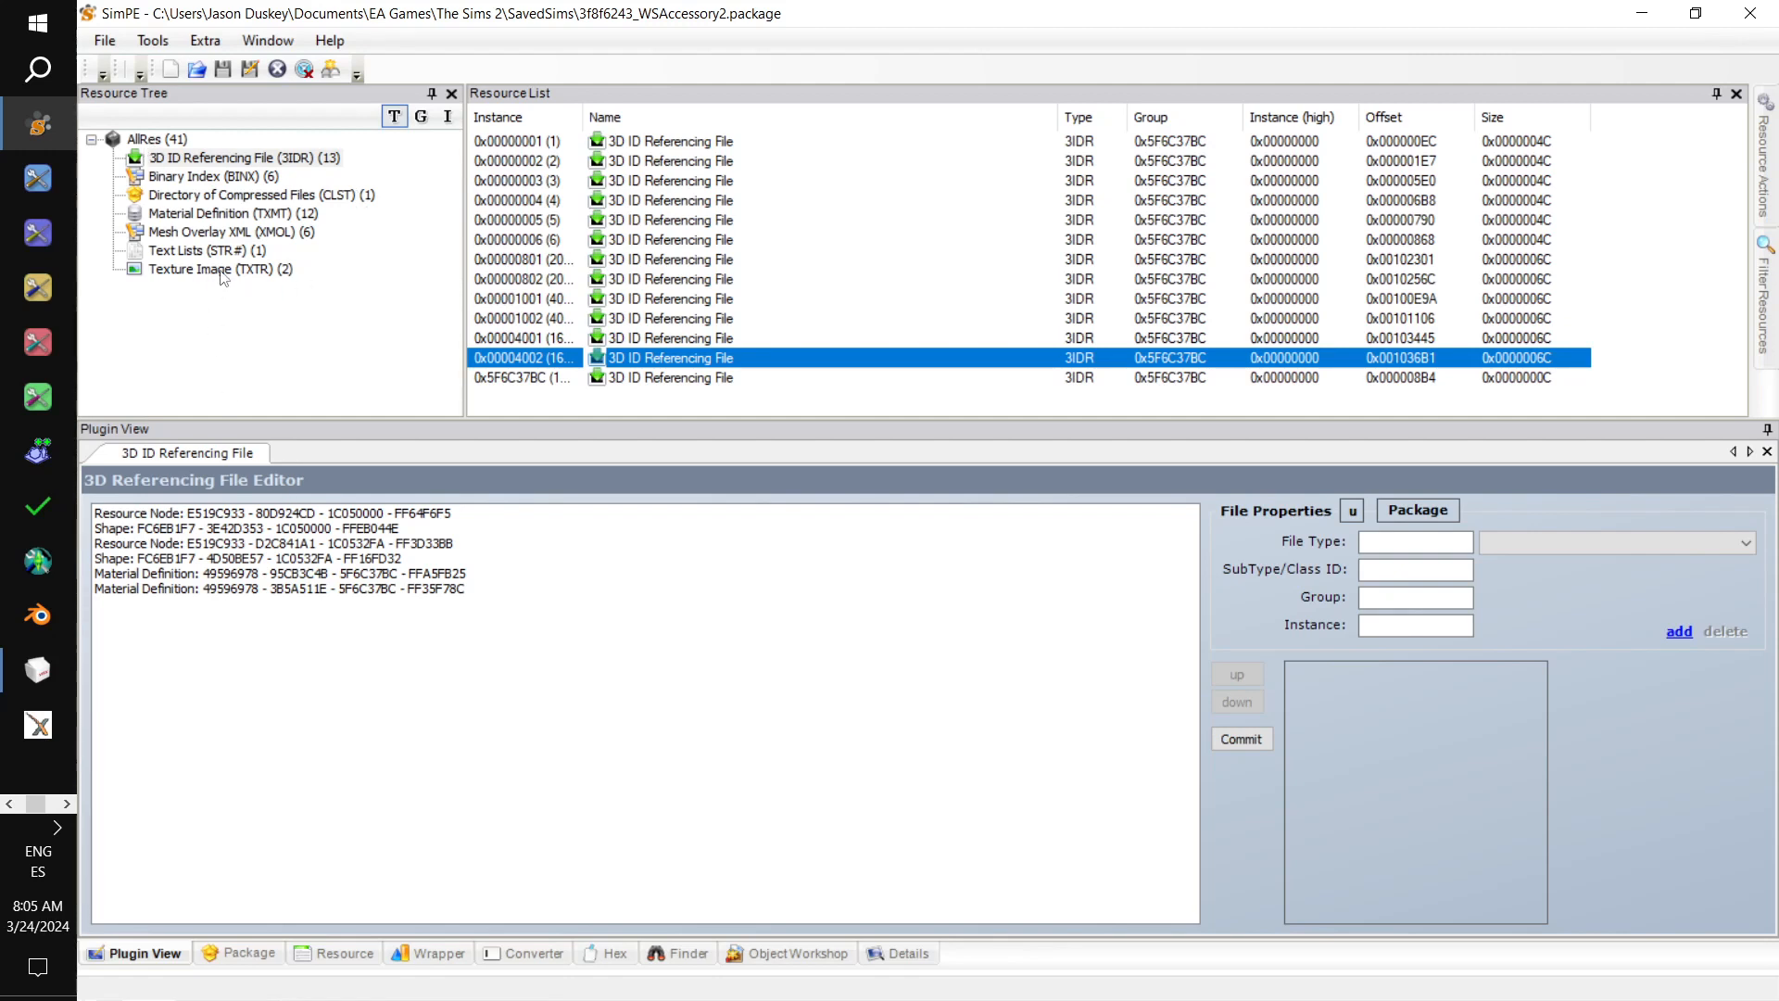
- Open the Mesh Overlay XML resource with instance 0x00000801 and inspect its category property
click(264, 232)
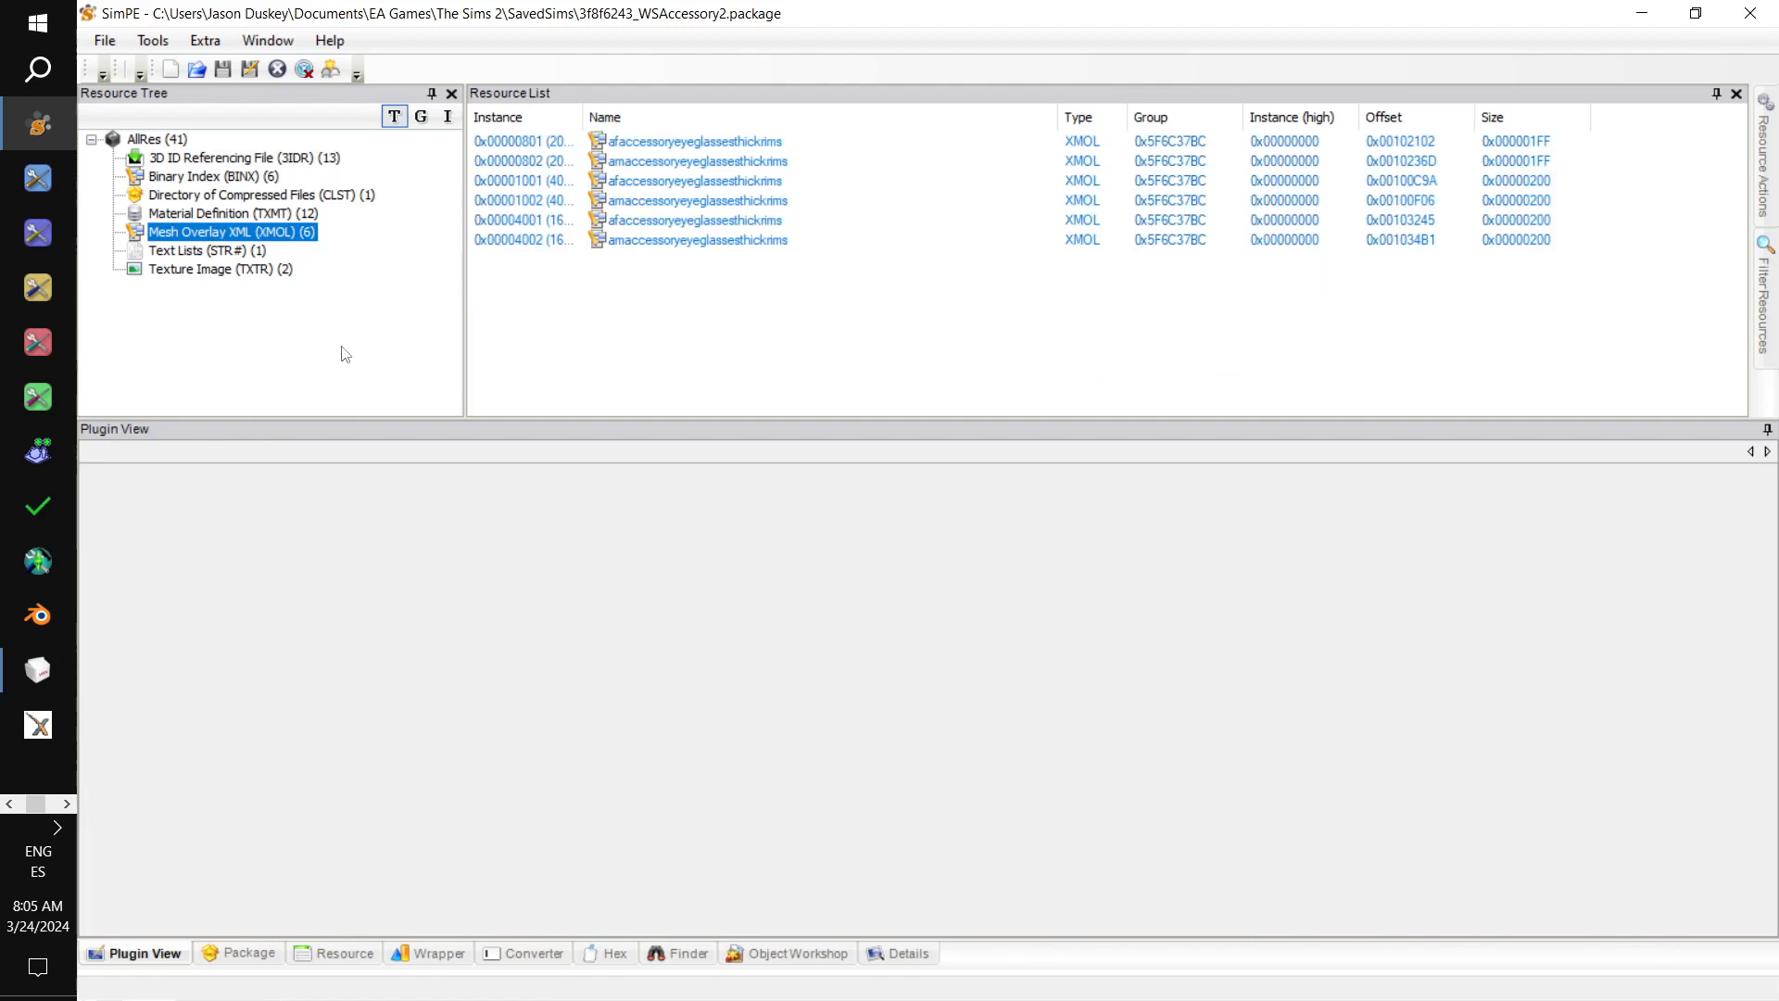
click(554, 144)
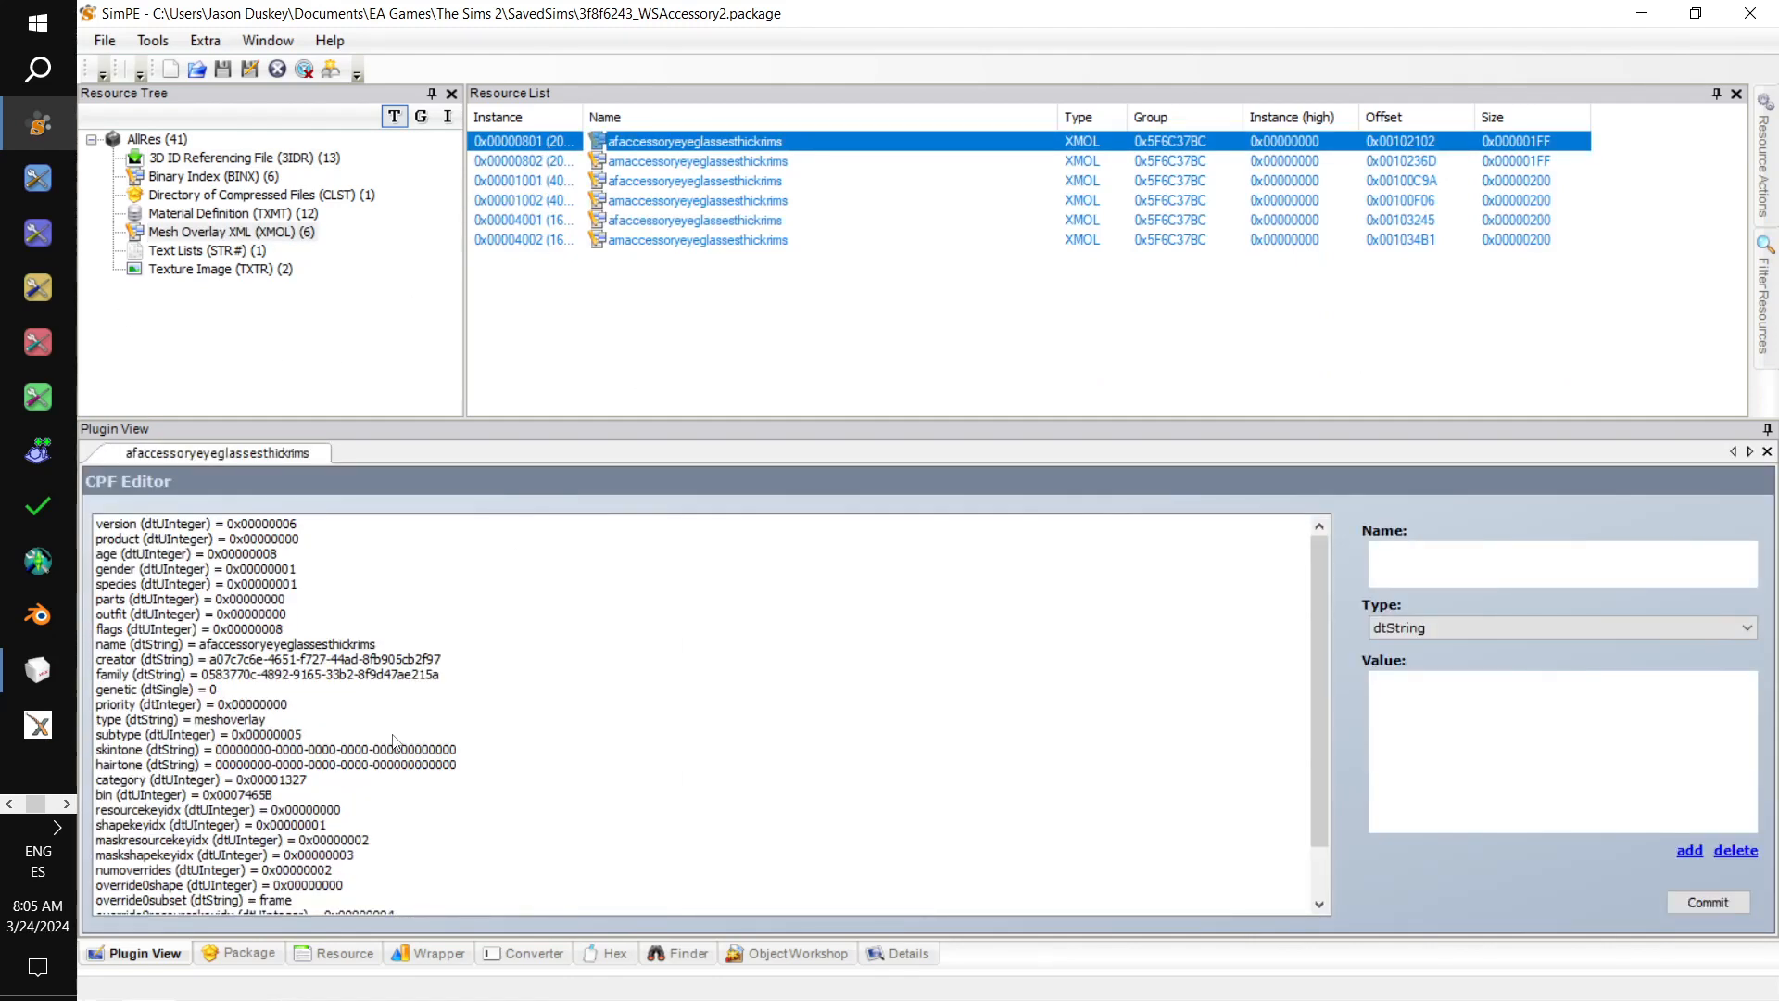
scroll(403, 714, down, 2)
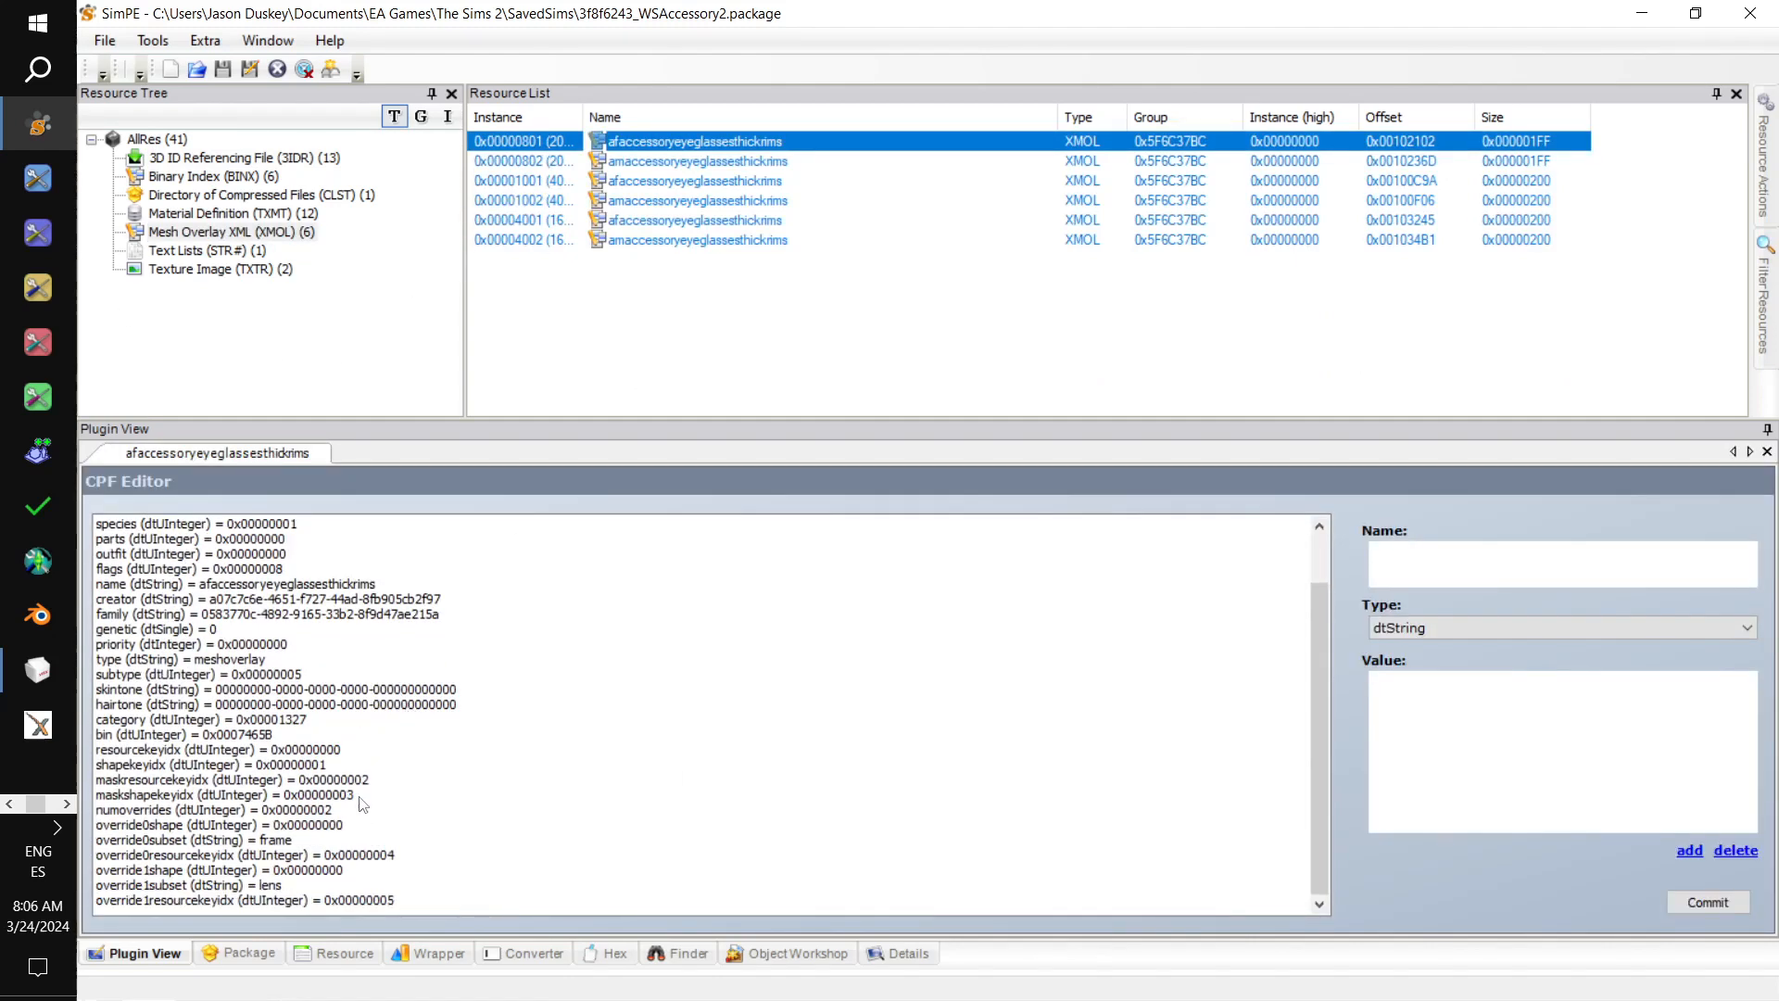
click(285, 721)
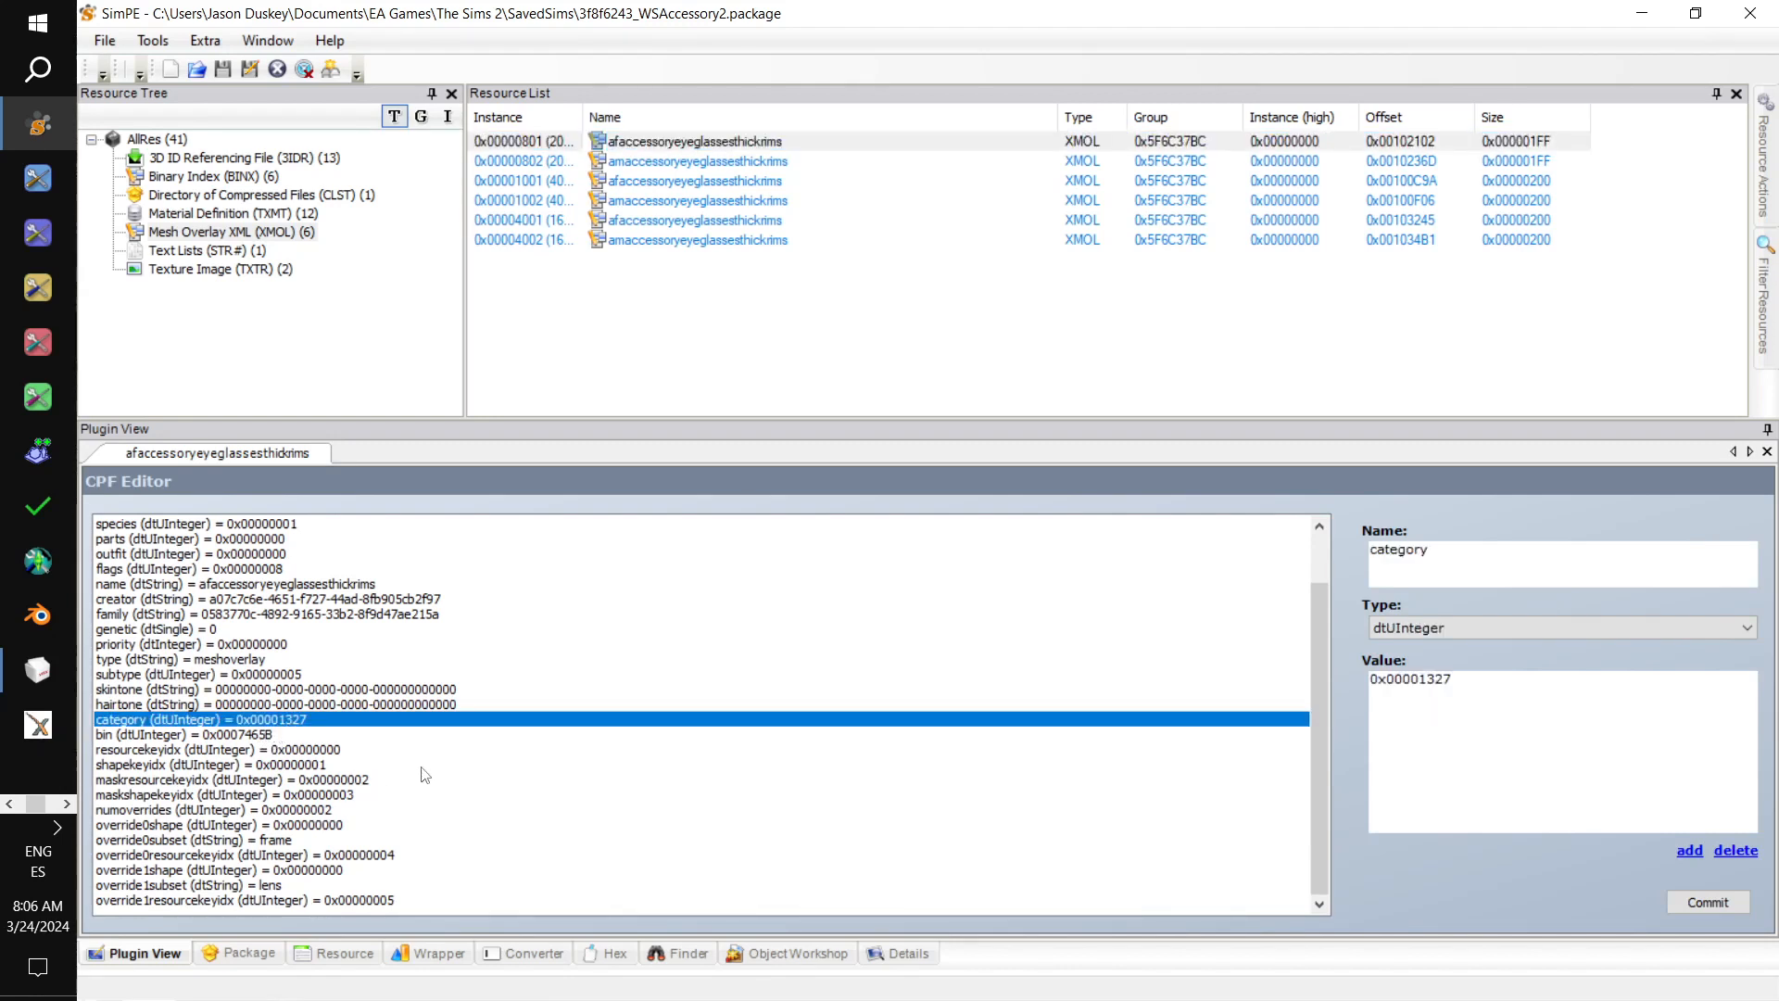
- Switch to BATG Bin Notes.txt in Notepad and copy the Left Hand bin value 0x00074656
click(9, 804)
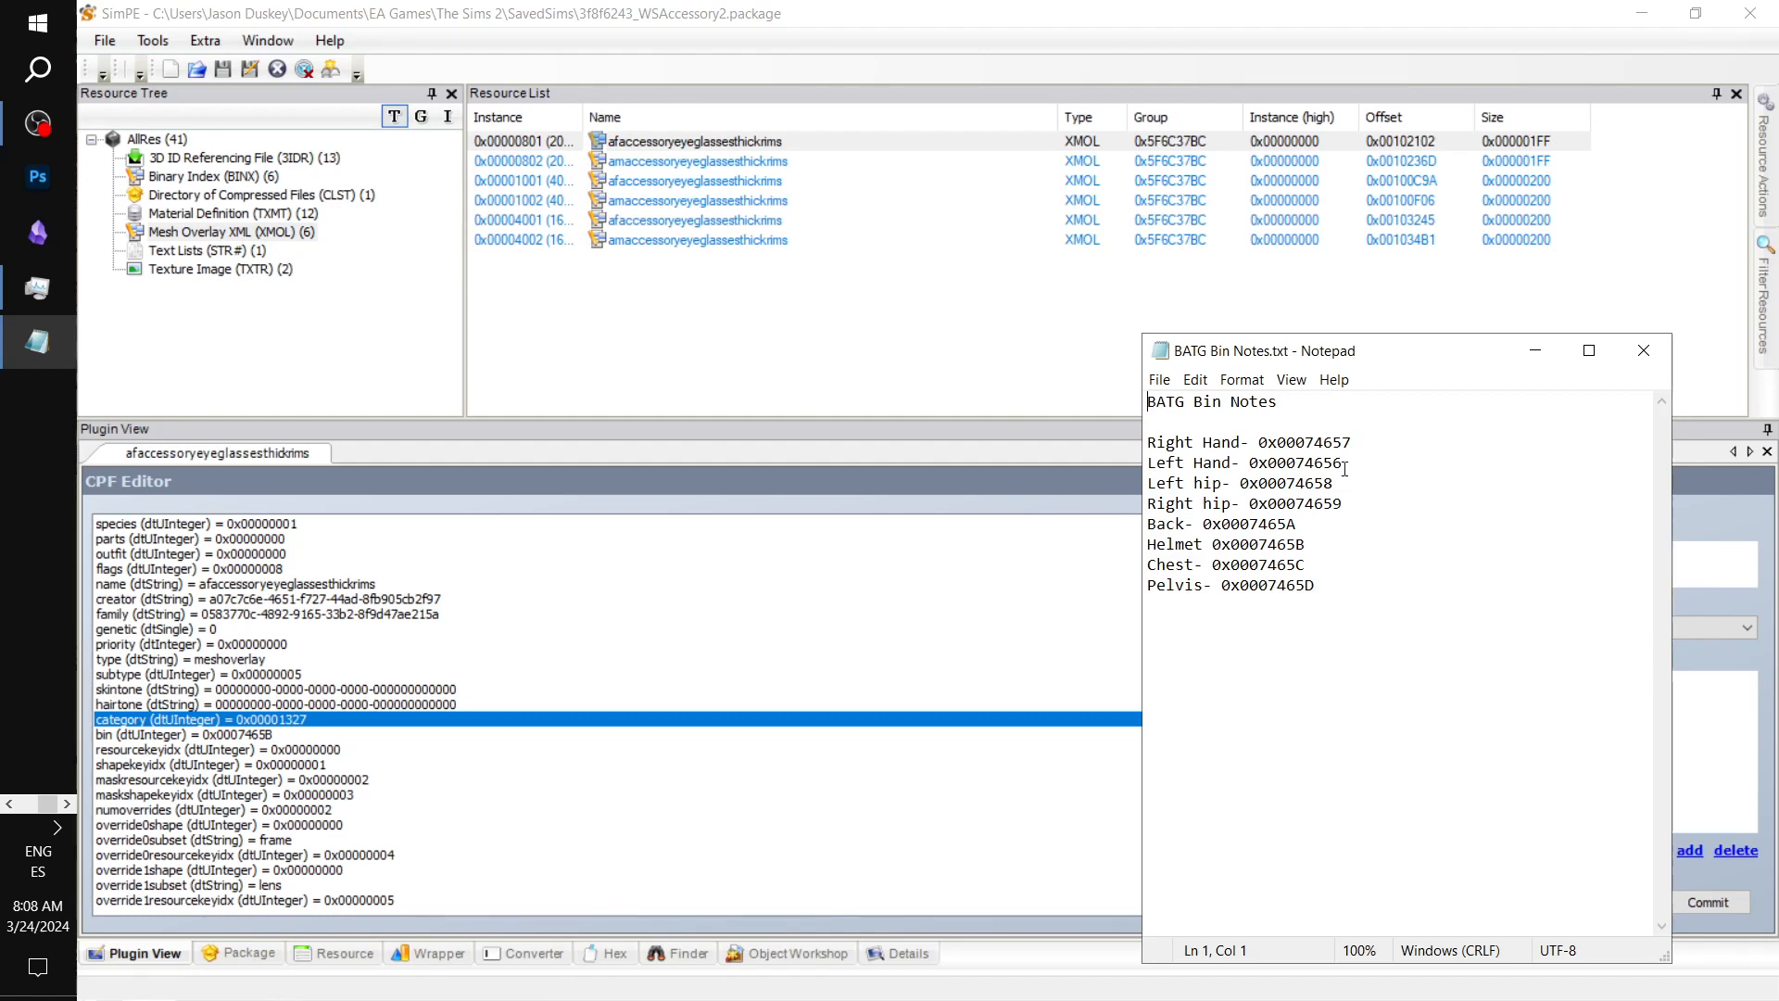
key(shift+Left)
key(shift+Left)
key(shift+Left)
key(shift+Left)
key(shift+Left)
key(shift+Left)
key(shift+Left)
key(shift+Left)
key(shift+Left)
key(shift+Left)
key(ctrl+c)
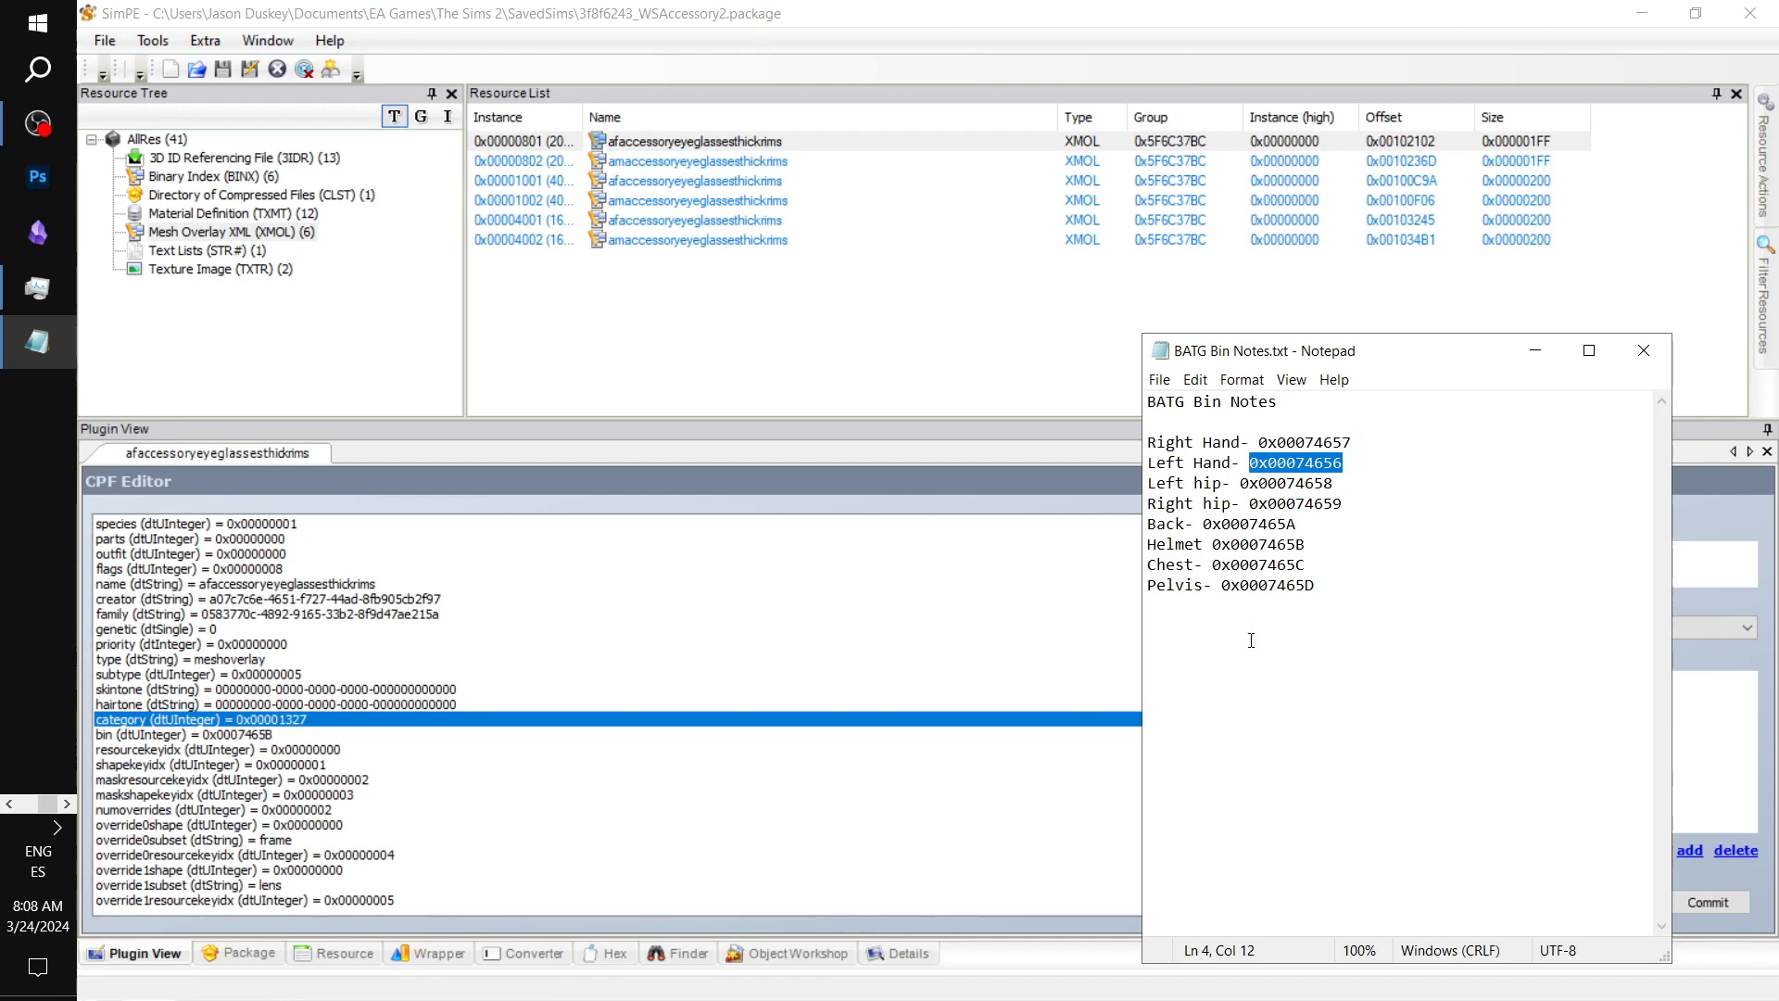
- Set the bin property of Mesh Overlay XML resource 0x00000801 to 0x00074656 in SimPE and commit the change
click(312, 734)
double_click(1460, 711)
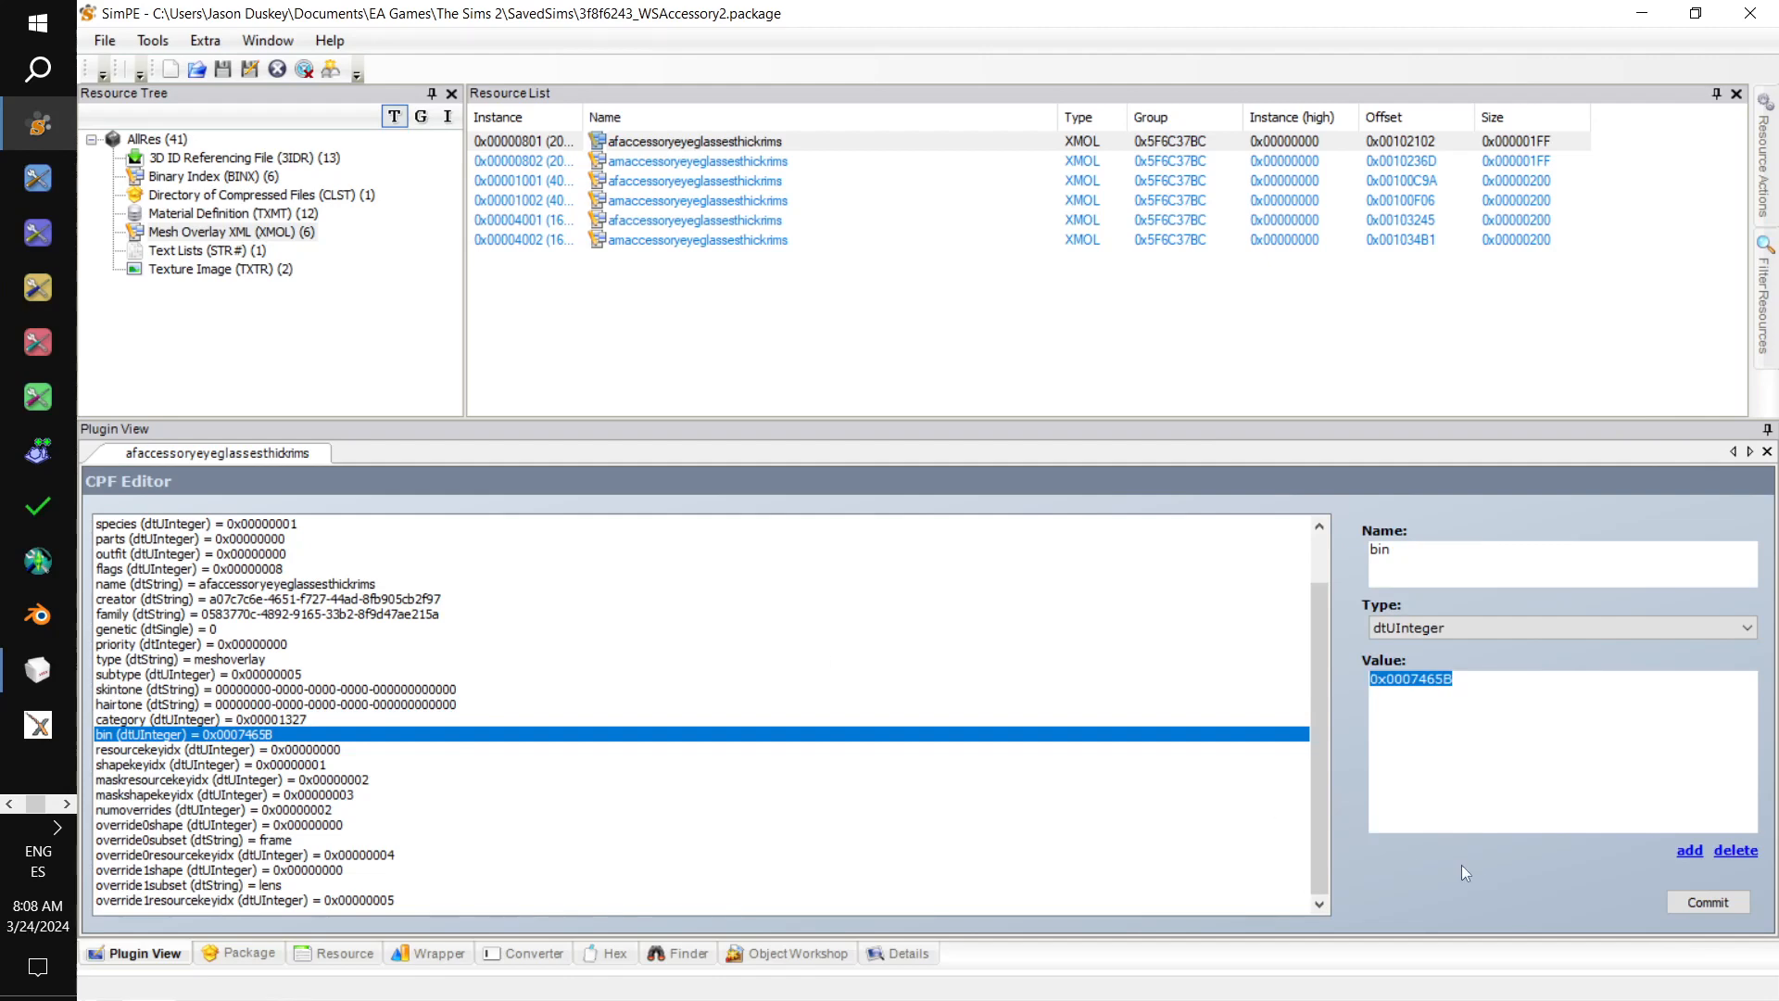
key(ctrl+v)
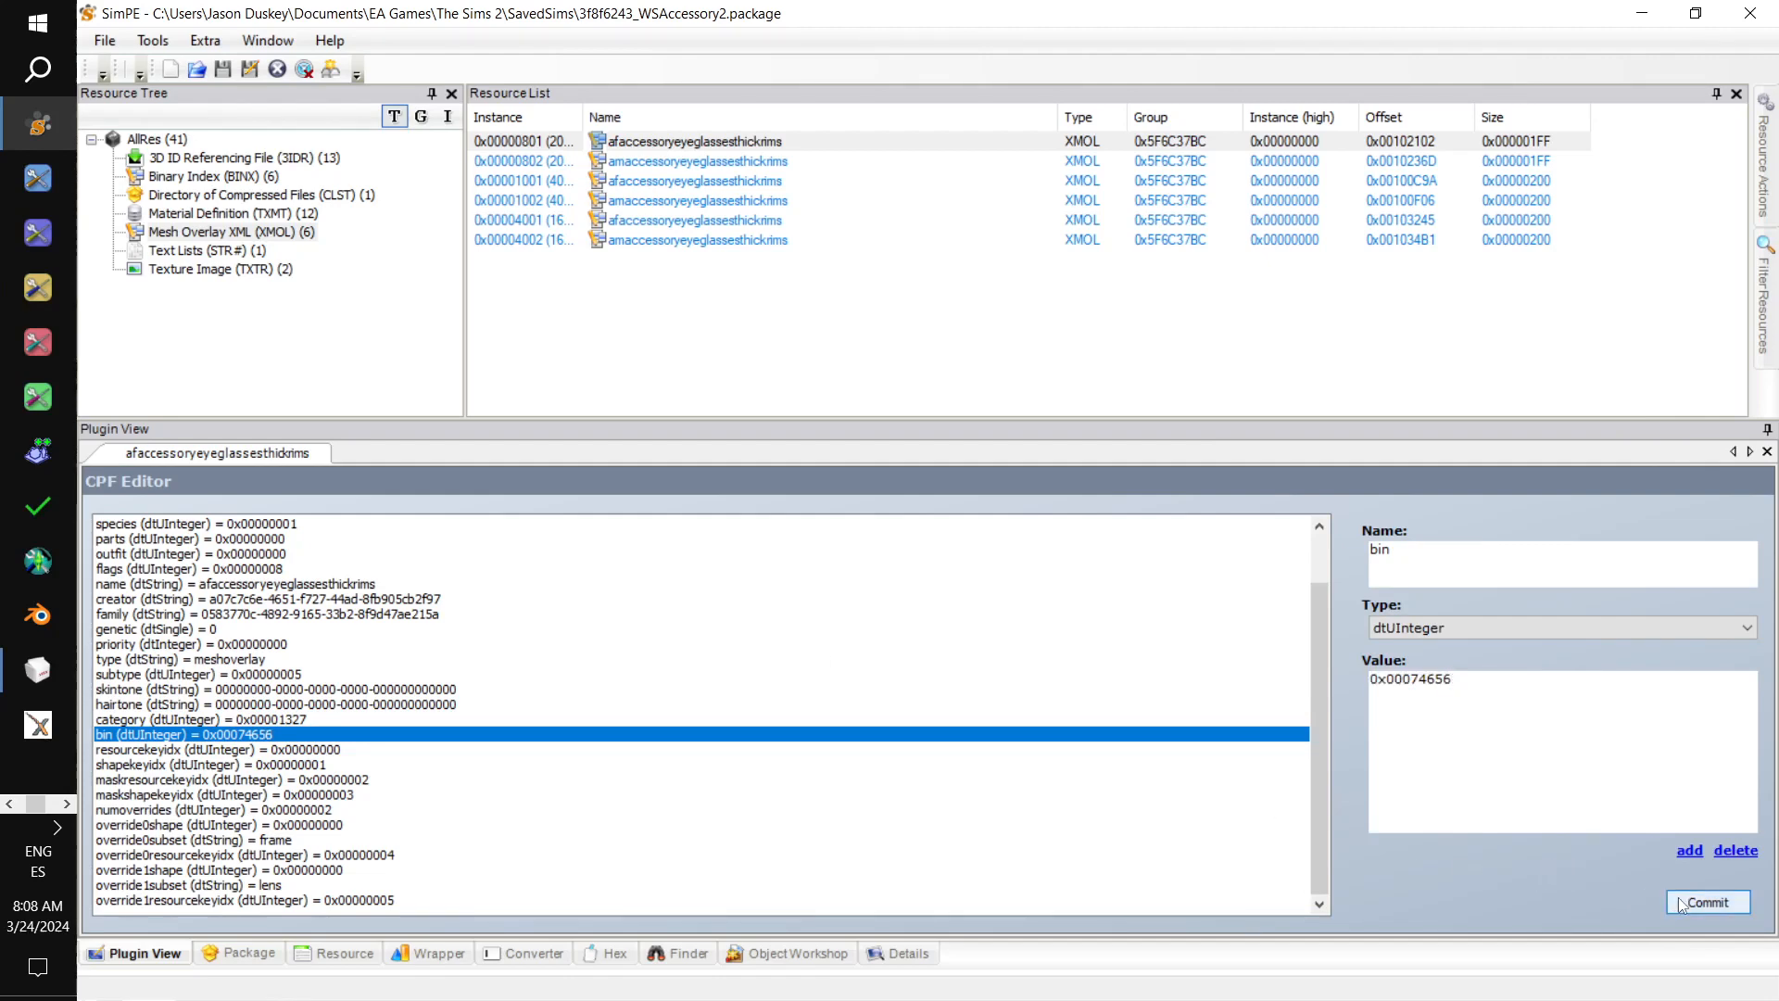
click(1708, 902)
click(972, 577)
- Set the bin property of Mesh Overlay XML resource 0x00000802 to 0x00074656 and commit the change
click(749, 161)
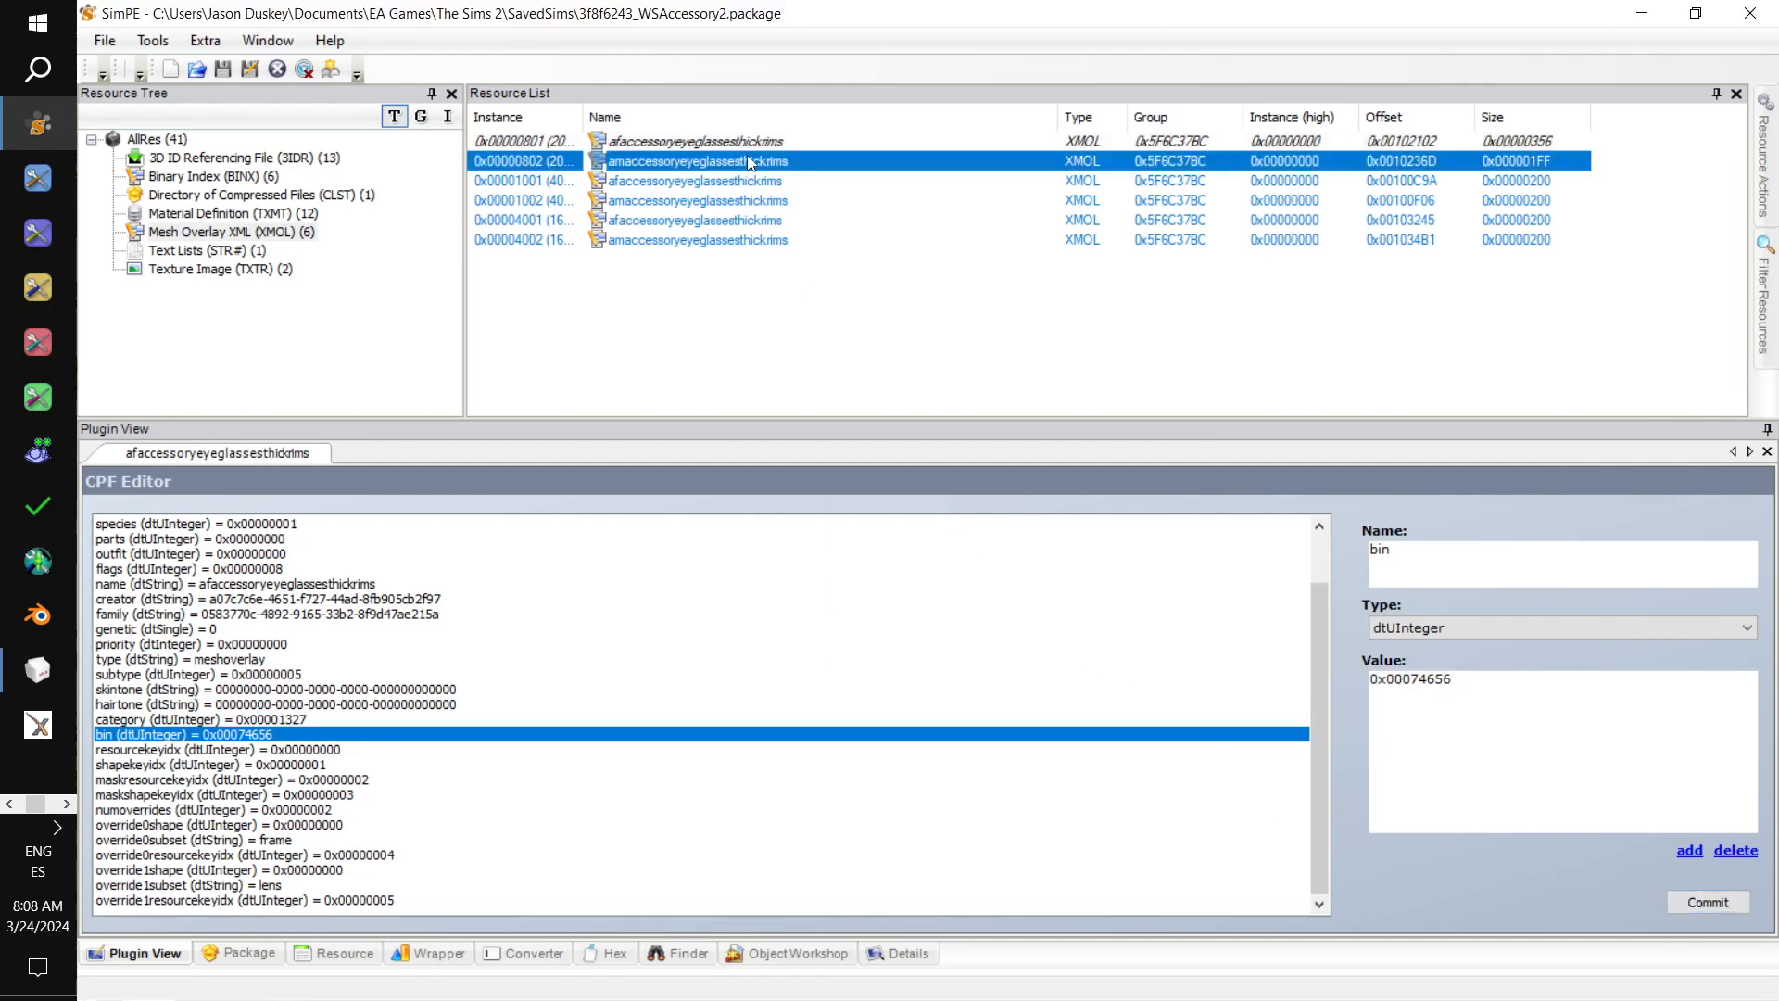
click(250, 795)
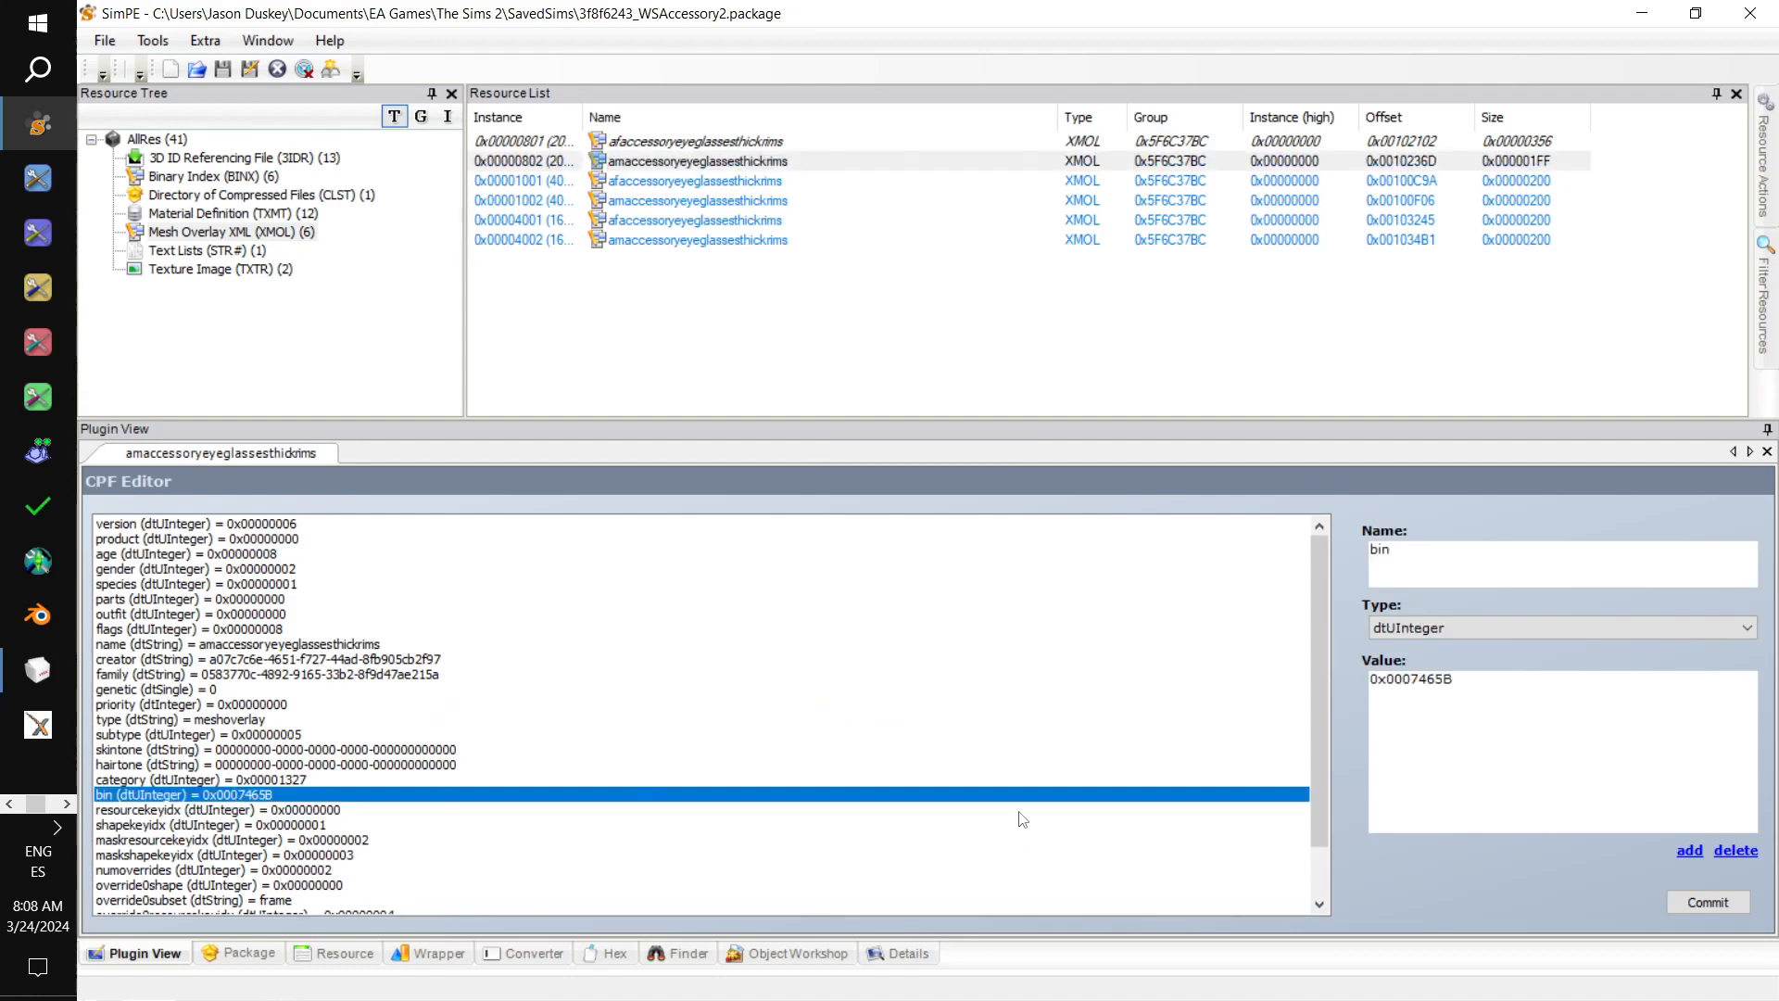
drag(1481, 686, 1177, 674)
key(ctrl+v)
click(1671, 904)
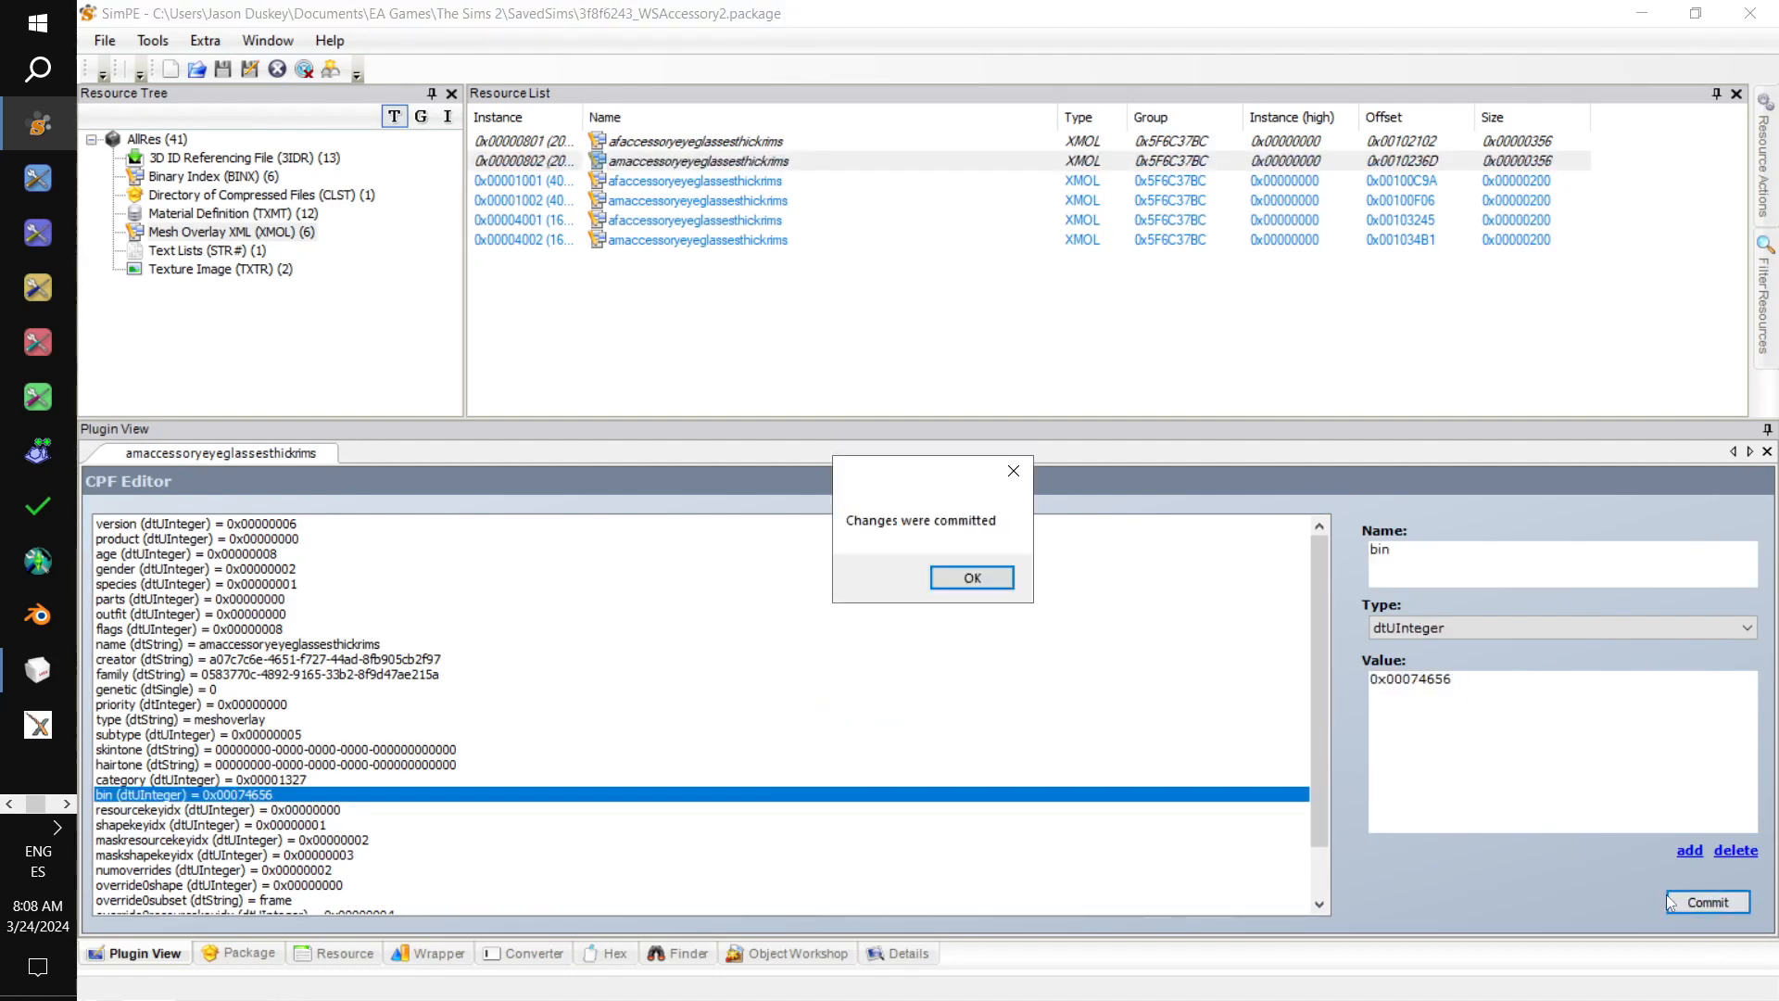
click(972, 577)
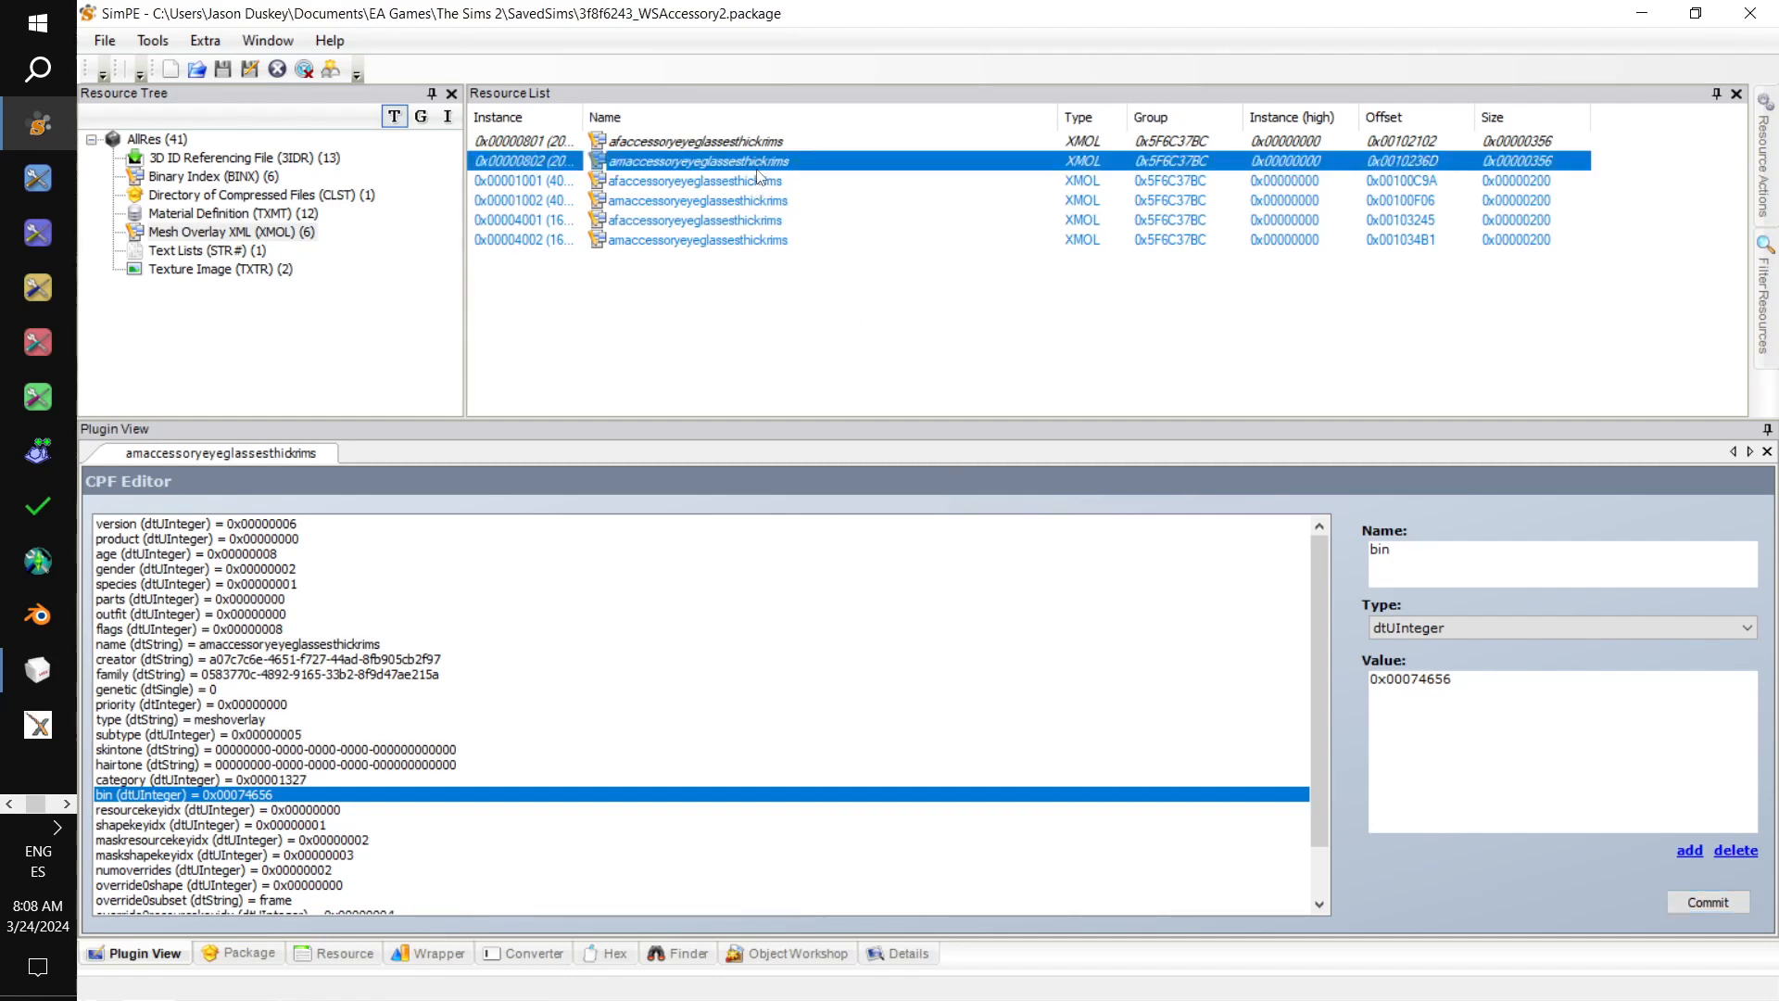
- Set the bin property of Mesh Overlay XML resource 0x00001001 to 0x00074656 and commit the change
click(758, 180)
click(271, 795)
double_click(1408, 678)
key(ctrl+v)
click(1699, 903)
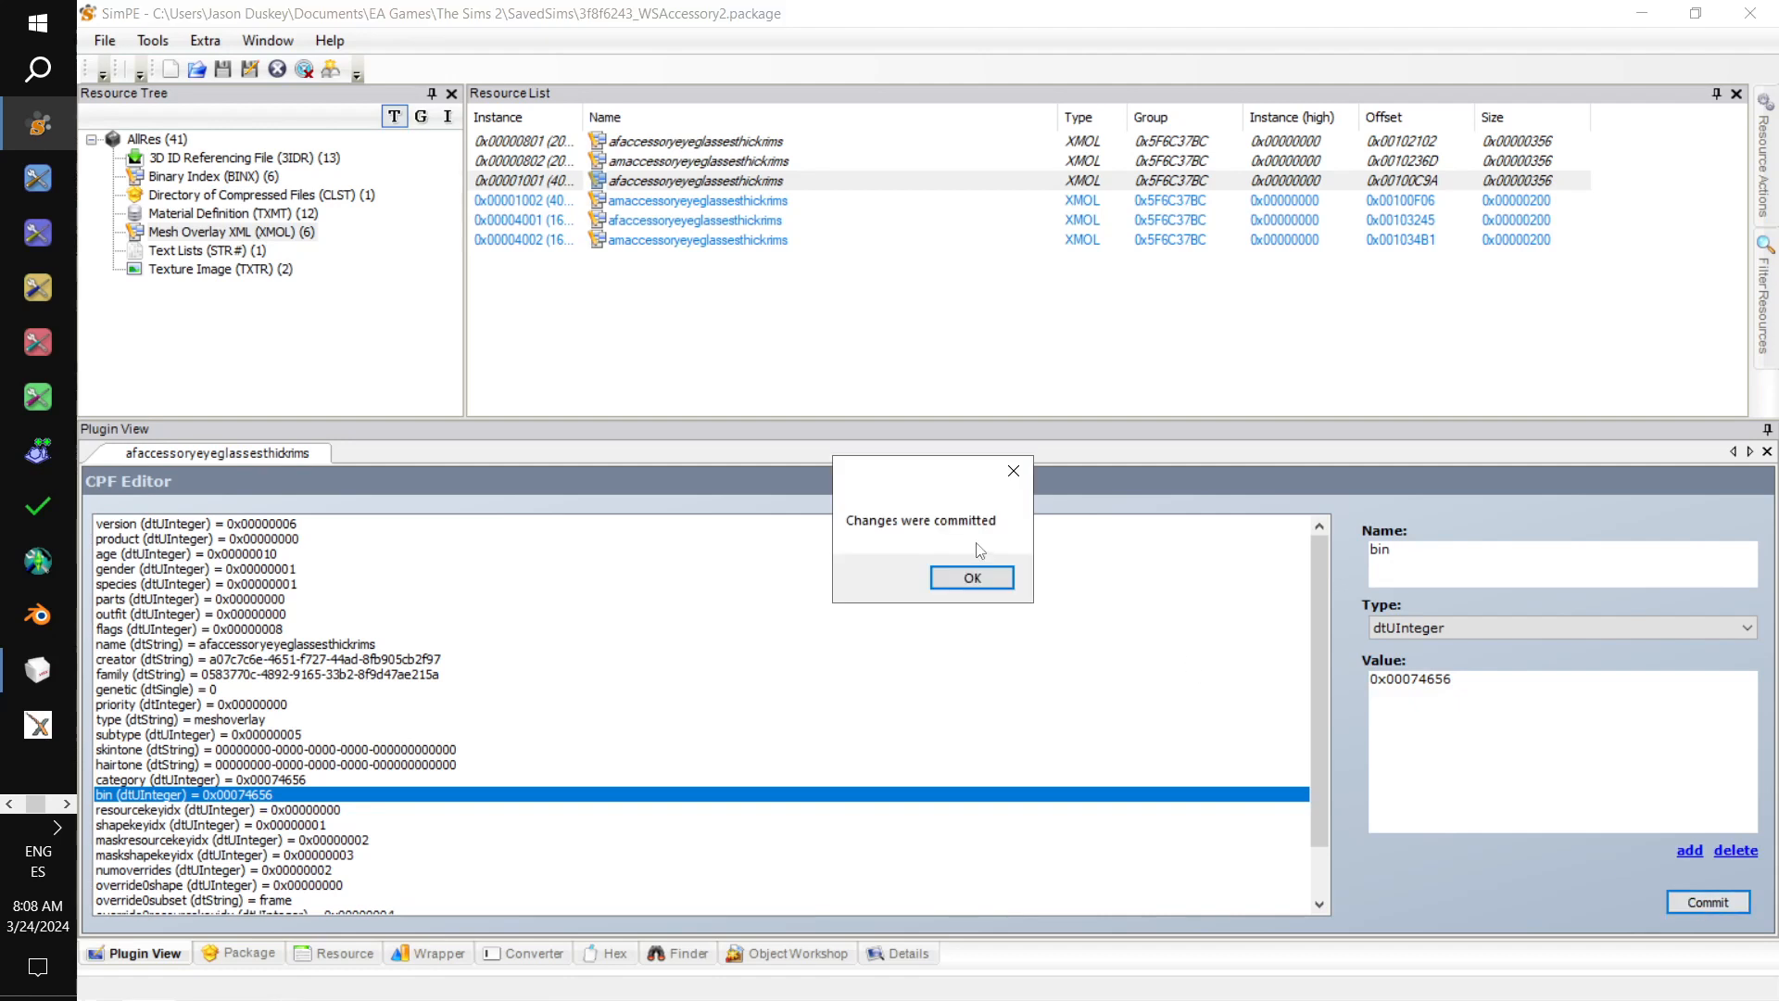
click(991, 592)
- Set the bin property of Mesh Overlay XML resource 0x00001002 to 0x00074656 and commit the change
click(708, 204)
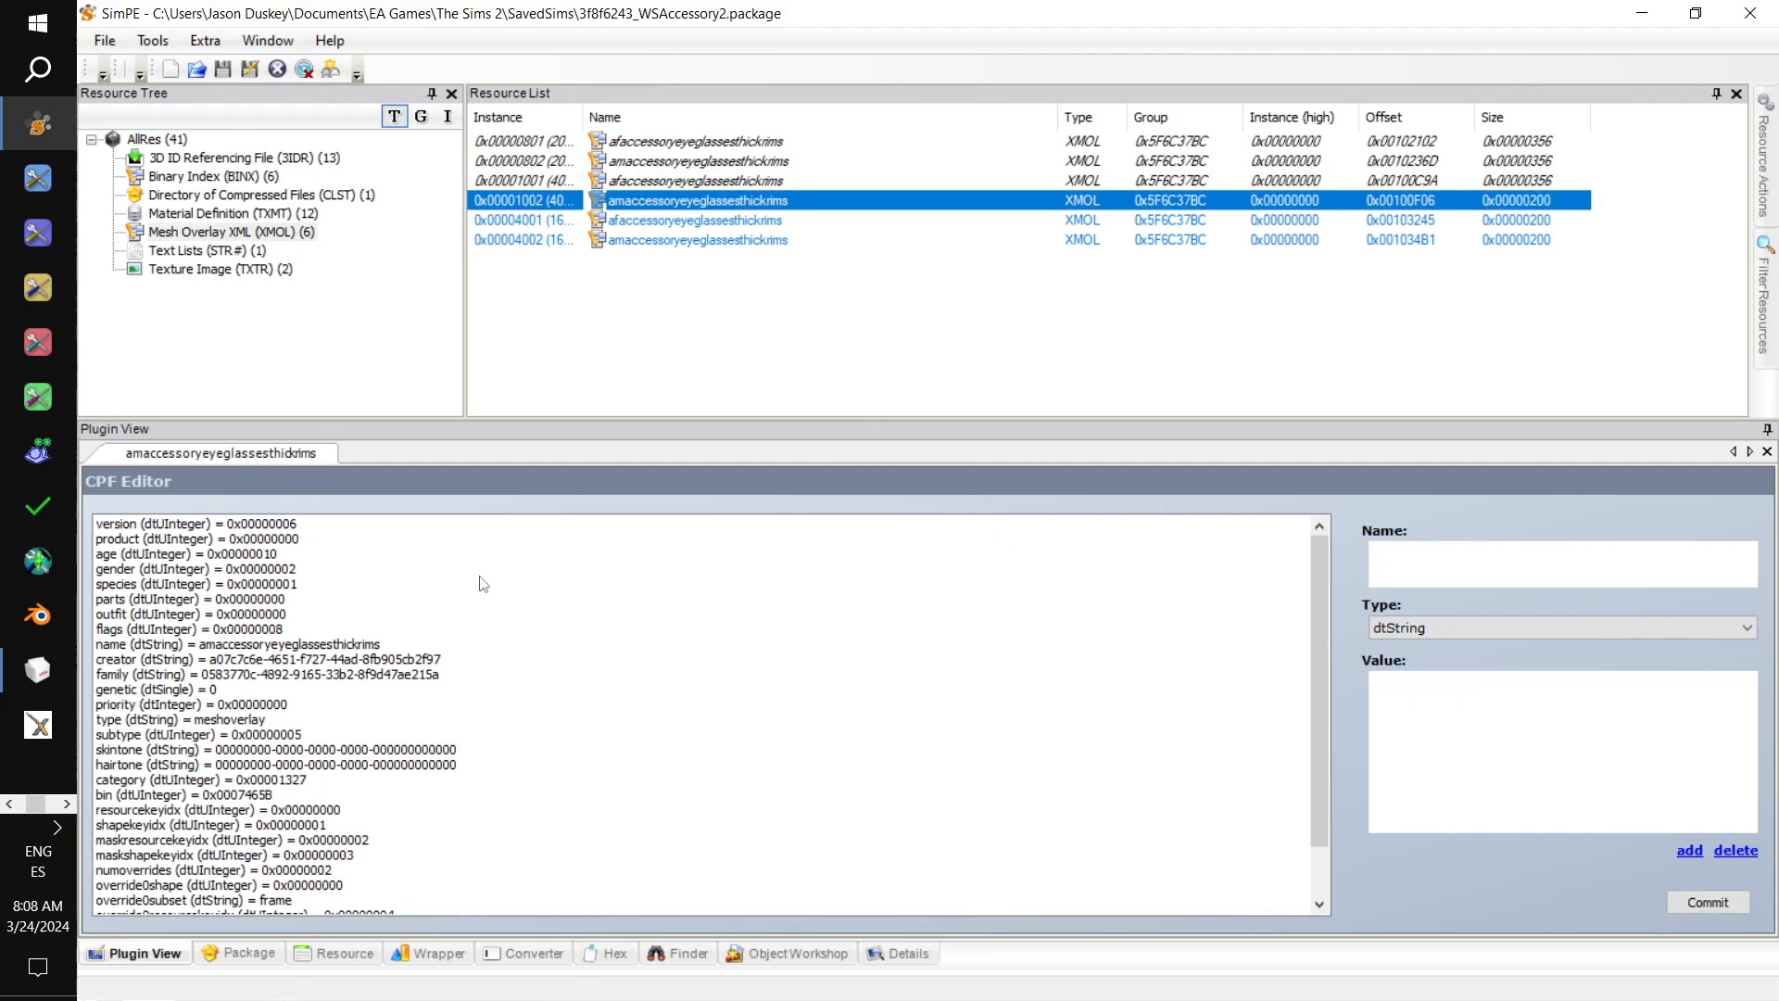
click(267, 797)
double_click(1679, 756)
key(ctrl+v)
click(1708, 902)
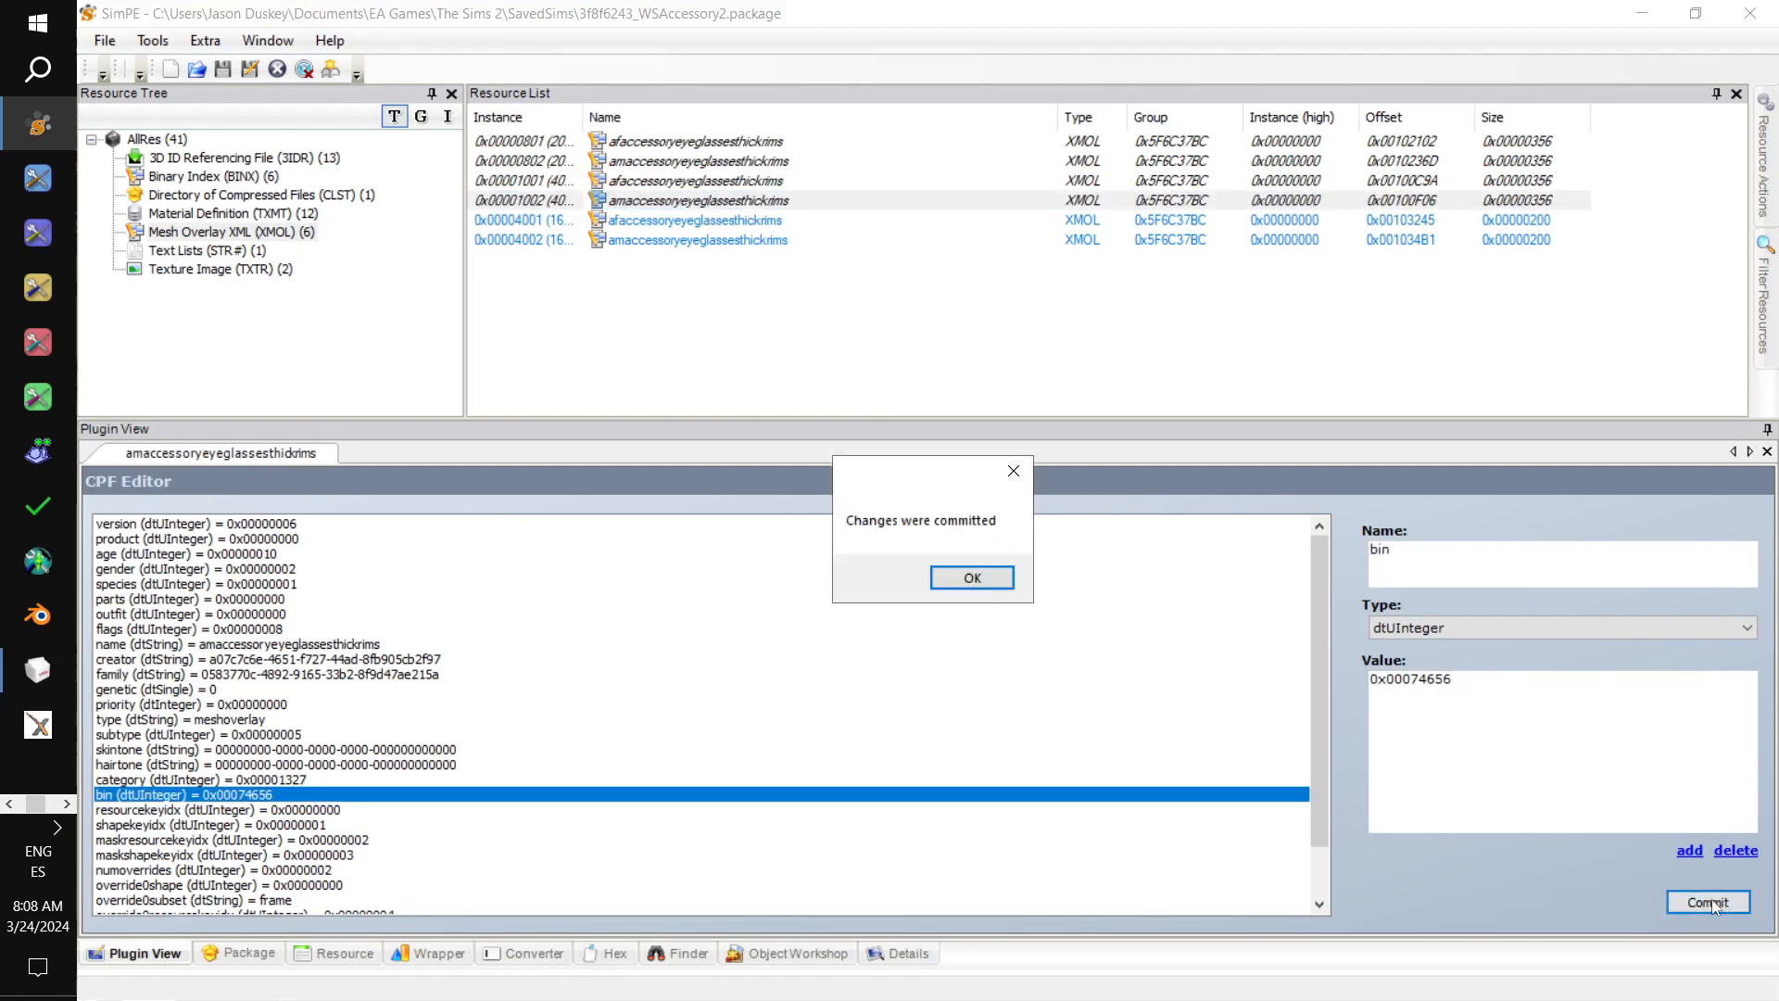
click(972, 577)
- Set the bin property of Mesh Overlay XML resource 0x00004001 to 0x00074656 and commit the change
click(697, 221)
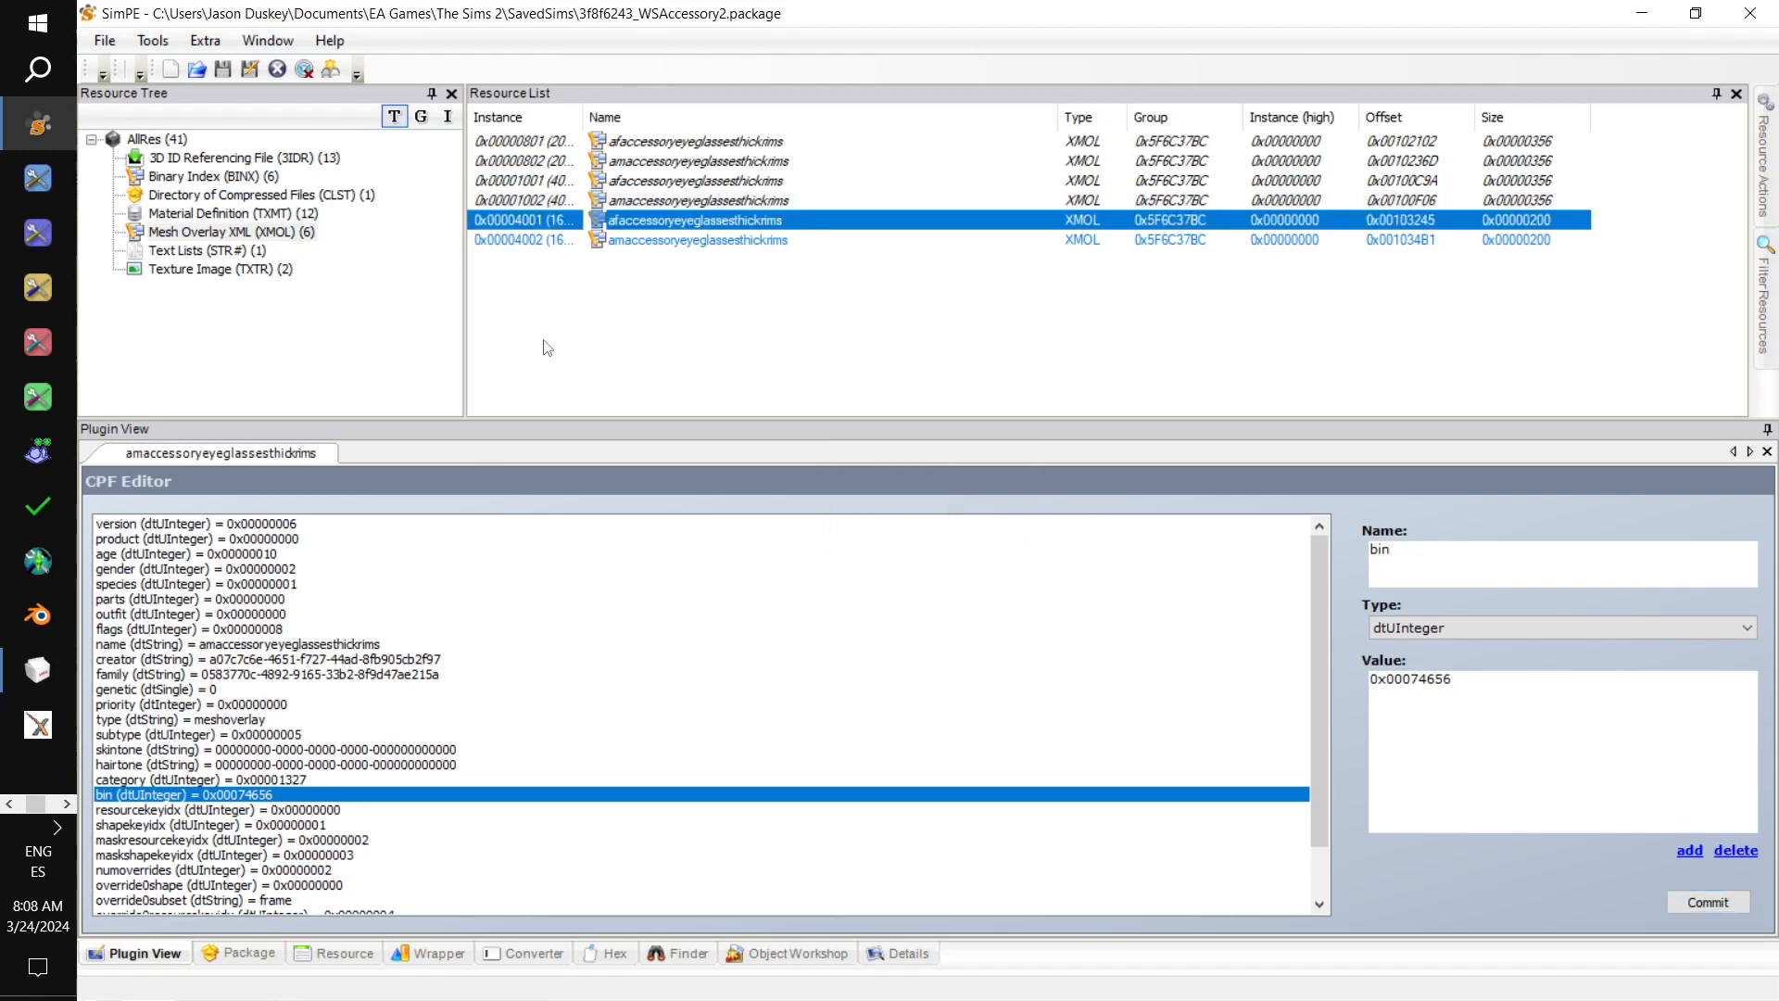
click(566, 225)
click(258, 808)
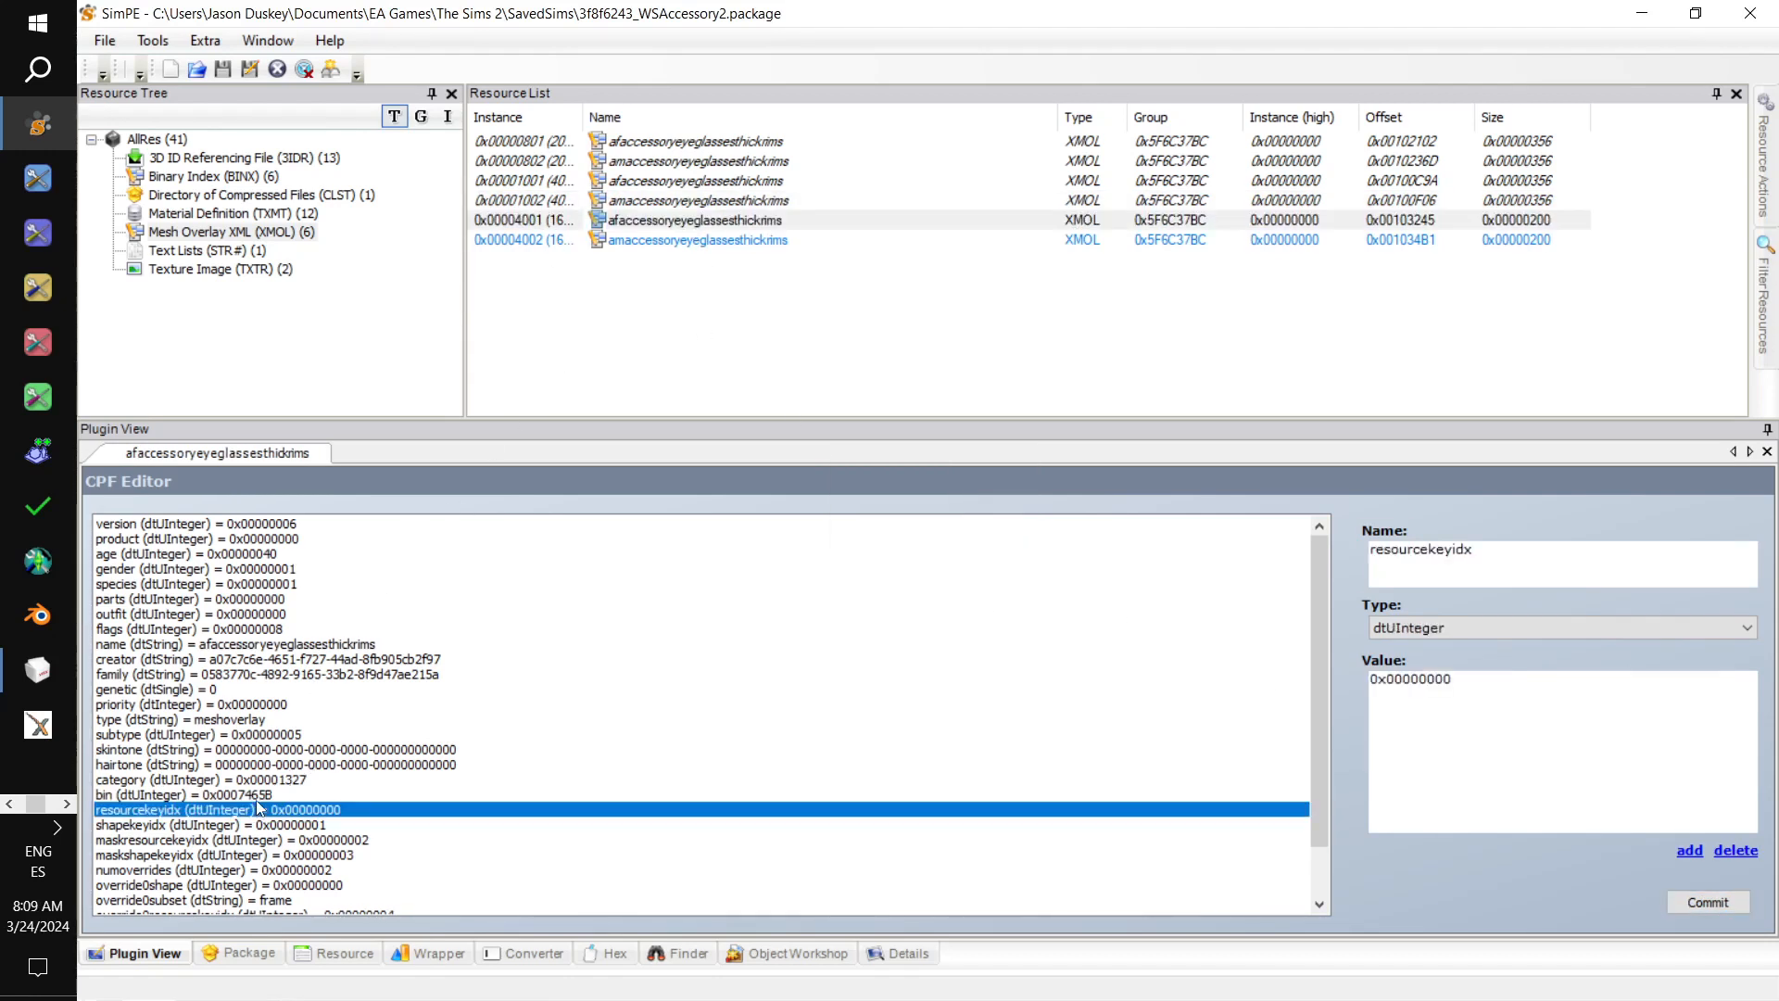
click(262, 797)
double_click(1716, 788)
text(0x00074656)
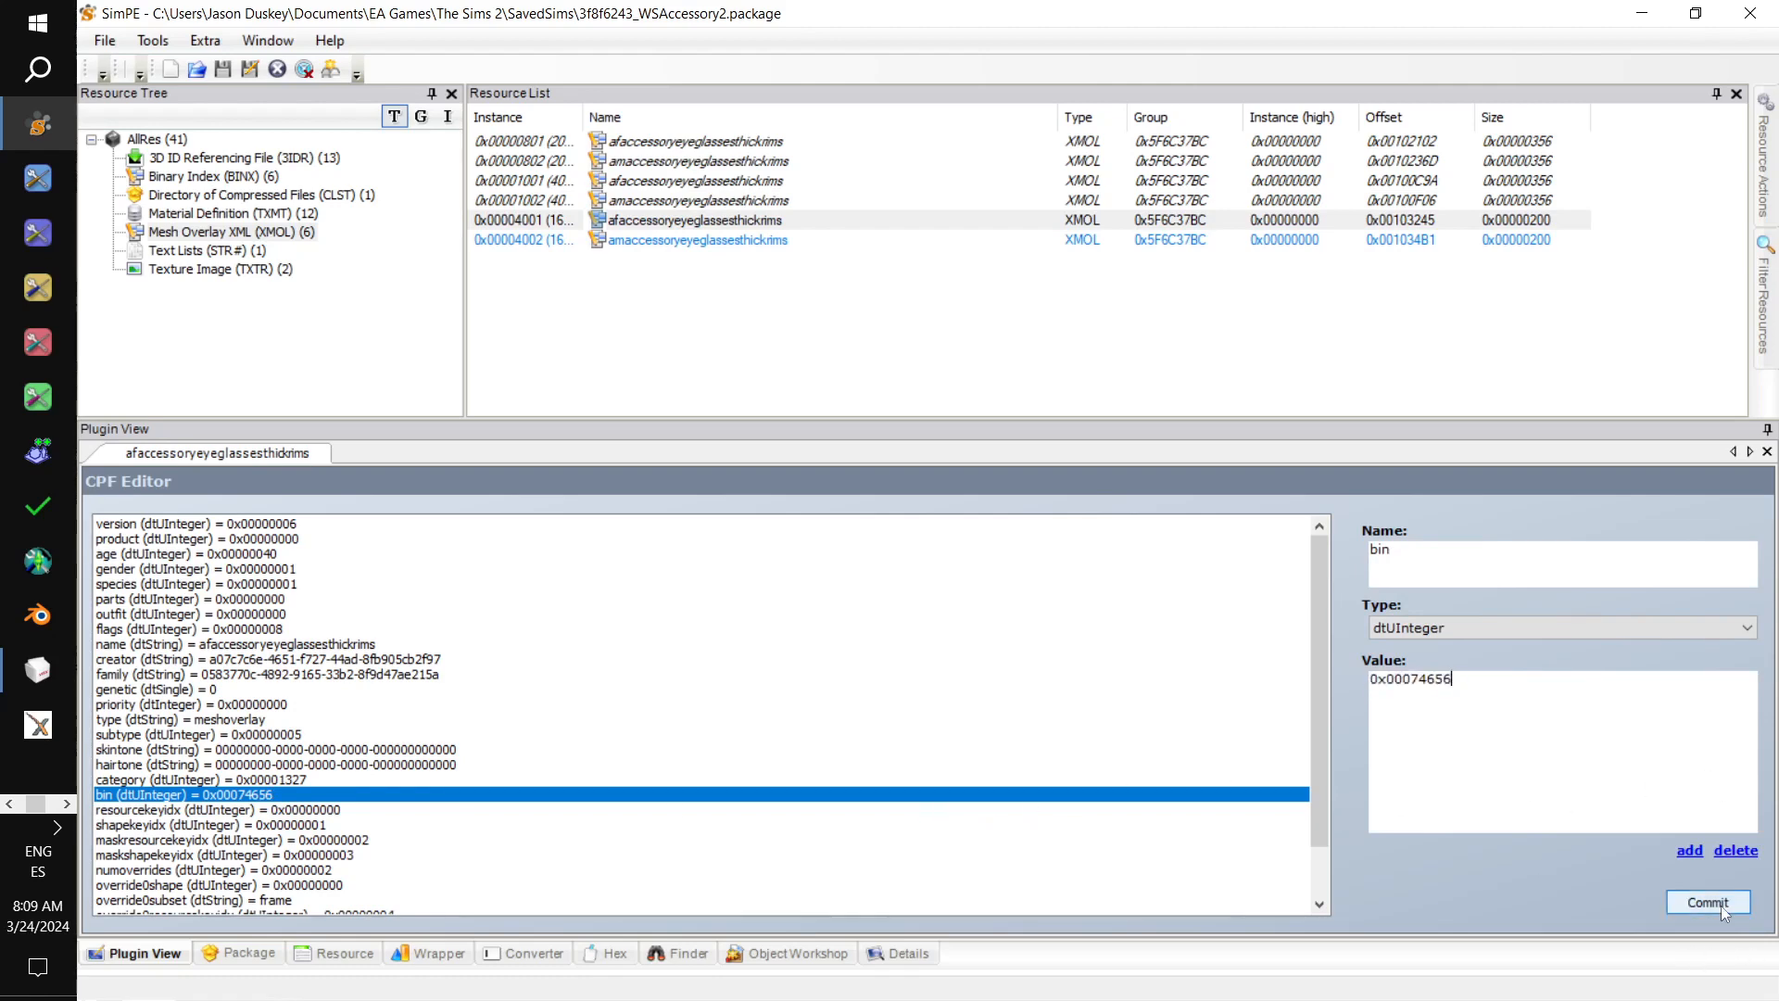
click(1721, 904)
click(972, 578)
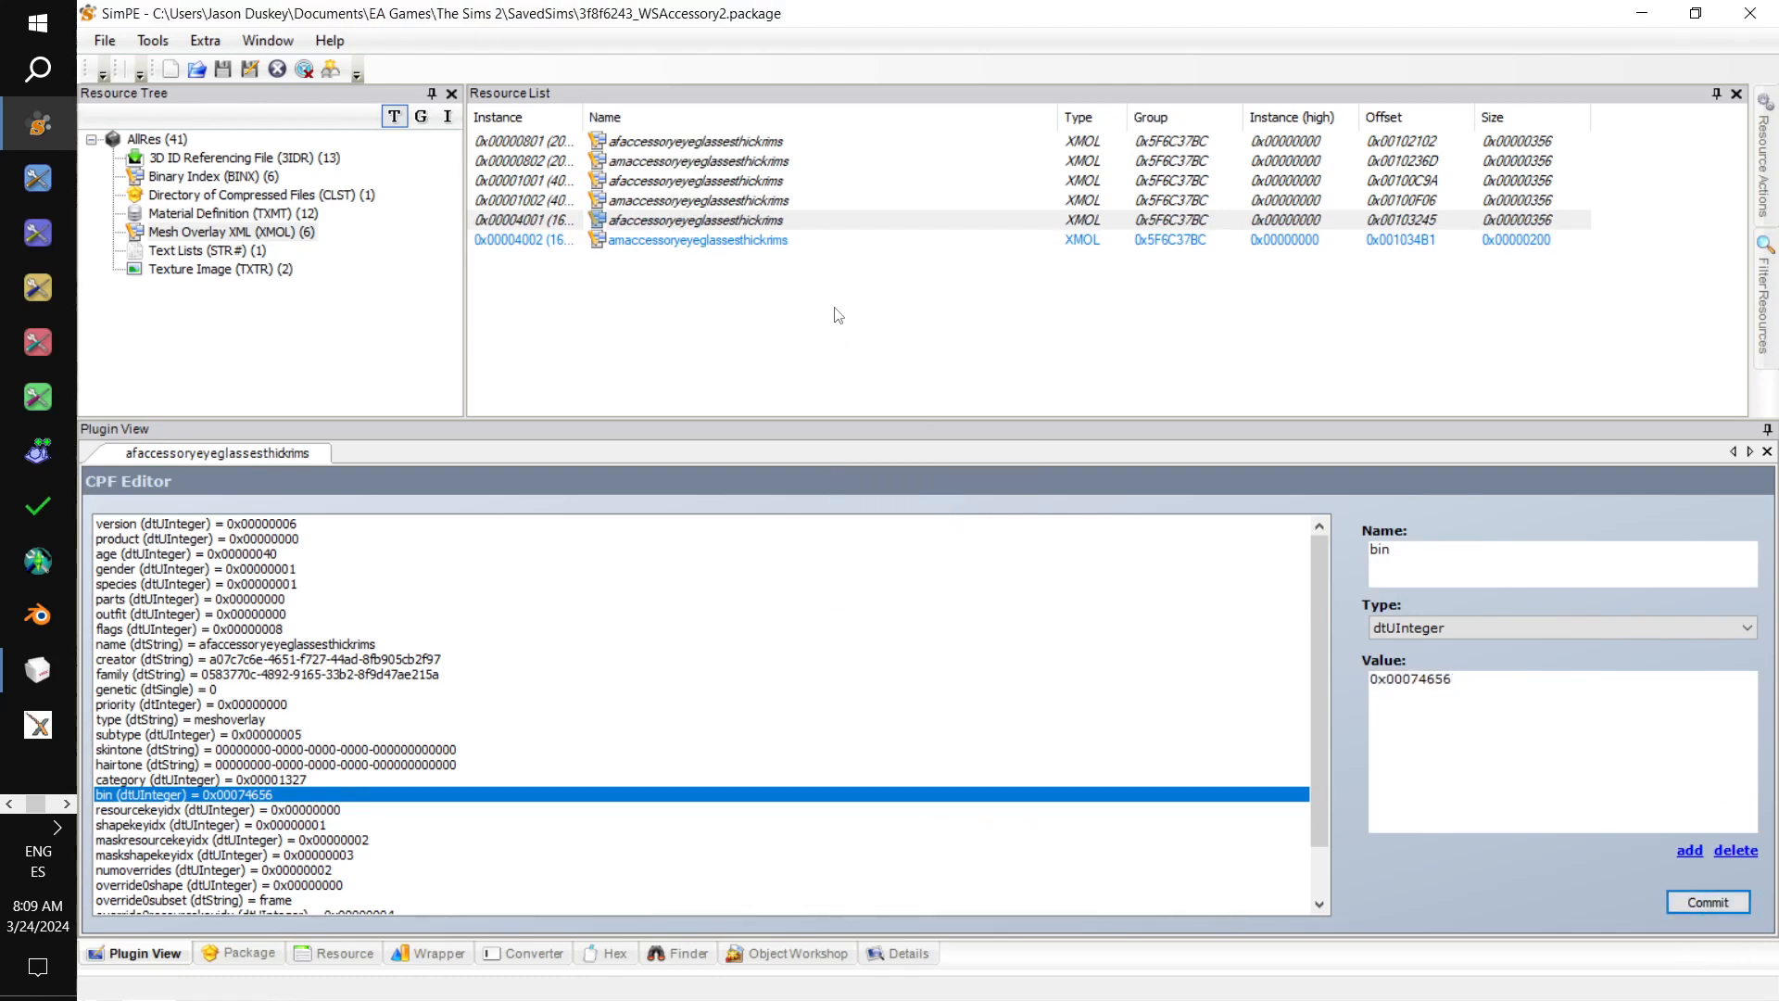
- Set the bin property of Mesh Overlay XML resource 0x00004002 to 0x00074656 and commit the change
click(788, 243)
click(256, 797)
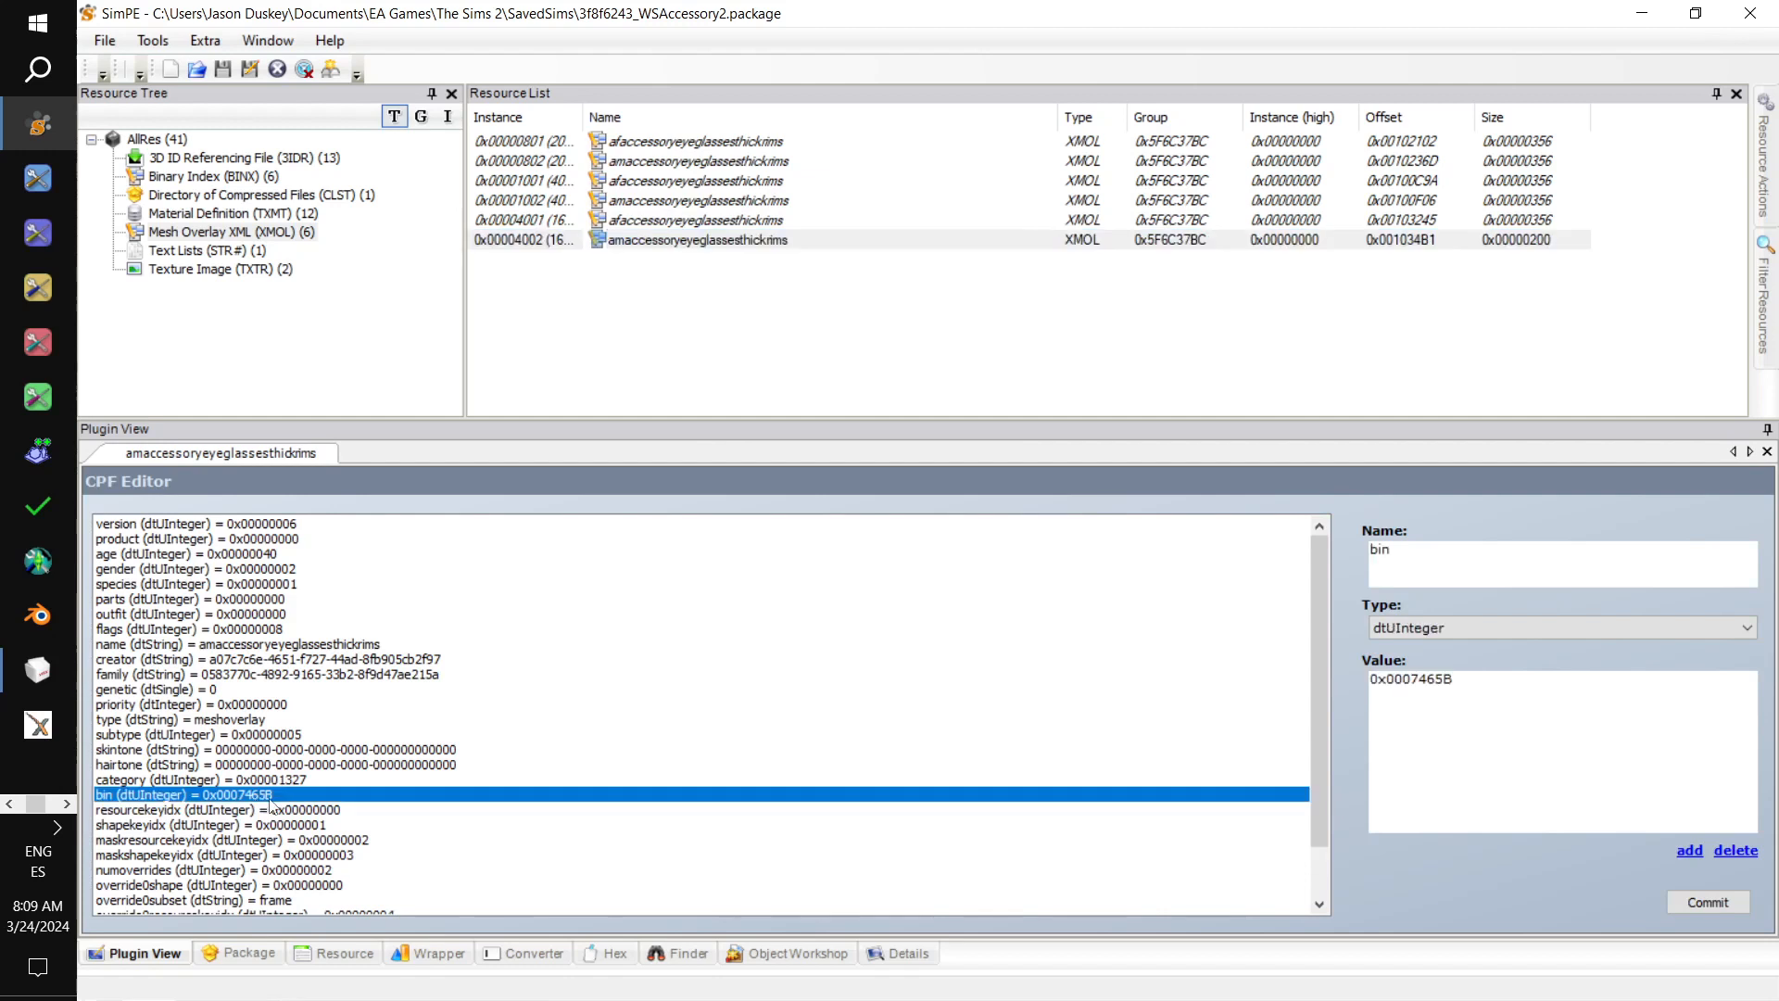
drag(1724, 802, 1392, 837)
key(ctrl+v)
click(1715, 903)
click(964, 582)
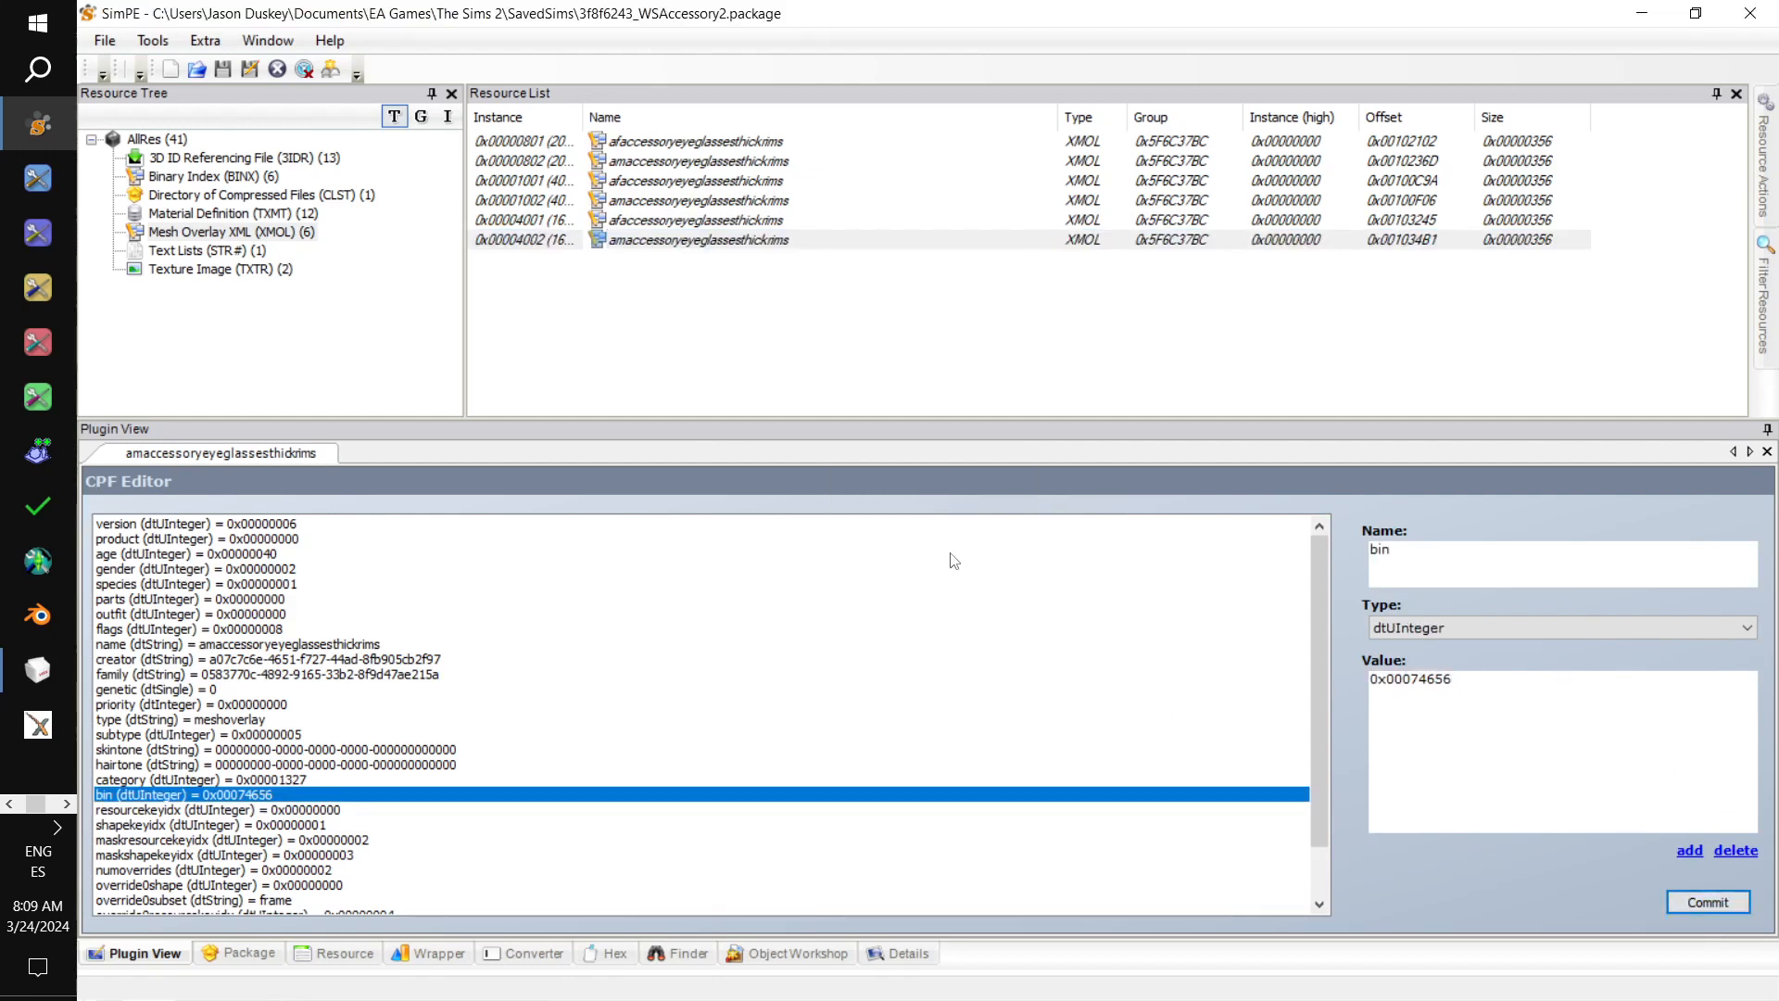
click(25, 20)
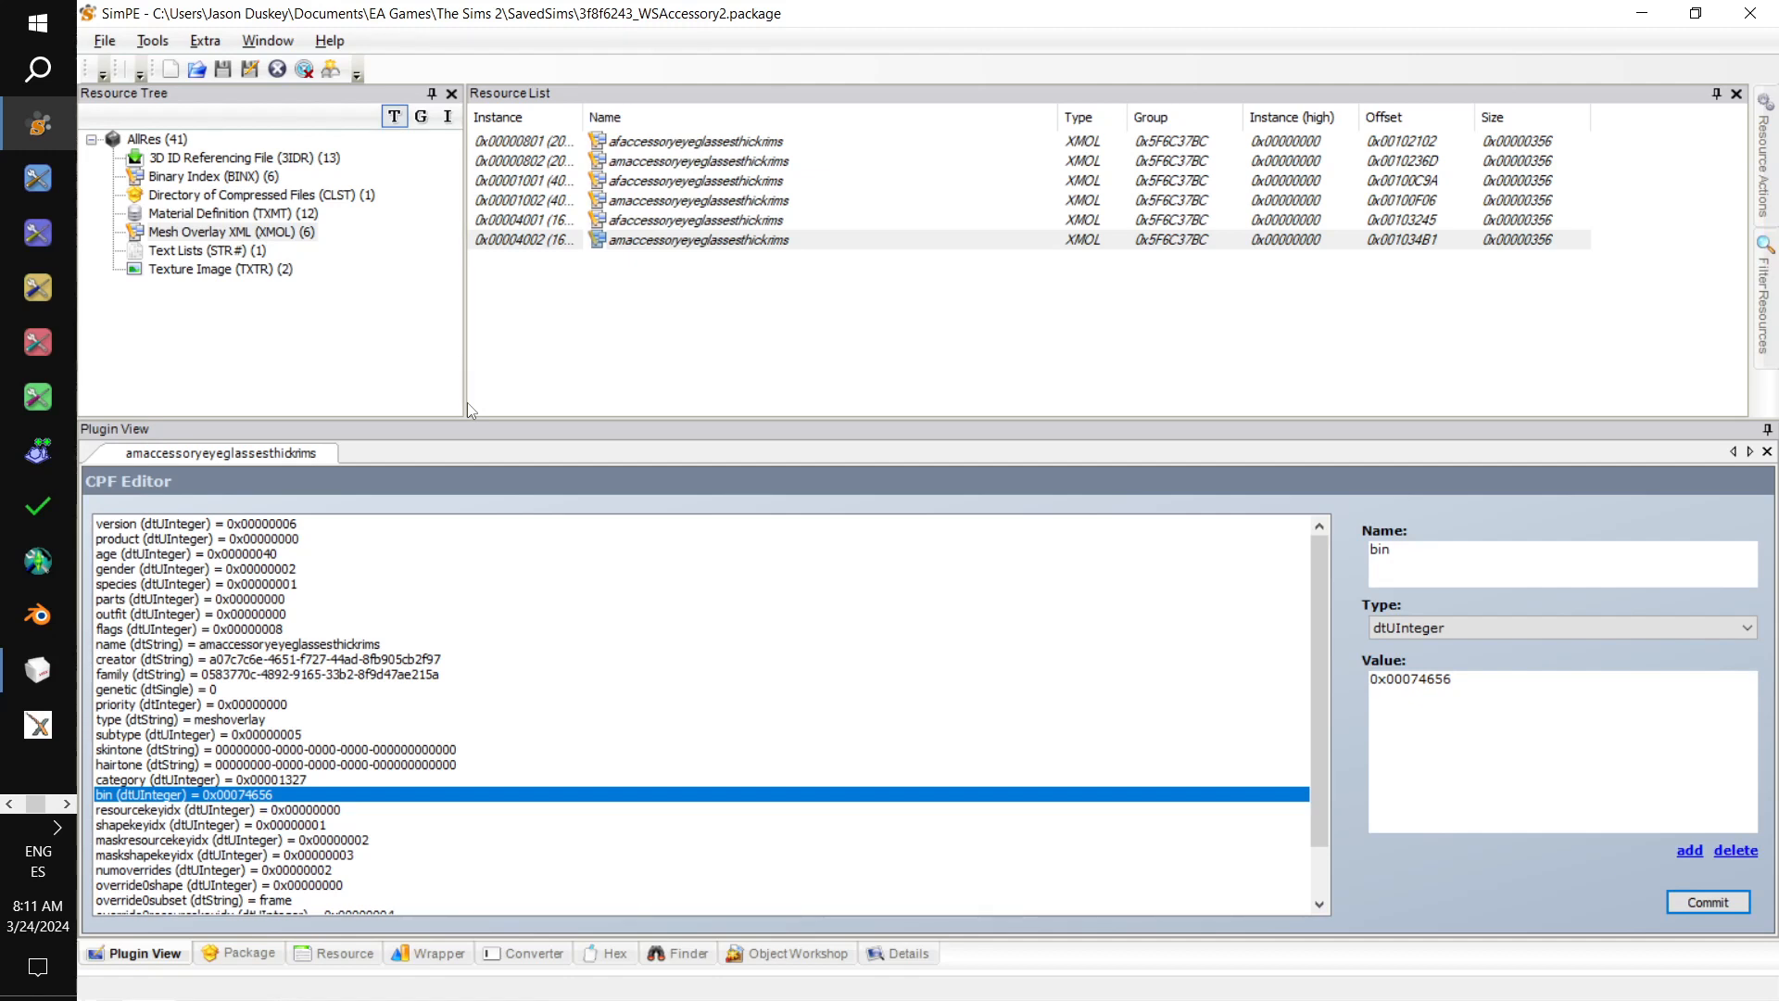
key(alt+Tab)
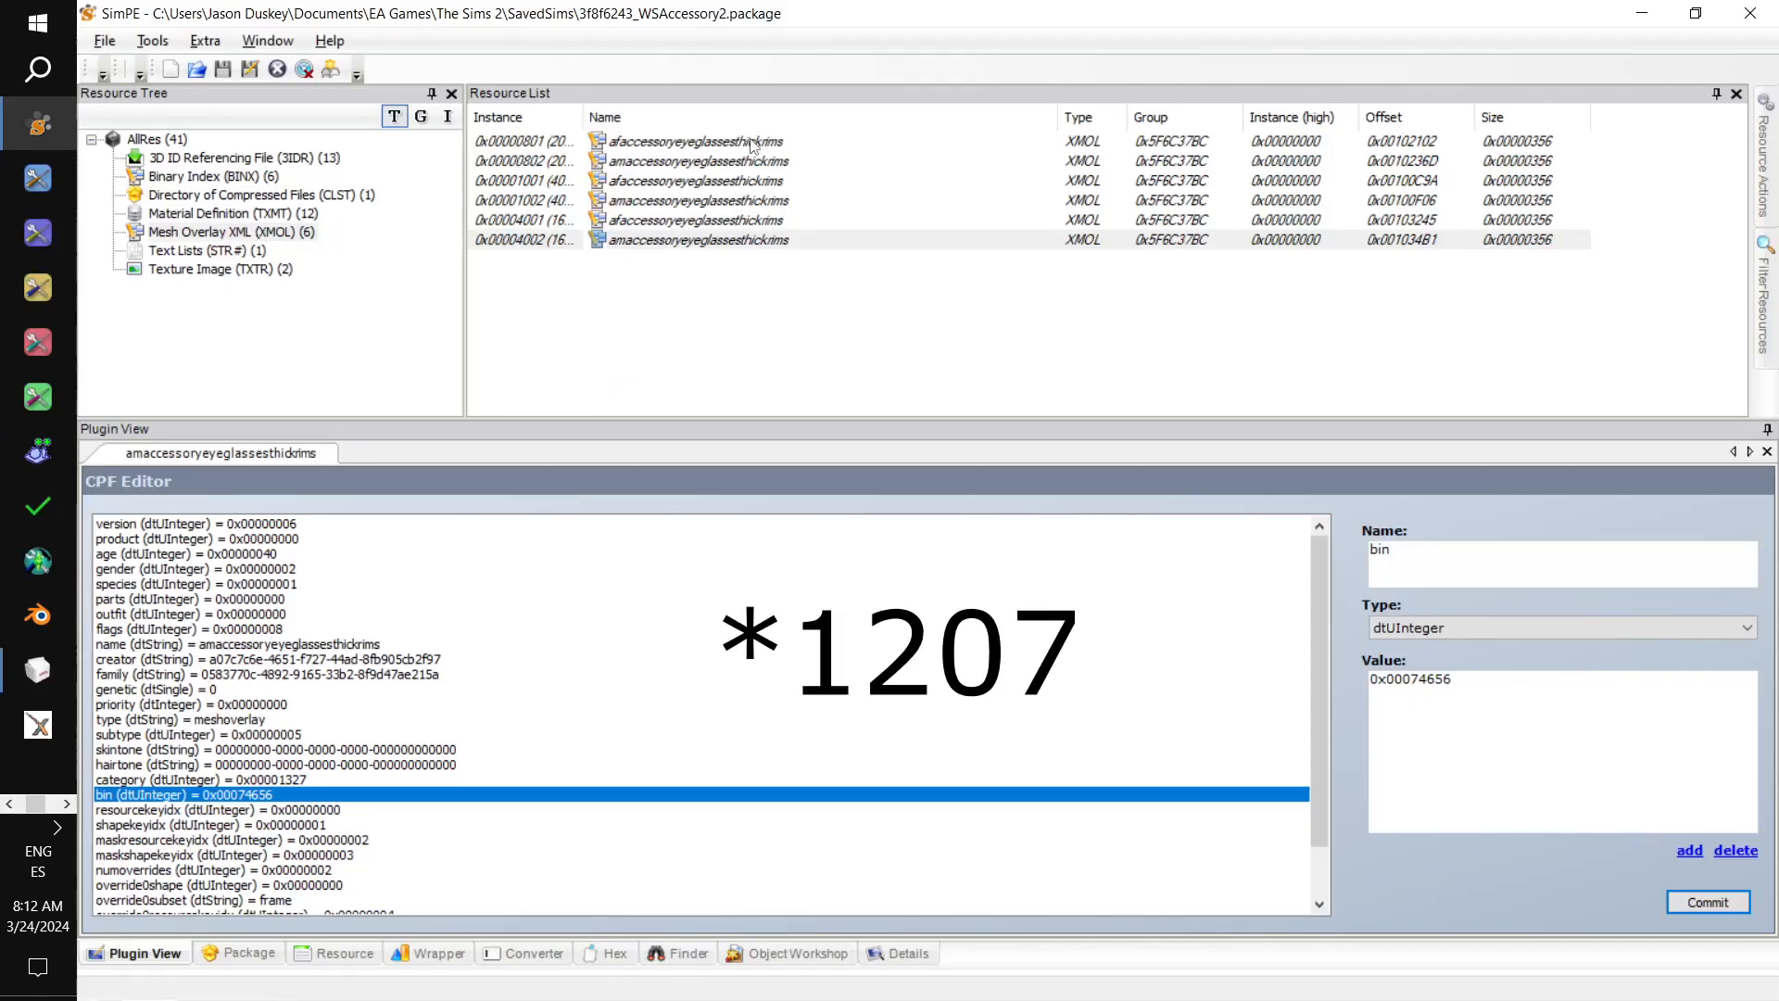
- Set the category property of Mesh Overlay XML resource 0x00000801 to 0x00001027, copy that value, and commit the change
click(750, 144)
click(313, 781)
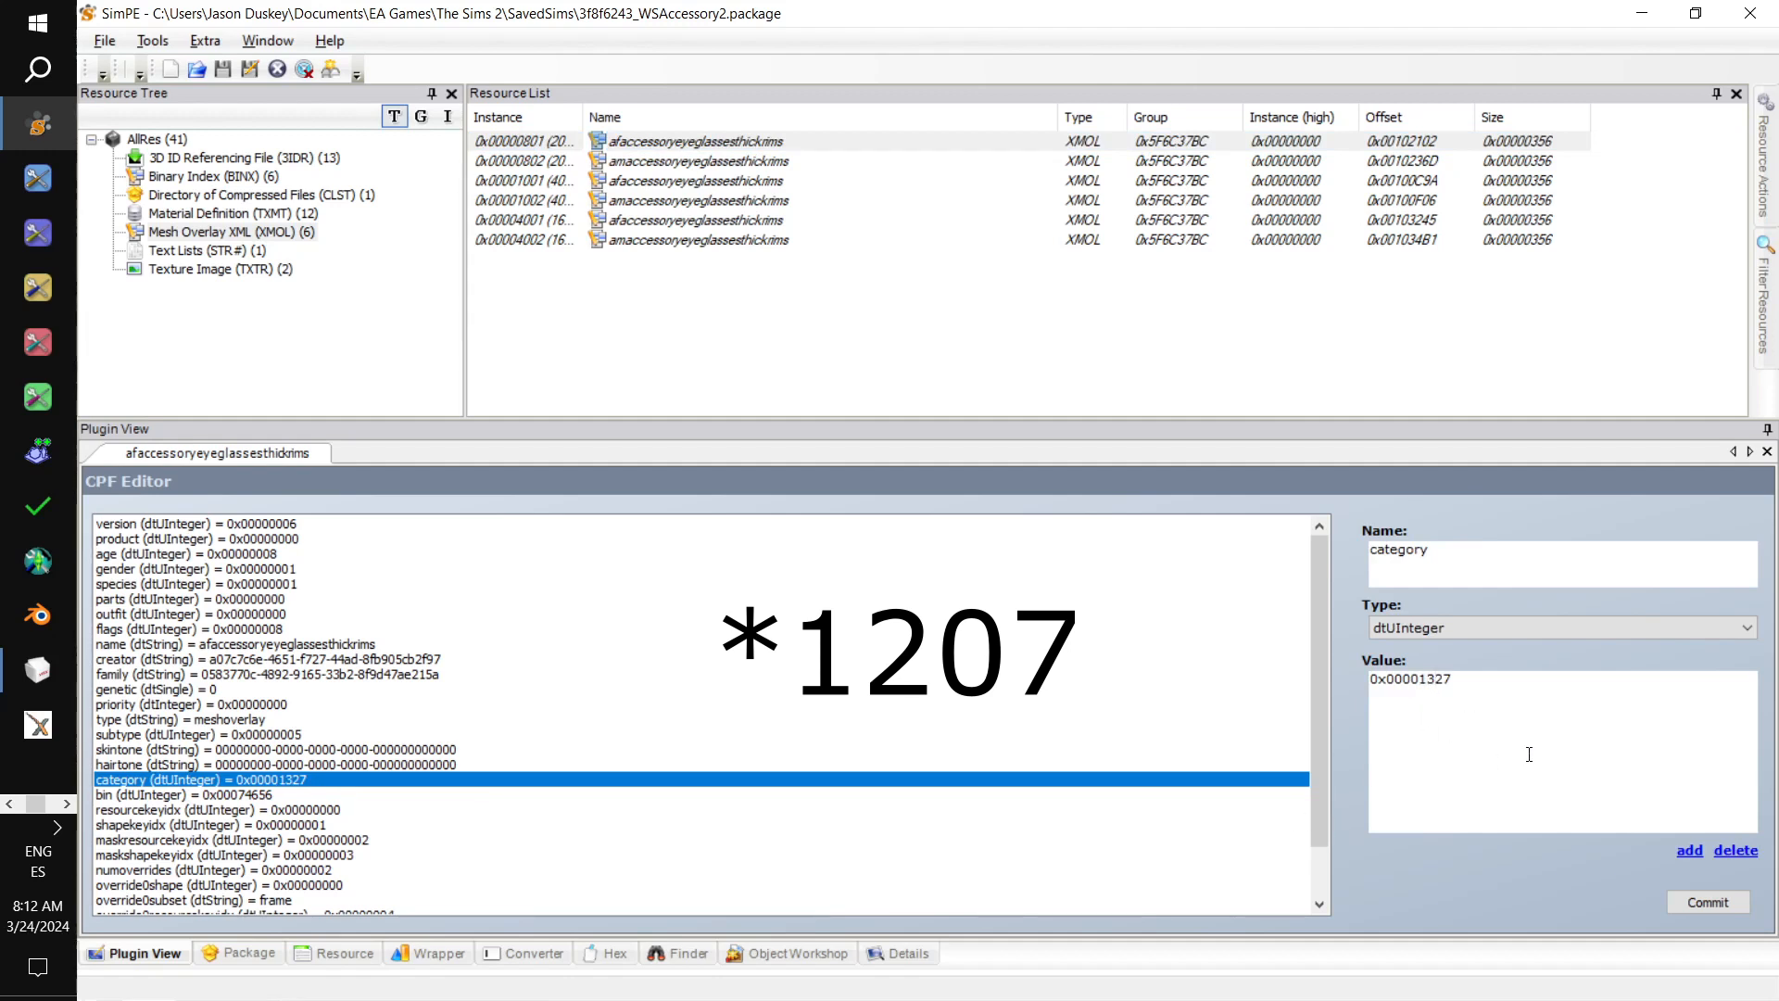
key(BackSpace)
text(0)
double_click(1560, 747)
key(ctrl+c)
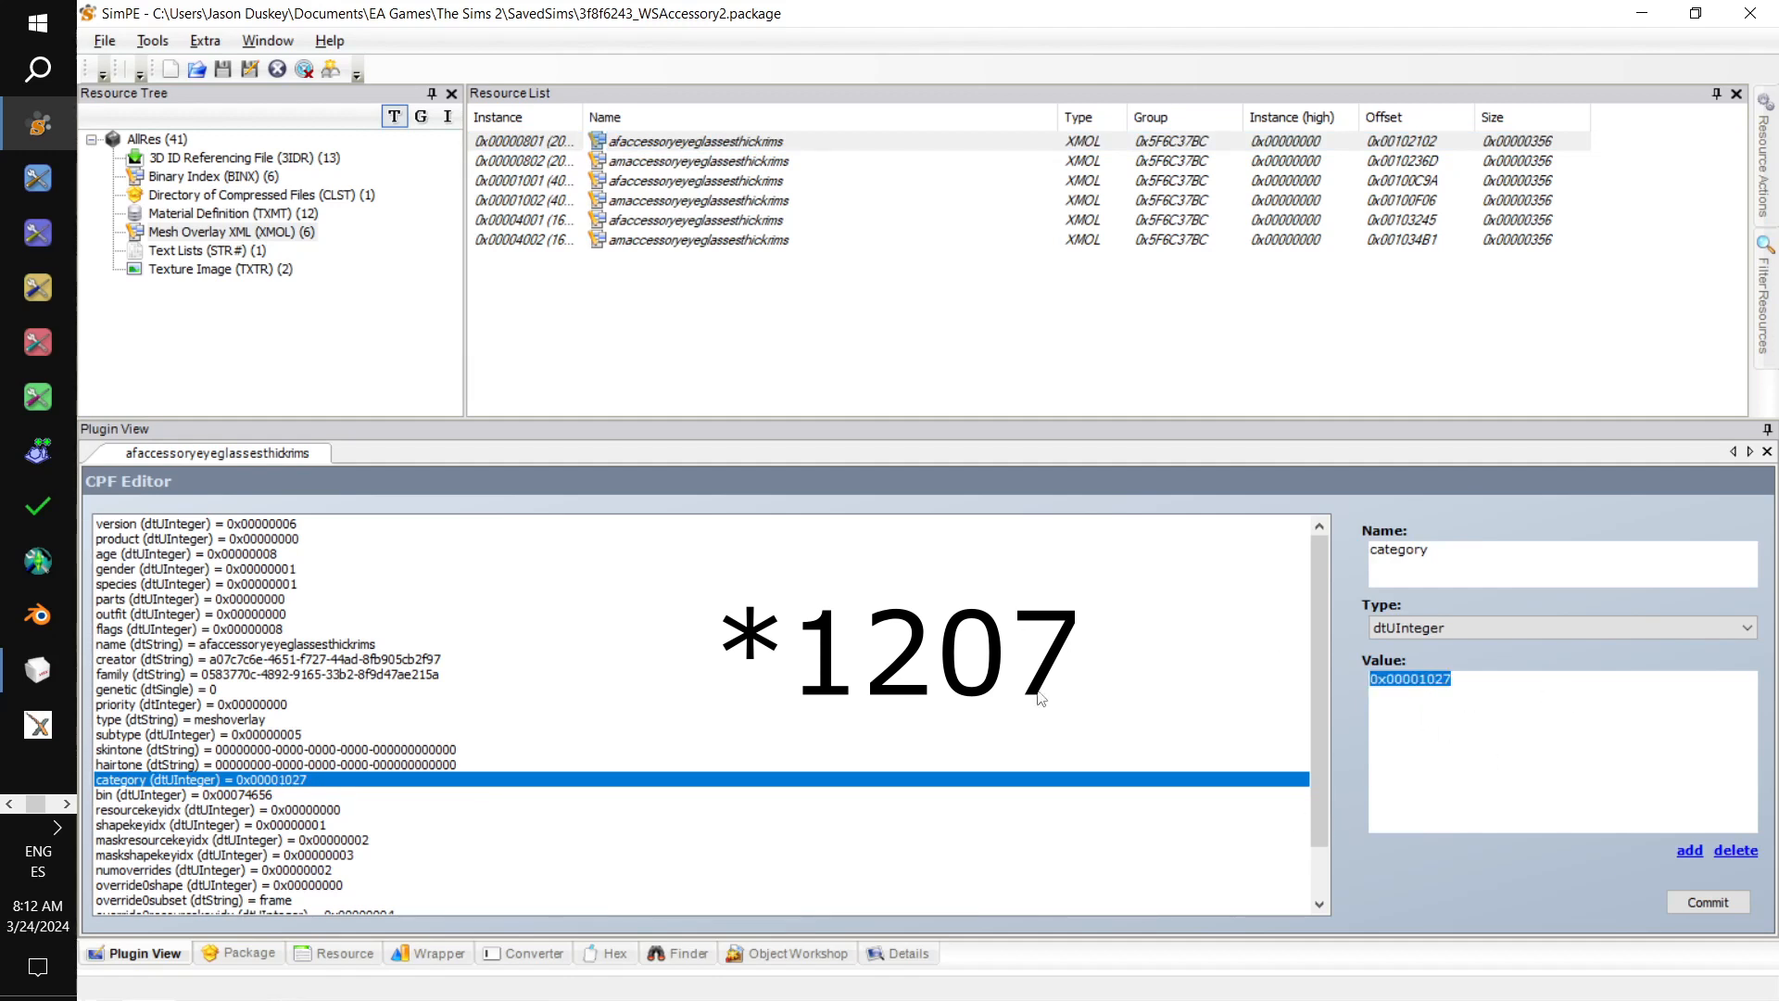
click(1708, 902)
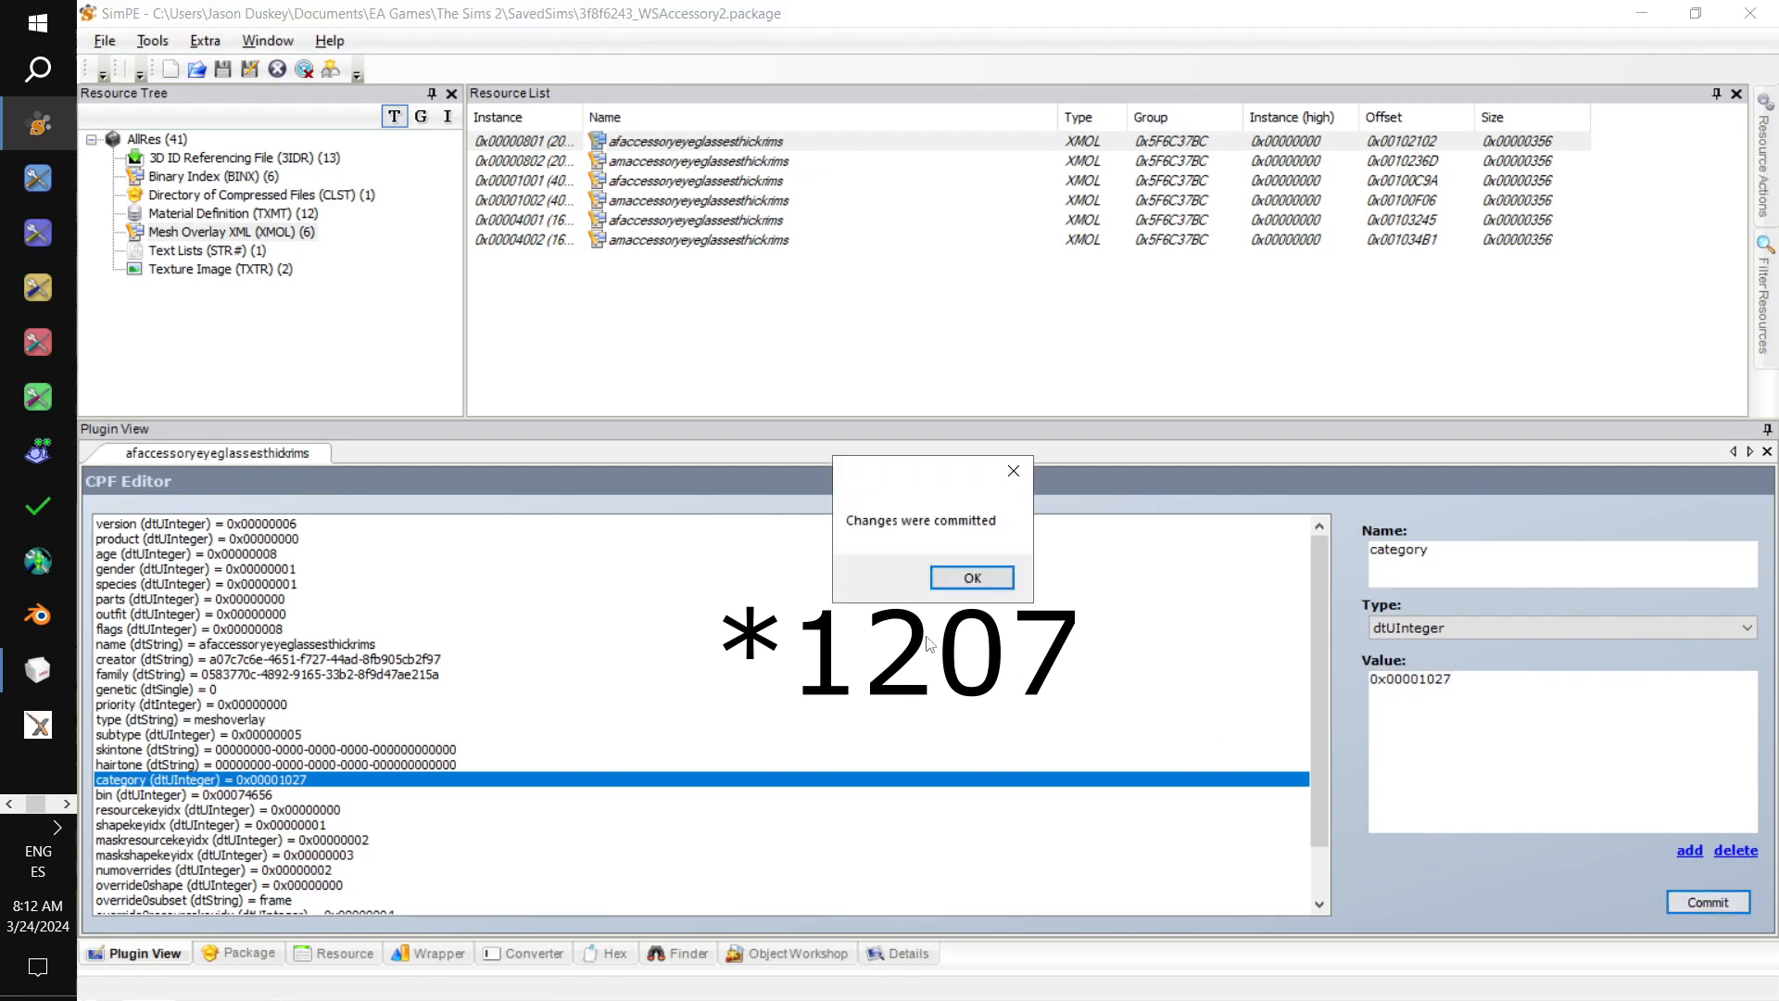
click(972, 577)
- Set the category property of Mesh Overlay XML resource 0x00000802 to 0x00001027 and commit the change
click(769, 161)
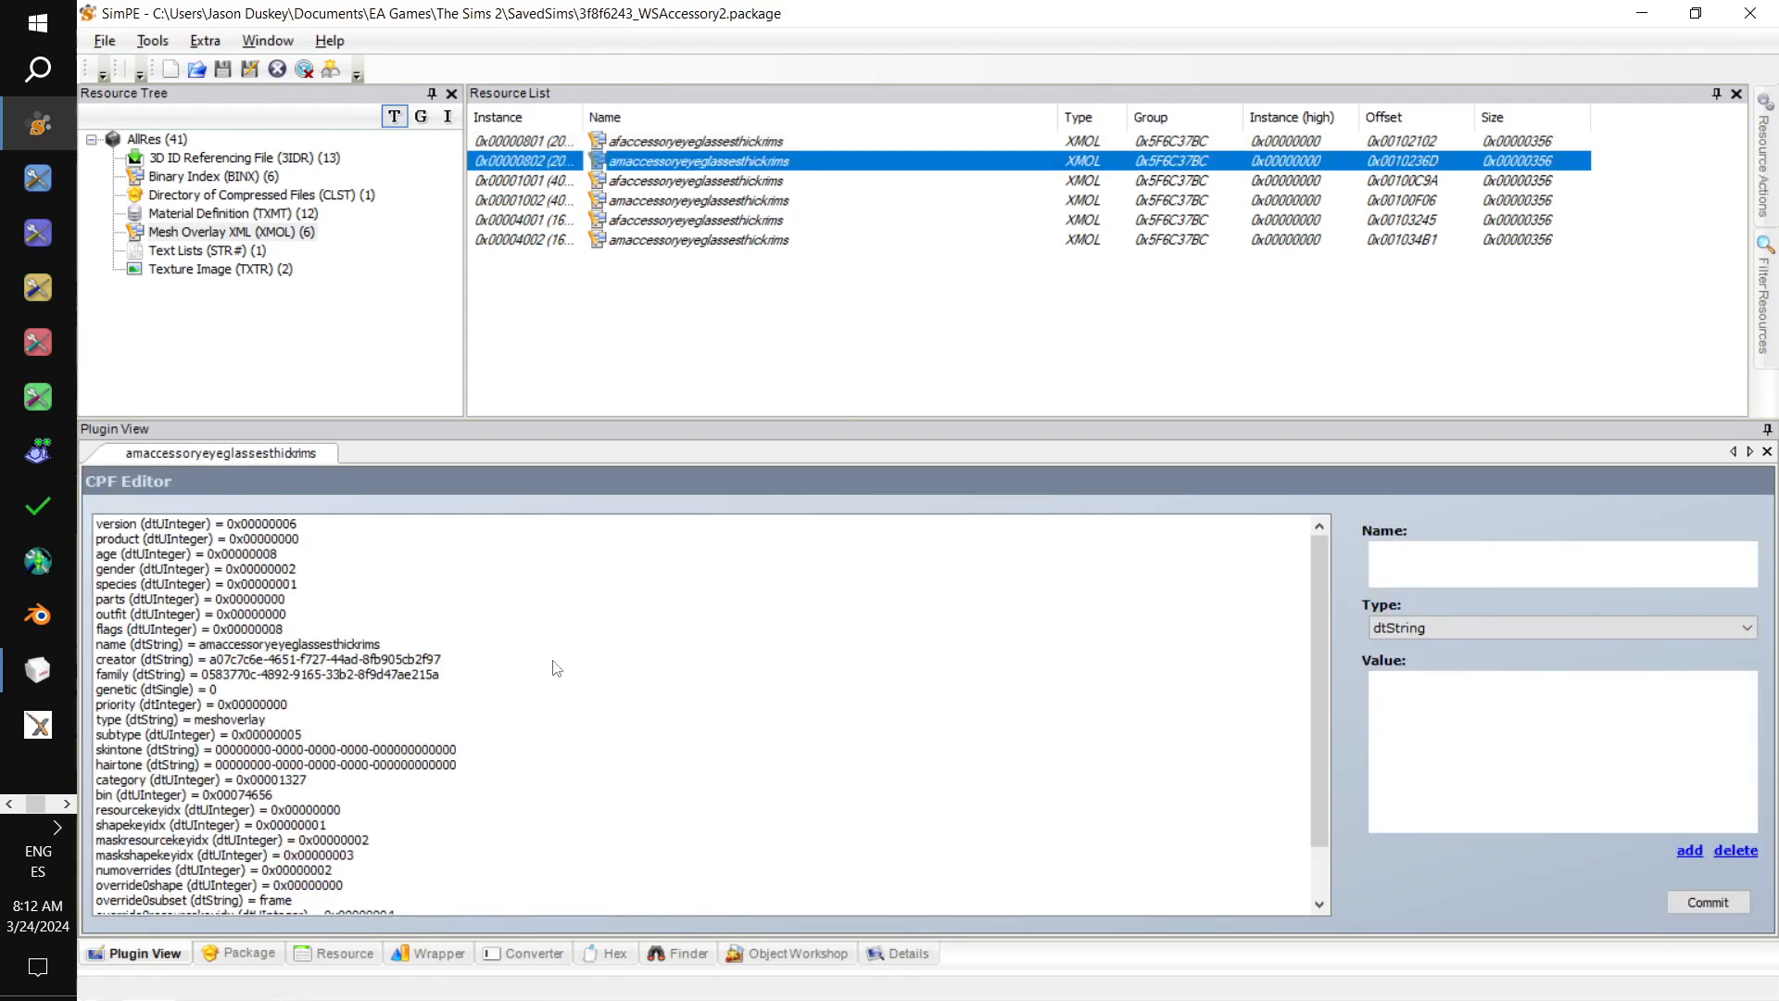
click(278, 781)
double_click(1562, 794)
text(0x00001027)
click(1685, 903)
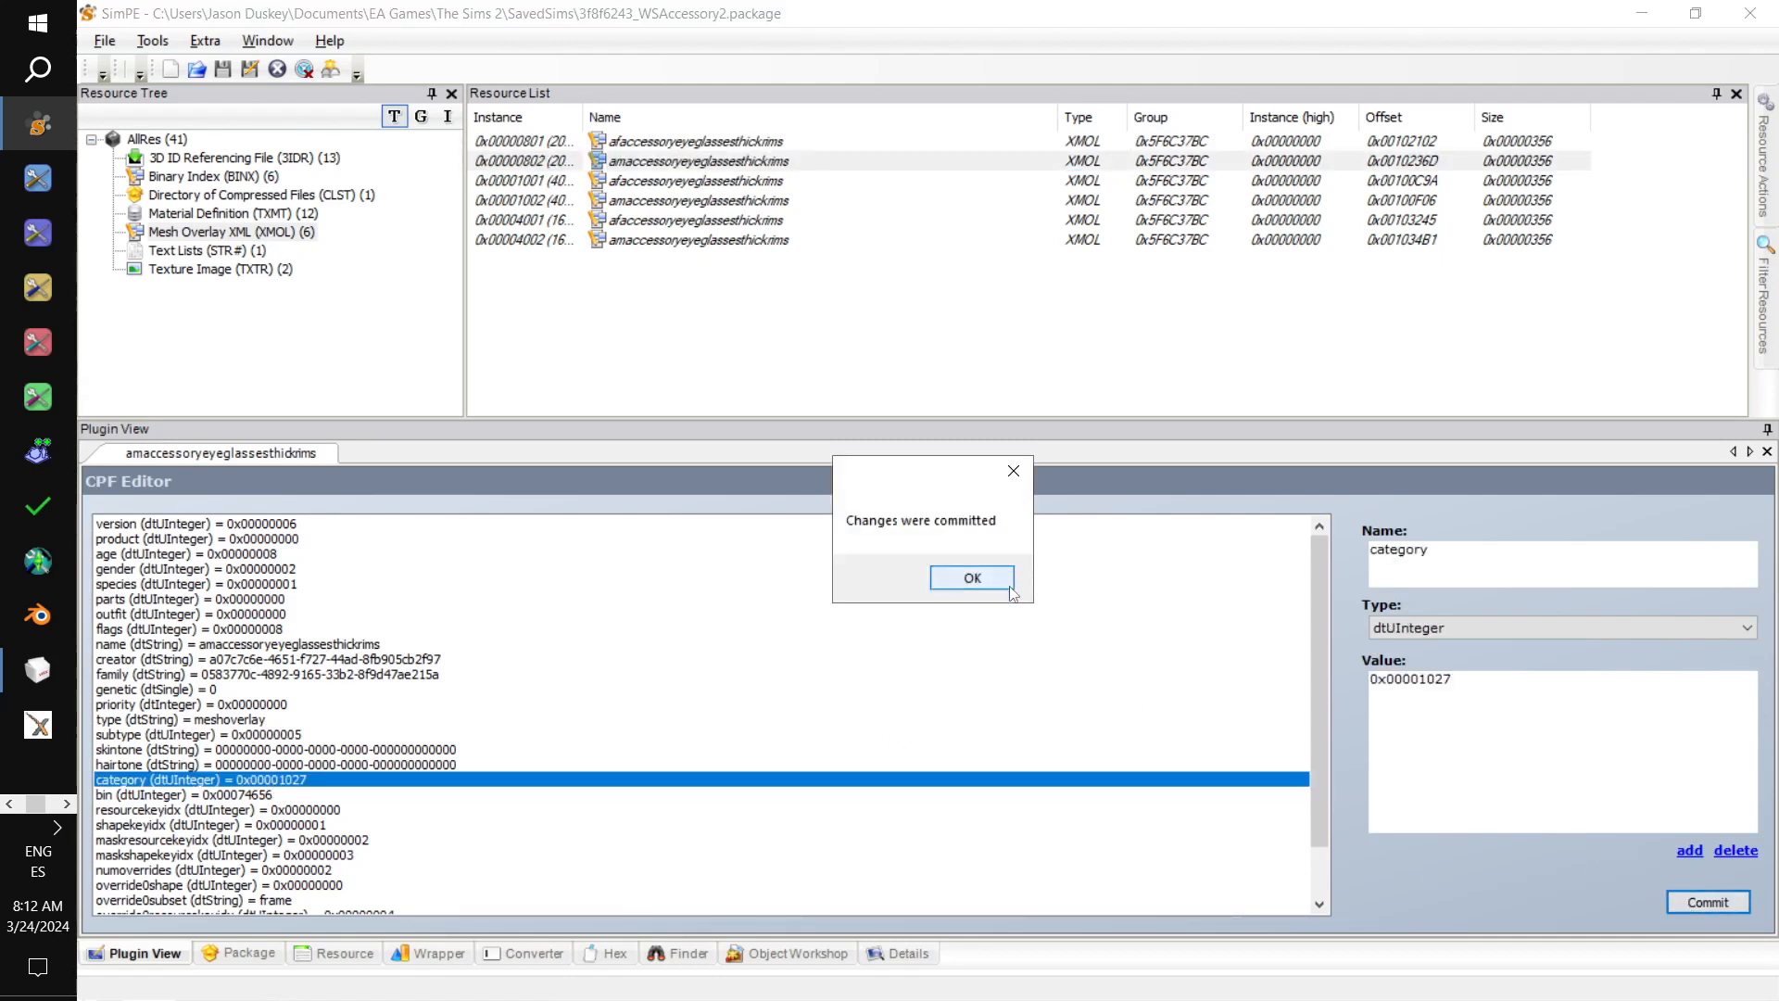
click(973, 577)
- Set the category property of Mesh Overlay XML resource 0x00001001 to 0x00001027 and commit the change
click(751, 180)
click(255, 779)
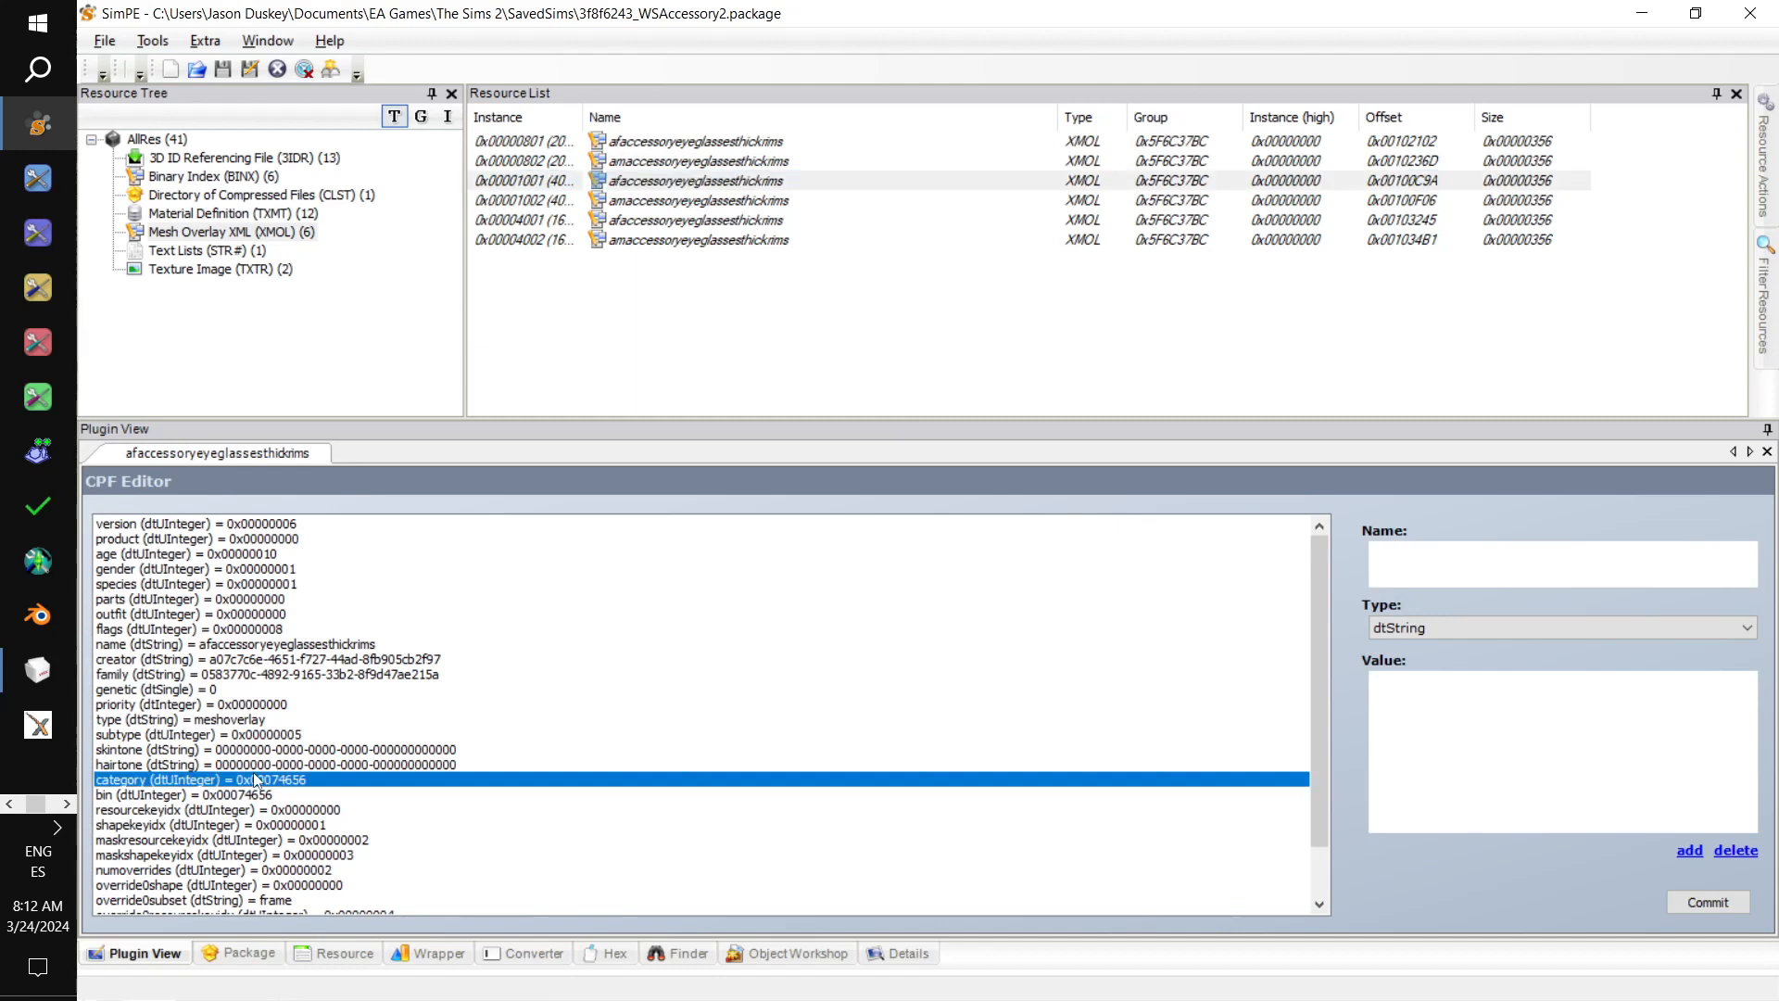
double_click(1497, 797)
key(ctrl+v)
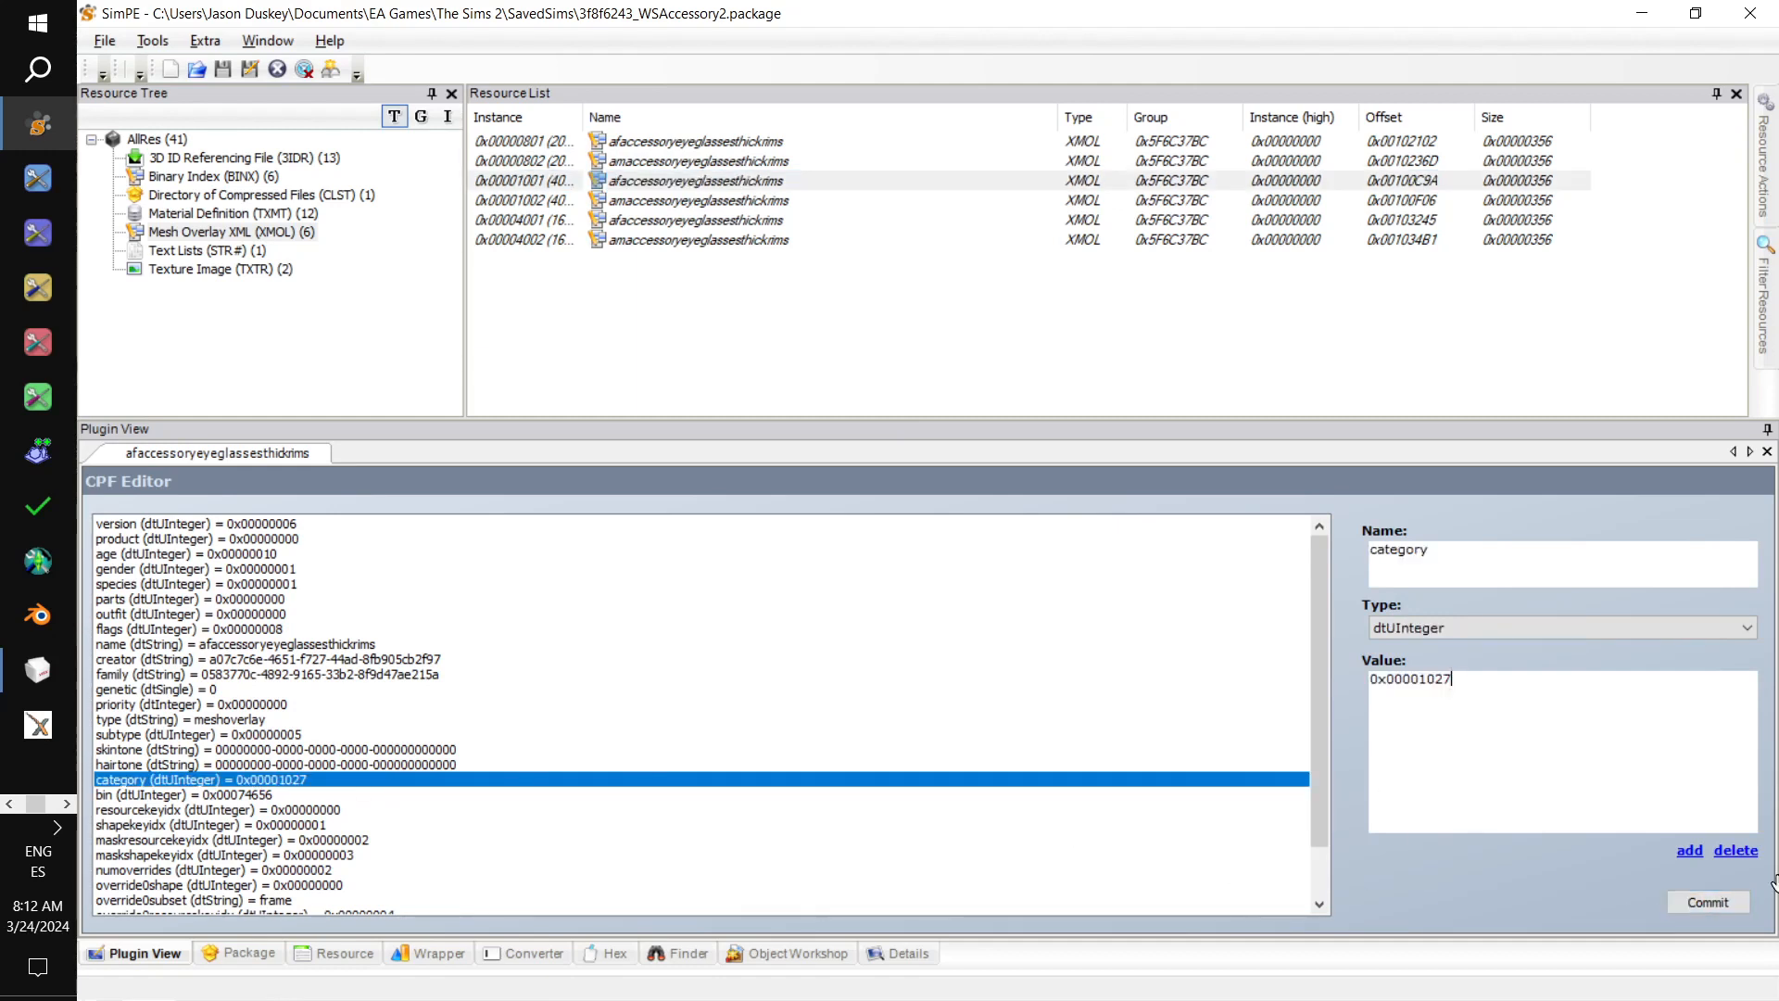
click(1708, 902)
click(972, 578)
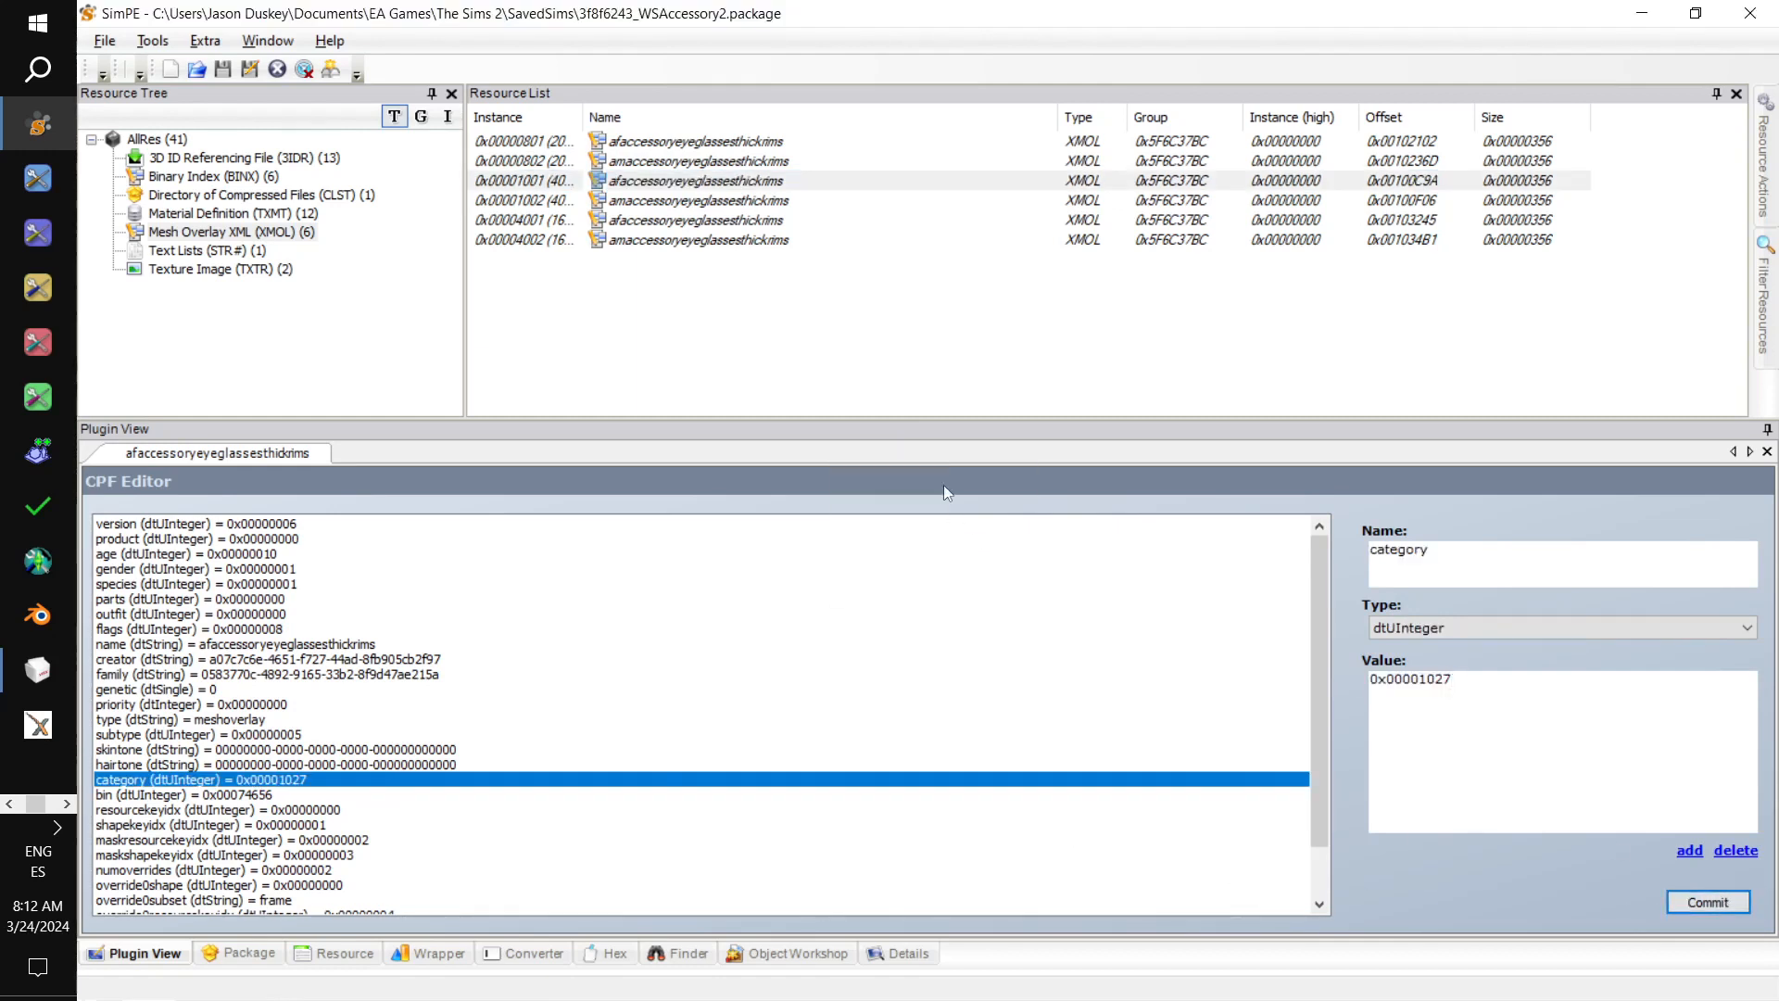
- Set the category property of Mesh Overlay XML resource 0x00001002 to 0x00001027 and commit the change
click(731, 202)
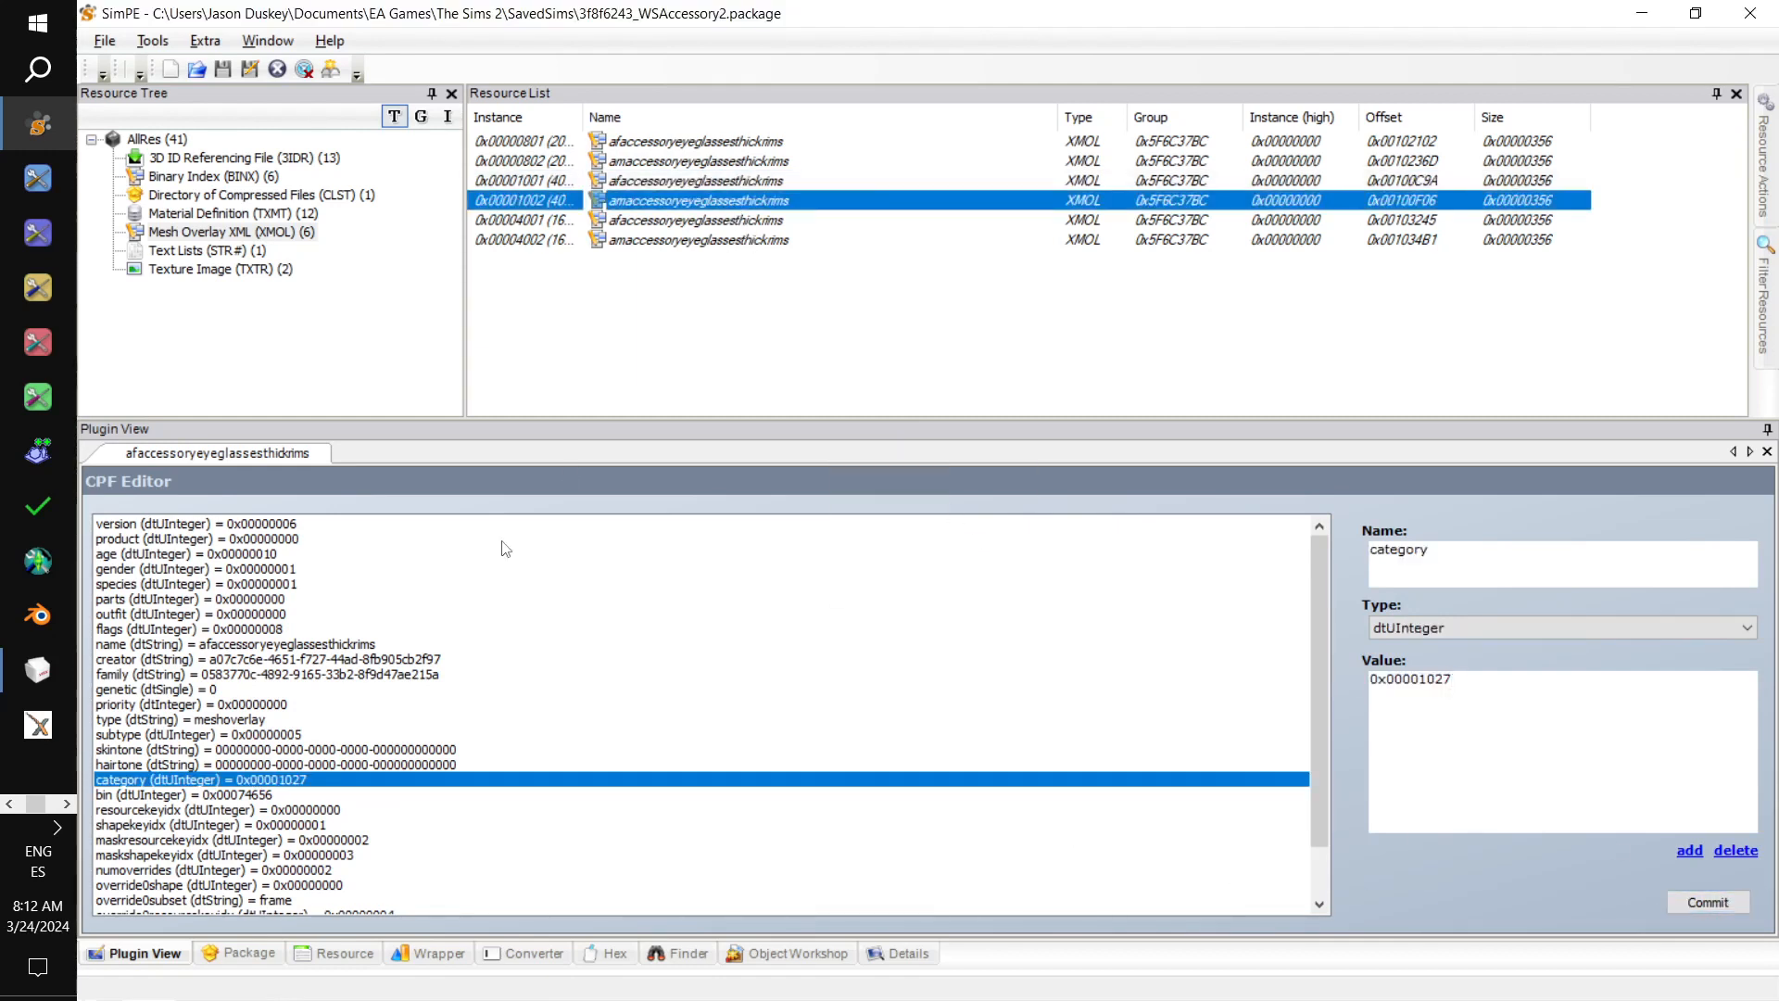
click(646, 206)
click(310, 782)
double_click(1572, 745)
text(0x00001027)
click(1708, 902)
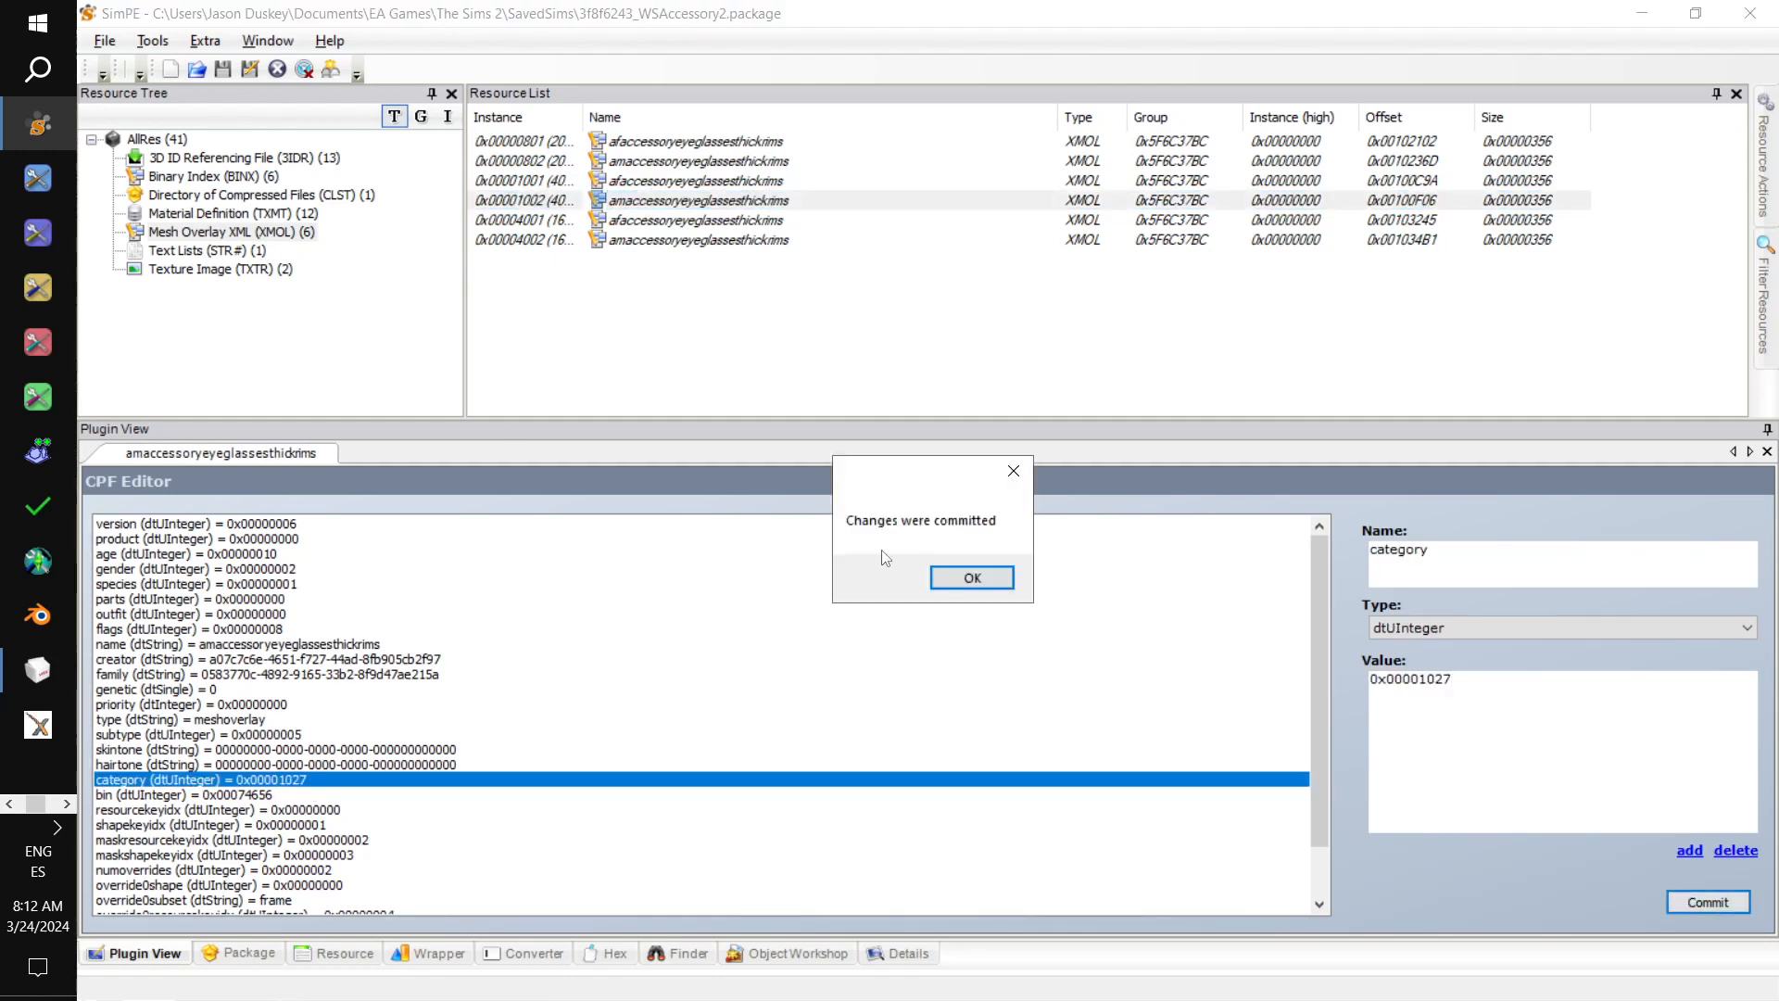
click(972, 578)
- Set the category property of Mesh Overlay XML resource 0x00004001 to 0x00001027 and commit the change
click(757, 221)
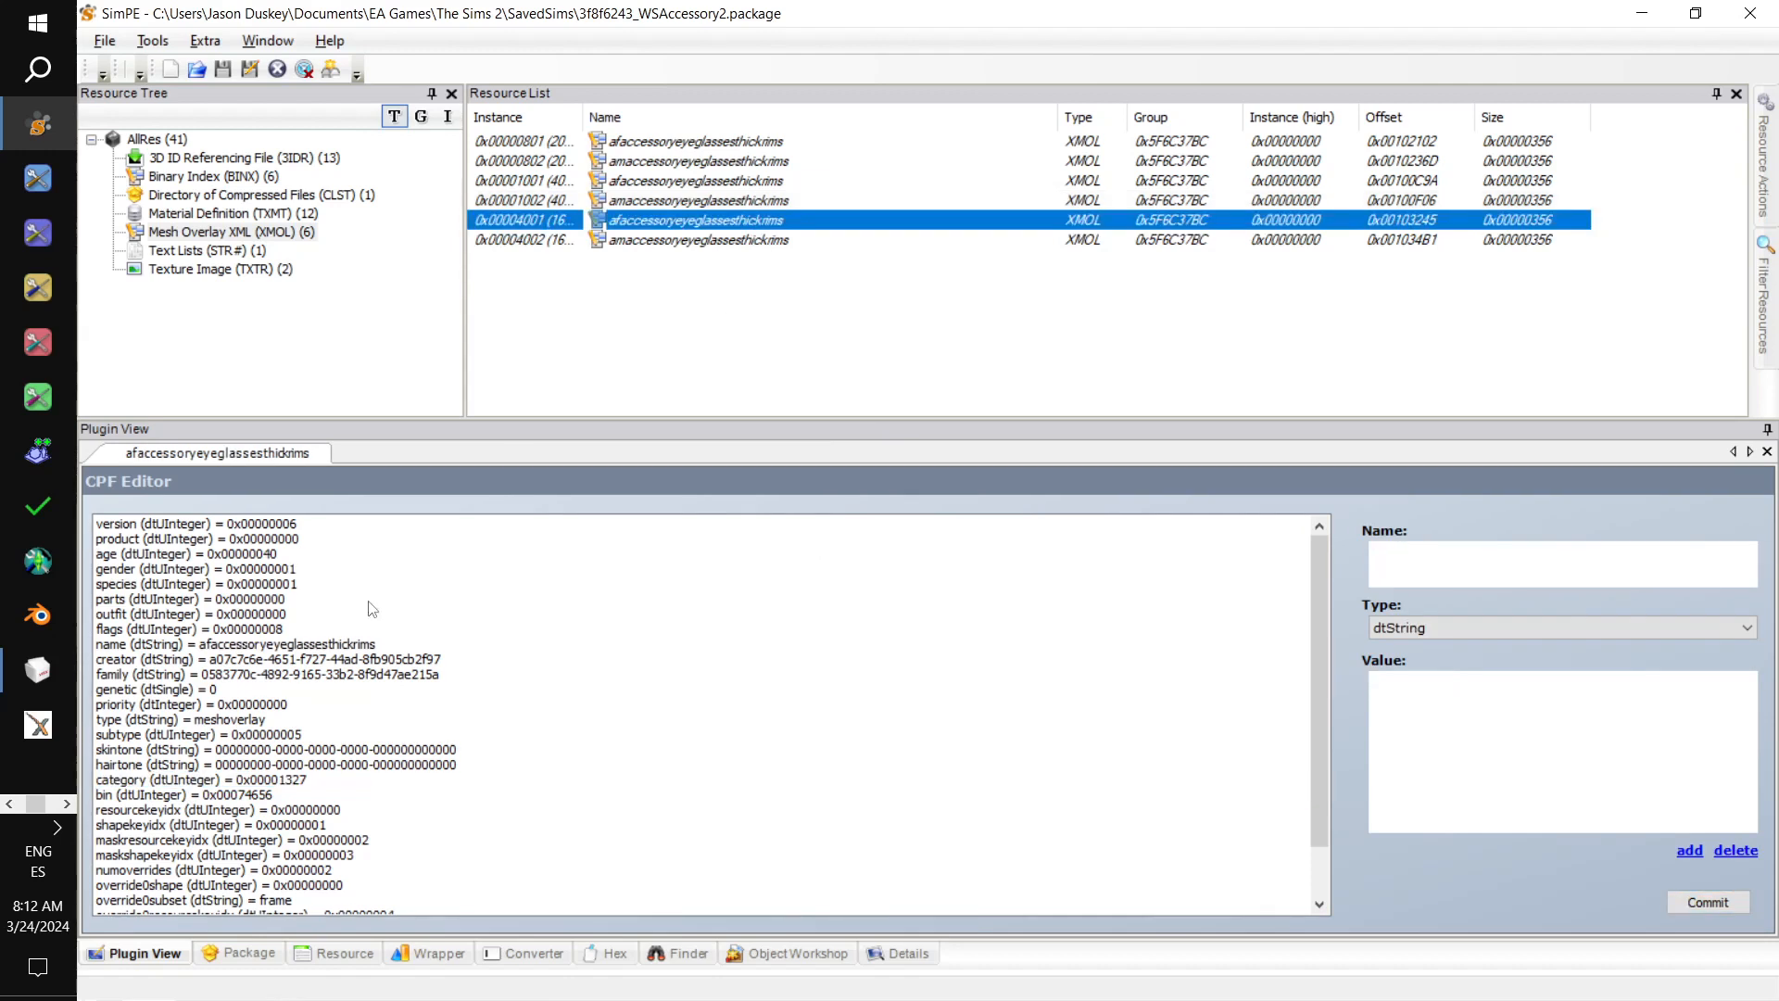
click(315, 781)
double_click(1569, 822)
text(0x00001027)
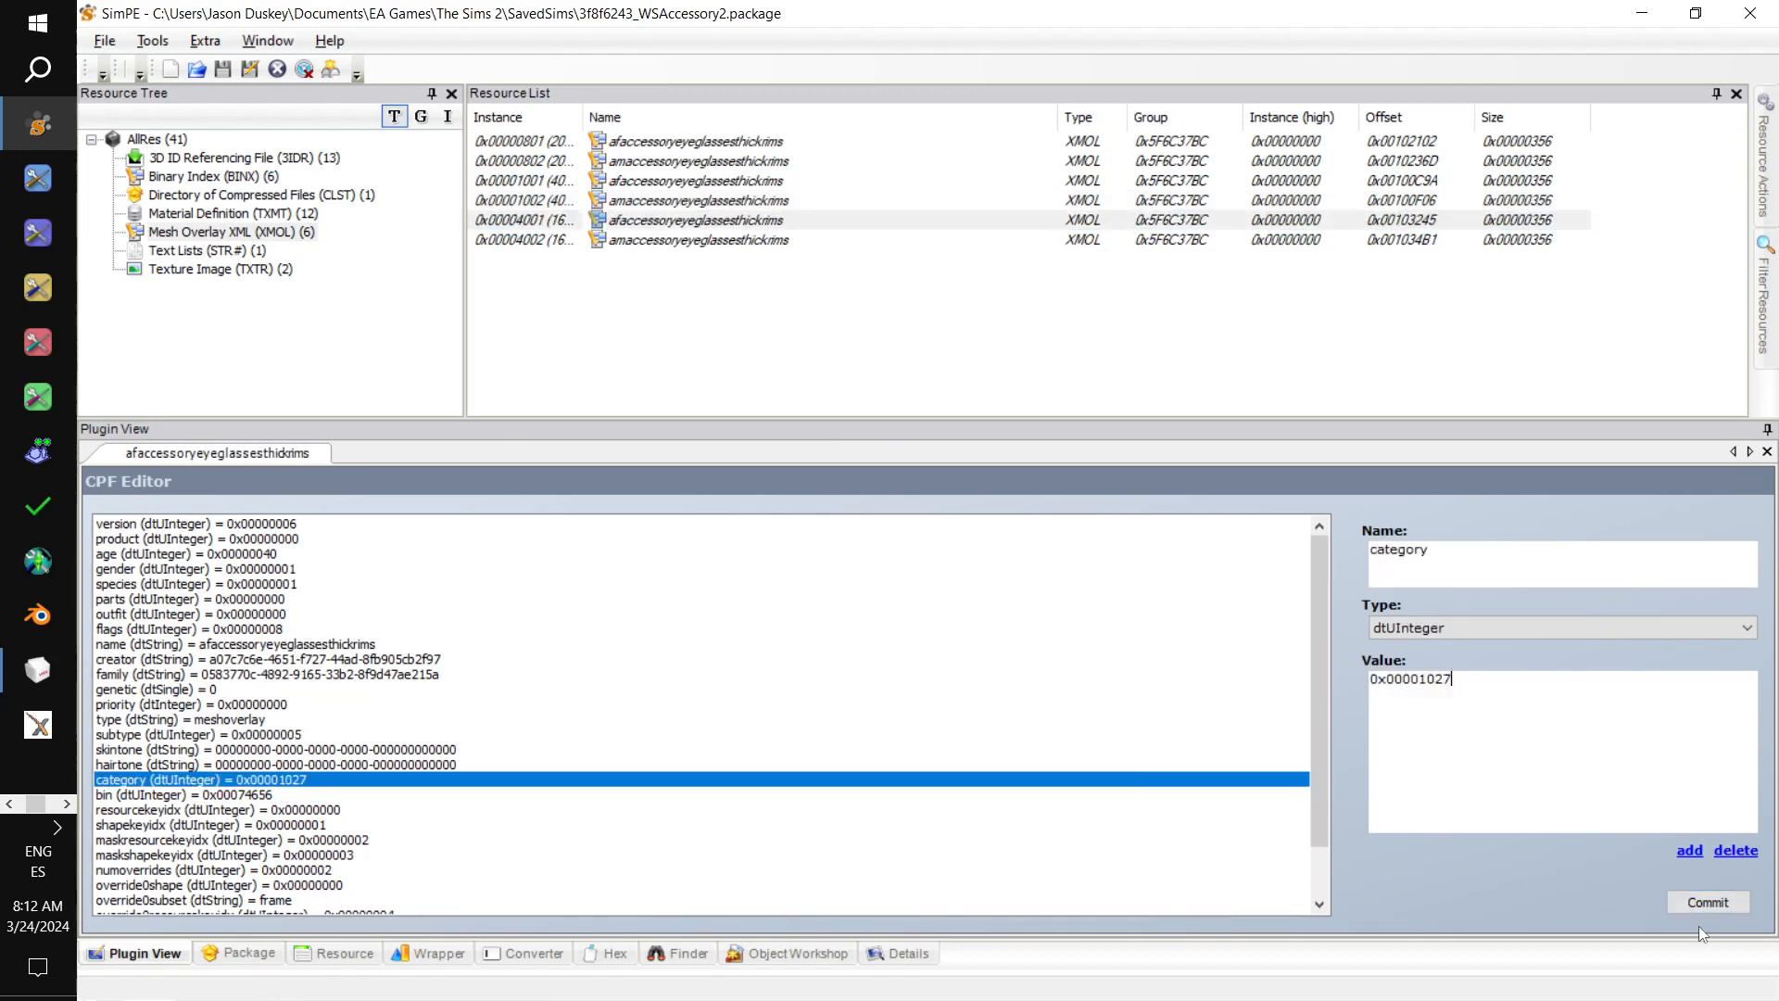
click(1708, 901)
click(1004, 582)
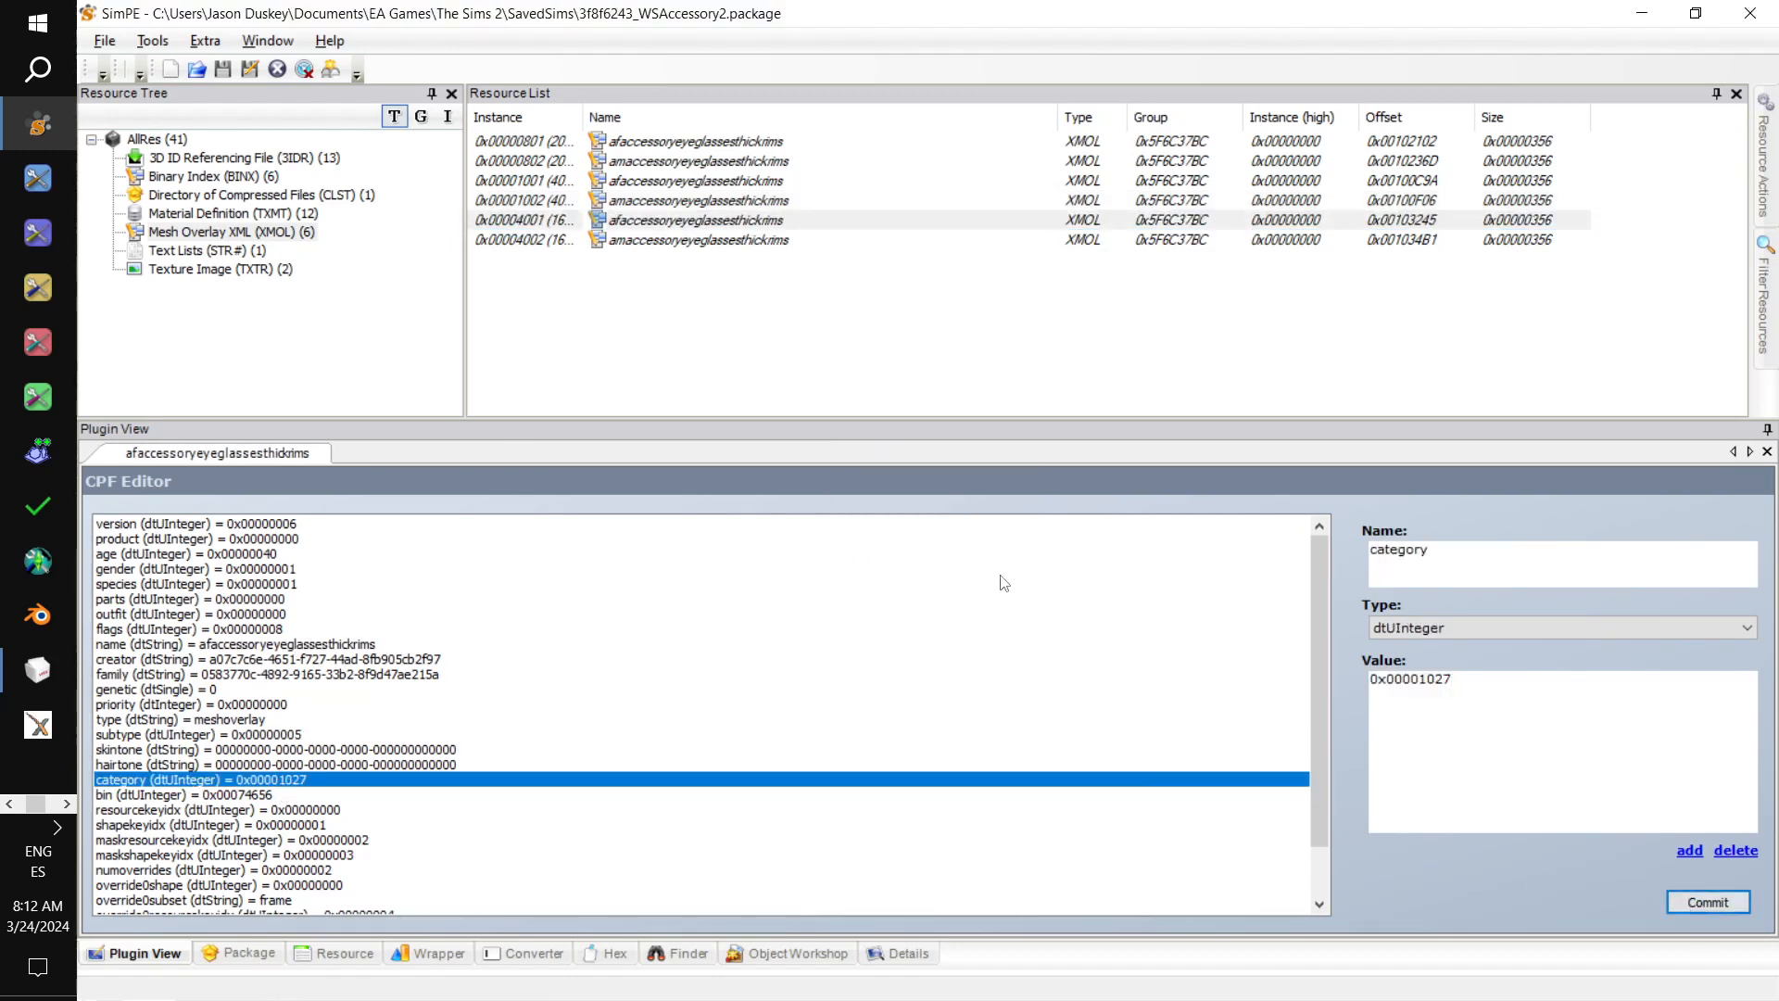
- Commit a category value of 0x00001027 for Mesh Overlay XML resource 0x00004002 and save the WSAccessory2 package
click(735, 243)
click(299, 781)
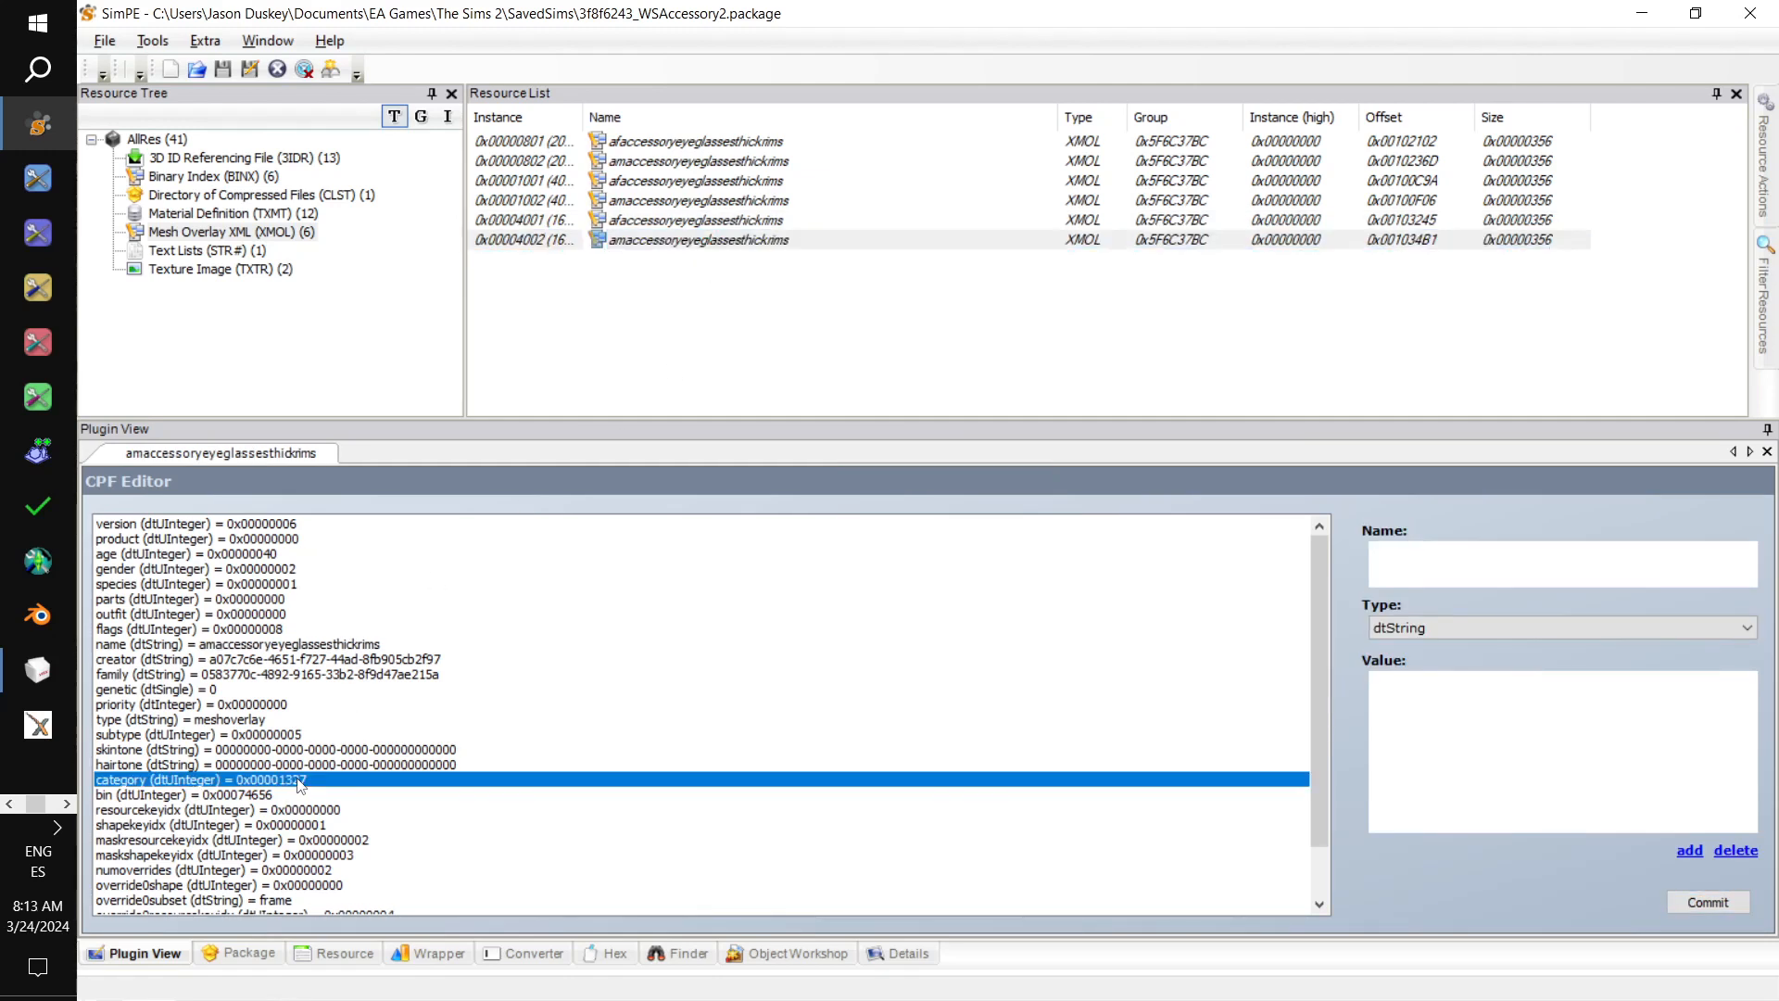
double_click(1428, 773)
text(0x00001027)
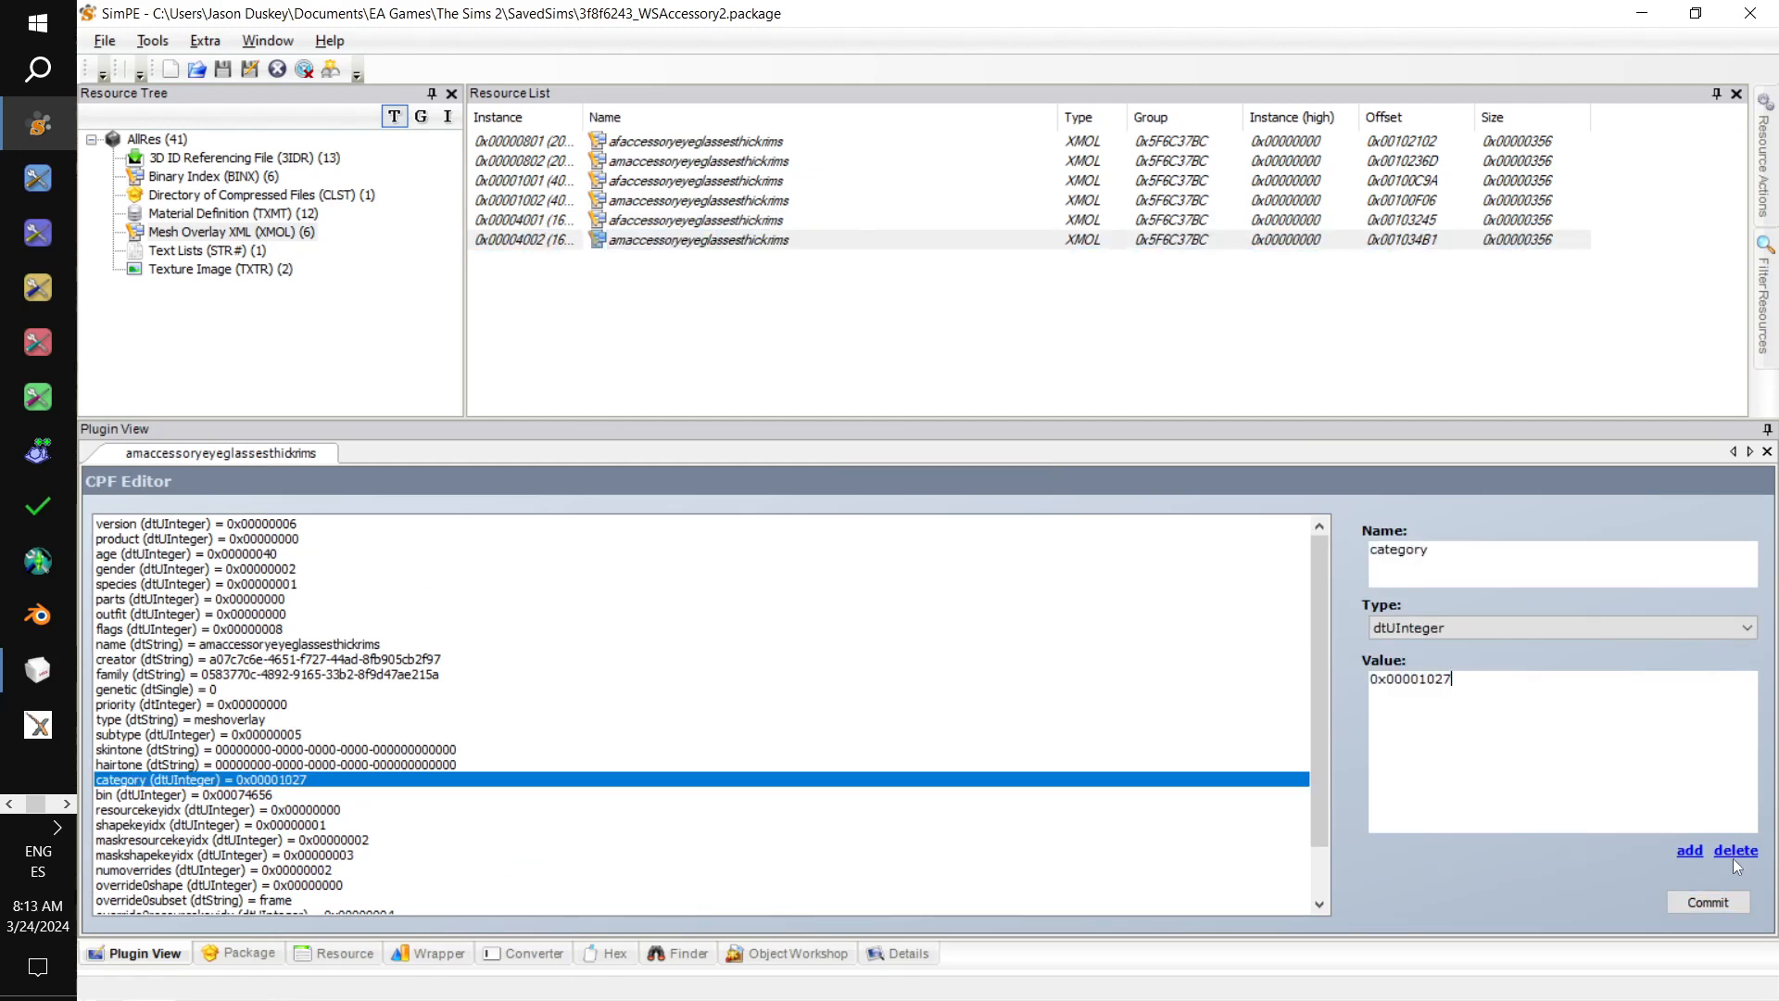
click(1704, 903)
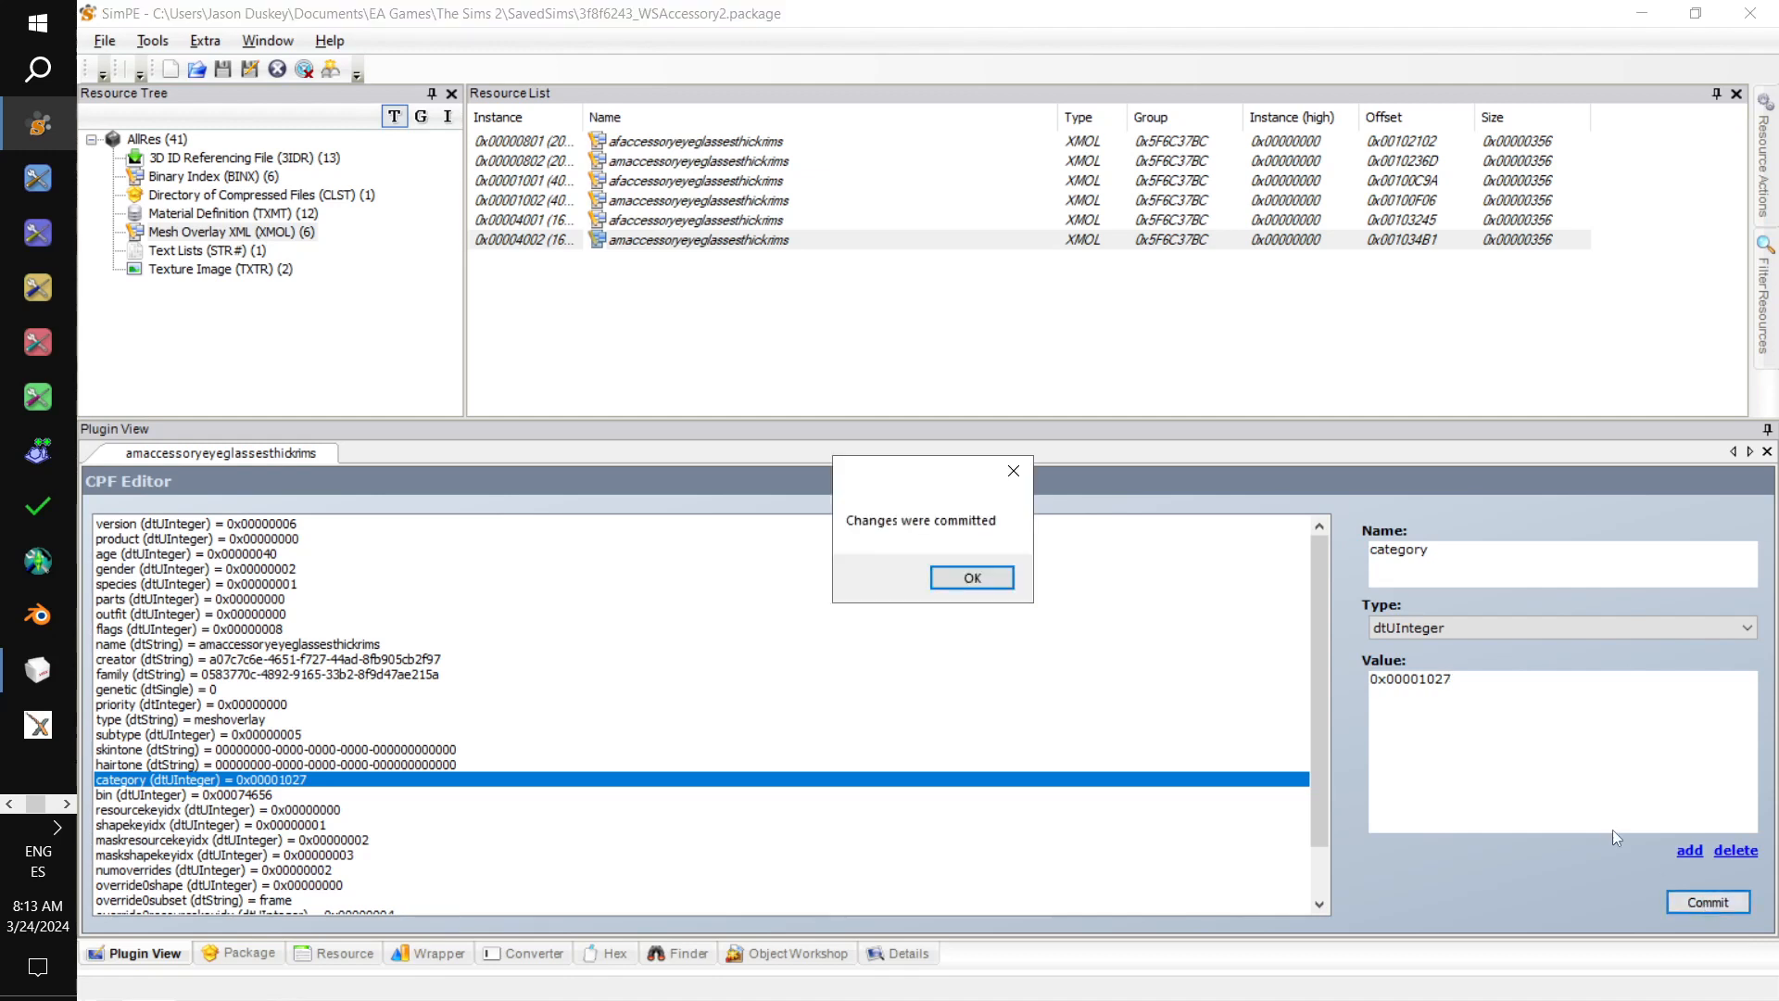
click(973, 580)
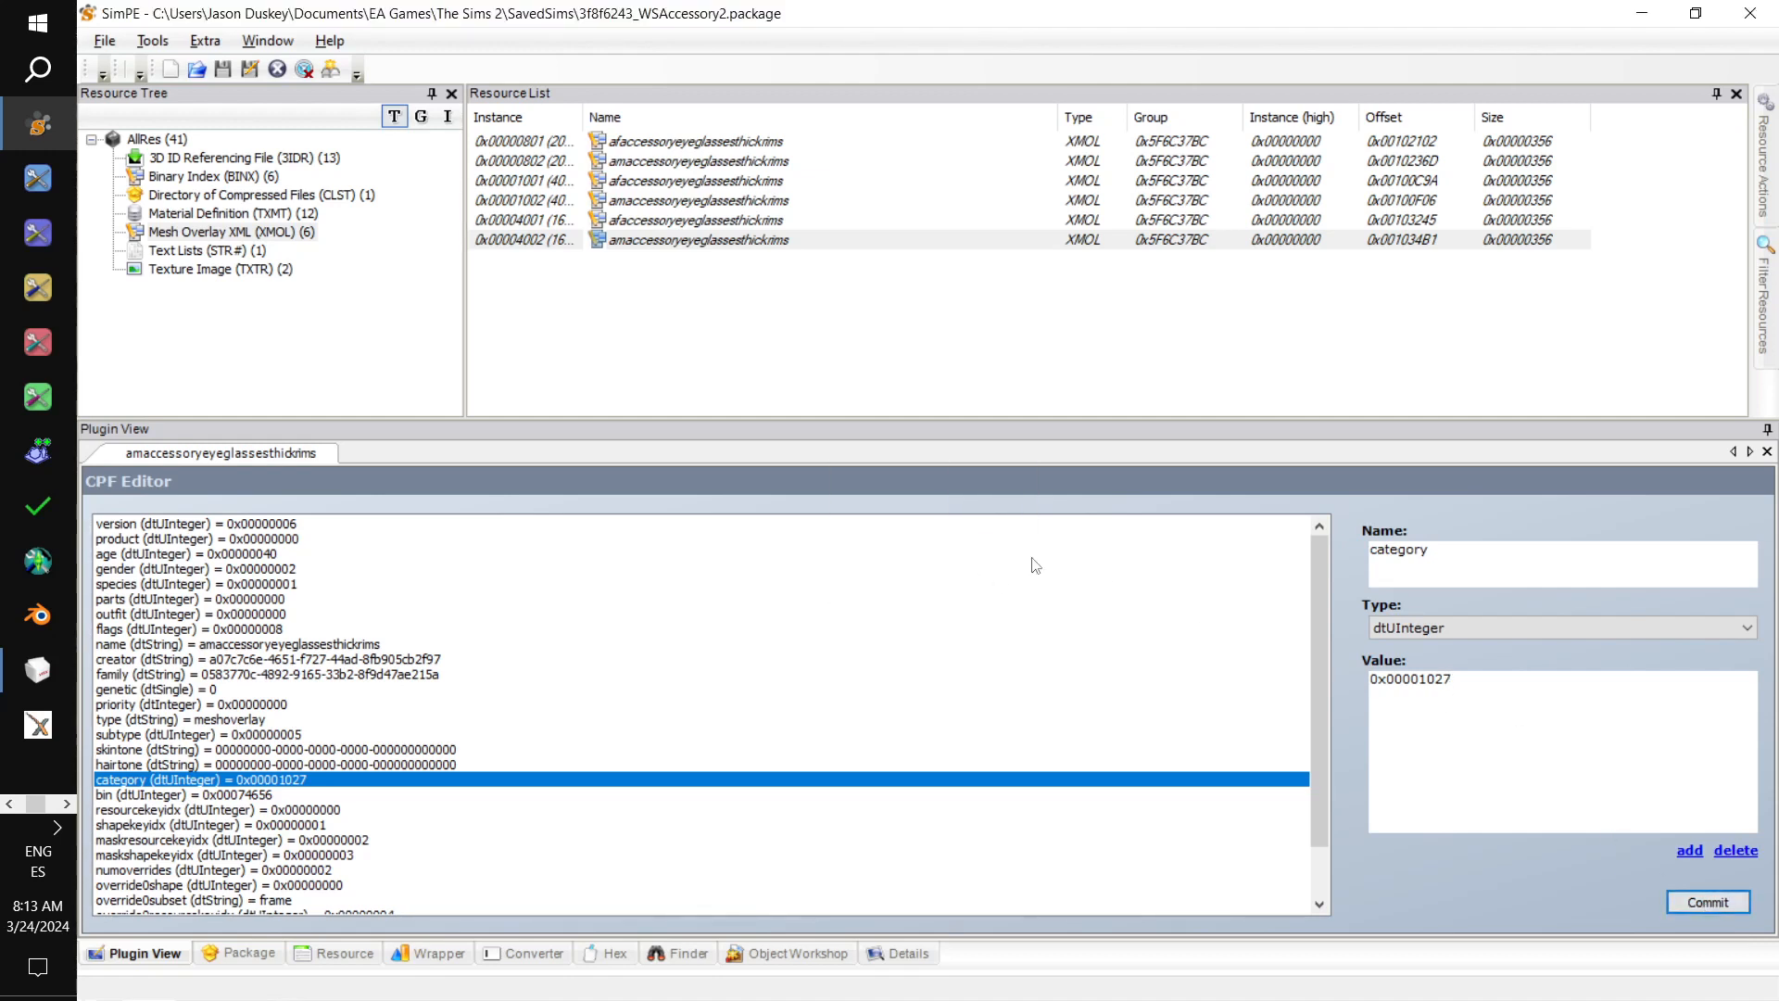
click(105, 41)
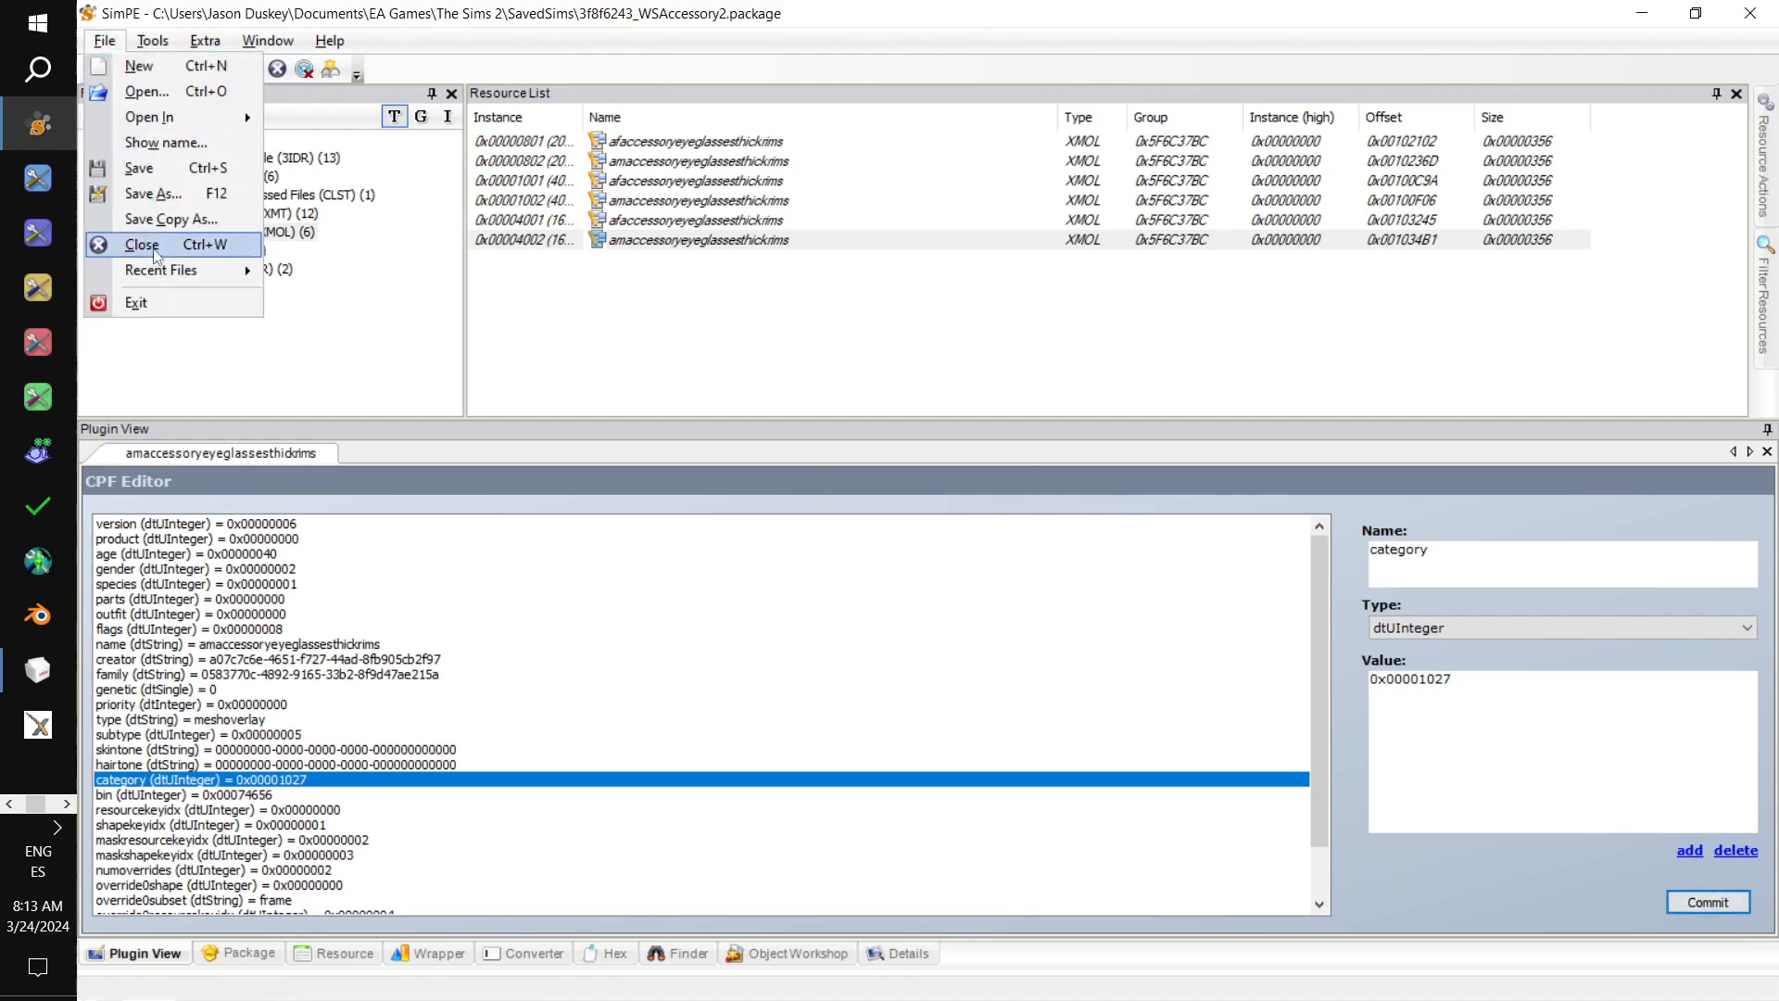
click(139, 167)
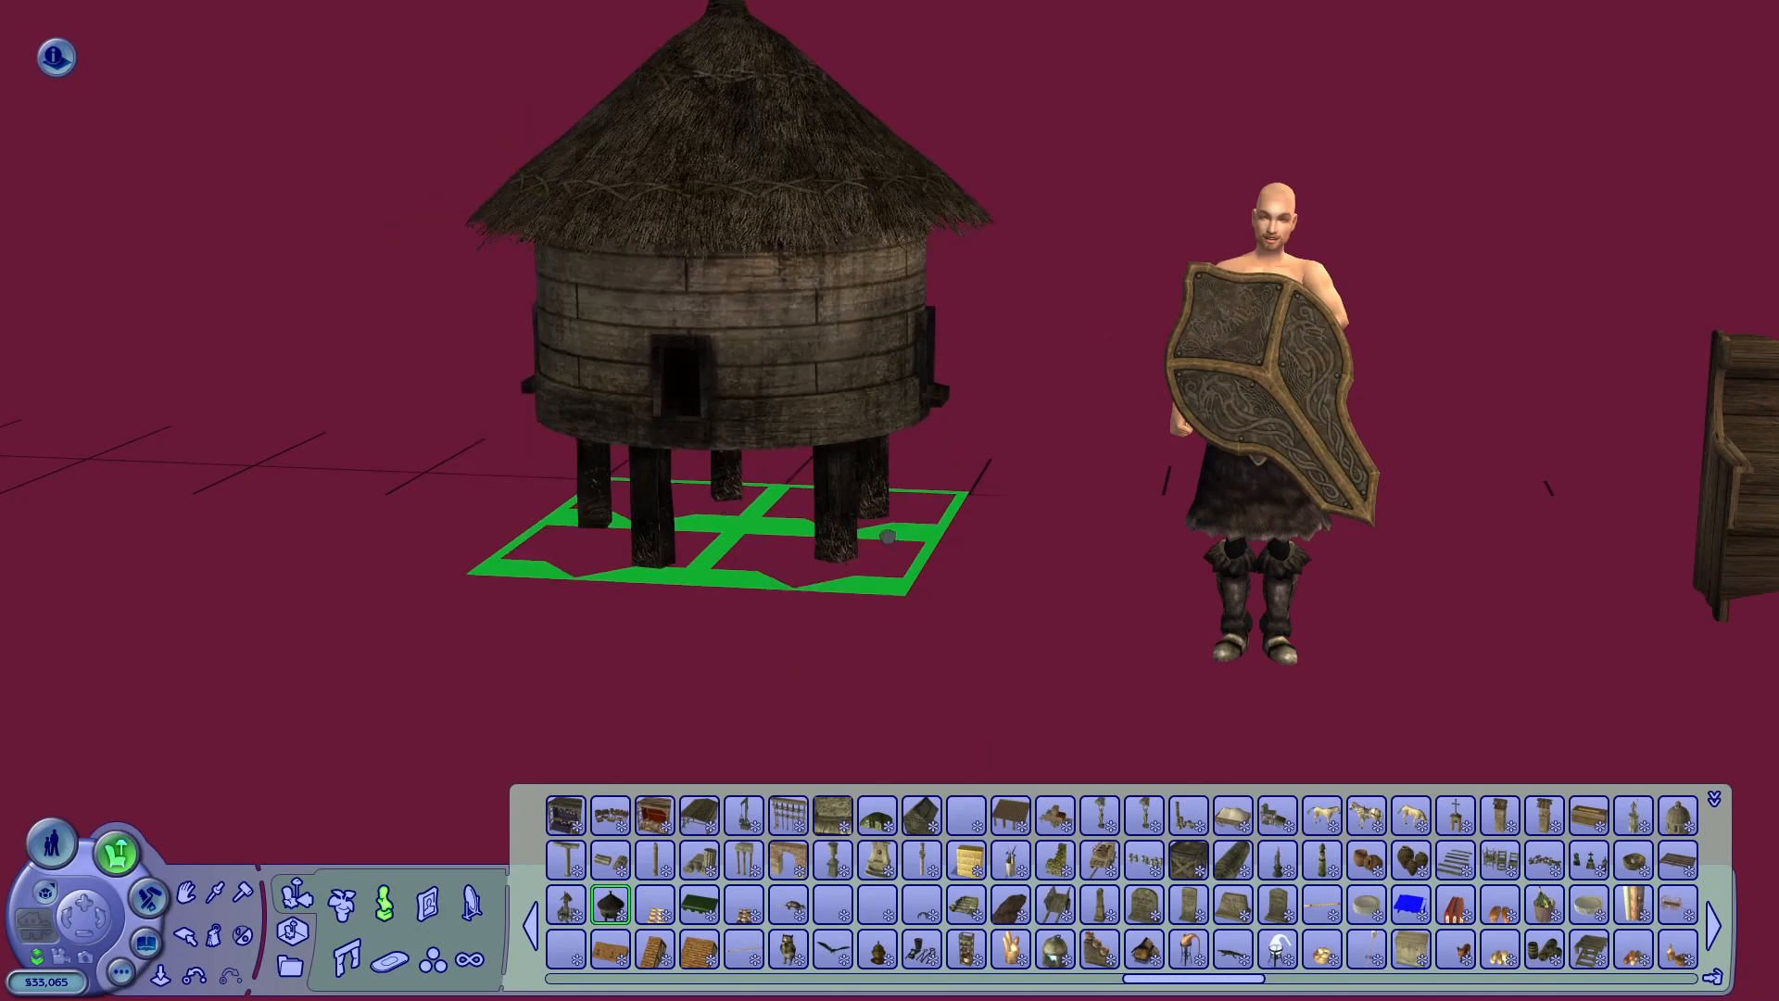
- Switch to The Sims 2 and place the thatched hut on stilts beside the Sim carrying the shield
click(885, 535)
scroll(945, 528, up, 2)
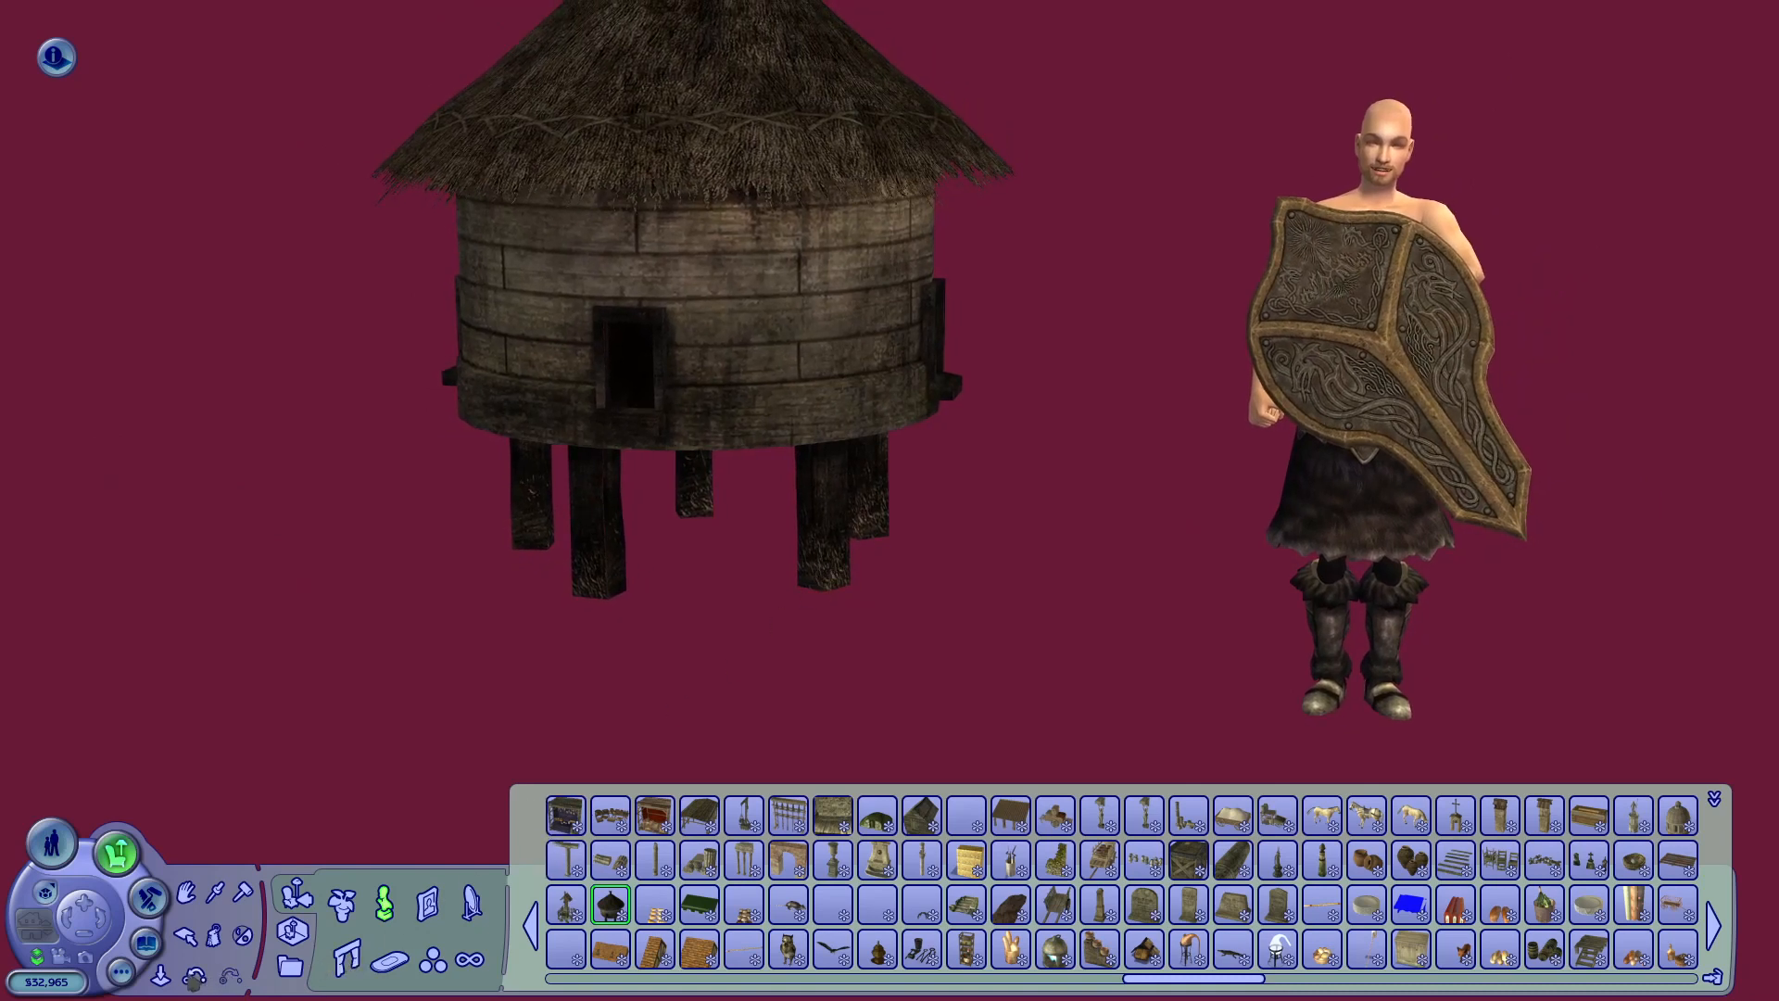
click(121, 972)
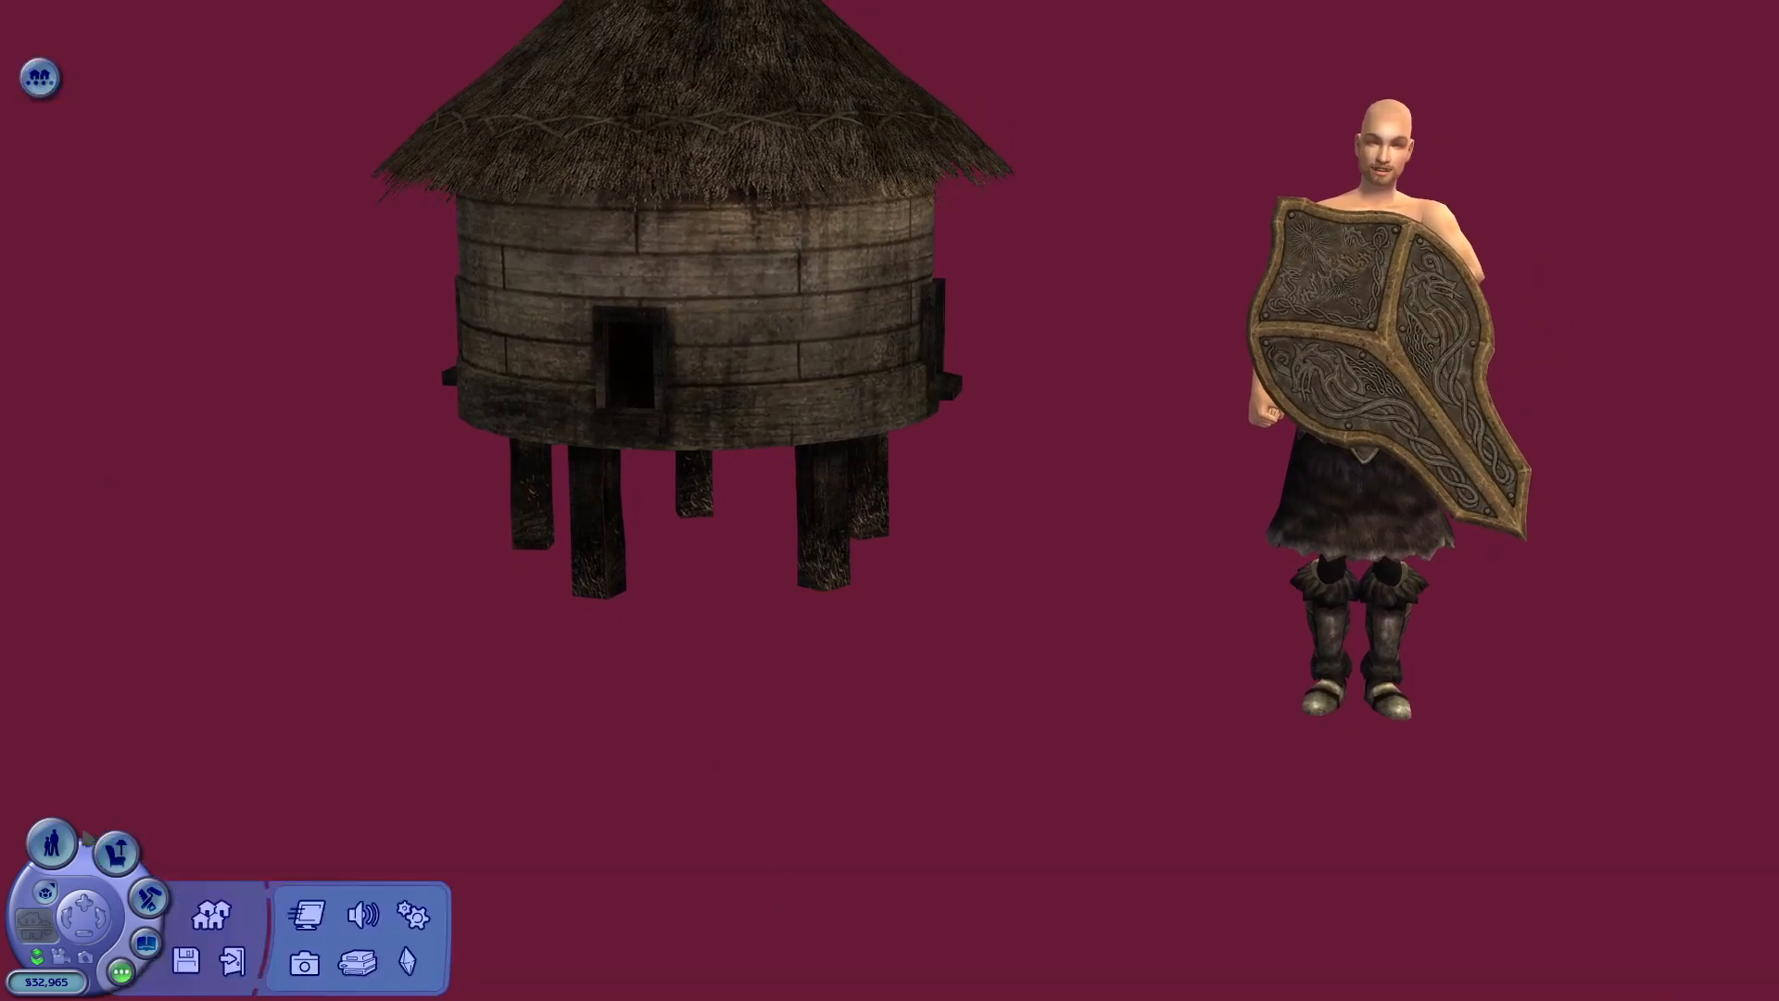
- Enter live mode, run the game briefly, and pause it to examine the shield on the idling Sim
click(51, 844)
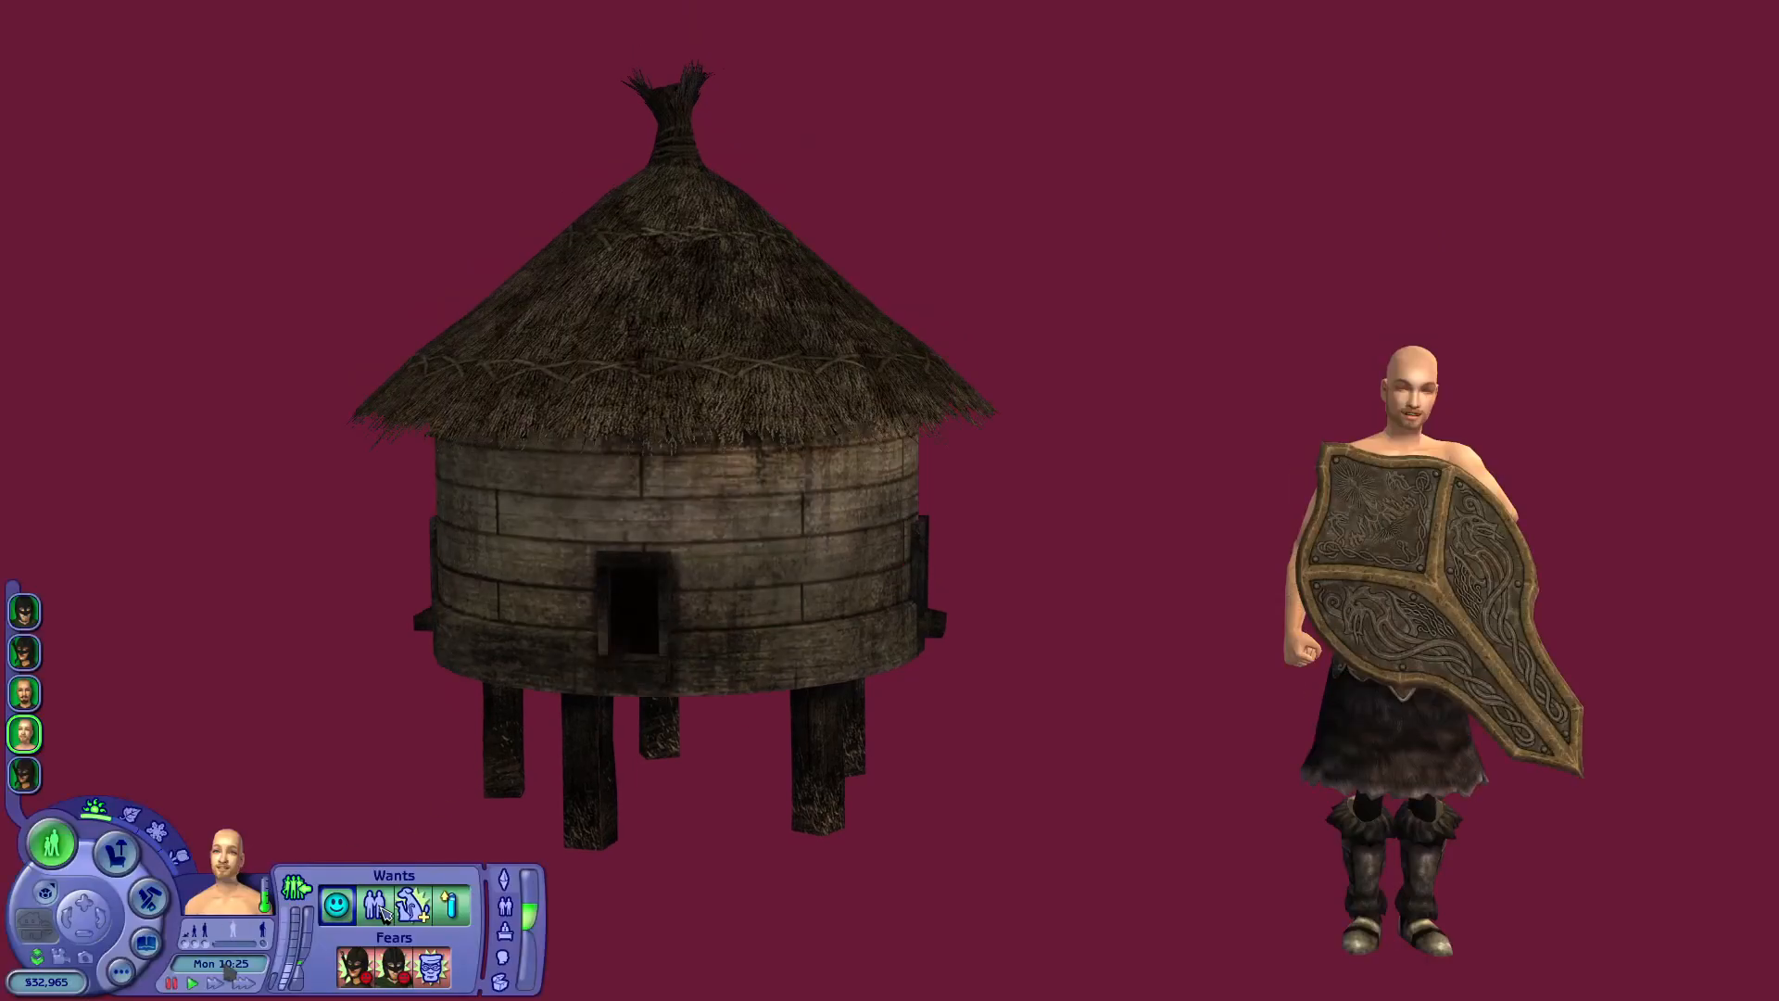
click(191, 984)
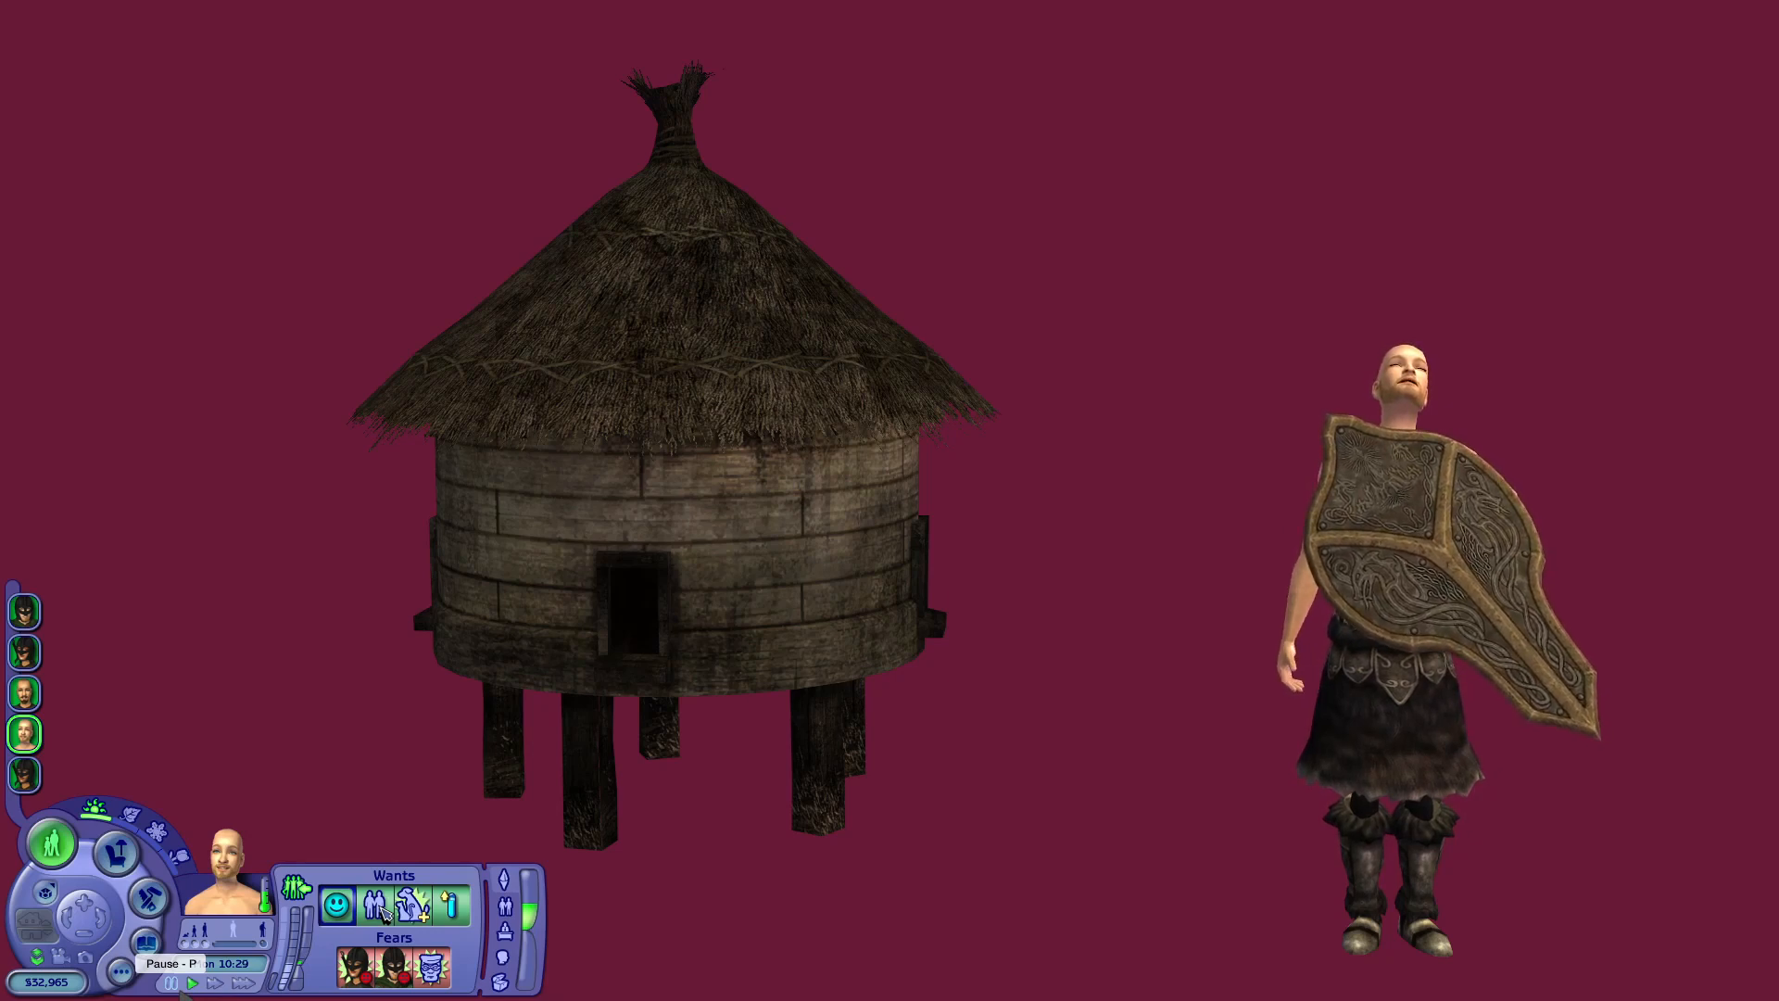
click(182, 989)
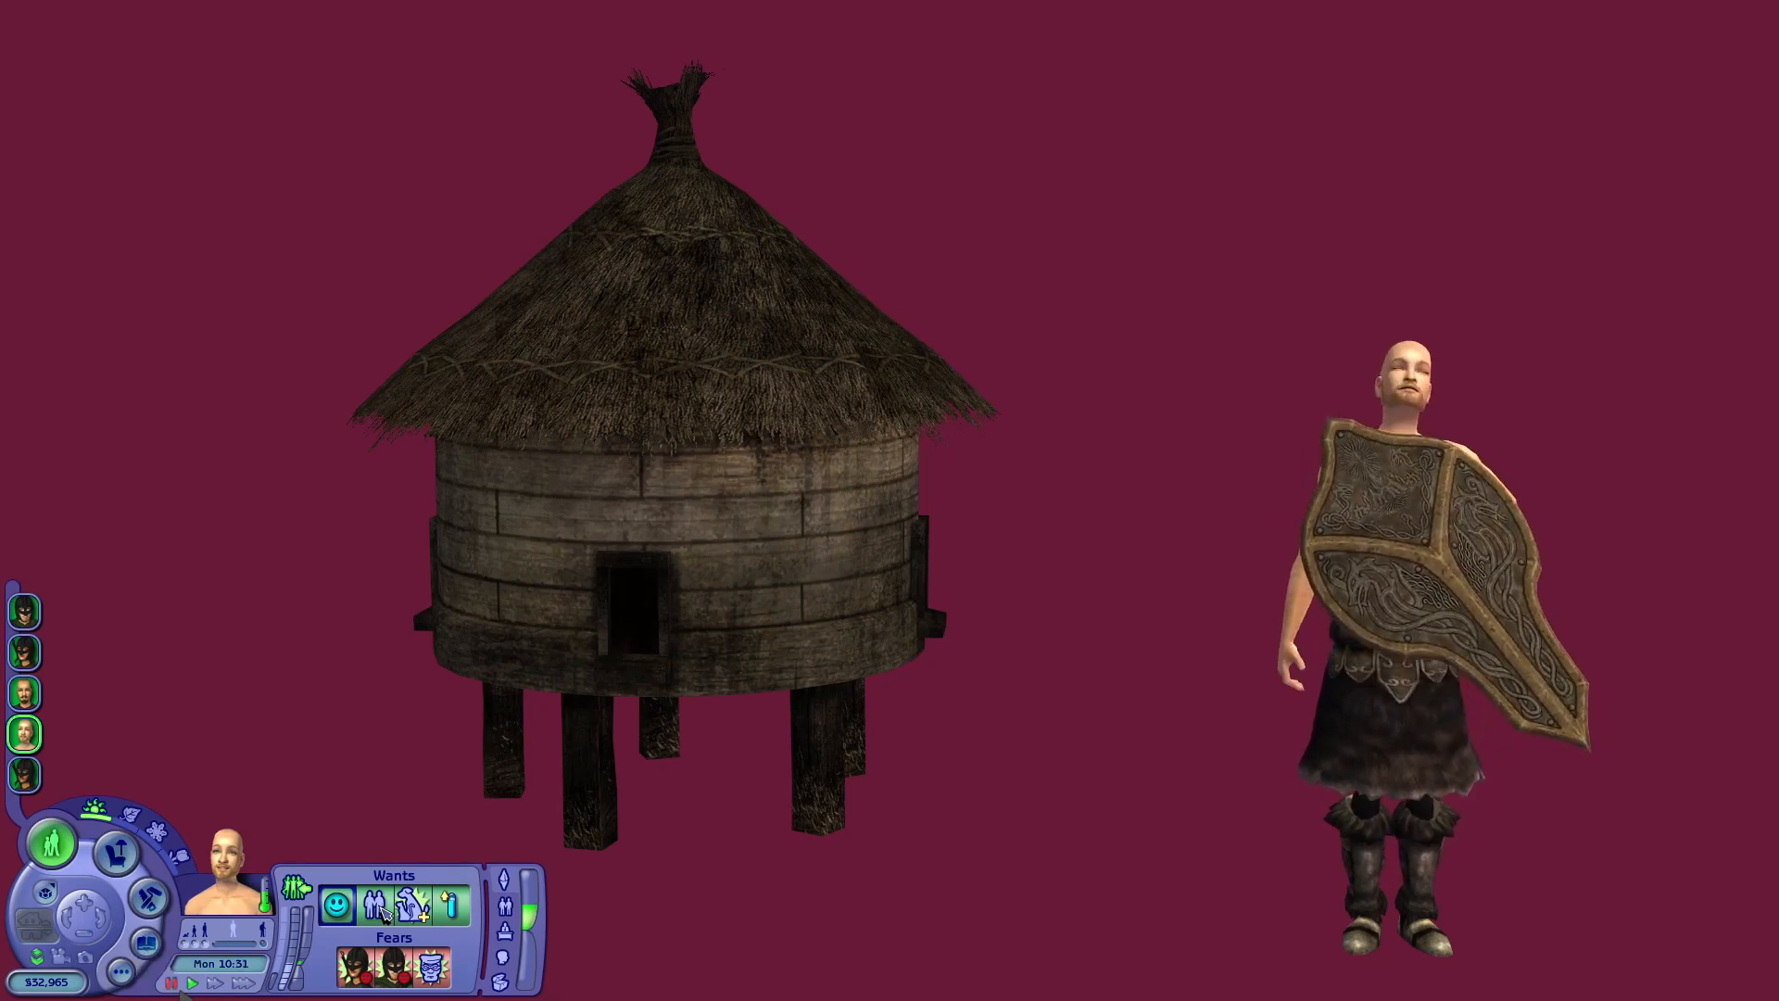
- Have the Sim use the wooden bench to examine the shield in motion, cancelling the action and pausing the game at the end
mouse_move(1774, 938)
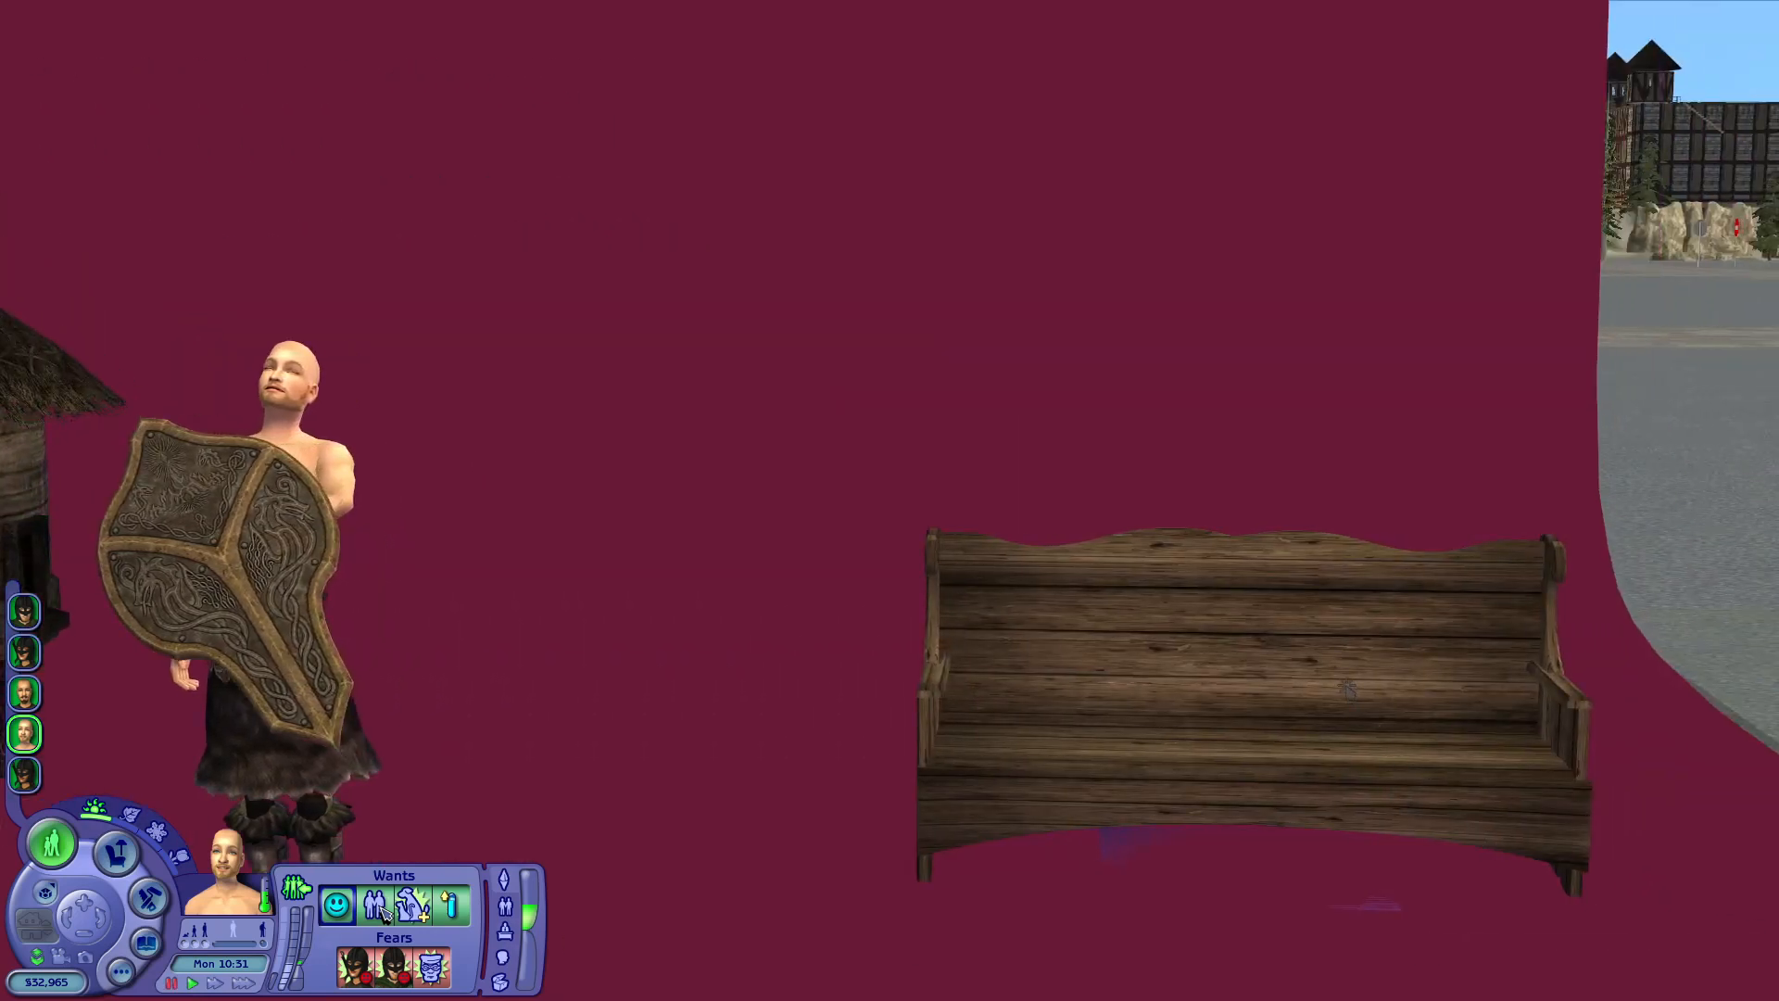
click(1347, 688)
click(1304, 621)
mouse_move(3, 616)
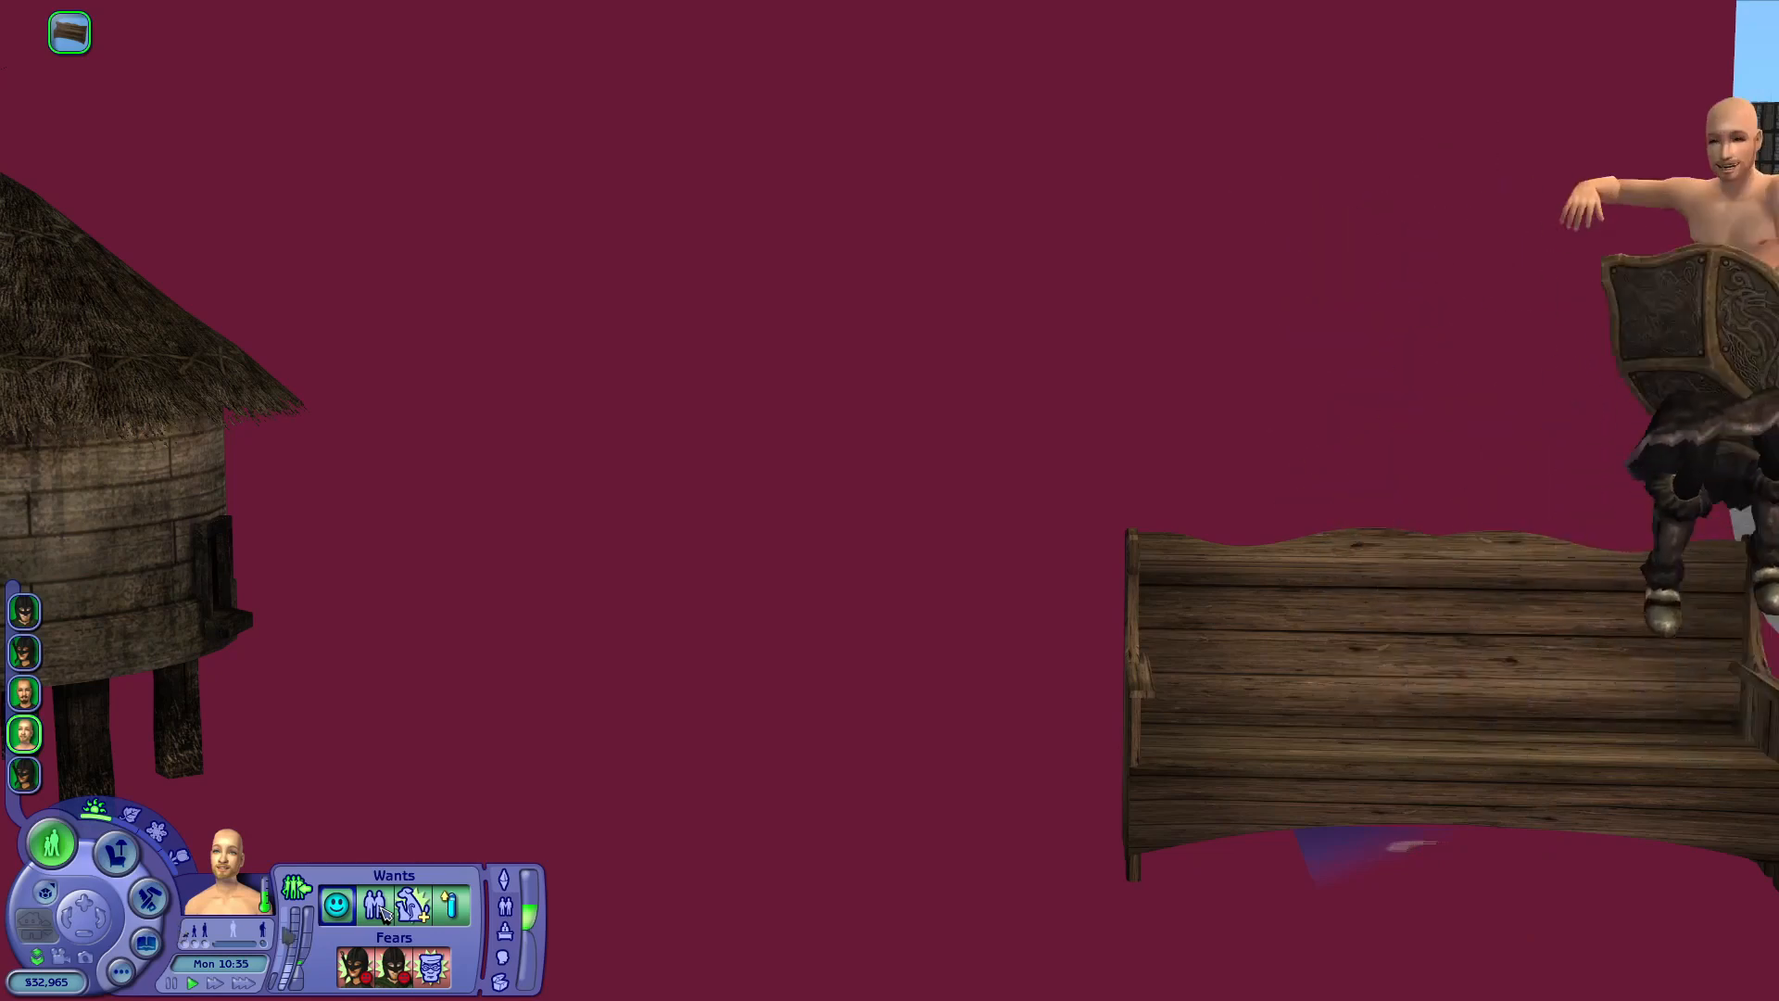
key(Right)
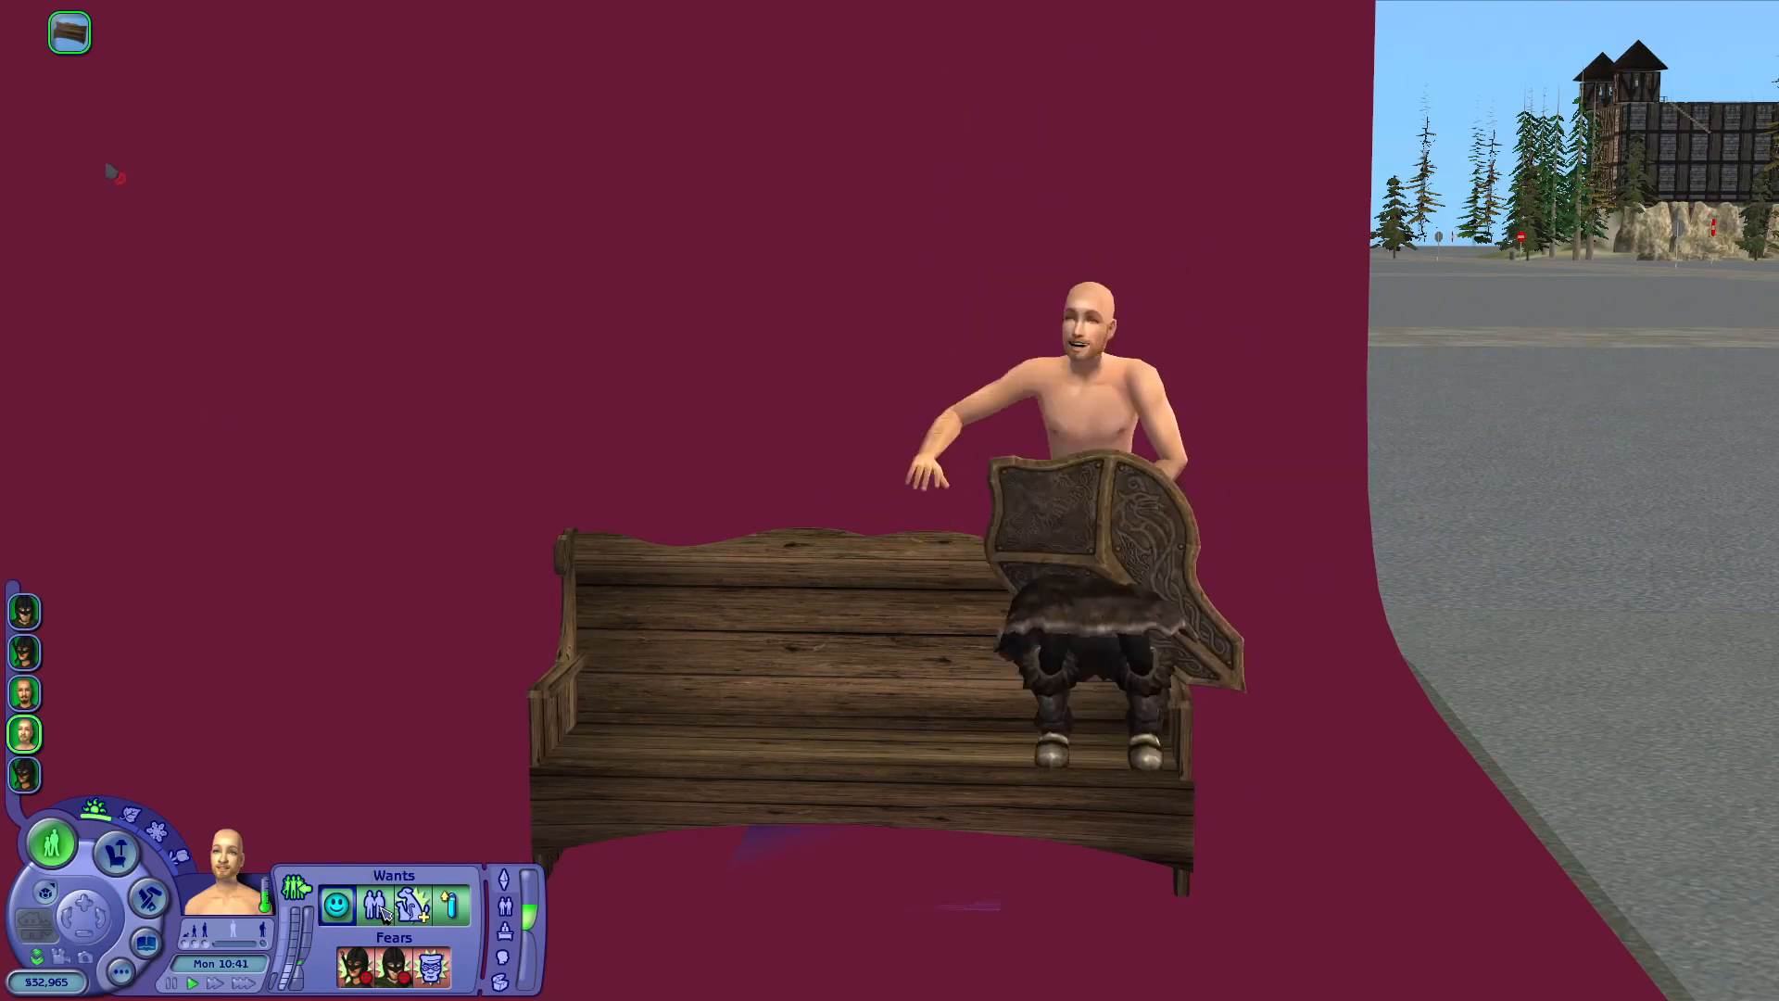
click(69, 33)
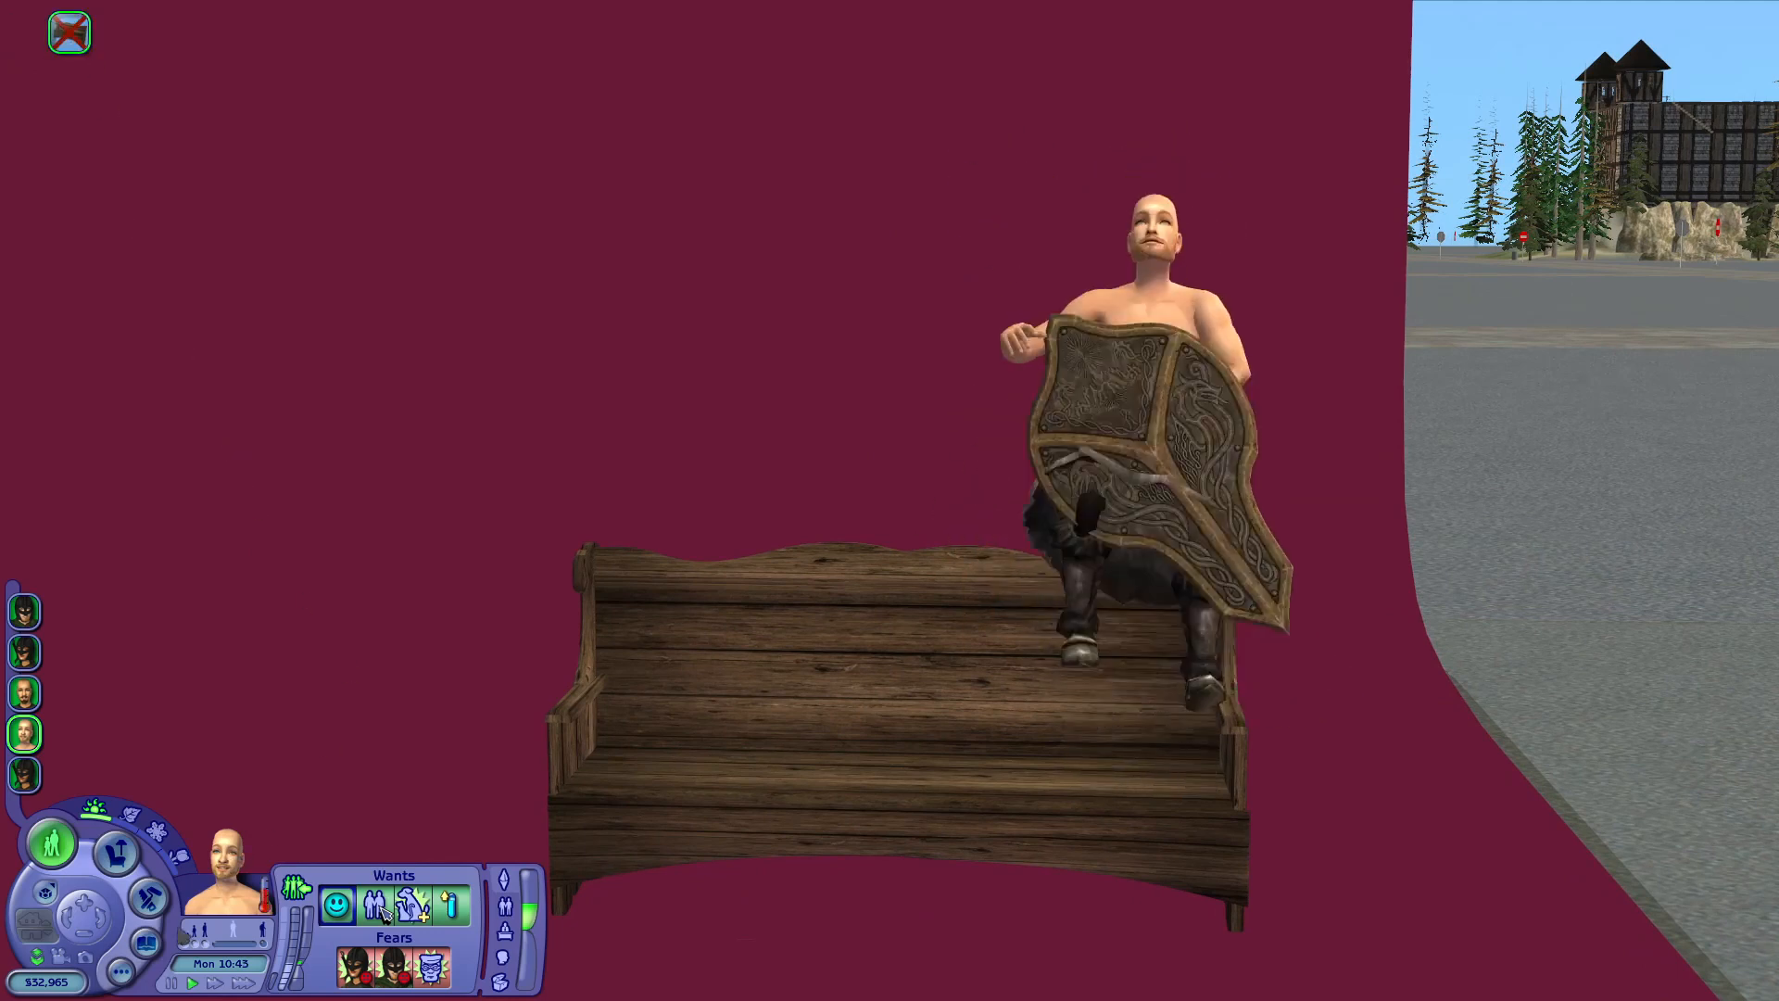
click(167, 984)
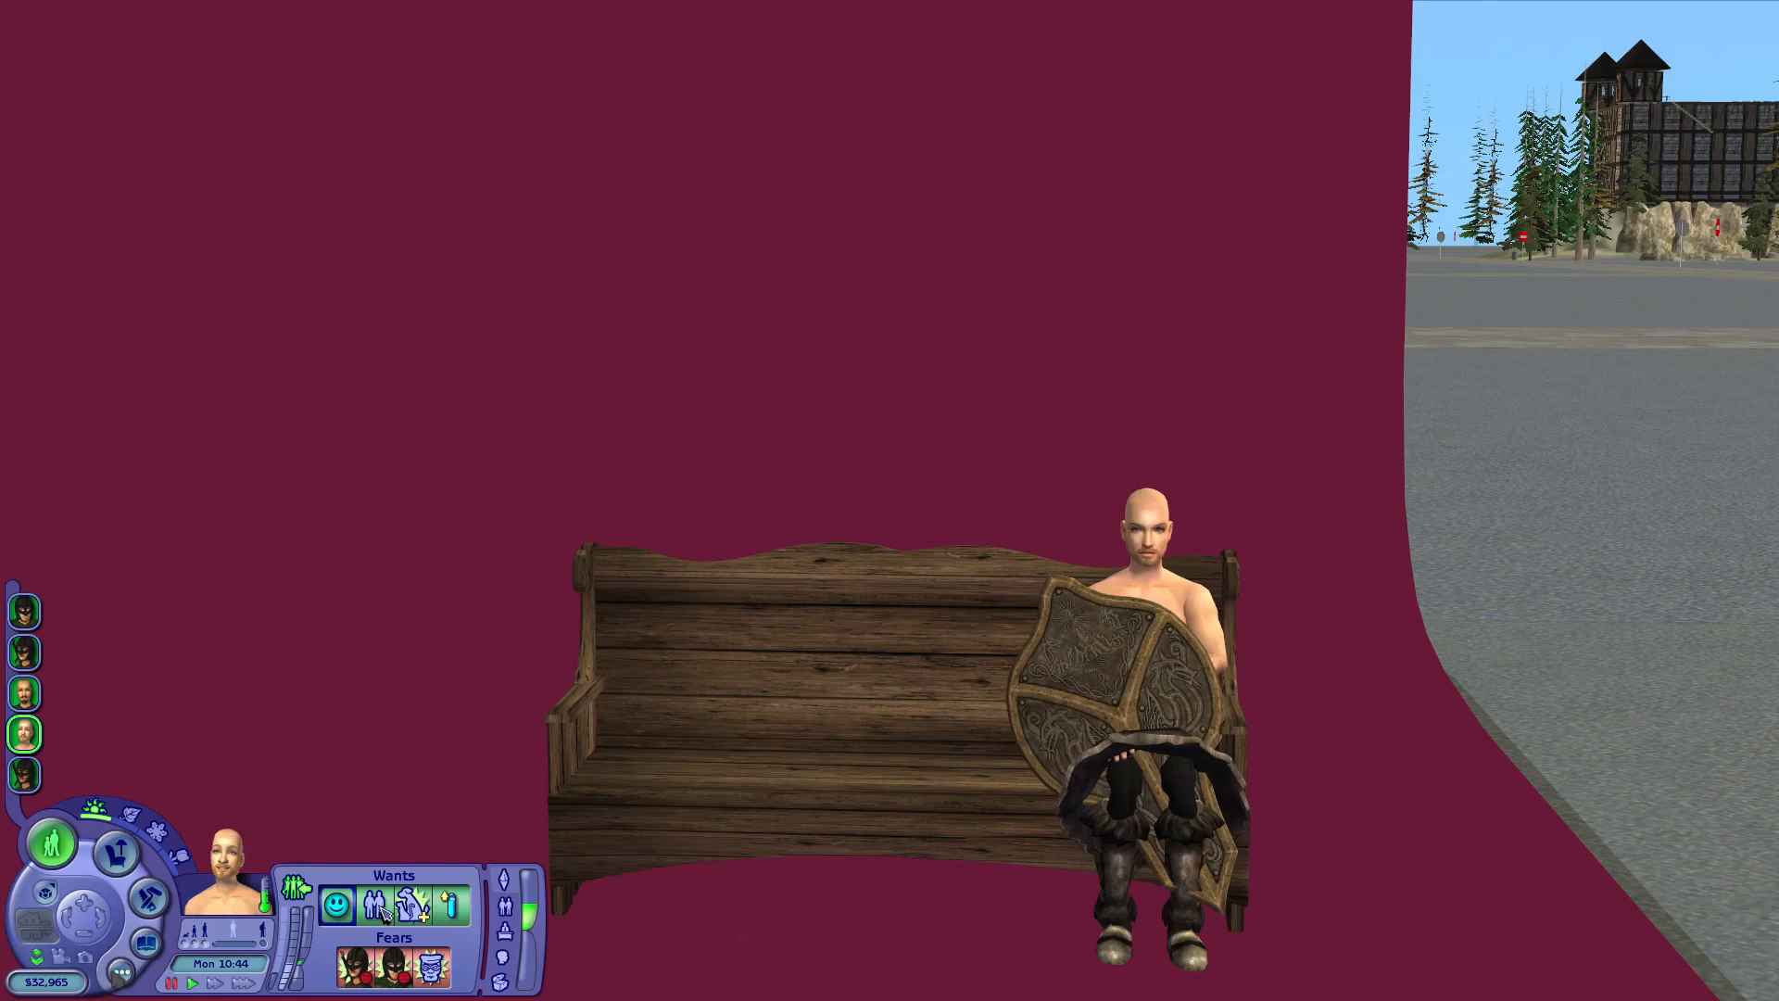
- Open the game options and exit the game
click(121, 972)
click(233, 960)
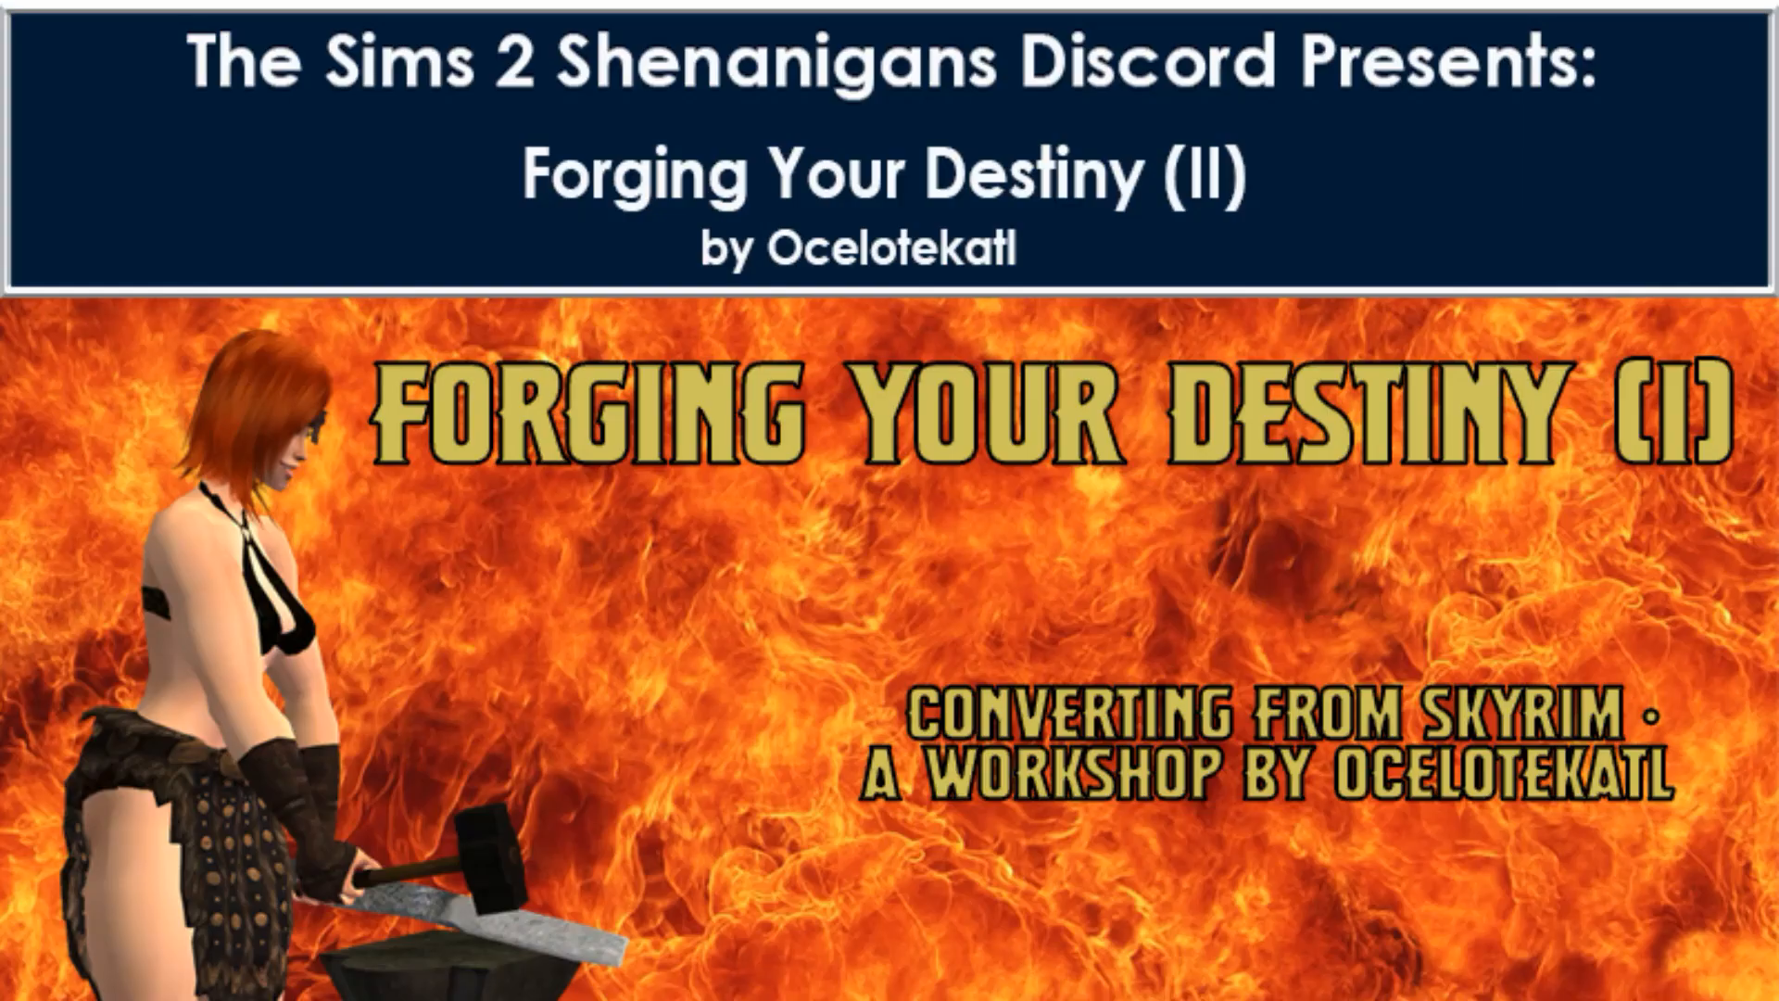